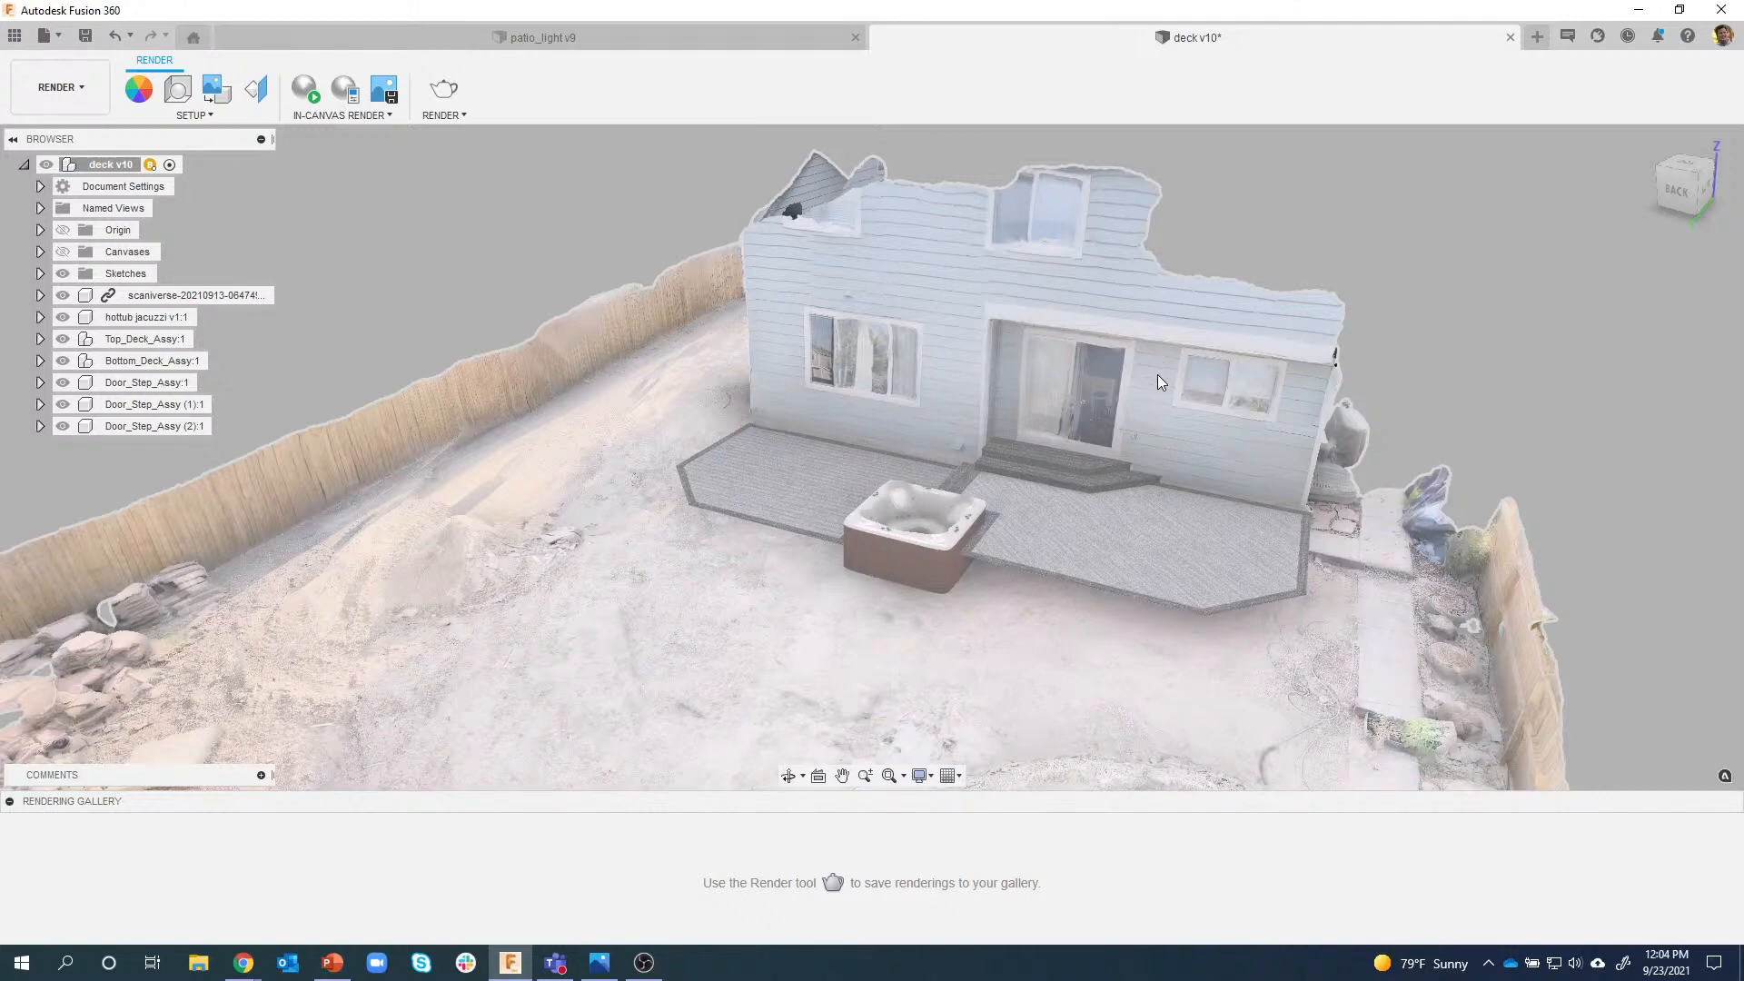
# Switch to the patio_light design, examine the lantern model up close, and view its rendered image patio_light_2.png in Photos.
pyautogui.keyDown('shift'); pyautogui.moveTo(1174, 368); pyautogui.dragTo(1117, 349, button='middle'); pyautogui.keyUp('shift')
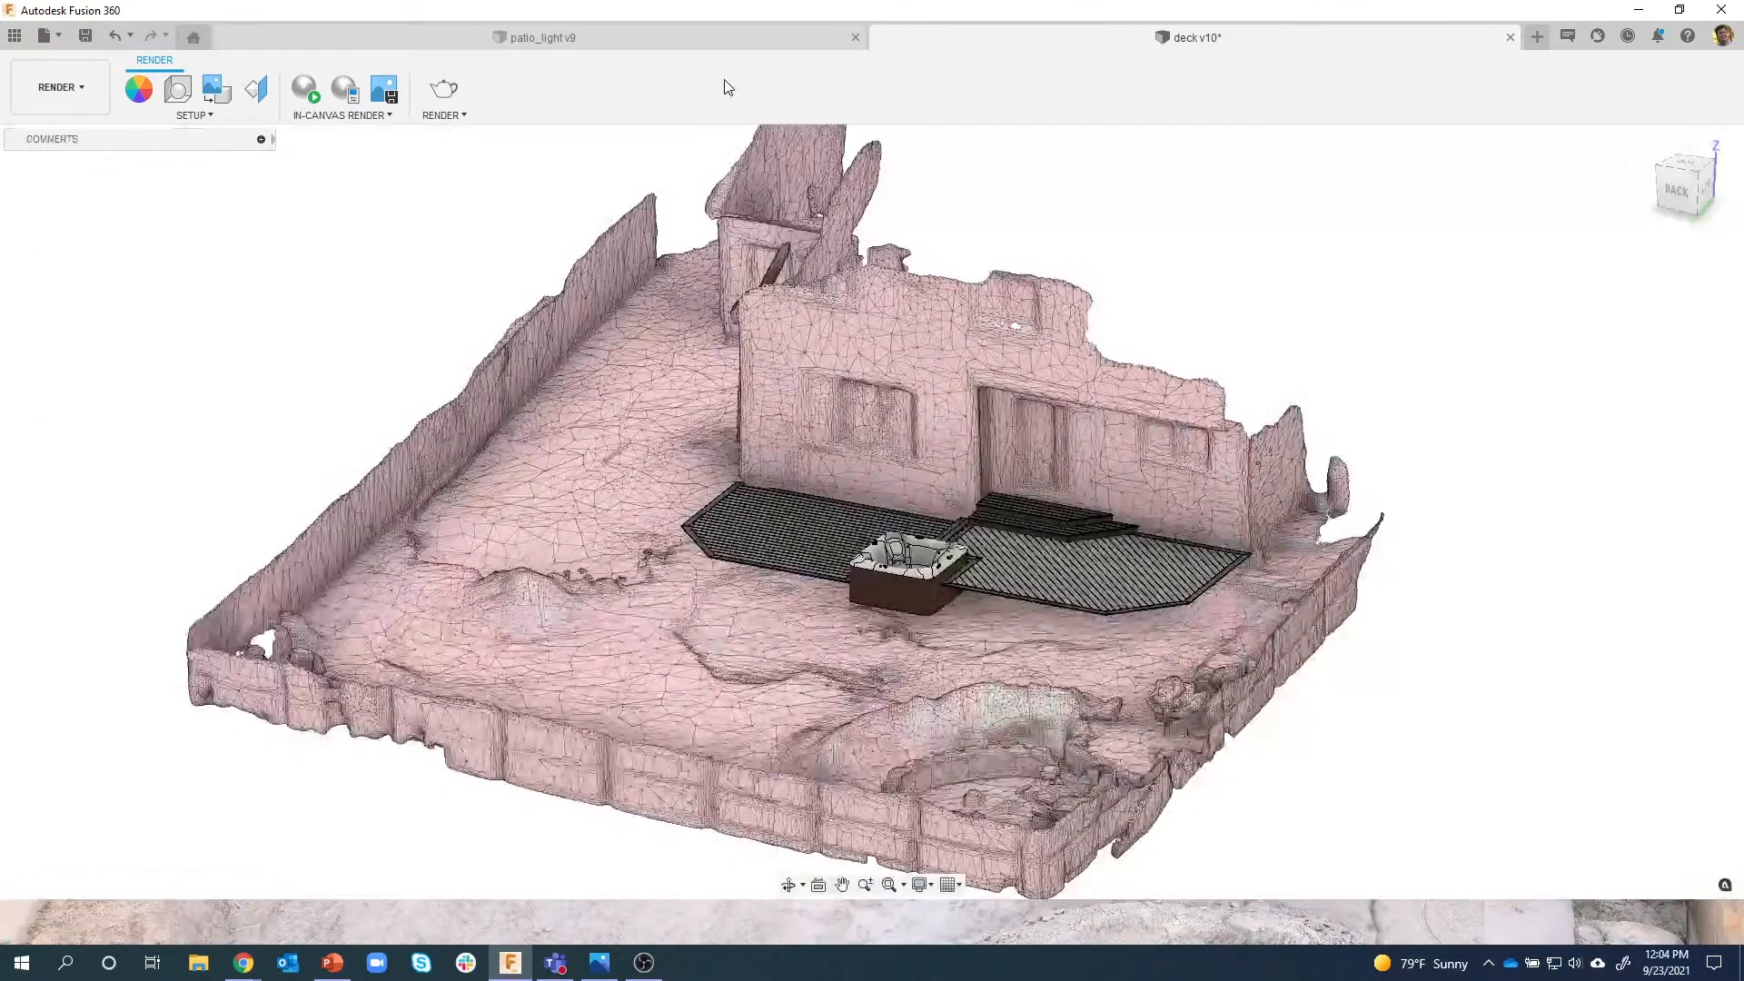
pyautogui.click(709, 37)
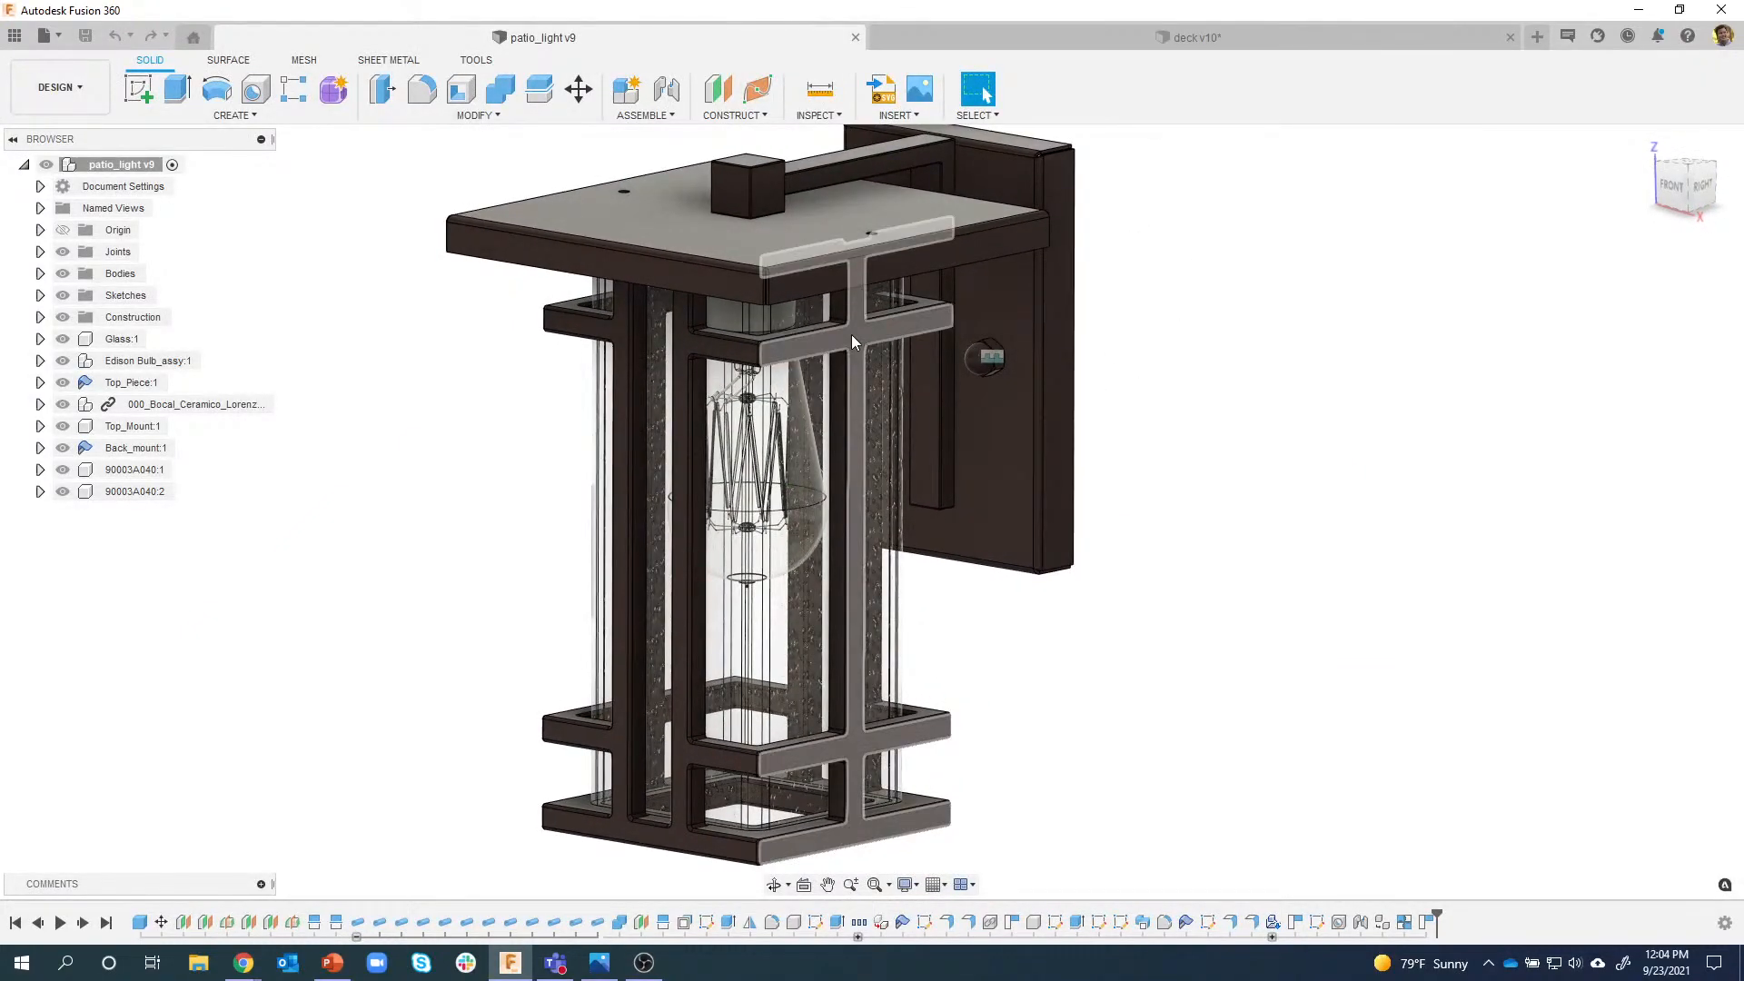
pyautogui.click(873, 405)
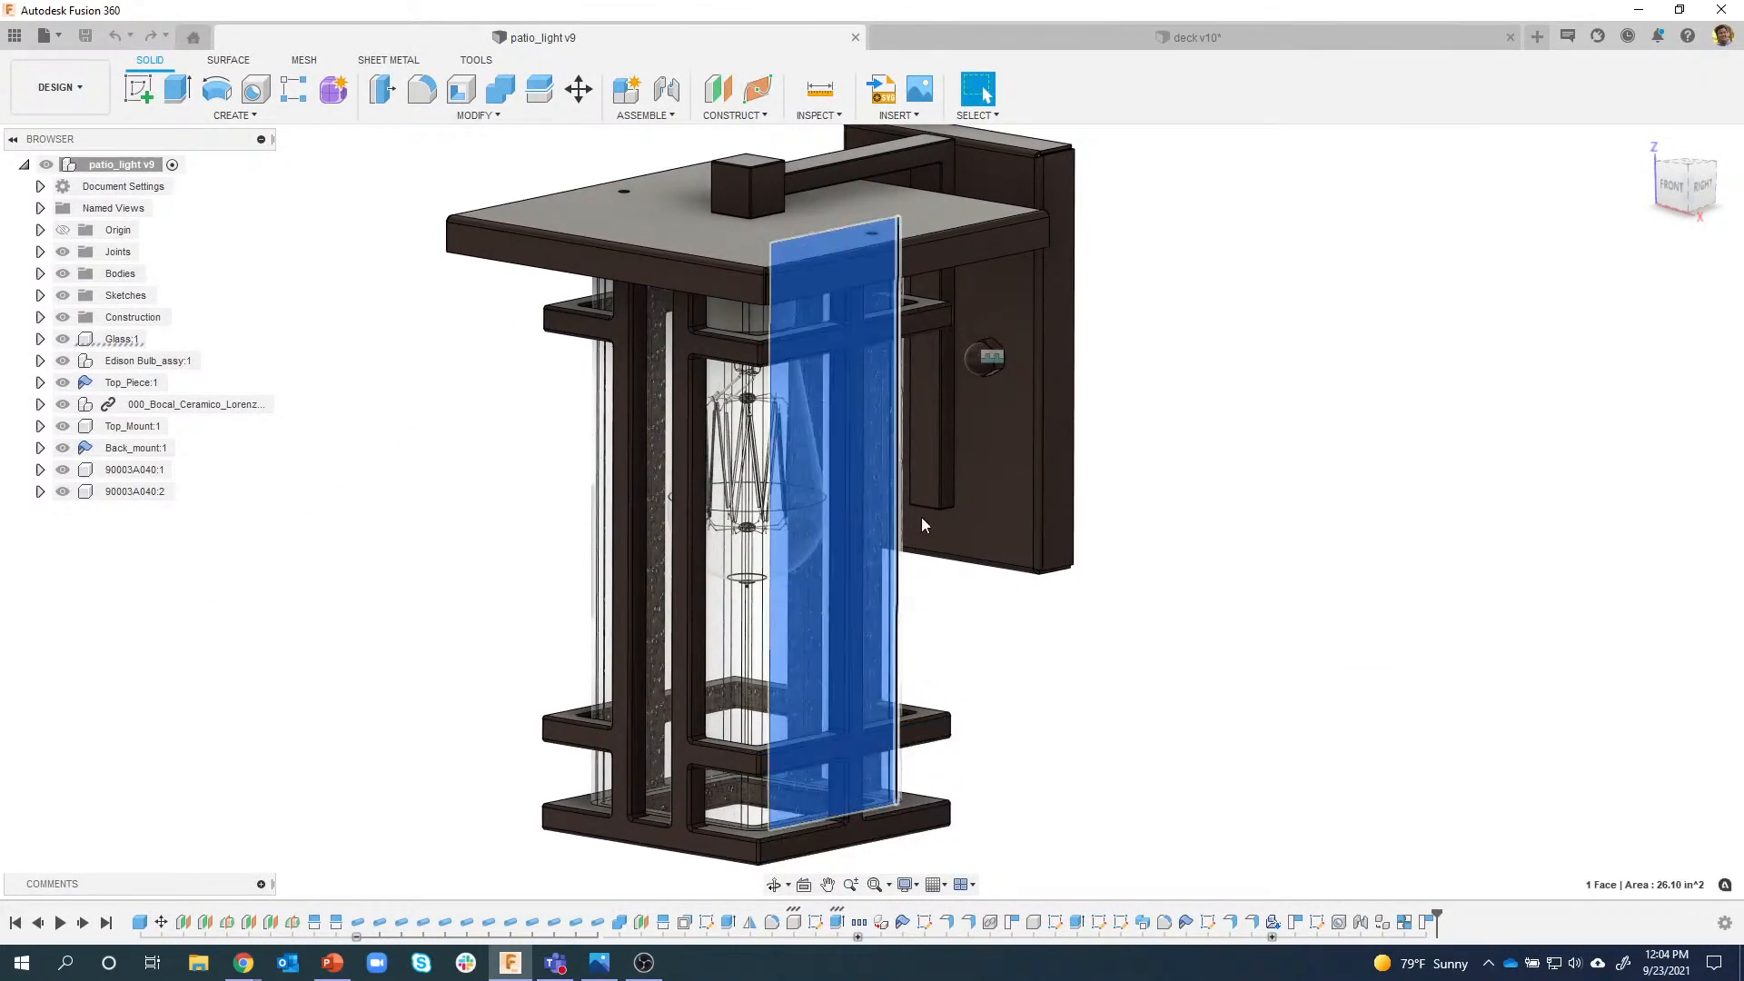
pyautogui.click(1141, 697)
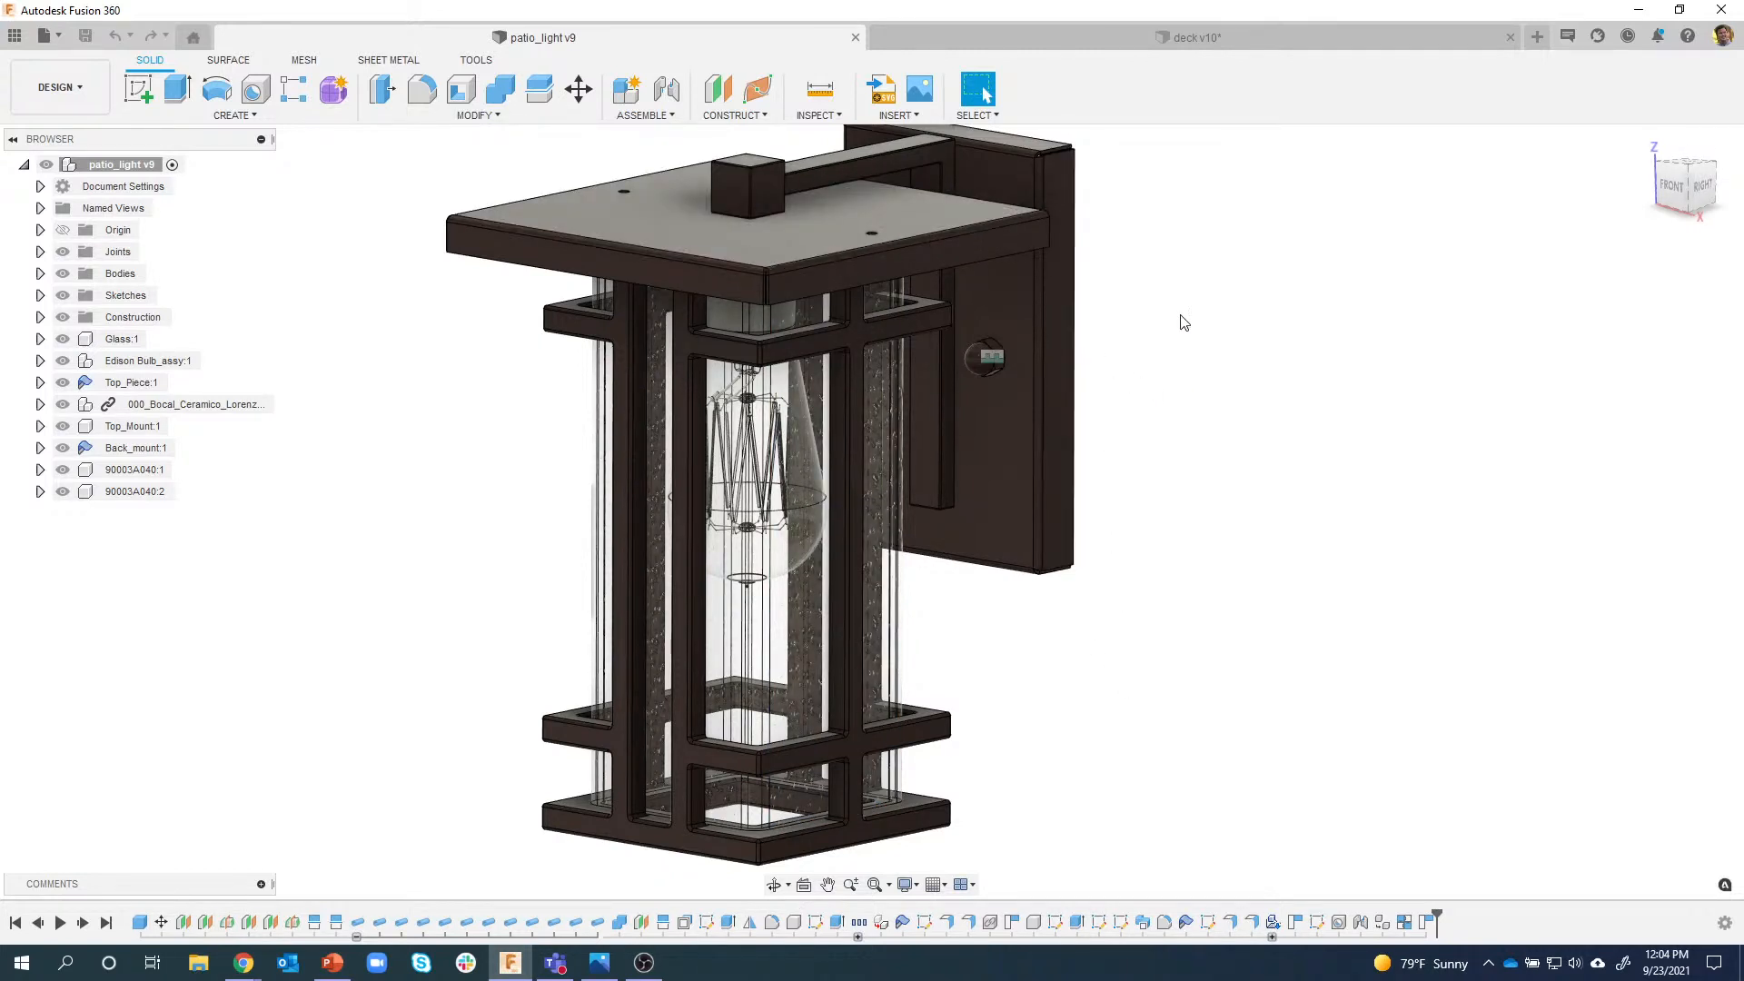
pyautogui.keyDown('shift'); pyautogui.moveTo(1191, 268); pyautogui.dragTo(961, 355, button='middle'); pyautogui.keyUp('shift')
pyautogui.scroll(4, 1023, 249)
pyautogui.scroll(-4, 906, 204)
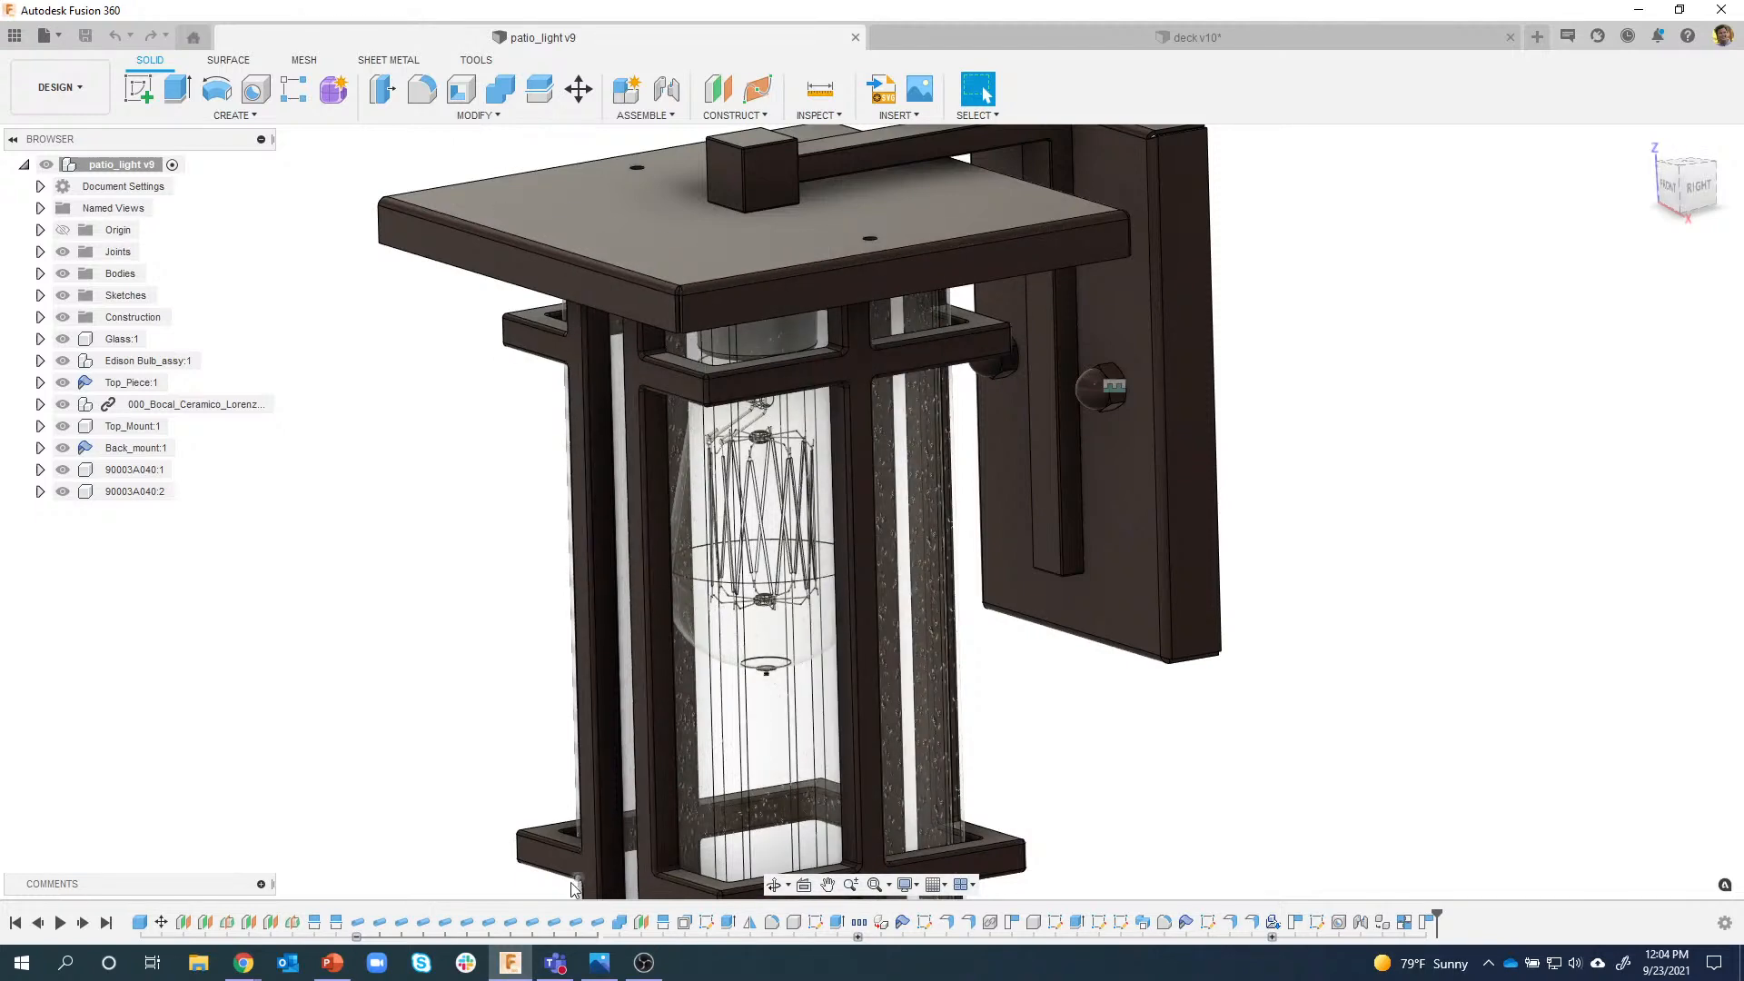
pyautogui.click(597, 973)
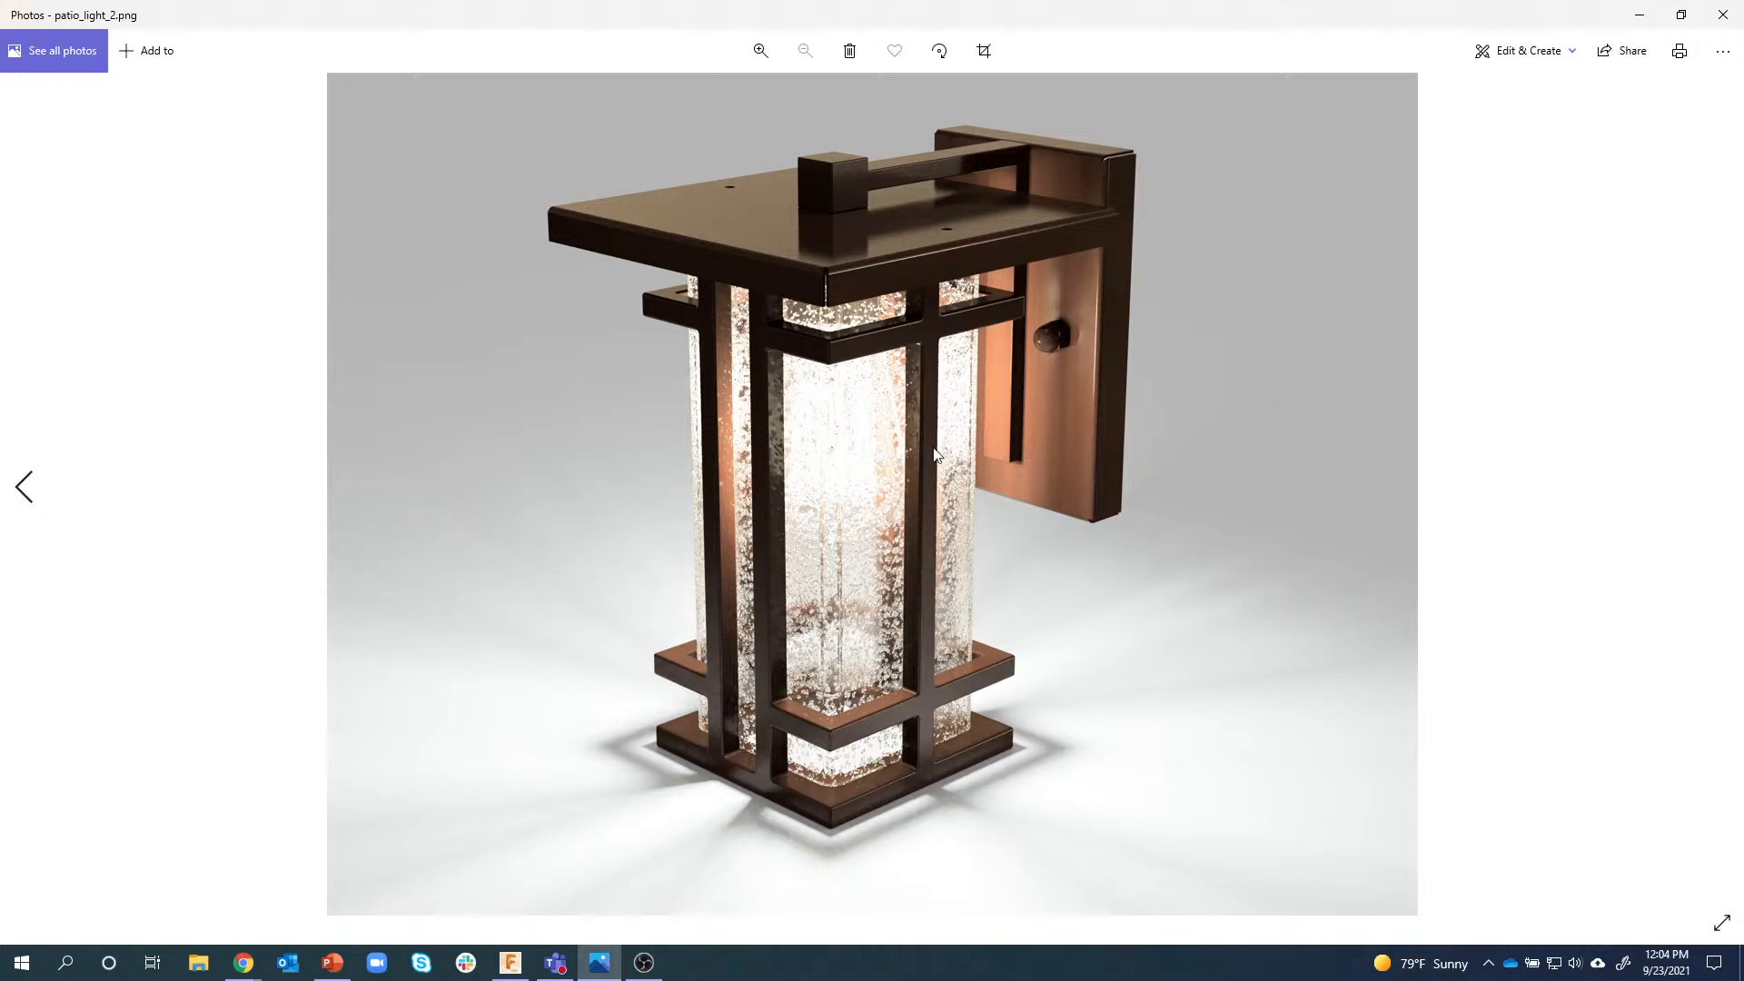
pyautogui.click(1649, 22)
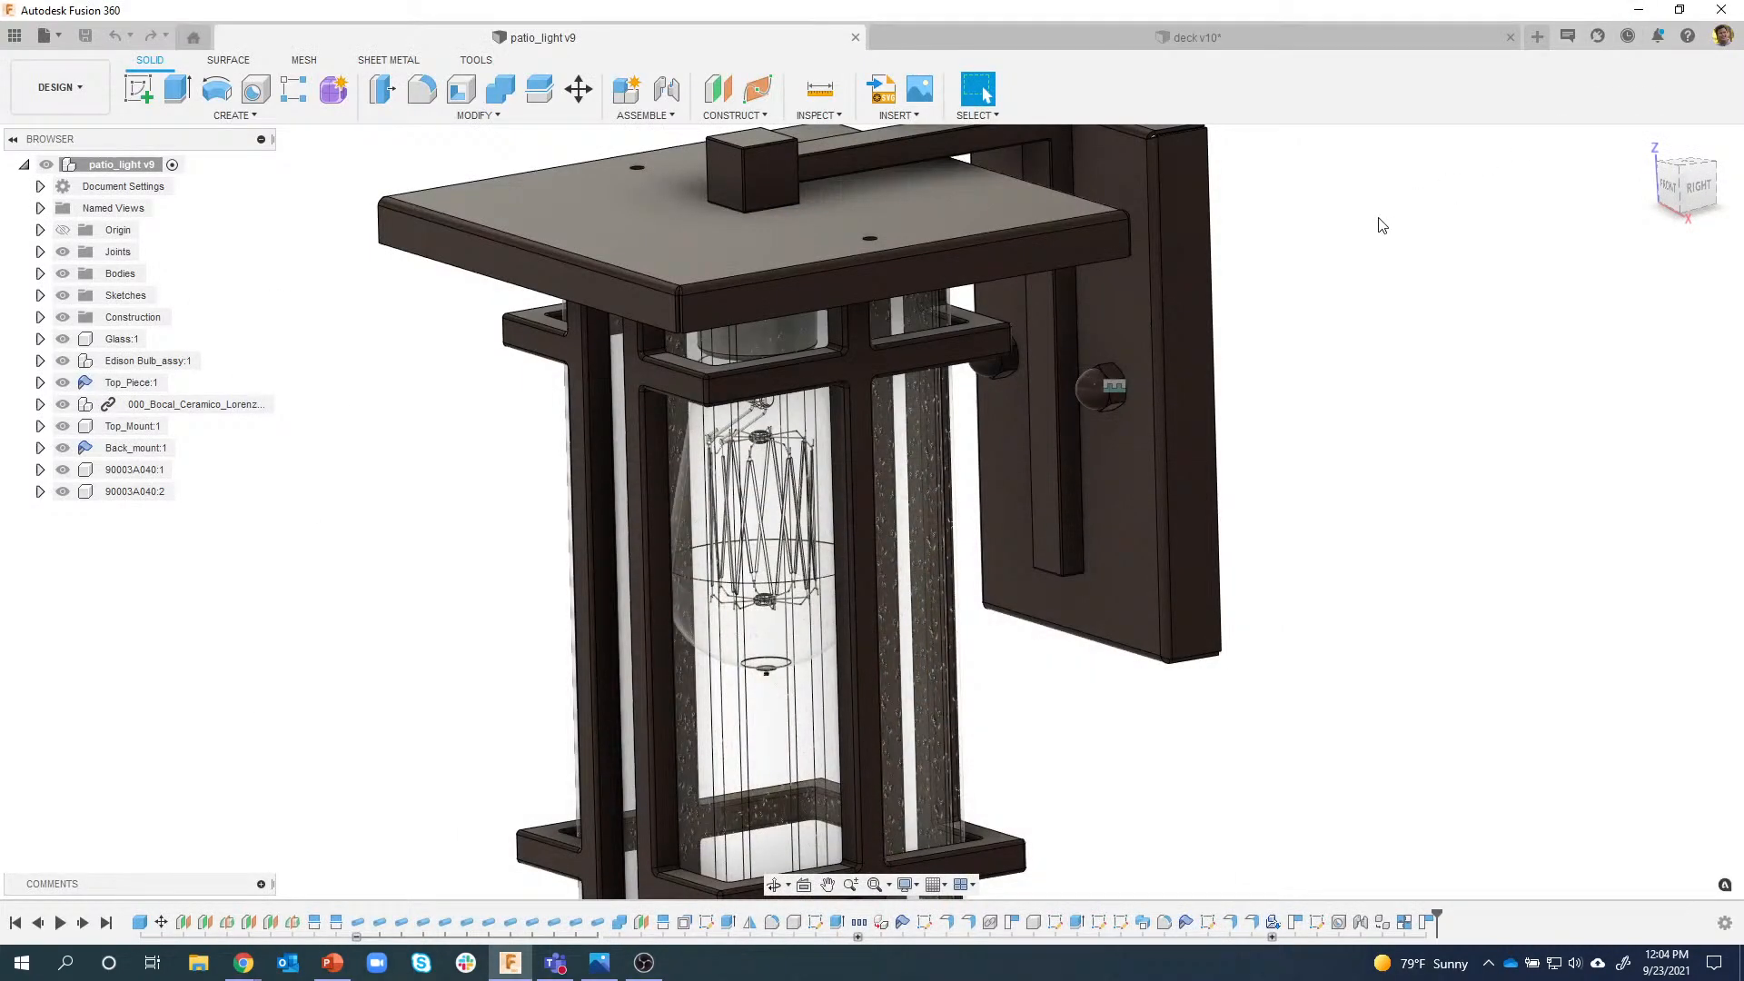
# Start a new design and create an active internal component named Cage.
pyautogui.click(1536, 36)
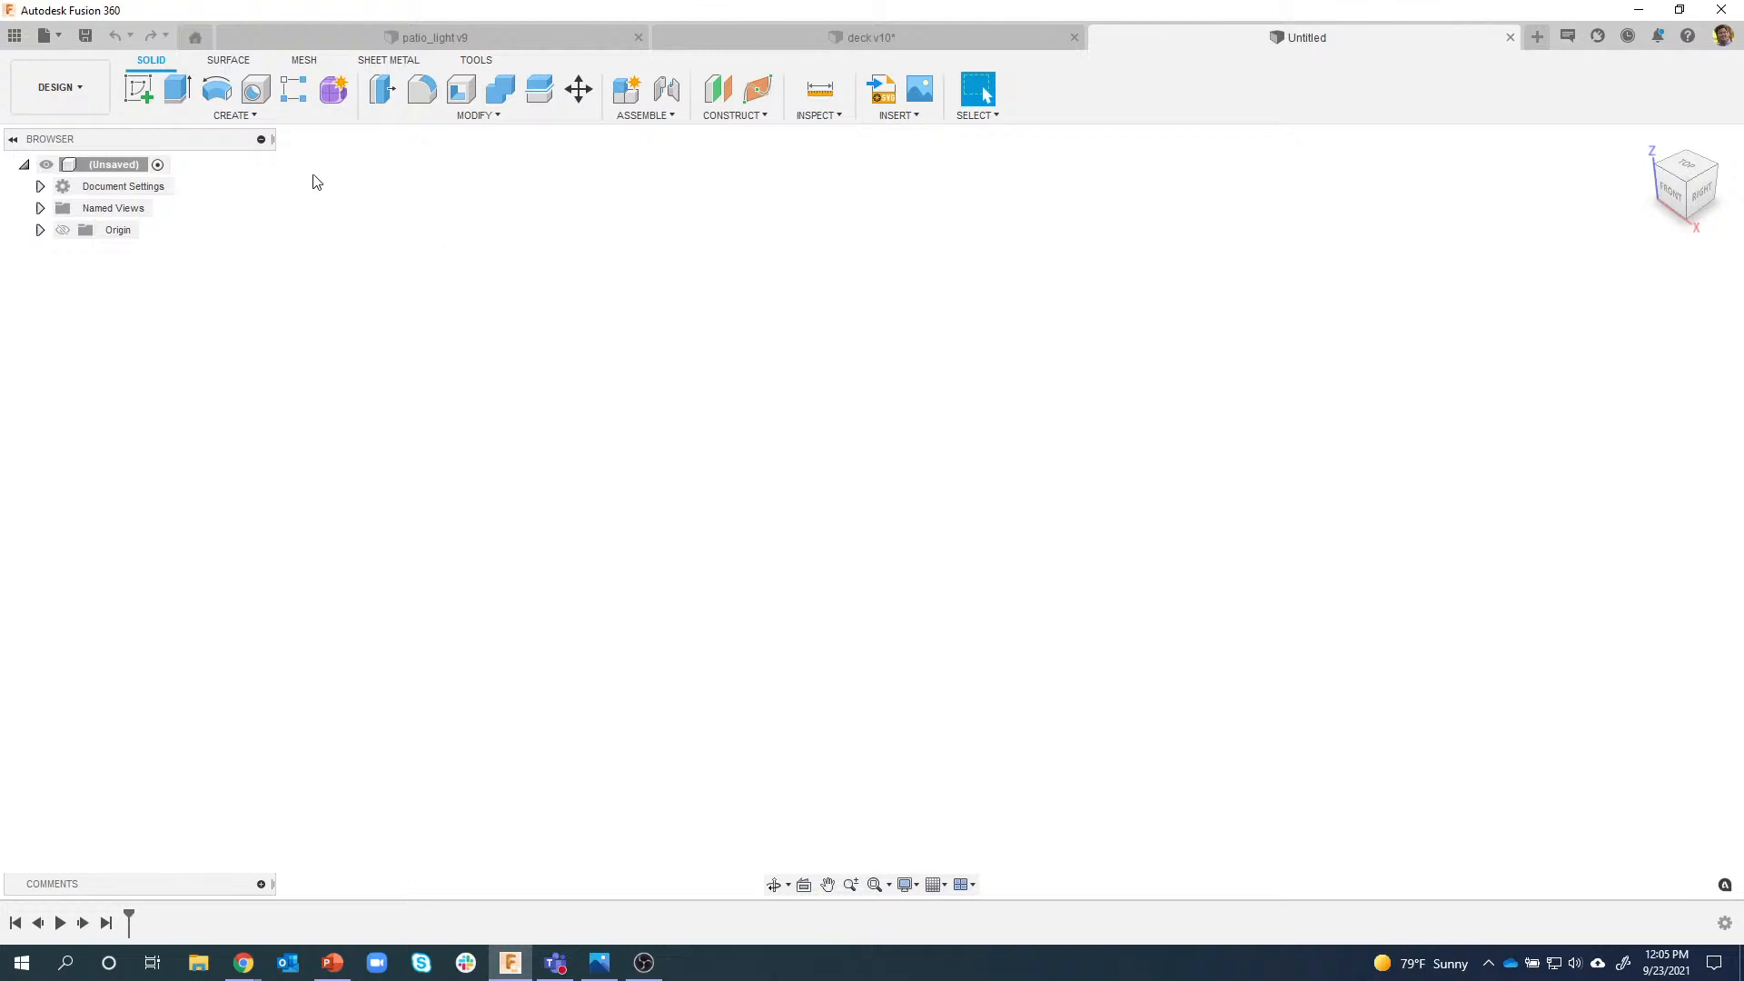
pyautogui.rightClick(121, 167)
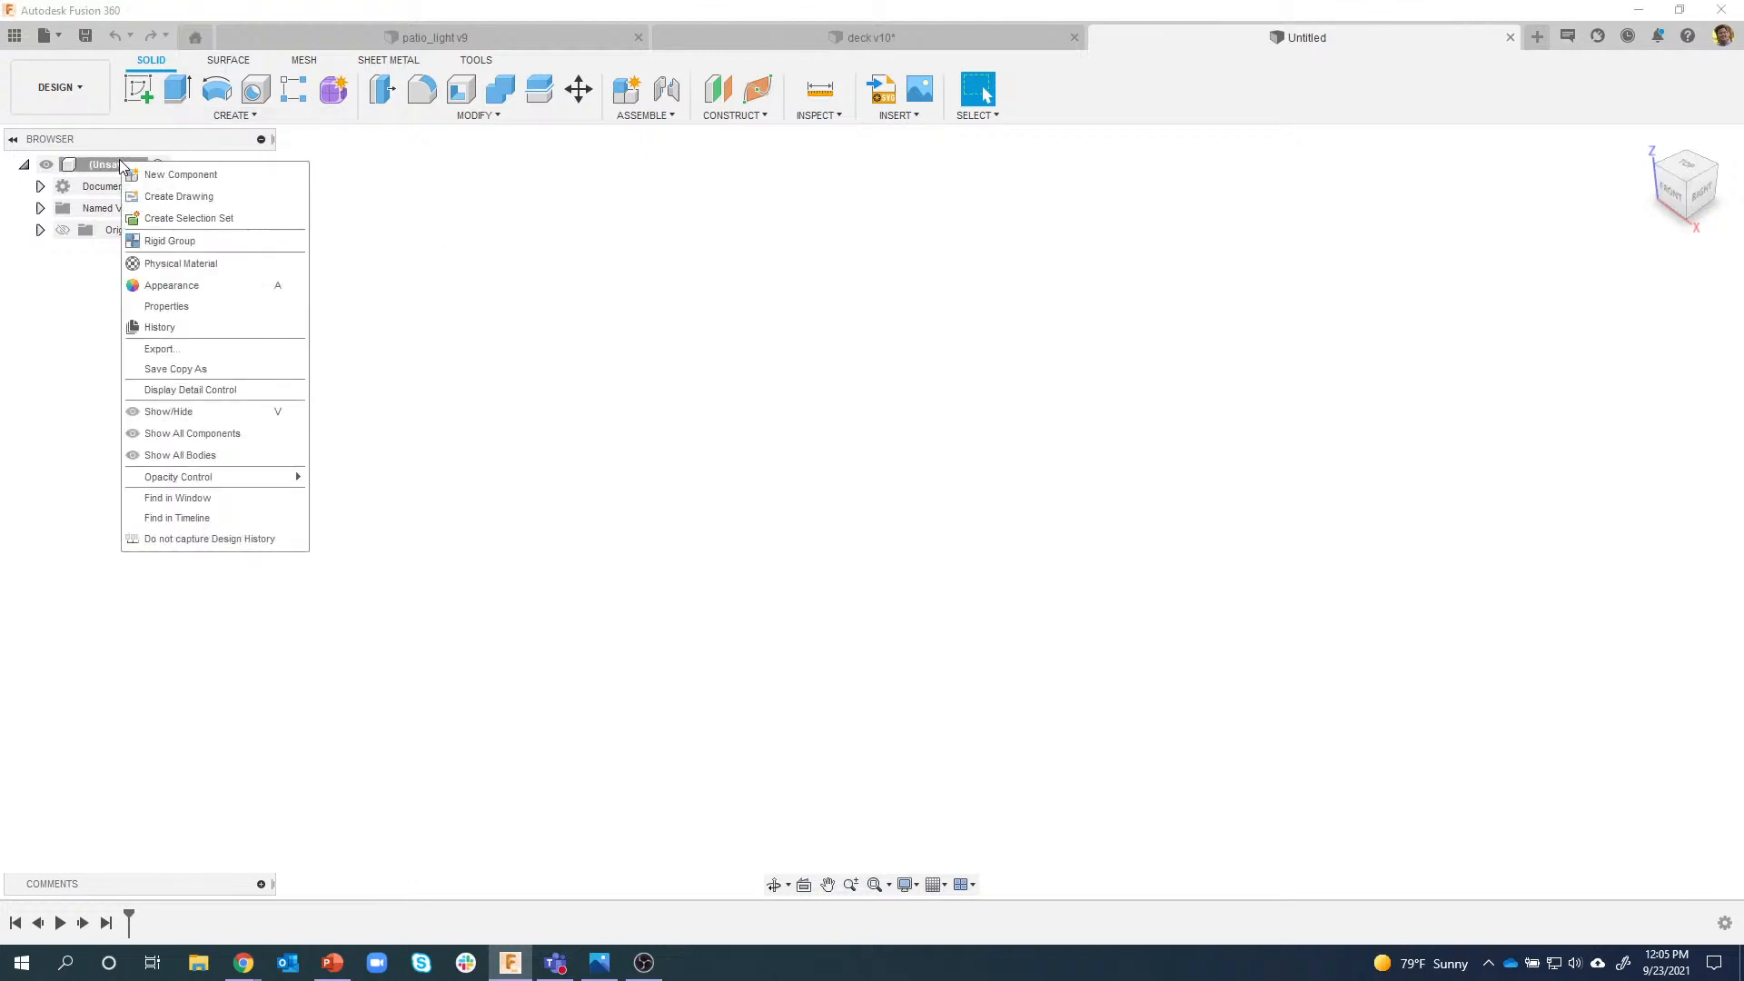
pyautogui.click(244, 176)
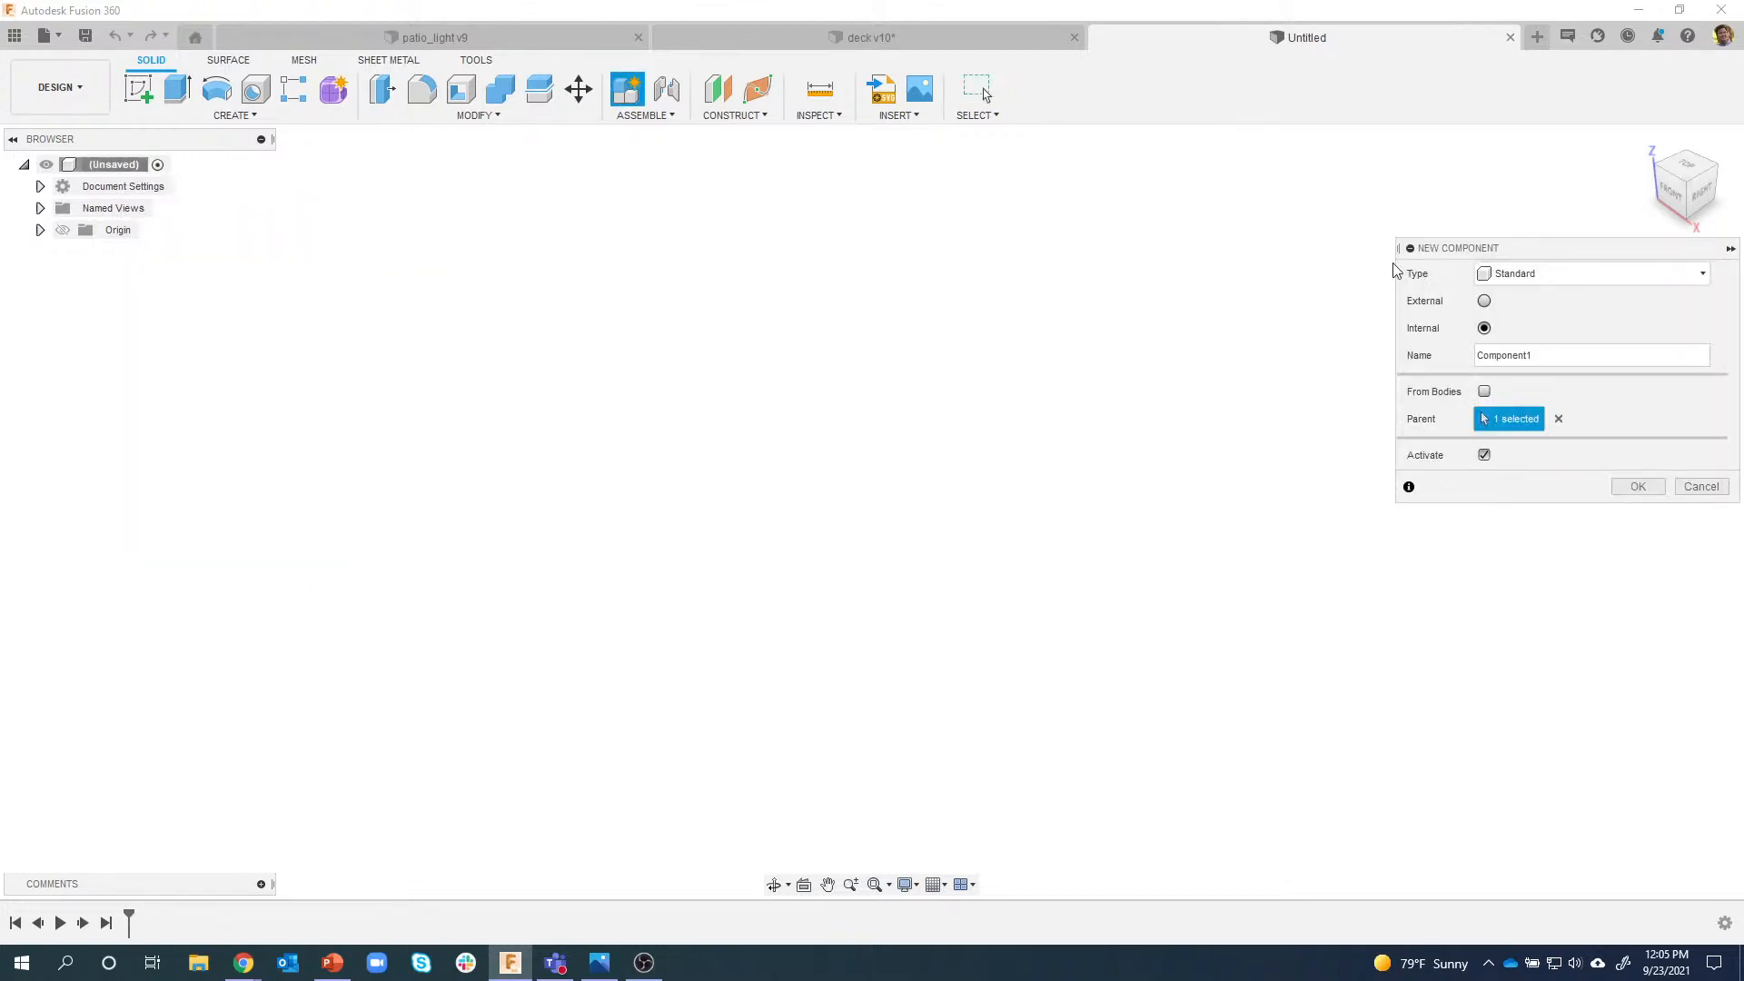
pyautogui.moveTo(1492, 256); pyautogui.dragTo(1389, 245)
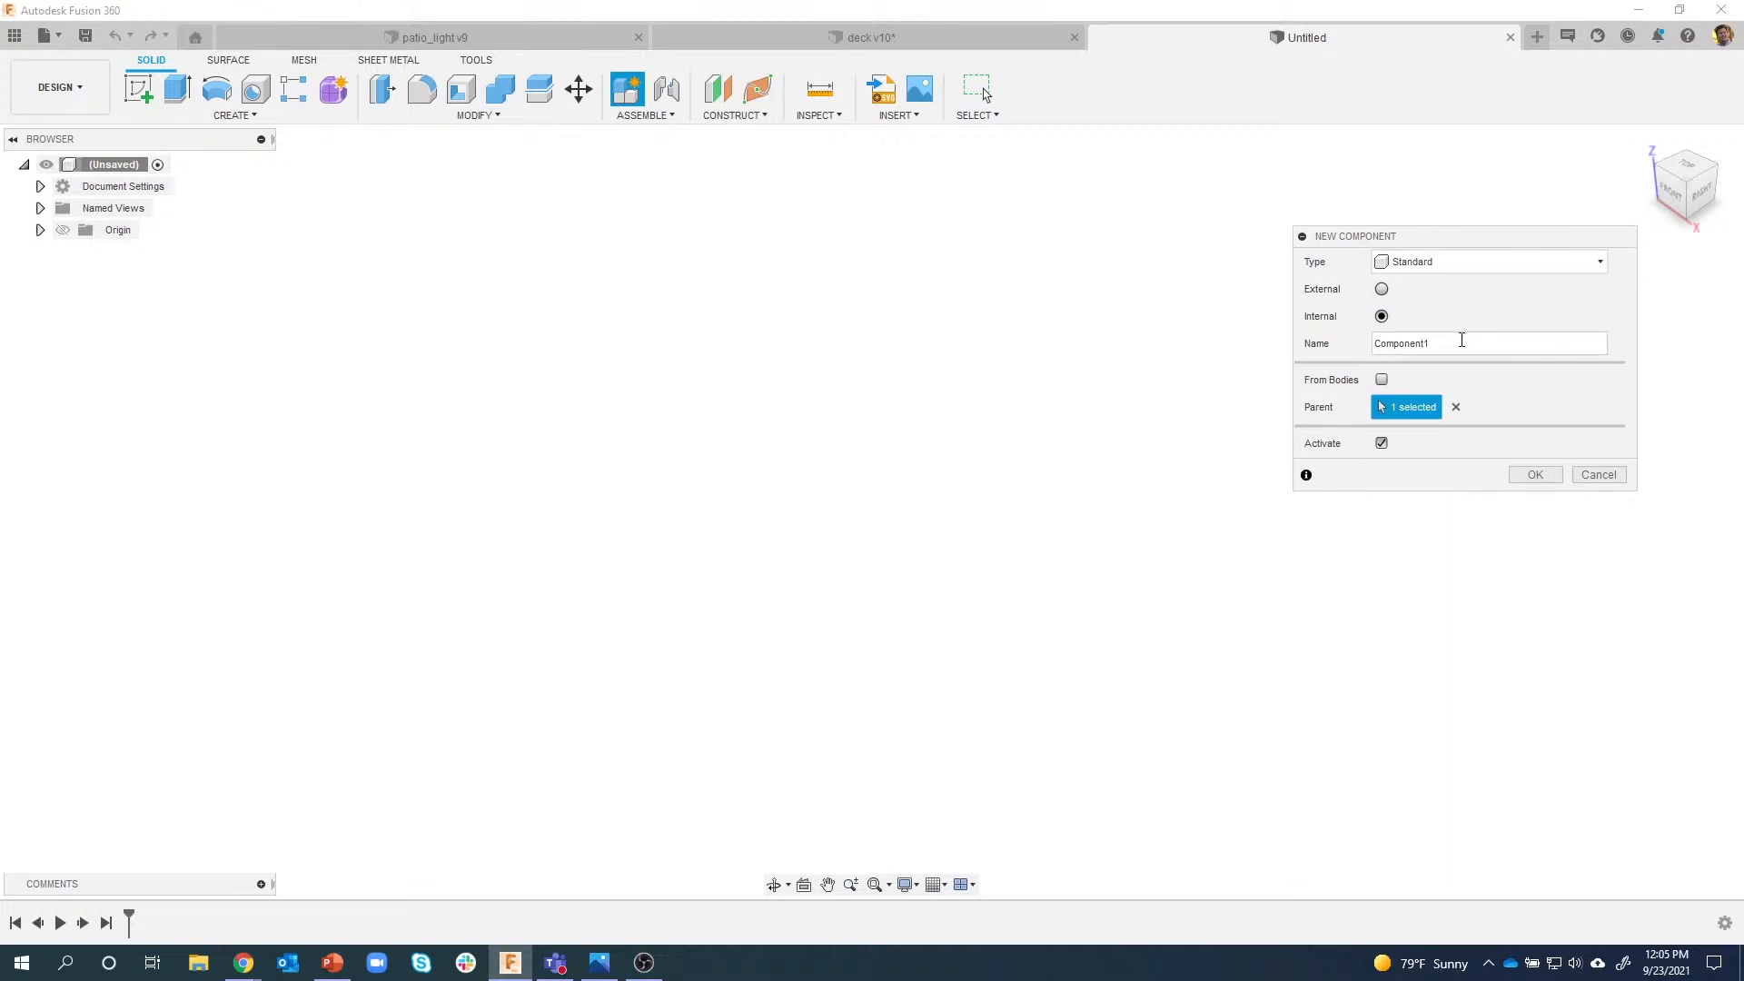
pyautogui.moveTo(1459, 343); pyautogui.dragTo(1334, 348)
pyautogui.write('Cage')
pyautogui.press('Return')
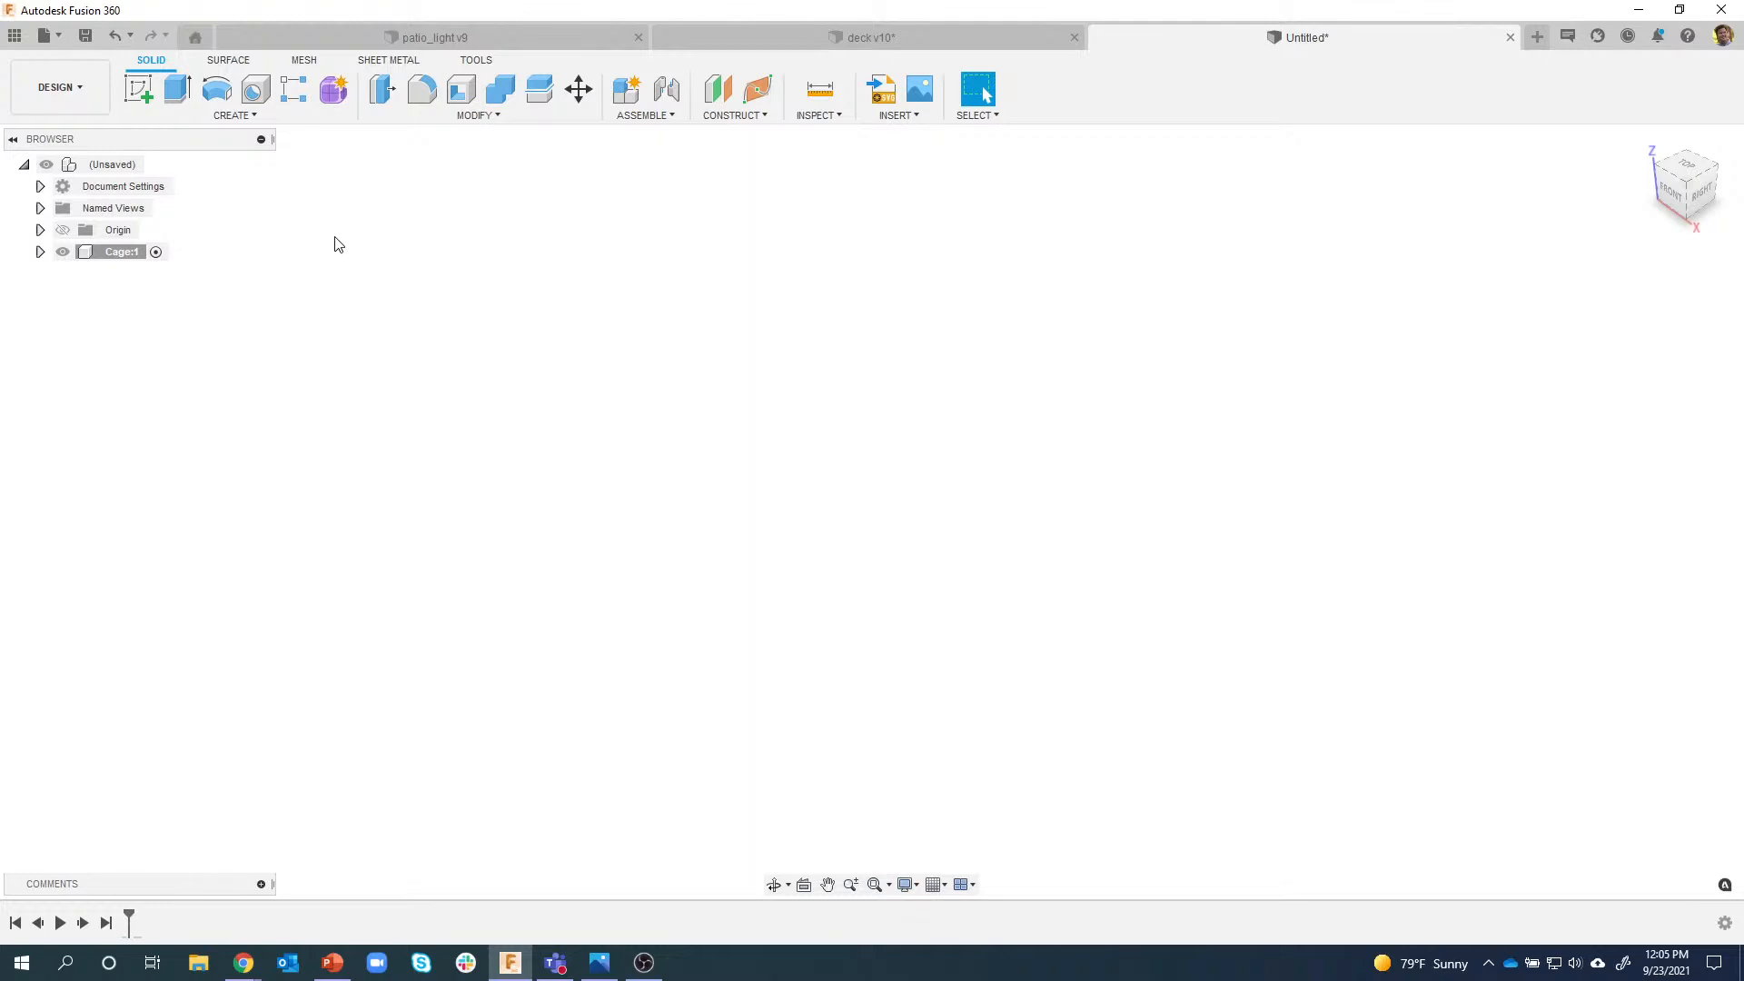
# Sketch a center rectangle on the horizontal plane, centred on the origin, 4 in wide and about 2.5 in high.
pyautogui.click(146, 90)
pyautogui.click(967, 499)
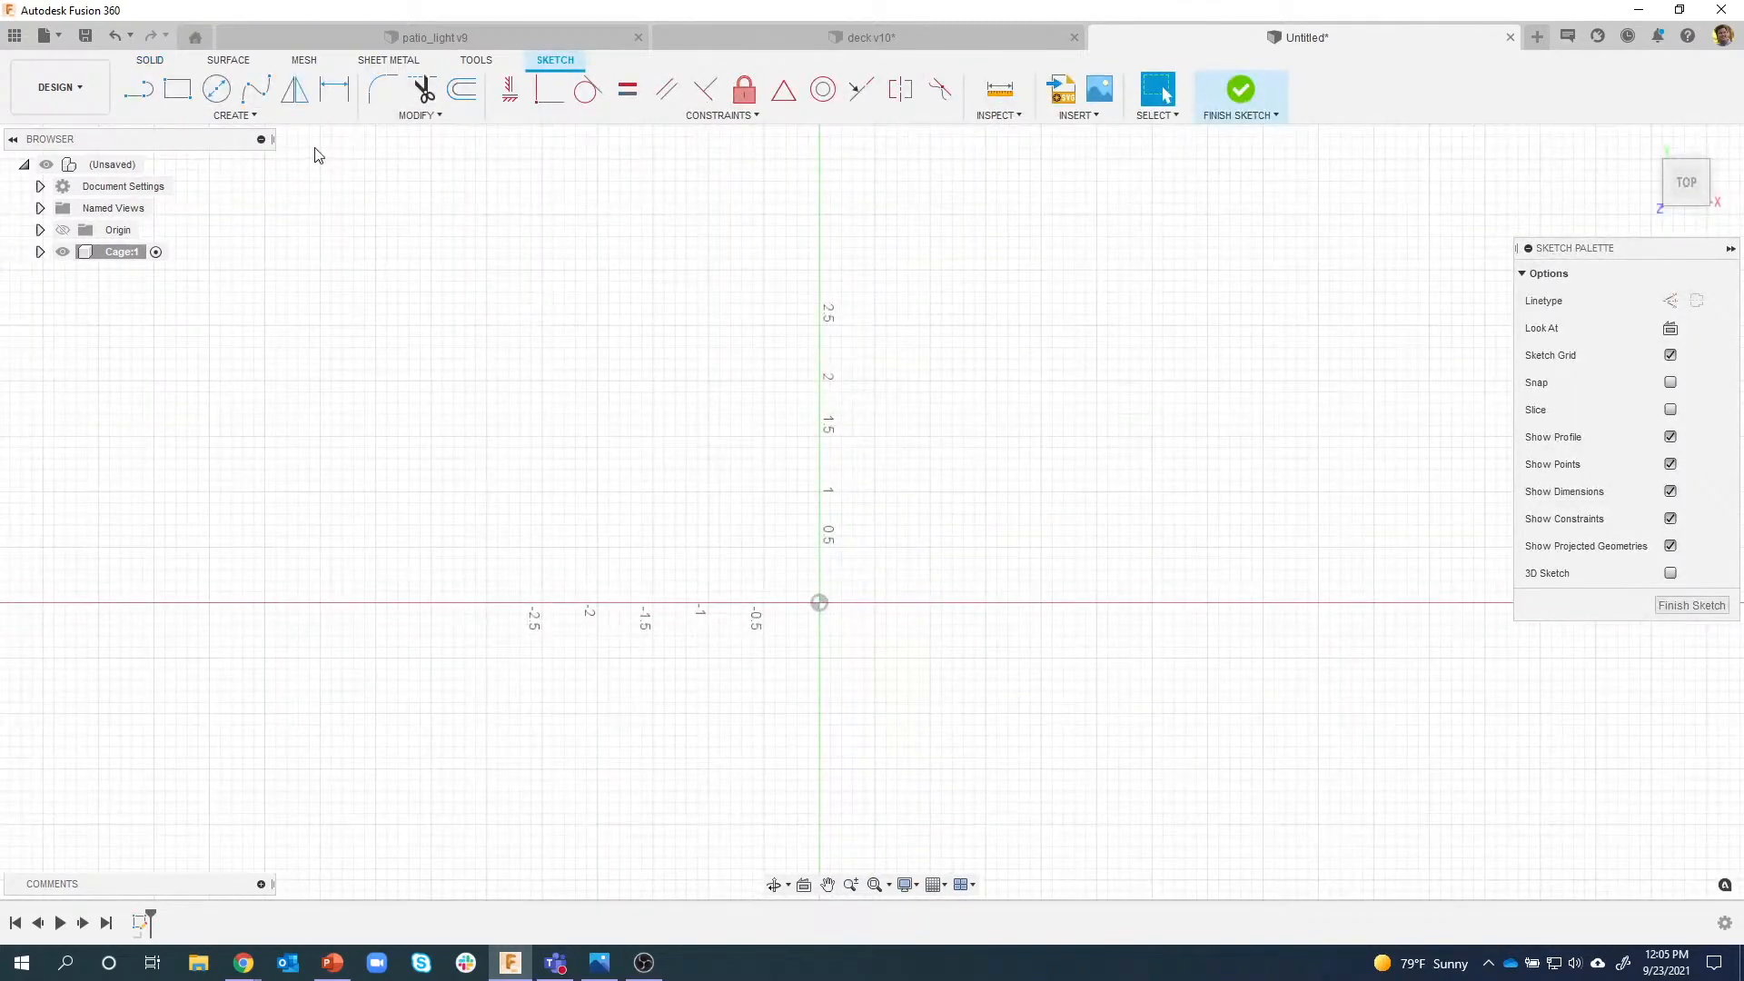
pyautogui.click(179, 92)
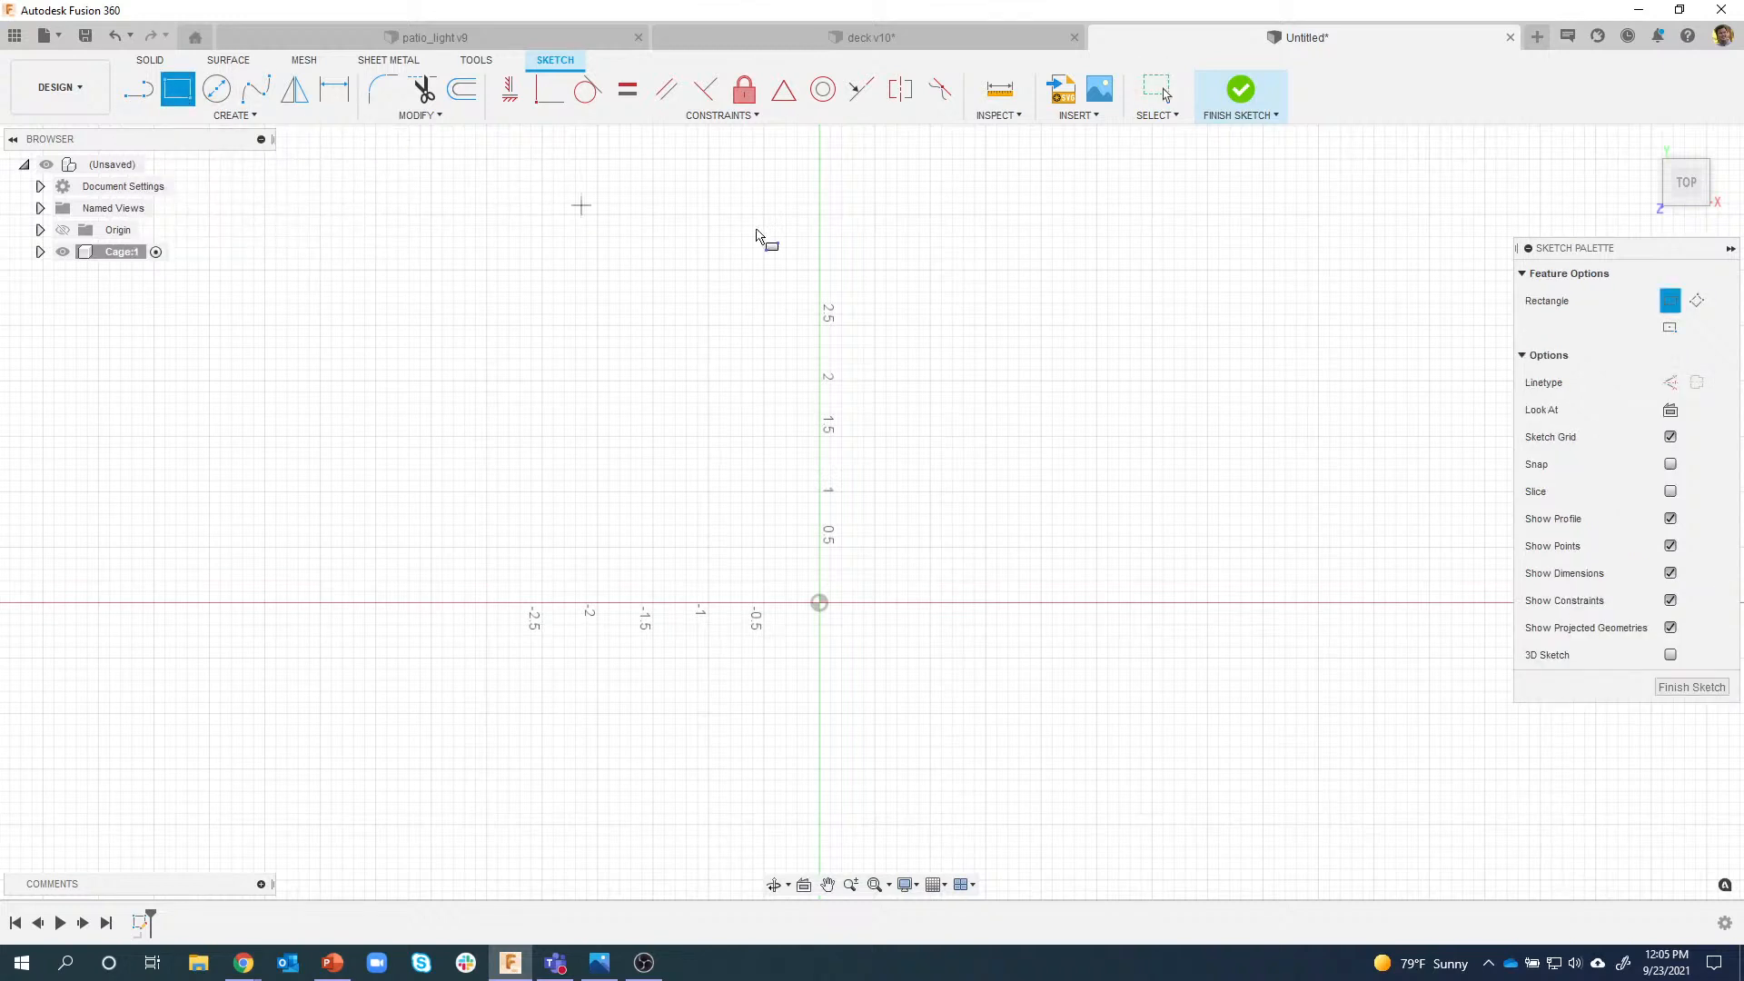
pyautogui.click(1669, 327)
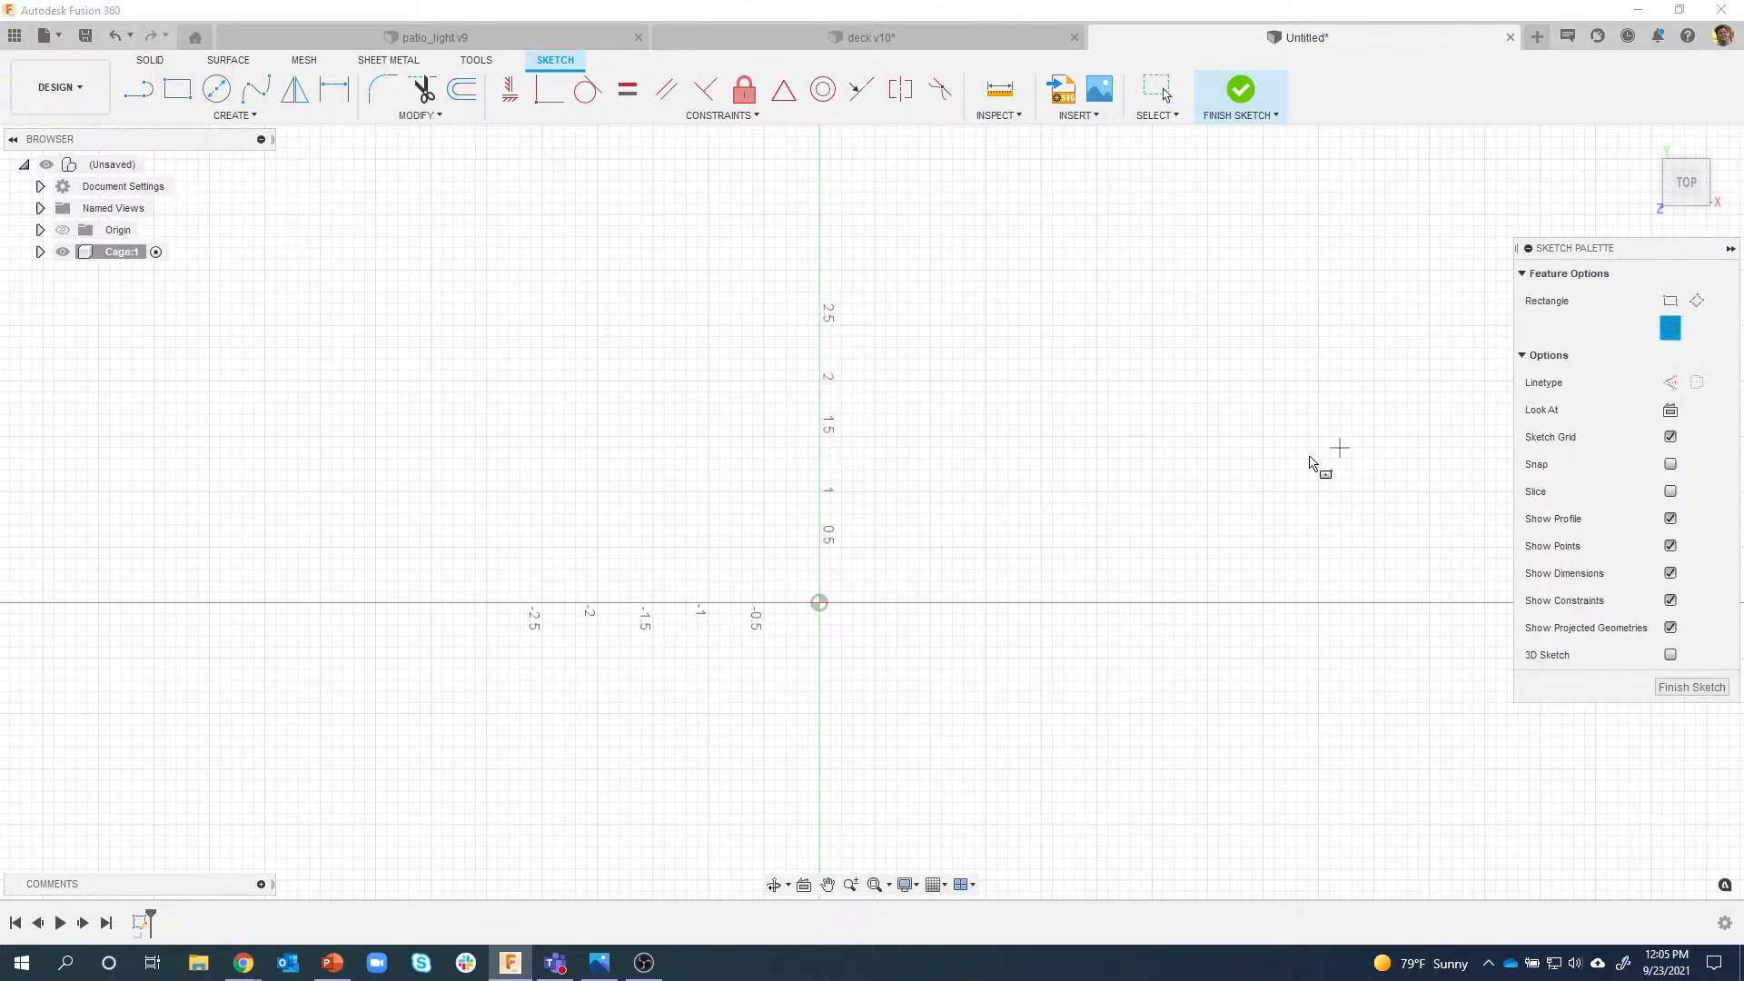
pyautogui.click(818, 603)
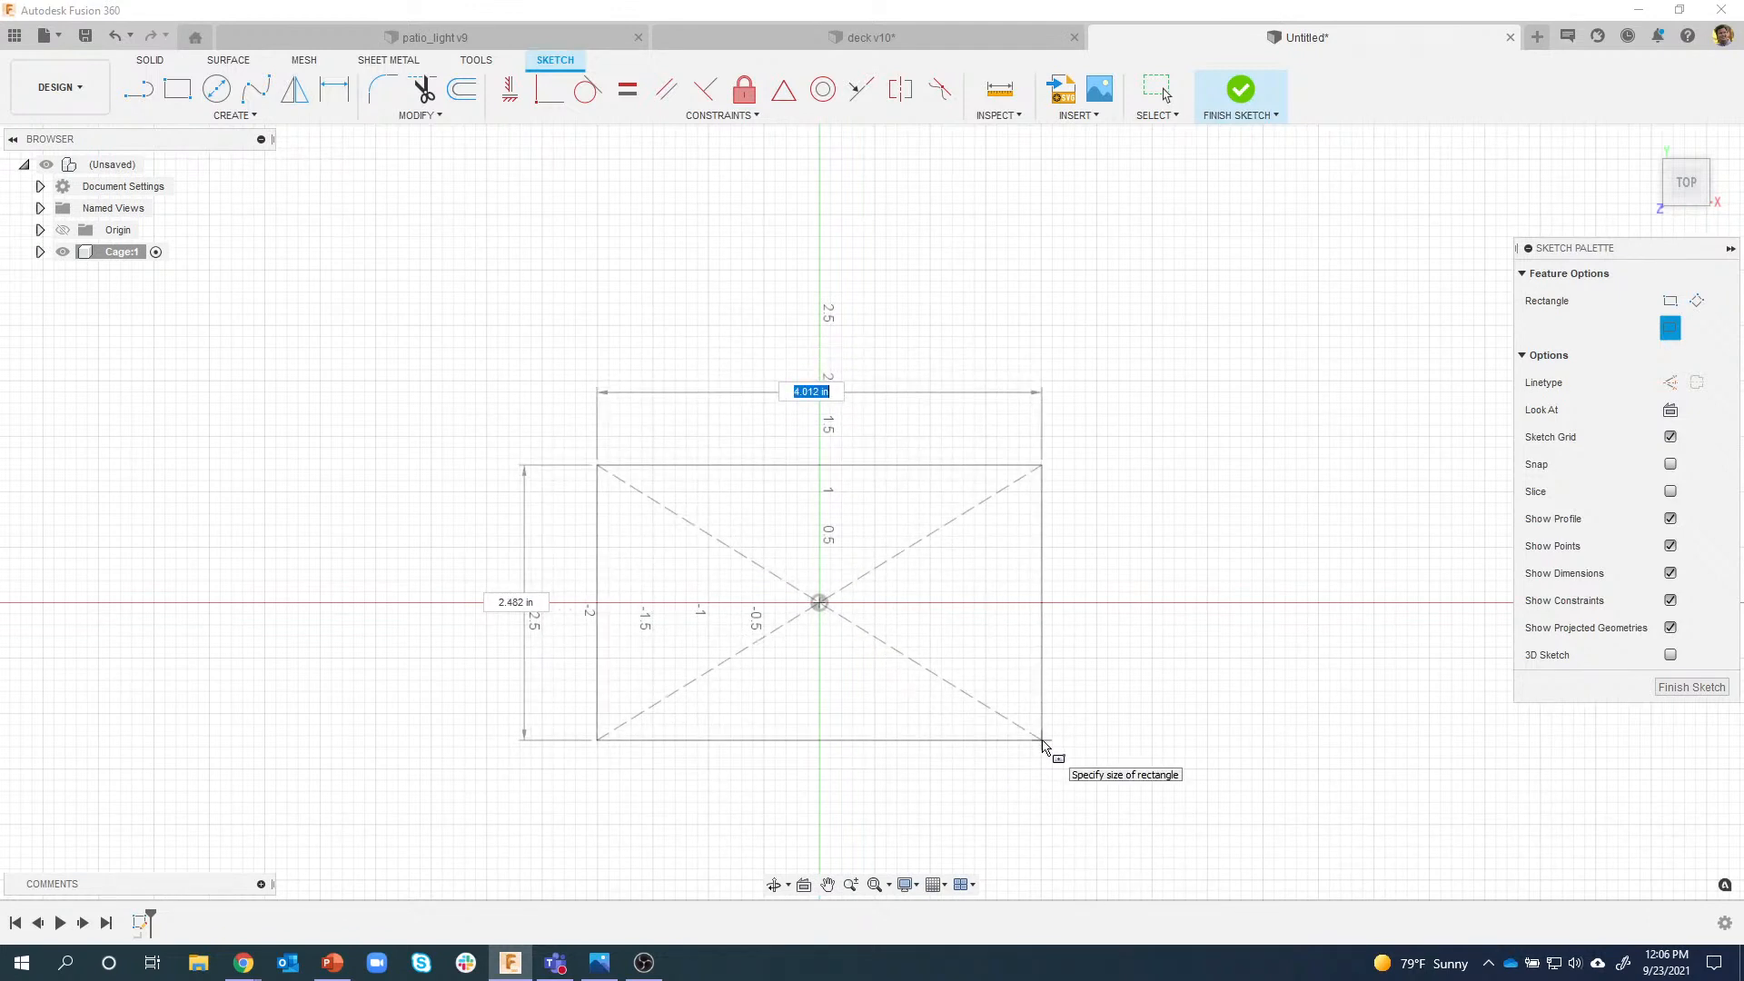
pyautogui.write('4')
pyautogui.press('Tab')
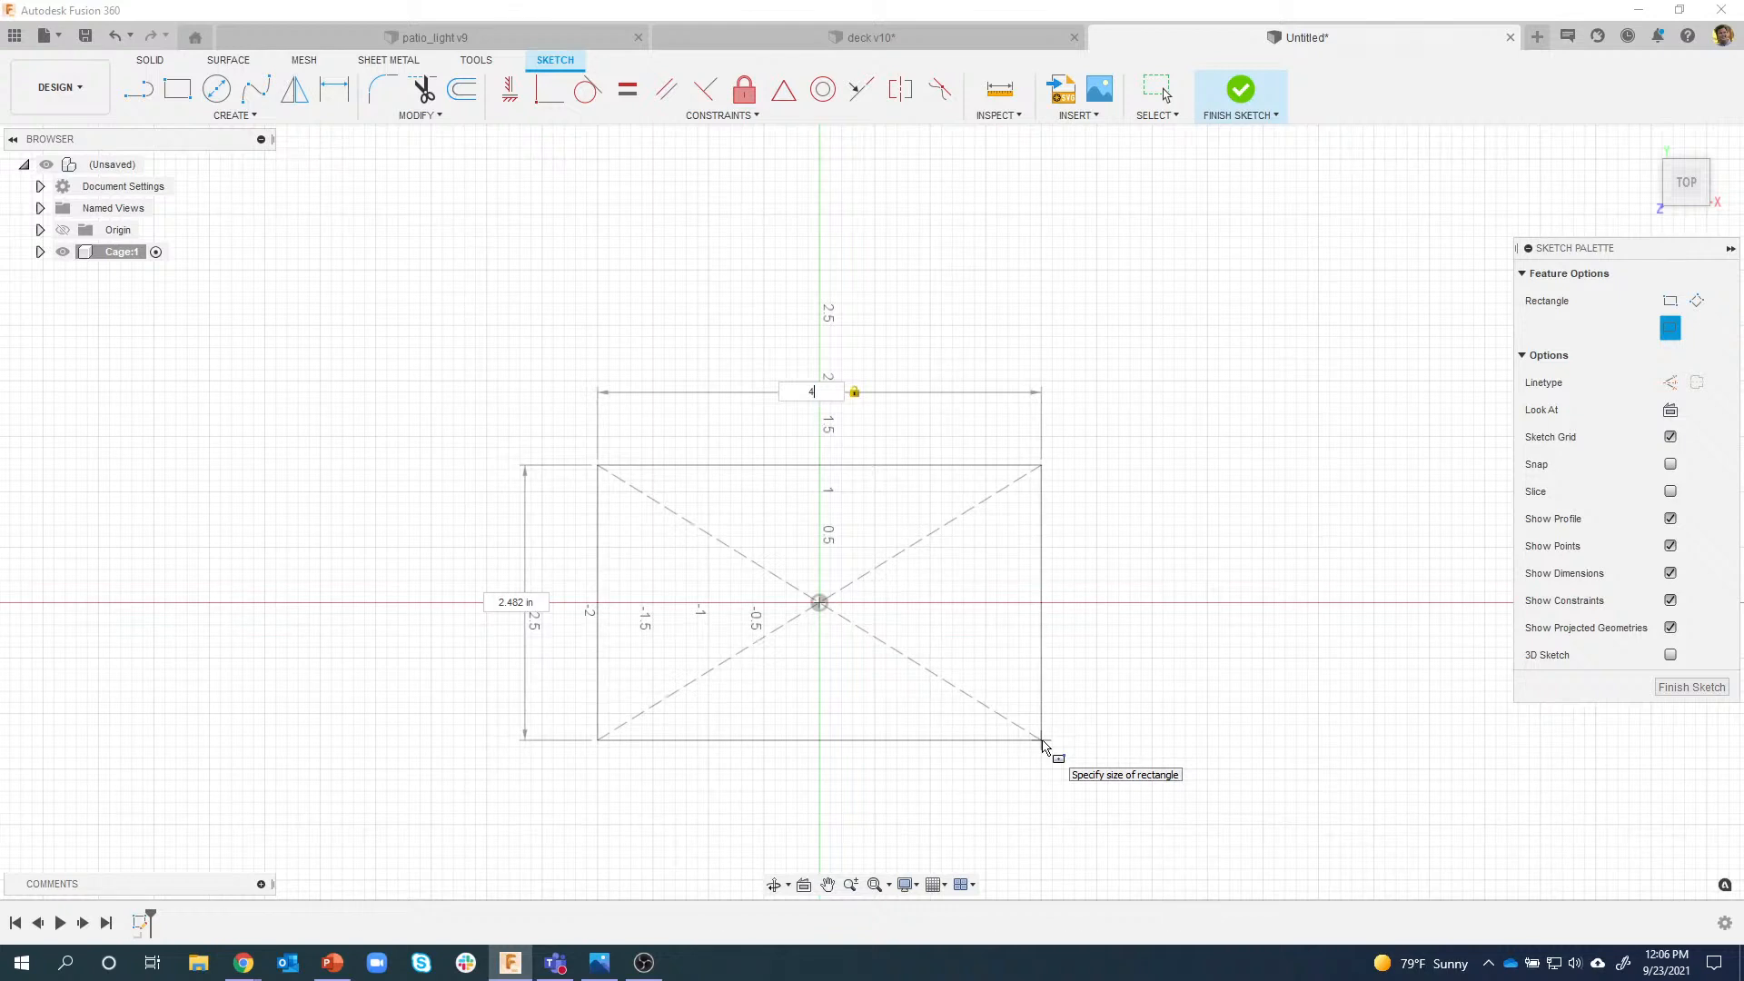
pyautogui.press('Return')
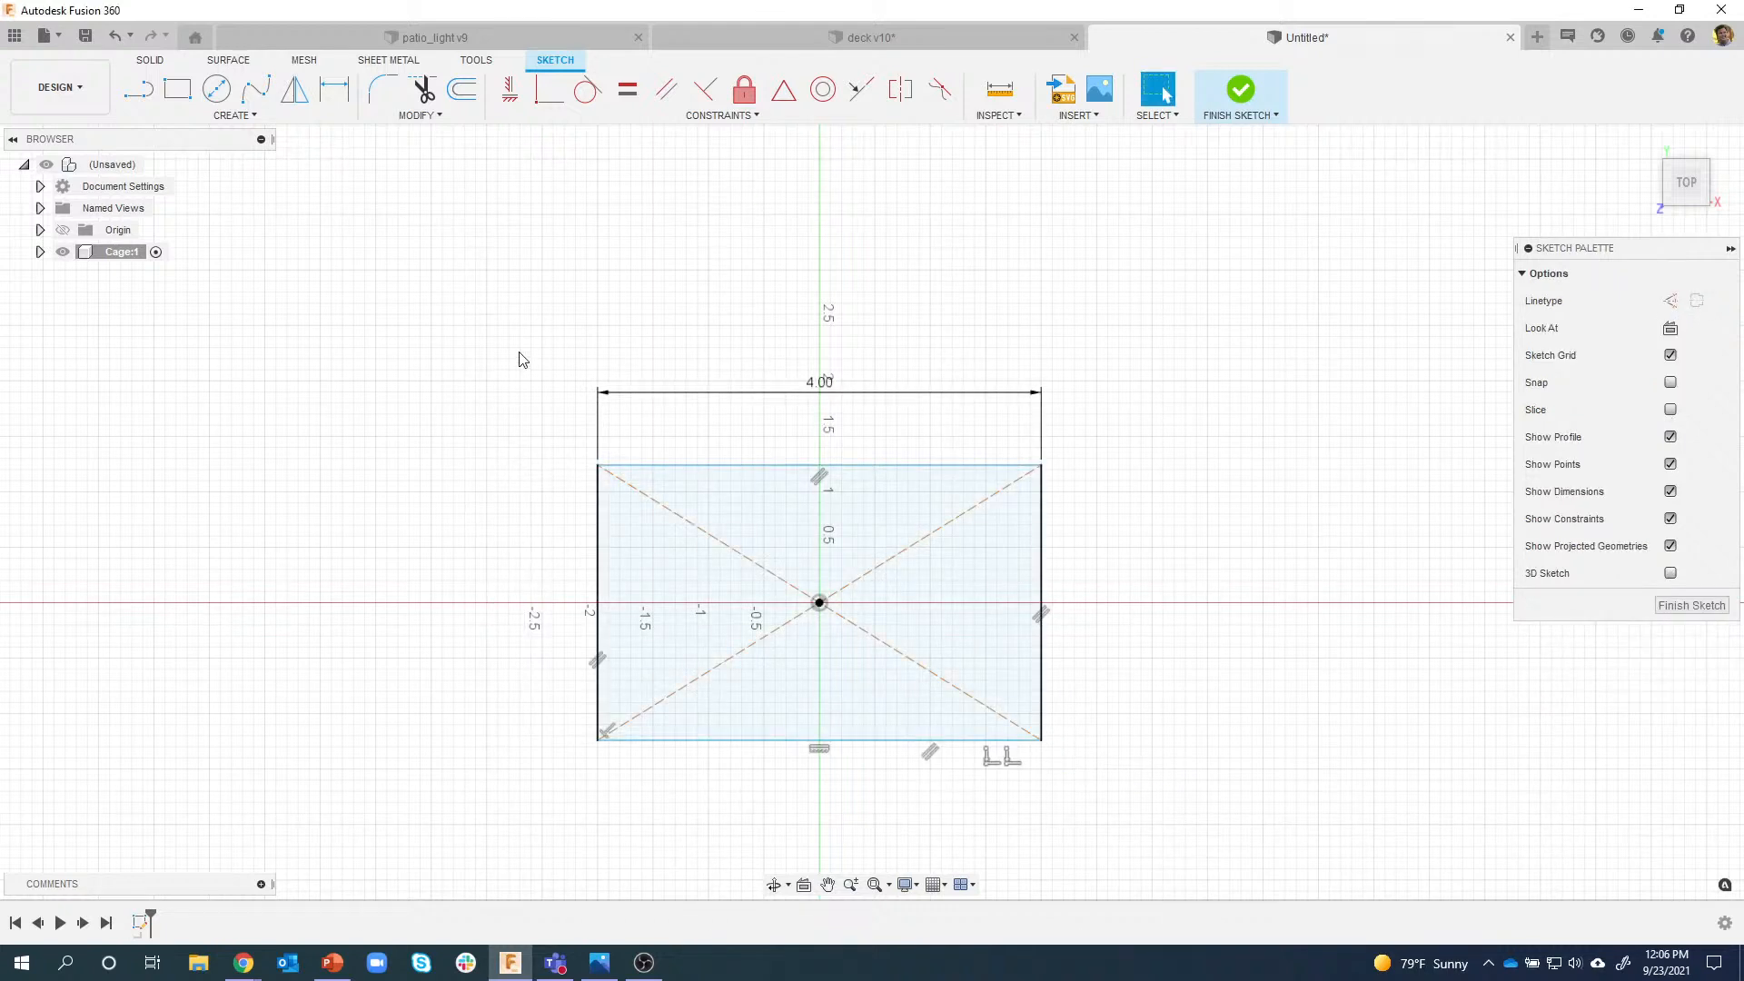
# Apply an Equal constraint between two adjacent sides of the rectangle to make it a square.
pyautogui.click(626, 91)
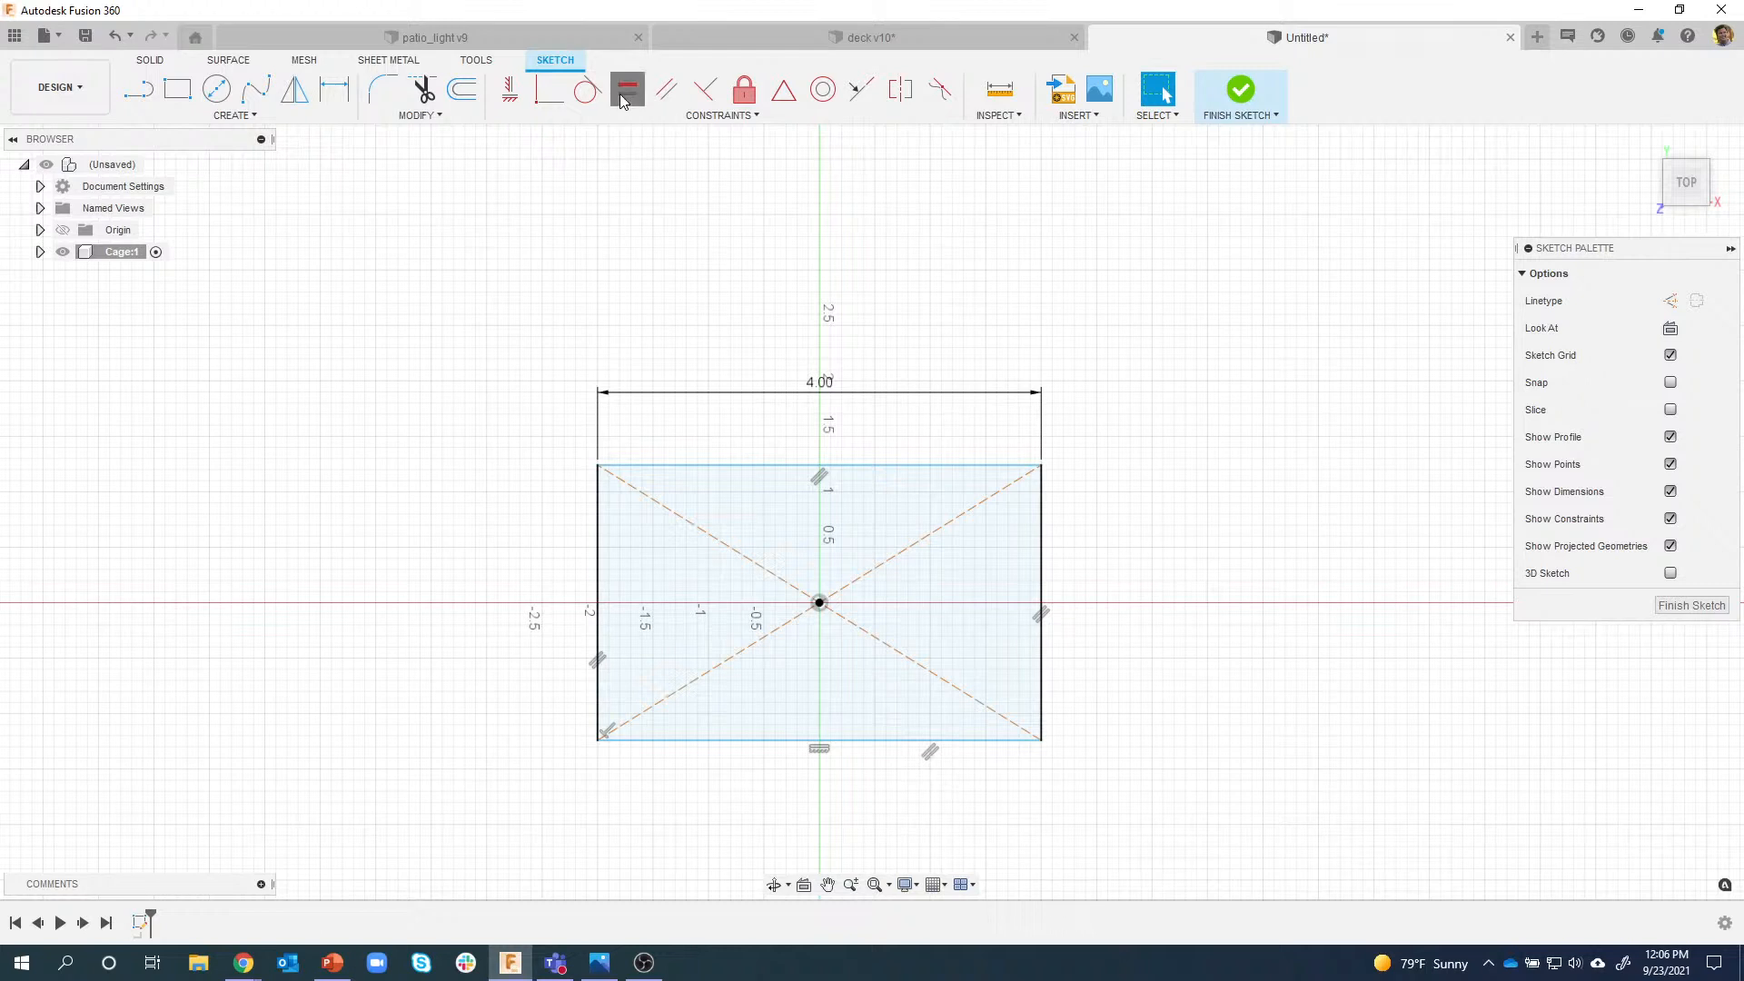
pyautogui.click(603, 536)
pyautogui.click(682, 466)
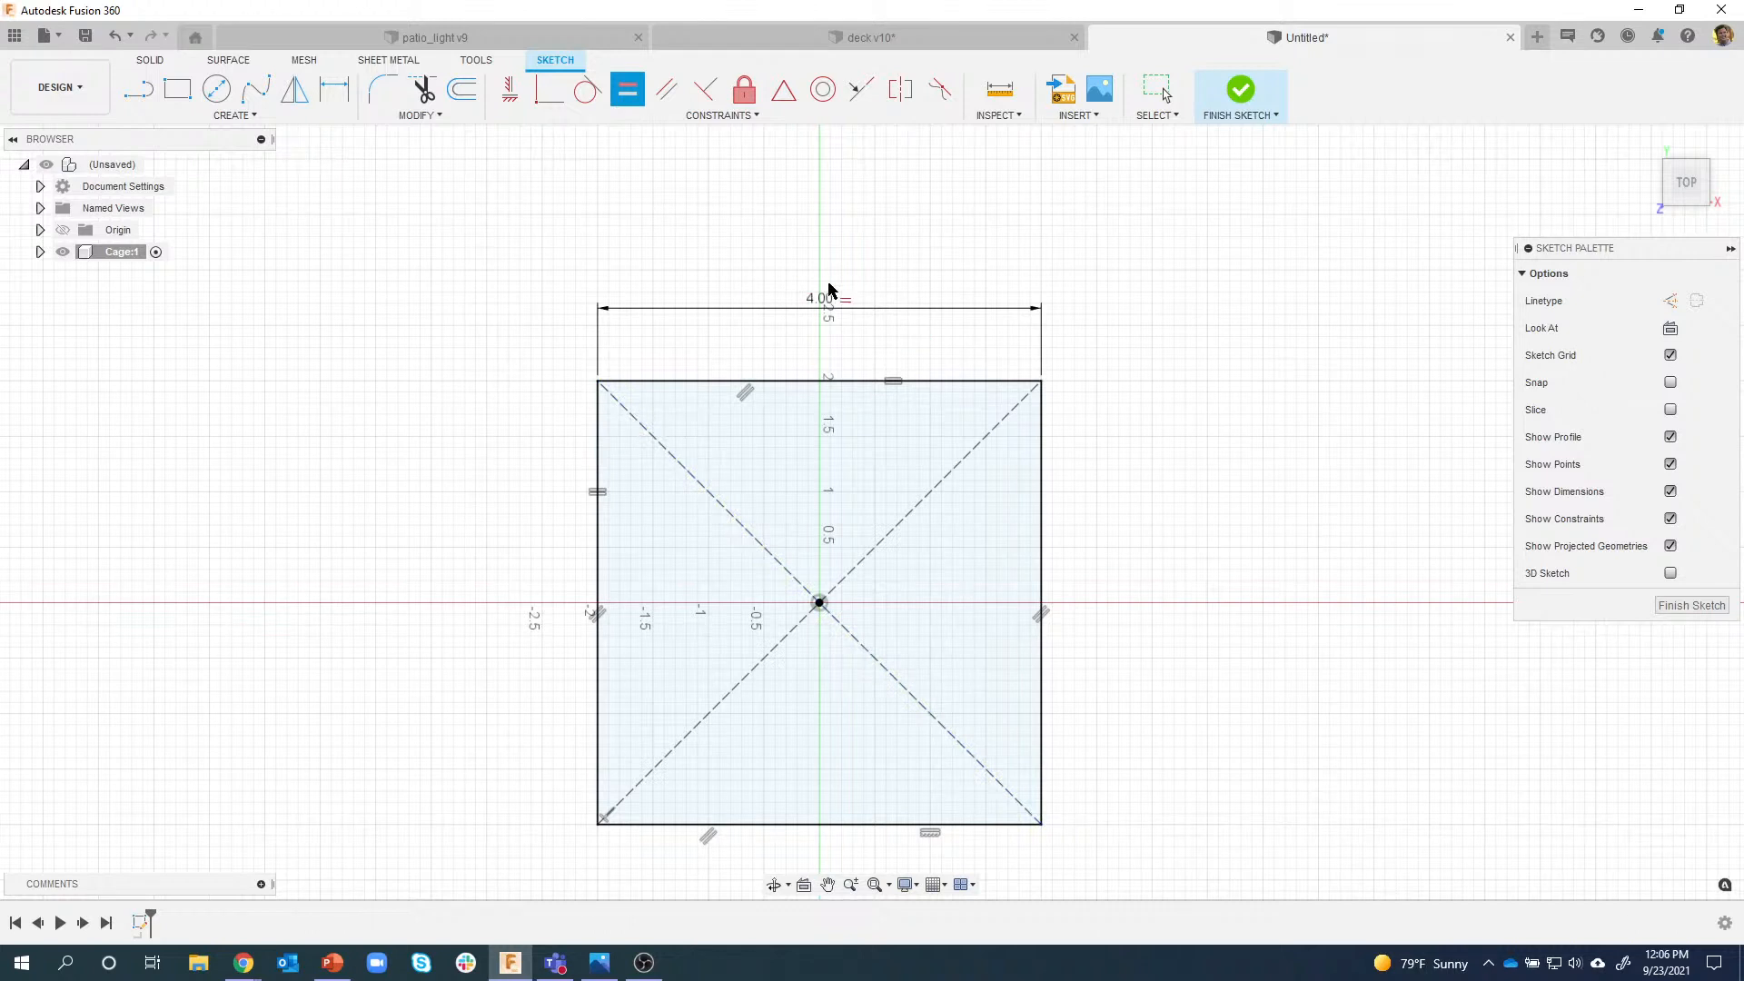
pyautogui.press('Escape')
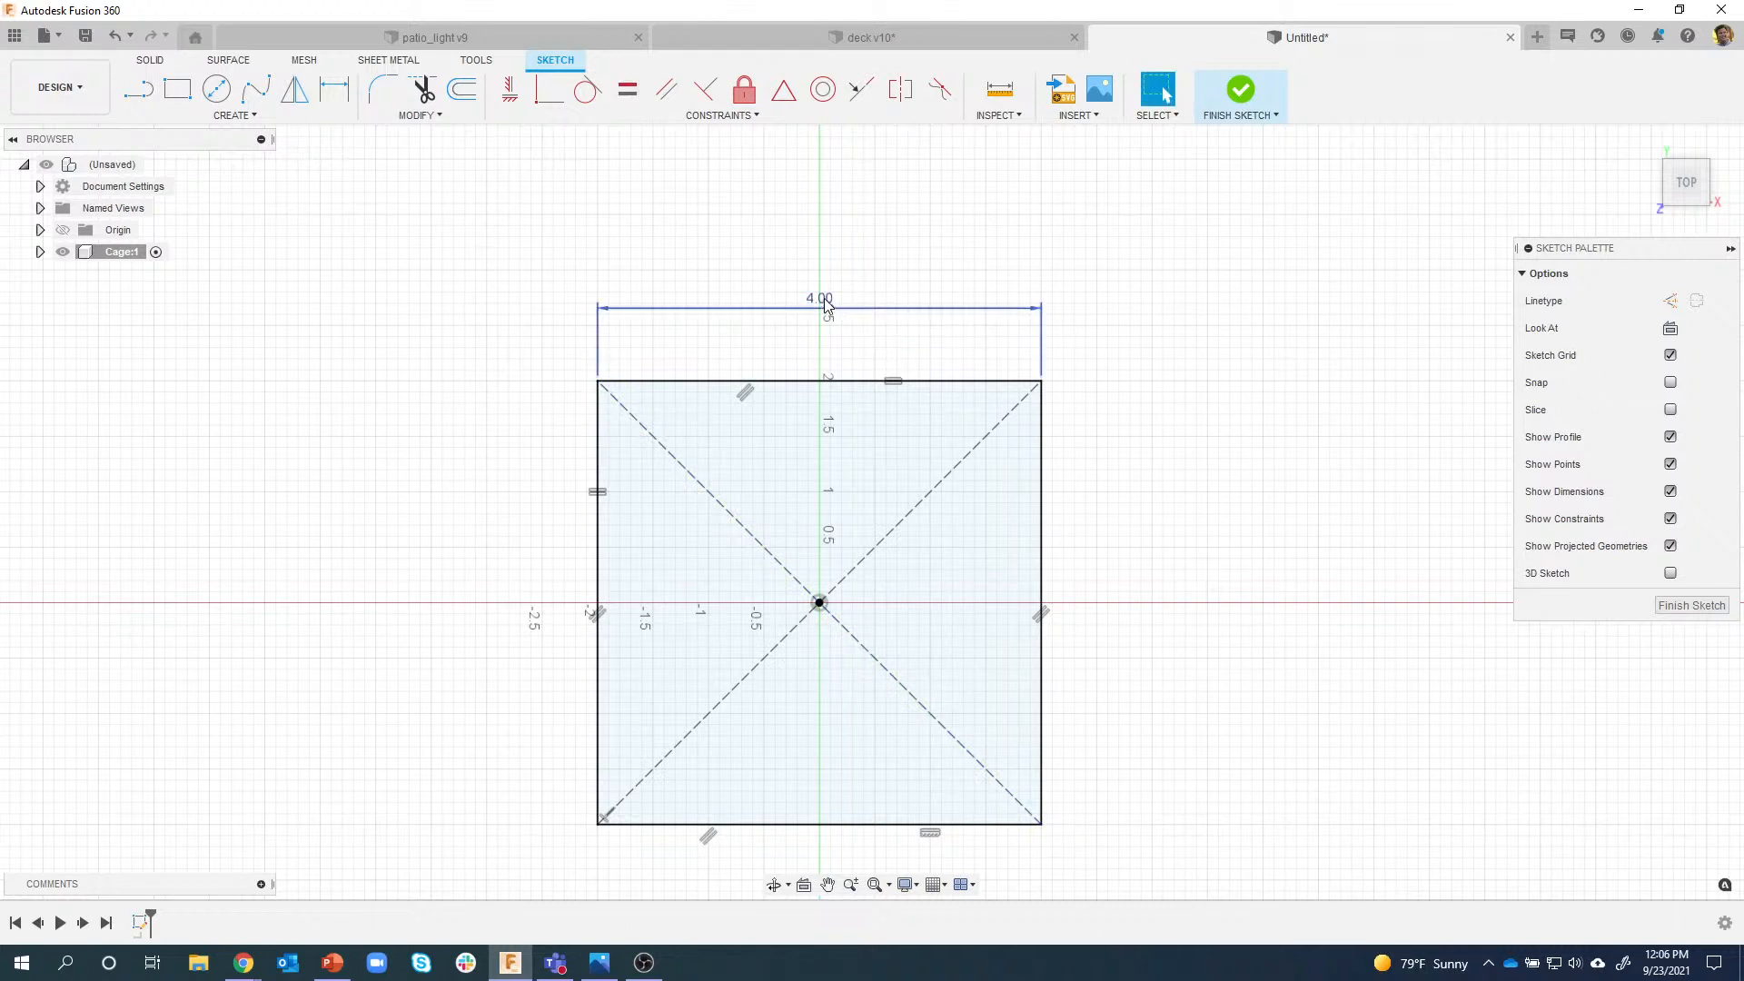
# Try a 2 in width on the square's dimension and undo that change.
pyautogui.doubleClick(825, 303)
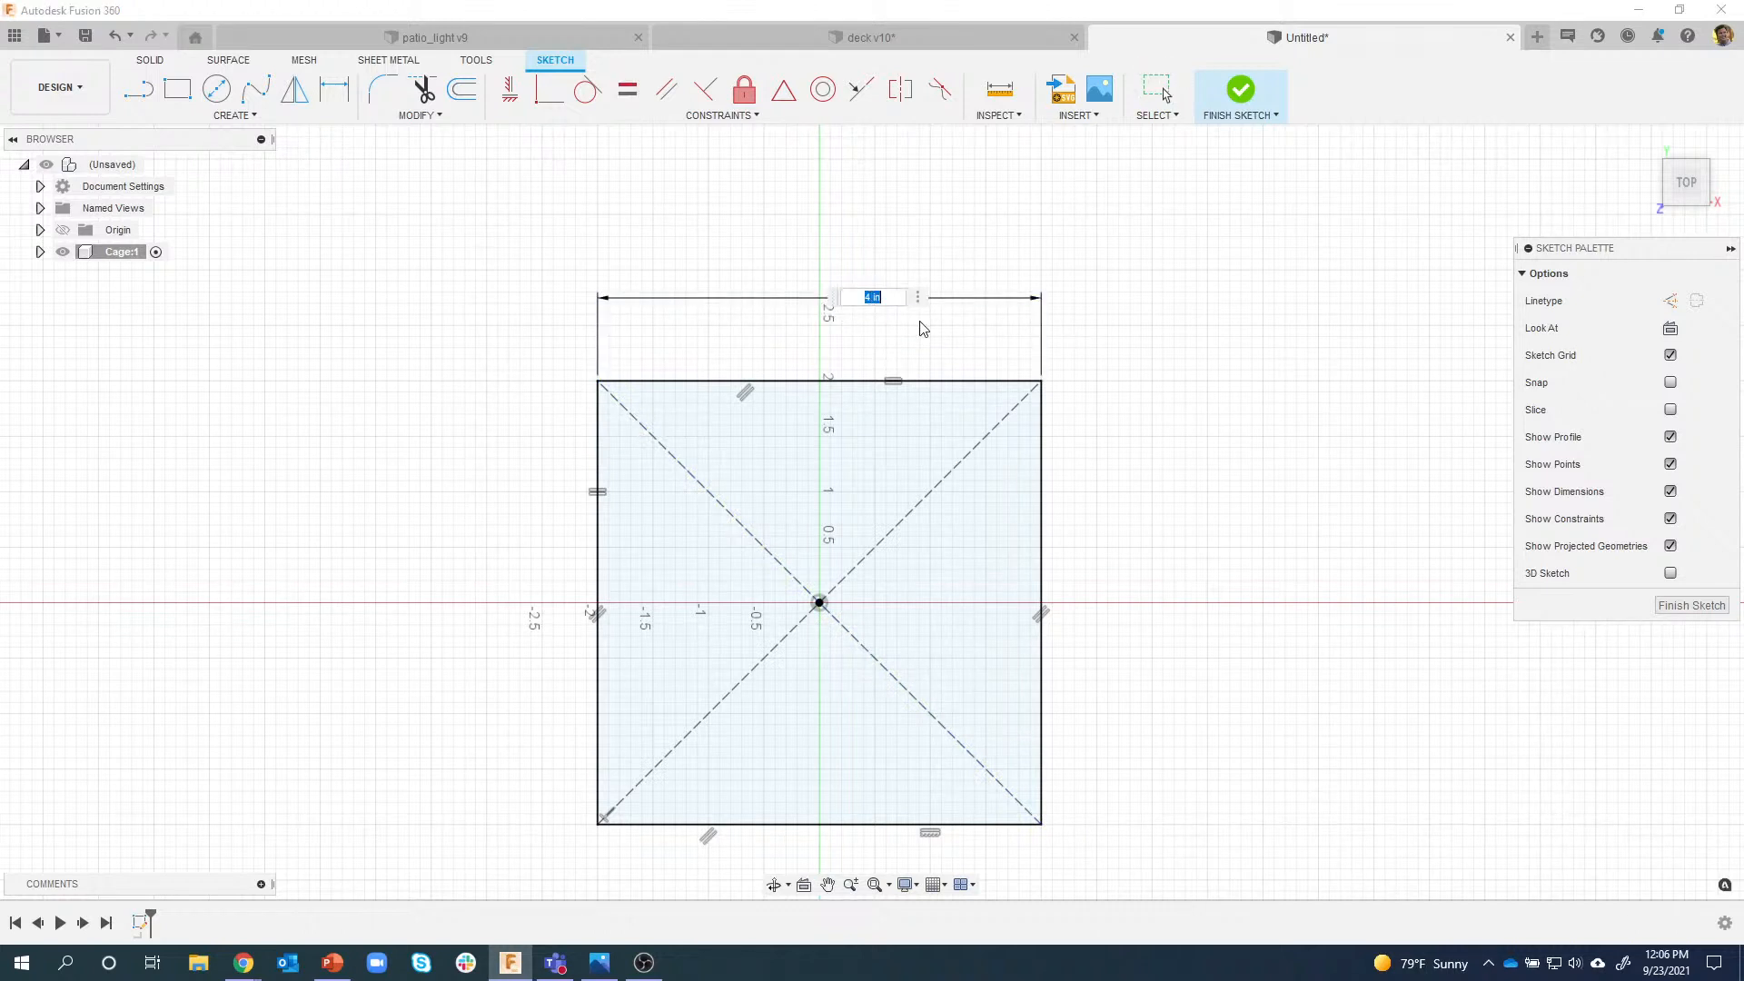
pyautogui.write('2')
pyautogui.press('Return')
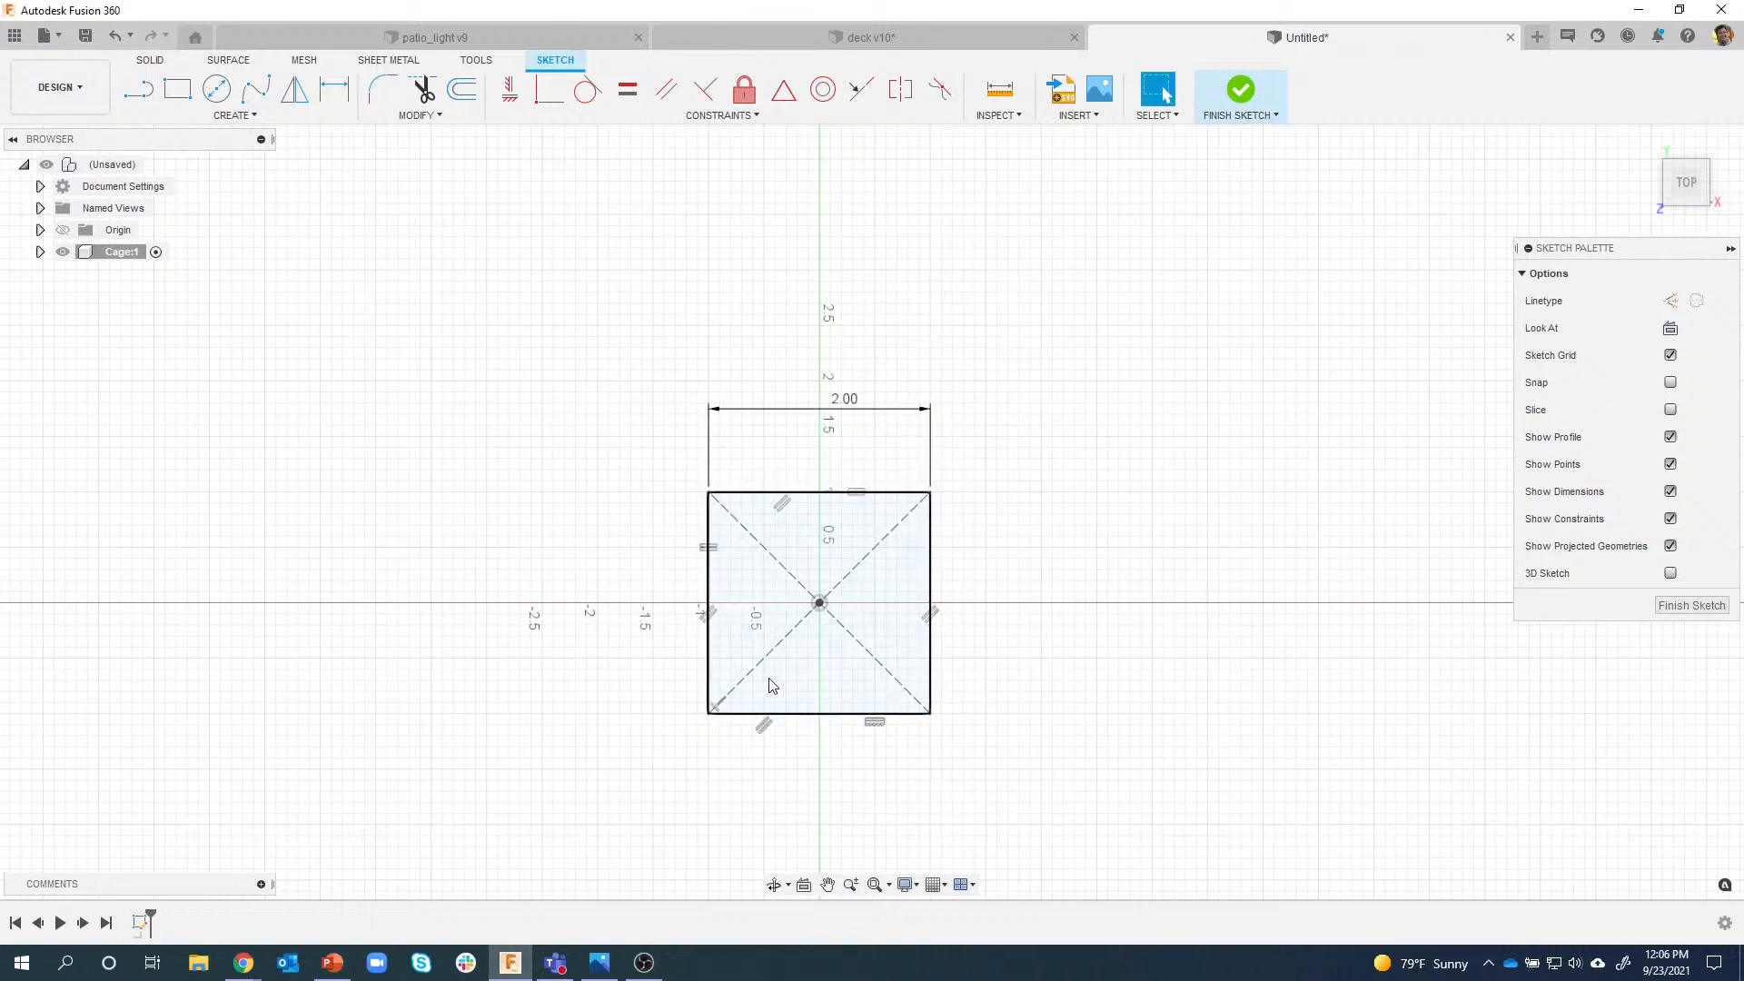
pyautogui.click(115, 38)
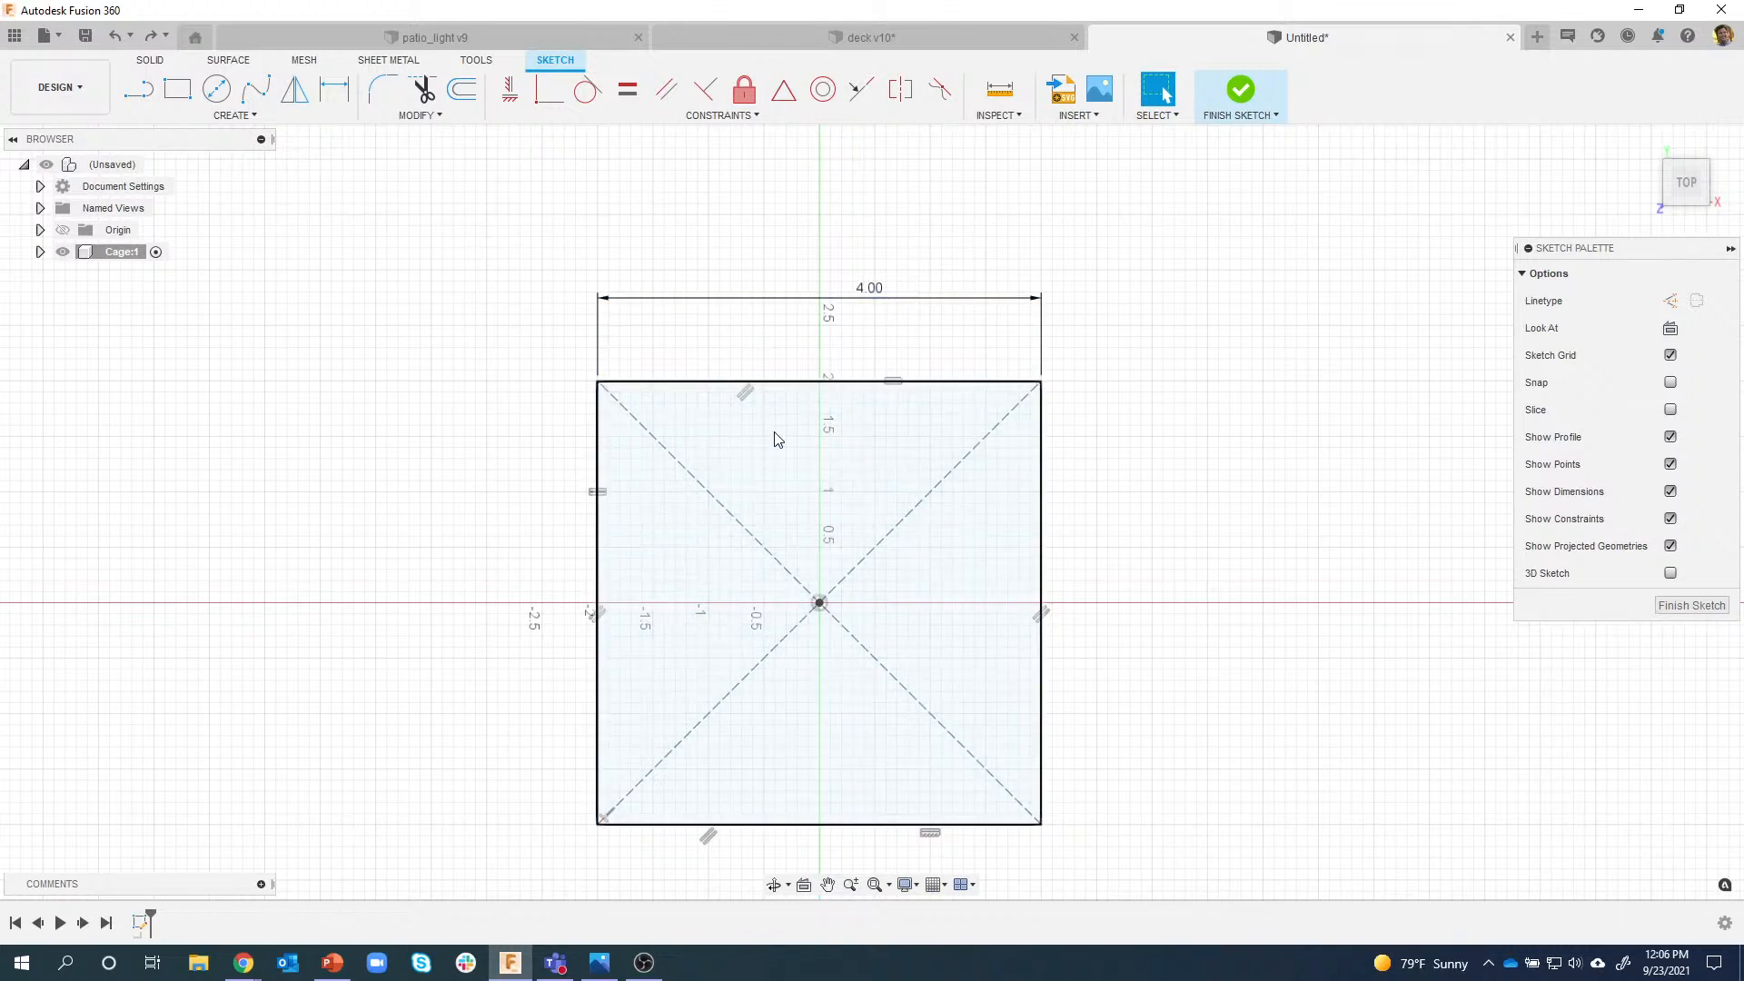
# Finish the sketch and extrude the square profile 9 in upward as a new body.
pyautogui.click(741, 382)
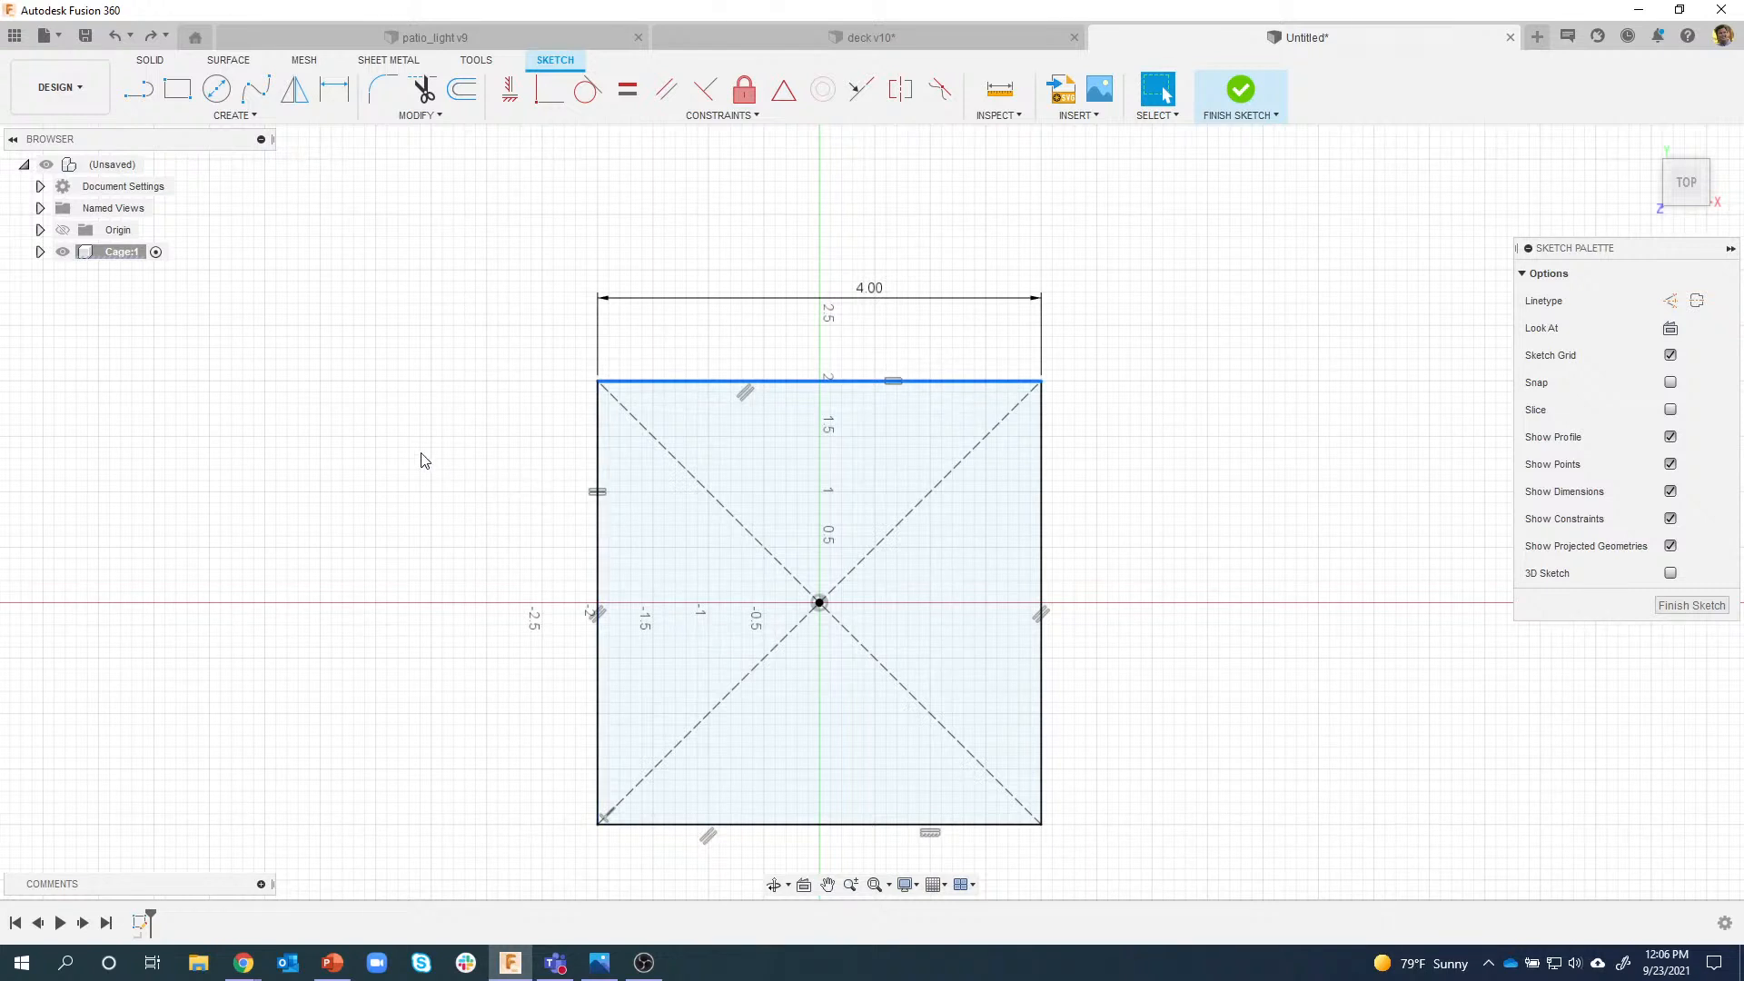
pyautogui.press('Escape')
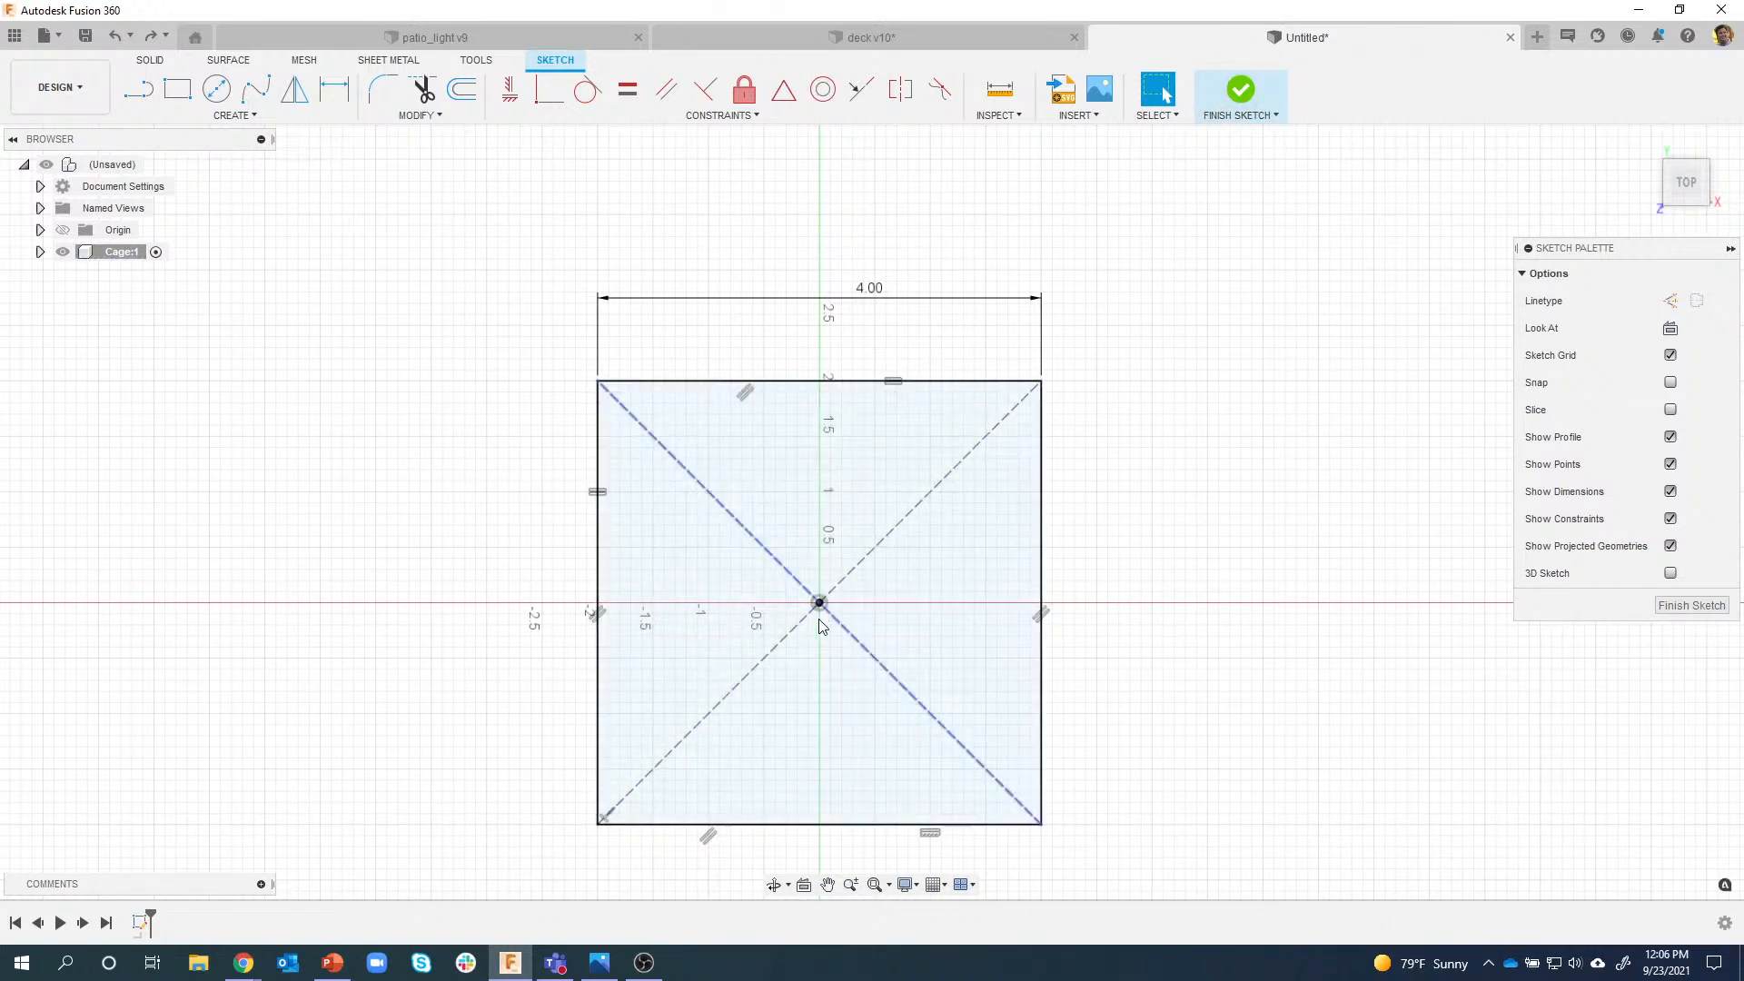
pyautogui.click(1228, 90)
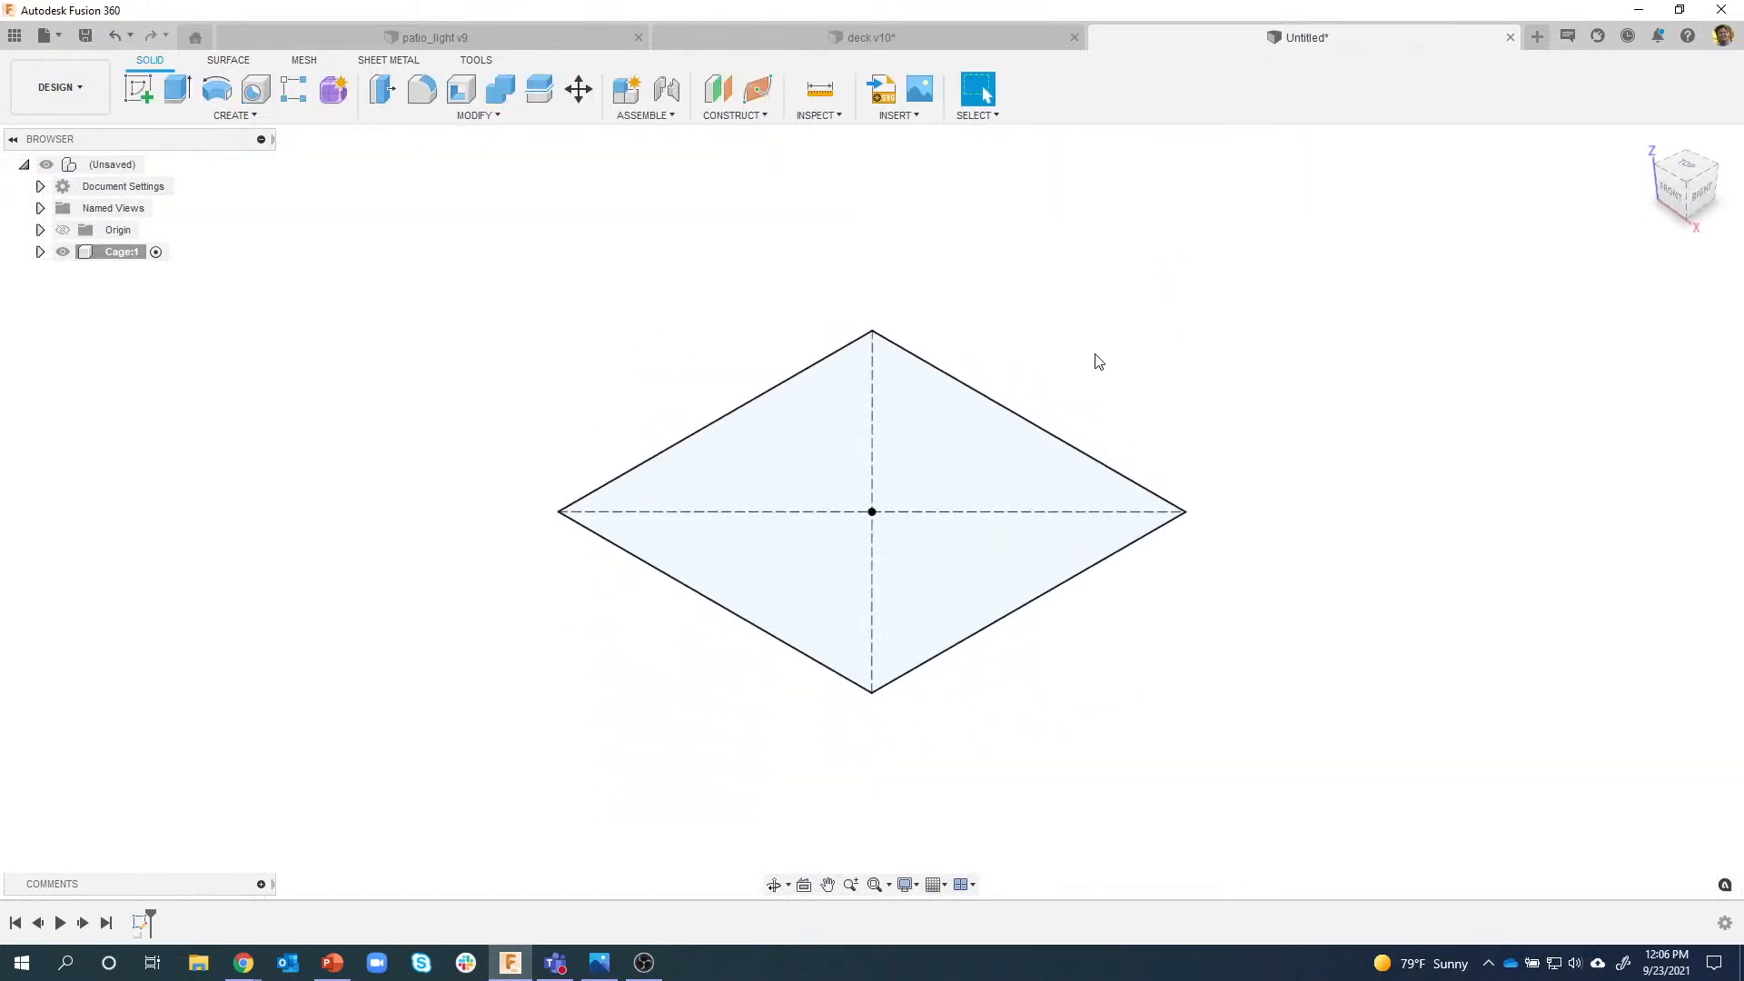
pyautogui.rightClick(636, 537)
pyautogui.click(616, 618)
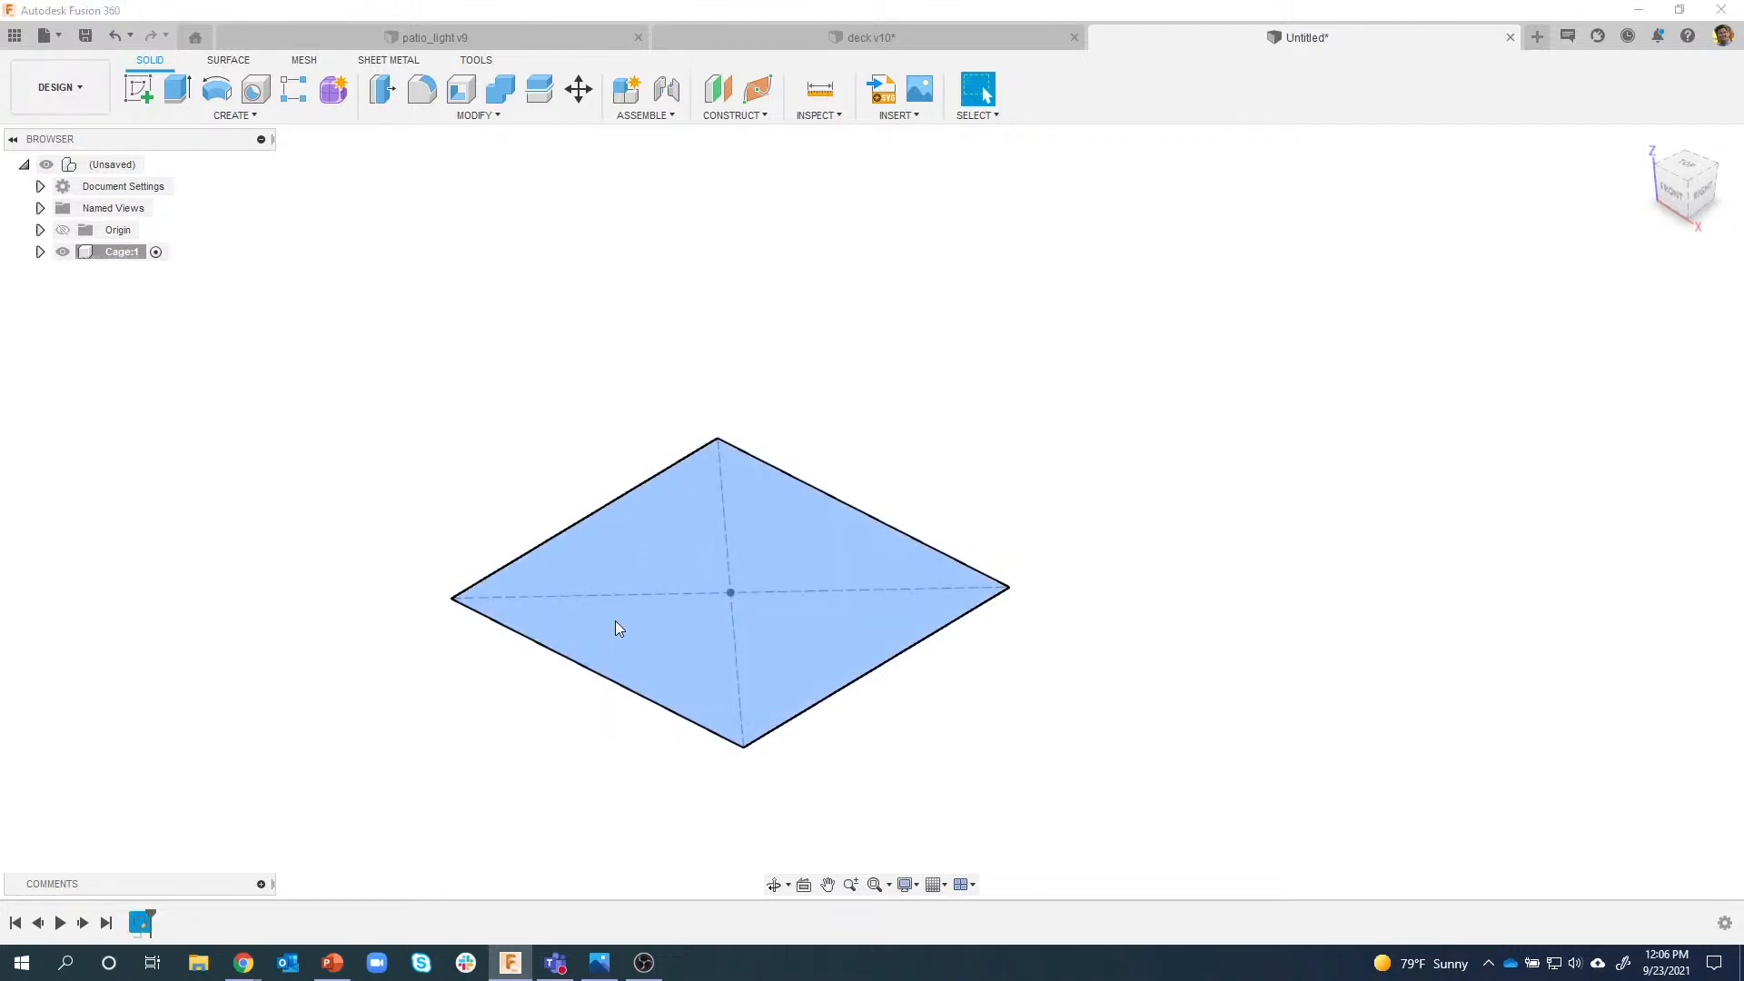
pyautogui.moveTo(738, 574); pyautogui.dragTo(790, 454)
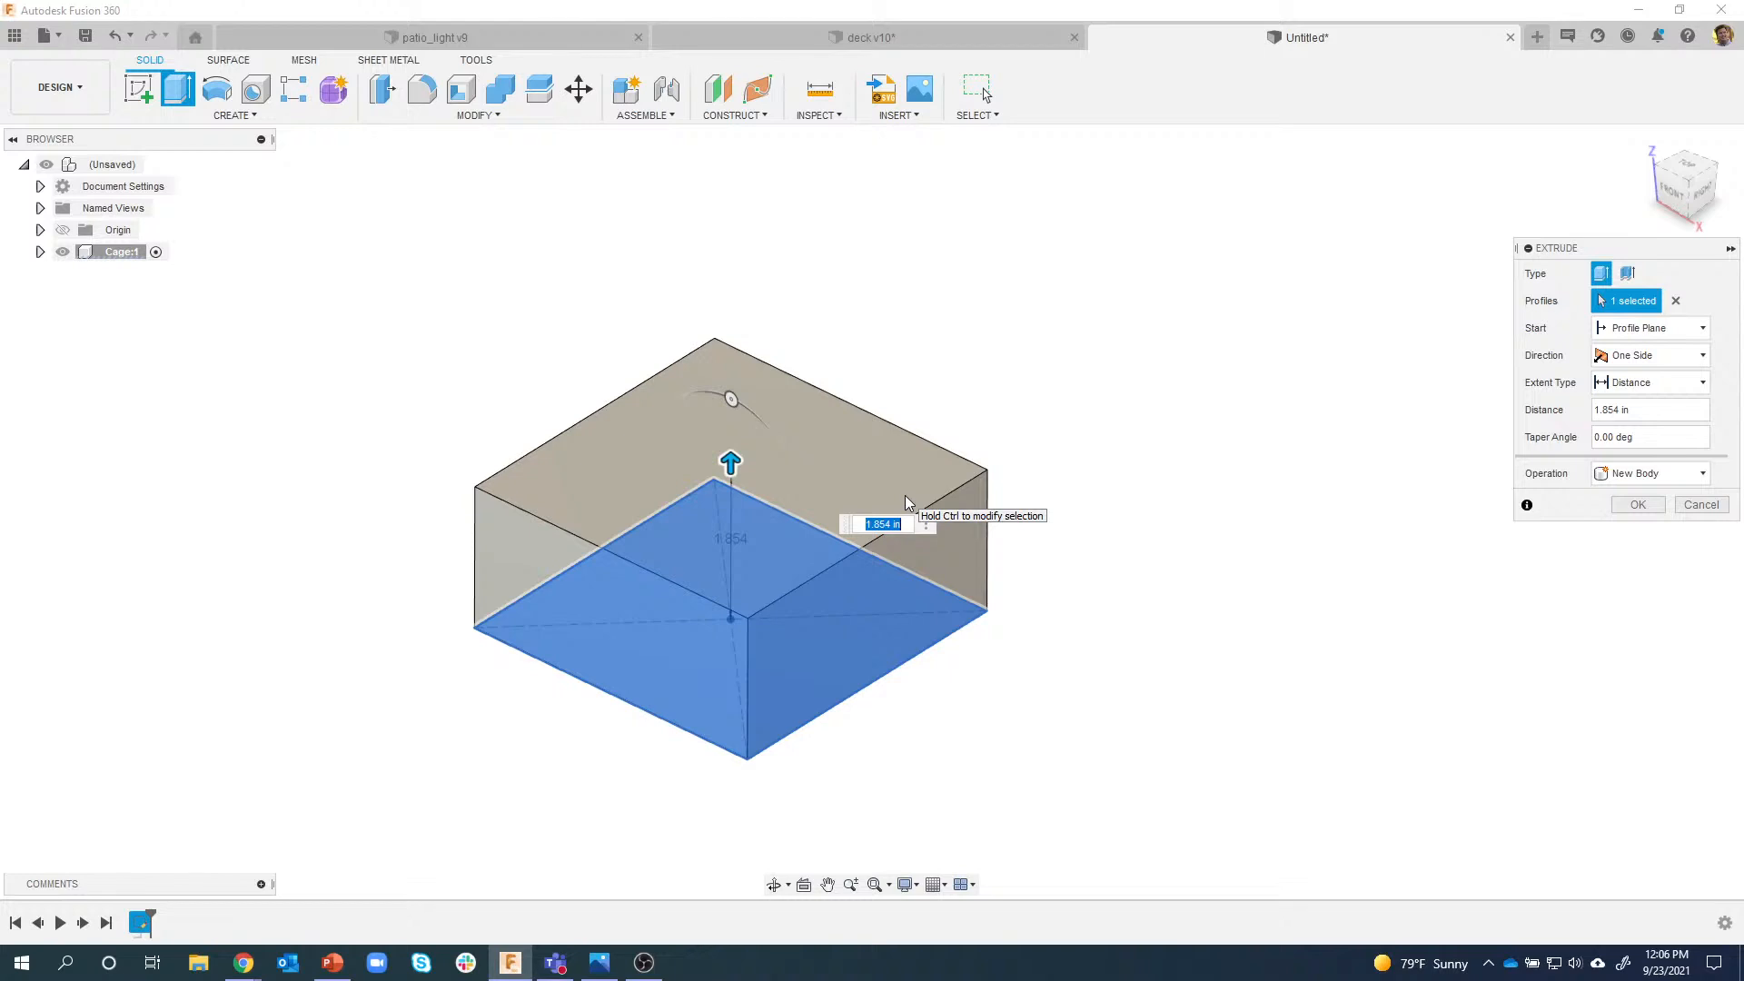
pyautogui.write('9')
pyautogui.press('Return')
pyautogui.scroll(-3, 904, 494)
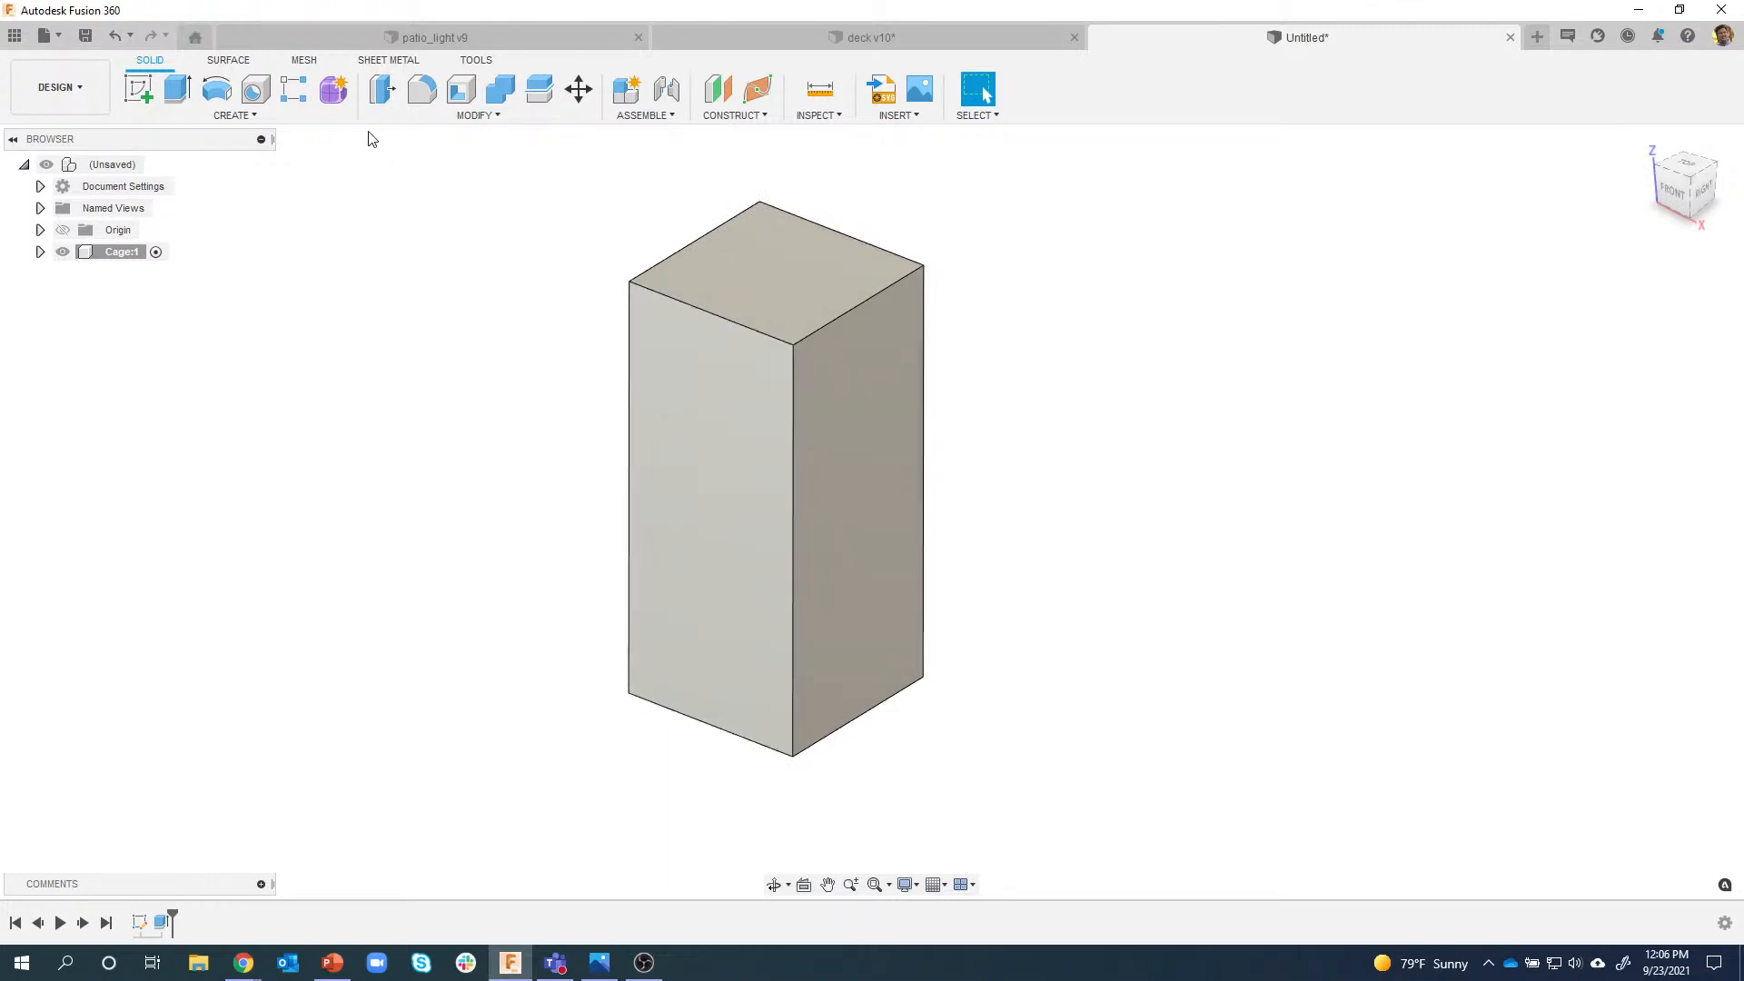
pyautogui.click(258, 117)
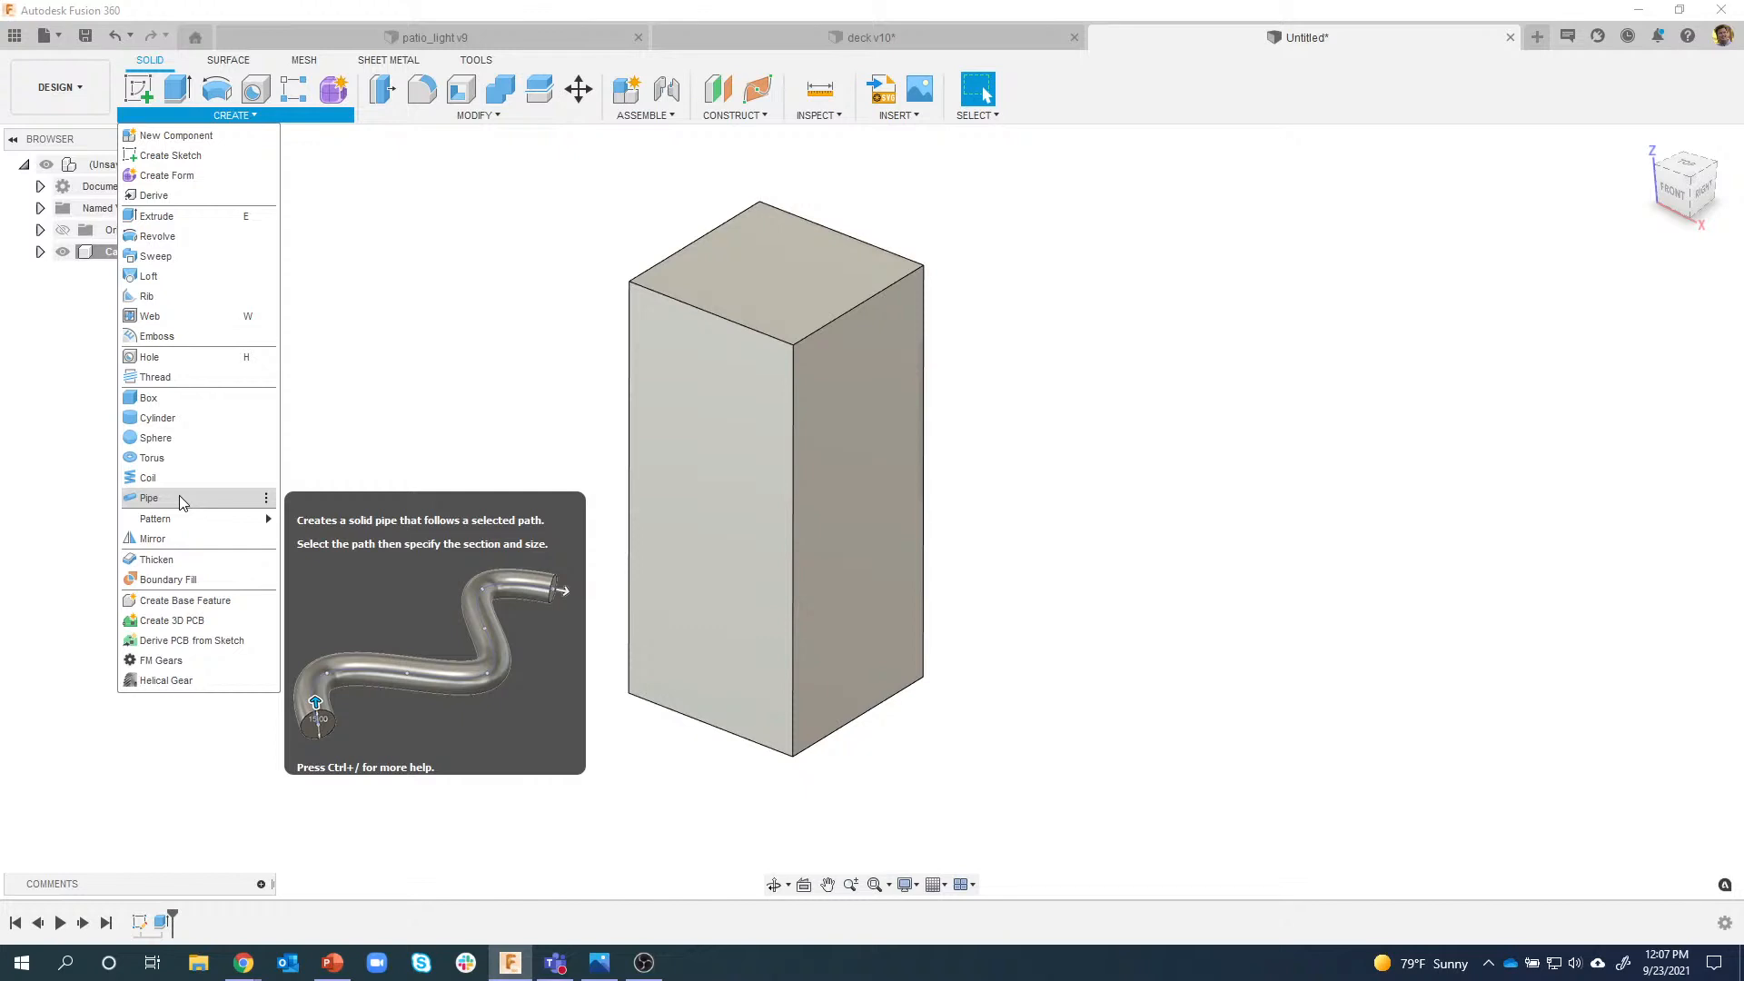
pyautogui.click(462, 415)
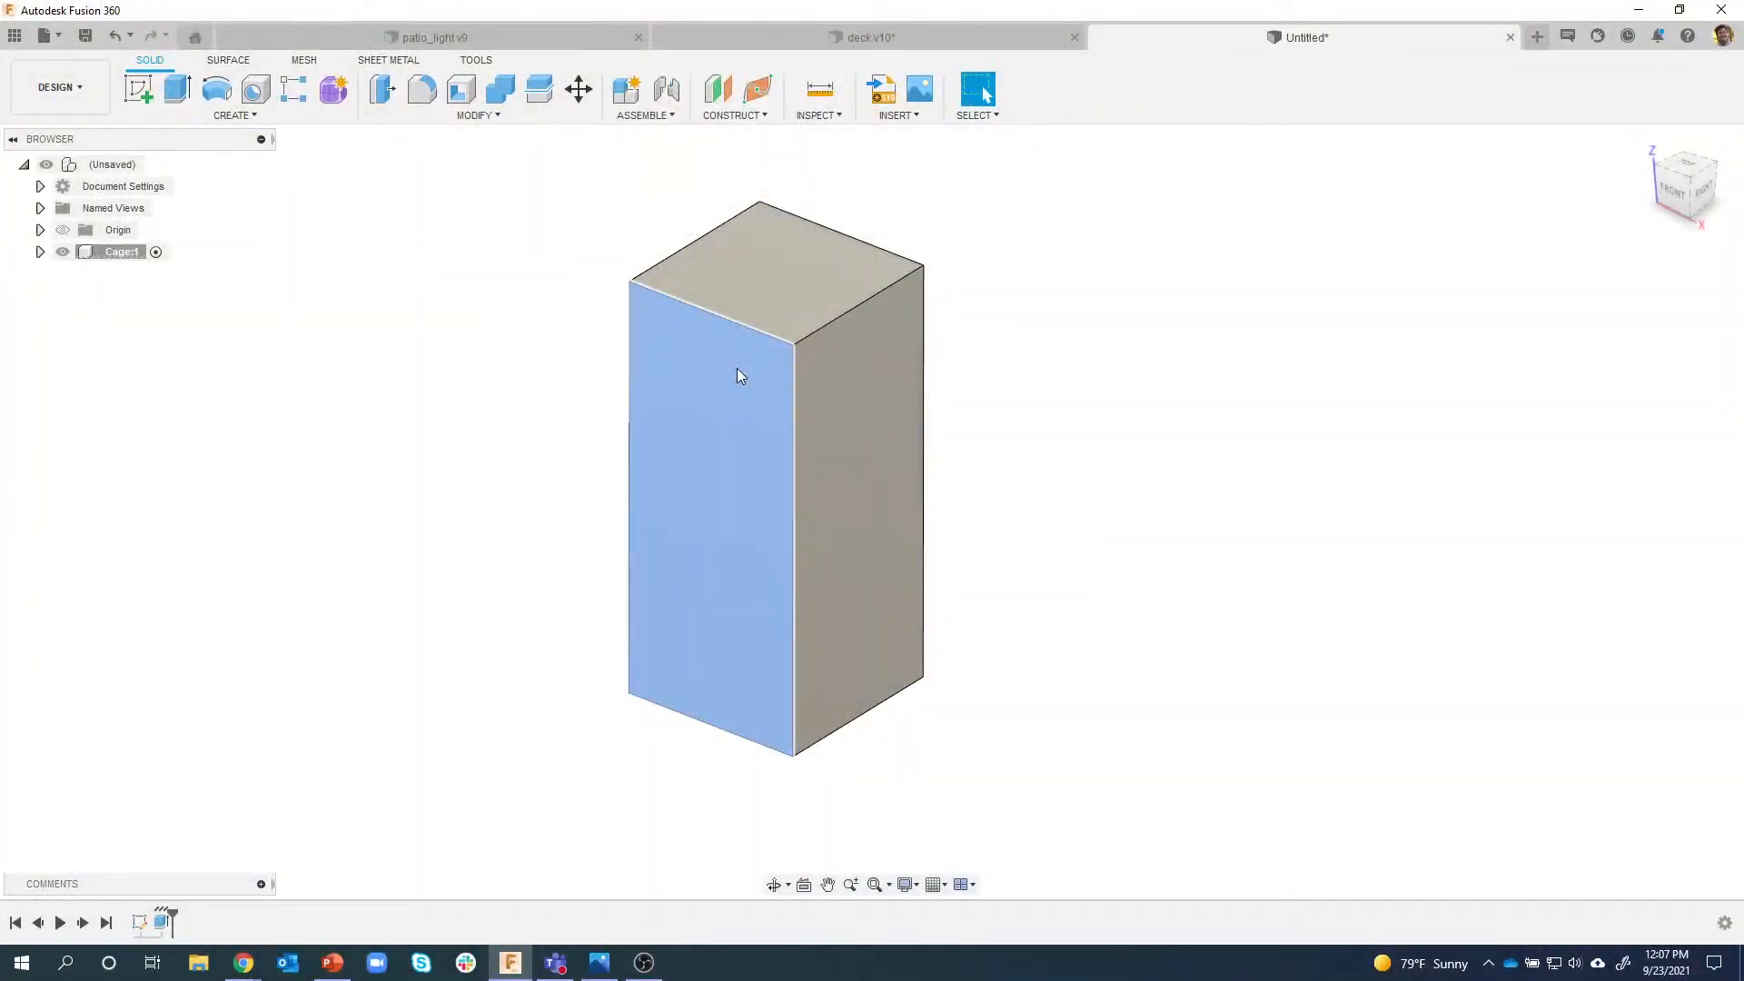
# Create a construction plane offset -1.35 in from the block's top face, inside the body.
pyautogui.click(740, 361)
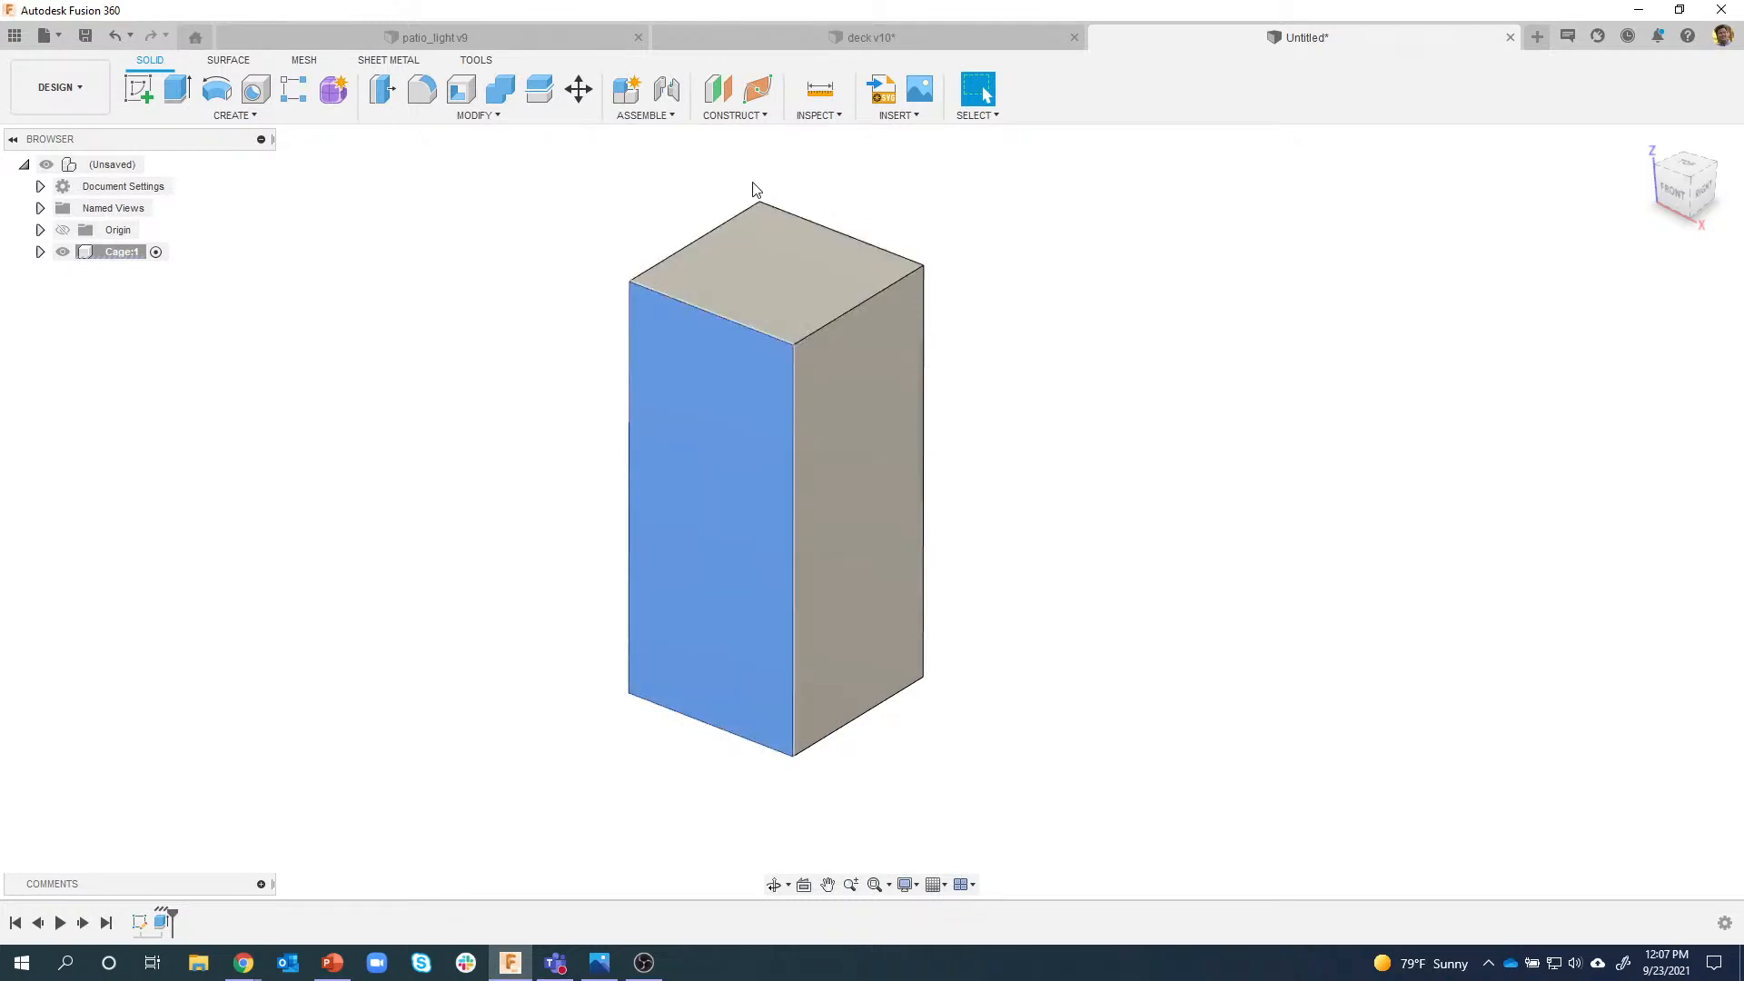
pyautogui.click(733, 115)
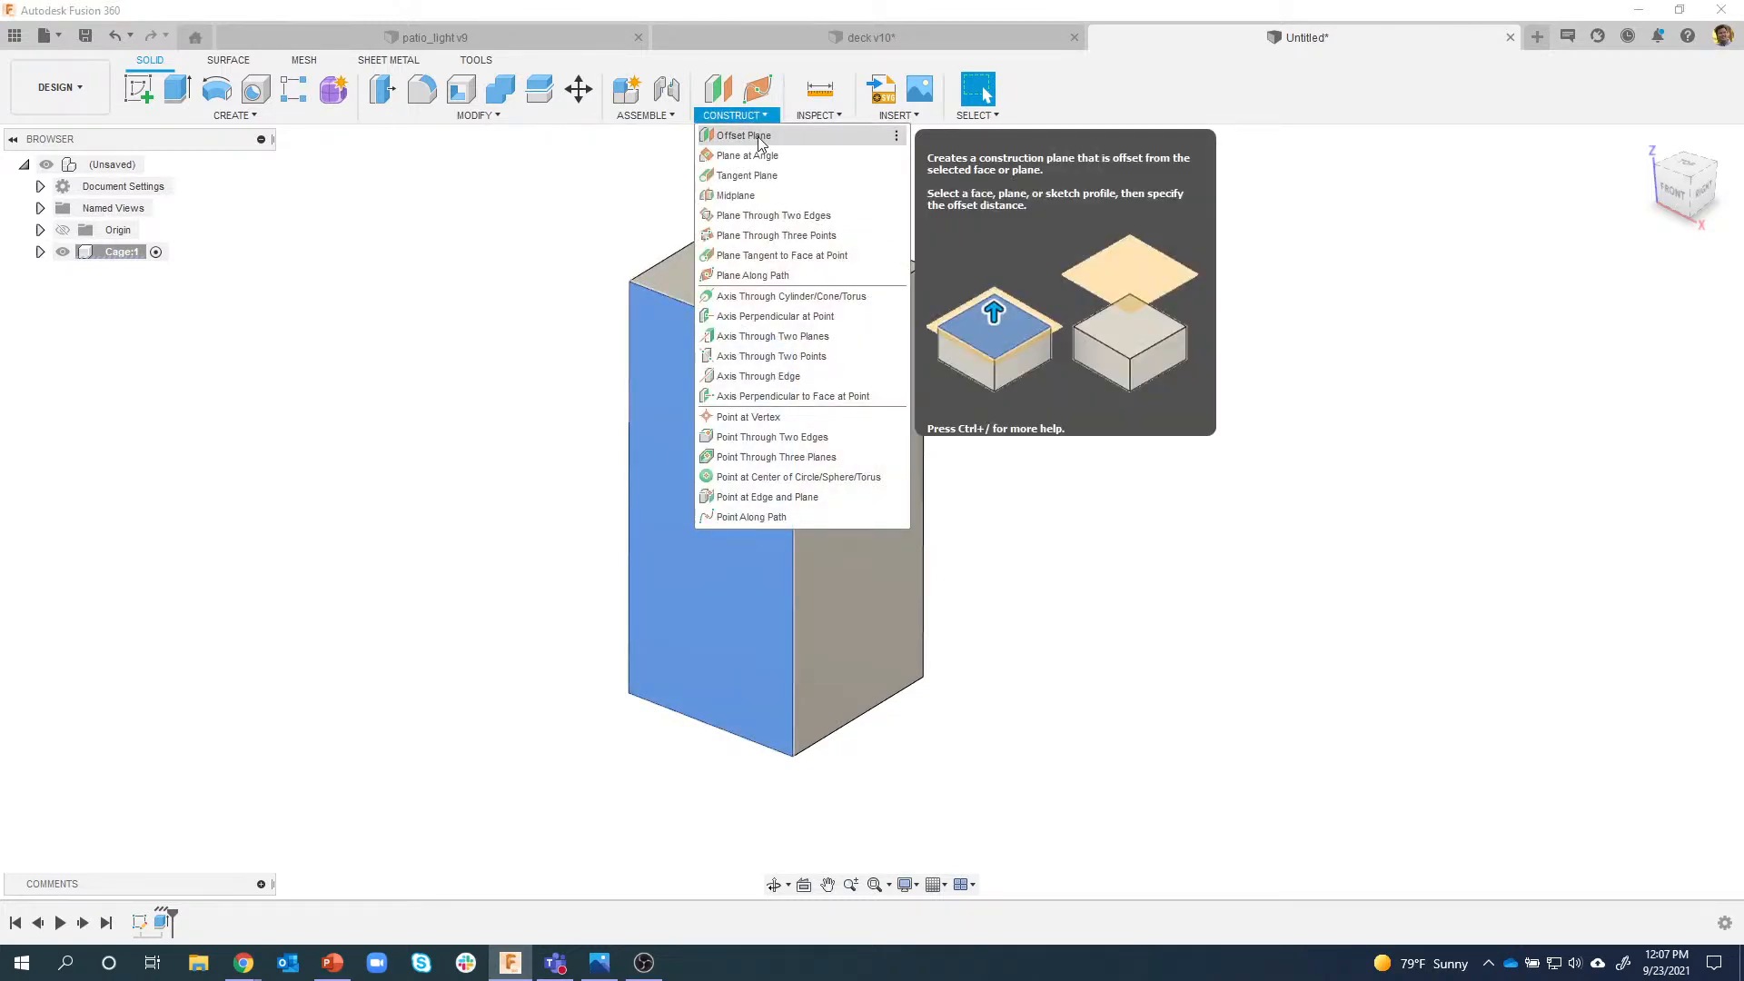
pyautogui.click(757, 136)
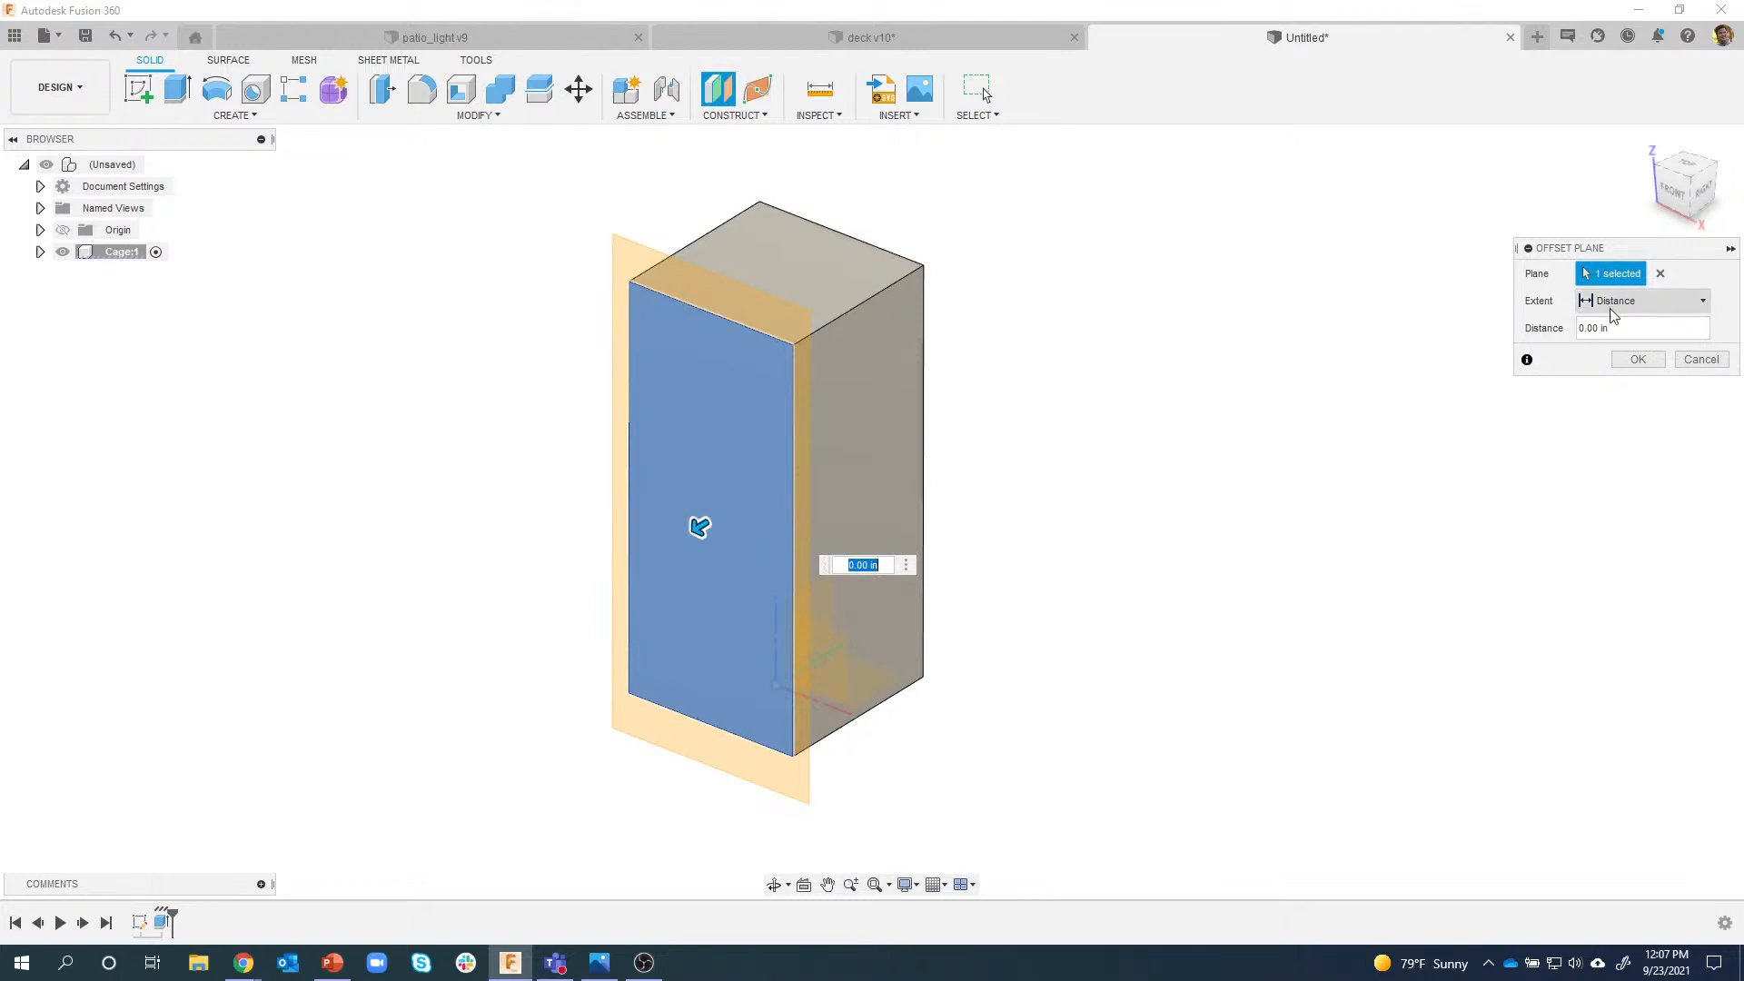
pyautogui.click(1658, 274)
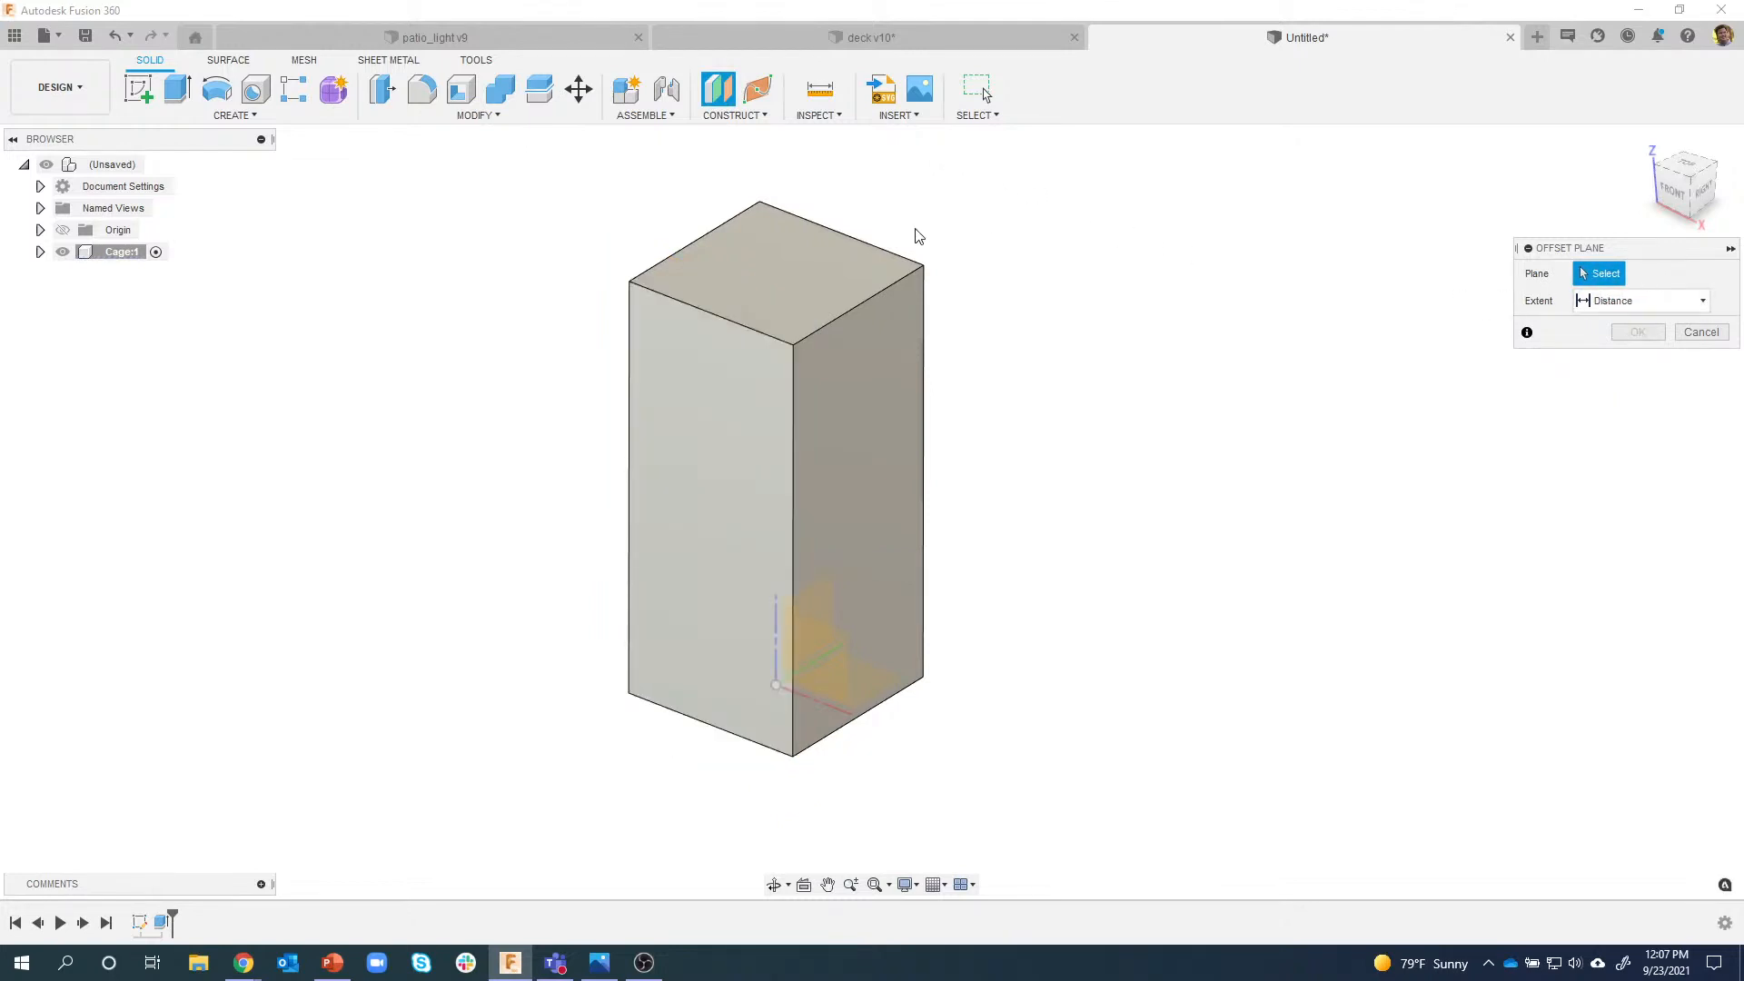
pyautogui.keyDown('shift'); pyautogui.moveTo(919, 236); pyautogui.dragTo(809, 199, button='middle'); pyautogui.keyUp('shift')
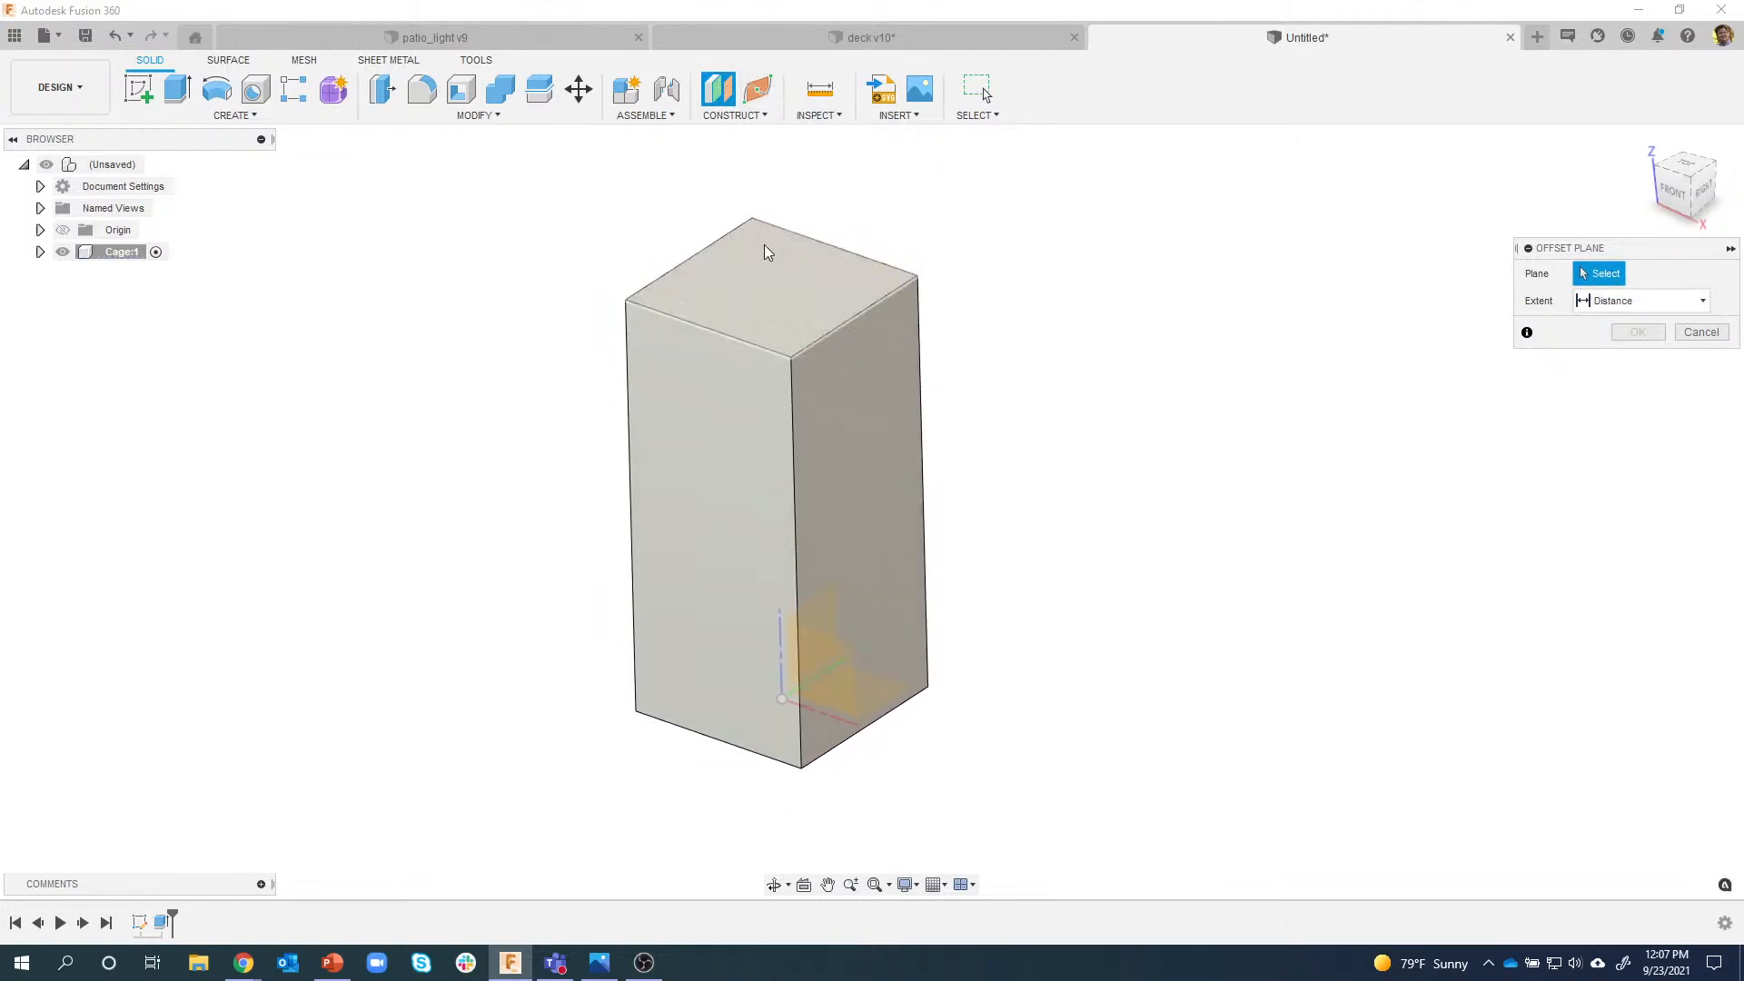
pyautogui.click(751, 291)
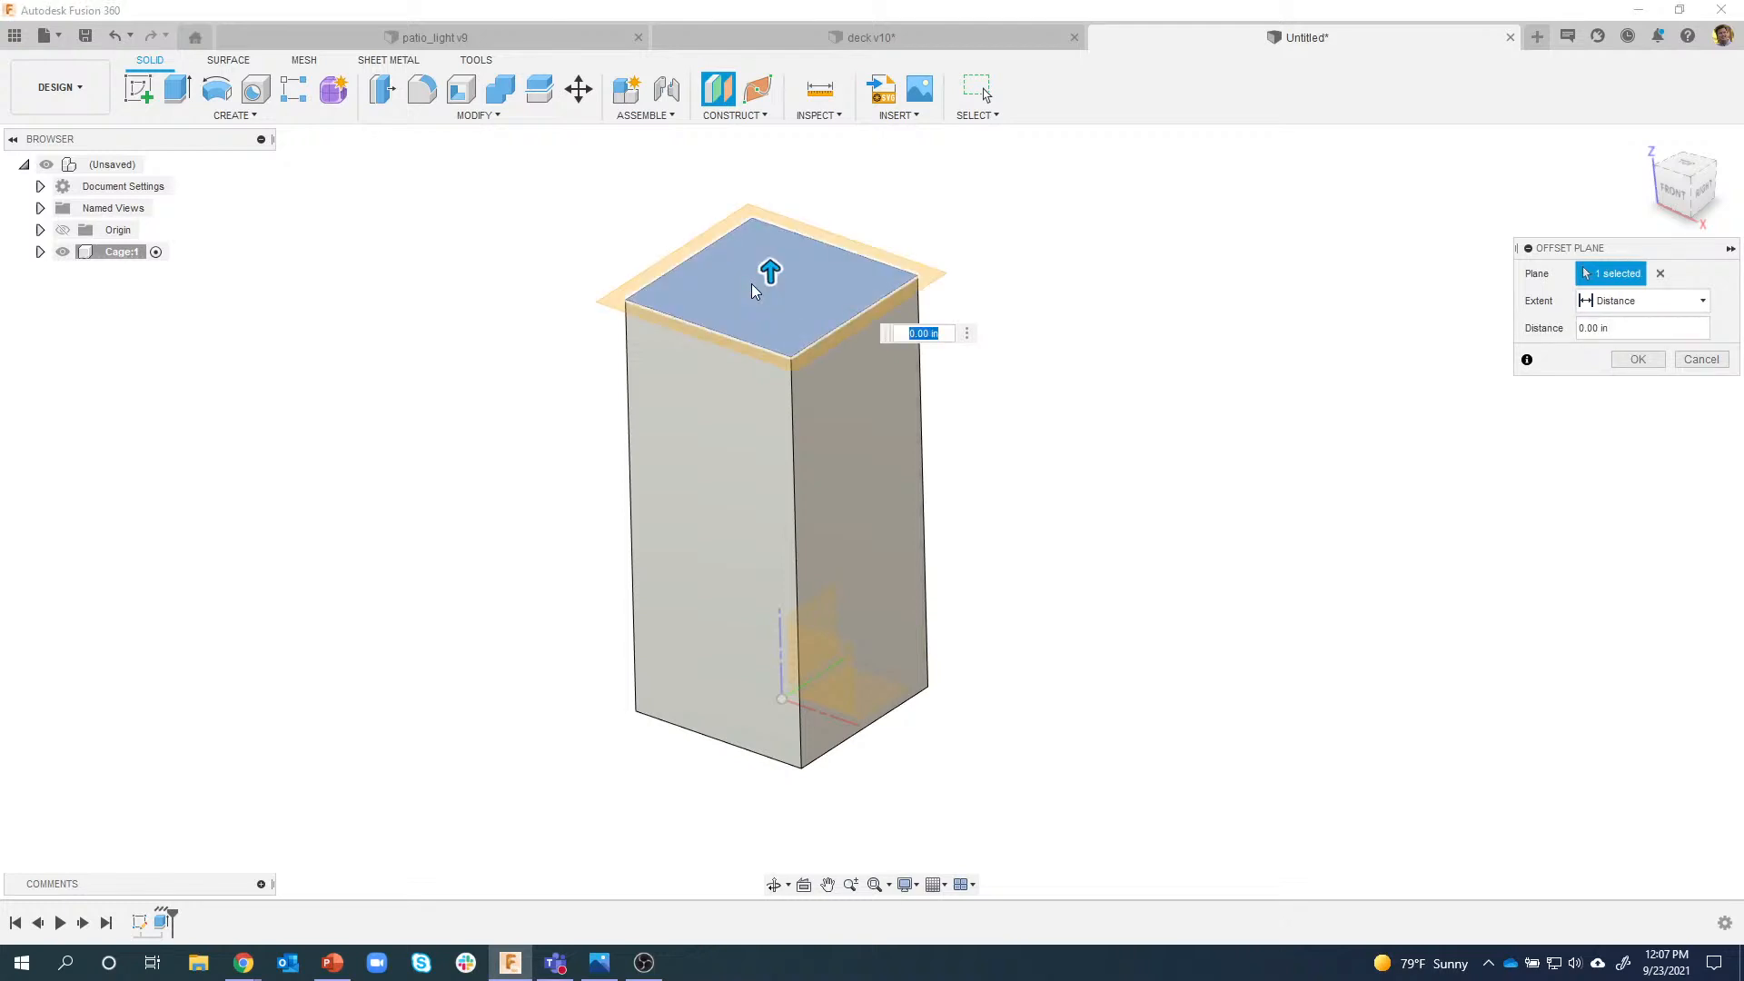
pyautogui.moveTo(770, 271); pyautogui.dragTo(810, 317)
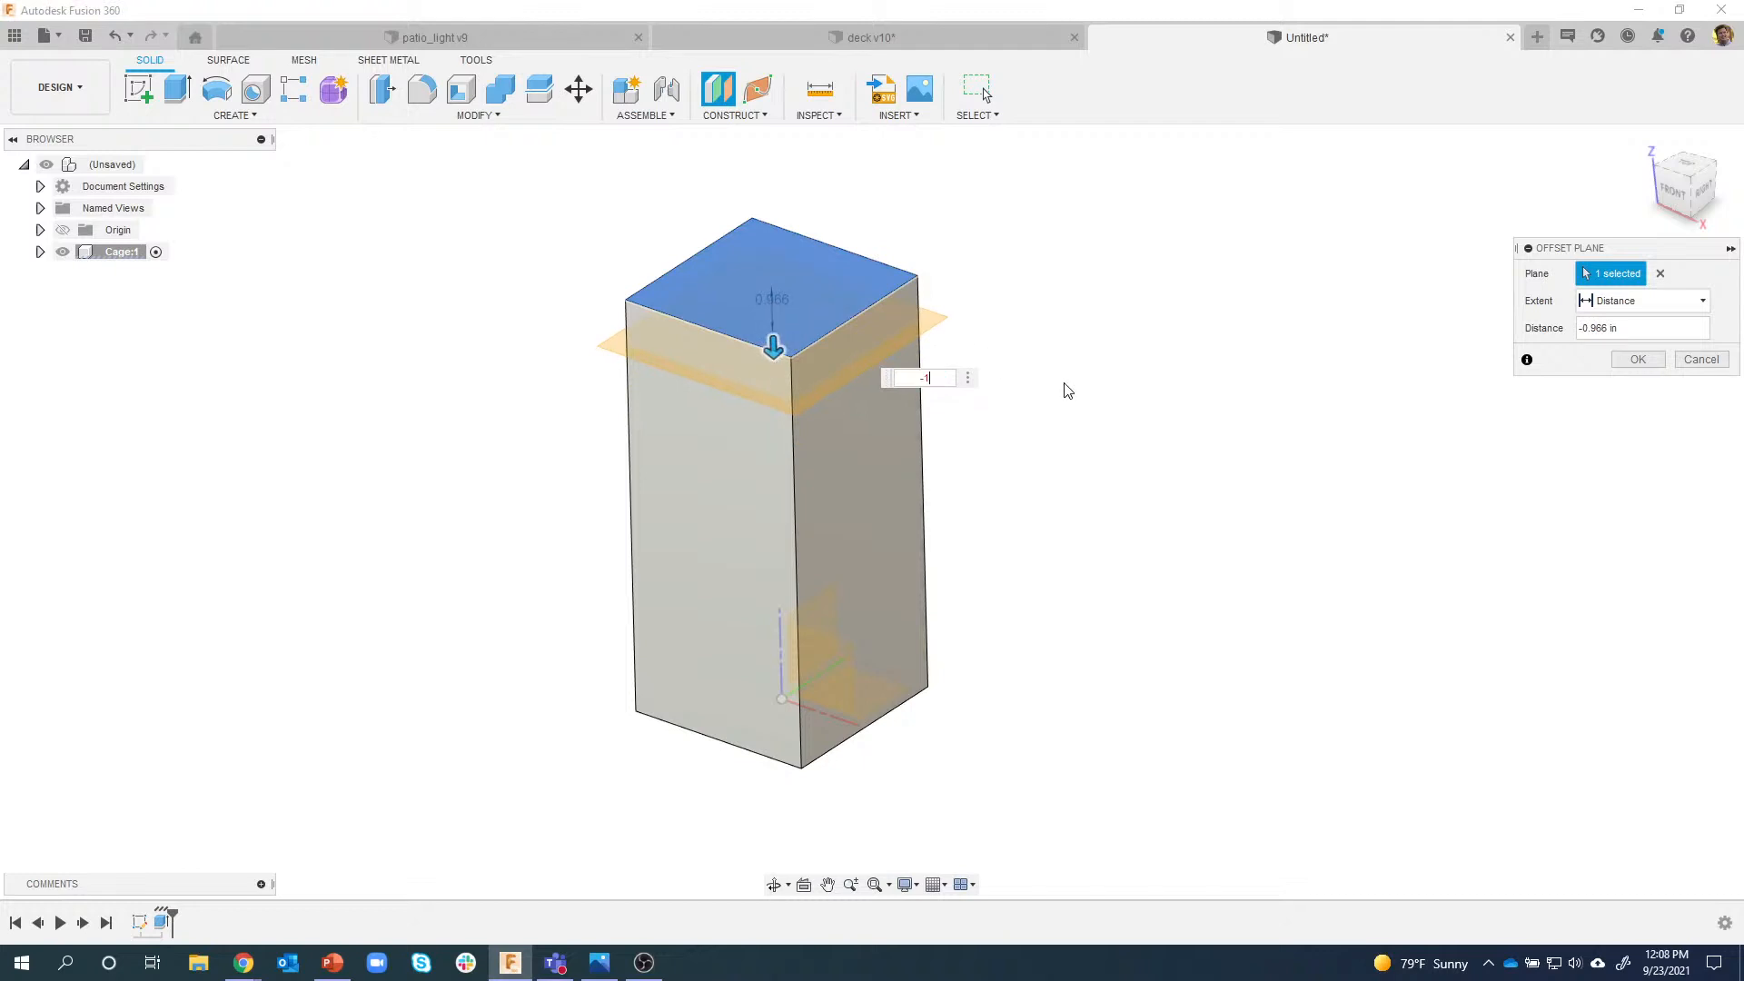
pyautogui.write('-1.35')
pyautogui.press('Return')
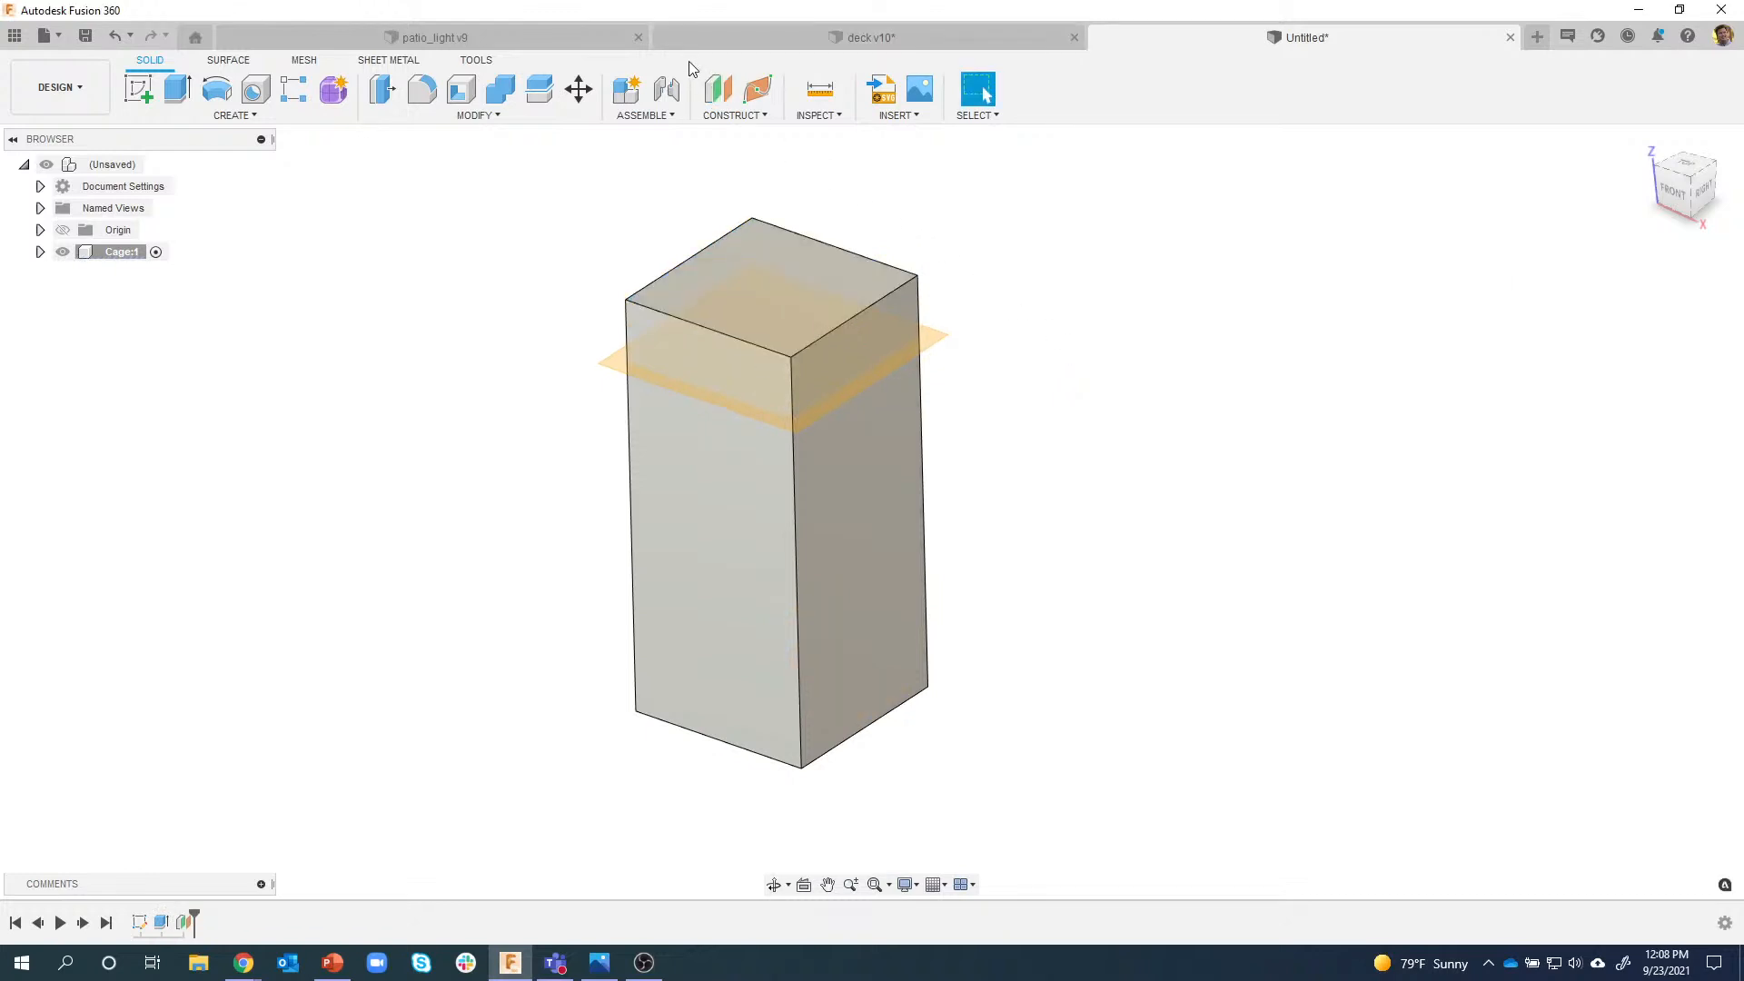
# Create a construction plane offset -1.35 in from the block's bottom face, inside the body.
pyautogui.click(718, 90)
pyautogui.keyDown('shift'); pyautogui.moveTo(831, 368); pyautogui.dragTo(1039, 733, button='middle'); pyautogui.keyUp('shift')
pyautogui.click(744, 712)
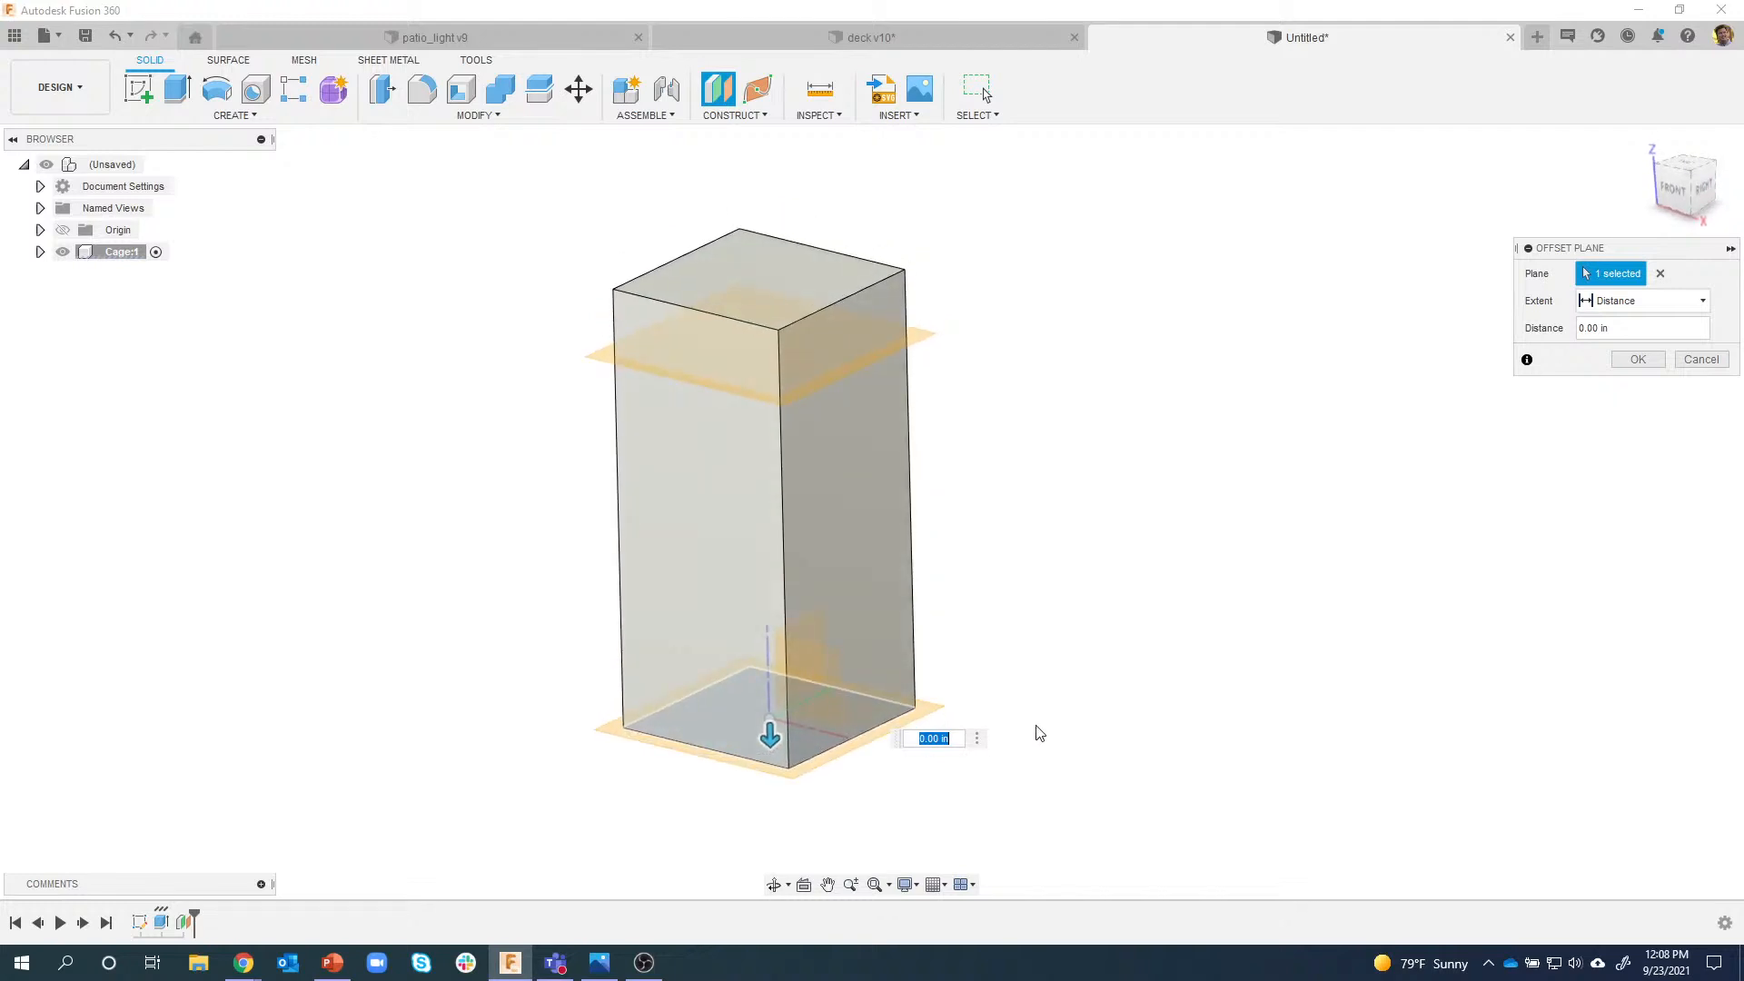
pyautogui.write('-1.35')
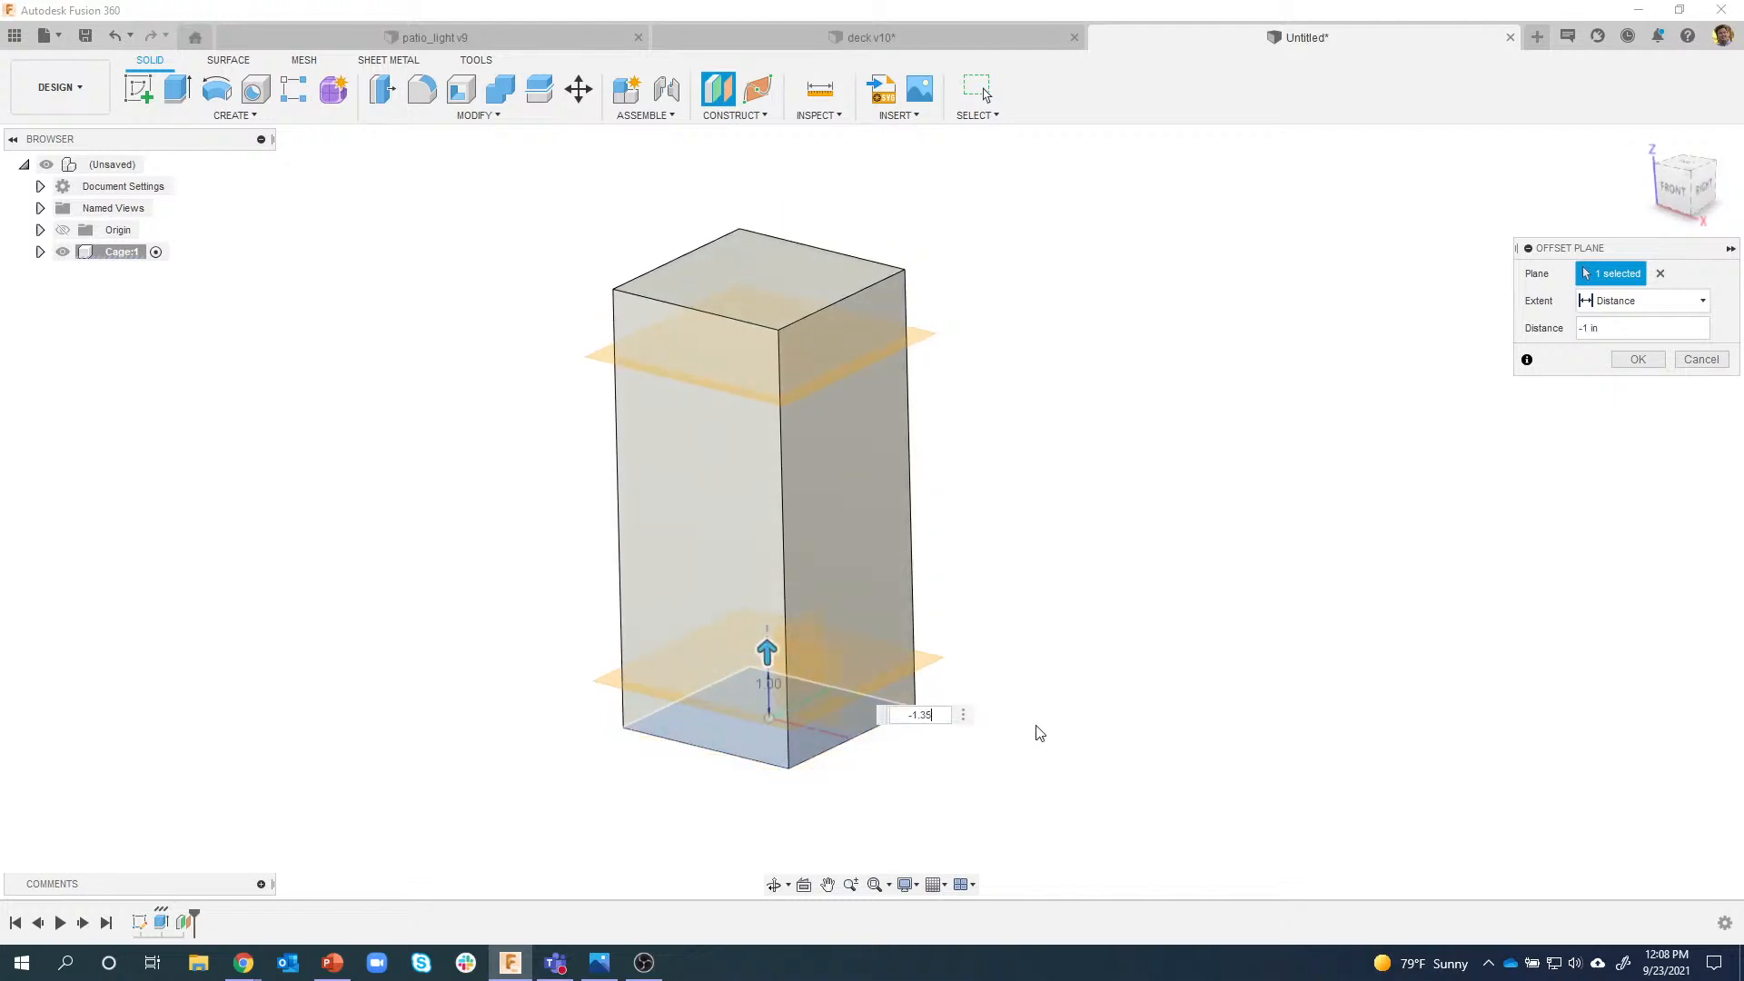
pyautogui.press('Return')
# Expand the Cage component's contents and toggle its bodies' visibility off and back on while inspecting both horizontal planes.
pyautogui.keyDown('shift'); pyautogui.moveTo(1037, 729); pyautogui.dragTo(790, 378, button='middle'); pyautogui.keyUp('shift')
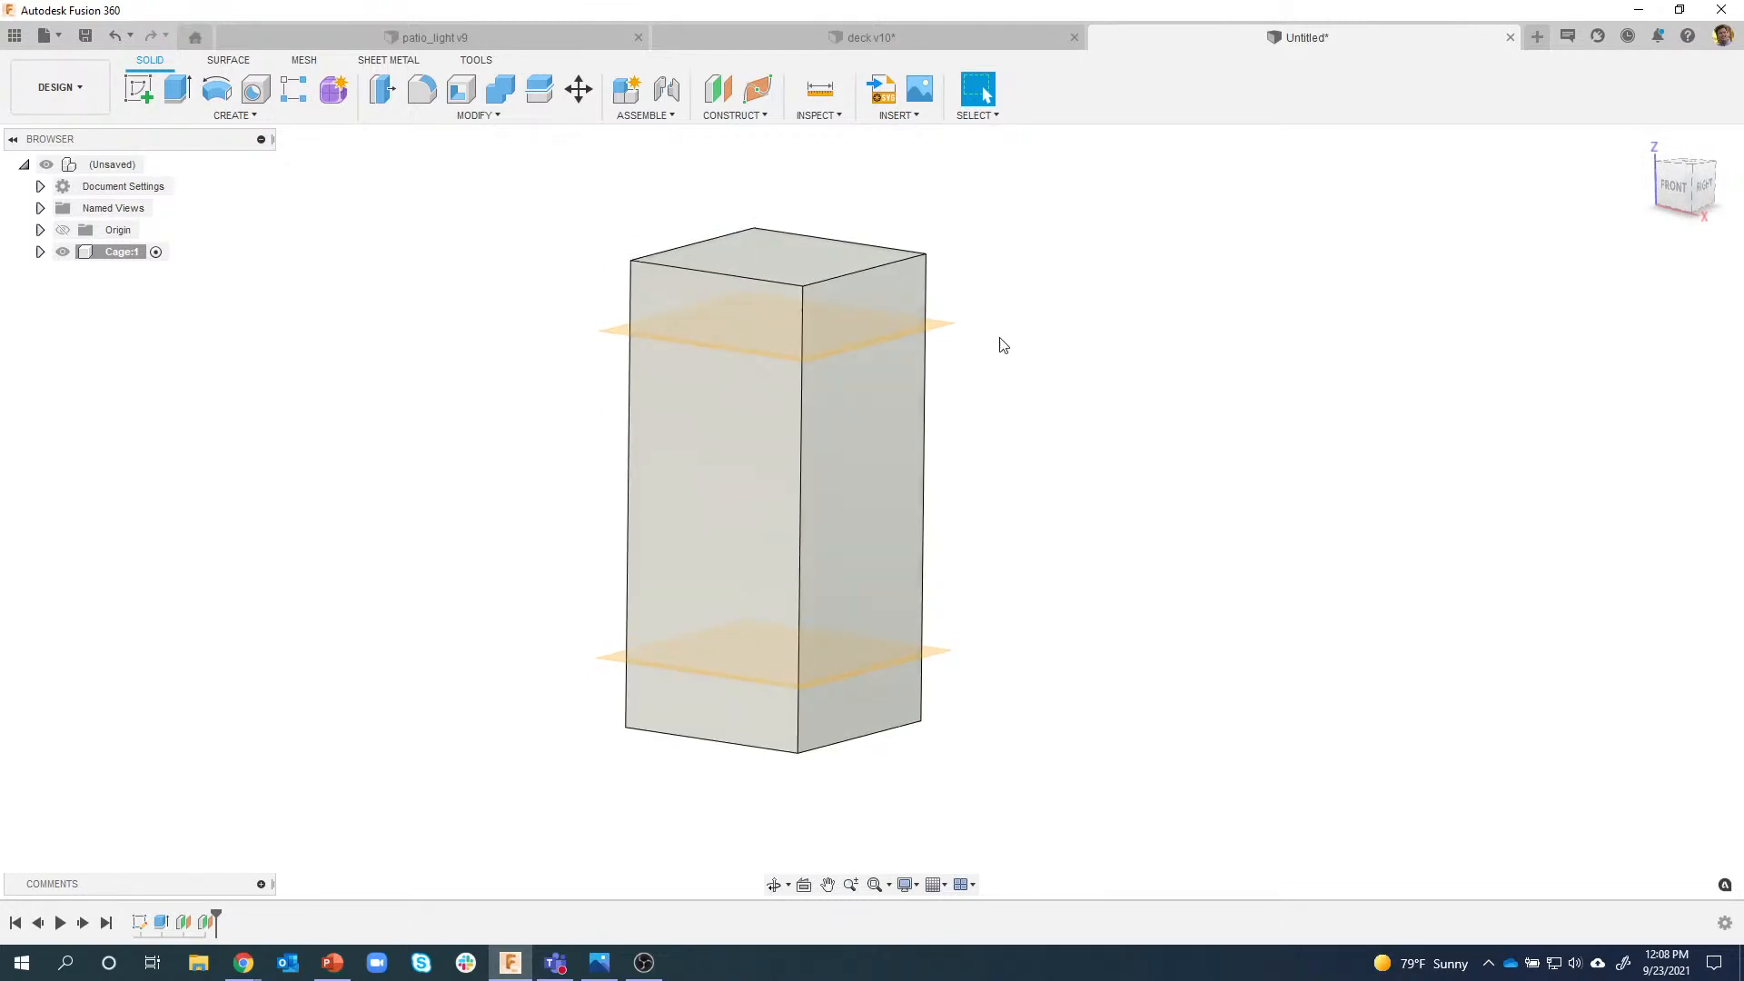
pyautogui.keyDown('shift'); pyautogui.moveTo(1003, 344); pyautogui.dragTo(856, 420, button='middle'); pyautogui.keyUp('shift')
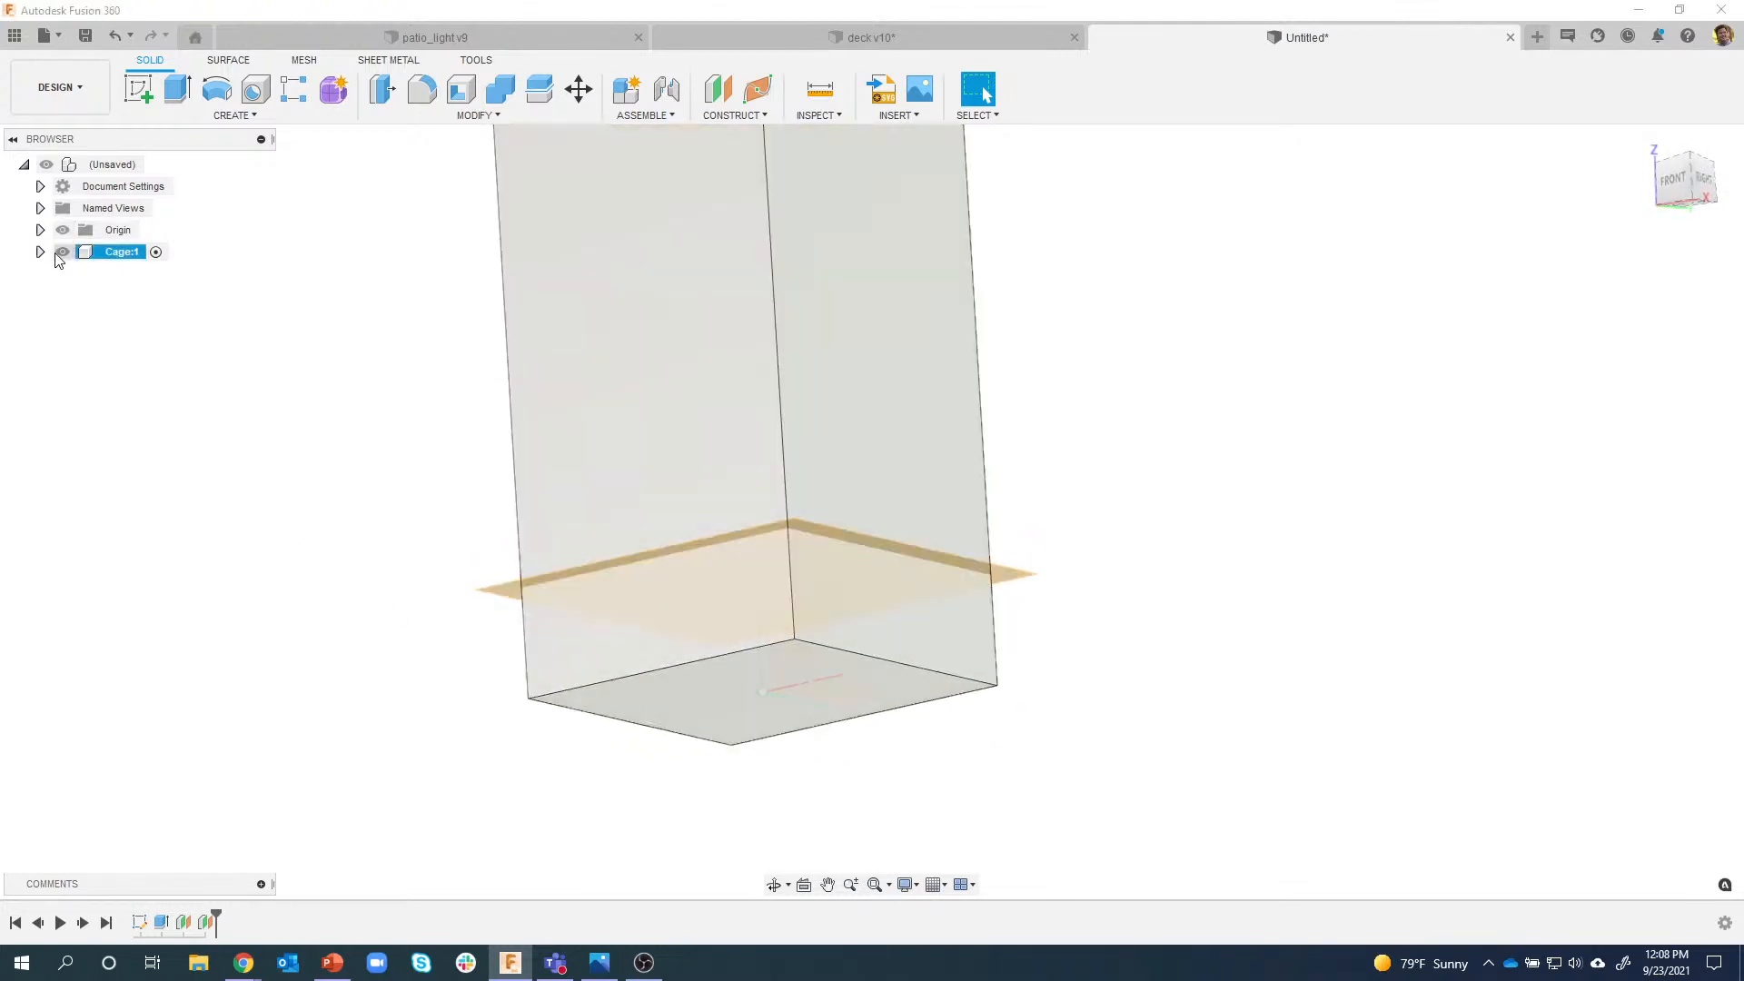
pyautogui.click(40, 252)
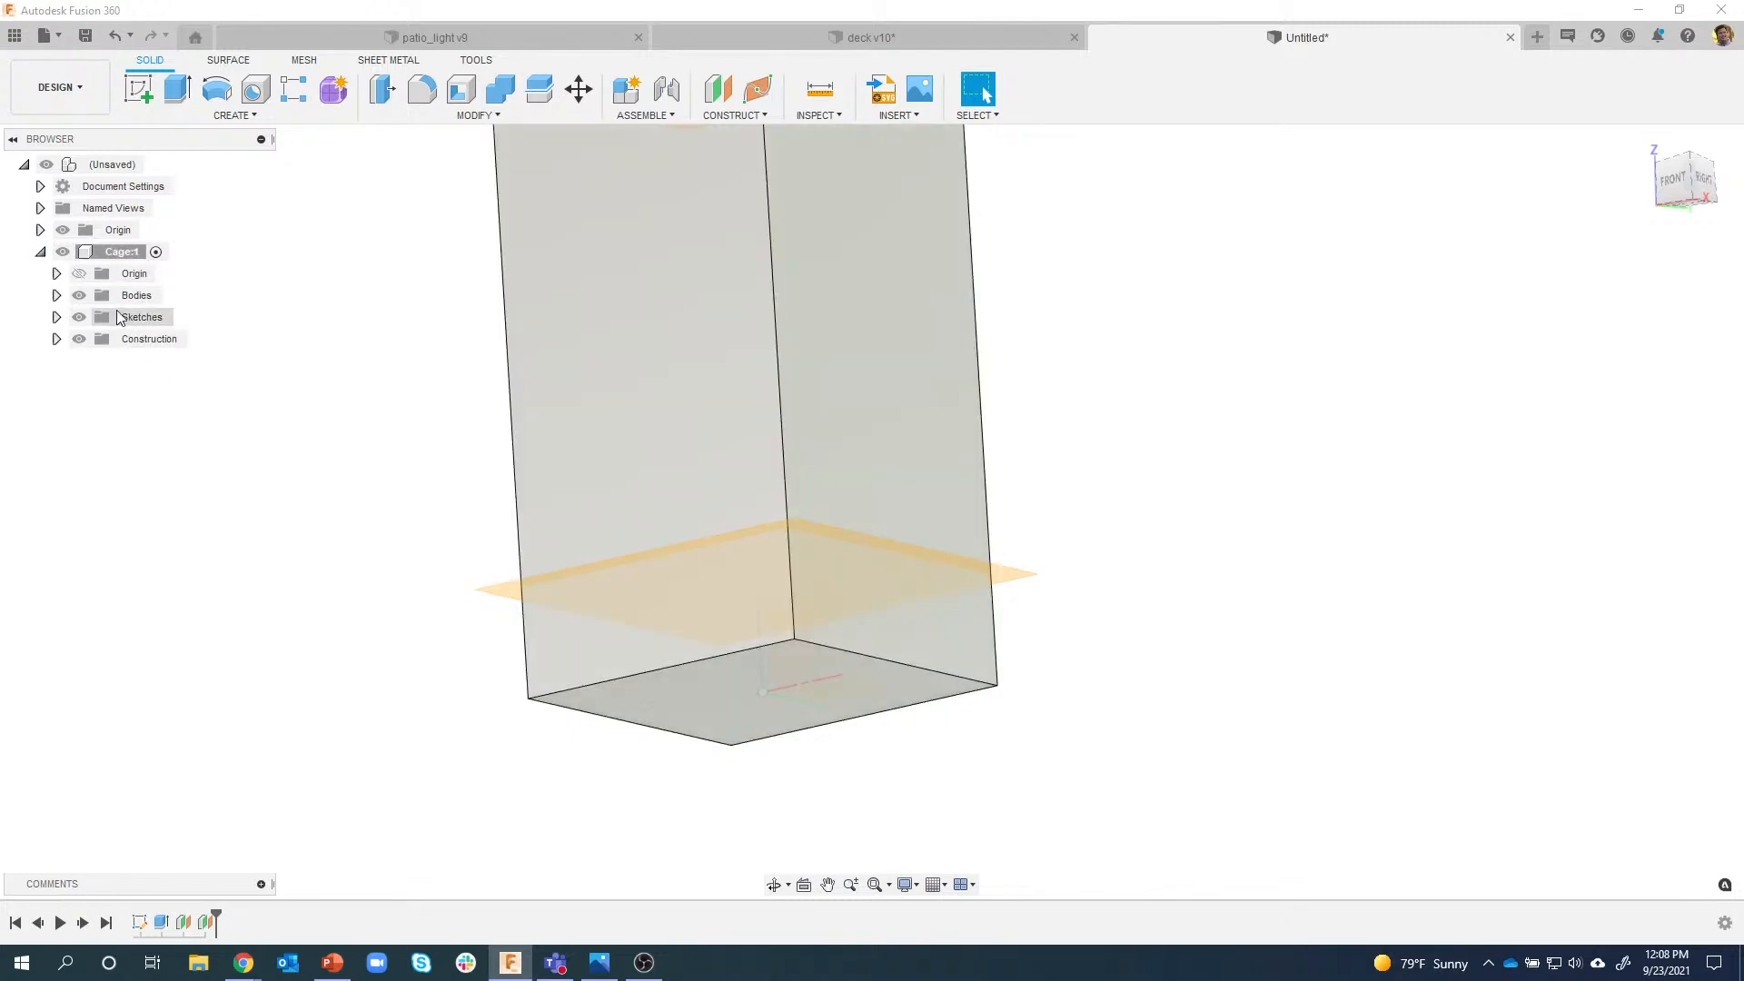
pyautogui.click(79, 296)
pyautogui.click(79, 296)
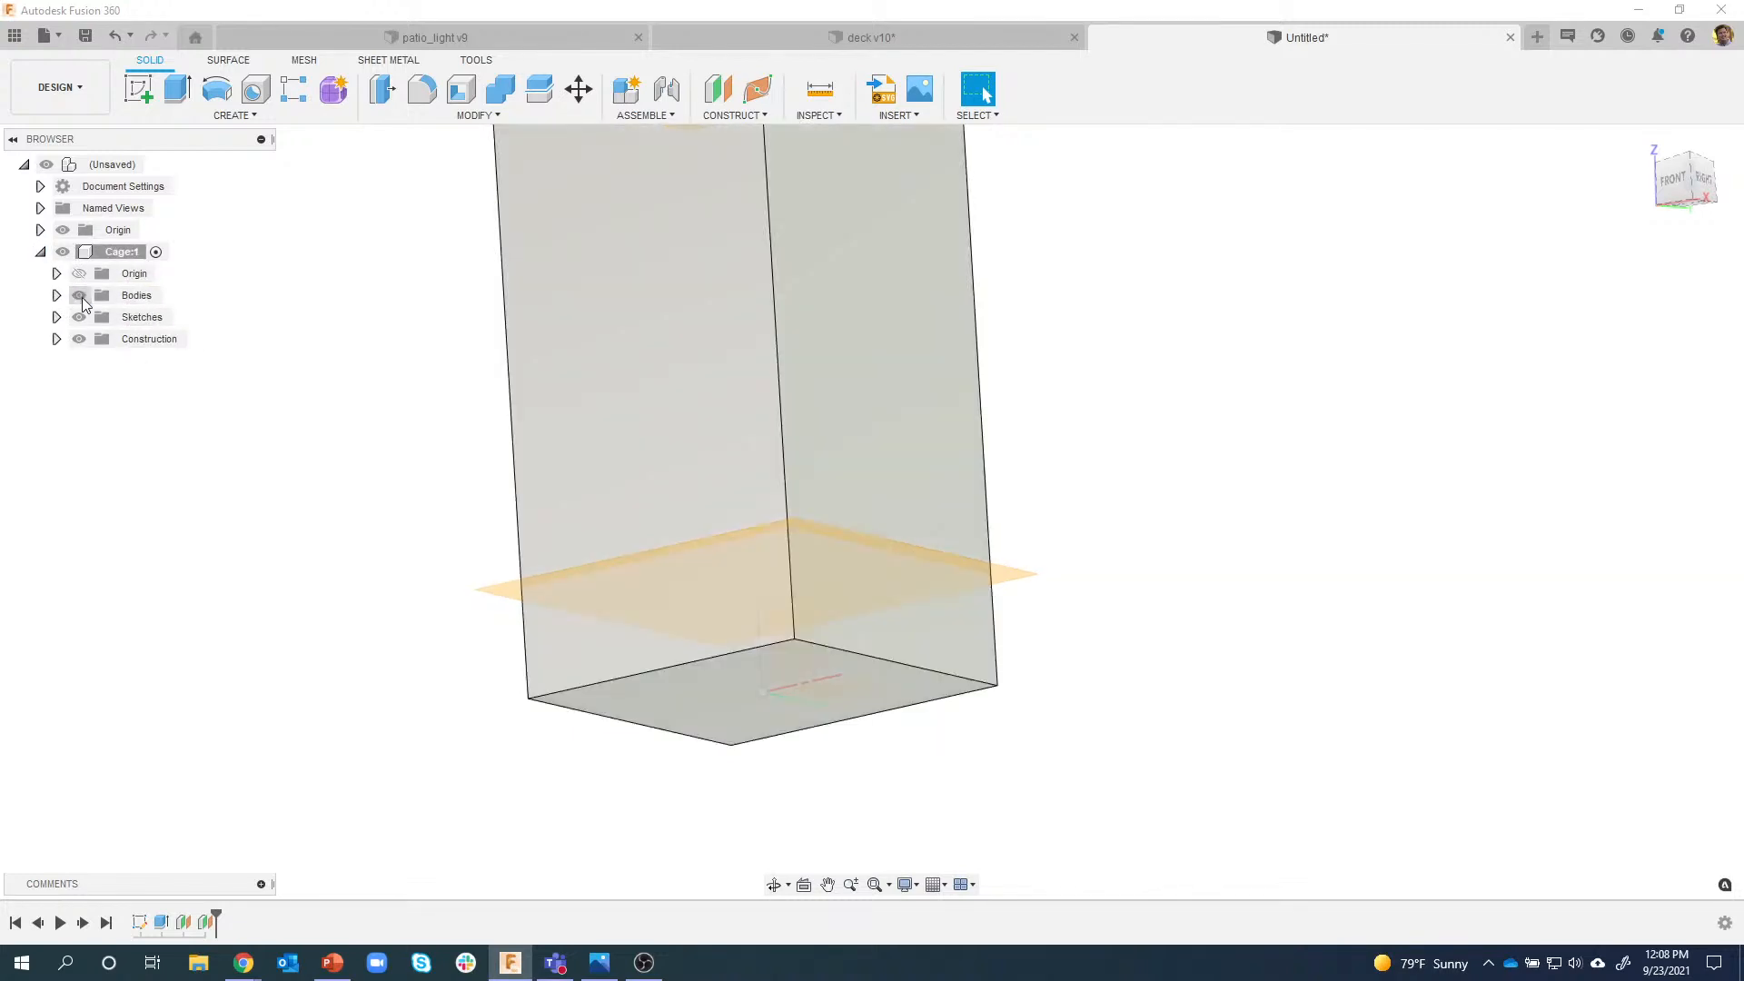
pyautogui.scroll(-3, 286, 448)
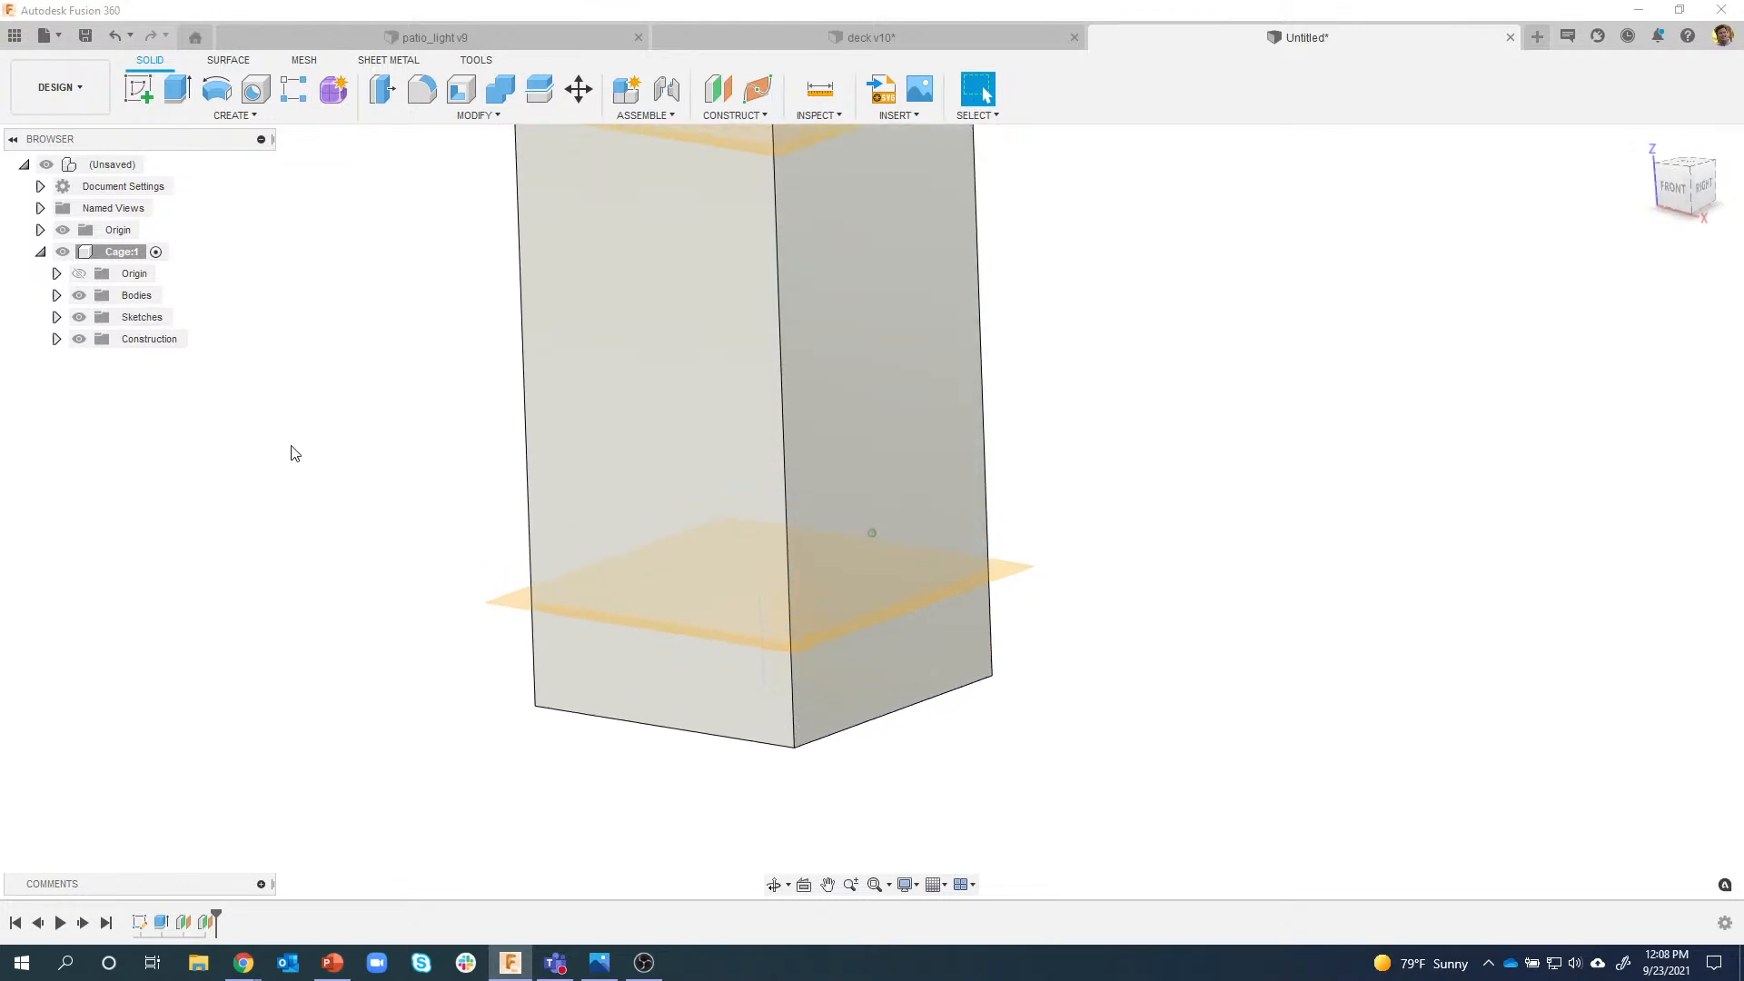
pyautogui.keyDown('shift'); pyautogui.moveTo(326, 455); pyautogui.dragTo(381, 390, button='middle'); pyautogui.keyUp('shift')
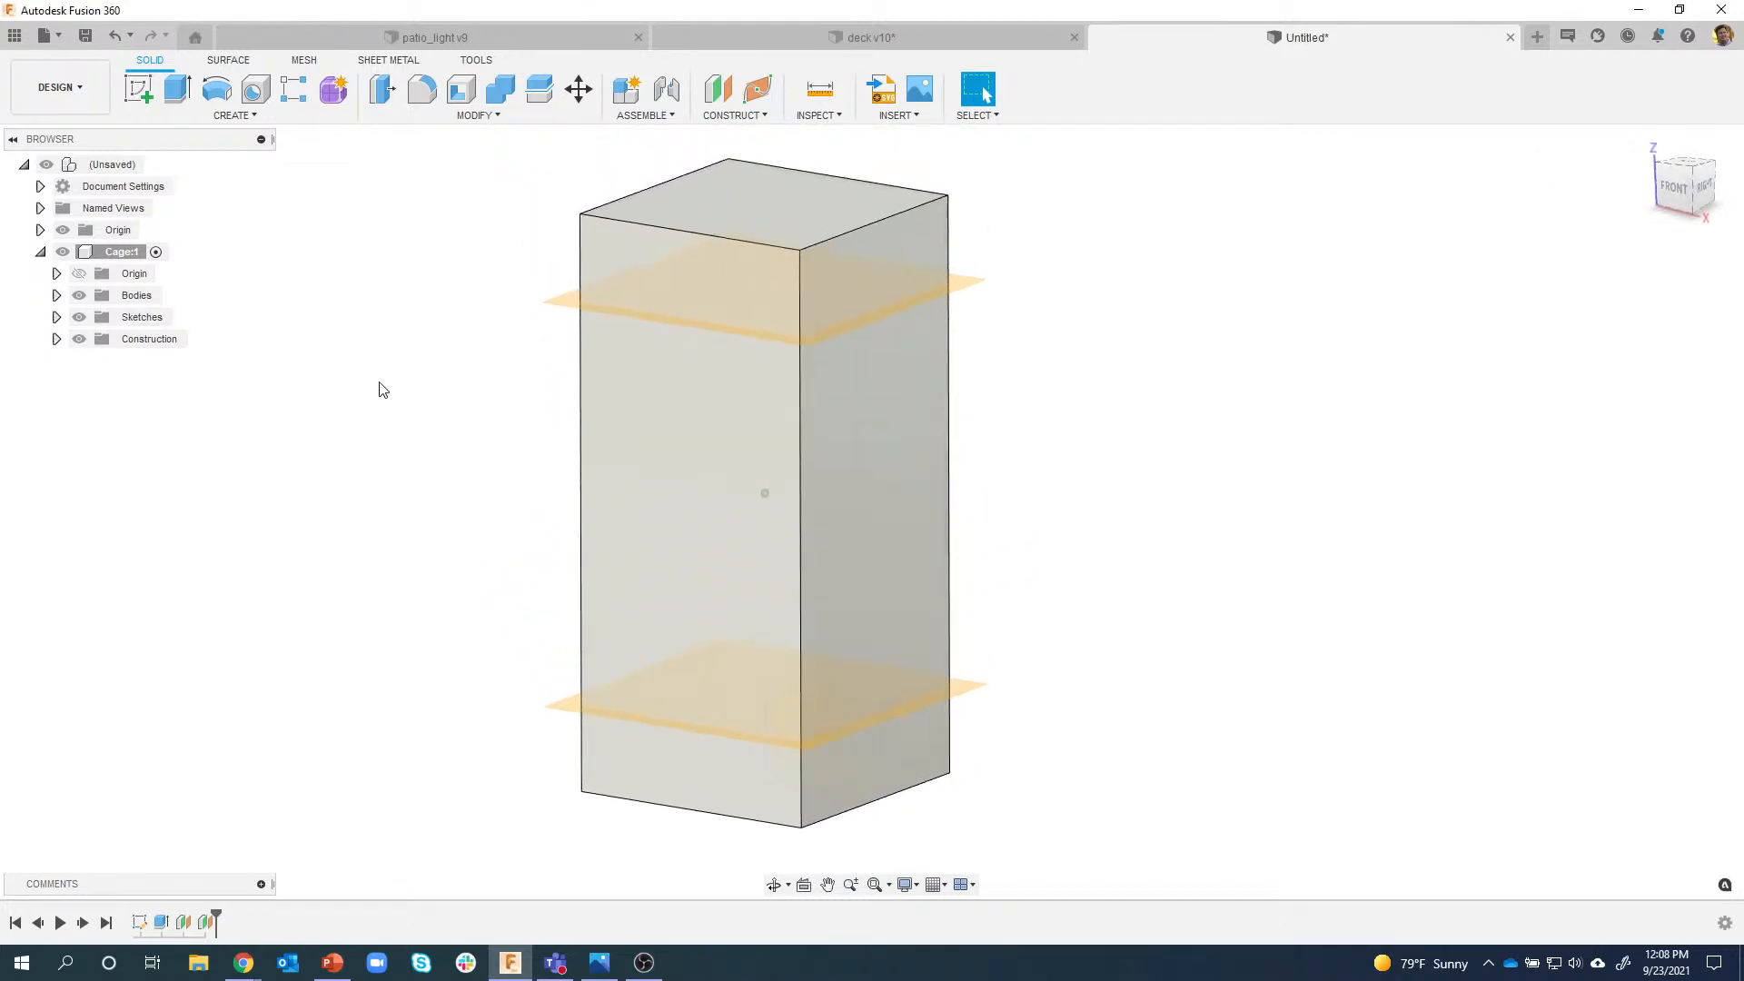
# Create a vertical construction plane offset 0.6 in from the YZ origin plane.
pyautogui.click(727, 102)
pyautogui.keyDown('shift'); pyautogui.moveTo(712, 398); pyautogui.dragTo(808, 676, button='middle'); pyautogui.keyUp('shift')
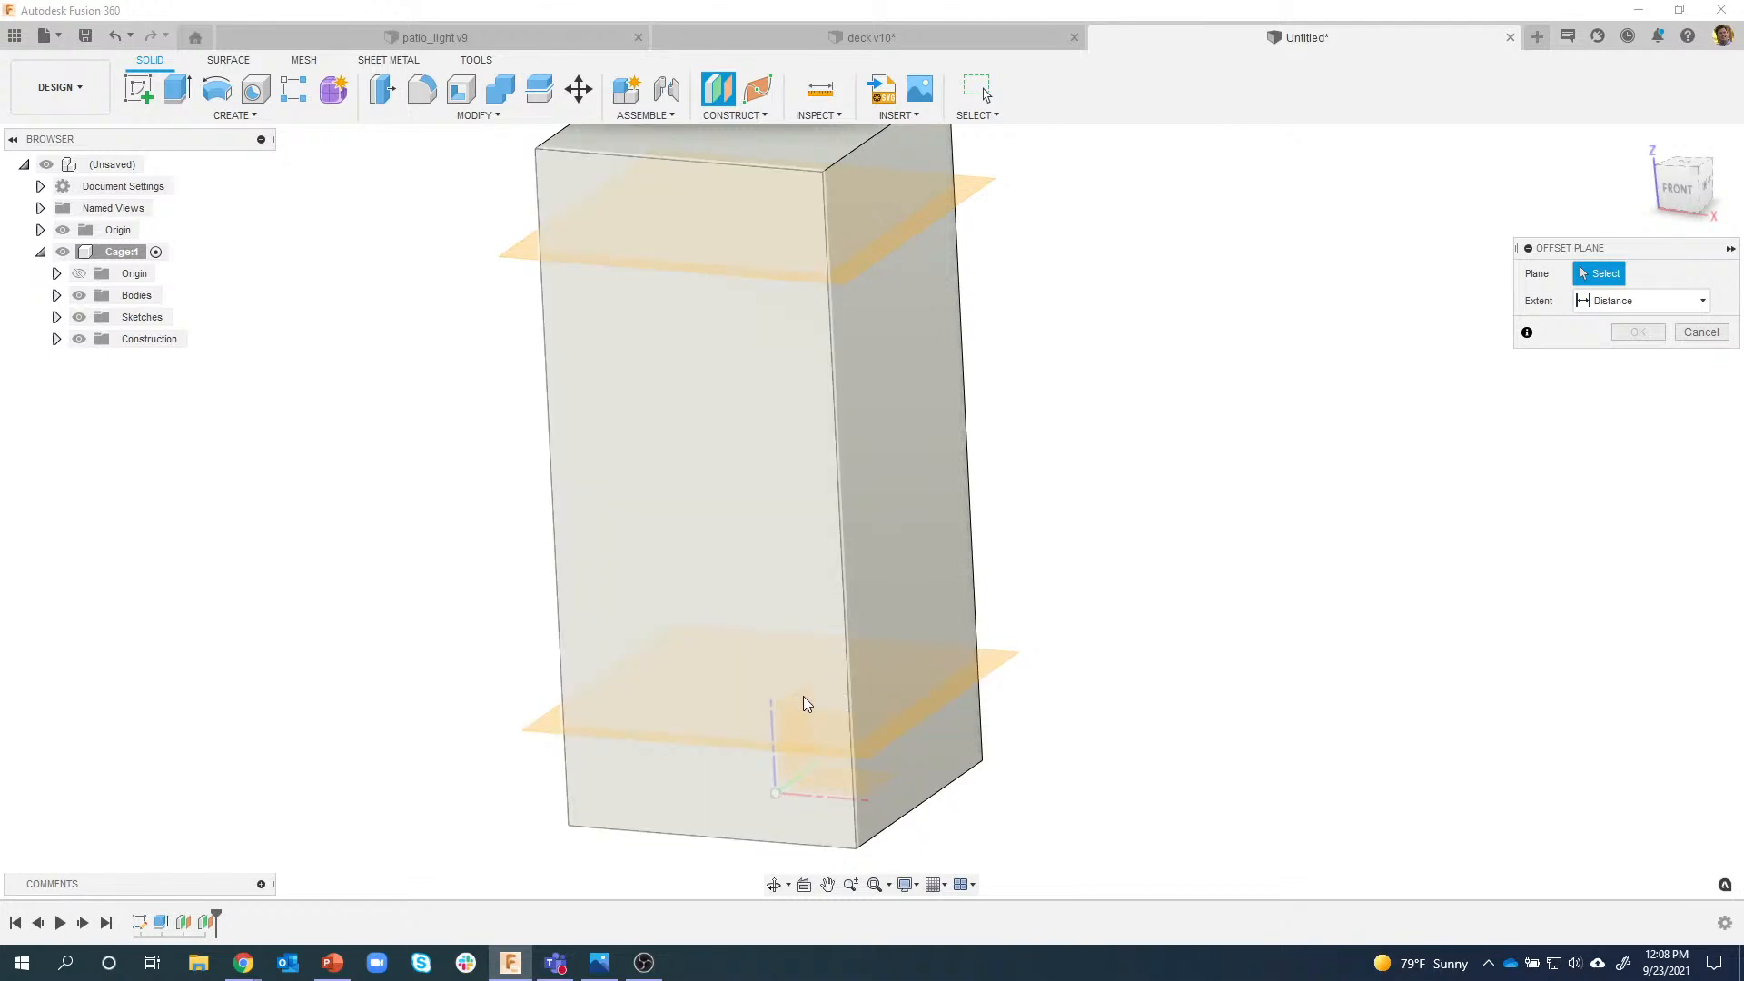
pyautogui.click(805, 702)
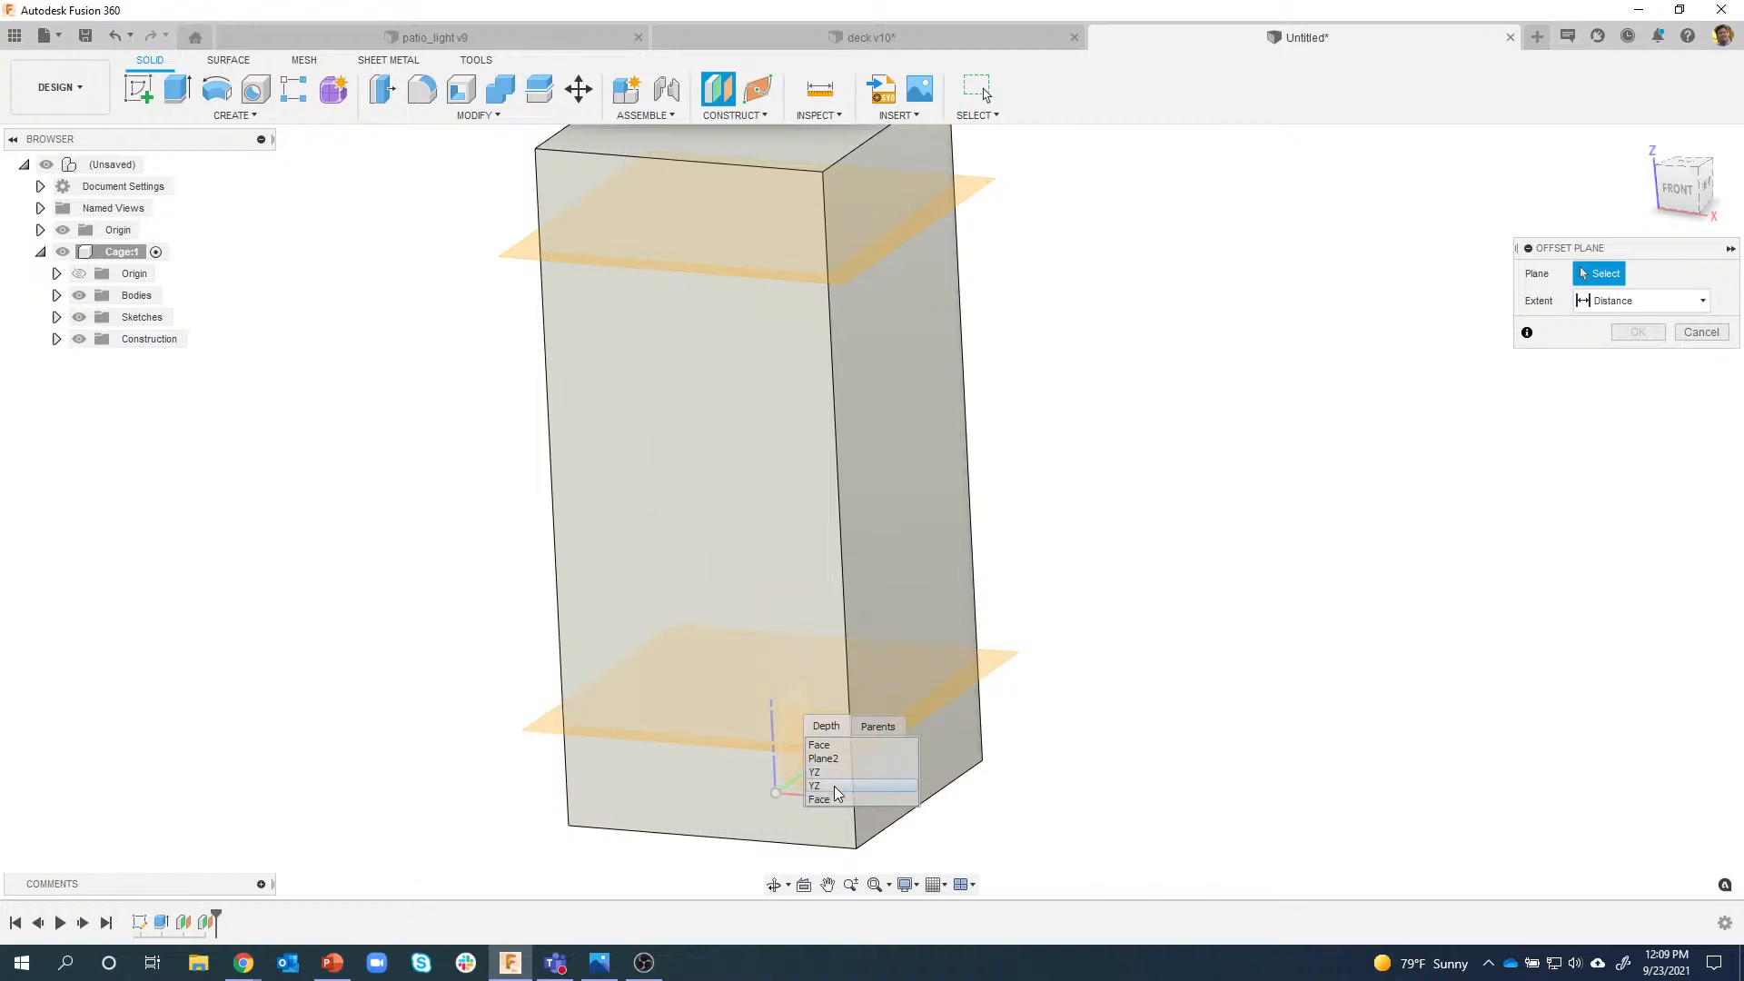
pyautogui.click(832, 787)
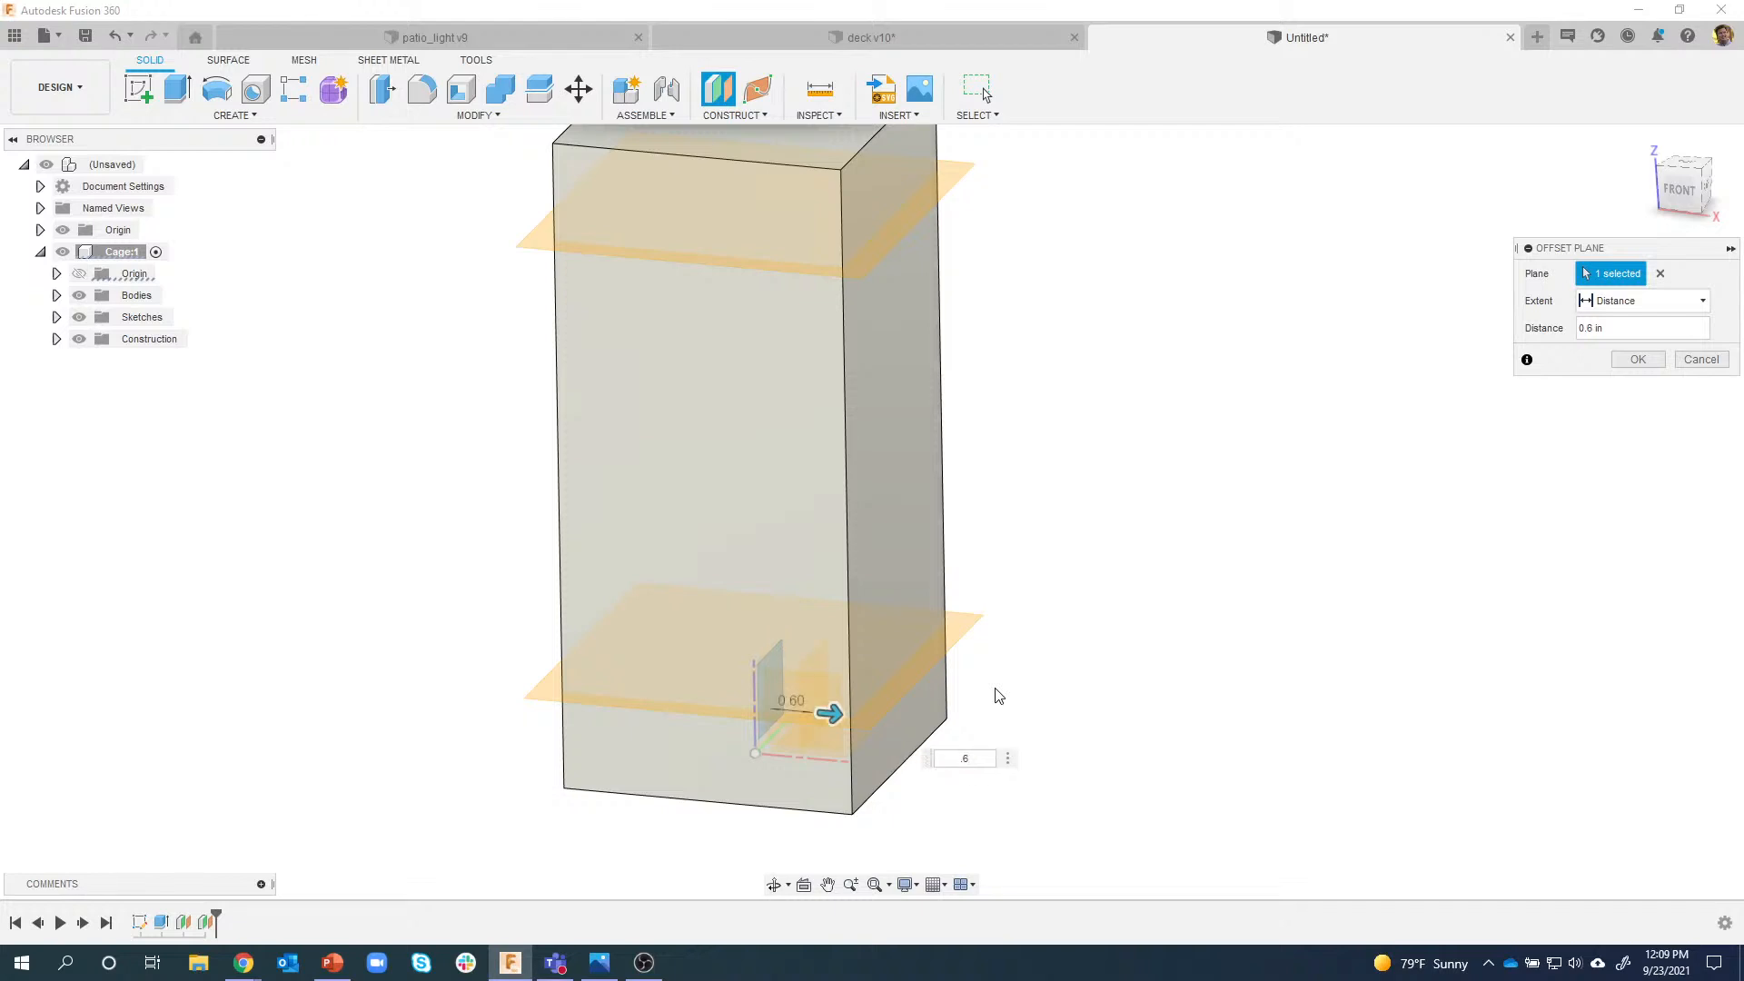
pyautogui.click(1637, 358)
# Create a second vertical construction plane offset -0.6 in from the YZ origin plane.
pyautogui.keyDown('shift'); pyautogui.moveTo(1260, 447); pyautogui.dragTo(1210, 807, button='middle'); pyautogui.keyUp('shift')
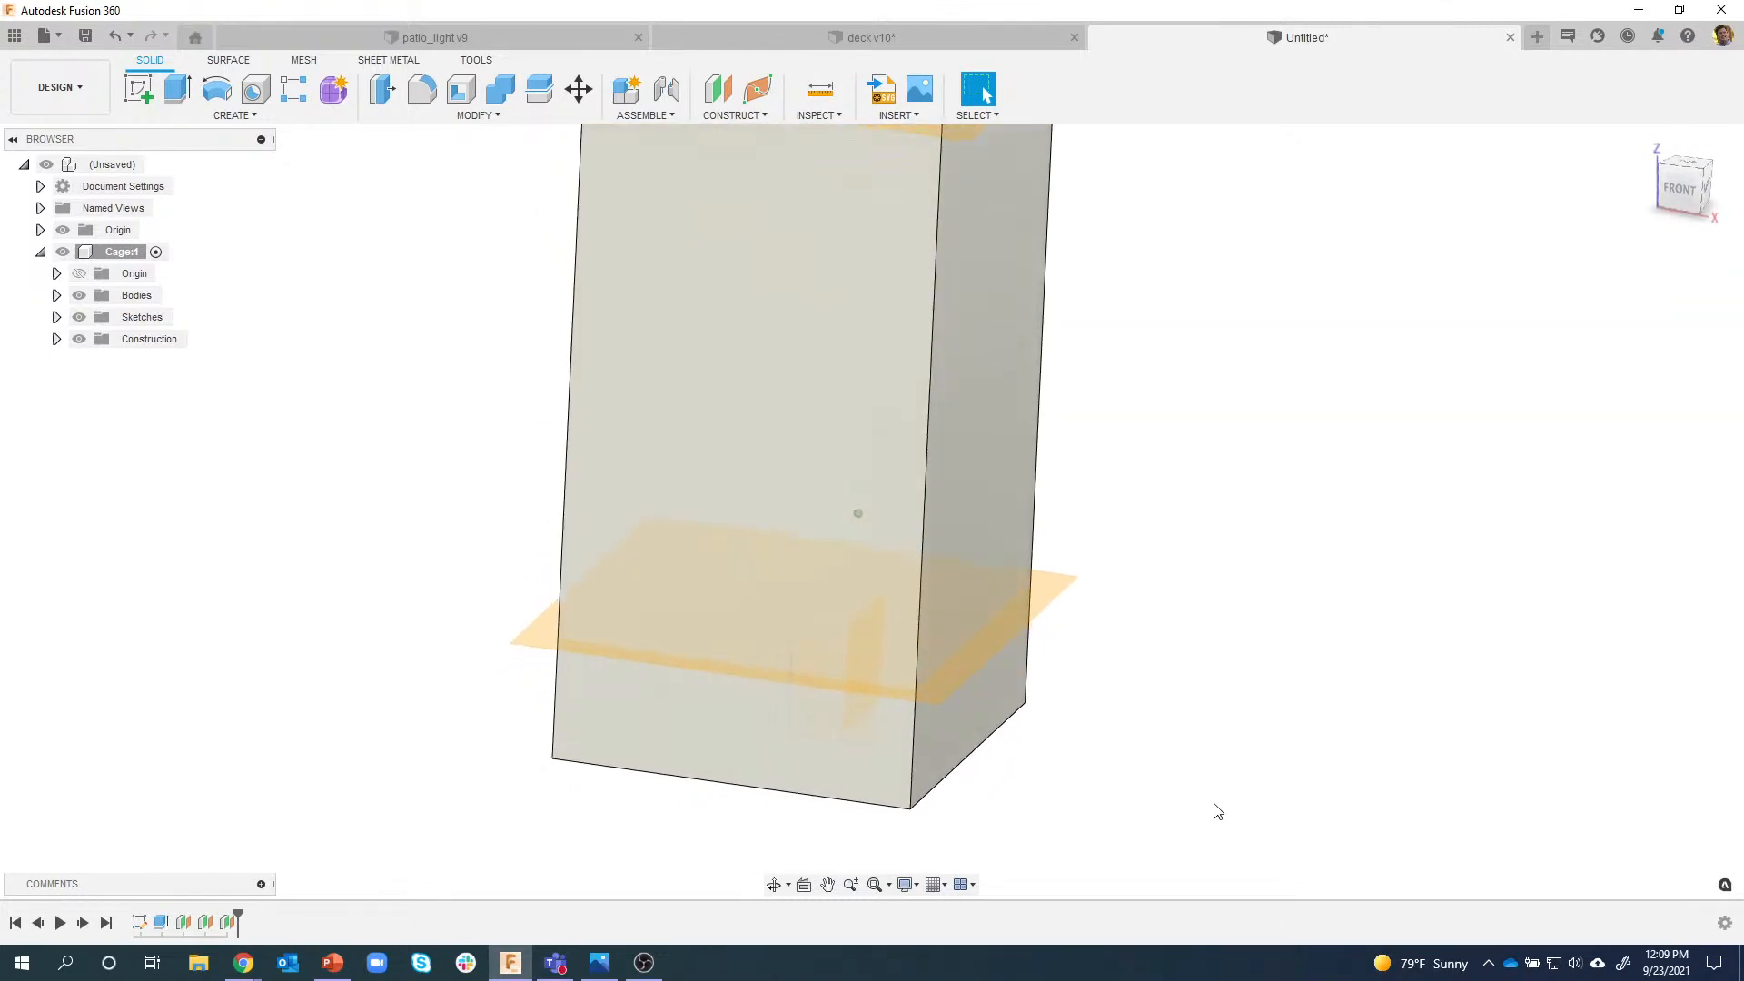
pyautogui.moveTo(1211, 808); pyautogui.dragTo(1245, 414, button='right')
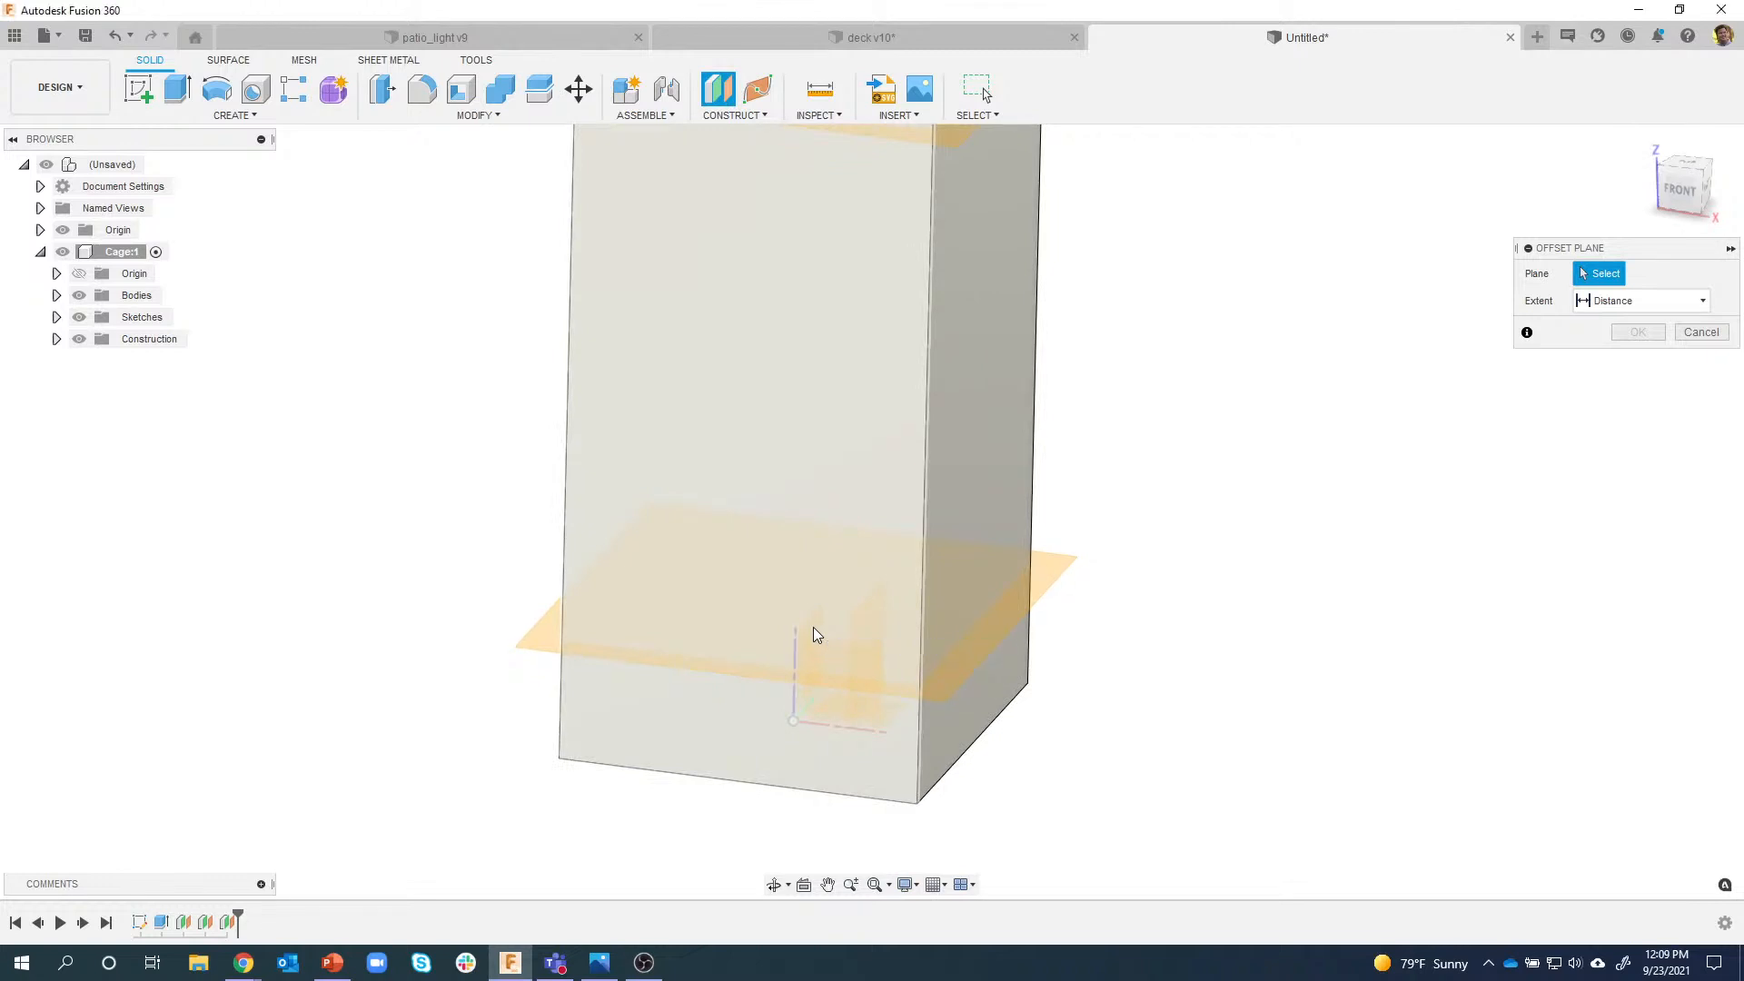
pyautogui.click(814, 627)
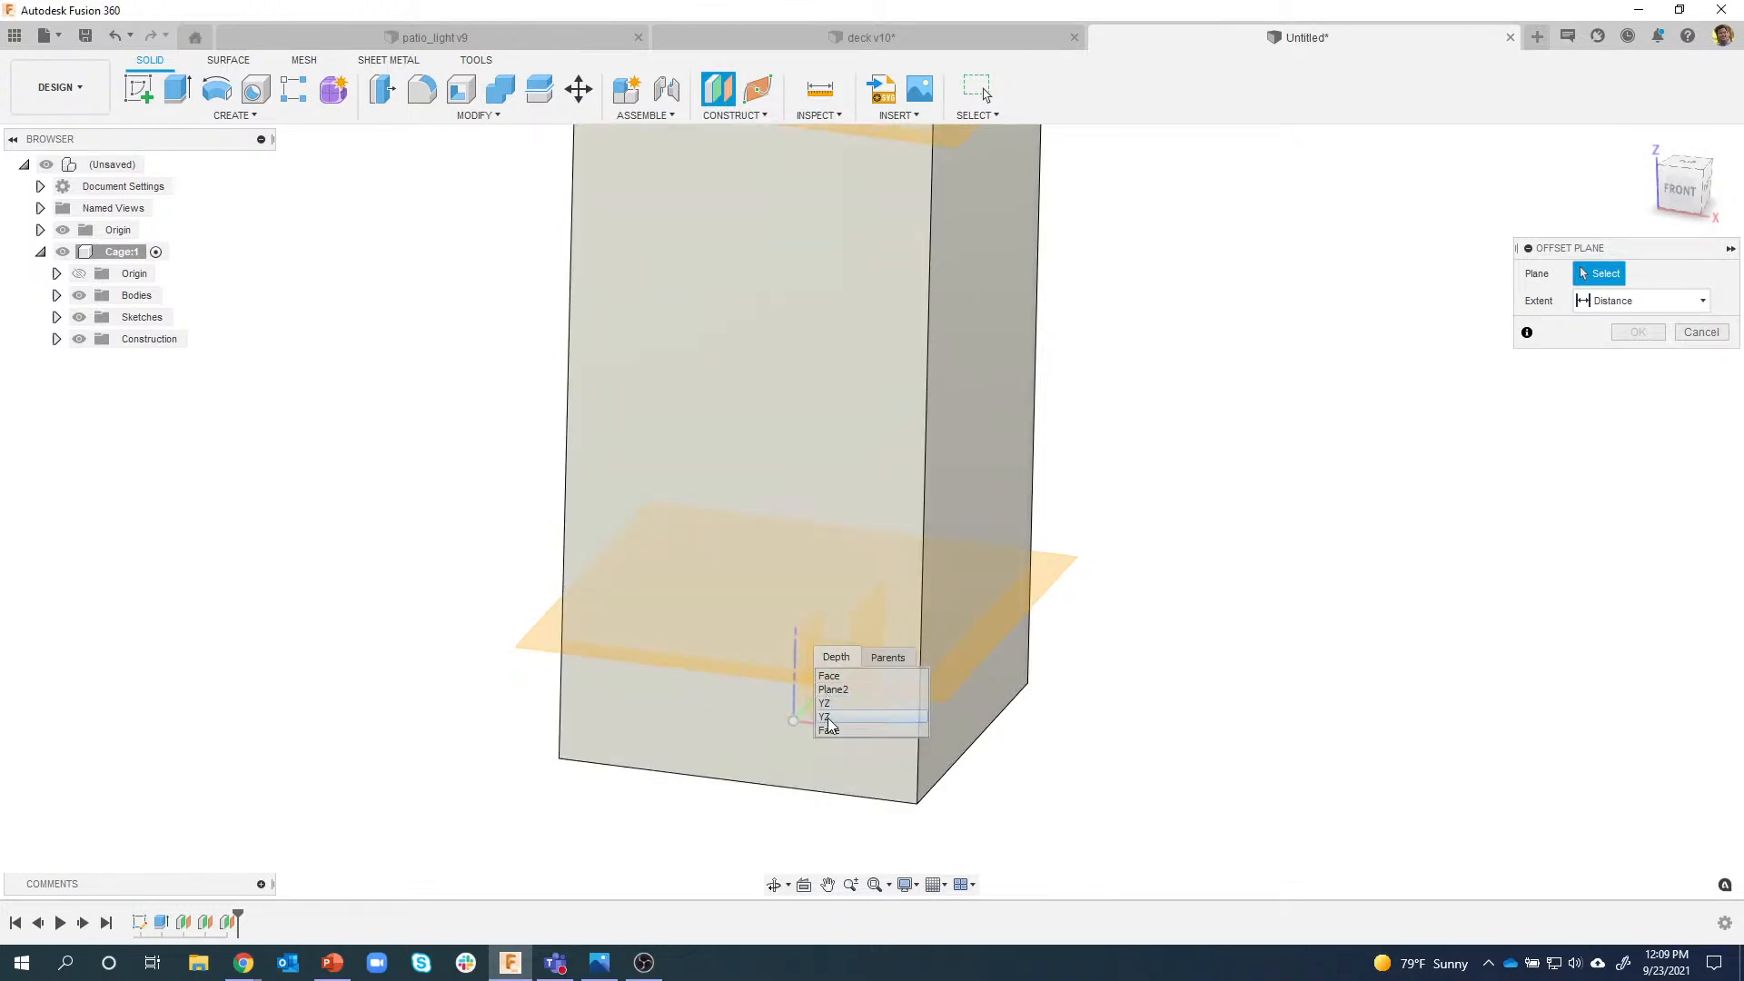
pyautogui.click(826, 704)
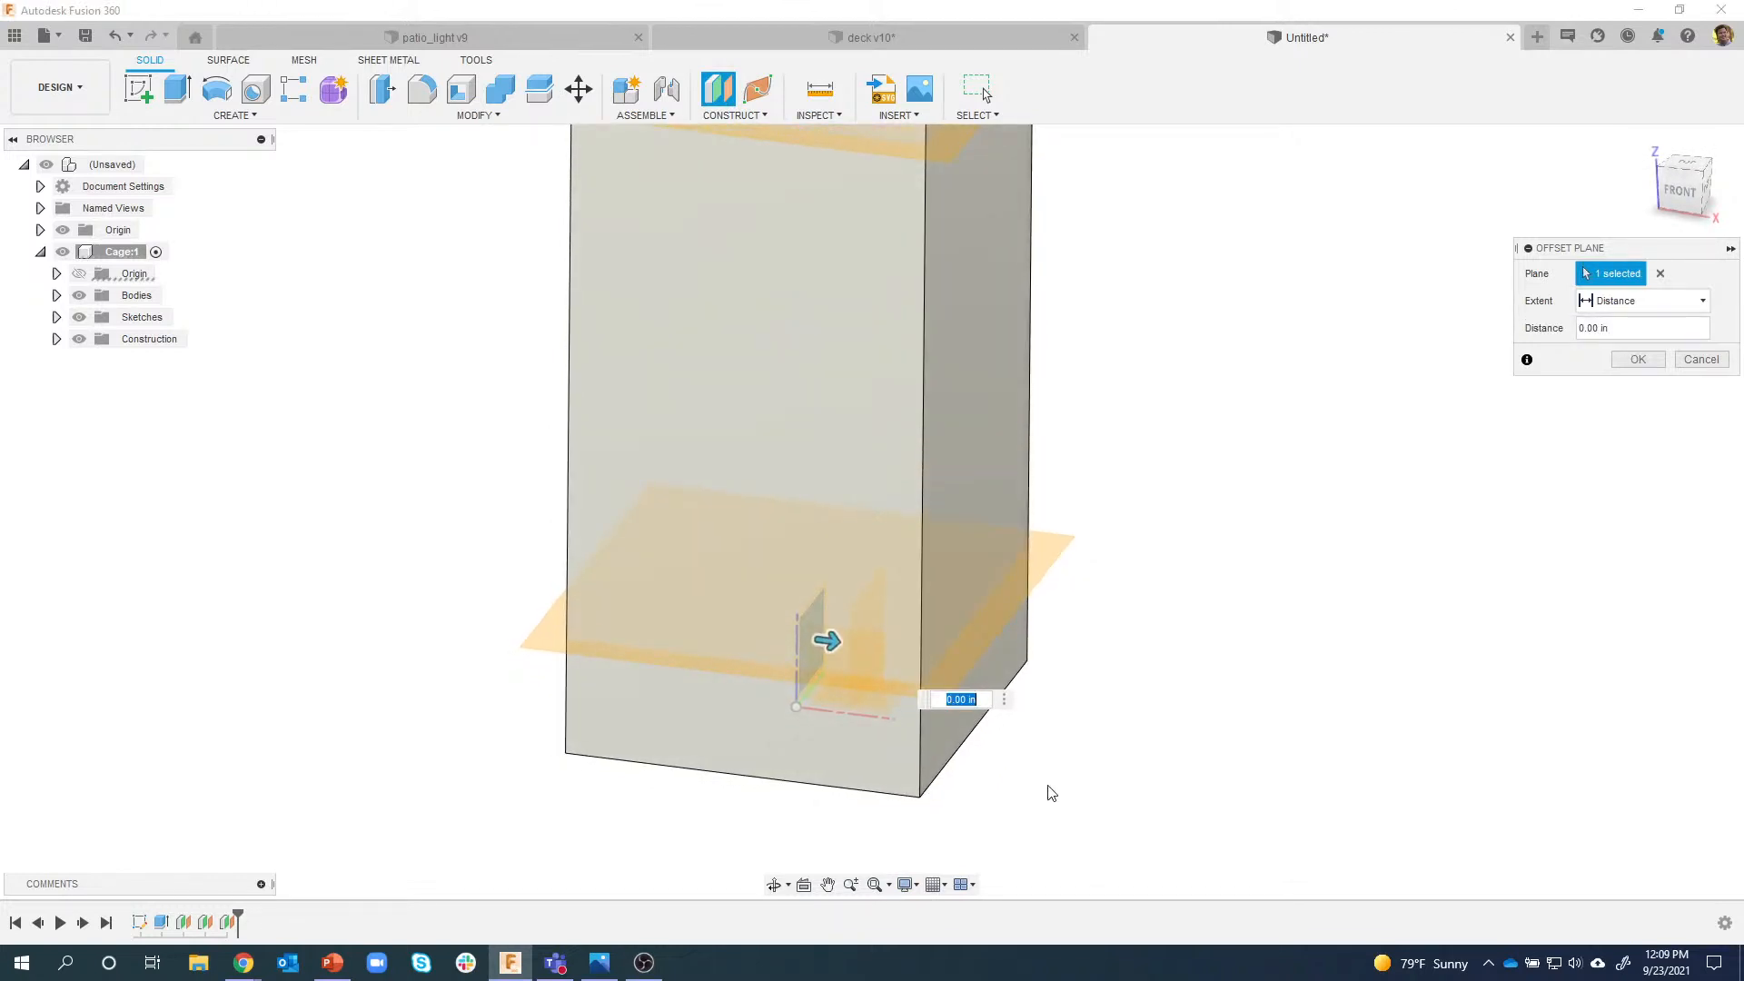
pyautogui.write('-.5')
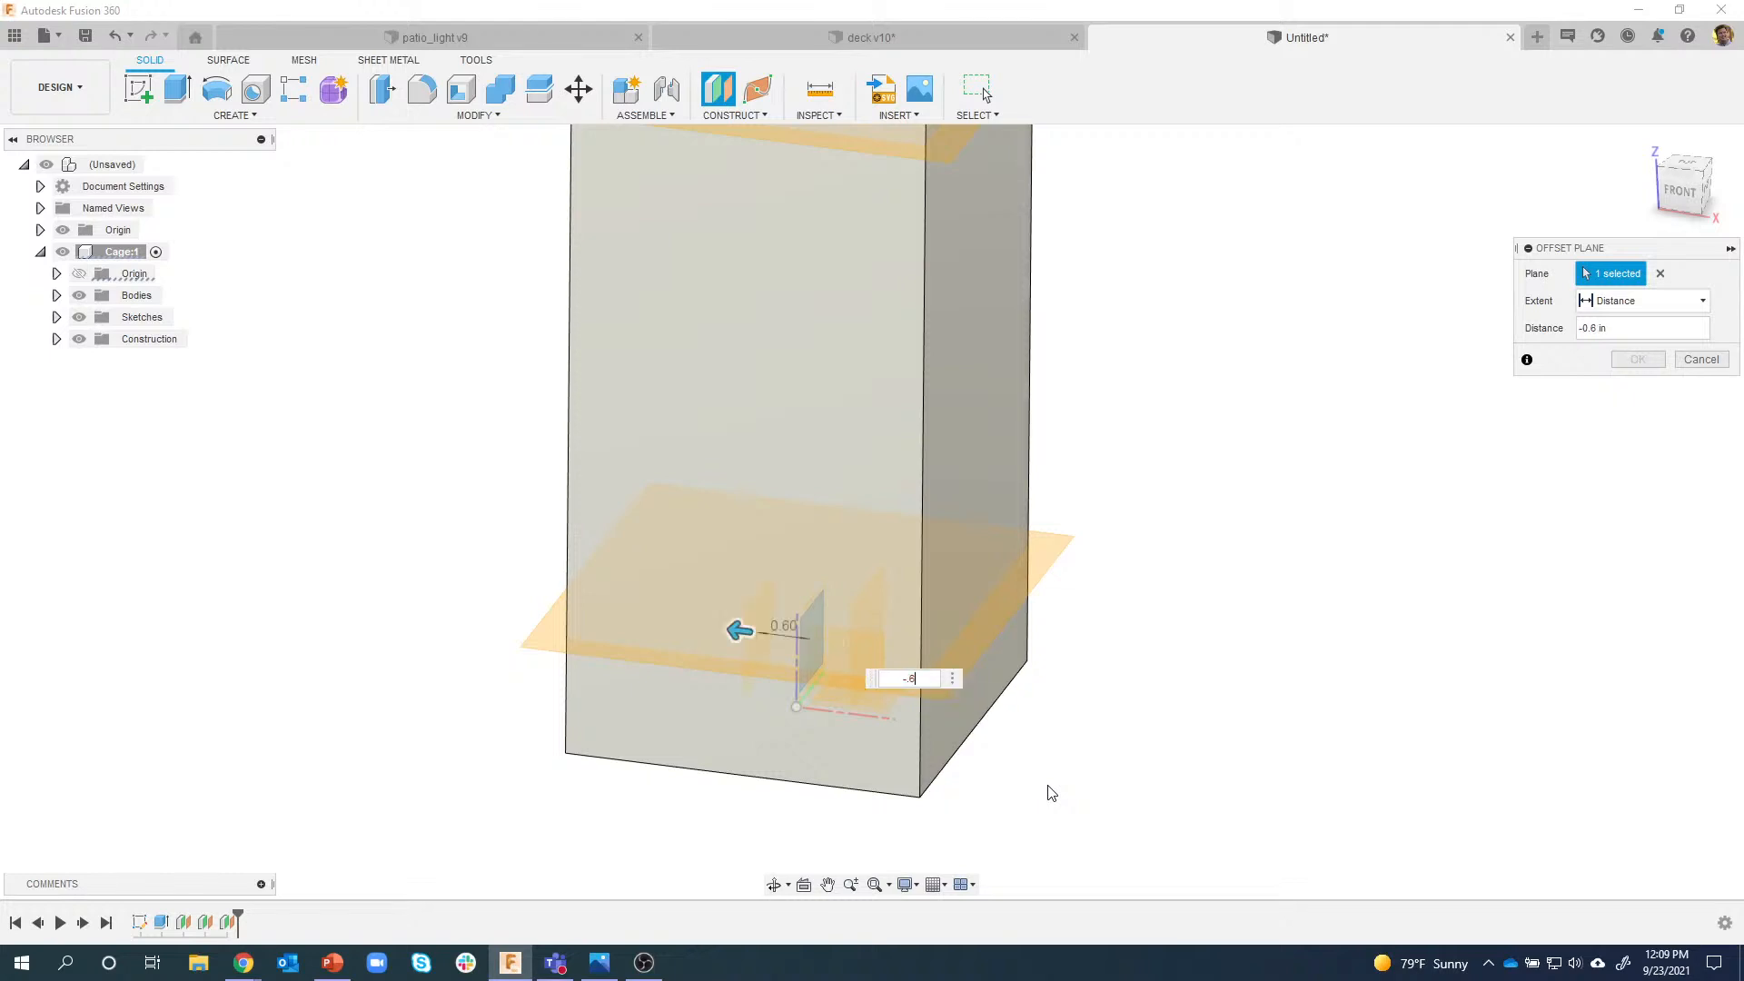
pyautogui.press('Return')
# Hide the Cage bodies and stretch both vertical construction planes upward from the lower plane to near the upper plane.
pyautogui.keyDown('shift'); pyautogui.moveTo(1051, 792); pyautogui.dragTo(500, 414, button='middle'); pyautogui.keyUp('shift')
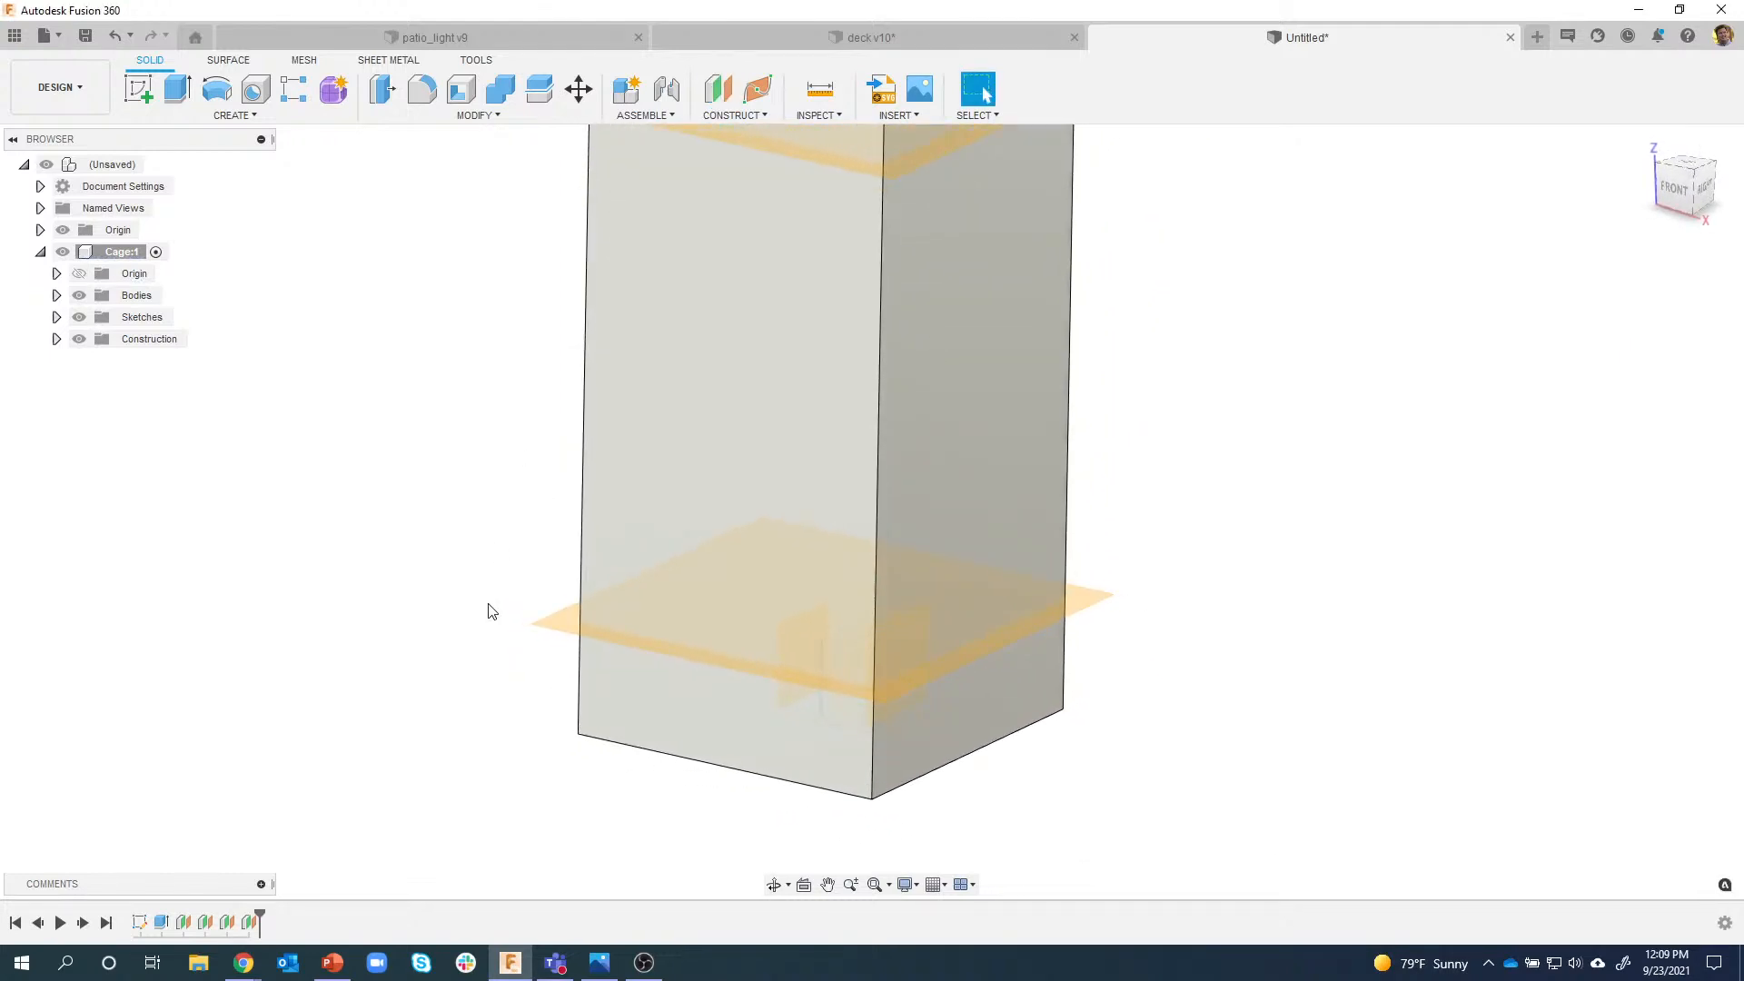
pyautogui.keyDown('shift'); pyautogui.moveTo(486, 611); pyautogui.dragTo(393, 509, button='middle'); pyautogui.keyUp('shift')
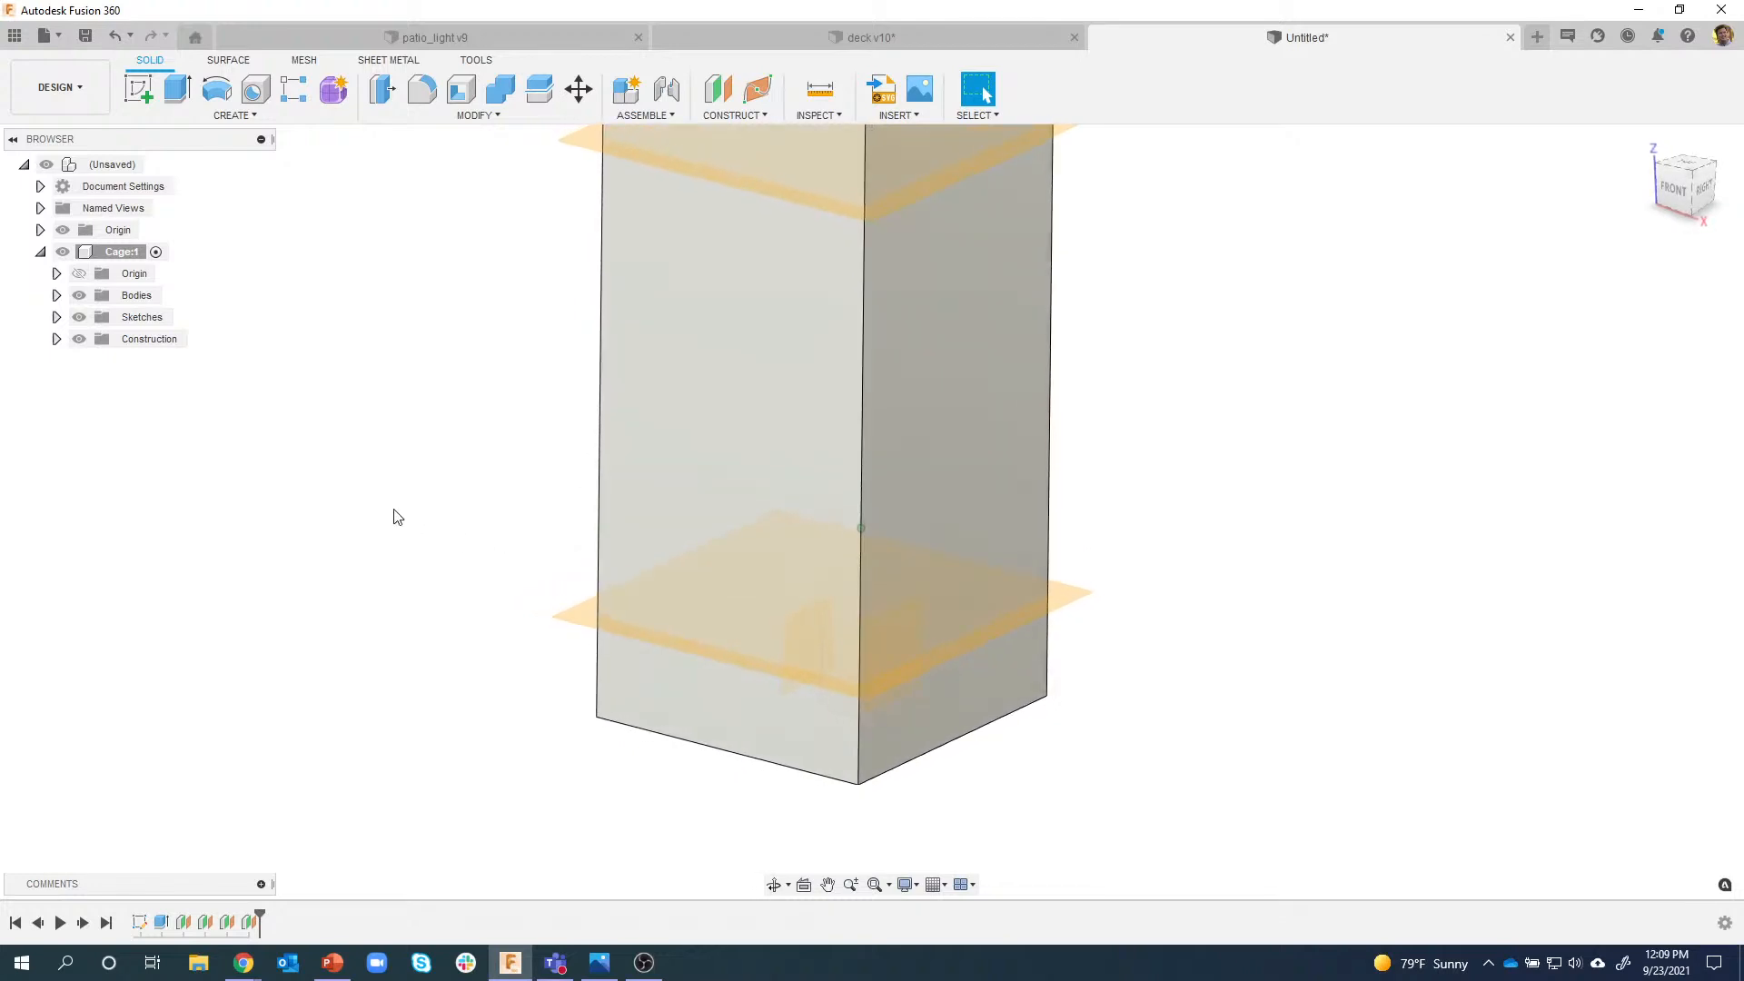
pyautogui.click(79, 295)
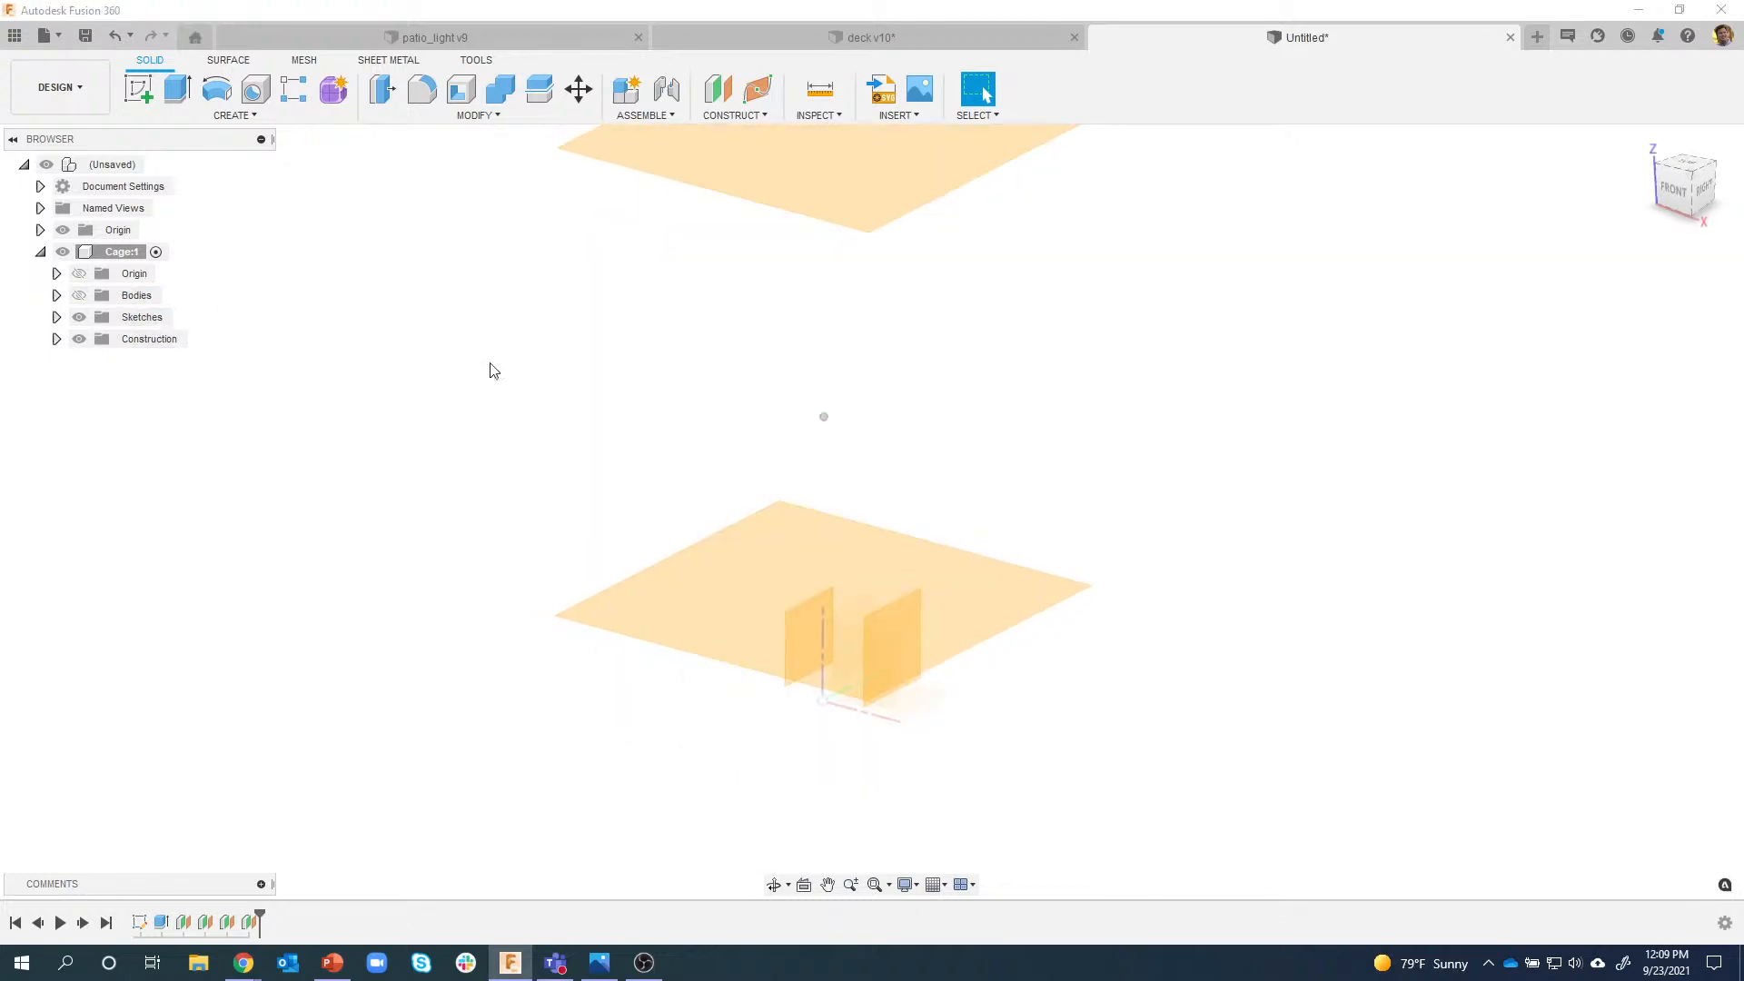
pyautogui.keyDown('shift'); pyautogui.moveTo(487, 369); pyautogui.dragTo(891, 625, button='middle'); pyautogui.keyUp('shift')
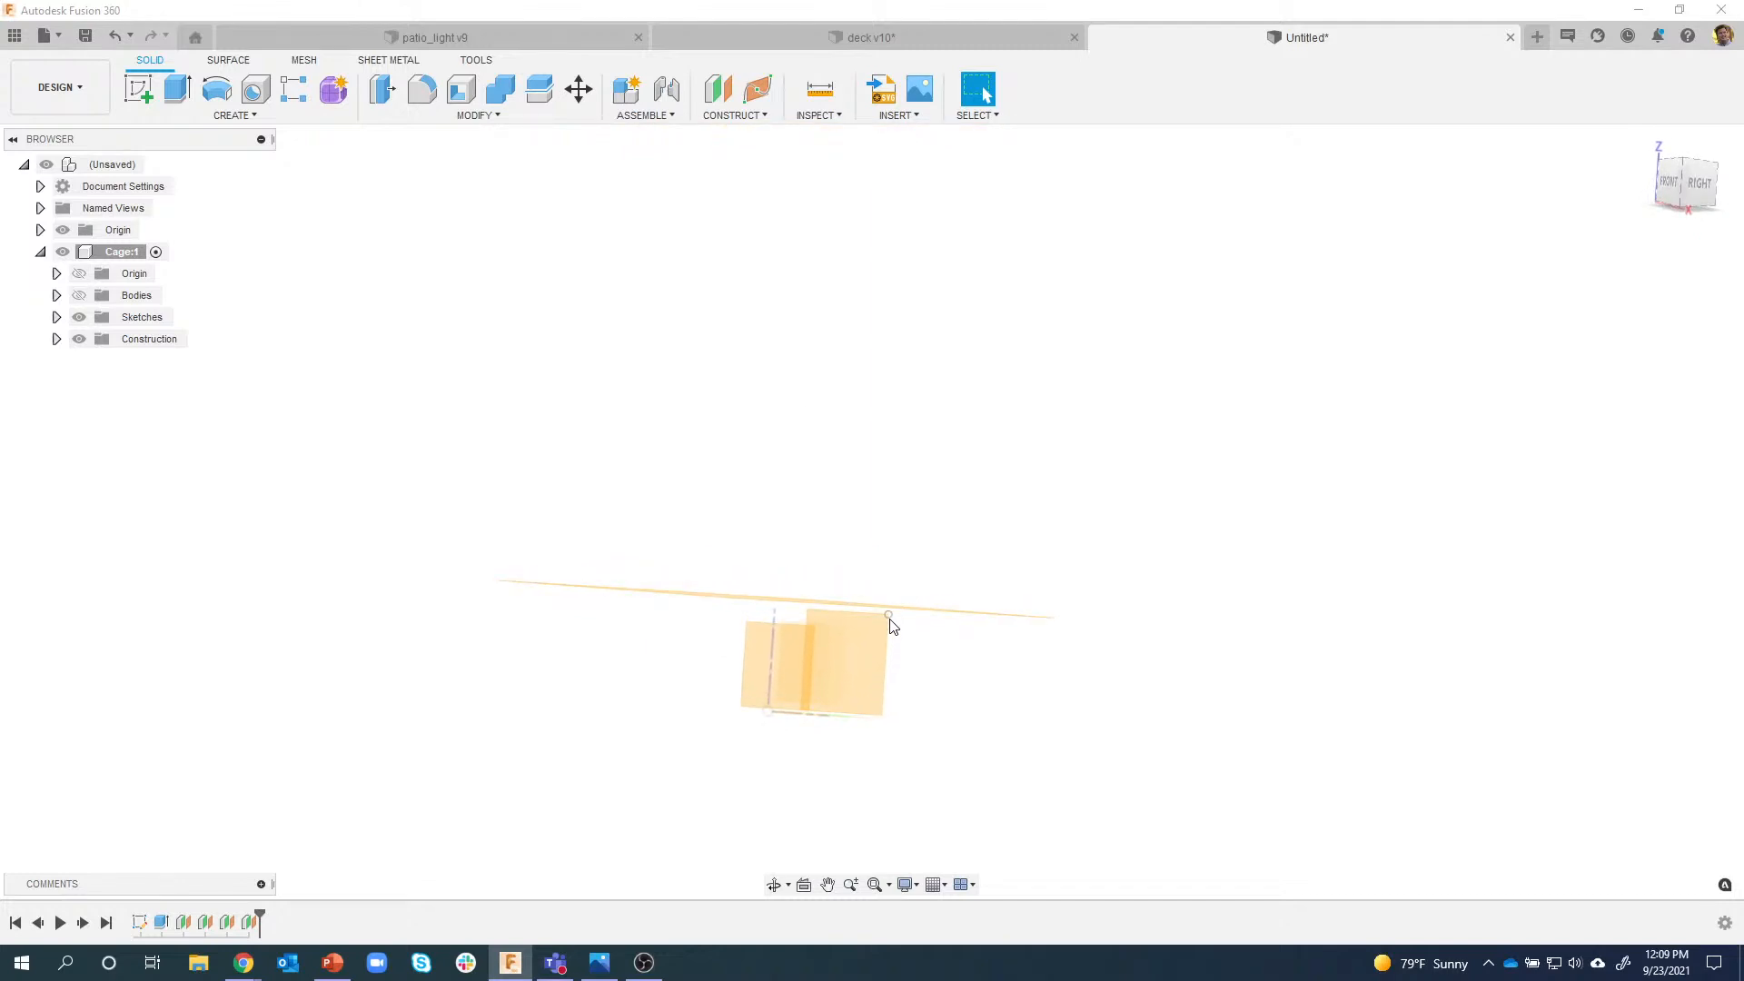
pyautogui.moveTo(891, 625); pyautogui.dragTo(1044, 206)
pyautogui.keyDown('shift'); pyautogui.moveTo(1043, 206); pyautogui.dragTo(815, 617, button='middle'); pyautogui.keyUp('shift')
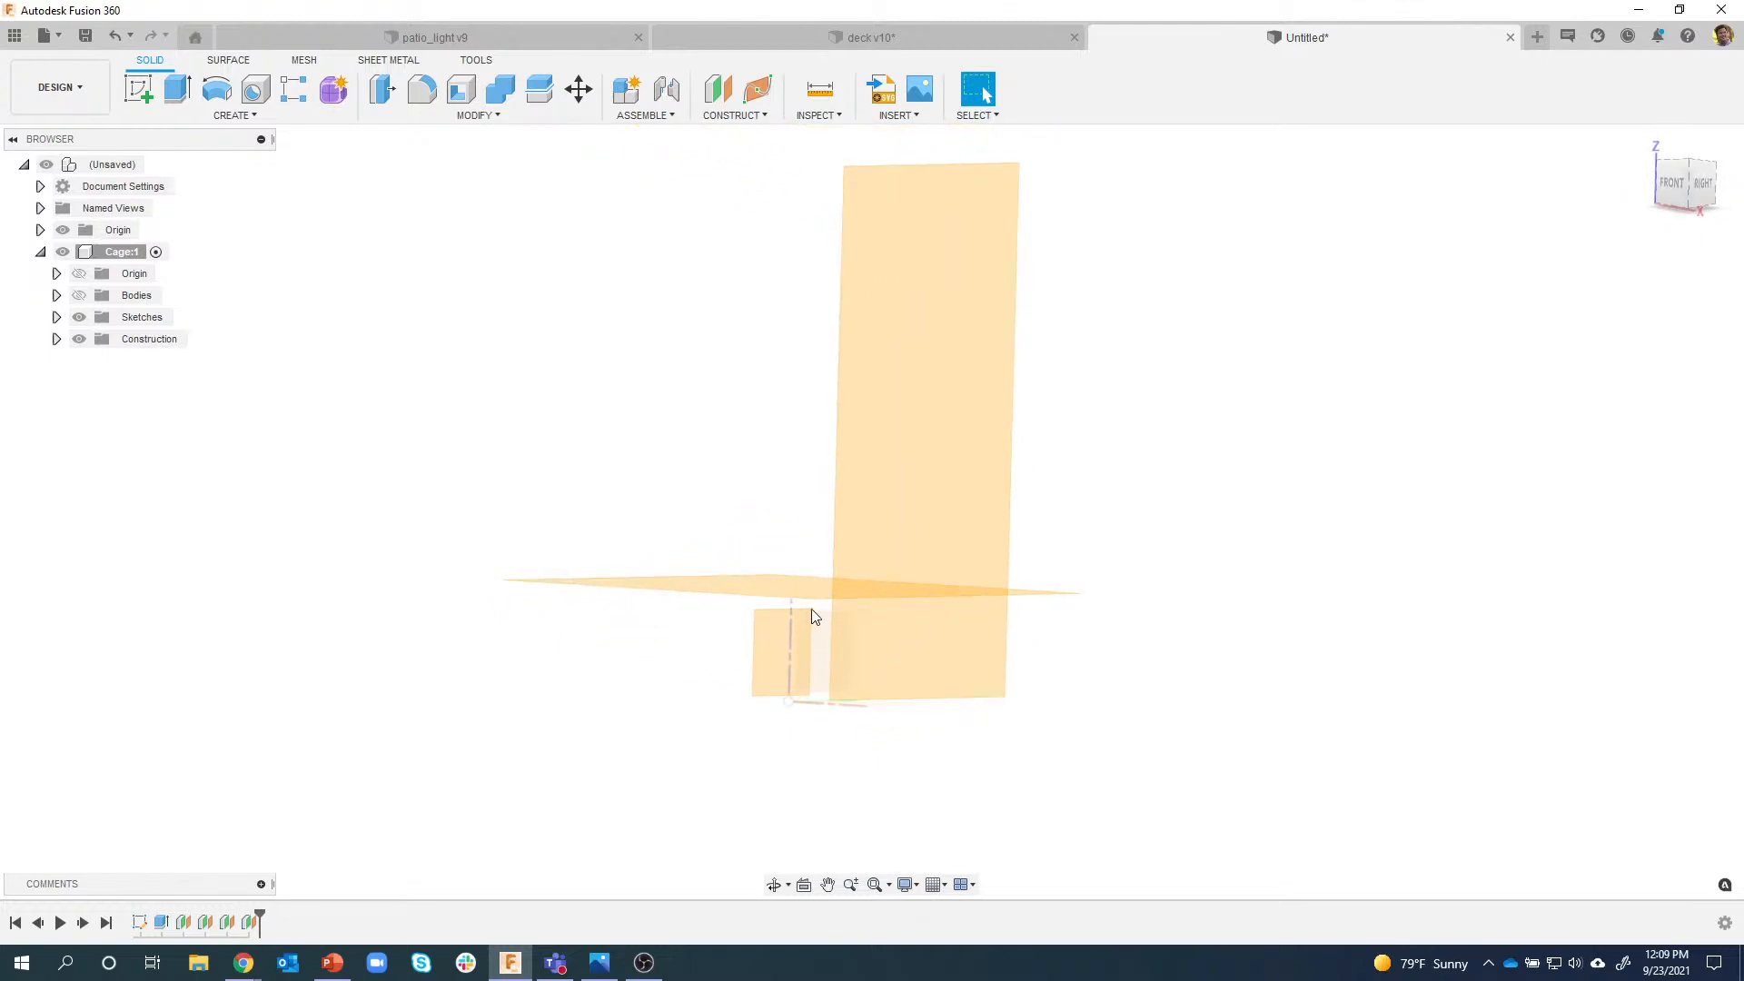
pyautogui.scroll(3, 808, 611)
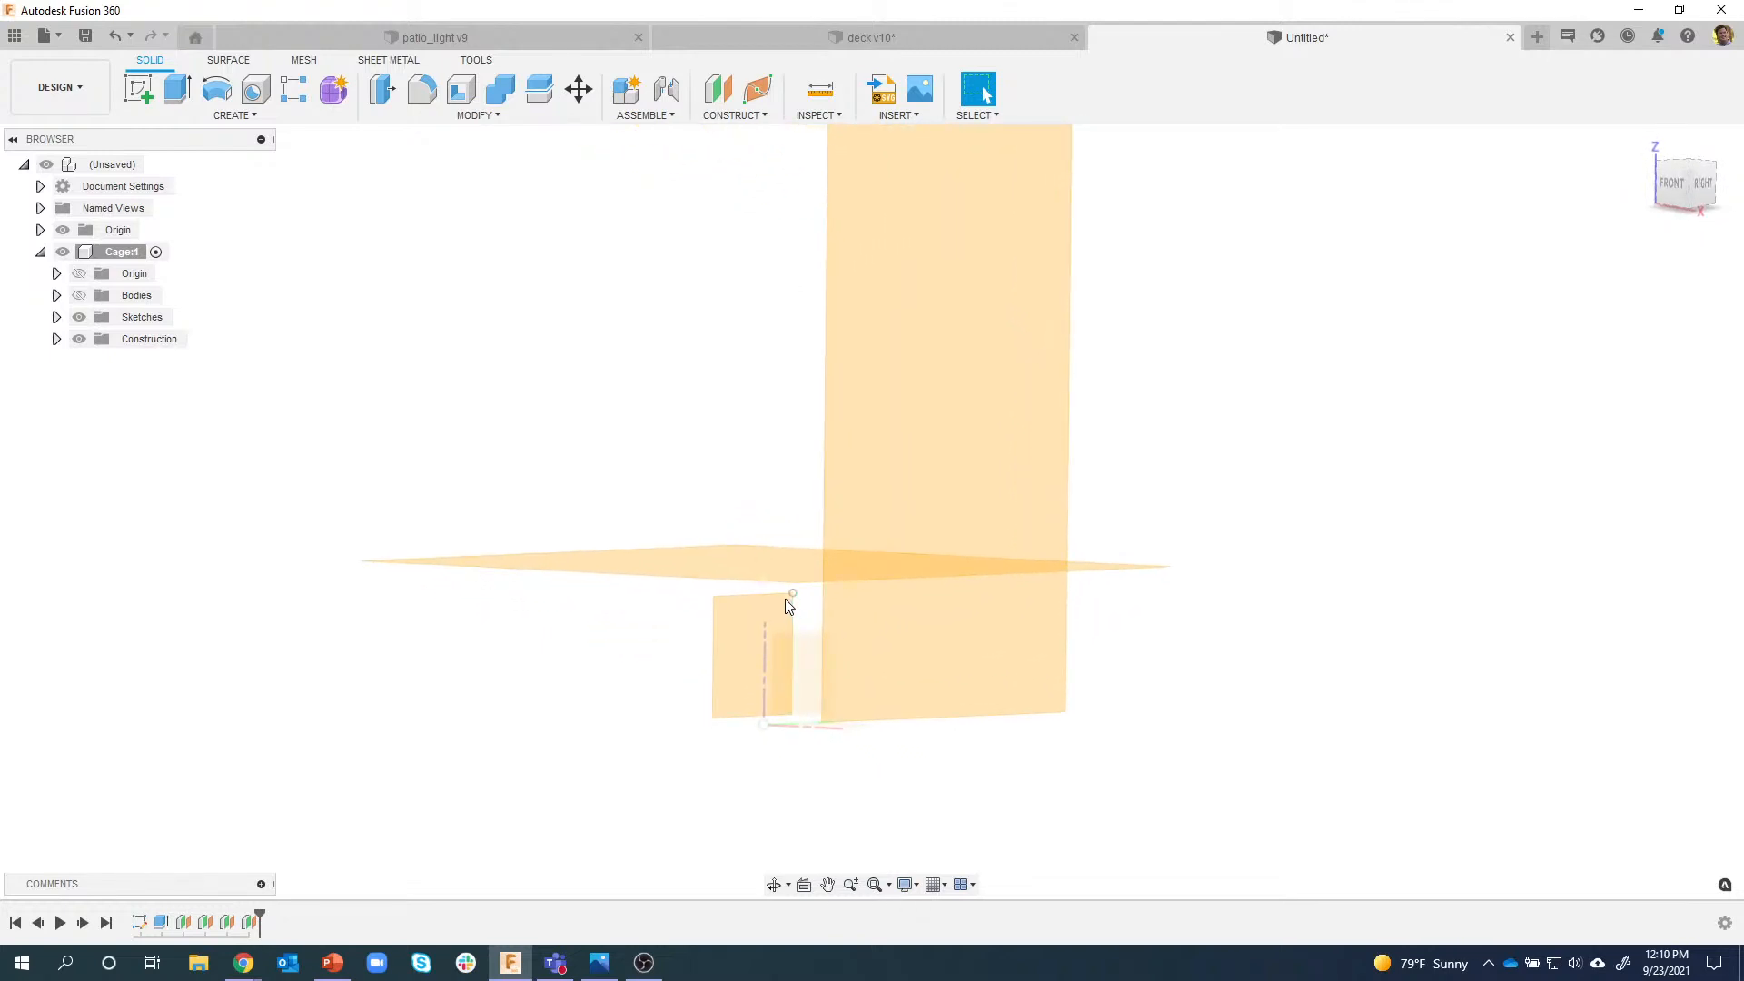
pyautogui.moveTo(790, 595); pyautogui.dragTo(802, 129)
pyautogui.keyDown('shift'); pyautogui.moveTo(803, 128); pyautogui.dragTo(808, 442, button='middle'); pyautogui.keyUp('shift')
pyautogui.moveTo(825, 436); pyautogui.dragTo(853, 327)
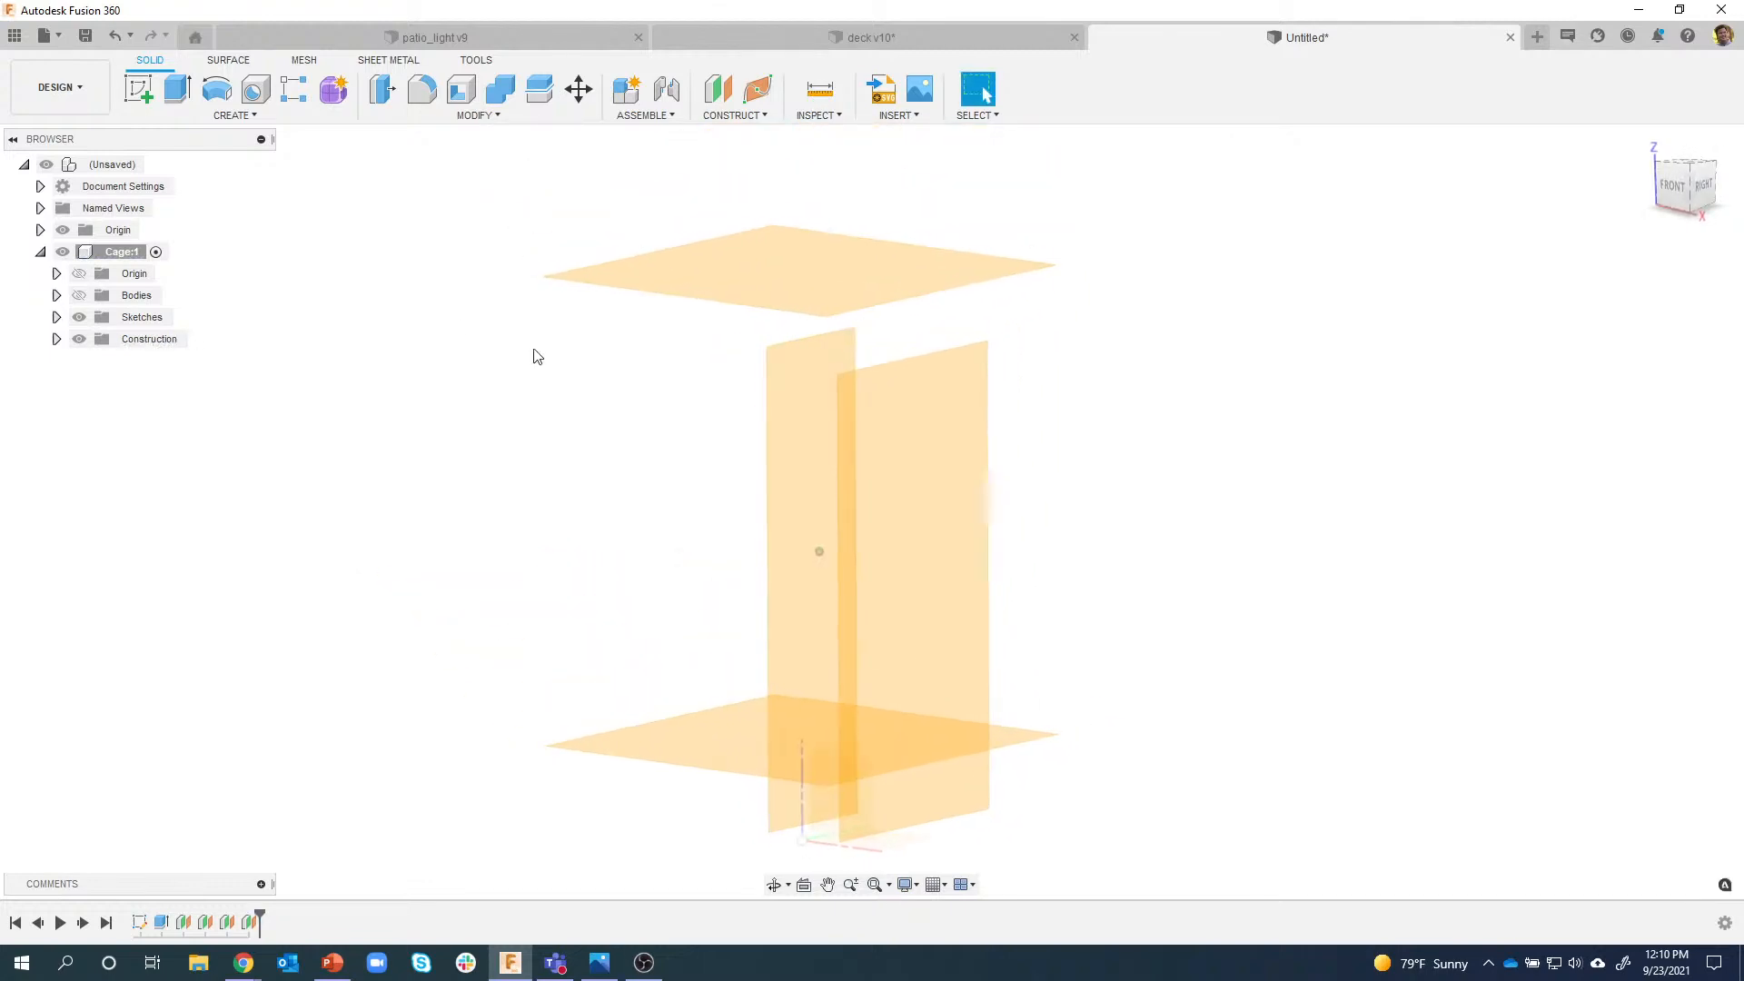
# Show the Cage bodies again and enlarge the vertical construction planes beyond the block's top and side.
pyautogui.click(79, 295)
pyautogui.keyDown('shift'); pyautogui.moveTo(373, 303); pyautogui.dragTo(894, 444, button='middle'); pyautogui.keyUp('shift')
pyautogui.moveTo(894, 438); pyautogui.dragTo(907, 173)
pyautogui.keyDown('shift'); pyautogui.moveTo(907, 173); pyautogui.dragTo(657, 203, button='middle'); pyautogui.keyUp('shift')
pyautogui.moveTo(660, 196); pyautogui.dragTo(463, 243)
pyautogui.keyDown('shift'); pyautogui.moveTo(463, 244); pyautogui.dragTo(218, 330, button='middle'); pyautogui.keyUp('shift')
# Widen the -0.6 in vertical plane past both sides of the block, leaving the Cage bodies visible.
pyautogui.click(79, 295)
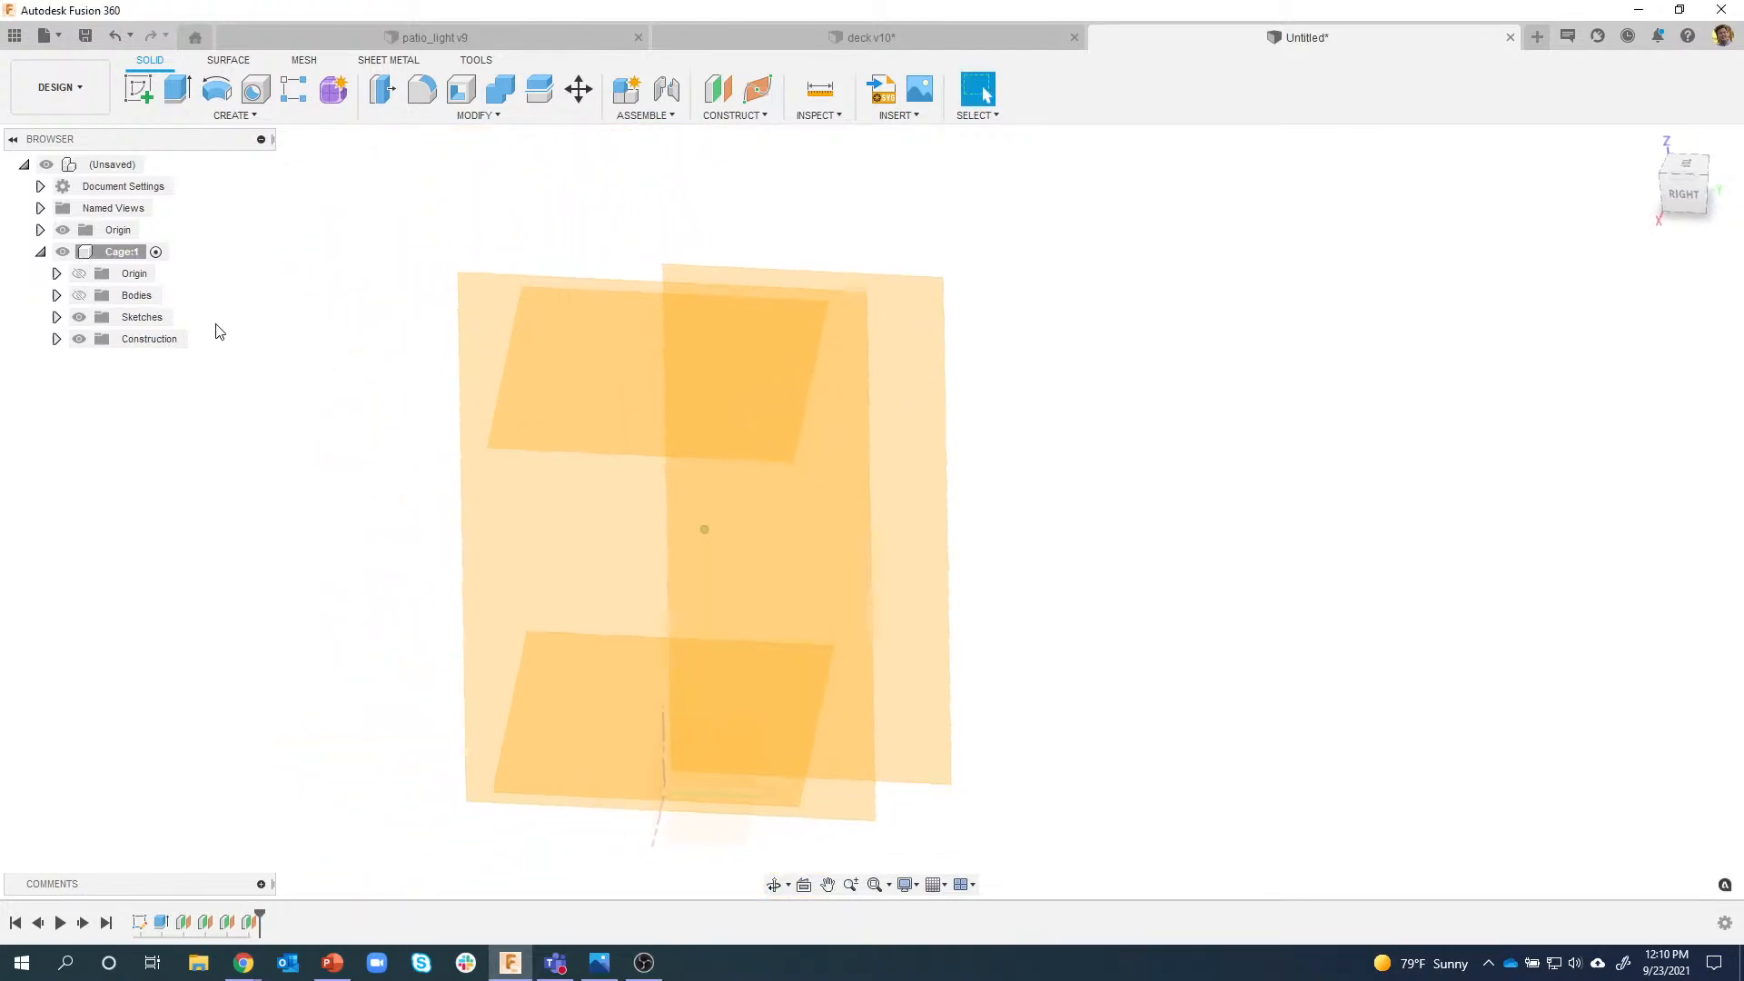
pyautogui.click(79, 295)
pyautogui.keyDown('shift'); pyautogui.moveTo(890, 300); pyautogui.dragTo(681, 274, button='middle'); pyautogui.keyUp('shift')
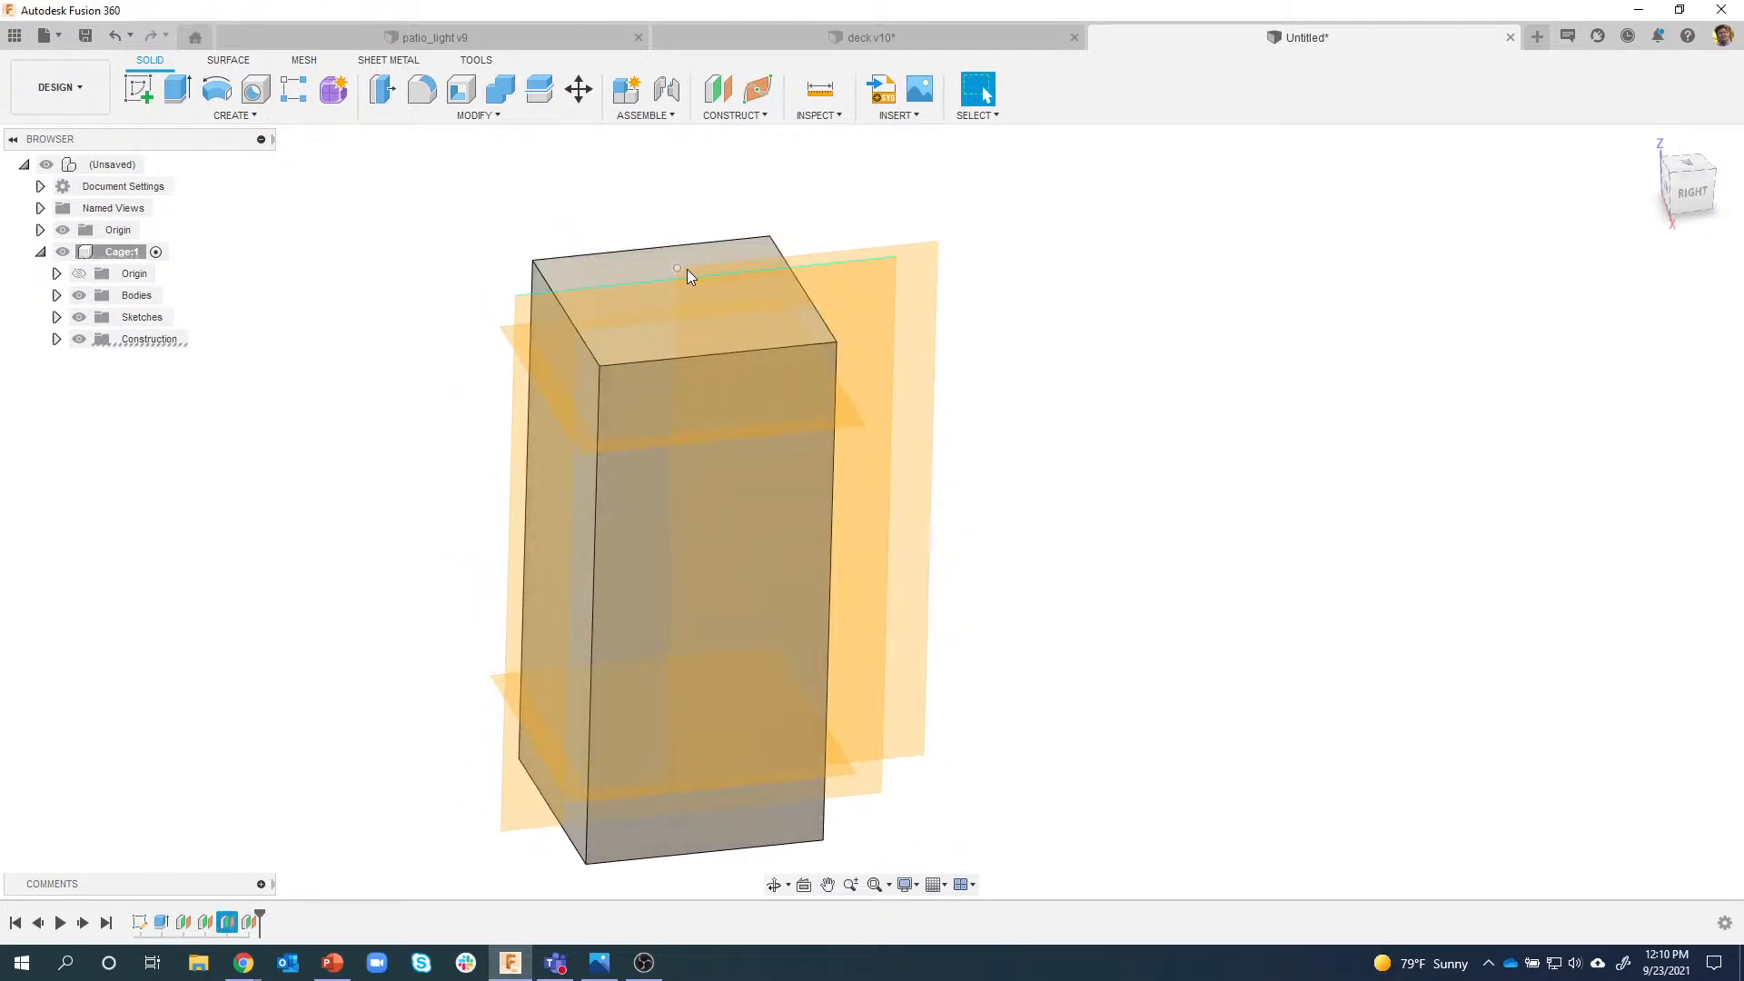
pyautogui.moveTo(678, 265); pyautogui.dragTo(482, 258)
pyautogui.keyDown('shift'); pyautogui.moveTo(811, 225); pyautogui.dragTo(867, 216, button='middle'); pyautogui.keyUp('shift')
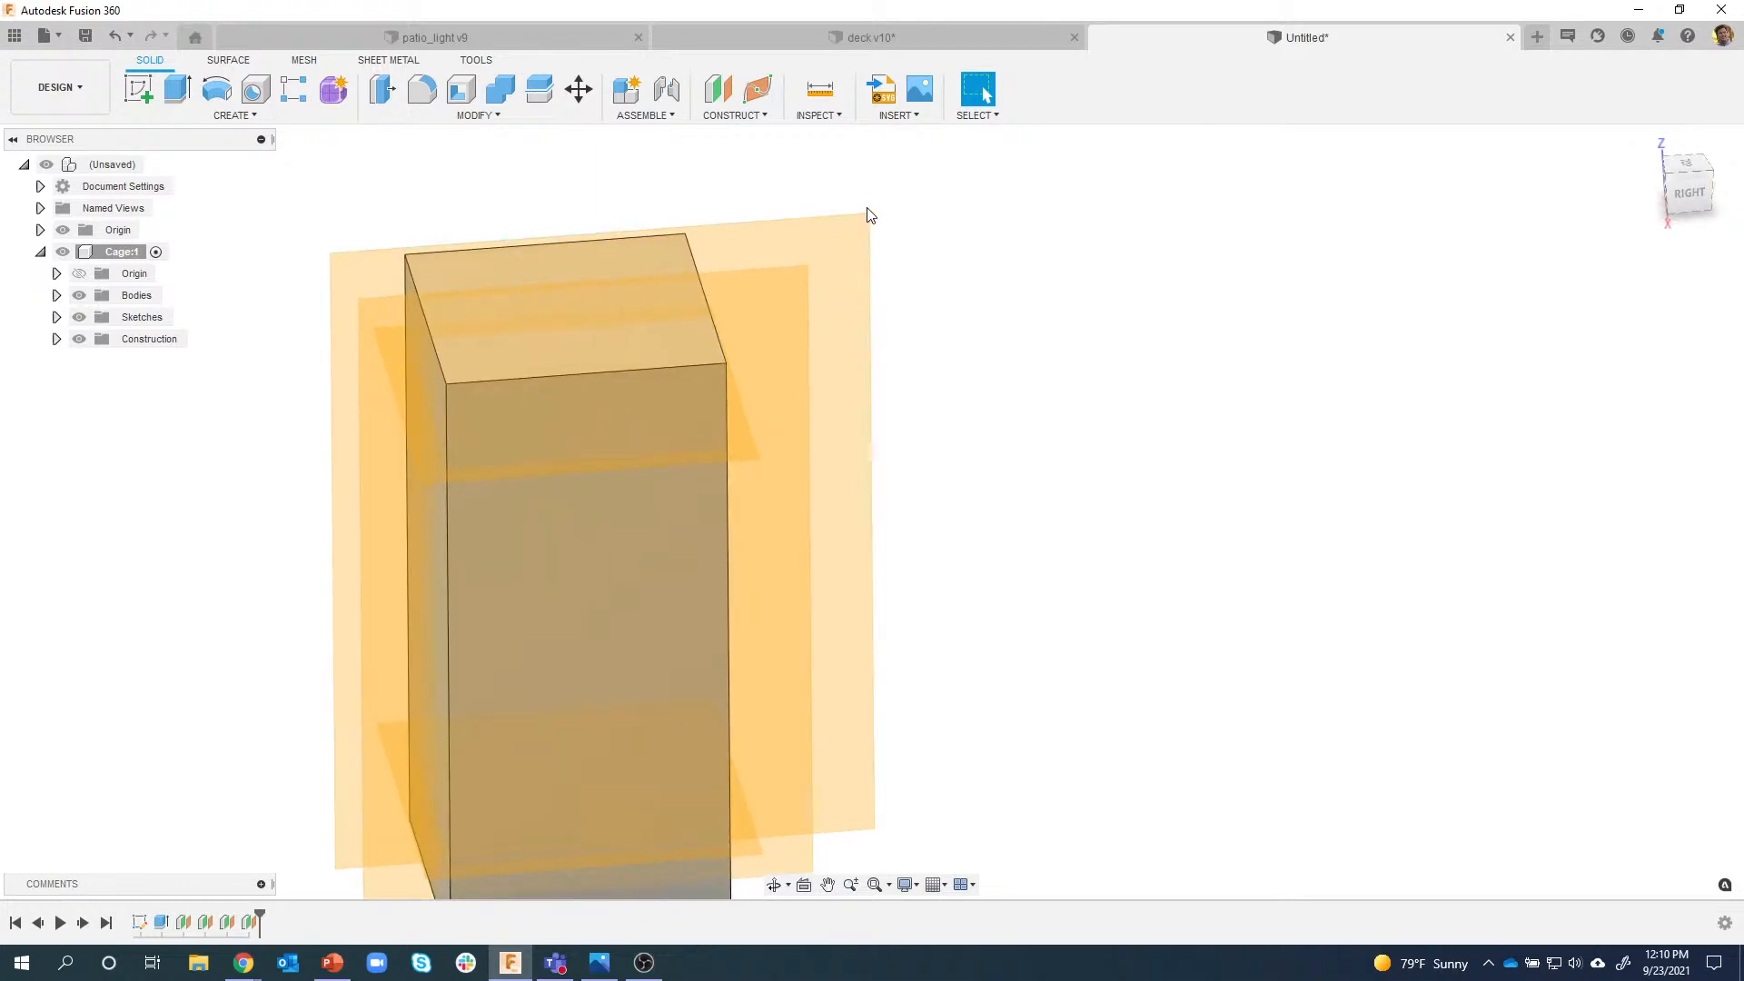
pyautogui.moveTo(869, 218)
pyautogui.mouseDown()
pyautogui.moveTo(844, 218)
pyautogui.moveTo(869, 218)
pyautogui.mouseUp()
pyautogui.keyDown('shift'); pyautogui.moveTo(898, 247); pyautogui.dragTo(869, 263, button='middle'); pyautogui.keyUp('shift')
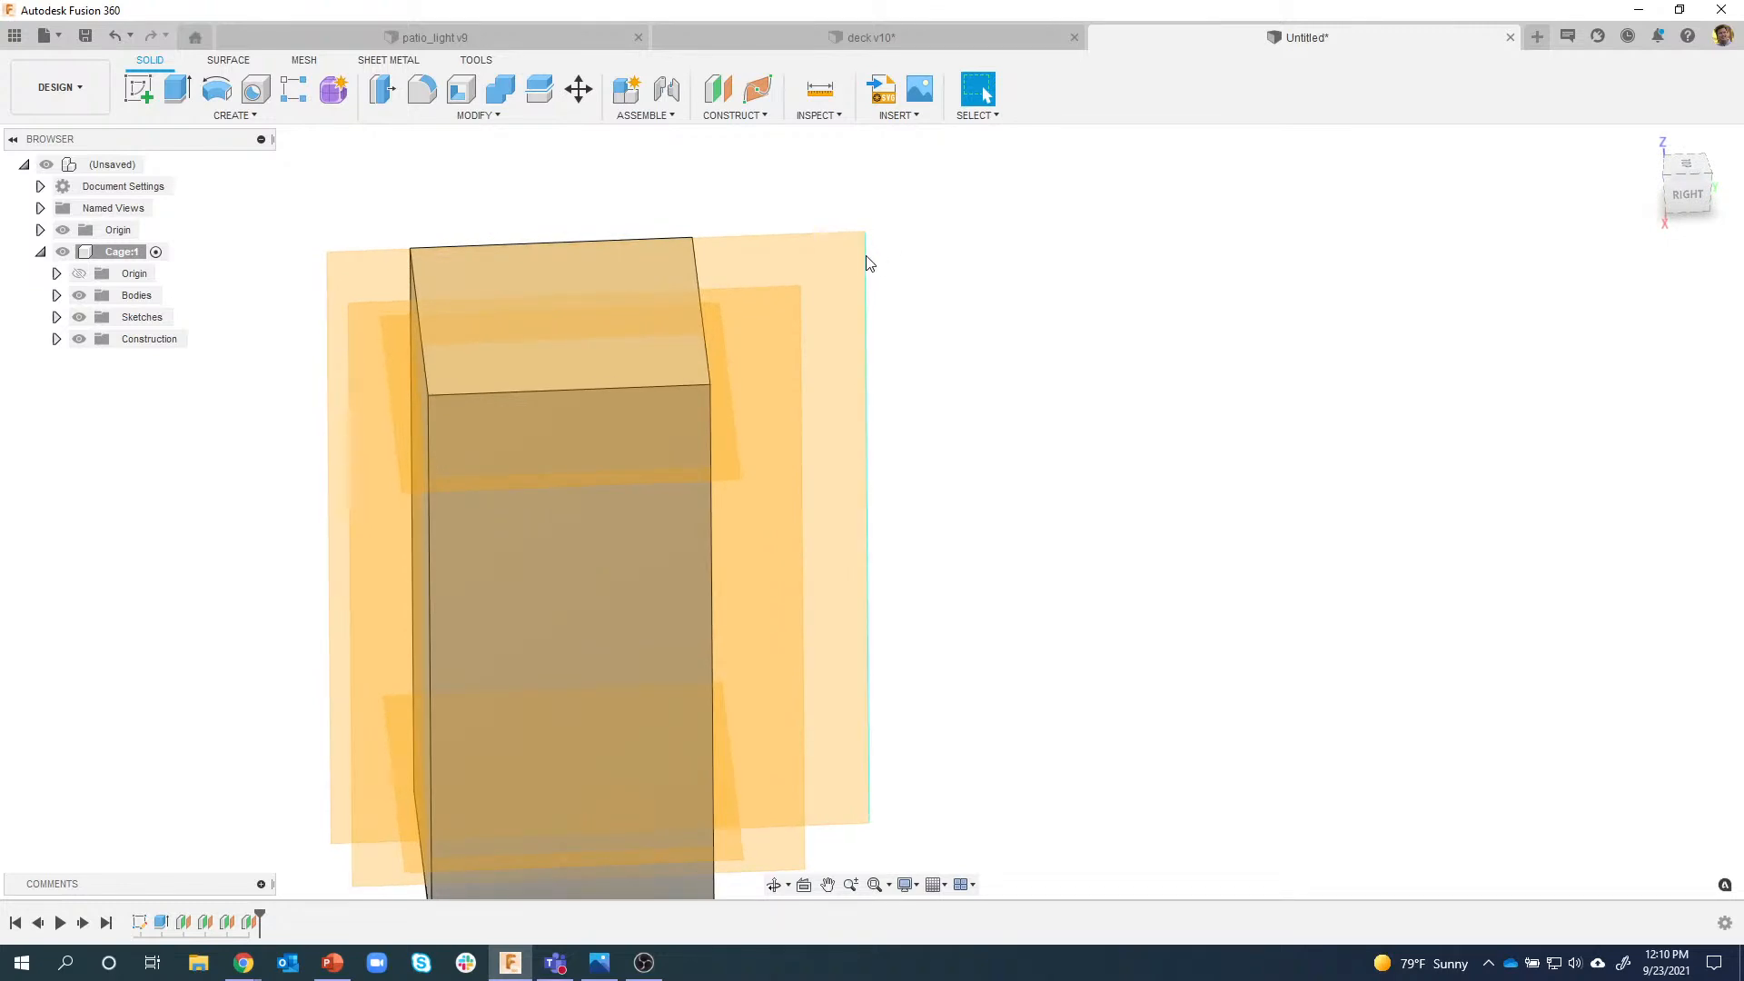
# Resize the vertical construction planes so both reach past the block's sides, top and bottom.
pyautogui.moveTo(866, 257); pyautogui.dragTo(832, 256)
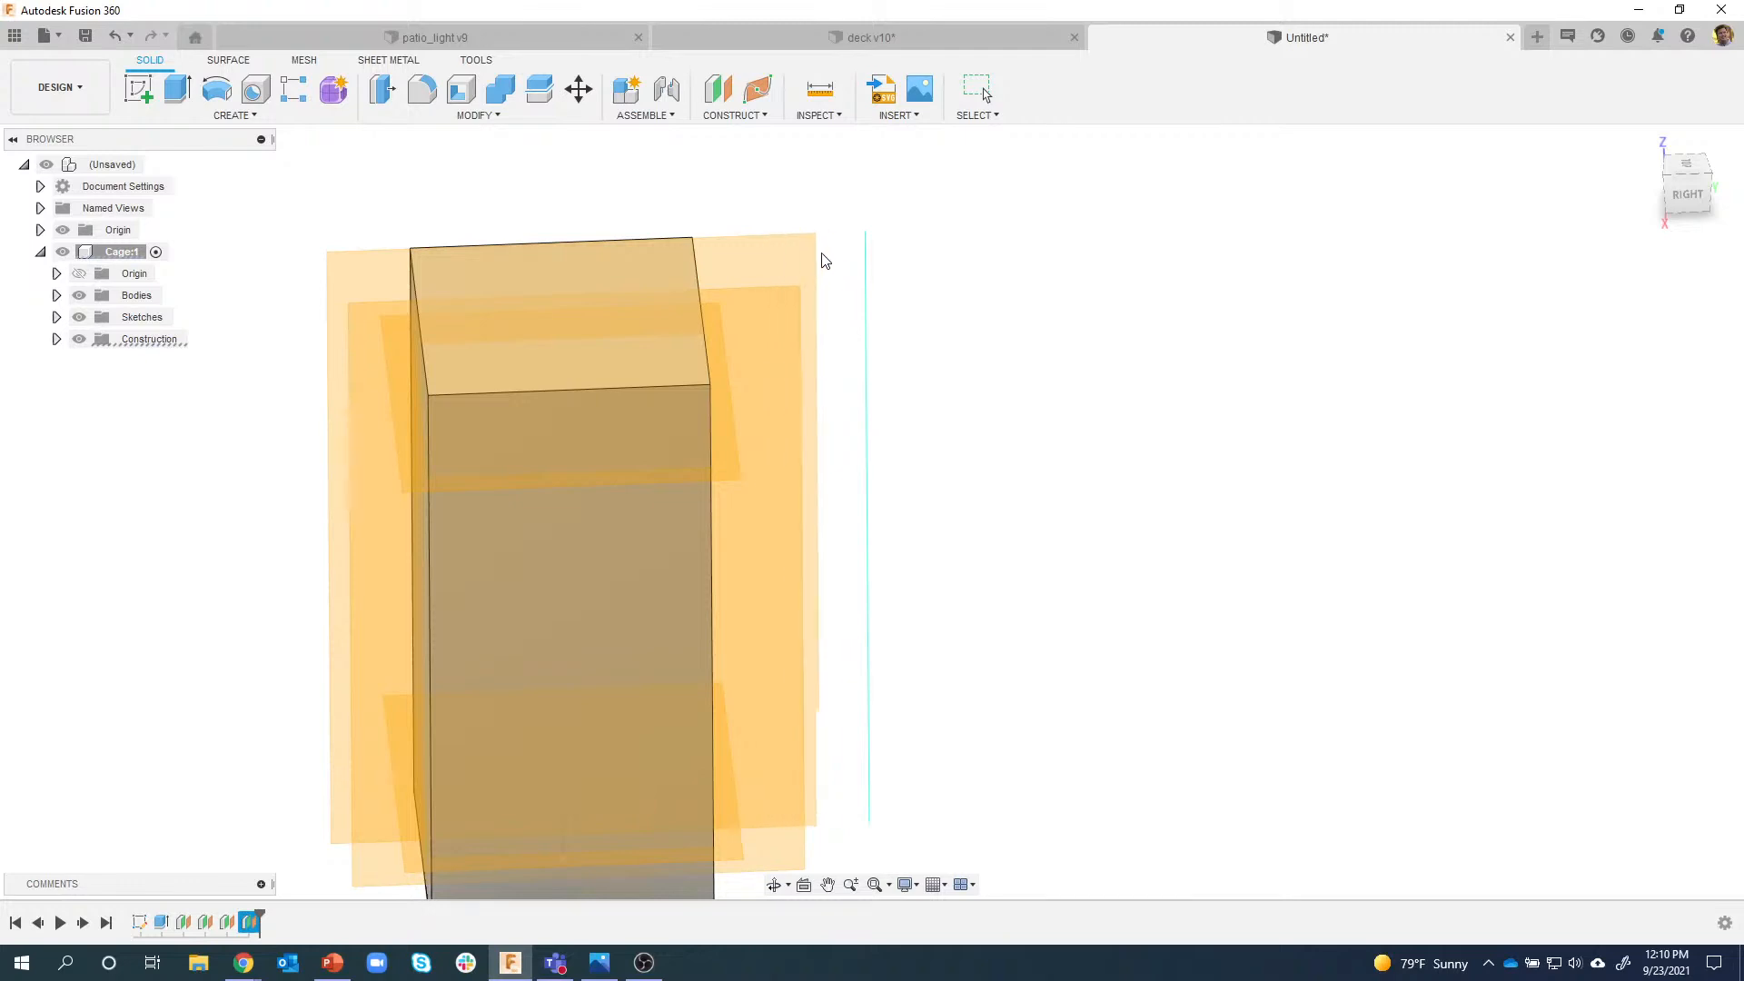
pyautogui.keyDown('shift'); pyautogui.moveTo(712, 264); pyautogui.dragTo(437, 297, button='middle'); pyautogui.keyUp('shift')
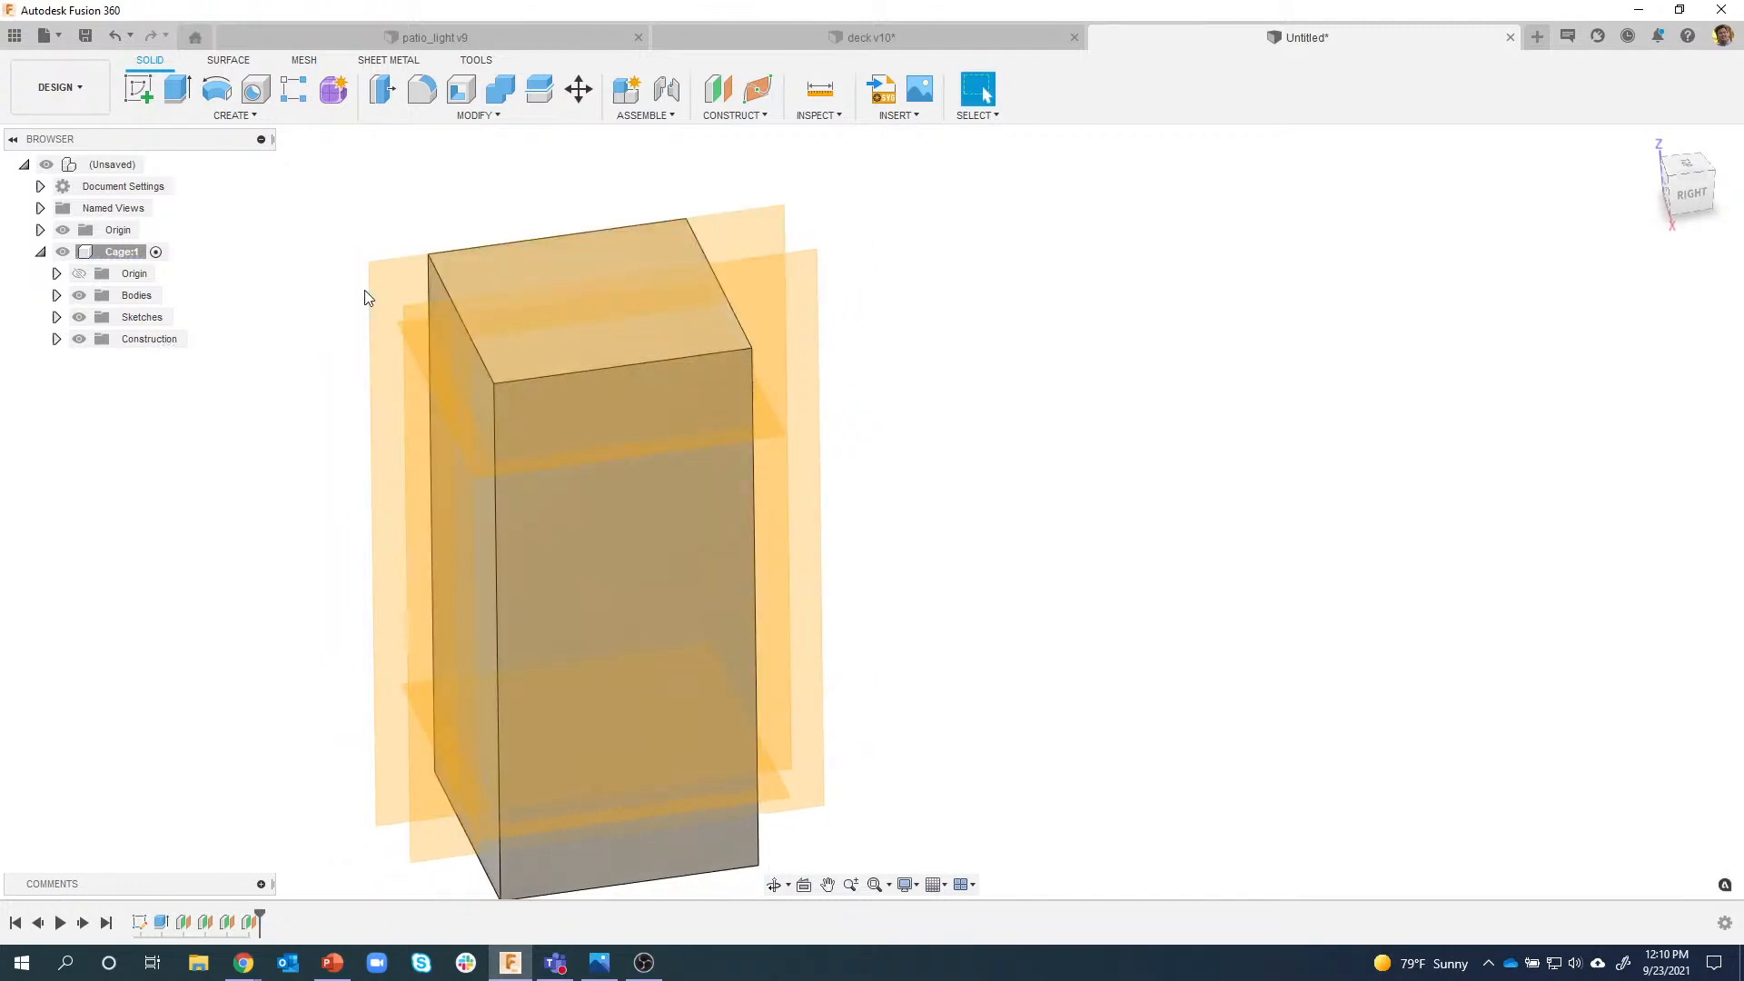
pyautogui.moveTo(373, 291); pyautogui.dragTo(416, 226)
pyautogui.keyDown('shift'); pyautogui.moveTo(425, 231); pyautogui.dragTo(482, 674, button='middle'); pyautogui.keyUp('shift')
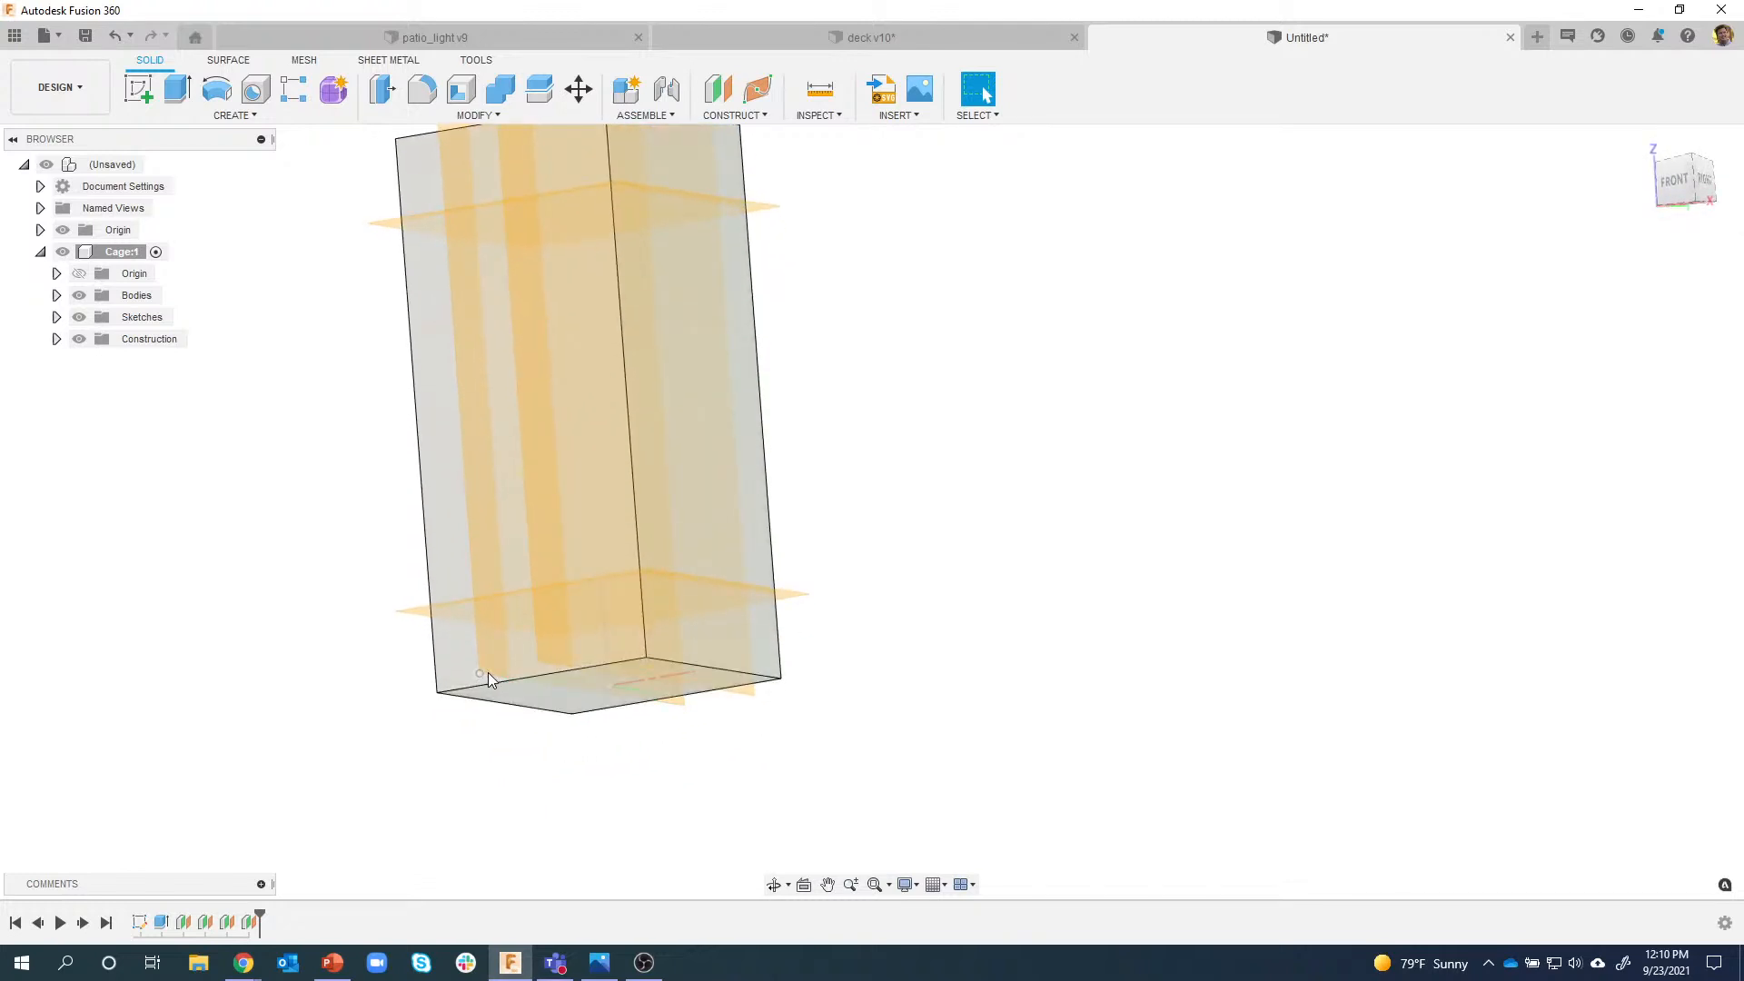
pyautogui.scroll(2, 505, 682)
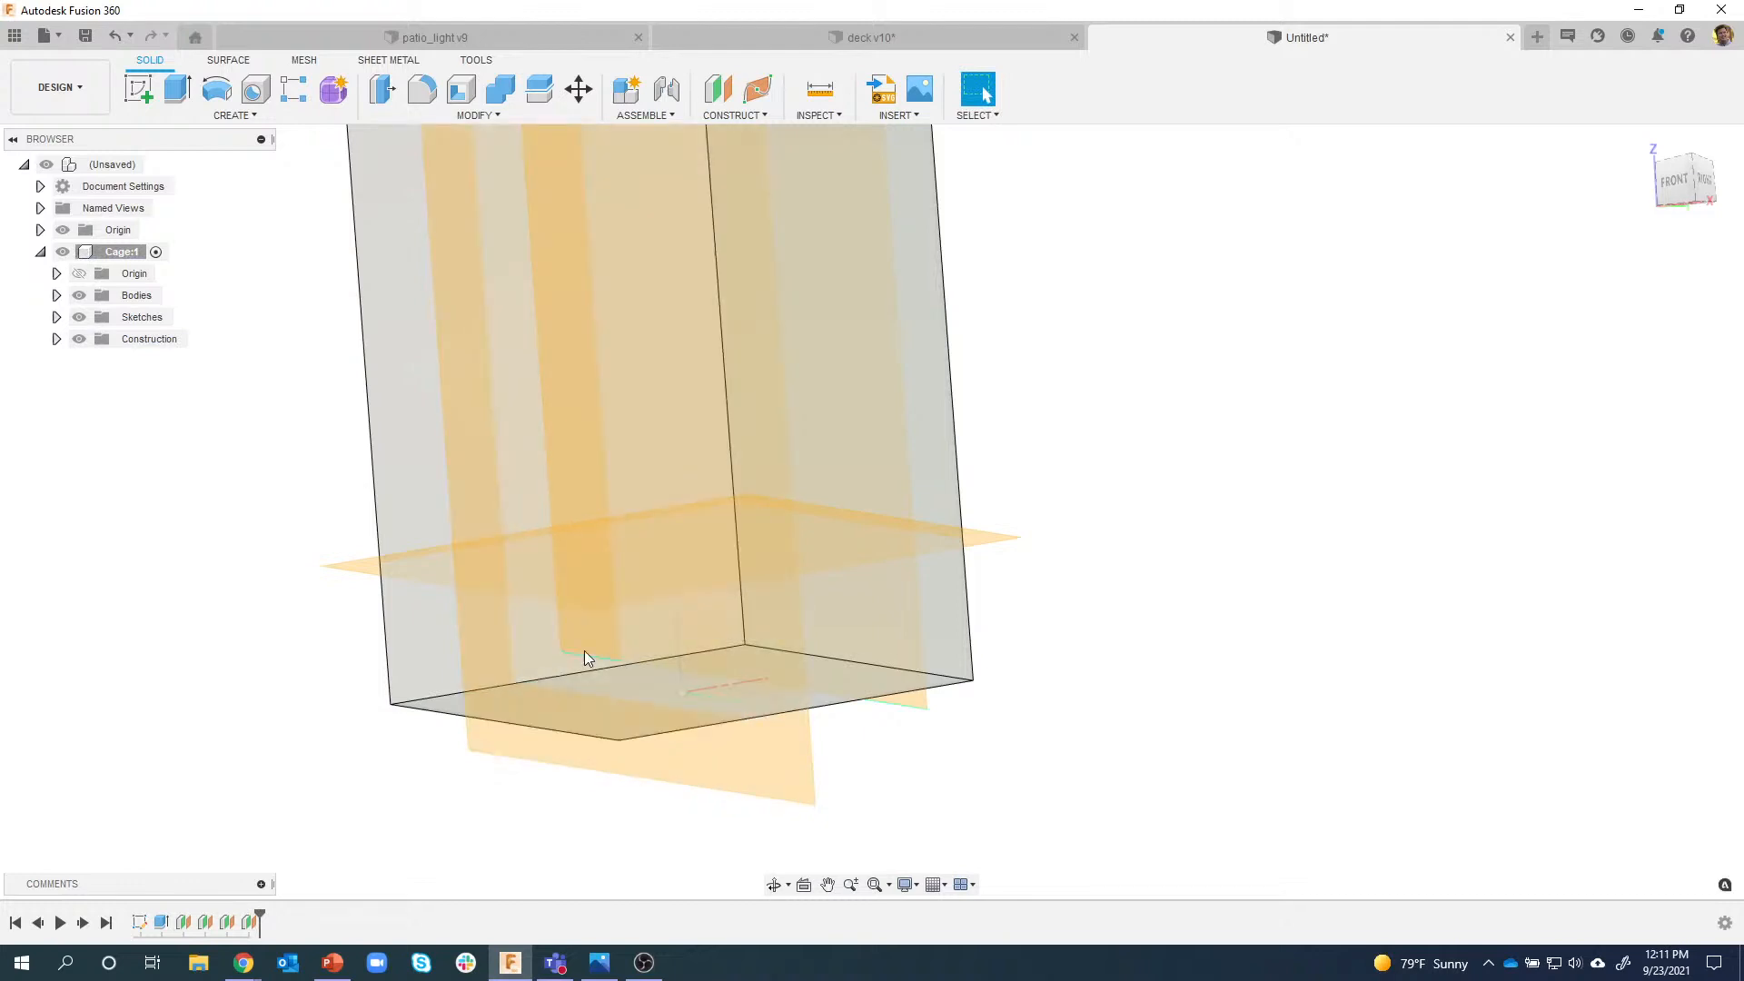
pyautogui.keyDown('shift'); pyautogui.moveTo(662, 778); pyautogui.dragTo(1028, 527, button='middle'); pyautogui.keyUp('shift')
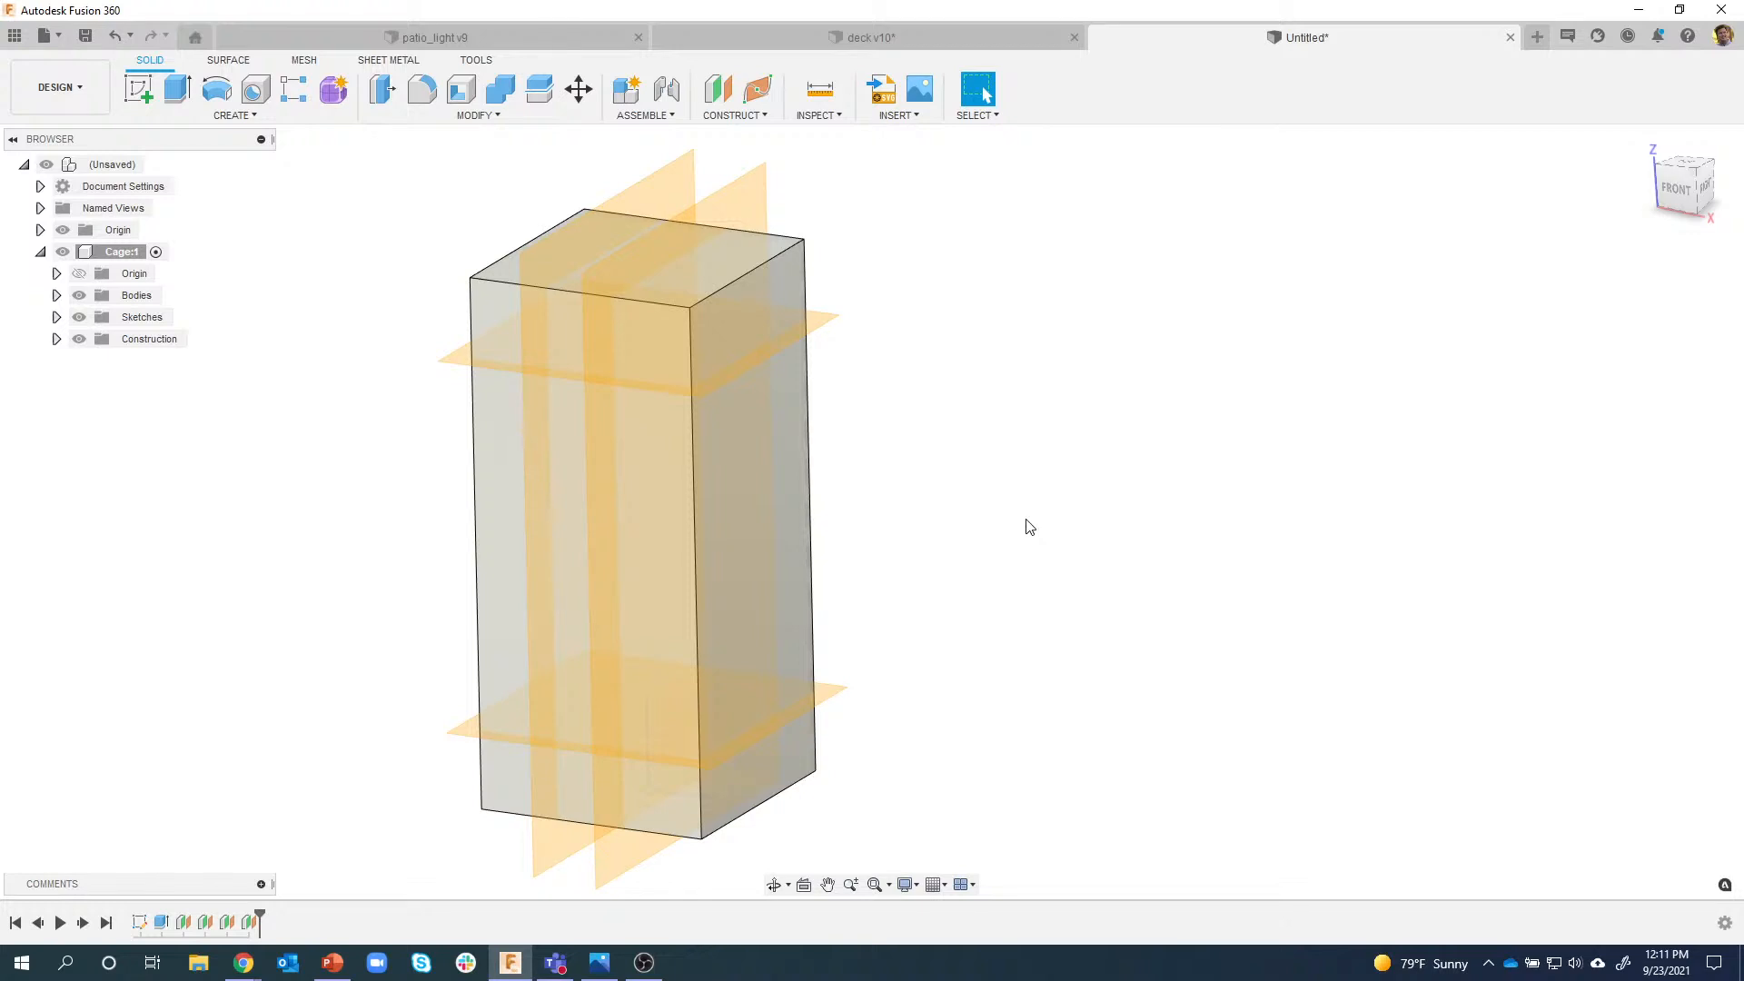
pyautogui.keyDown('shift'); pyautogui.moveTo(949, 521); pyautogui.dragTo(976, 403, button='middle'); pyautogui.keyUp('shift')
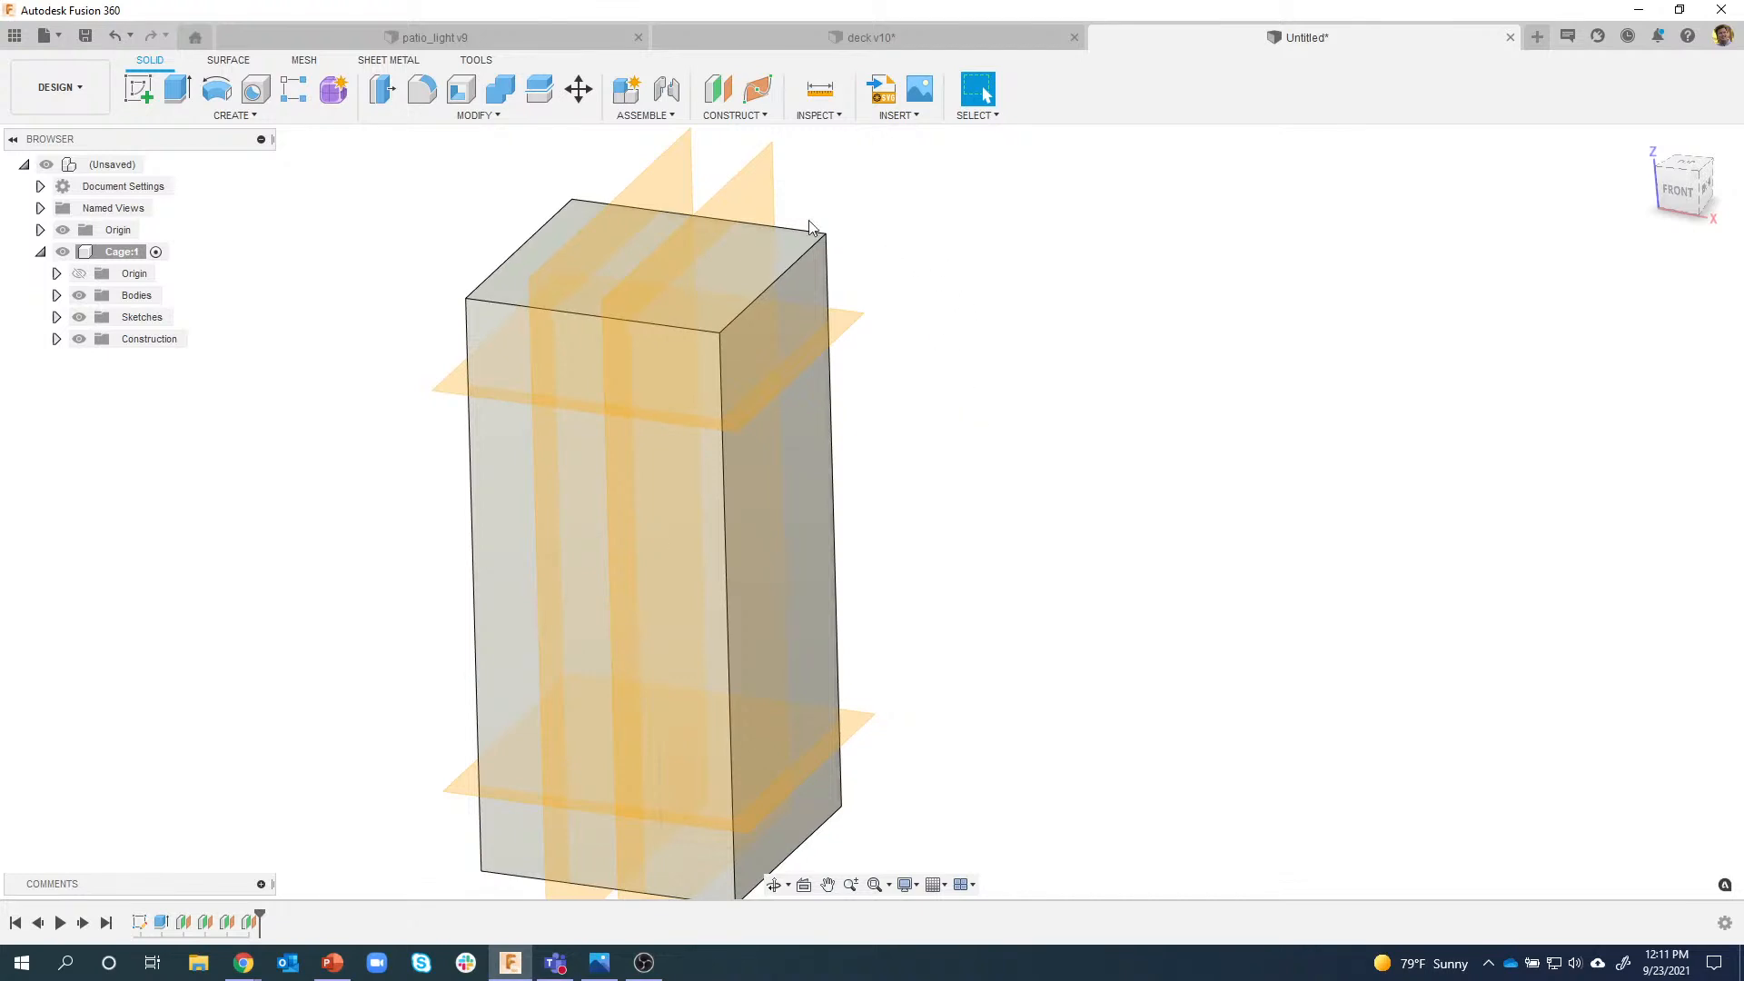
pyautogui.keyDown('shift'); pyautogui.moveTo(951, 445); pyautogui.dragTo(953, 342, button='middle'); pyautogui.keyUp('shift')
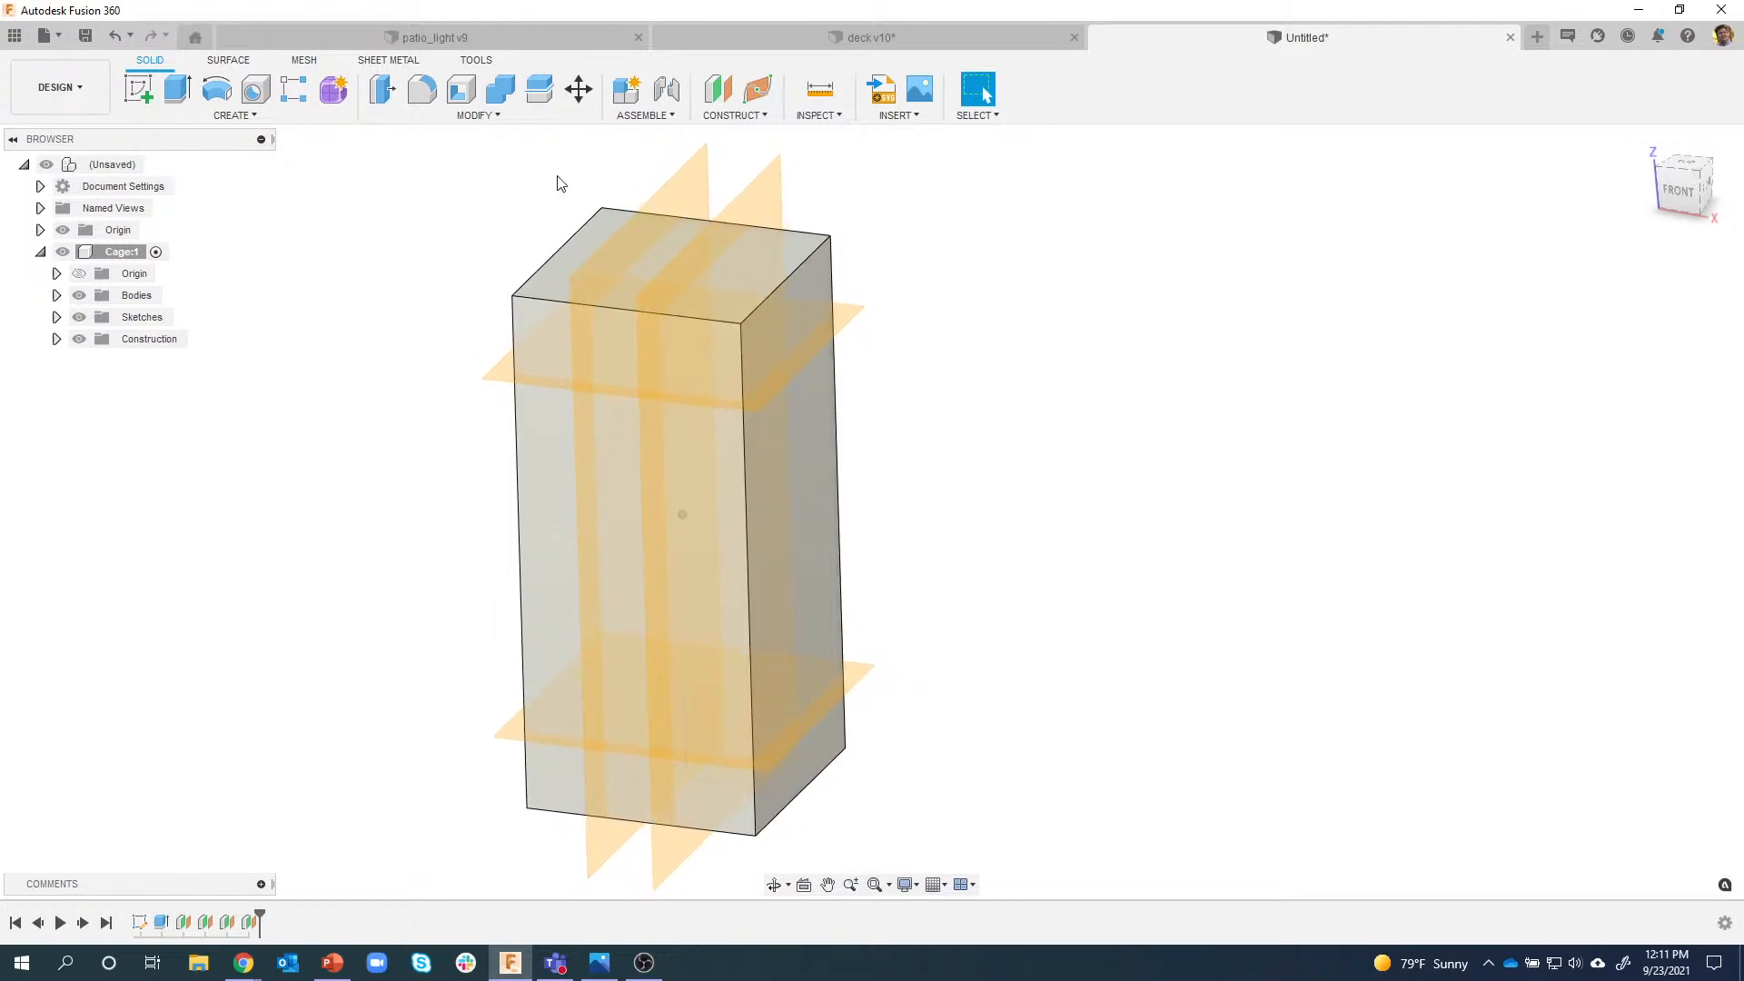
# Start Split Face and select all six faces of the block as the faces to split.
pyautogui.click(468, 116)
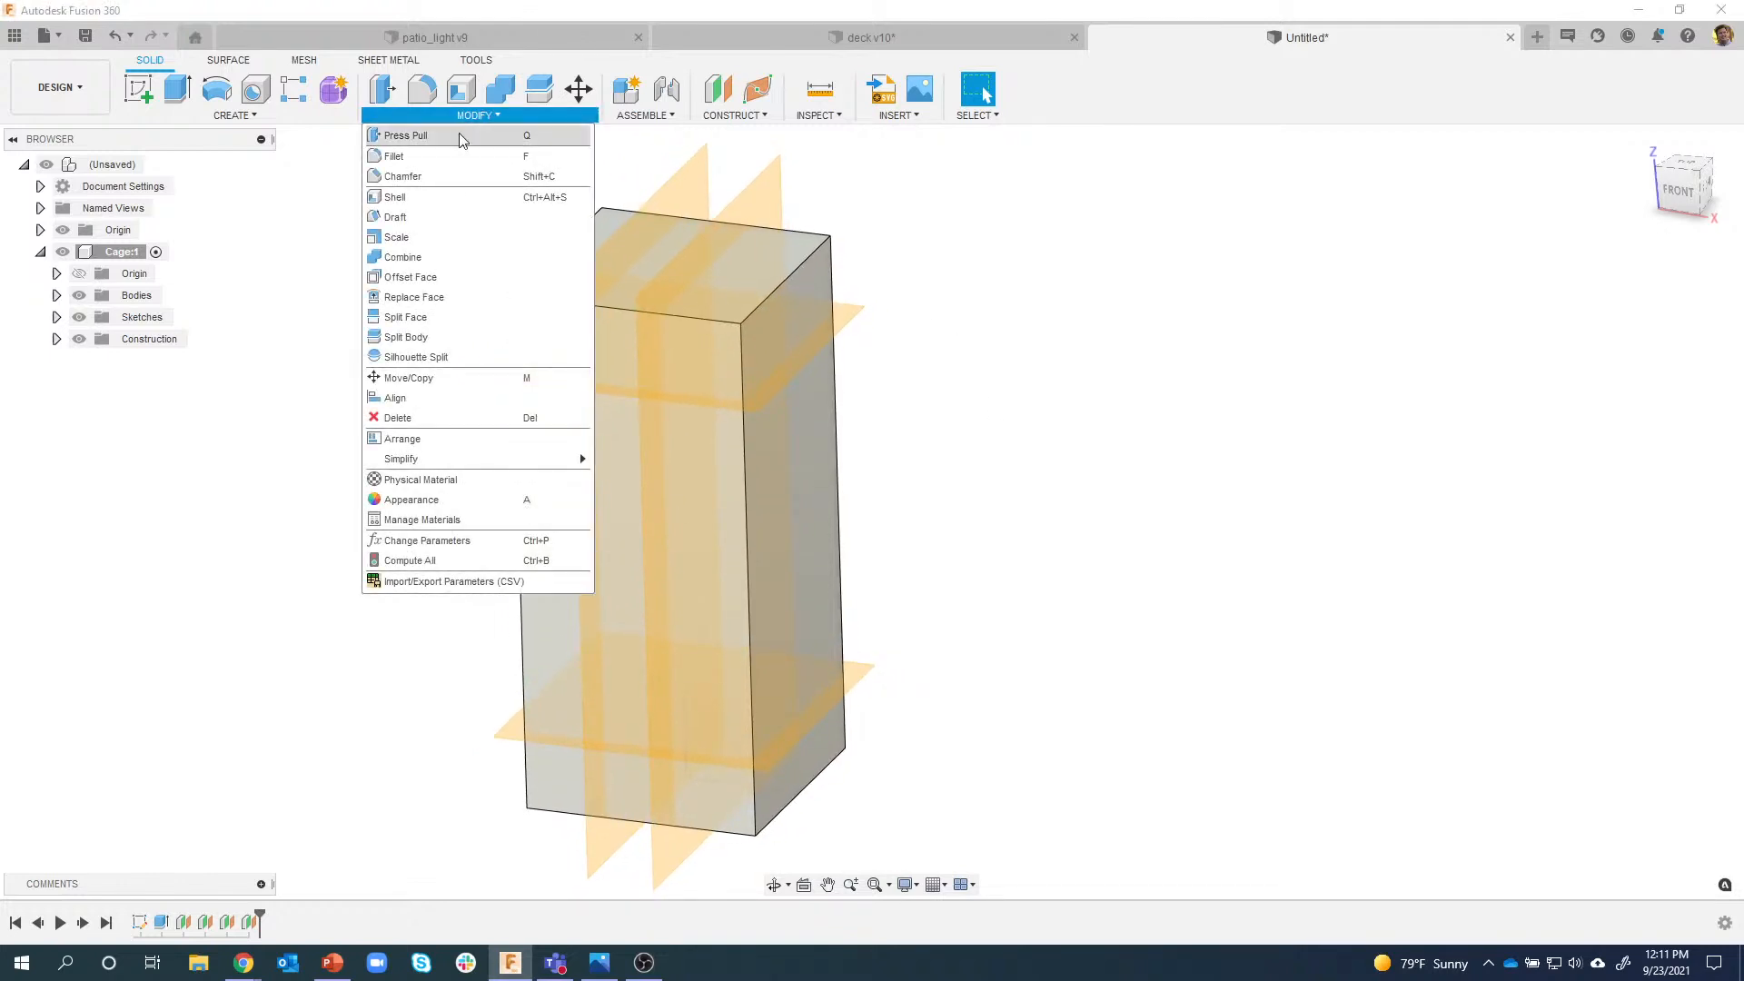
pyautogui.click(448, 324)
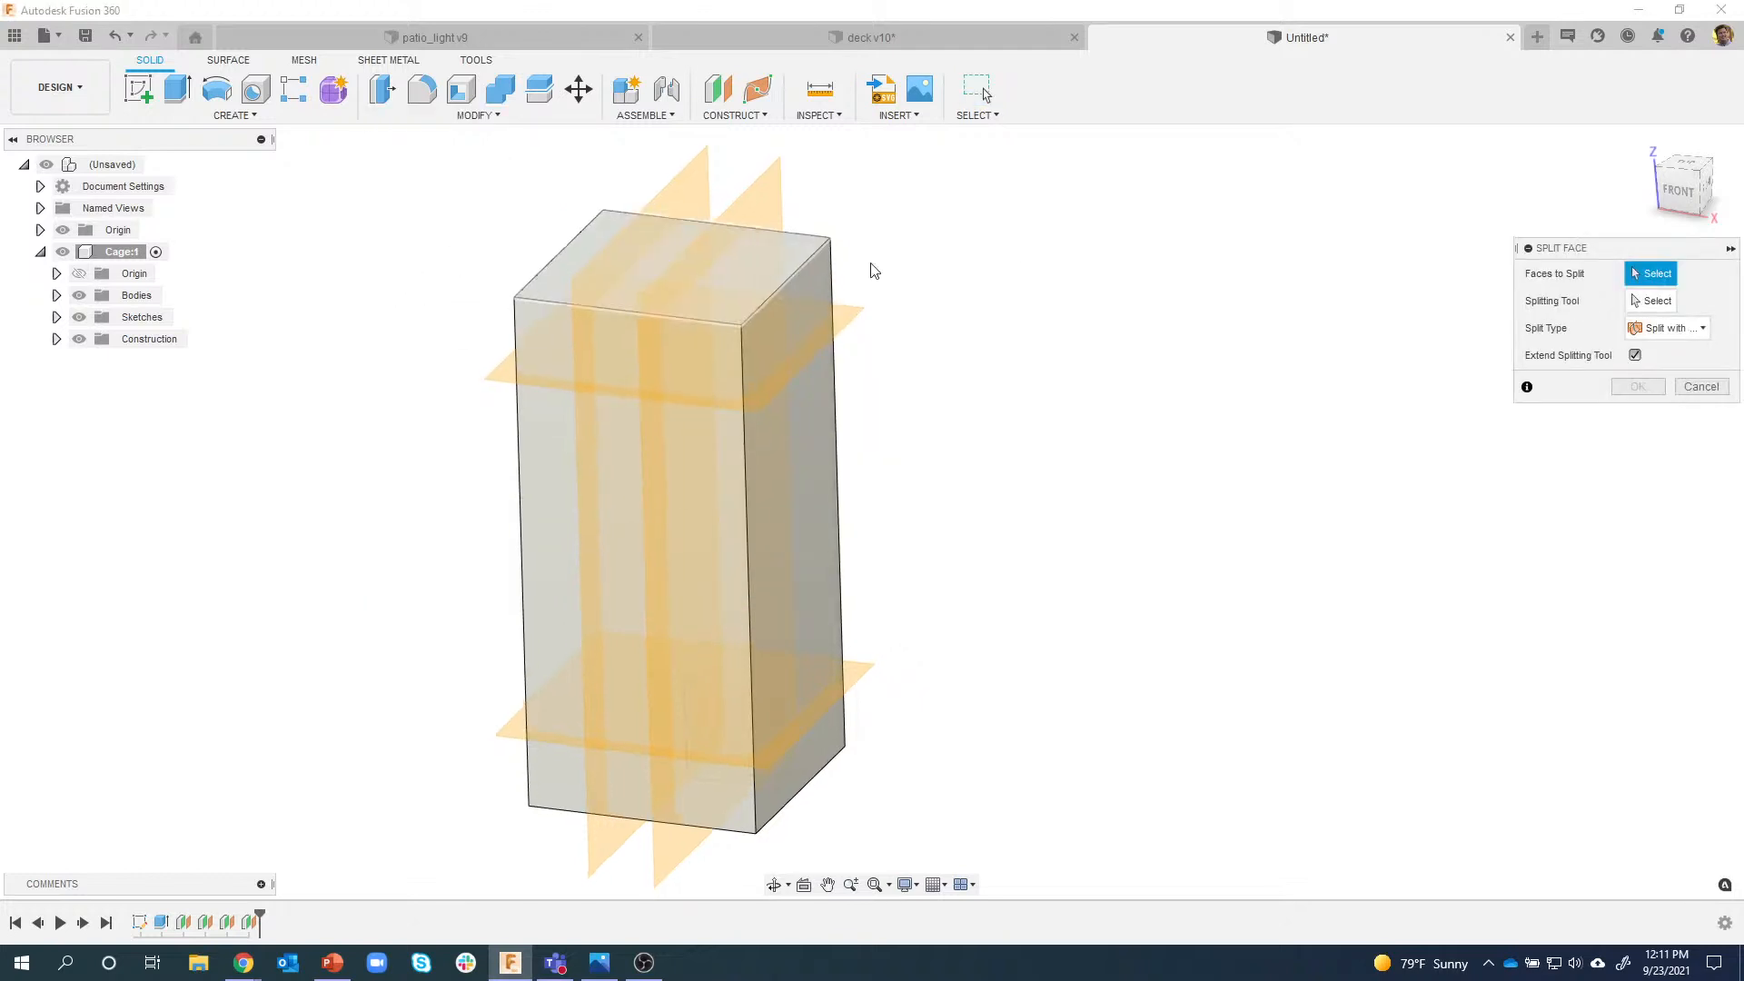
pyautogui.moveTo(1604, 254); pyautogui.dragTo(1419, 221)
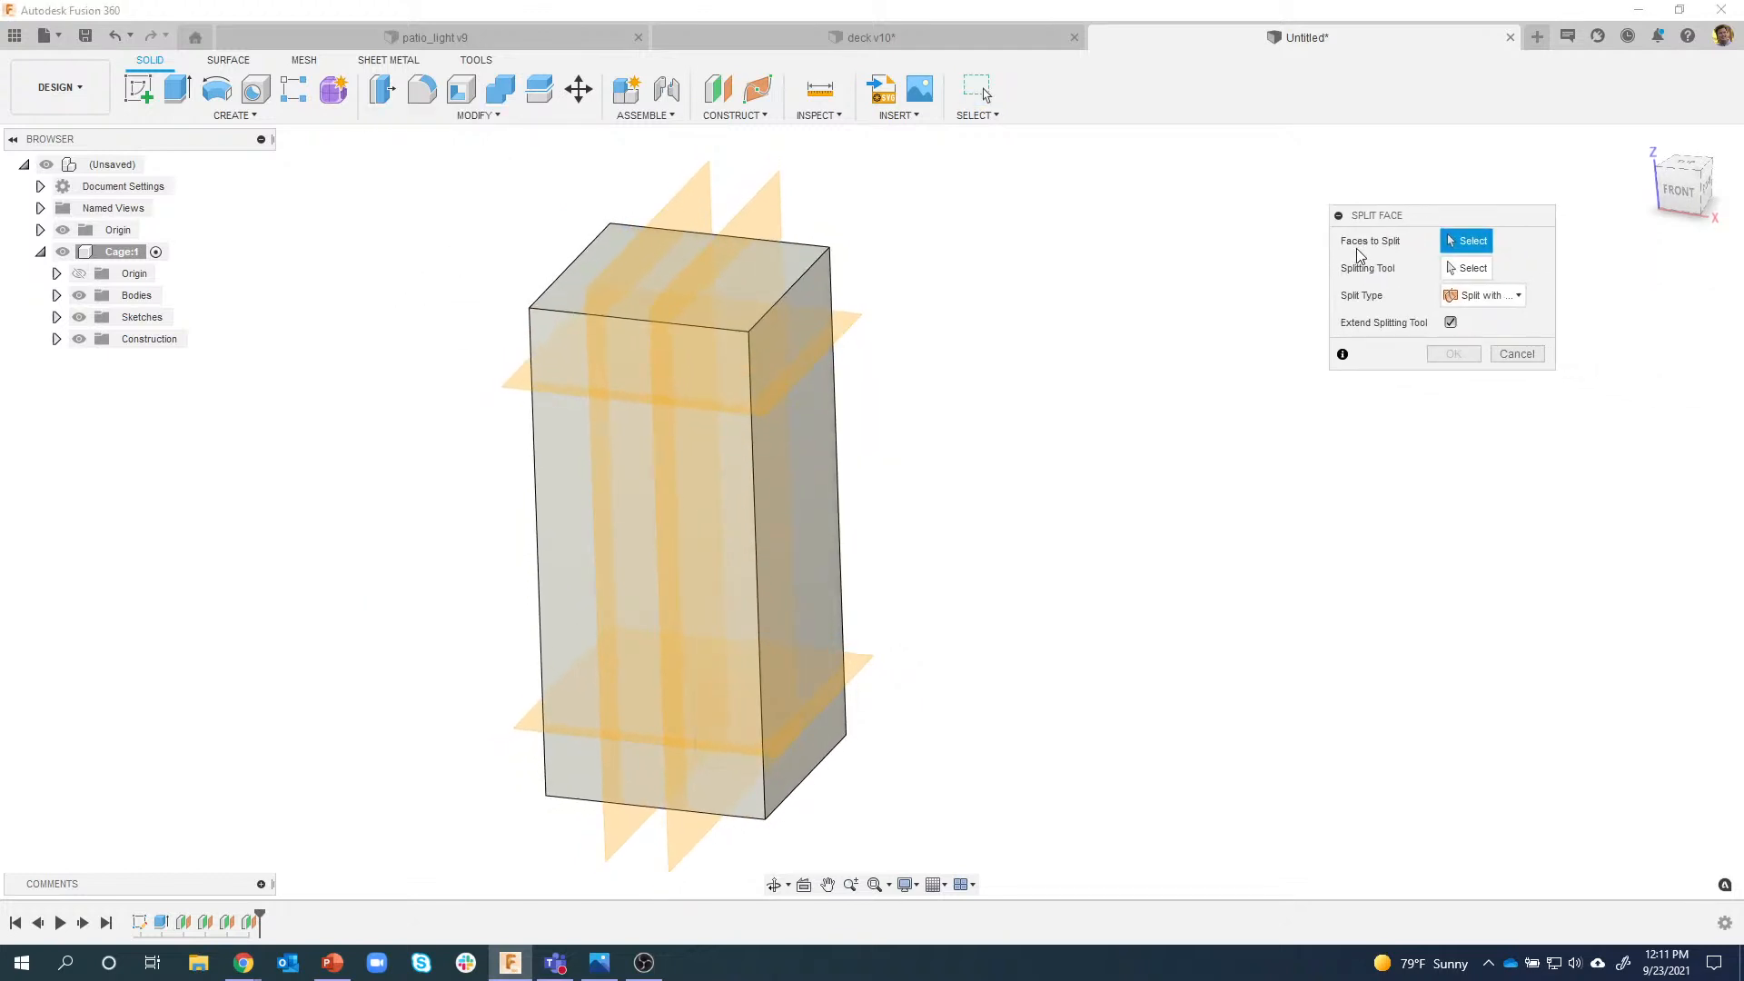
pyautogui.moveTo(412, 197); pyautogui.dragTo(1005, 861)
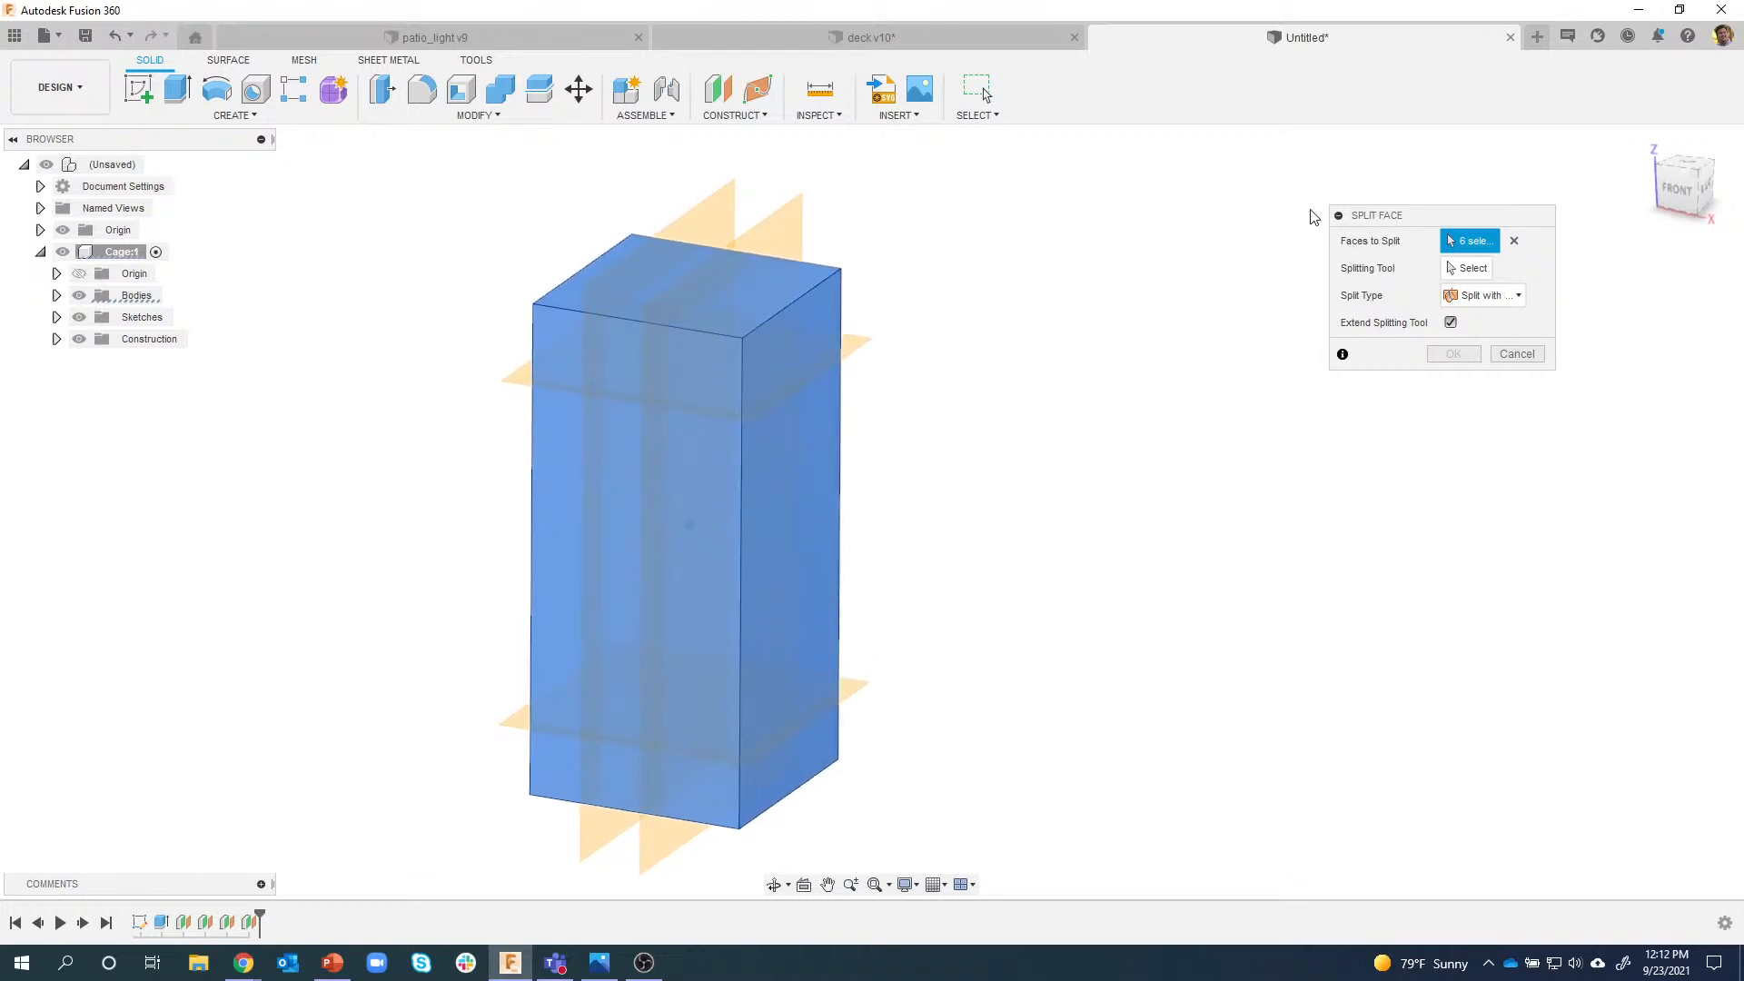
# Split the selected faces using the XZ origin plane, both vertical construction planes and both horizontal construction planes as splitting tools.
pyautogui.click(1472, 269)
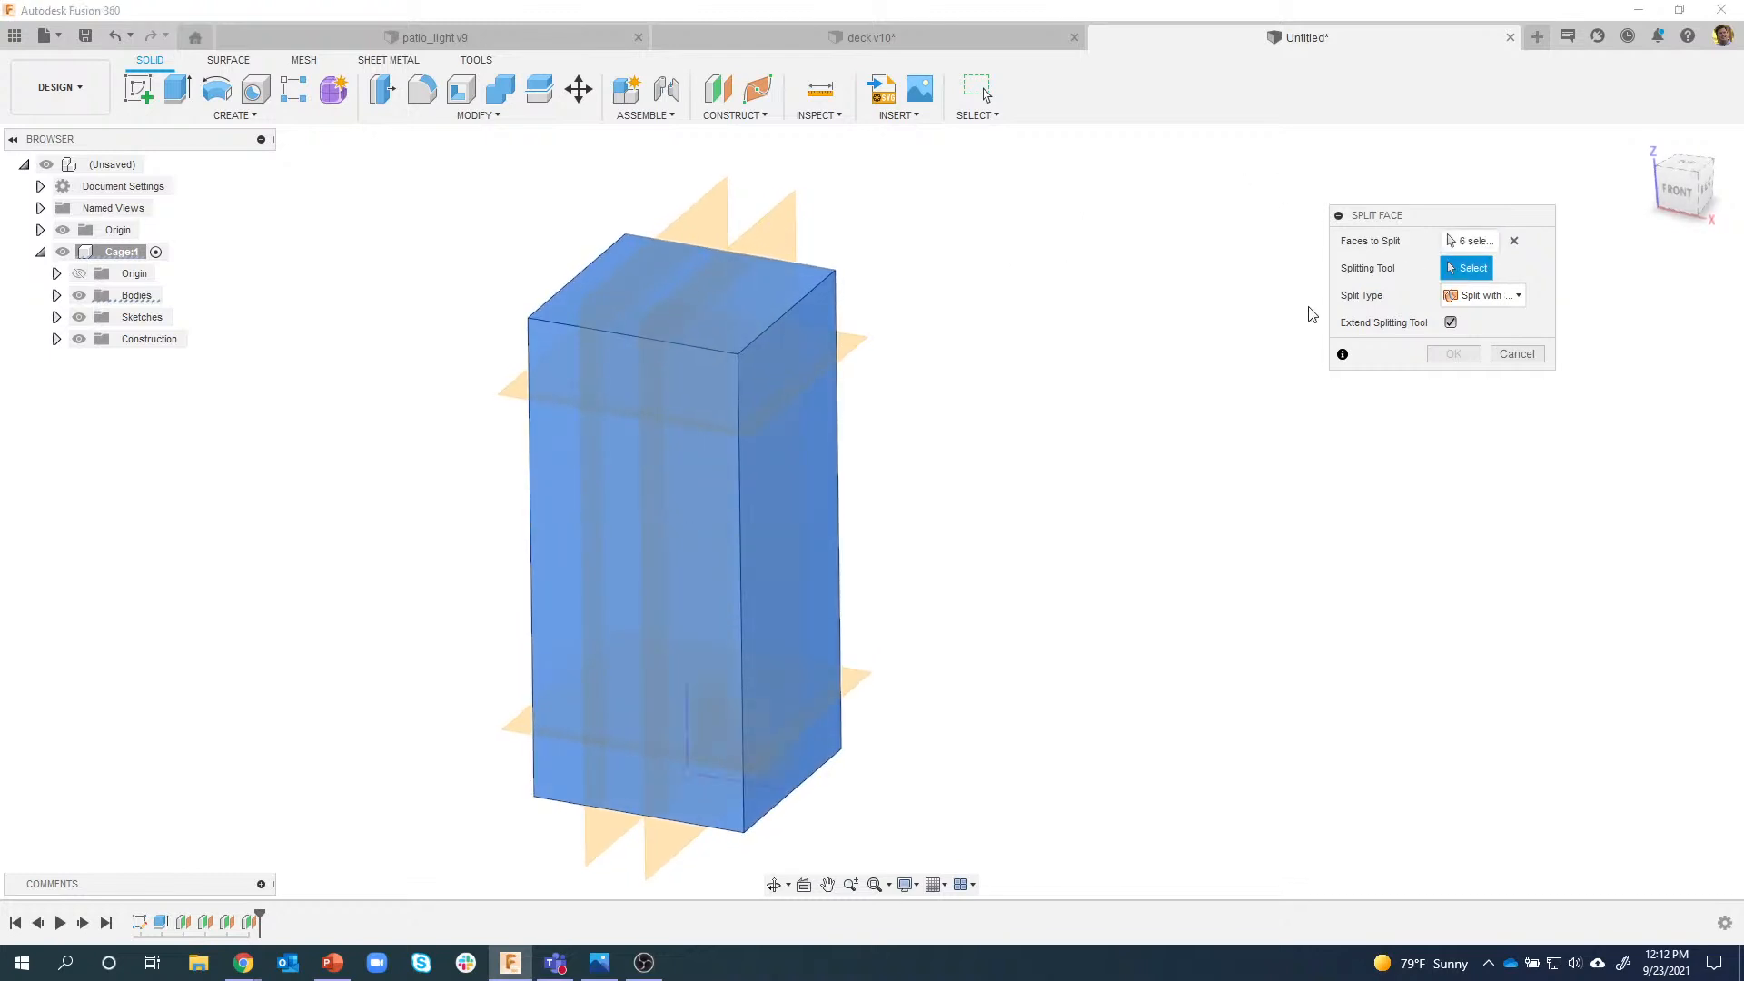
pyautogui.scroll(2, 1070, 491)
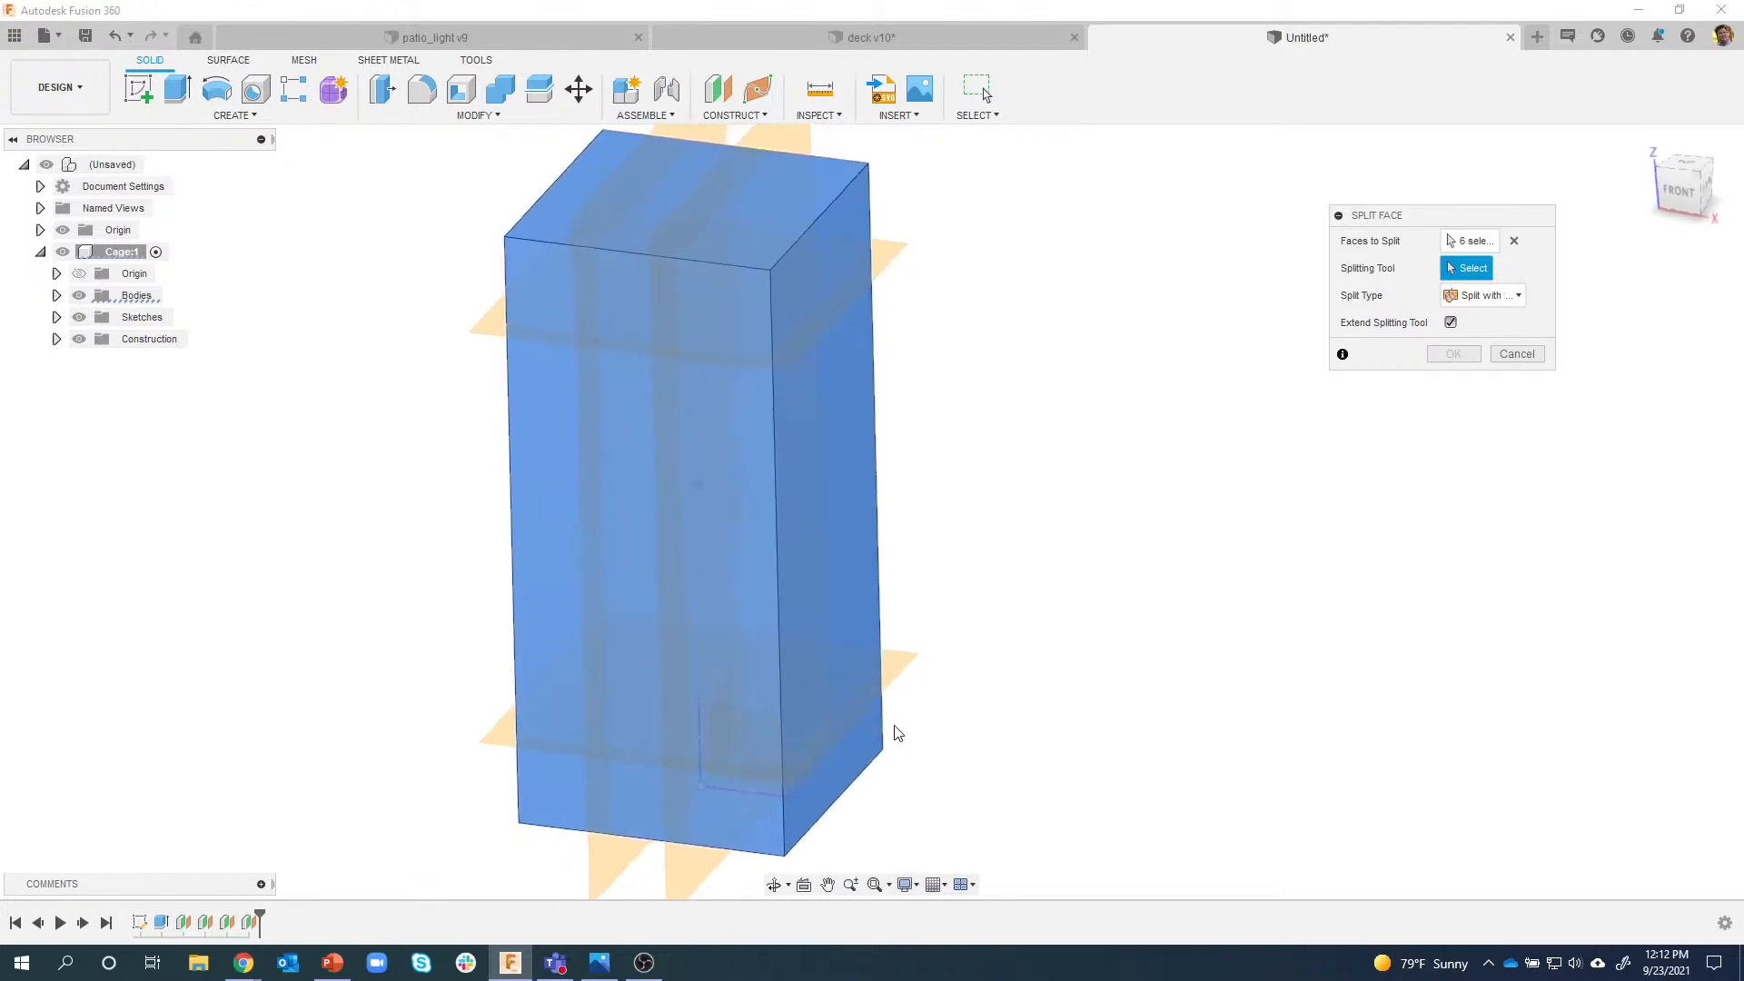
pyautogui.click(752, 724)
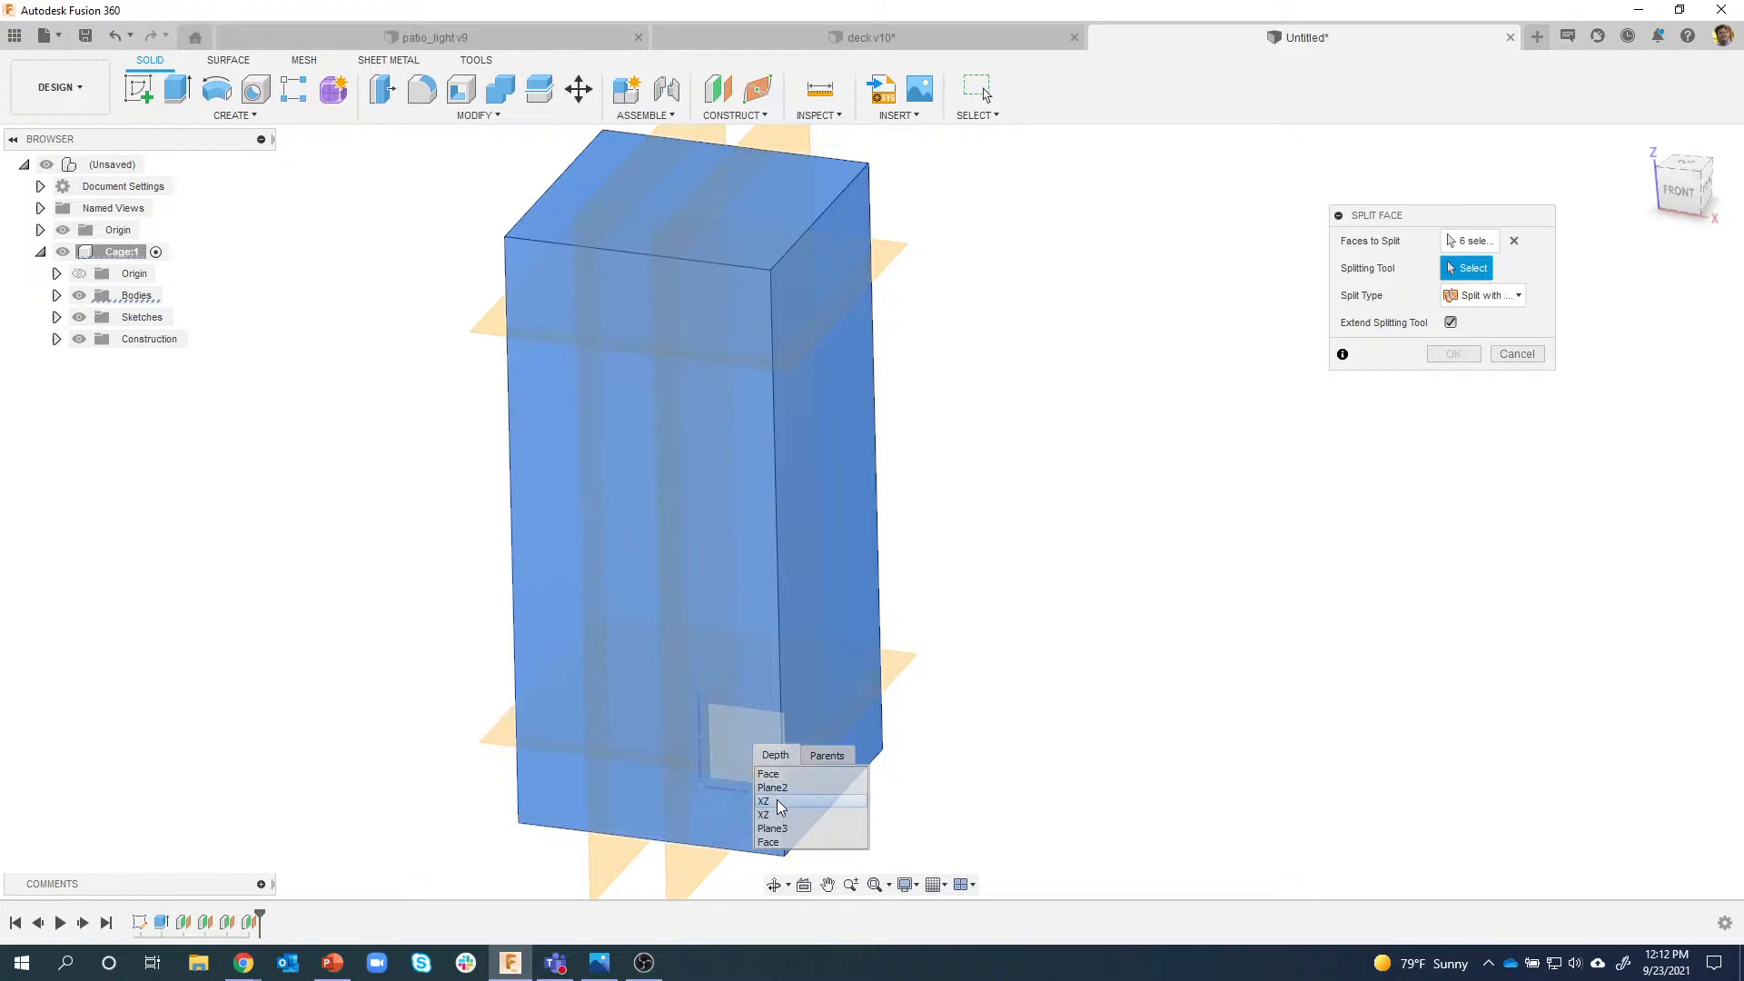
pyautogui.click(776, 801)
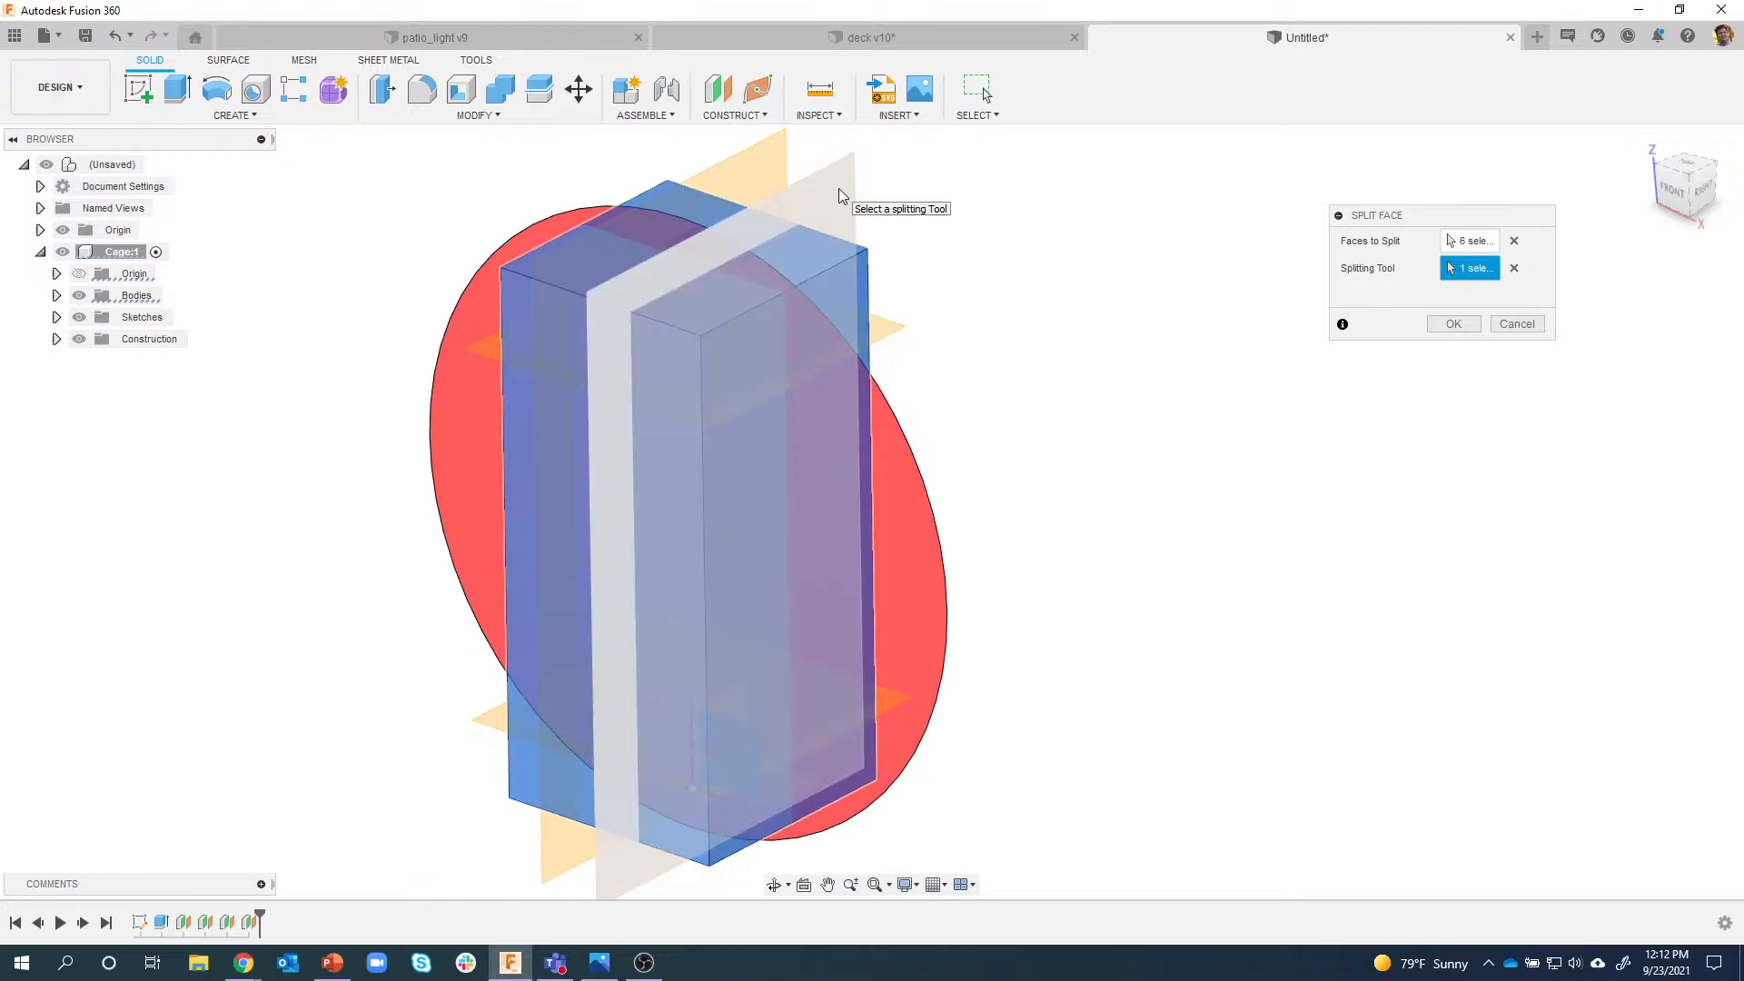
pyautogui.click(837, 188)
pyautogui.click(760, 171)
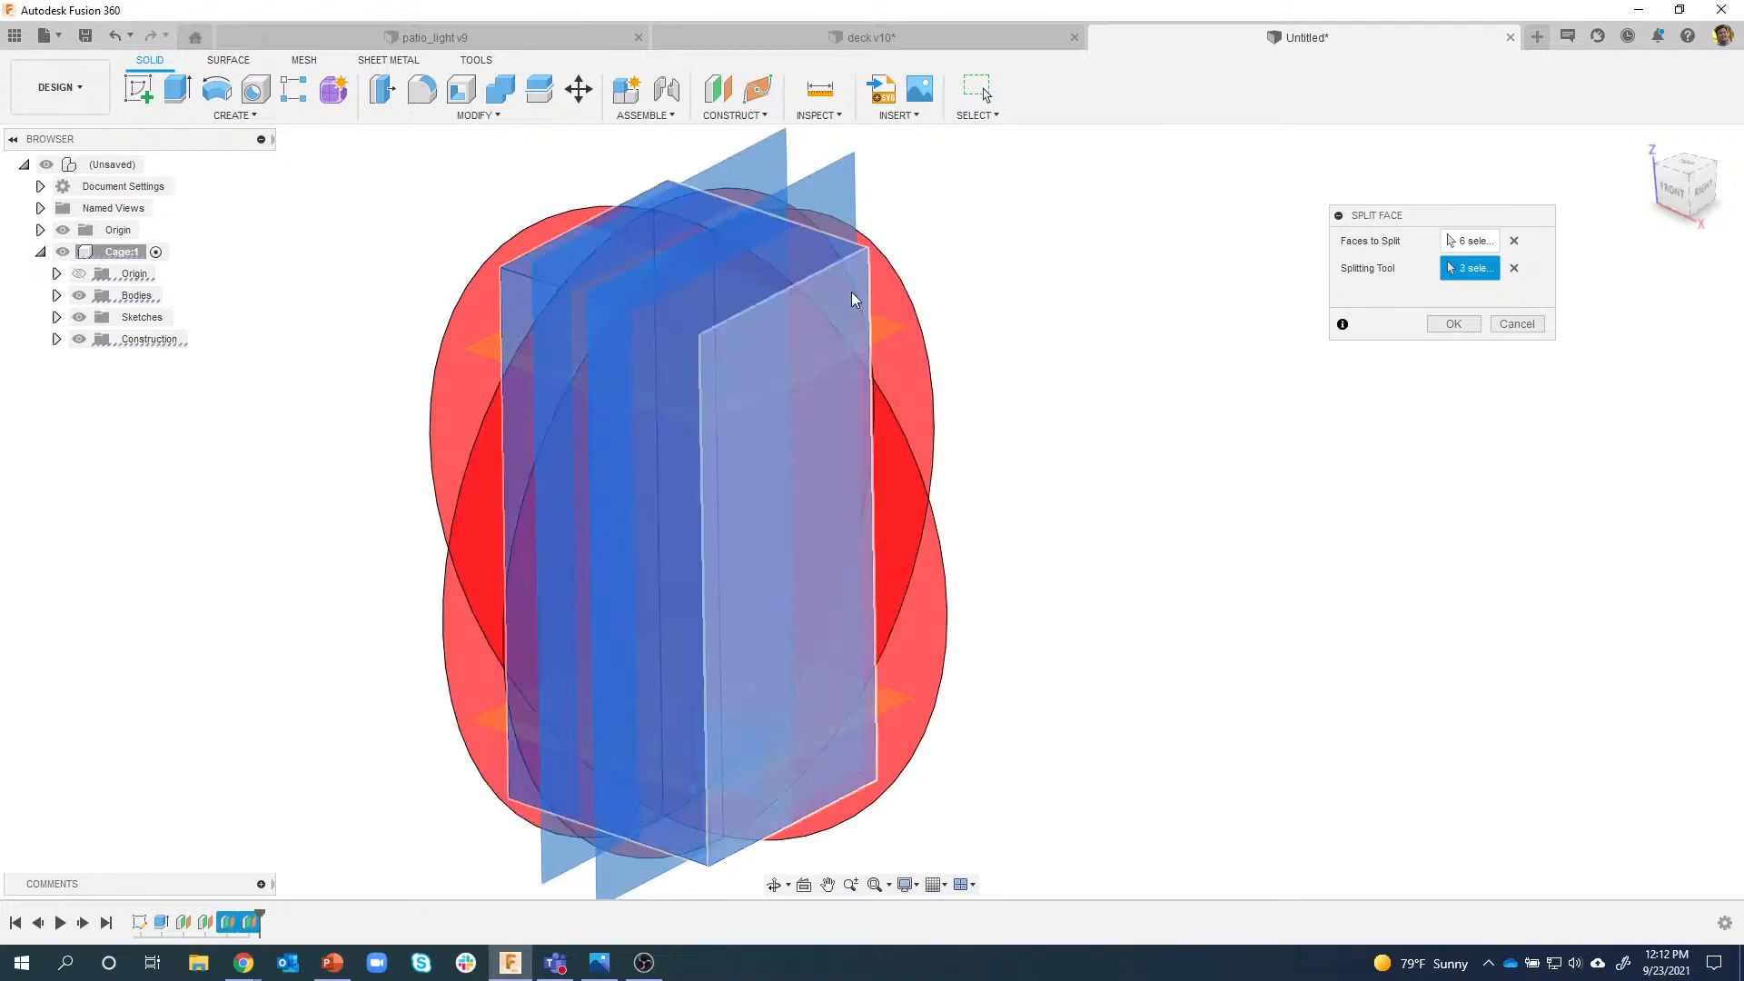
pyautogui.click(891, 324)
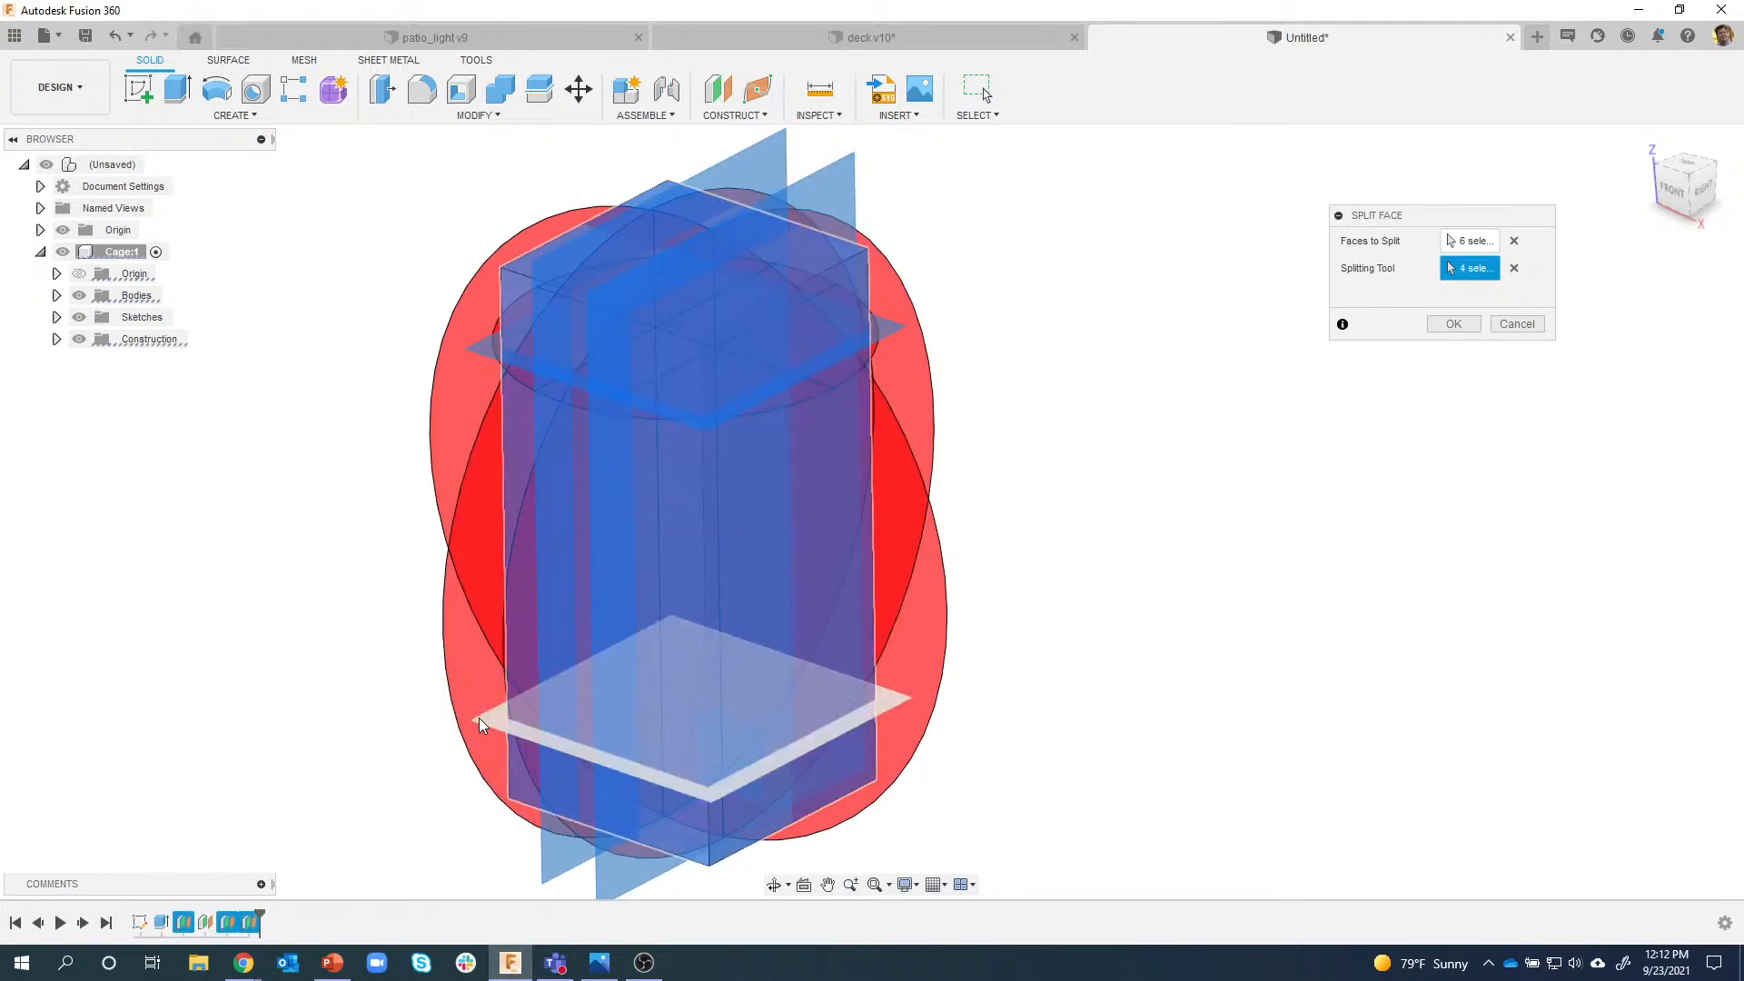
pyautogui.click(479, 717)
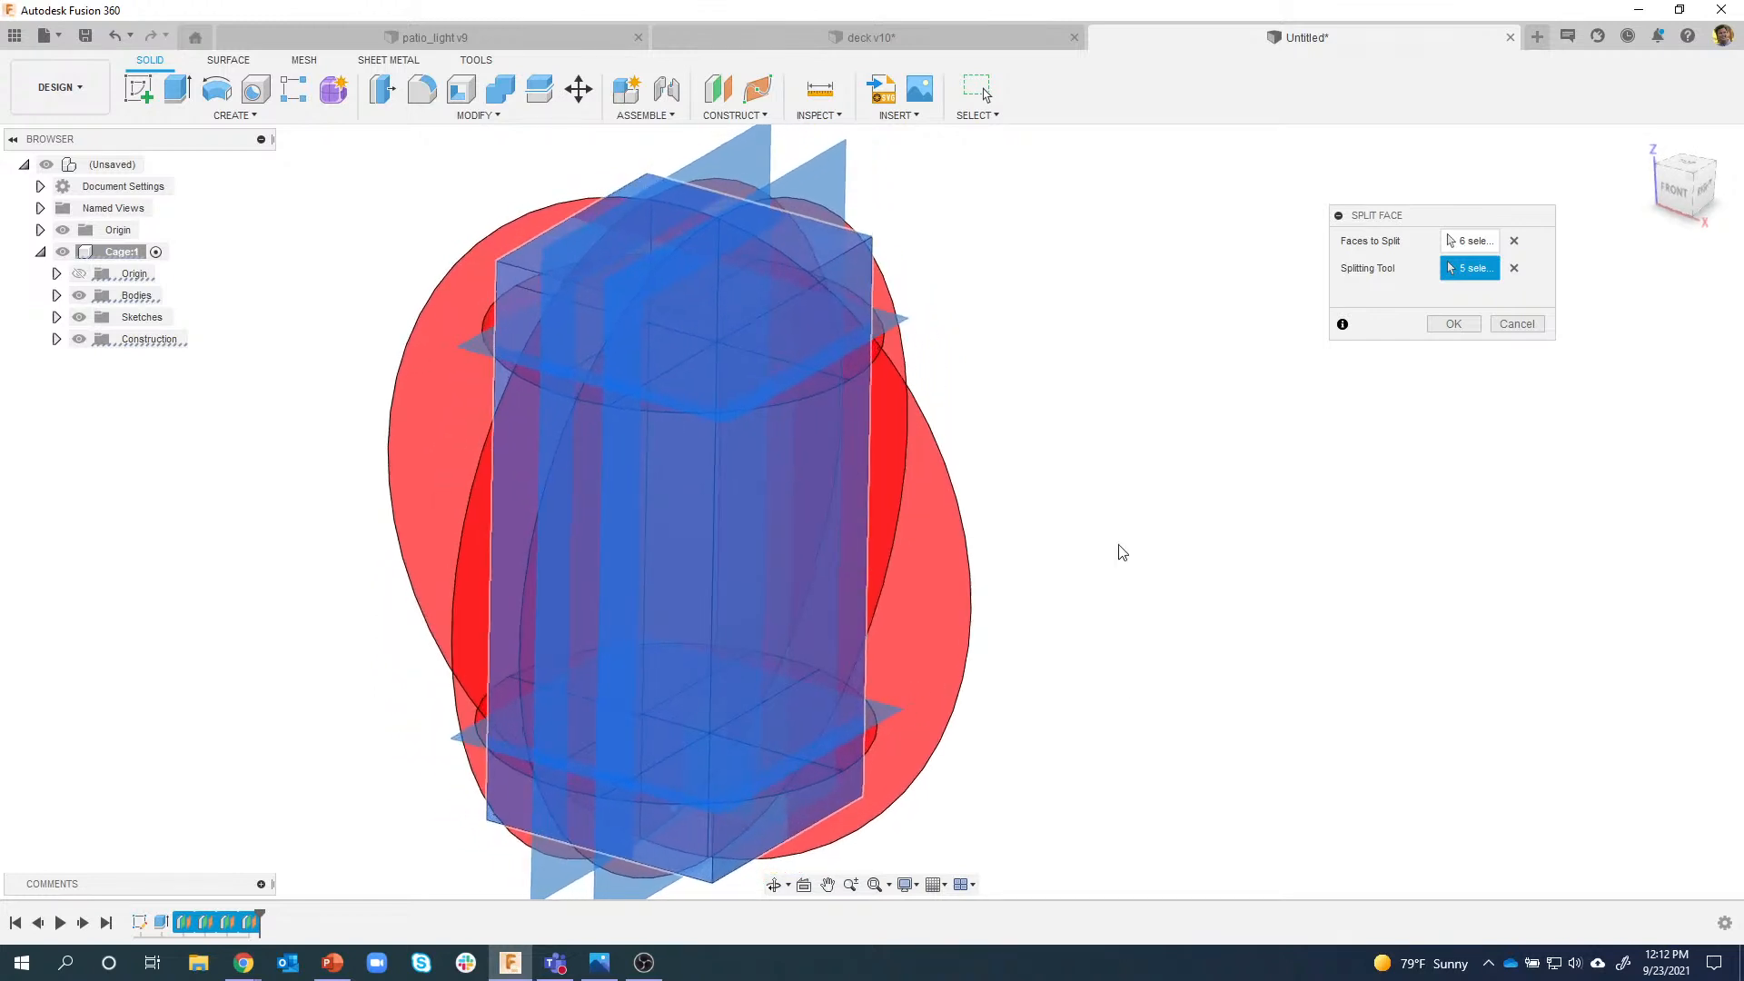
pyautogui.click(1440, 326)
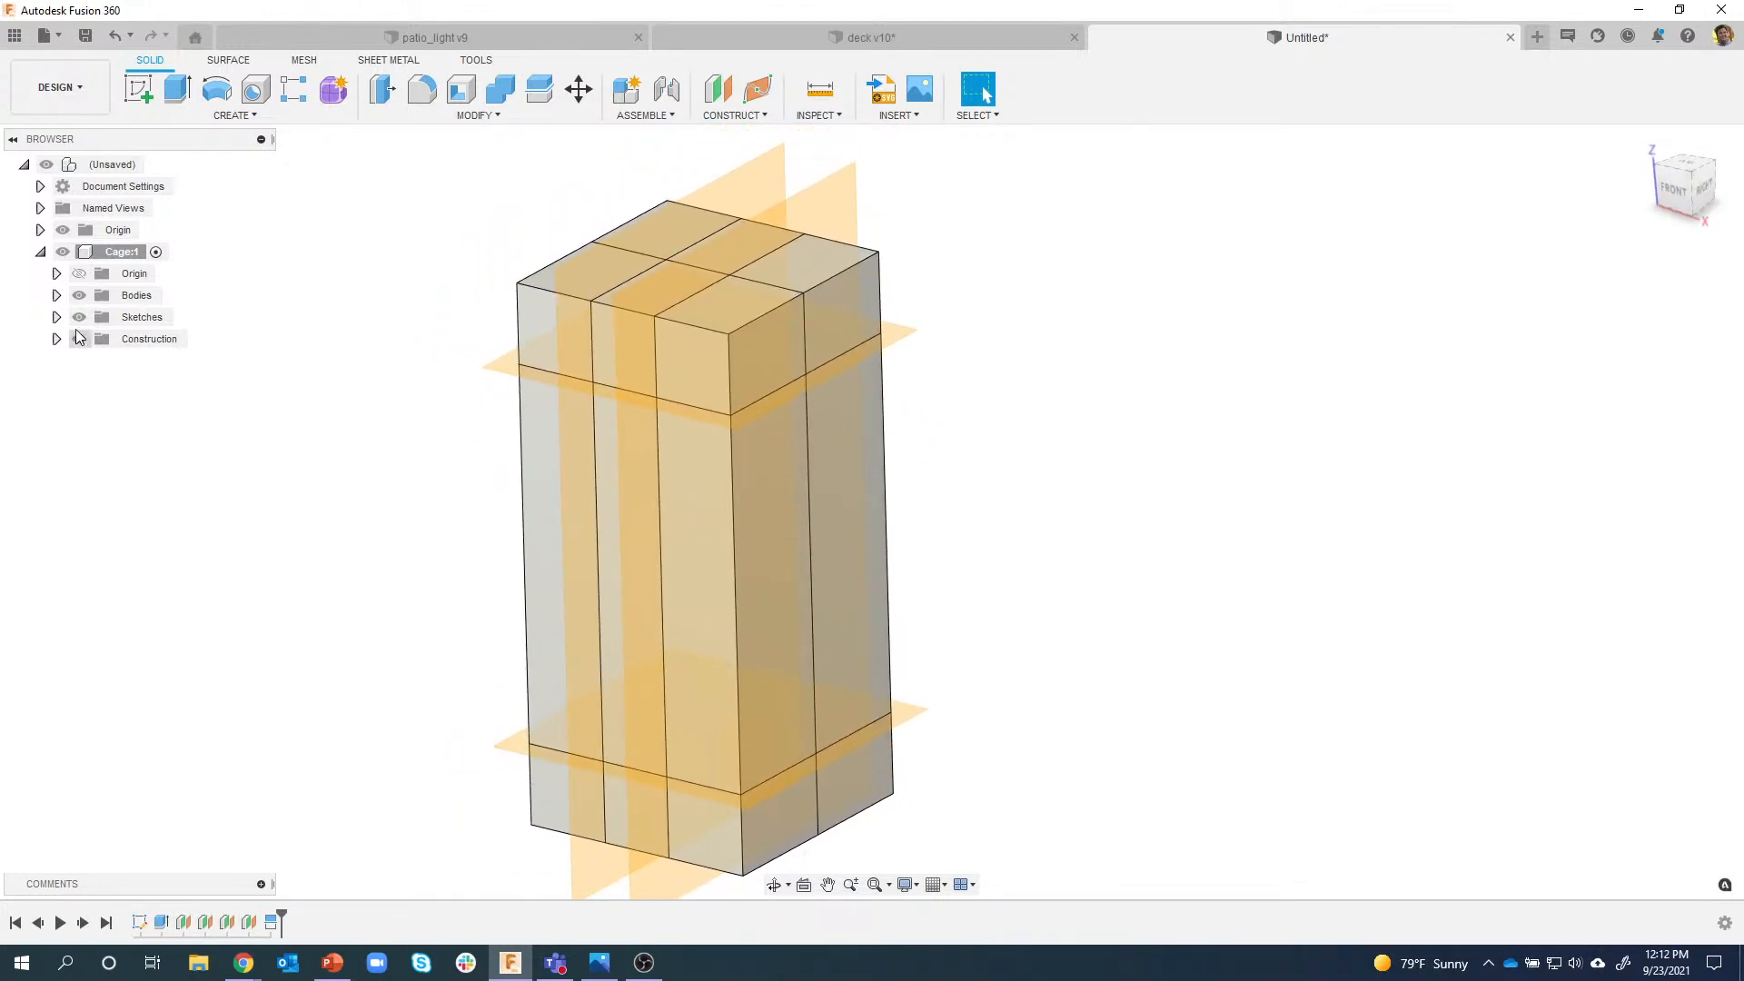
# Expand the Cage component's bodies to check the split result, and hide its construction planes.
pyautogui.click(56, 295)
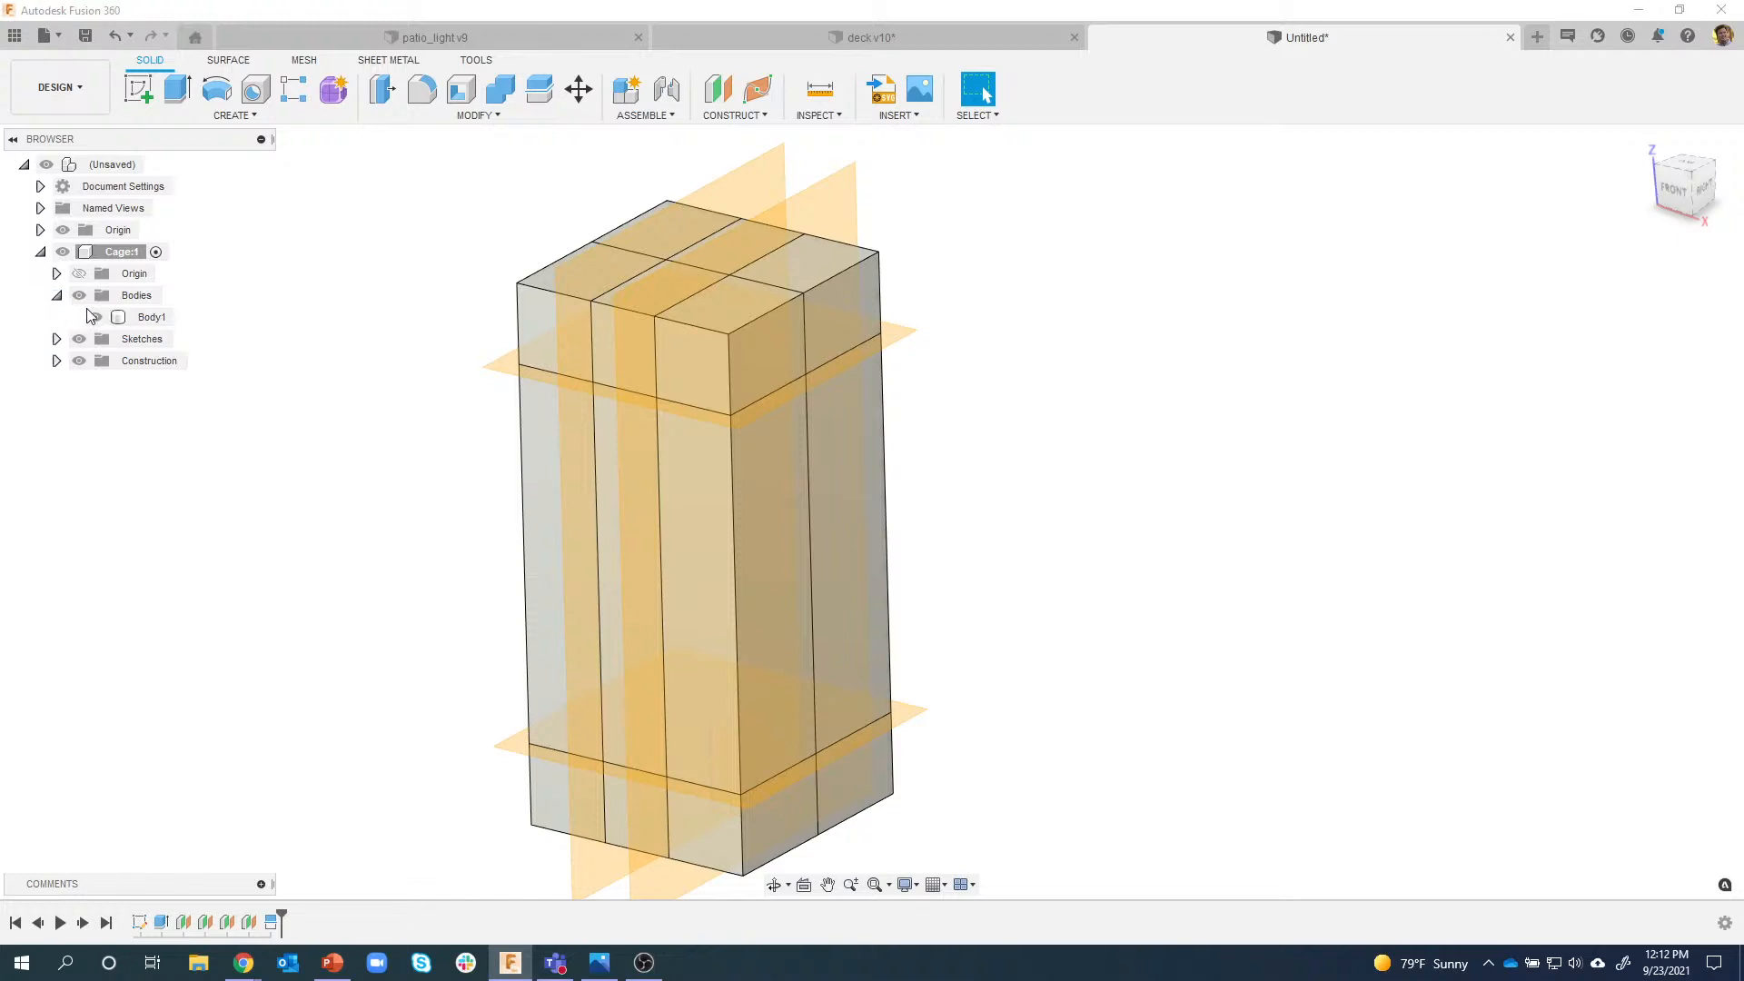
pyautogui.click(152, 323)
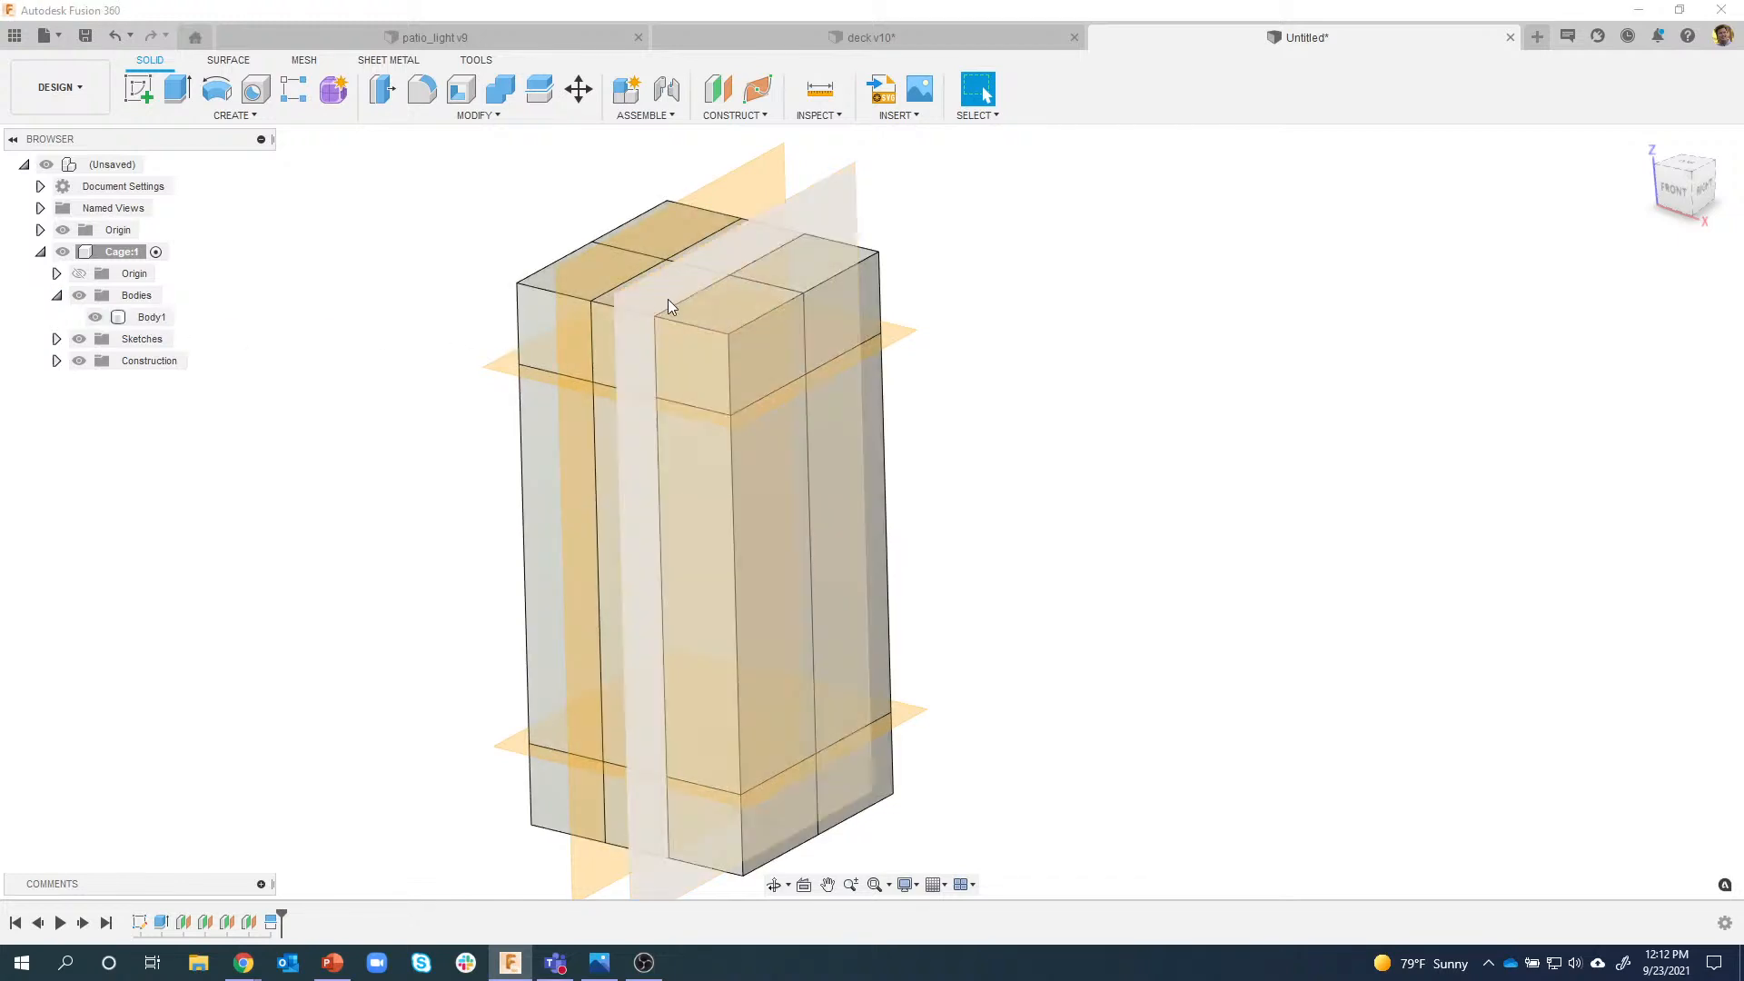
pyautogui.click(491, 476)
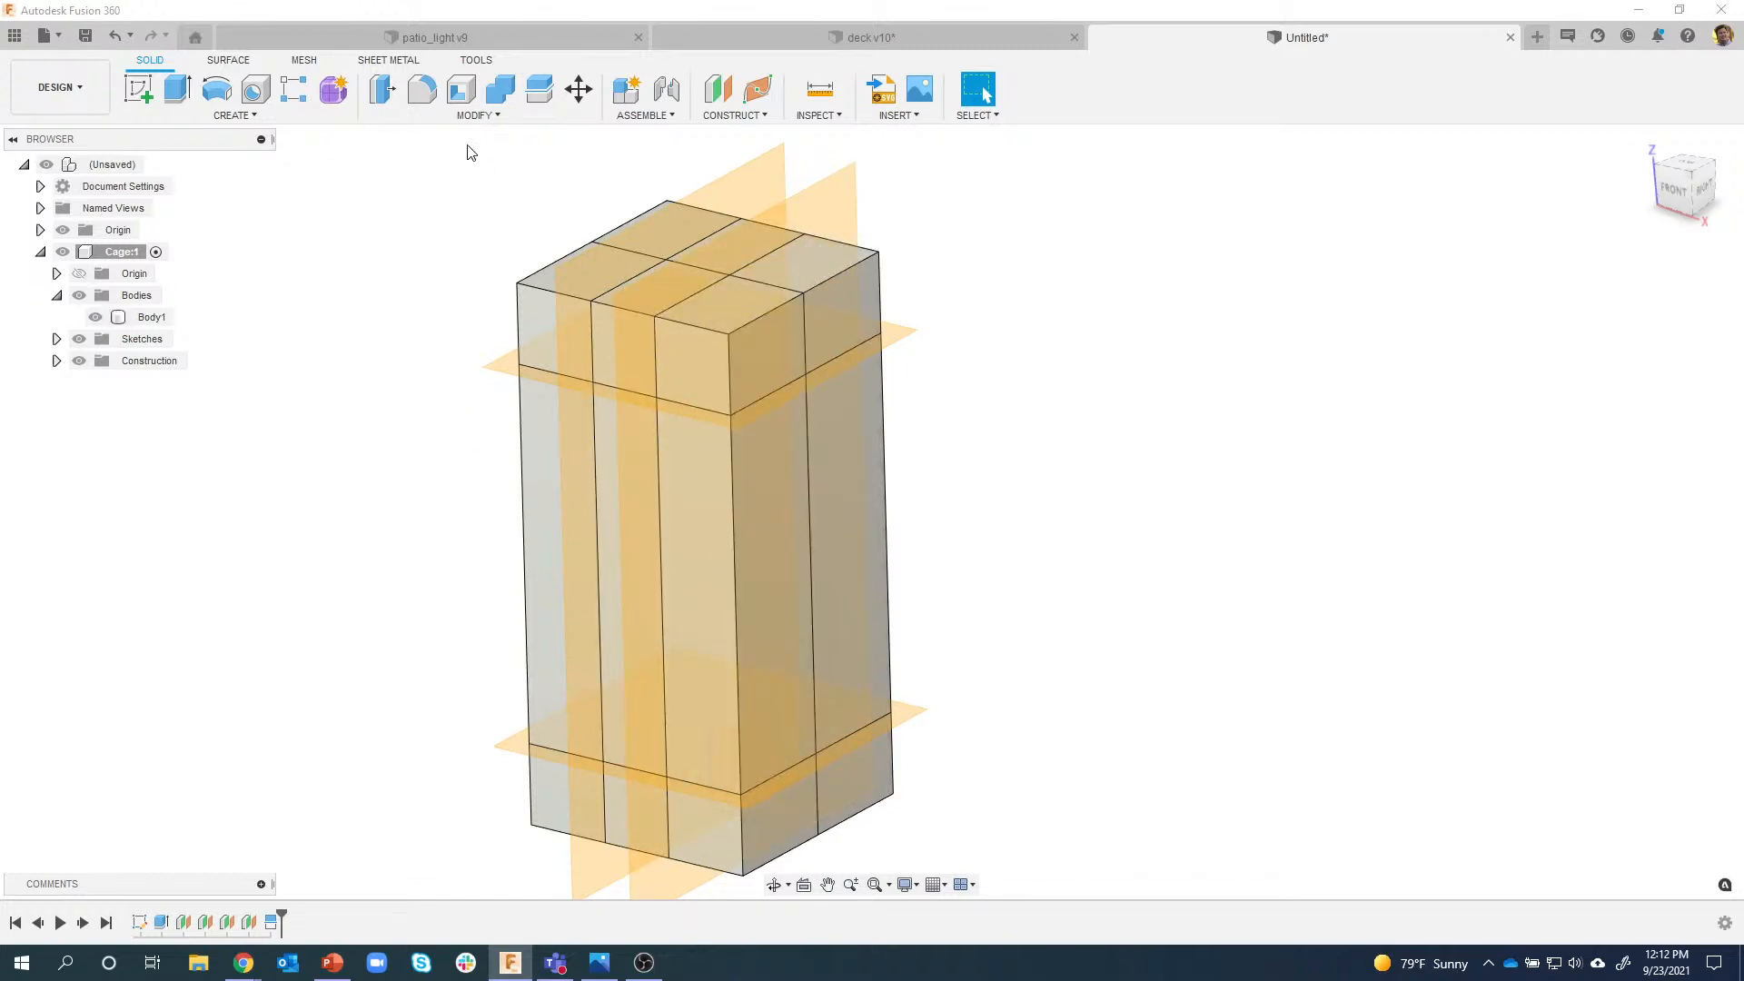
pyautogui.click(479, 116)
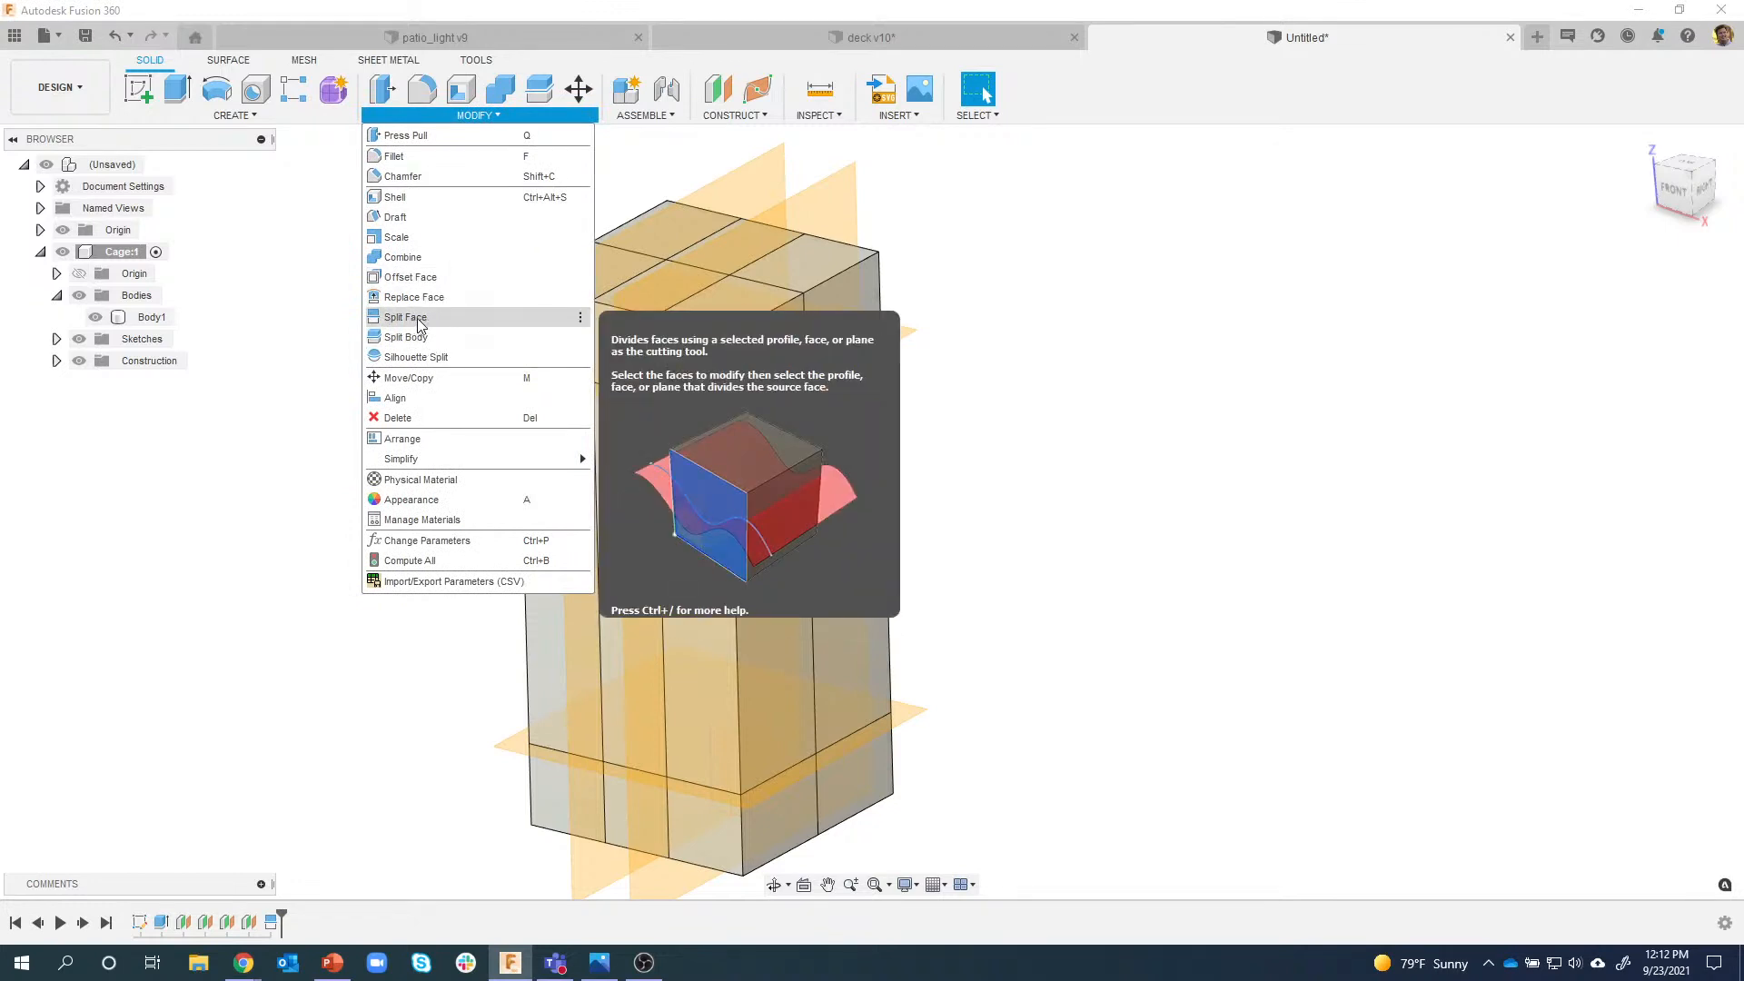
pyautogui.click(303, 328)
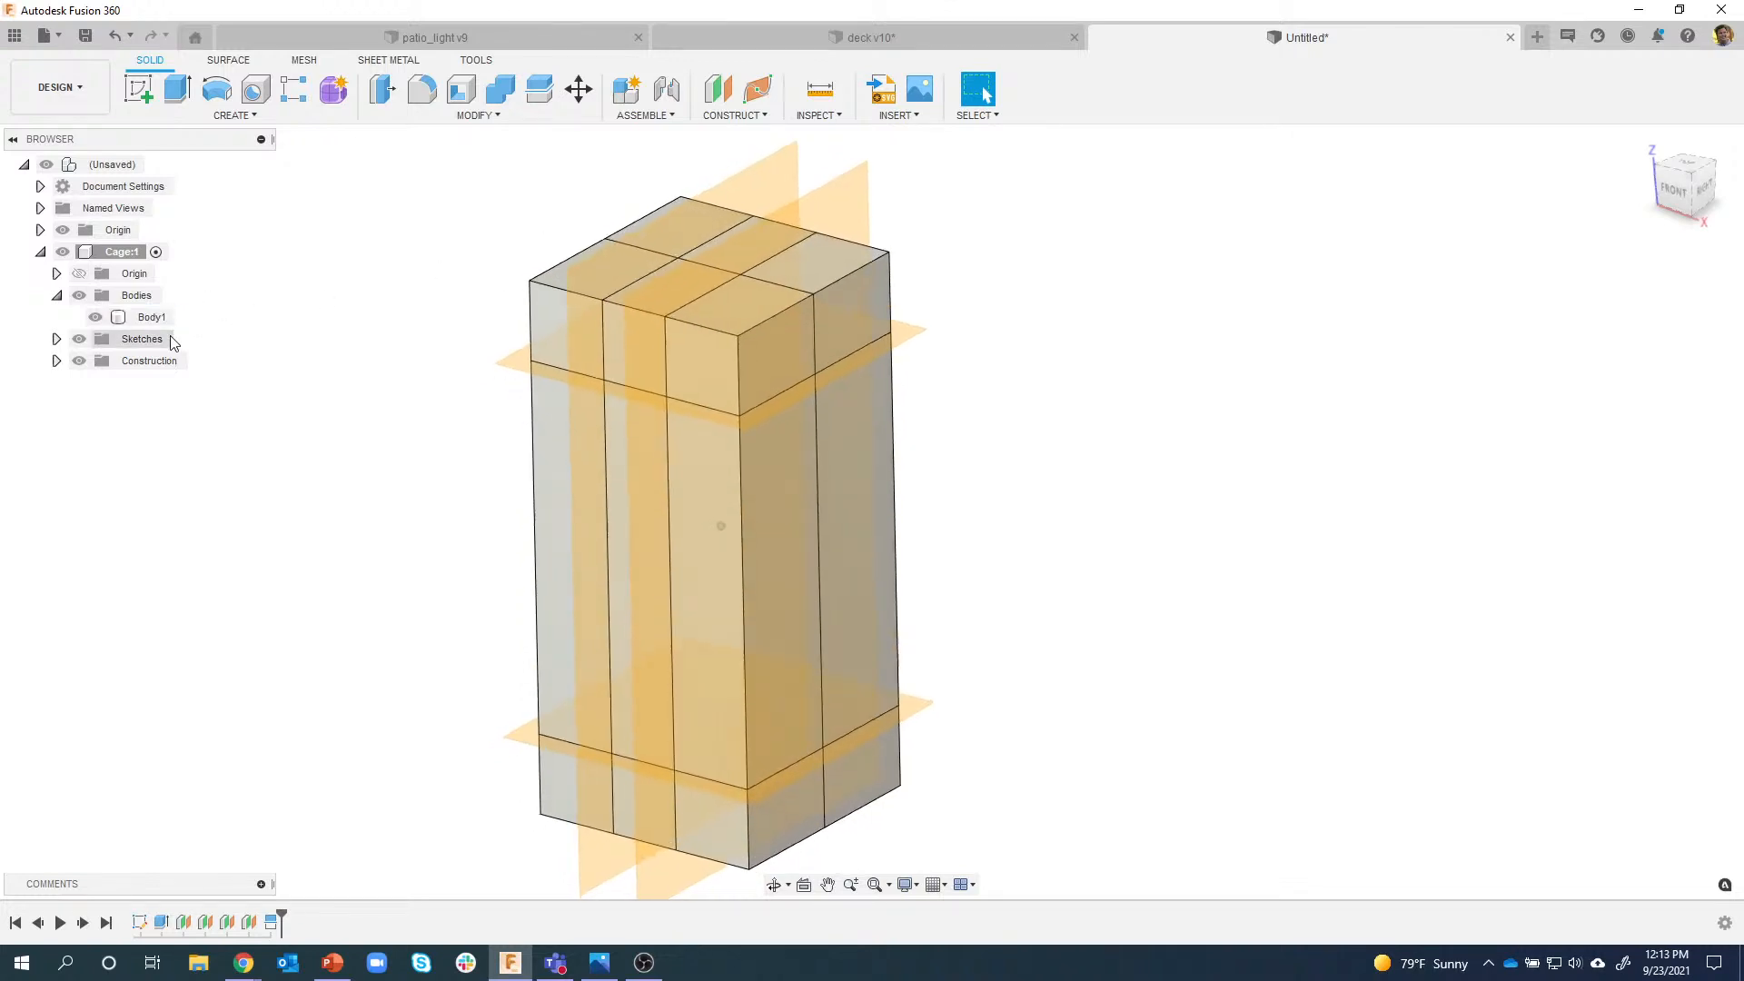
pyautogui.click(79, 362)
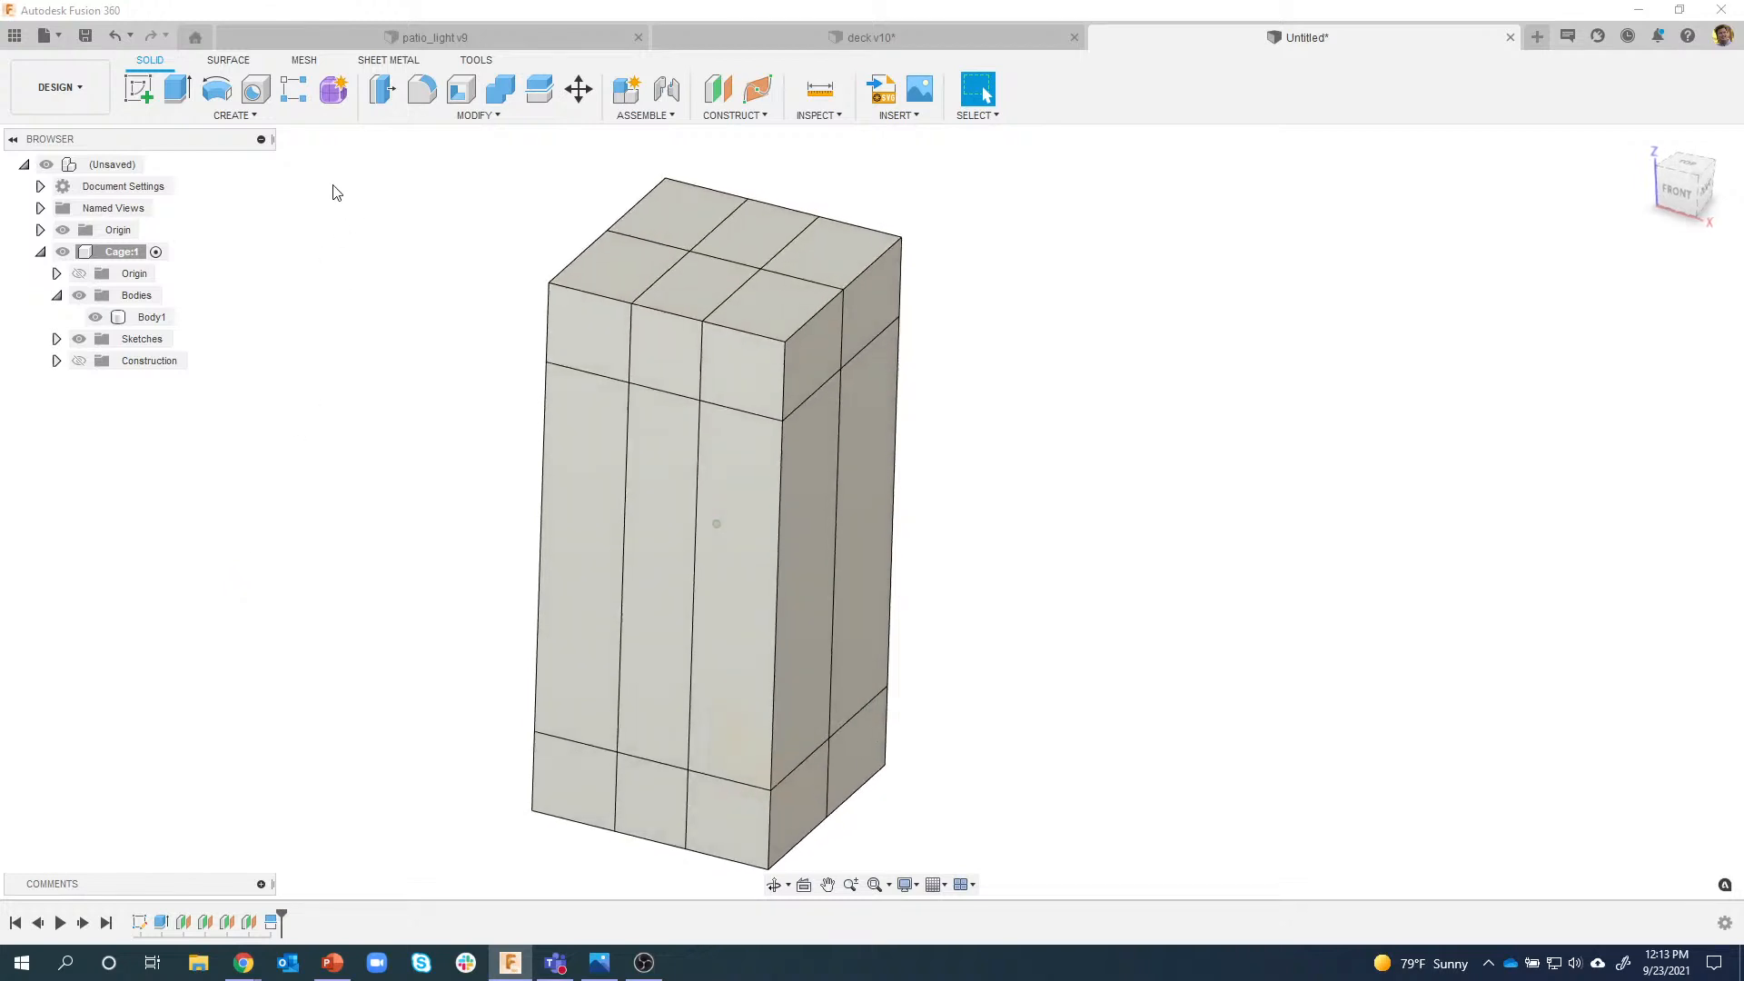
# Start a Pipe with the left full-height split line on the block's front face as its path.
pyautogui.click(258, 117)
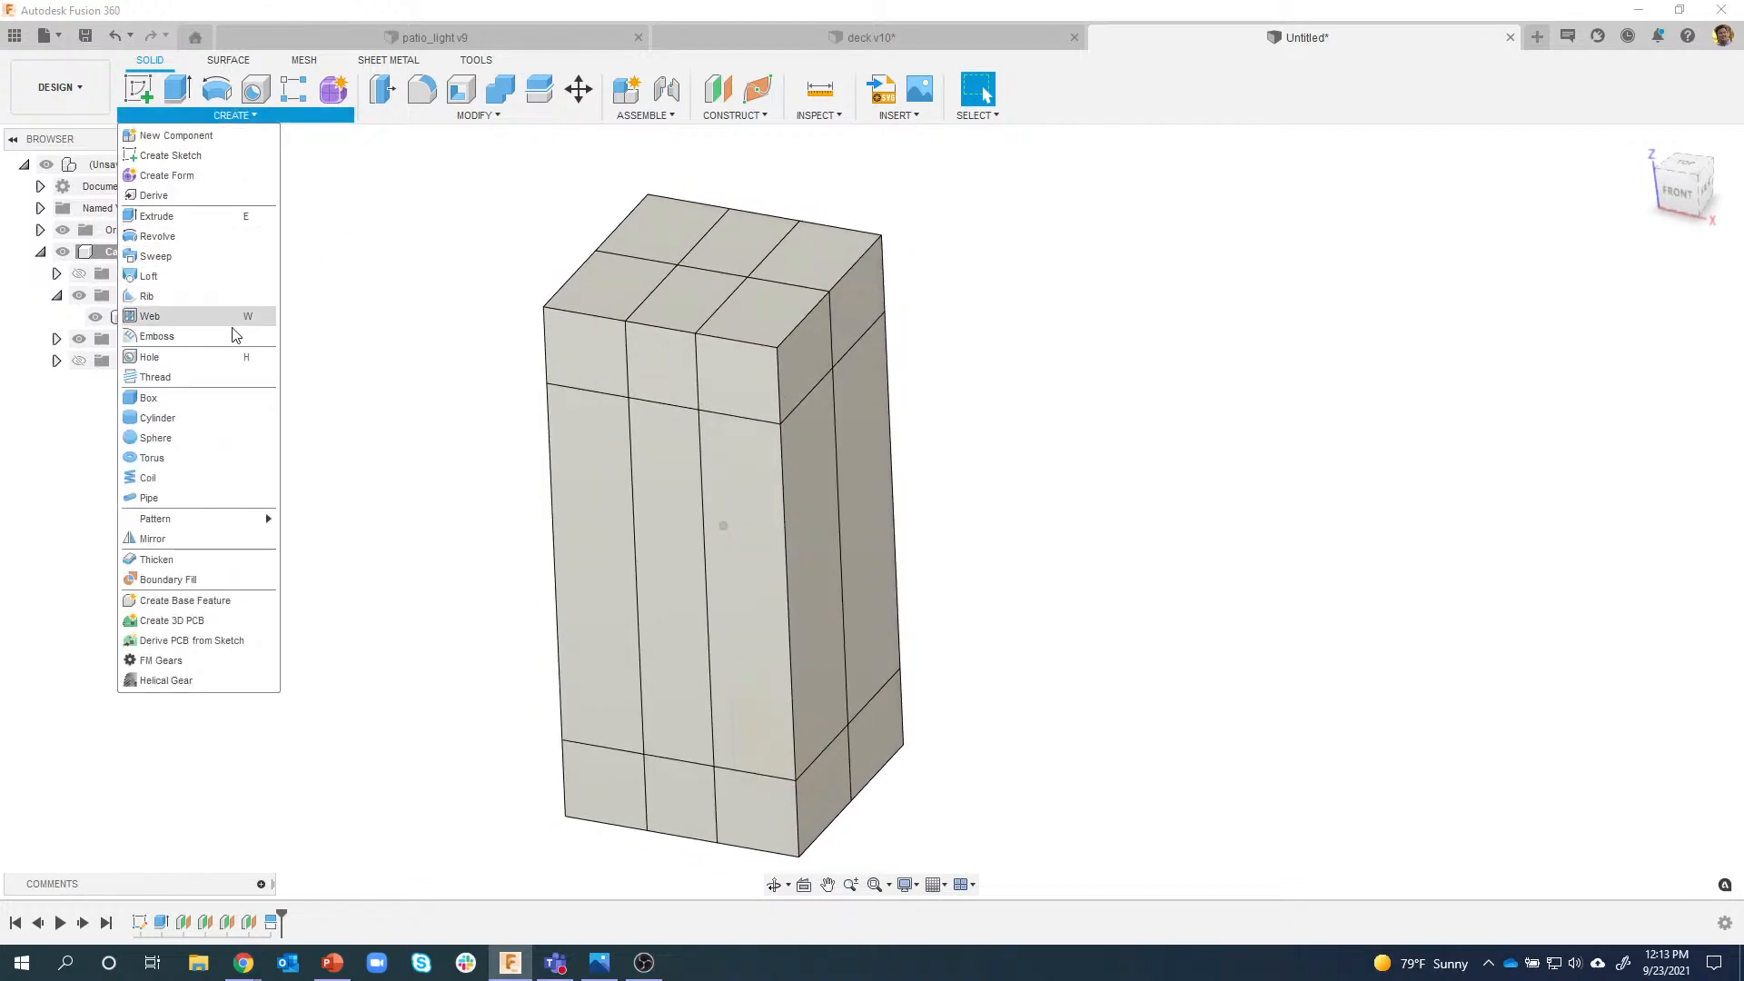
pyautogui.click(187, 498)
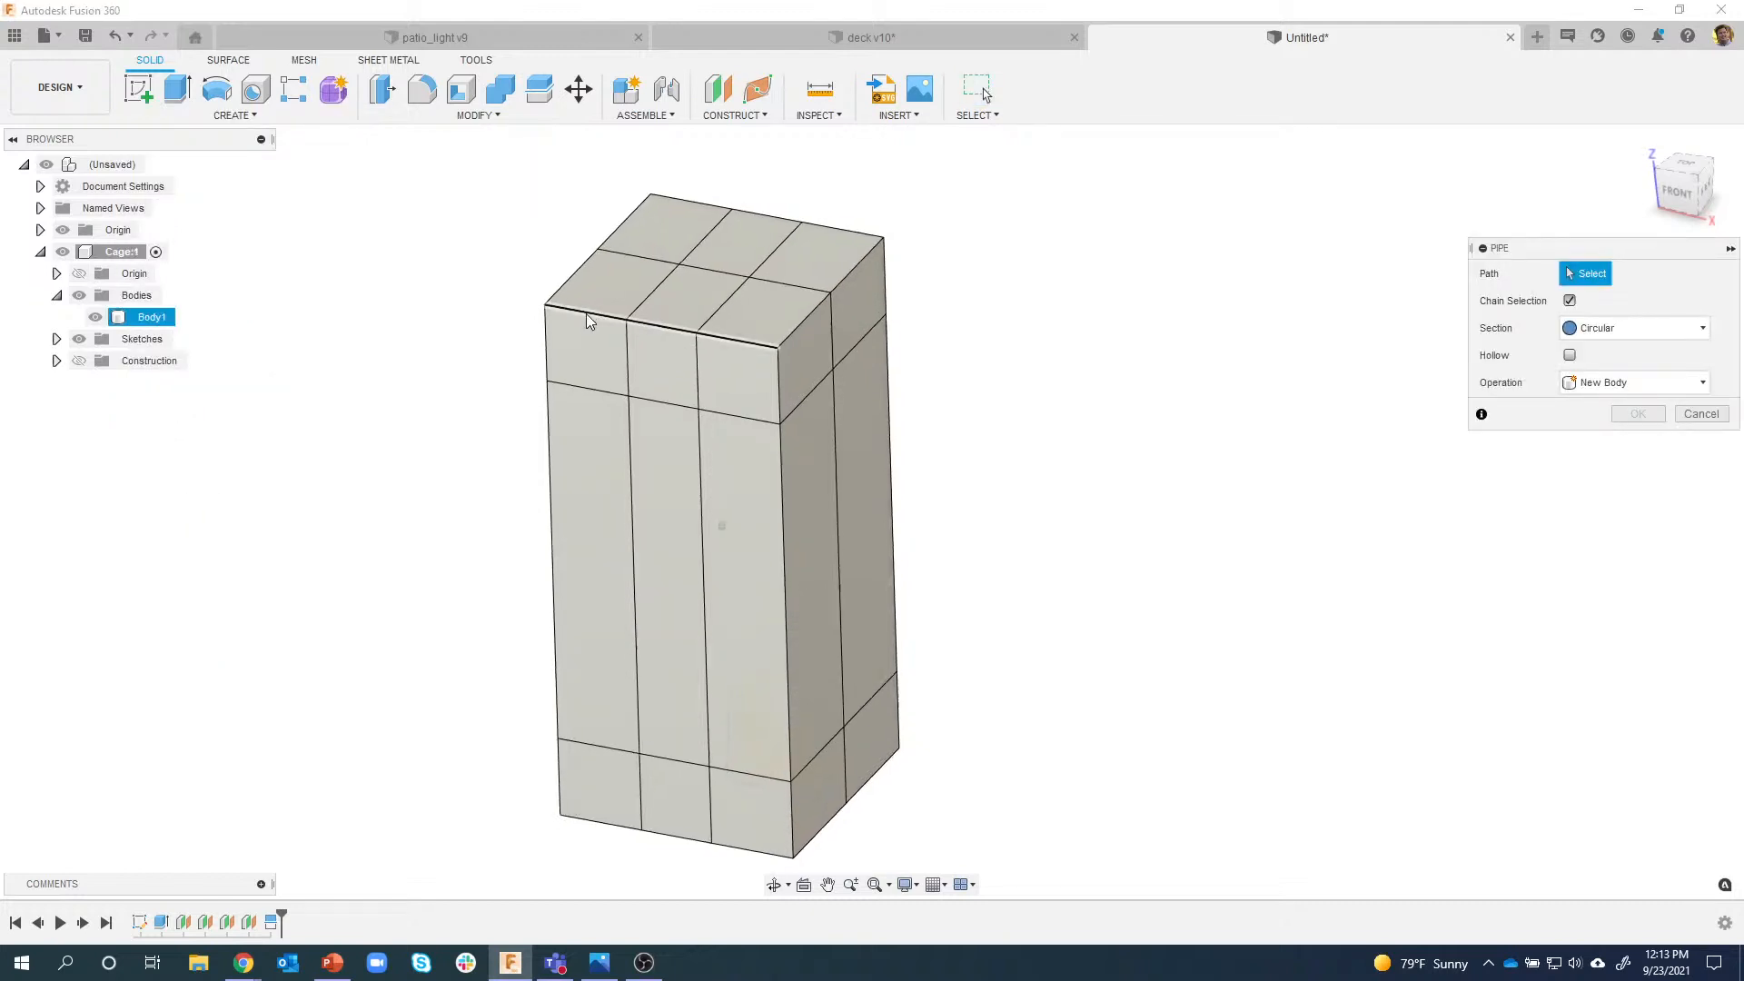
pyautogui.moveTo(1580, 250); pyautogui.dragTo(1281, 225)
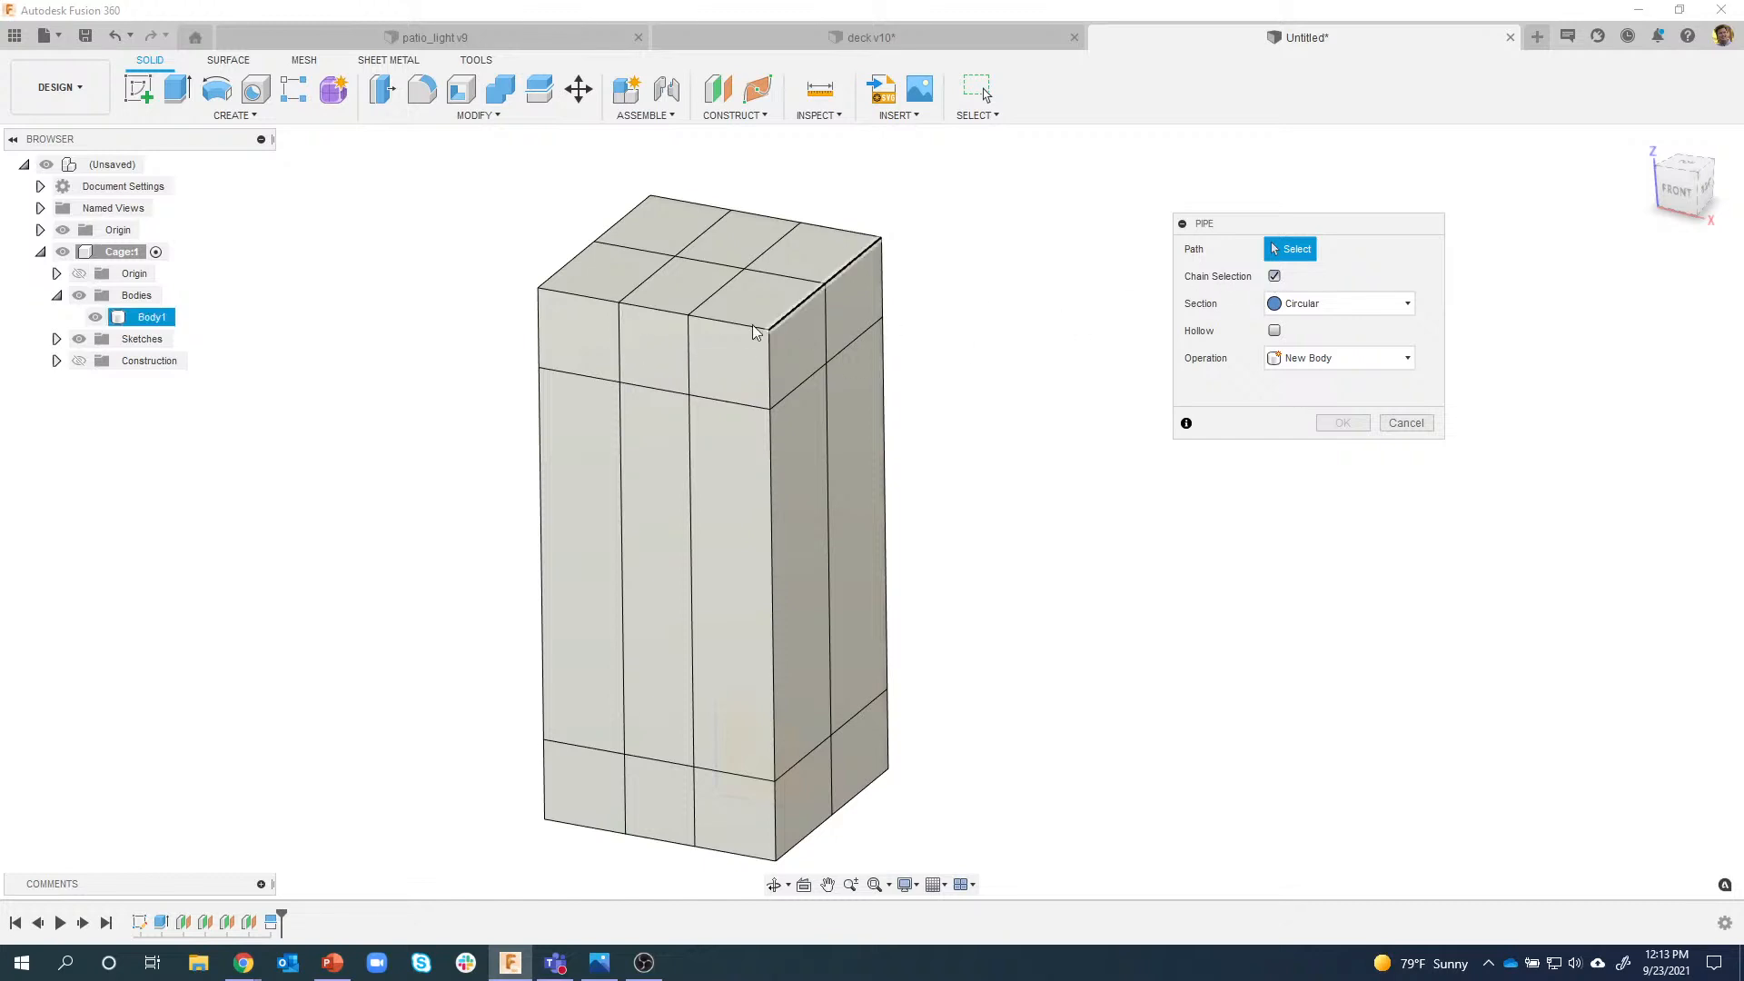
pyautogui.click(620, 359)
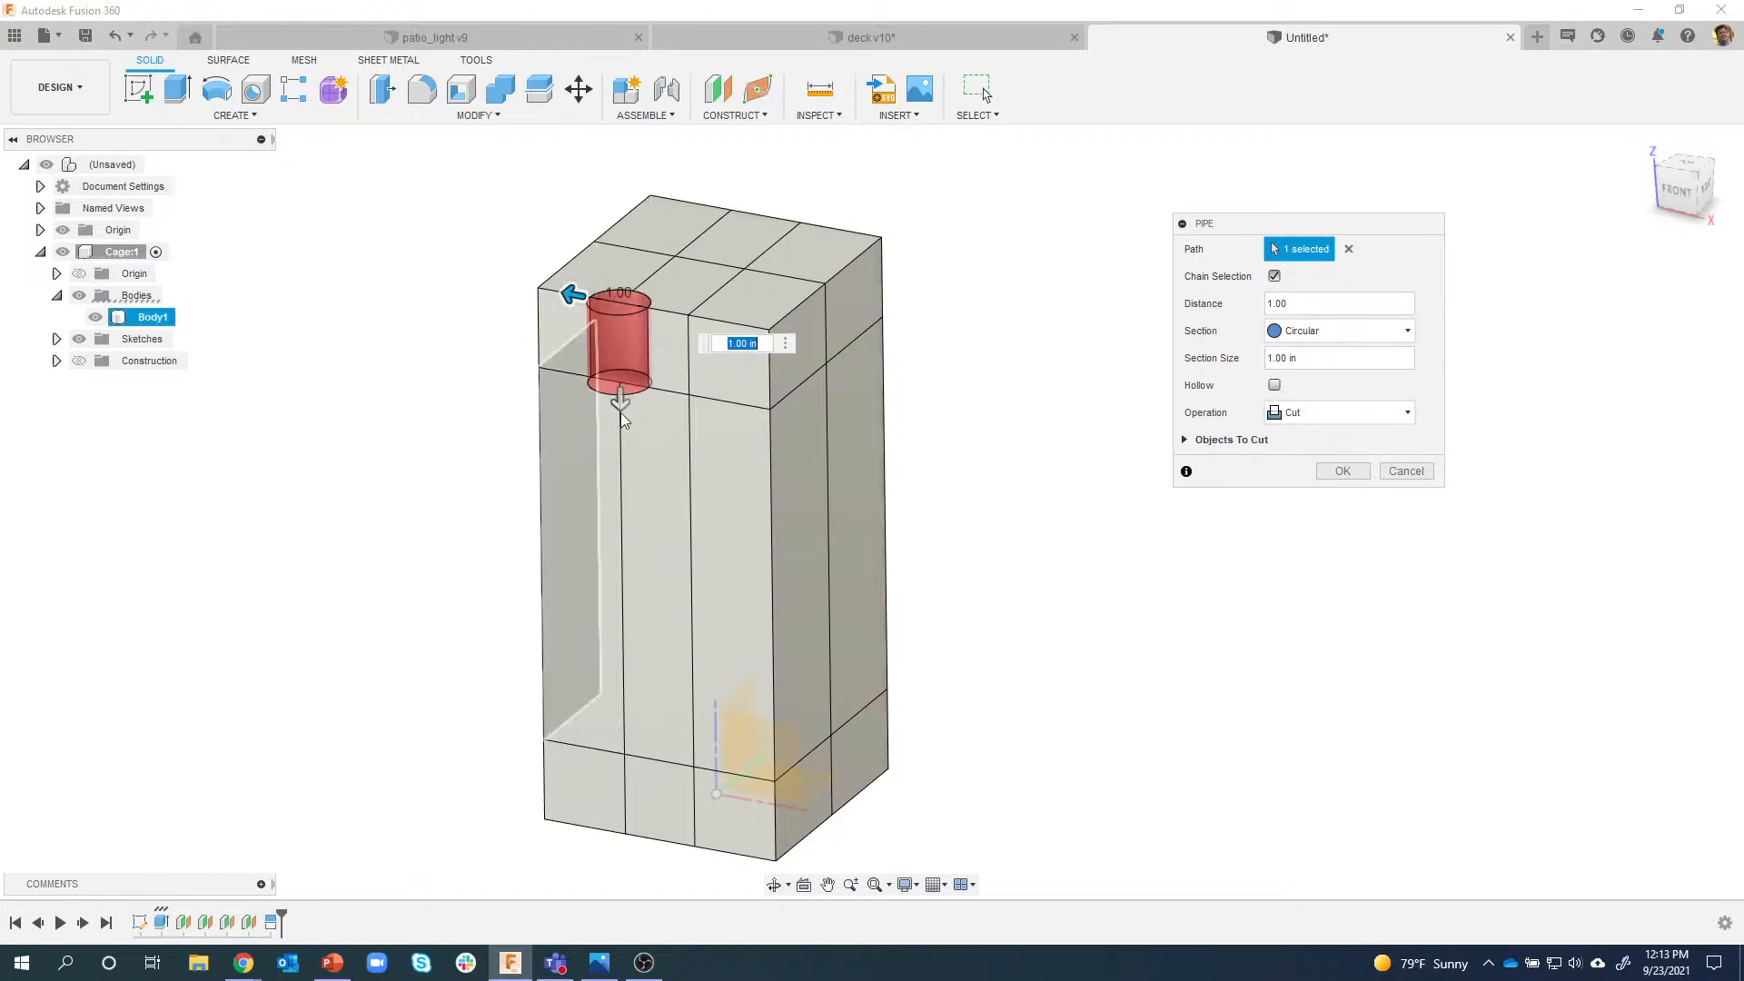
pyautogui.click(634, 502)
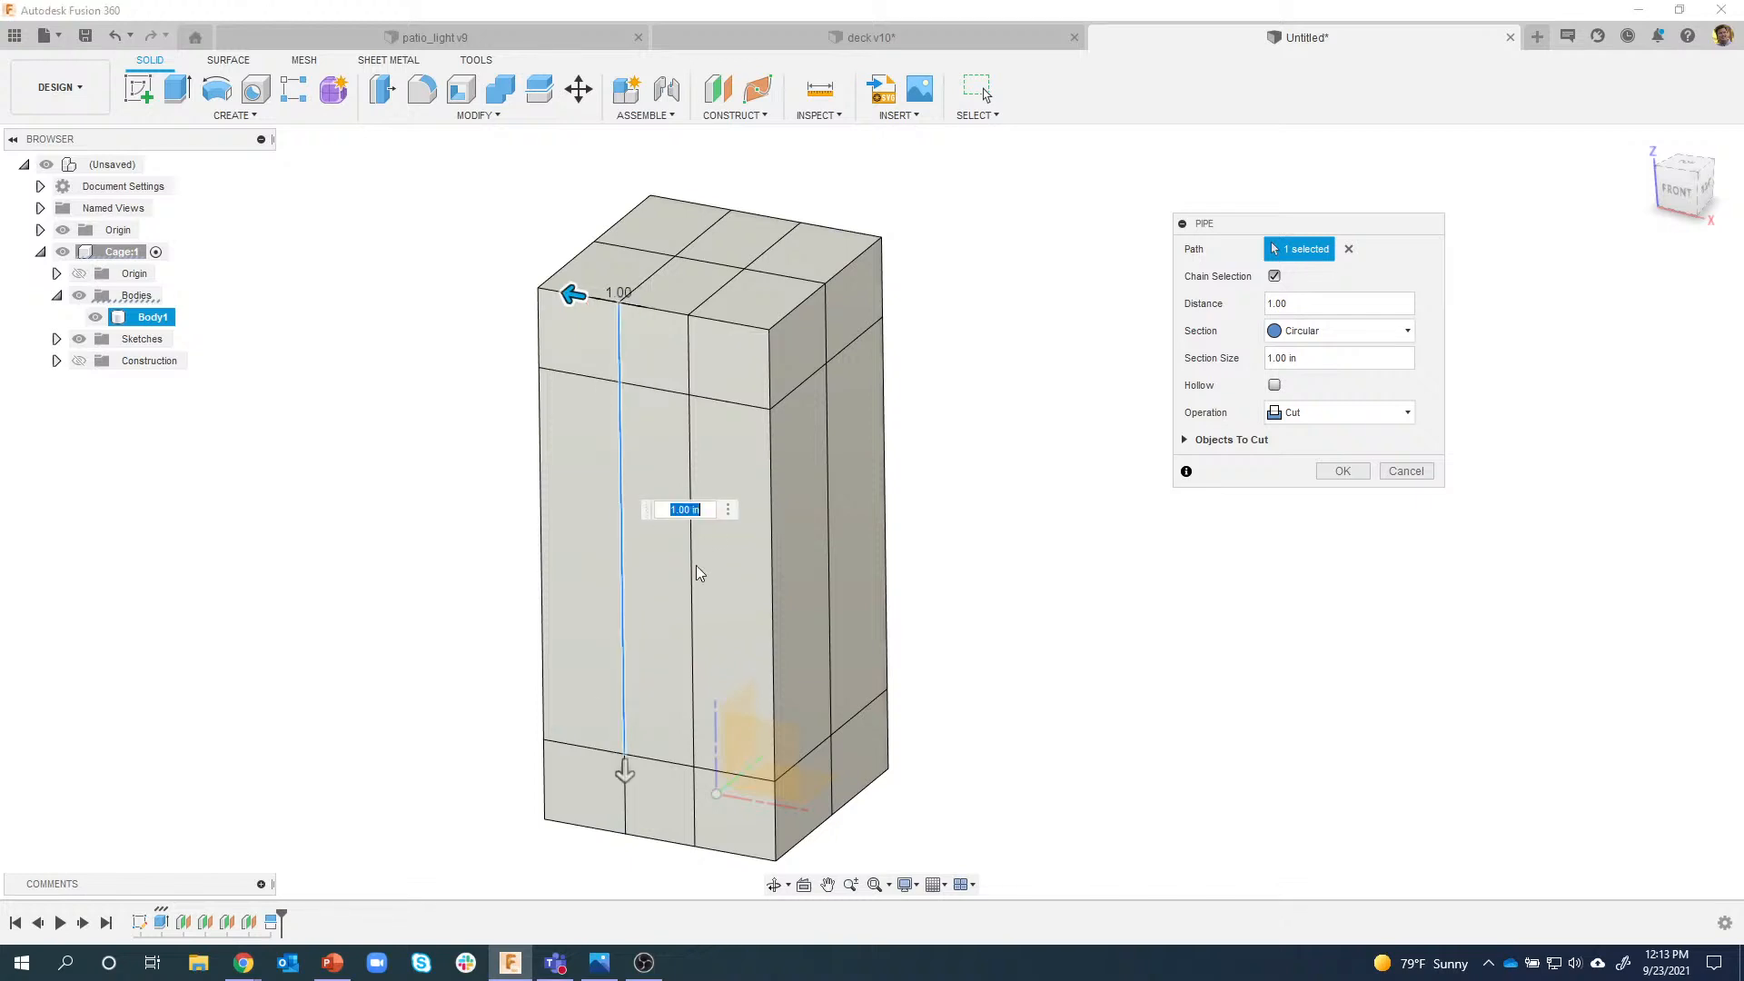
pyautogui.press('ctrl')
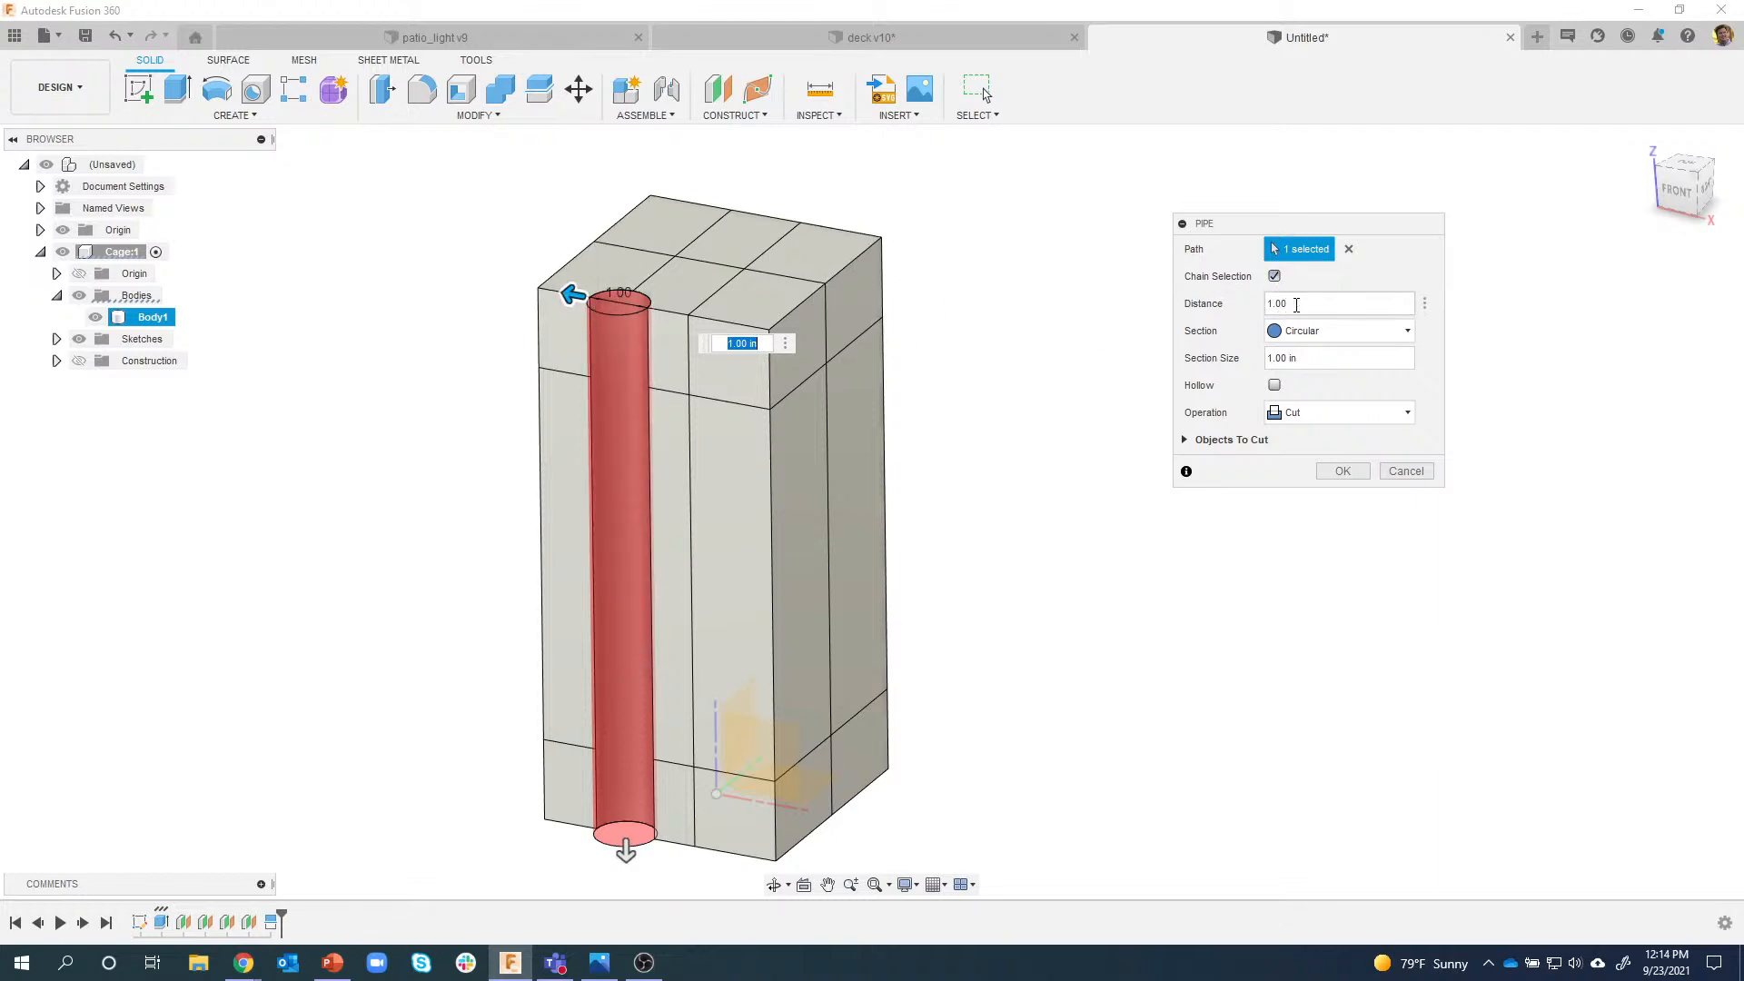
# Give the pipe on the front face's left split line a 0.4 in square section and make it a new body.
pyautogui.click(1323, 329)
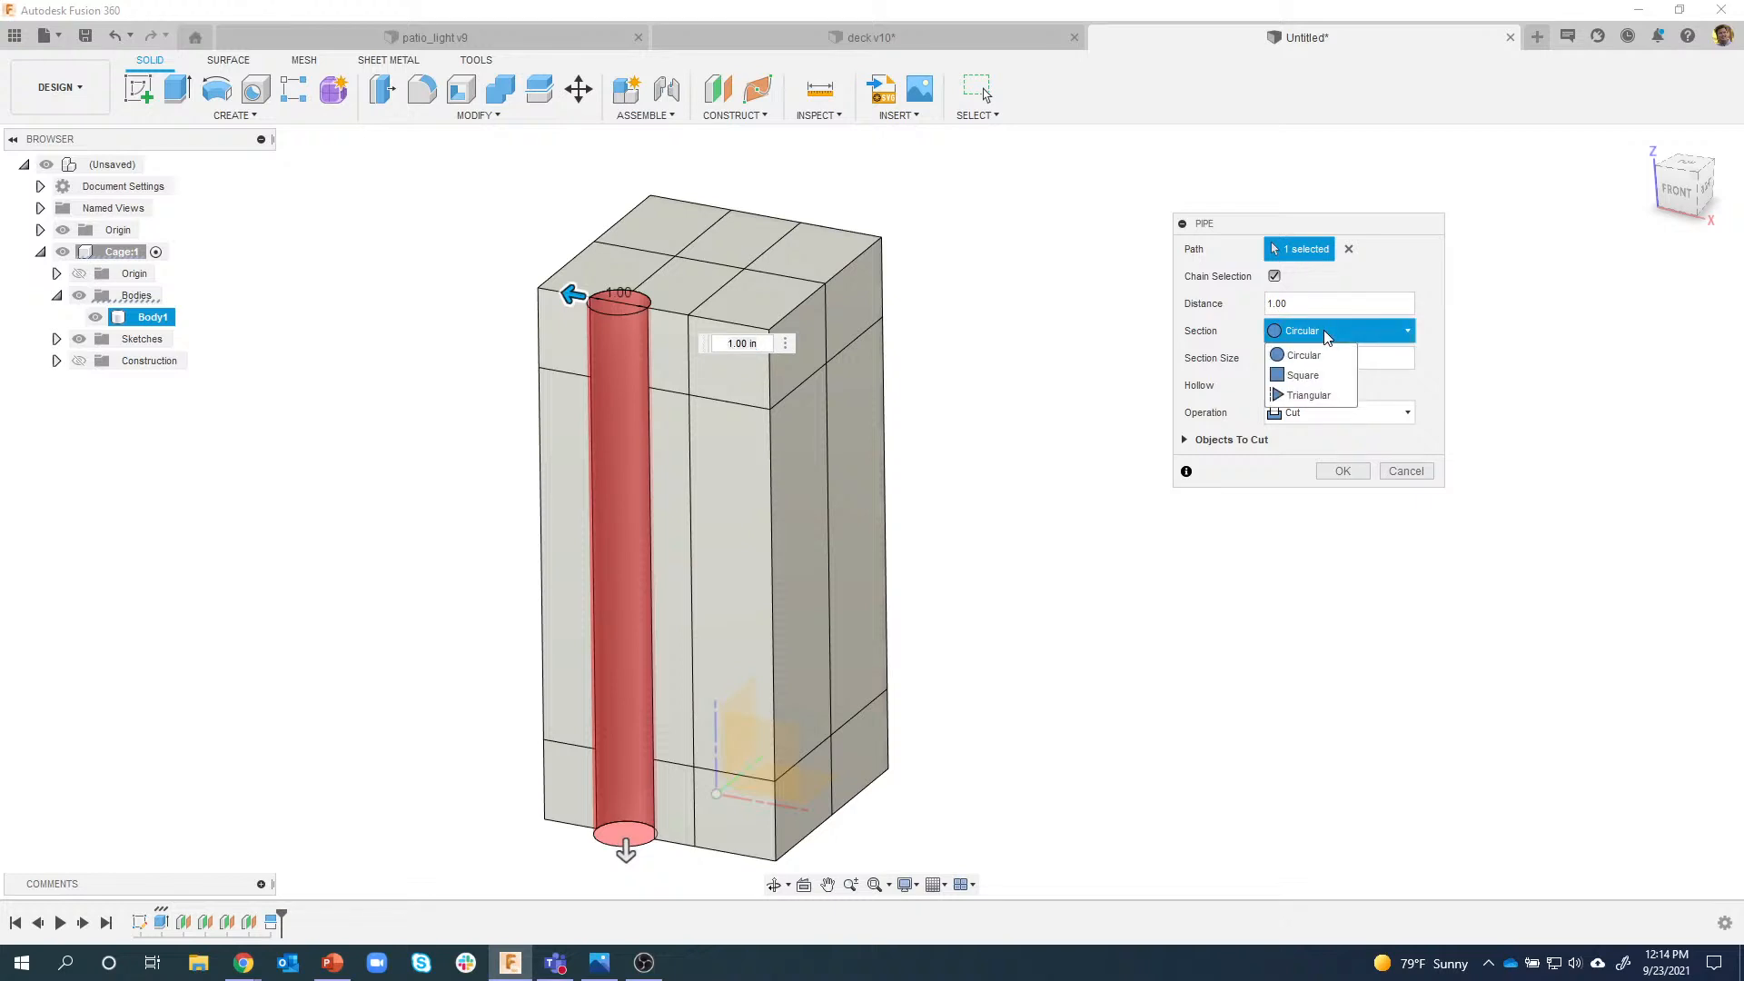
pyautogui.click(1308, 375)
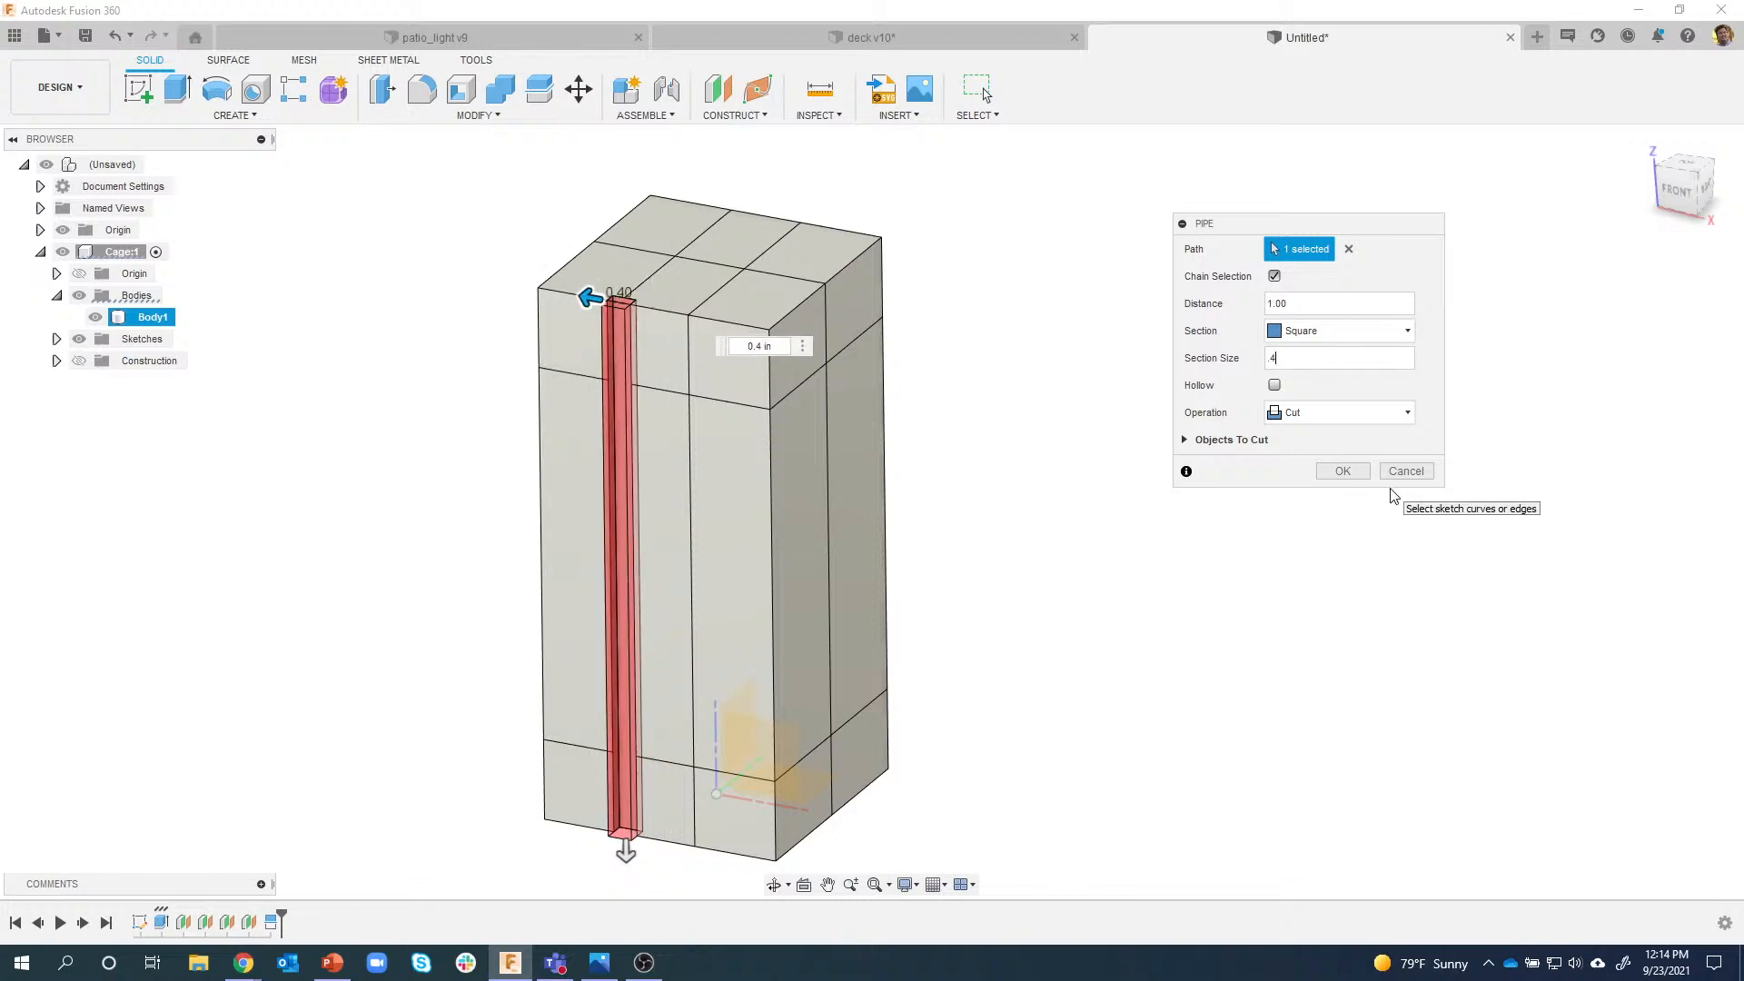
pyautogui.scroll(3, 564, 221)
pyautogui.keyDown('shift'); pyautogui.moveTo(560, 222); pyautogui.dragTo(1300, 368, button='middle'); pyautogui.keyUp('shift')
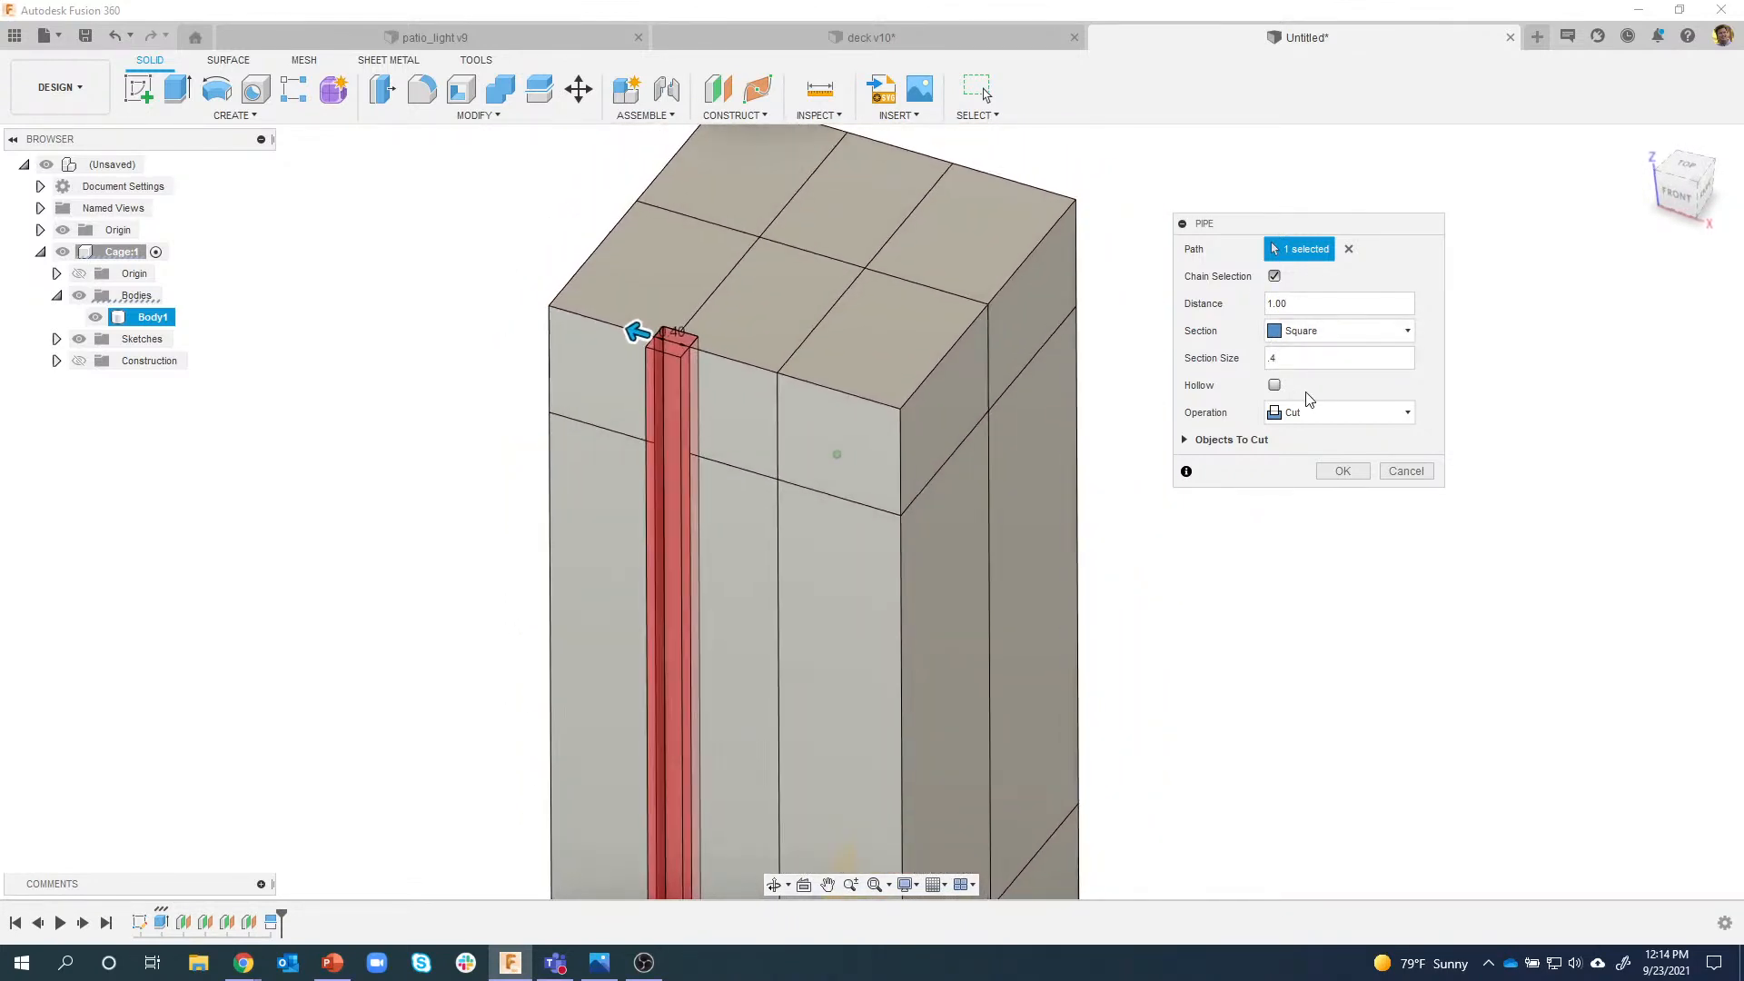
pyautogui.click(1320, 412)
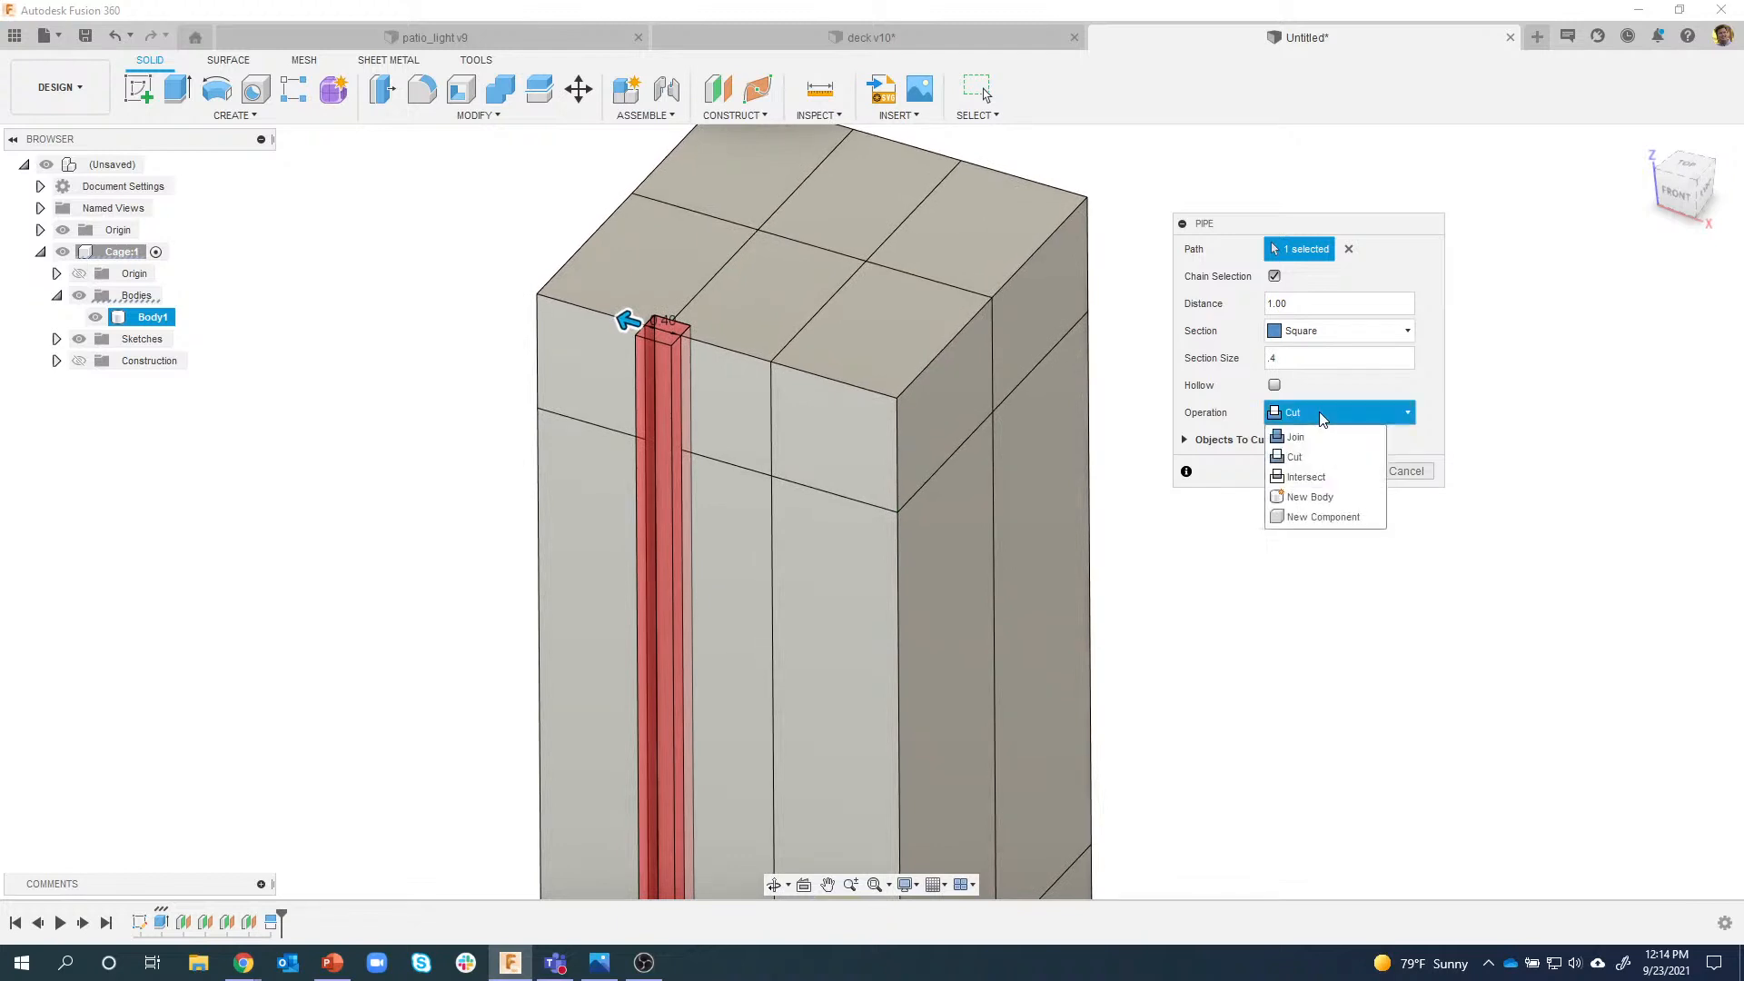
pyautogui.click(1309, 497)
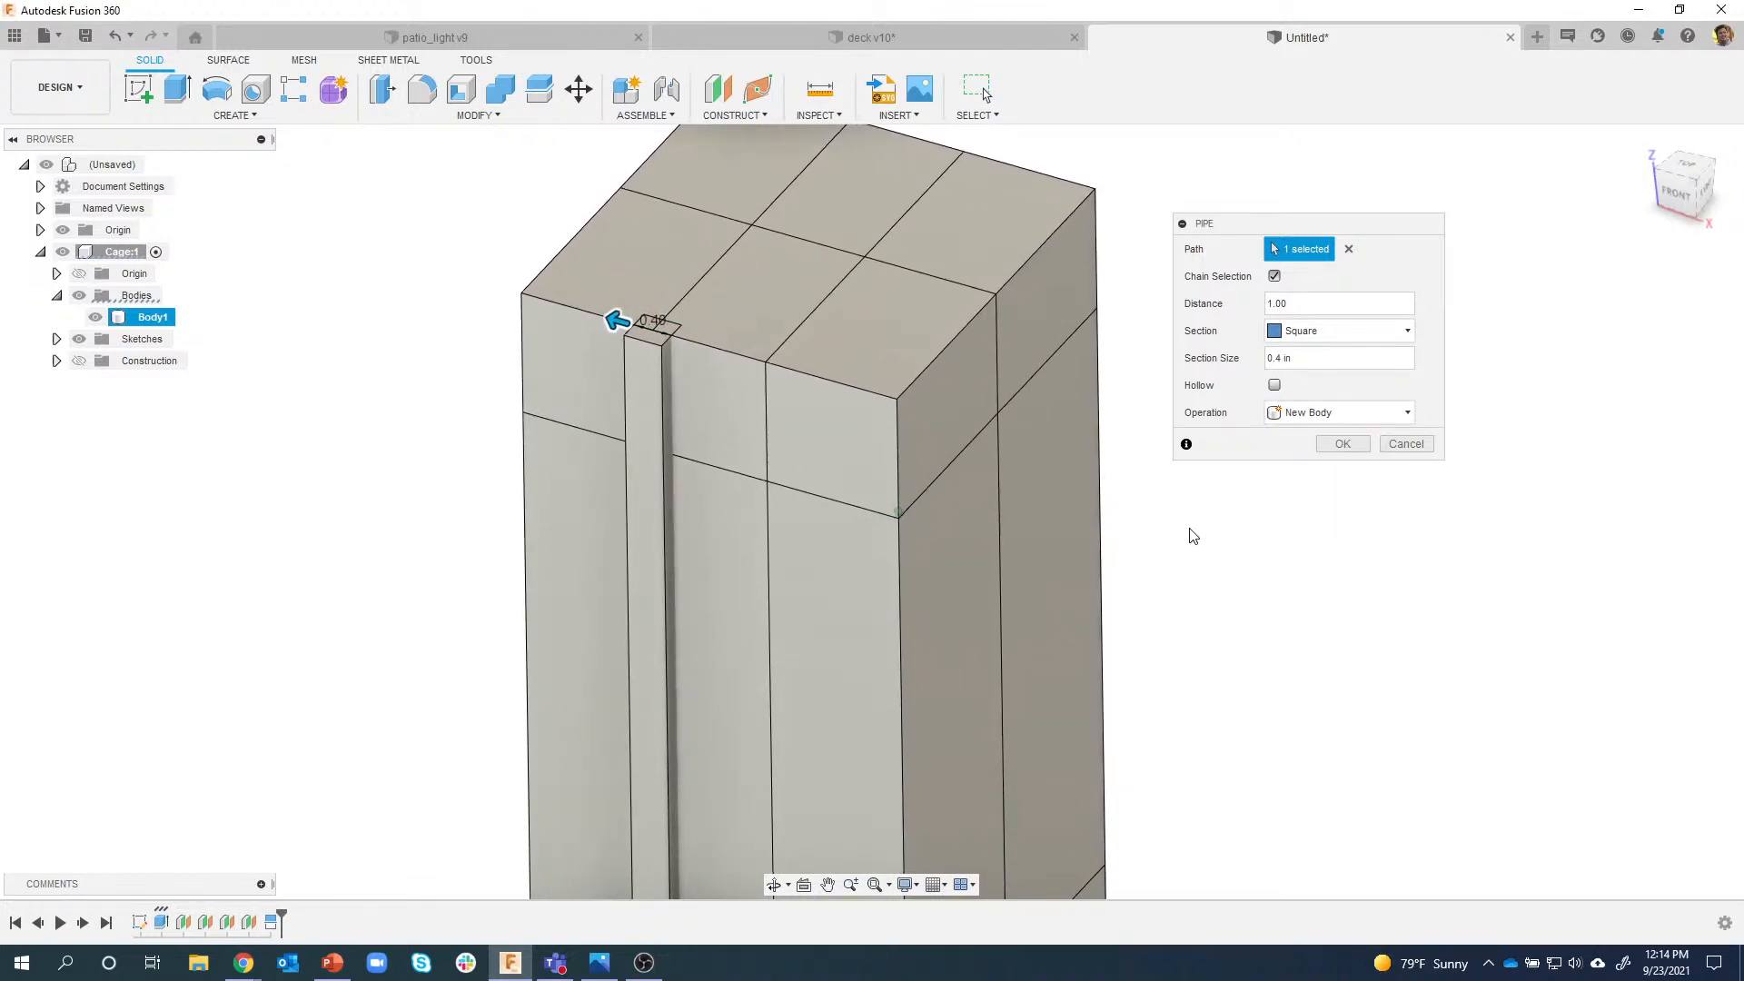
pyautogui.scroll(-3, 719, 317)
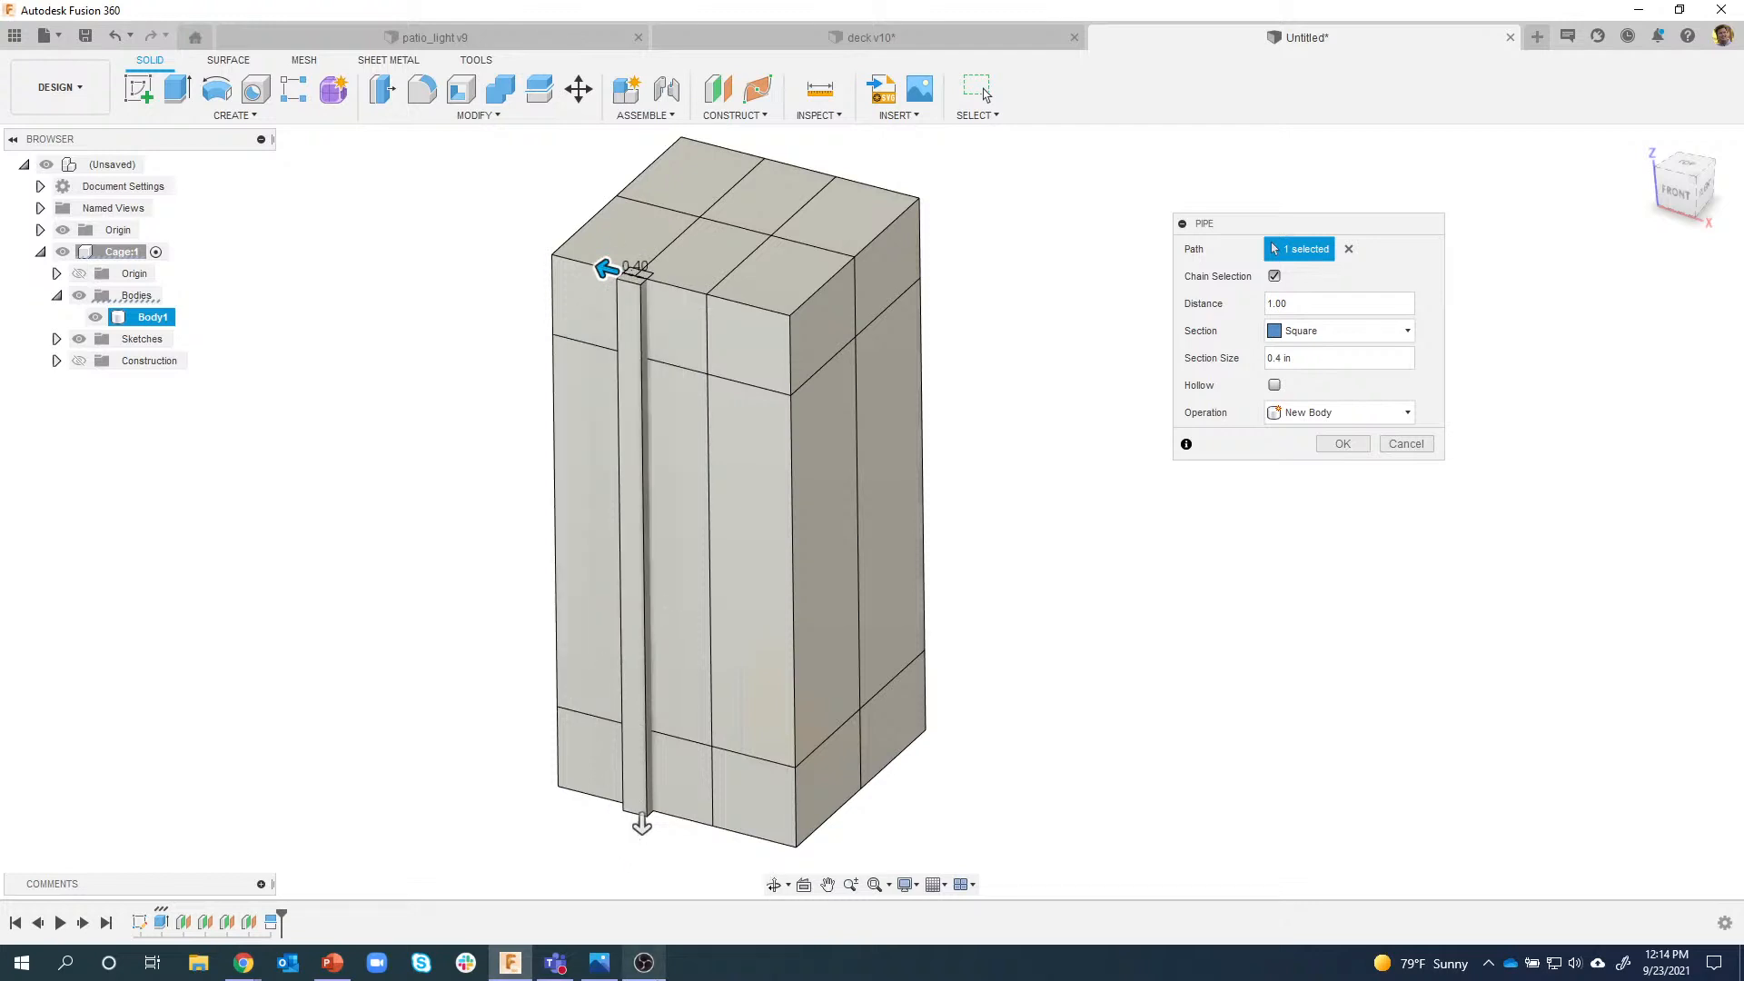
# Try a hollow pipe section with a 0.032 in wall thickness, and turn the hollow option off again.
pyautogui.scroll(2, 1135, 663)
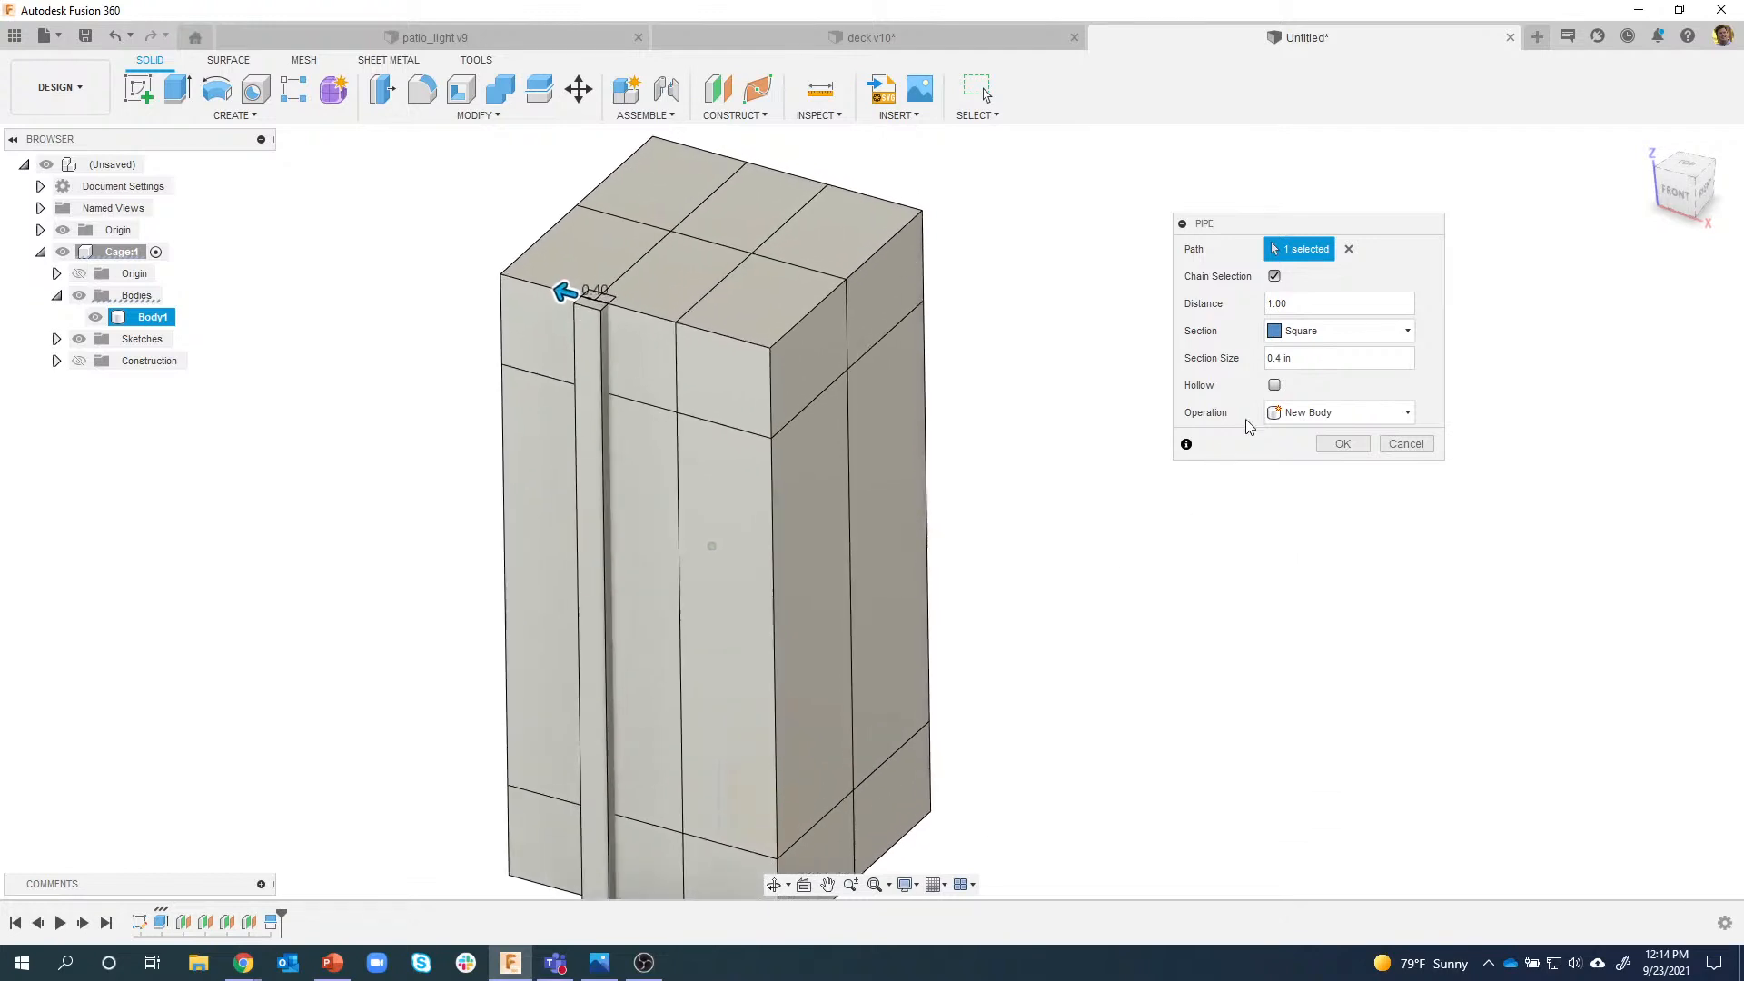
pyautogui.click(1274, 385)
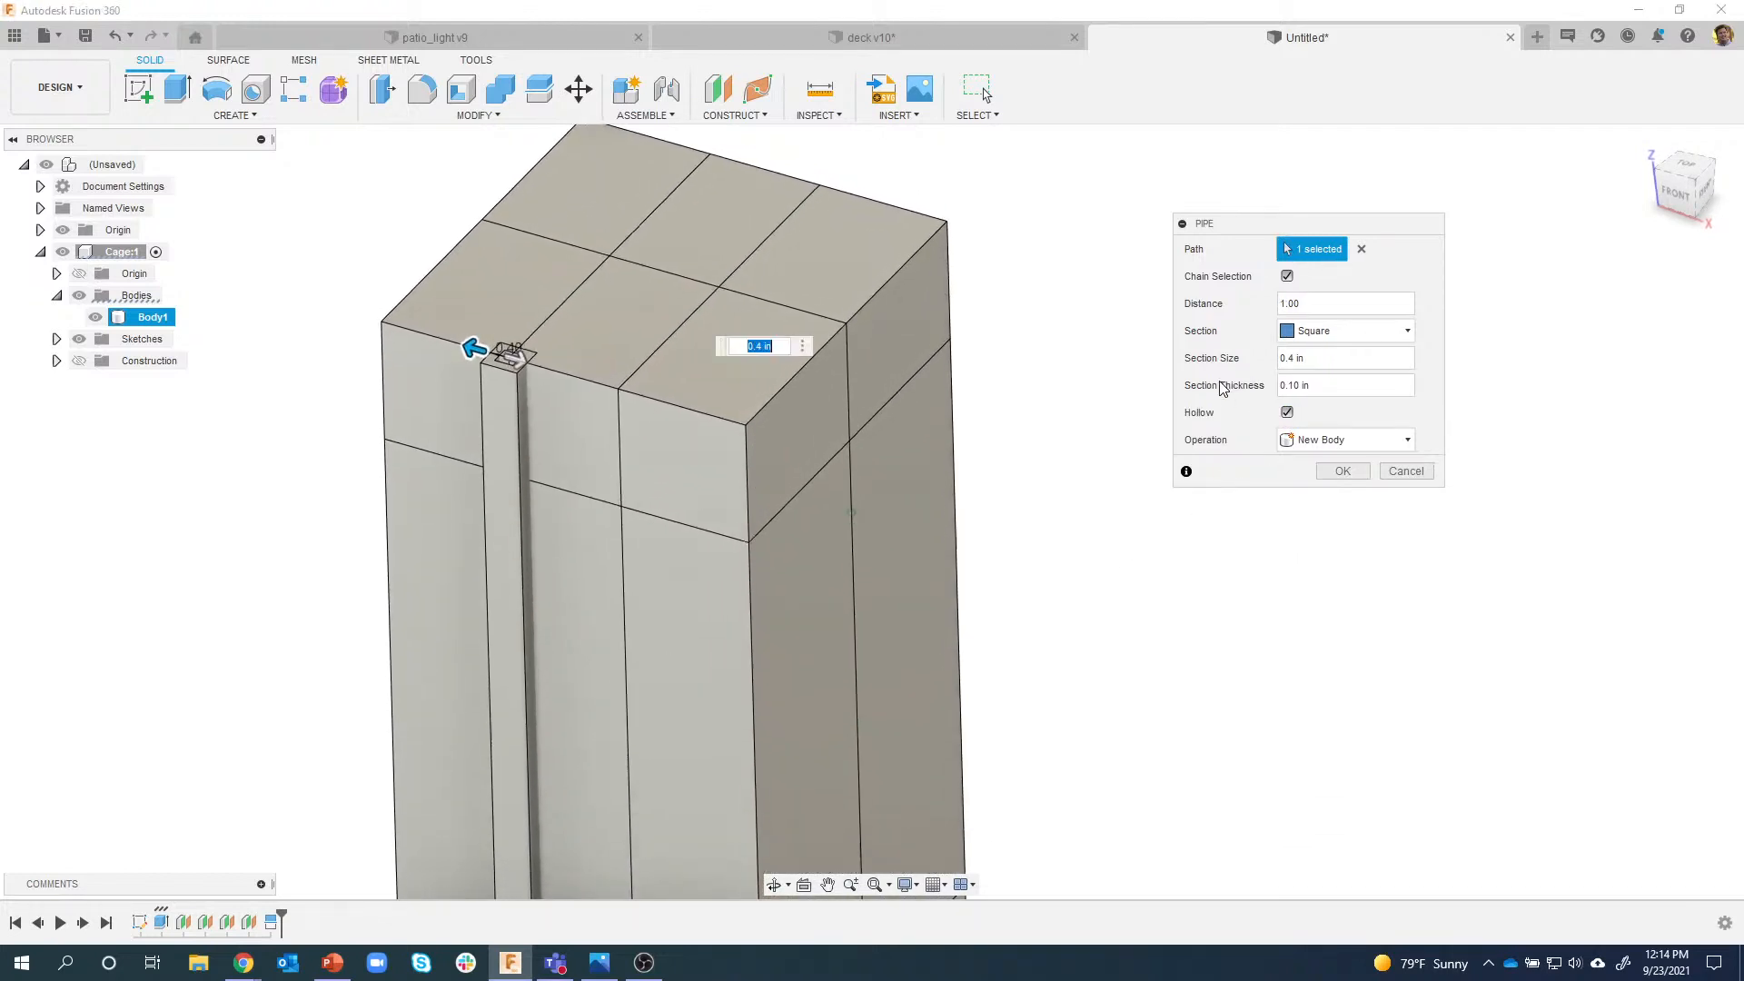
pyautogui.scroll(5, 418, 413)
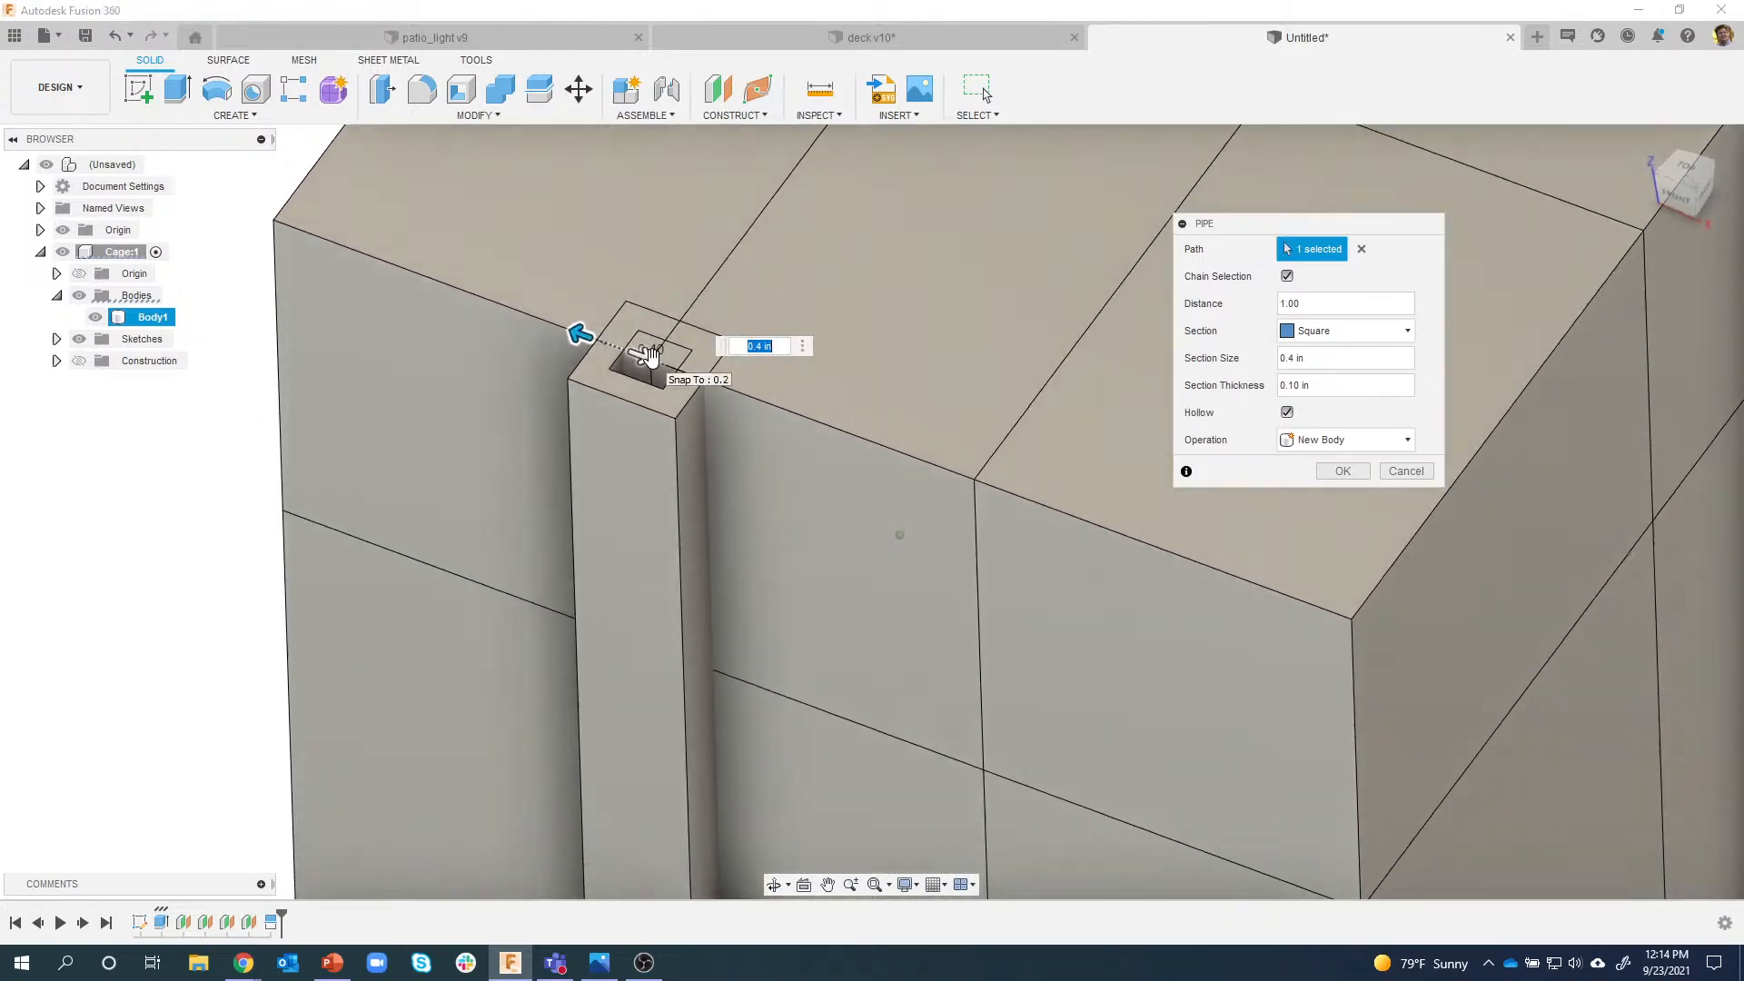
pyautogui.moveTo(642, 360); pyautogui.dragTo(619, 359)
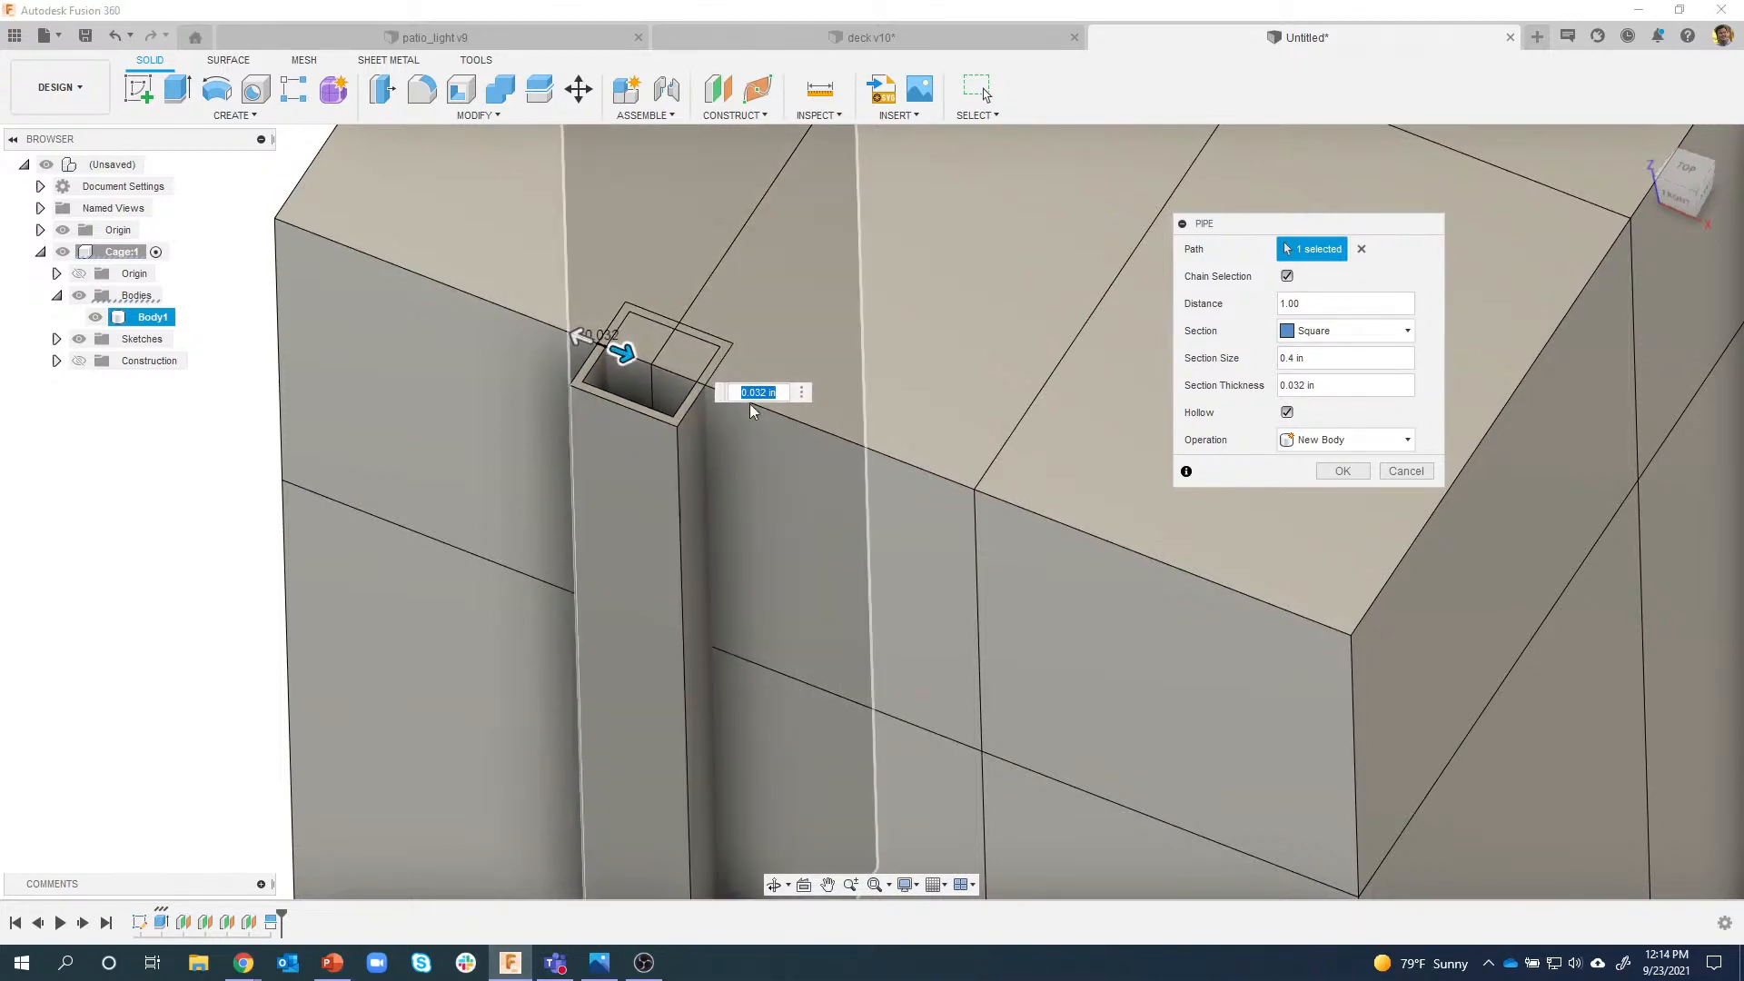
pyautogui.click(1287, 413)
pyautogui.scroll(-5, 662, 414)
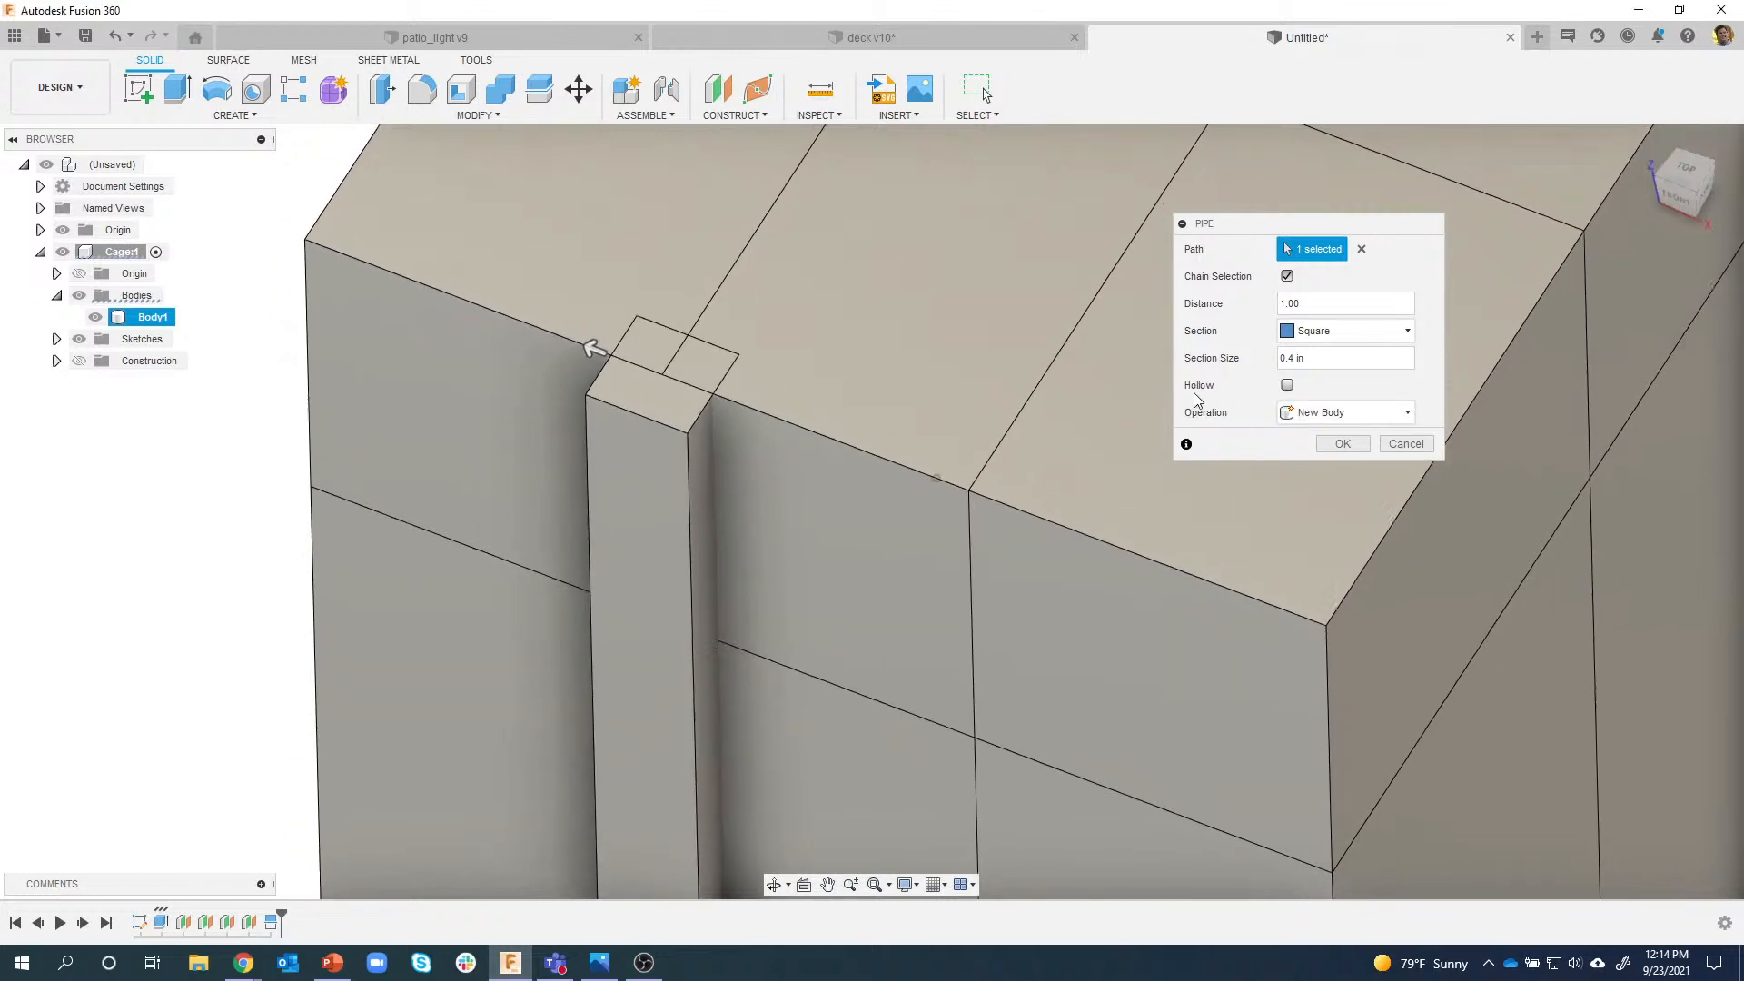
pyautogui.scroll(-5, 662, 411)
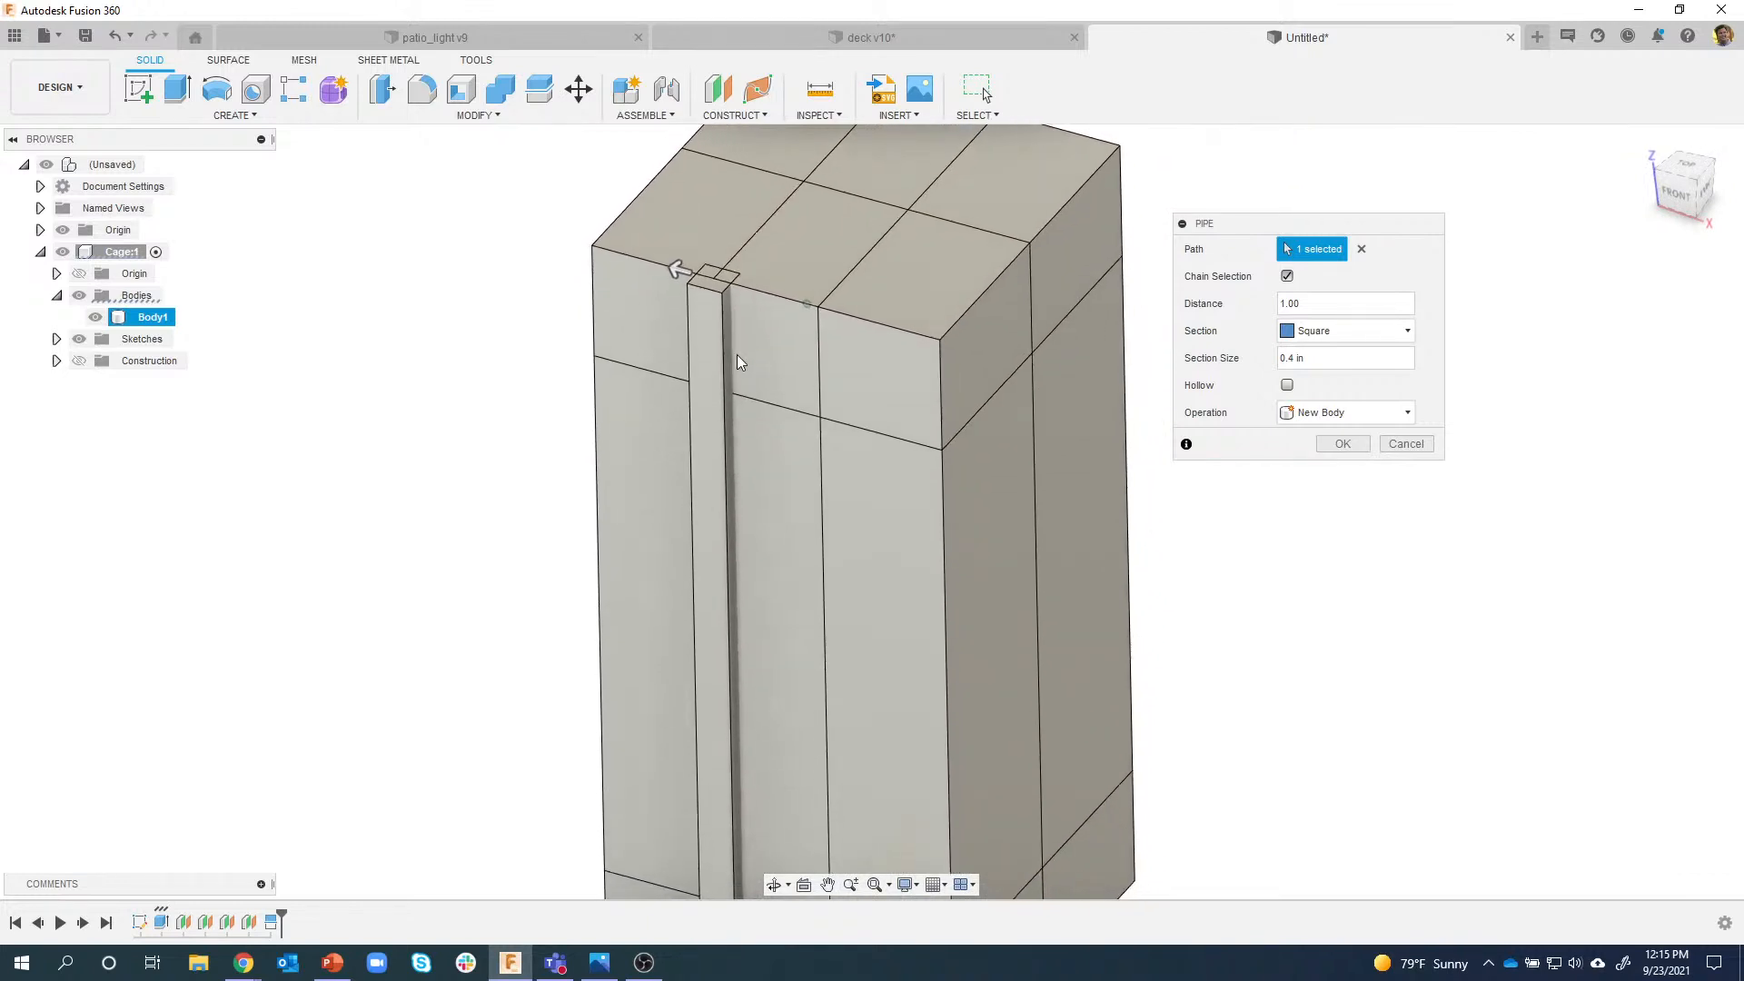
# Create the solid square pipe along the front face's left split line.
pyautogui.keyDown('shift'); pyautogui.moveTo(790, 304); pyautogui.dragTo(802, 283, button='middle'); pyautogui.keyUp('shift')
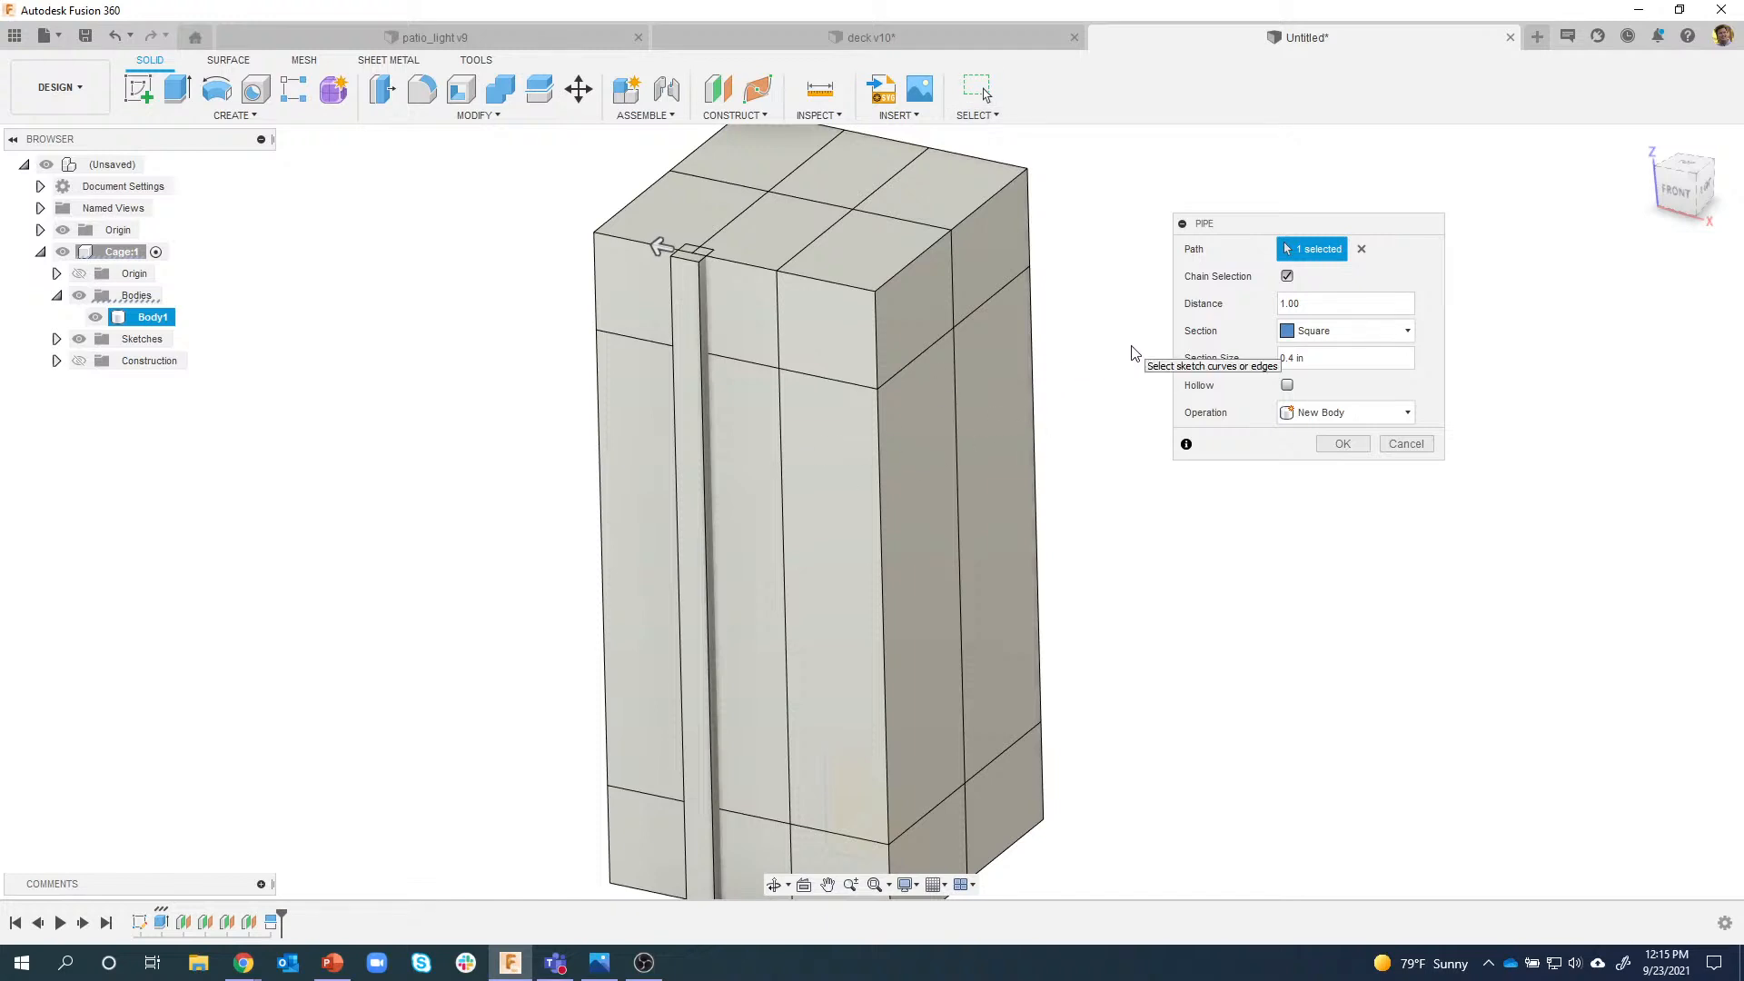
pyautogui.moveTo(1129, 346); pyautogui.dragTo(1148, 373, button='middle')
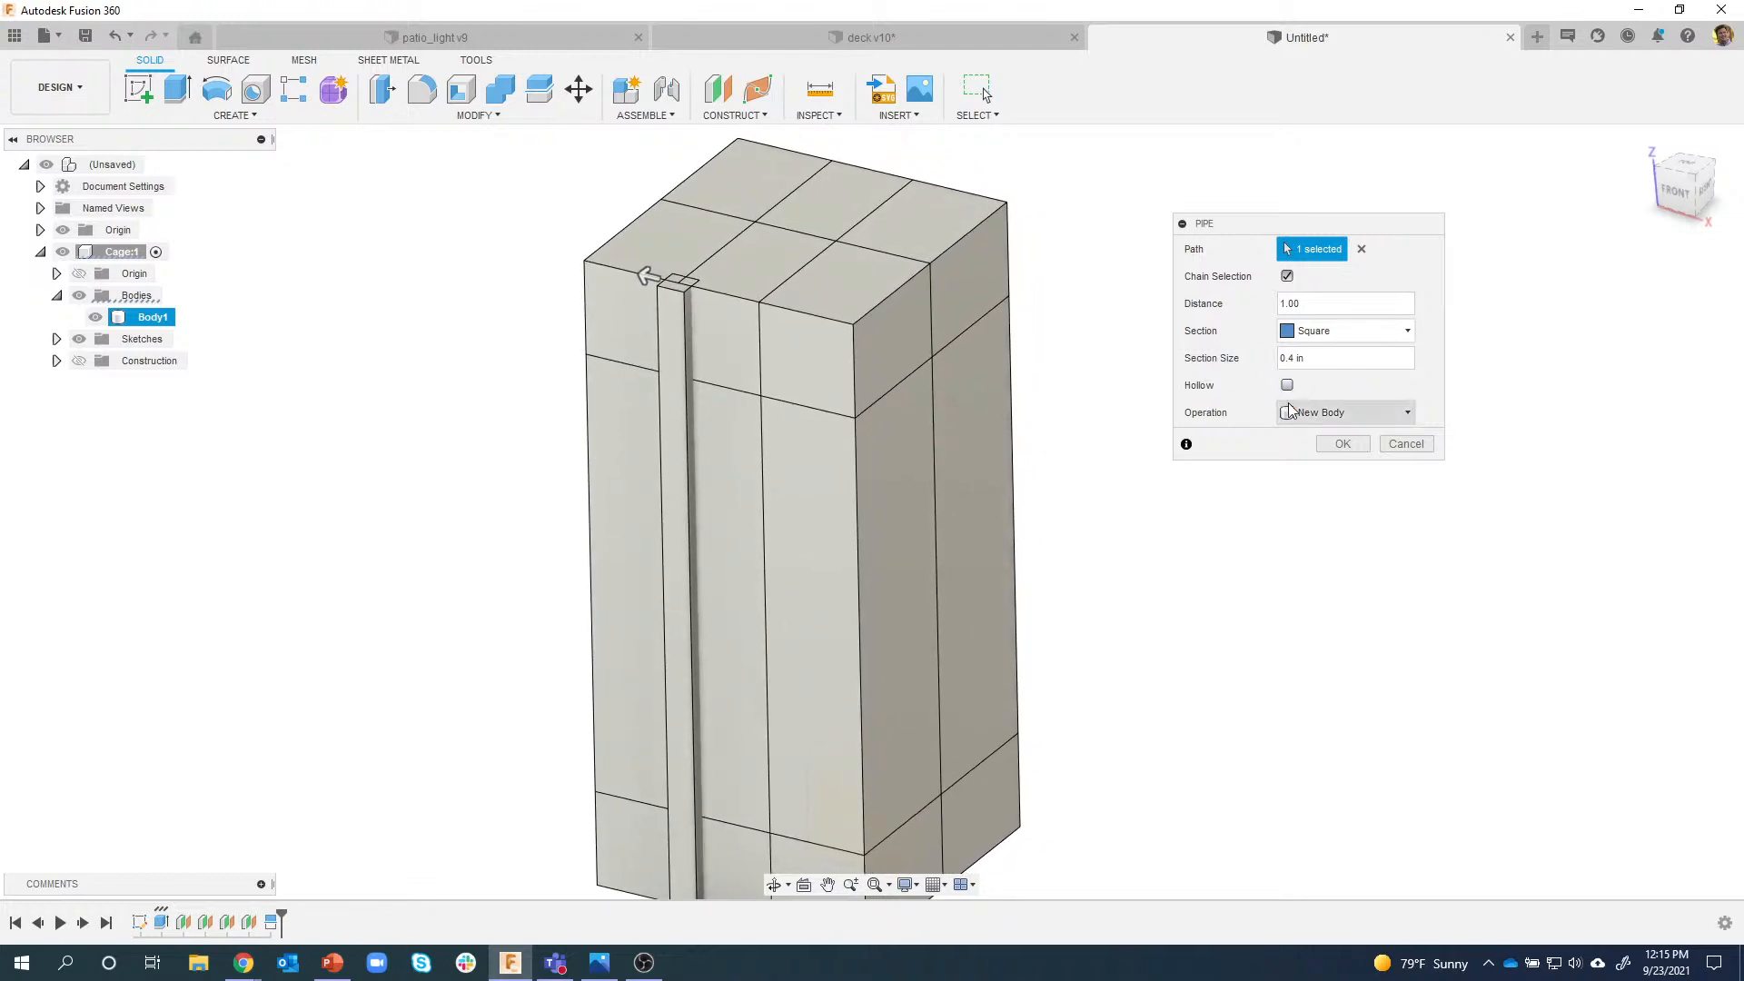
pyautogui.click(1343, 445)
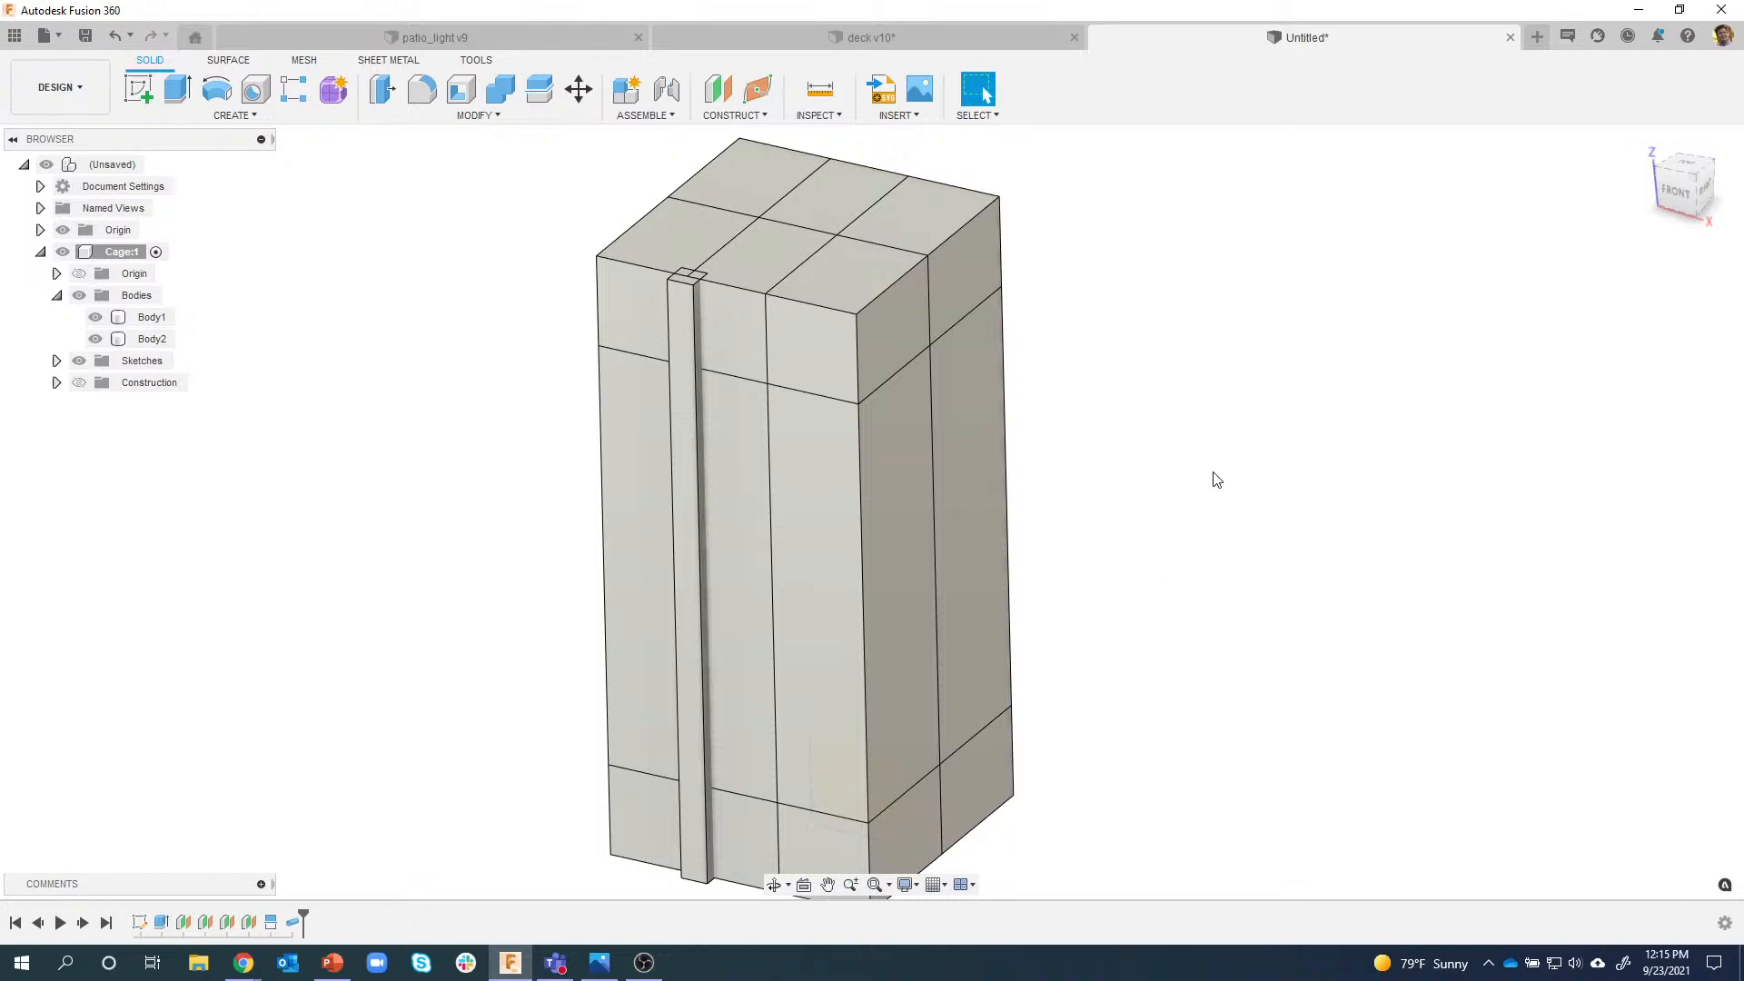
# Add a 0.40 in square pipe as a new body along the right full-height split line on the front face.
pyautogui.click(1227, 350)
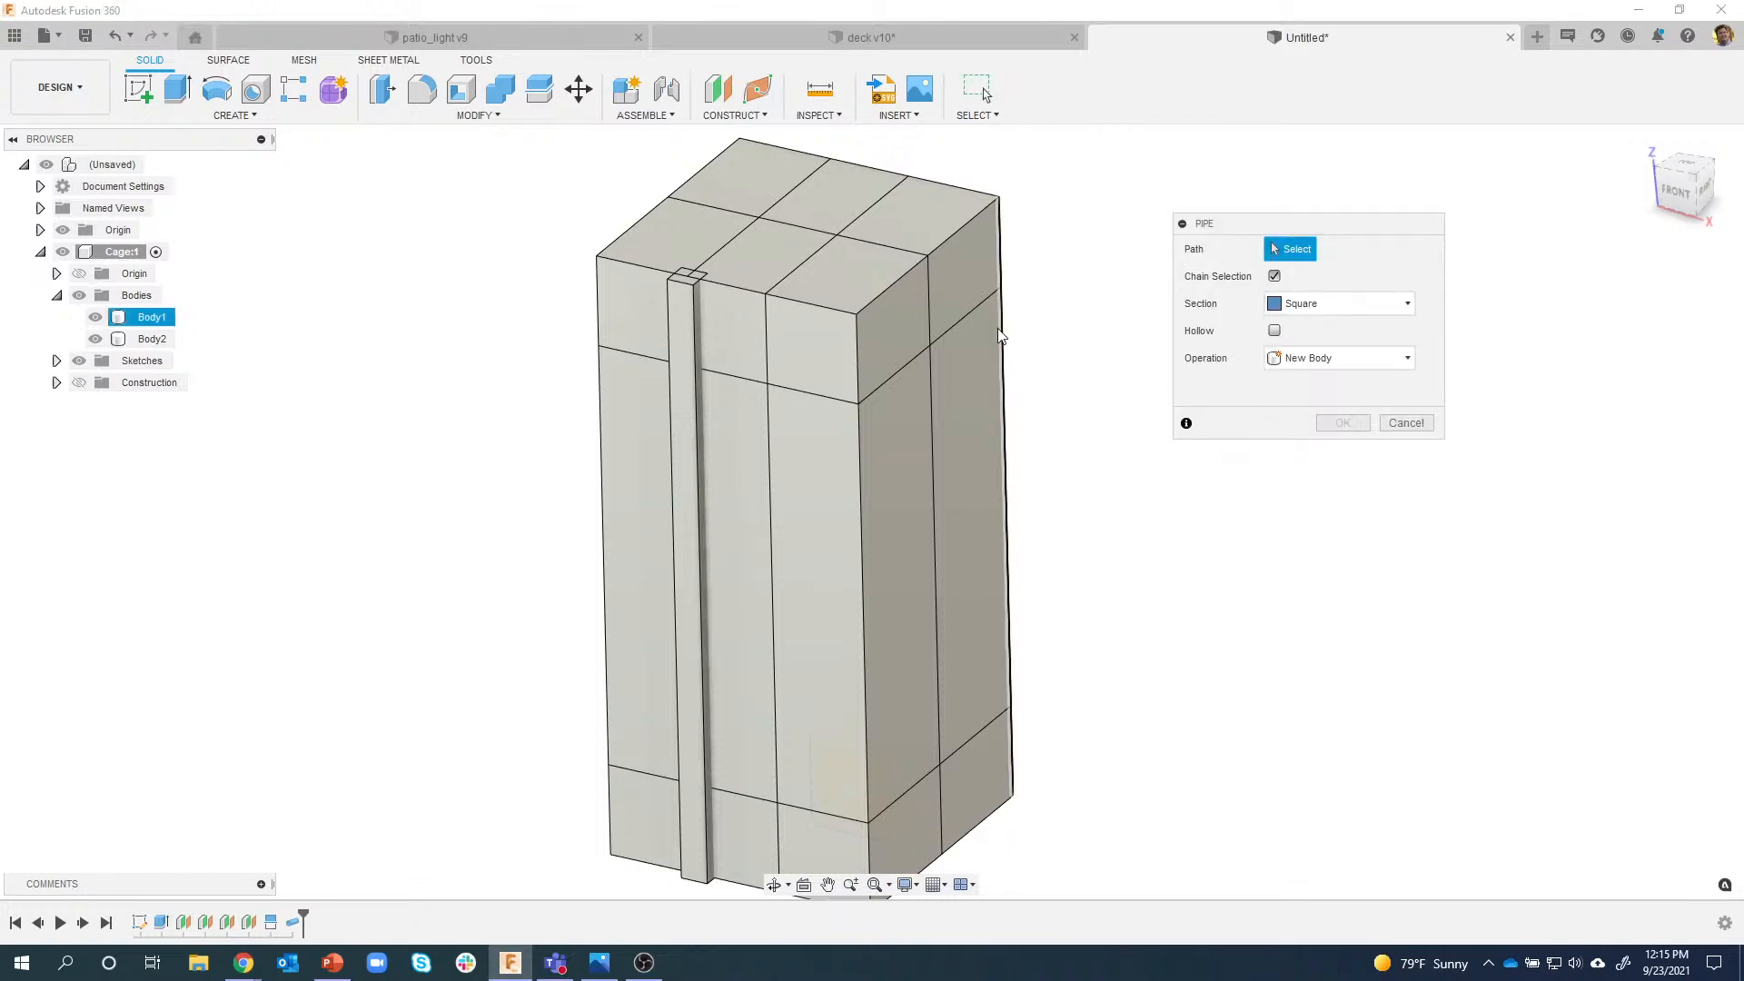
pyautogui.click(769, 380)
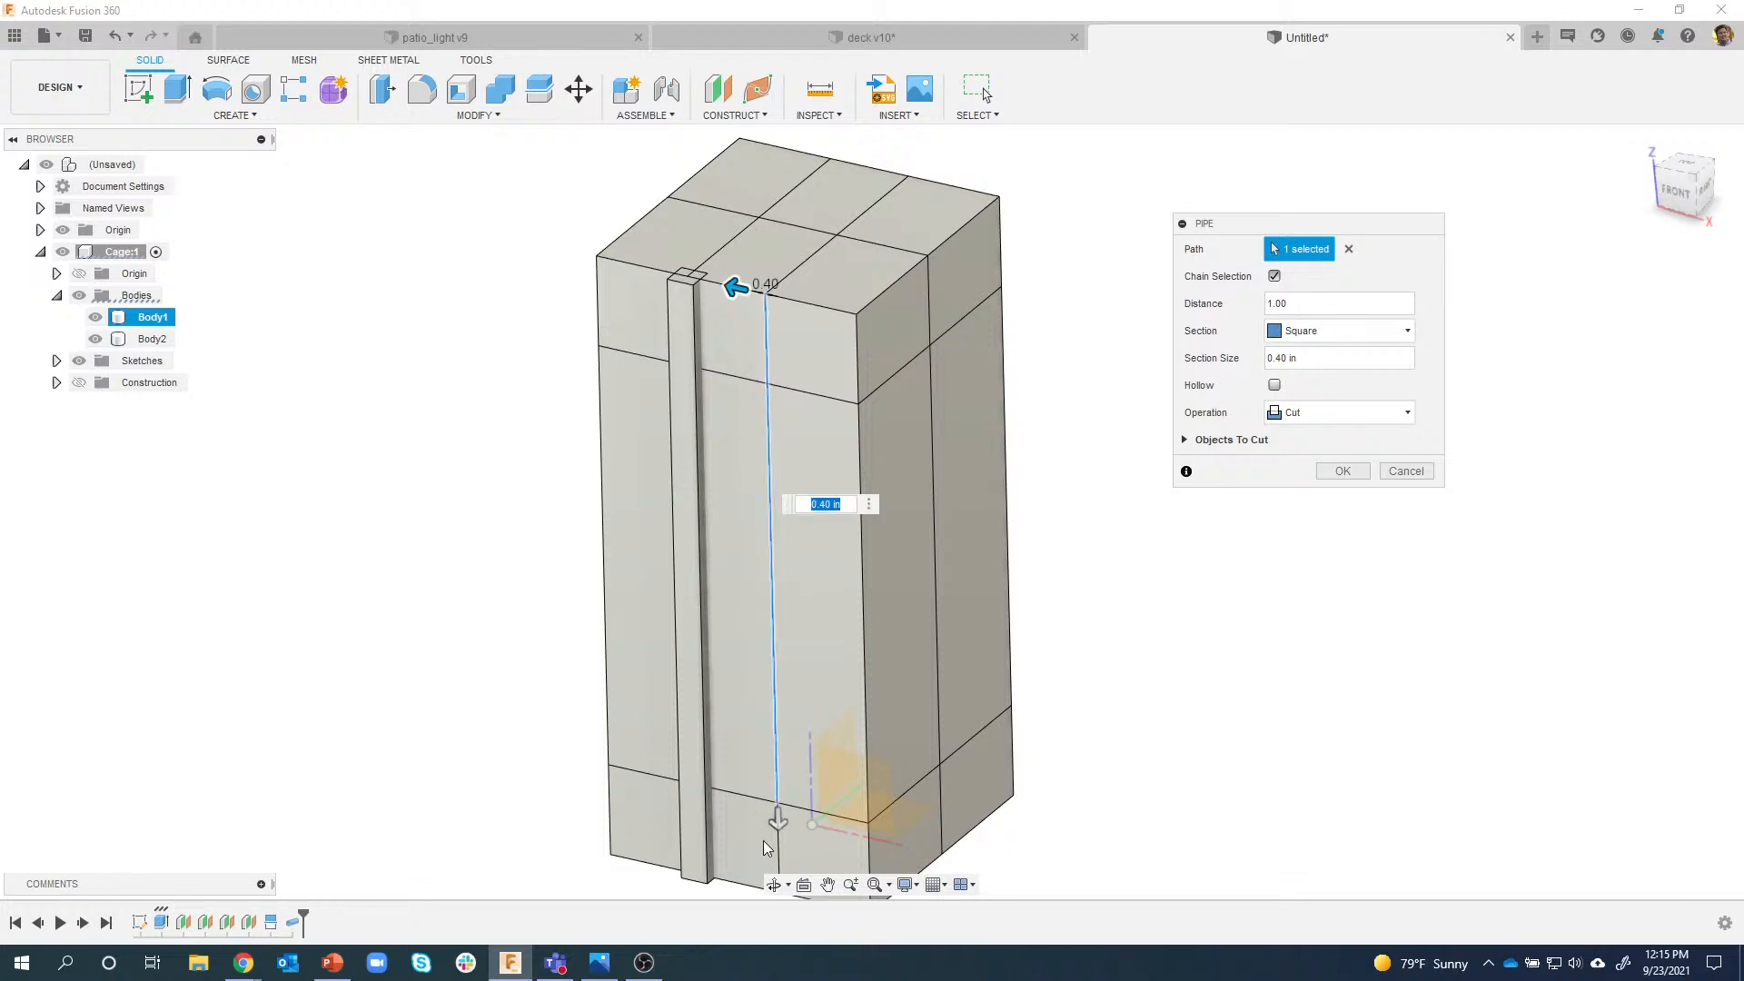
pyautogui.click(1280, 413)
pyautogui.click(1282, 496)
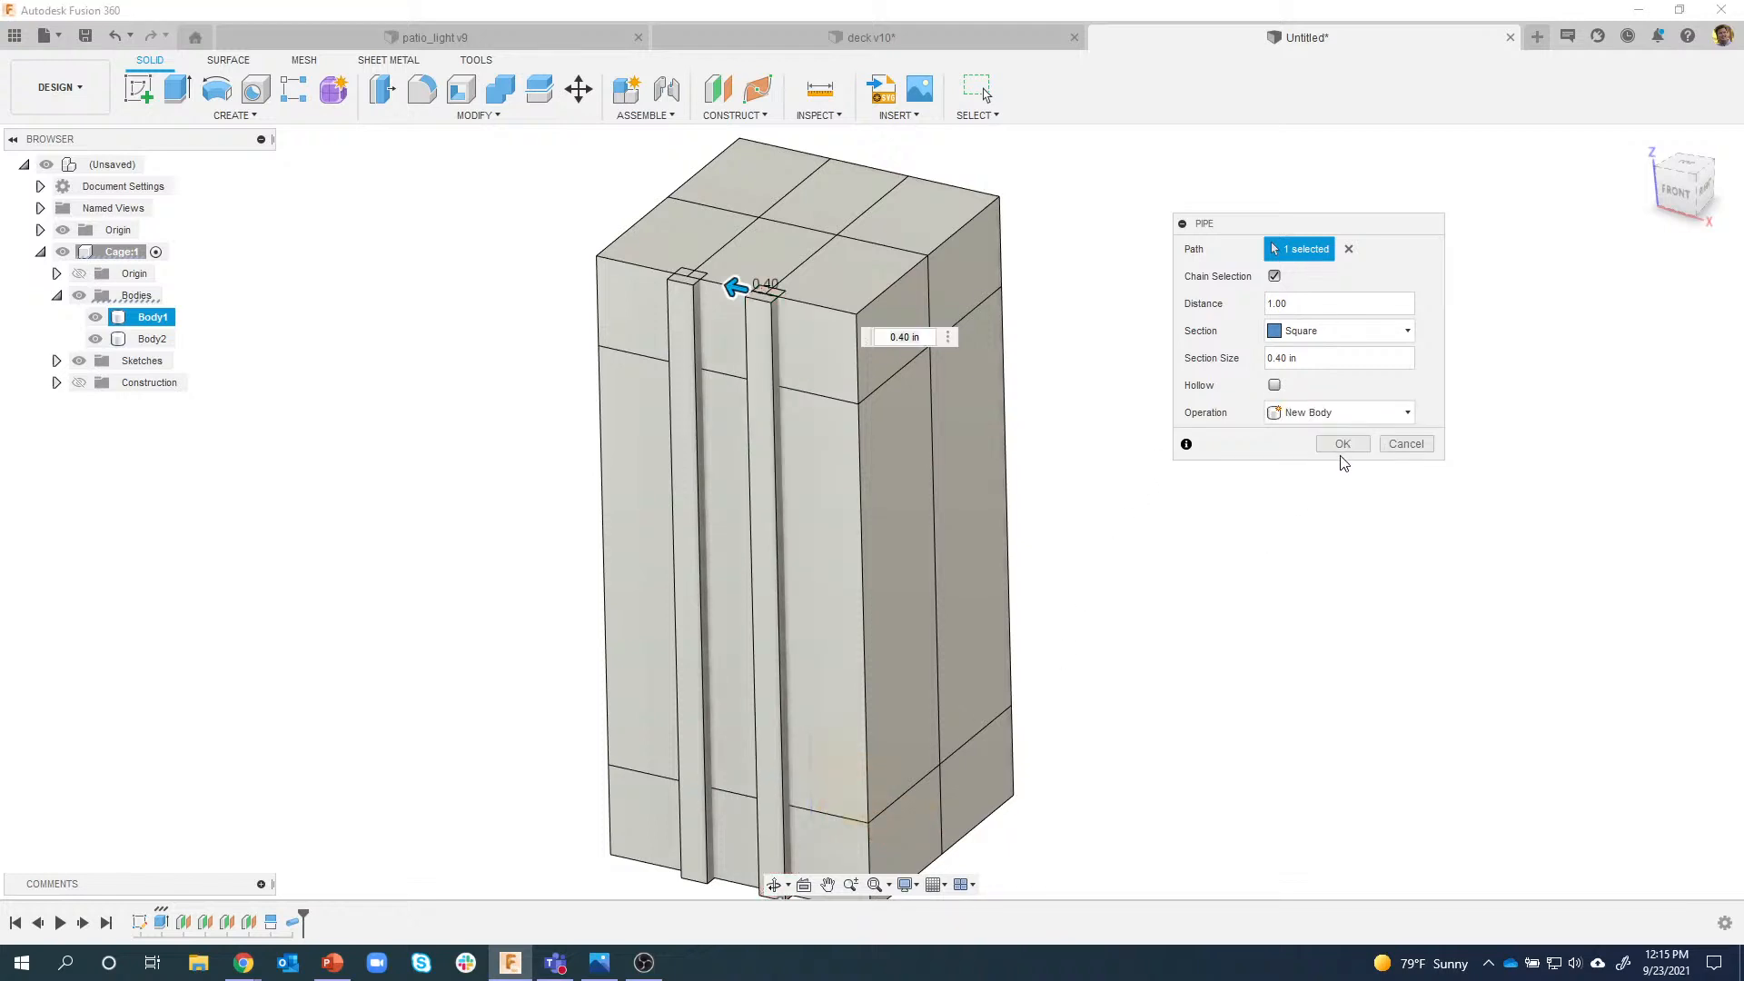
pyautogui.click(1341, 445)
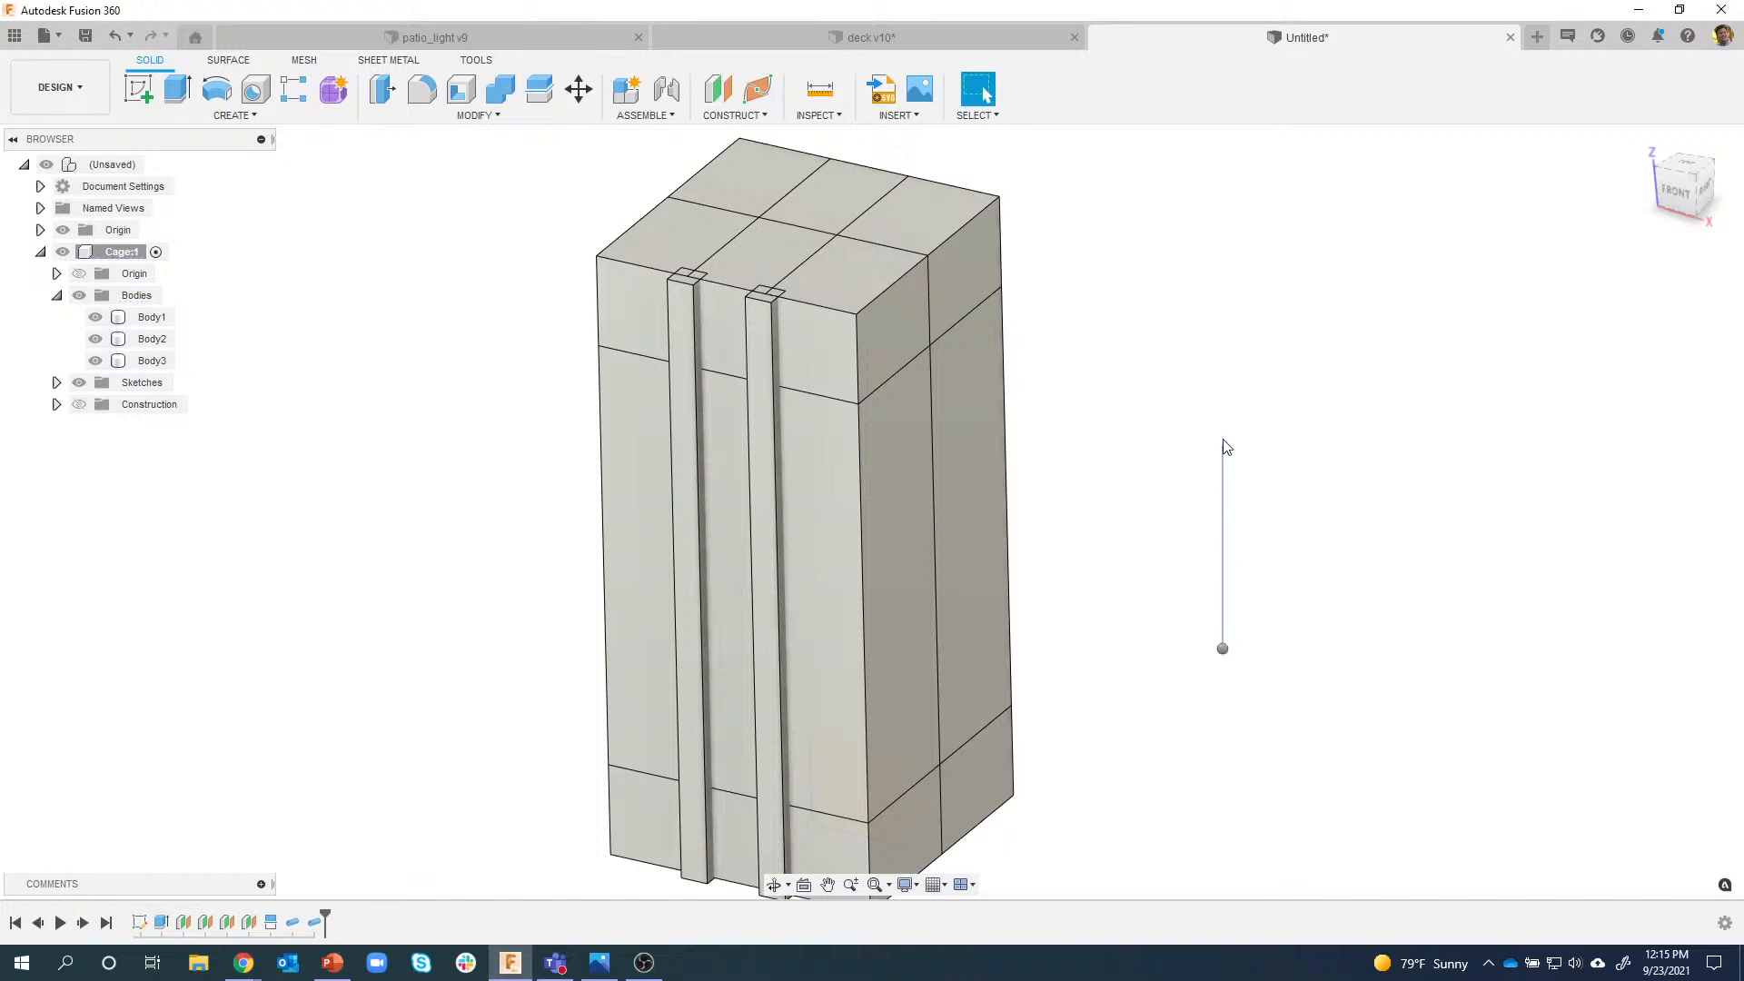
# Start another Pipe with all four outer edges of the block's top face as its path.
pyautogui.moveTo(1222, 440); pyautogui.dragTo(1222, 325, button='right')
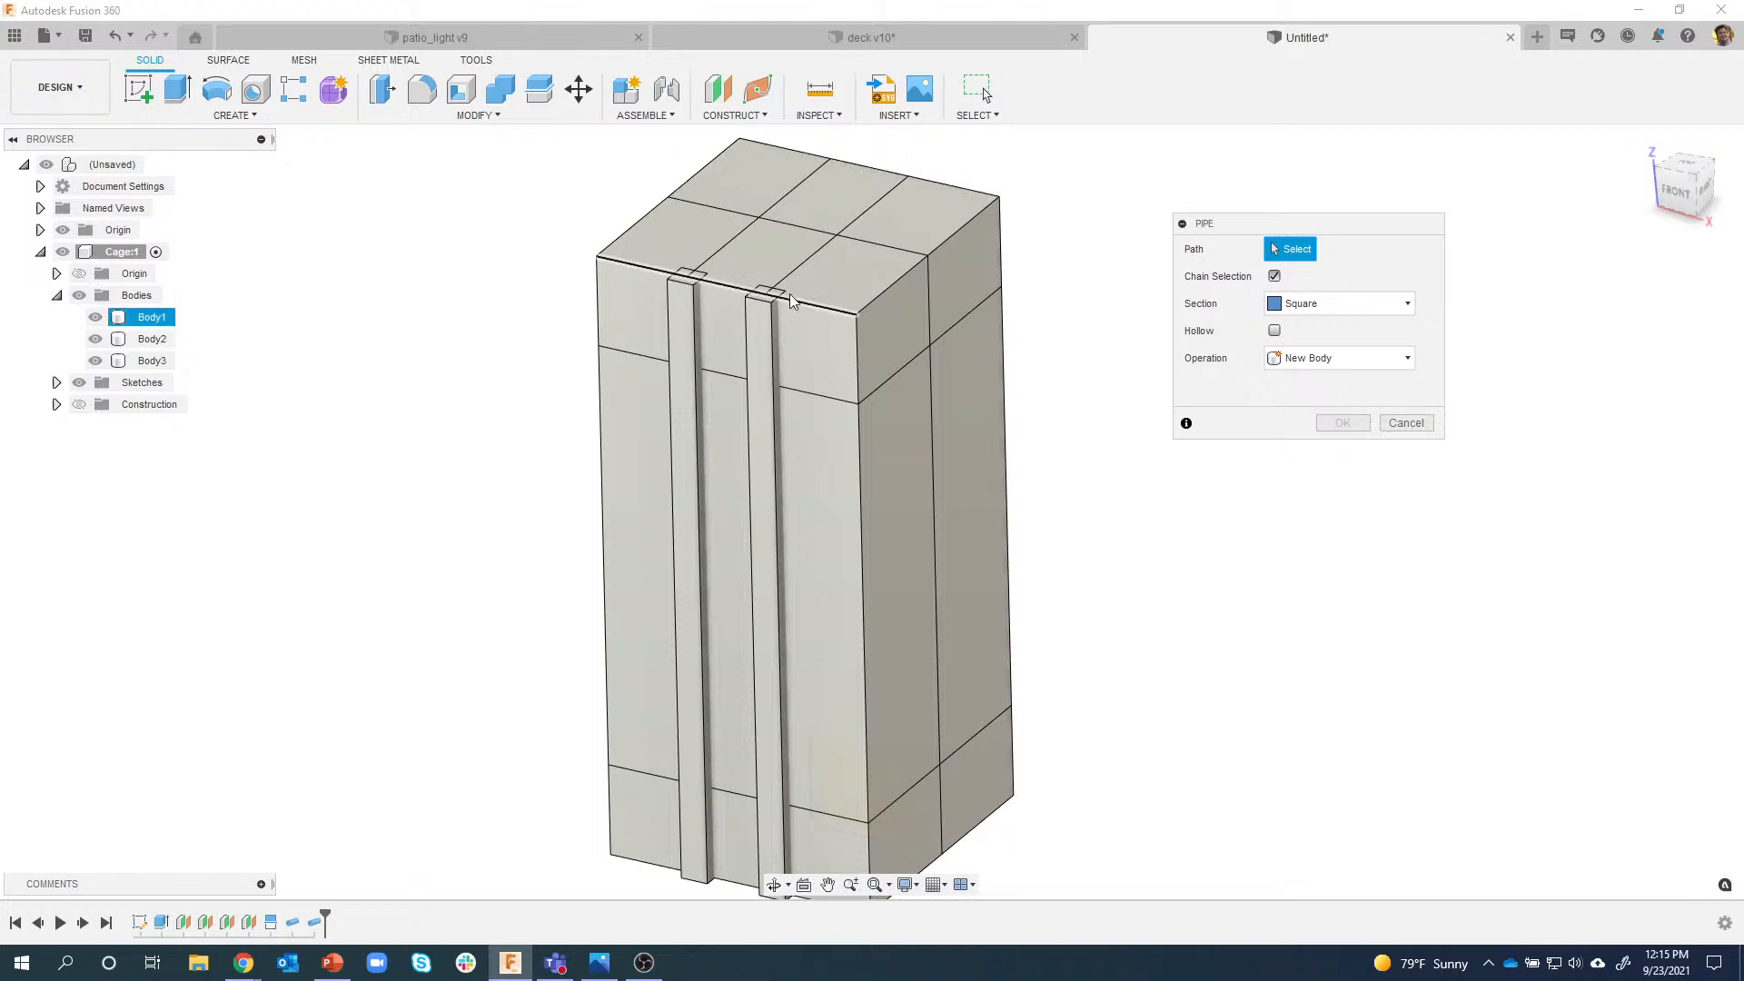
pyautogui.click(958, 231)
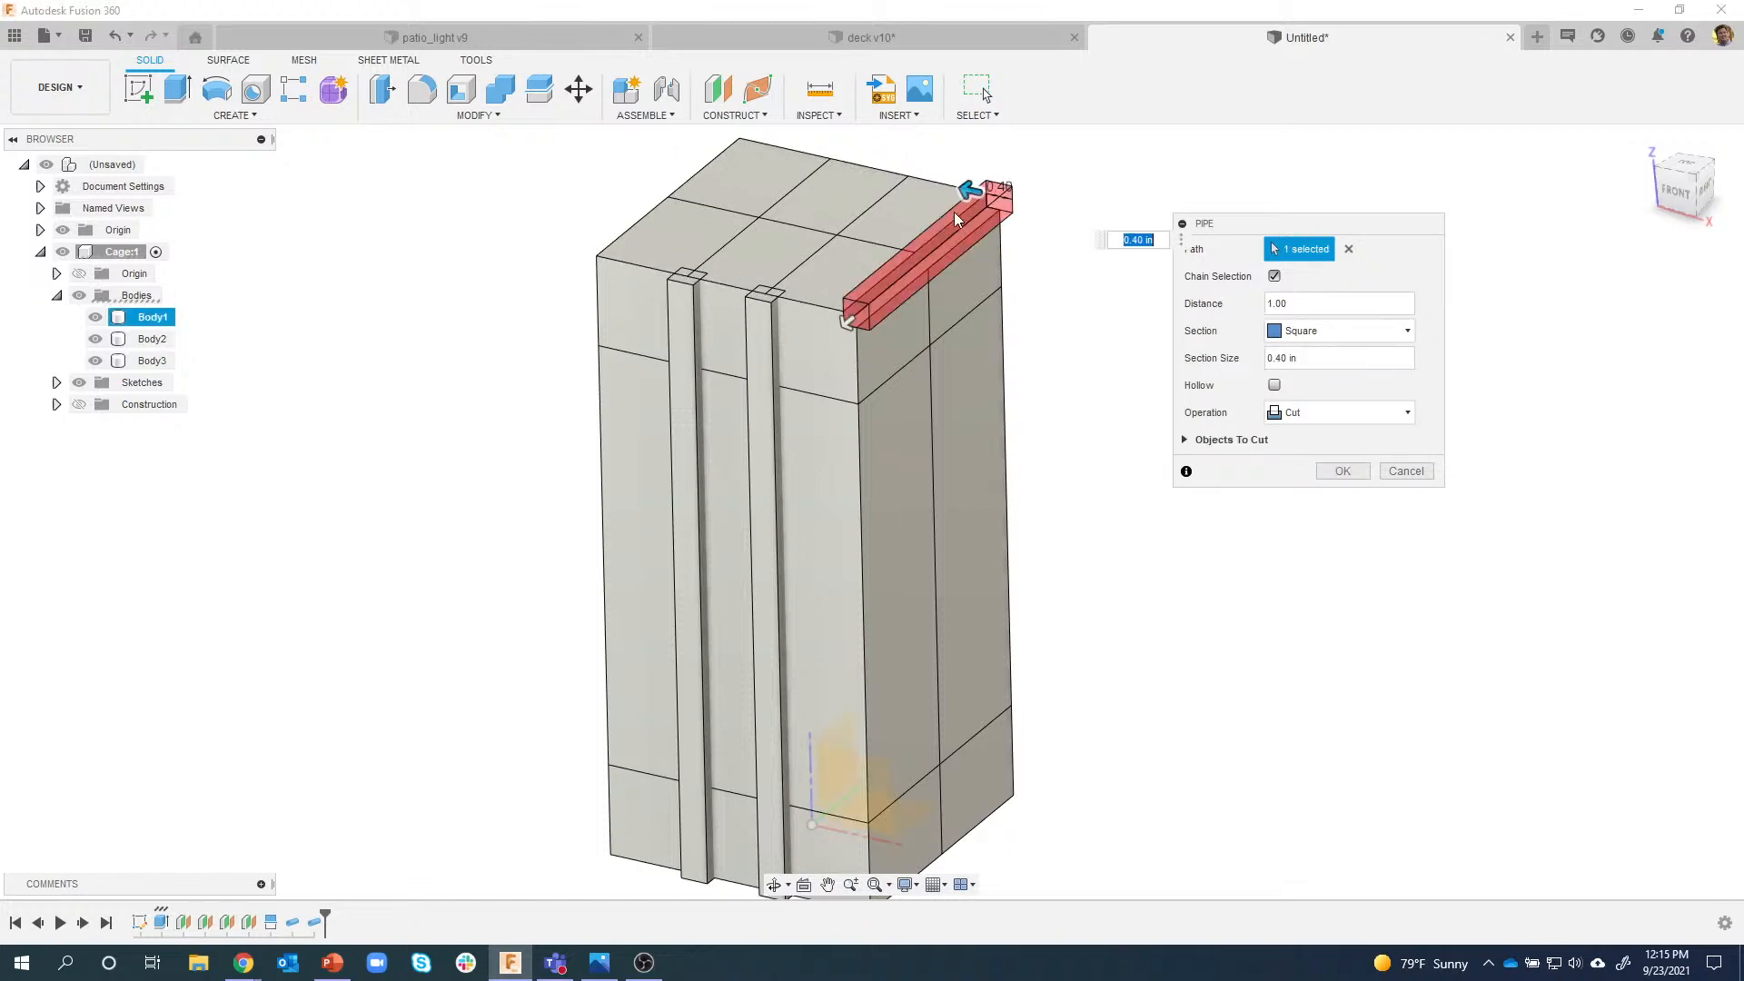
pyautogui.click(923, 177)
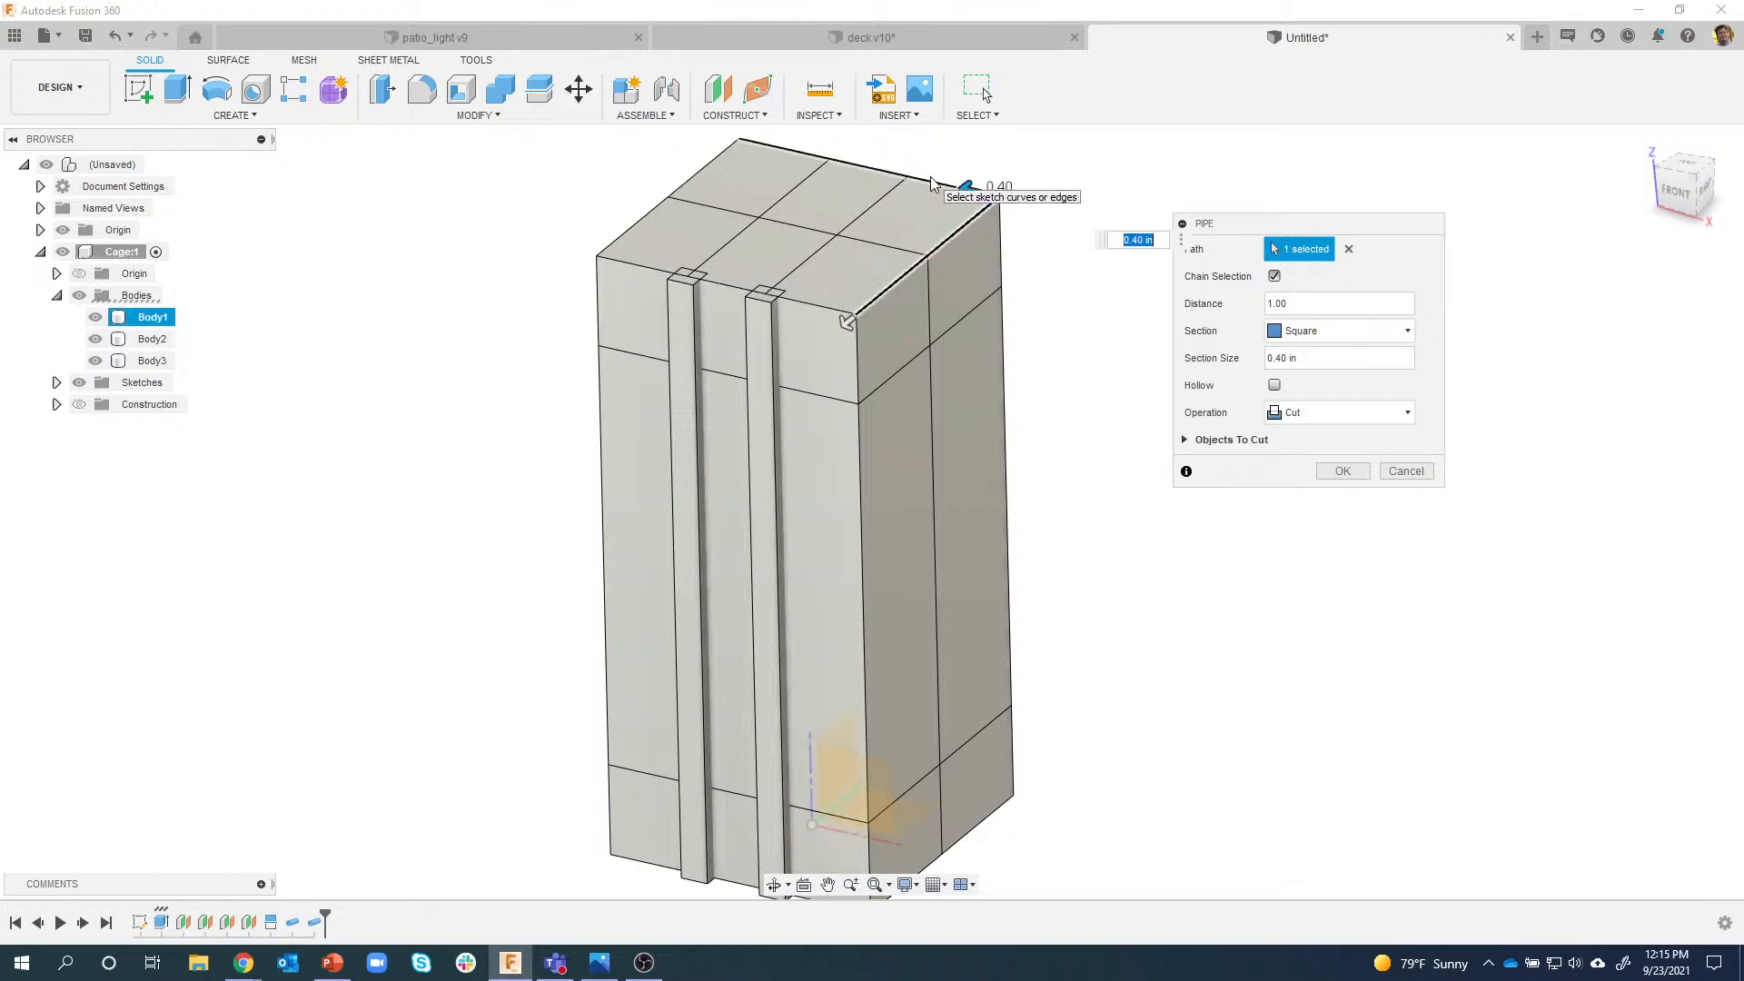
pyautogui.click(930, 178)
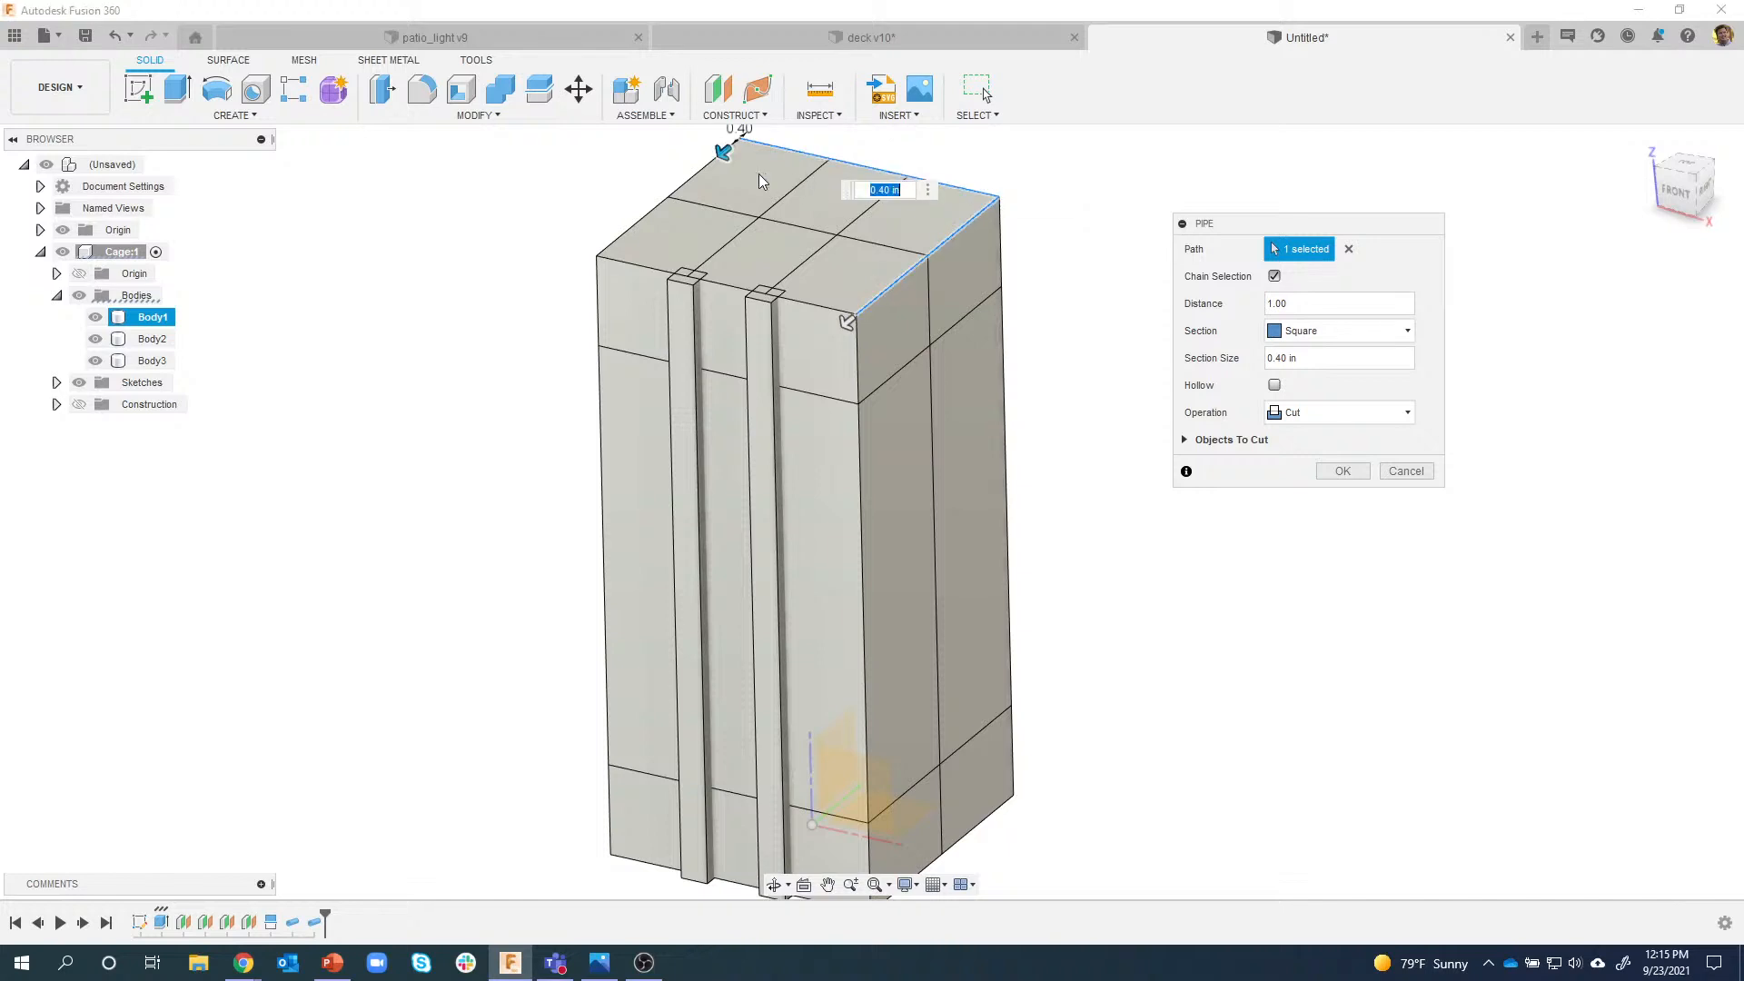
pyautogui.click(692, 182)
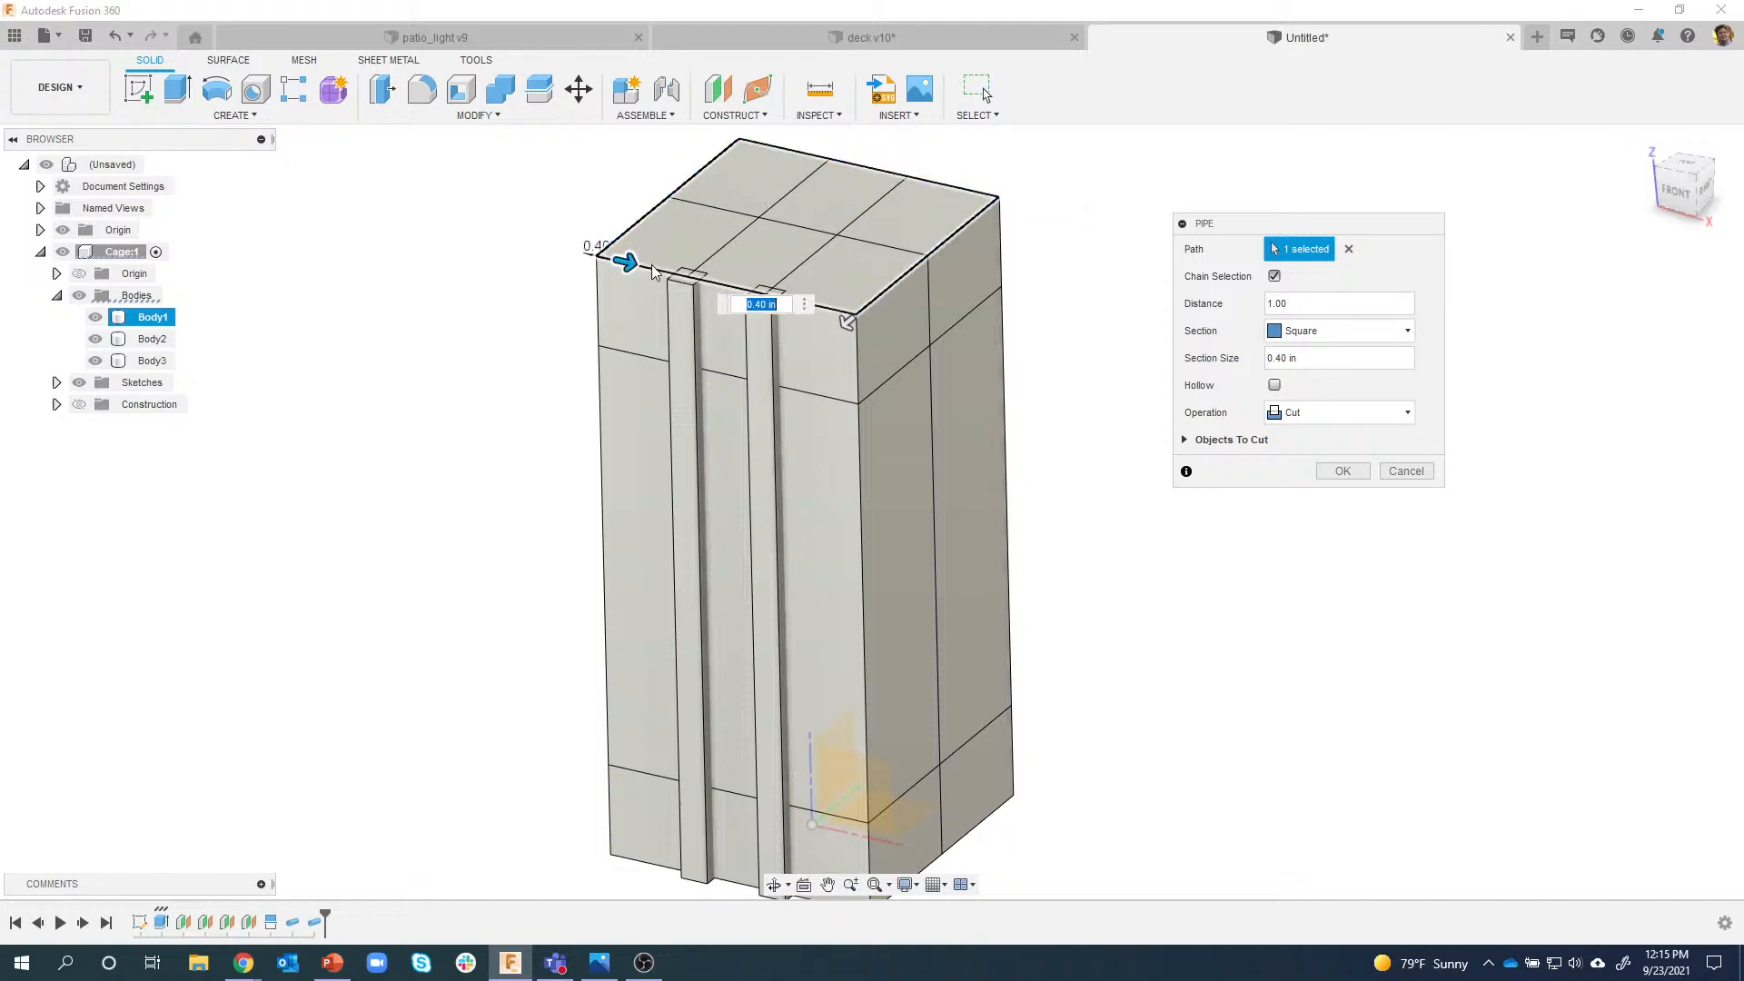
pyautogui.click(752, 299)
# Make the top-edge pipe a new body, check it around the block, and create it.
pyautogui.scroll(5, 568, 264)
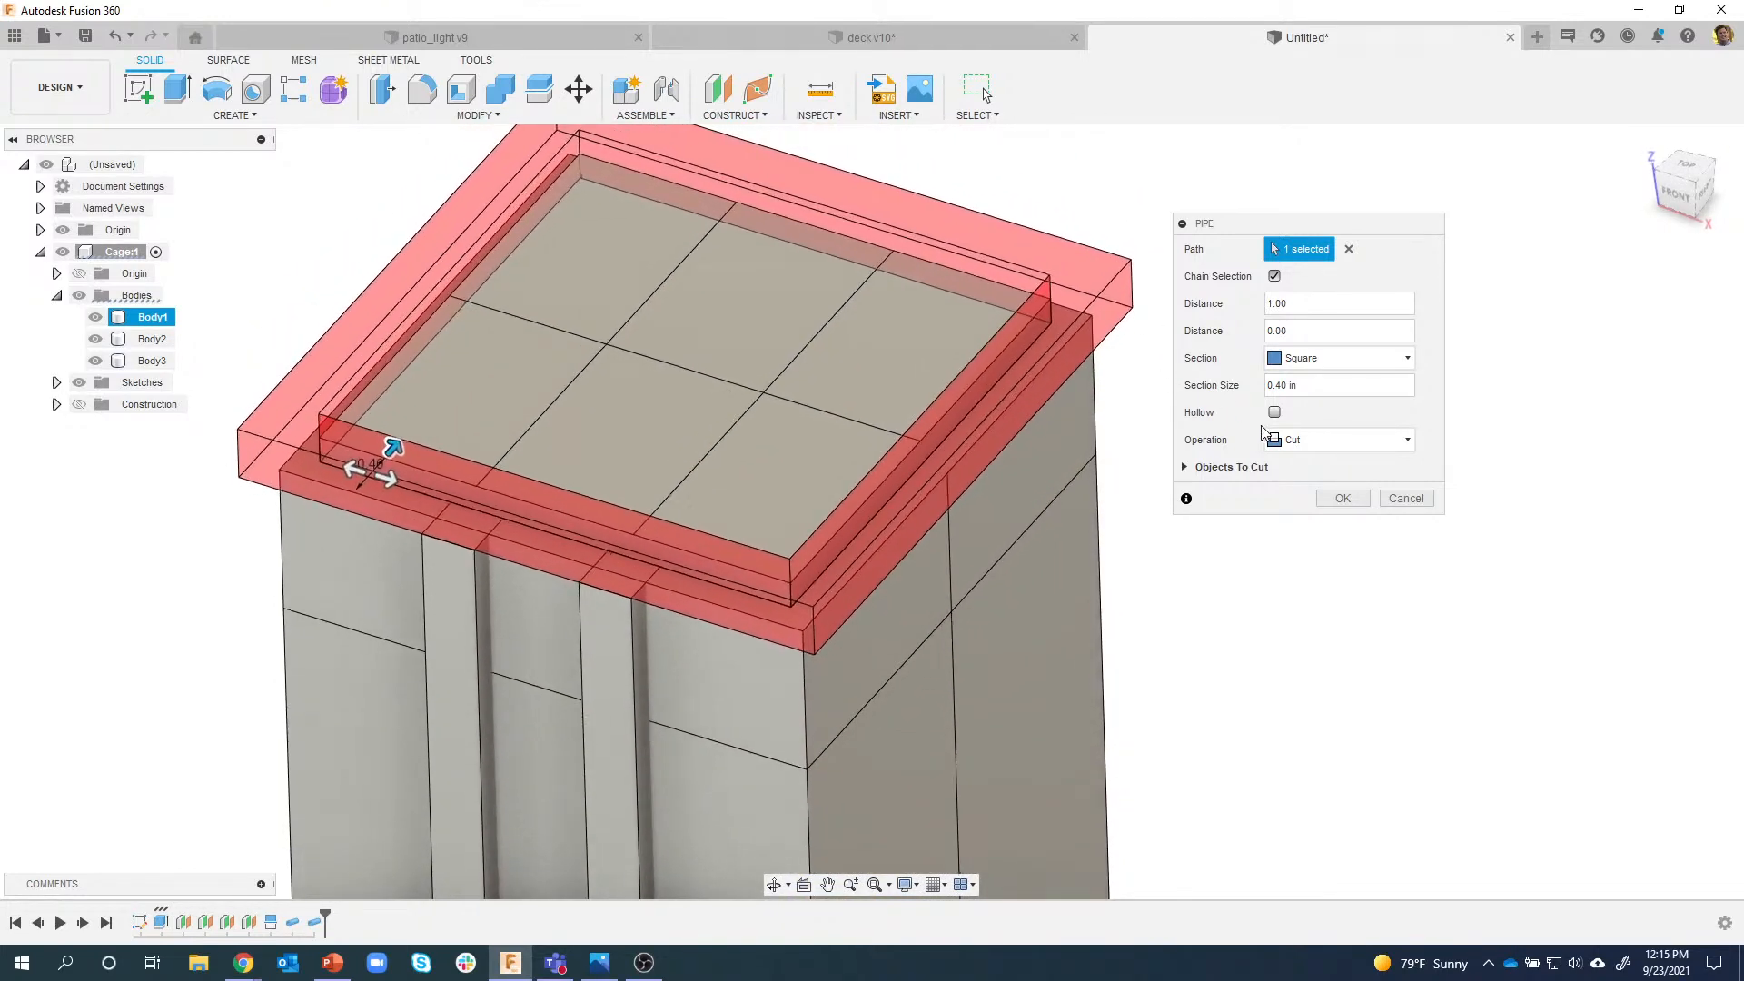
pyautogui.click(1310, 453)
pyautogui.click(1314, 525)
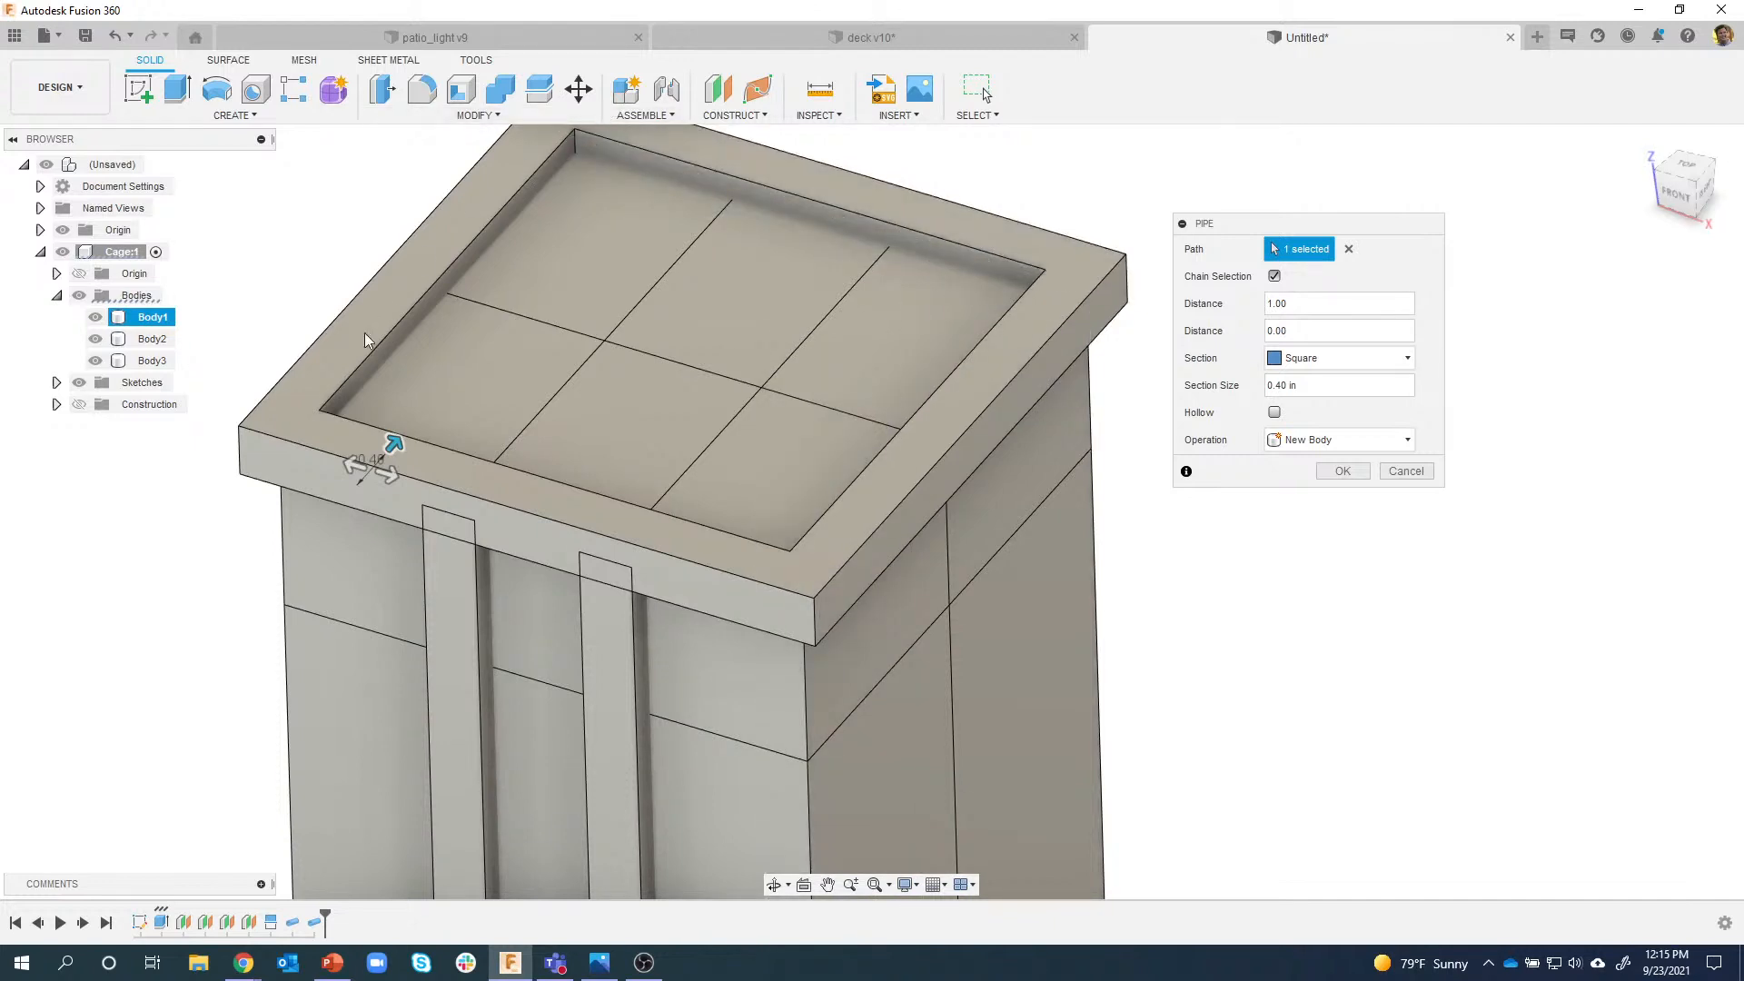
pyautogui.scroll(-2, 848, 531)
pyautogui.keyDown('shift'); pyautogui.moveTo(847, 532); pyautogui.dragTo(677, 536, button='middle'); pyautogui.keyUp('shift')
pyautogui.keyDown('shift'); pyautogui.moveTo(843, 440); pyautogui.dragTo(803, 517, button='middle'); pyautogui.keyUp('shift')
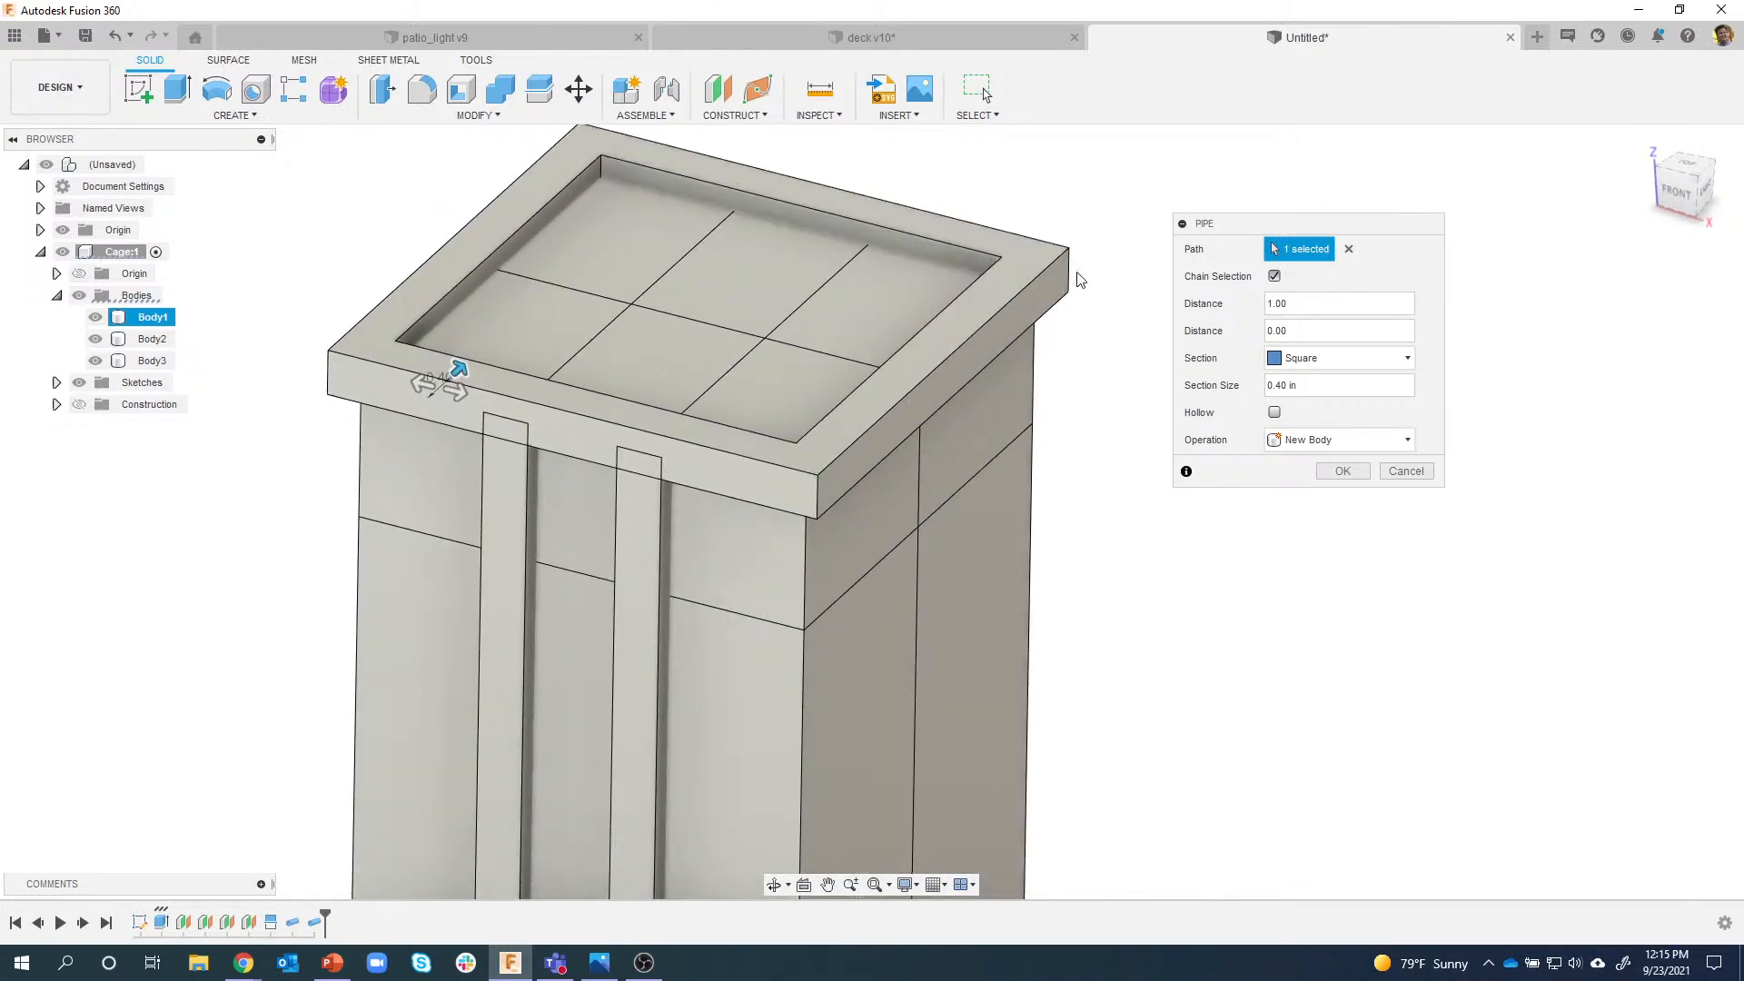
pyautogui.keyDown('shift'); pyautogui.moveTo(1078, 240); pyautogui.dragTo(1121, 329, button='middle'); pyautogui.keyUp('shift')
pyautogui.scroll(-3, 1079, 299)
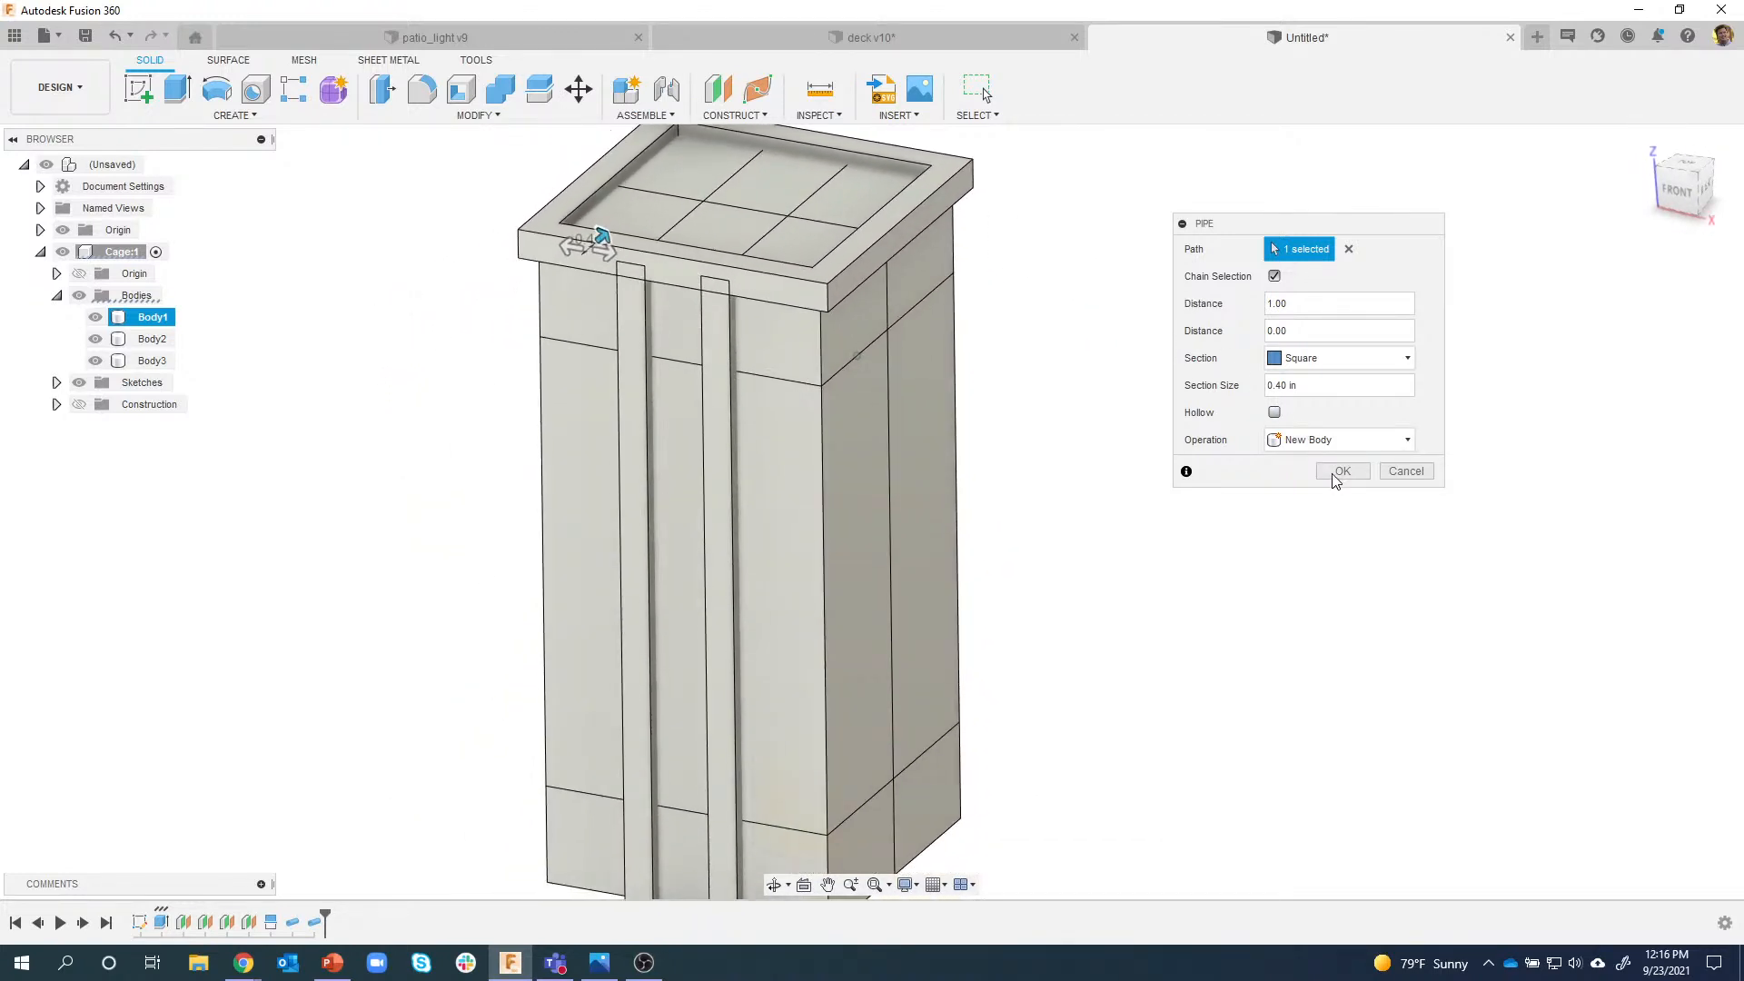
pyautogui.click(1333, 474)
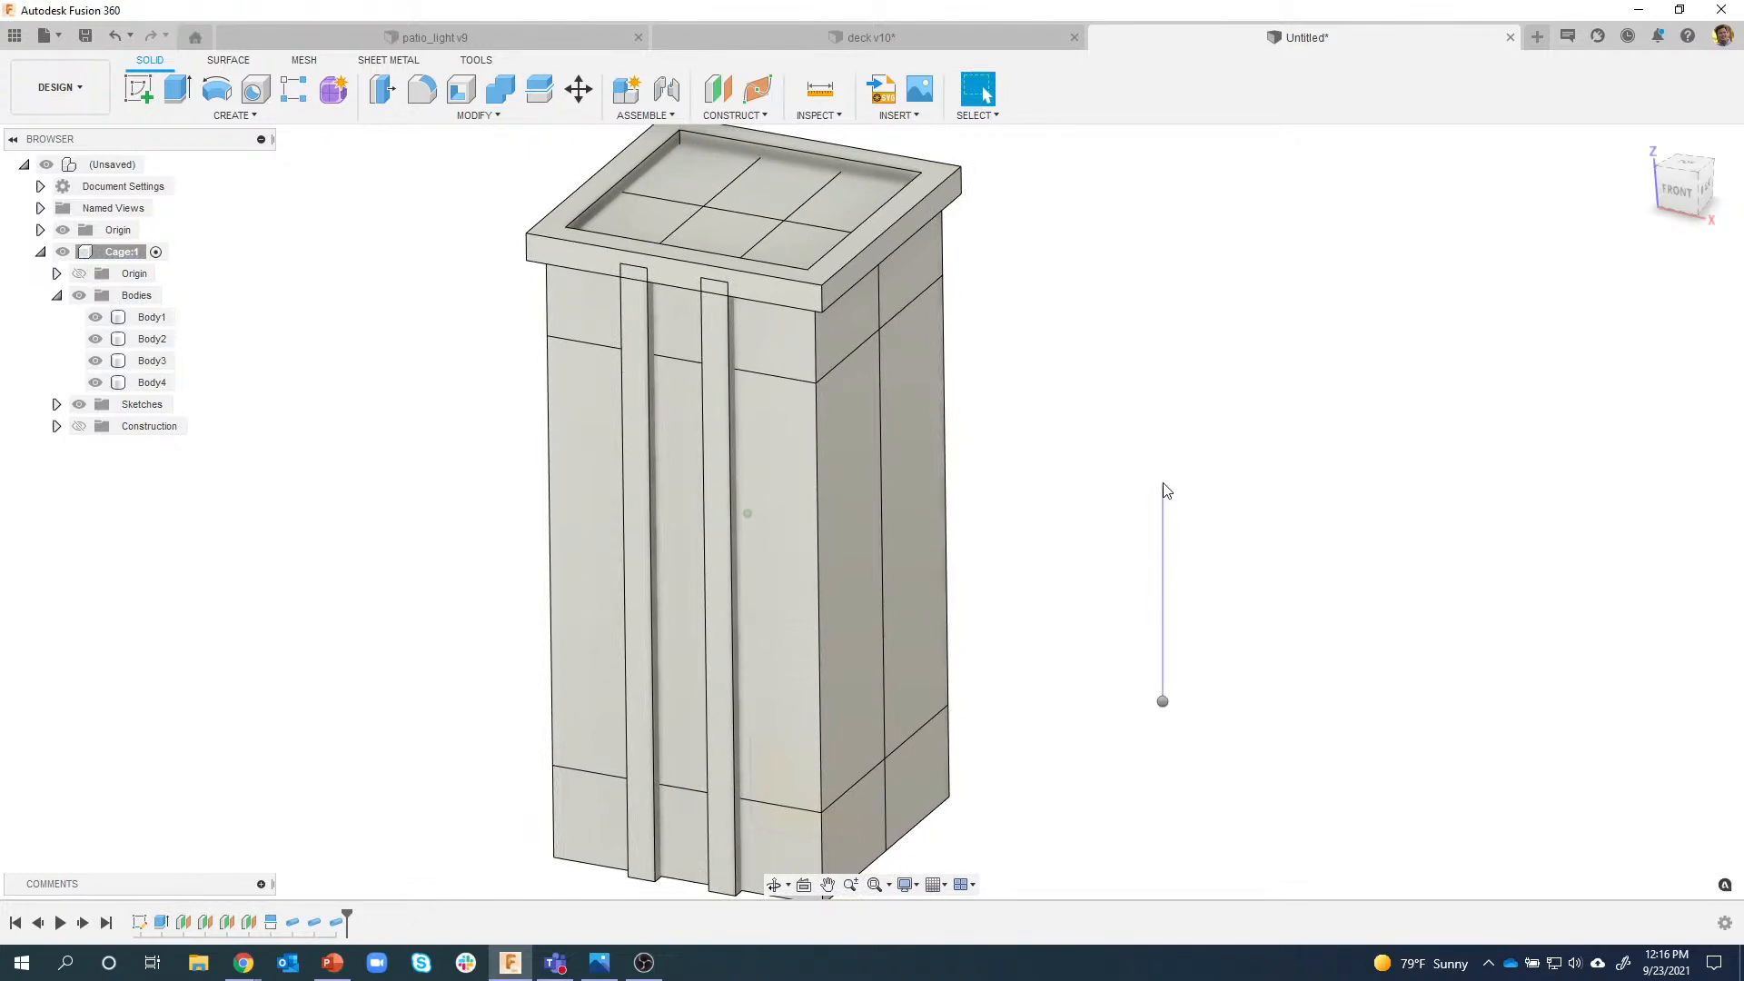
# Run a 0.40 in square pipe around the four outer edges of the block's bottom face as a new body.
pyautogui.moveTo(1162, 483); pyautogui.dragTo(1162, 462, button='right')
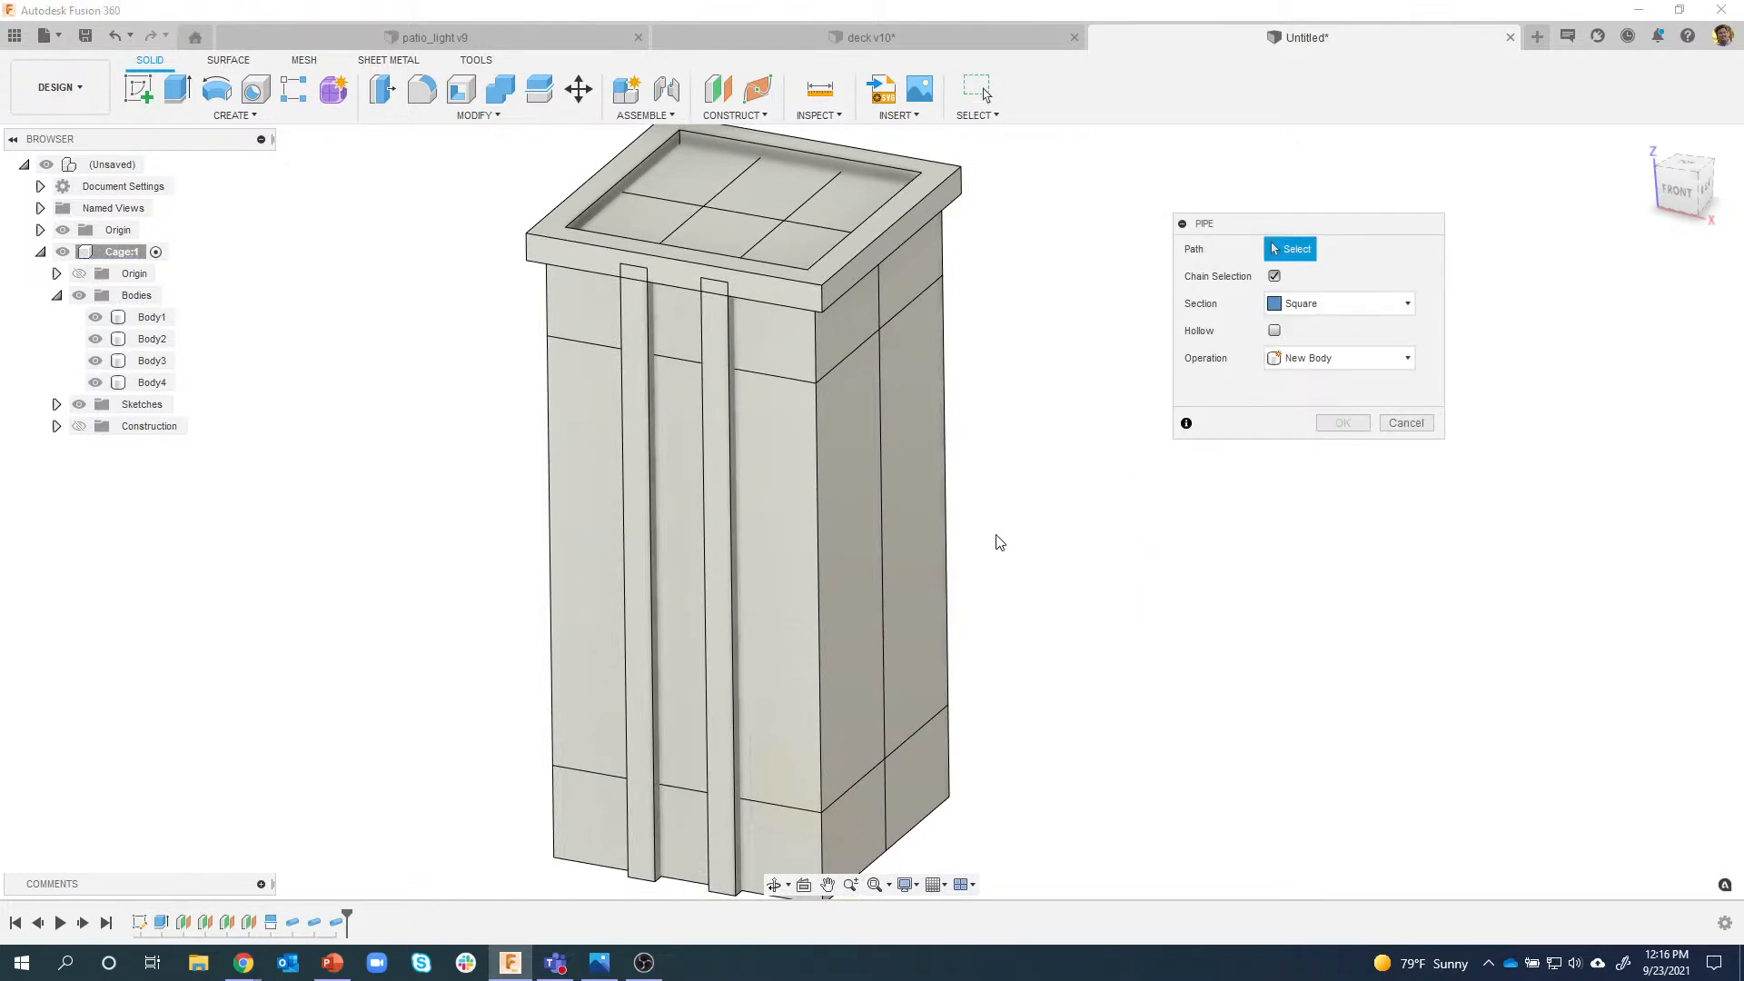
pyautogui.keyDown('shift'); pyautogui.moveTo(999, 542); pyautogui.dragTo(788, 662, button='middle'); pyautogui.keyUp('shift')
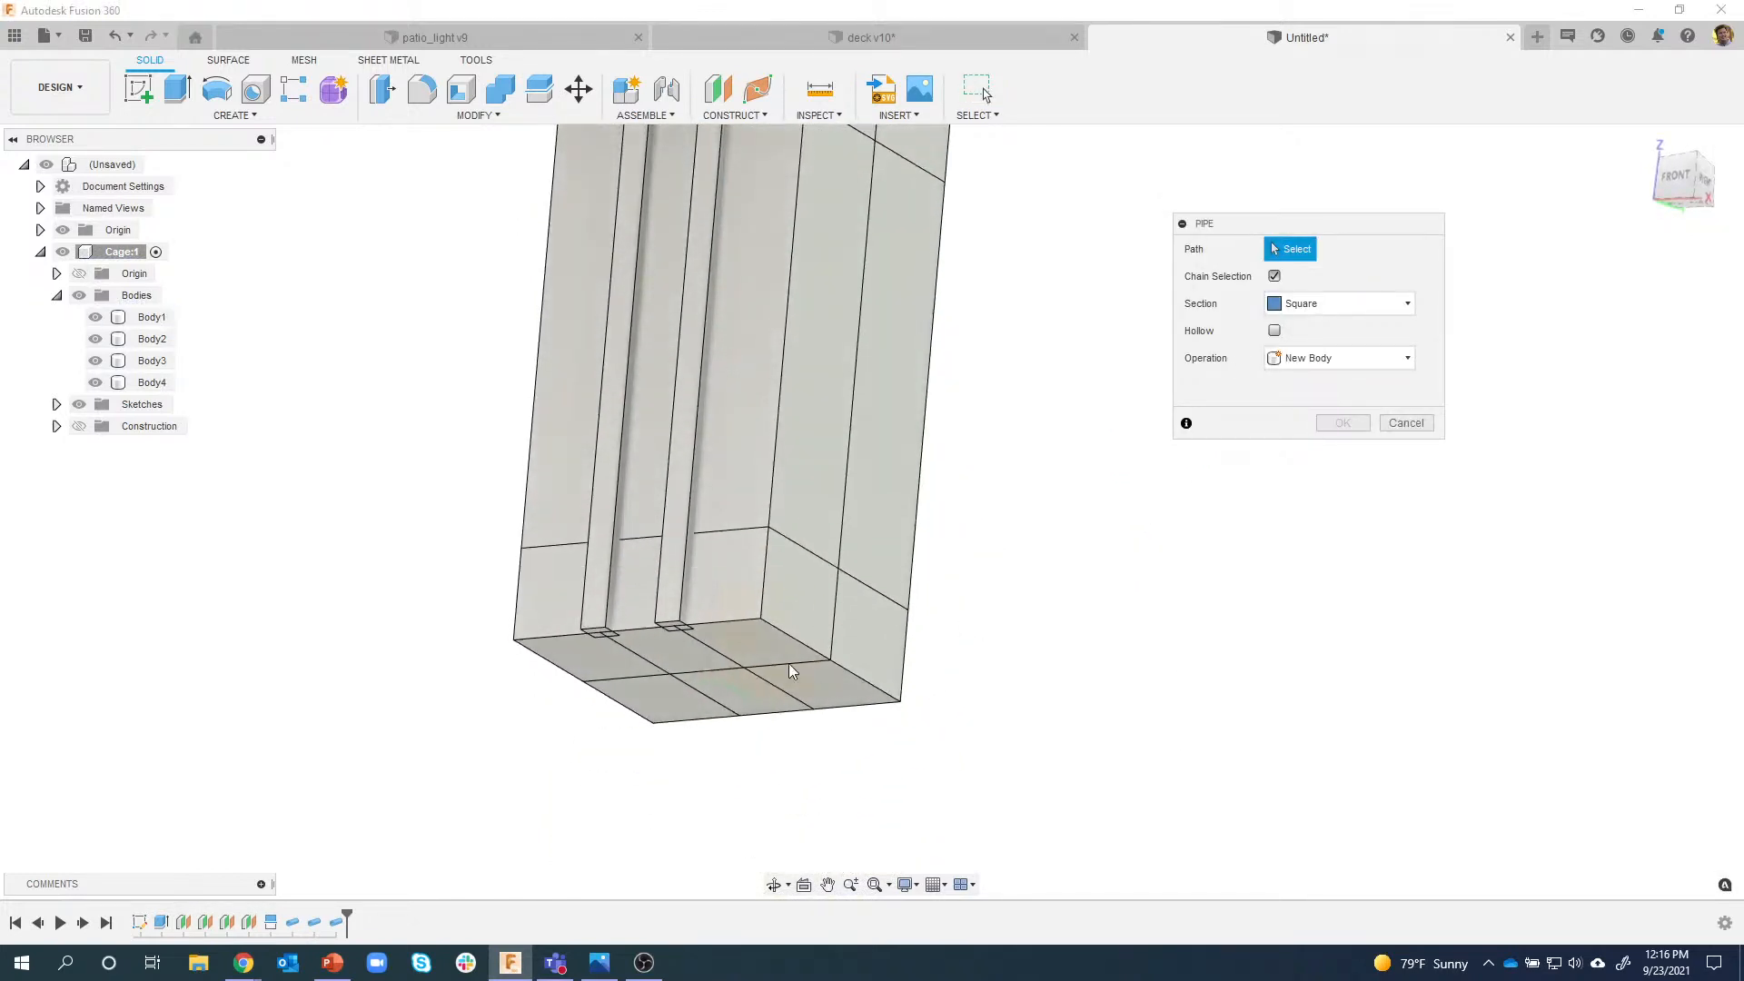
pyautogui.click(741, 621)
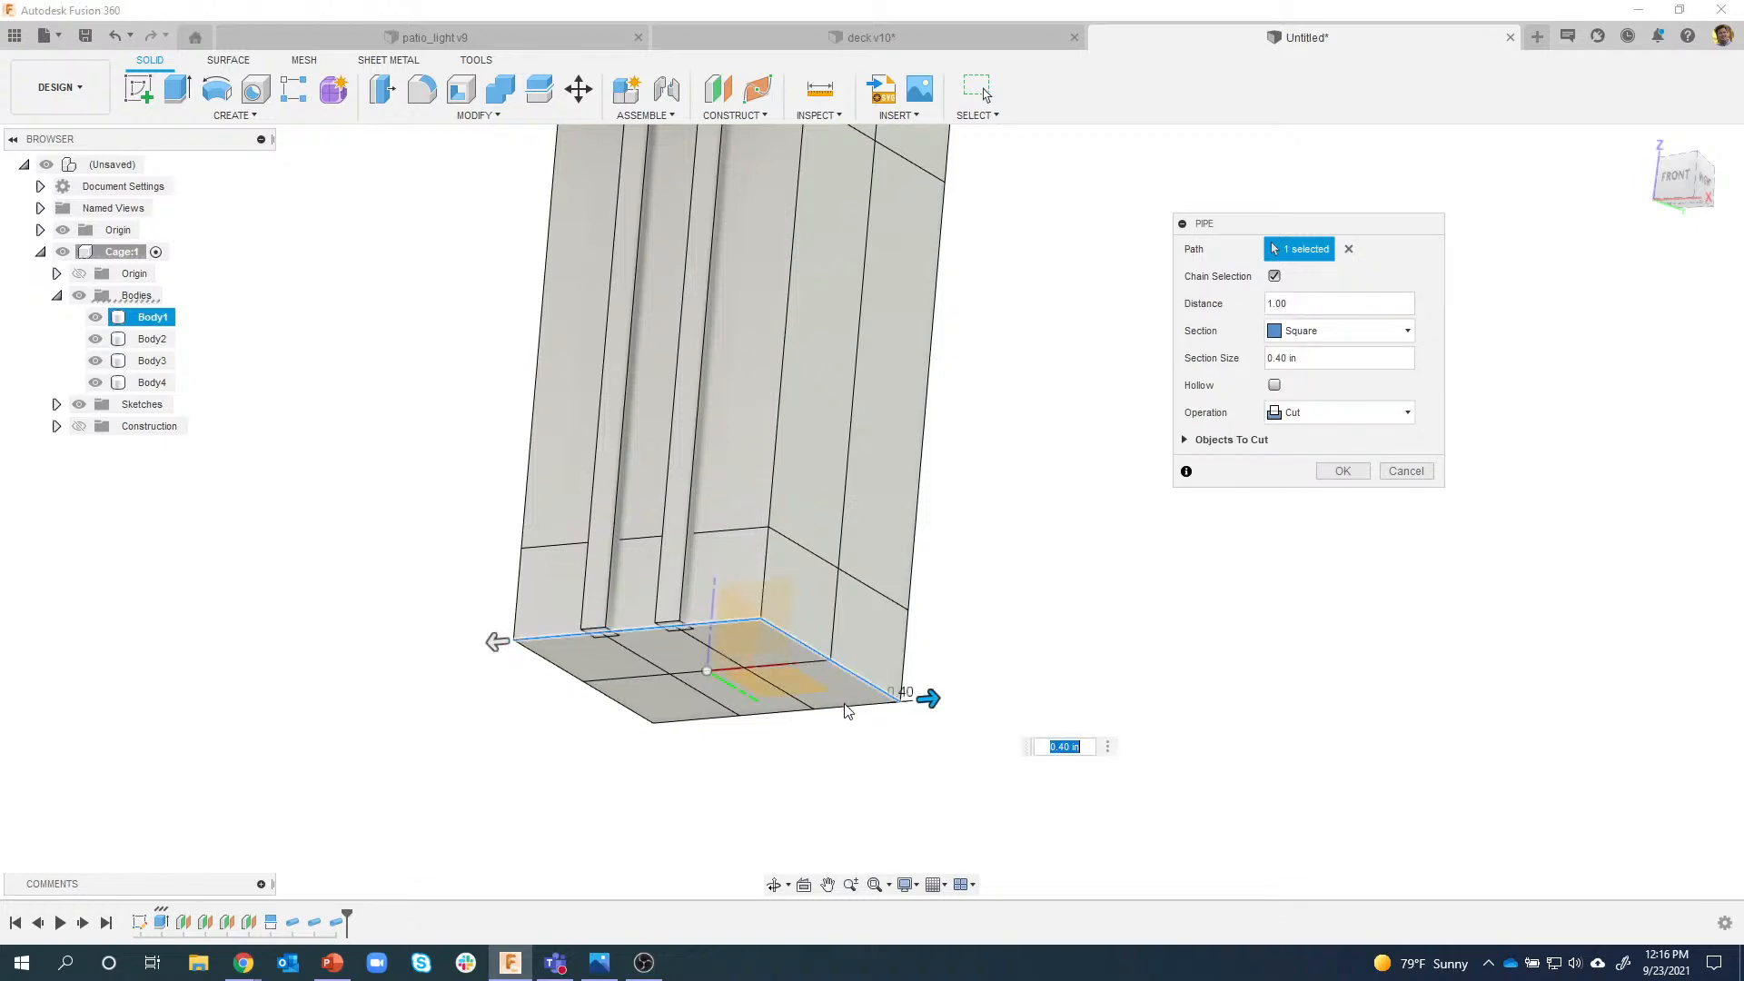
pyautogui.click(612, 699)
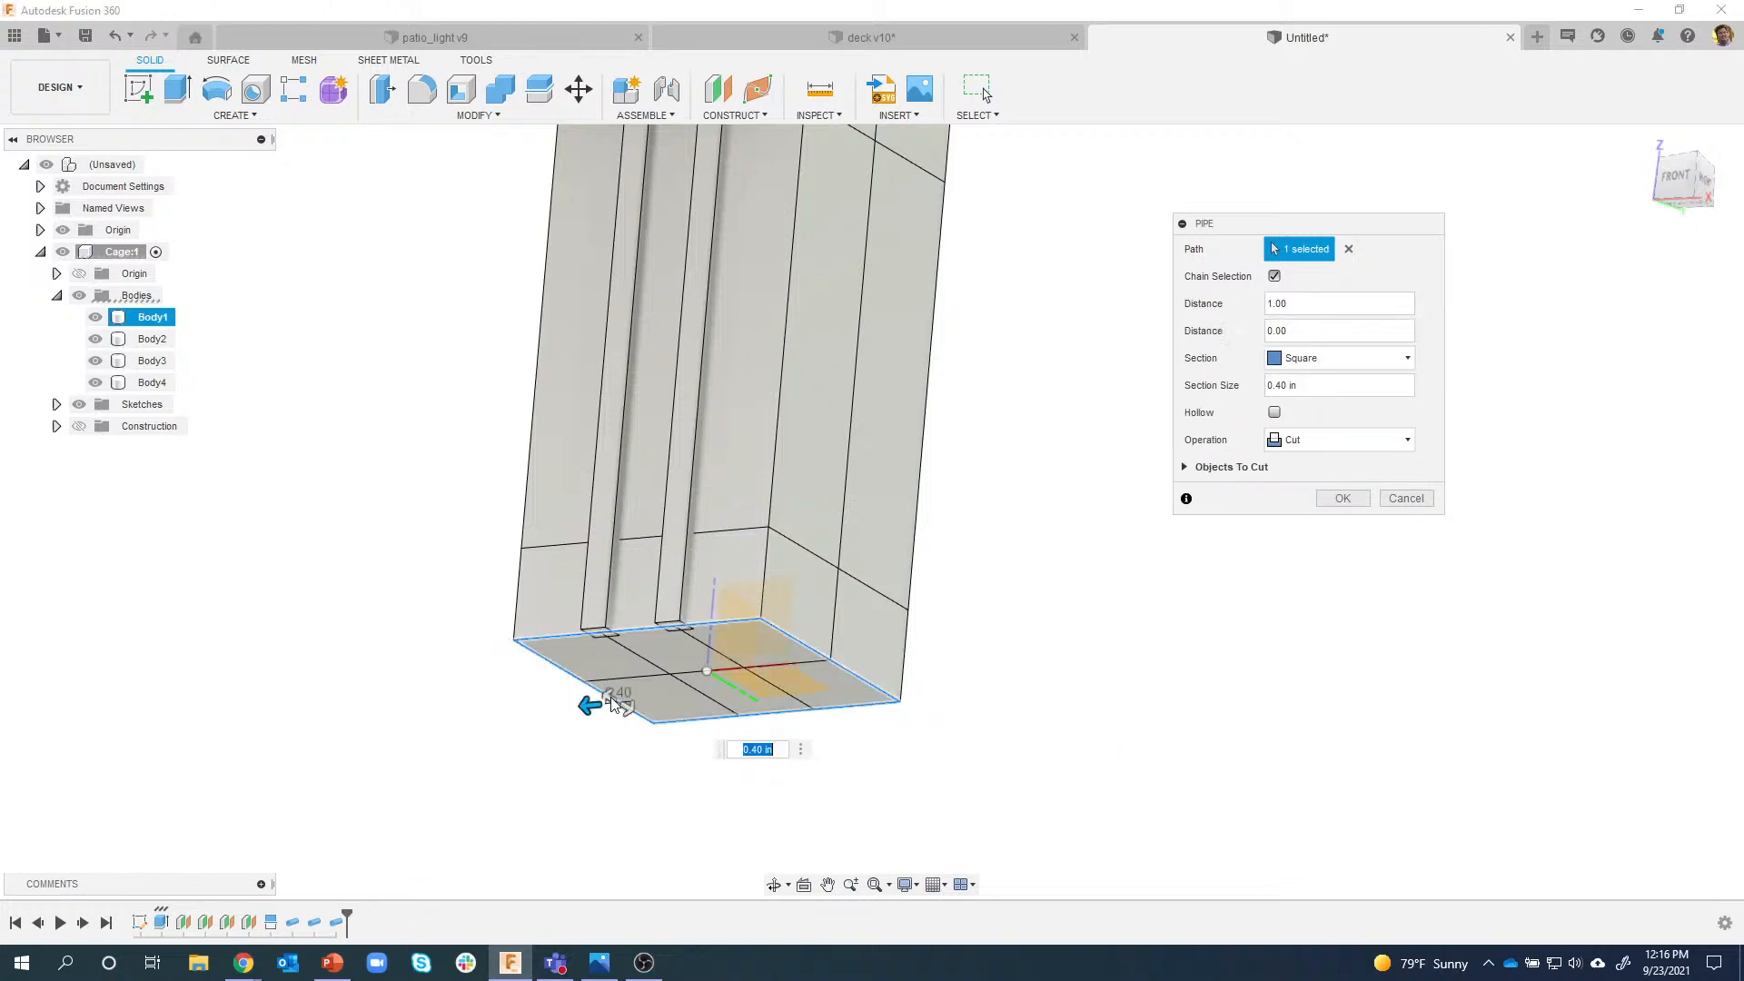
pyautogui.click(1353, 443)
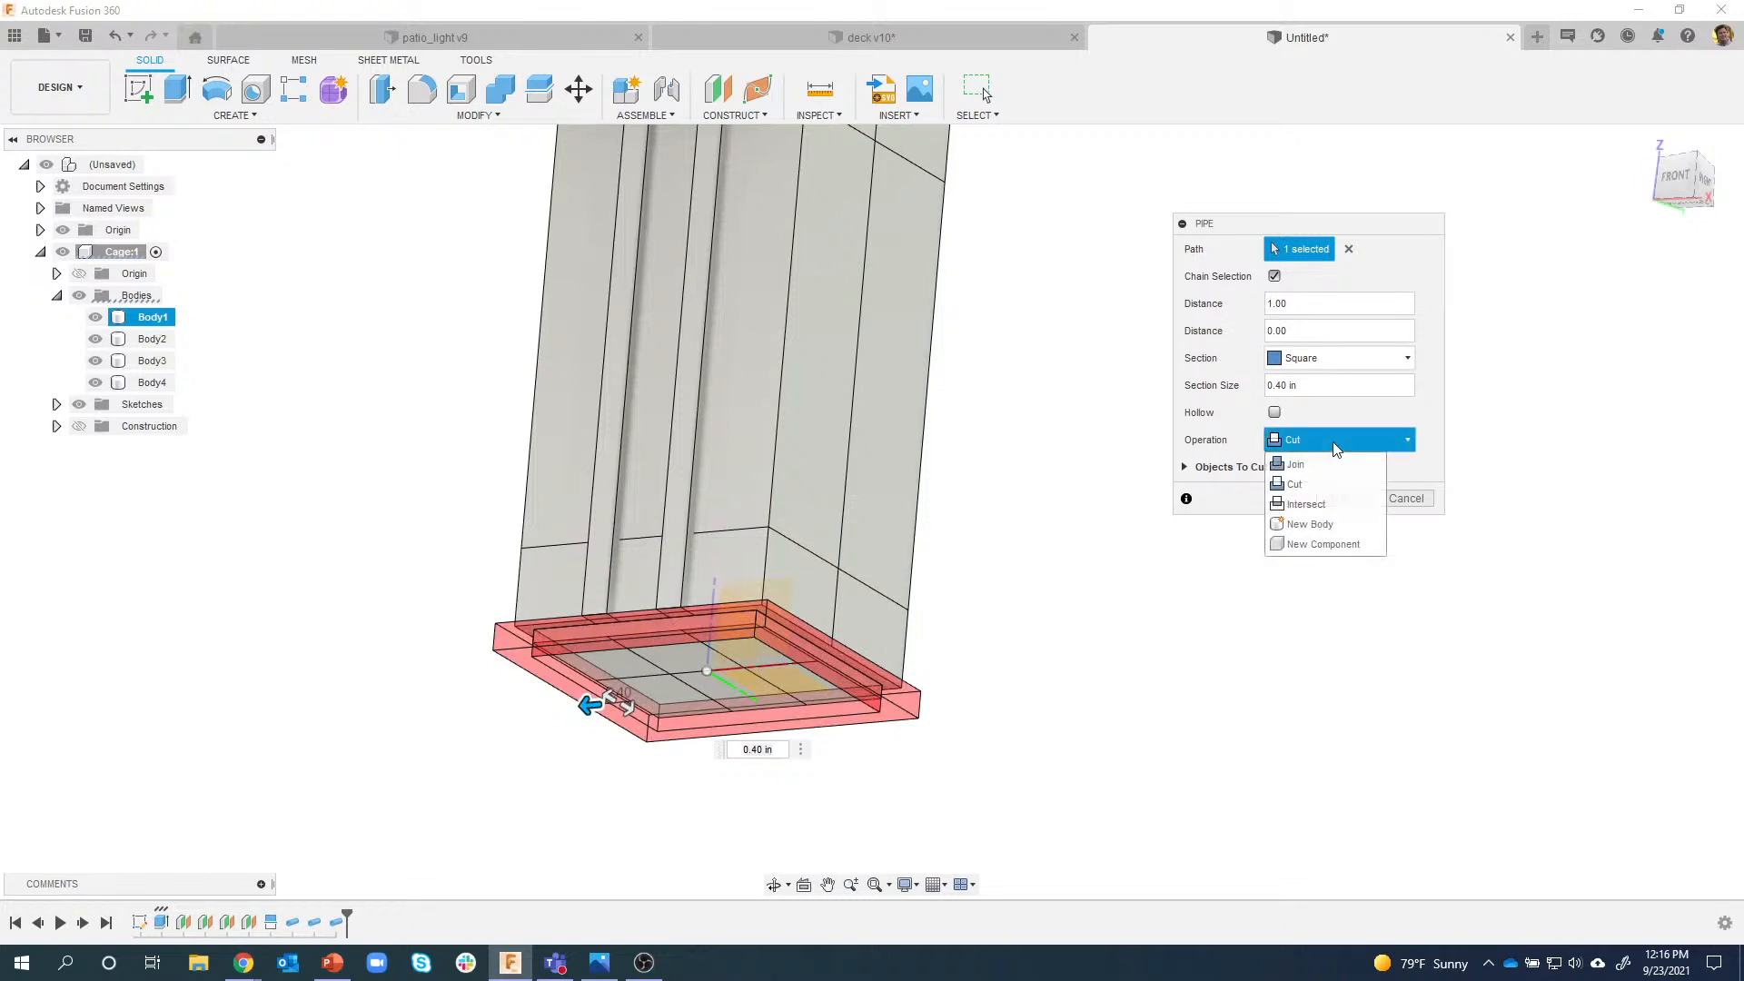
pyautogui.click(1288, 523)
pyautogui.keyDown('shift'); pyautogui.moveTo(1265, 548); pyautogui.dragTo(621, 452, button='middle'); pyautogui.keyUp('shift')
pyautogui.click(1342, 471)
pyautogui.keyDown('shift'); pyautogui.moveTo(790, 422); pyautogui.dragTo(723, 380, button='middle'); pyautogui.keyUp('shift')
pyautogui.scroll(-1, 958, 357)
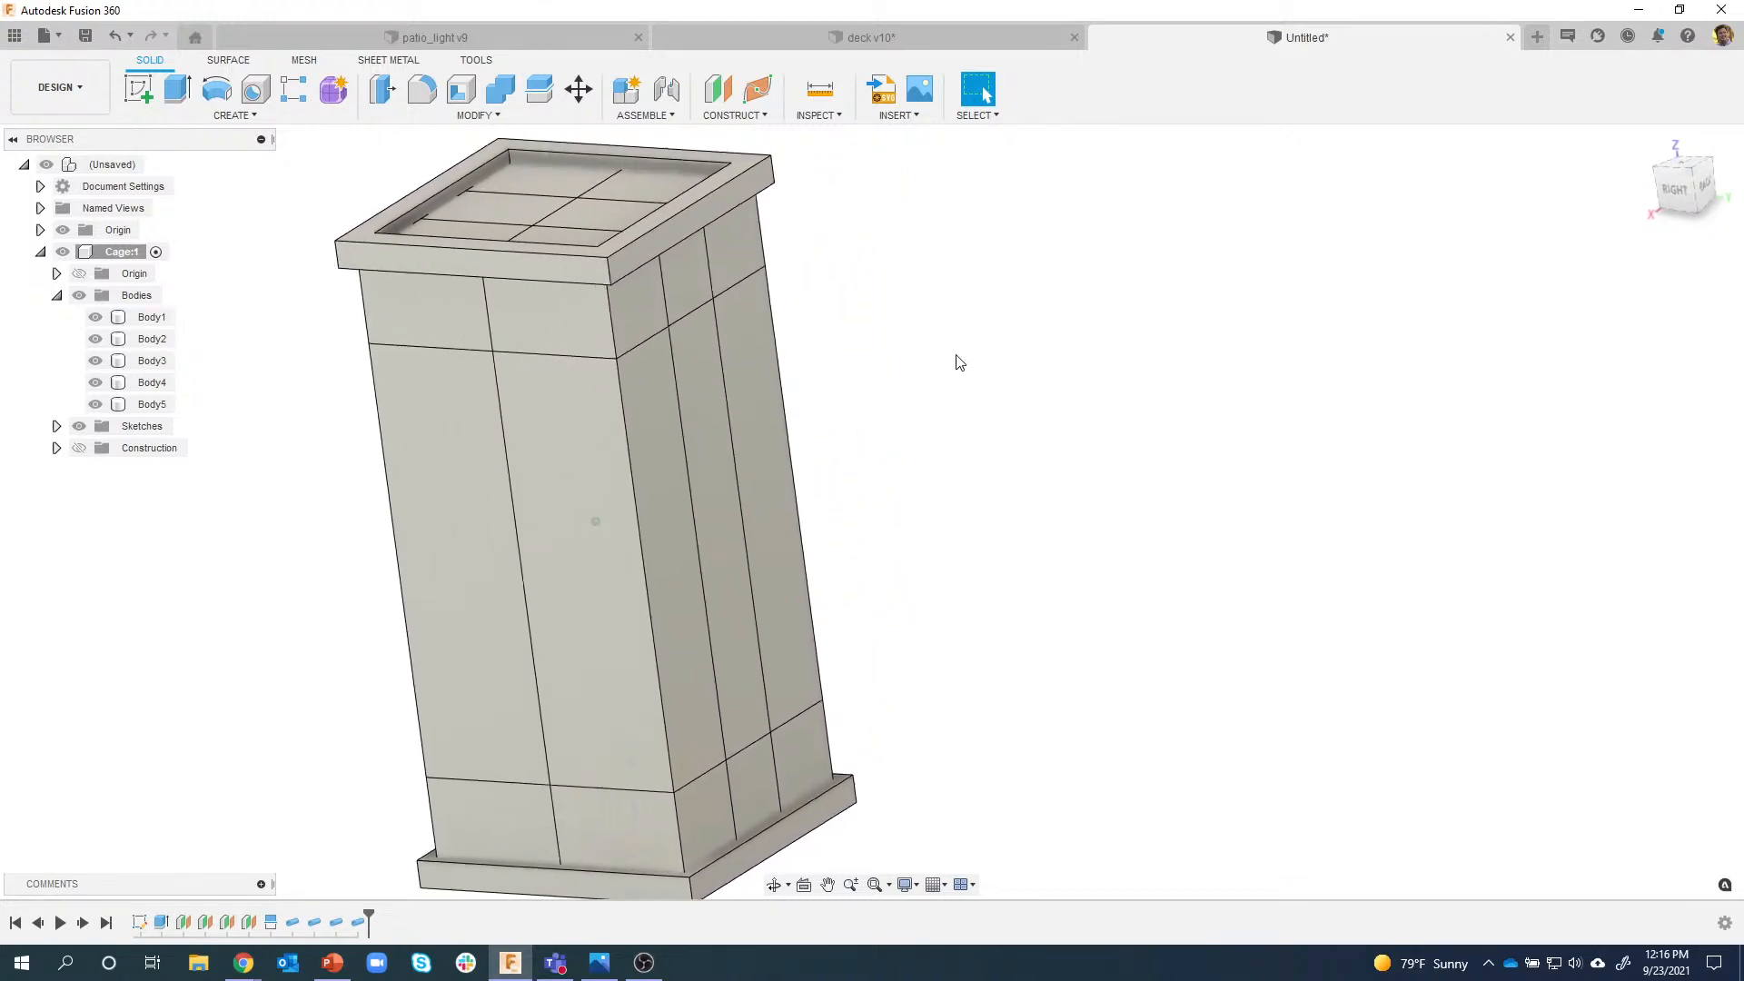
# Start a Mirror of type Features with the two full-height vertical pipes on the front face as its objects.
pyautogui.scroll(-1, 386, 464)
pyautogui.keyDown('shift'); pyautogui.moveTo(387, 464); pyautogui.dragTo(311, 172, button='middle'); pyautogui.keyUp('shift')
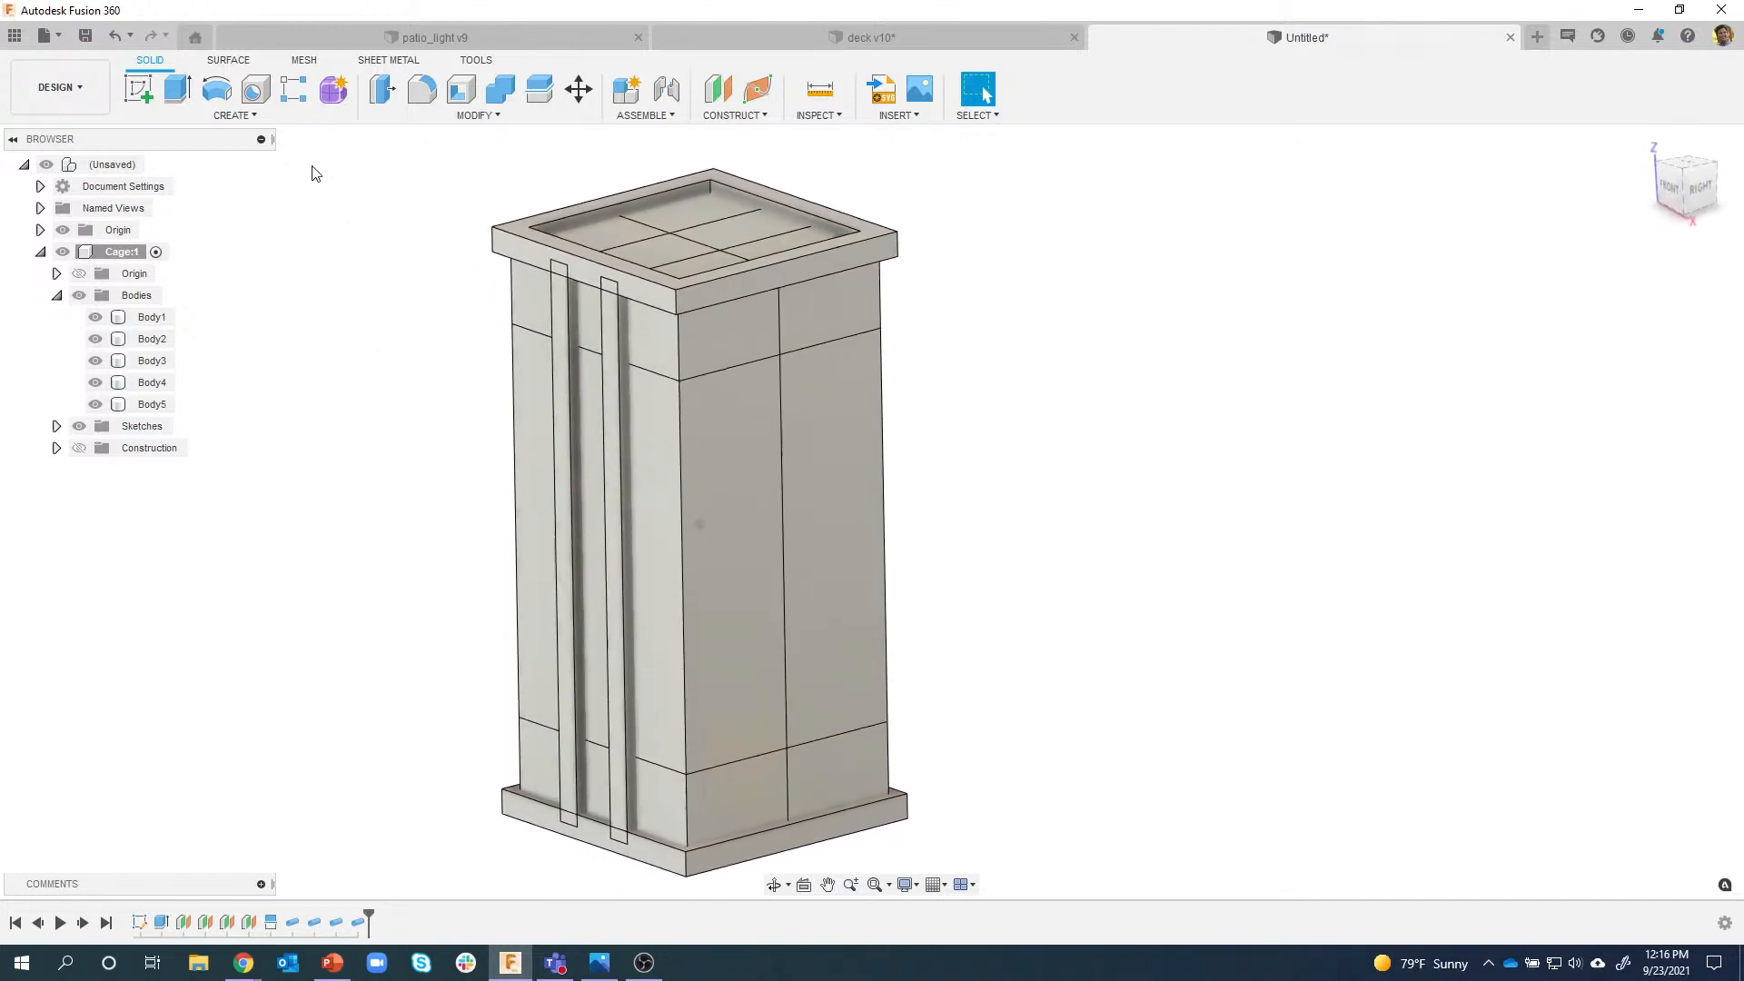
pyautogui.keyDown('shift'); pyautogui.moveTo(364, 545); pyautogui.dragTo(241, 117, button='middle'); pyautogui.keyUp('shift')
pyautogui.click(234, 115)
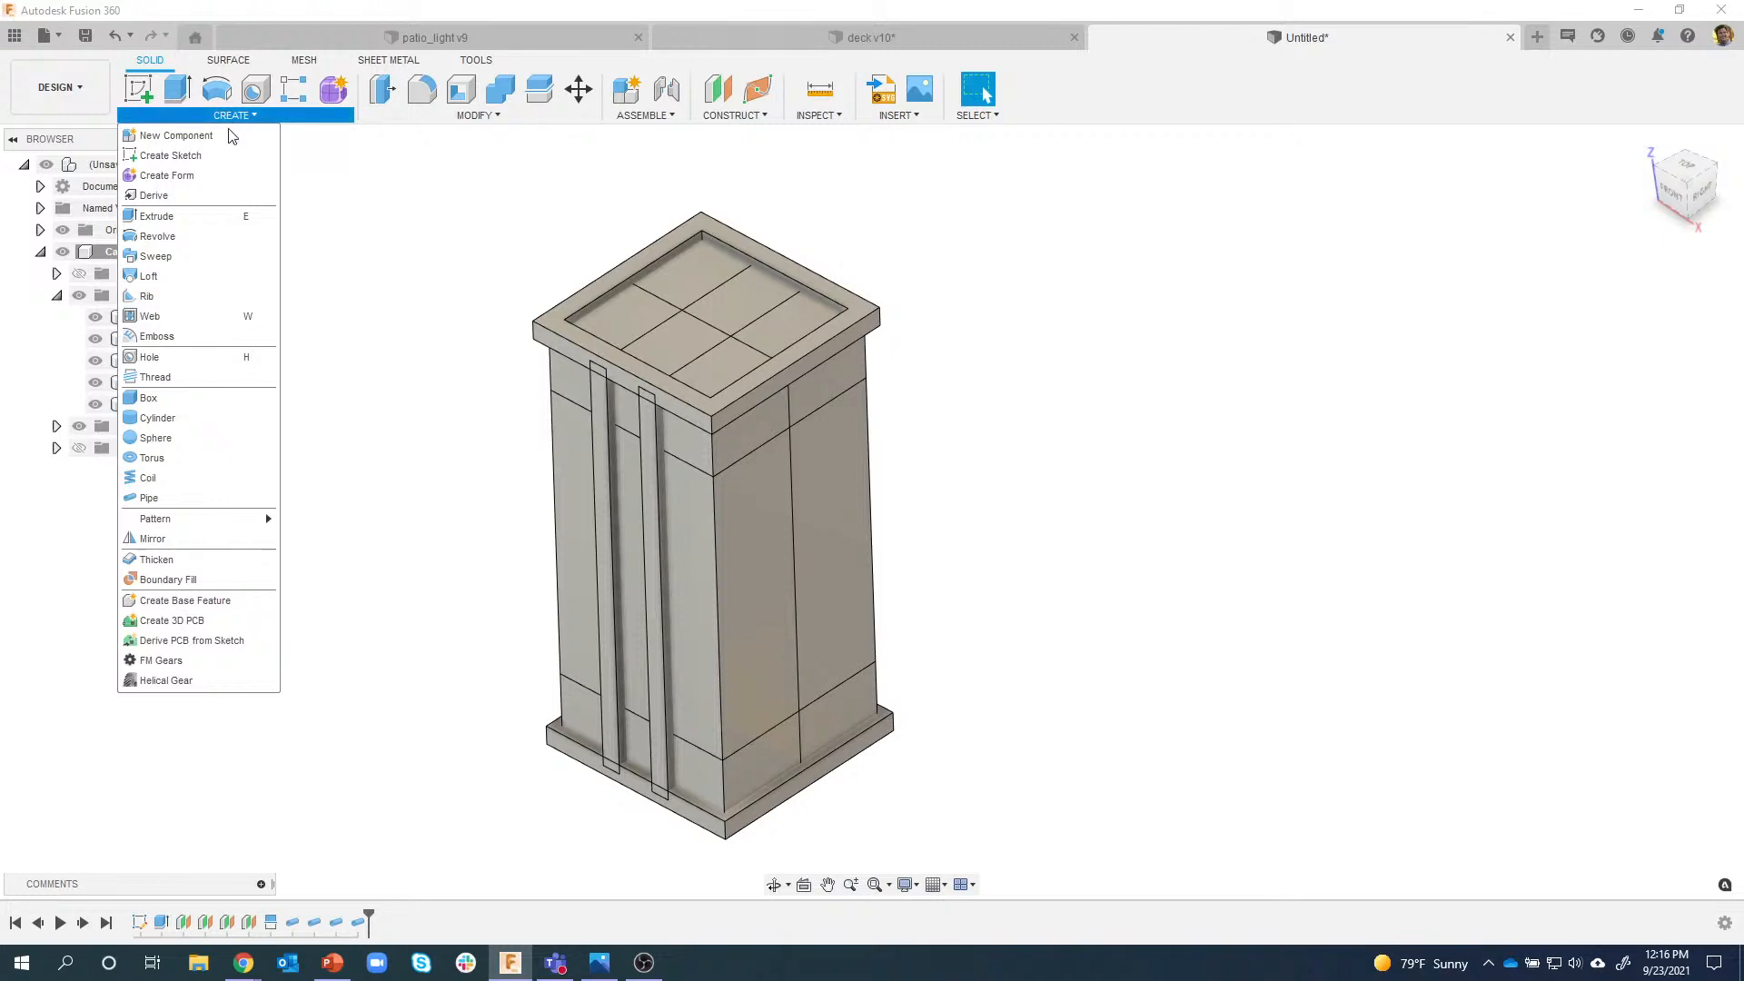
pyautogui.click(172, 536)
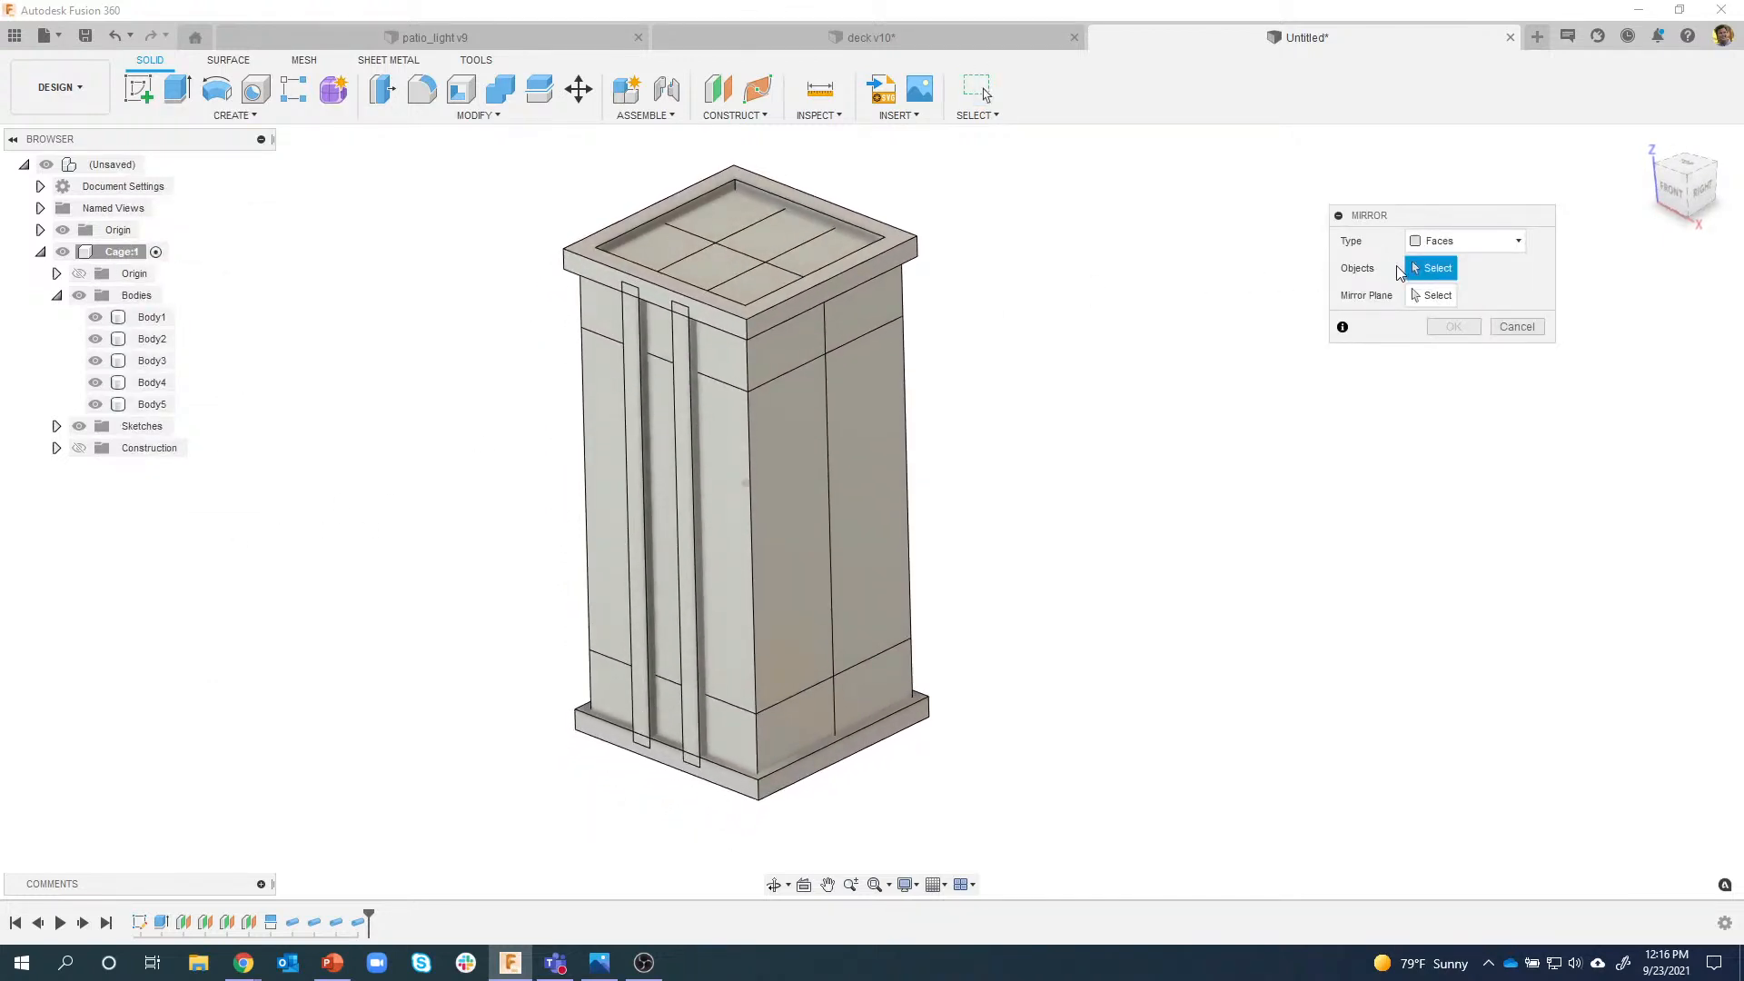
pyautogui.click(1461, 241)
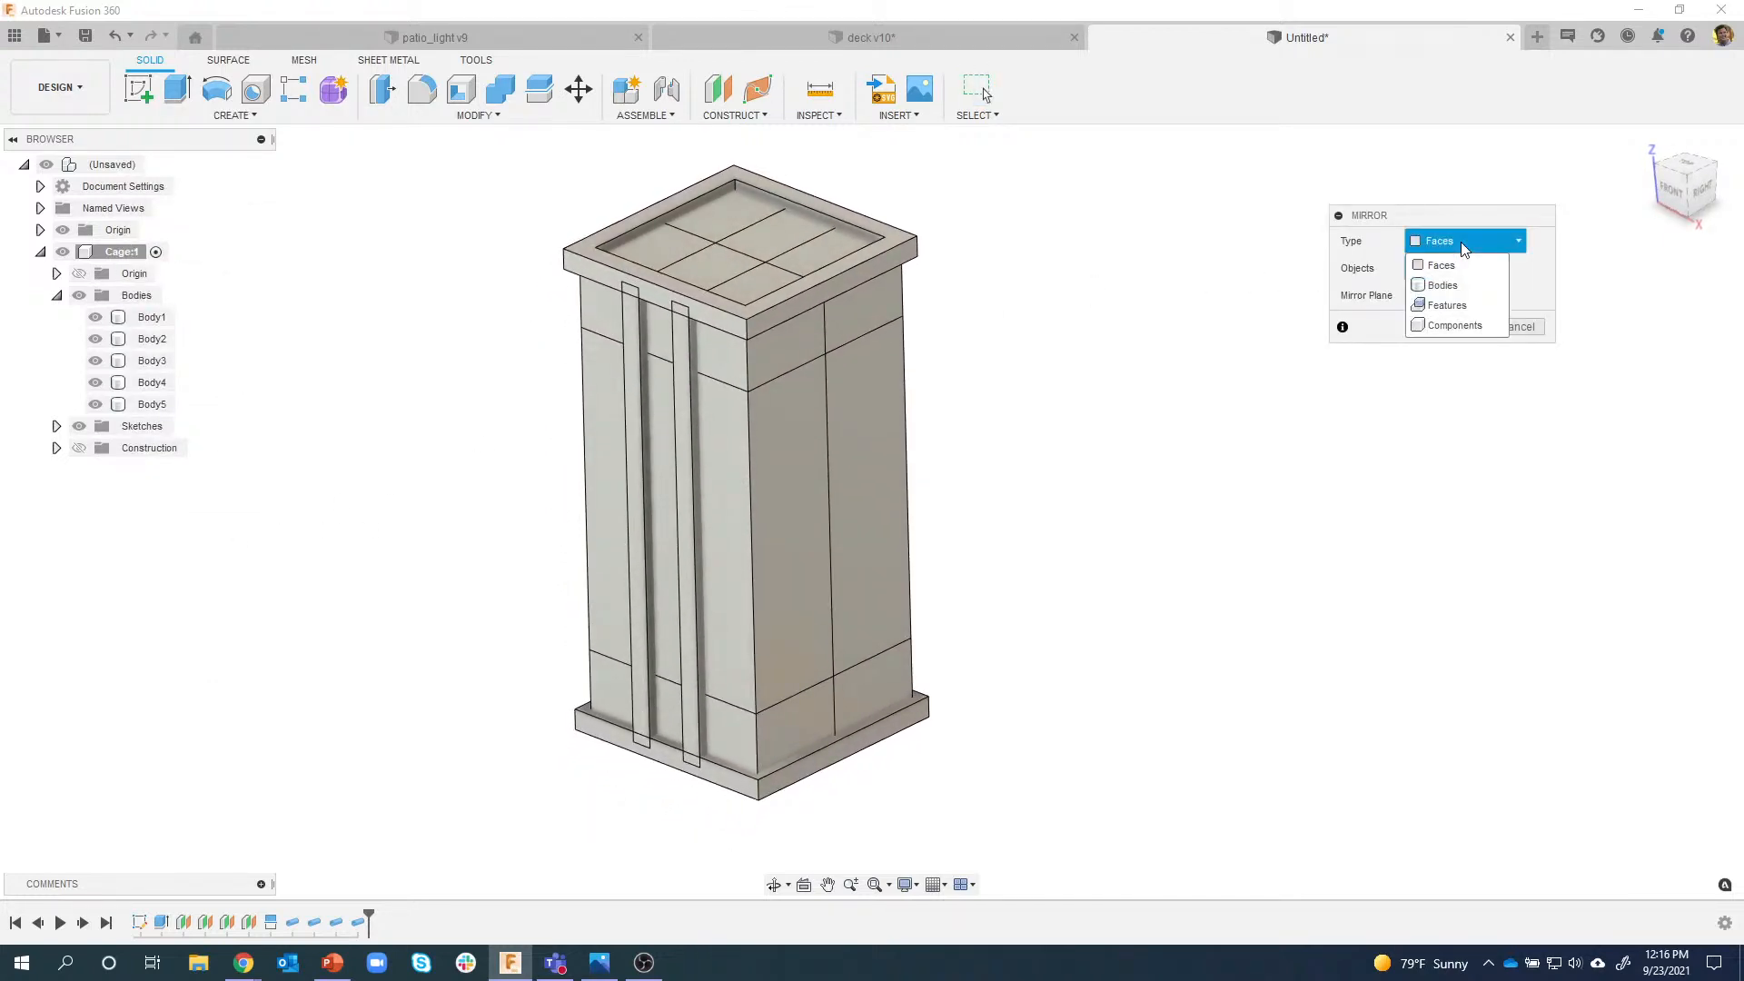
pyautogui.click(1448, 305)
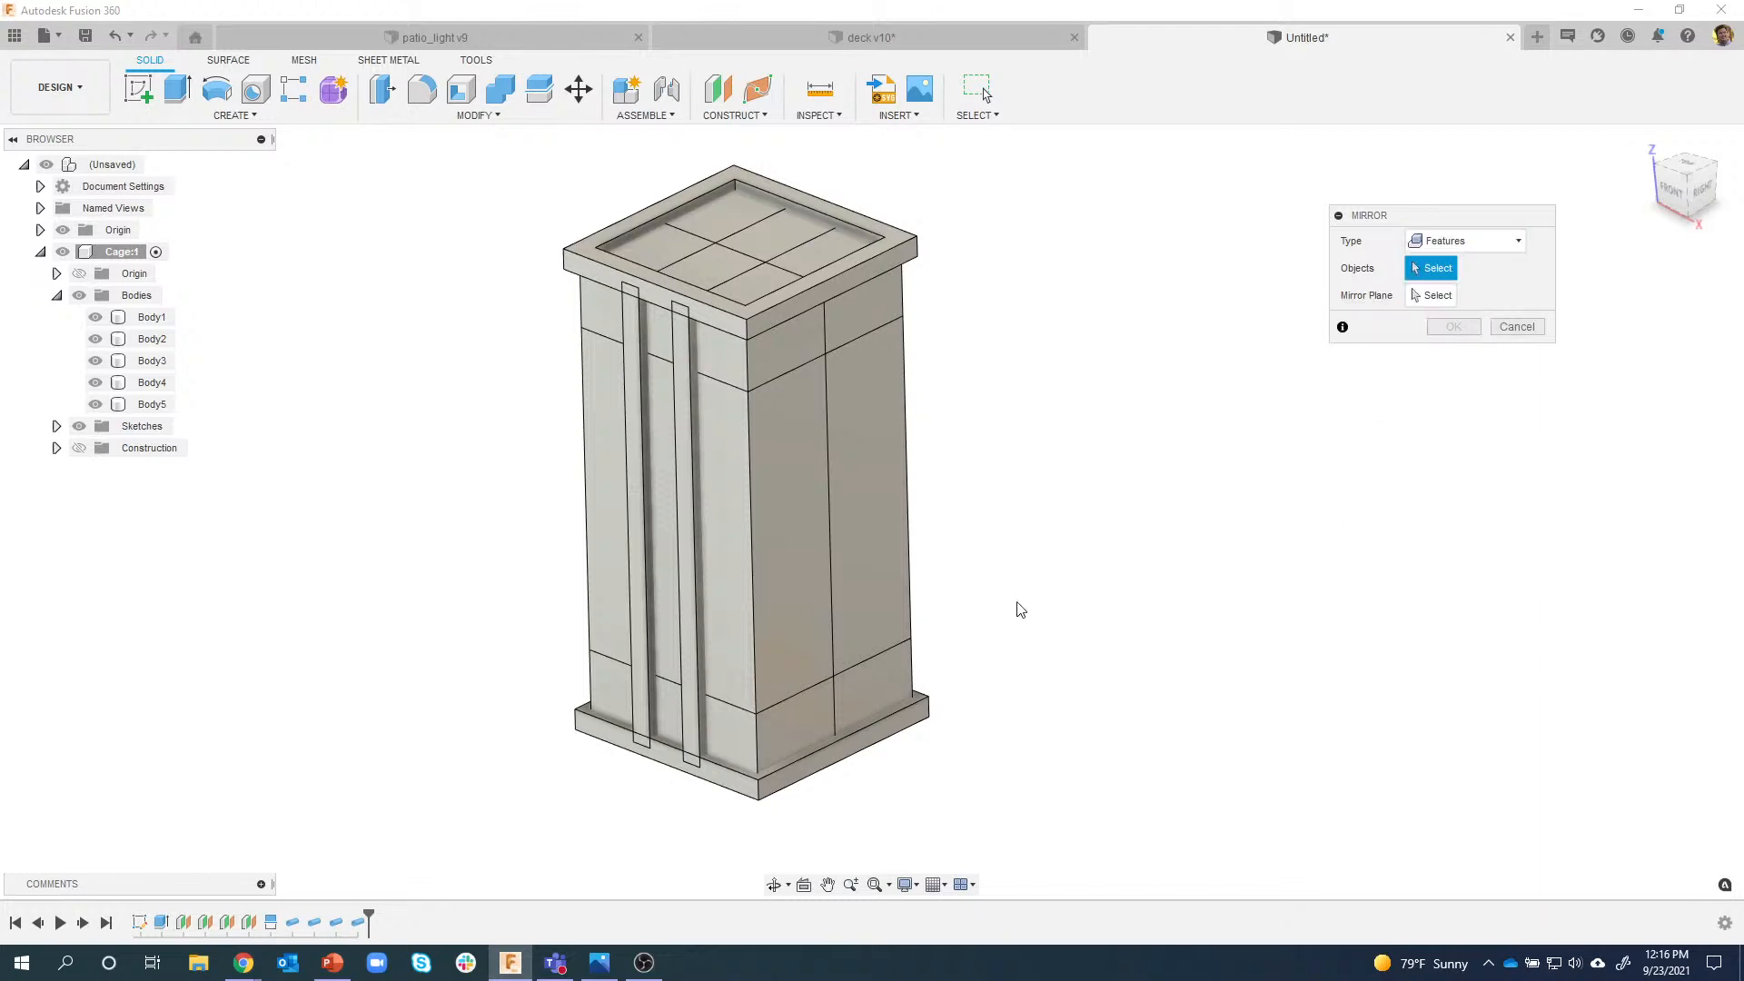
pyautogui.click(358, 920)
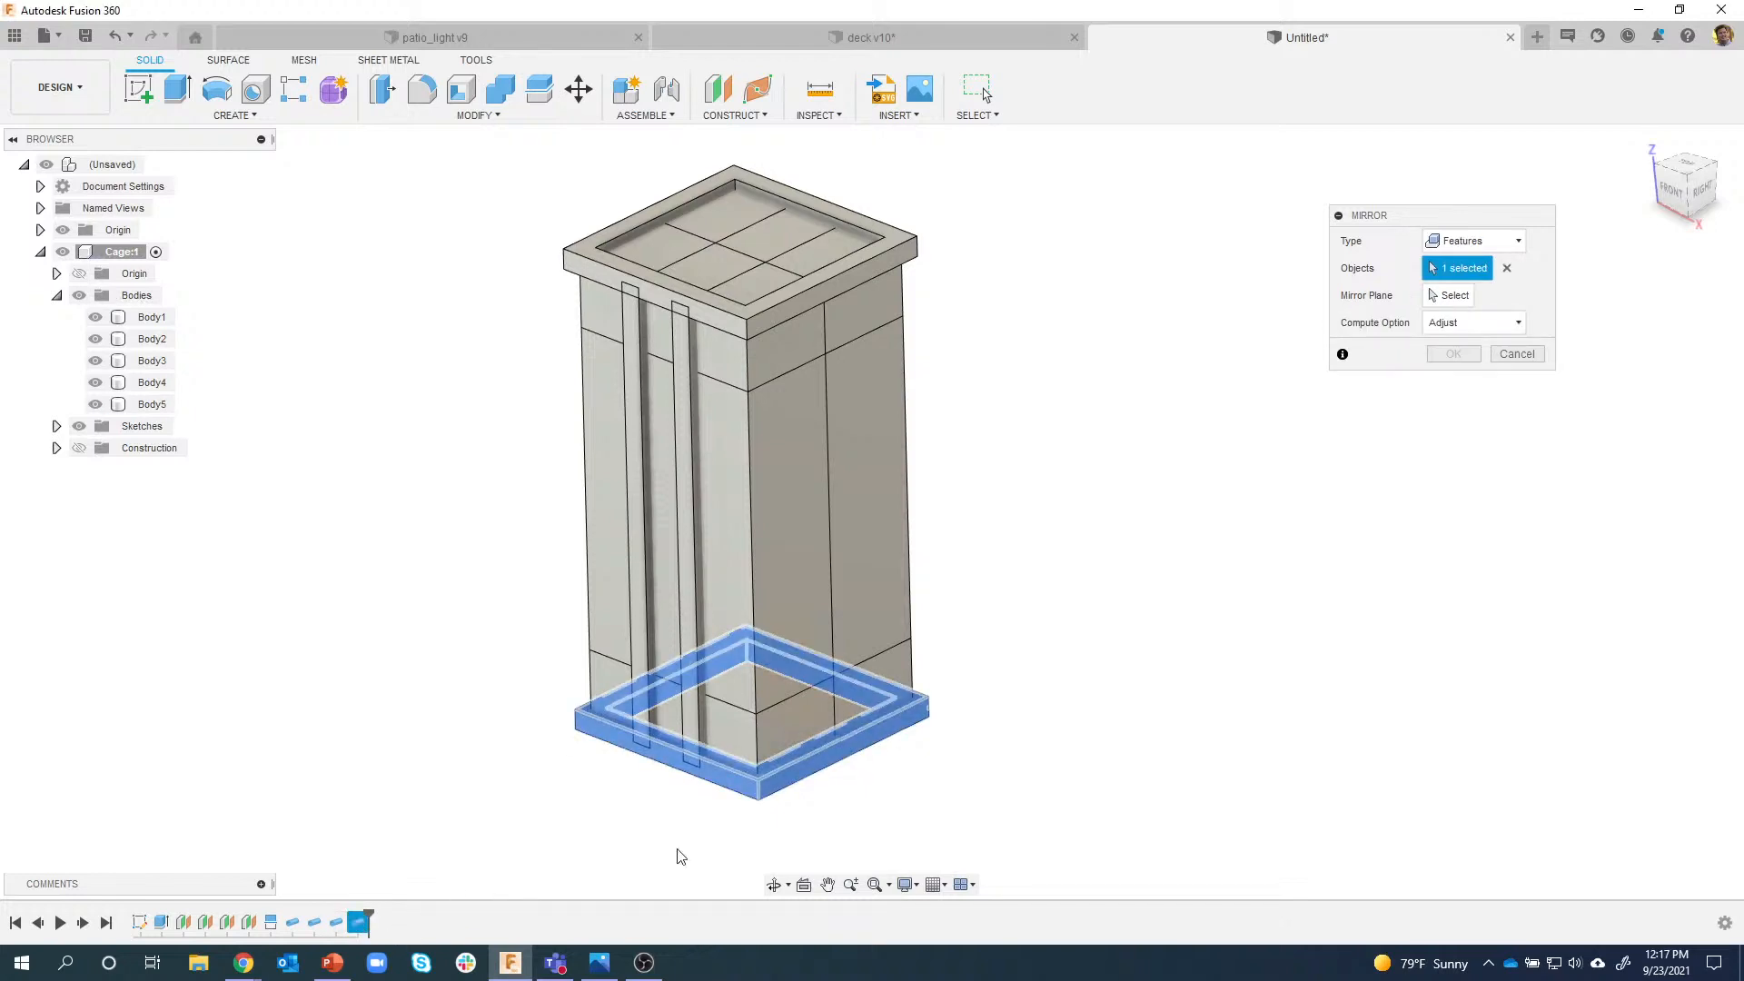
pyautogui.click(1507, 269)
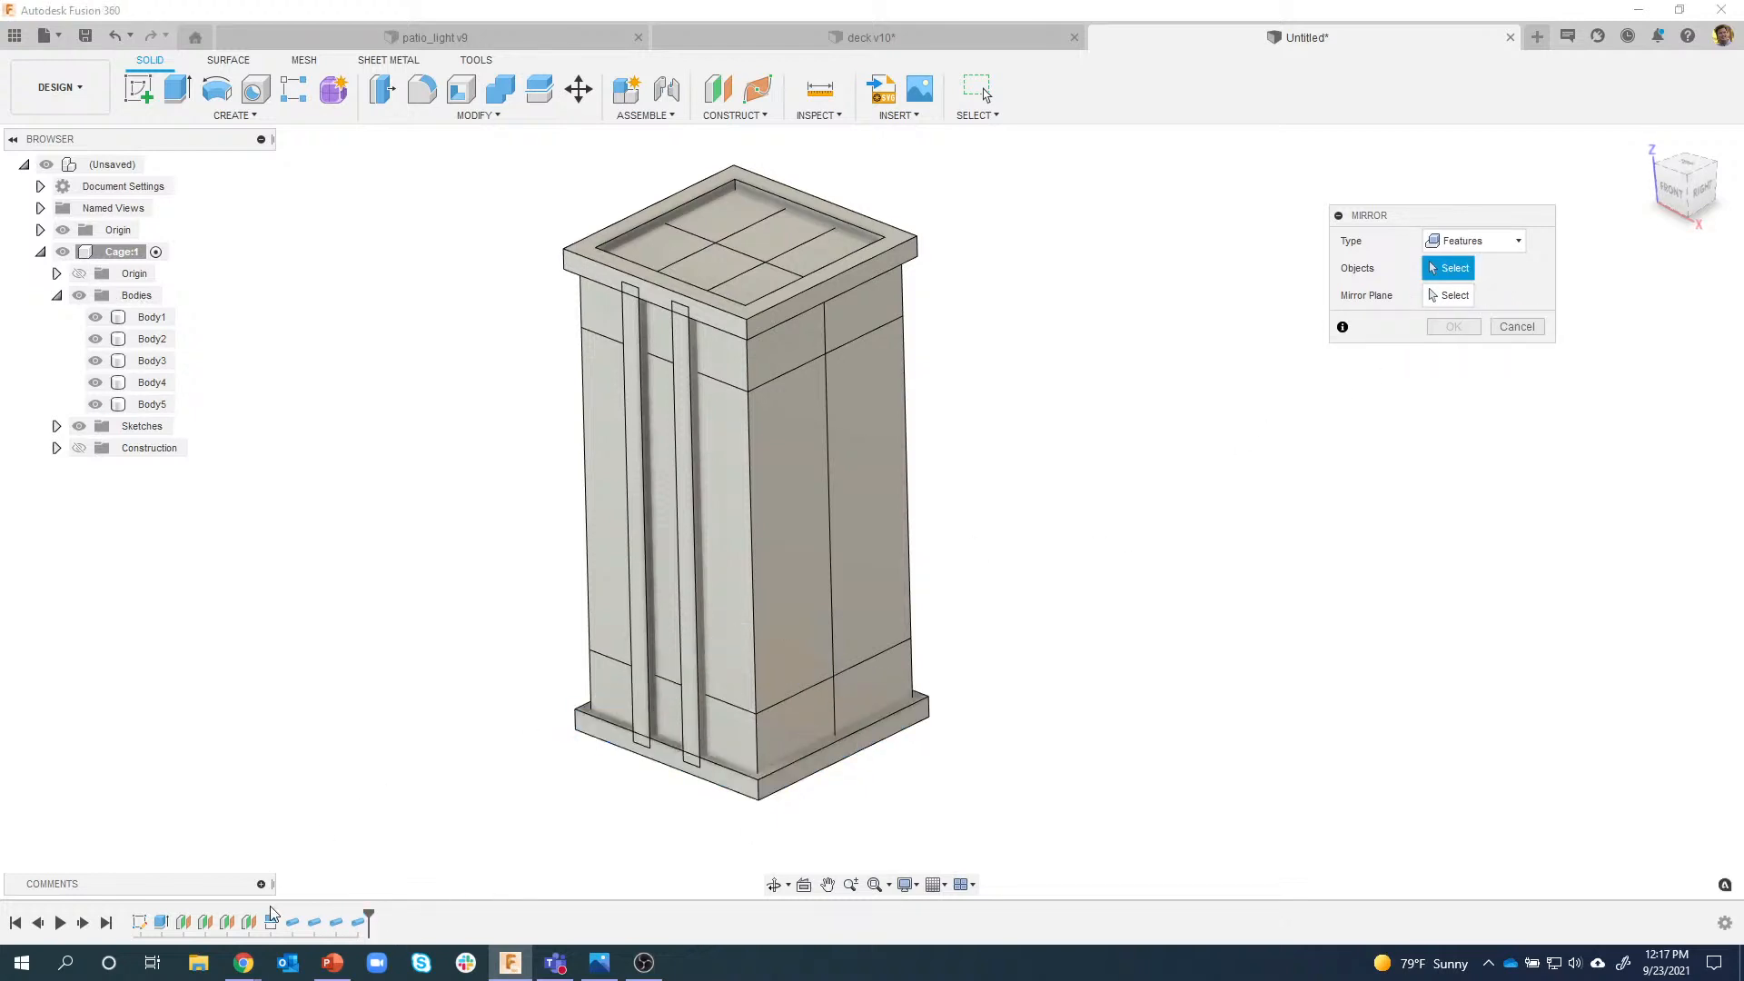
pyautogui.click(292, 921)
pyautogui.click(315, 923)
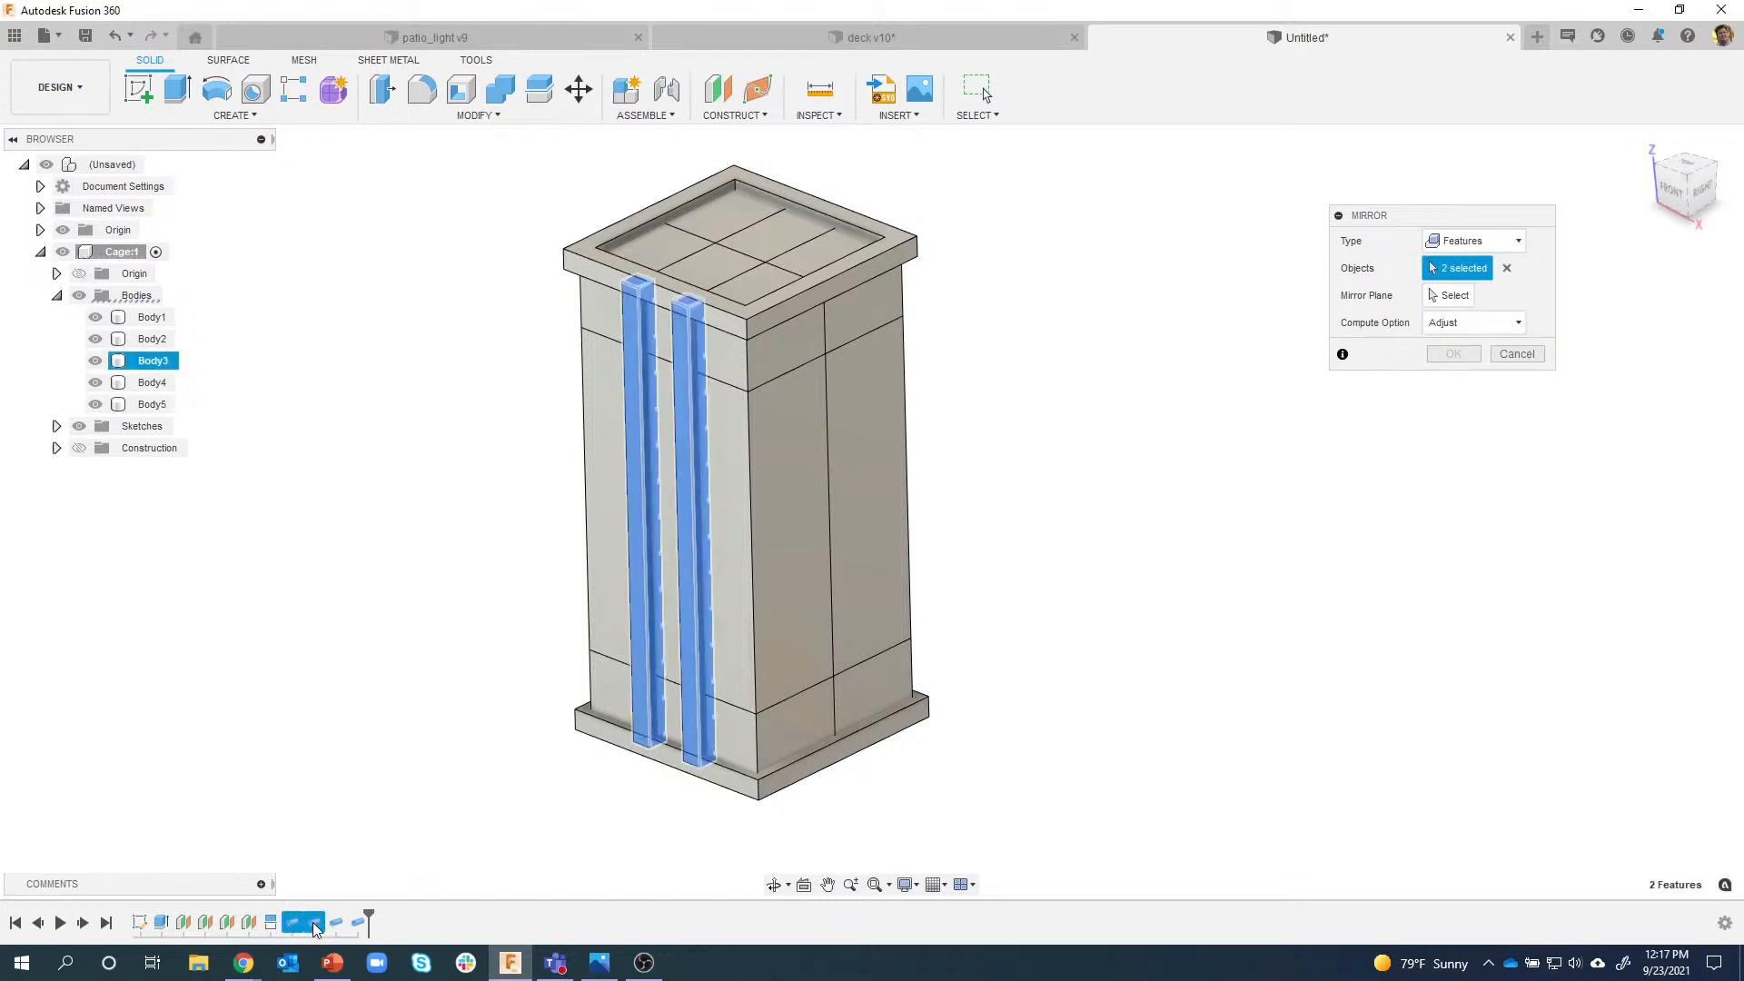
# Mirror the two vertical pipes across the XZ origin plane, and check the frame with the solid block temporarily hidden.
pyautogui.click(1450, 299)
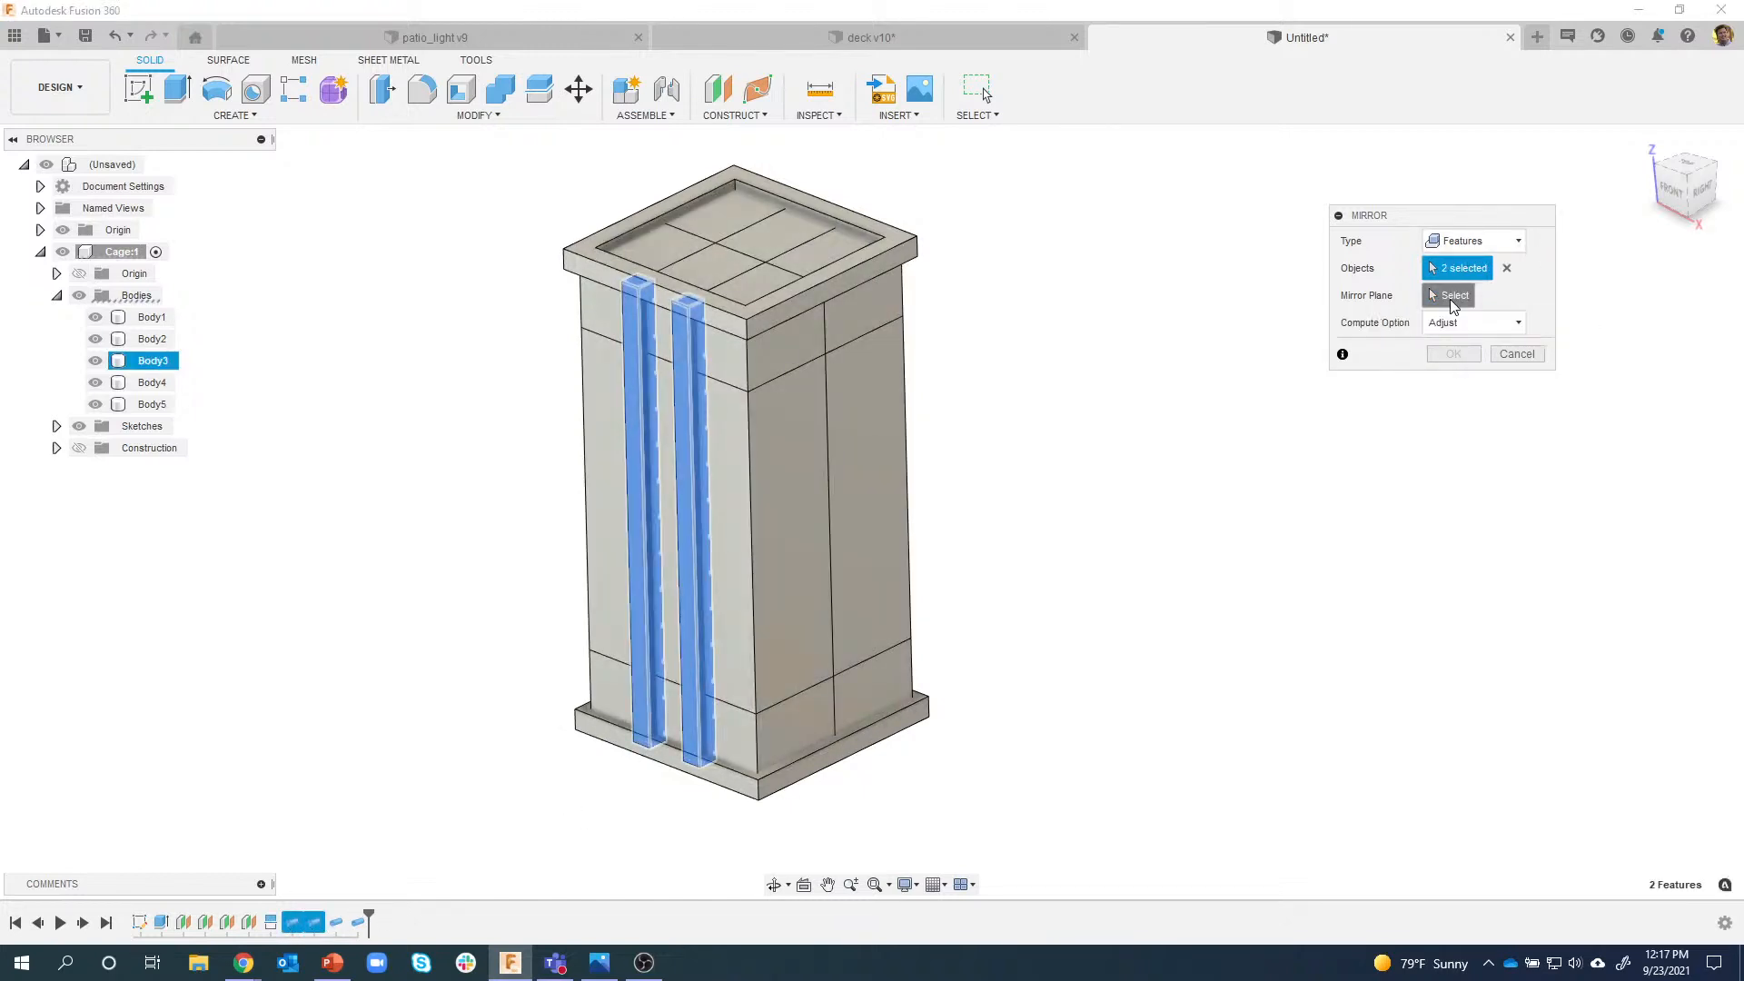
pyautogui.keyDown('shift'); pyautogui.moveTo(842, 601); pyautogui.dragTo(786, 660, button='middle'); pyautogui.keyUp('shift')
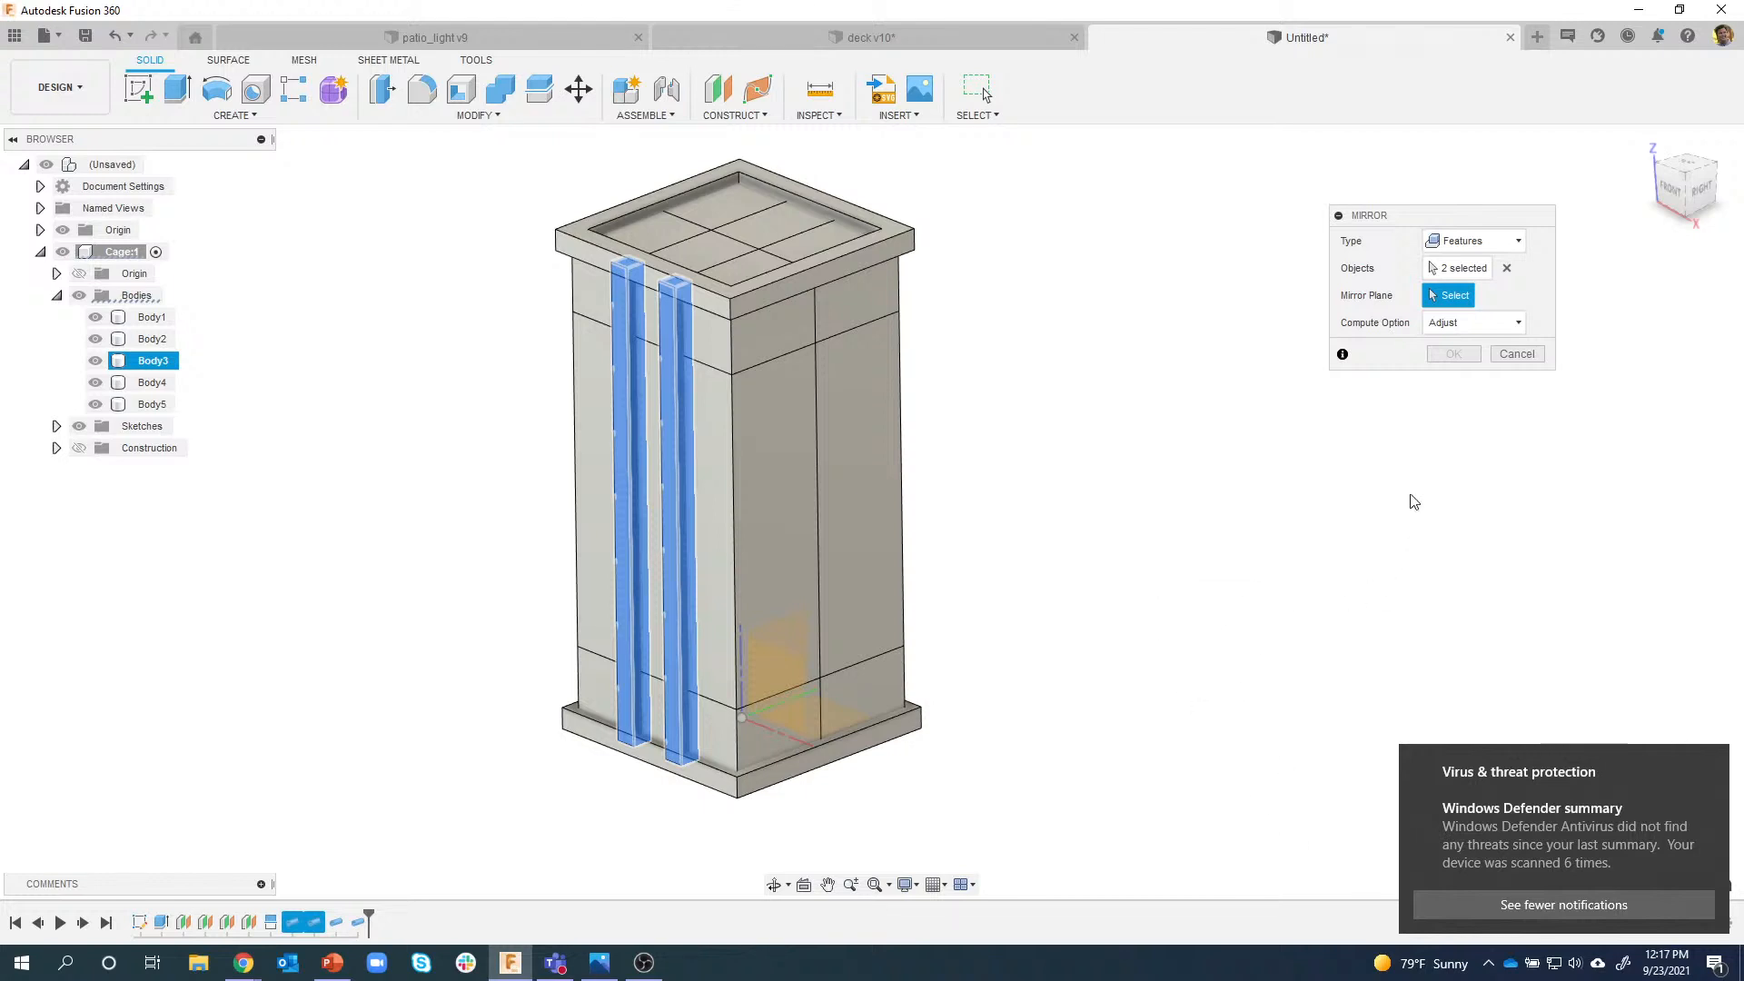
pyautogui.click(776, 673)
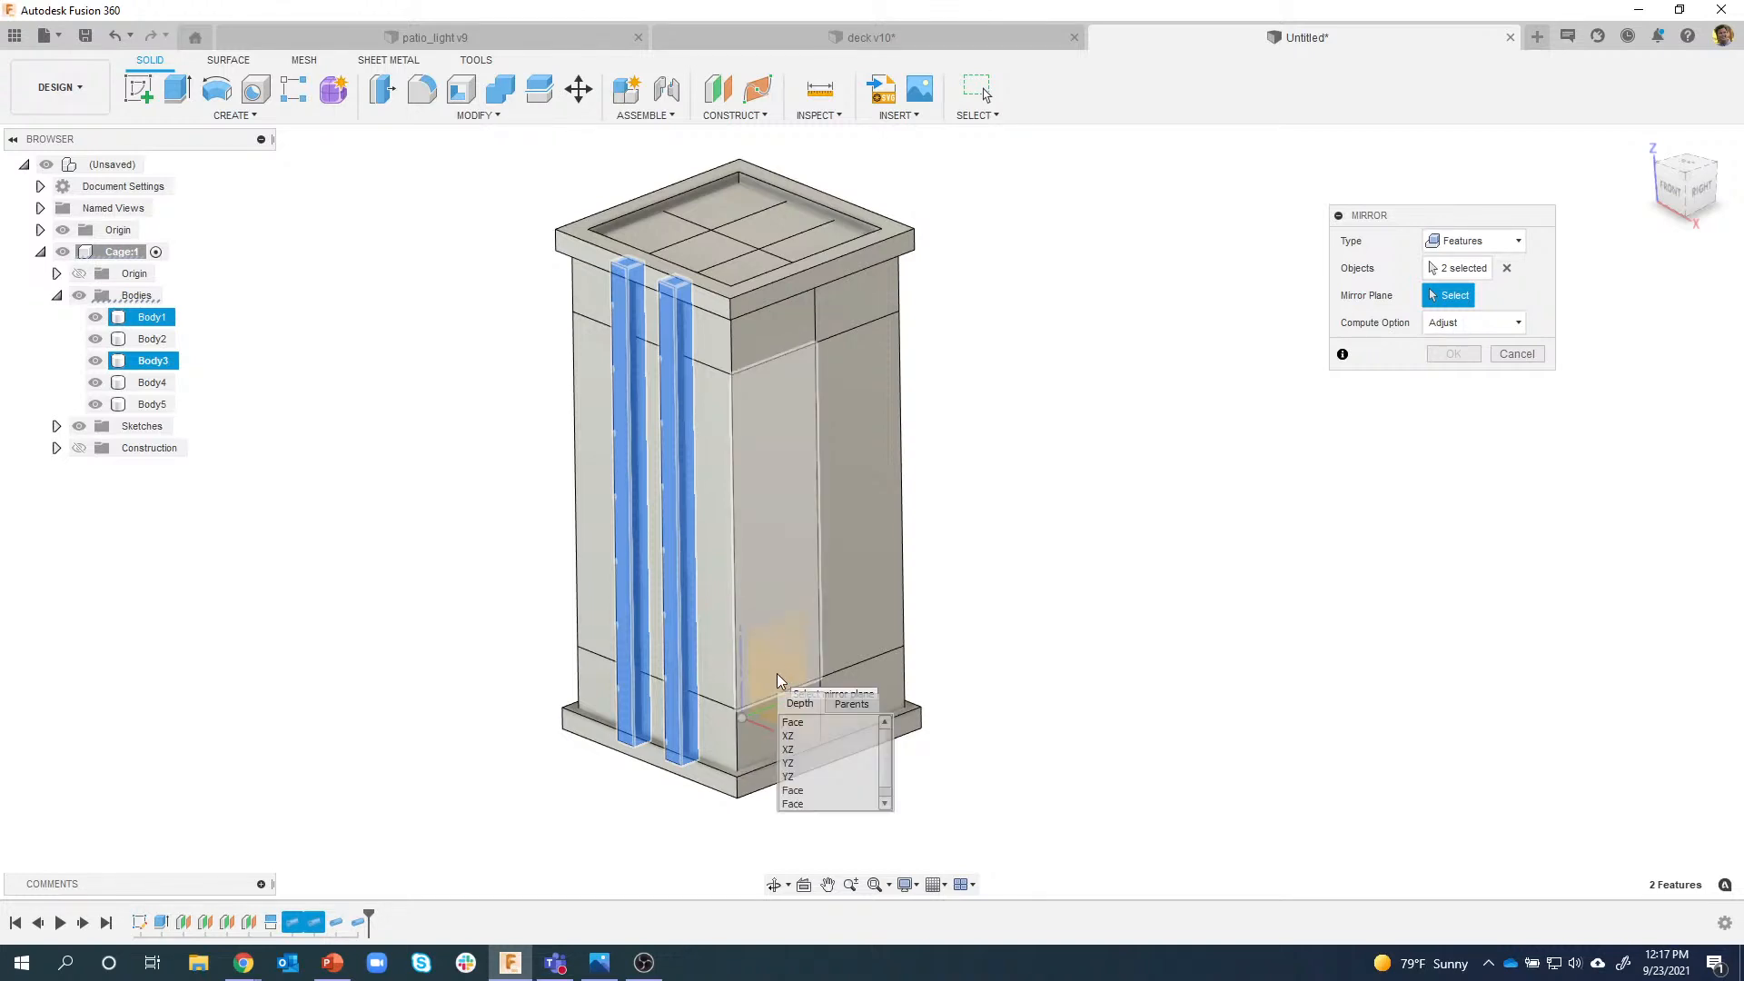
pyautogui.click(786, 738)
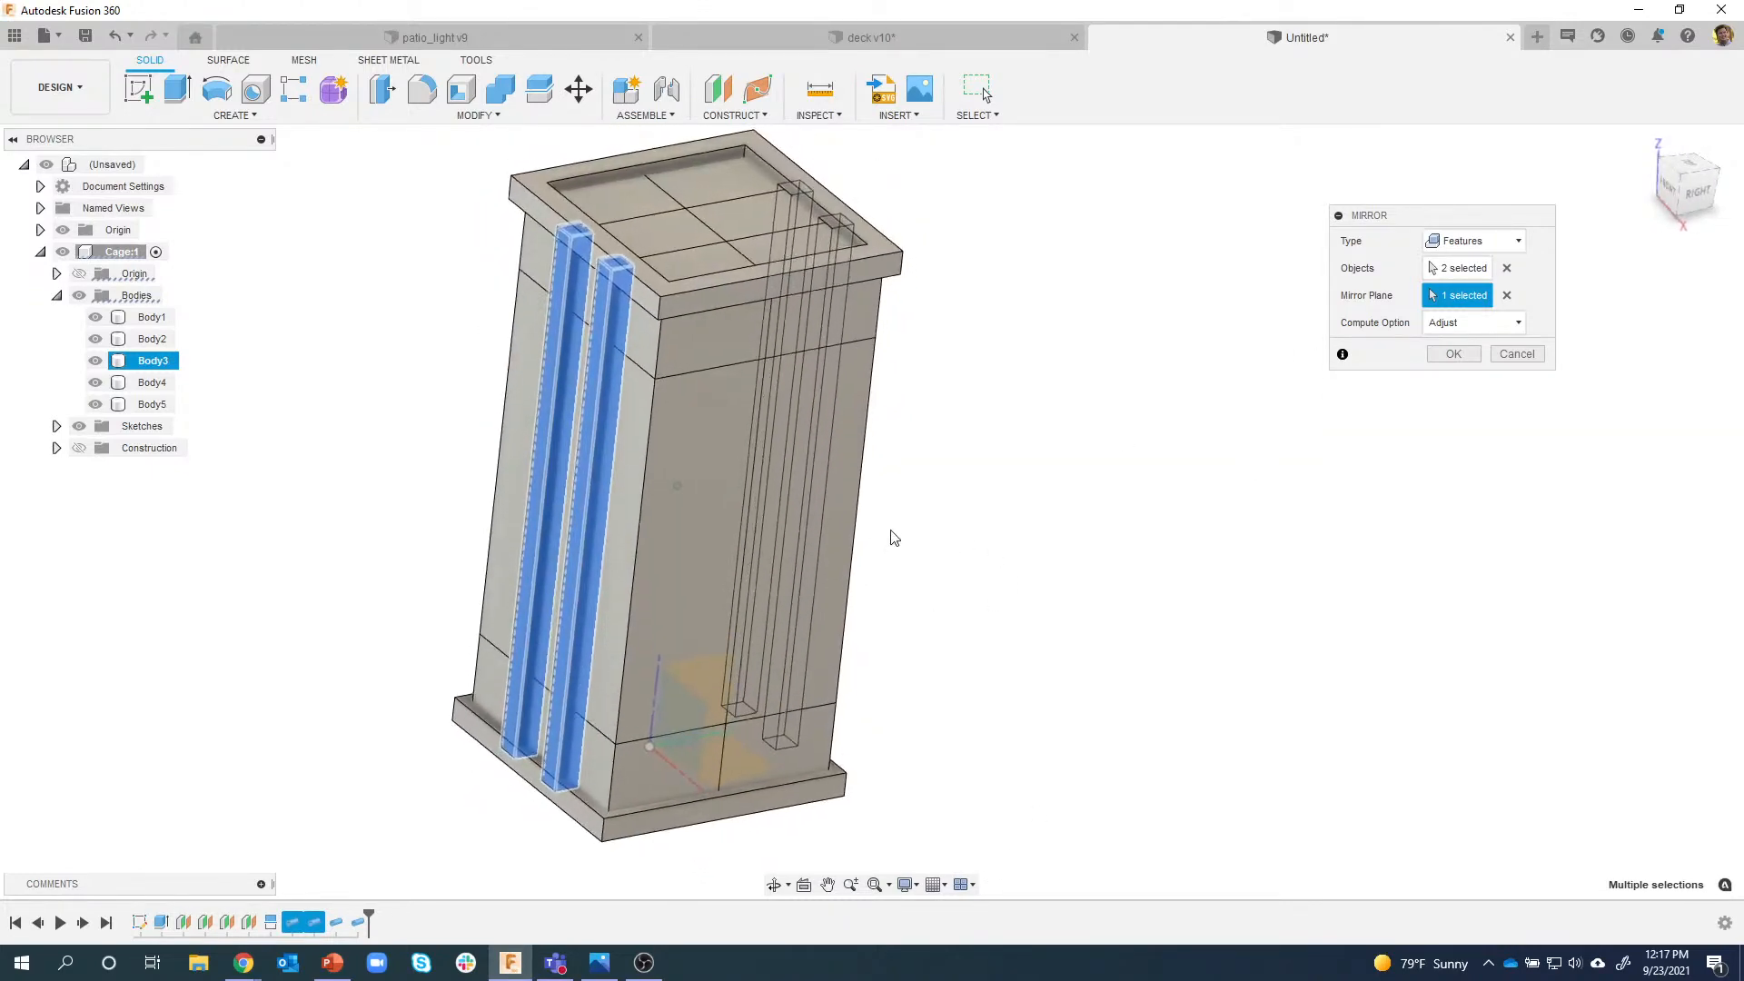
pyautogui.click(1444, 354)
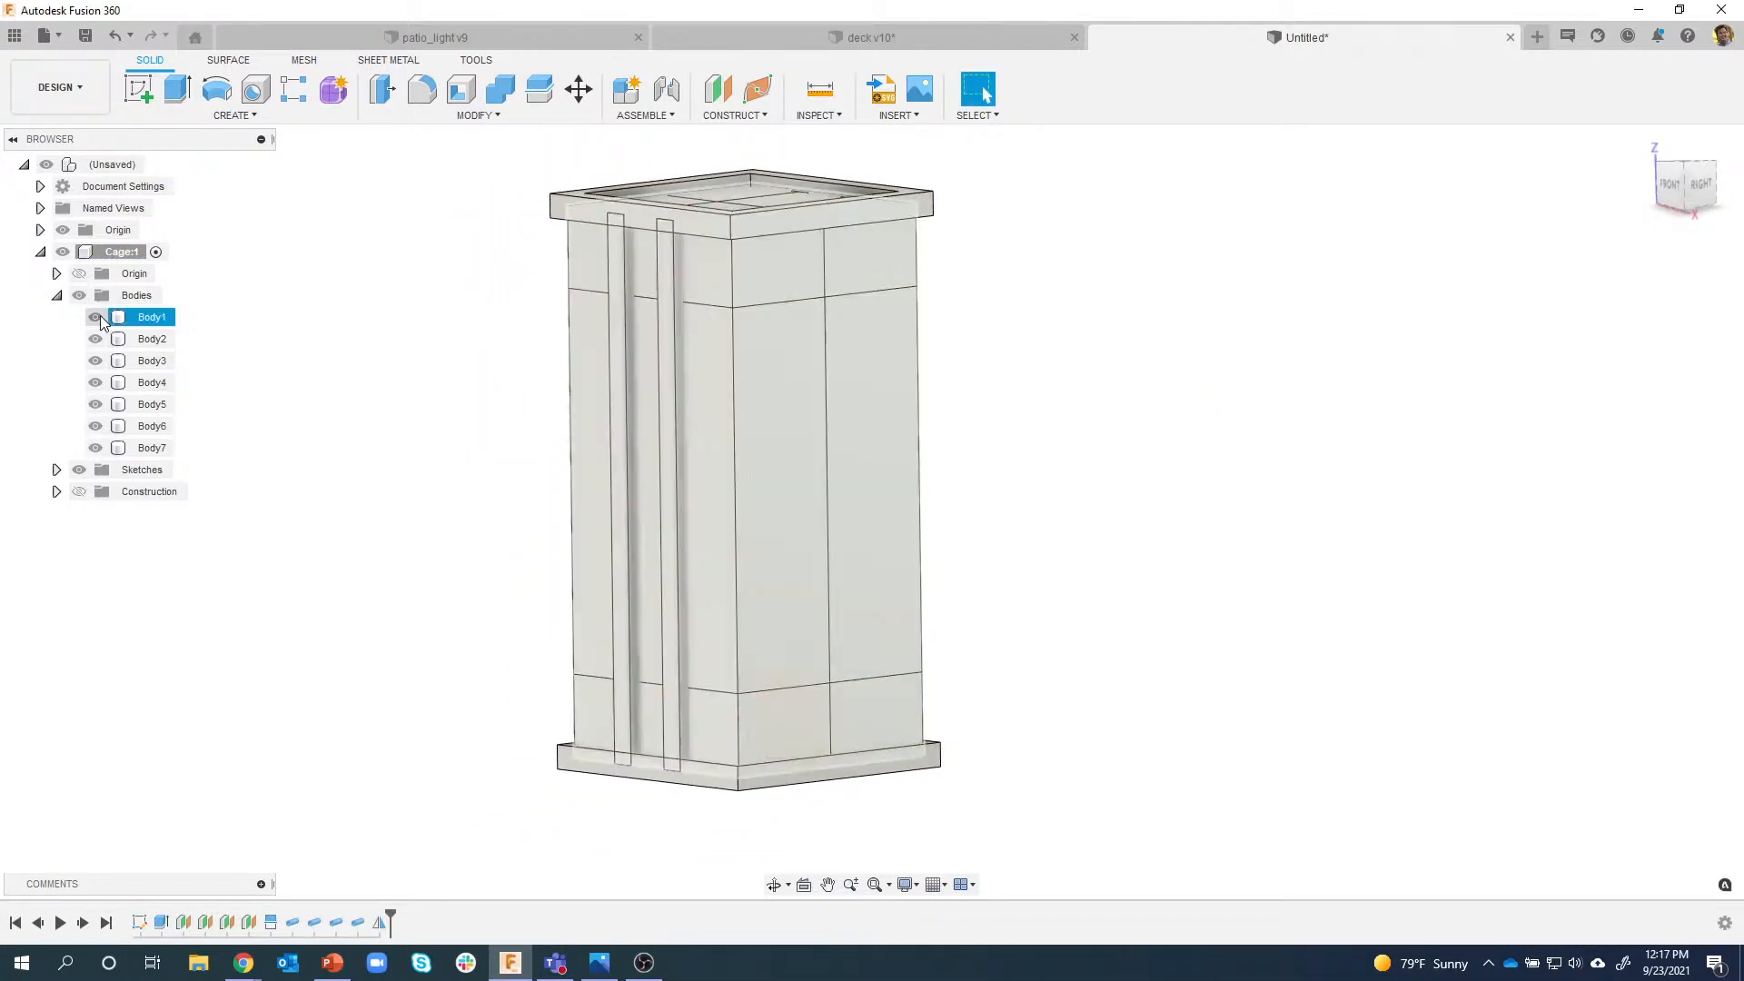
pyautogui.click(95, 317)
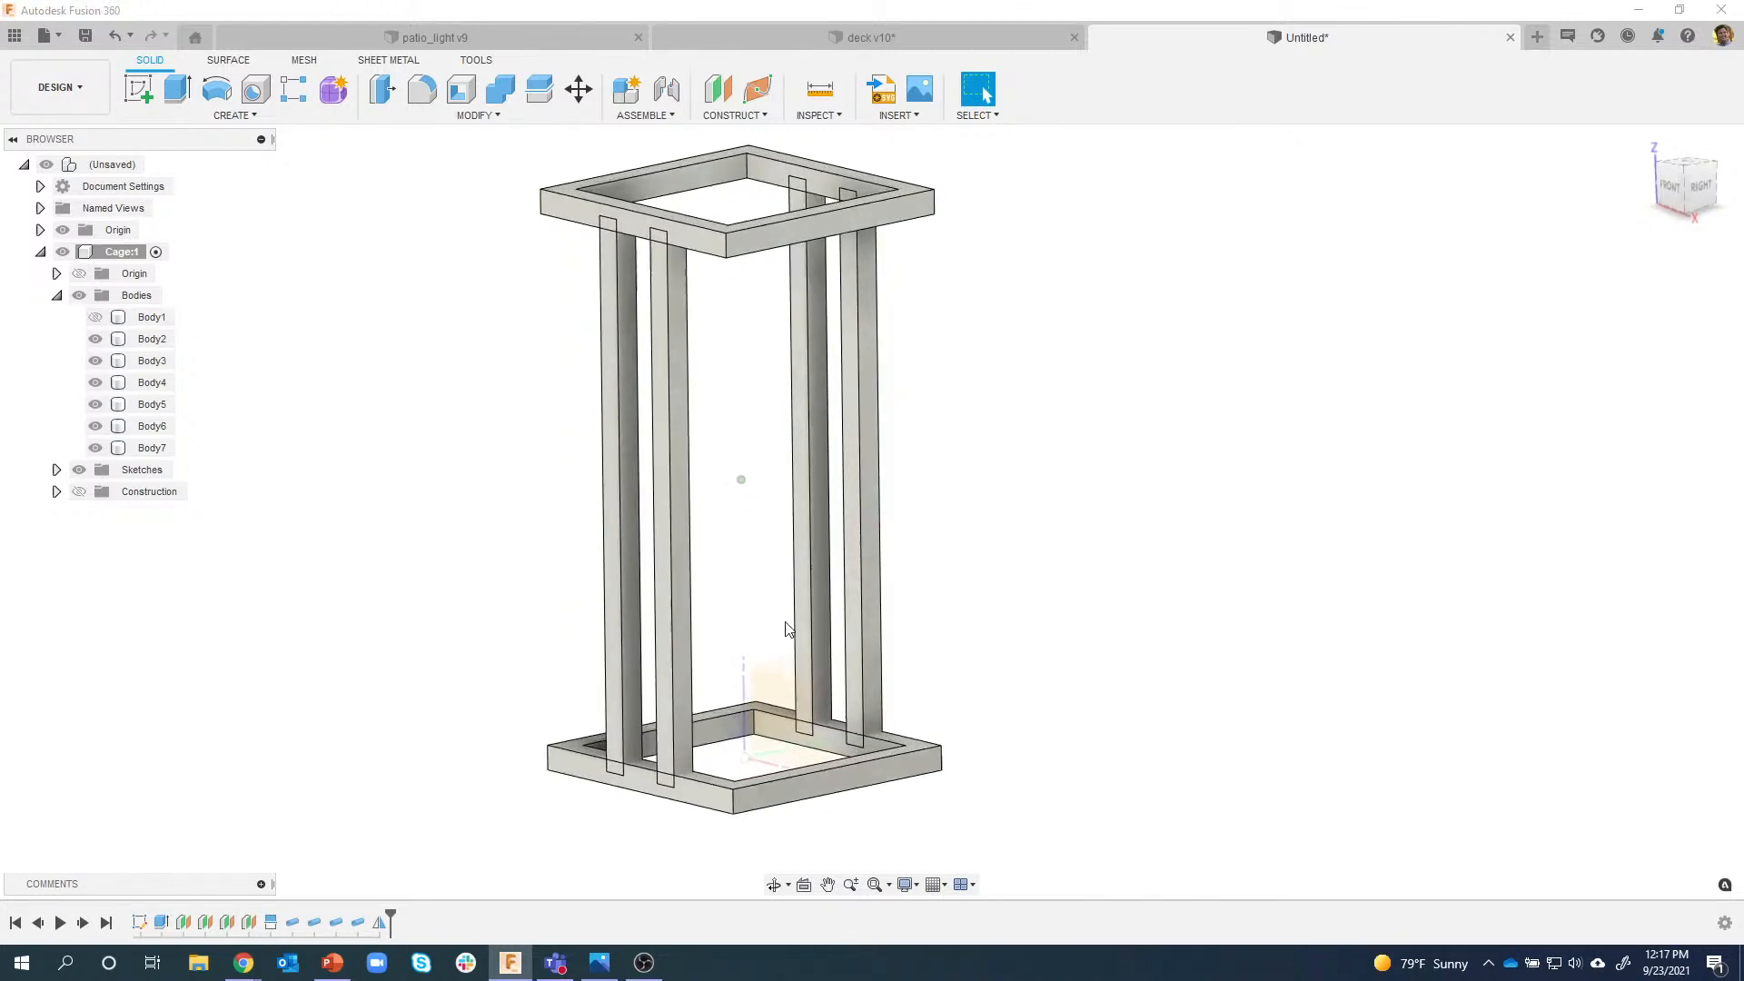
pyautogui.click(95, 317)
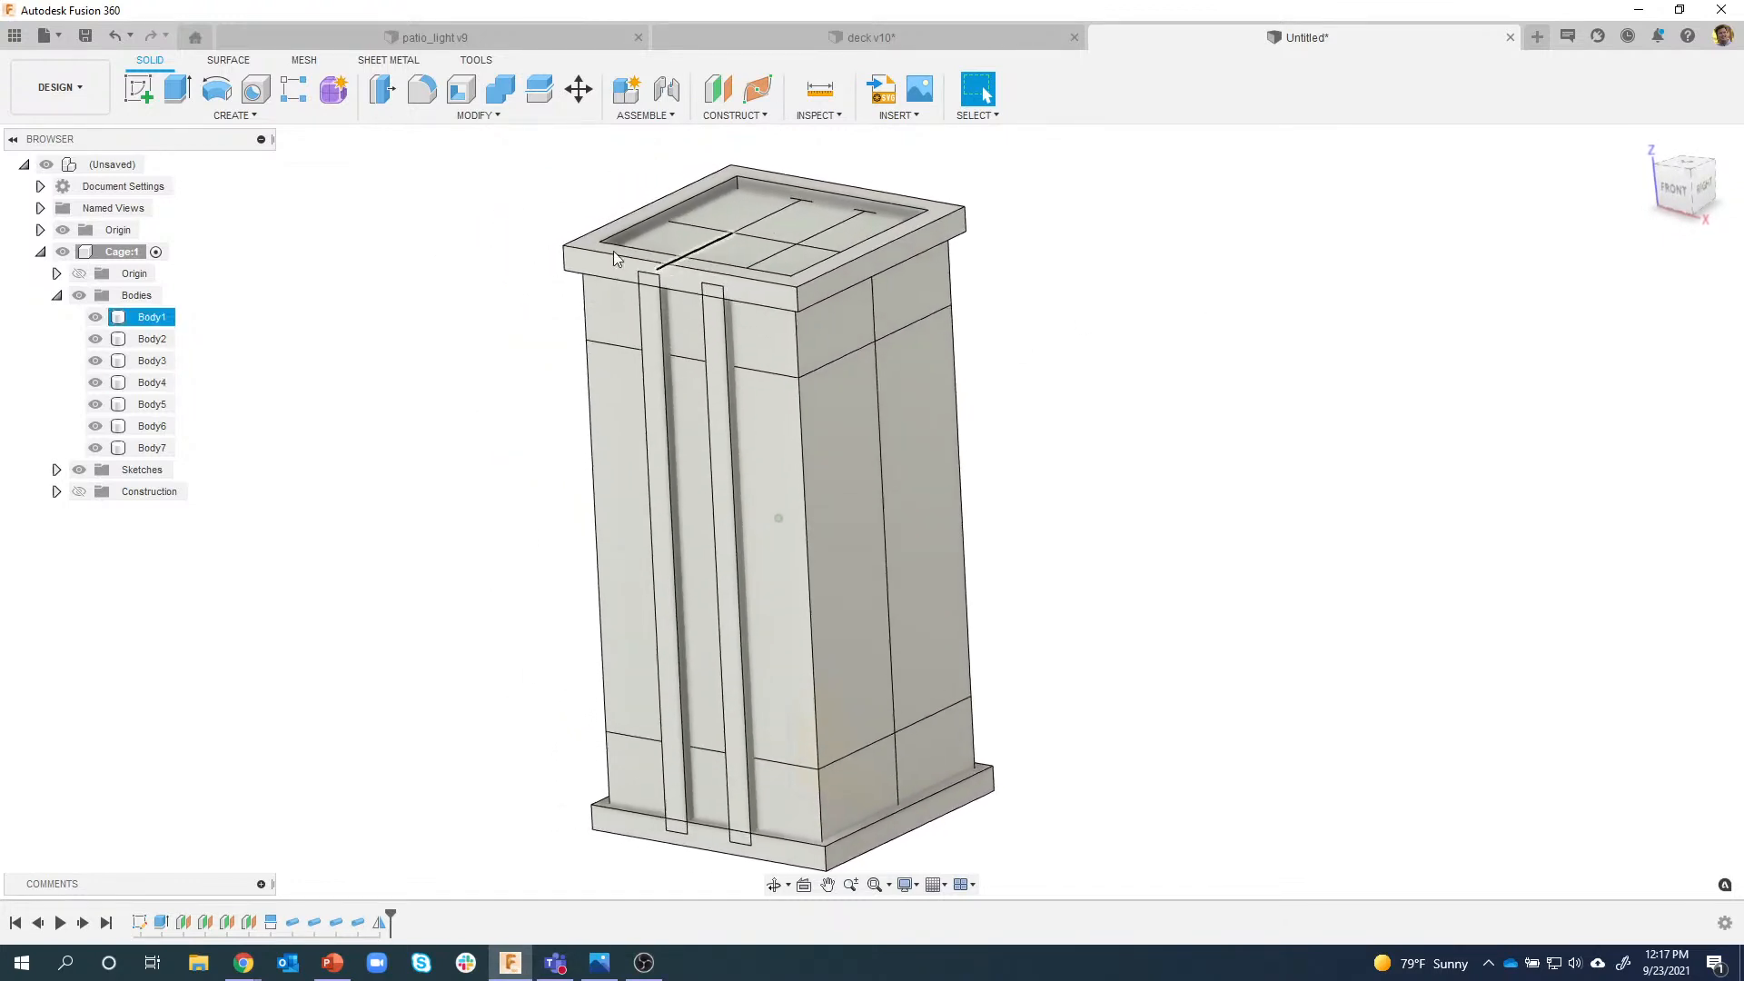
# Run a 0.40 in square pipe as a new body along the upper horizontal split line, from the front face around the right side.
pyautogui.click(242, 113)
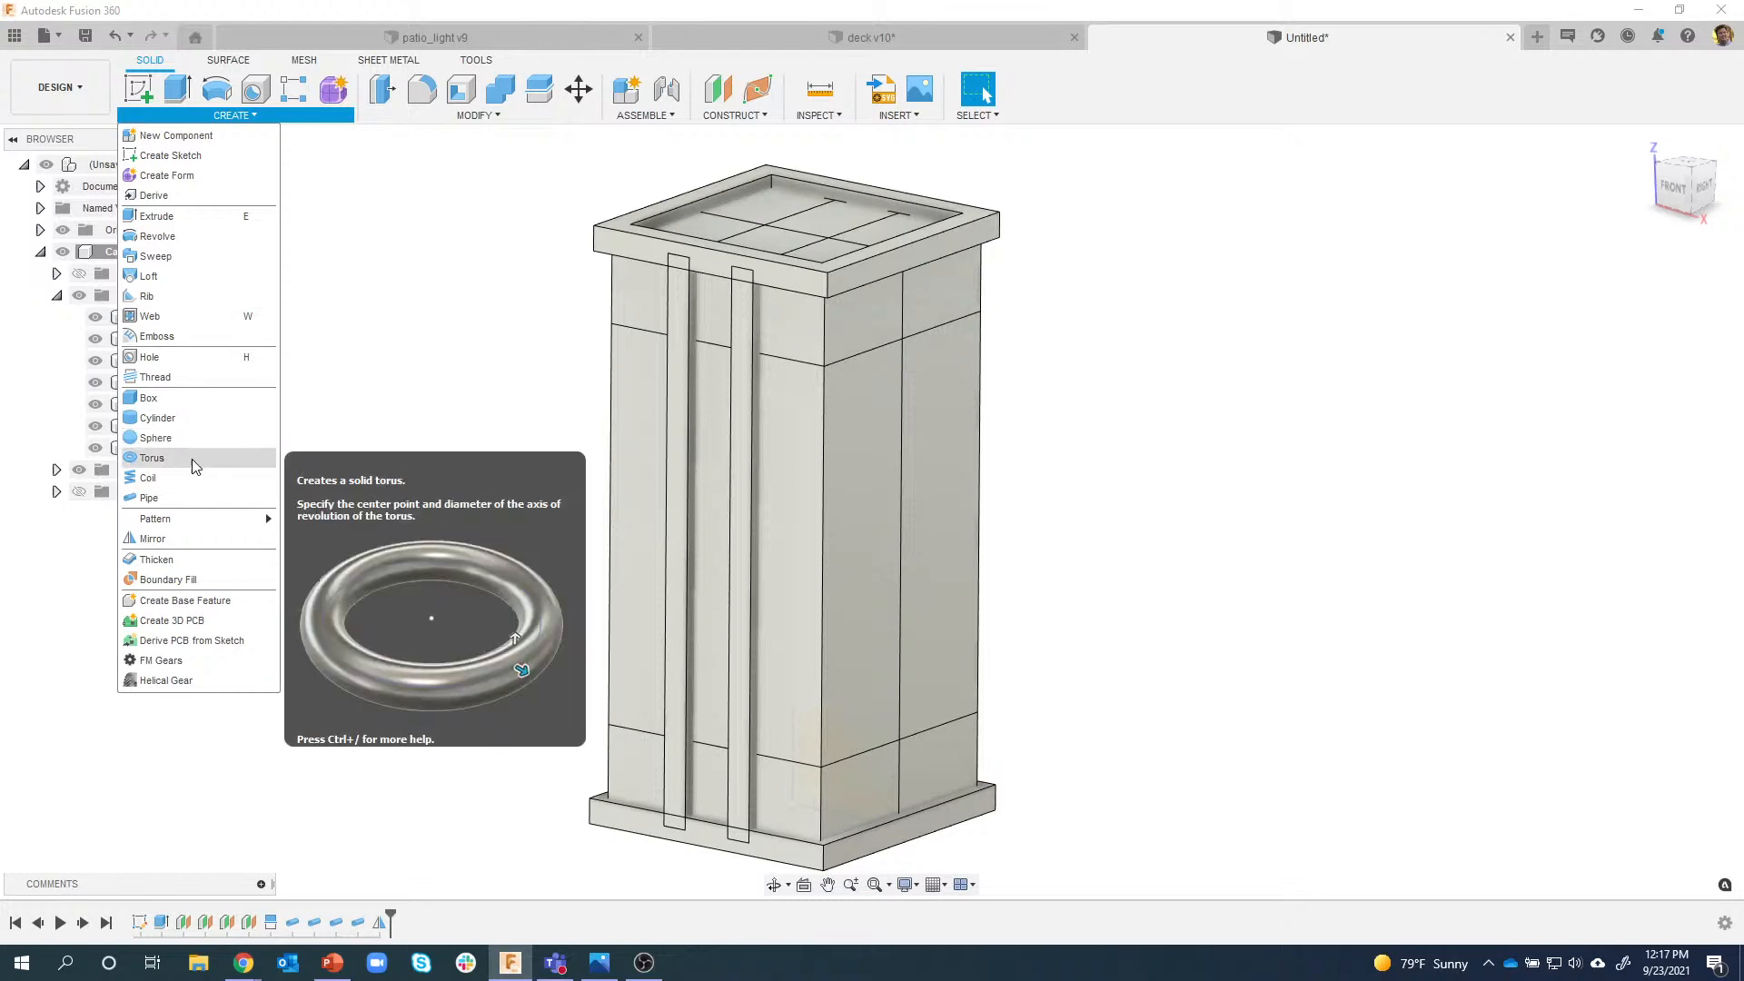
pyautogui.click(184, 492)
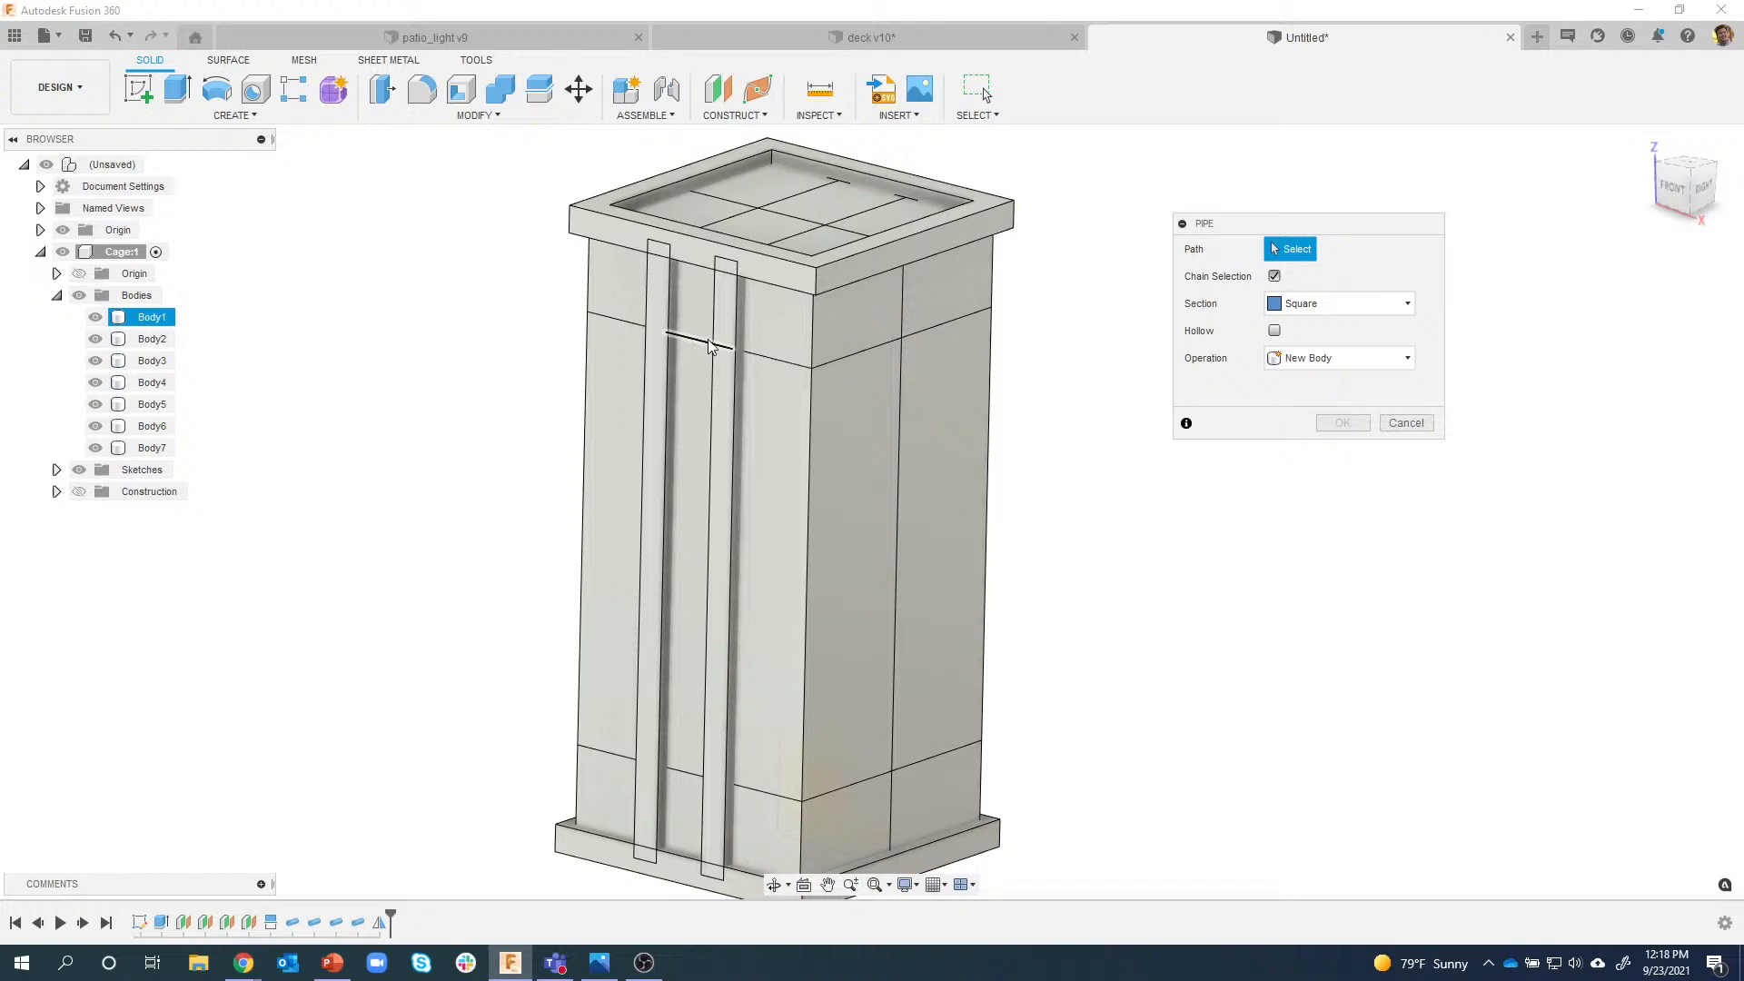
pyautogui.click(773, 366)
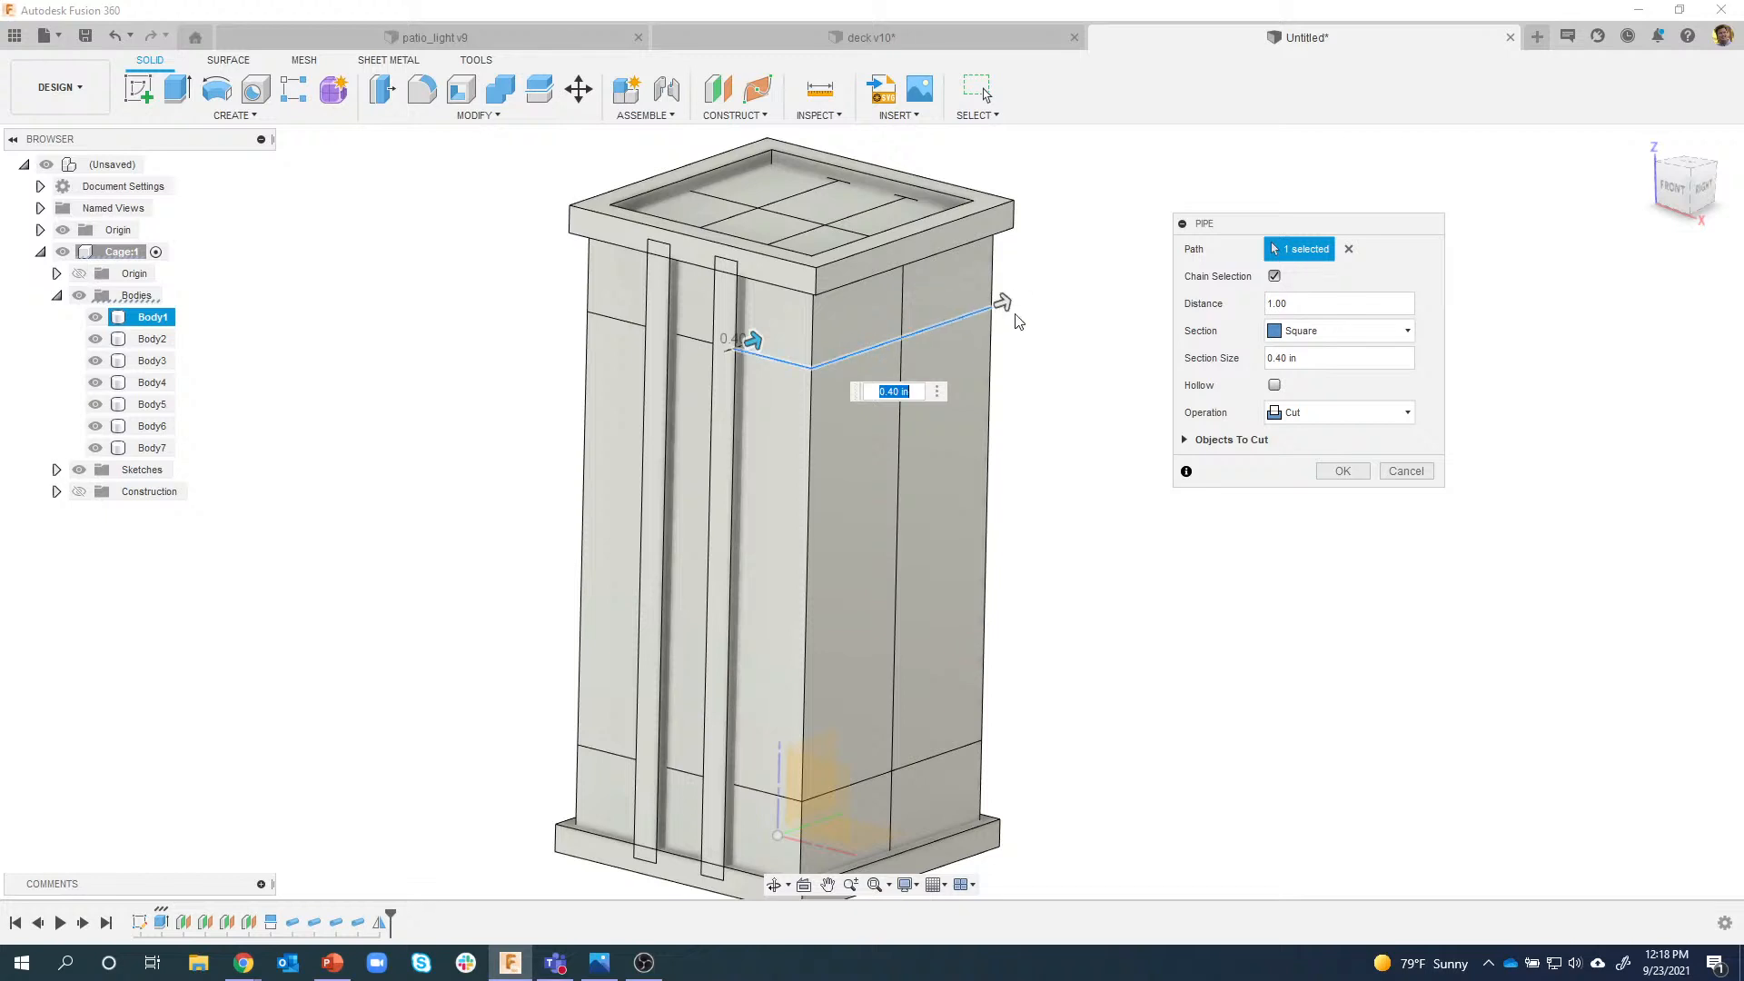
pyautogui.click(976, 307)
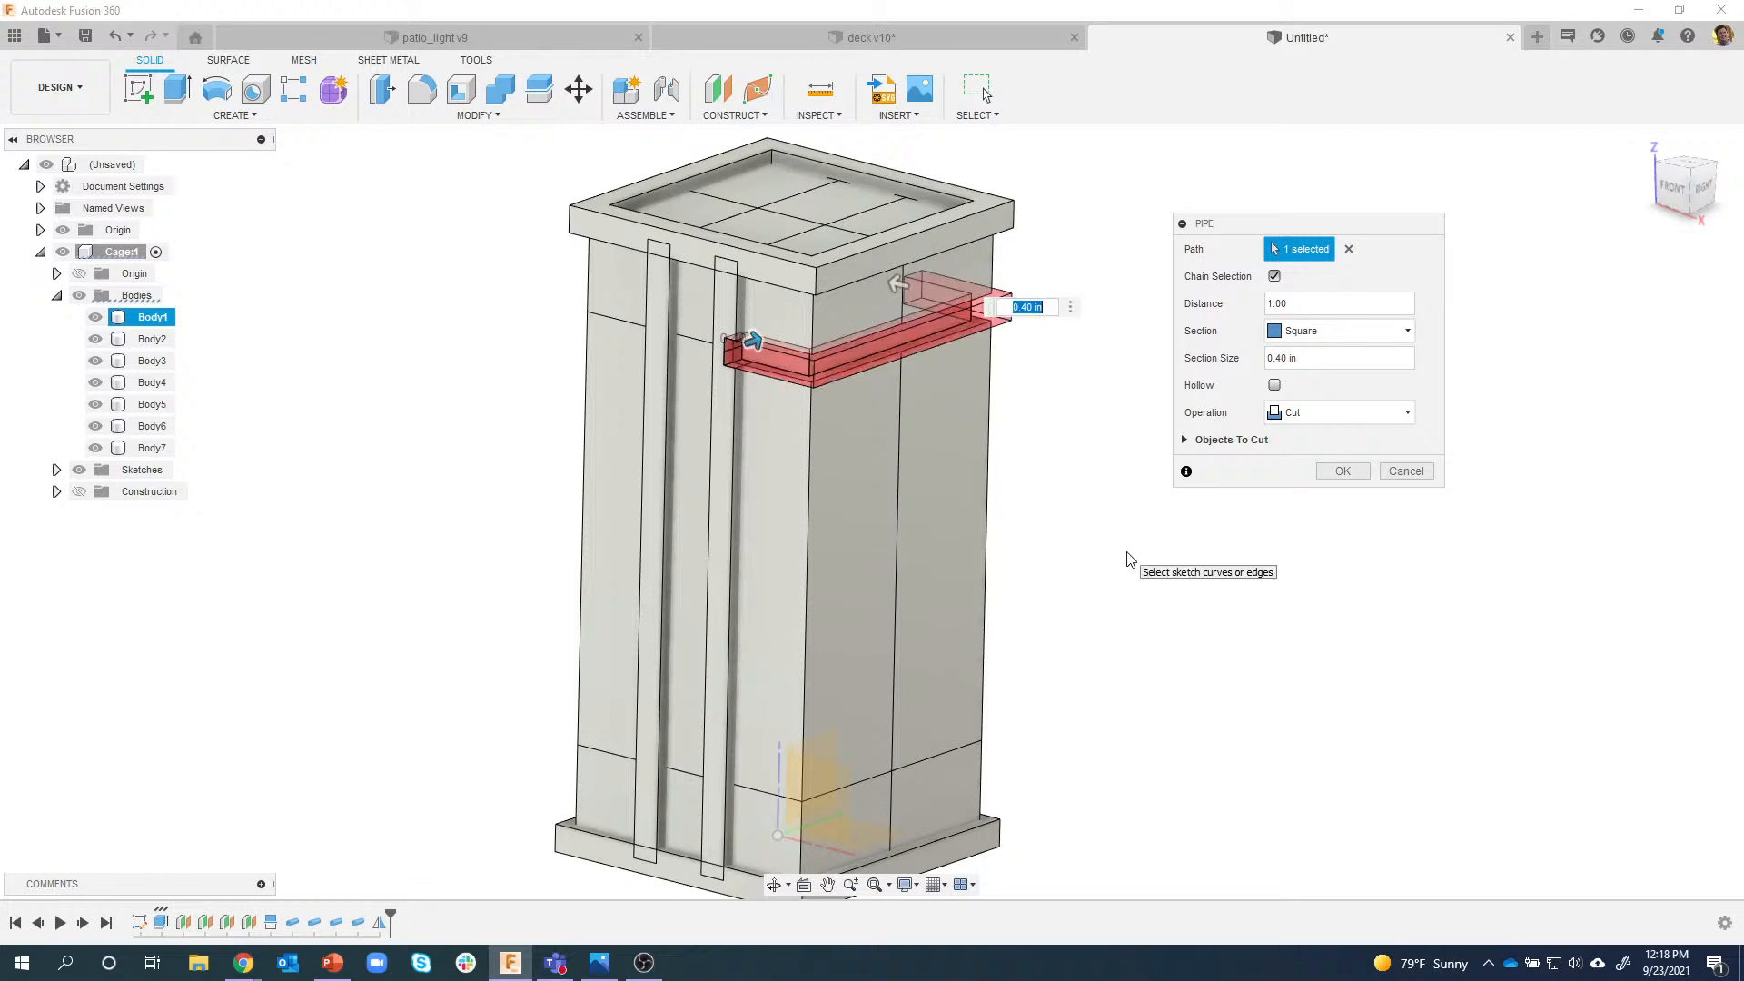
pyautogui.click(1304, 415)
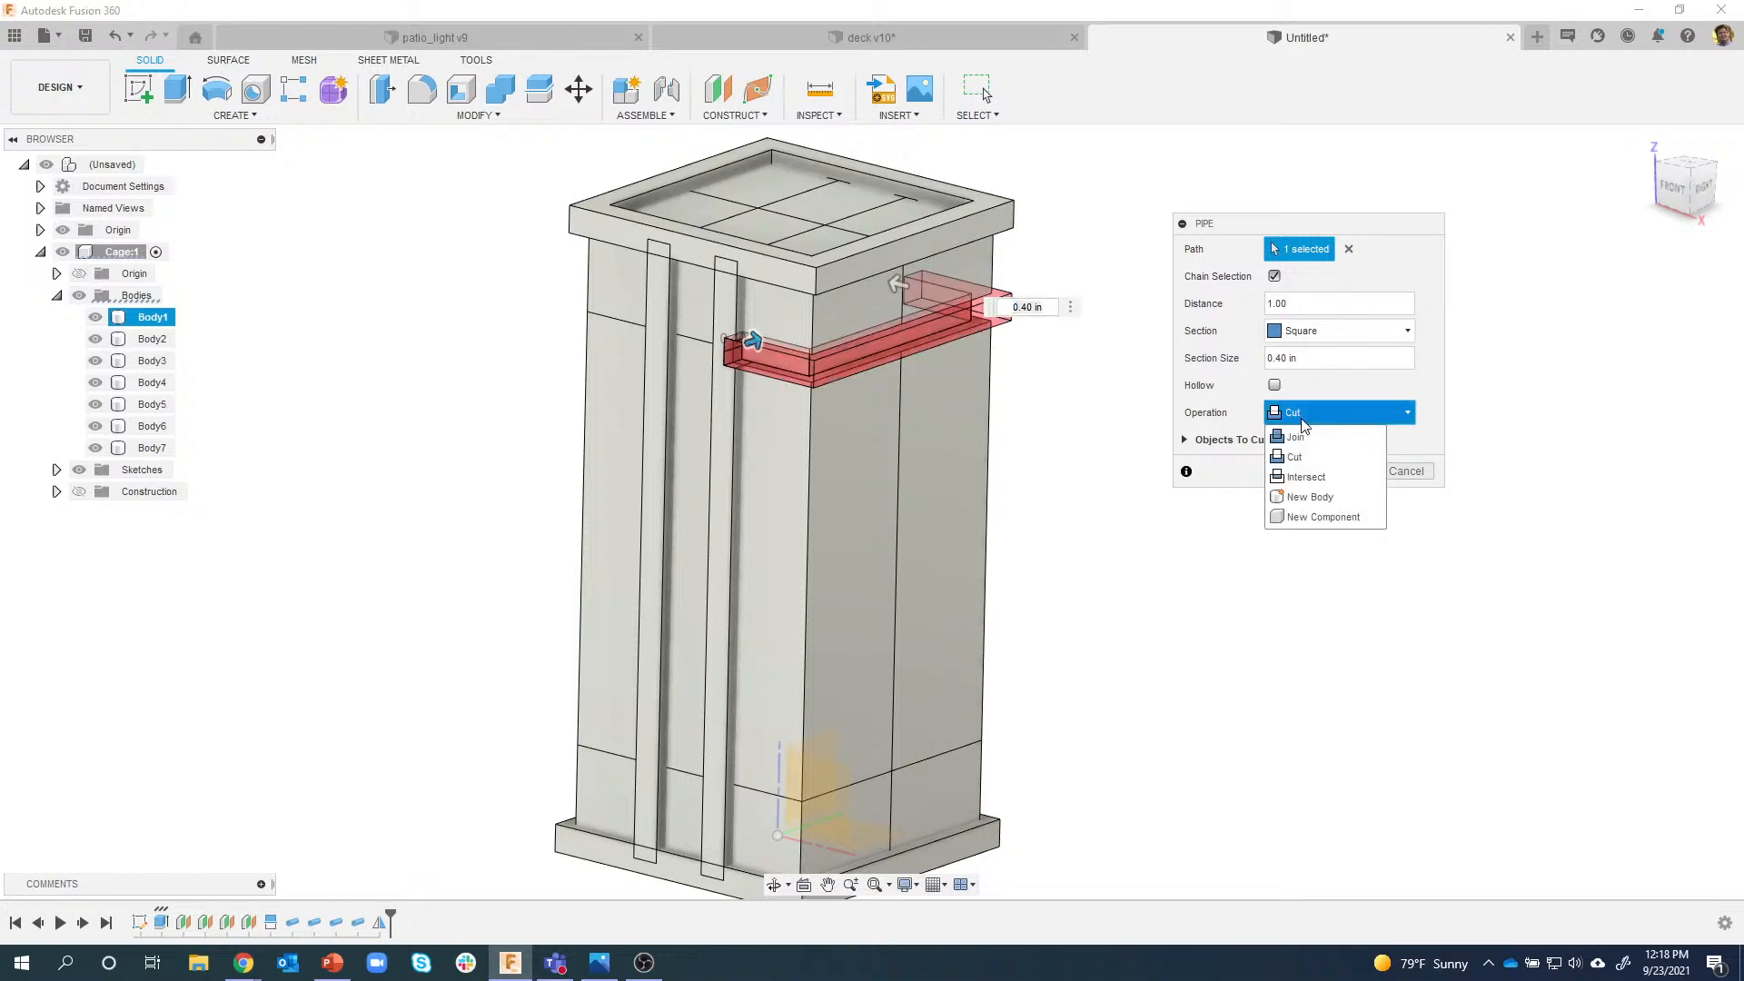
pyautogui.click(1305, 497)
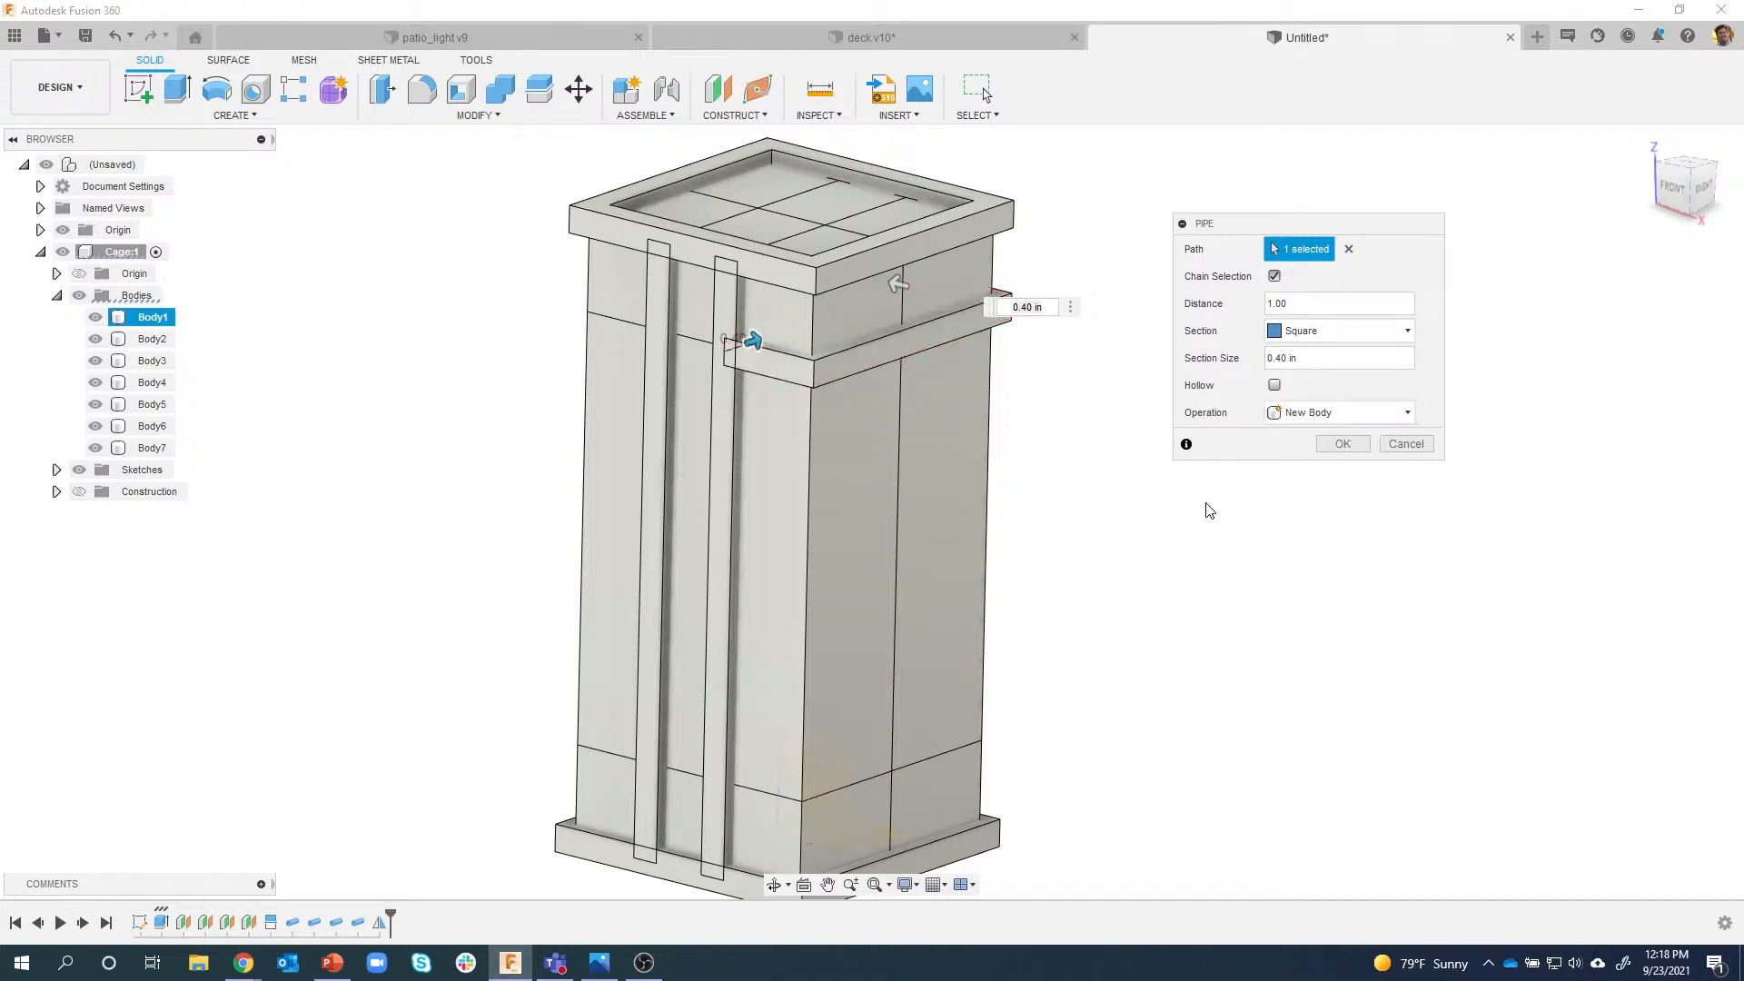
pyautogui.click(1340, 445)
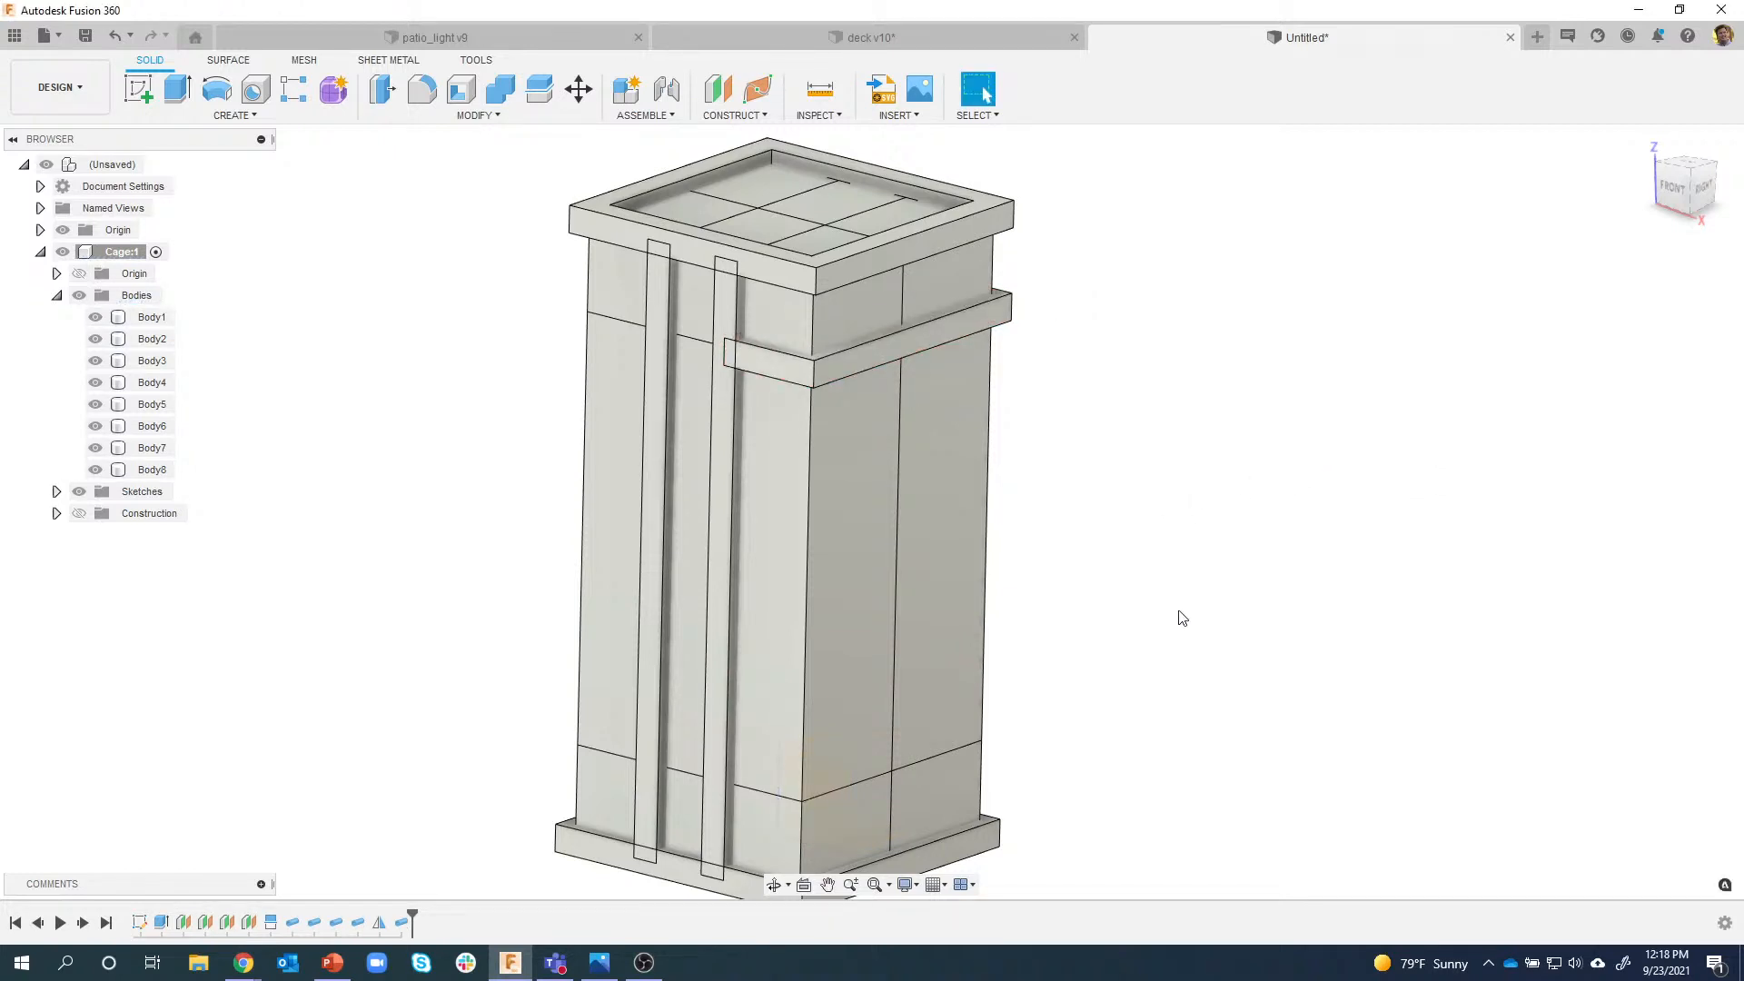
pyautogui.moveTo(1177, 644); pyautogui.dragTo(1180, 388, button='right')
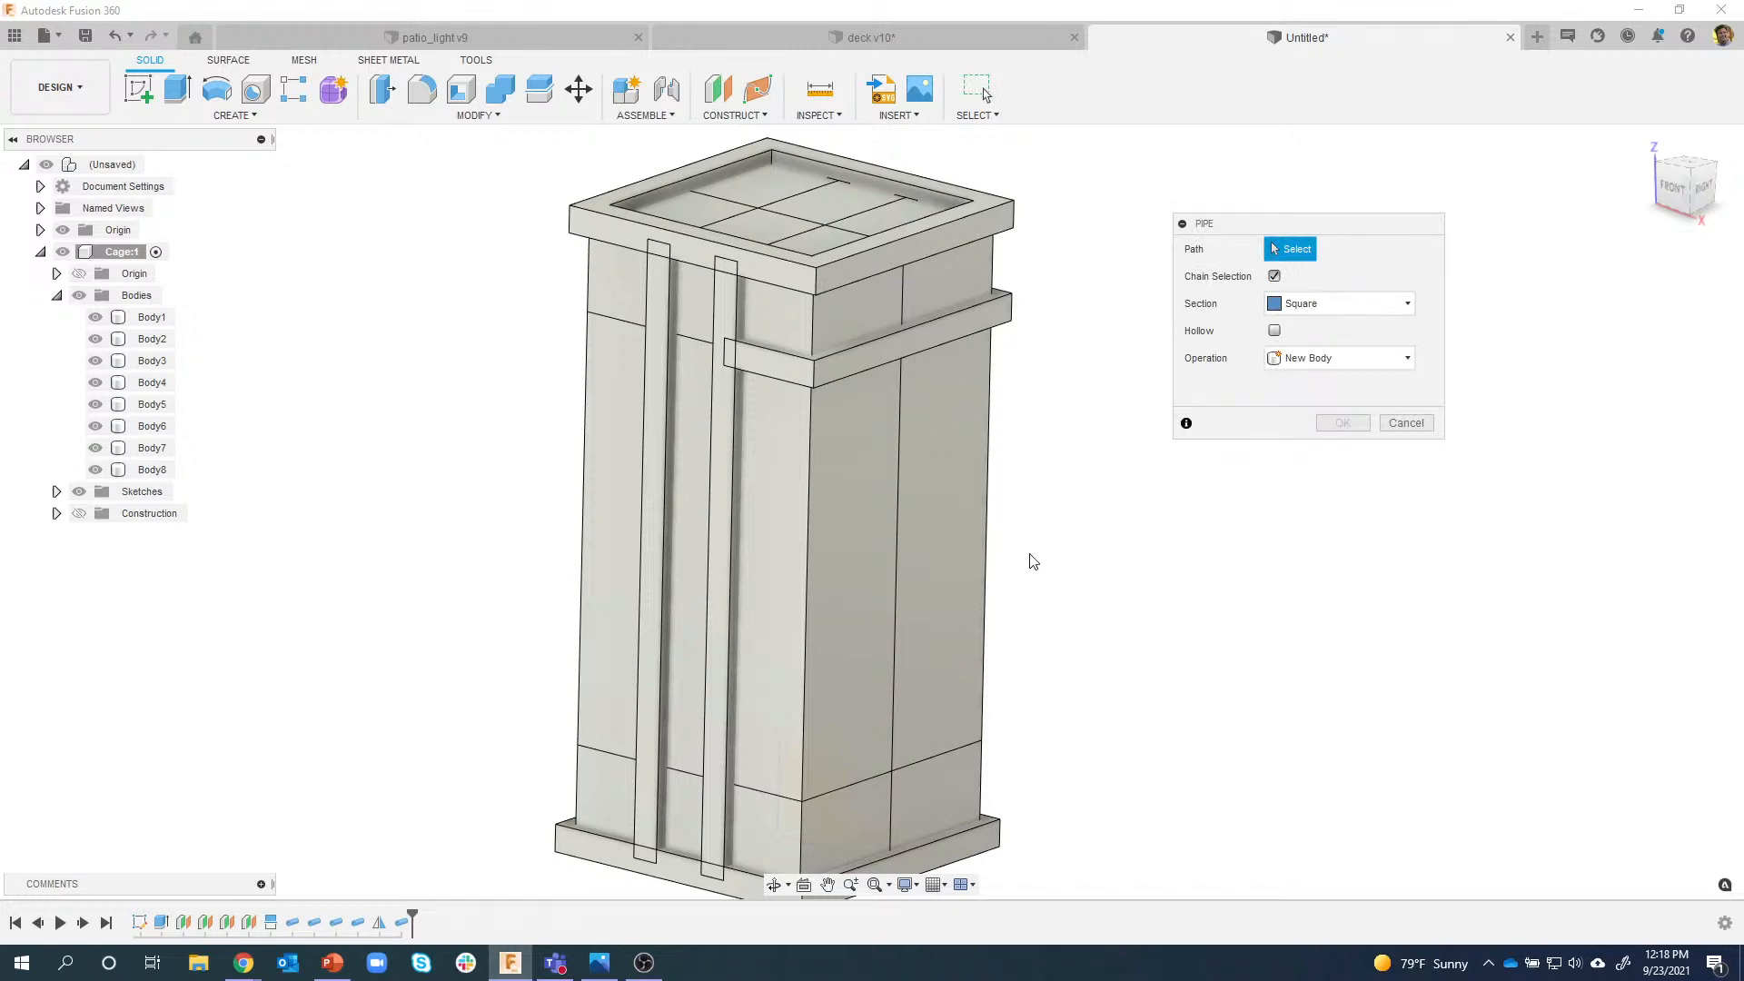
pyautogui.rightClick(1083, 548)
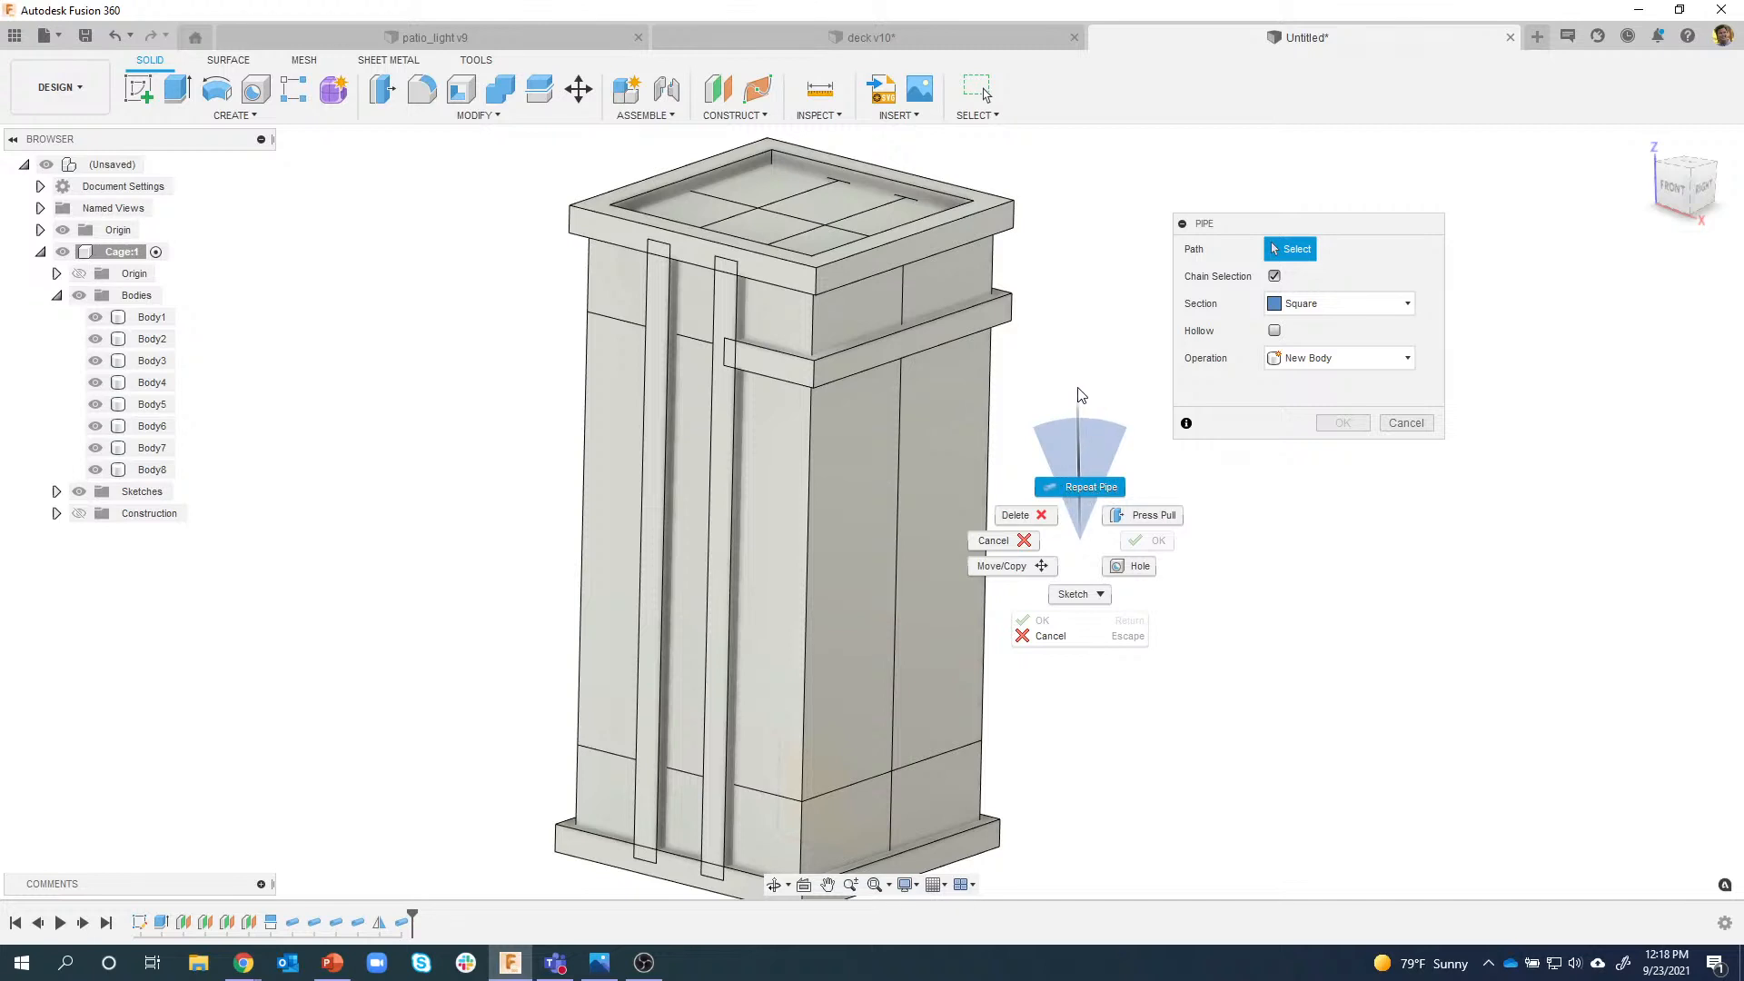
pyautogui.click(1433, 436)
pyautogui.click(1406, 423)
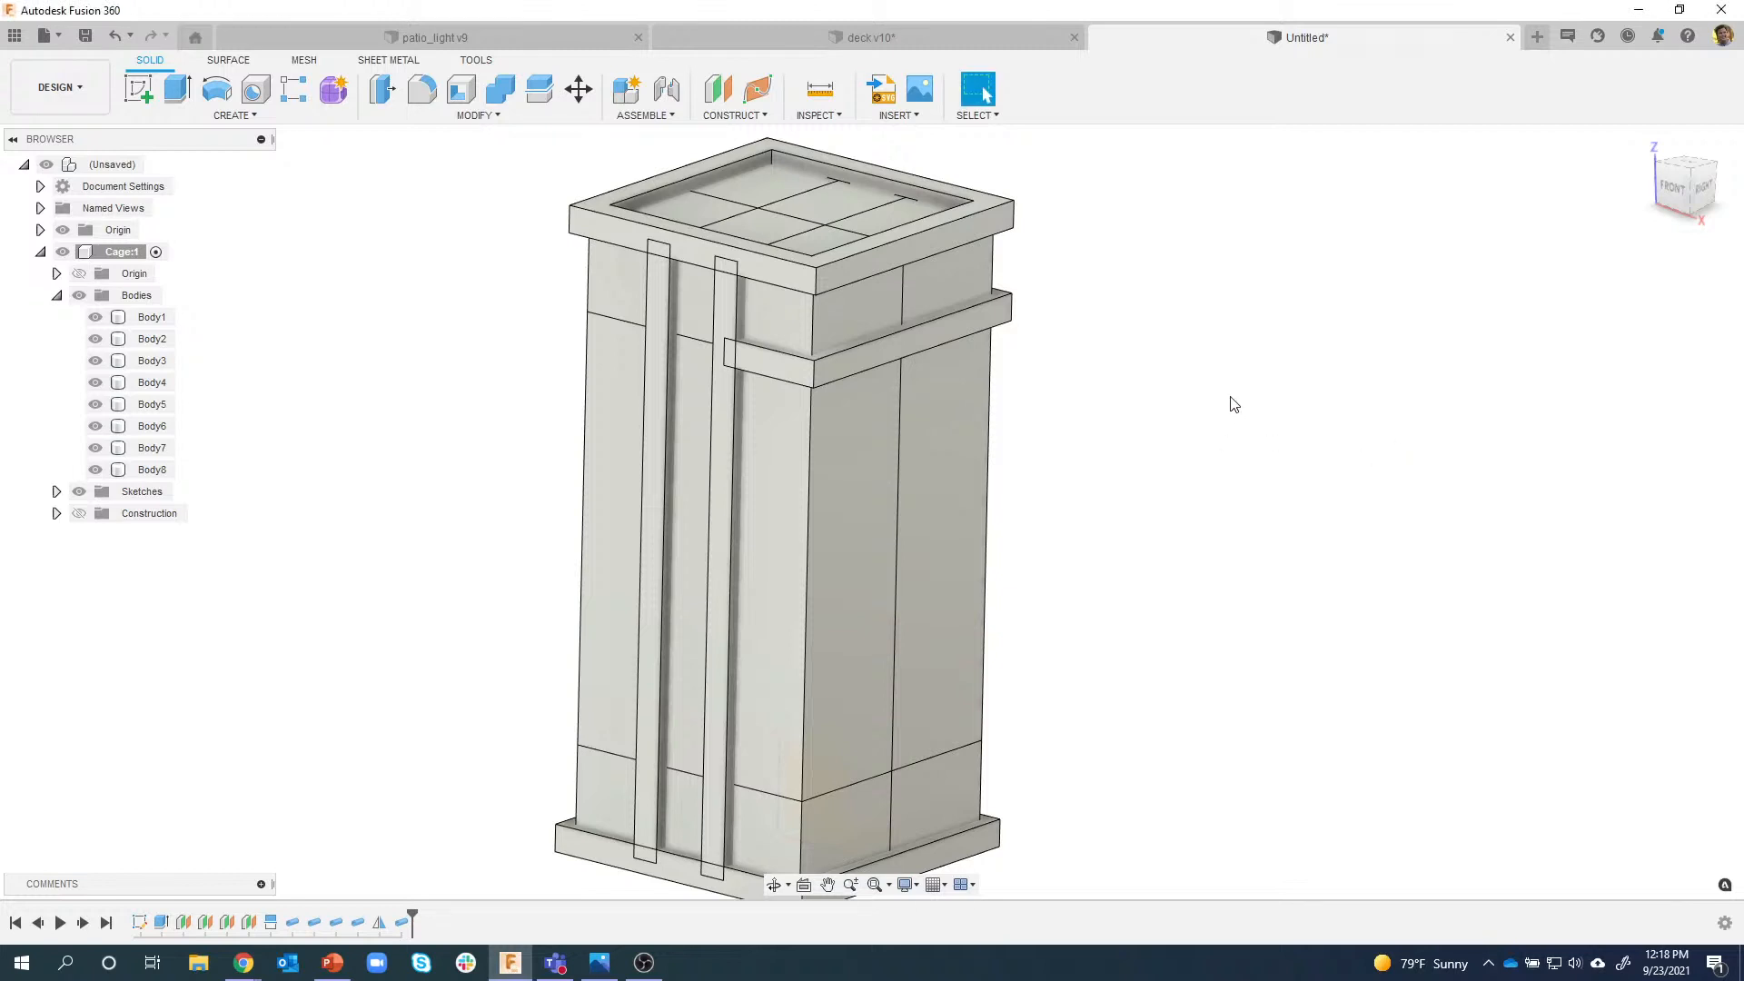
pyautogui.moveTo(1169, 621); pyautogui.dragTo(1176, 417, button='right')
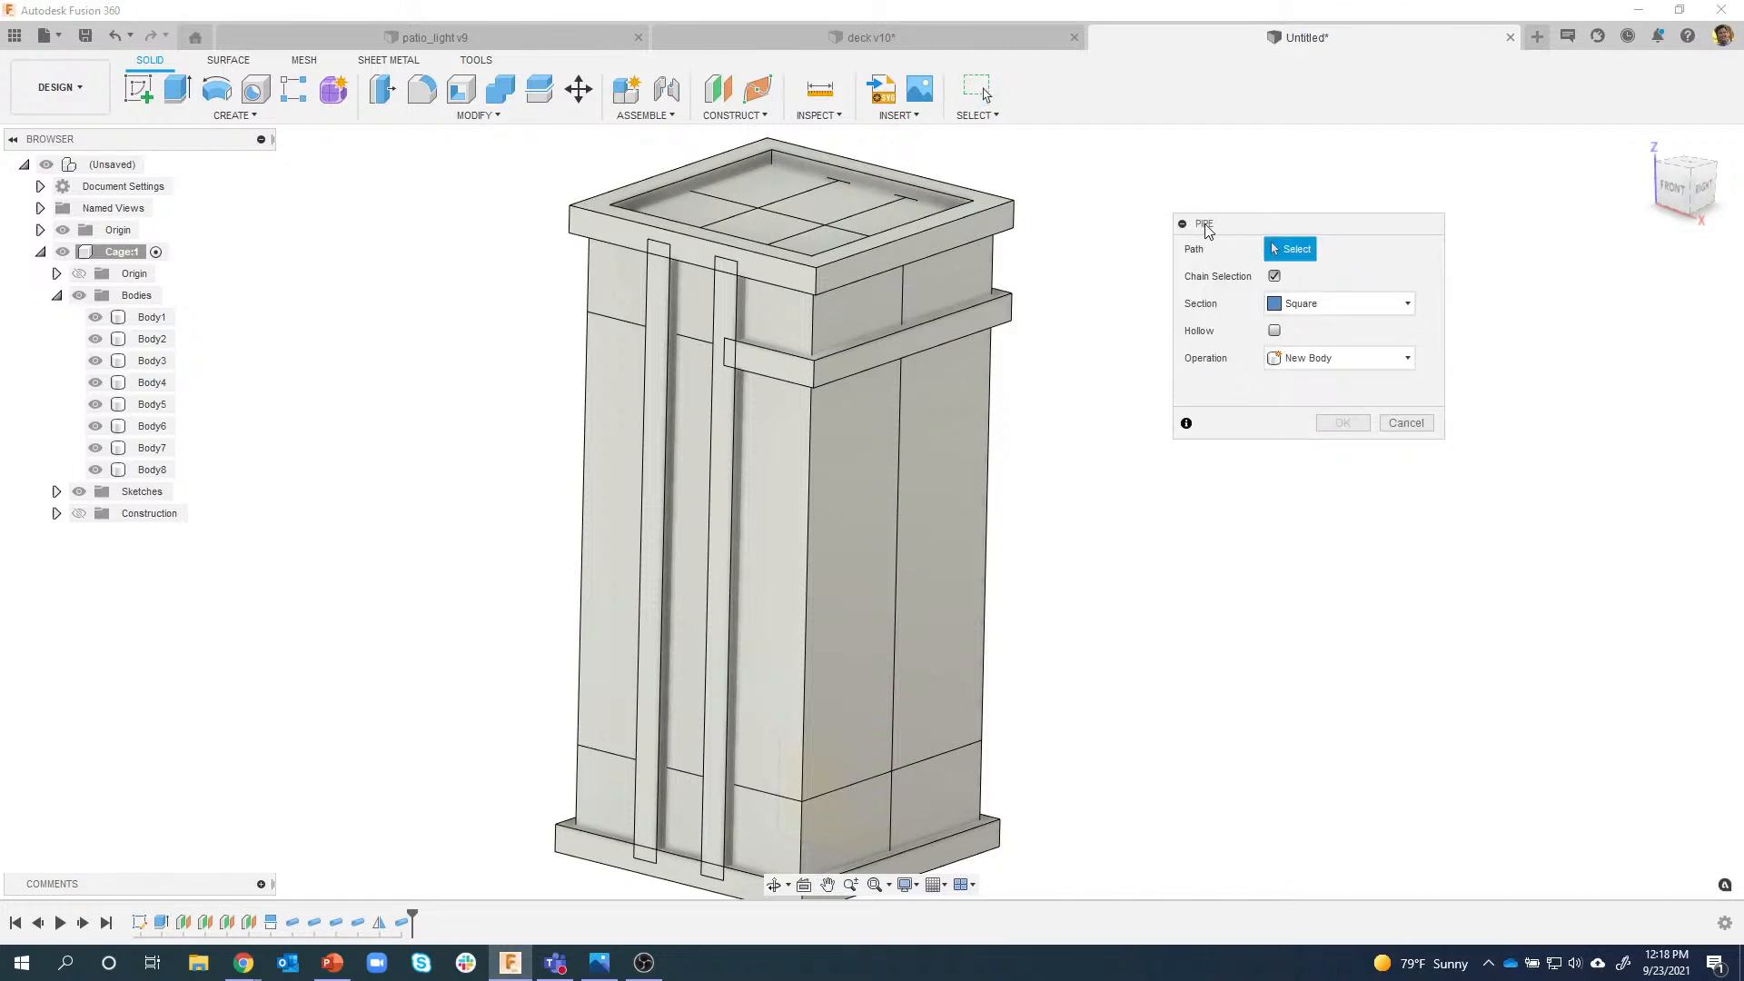
pyautogui.click(1406, 423)
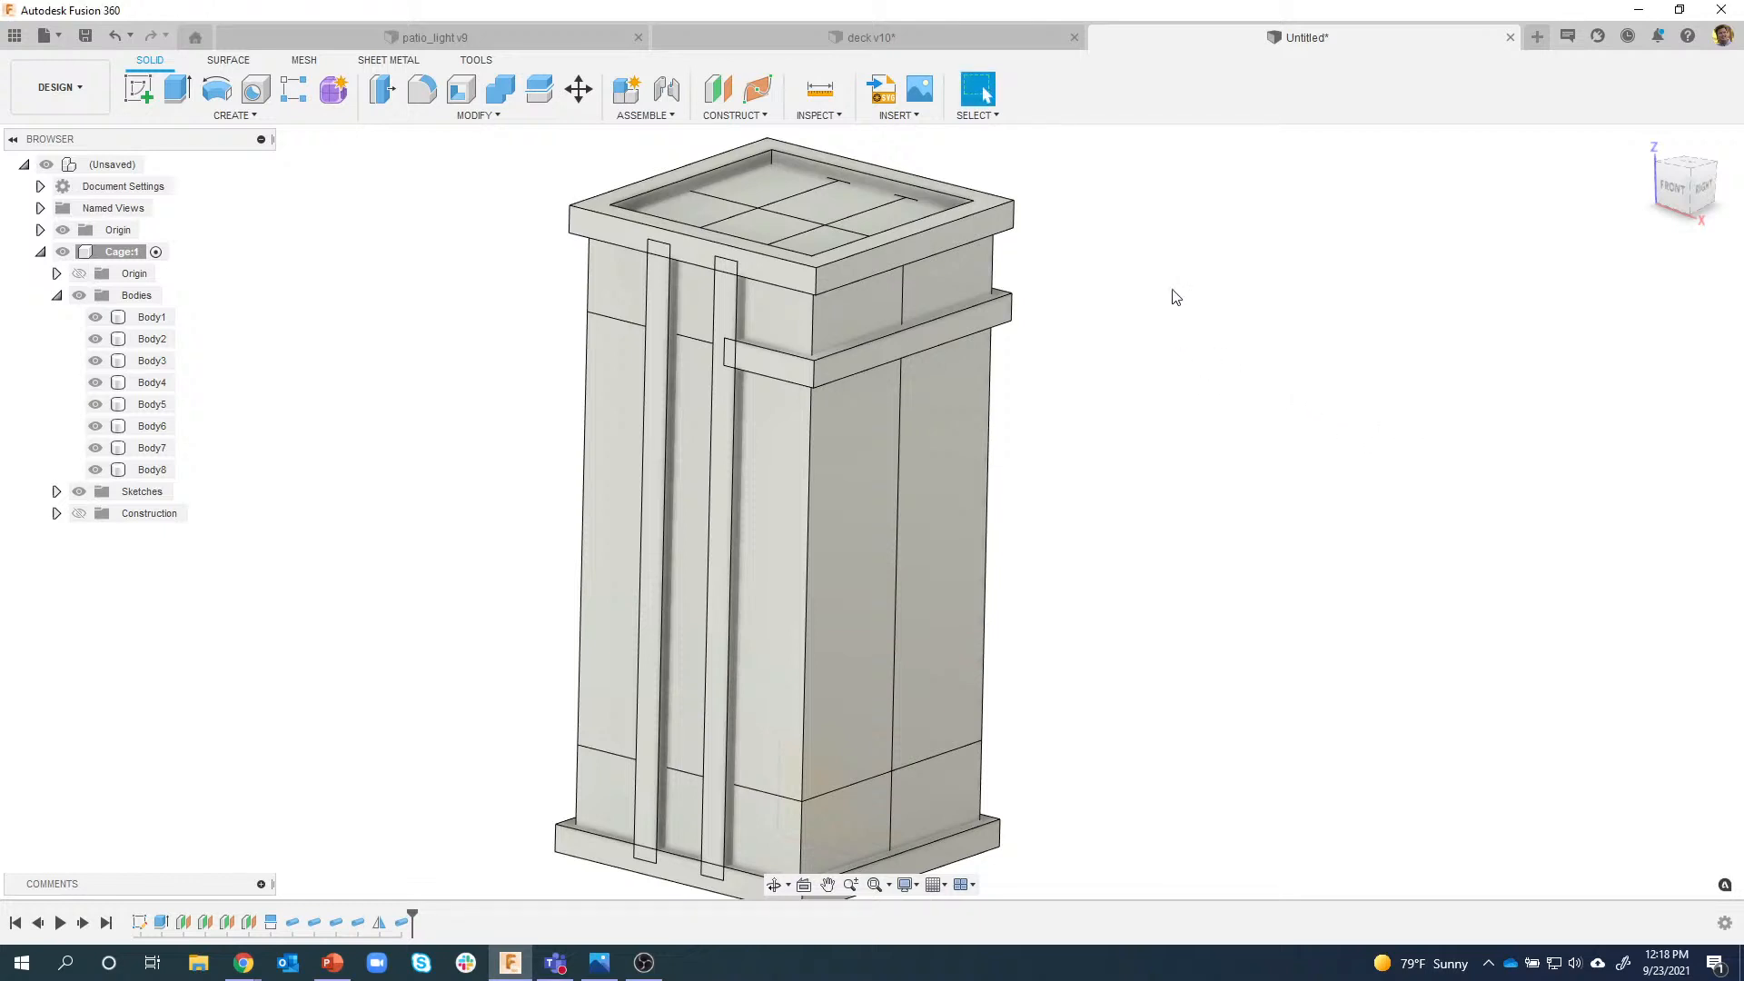
pyautogui.rightClick(1137, 324)
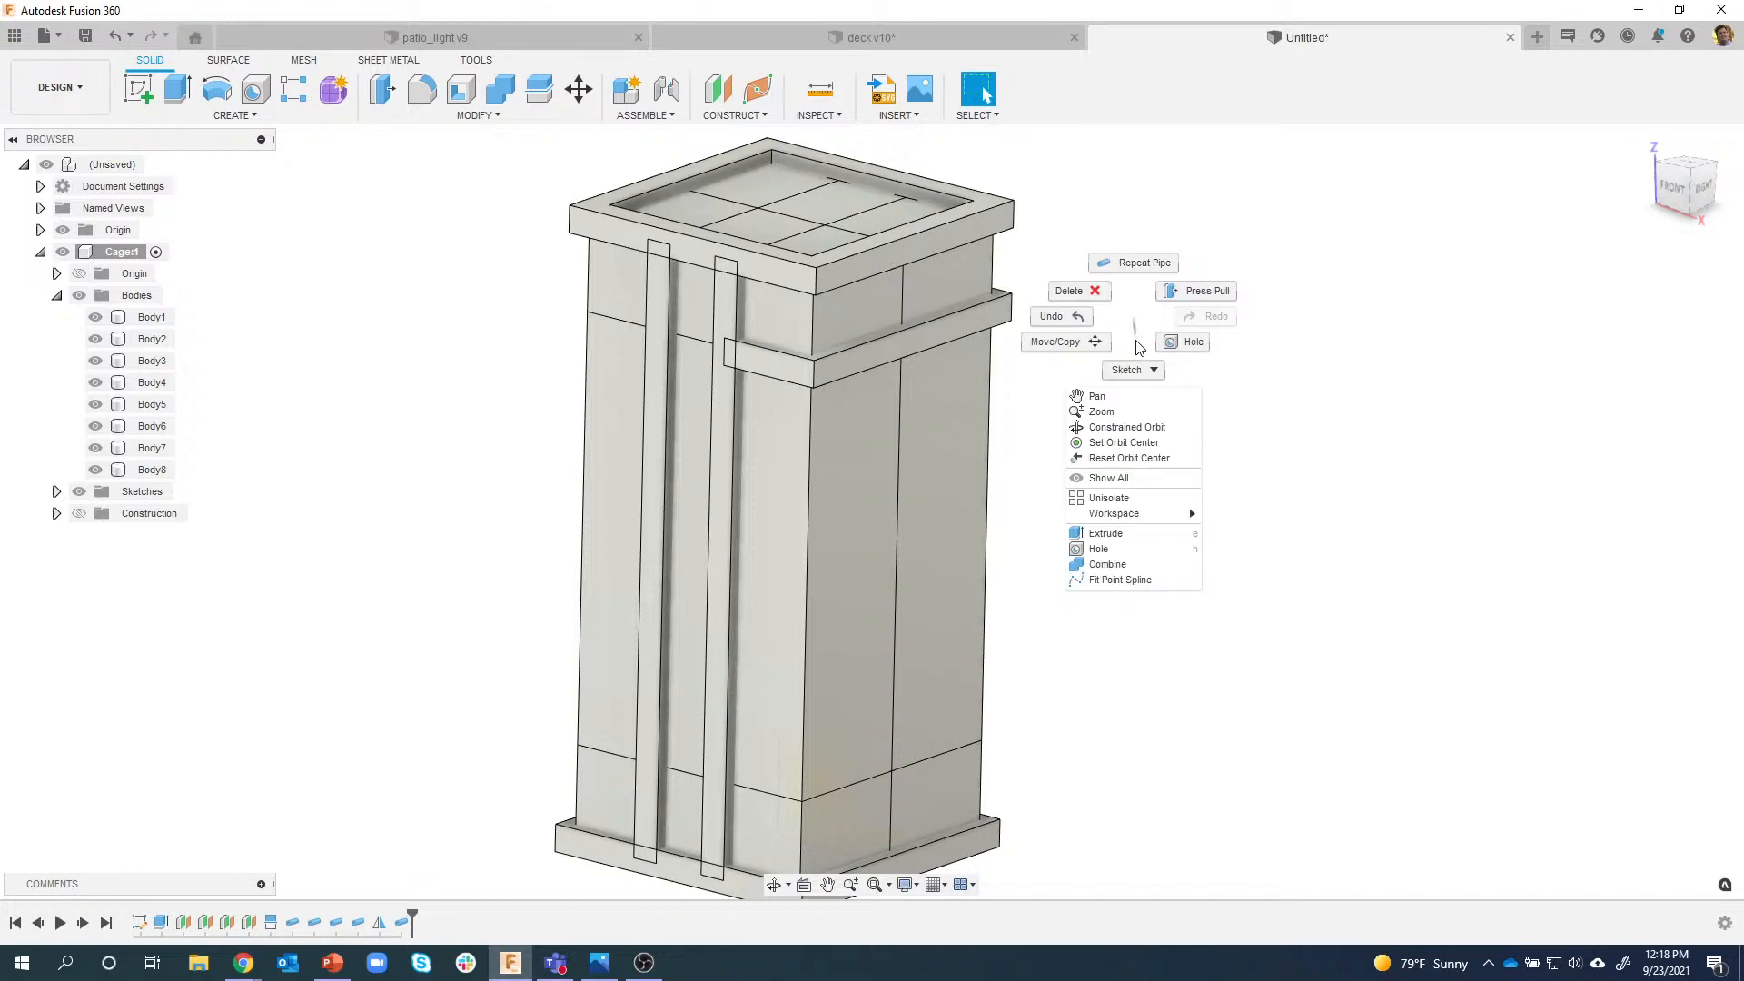
pyautogui.click(1133, 372)
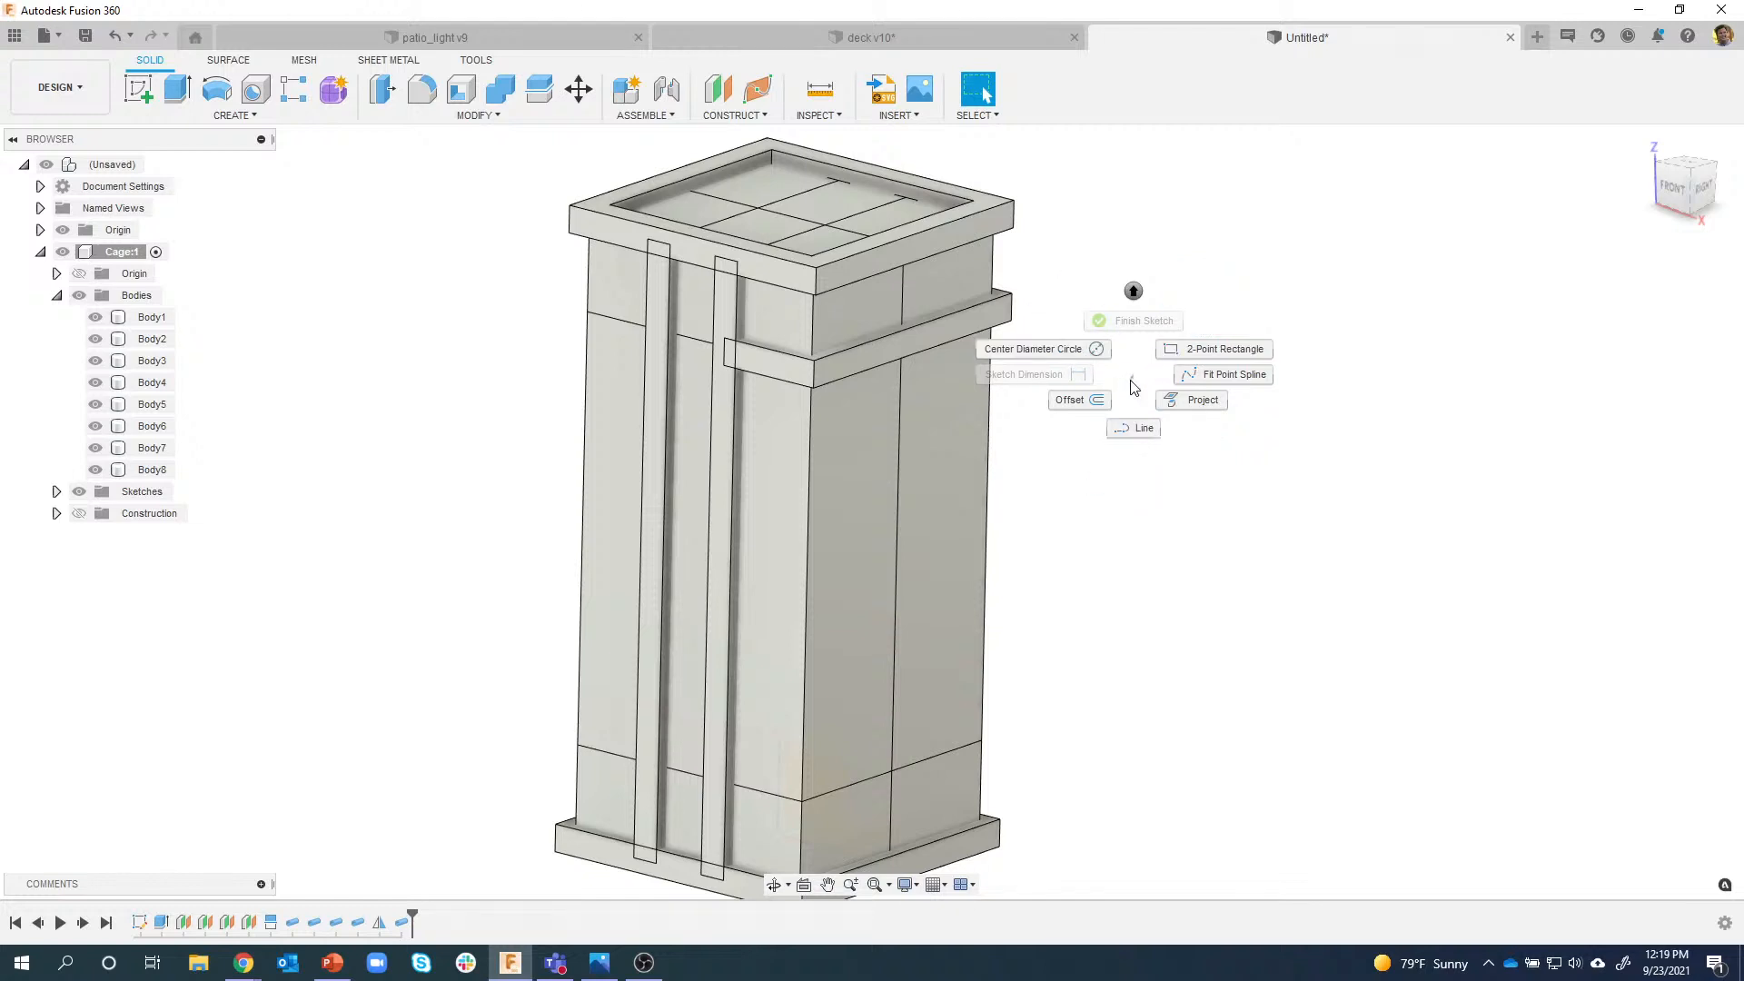
pyautogui.click(1284, 275)
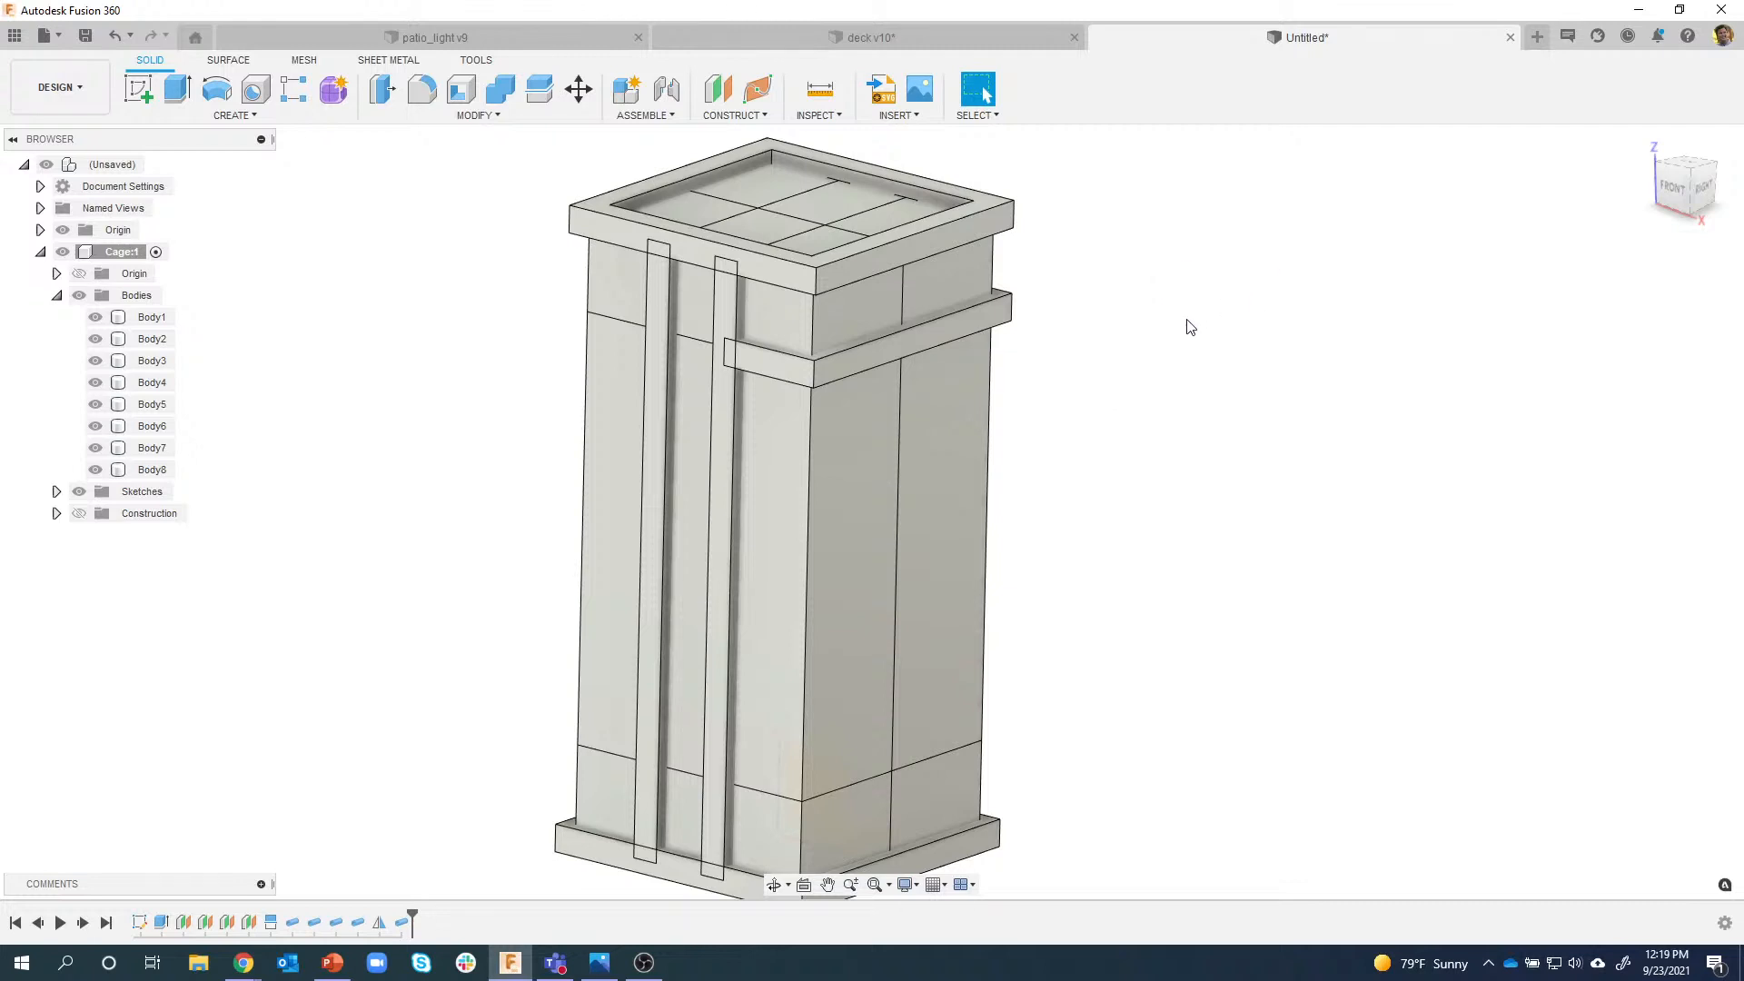
pyautogui.moveTo(1176, 226)
pyautogui.mouseDown(button='right')
pyautogui.moveTo(1218, 436)
pyautogui.moveTo(1313, 309)
pyautogui.mouseUp(button='right')
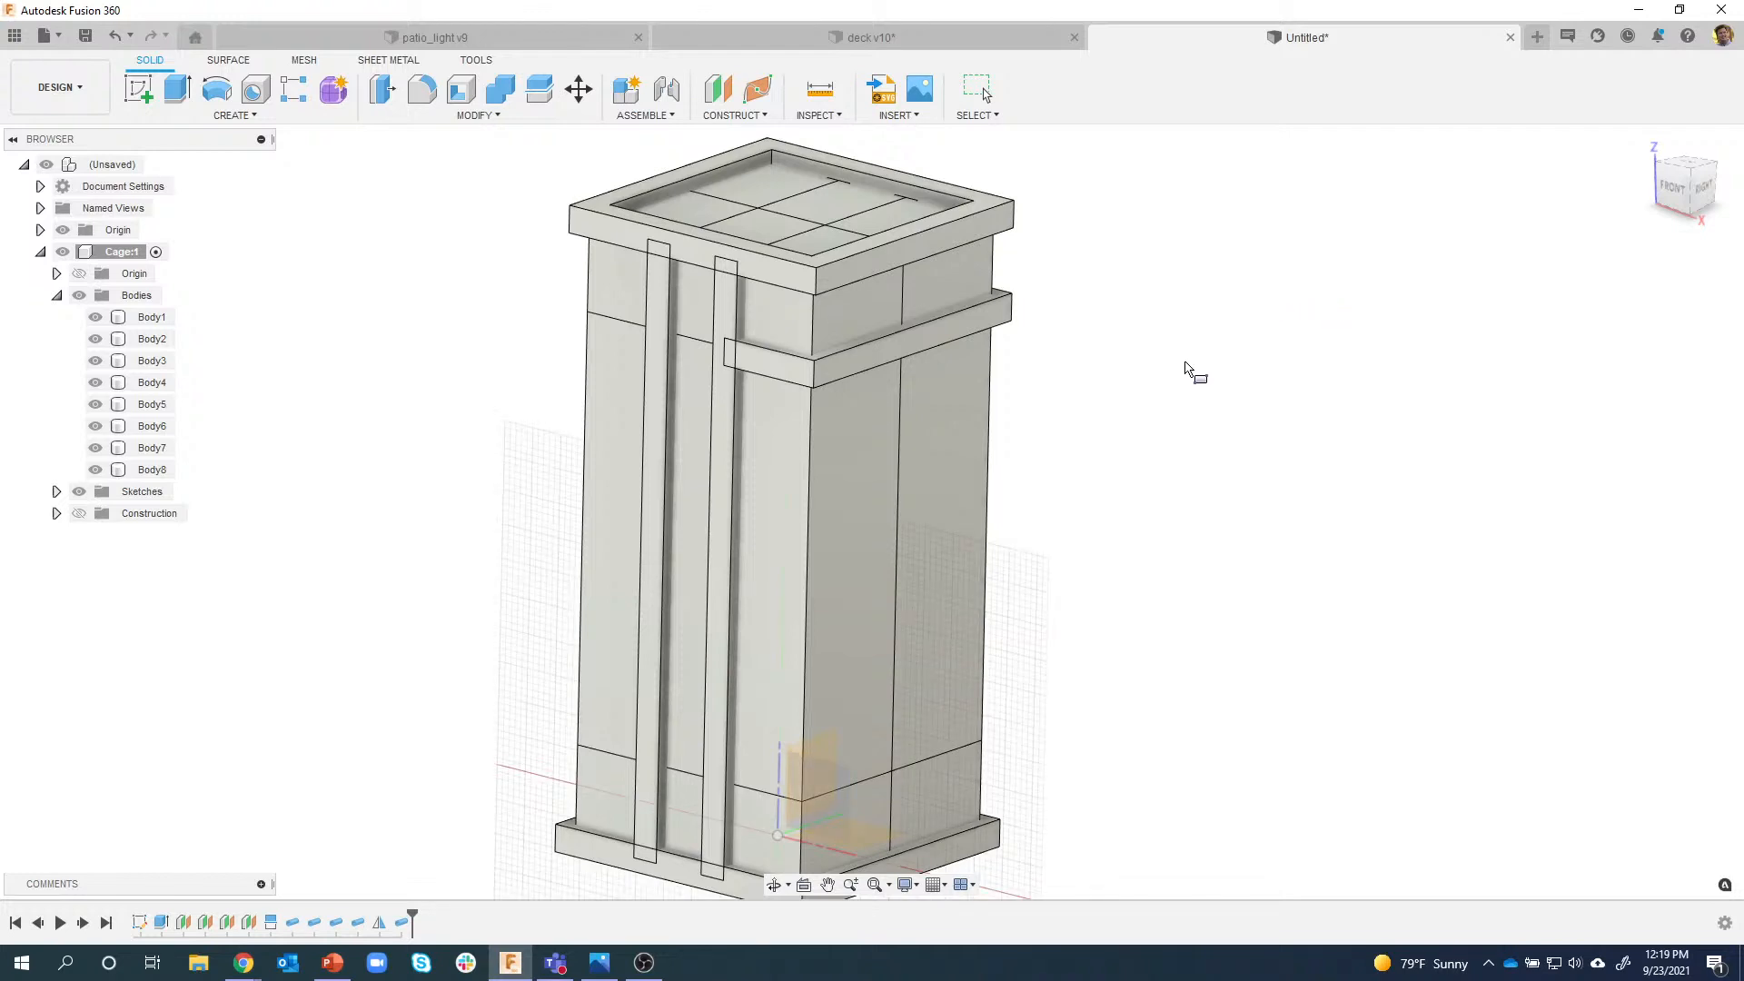
pyautogui.press('Escape')
pyautogui.moveTo(1198, 250)
pyautogui.mouseDown(button='right')
pyautogui.moveTo(1195, 418)
pyautogui.moveTo(1129, 297)
pyautogui.mouseUp(button='right')
pyautogui.press('Escape')
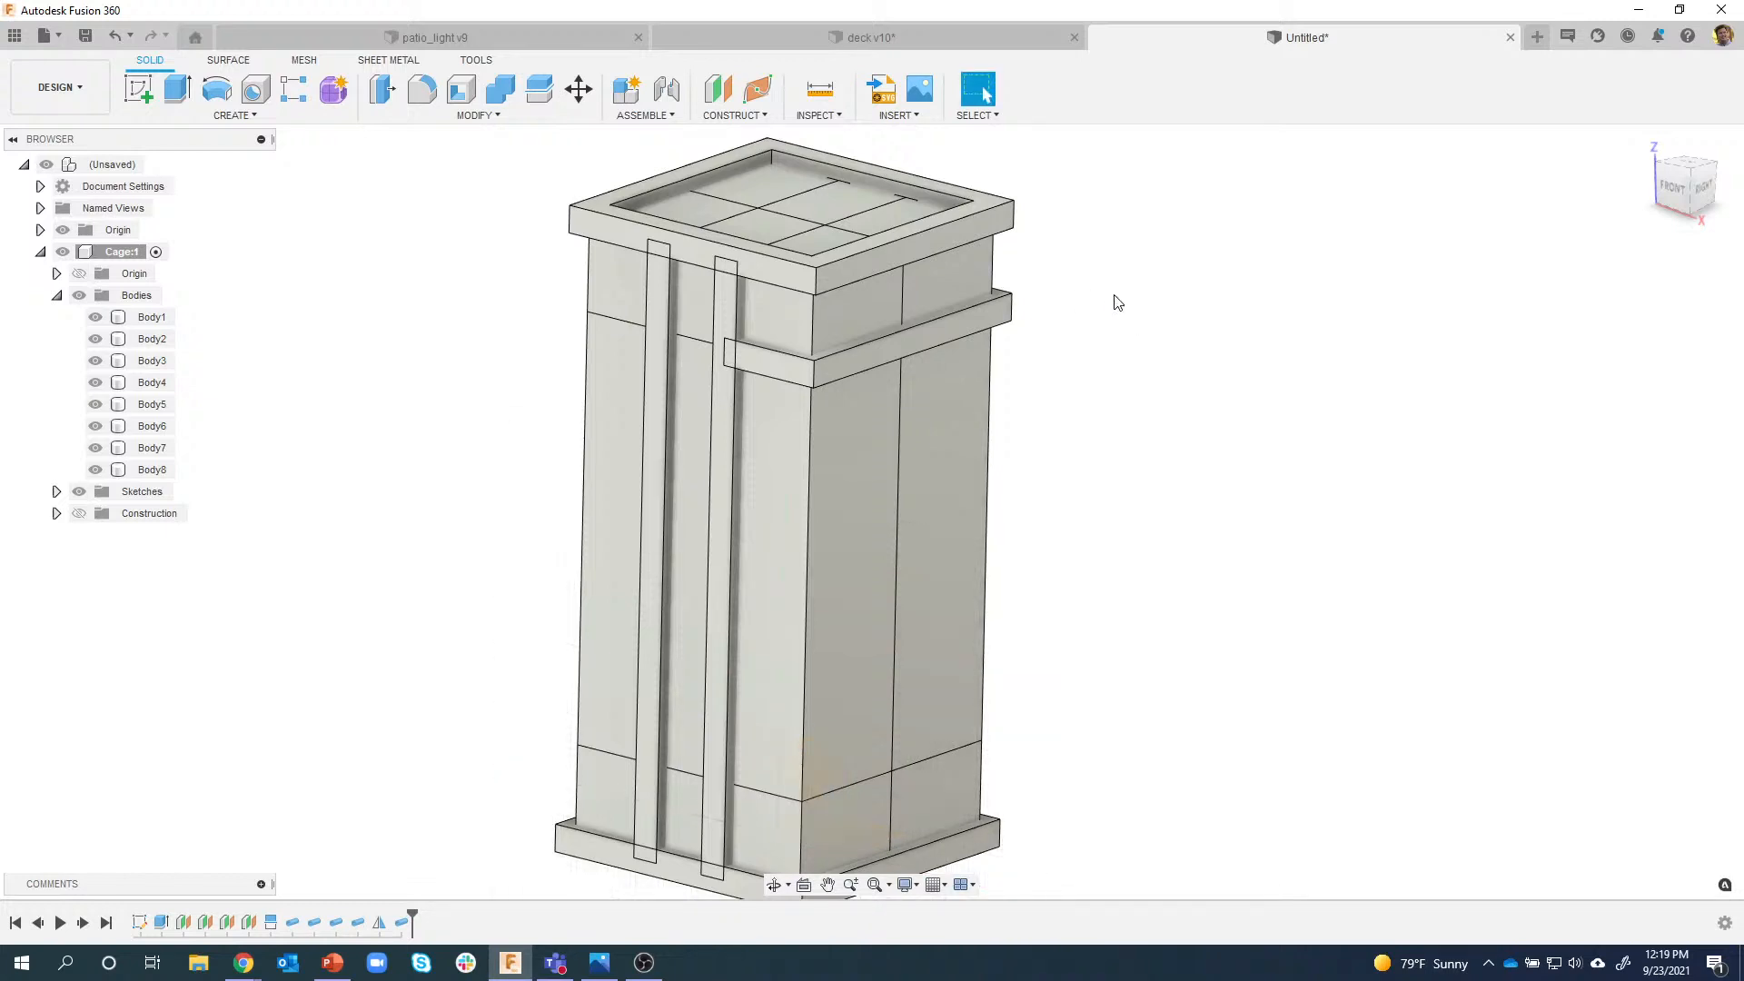
pyautogui.moveTo(1170, 241); pyautogui.dragTo(1172, 449, button='right')
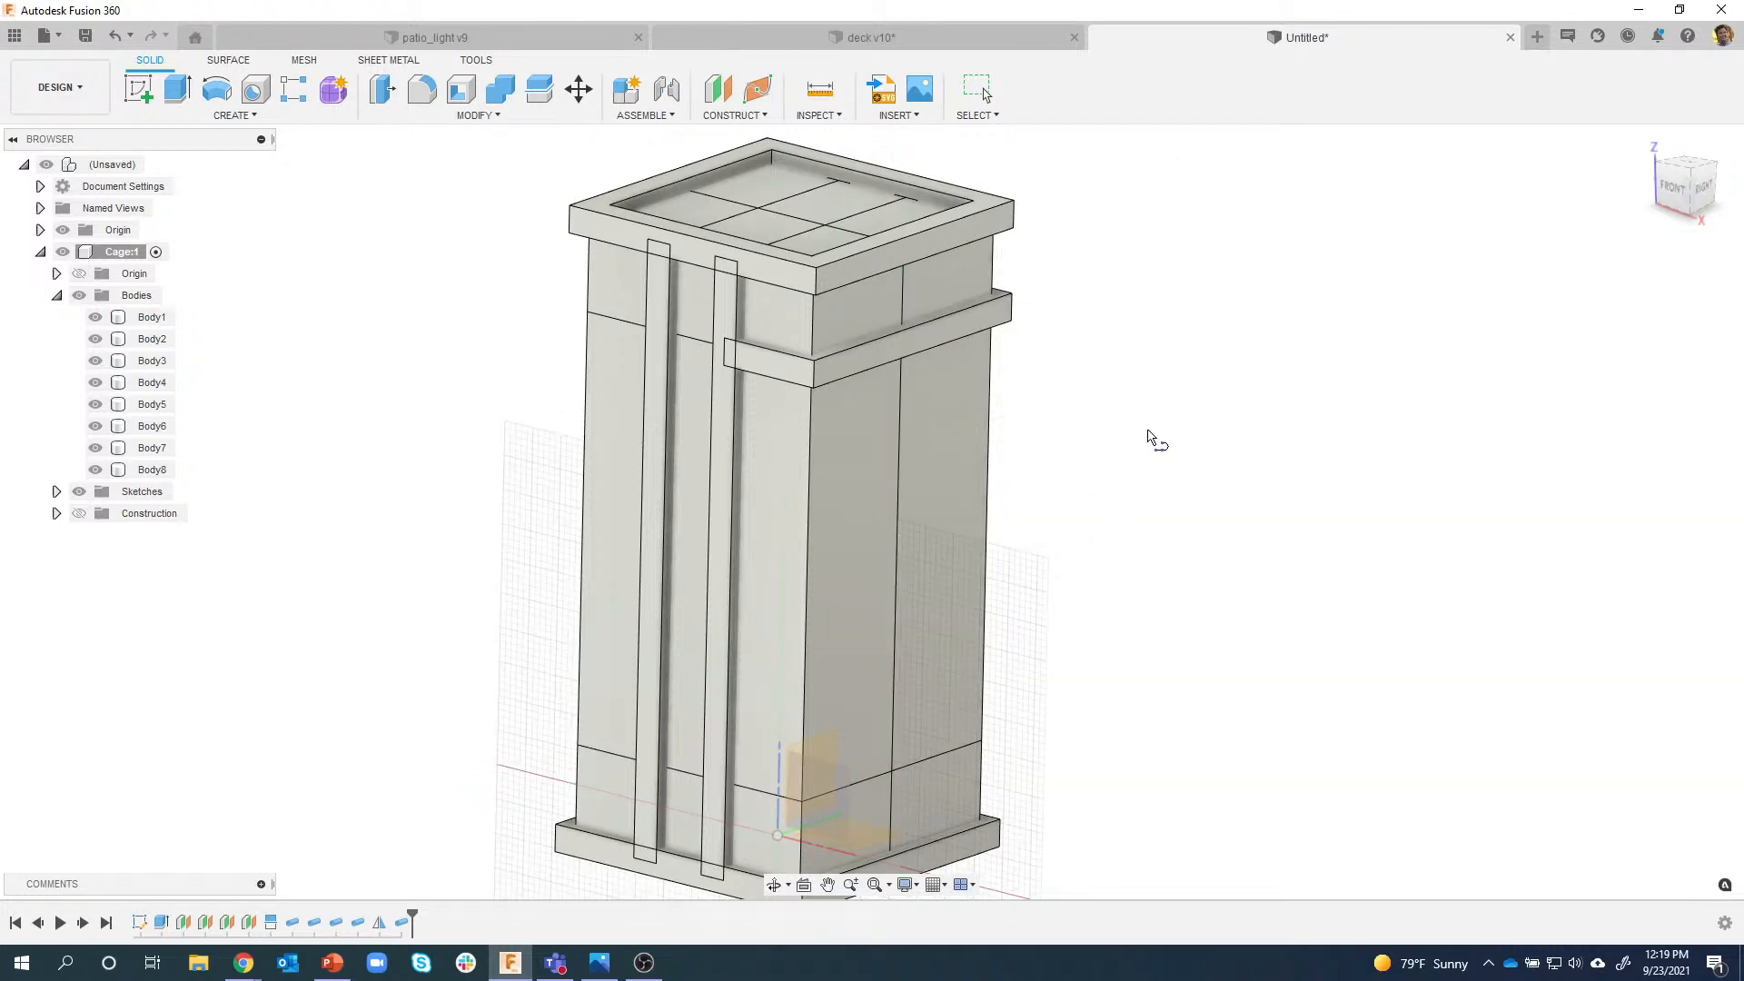
pyautogui.press('Escape')
pyautogui.rightClick(1120, 346)
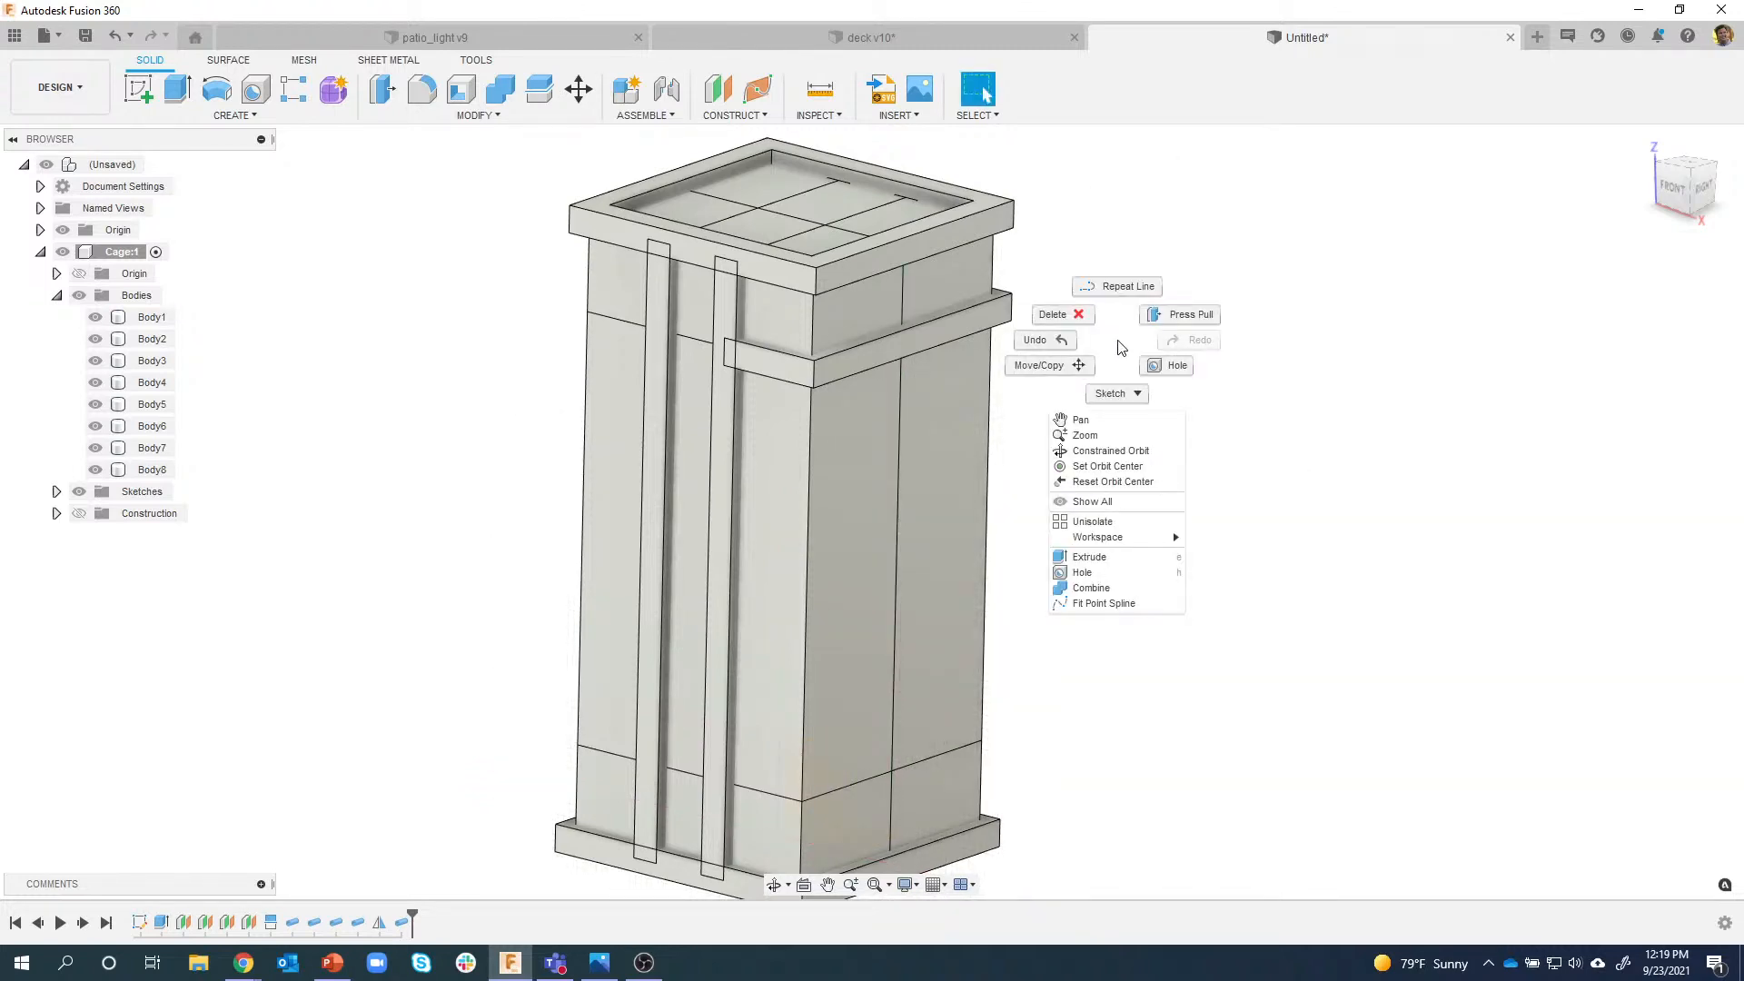
pyautogui.click(1124, 396)
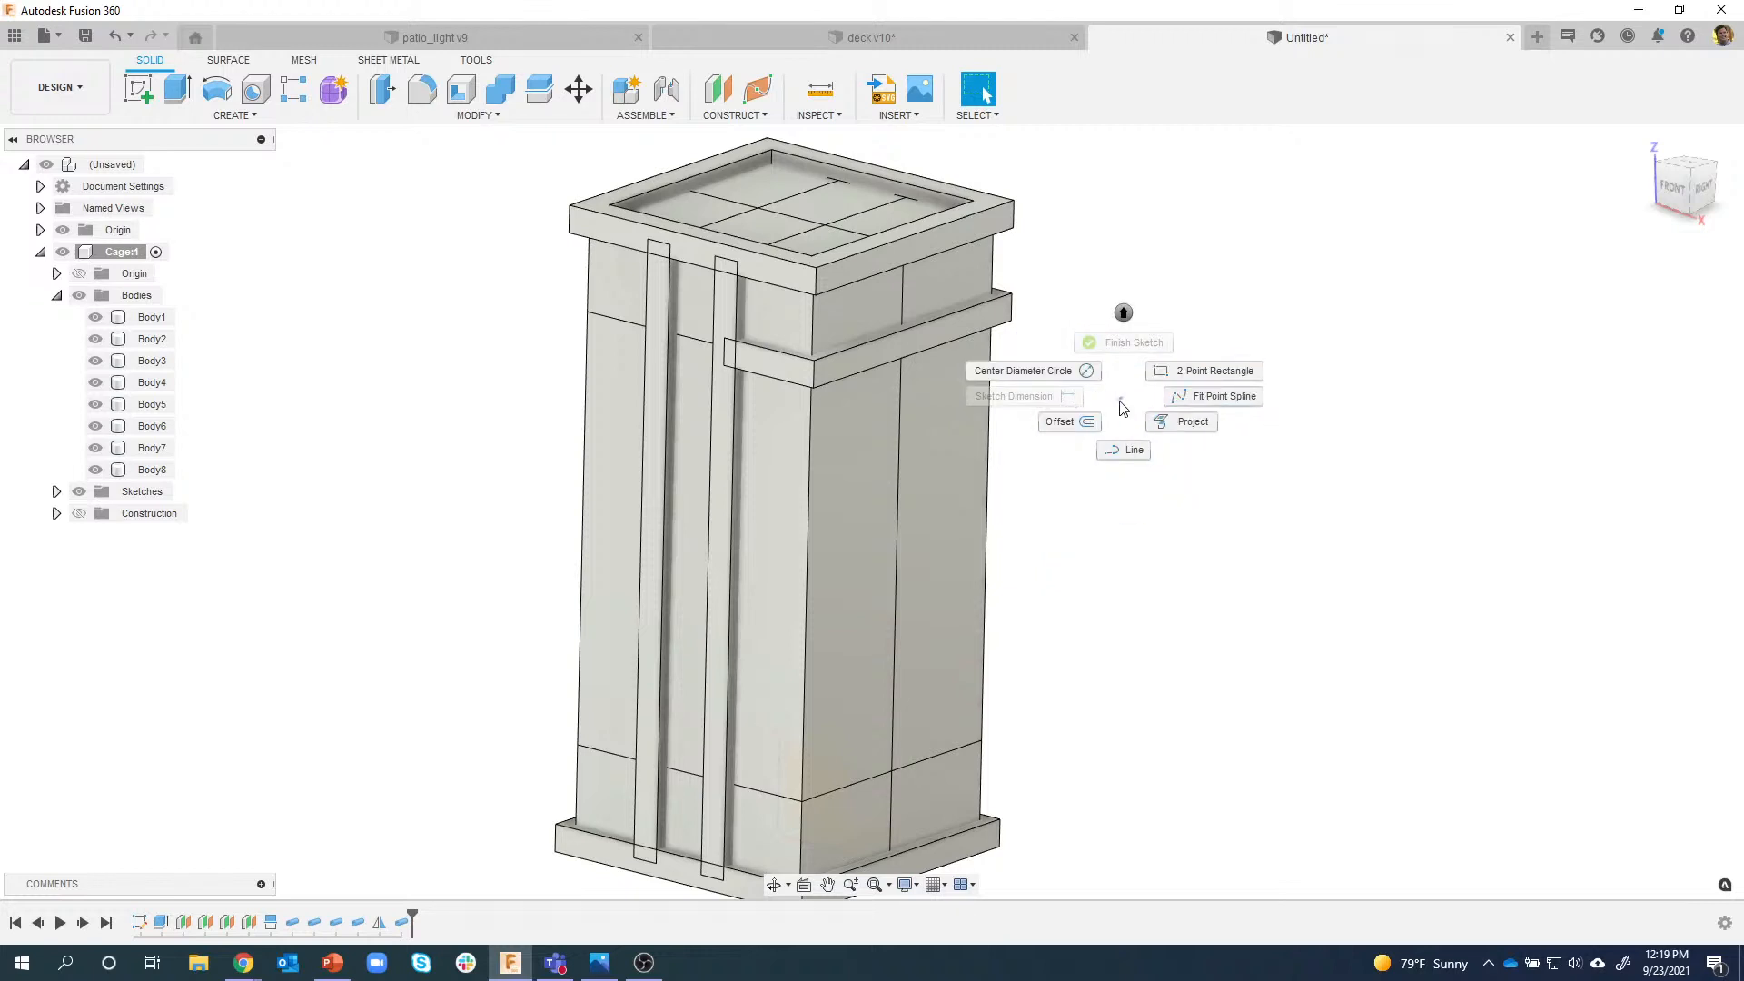
pyautogui.click(1163, 290)
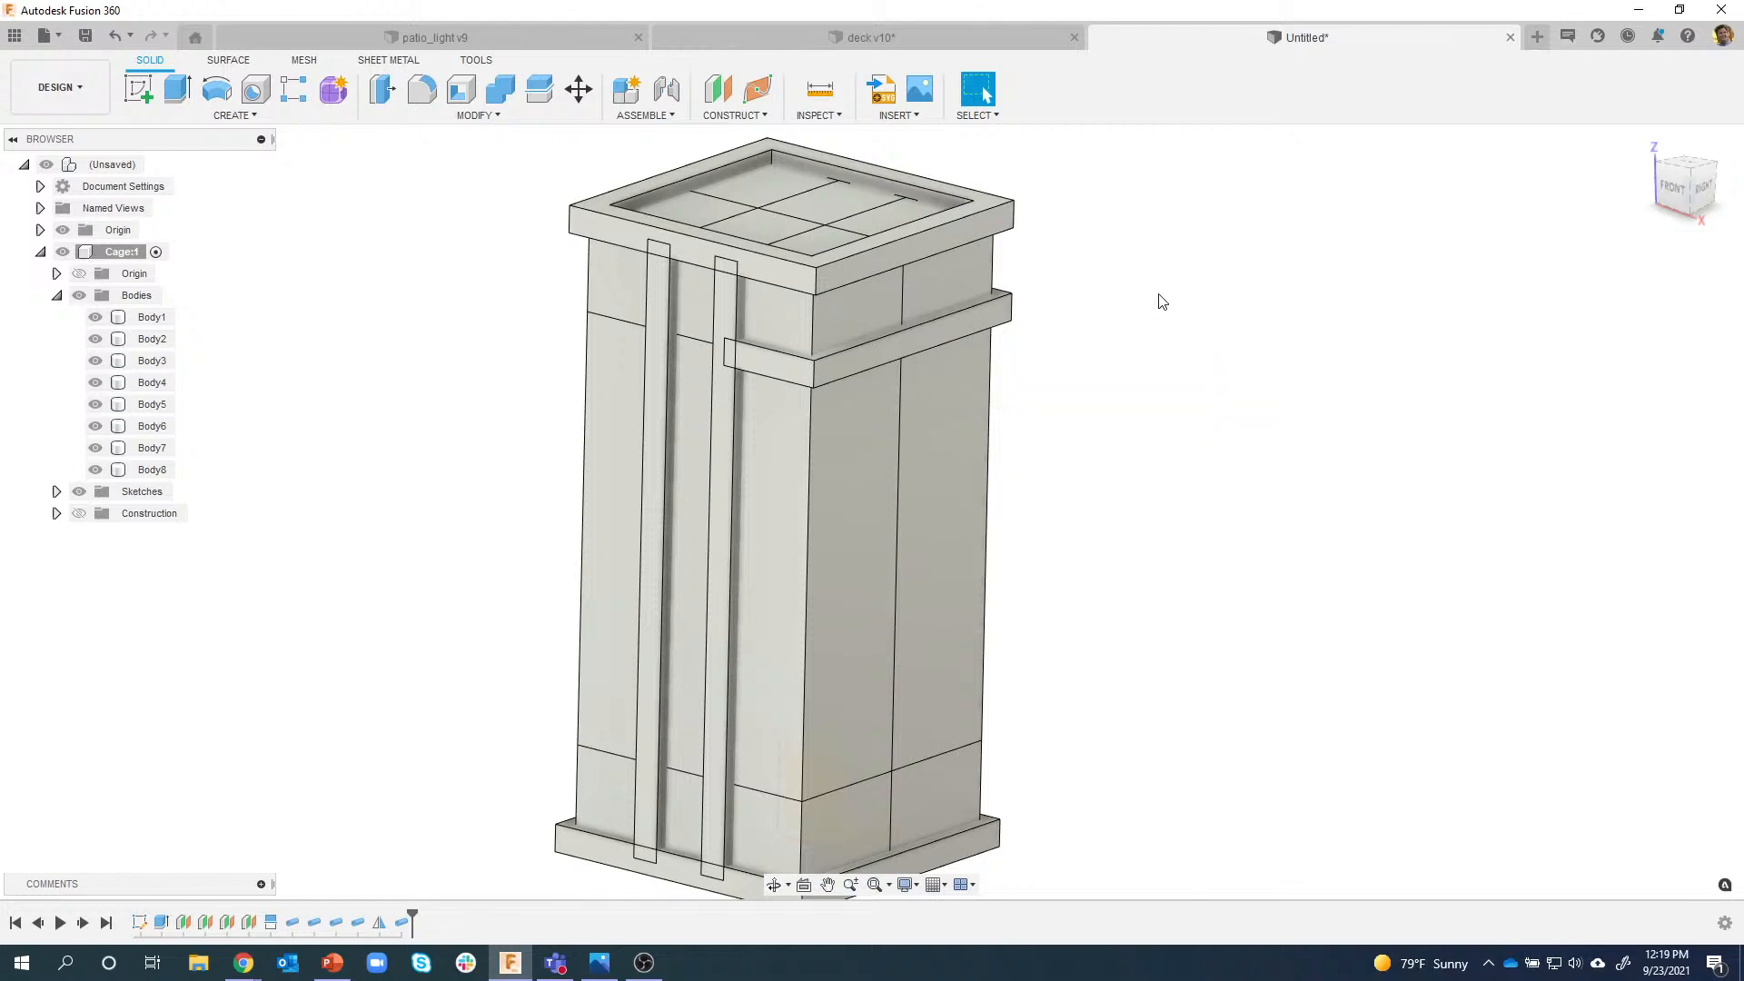
pyautogui.rightClick(1160, 302)
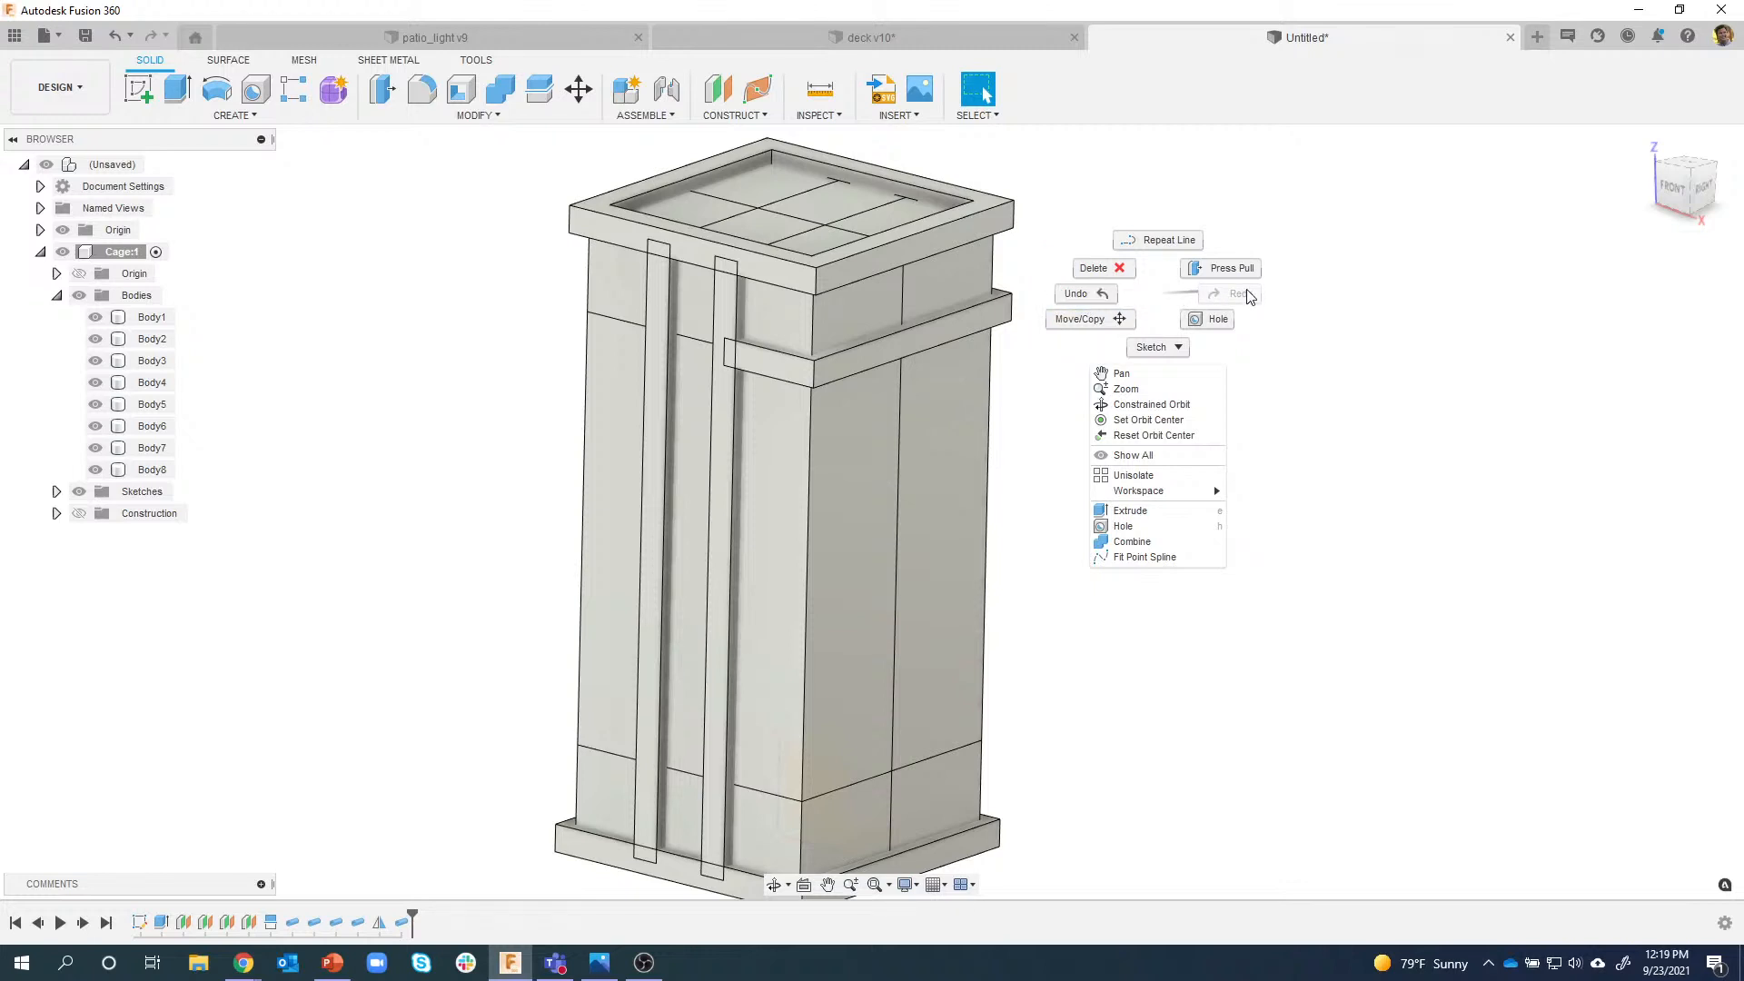
pyautogui.click(1325, 296)
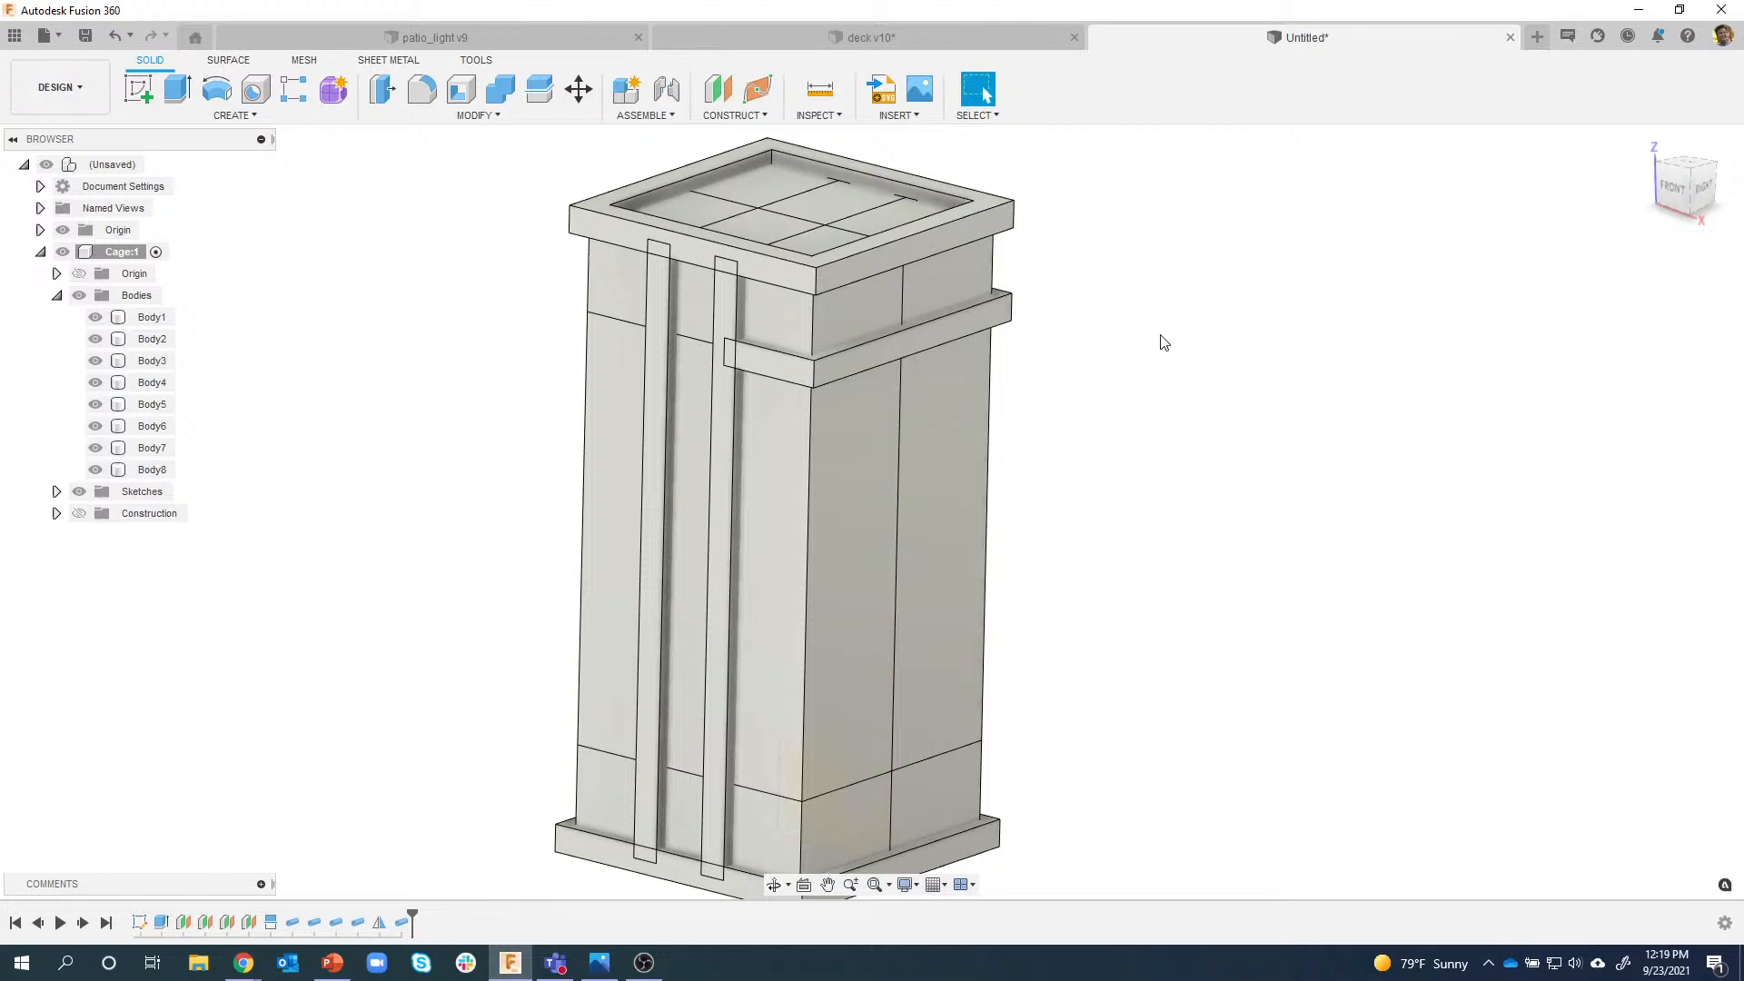
pyautogui.rightClick(1158, 312)
pyautogui.click(1158, 312)
# Run a 0.40 in square pipe as a new body along the lower horizontal split line, from the front face around the right side.
pyautogui.click(234, 114)
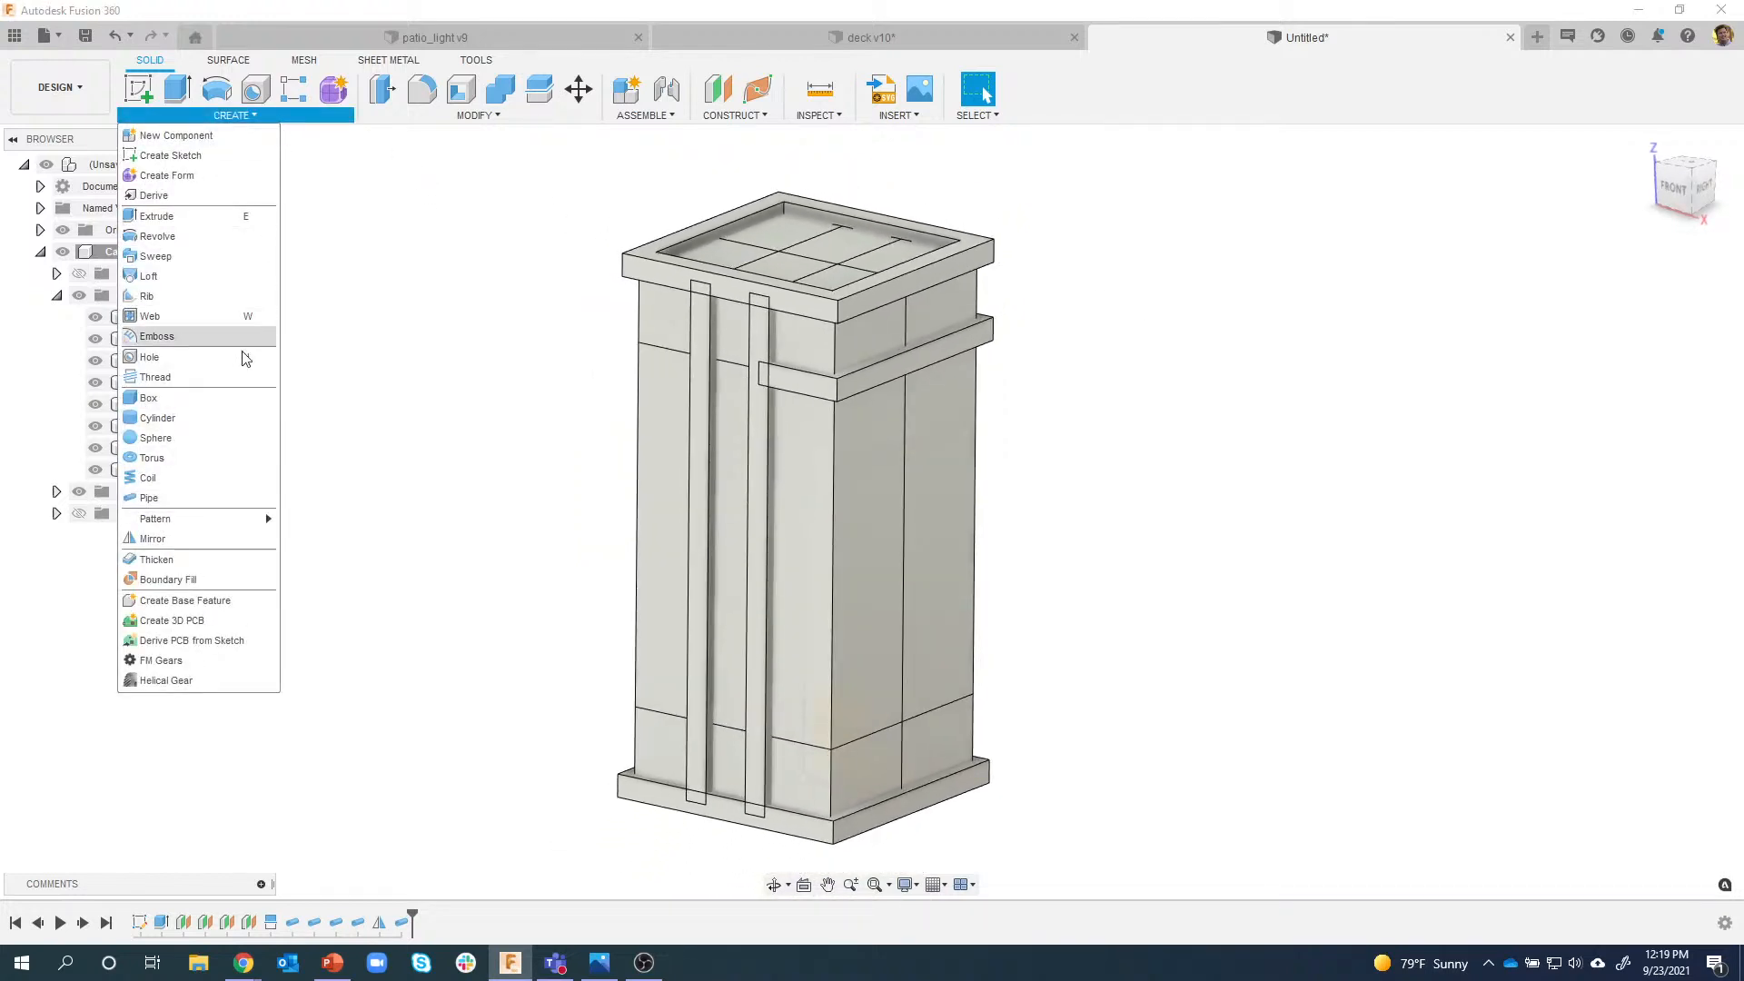
pyautogui.click(211, 495)
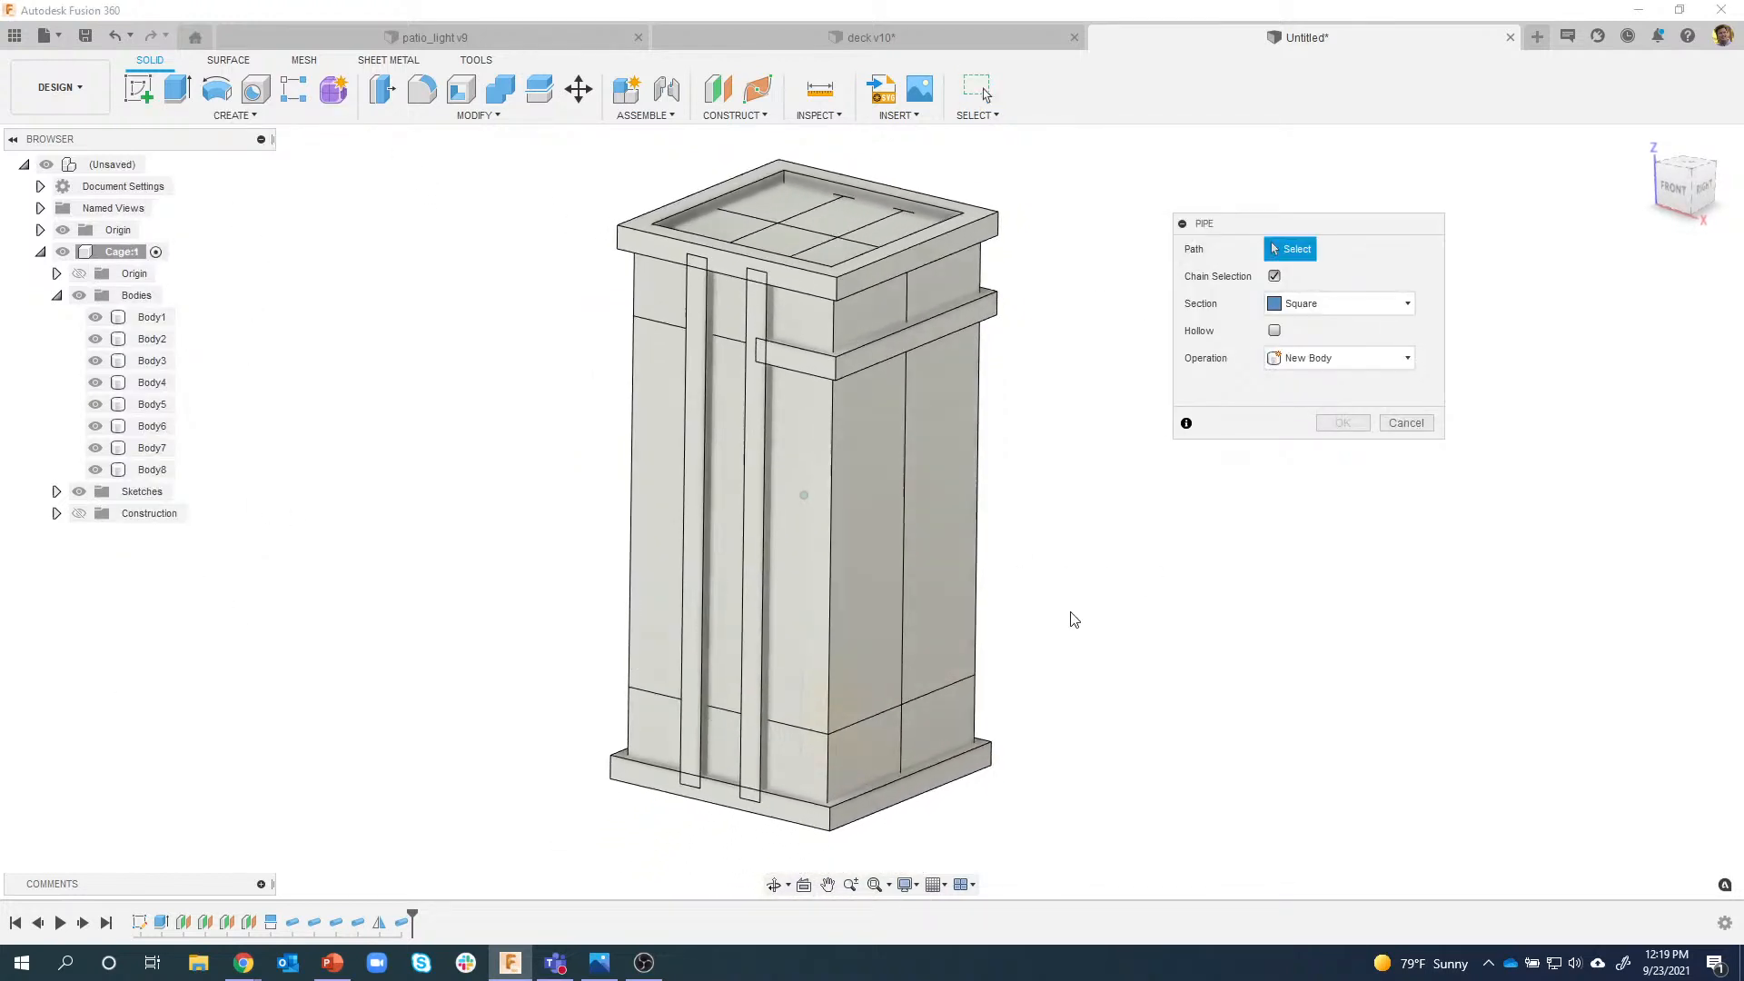
pyautogui.click(784, 727)
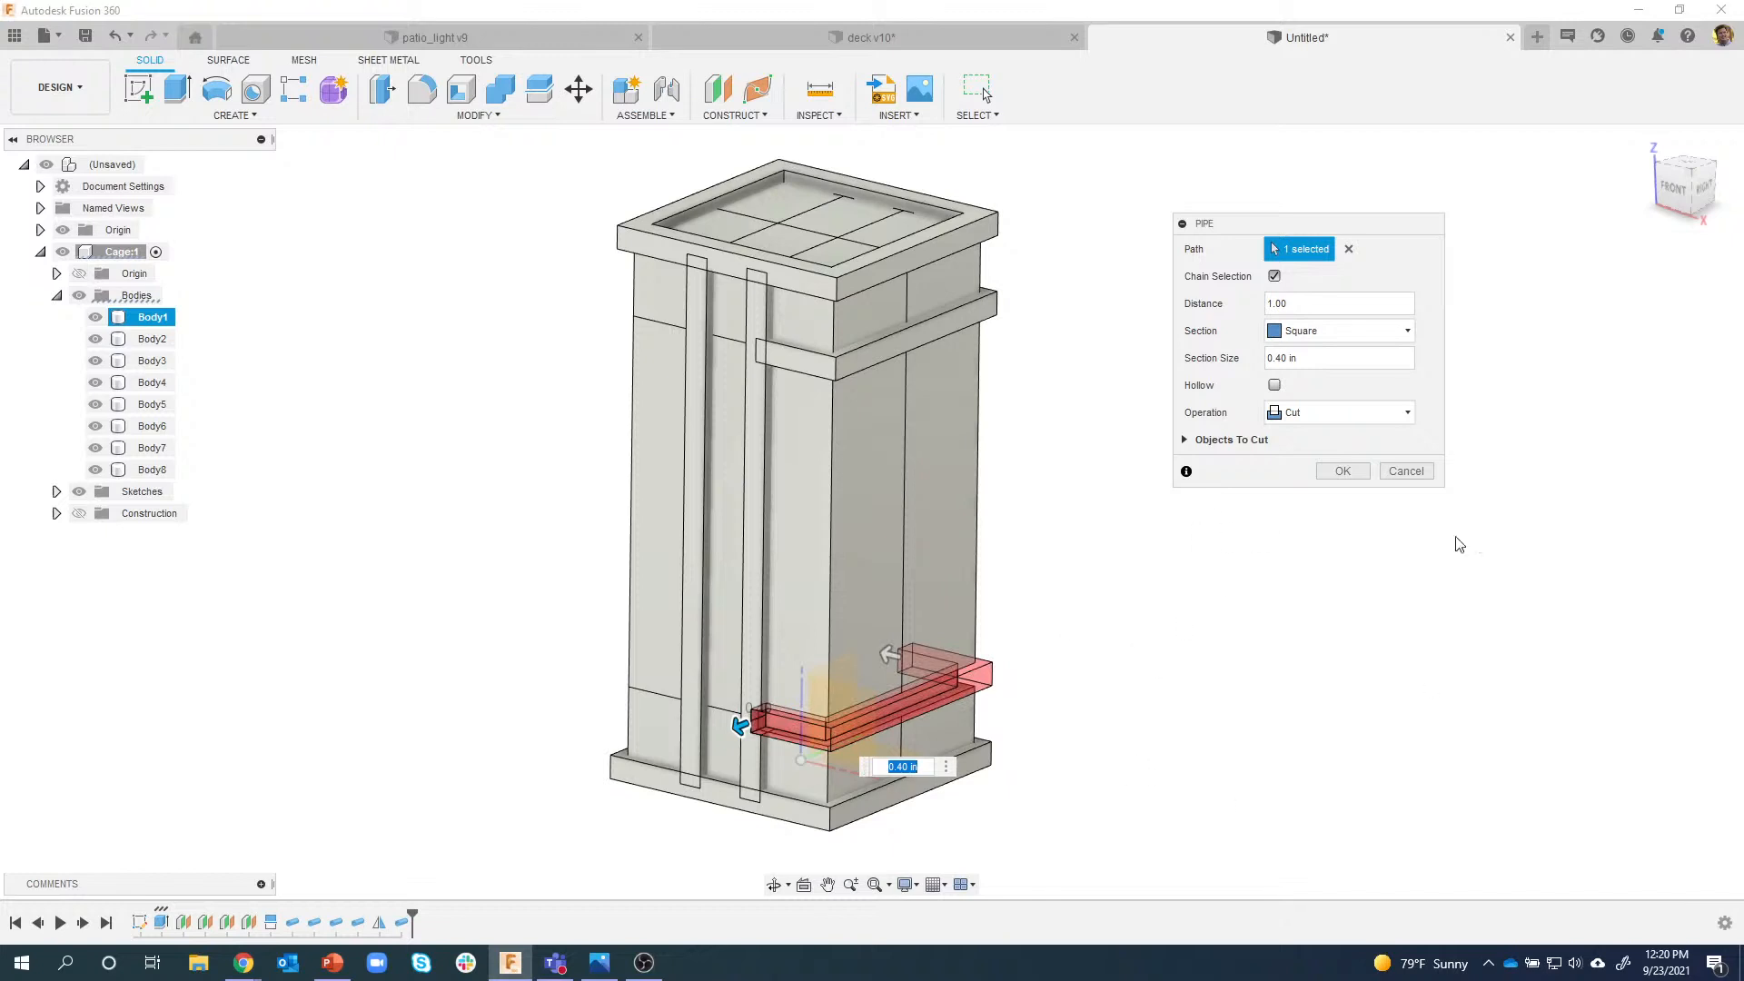
pyautogui.click(1335, 412)
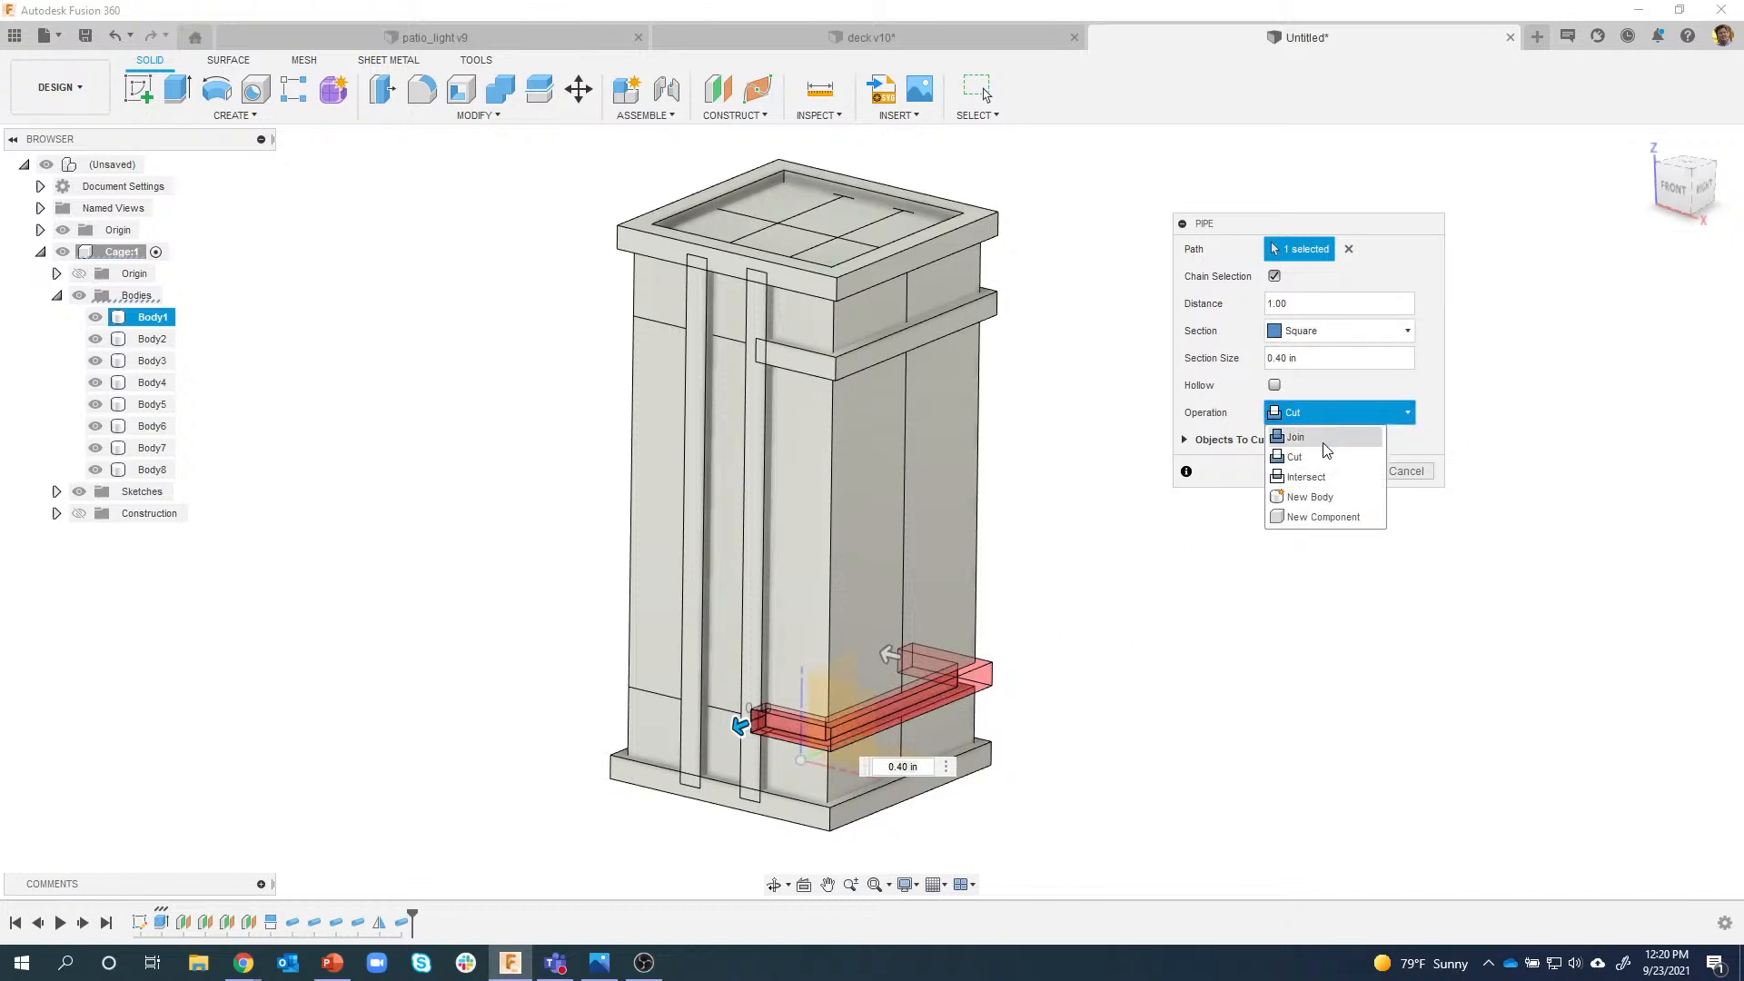
pyautogui.click(1314, 497)
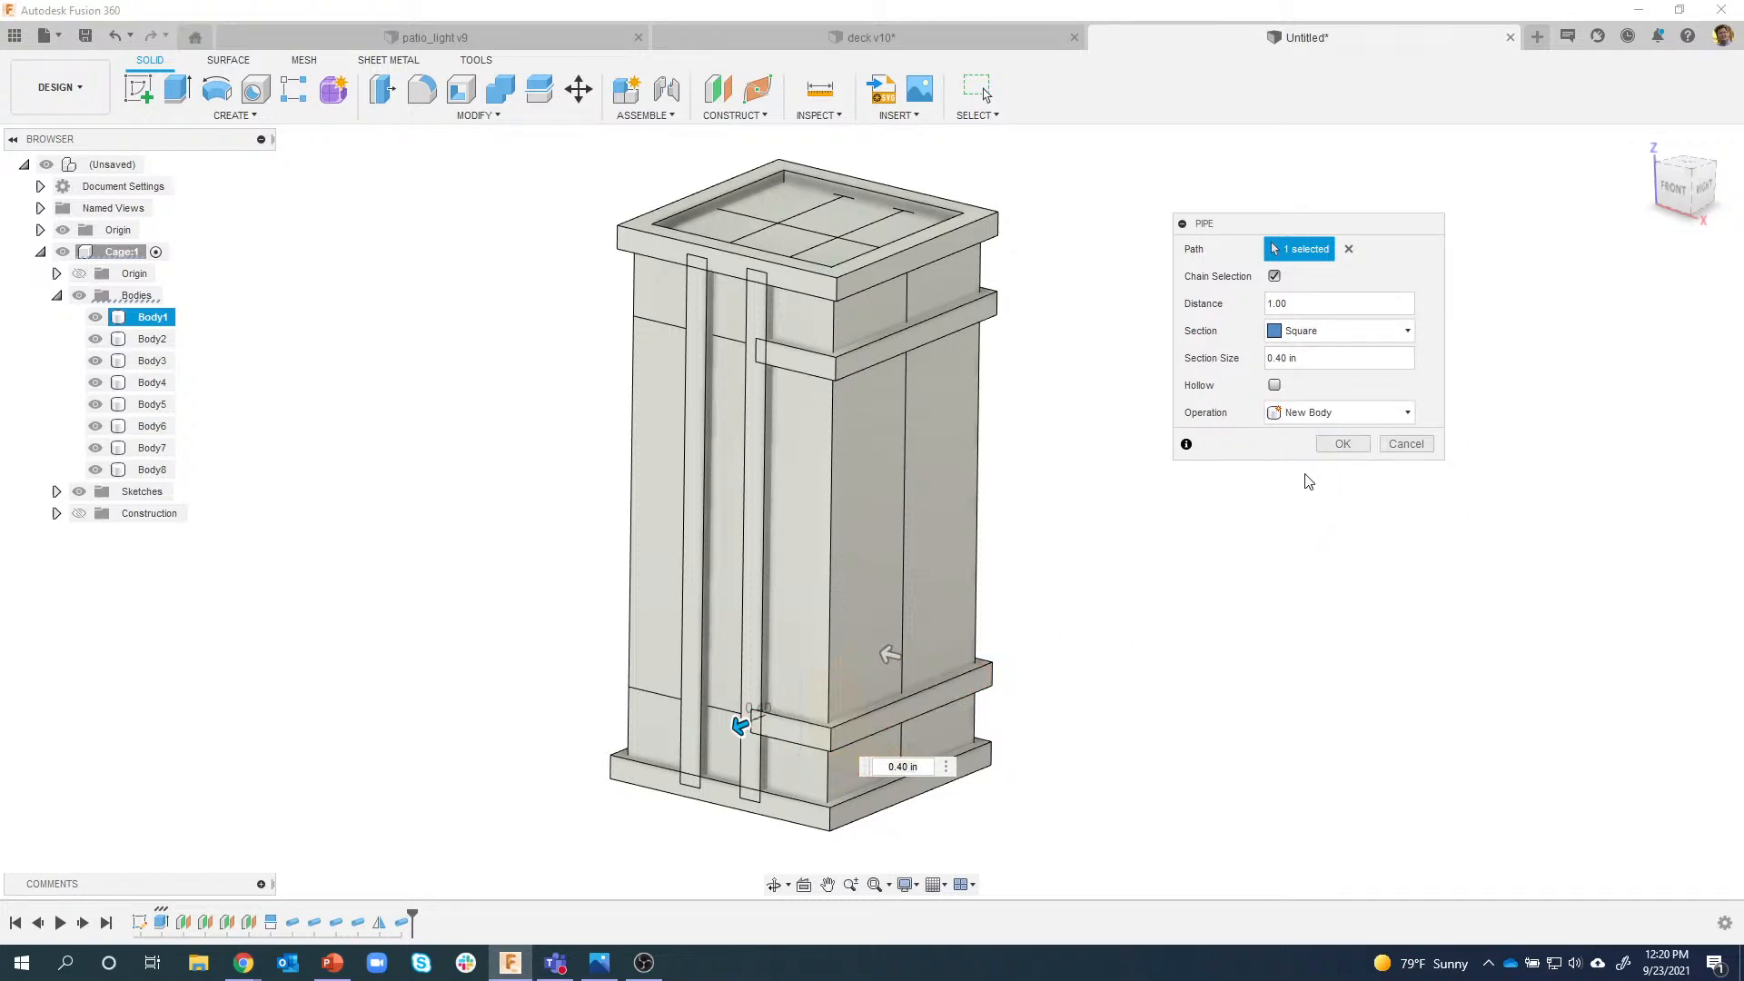
pyautogui.click(1342, 444)
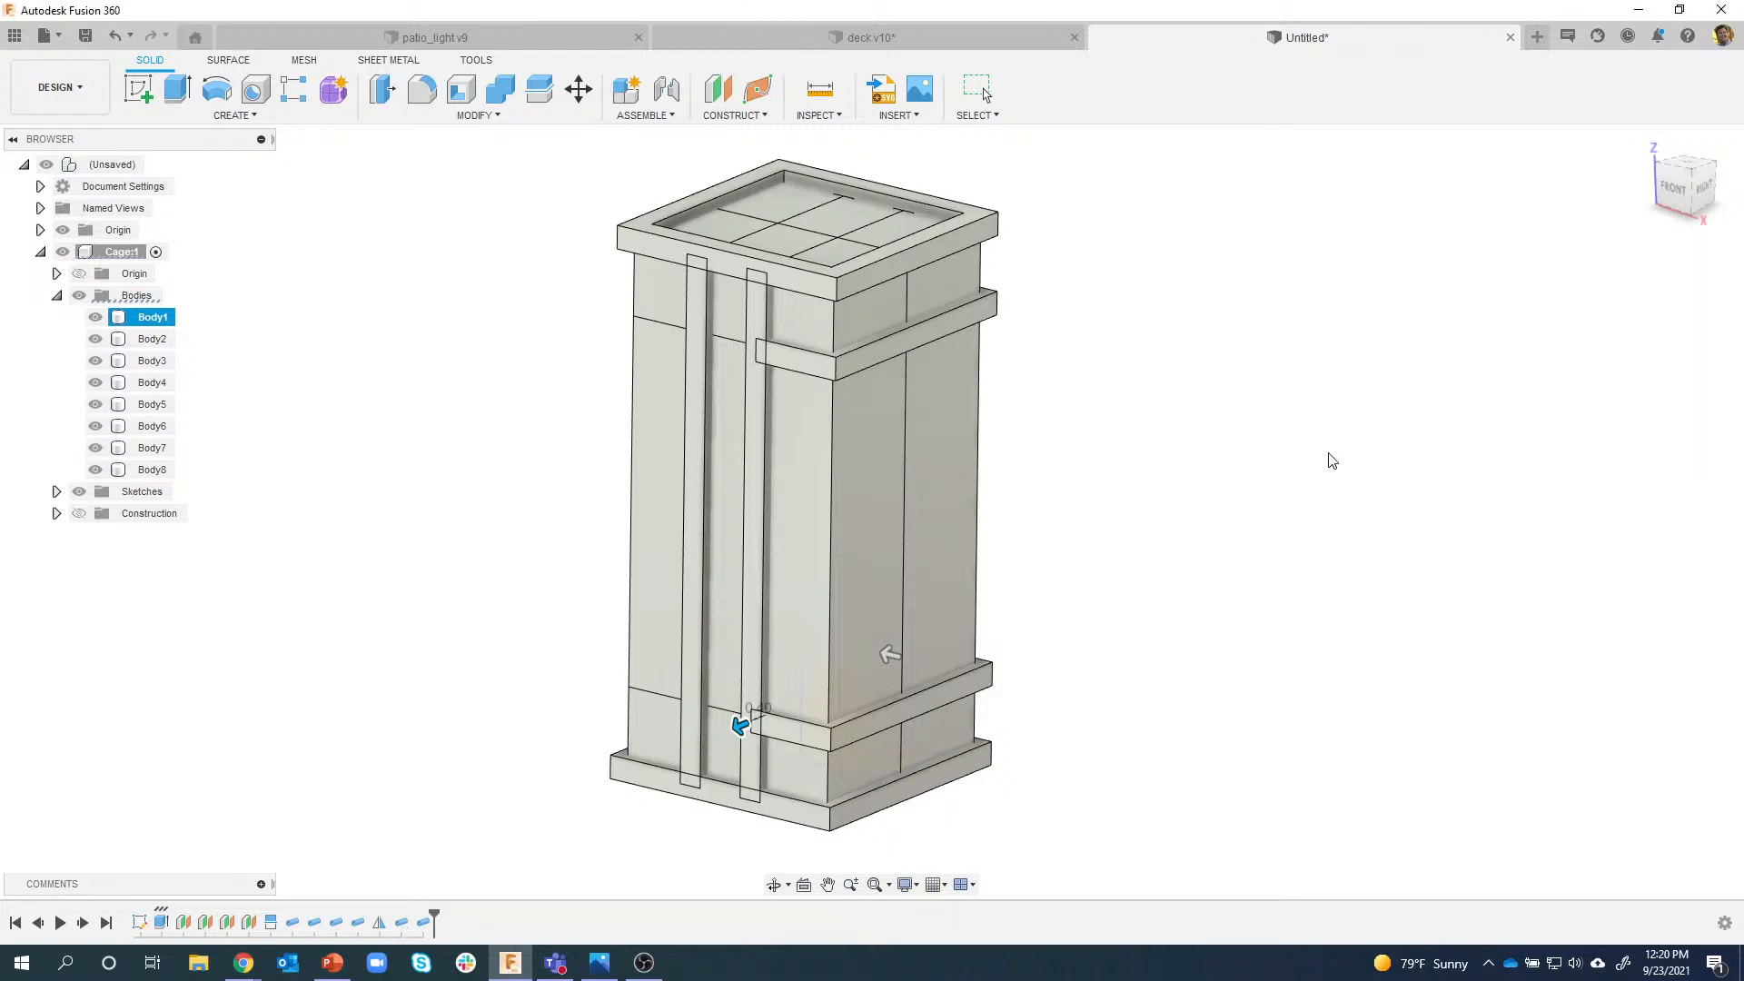
# Mirror the upper and lower horizontal pipe features across the YZ origin plane.
pyautogui.keyDown('shift'); pyautogui.moveTo(1299, 487); pyautogui.dragTo(856, 417, button='middle'); pyautogui.keyUp('shift')
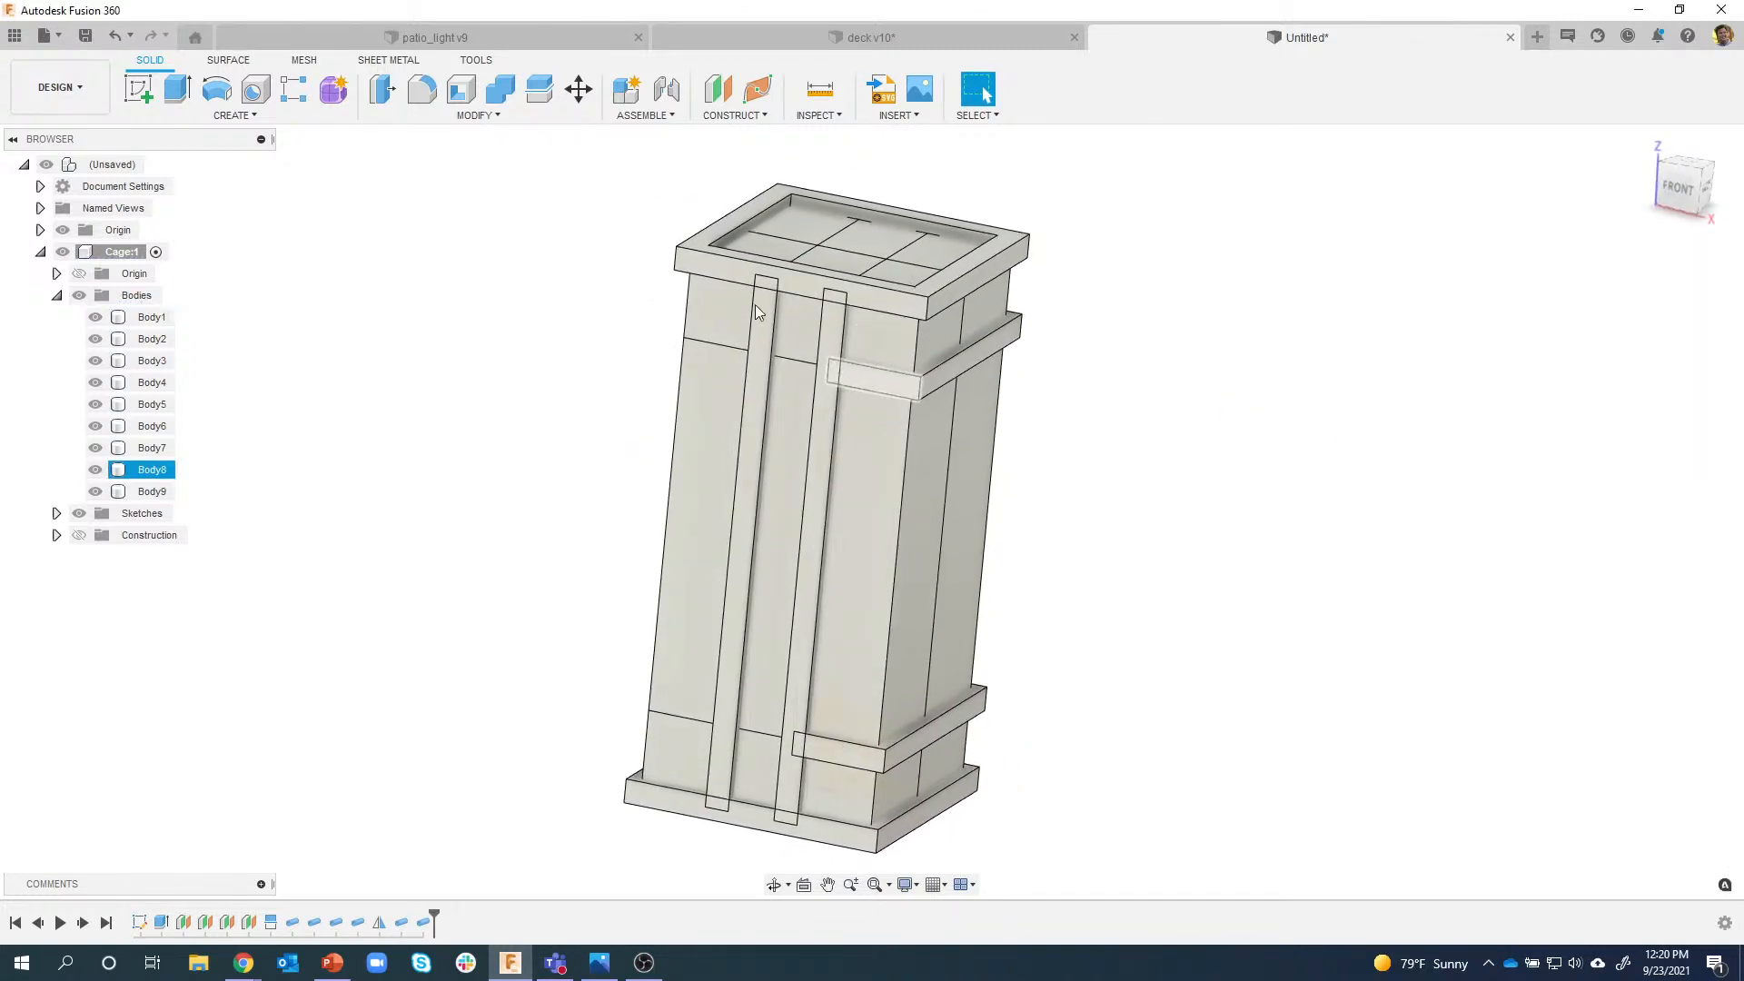
pyautogui.keyDown('shift'); pyautogui.moveTo(755, 303); pyautogui.dragTo(536, 336, button='middle'); pyautogui.keyUp('shift')
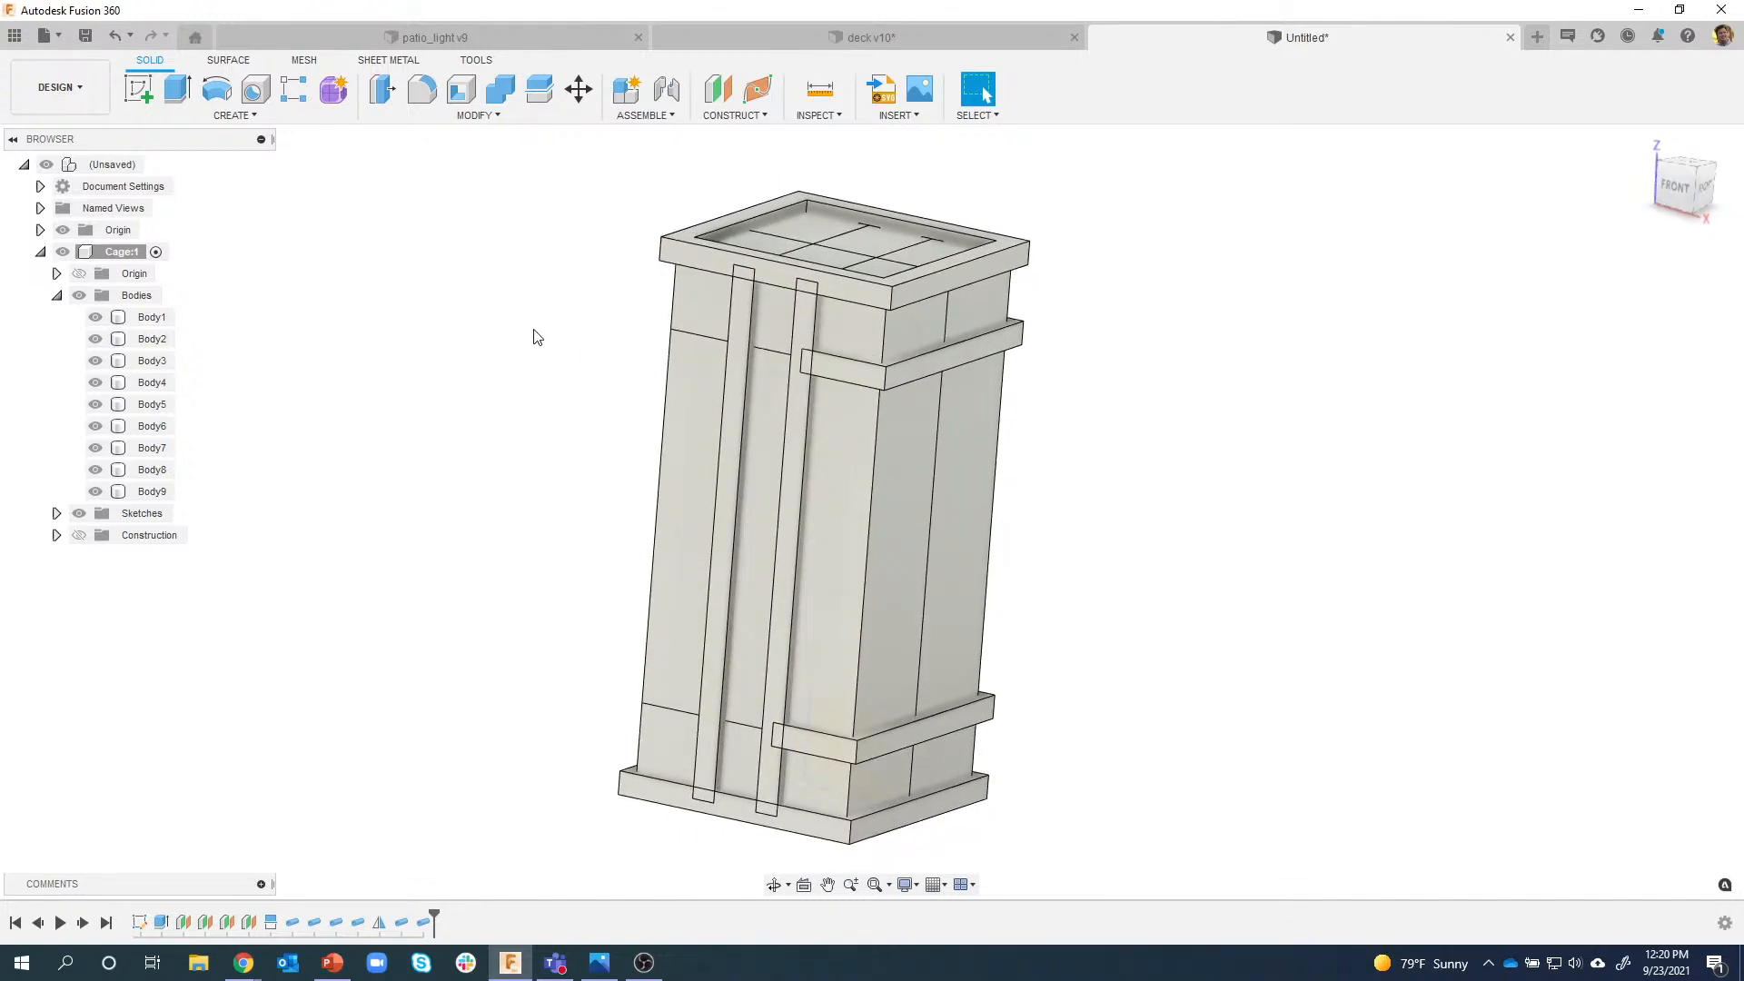
pyautogui.click(258, 118)
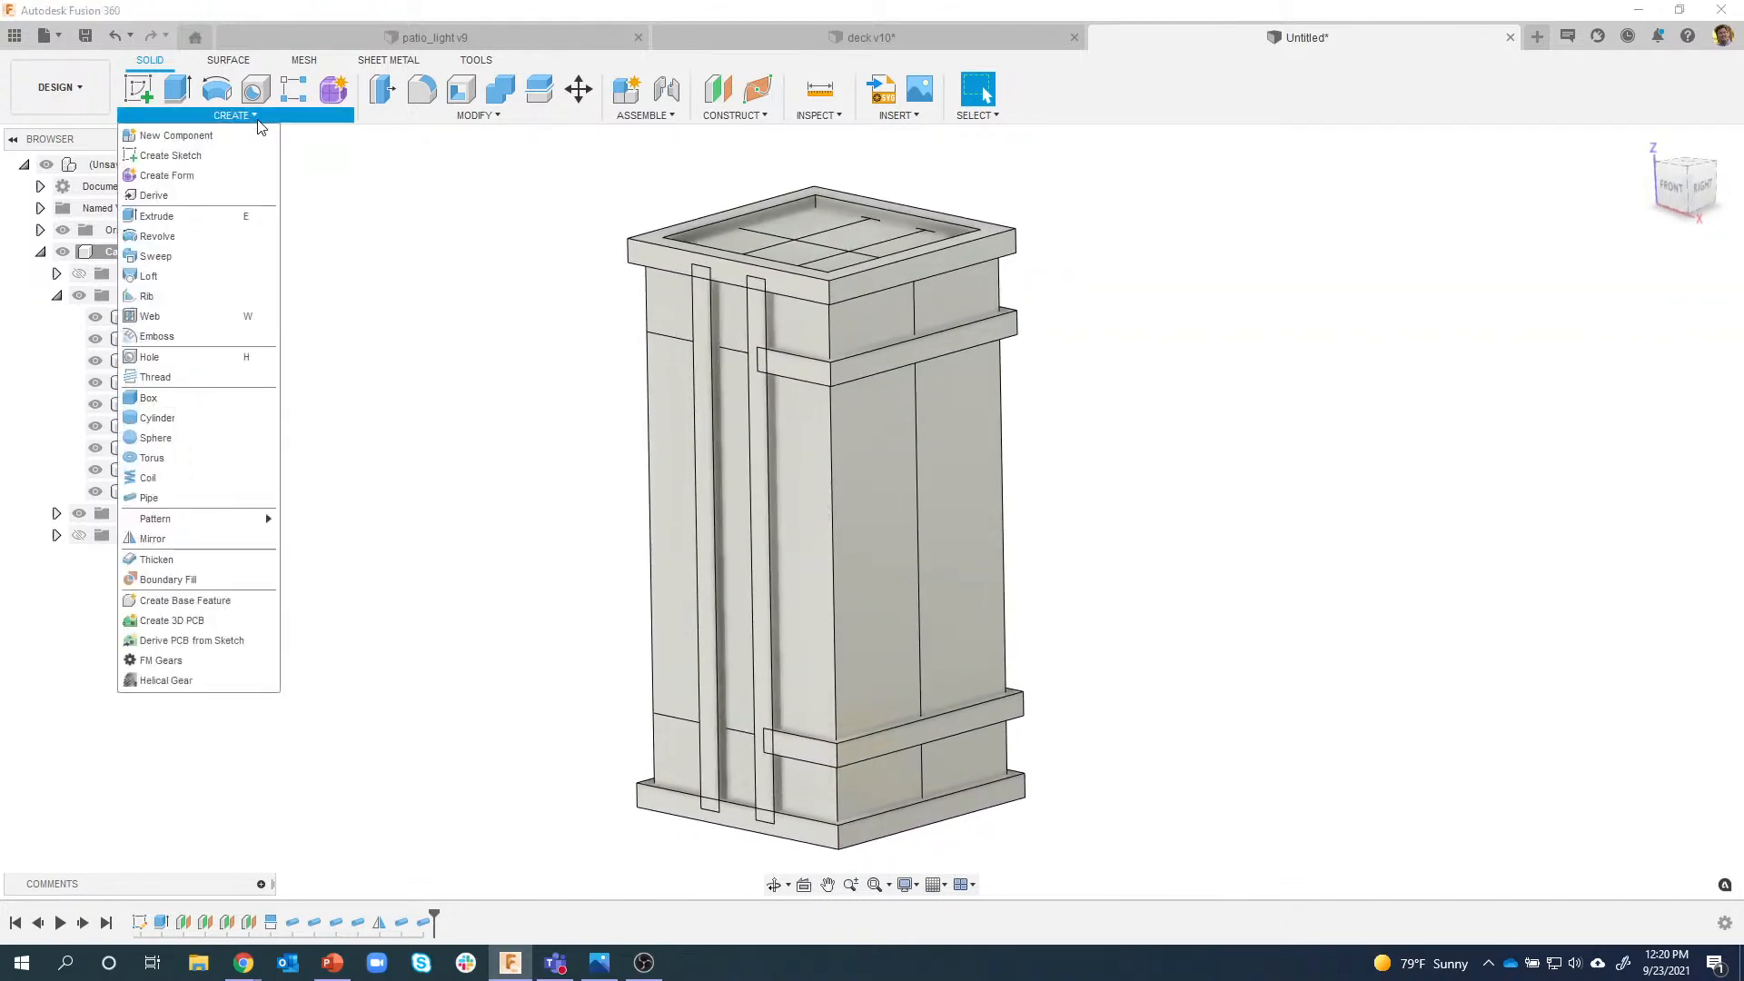
pyautogui.click(190, 536)
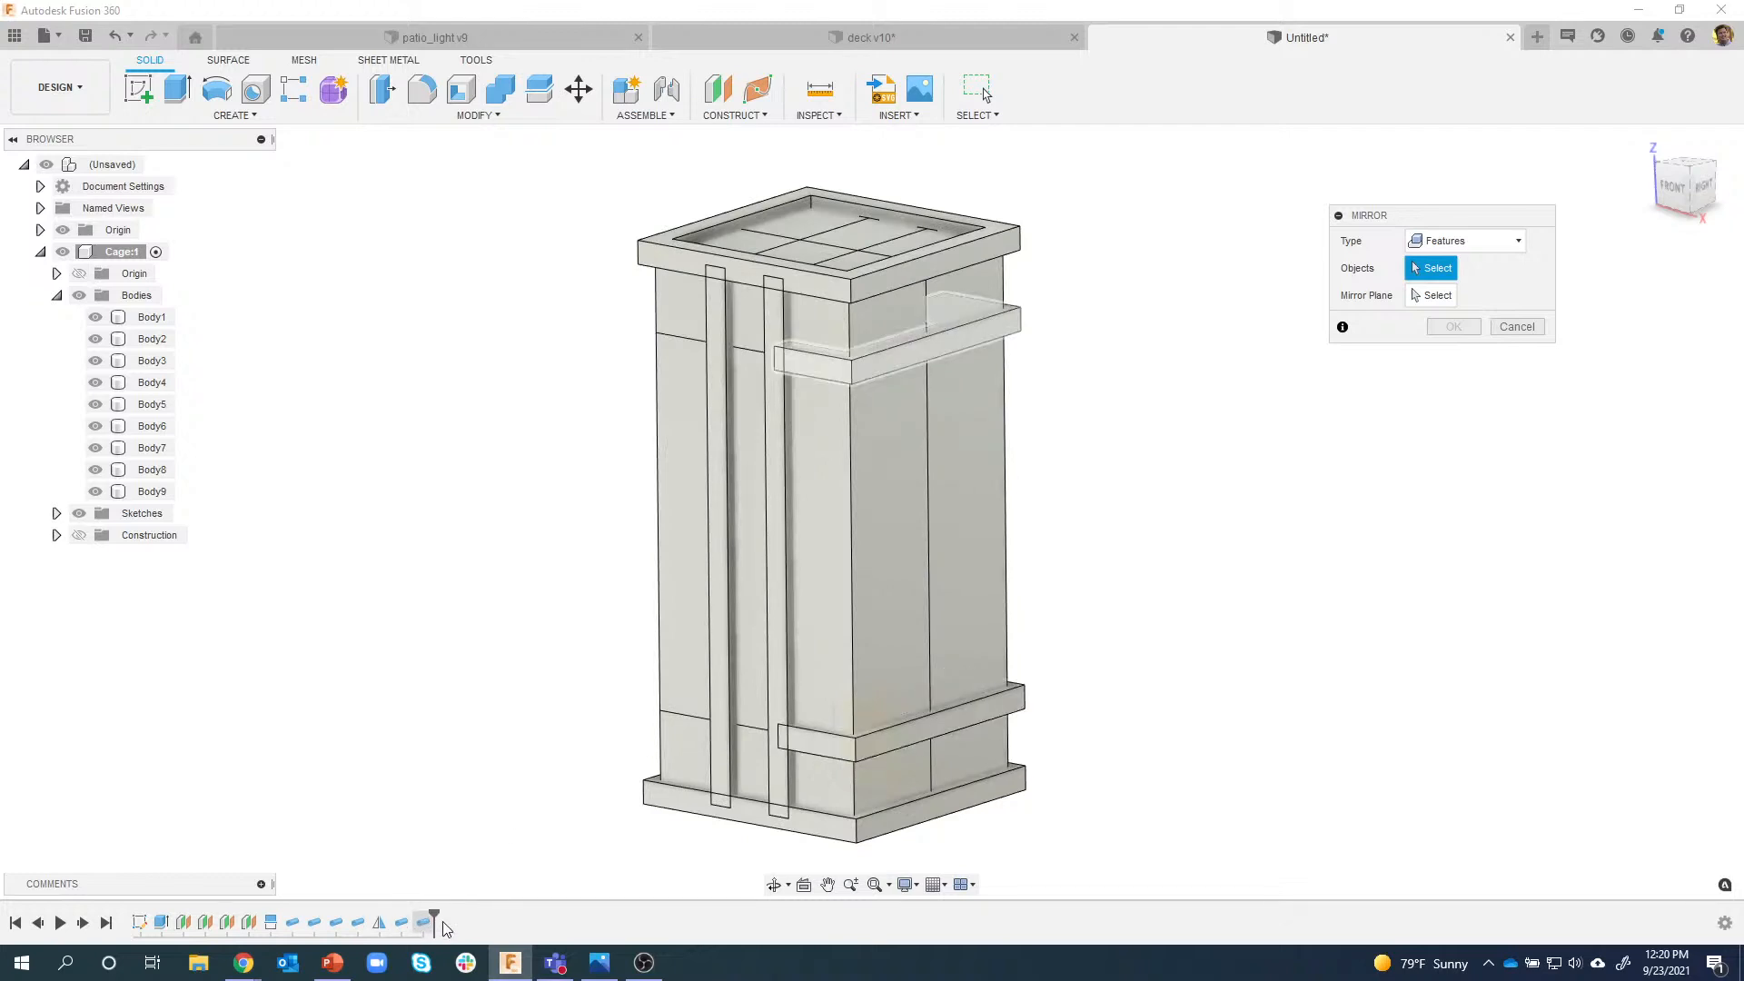
pyautogui.click(402, 923)
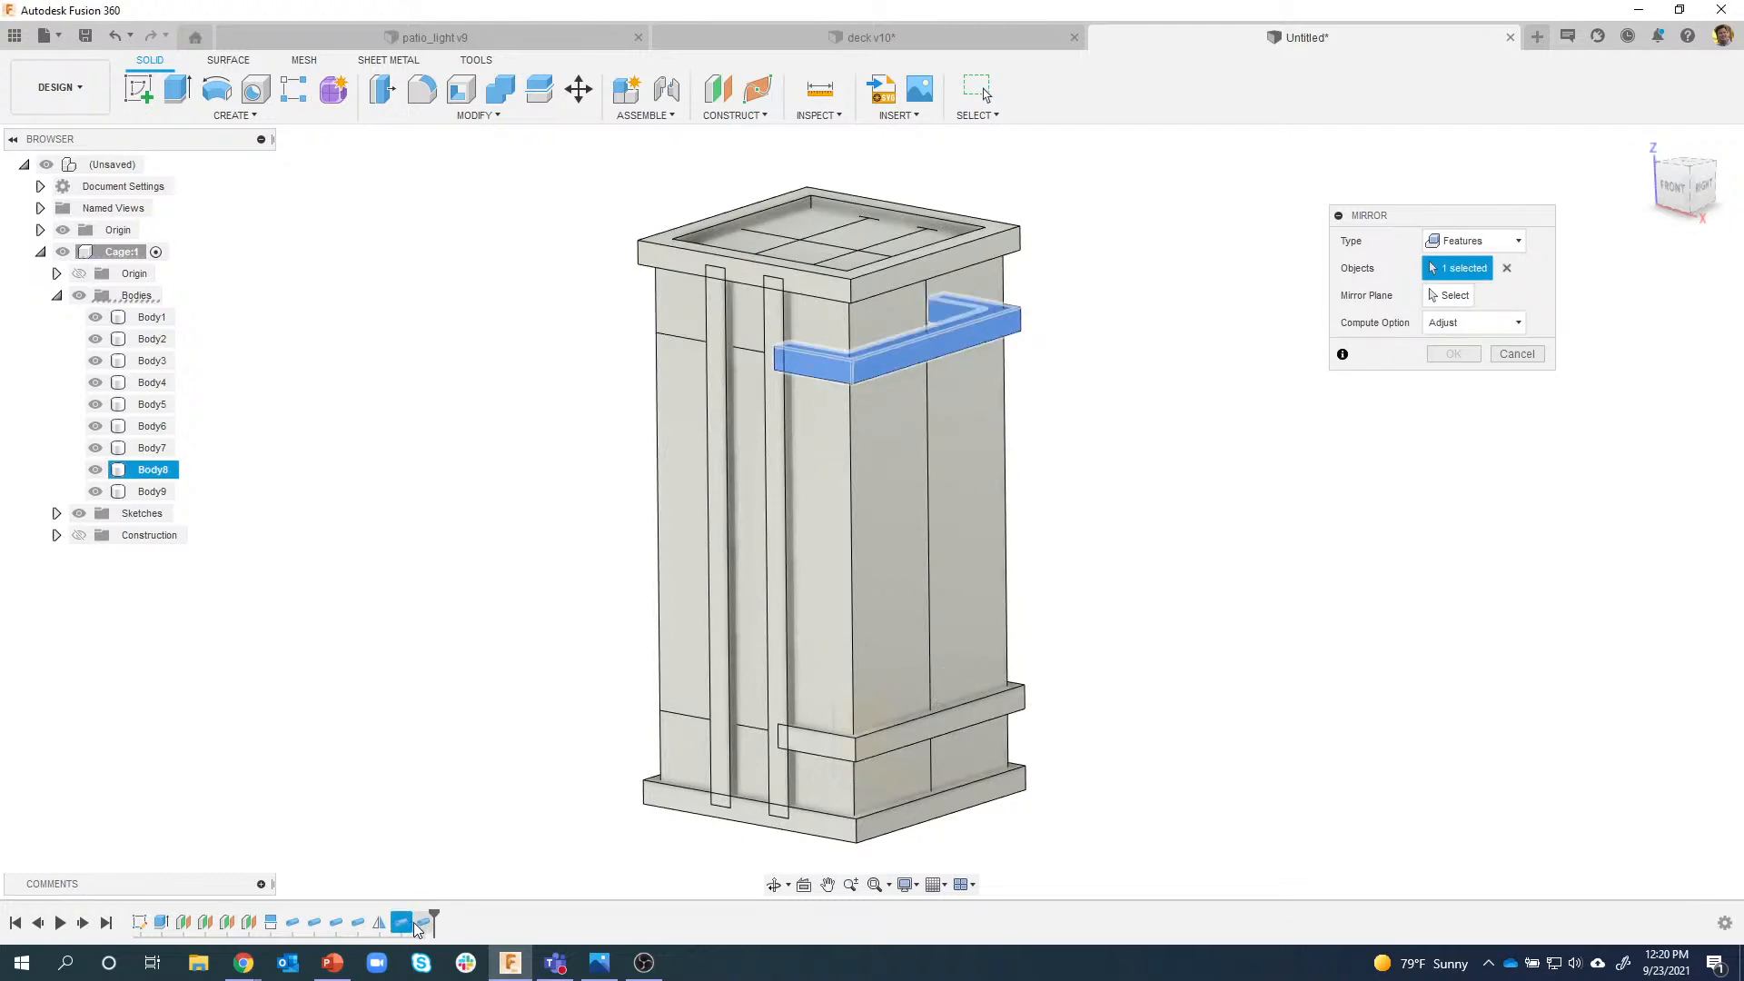
pyautogui.click(422, 923)
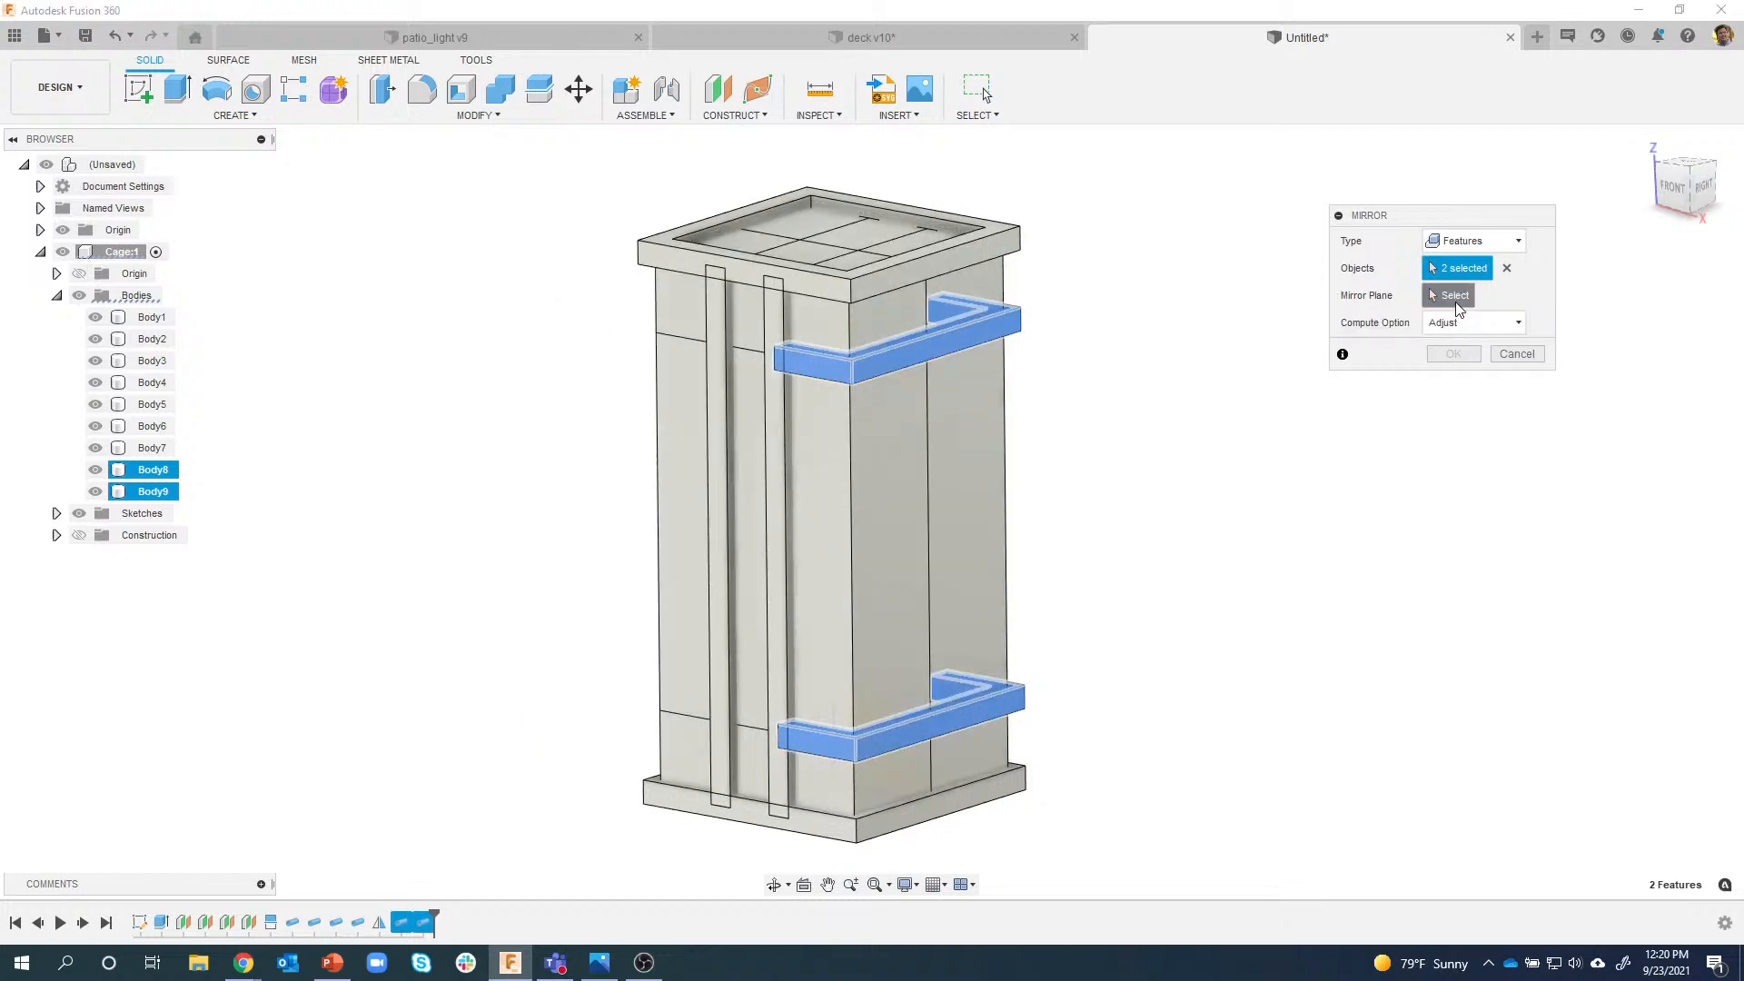
pyautogui.click(1451, 296)
pyautogui.keyDown('shift'); pyautogui.moveTo(996, 626); pyautogui.dragTo(887, 699, button='middle'); pyautogui.keyUp('shift')
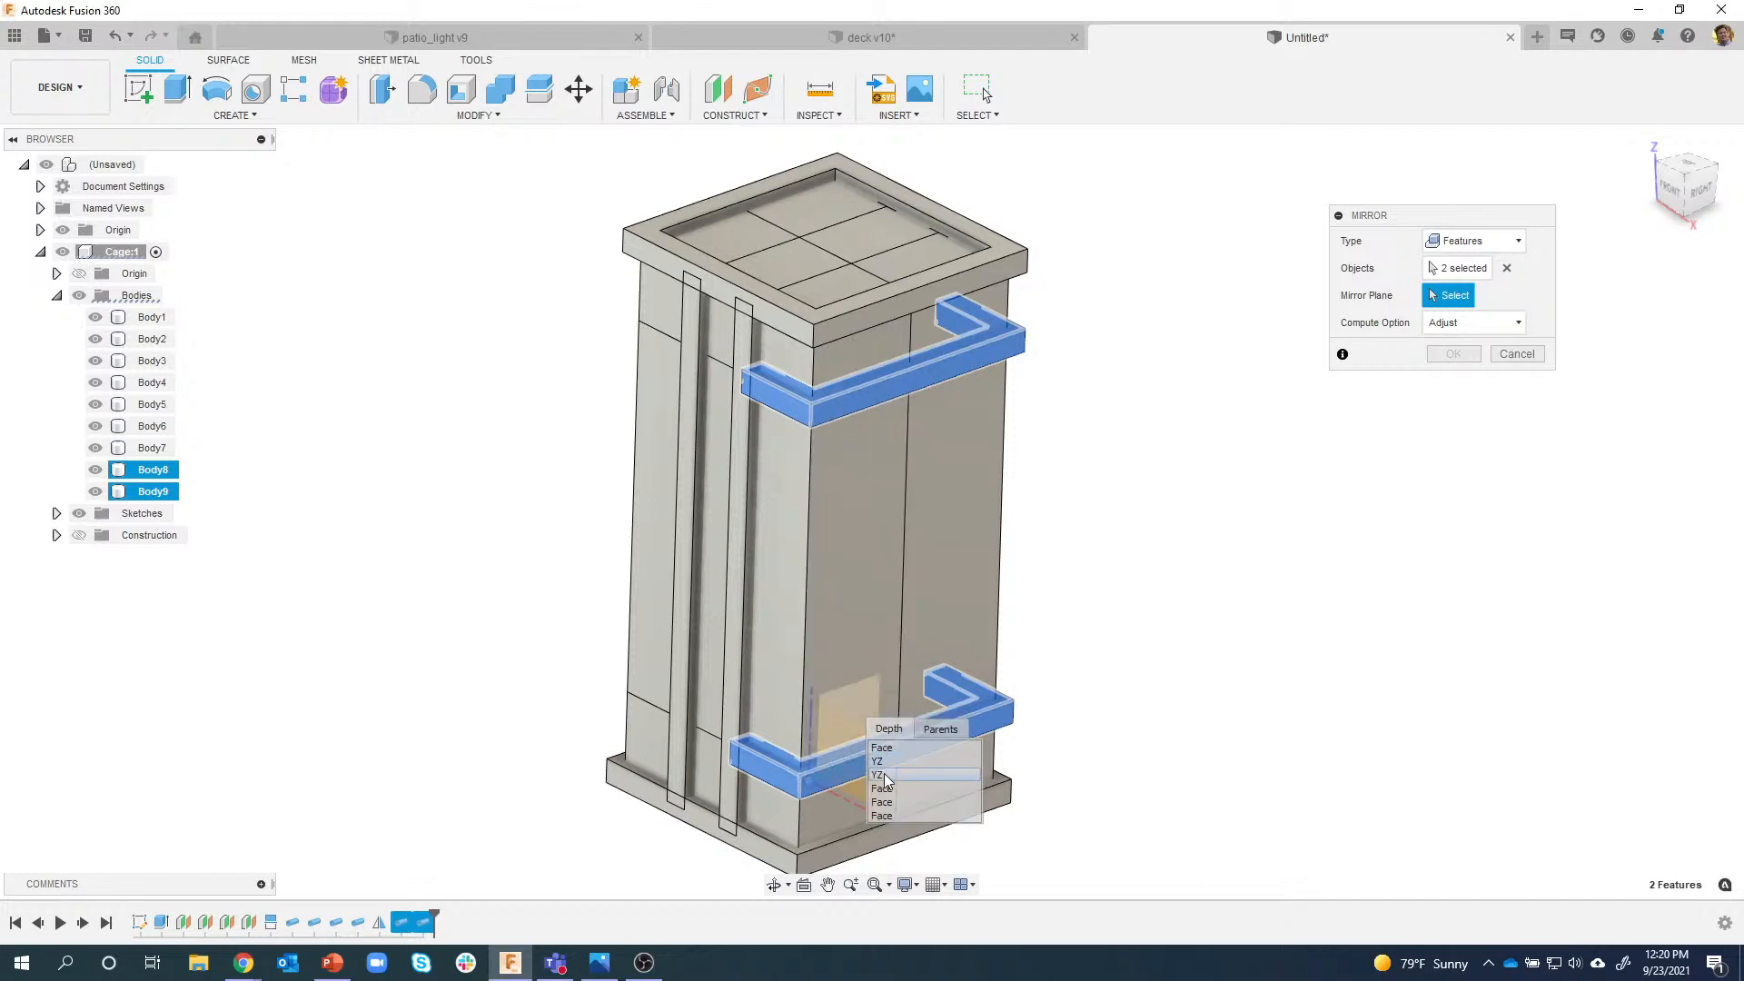
pyautogui.click(885, 775)
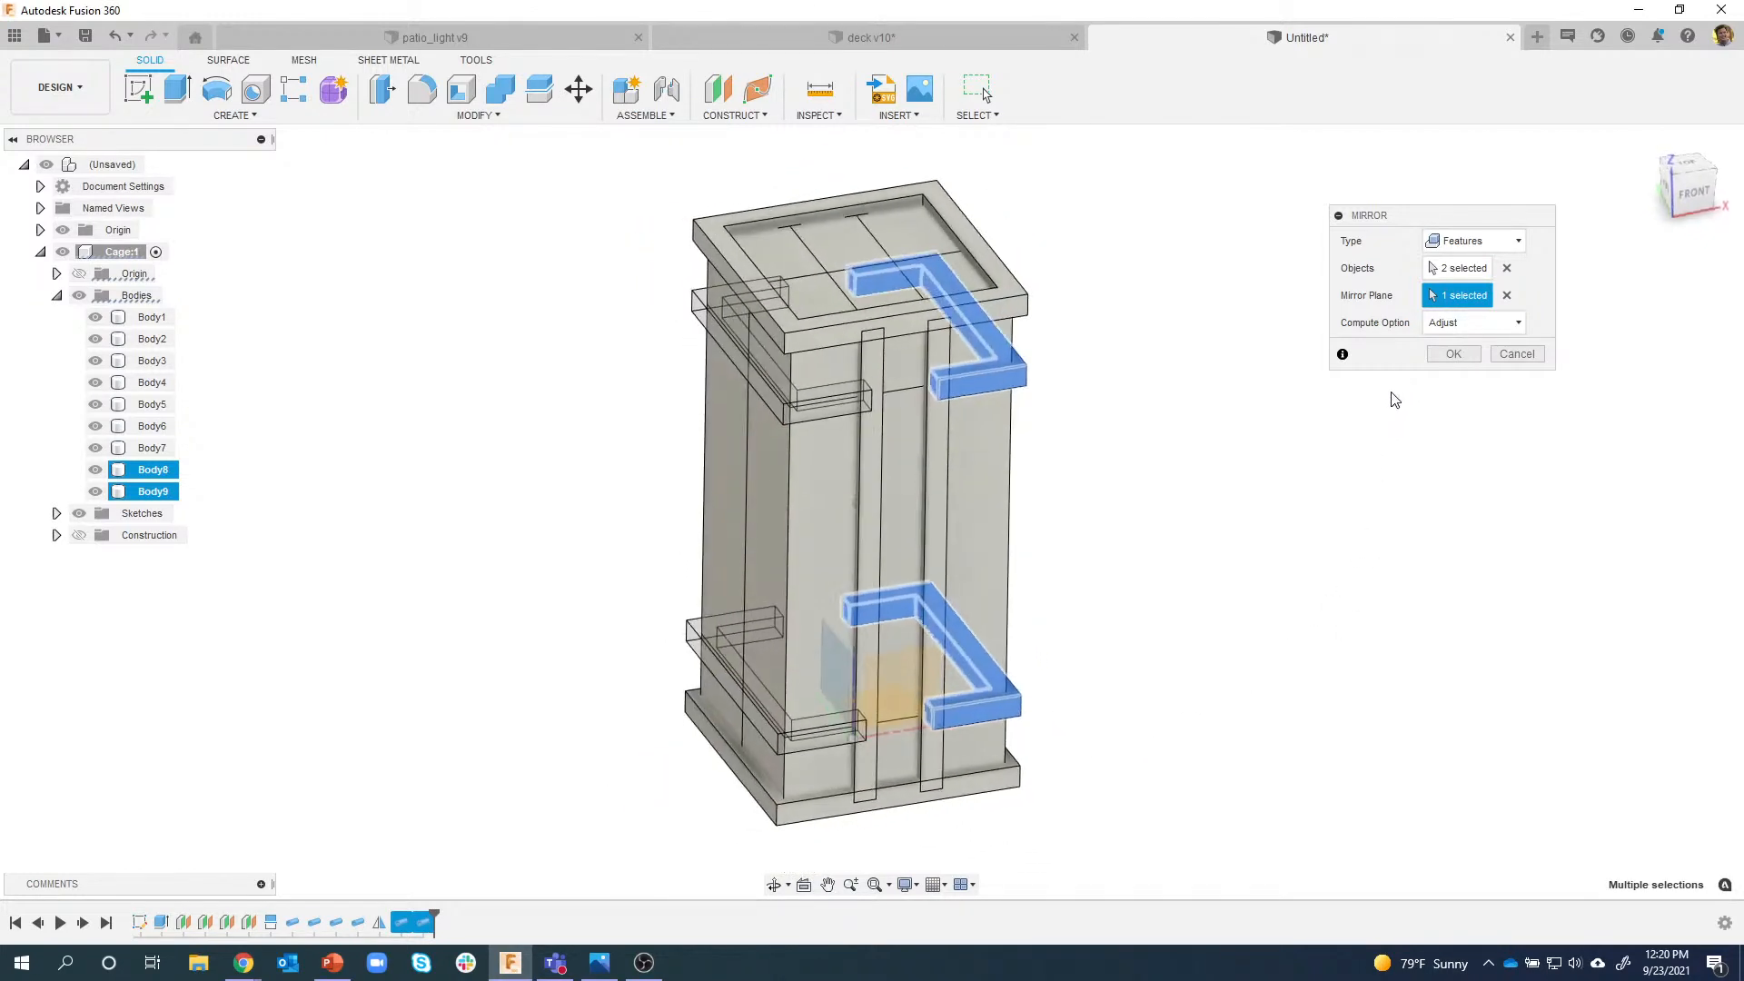
pyautogui.click(1449, 354)
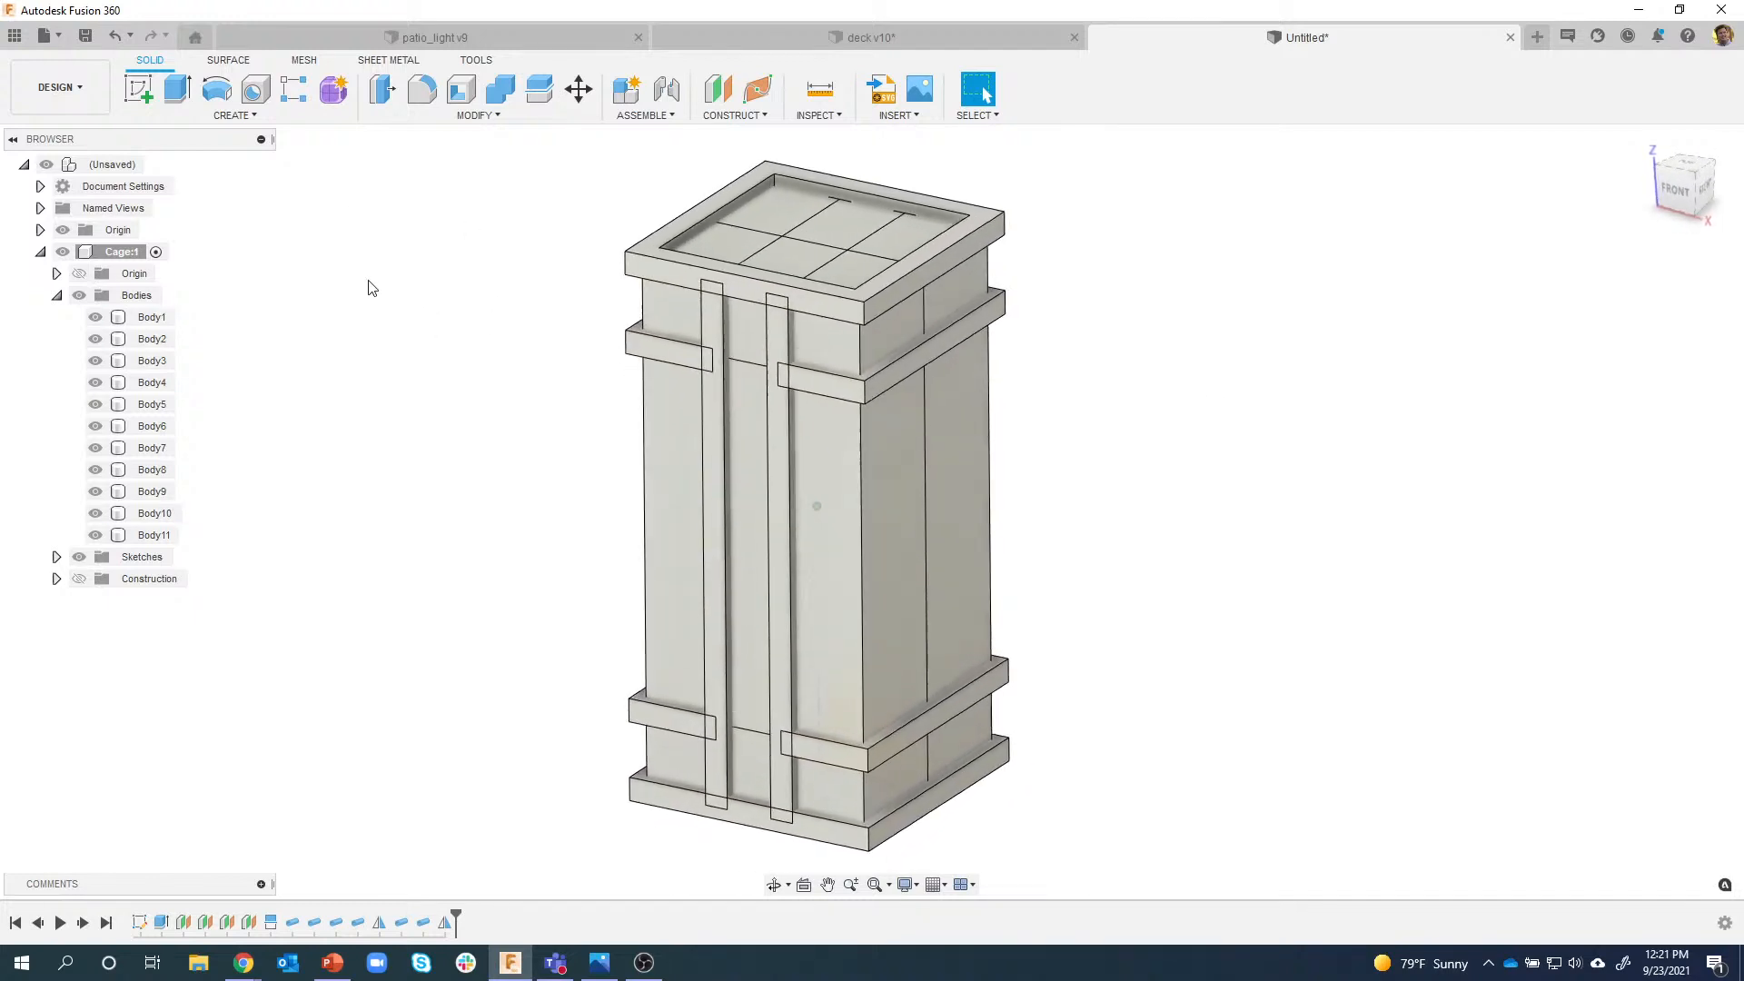
# Check the pipe frame with the solid block temporarily hidden.
pyautogui.click(138, 316)
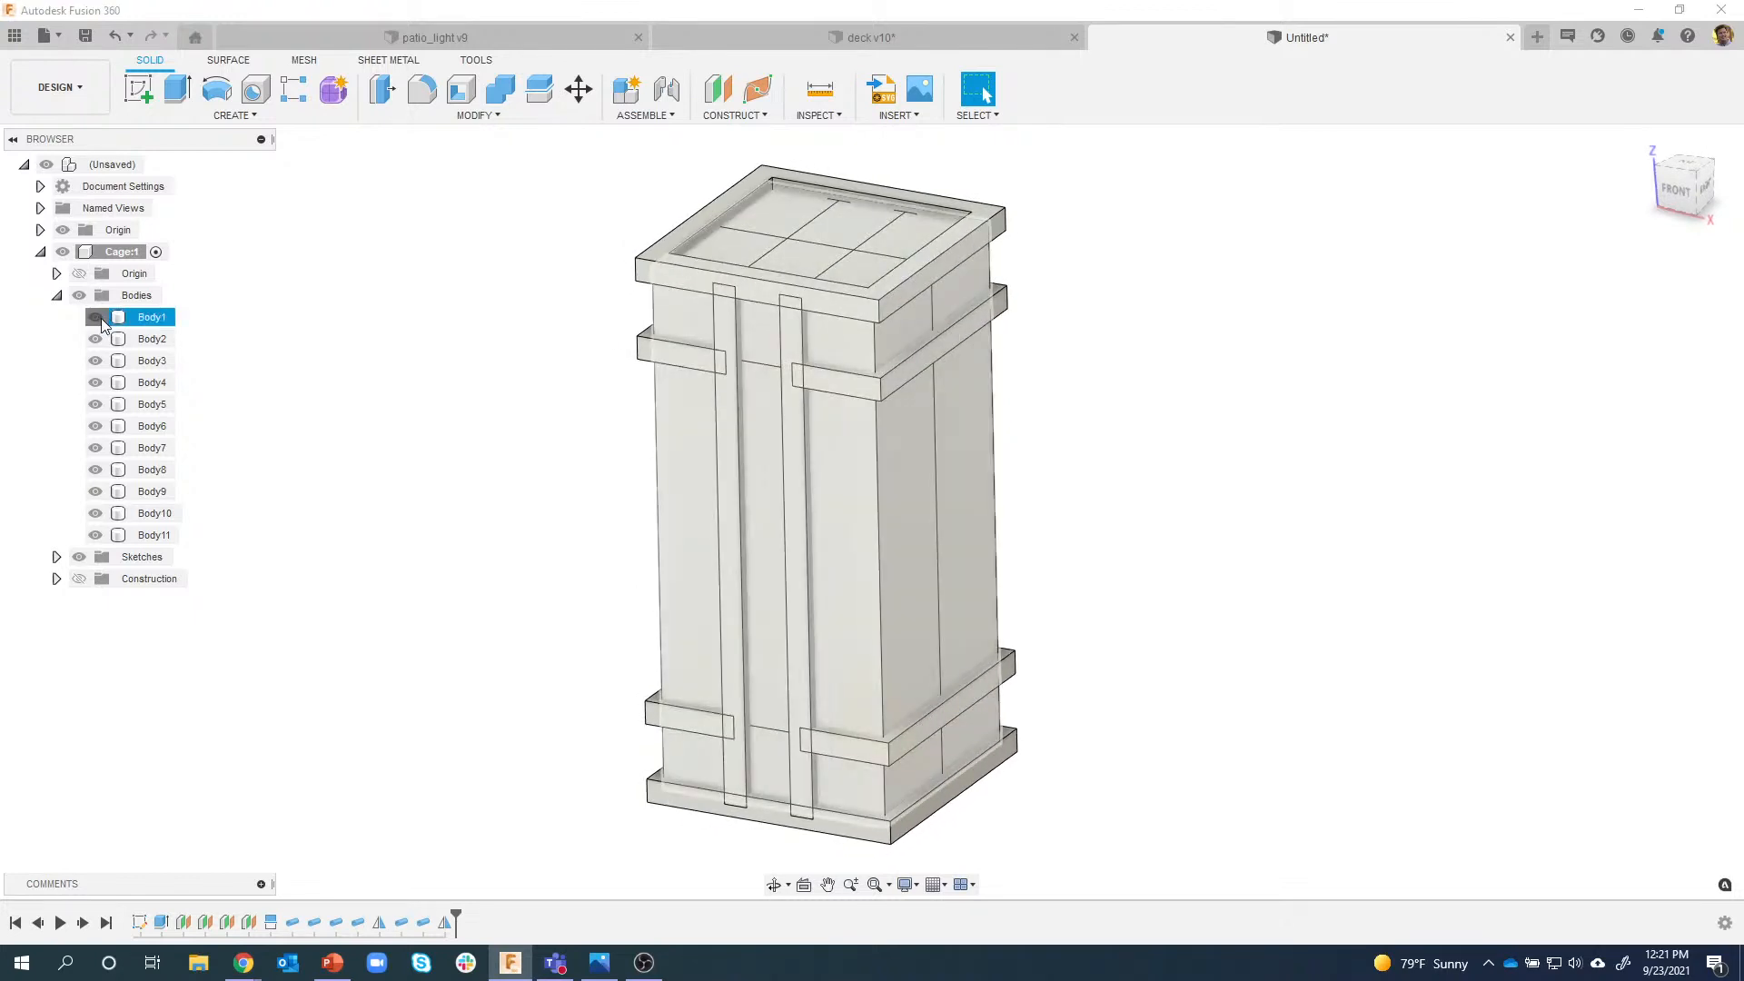
pyautogui.click(96, 317)
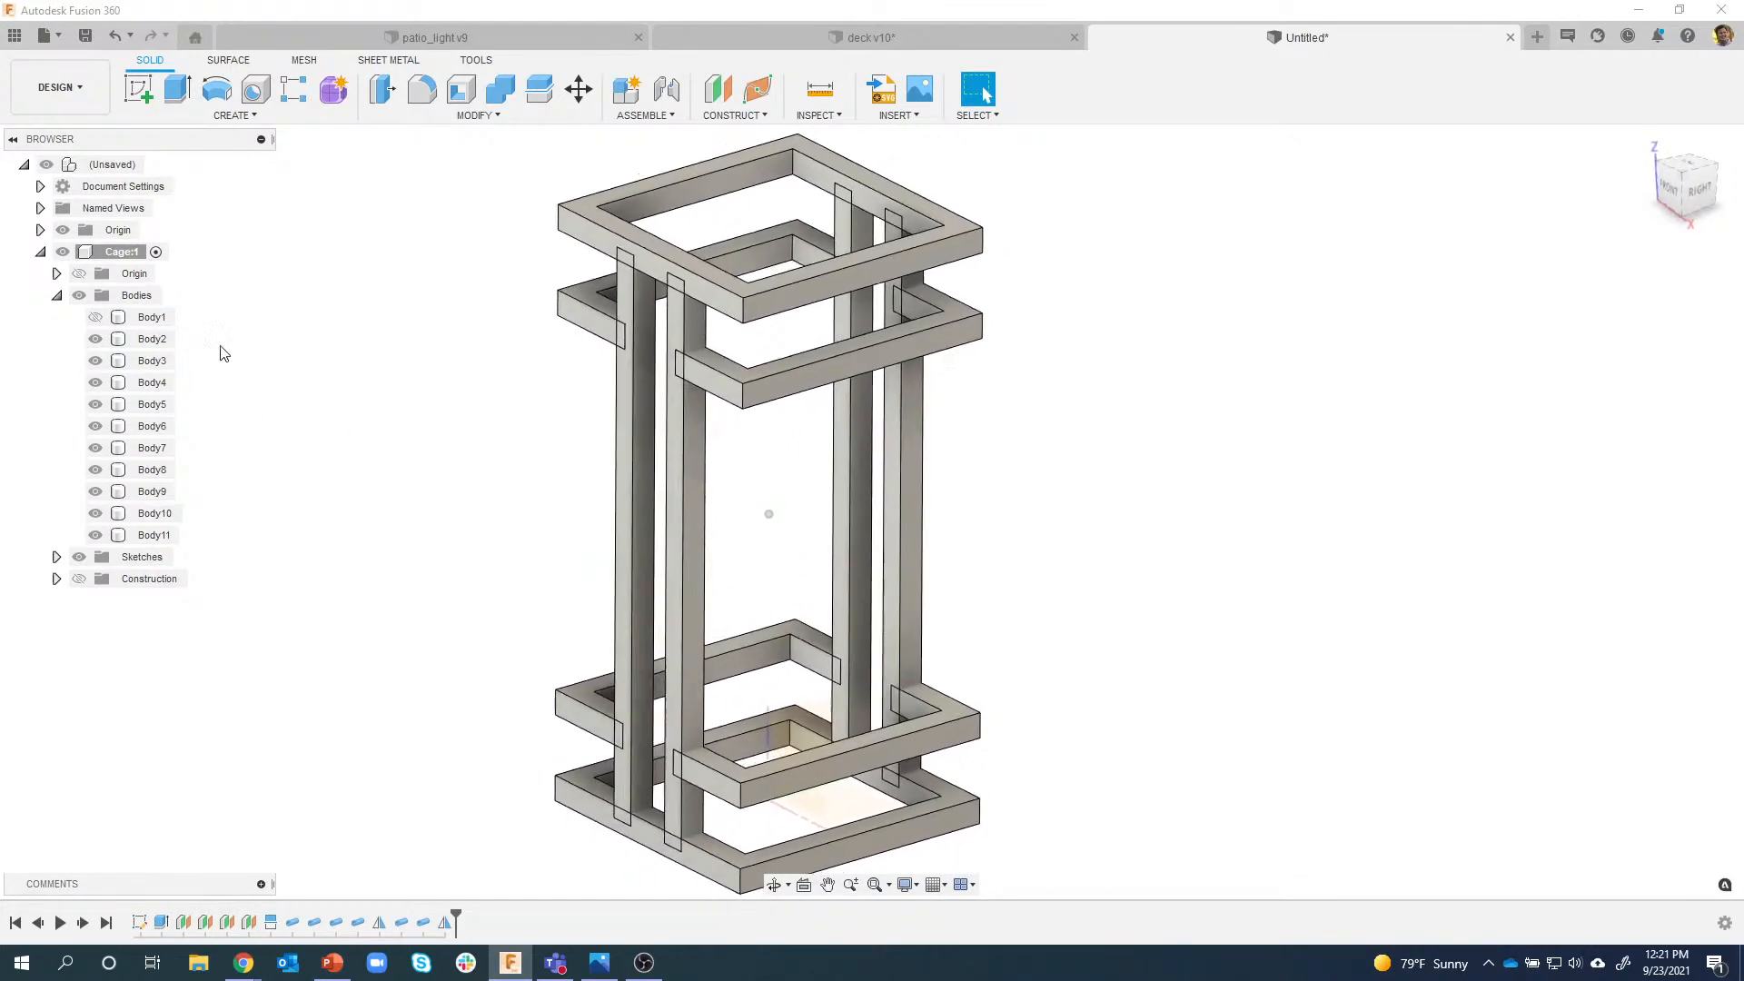
pyautogui.click(95, 317)
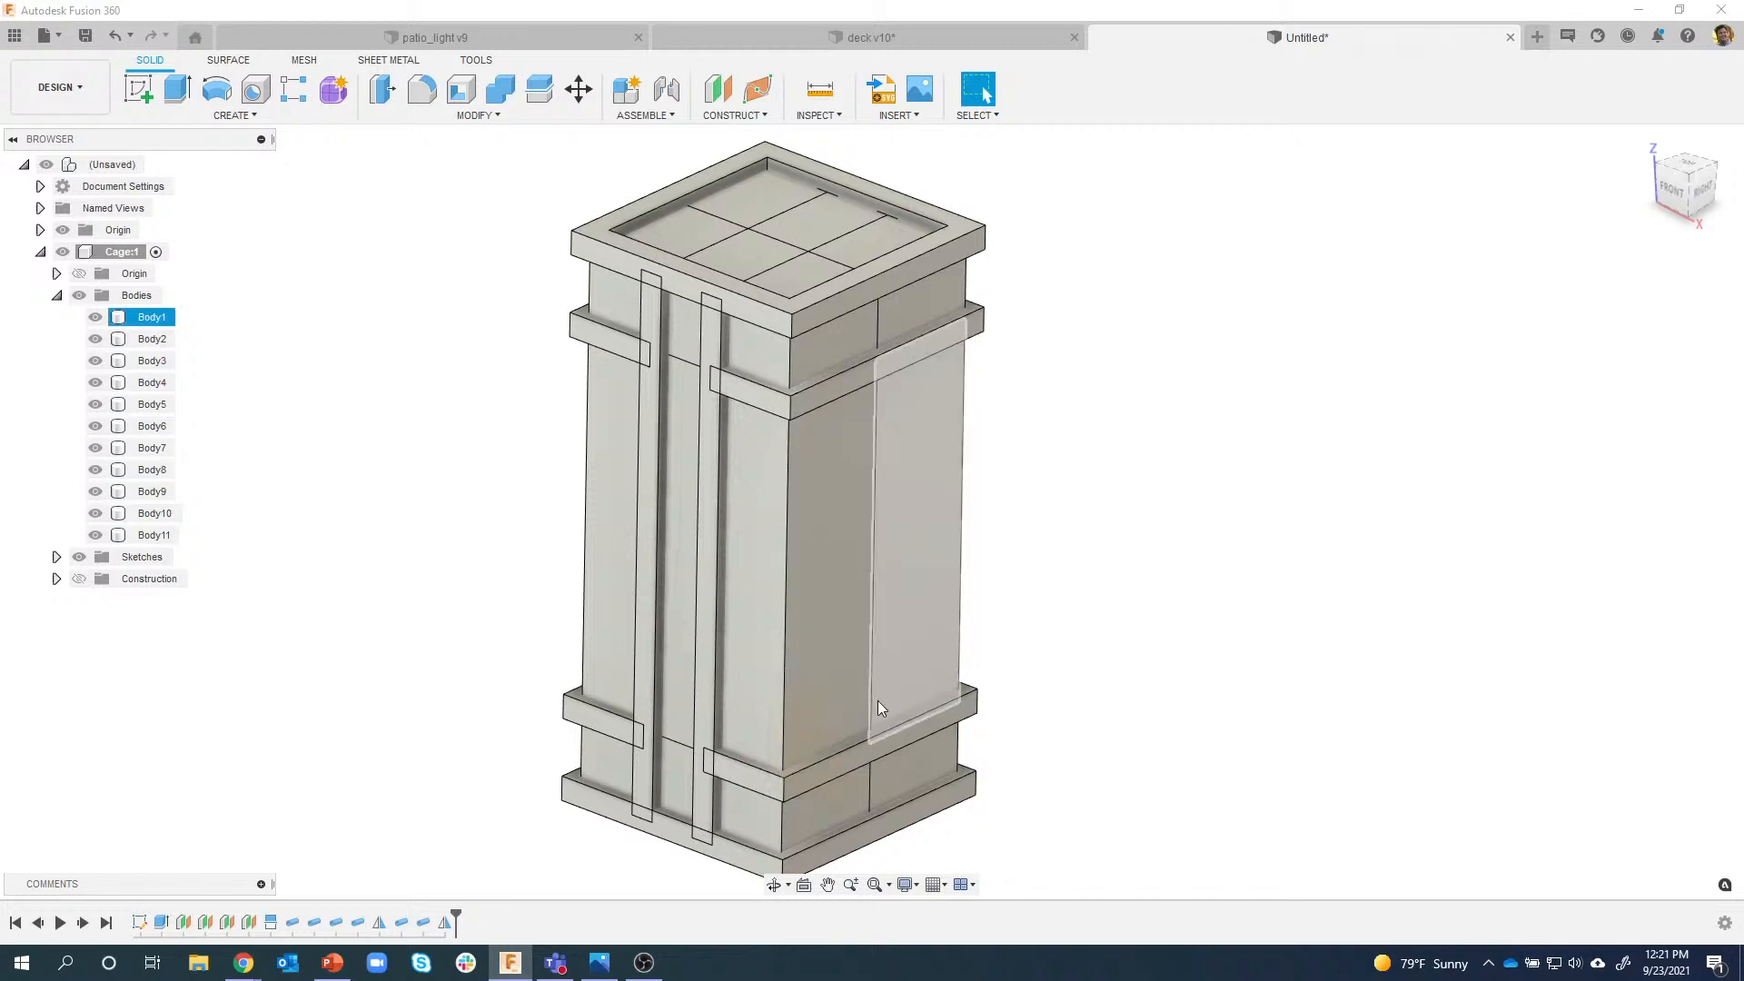
# Roll the timeline back before the last mirror and run a 0.40 in square pipe along the right face's vertical split line as a new body.
pyautogui.keyDown('shift'); pyautogui.moveTo(803, 543); pyautogui.dragTo(907, 436, button='middle'); pyautogui.keyUp('shift')
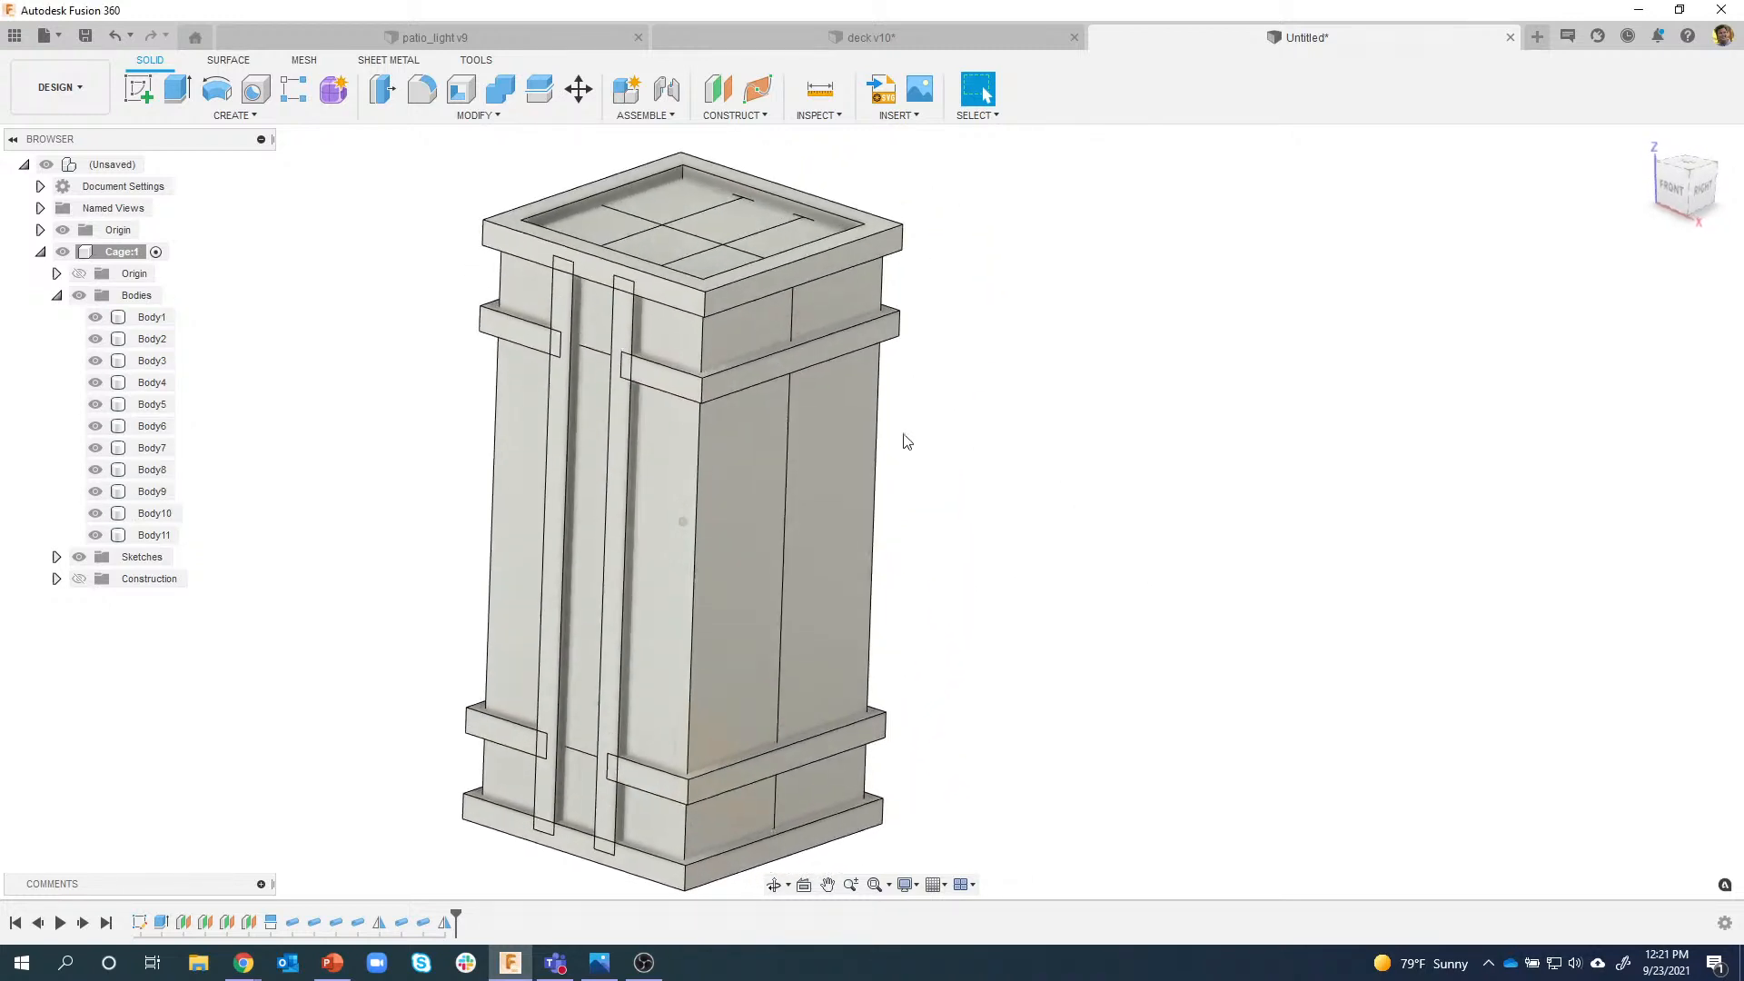
pyautogui.keyDown('shift'); pyautogui.moveTo(616, 590); pyautogui.dragTo(628, 590, button='middle'); pyautogui.keyUp('shift')
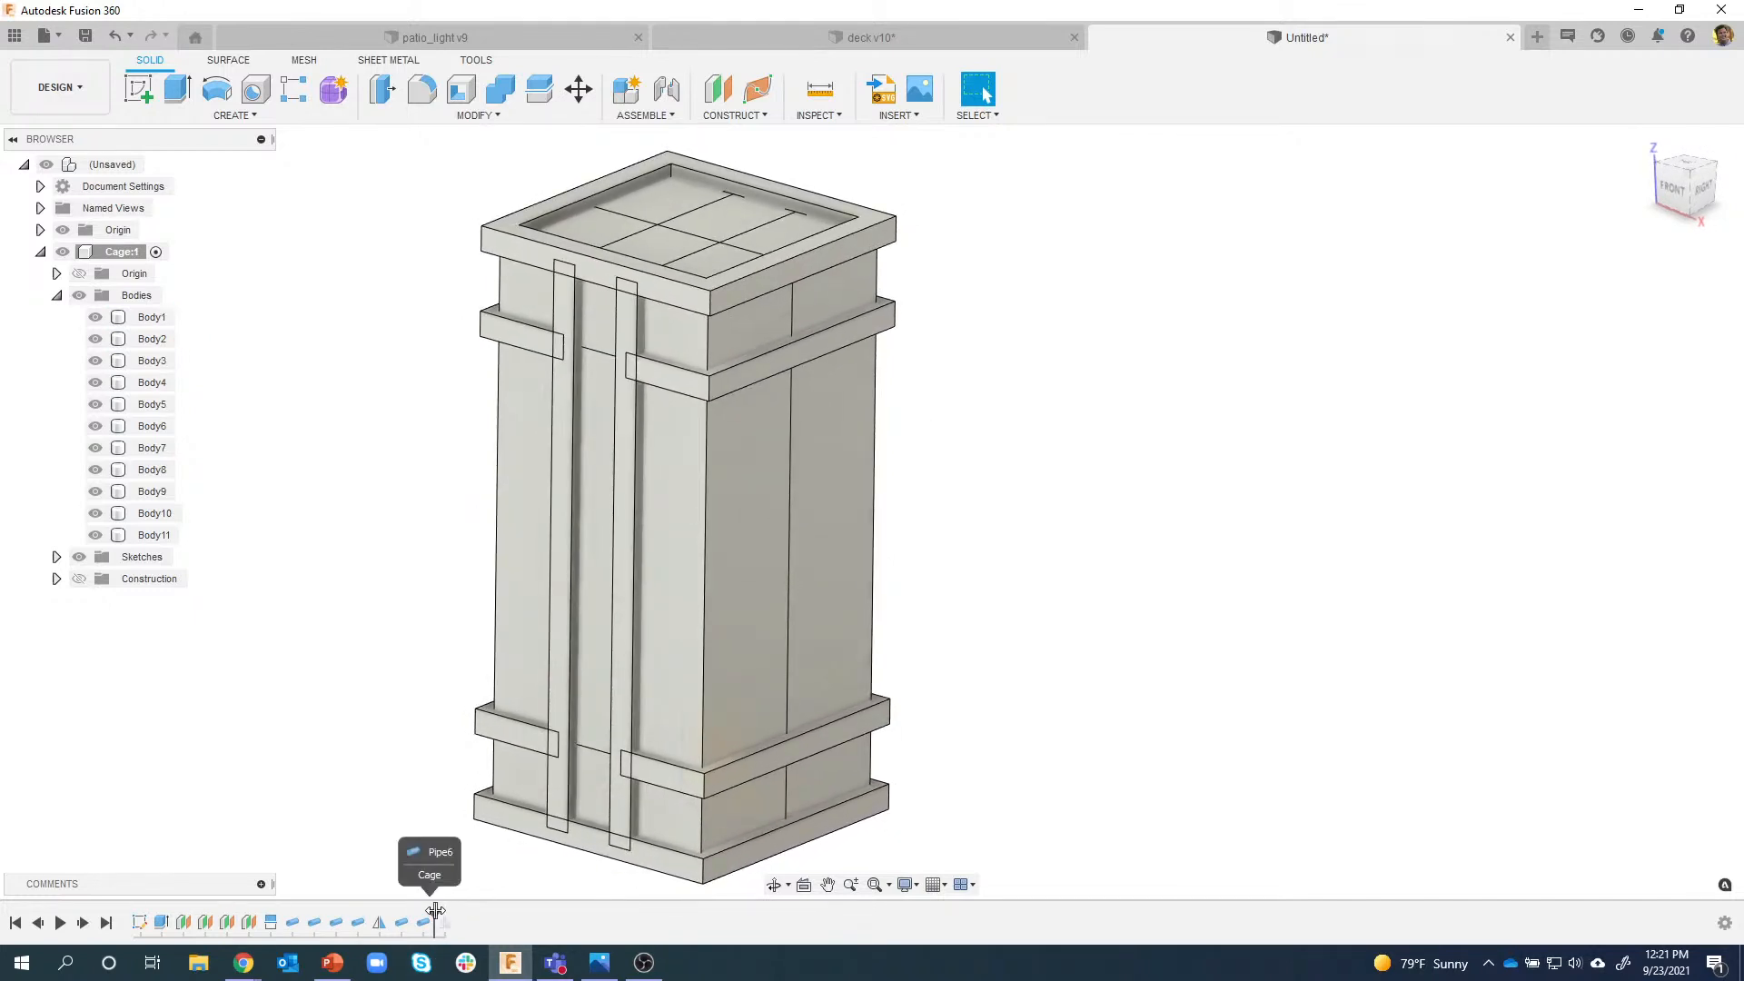
pyautogui.keyDown('shift'); pyautogui.moveTo(959, 823); pyautogui.dragTo(964, 796, button='middle'); pyautogui.keyUp('shift')
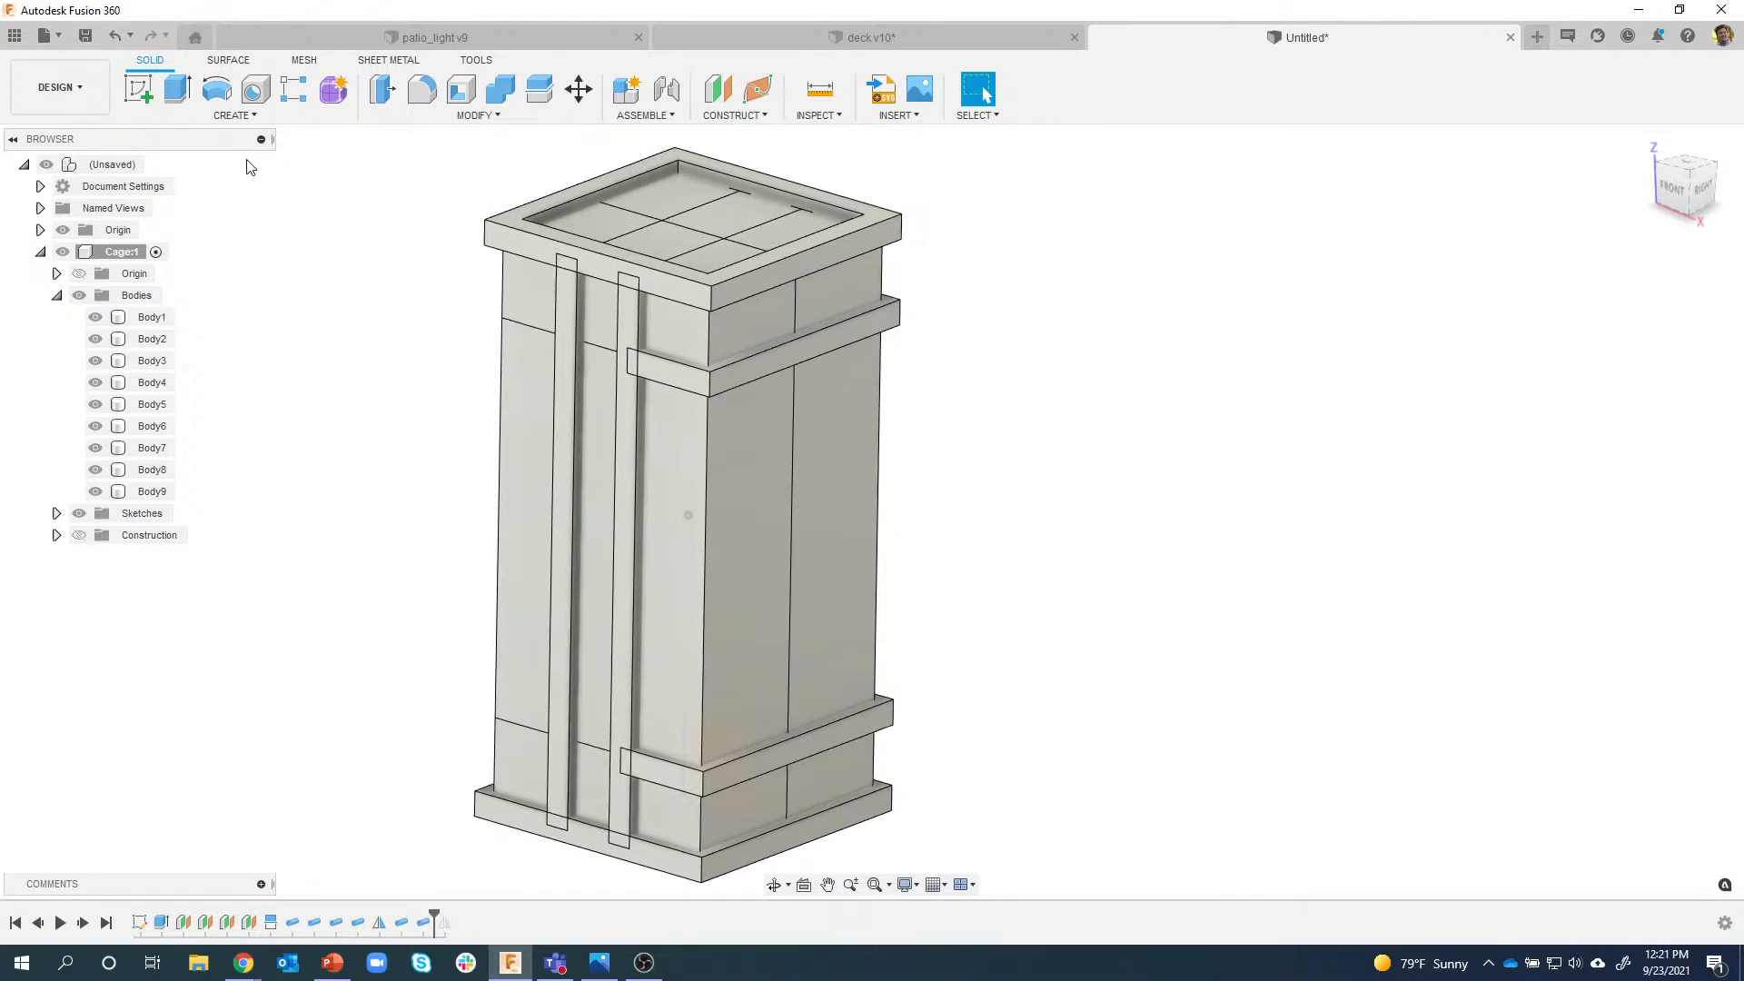
pyautogui.click(242, 116)
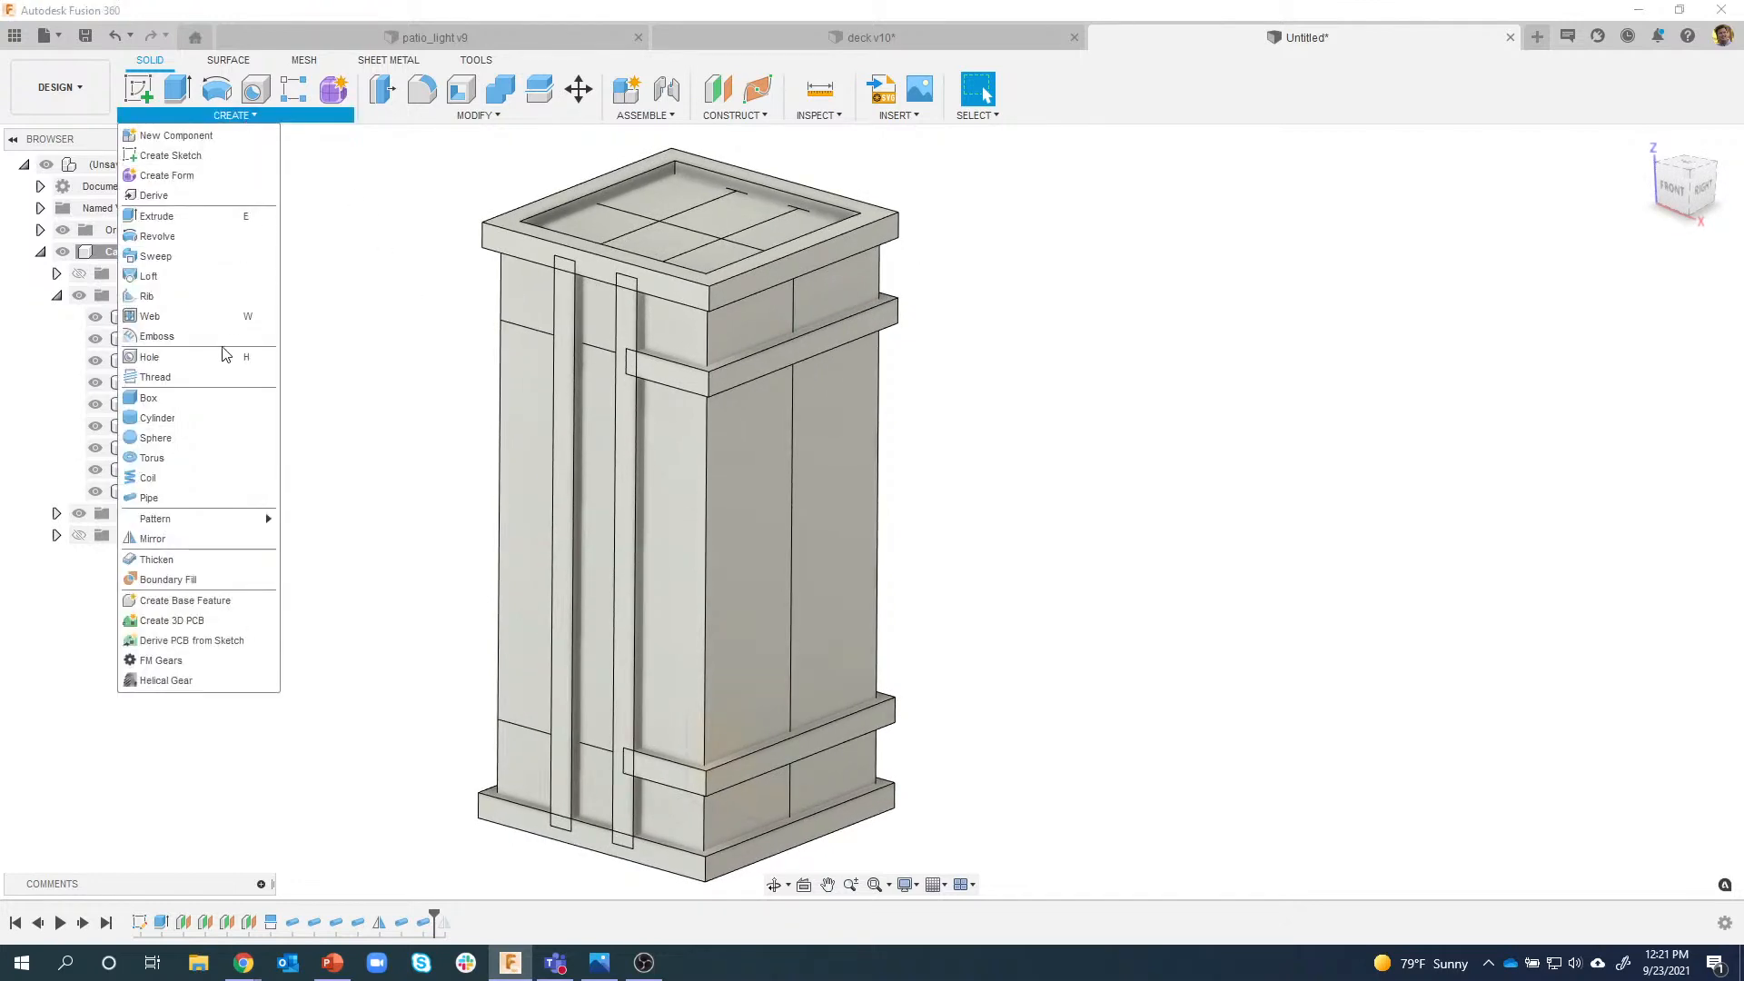
pyautogui.click(176, 496)
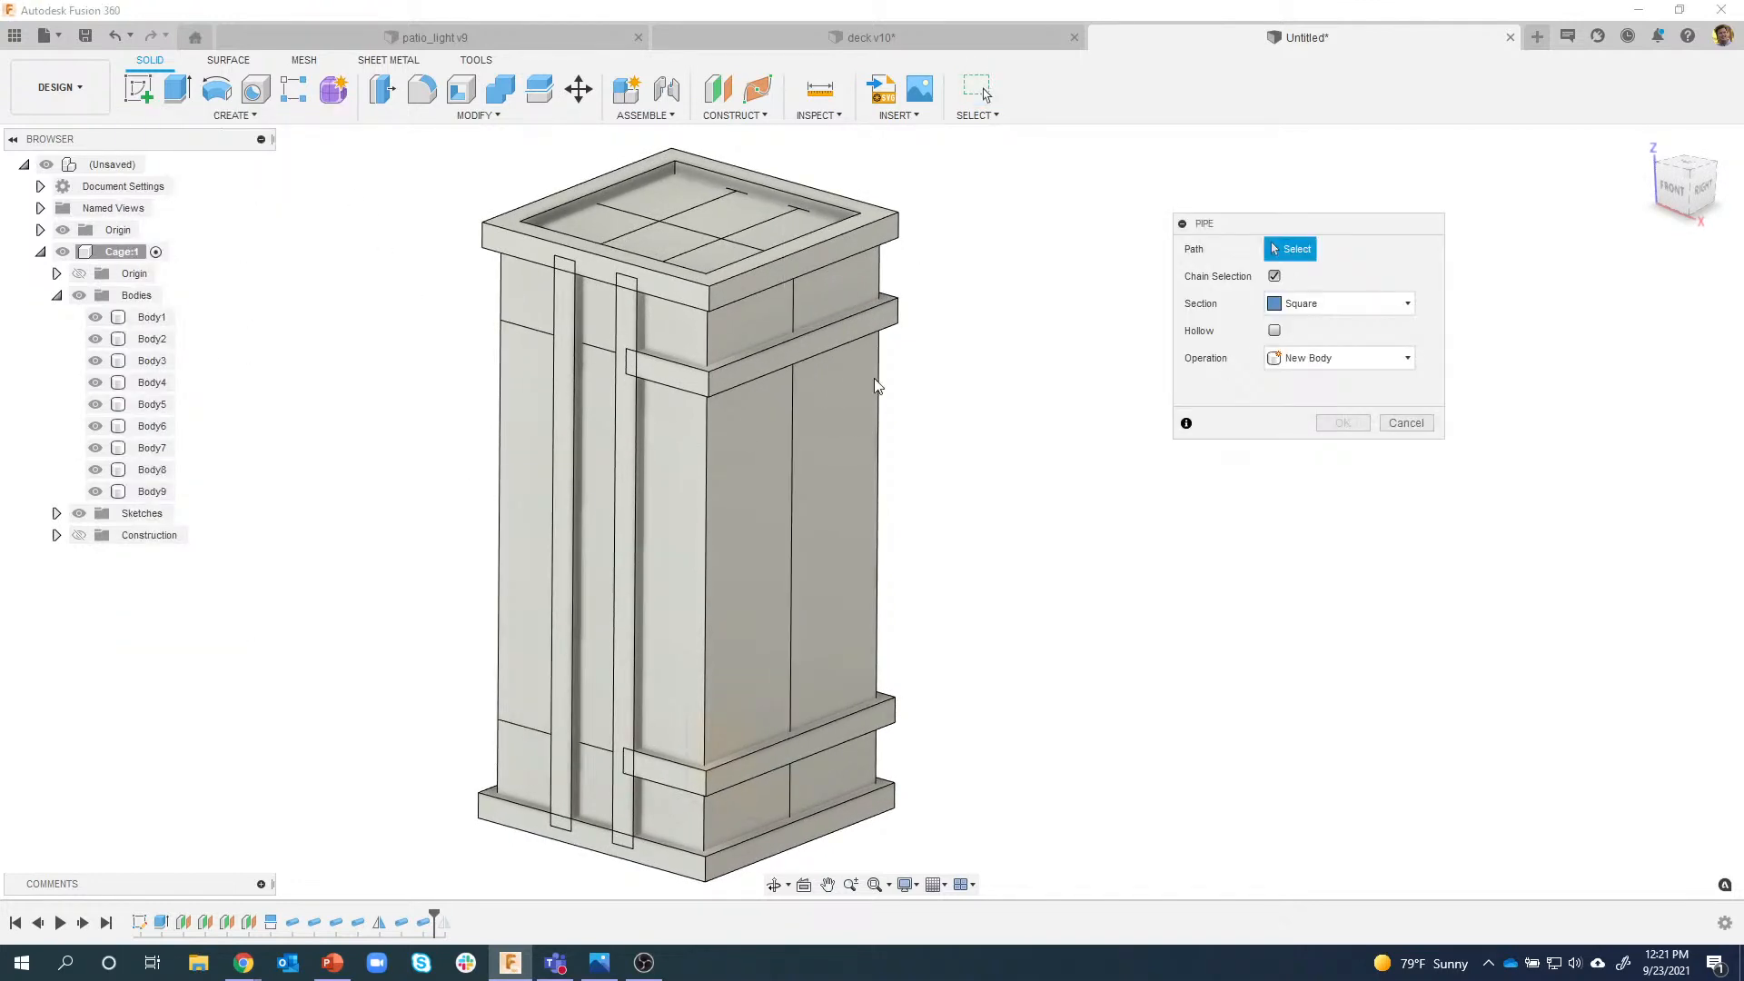
pyautogui.click(793, 311)
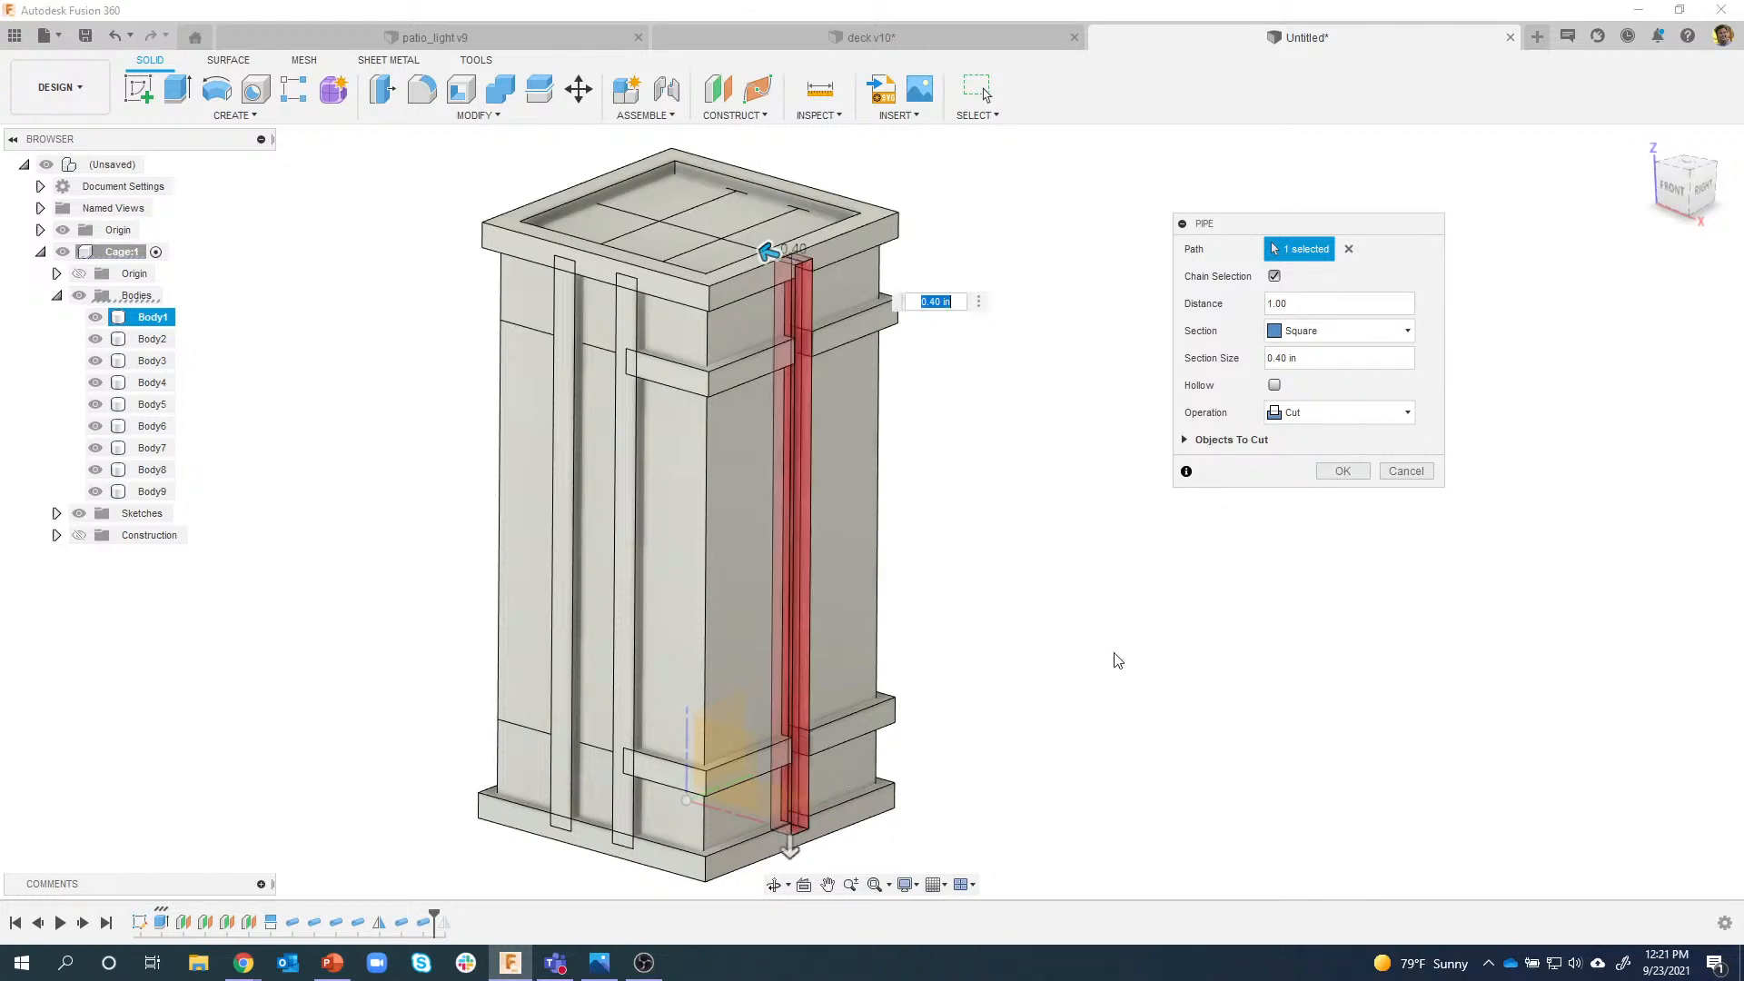
pyautogui.click(1311, 495)
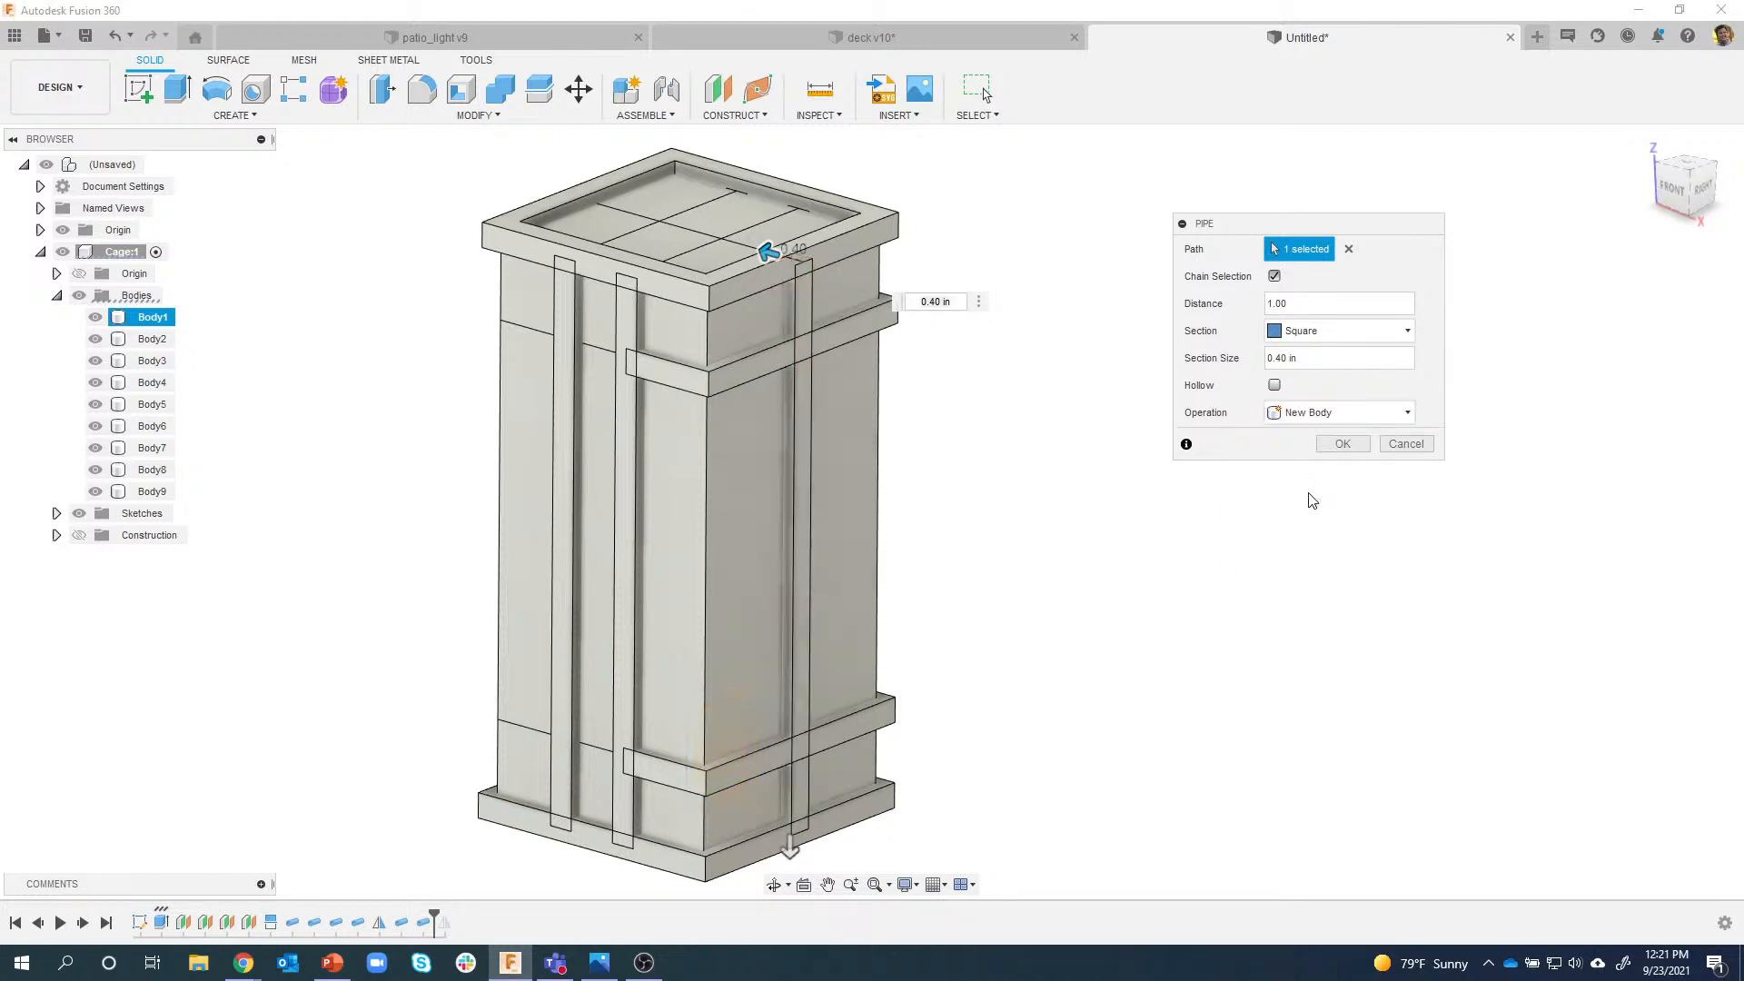
pyautogui.click(1342, 444)
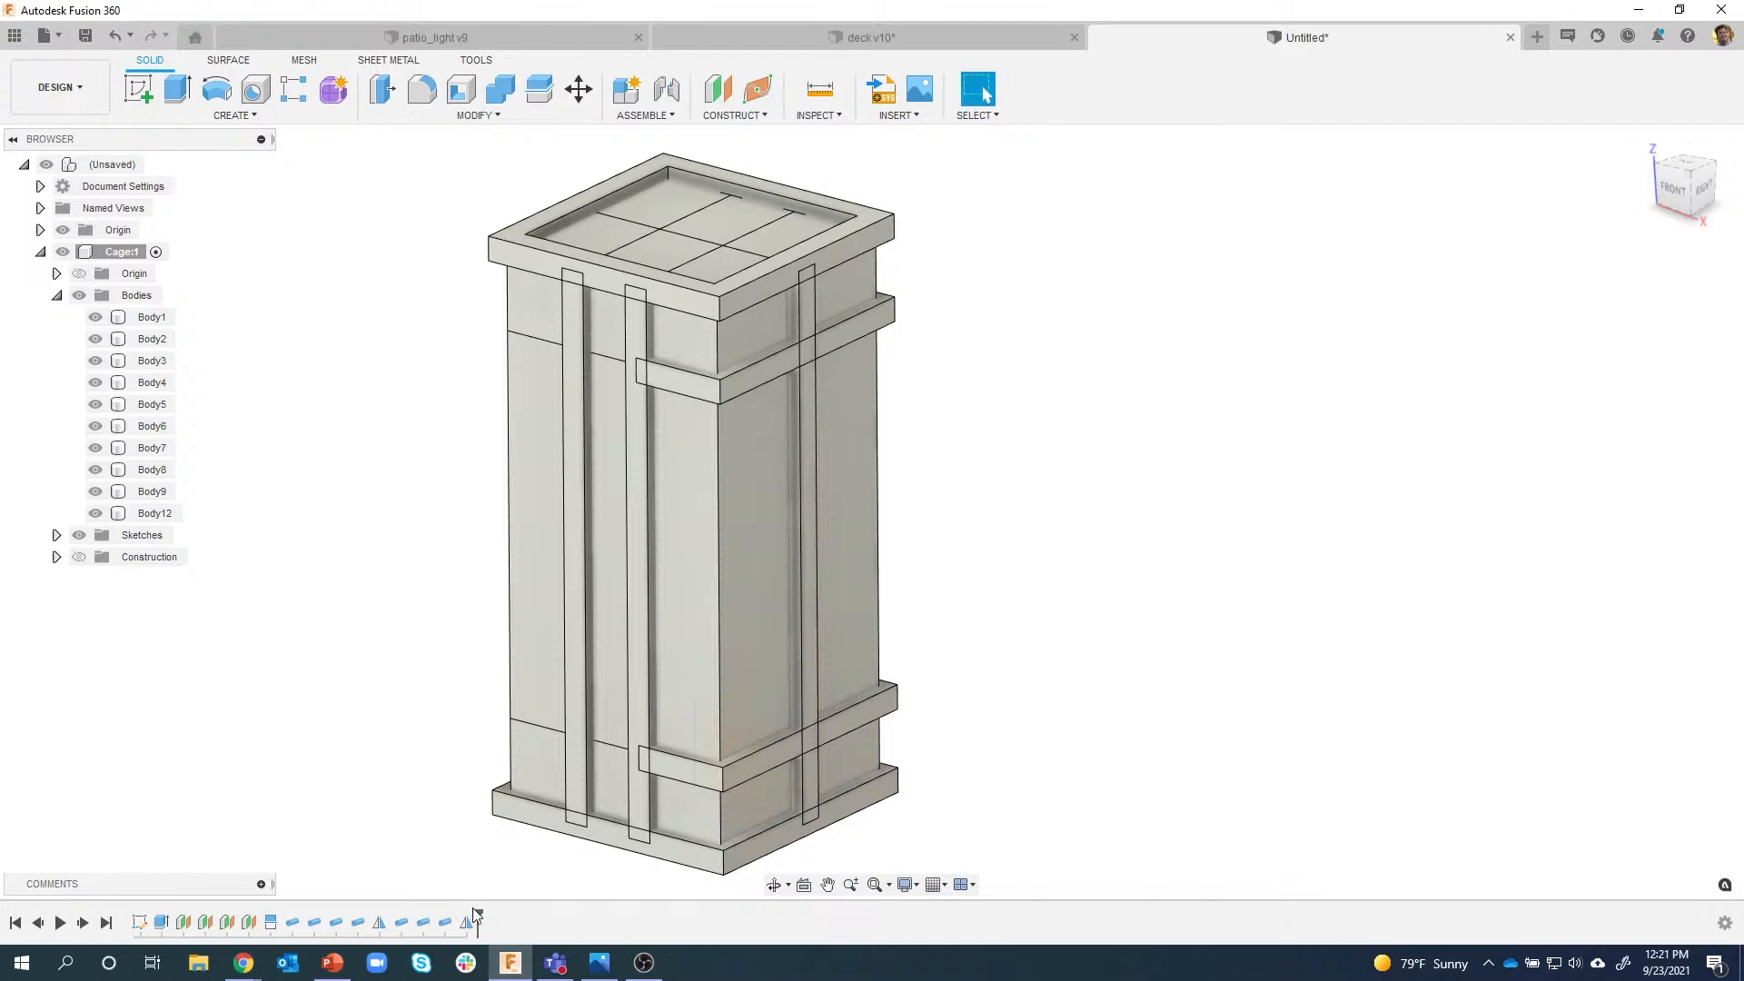
# Roll the timeline forward past the last mirror and add the right face's vertical pipe feature to that mirror's objects.
pyautogui.keyDown('shift'); pyautogui.moveTo(444, 882); pyautogui.dragTo(640, 350, button='middle'); pyautogui.keyUp('shift')
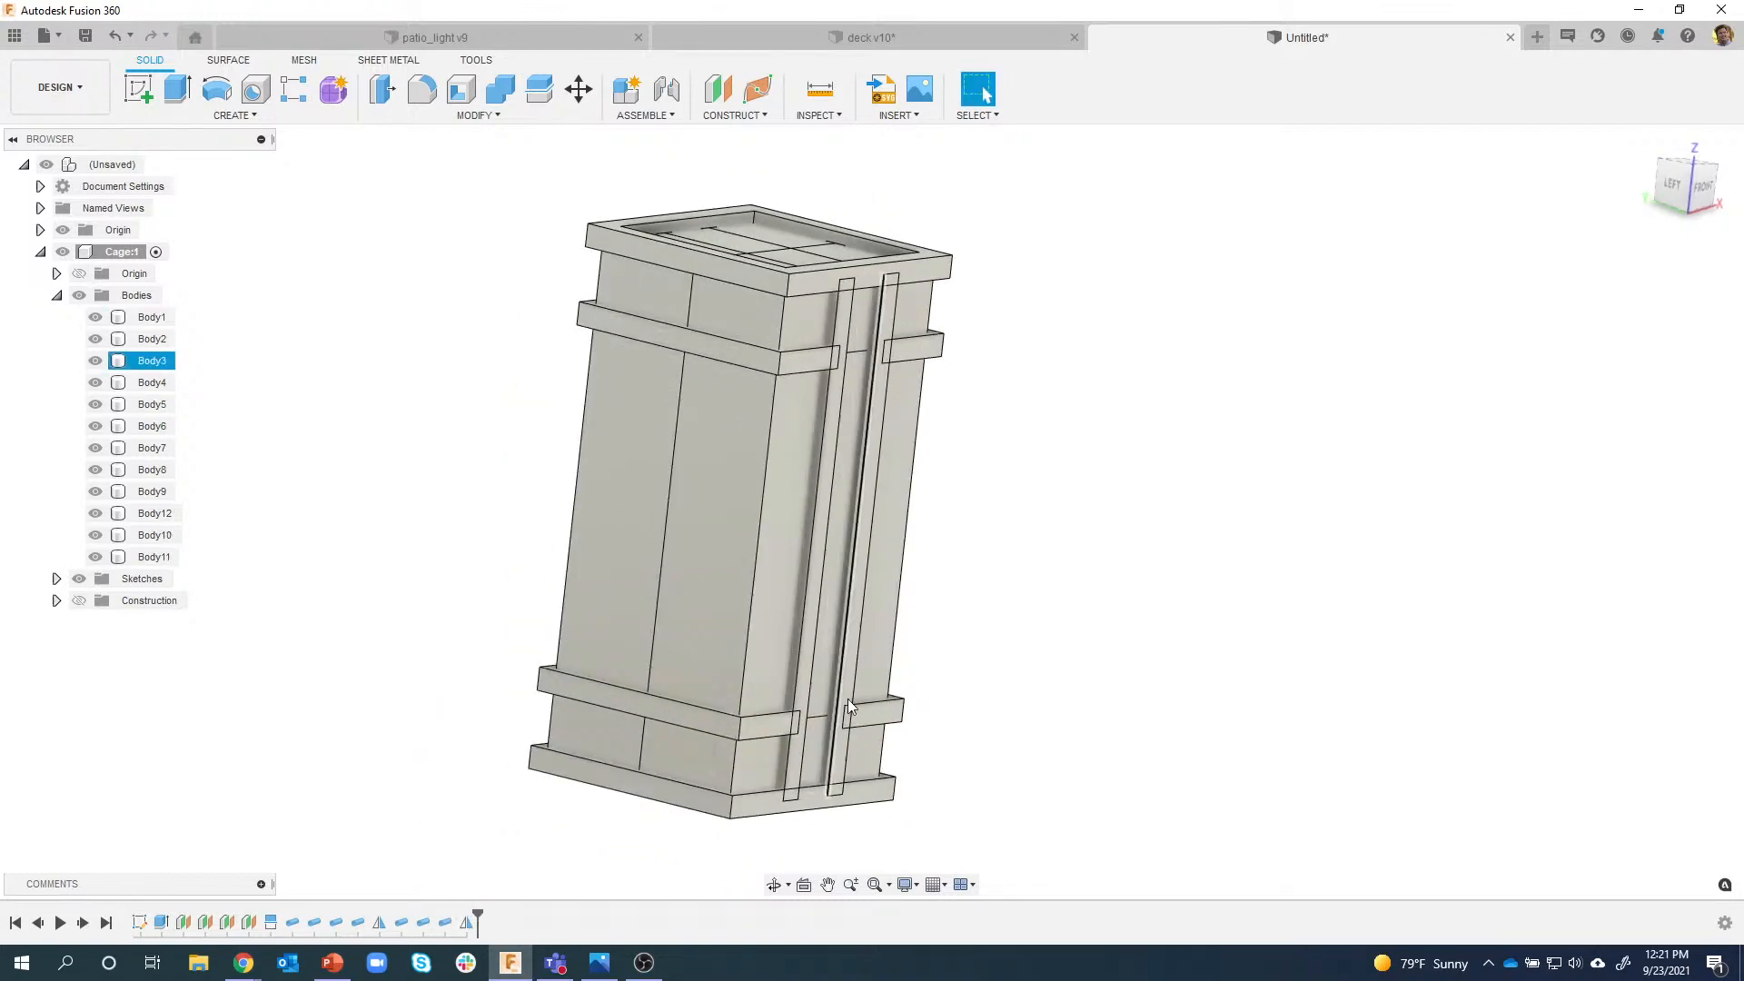
pyautogui.keyDown('shift'); pyautogui.moveTo(847, 699); pyautogui.dragTo(711, 778, button='middle'); pyautogui.keyUp('shift')
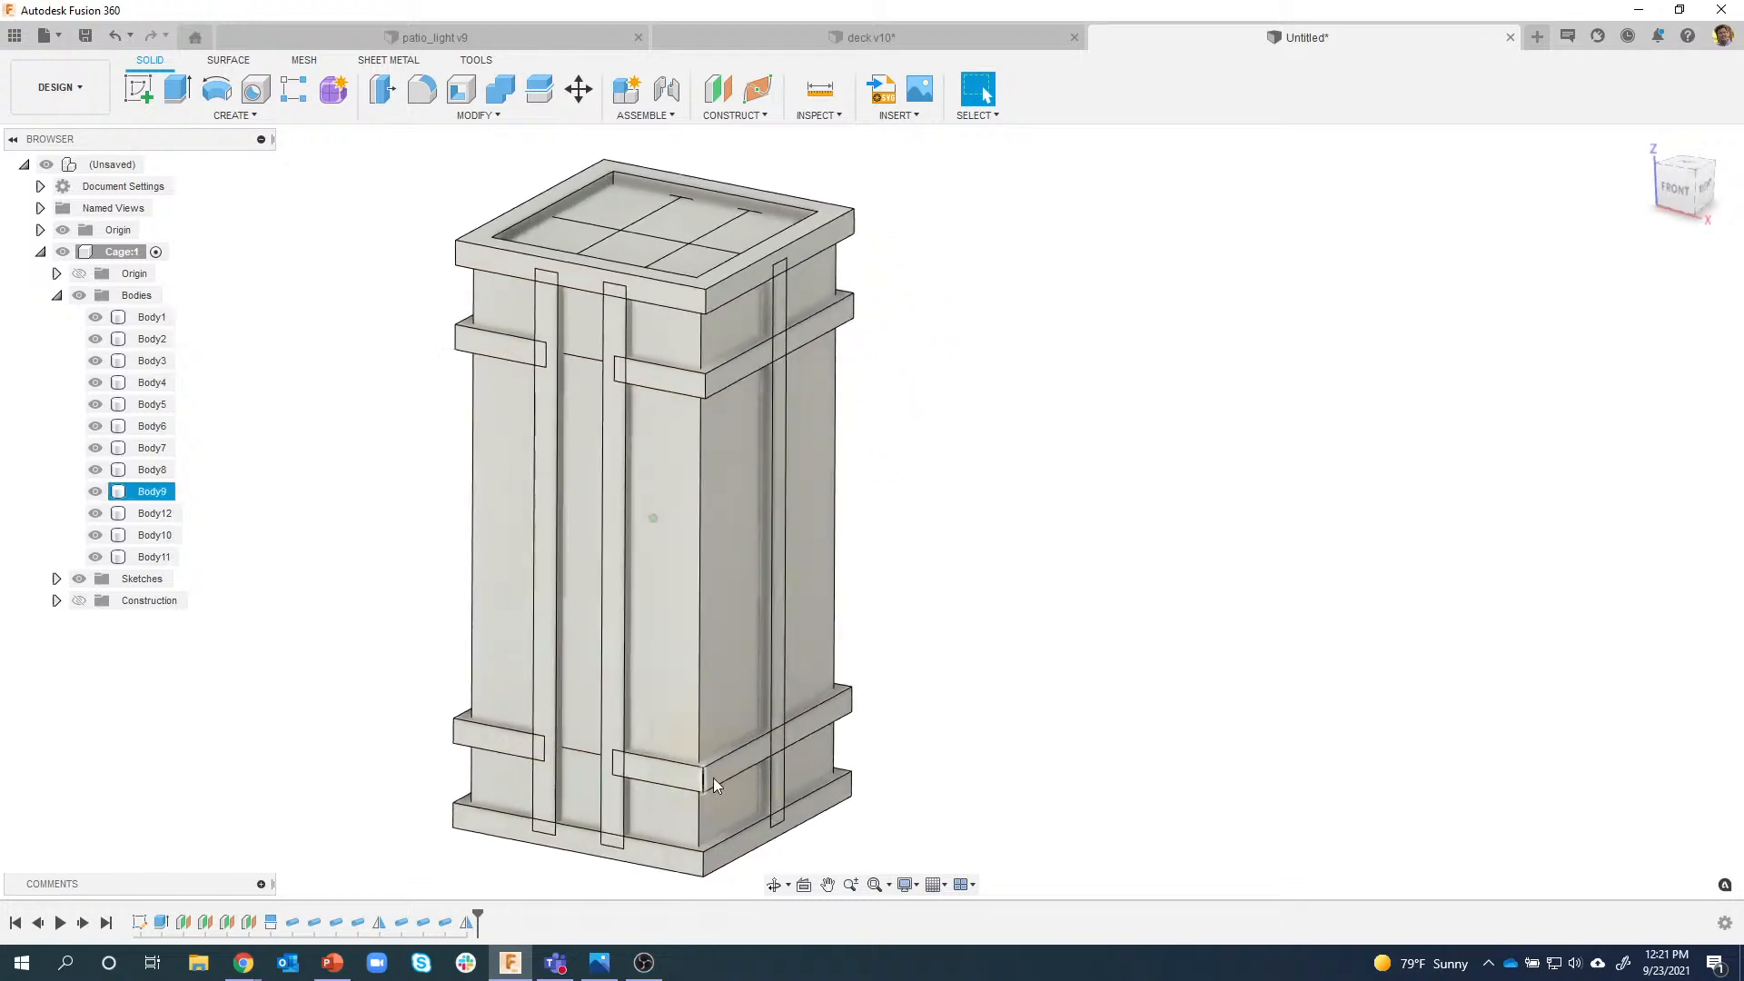
pyautogui.keyDown('shift'); pyautogui.moveTo(788, 406); pyautogui.dragTo(684, 400, button='middle'); pyautogui.keyUp('shift')
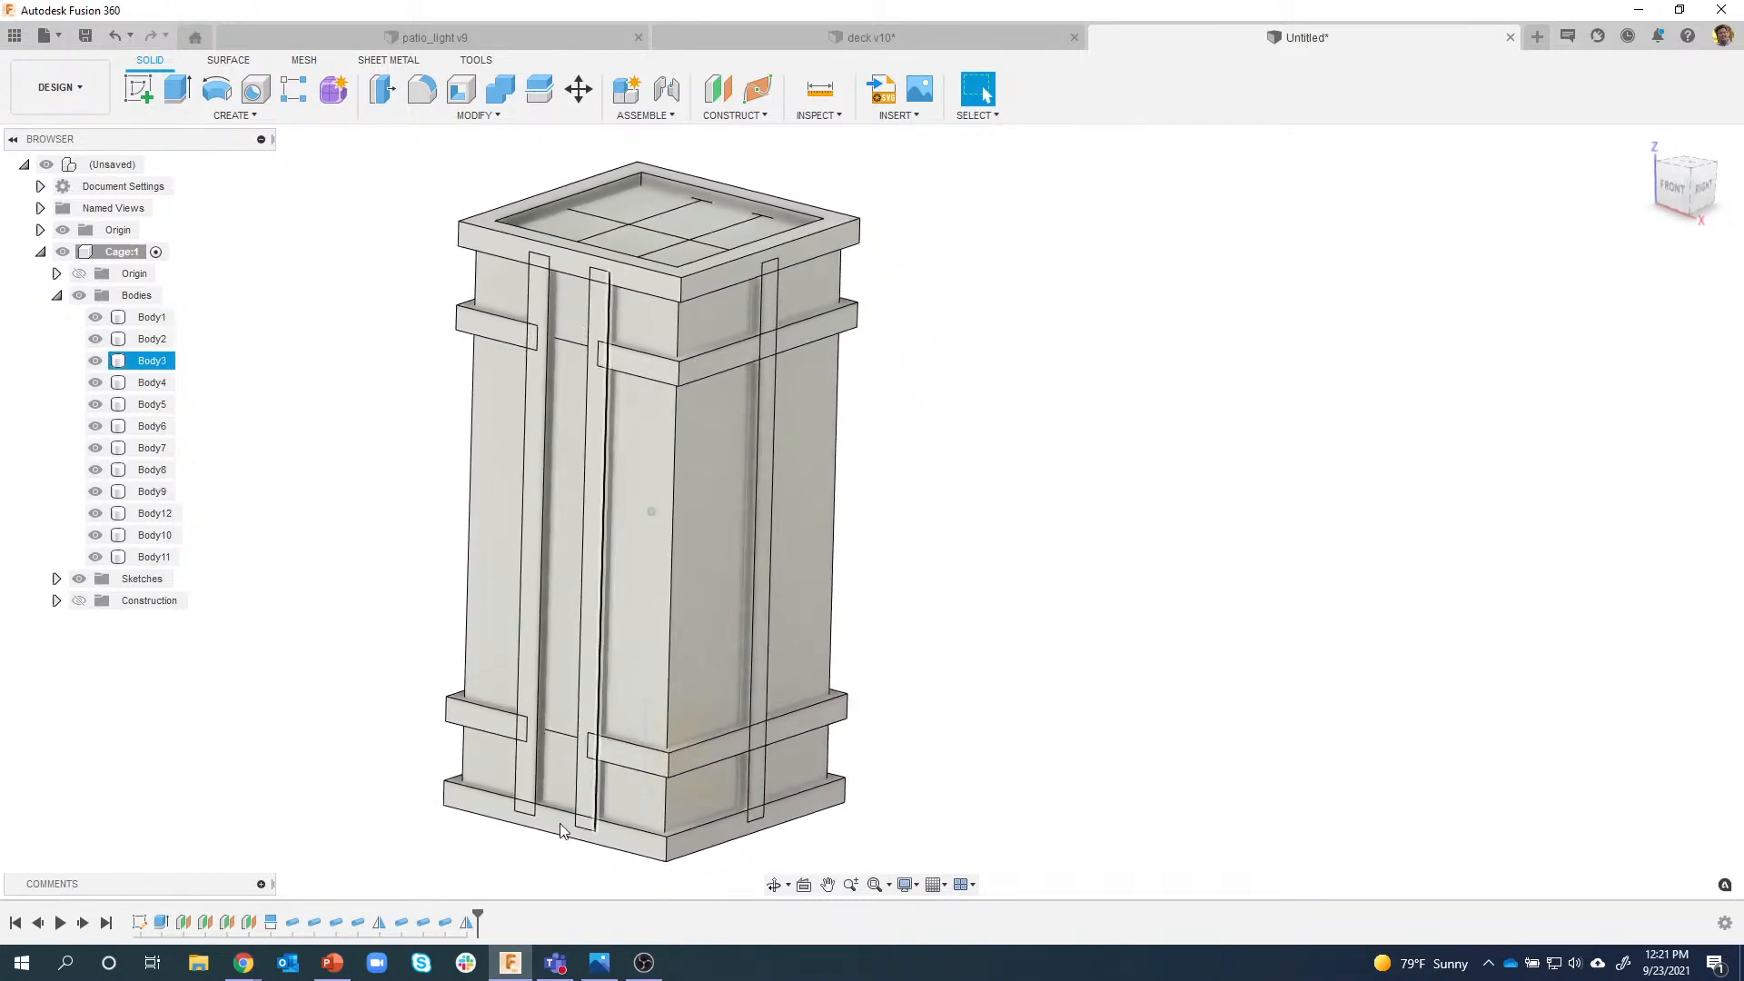
pyautogui.doubleClick(466, 922)
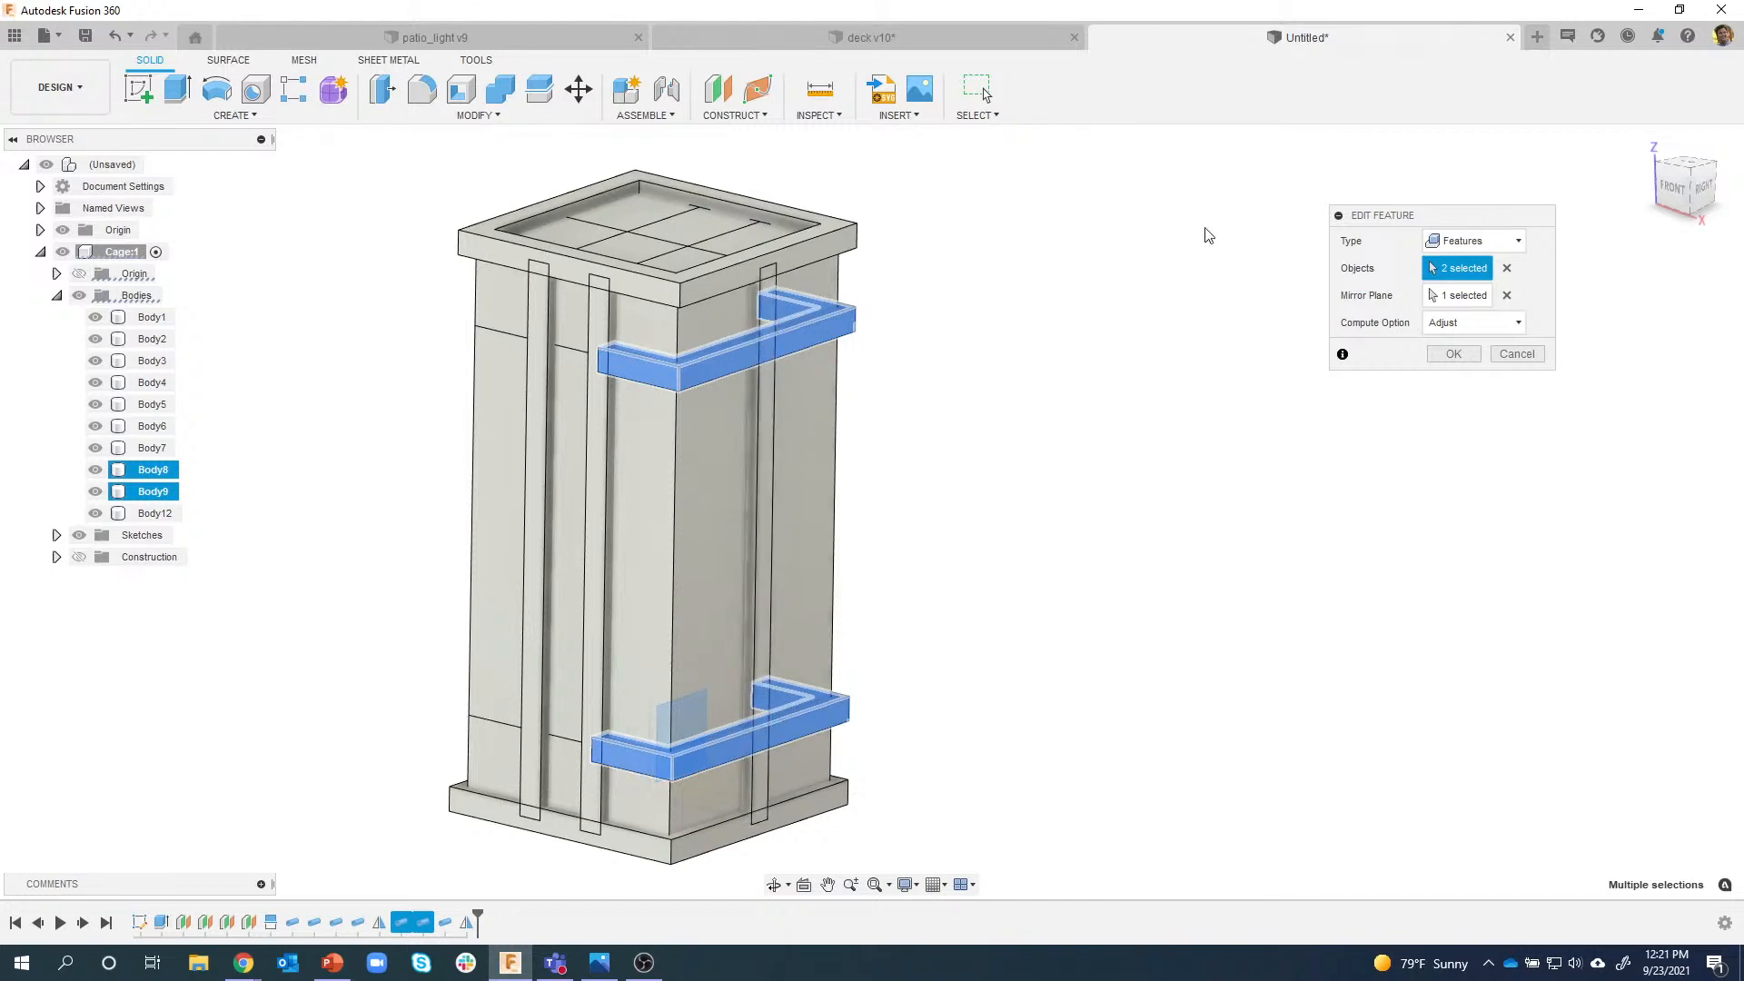
pyautogui.click(446, 924)
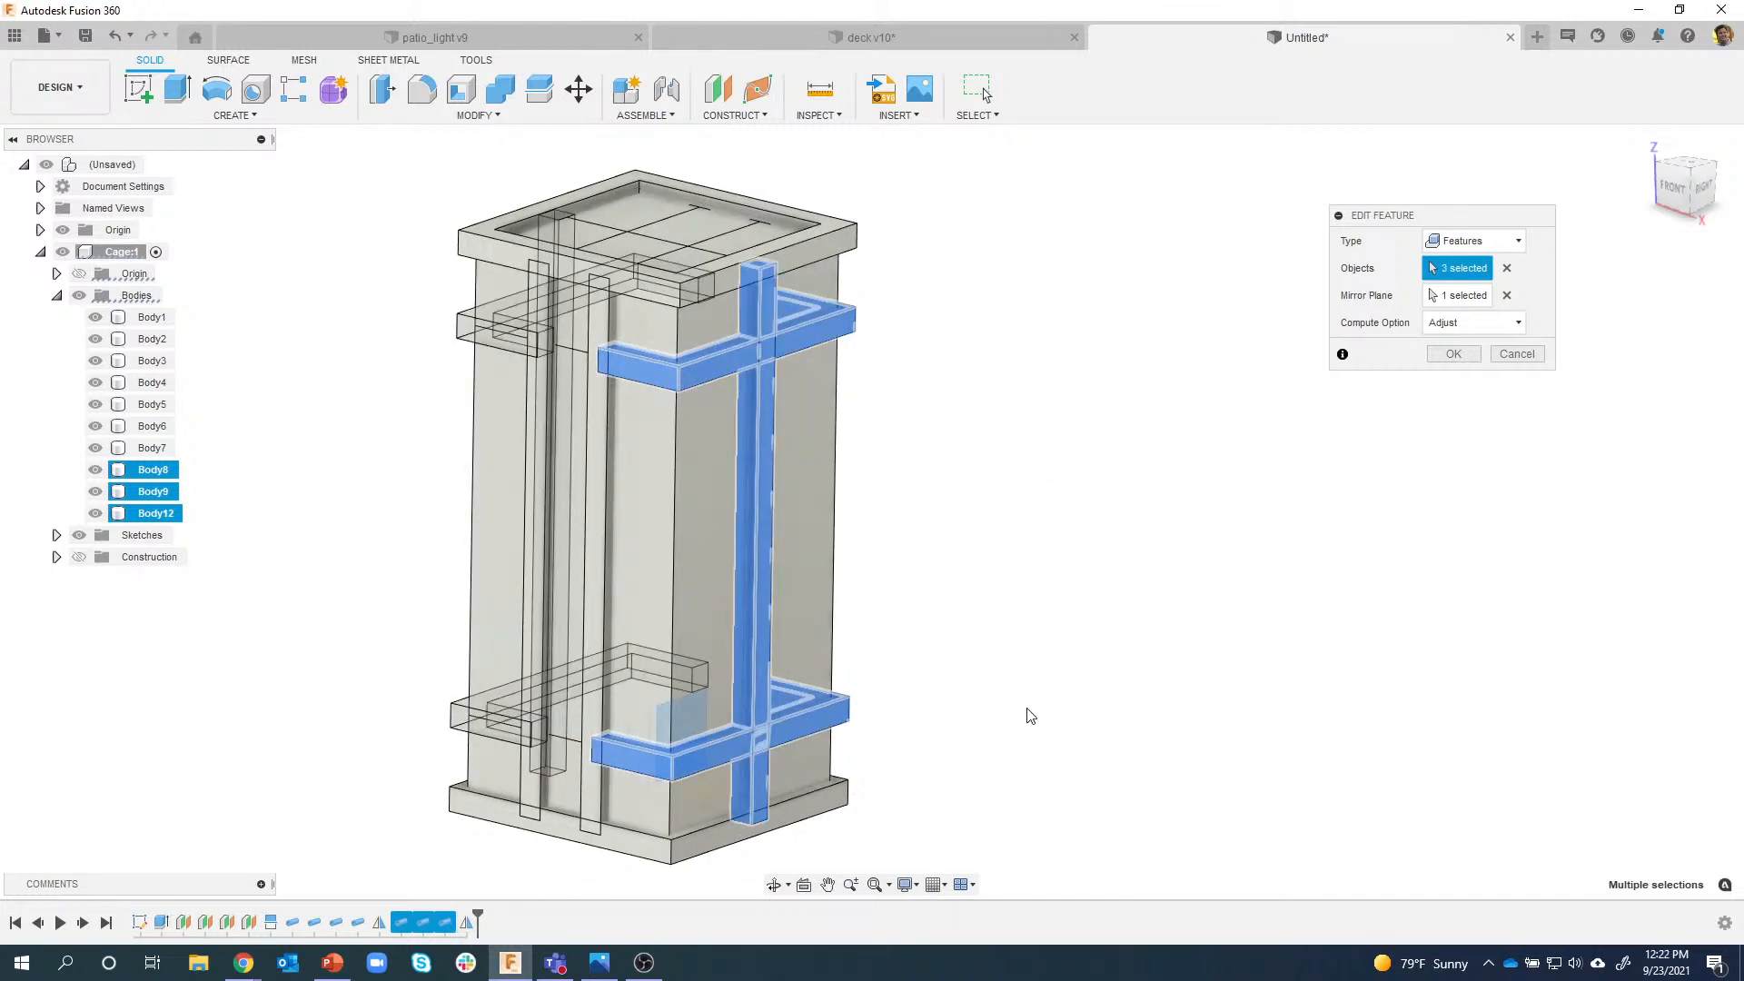
pyautogui.keyDown('shift'); pyautogui.moveTo(1077, 645); pyautogui.dragTo(817, 516, button='middle'); pyautogui.keyUp('shift')
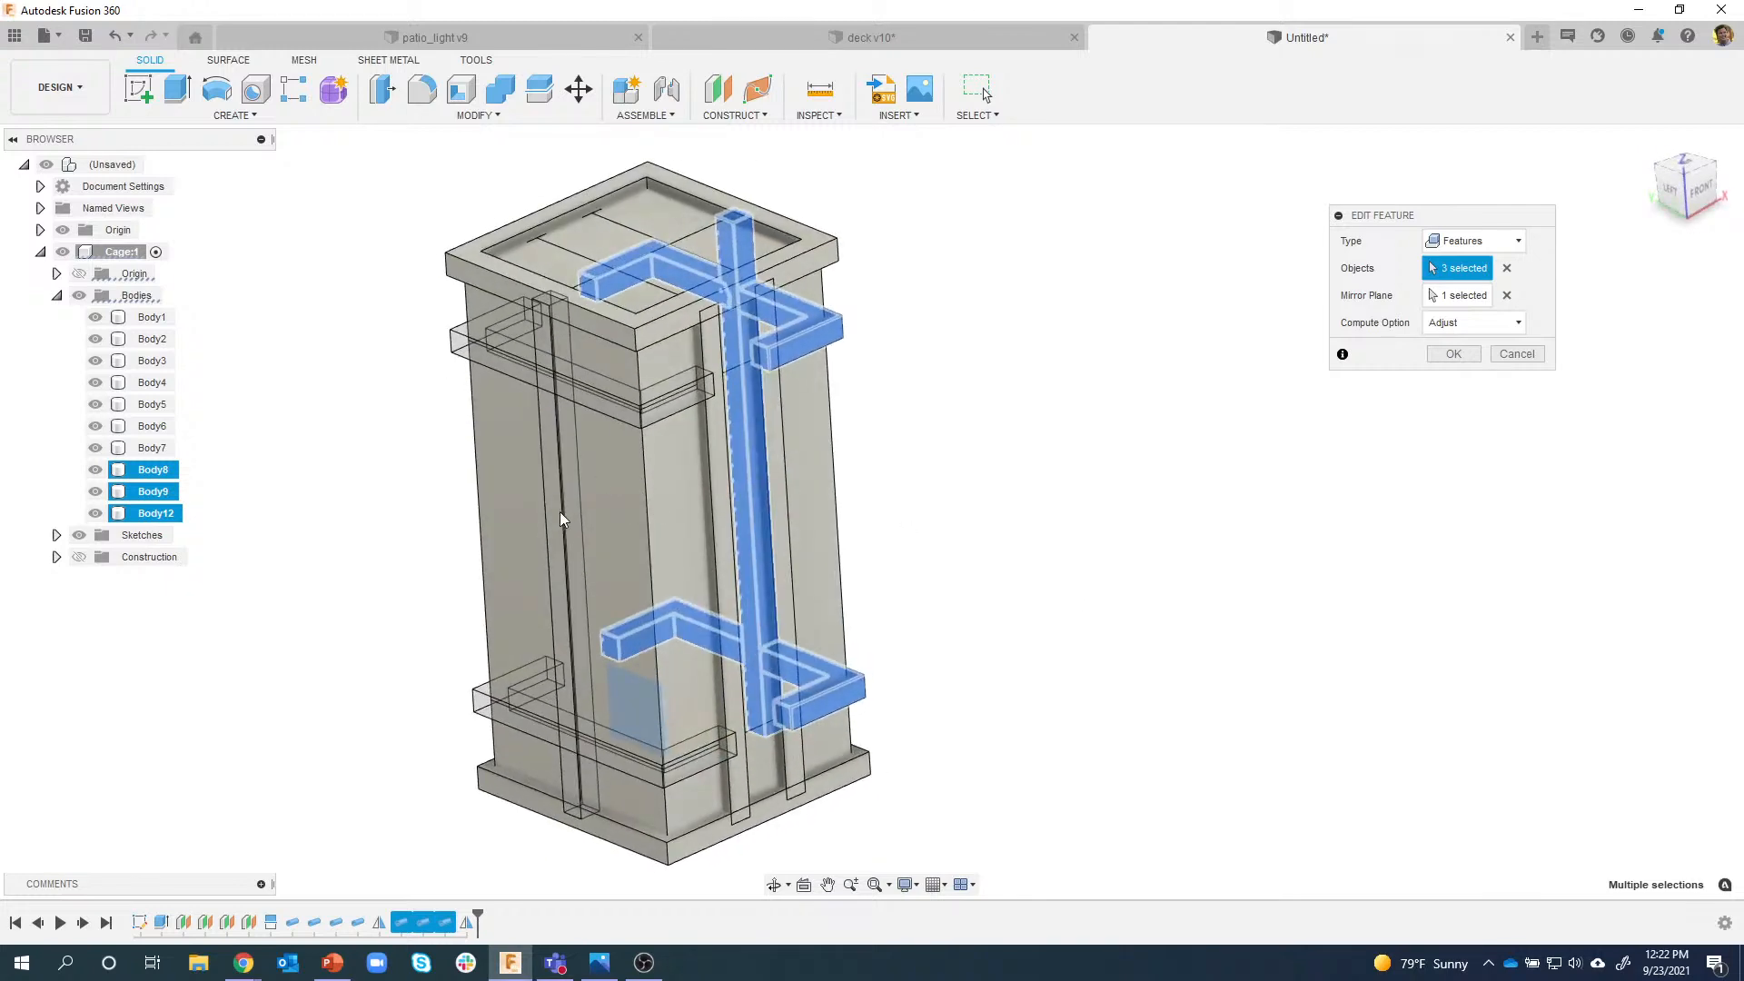
pyautogui.keyDown('shift'); pyautogui.moveTo(559, 510); pyautogui.dragTo(599, 506, button='middle'); pyautogui.keyUp('shift')
pyautogui.keyDown('shift'); pyautogui.moveTo(869, 401); pyautogui.dragTo(646, 362, button='middle'); pyautogui.keyUp('shift')
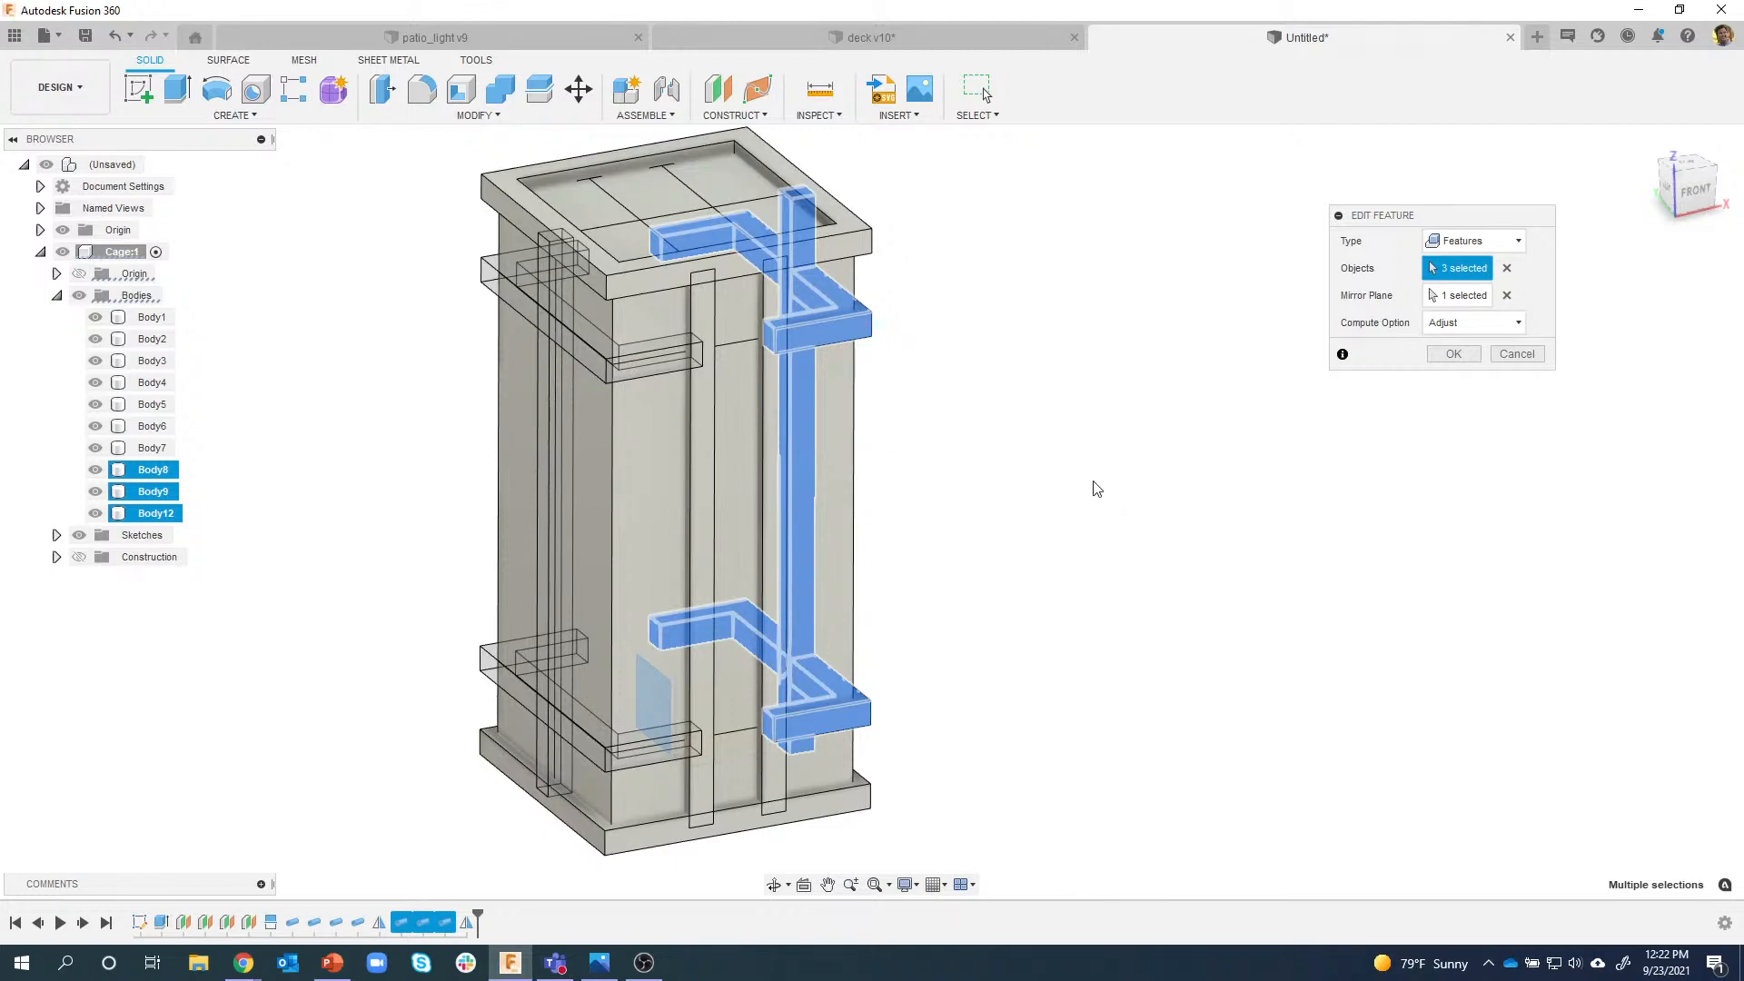
pyautogui.keyDown('shift'); pyautogui.moveTo(1096, 488); pyautogui.dragTo(680, 478, button='middle'); pyautogui.keyUp('shift')
pyautogui.keyDown('shift'); pyautogui.moveTo(592, 354); pyautogui.dragTo(1480, 397, button='middle'); pyautogui.keyUp('shift')
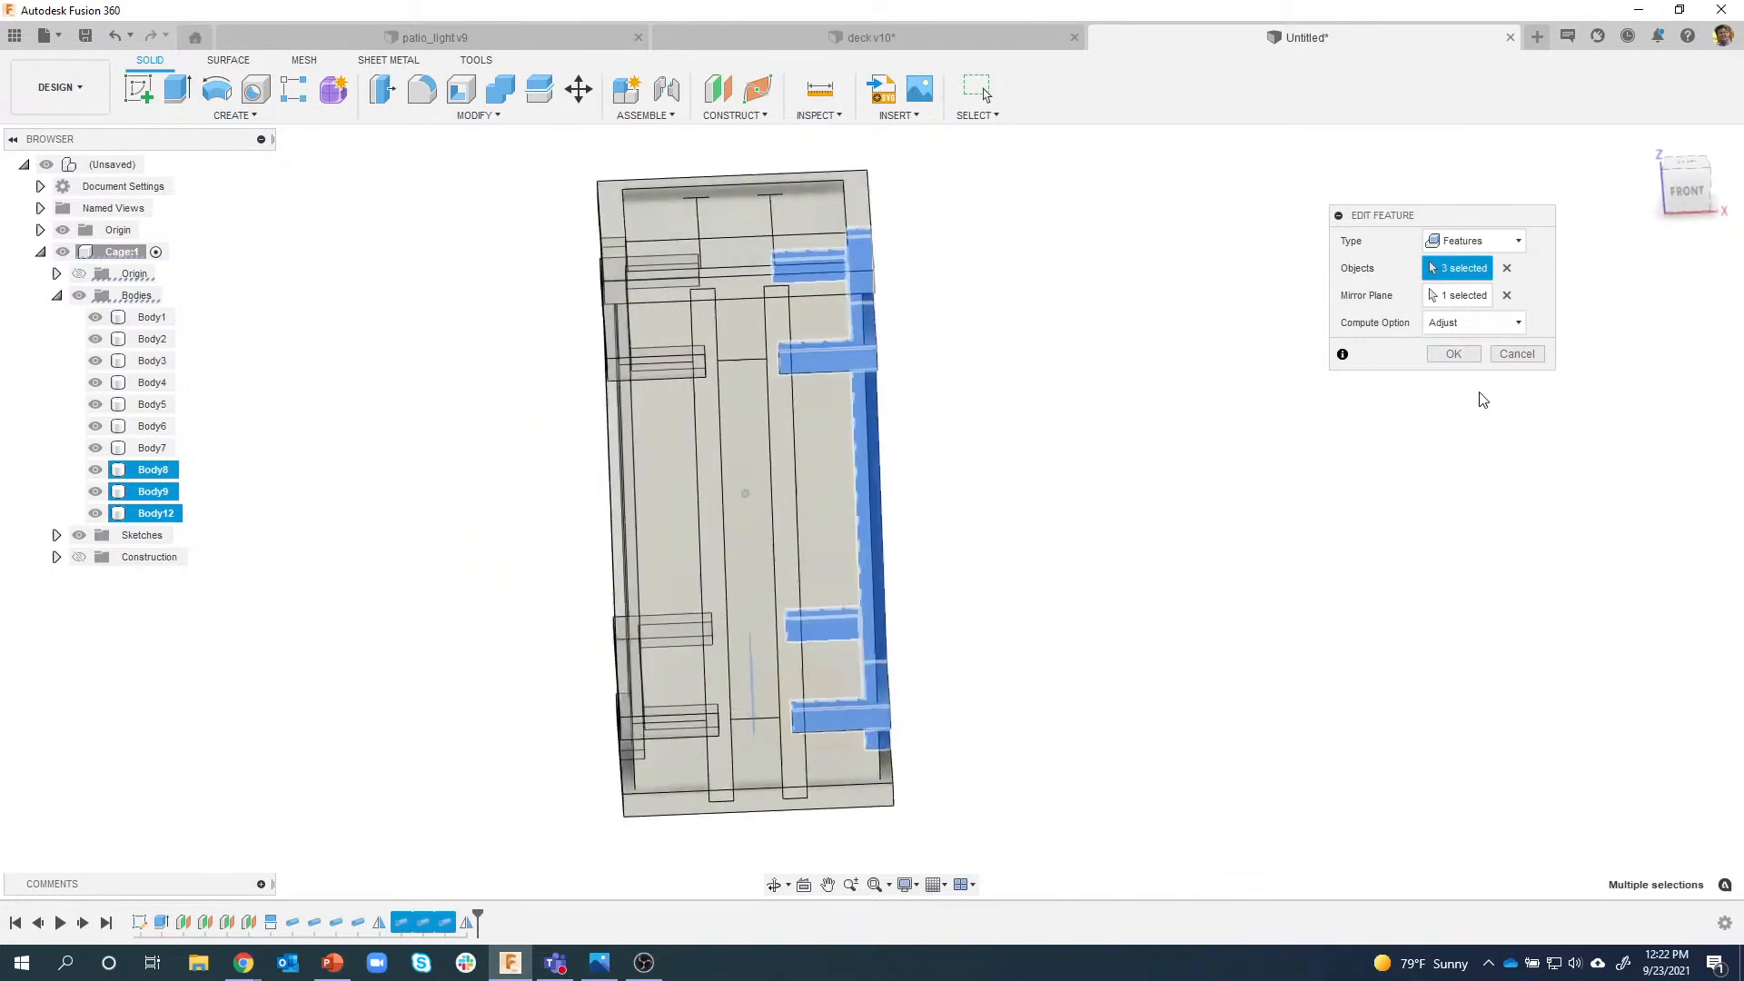
pyautogui.click(1454, 358)
# Hide the solid block and inspect the complete pipe frame from several sides.
pyautogui.keyDown('shift'); pyautogui.moveTo(1354, 459); pyautogui.dragTo(650, 362, button='middle'); pyautogui.keyUp('shift')
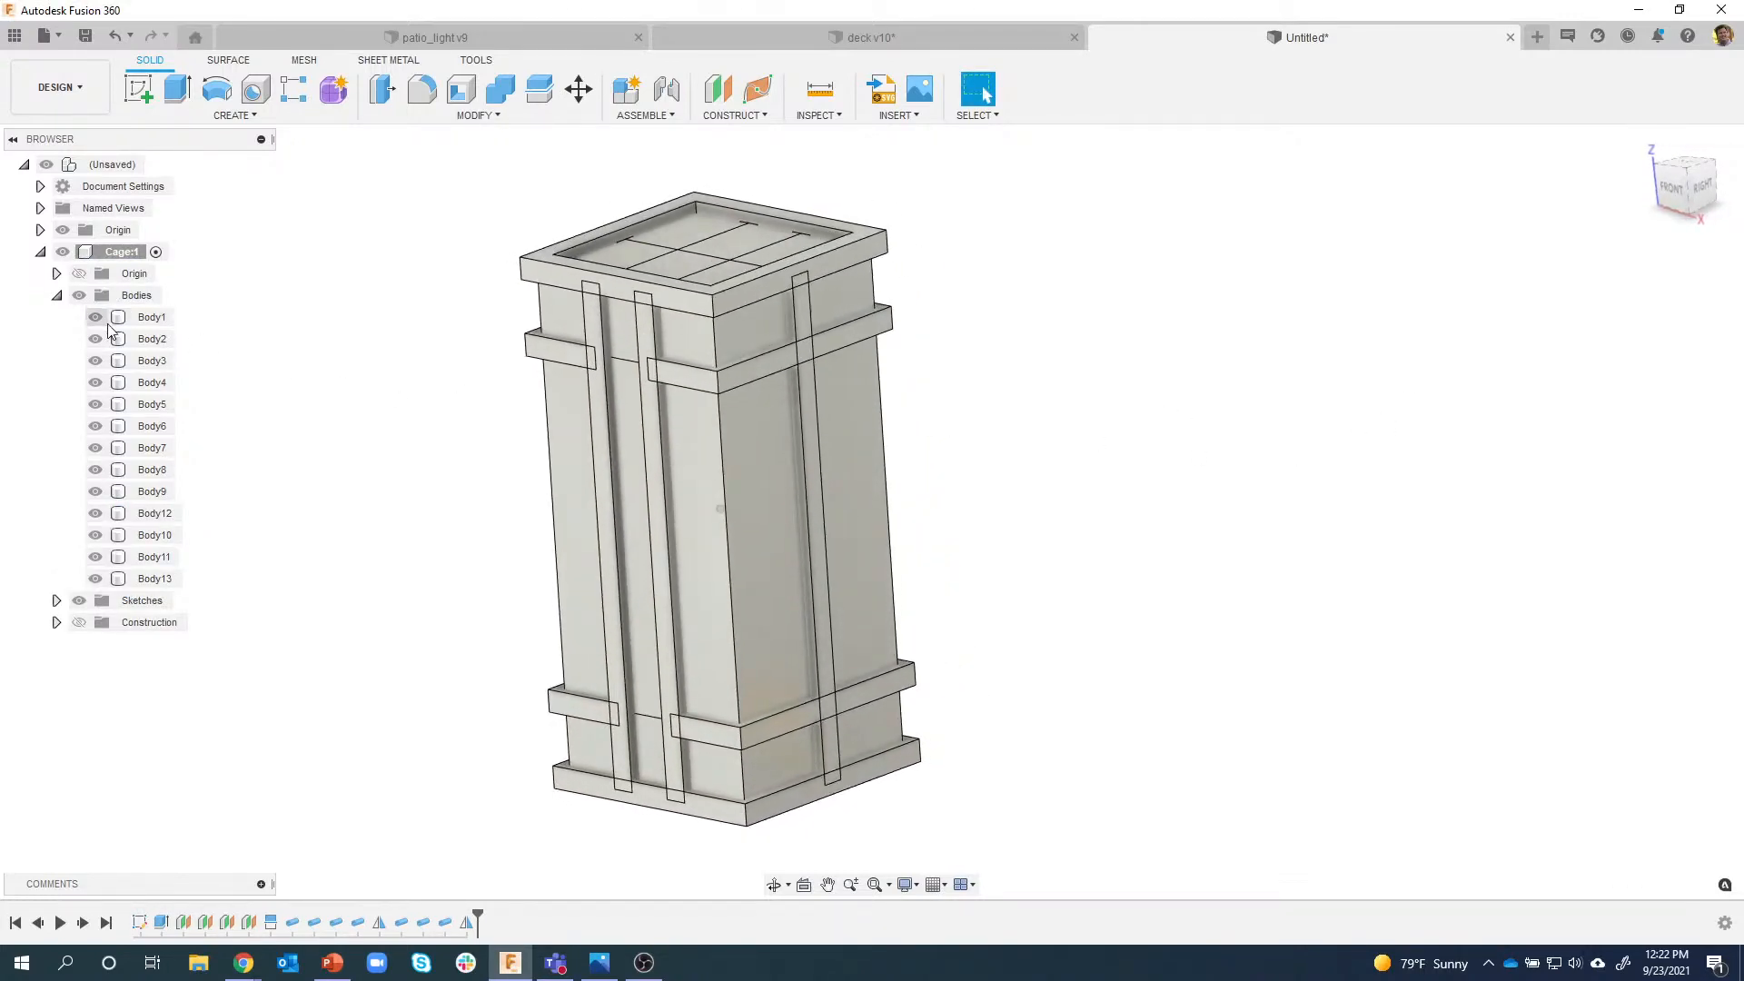
pyautogui.click(95, 317)
pyautogui.keyDown('shift'); pyautogui.moveTo(400, 436); pyautogui.dragTo(1196, 531, button='middle'); pyautogui.keyUp('shift')
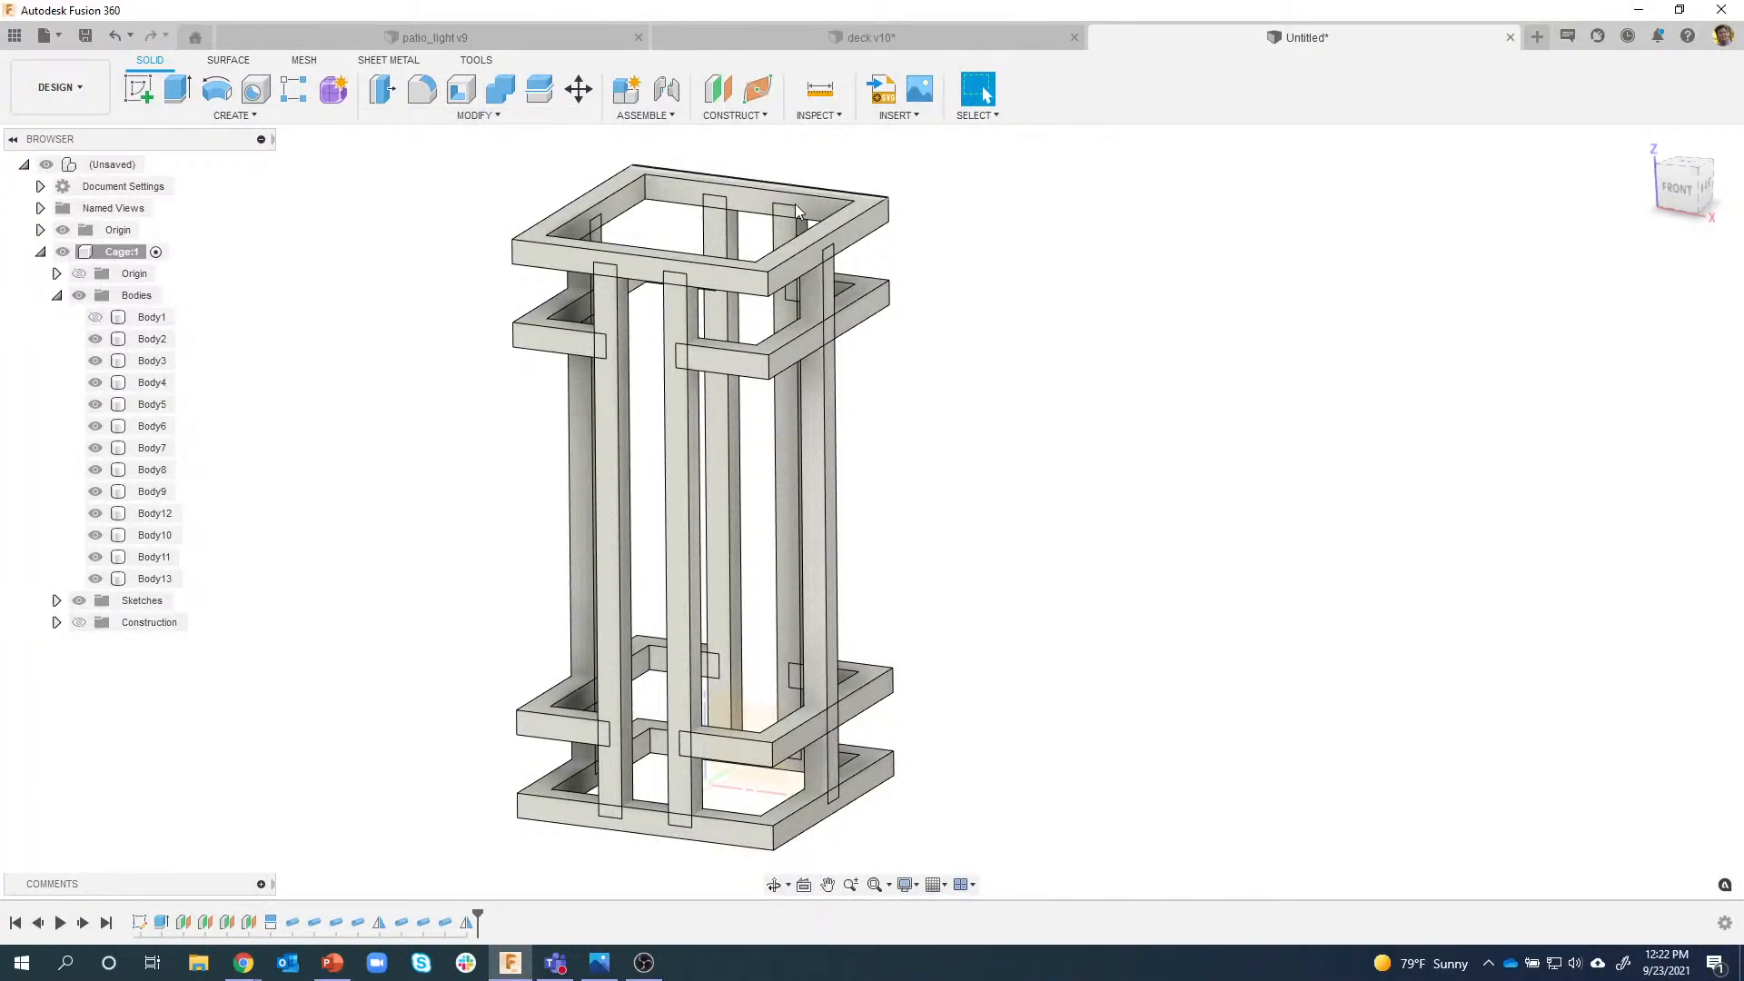
pyautogui.keyDown('shift'); pyautogui.moveTo(986, 351); pyautogui.dragTo(961, 438, button='middle'); pyautogui.keyUp('shift')
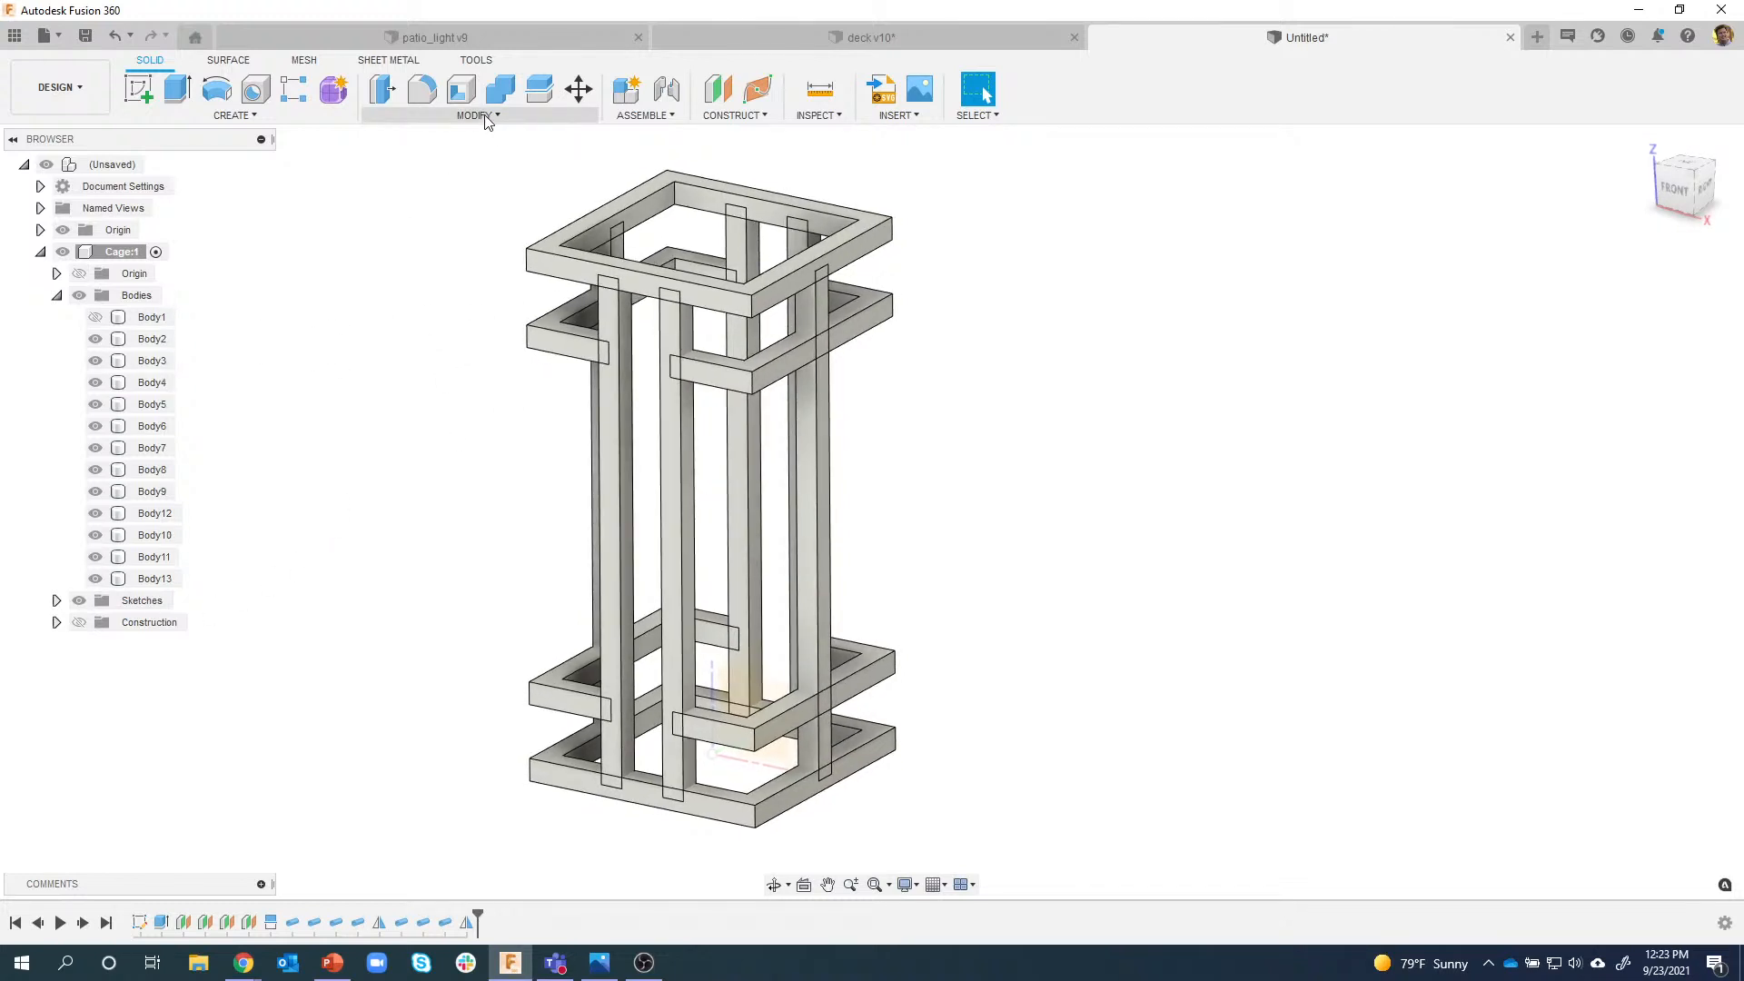
# Combine all pipe bodies into one with the Join operation, using the top square ring as the target body.
pyautogui.click(500, 91)
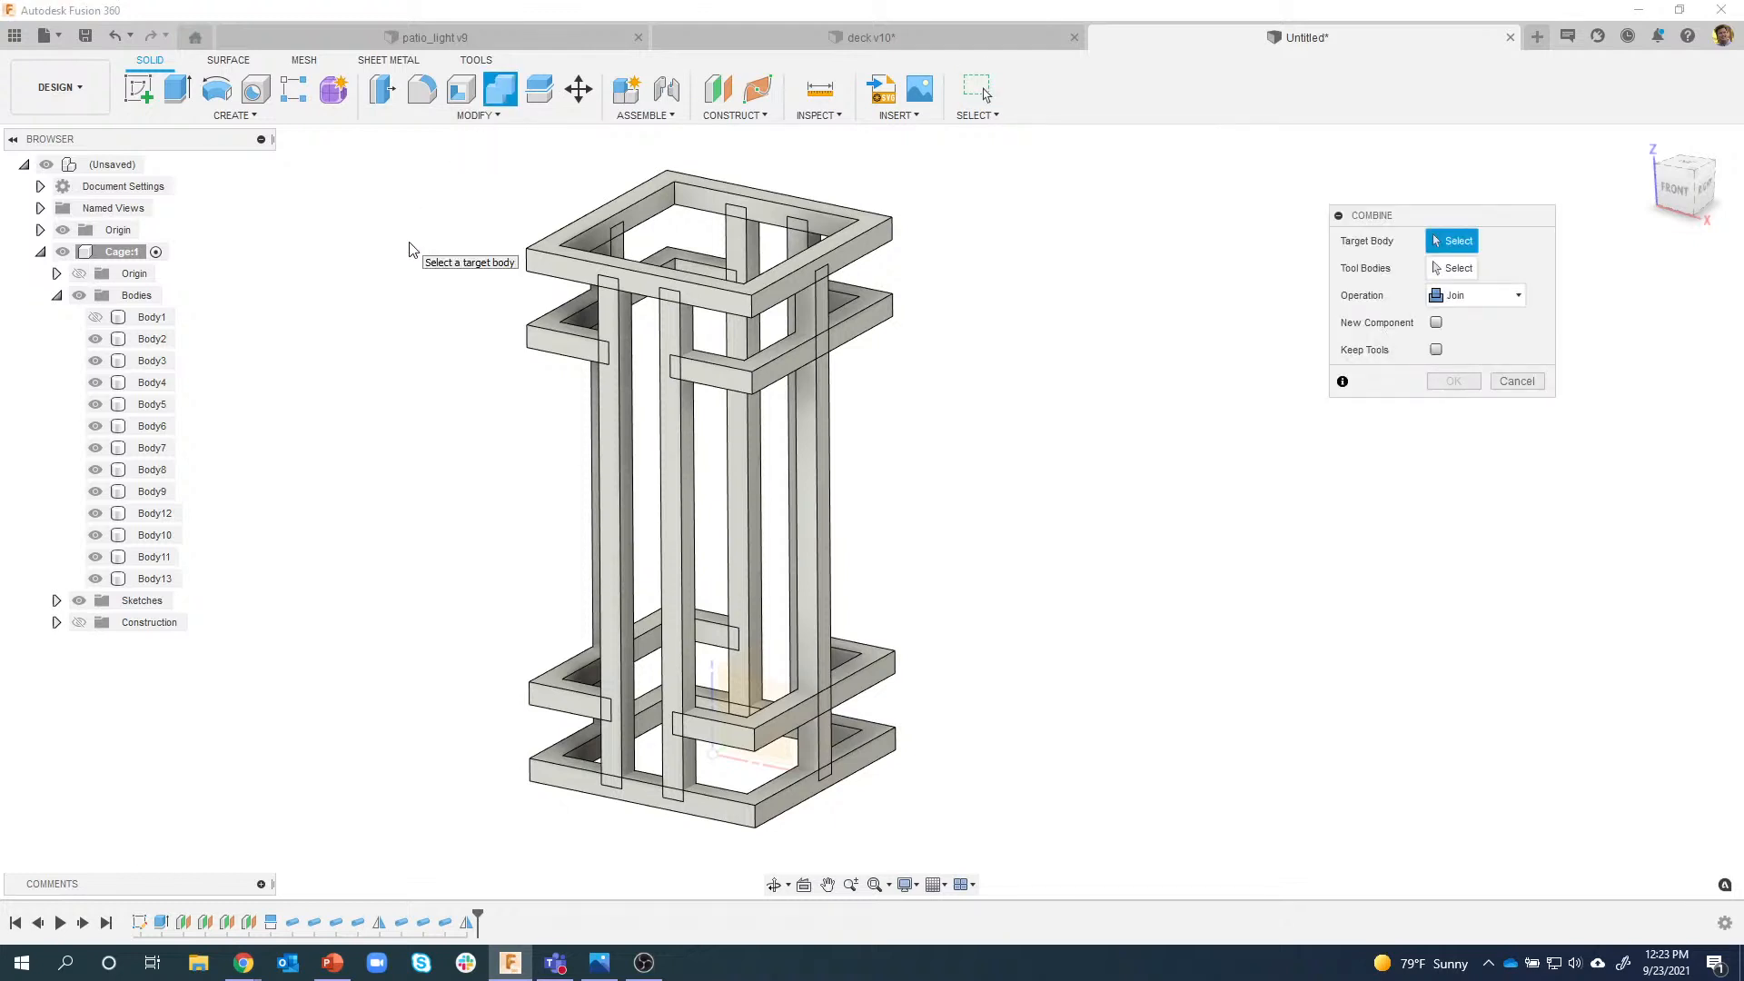
pyautogui.click(643, 210)
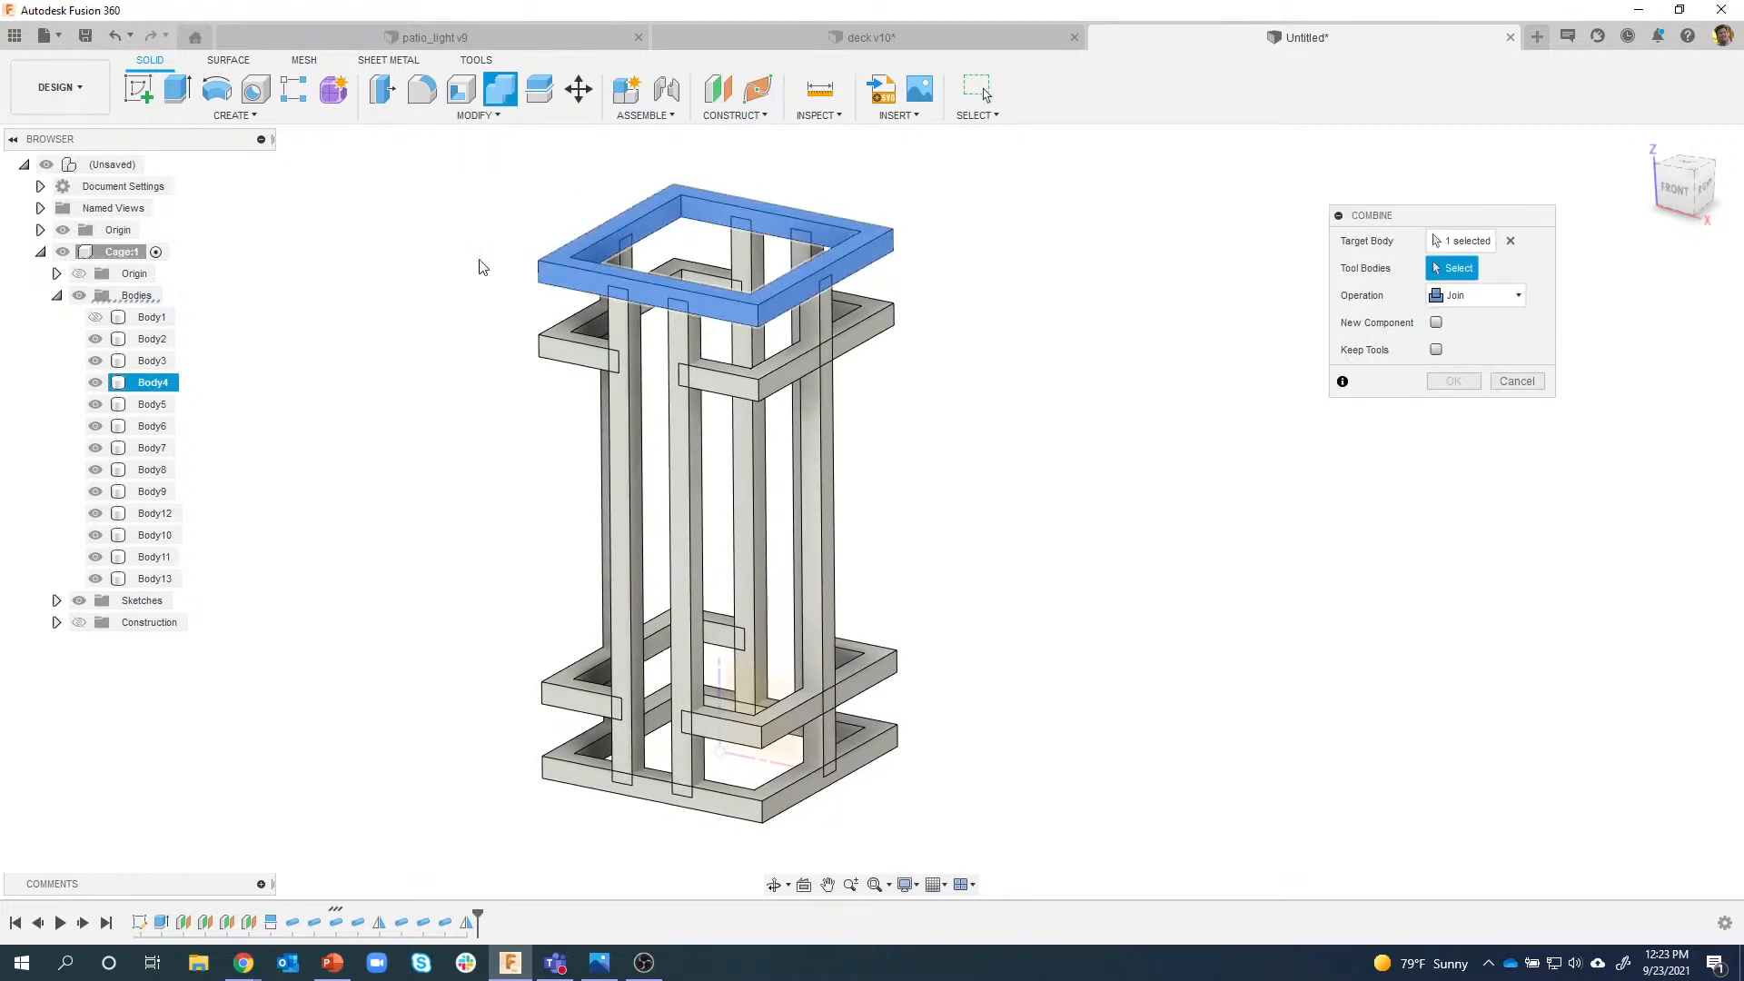
pyautogui.keyDown('shift'); pyautogui.moveTo(451, 264); pyautogui.dragTo(610, 192, button='middle'); pyautogui.keyUp('shift')
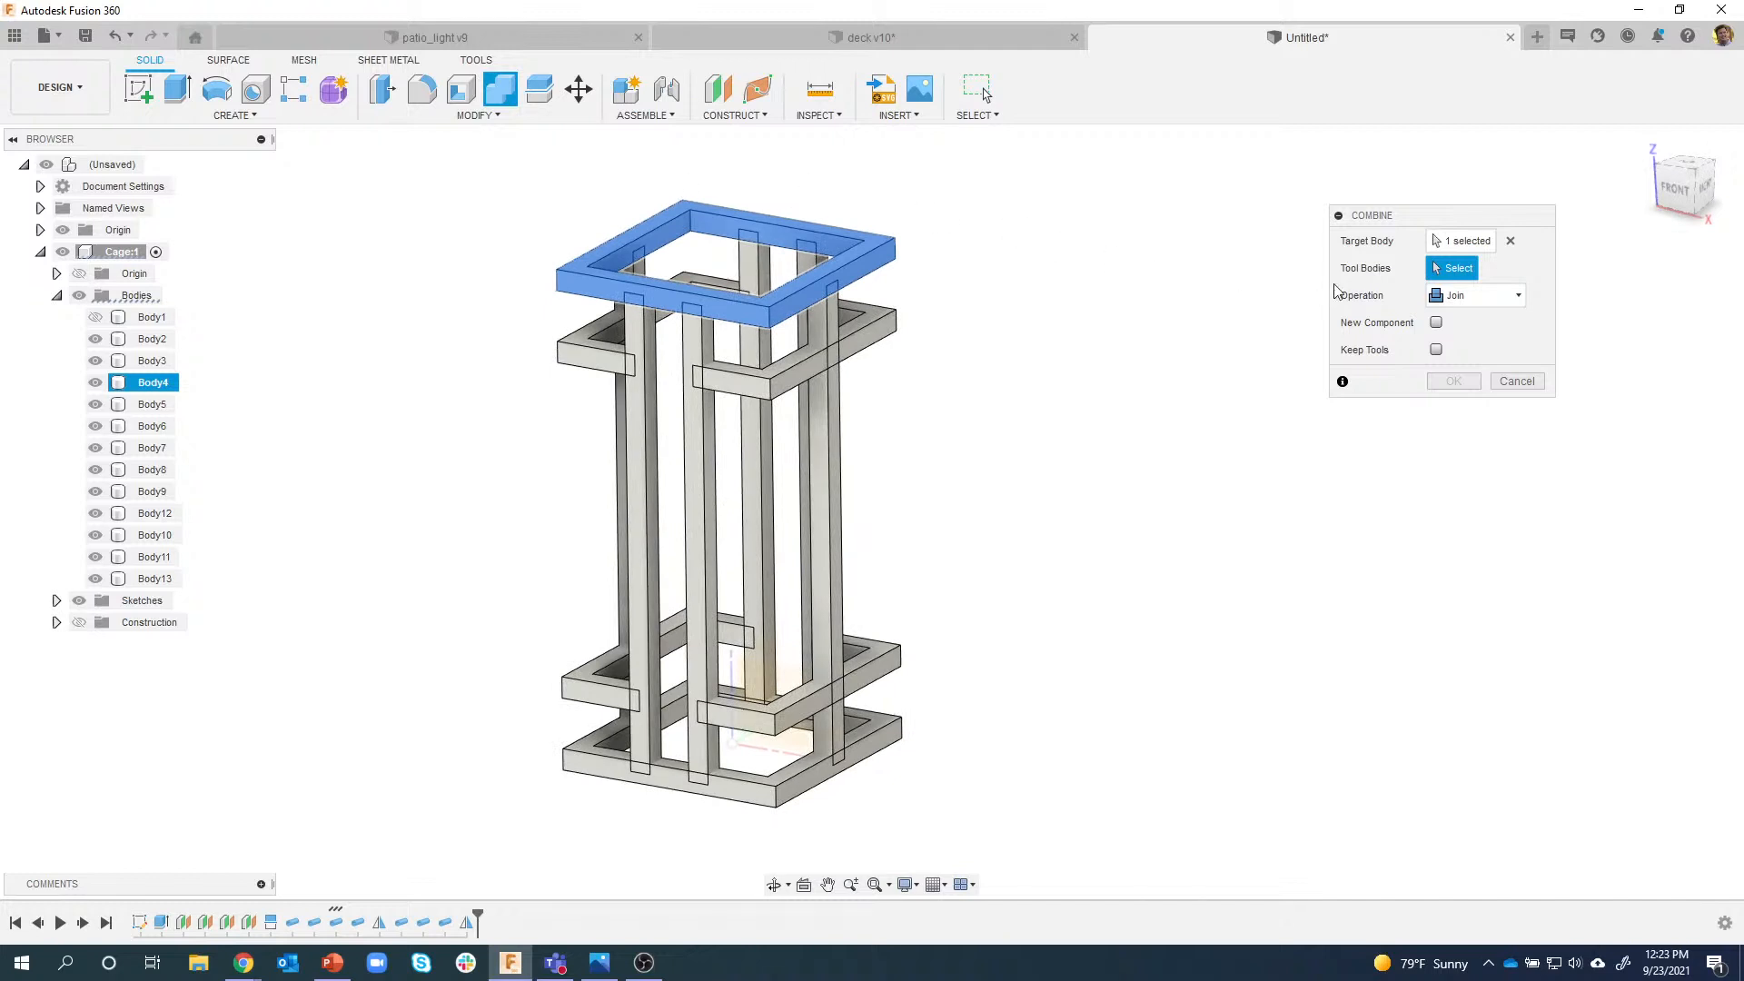
pyautogui.keyDown('shift'); pyautogui.moveTo(459, 207); pyautogui.dragTo(467, 194, button='middle'); pyautogui.keyUp('shift')
pyautogui.moveTo(460, 174); pyautogui.dragTo(1032, 850)
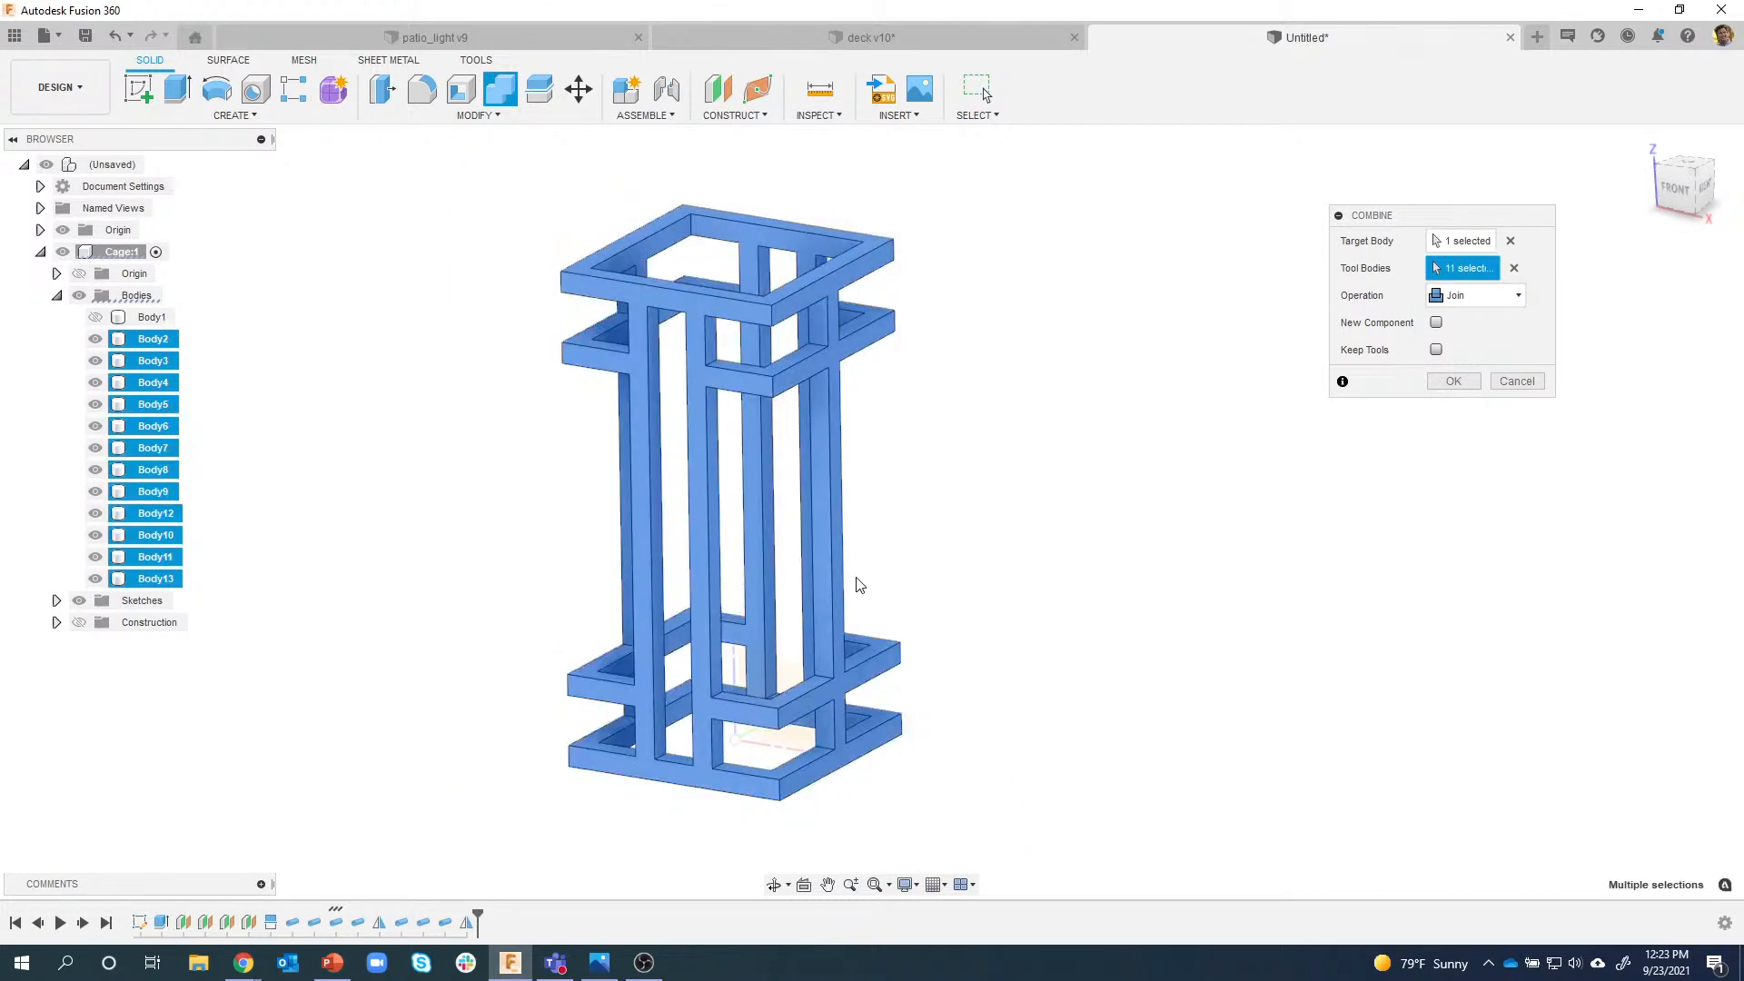
pyautogui.scroll(5, 1126, 390)
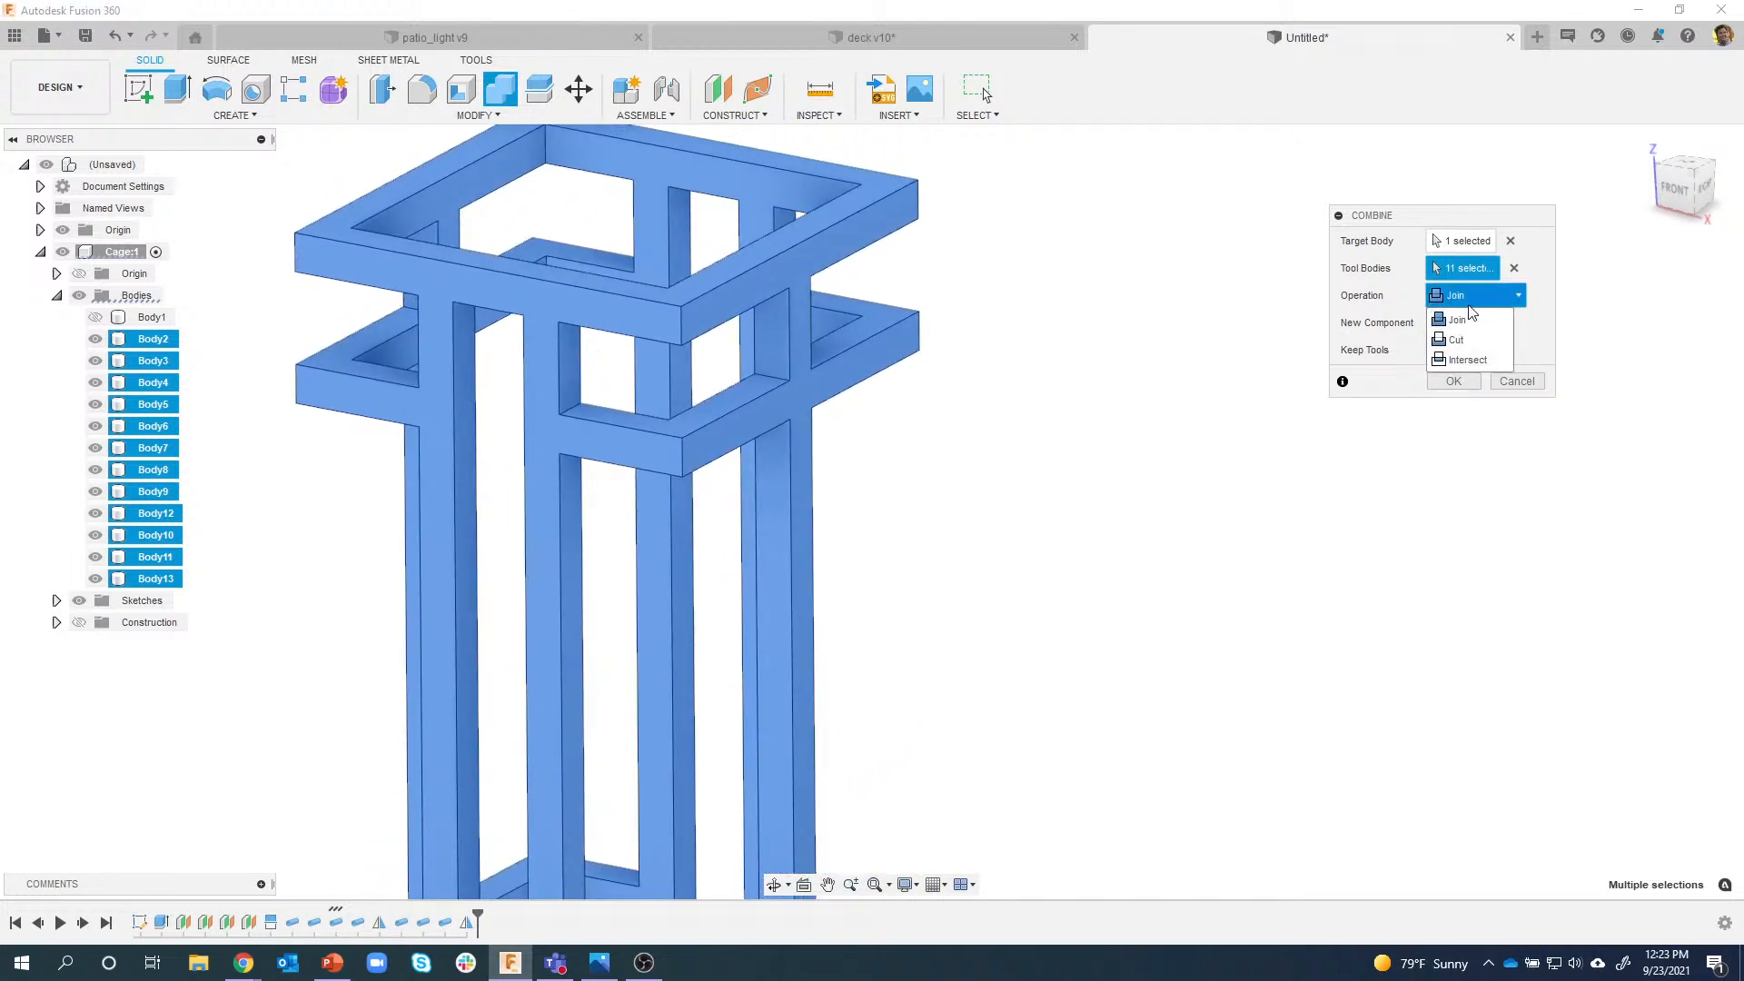
pyautogui.keyDown('shift'); pyautogui.moveTo(1261, 315); pyautogui.dragTo(785, 371, button='middle'); pyautogui.keyUp('shift')
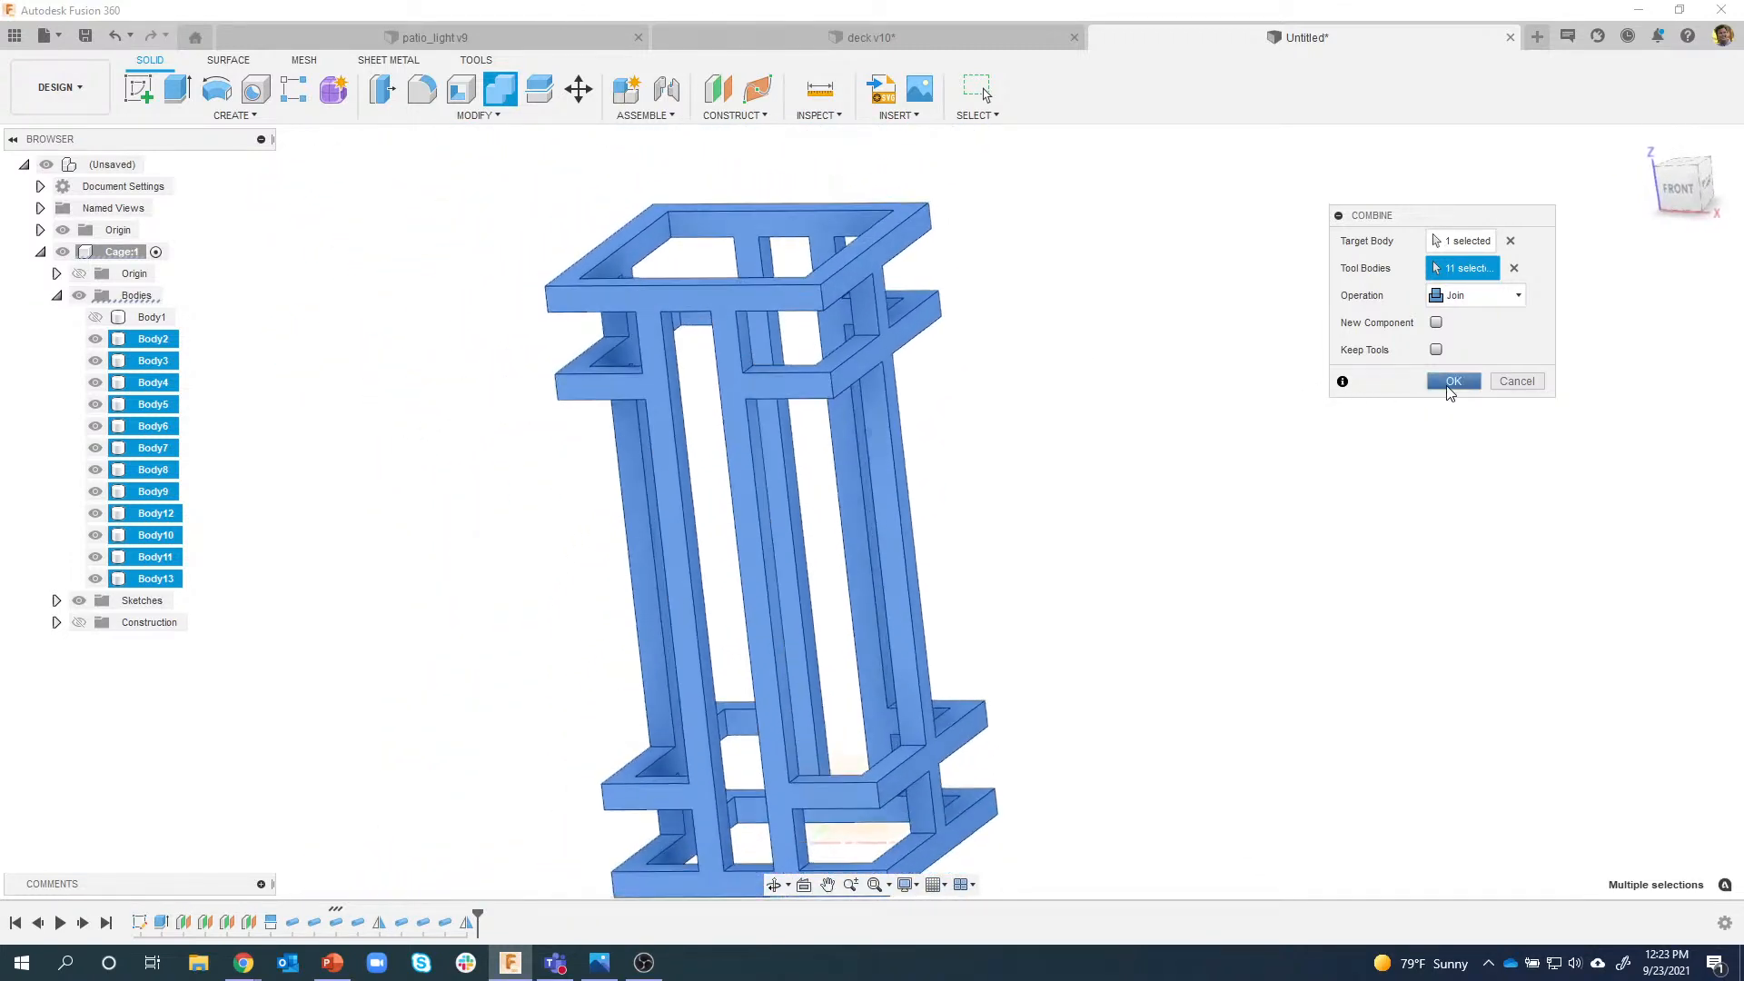
pyautogui.click(1453, 384)
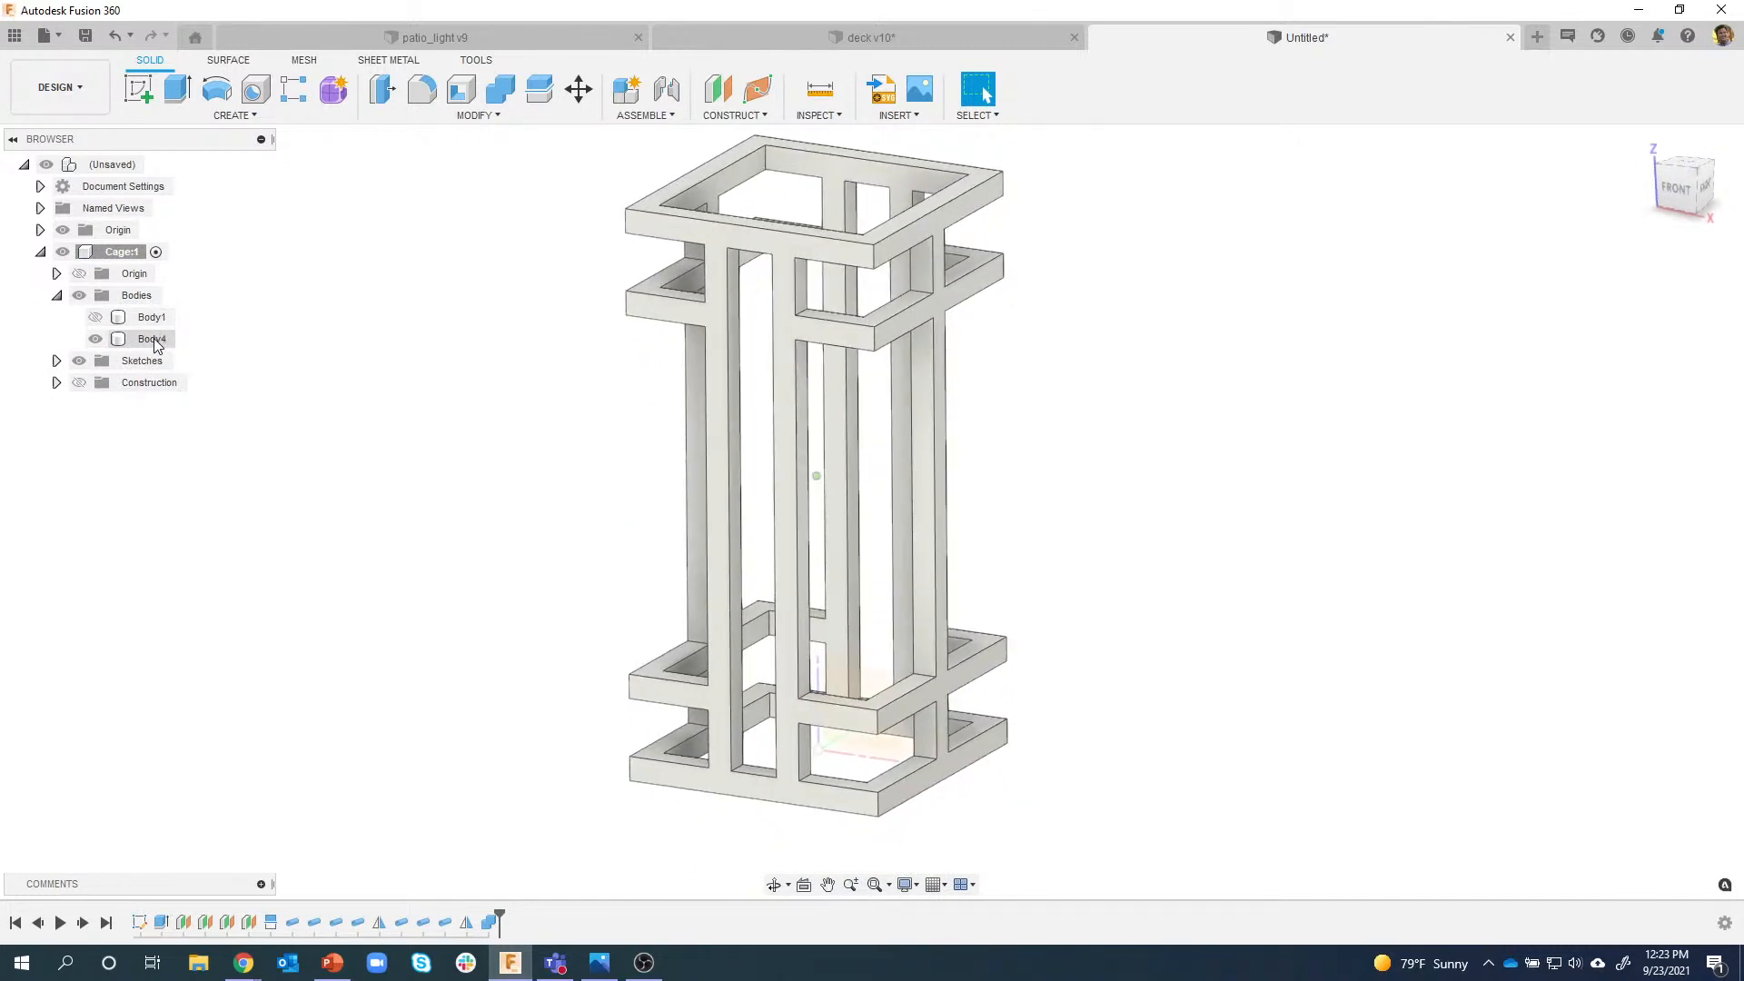
# Check the joined cage against the solid block, hide the block again and rename the joined body Cagebody.
pyautogui.click(96, 317)
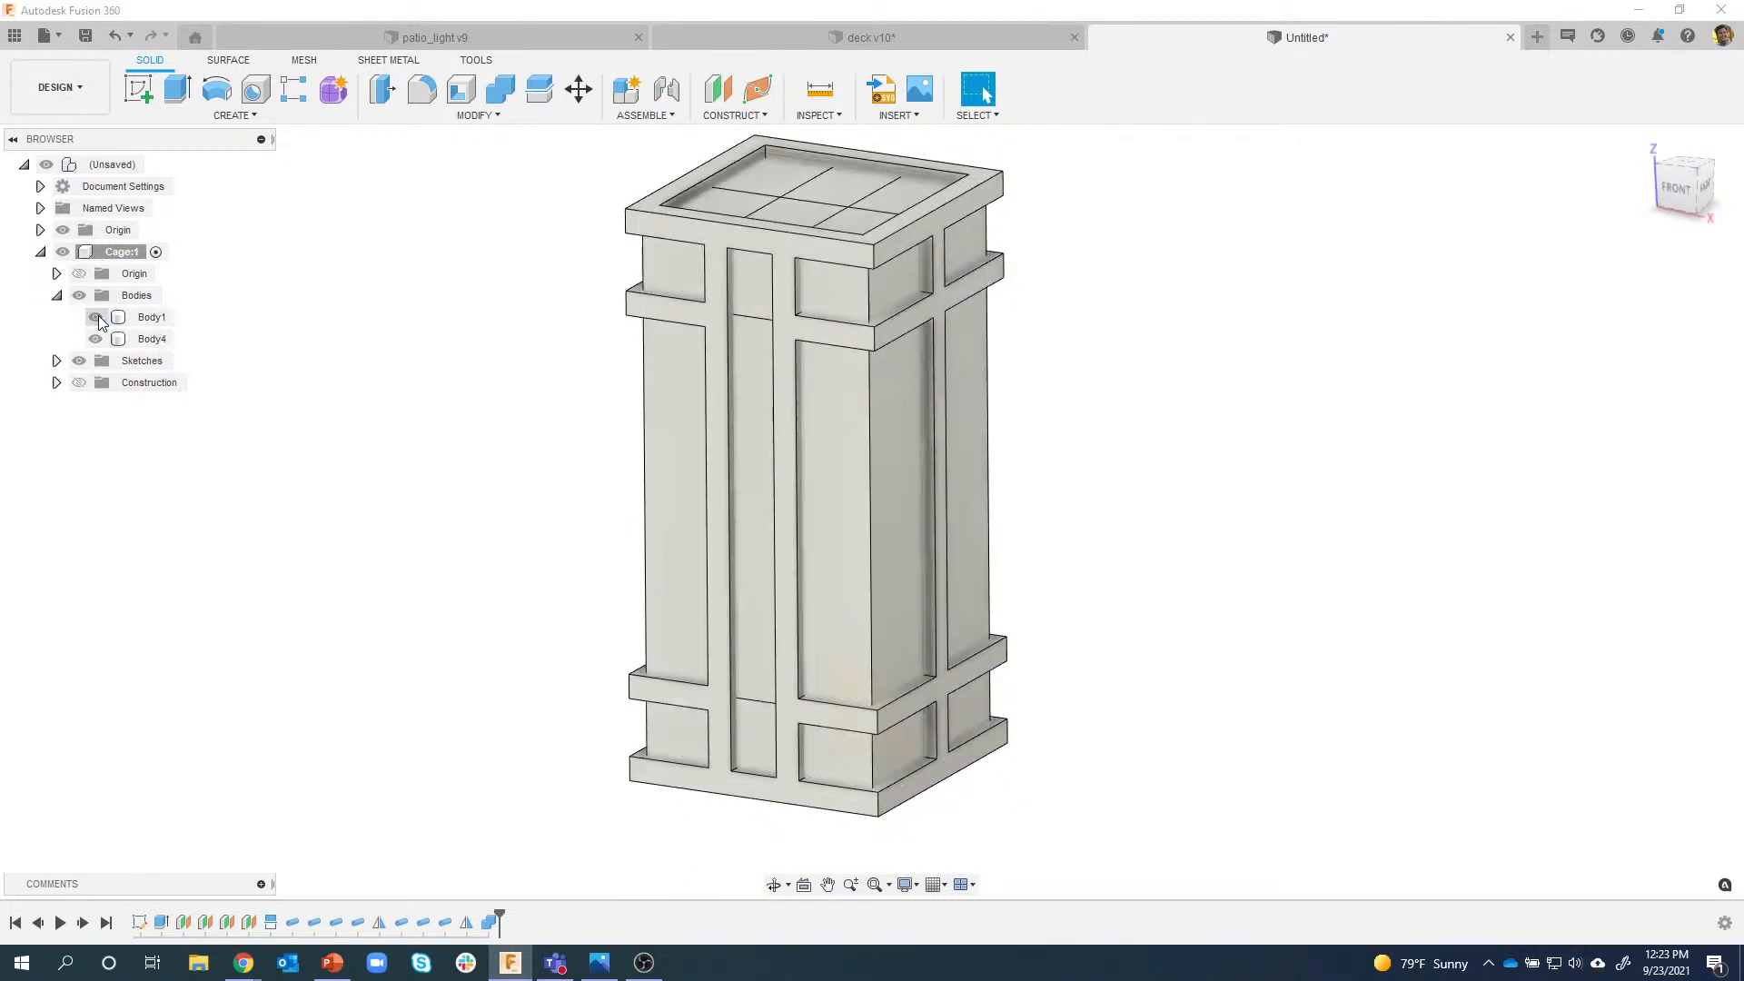
pyautogui.click(96, 317)
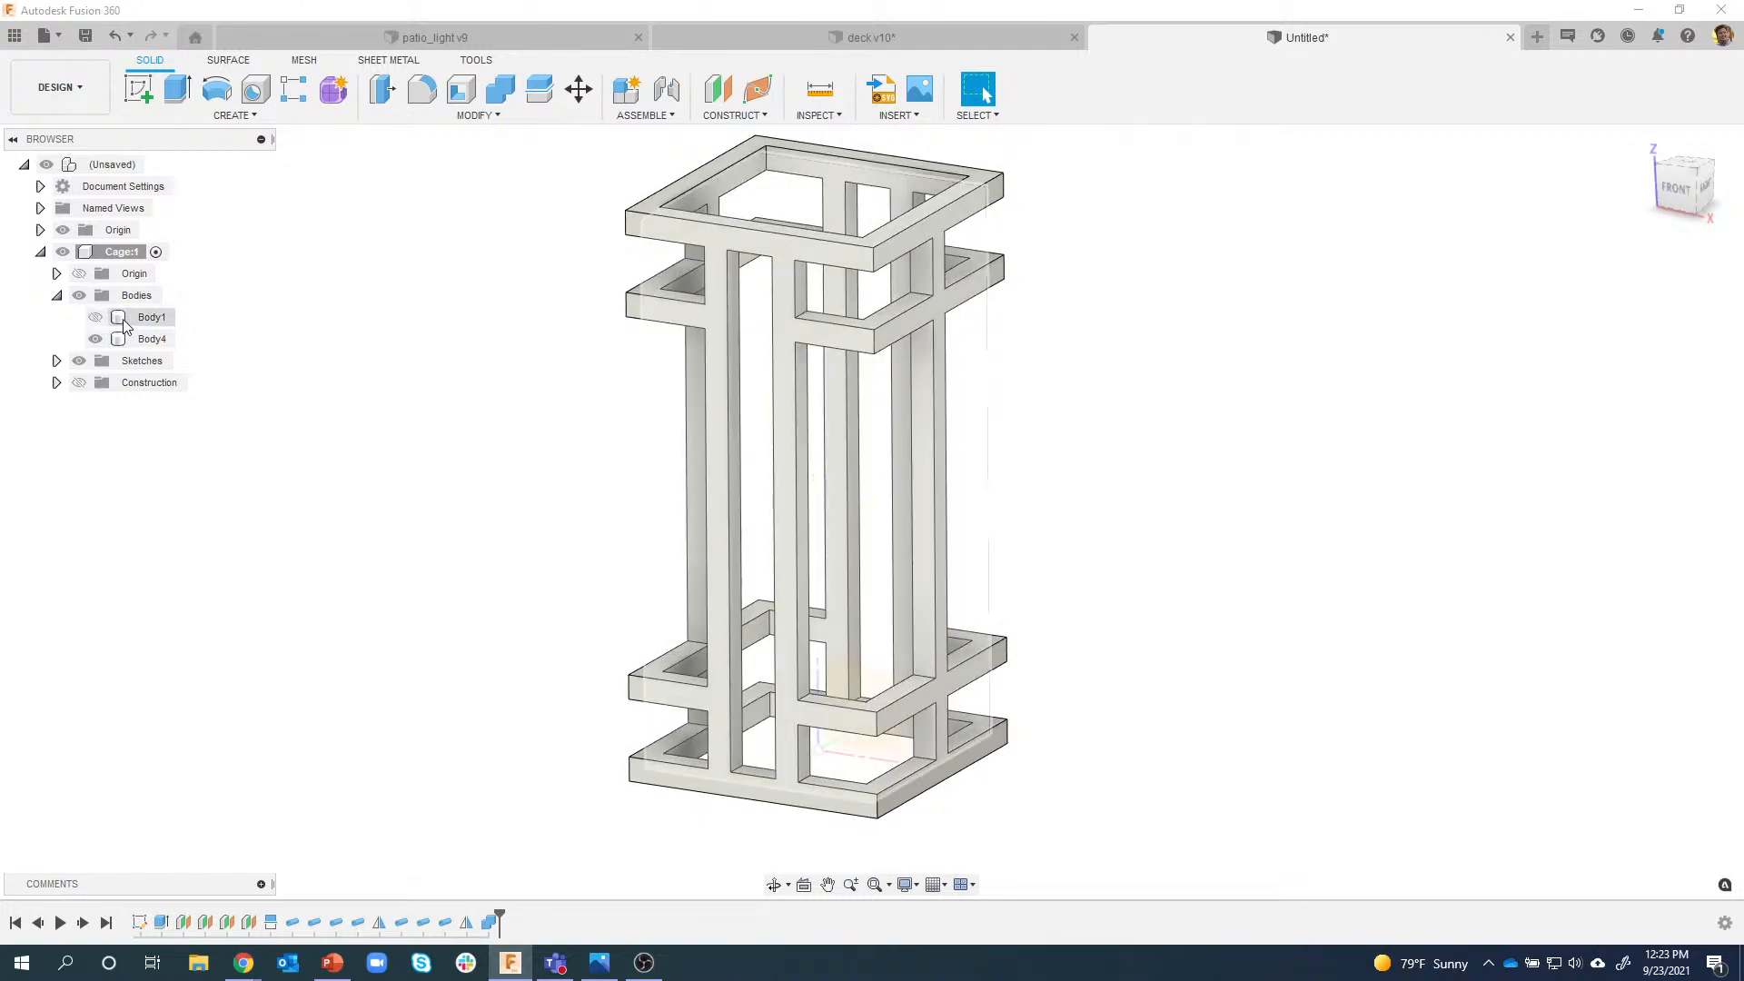
pyautogui.click(151, 339)
pyautogui.click(150, 339)
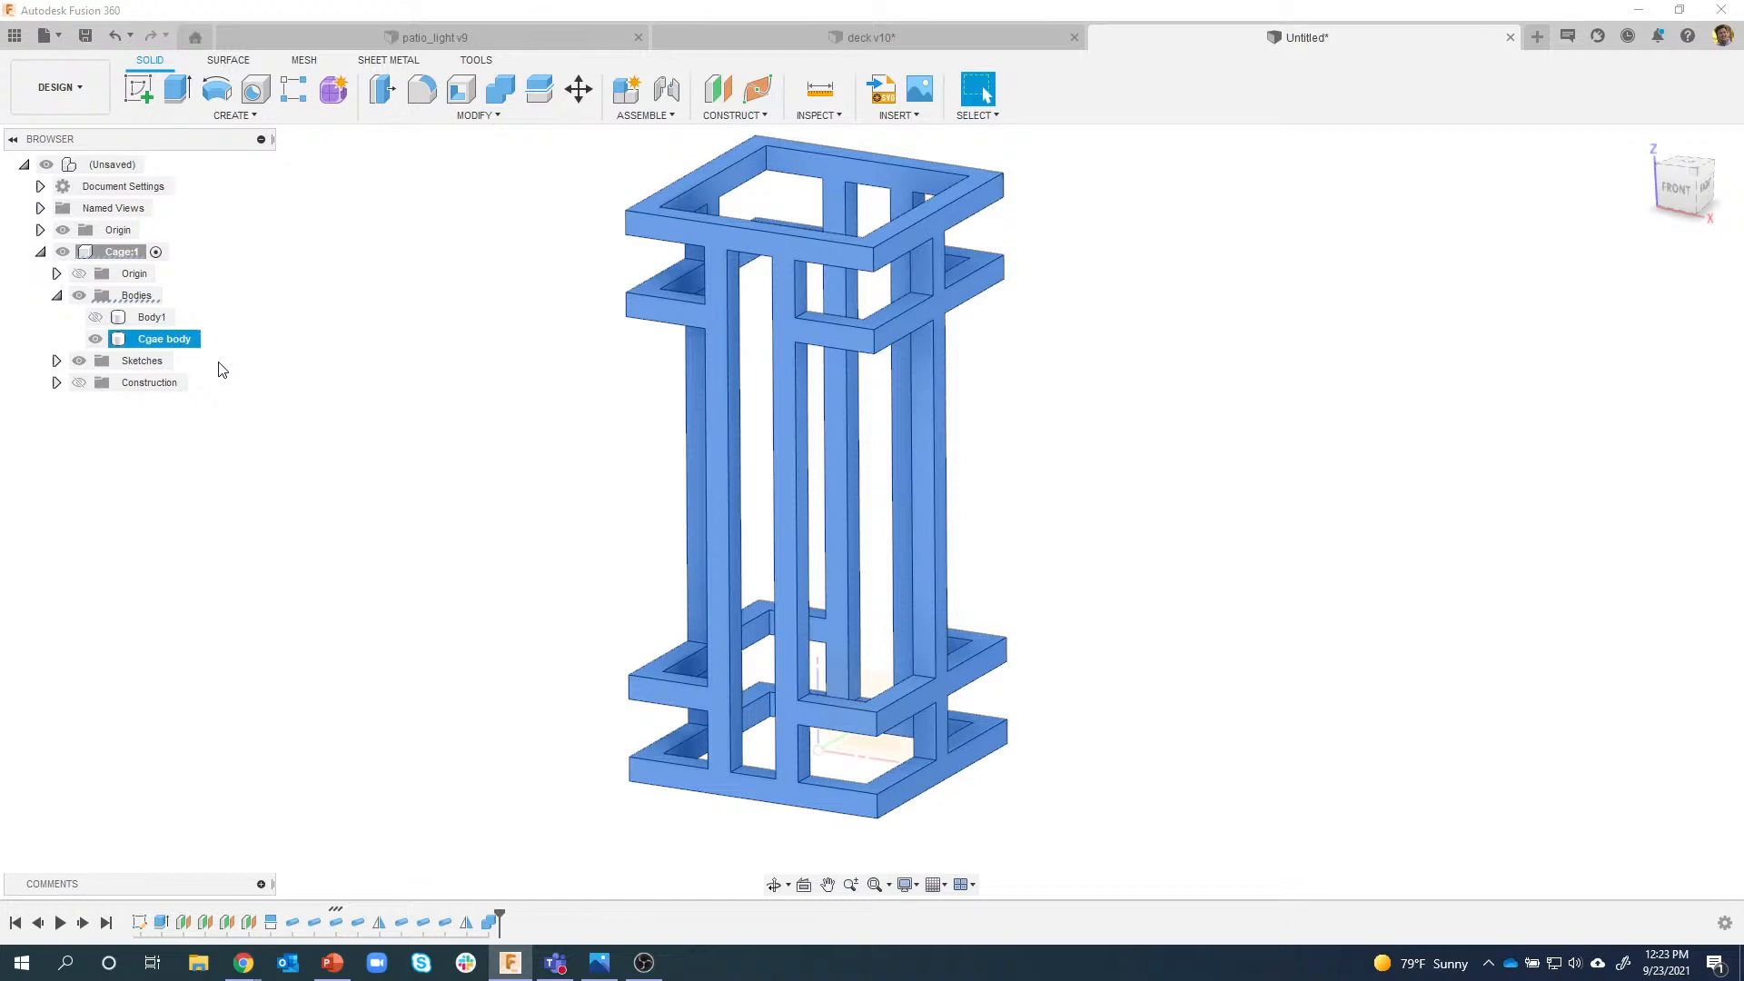
pyautogui.click(169, 338)
pyautogui.click(313, 429)
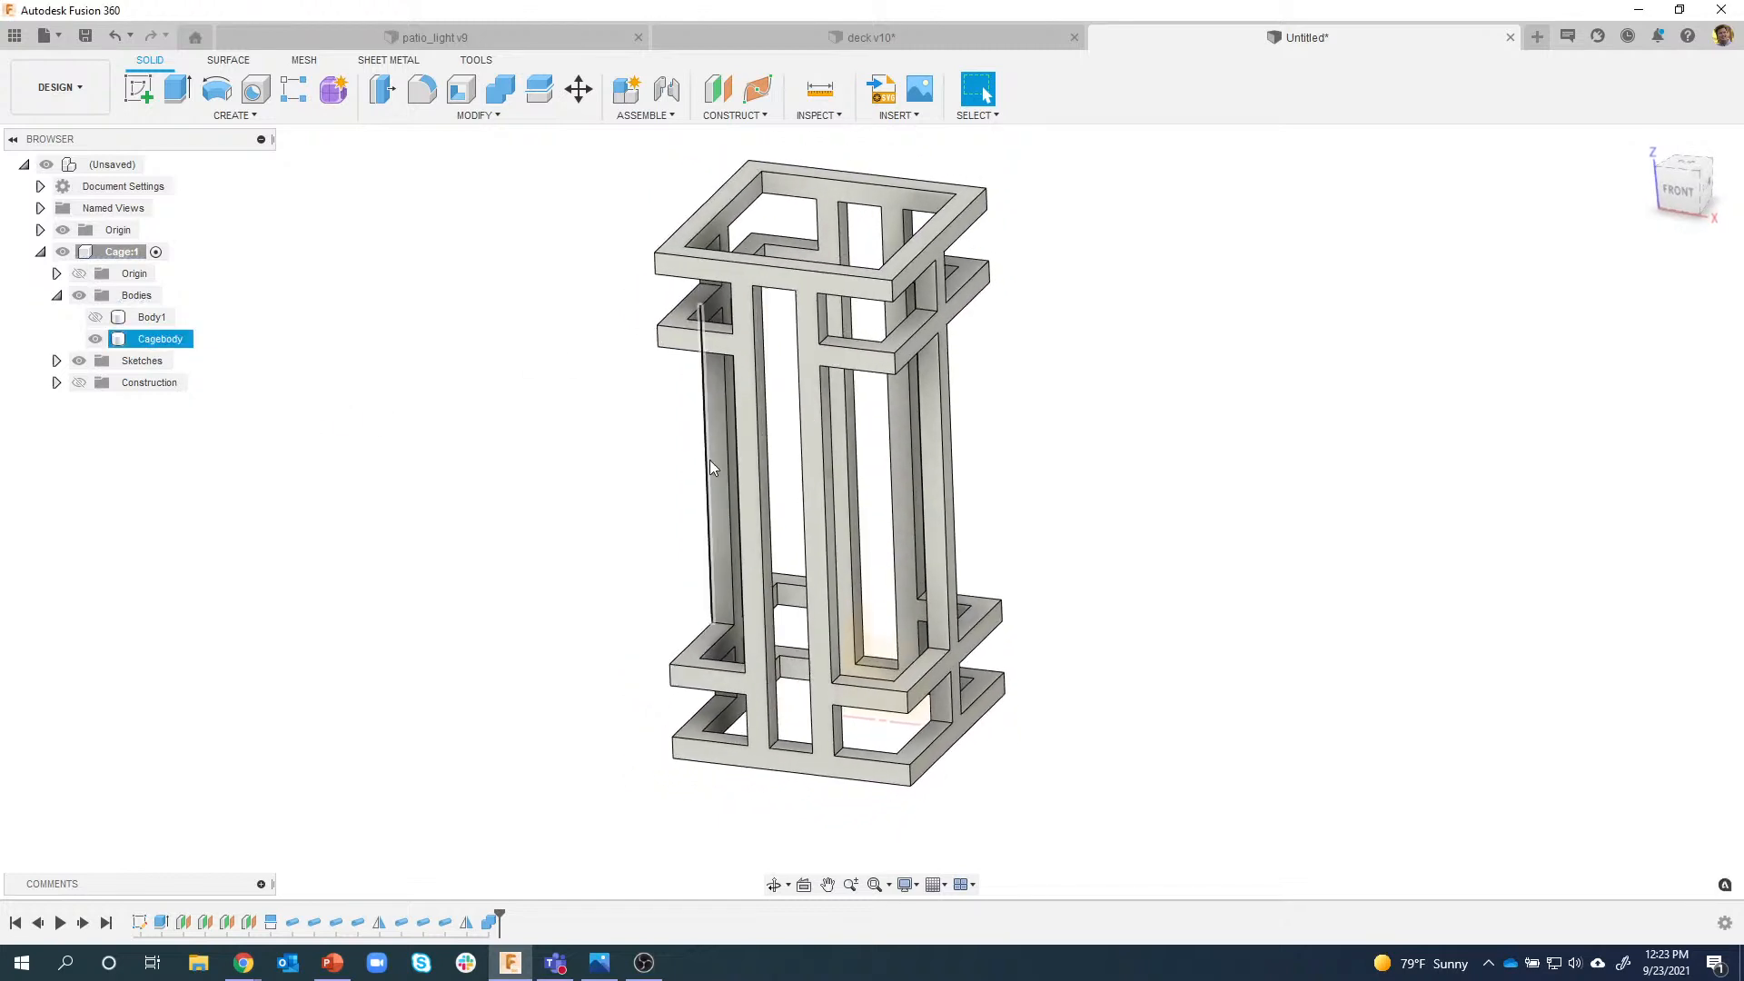
# Inspect the cage's lower end and revert the component's accidental position change.
pyautogui.keyDown('shift'); pyautogui.moveTo(706, 459); pyautogui.dragTo(701, 474, button='middle'); pyautogui.keyUp('shift')
pyautogui.scroll(3, 877, 580)
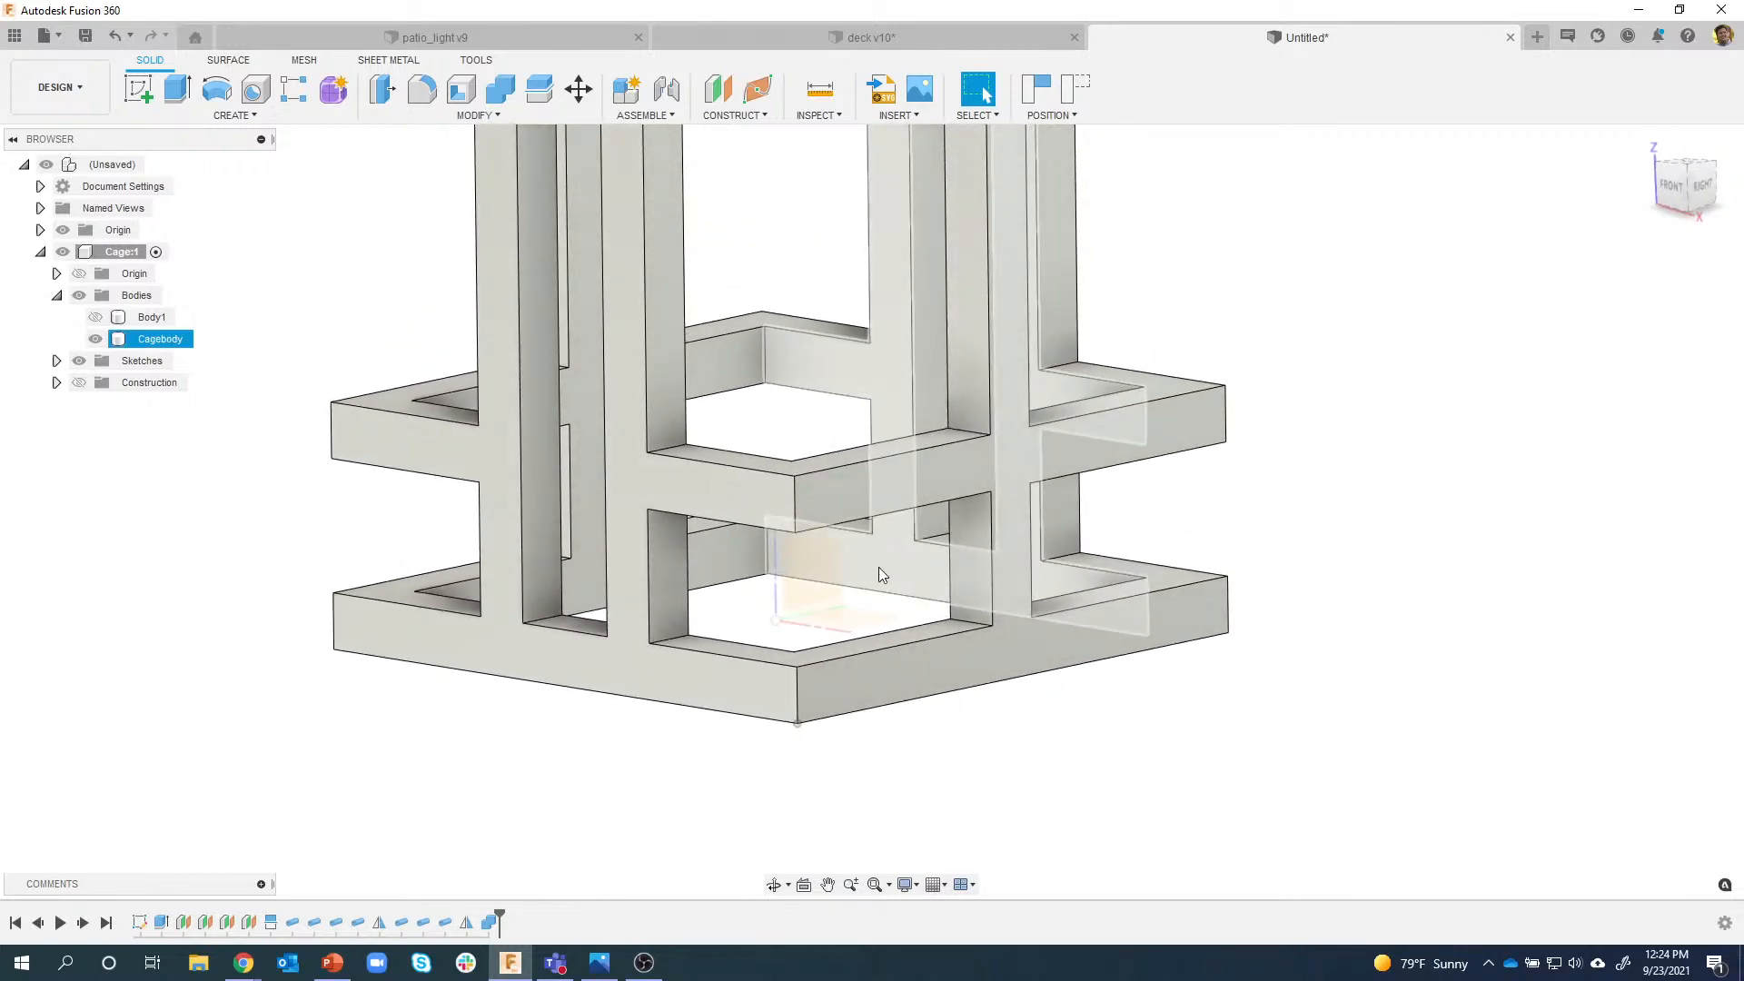
pyautogui.click(885, 568)
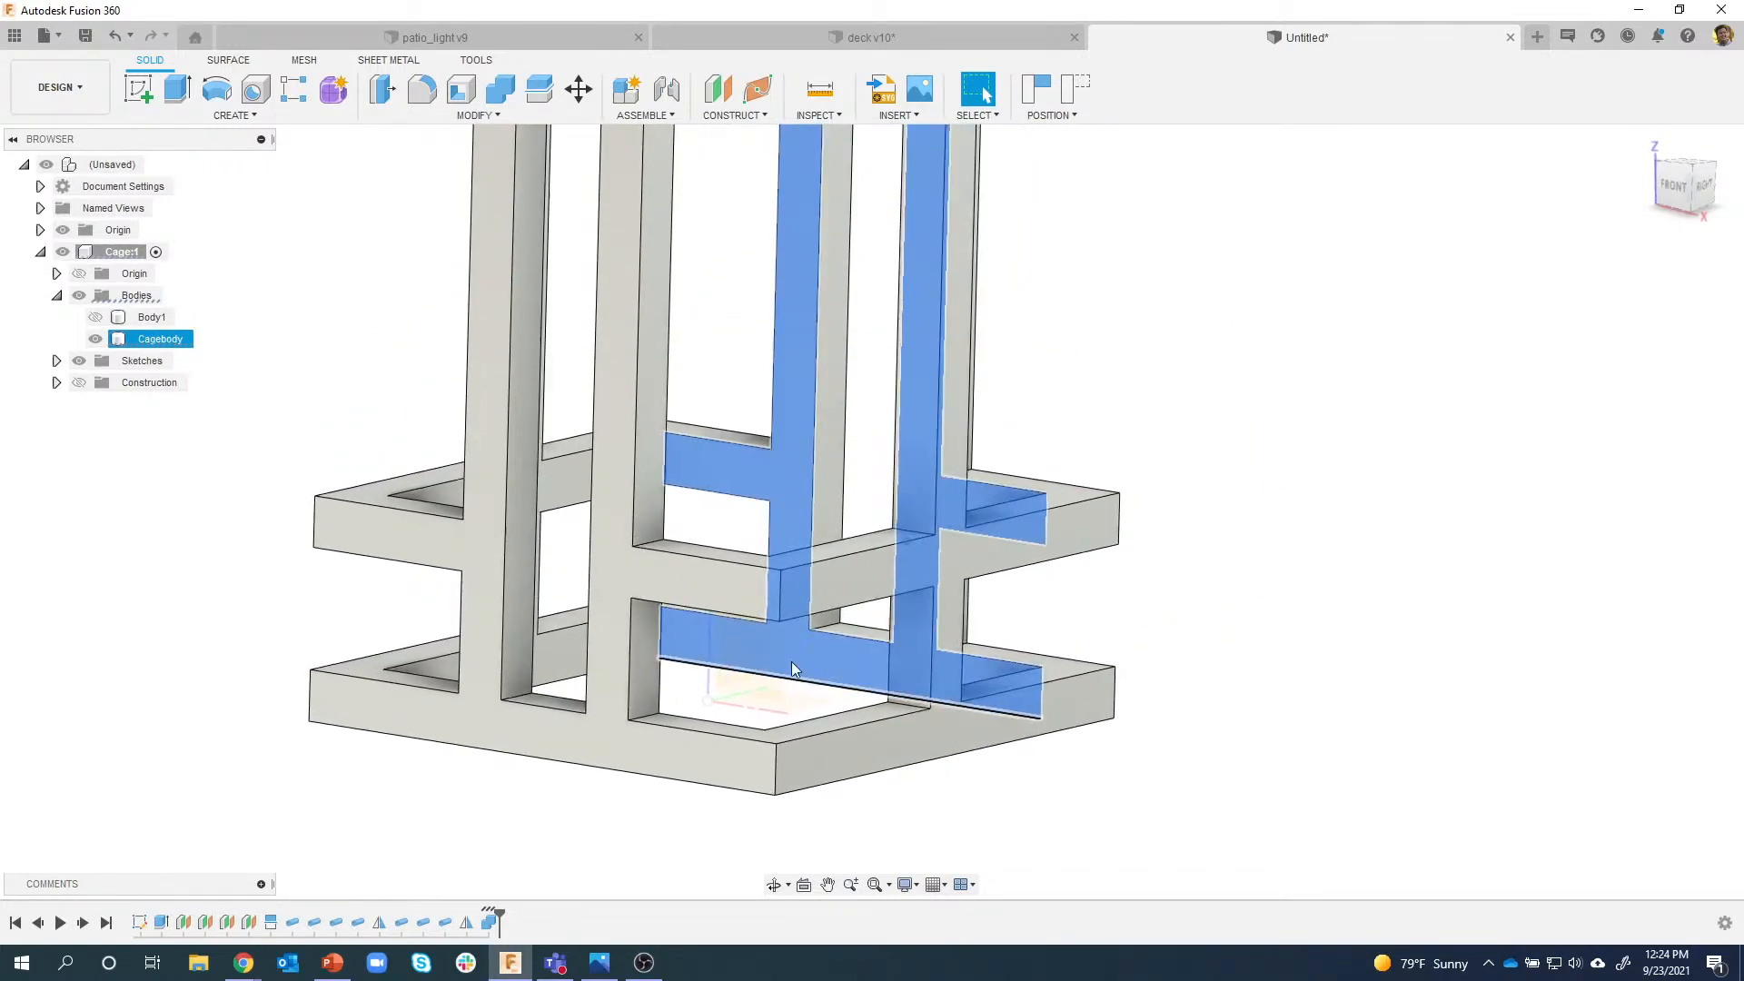
pyautogui.click(1171, 375)
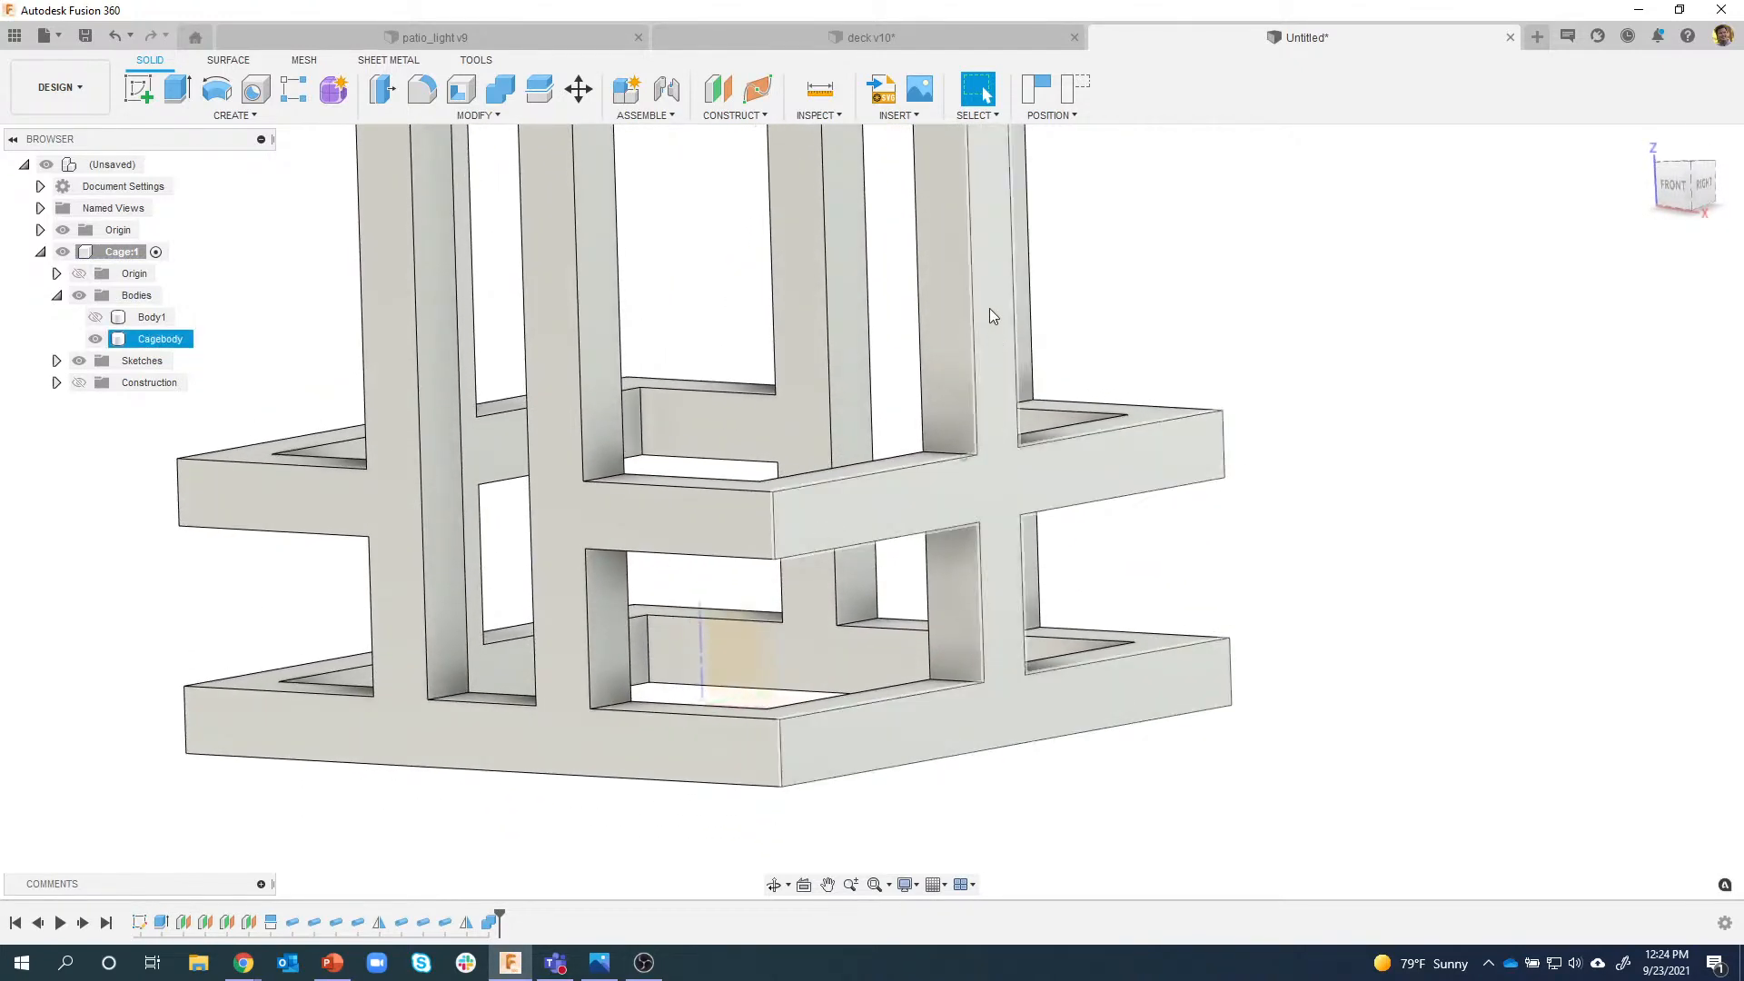
pyautogui.click(1072, 87)
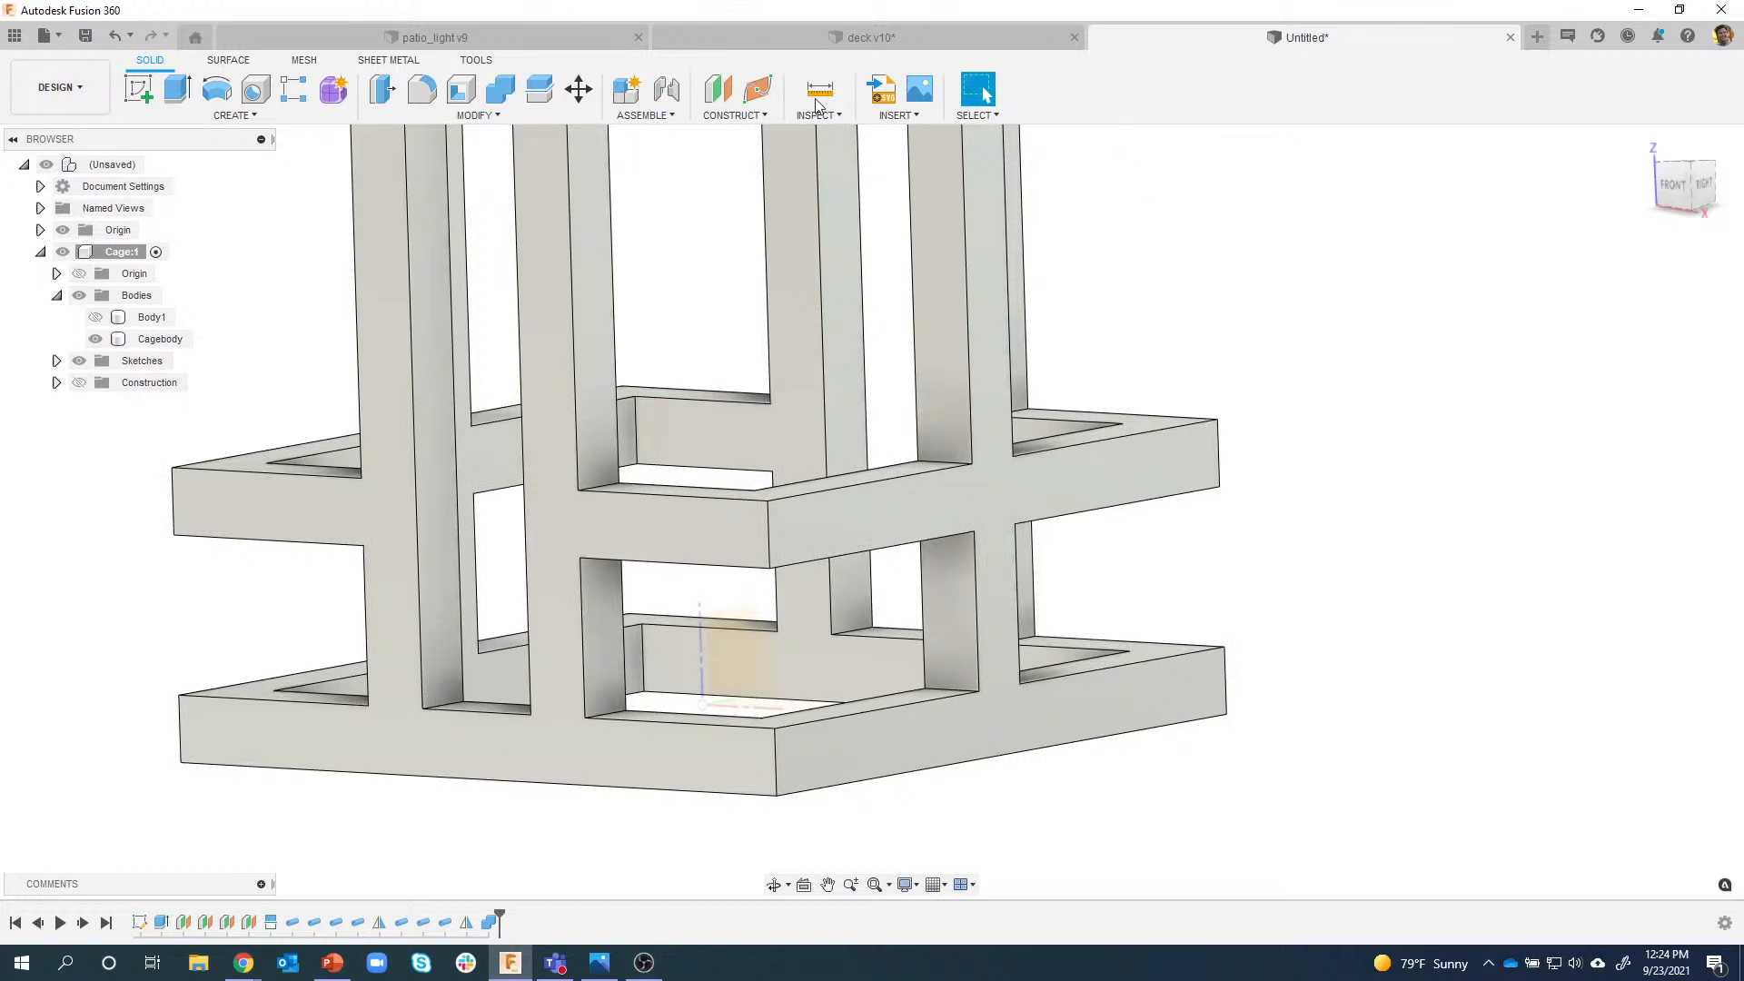
pyautogui.click(514, 114)
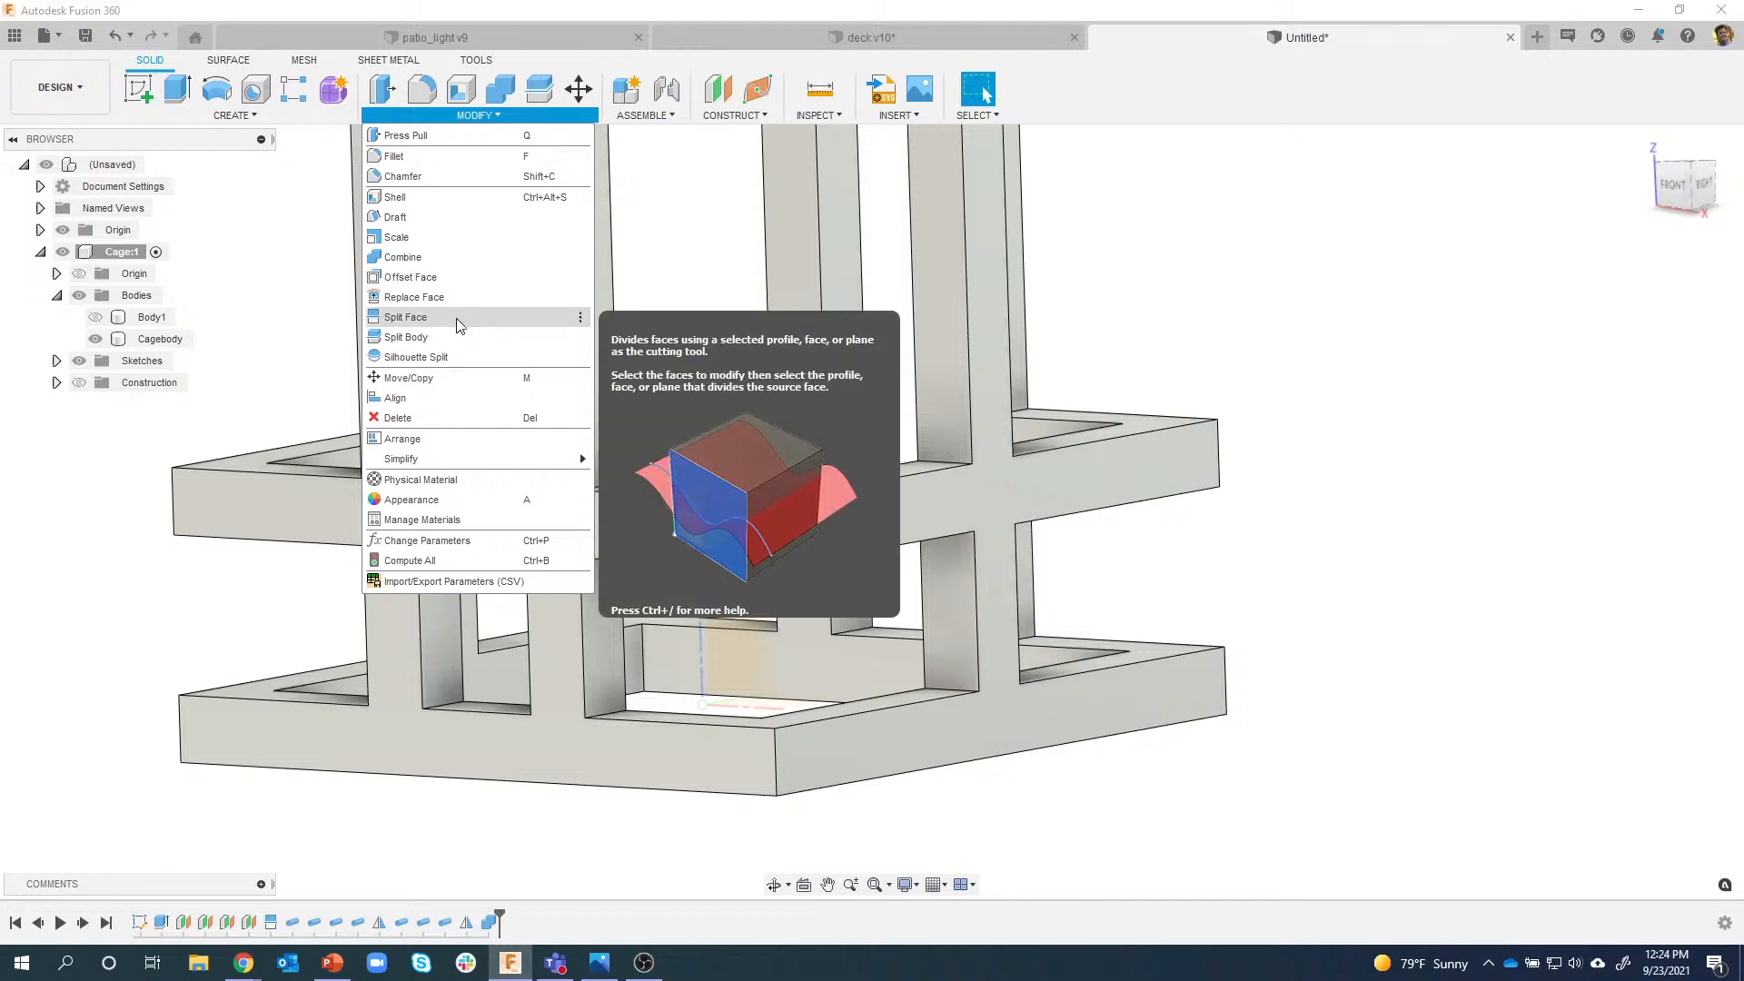
pyautogui.click(1245, 280)
pyautogui.keyDown('shift'); pyautogui.moveTo(1245, 281); pyautogui.dragTo(717, 128, button='middle'); pyautogui.keyUp('shift')
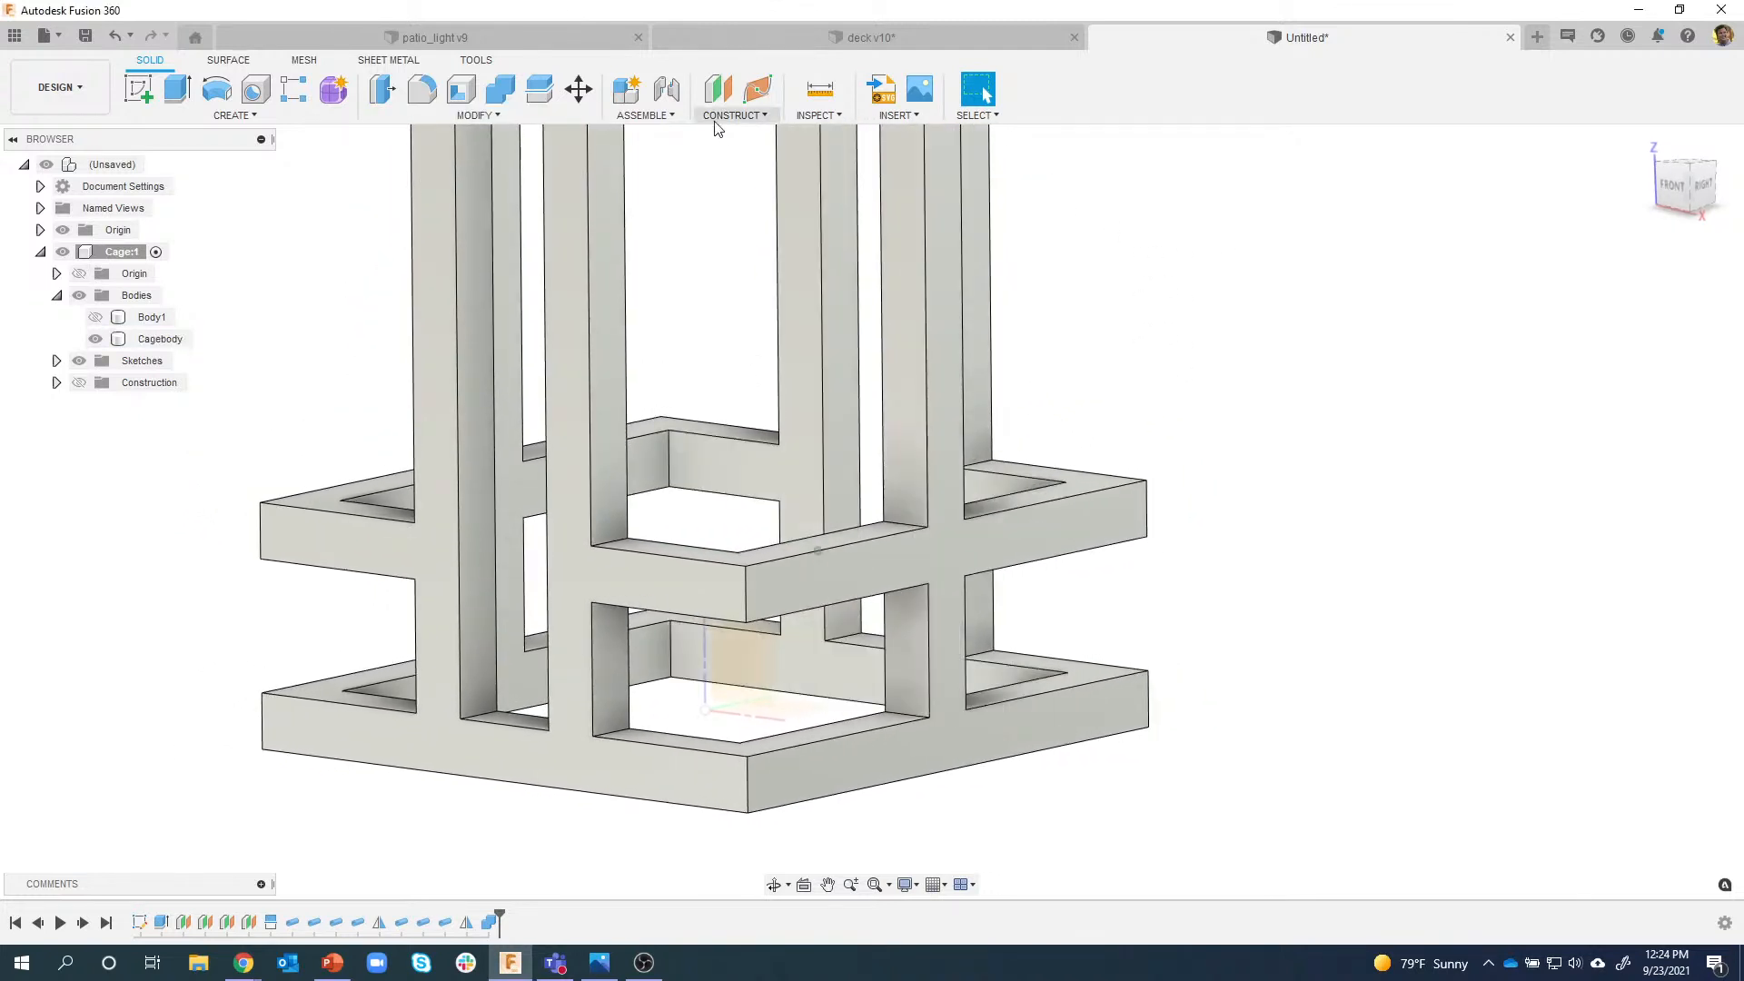
# Show the construction planes and create an offset plane at 0.00 in on the upper face of the bottom ring.
pyautogui.click(717, 89)
pyautogui.keyDown('shift'); pyautogui.moveTo(739, 506); pyautogui.dragTo(766, 724, button='middle'); pyautogui.keyUp('shift')
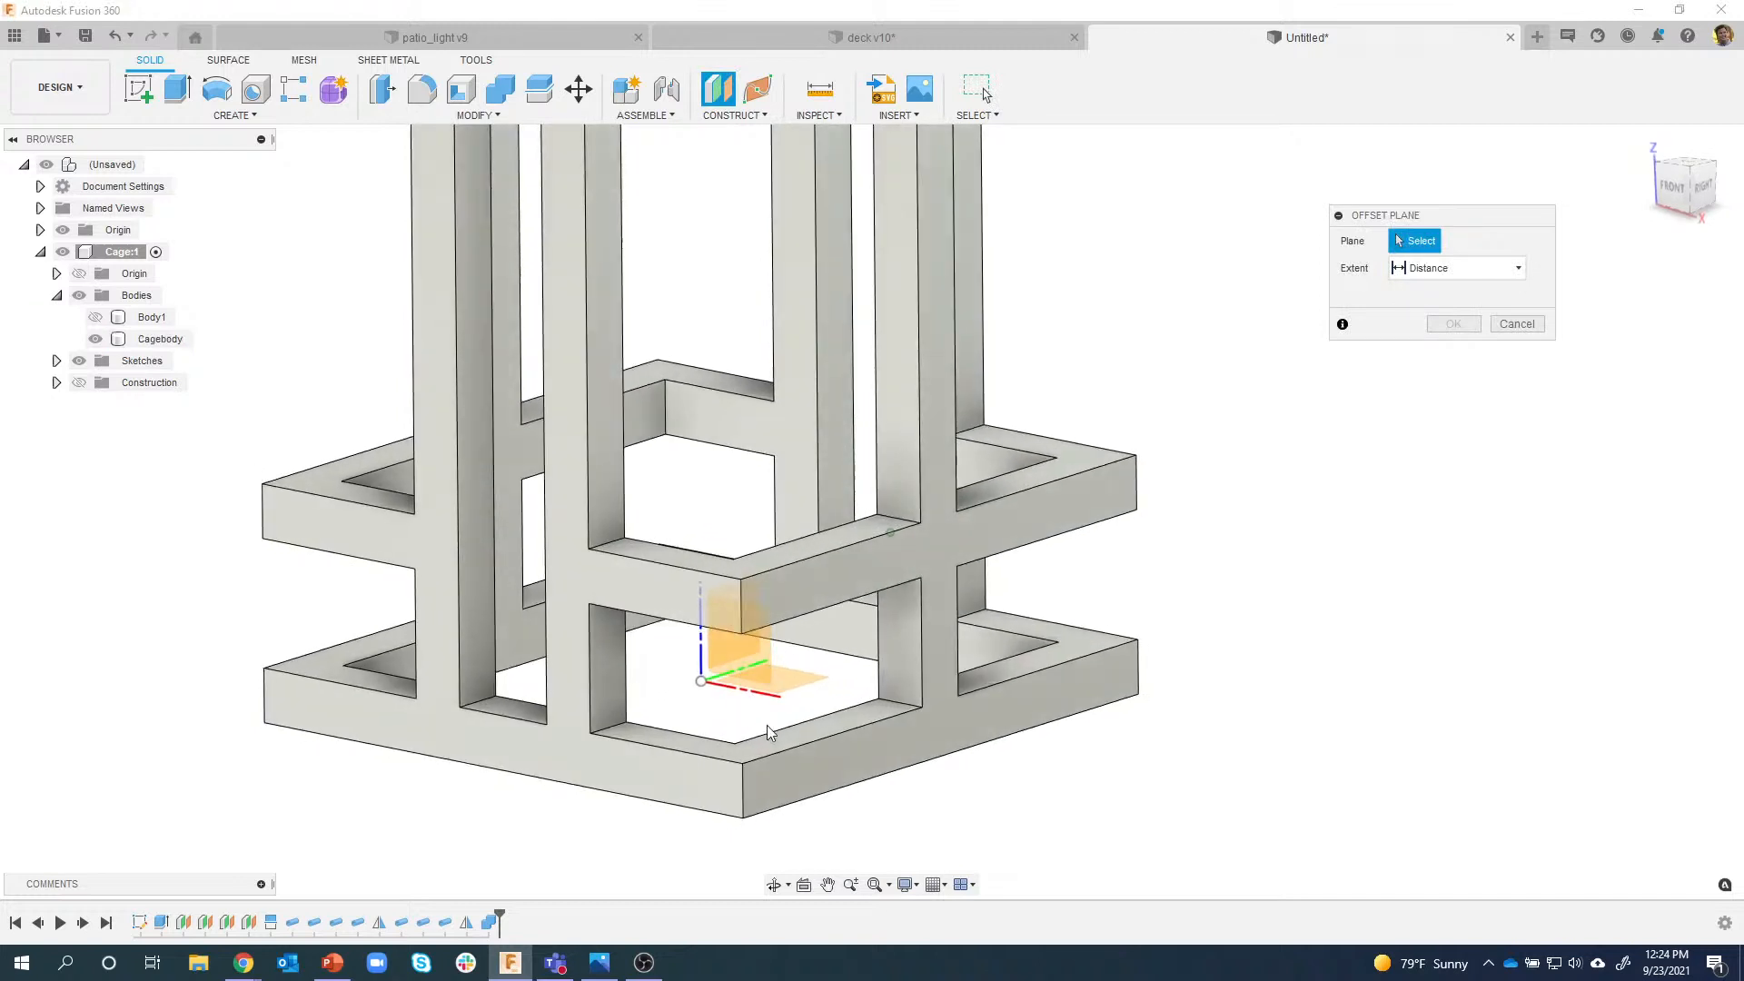
pyautogui.click(796, 737)
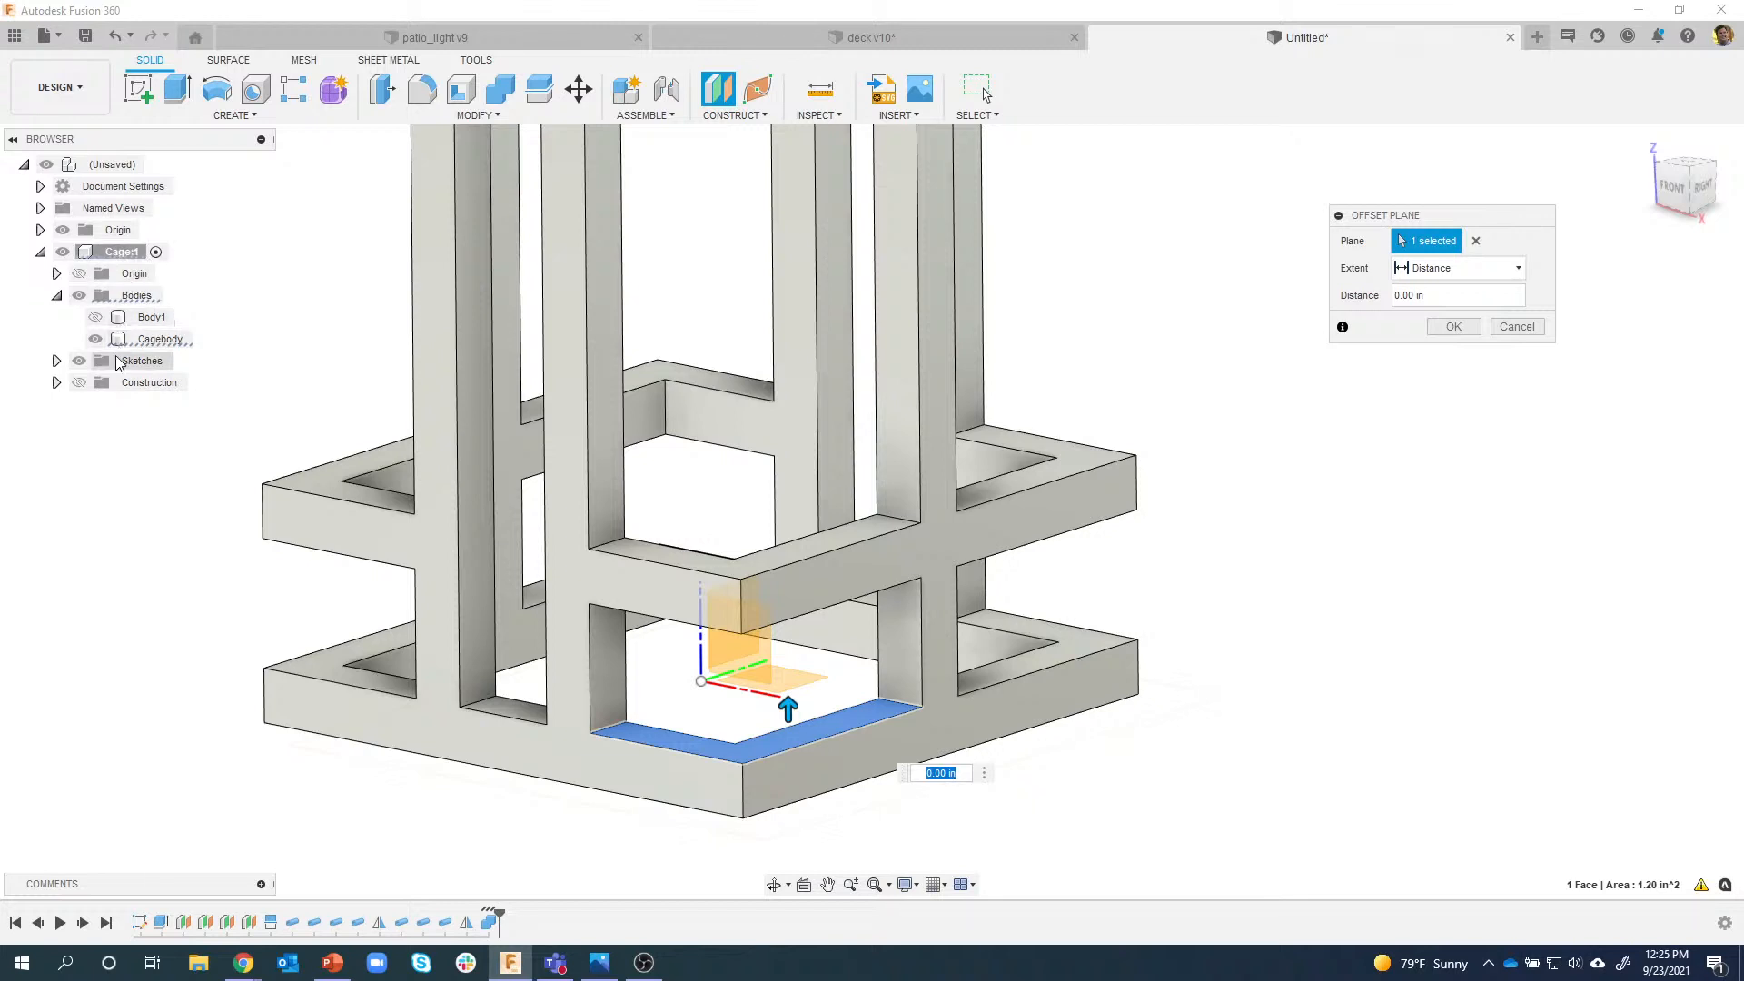
pyautogui.click(57, 382)
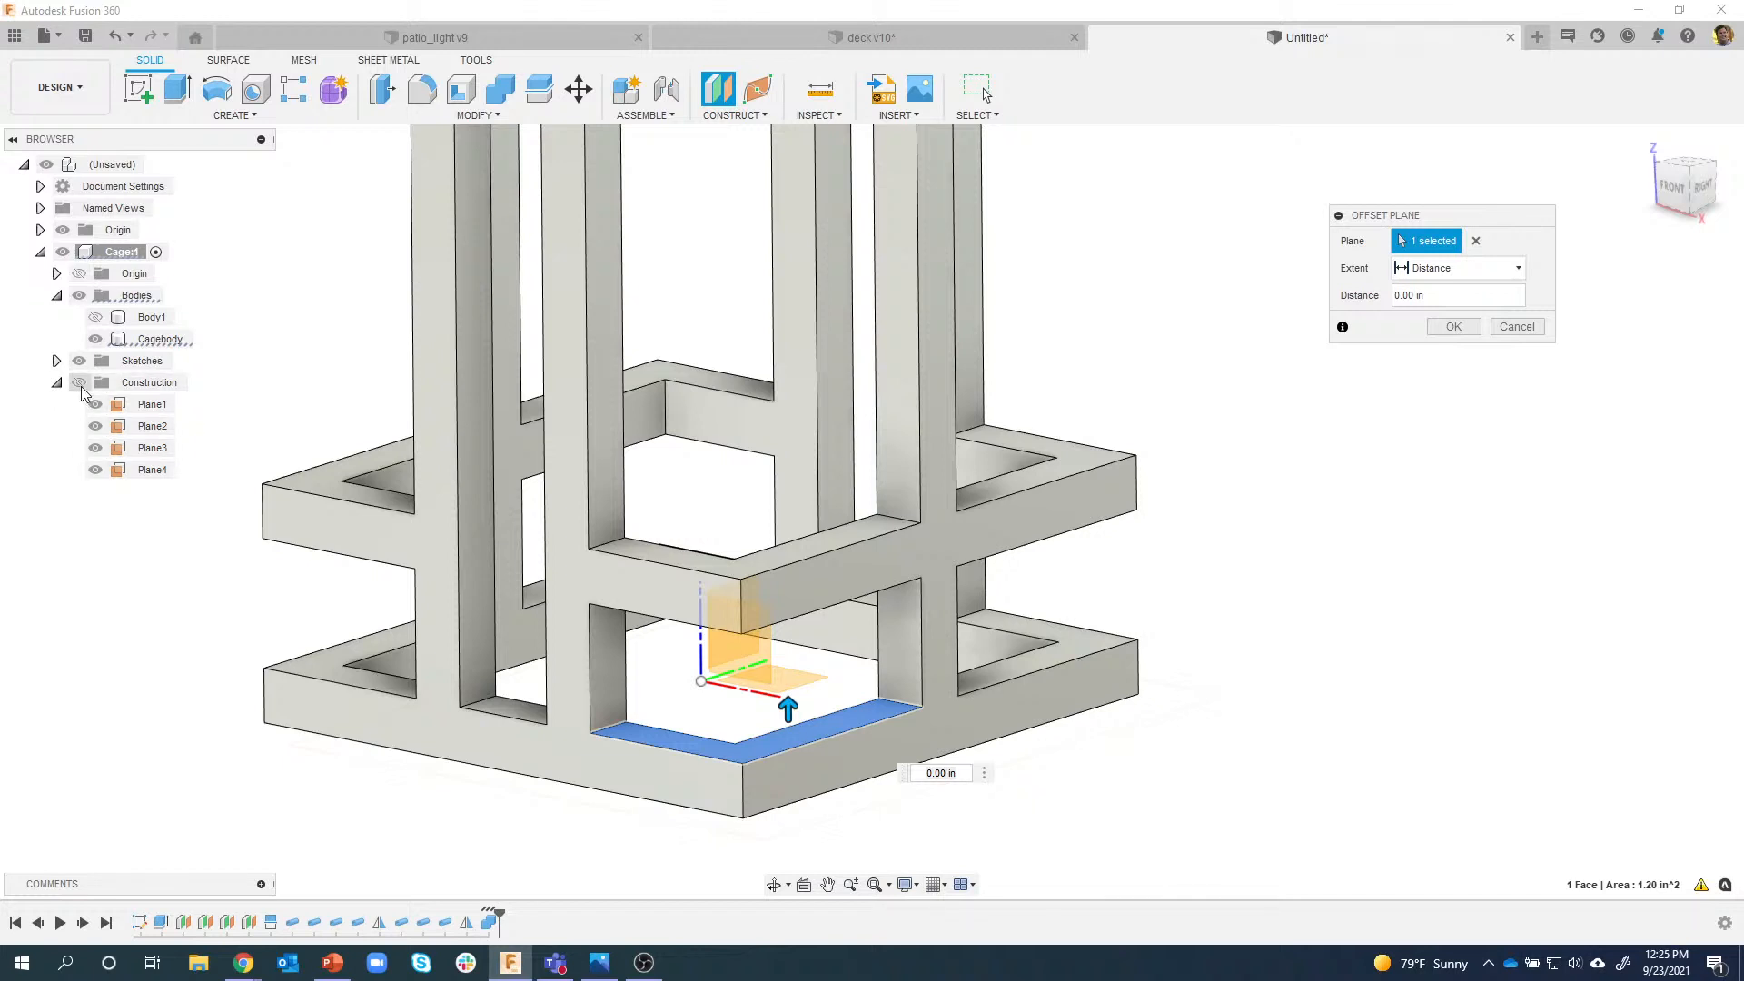
pyautogui.click(79, 383)
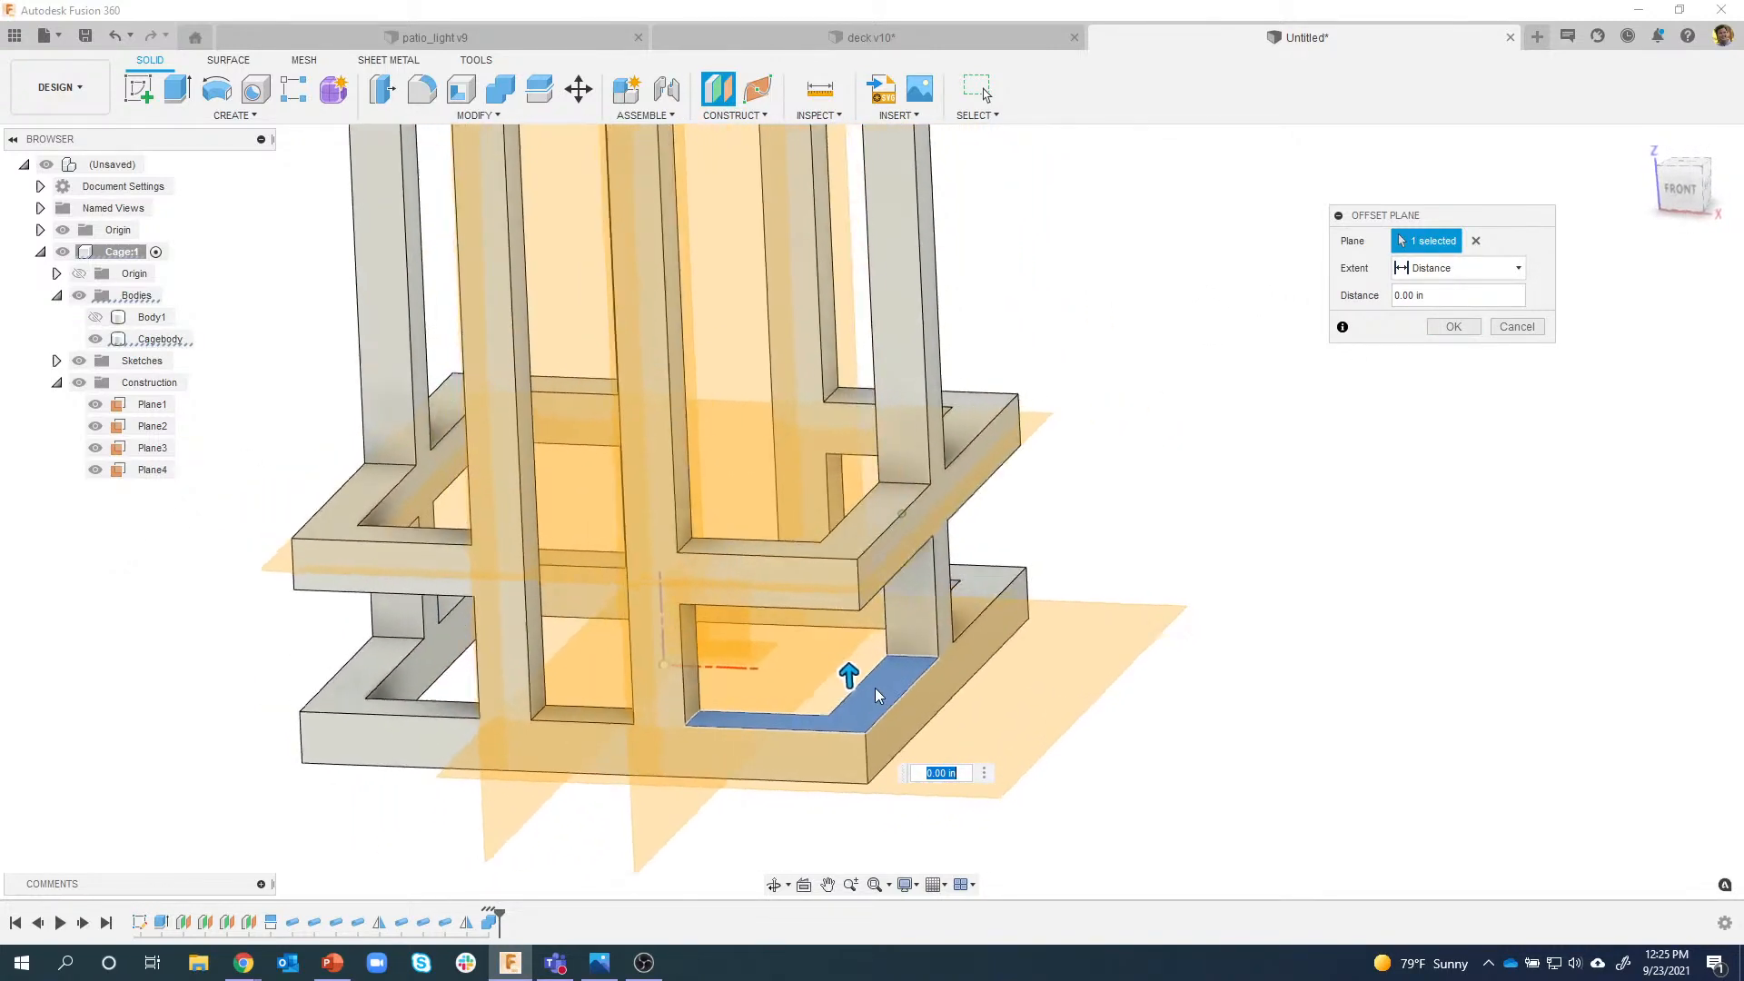
pyautogui.click(1450, 329)
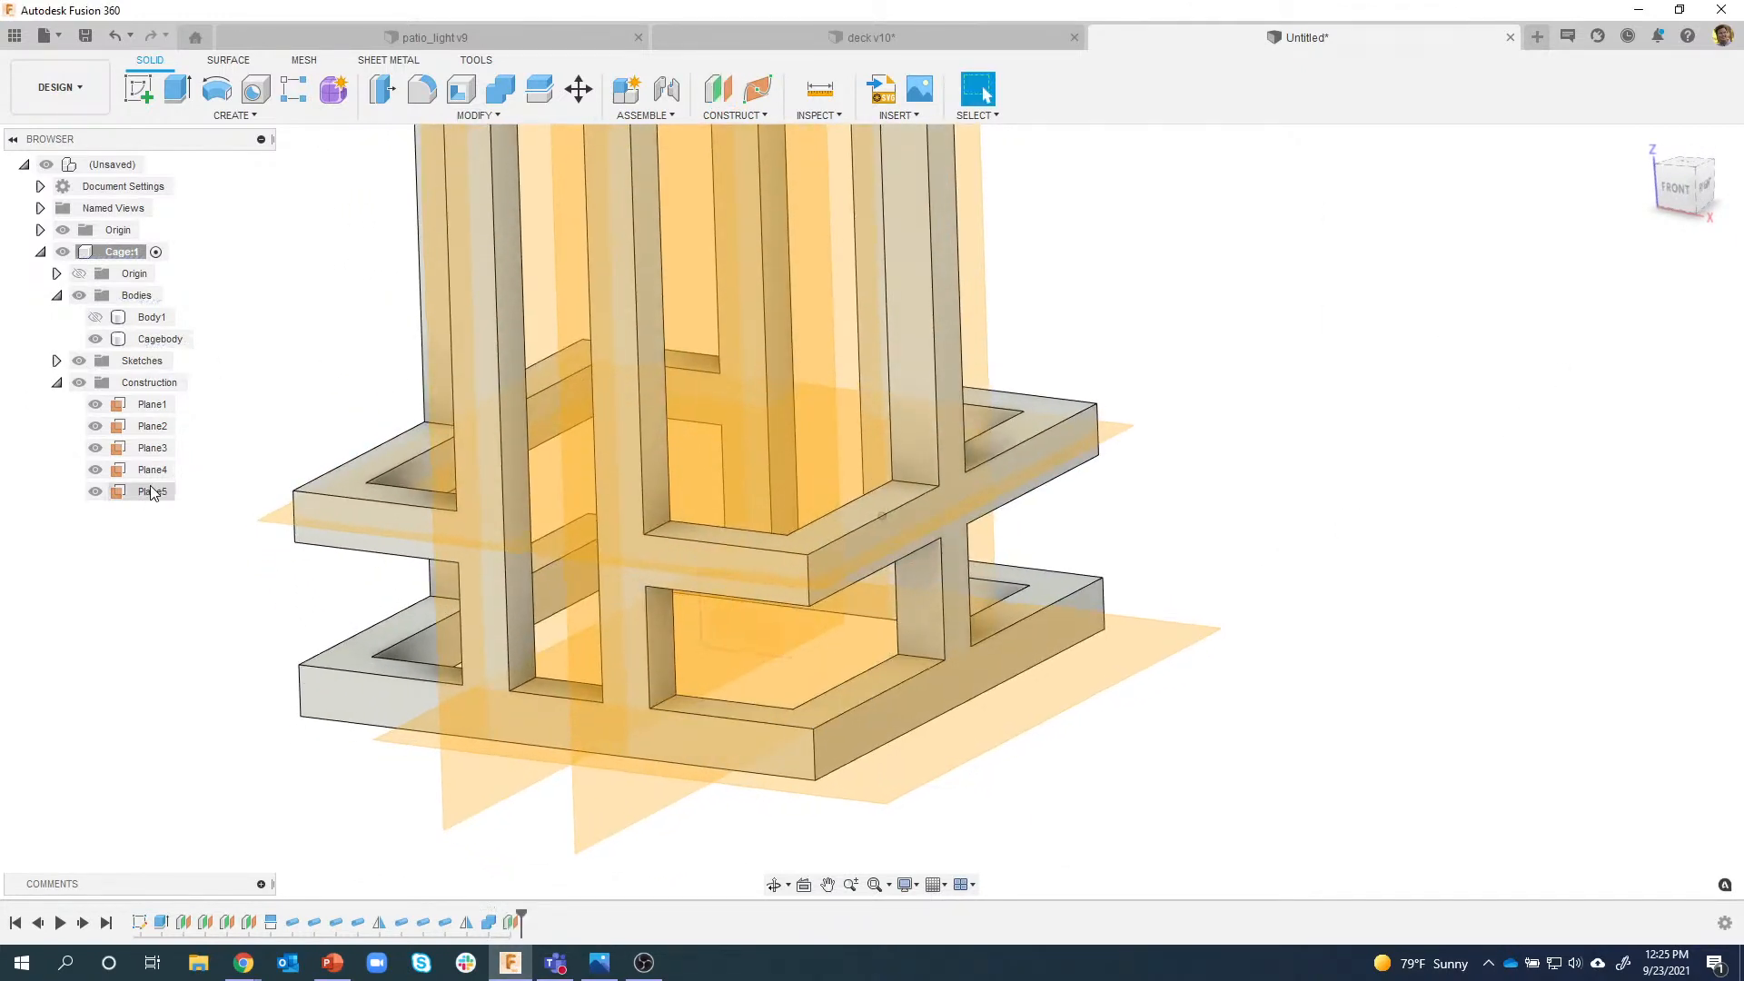
# Hide Plane1 through Plane4, keeping only the new plane on the bottom ring visible.
pyautogui.click(96, 470)
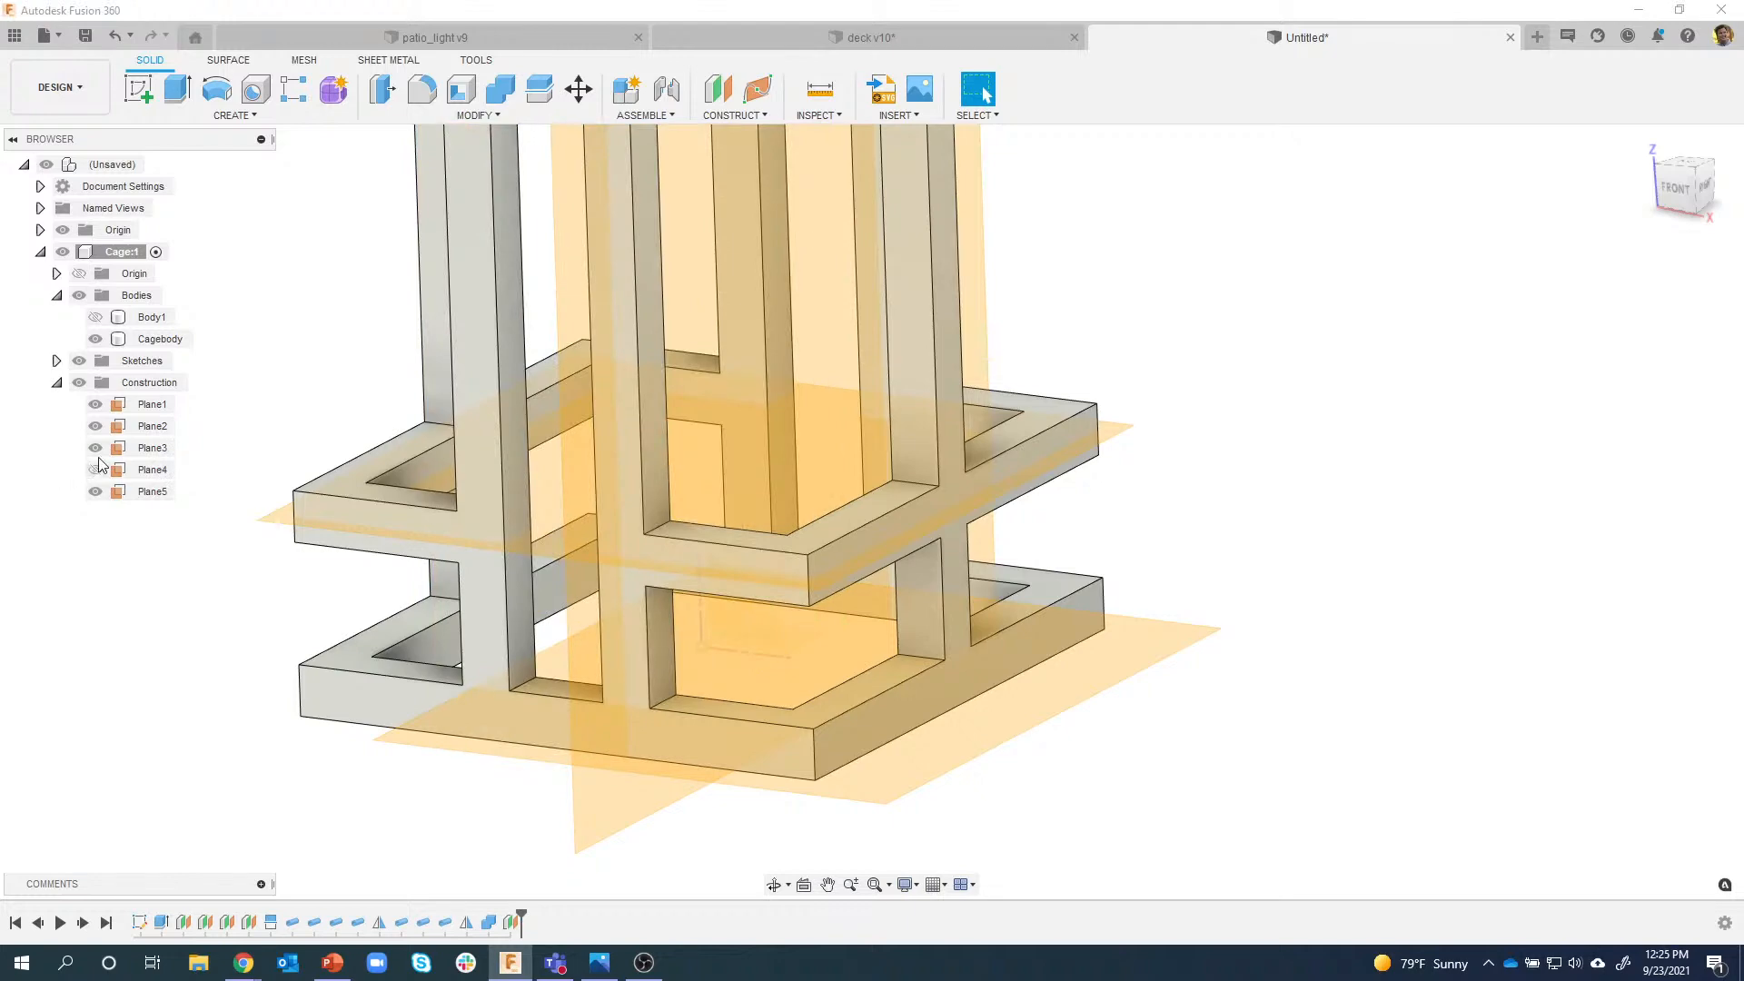
pyautogui.click(95, 448)
pyautogui.click(95, 426)
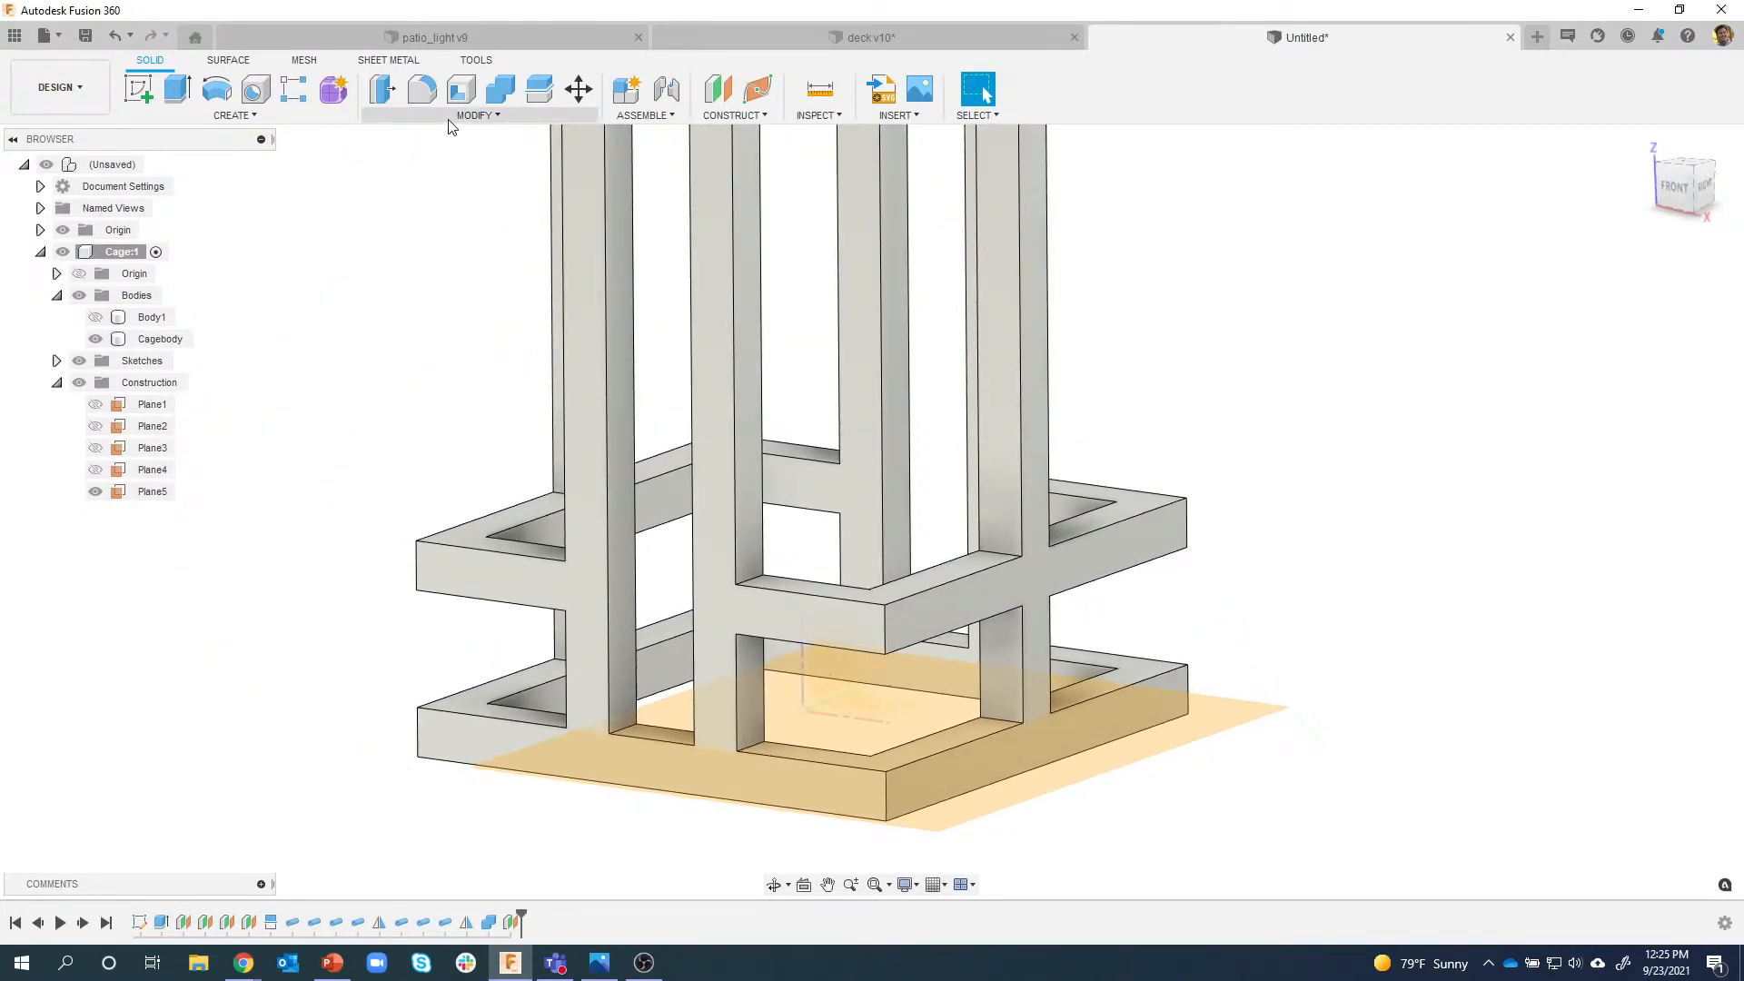
# Split the cage's four inner side faces using Split Face, with the offset plane on the bottom ring as the splitting tool.
pyautogui.click(449, 119)
pyautogui.click(423, 315)
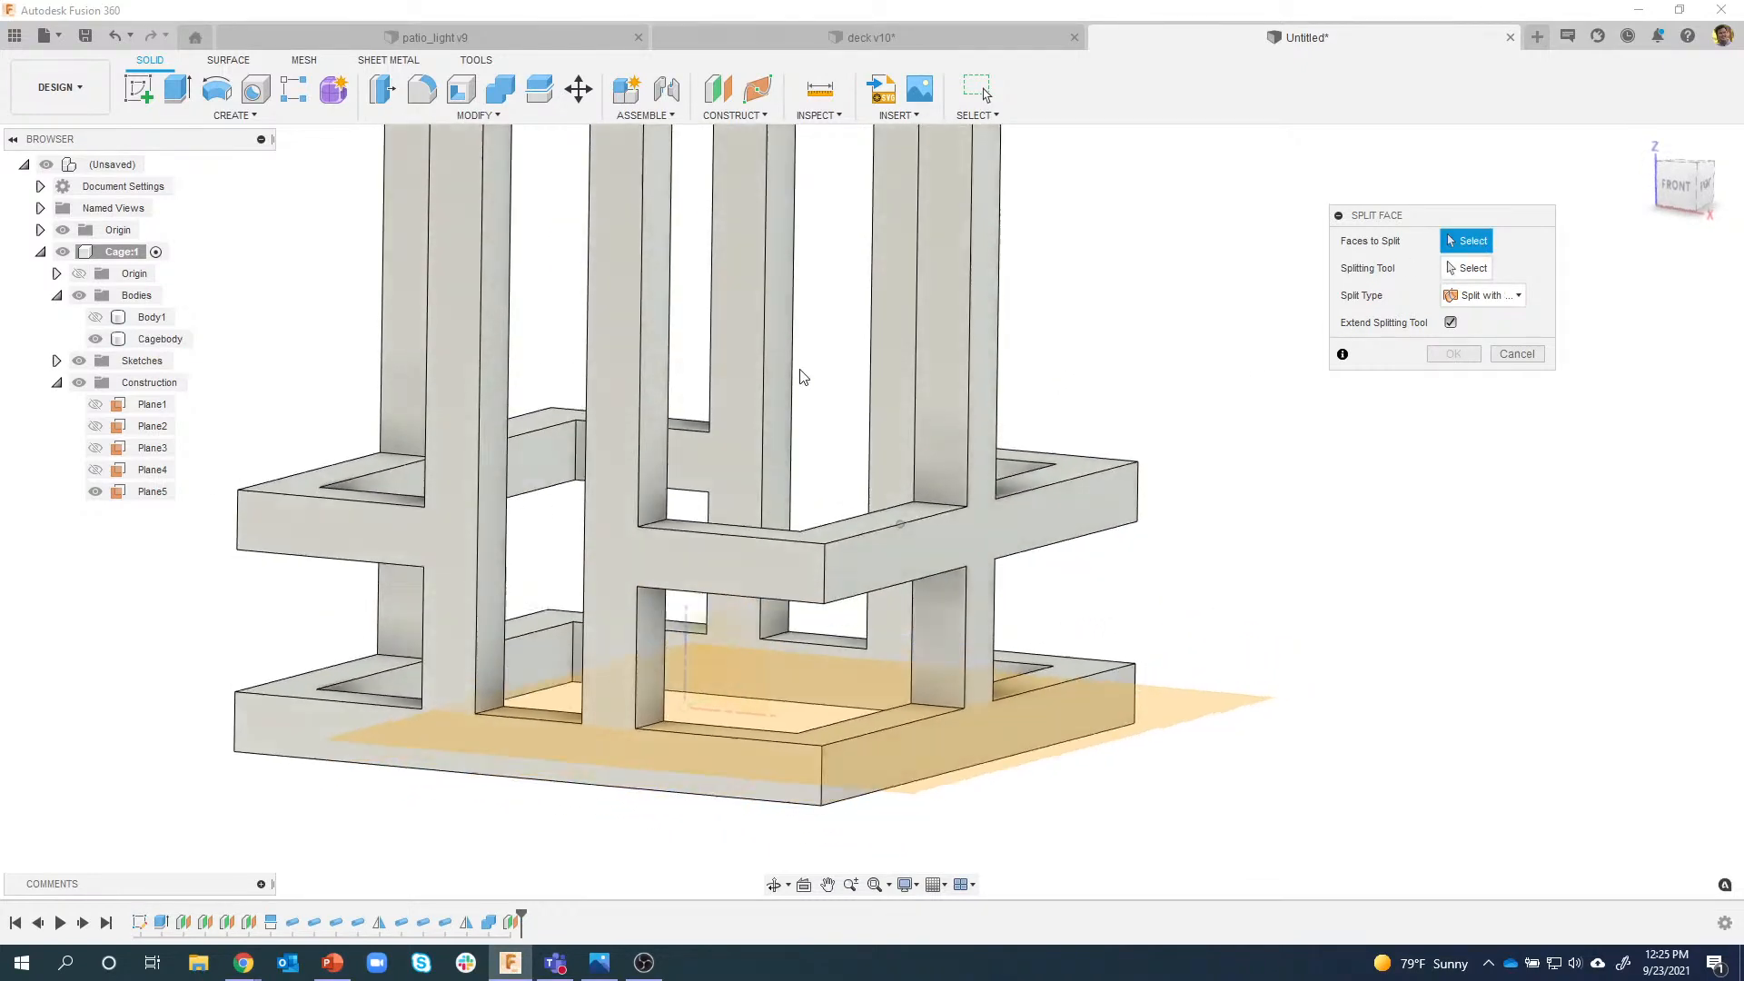
pyautogui.click(761, 406)
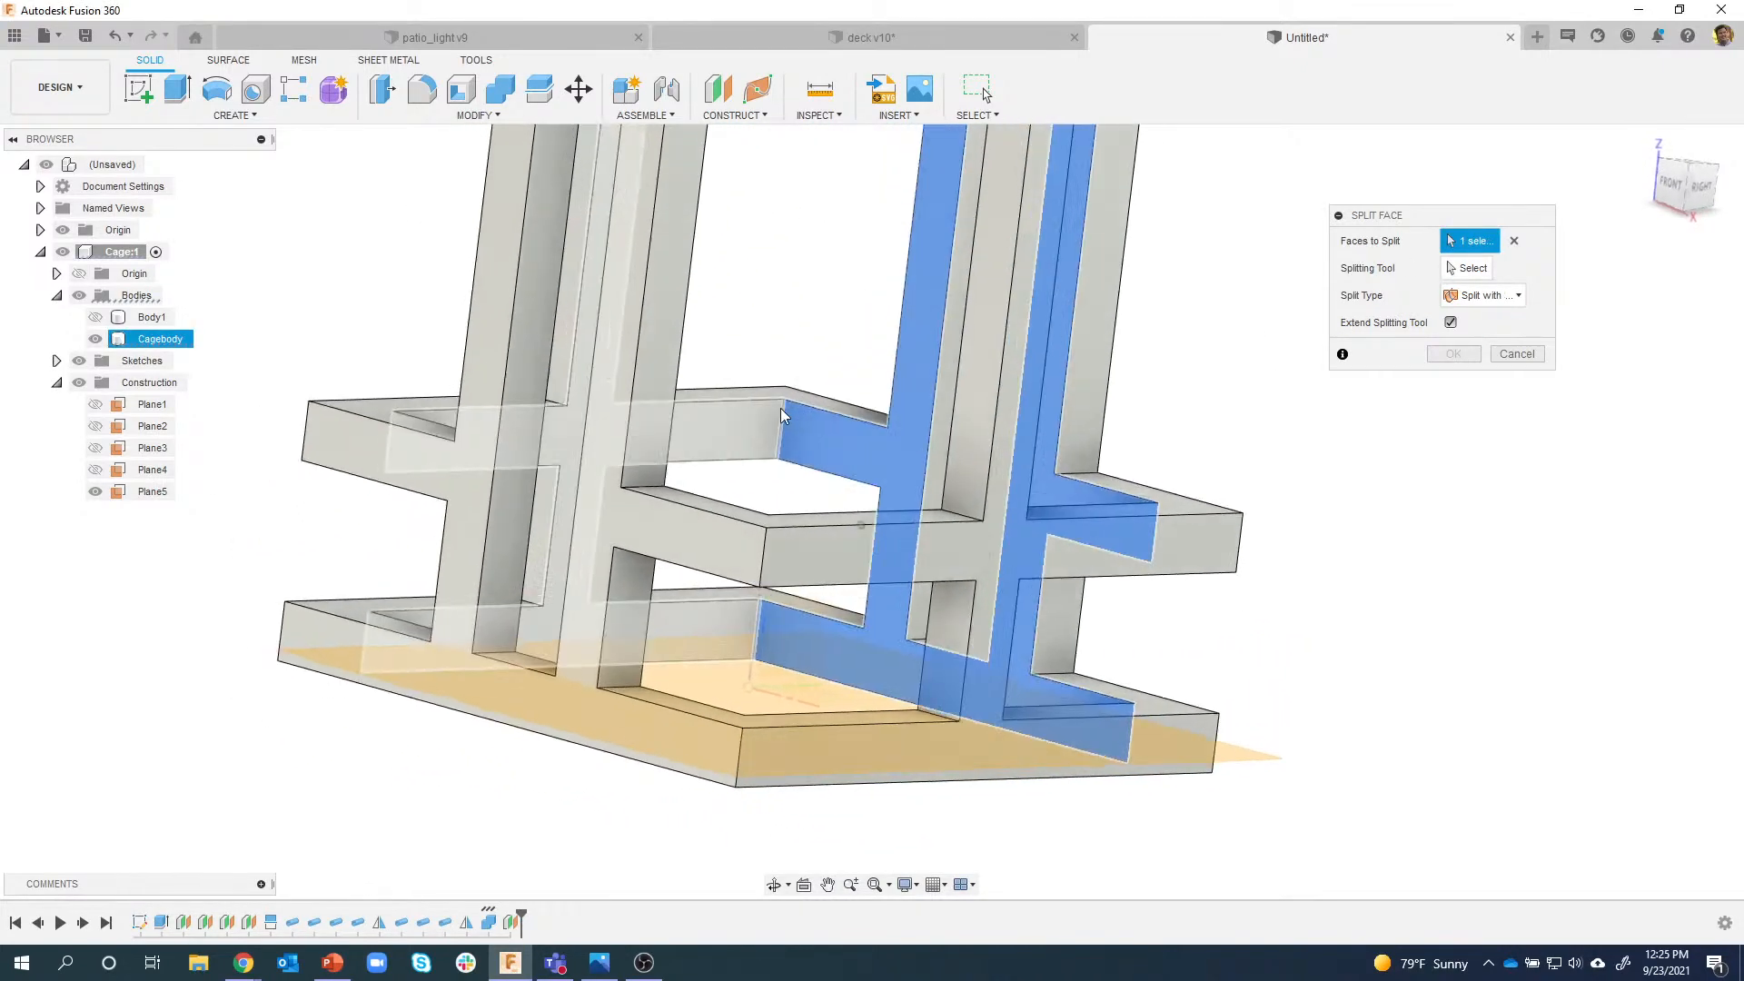
pyautogui.click(801, 435)
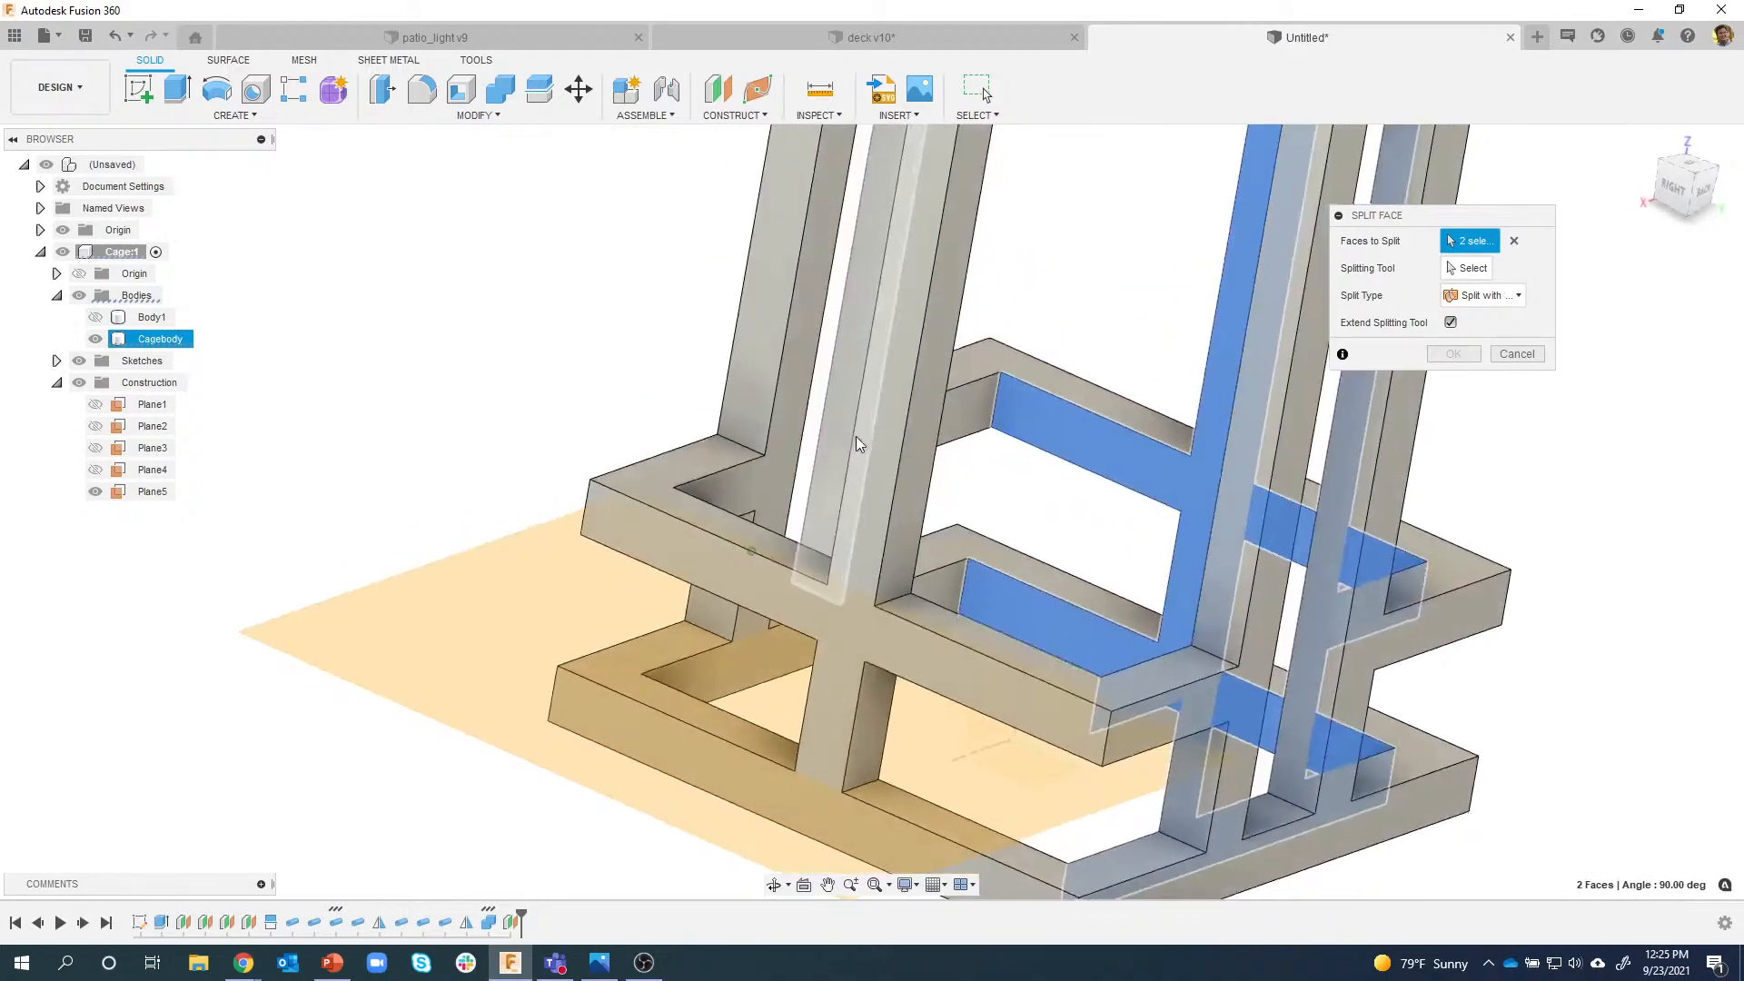
pyautogui.click(895, 496)
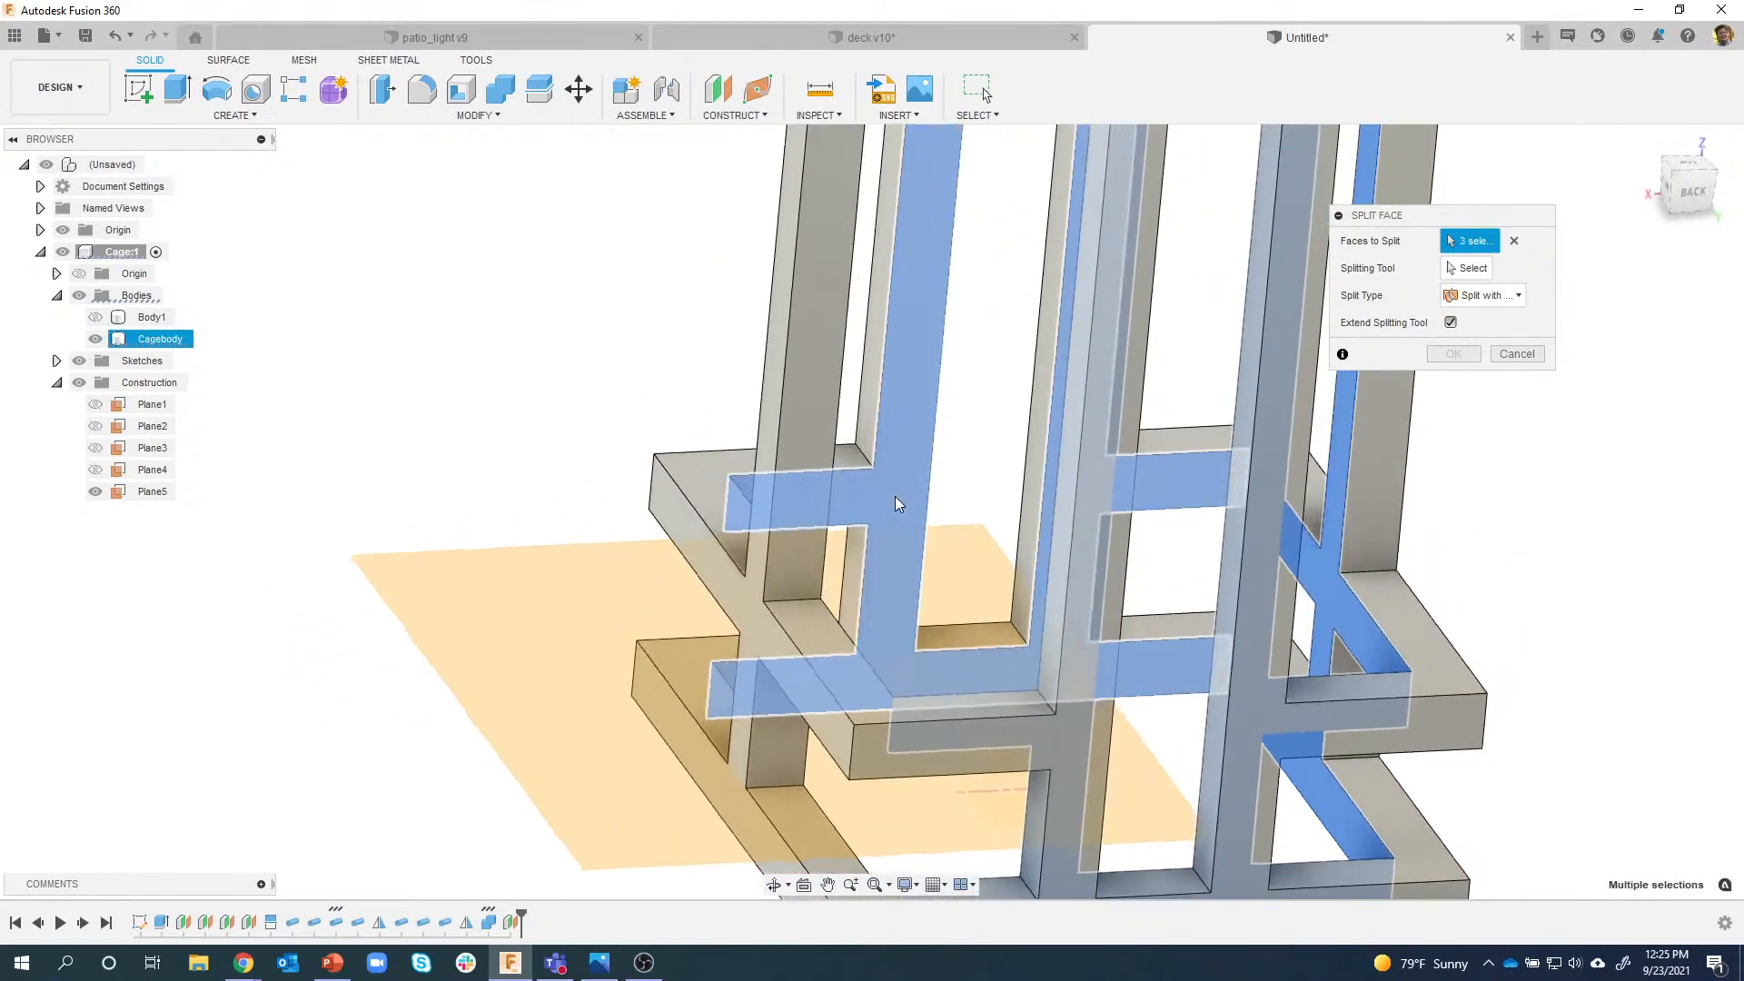
pyautogui.click(798, 566)
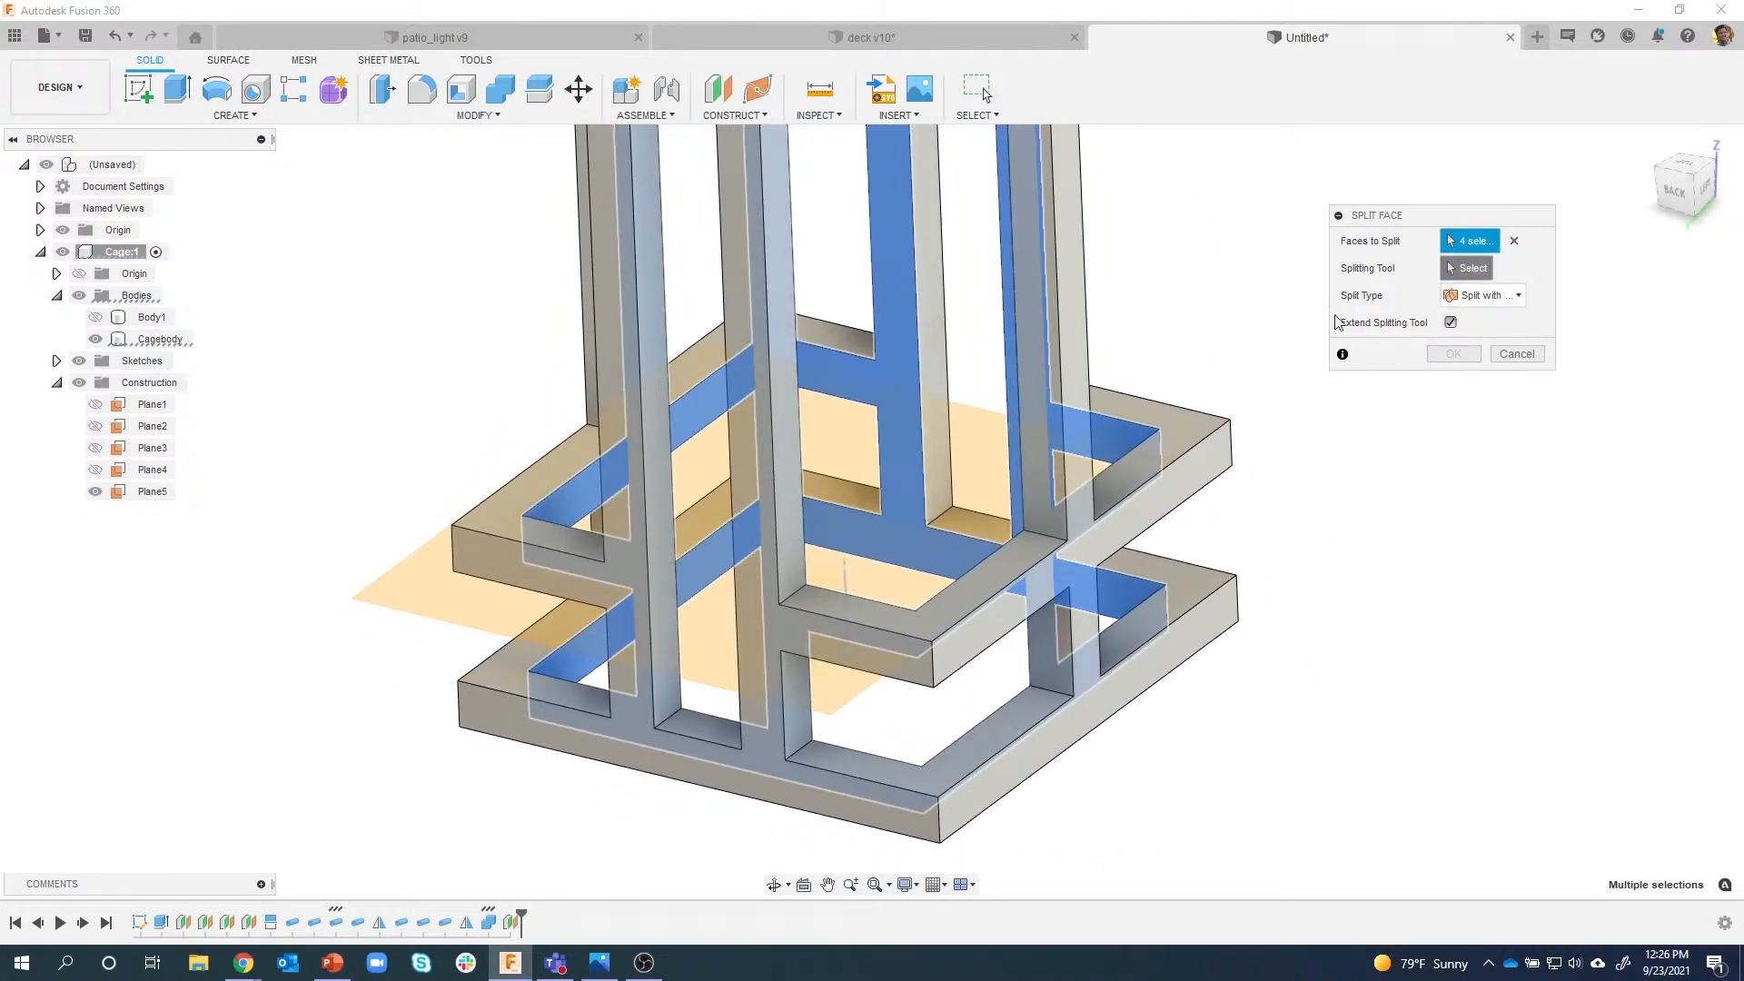
pyautogui.click(970, 446)
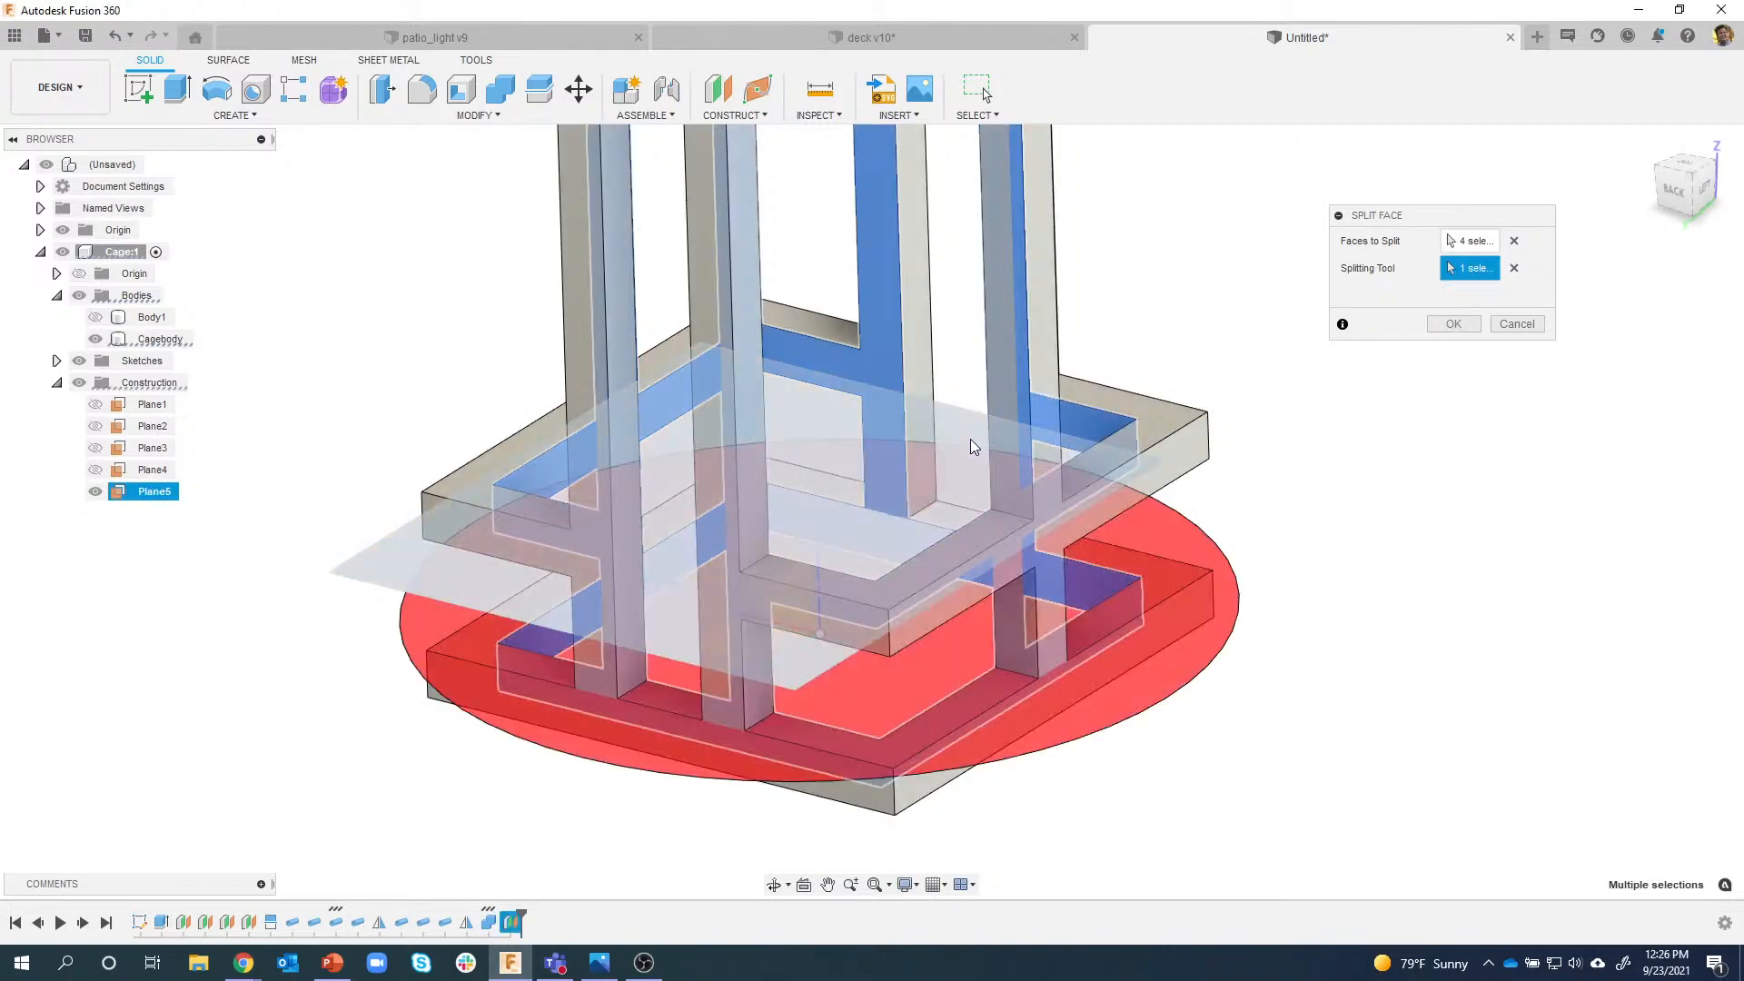
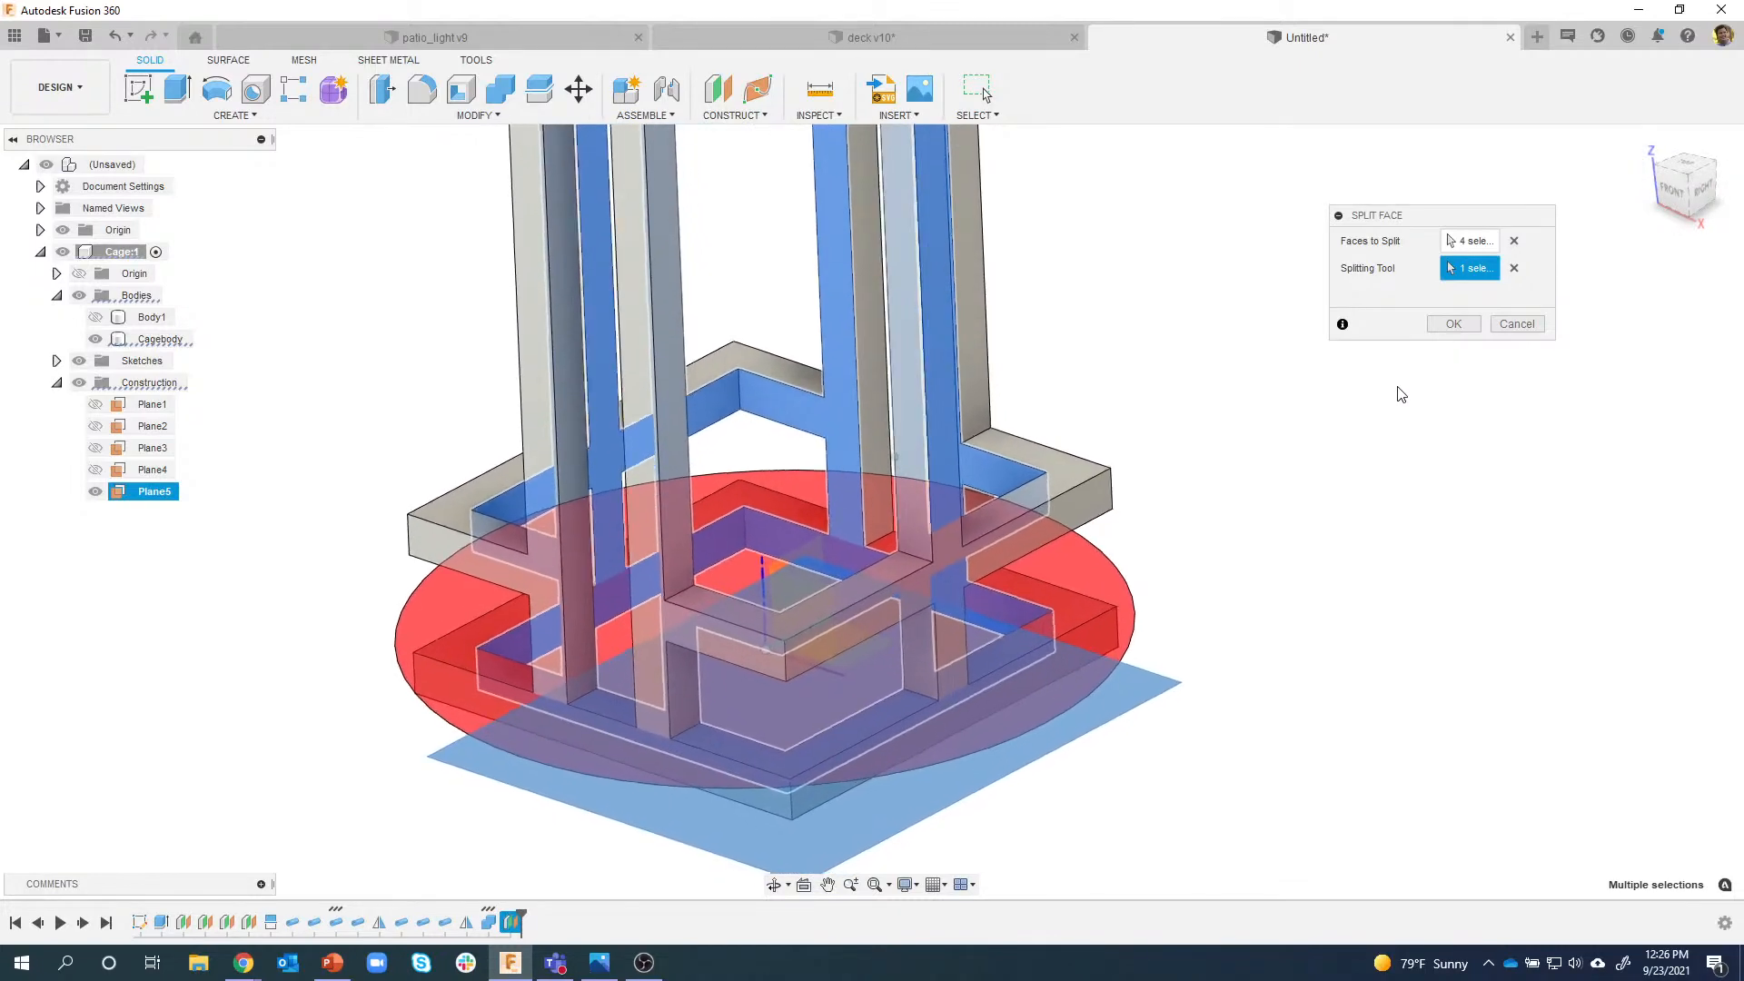
pyautogui.click(1454, 324)
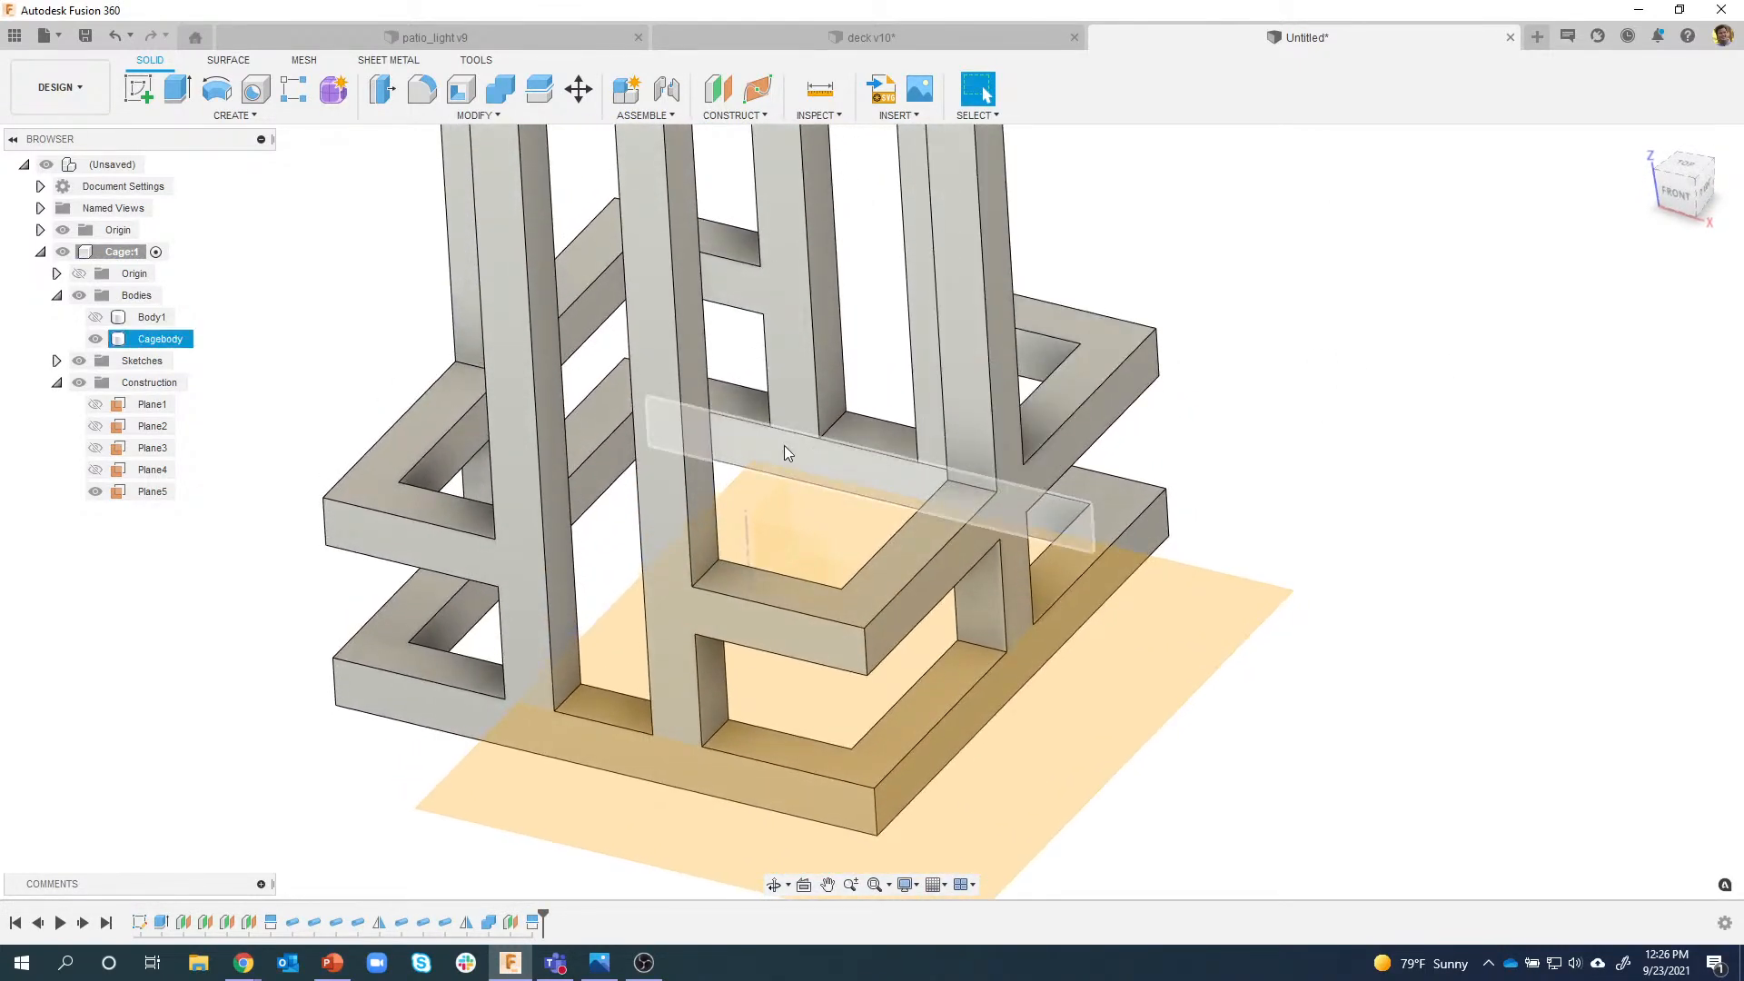
# Check the split inner faces of the bottom ring, hide Plane5 and collapse the construction folder.
pyautogui.click(782, 444)
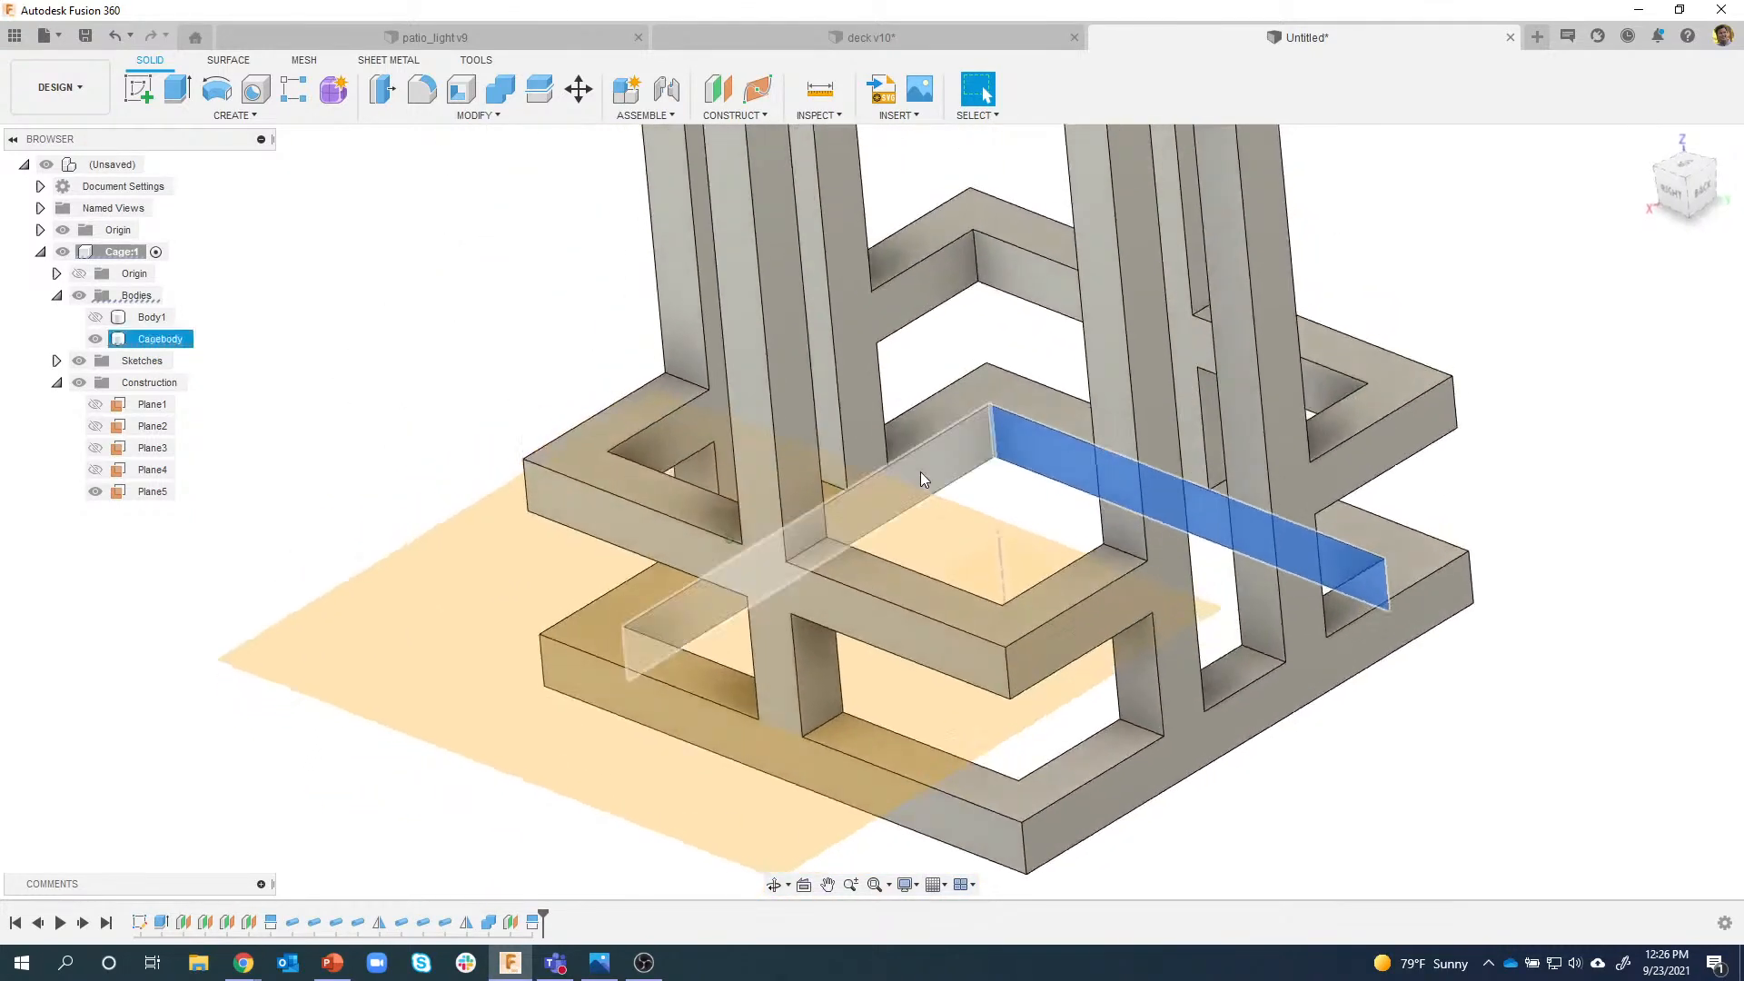
pyautogui.click(964, 472)
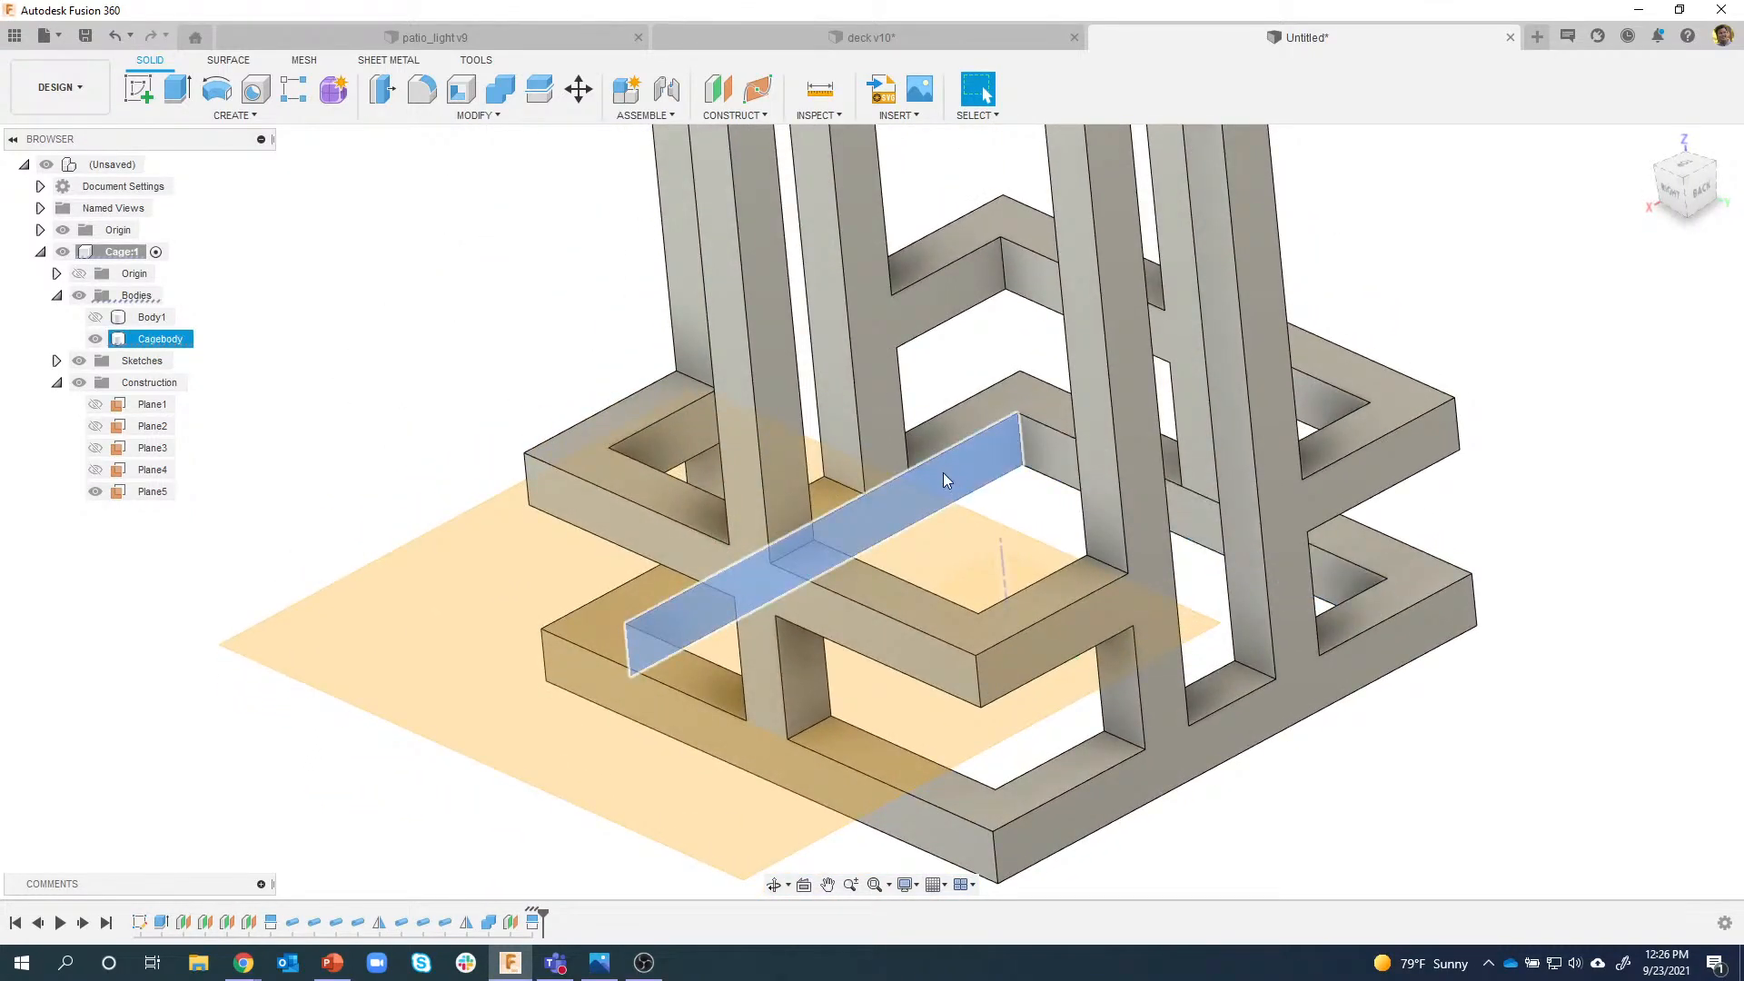
pyautogui.click(872, 451)
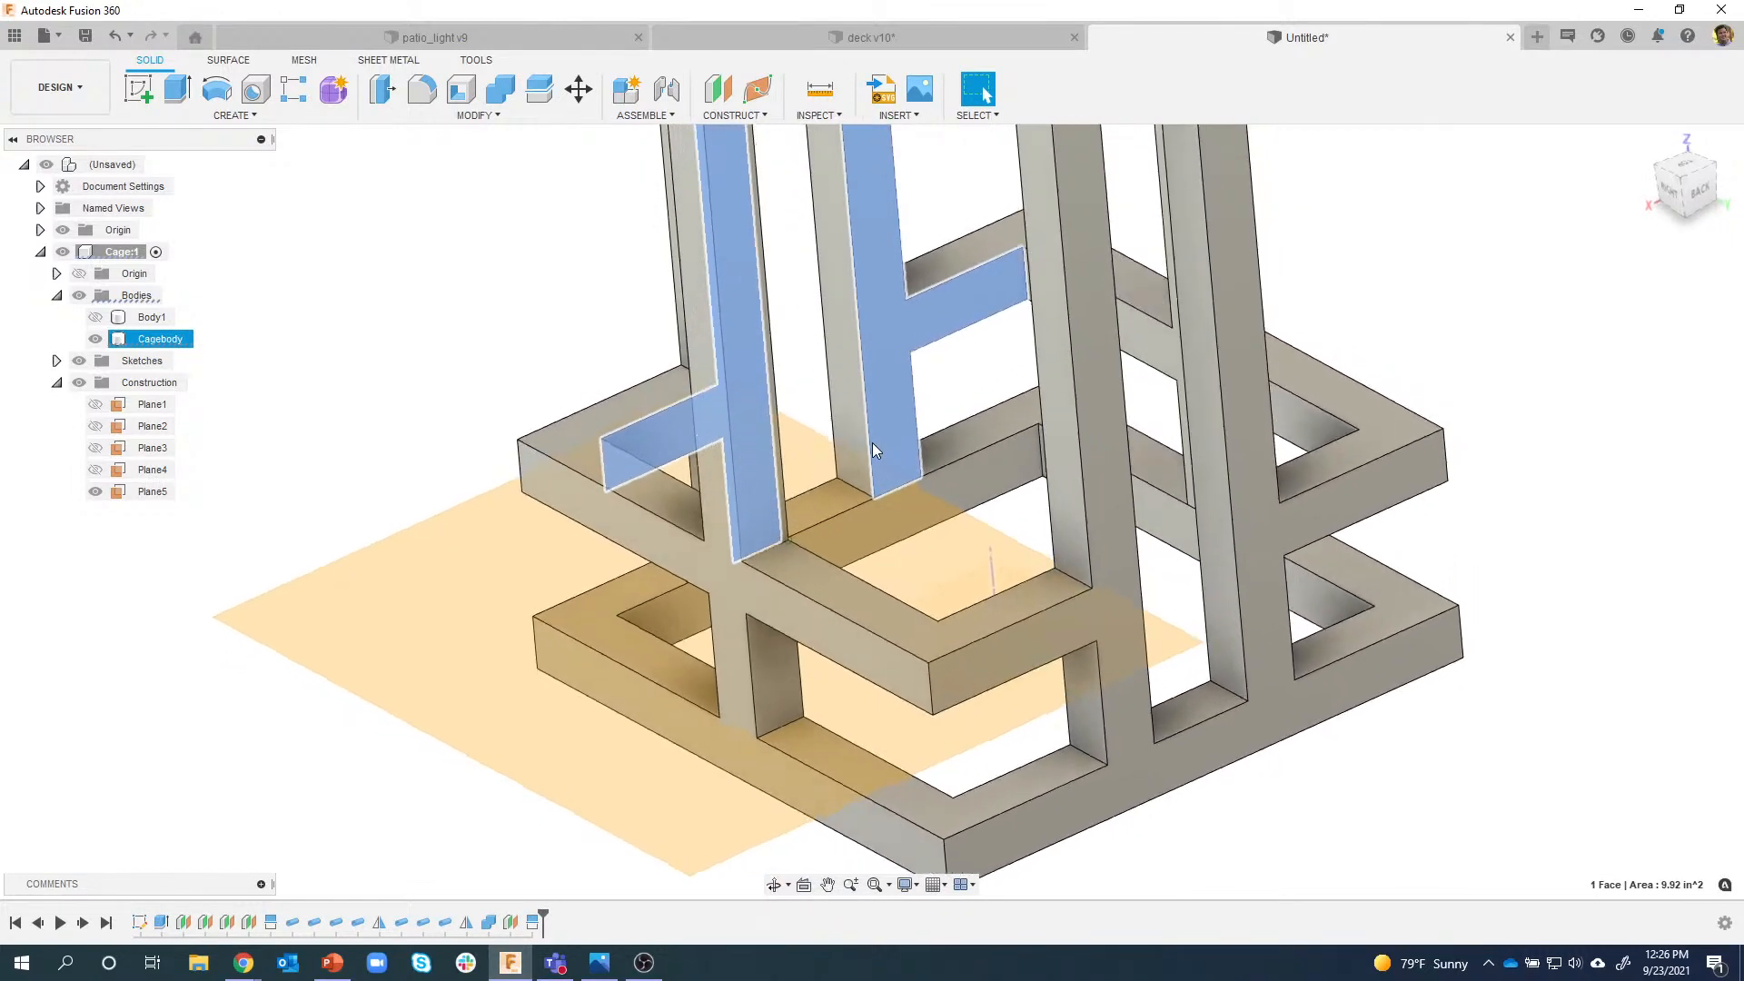
pyautogui.click(408, 350)
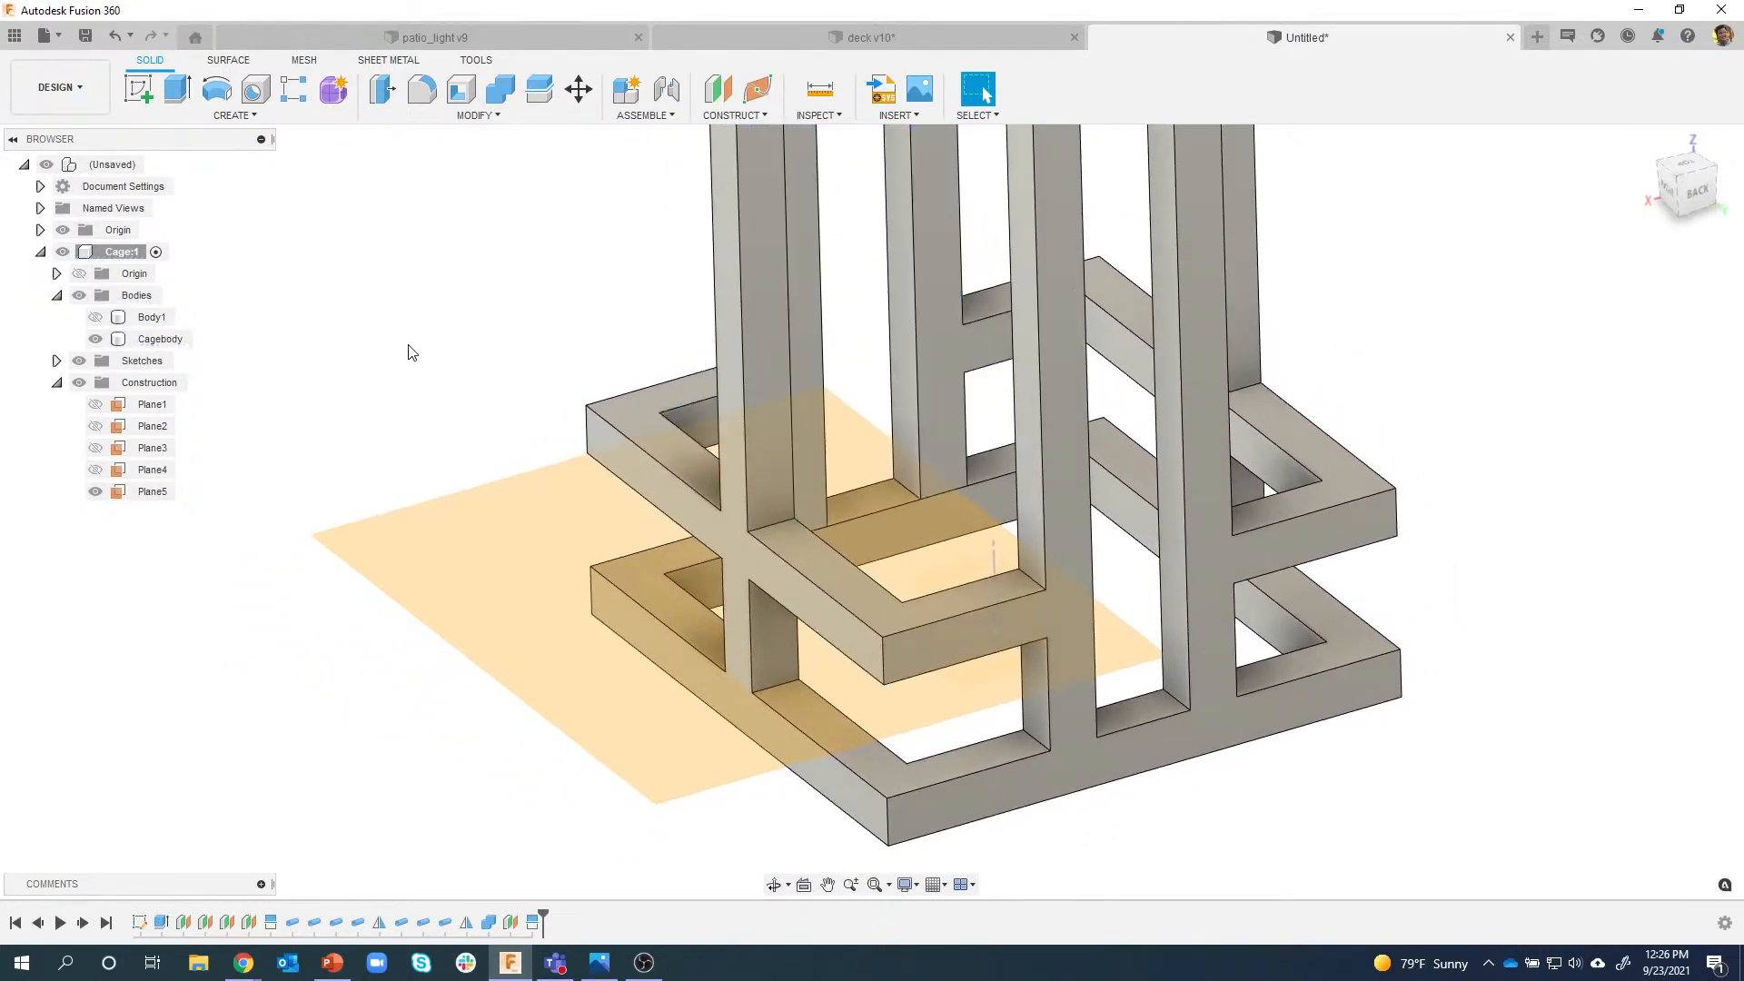
pyautogui.click(94, 491)
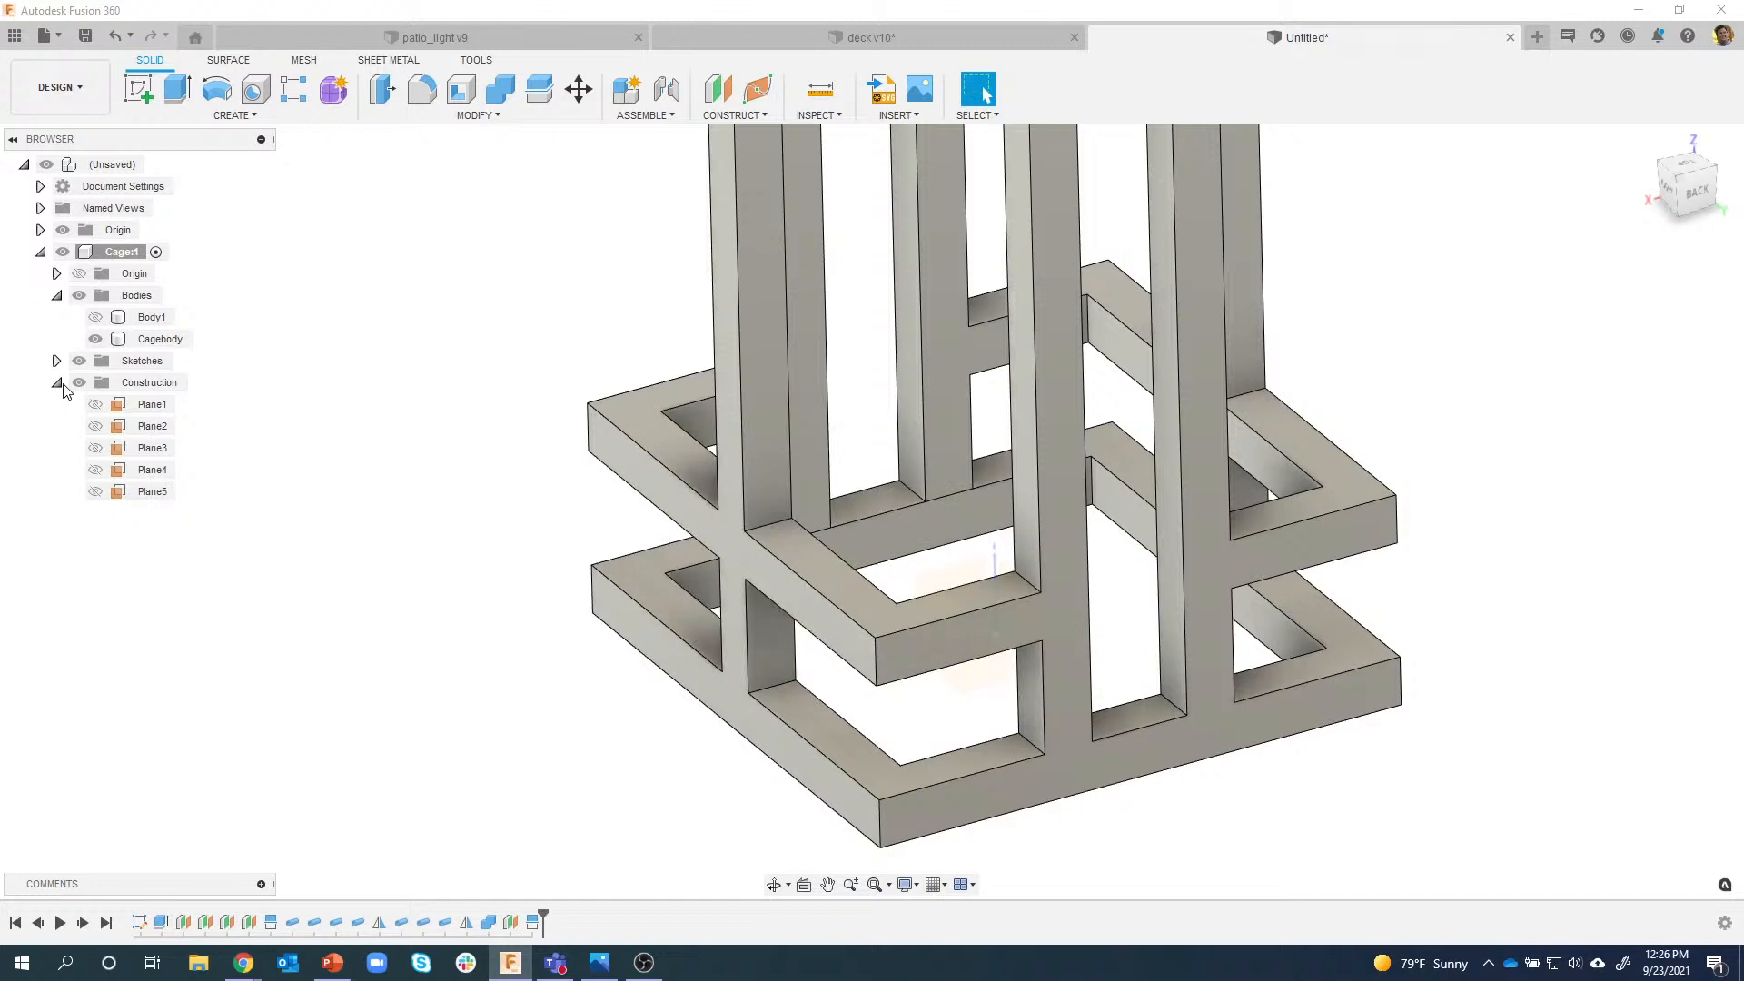
pyautogui.click(56, 383)
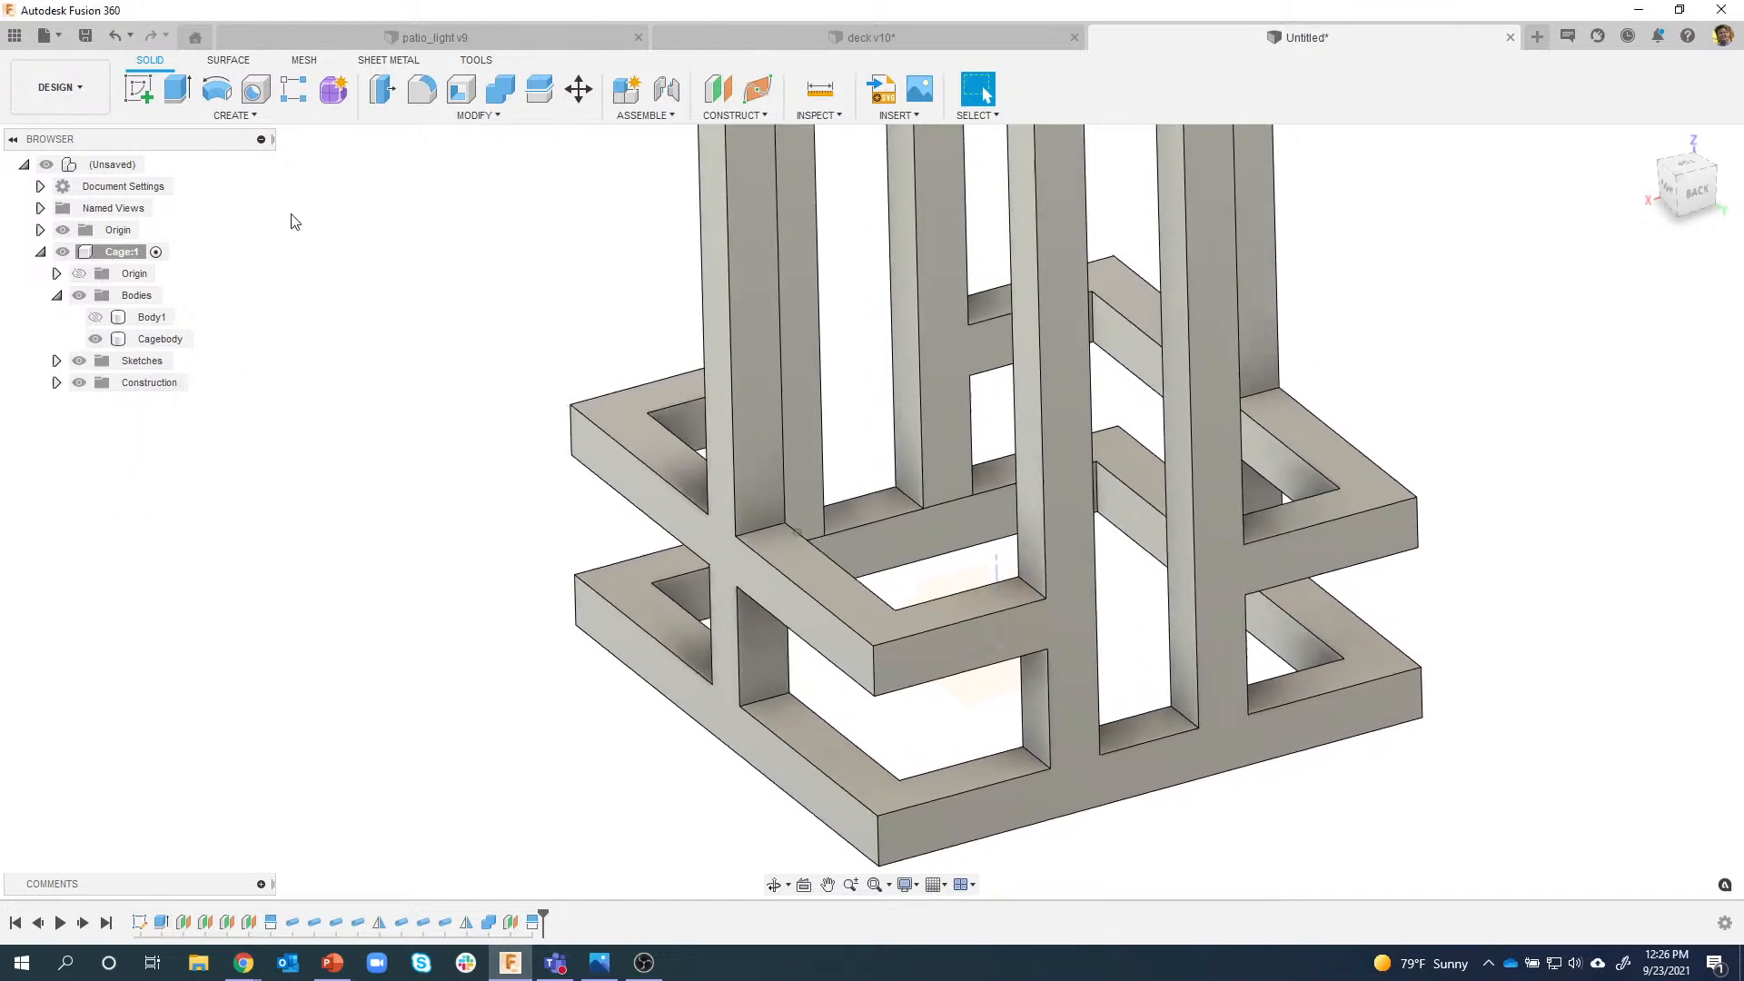
# Widen the bottom ring by offsetting its four split inner faces inward with Offset Face.
pyautogui.click(451, 116)
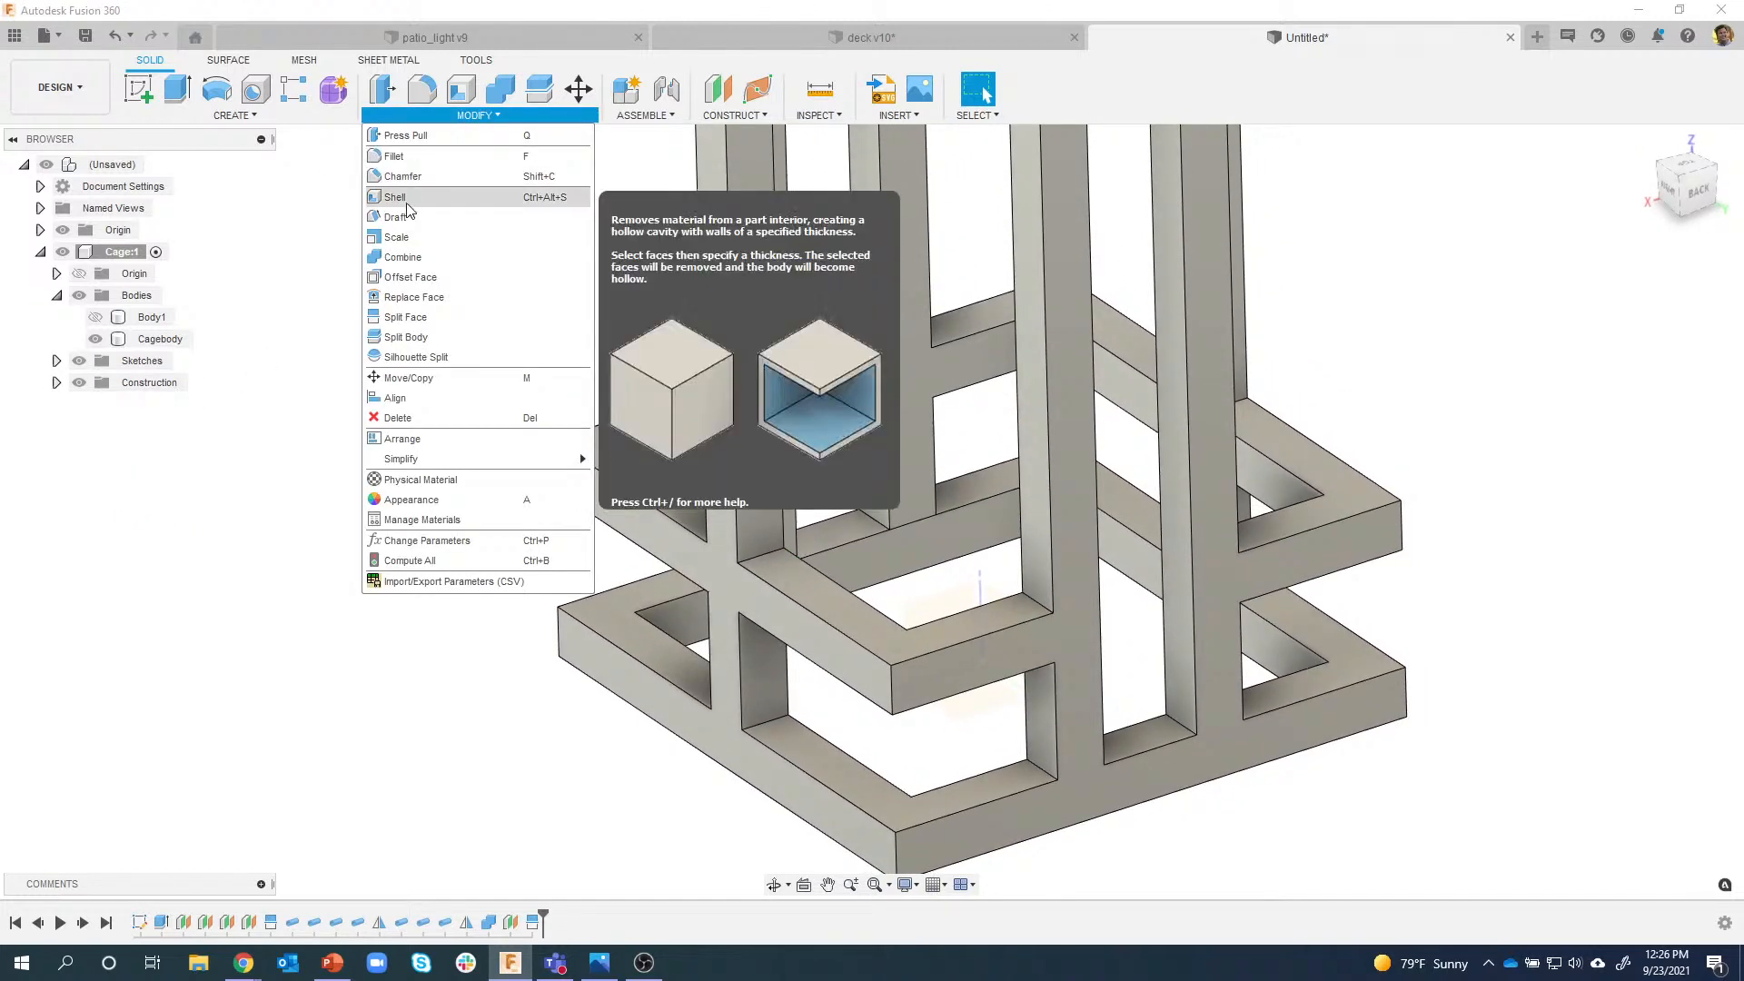
pyautogui.click(405, 279)
pyautogui.keyDown('shift'); pyautogui.moveTo(755, 350); pyautogui.dragTo(822, 518, button='middle'); pyautogui.keyUp('shift')
pyautogui.click(871, 565)
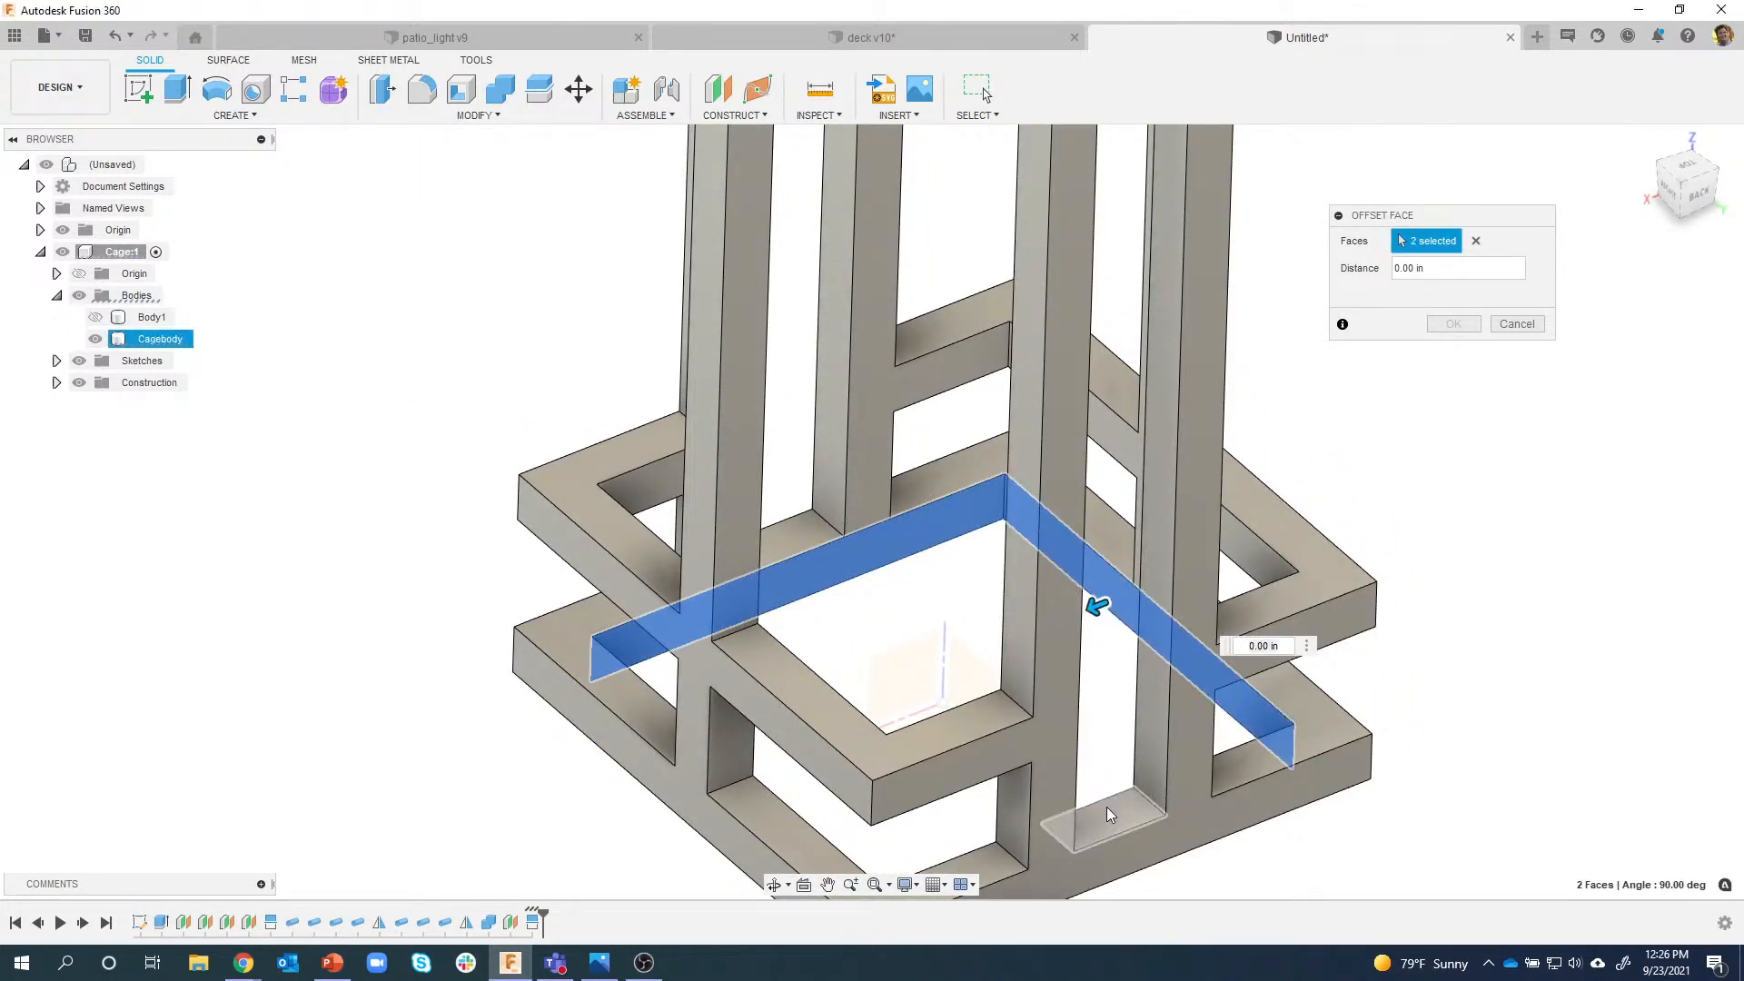
pyautogui.click(1125, 869)
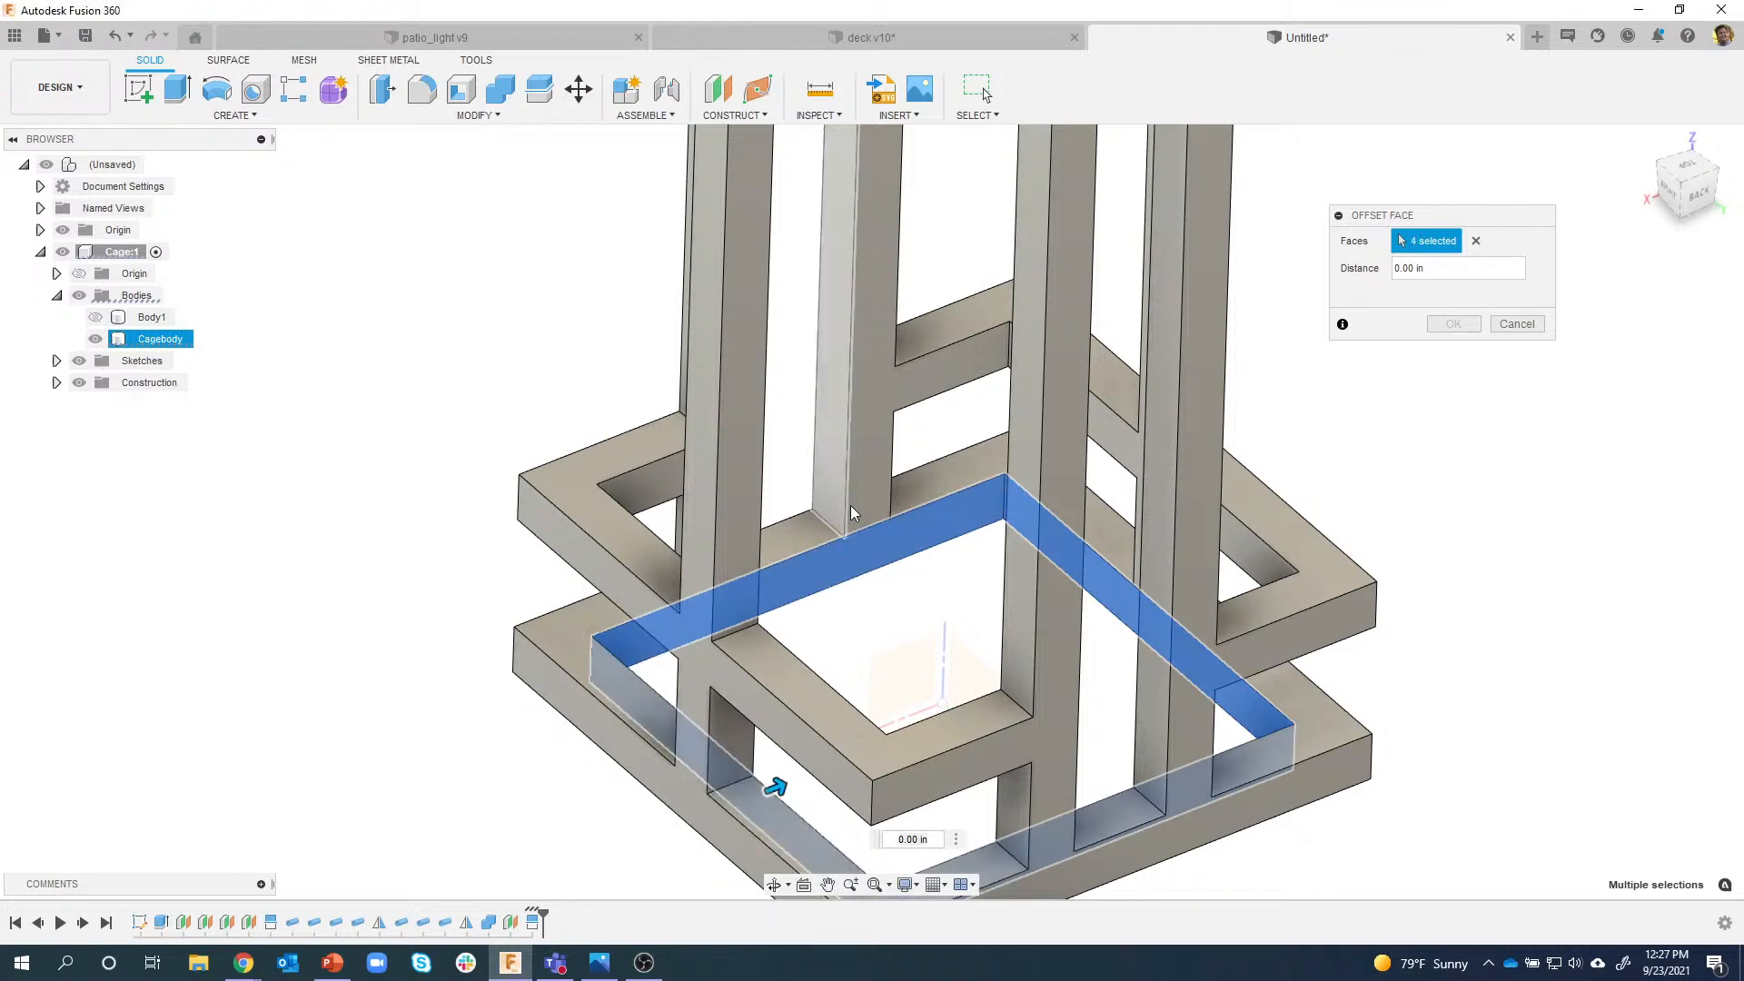
pyautogui.moveTo(757, 766); pyautogui.dragTo(705, 625, button='middle')
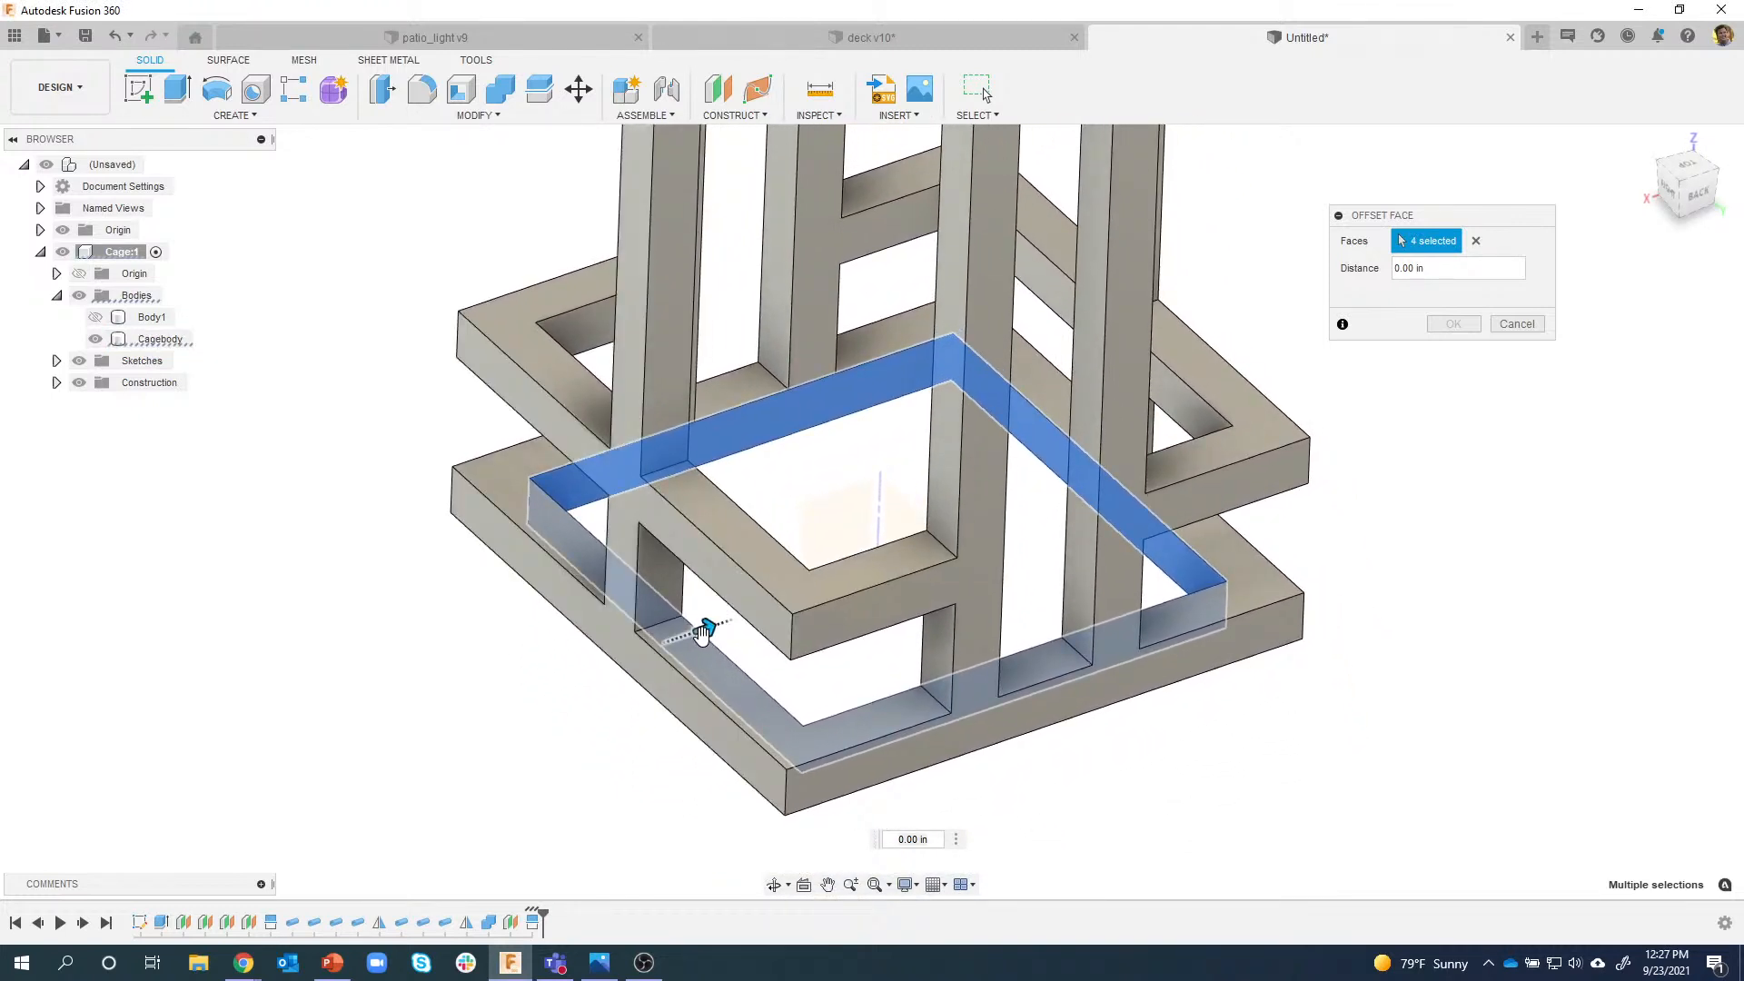
pyautogui.moveTo(702, 633); pyautogui.dragTo(750, 634)
pyautogui.keyDown('shift'); pyautogui.moveTo(809, 475); pyautogui.dragTo(821, 332, button='middle'); pyautogui.keyUp('shift')
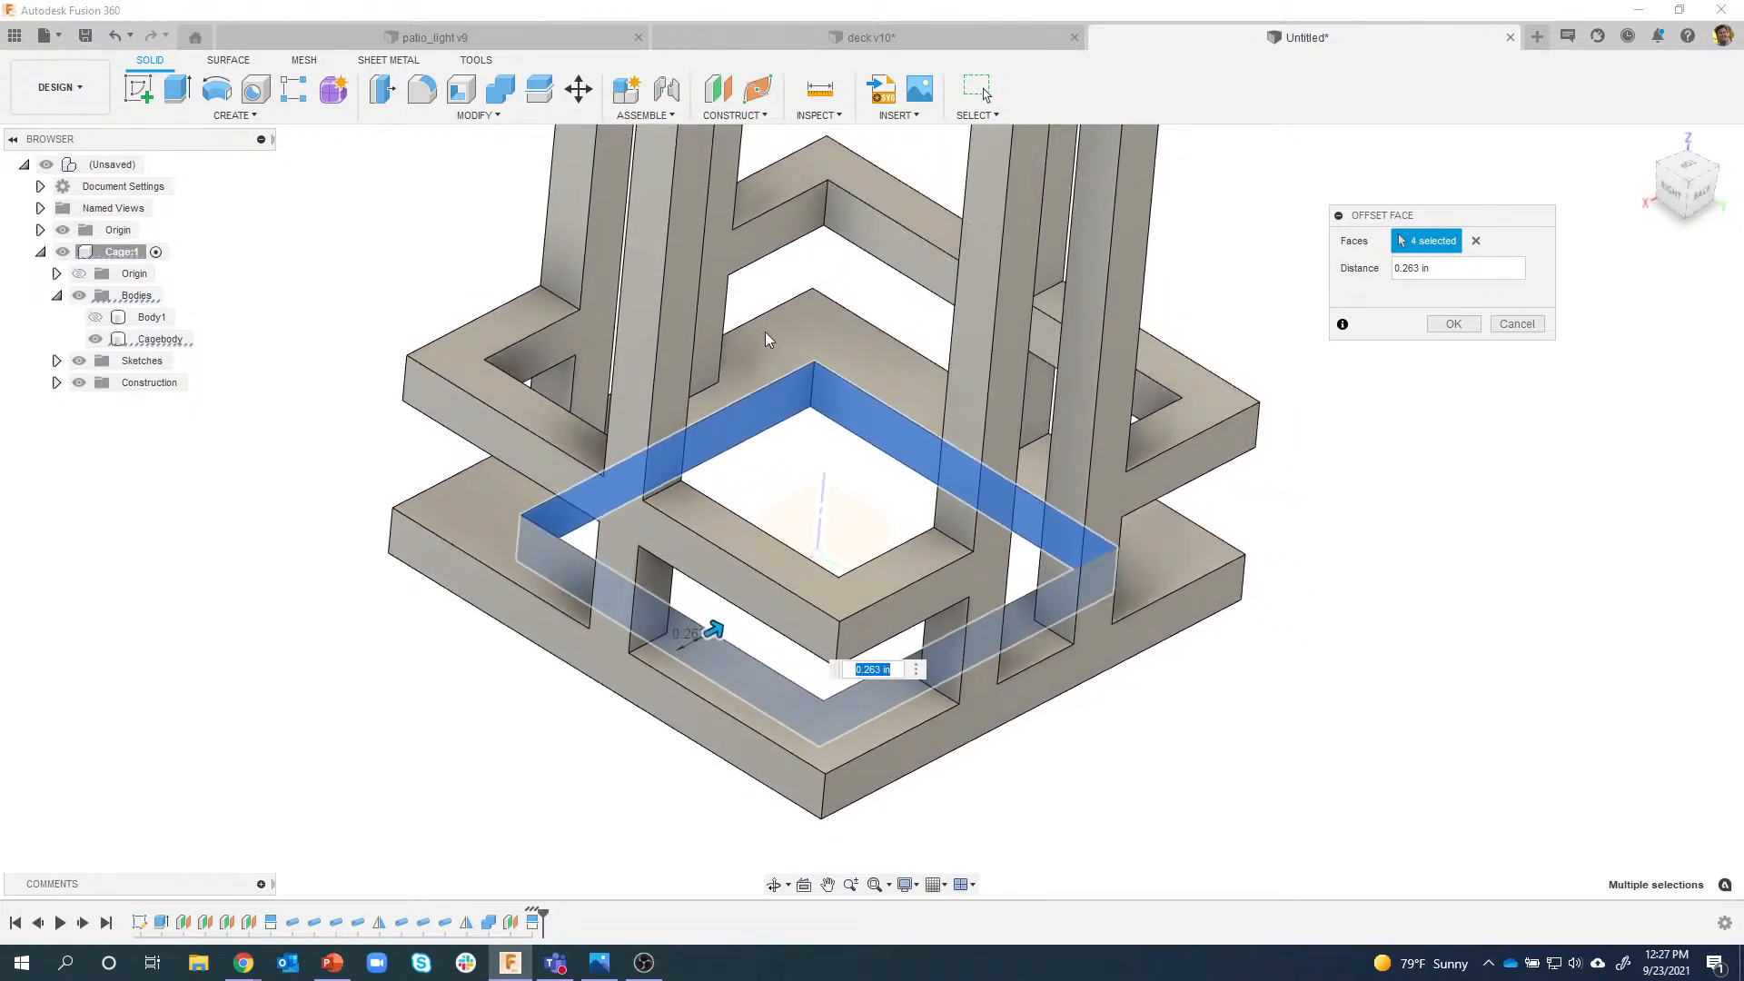
pyautogui.keyDown('shift'); pyautogui.moveTo(767, 395); pyautogui.dragTo(843, 356, button='middle'); pyautogui.keyUp('shift')
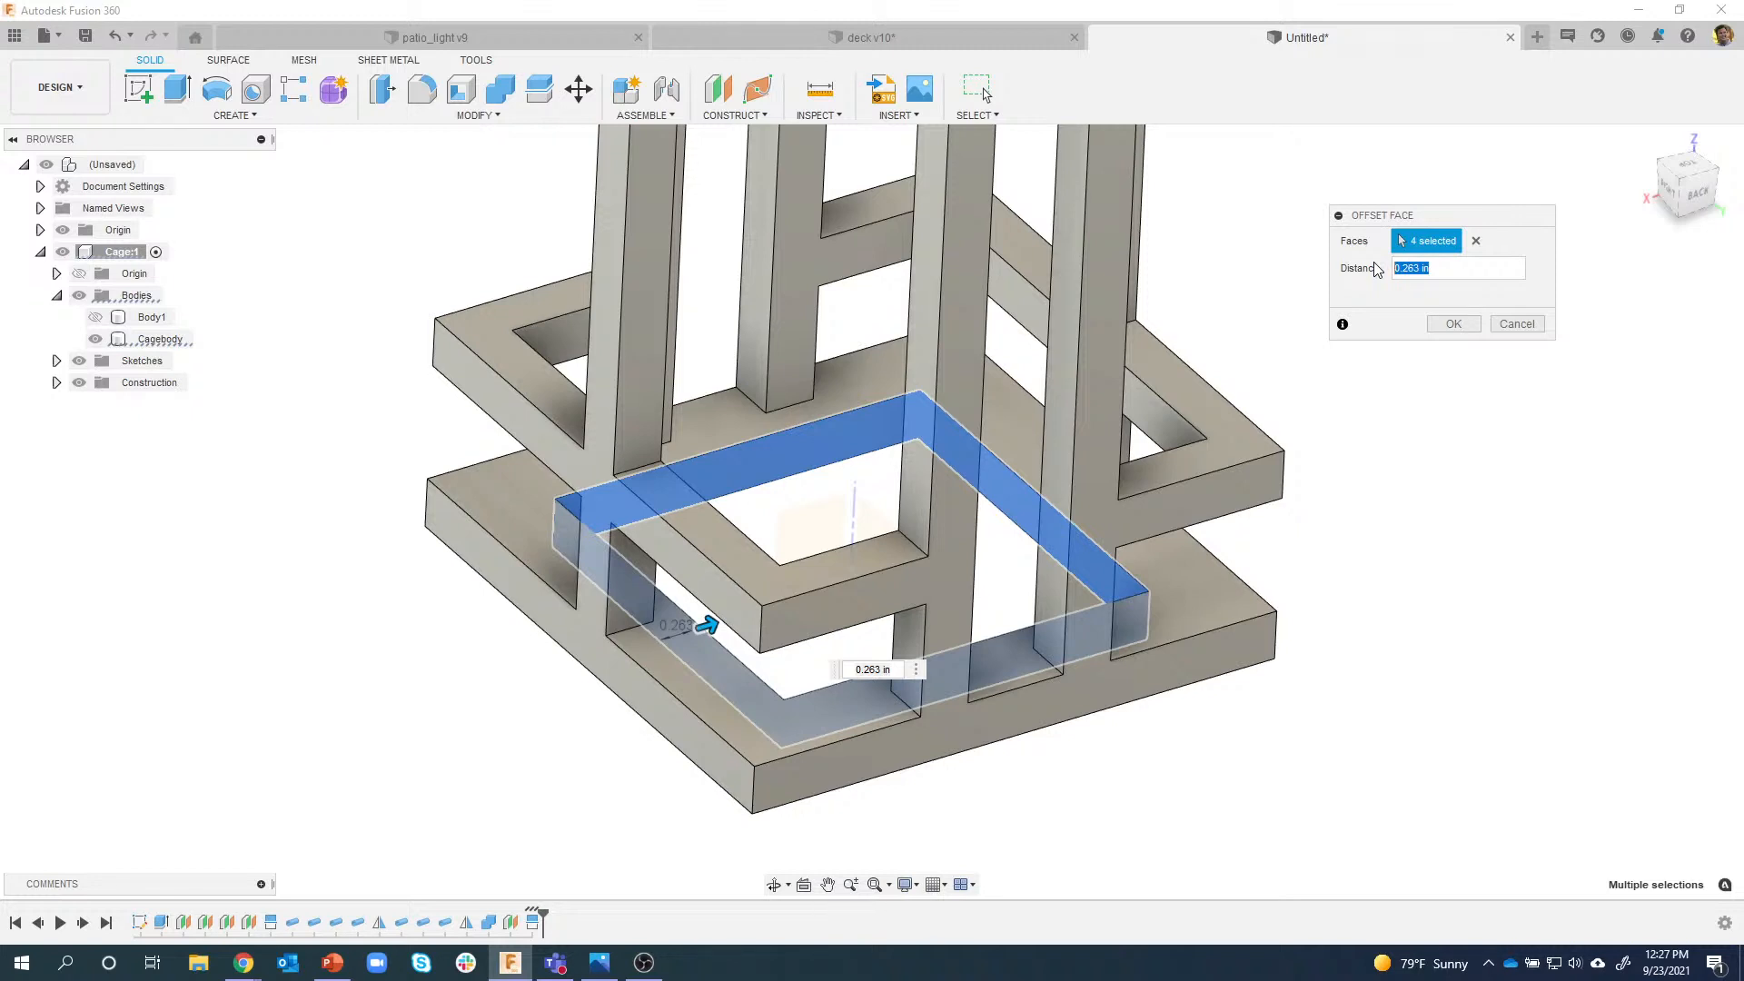
pyautogui.keyDown('shift'); pyautogui.moveTo(1370, 262); pyautogui.dragTo(1394, 317, button='middle'); pyautogui.keyUp('shift')
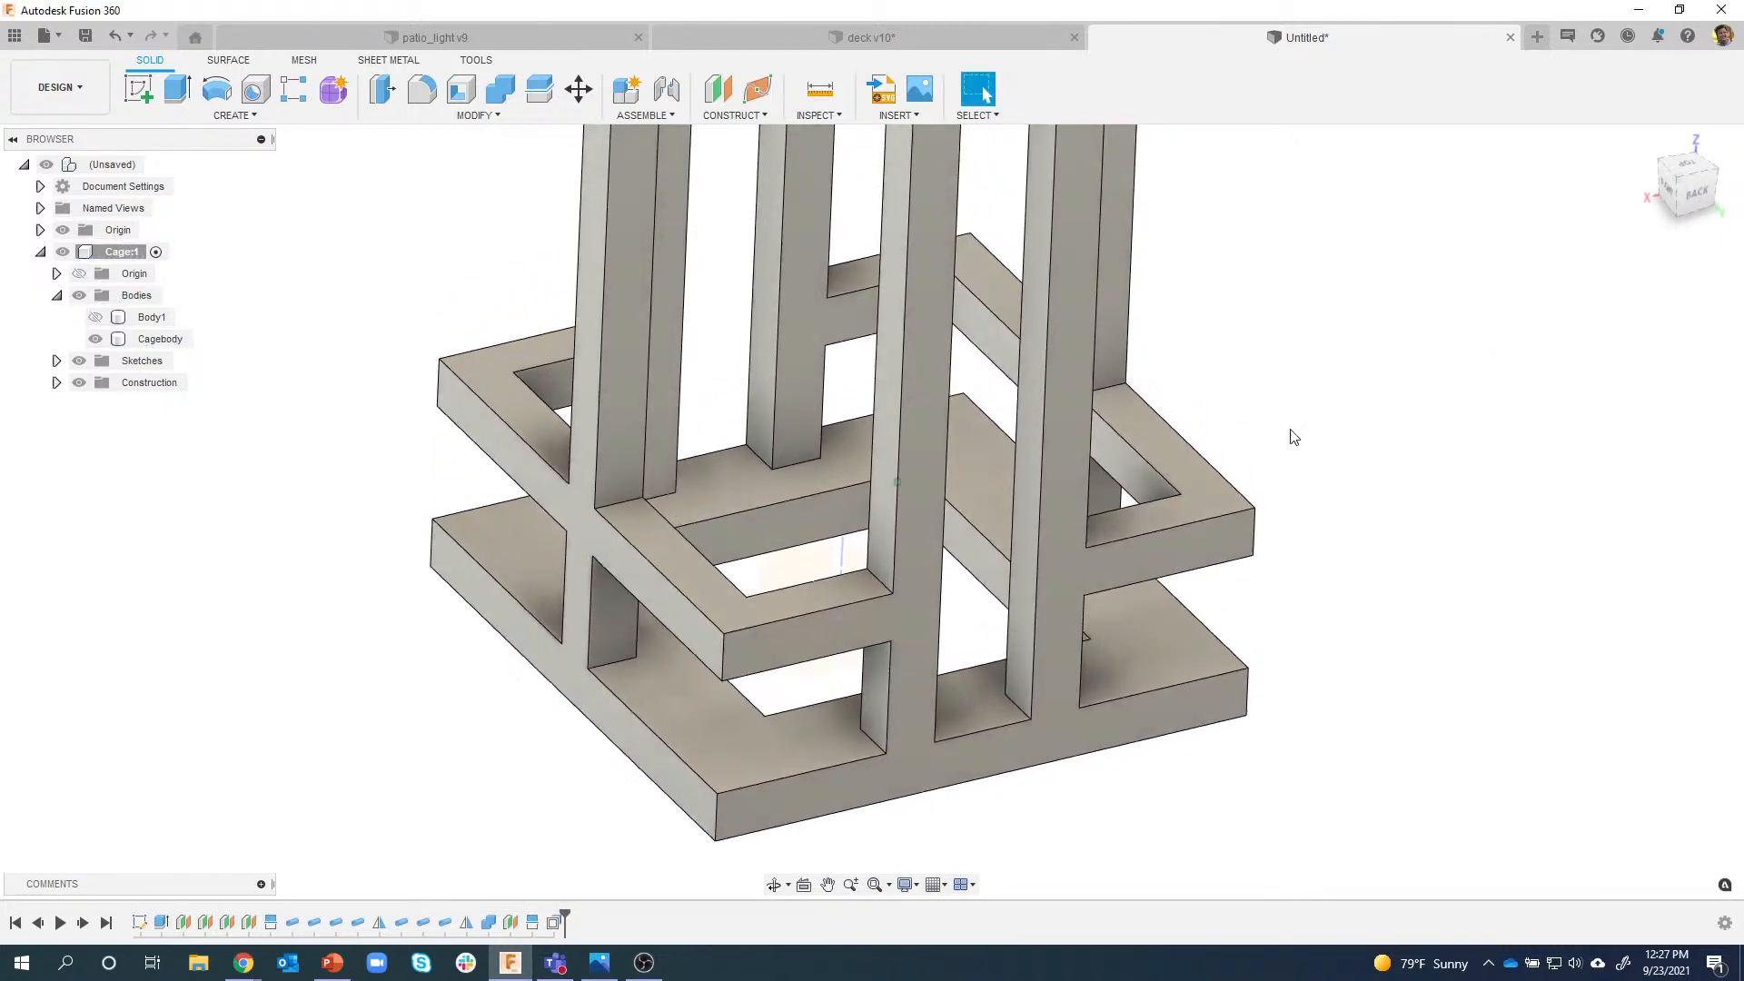
# Group the consecutive timeline features from the first pipe through the last mirror.
pyautogui.keyDown('shift'); pyautogui.moveTo(1293, 436); pyautogui.dragTo(1121, 724, button='middle'); pyautogui.keyUp('shift')
pyautogui.keyDown('shift'); pyautogui.moveTo(341, 627); pyautogui.dragTo(396, 583, button='middle'); pyautogui.keyUp('shift')
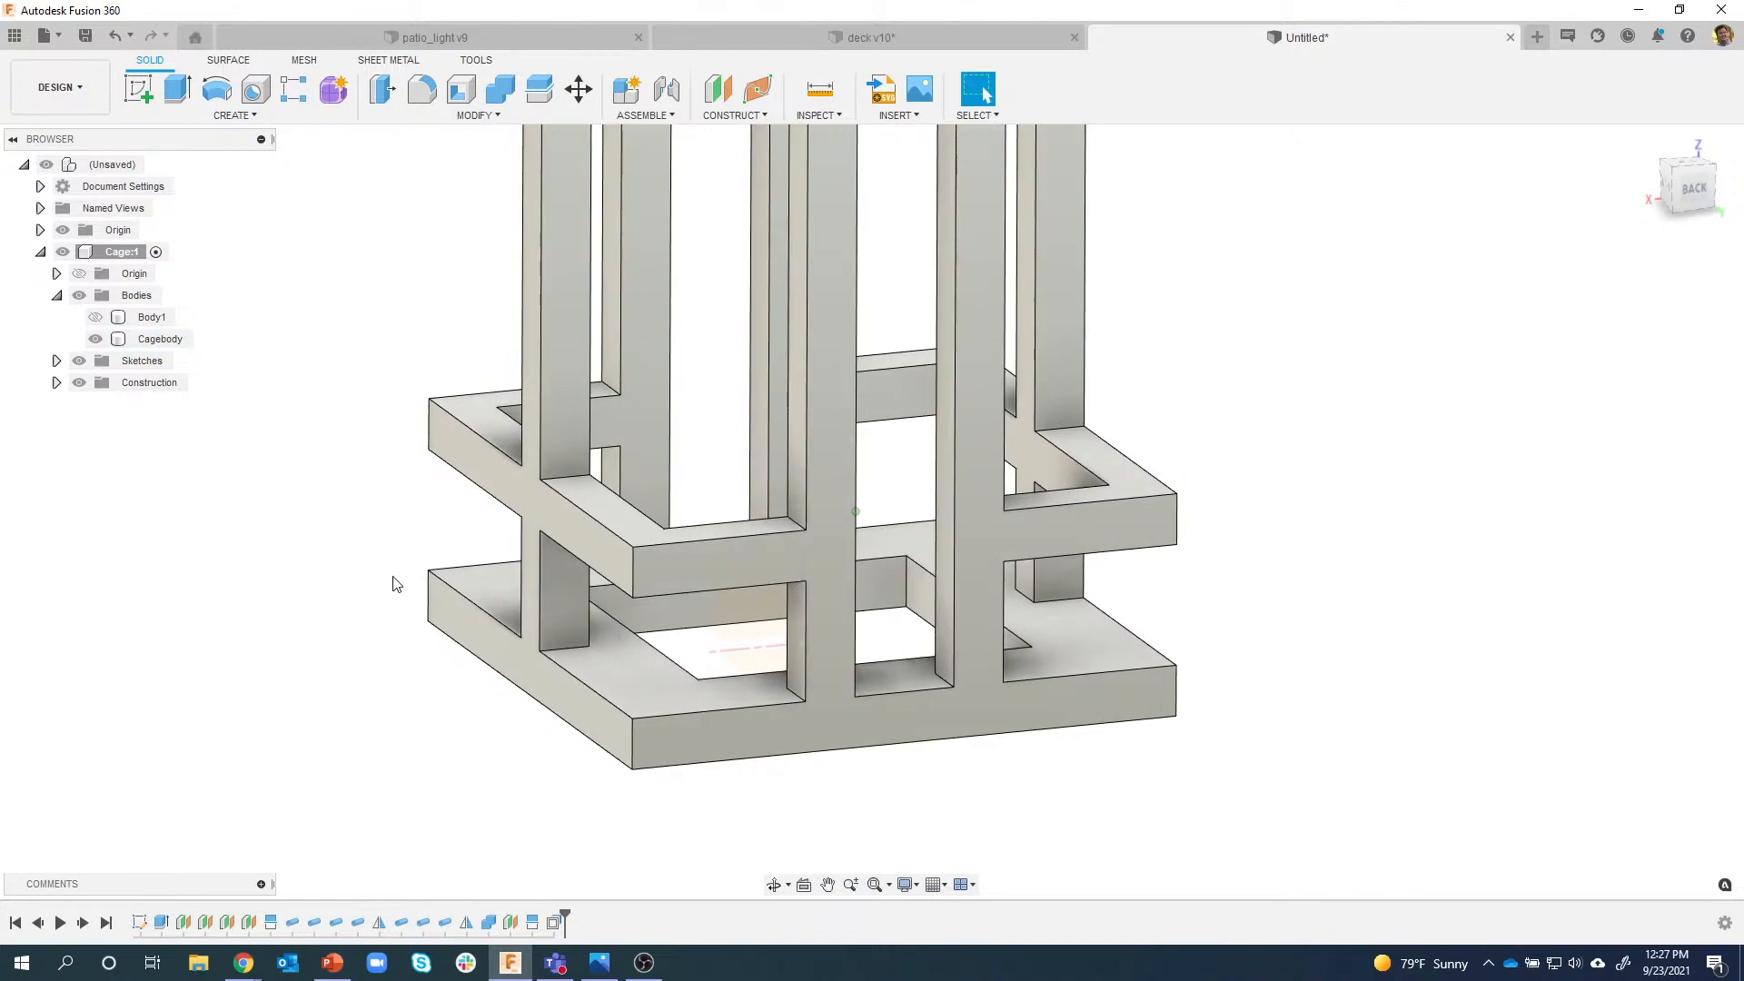
pyautogui.keyDown('shift'); pyautogui.moveTo(325, 793); pyautogui.dragTo(291, 917, button='middle'); pyautogui.keyUp('shift')
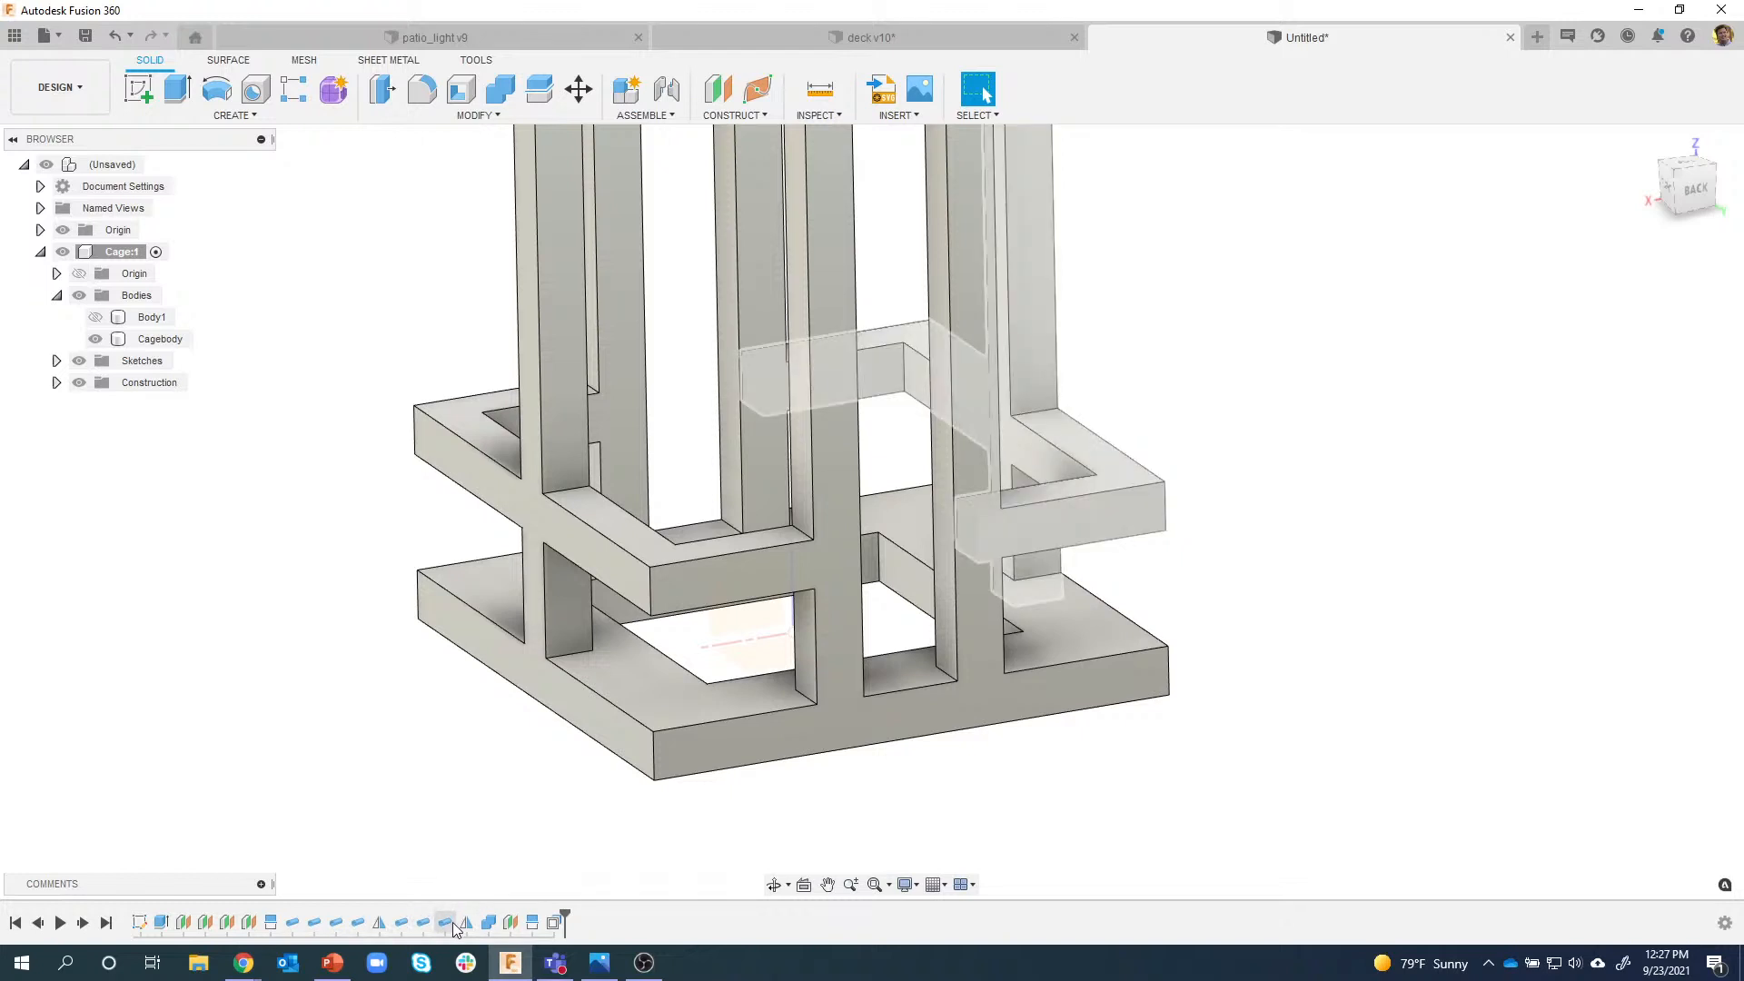
pyautogui.click(296, 927)
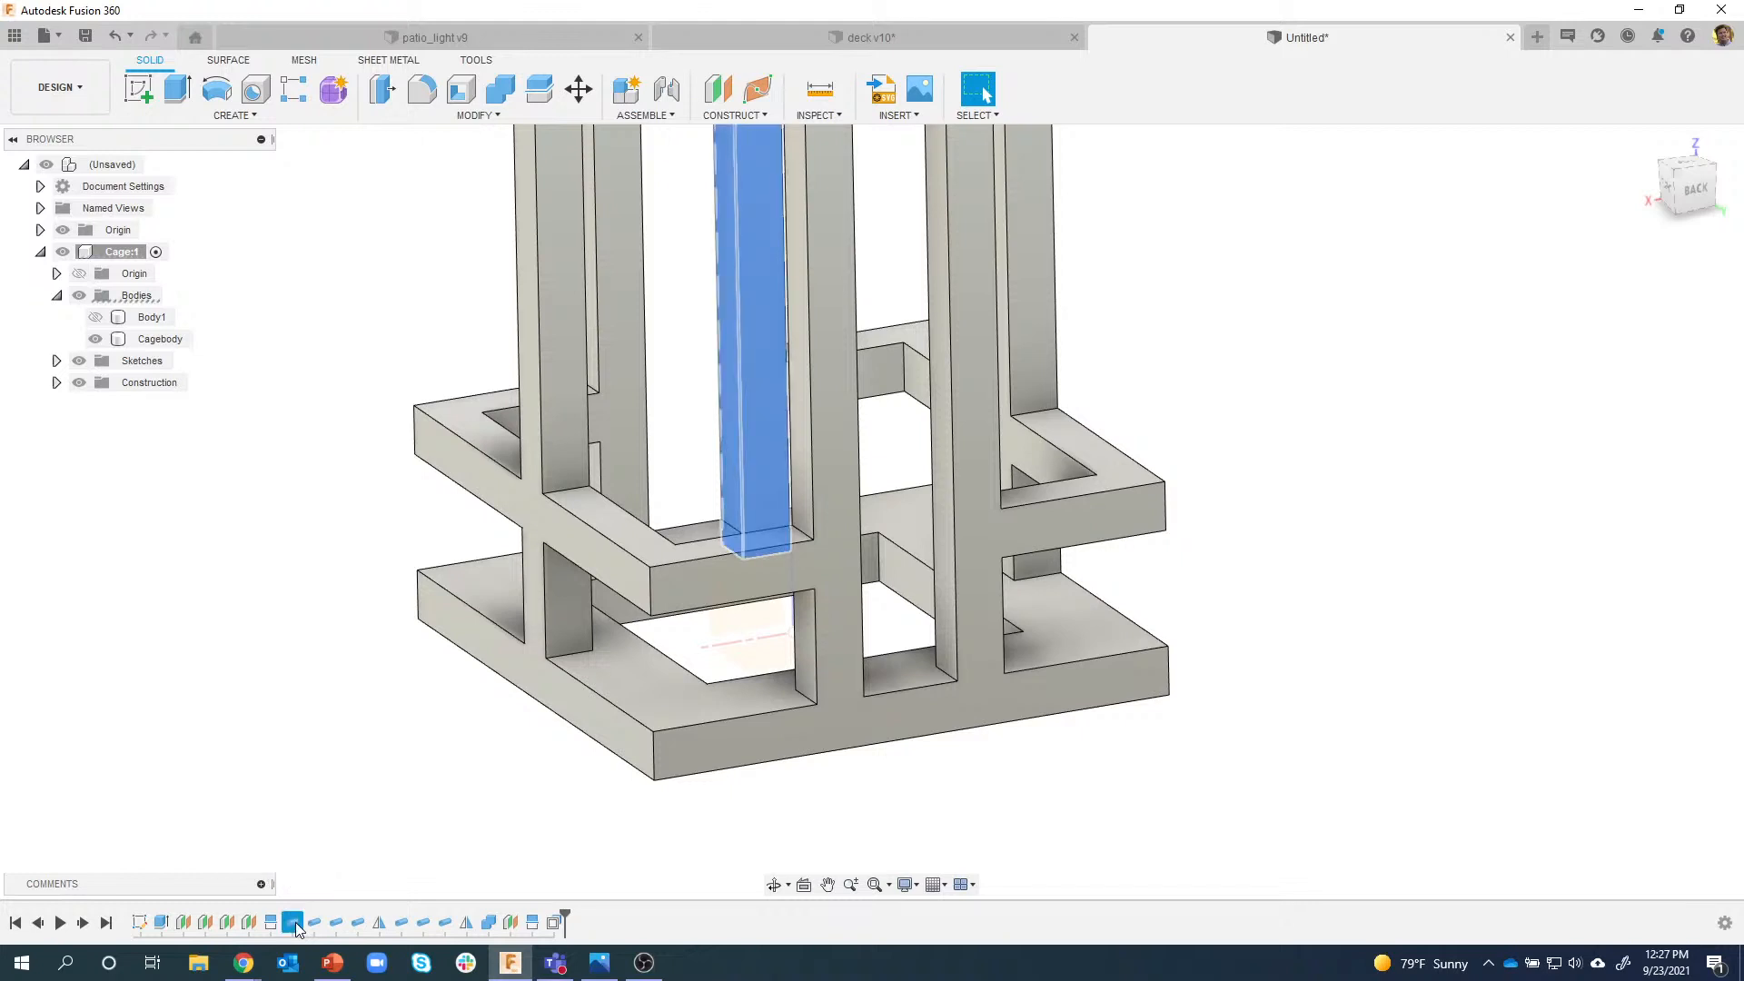
pyautogui.keyDown('shift'); pyautogui.click(468, 926); pyautogui.keyUp('shift')
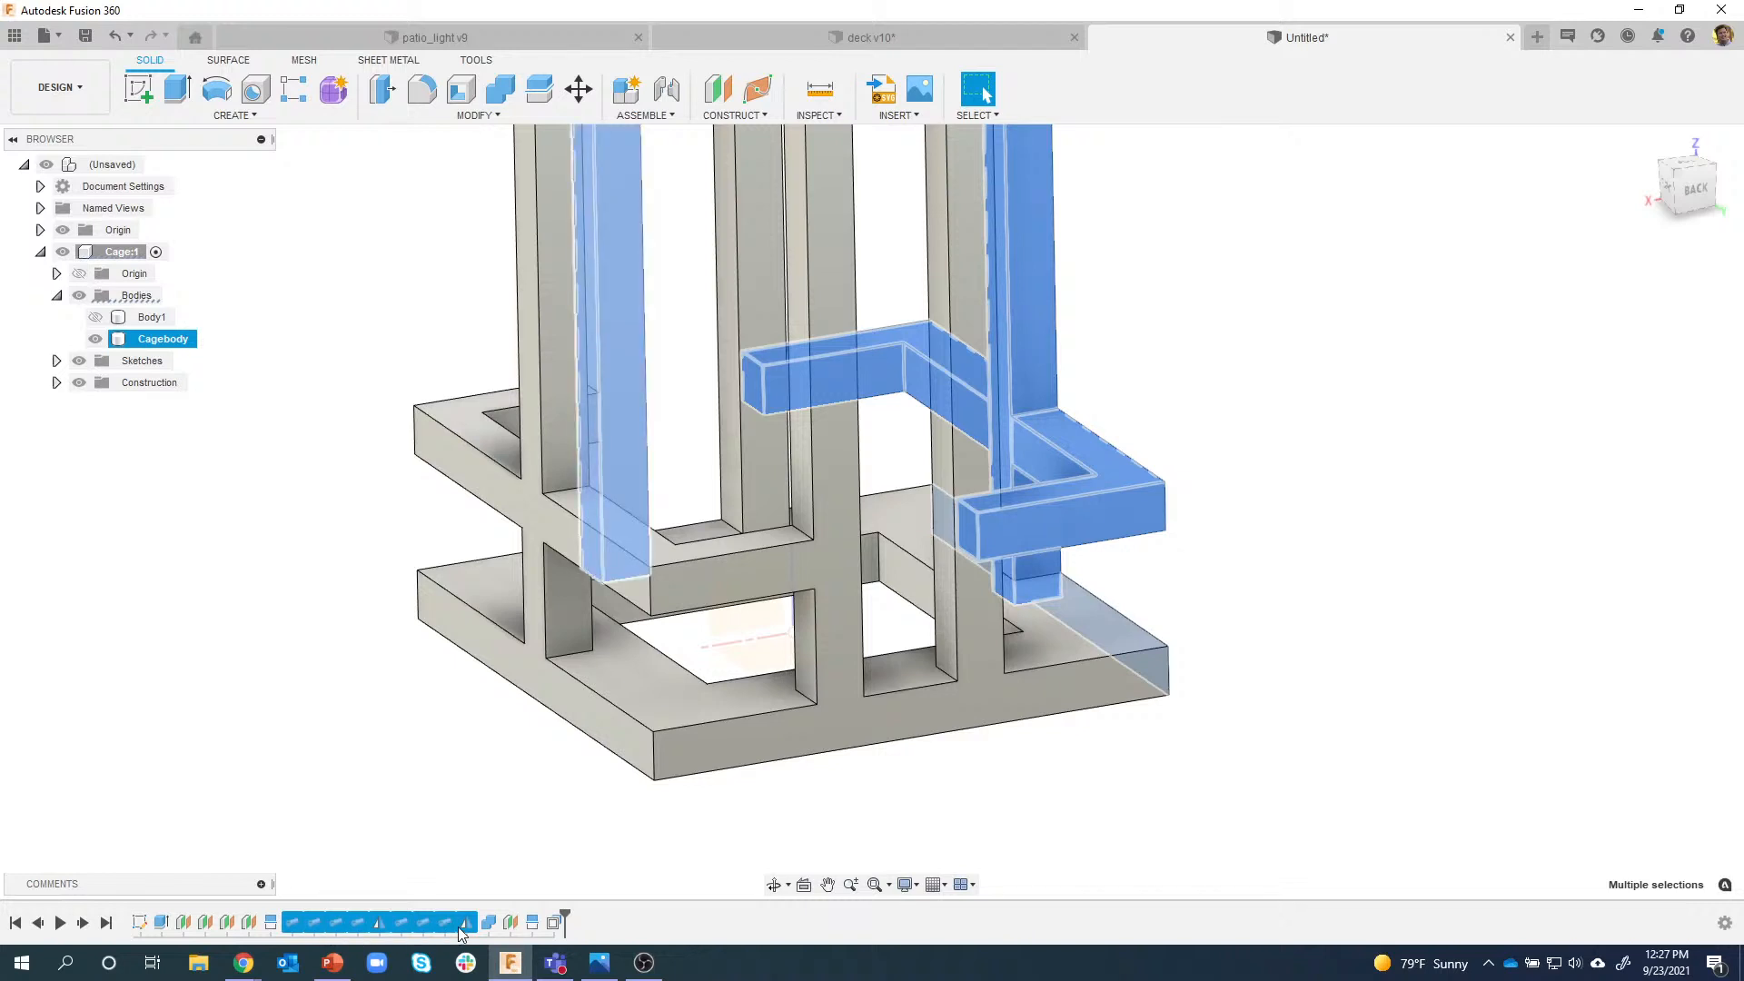
pyautogui.rightClick(401, 924)
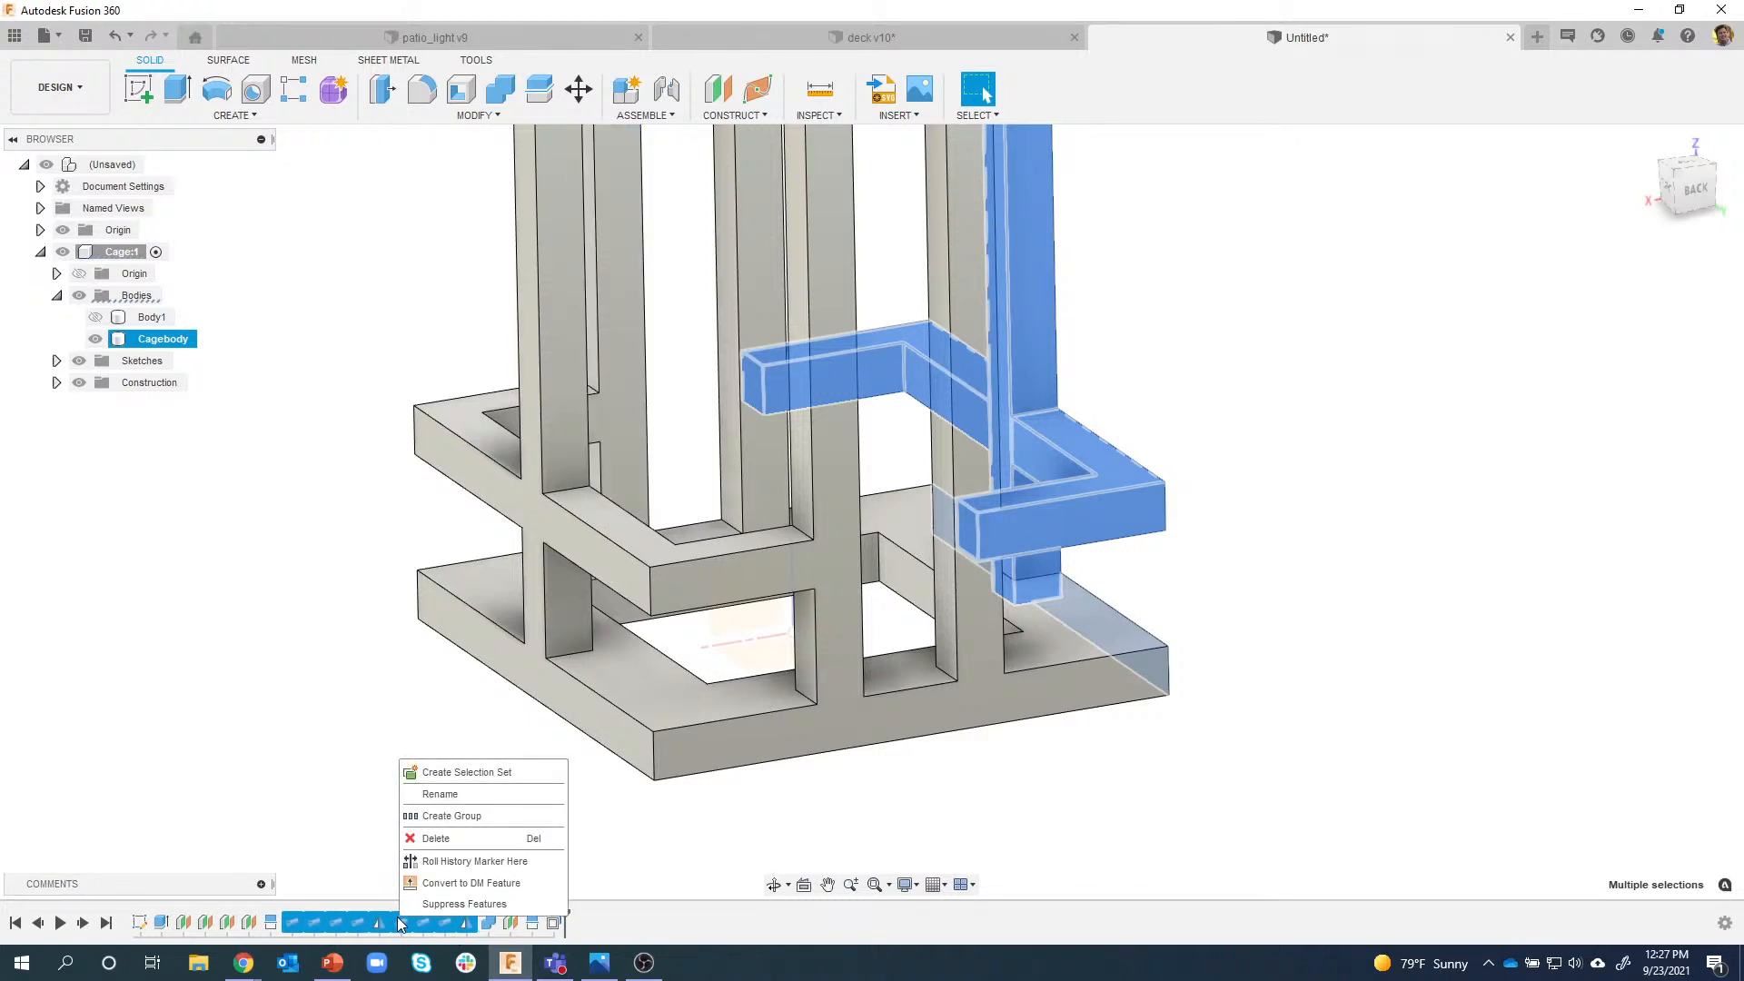
pyautogui.click(457, 816)
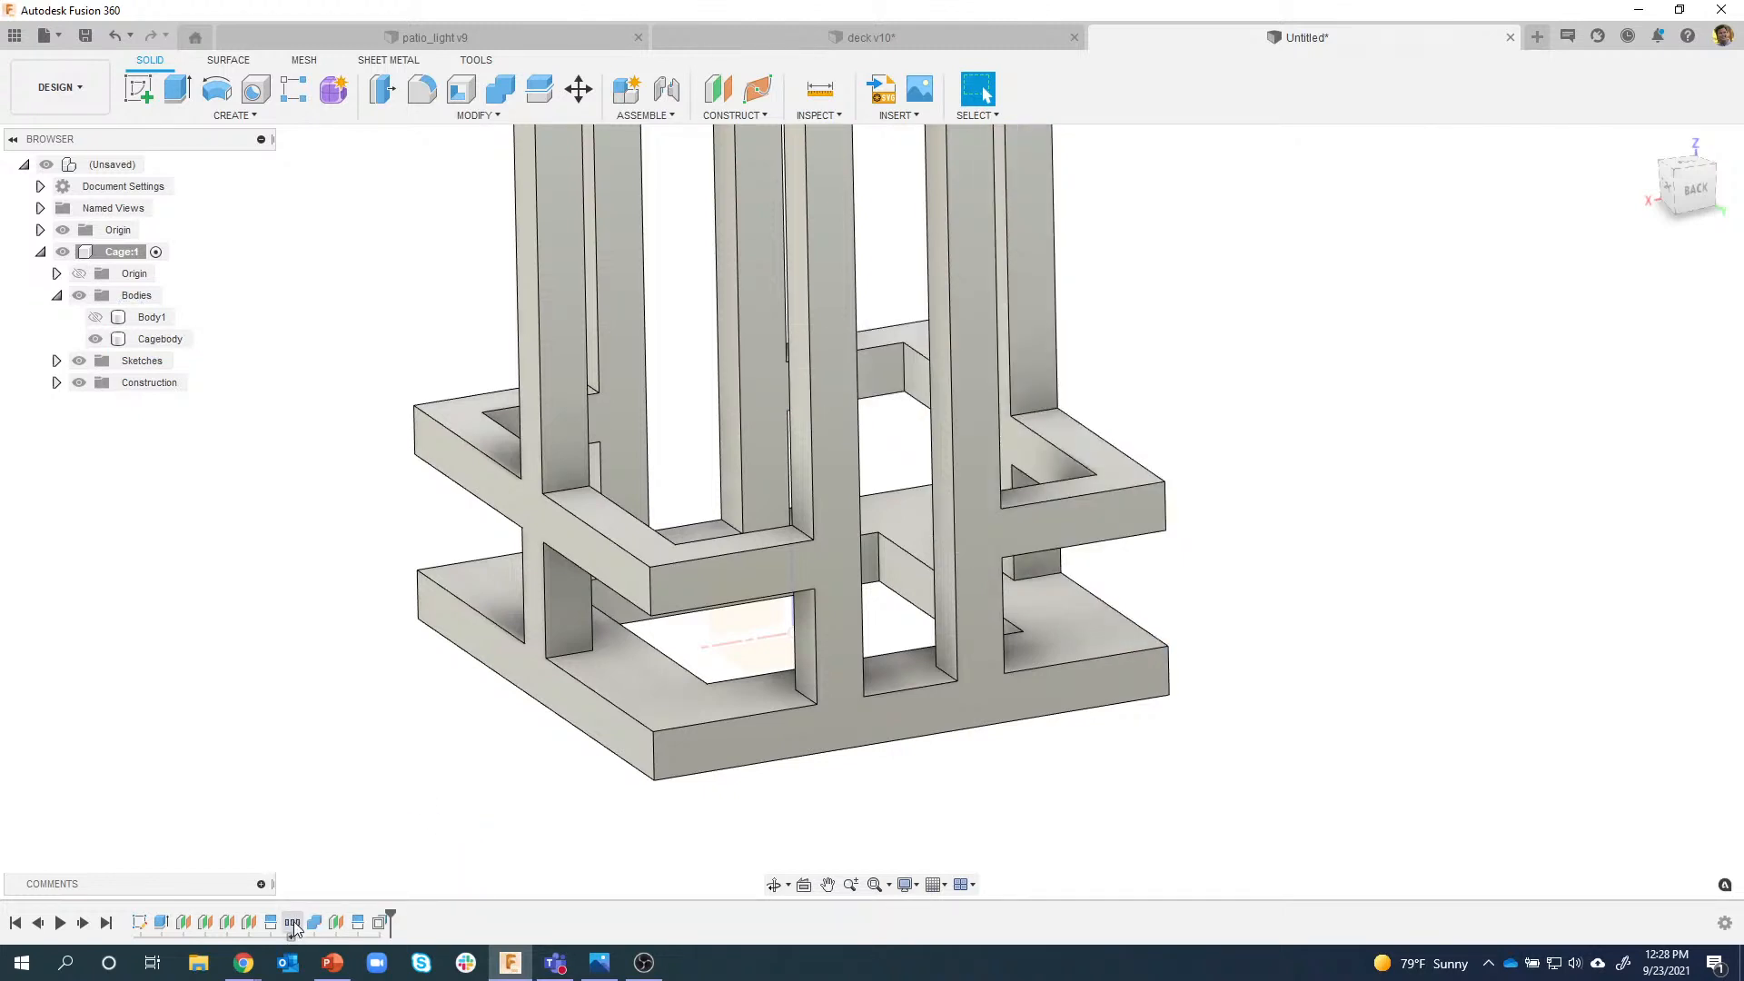
# Expand and collapse Group1 in the timeline to review its pipe and mirror features, and look over the whole cage.
pyautogui.moveTo(296, 932)
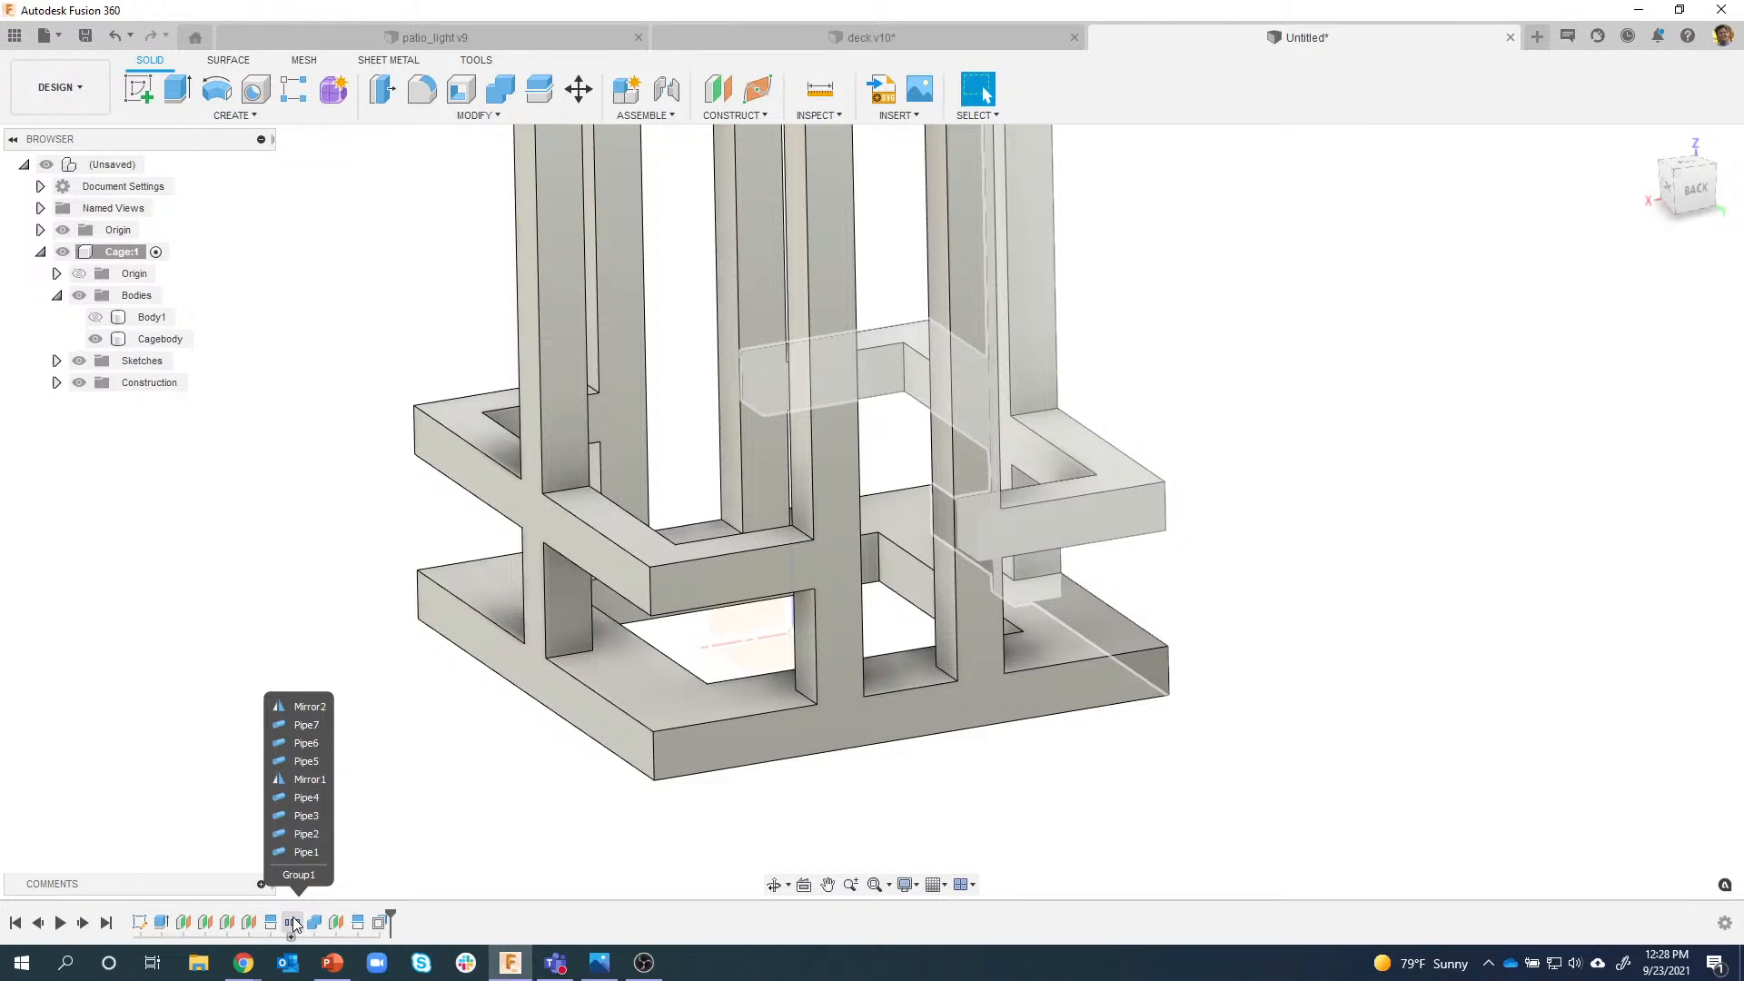
pyautogui.click(293, 935)
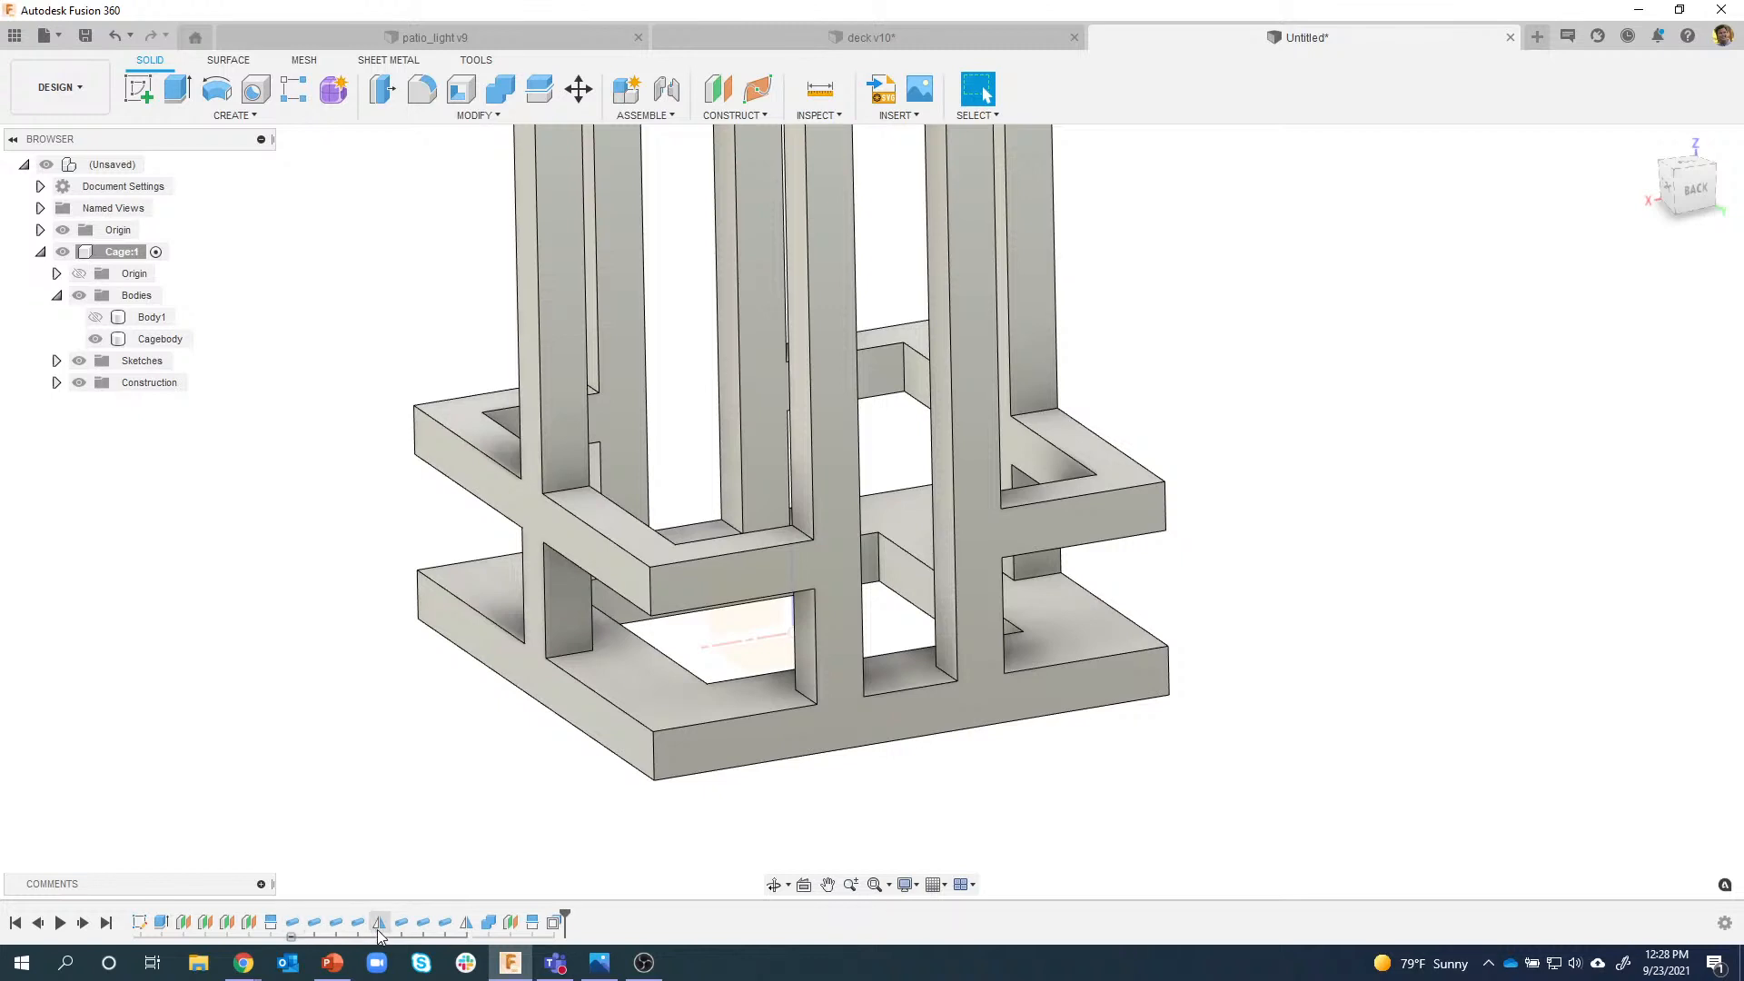
pyautogui.click(293, 936)
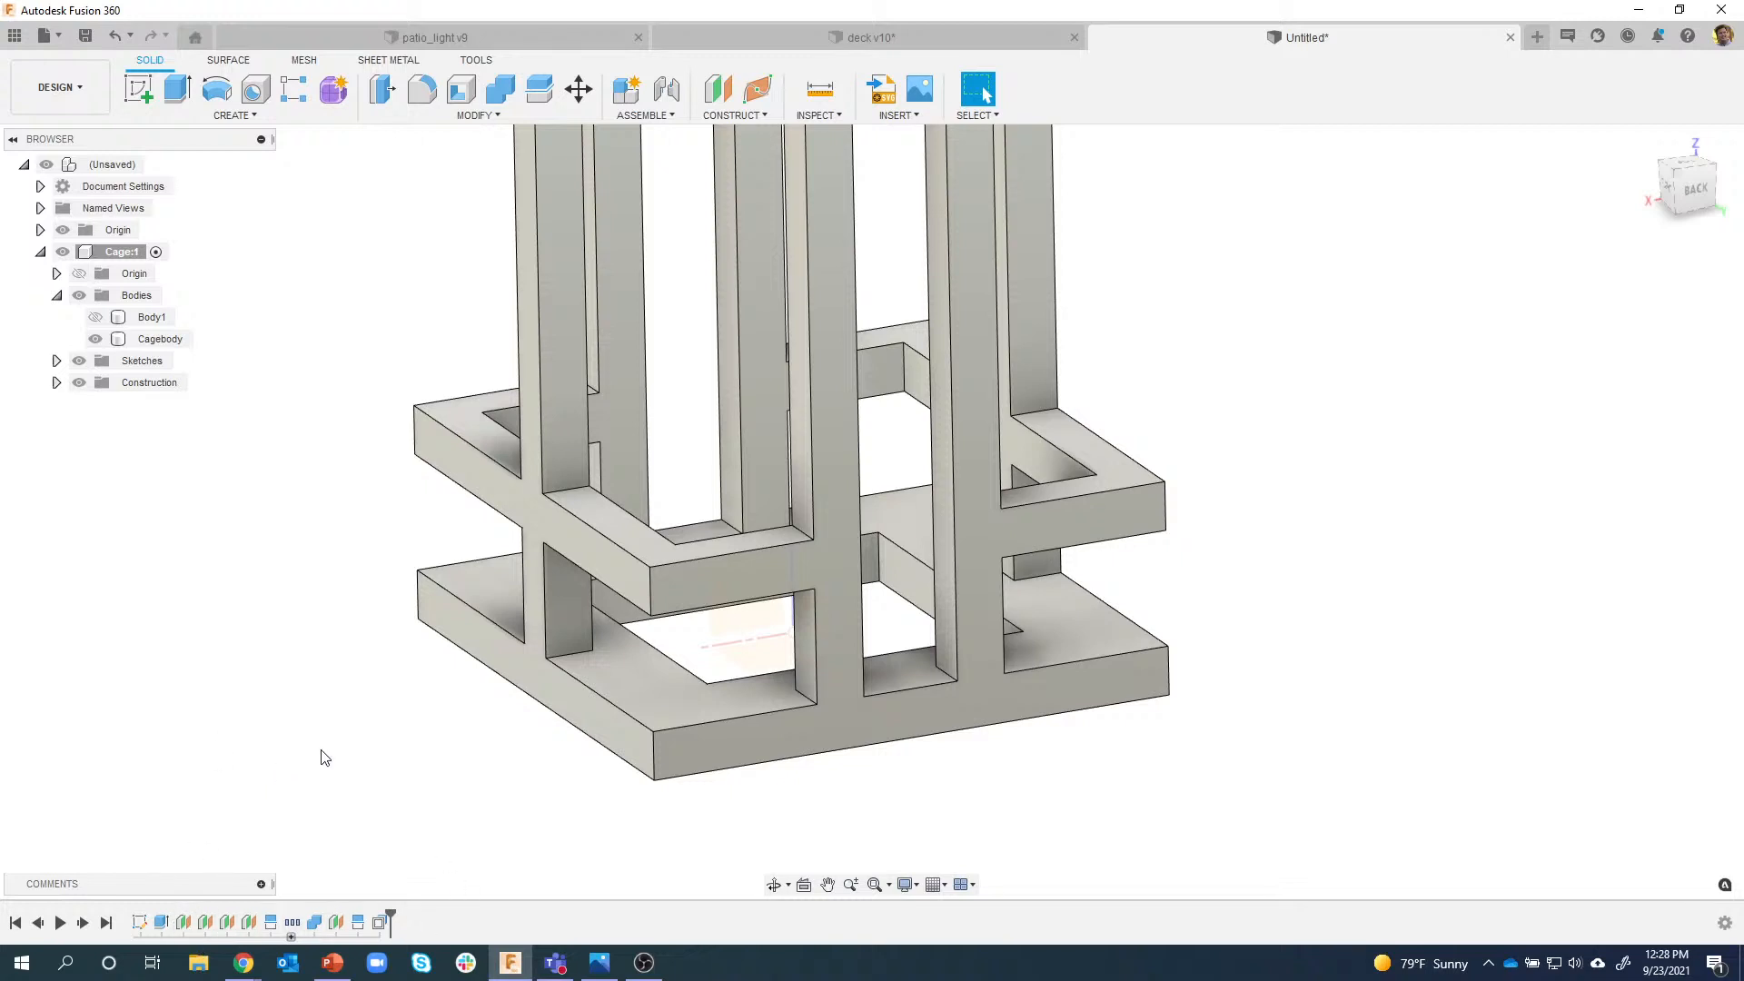
pyautogui.scroll(-4, 302, 740)
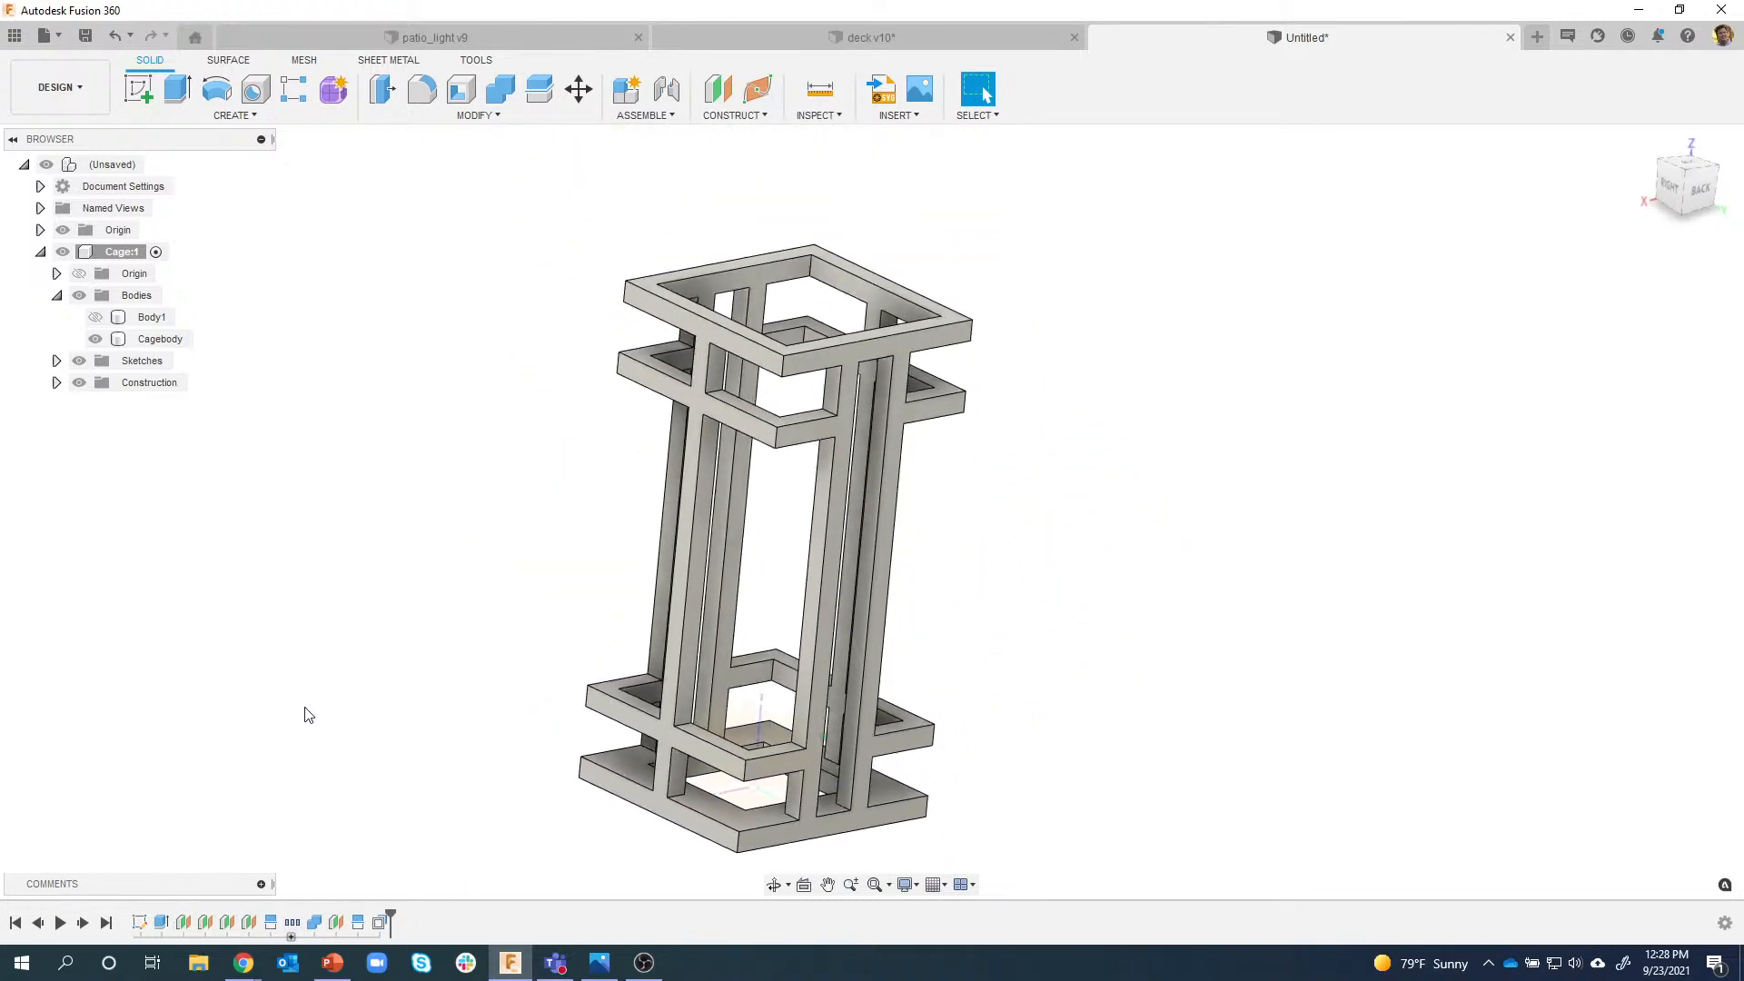
pyautogui.scroll(1, 305, 715)
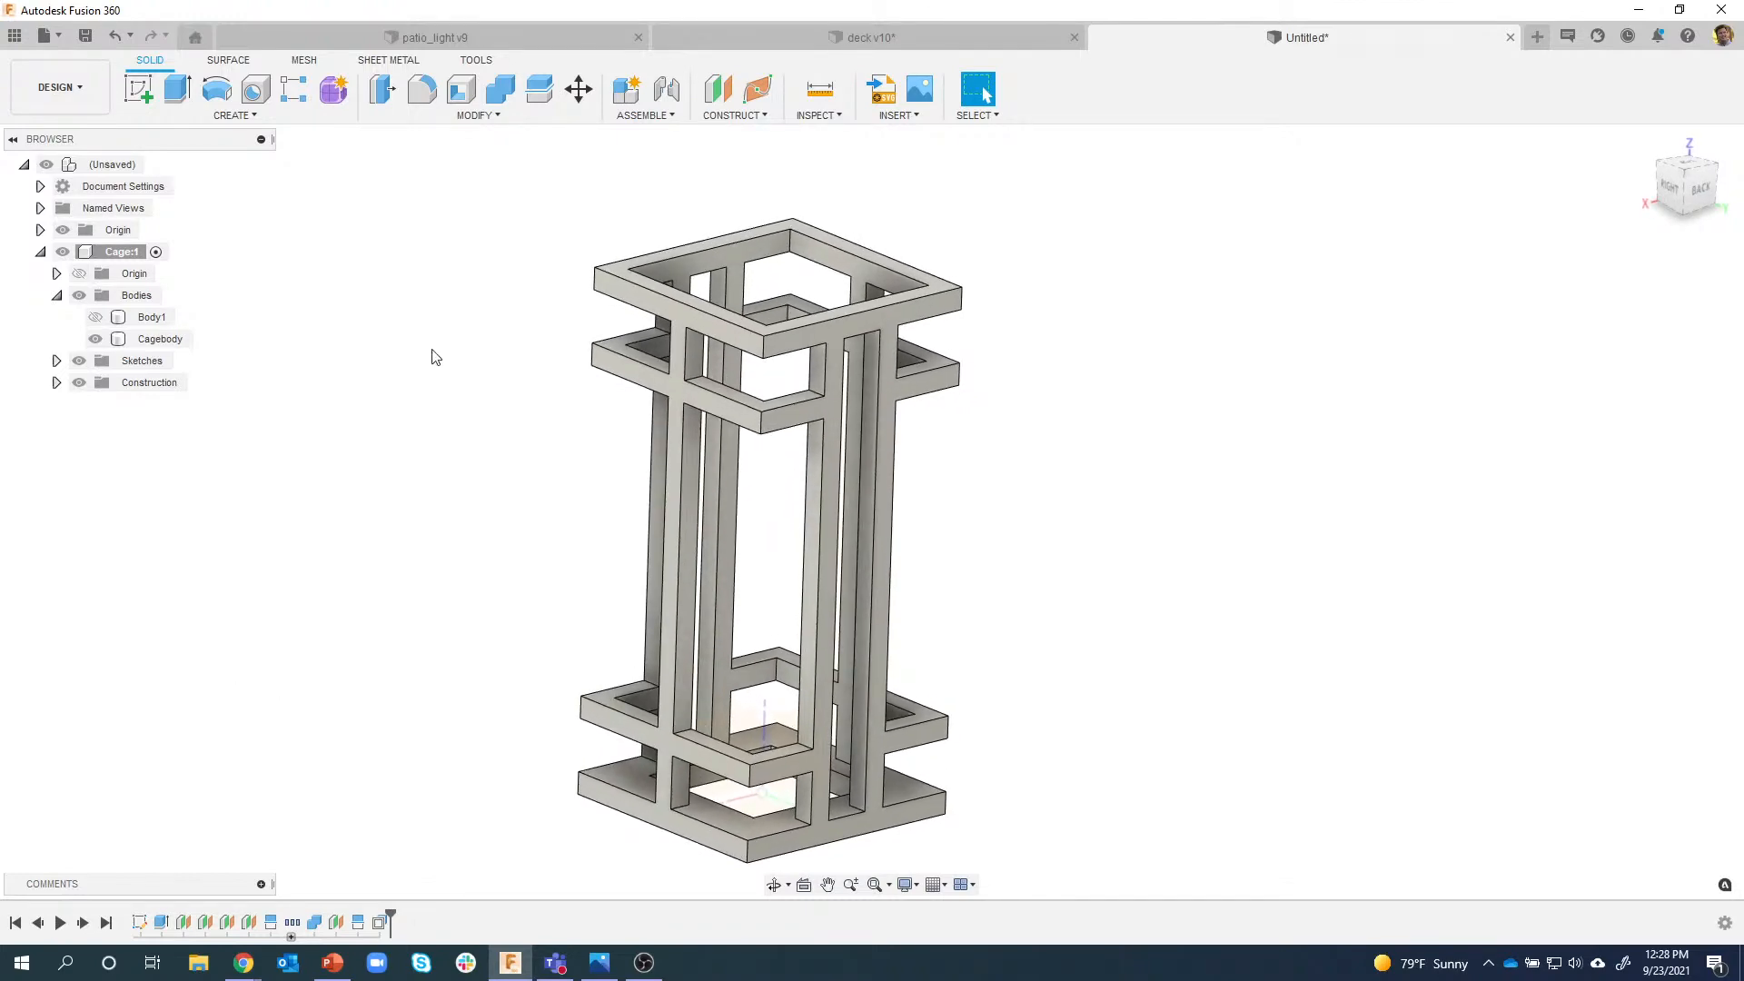
pyautogui.keyDown('shift'); pyautogui.moveTo(435, 357); pyautogui.dragTo(589, 173, button='middle'); pyautogui.keyUp('shift')
# Examine the upper cage from below the top plate in the patio_light v9 design, and return to the unsaved cage design.
pyautogui.click(459, 40)
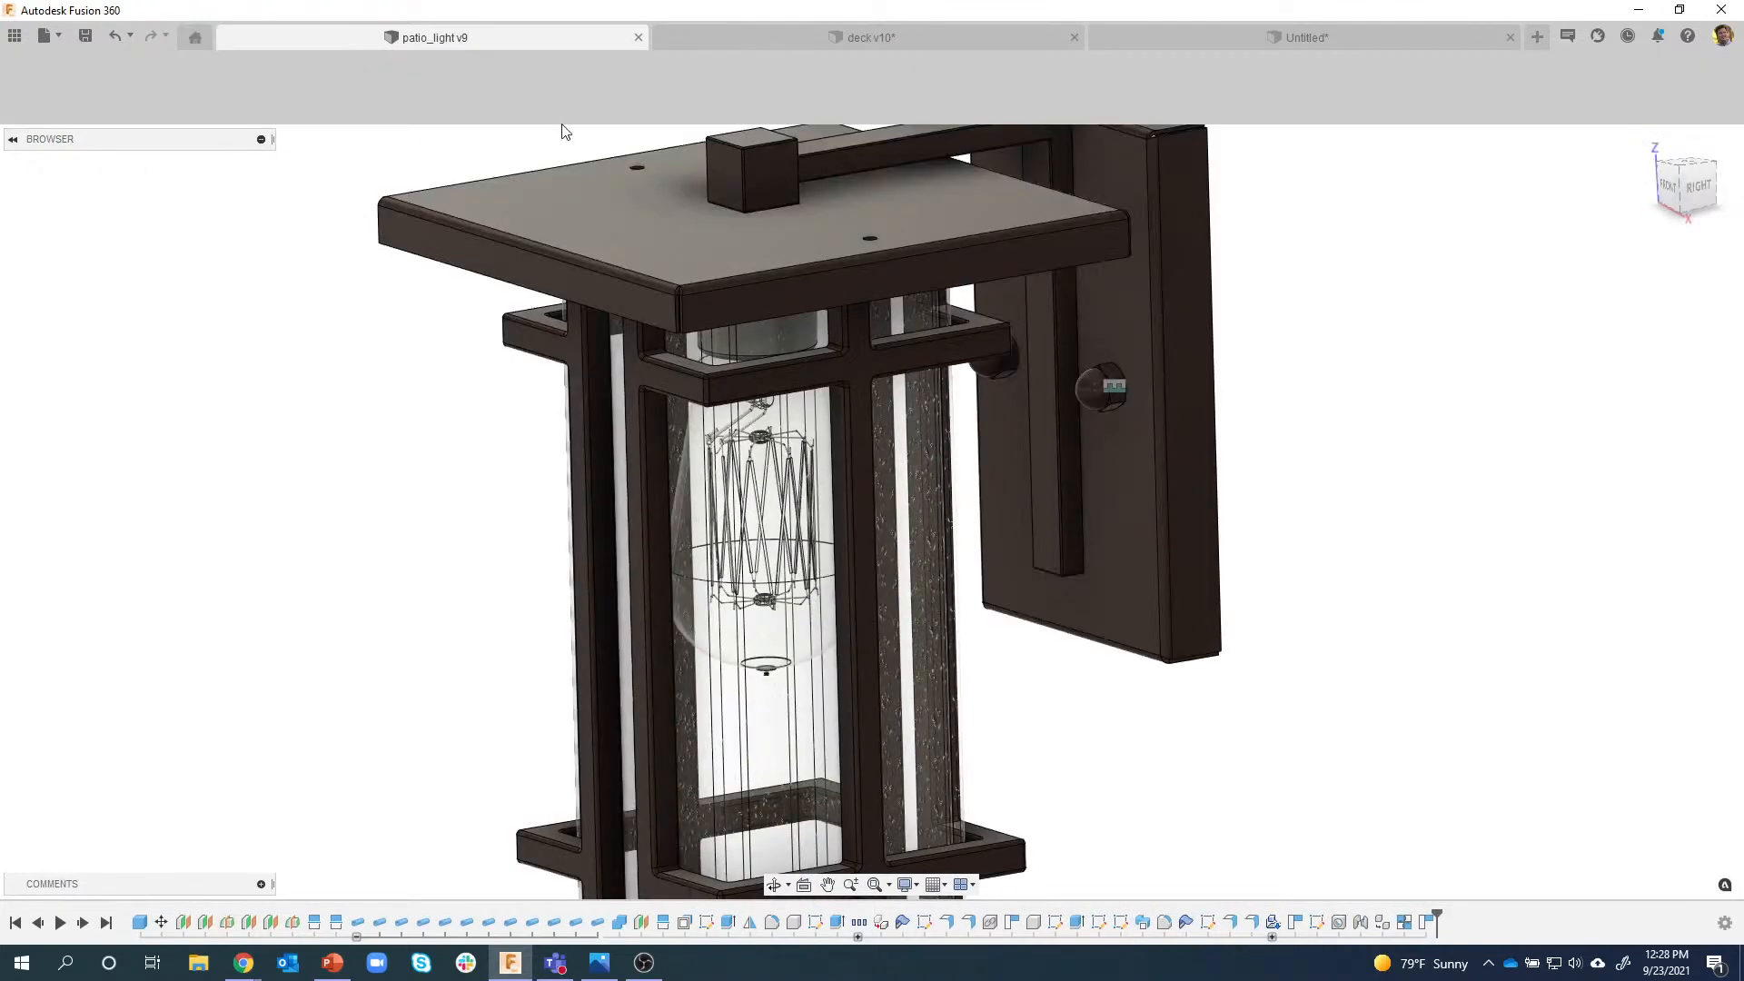
pyautogui.keyDown('shift'); pyautogui.moveTo(452, 512); pyautogui.dragTo(1129, 227, button='middle'); pyautogui.keyUp('shift')
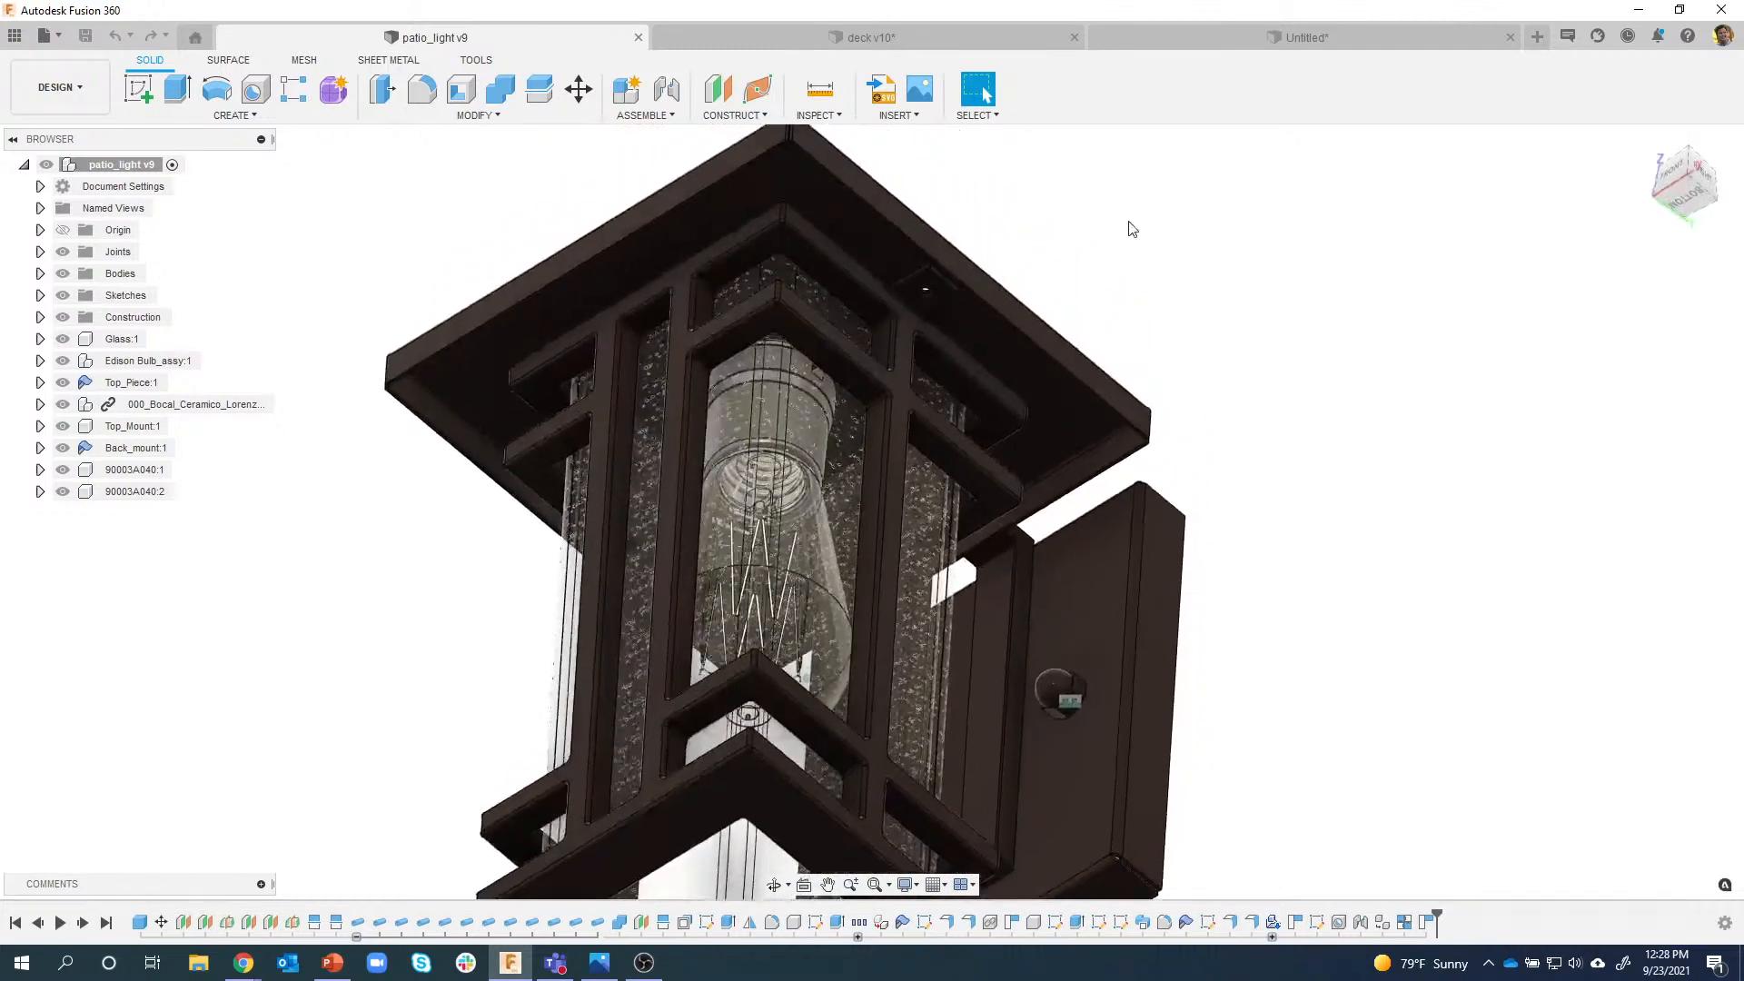
pyautogui.scroll(4, 945, 238)
pyautogui.keyDown('shift'); pyautogui.moveTo(935, 247); pyautogui.dragTo(1190, 100, button='middle'); pyautogui.keyUp('shift')
pyautogui.scroll(3, 831, 358)
pyautogui.click(1202, 42)
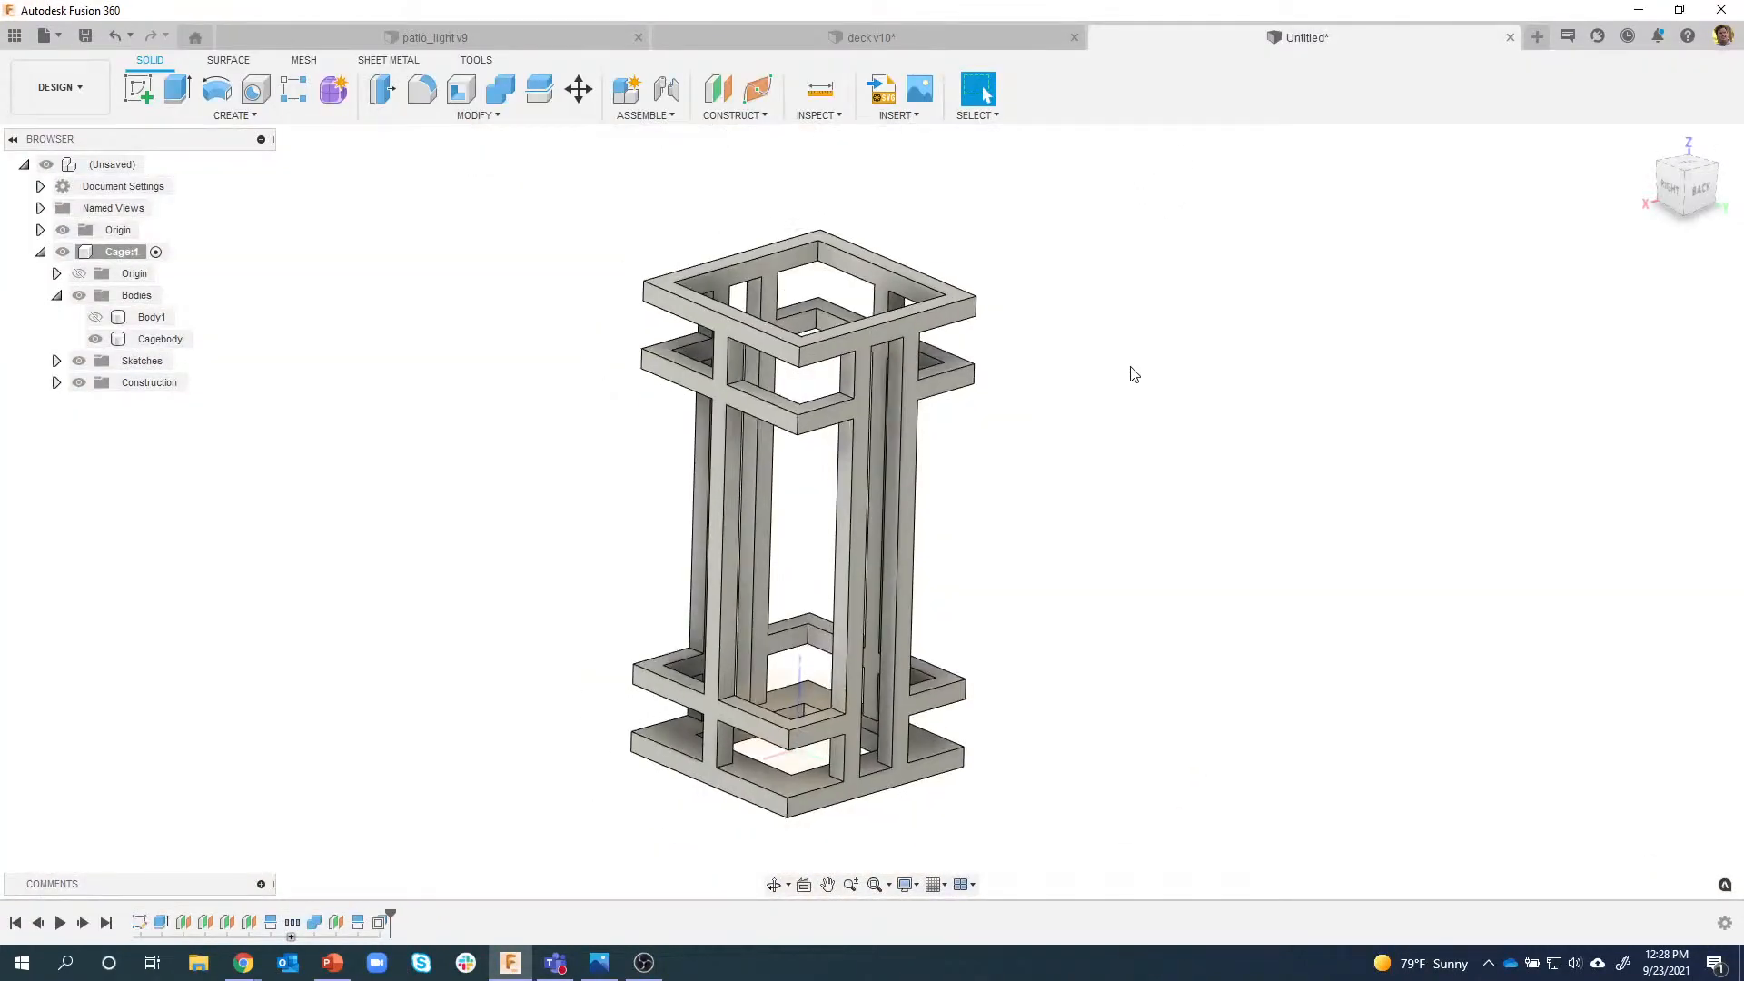
# Create a new sketch on the top face of the cage's upper frame.
pyautogui.keyDown('shift'); pyautogui.moveTo(1134, 374); pyautogui.dragTo(918, 405, button='middle'); pyautogui.keyUp('shift')
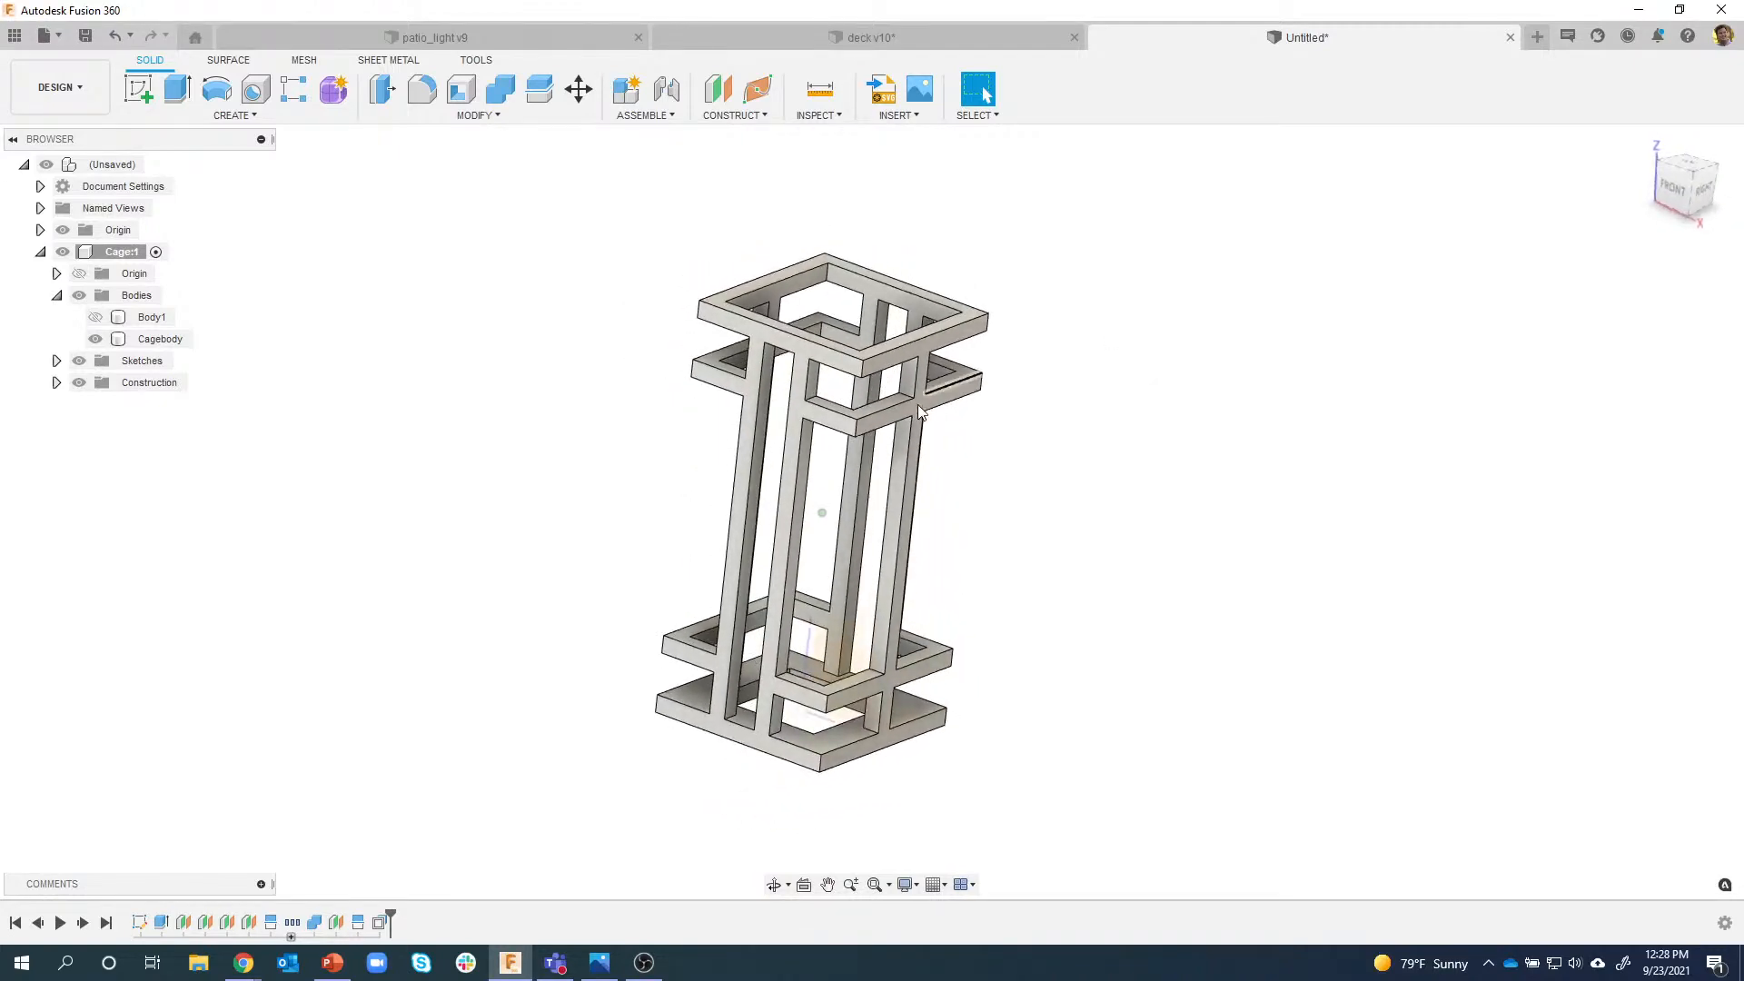
pyautogui.scroll(4, 966, 389)
pyautogui.keyDown('shift'); pyautogui.moveTo(974, 328); pyautogui.dragTo(951, 411, button='middle'); pyautogui.keyUp('shift')
pyautogui.rightClick(950, 402)
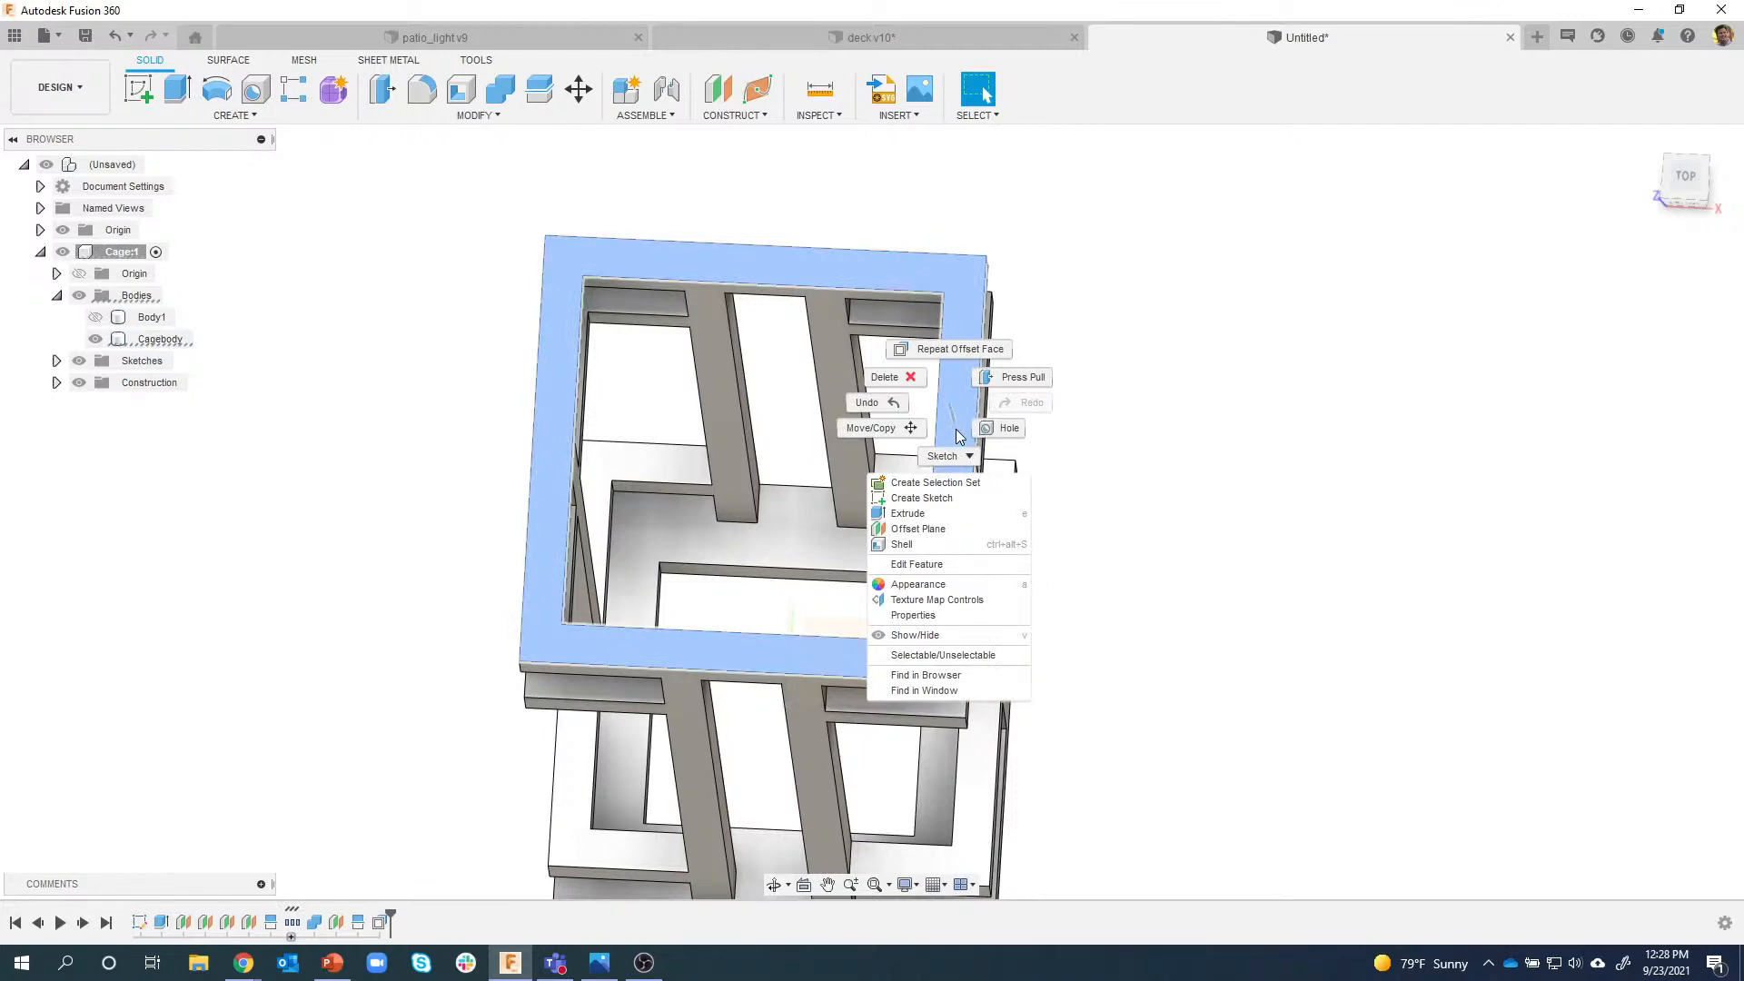
pyautogui.click(937, 506)
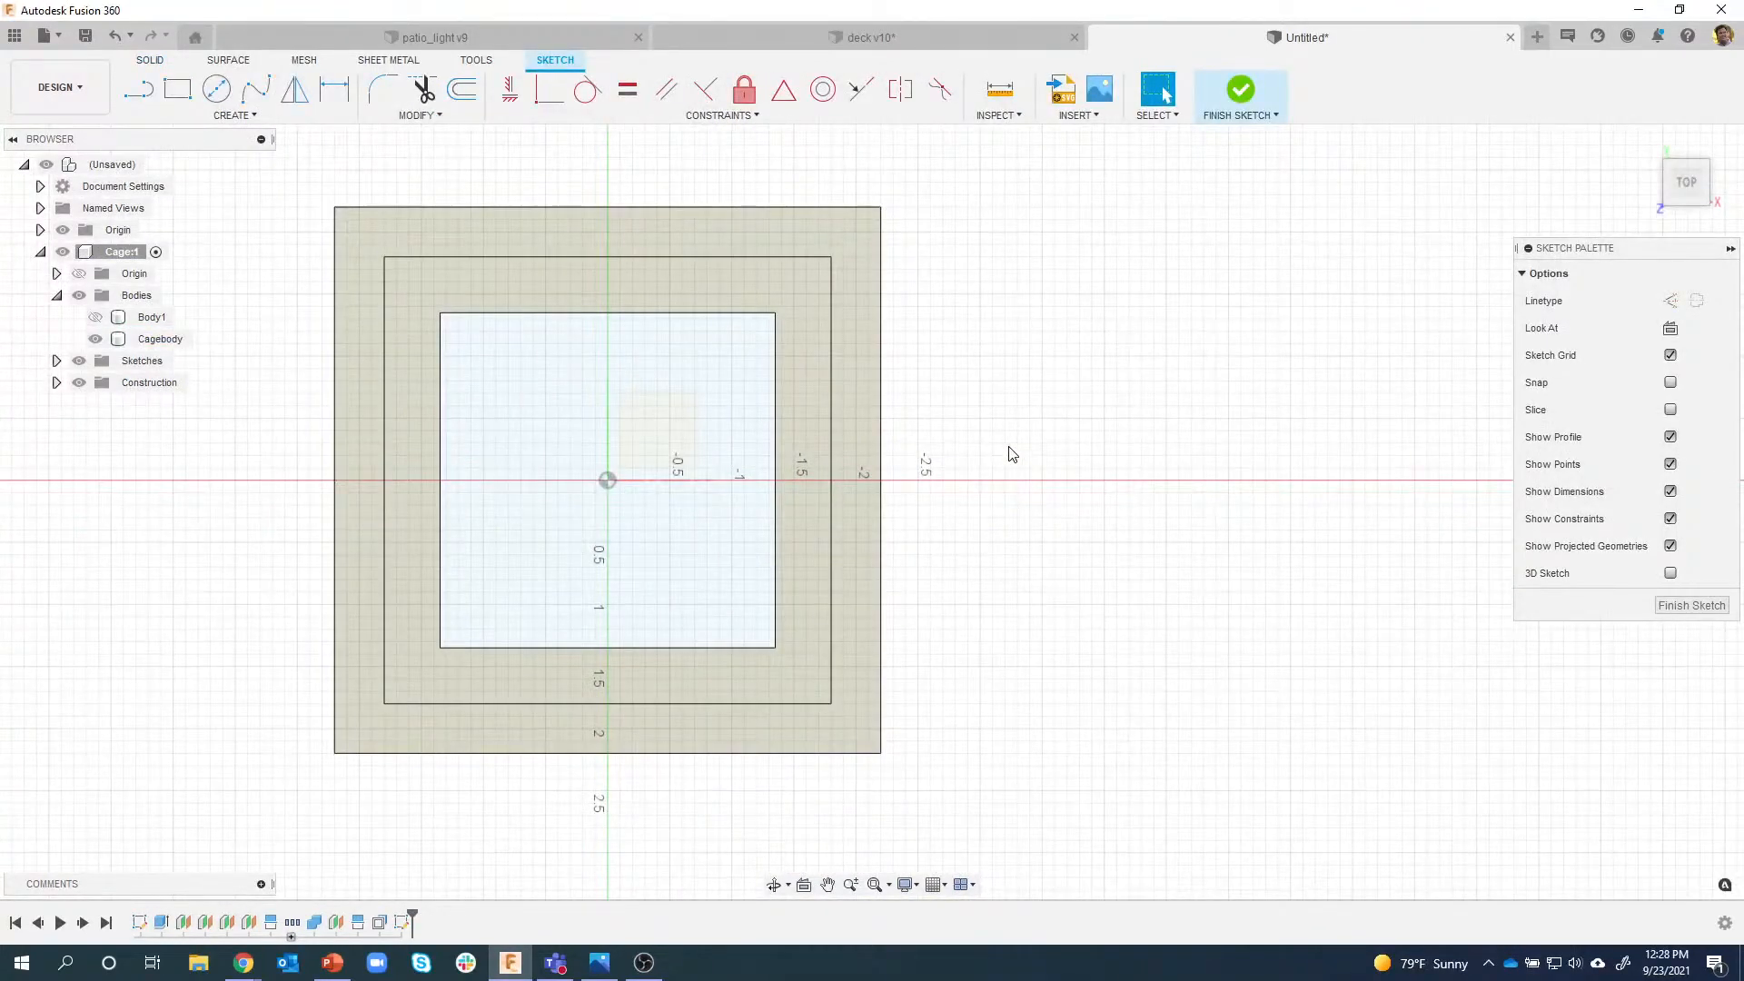
# Sketch a center rectangle 0.60 in wide beside the frame and constrain its adjacent sides to be equal.
pyautogui.press('r')
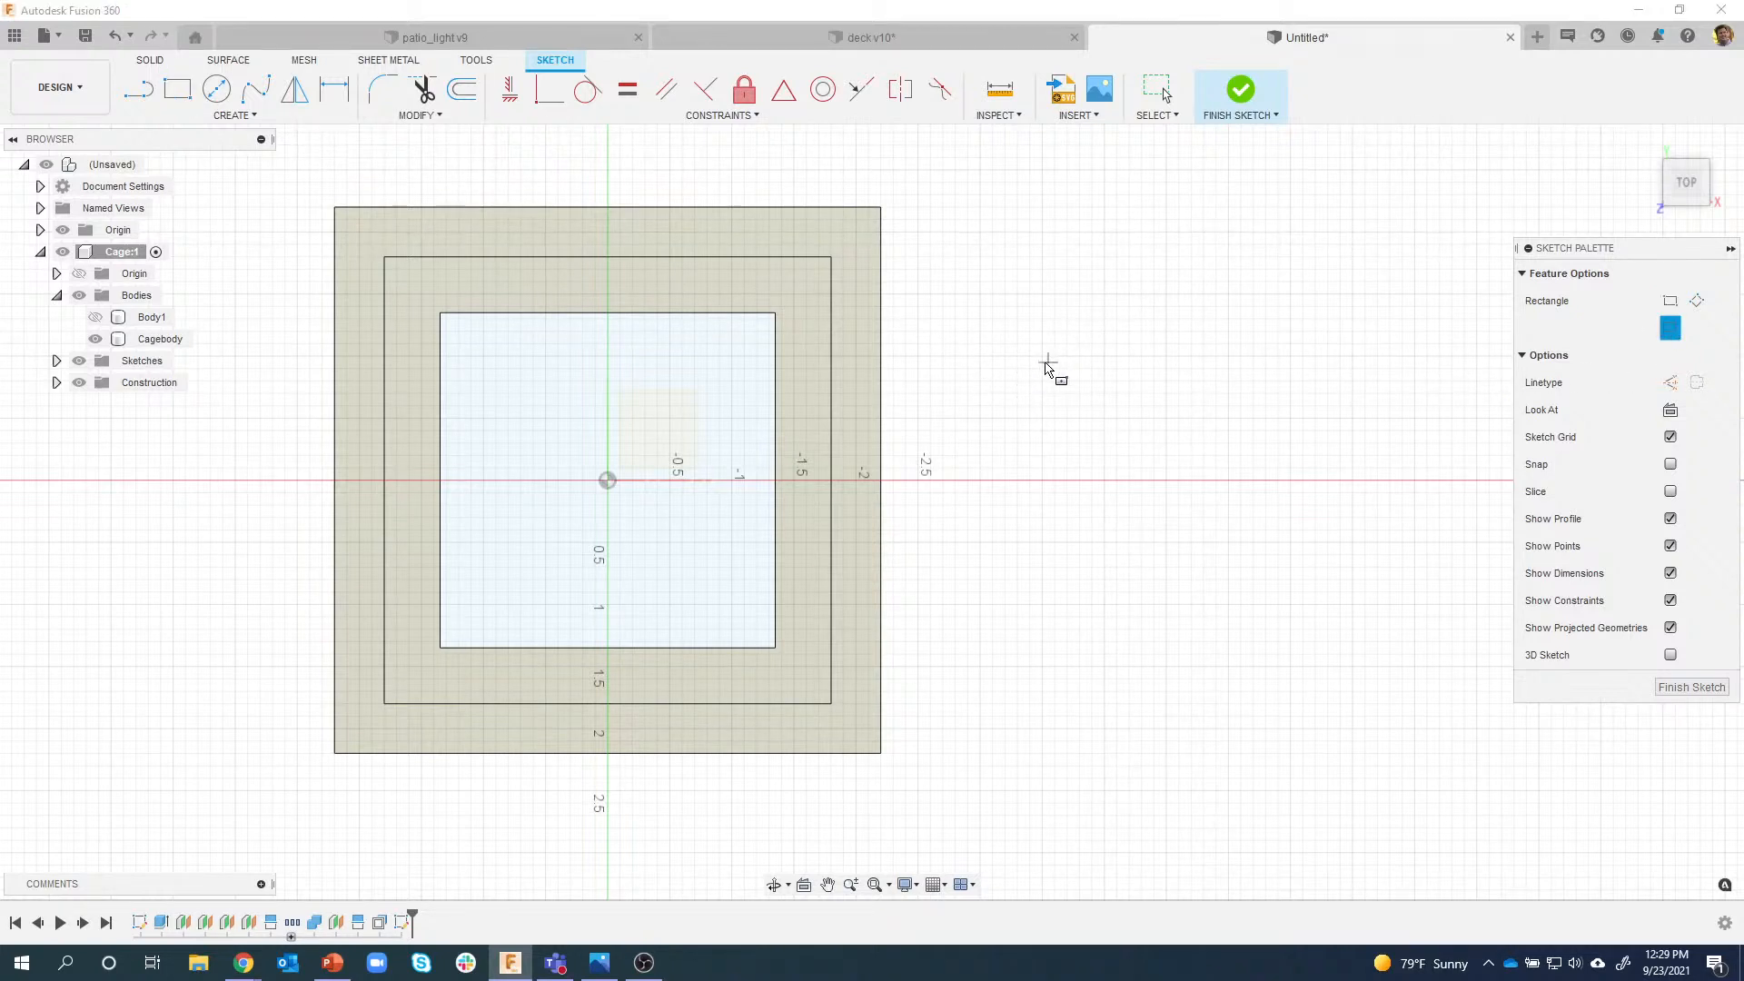
pyautogui.click(1034, 368)
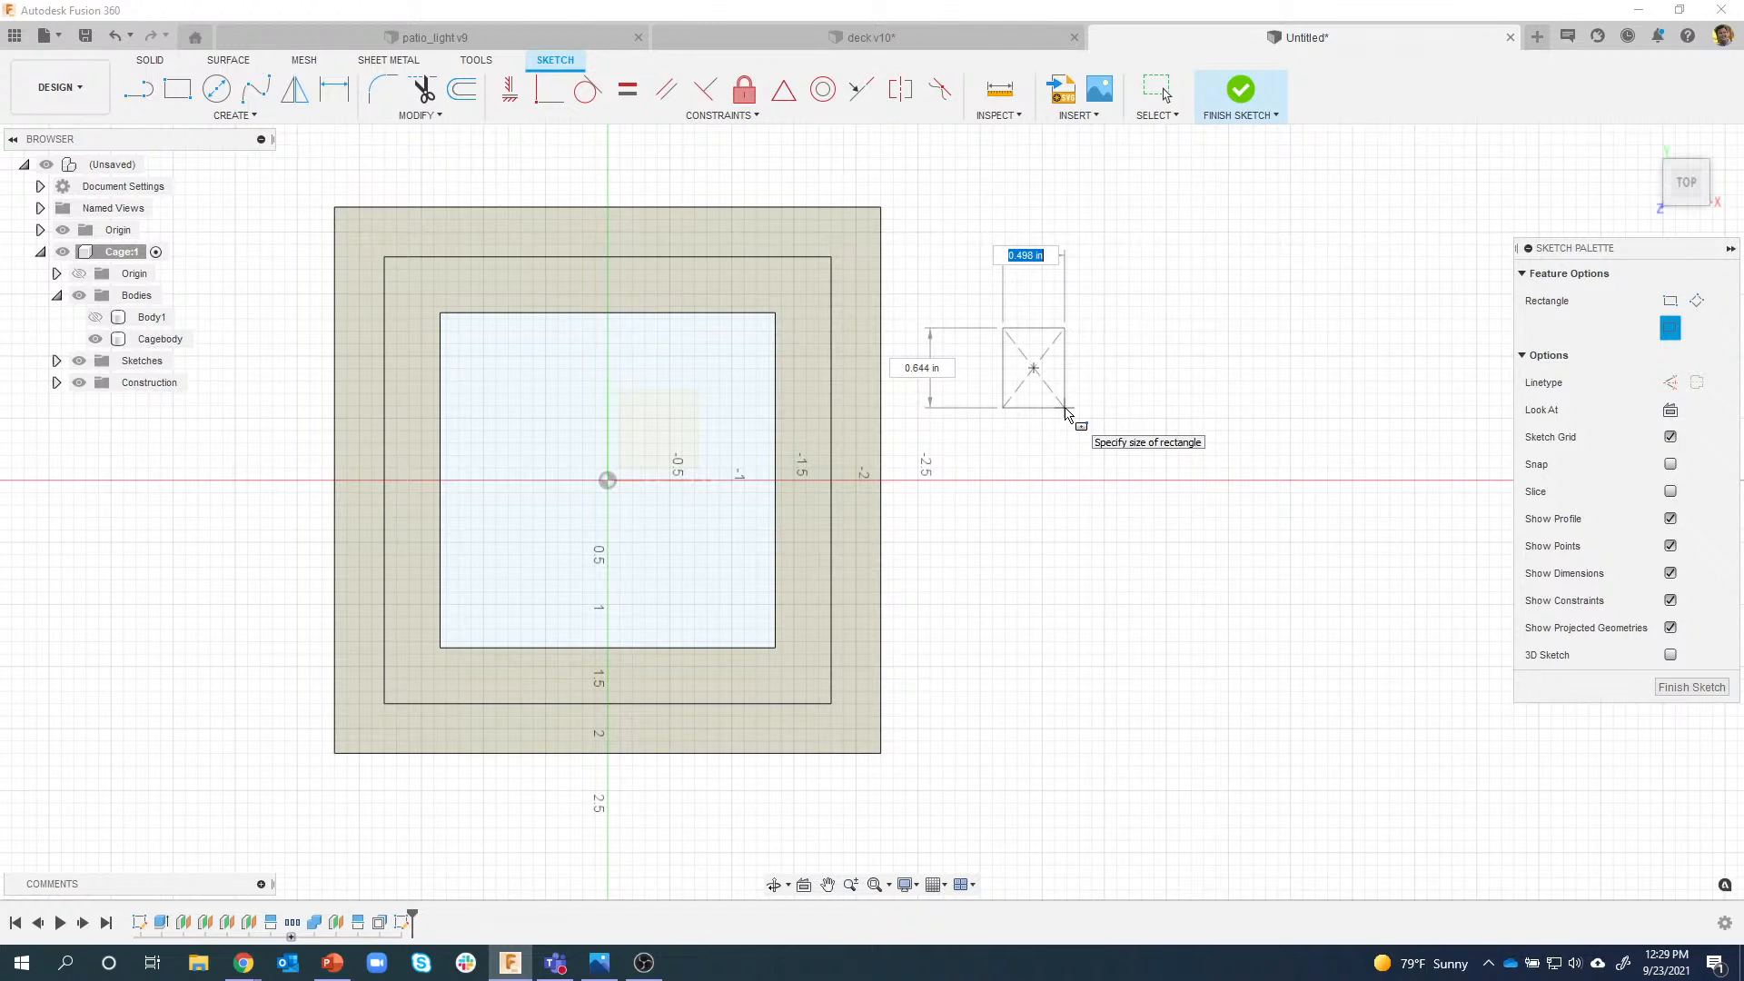
pyautogui.press('Tab')
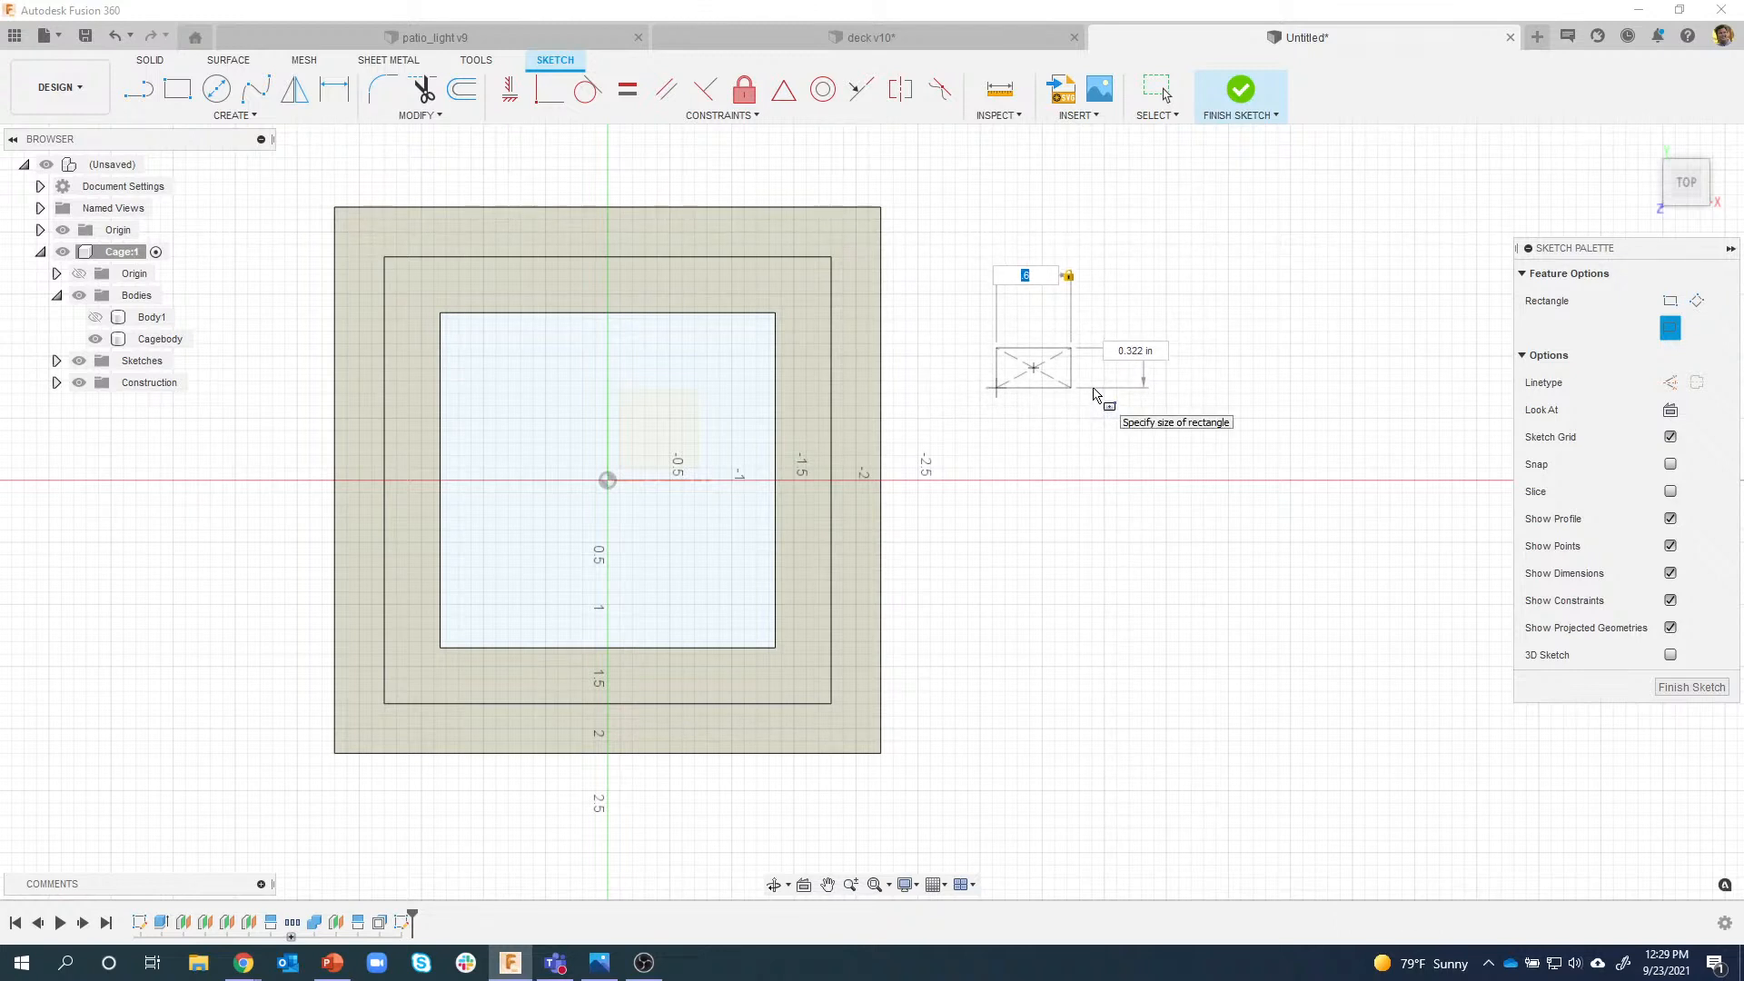
pyautogui.click(1097, 398)
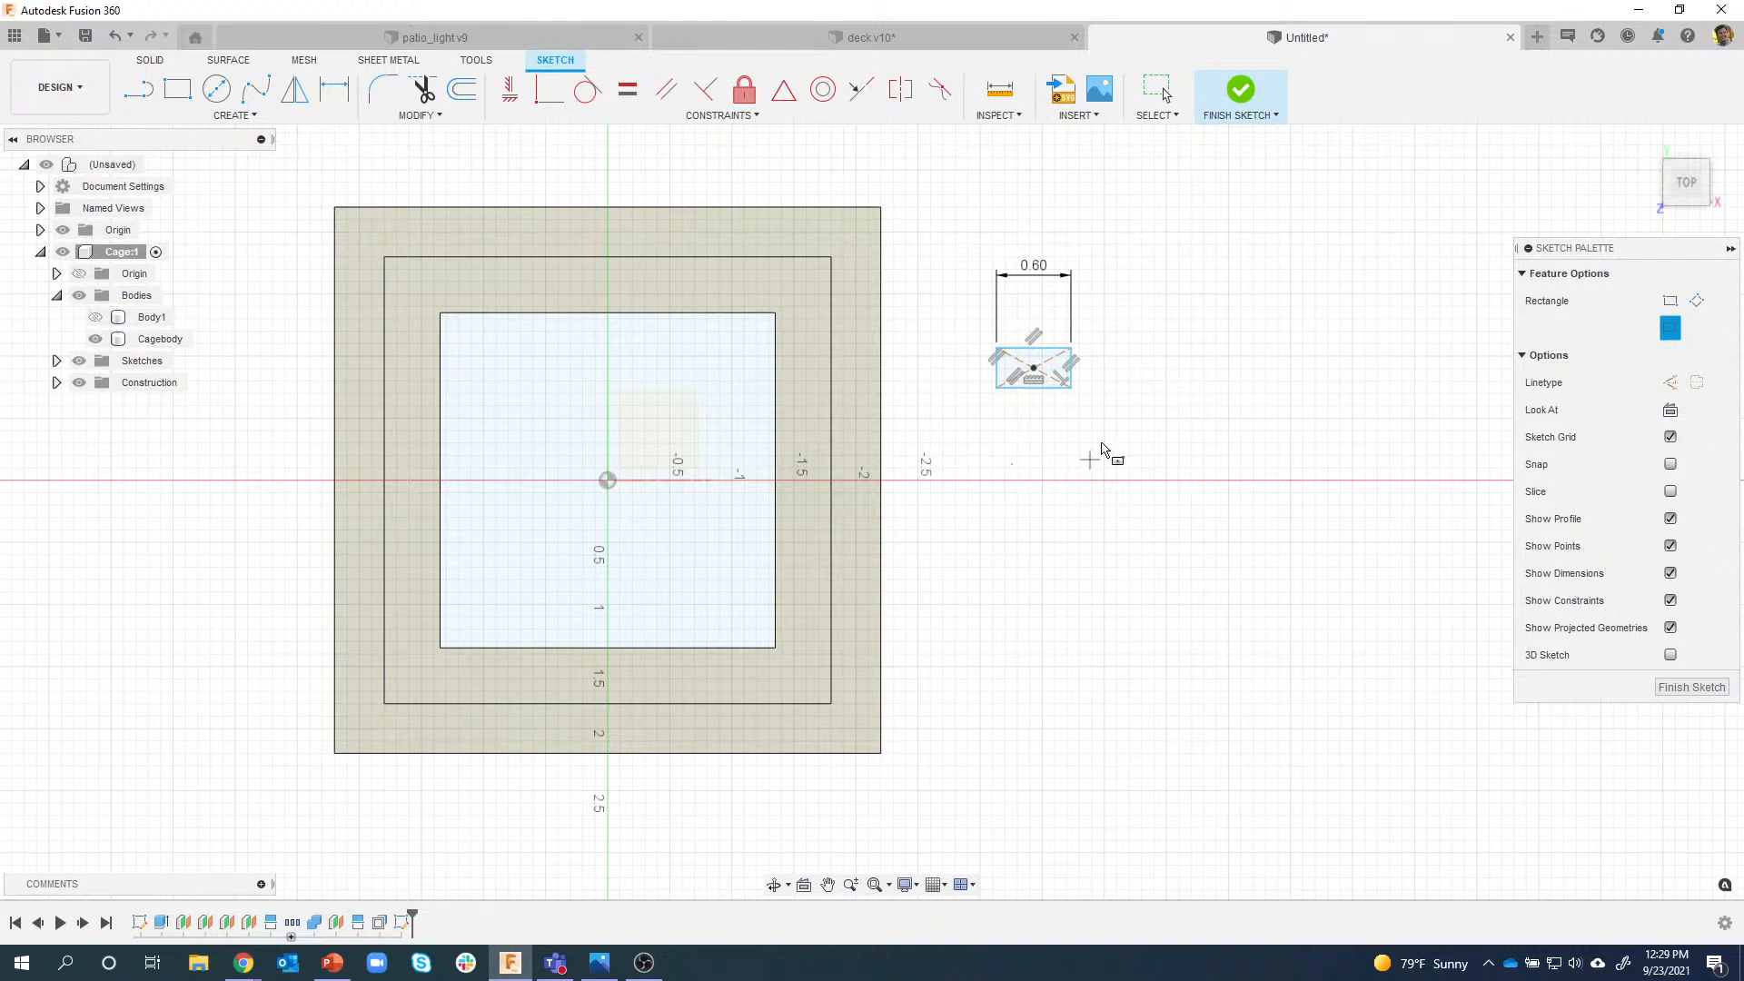
pyautogui.scroll(2, 1115, 354)
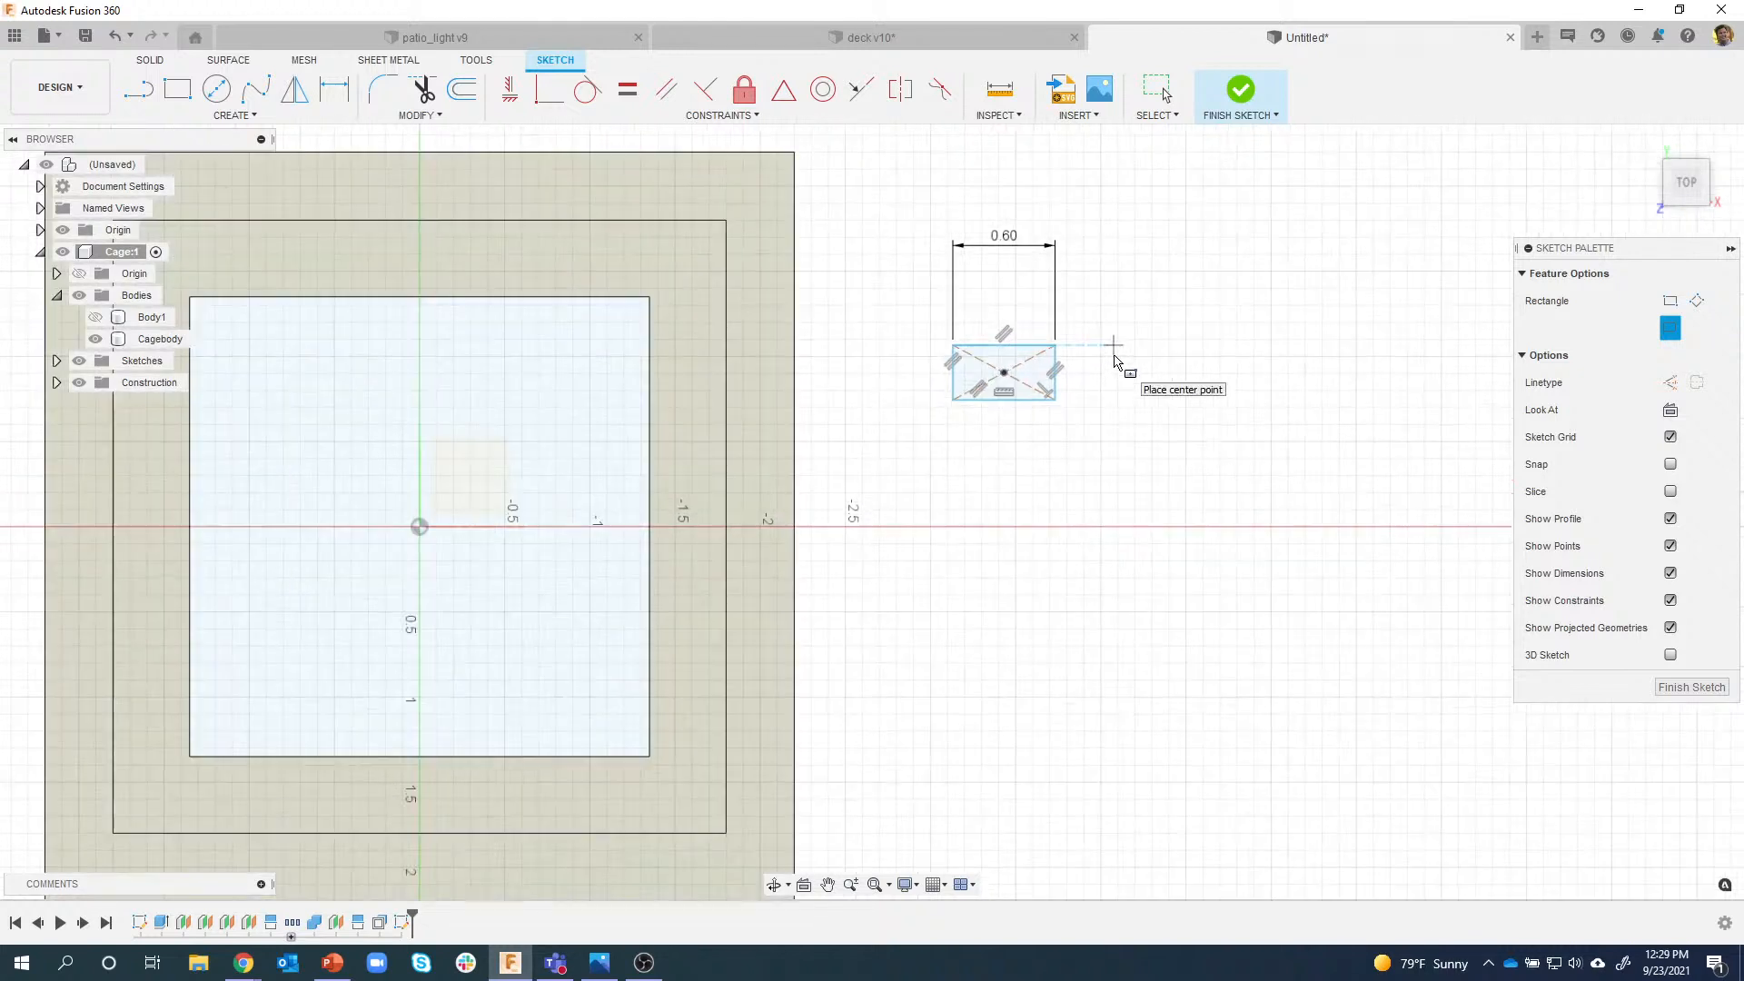
pyautogui.click(626, 89)
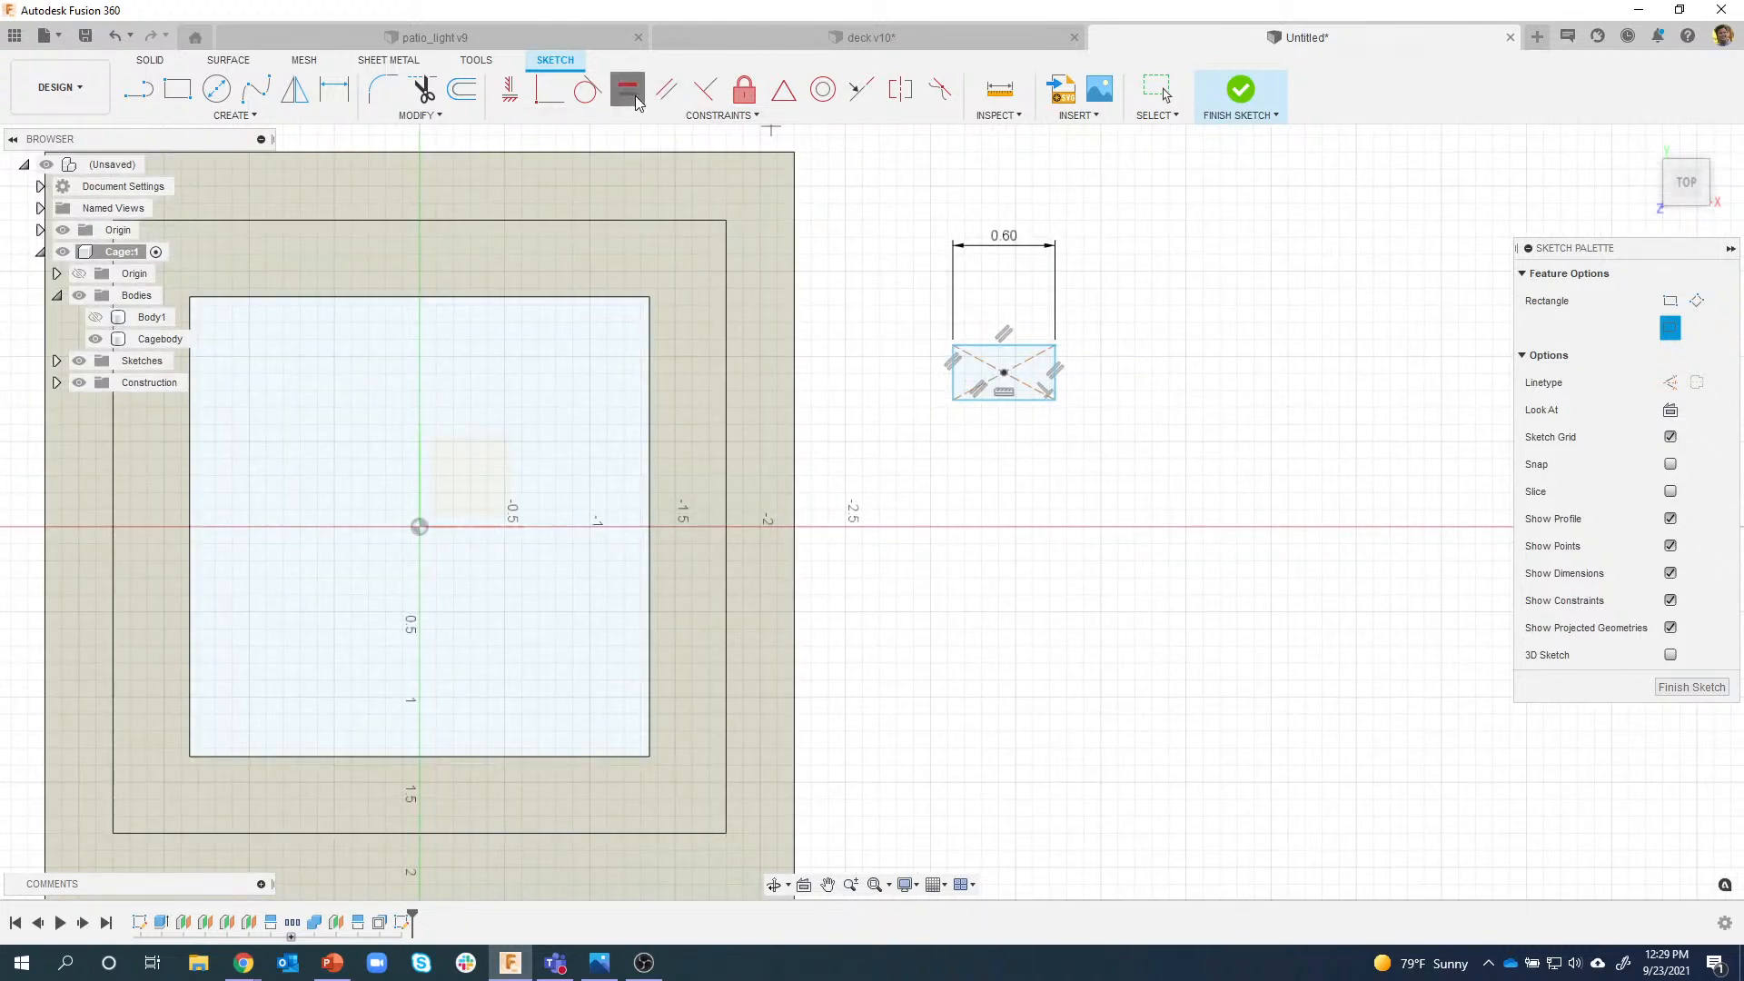
pyautogui.click(983, 352)
pyautogui.click(954, 379)
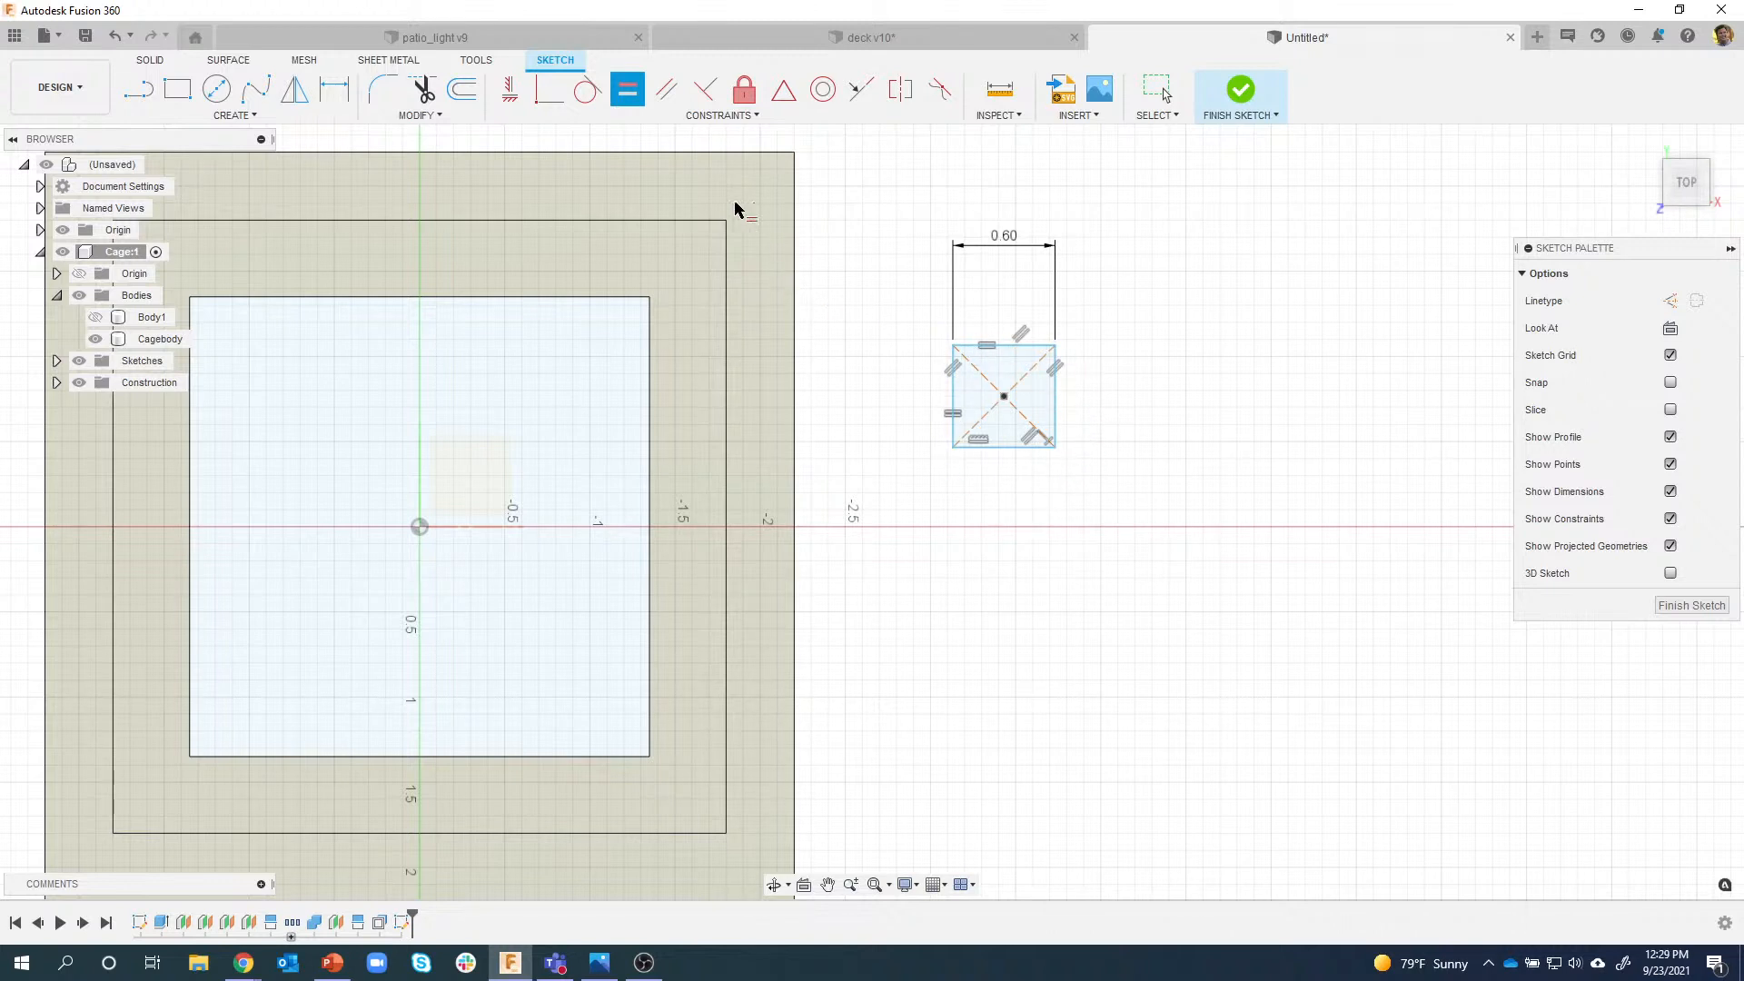
# Draw a 0.17 in diameter circle at the square's center and place its dimension label outside the square.
pyautogui.click(216, 88)
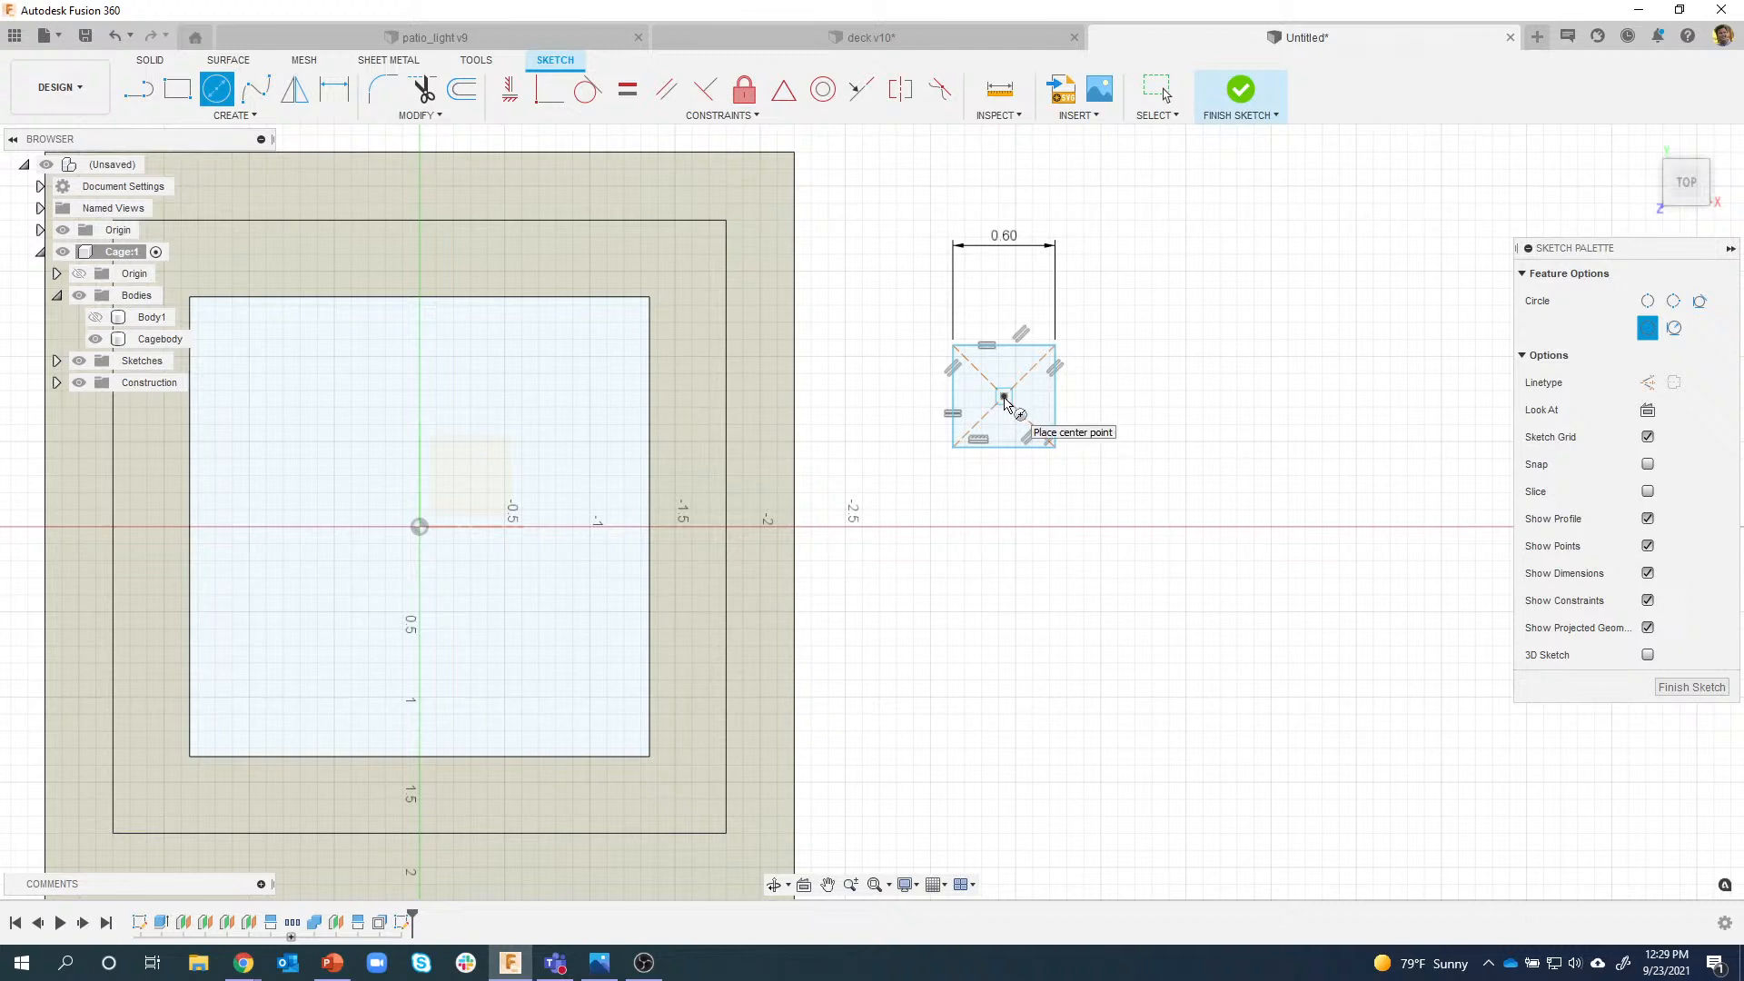
pyautogui.click(1003, 398)
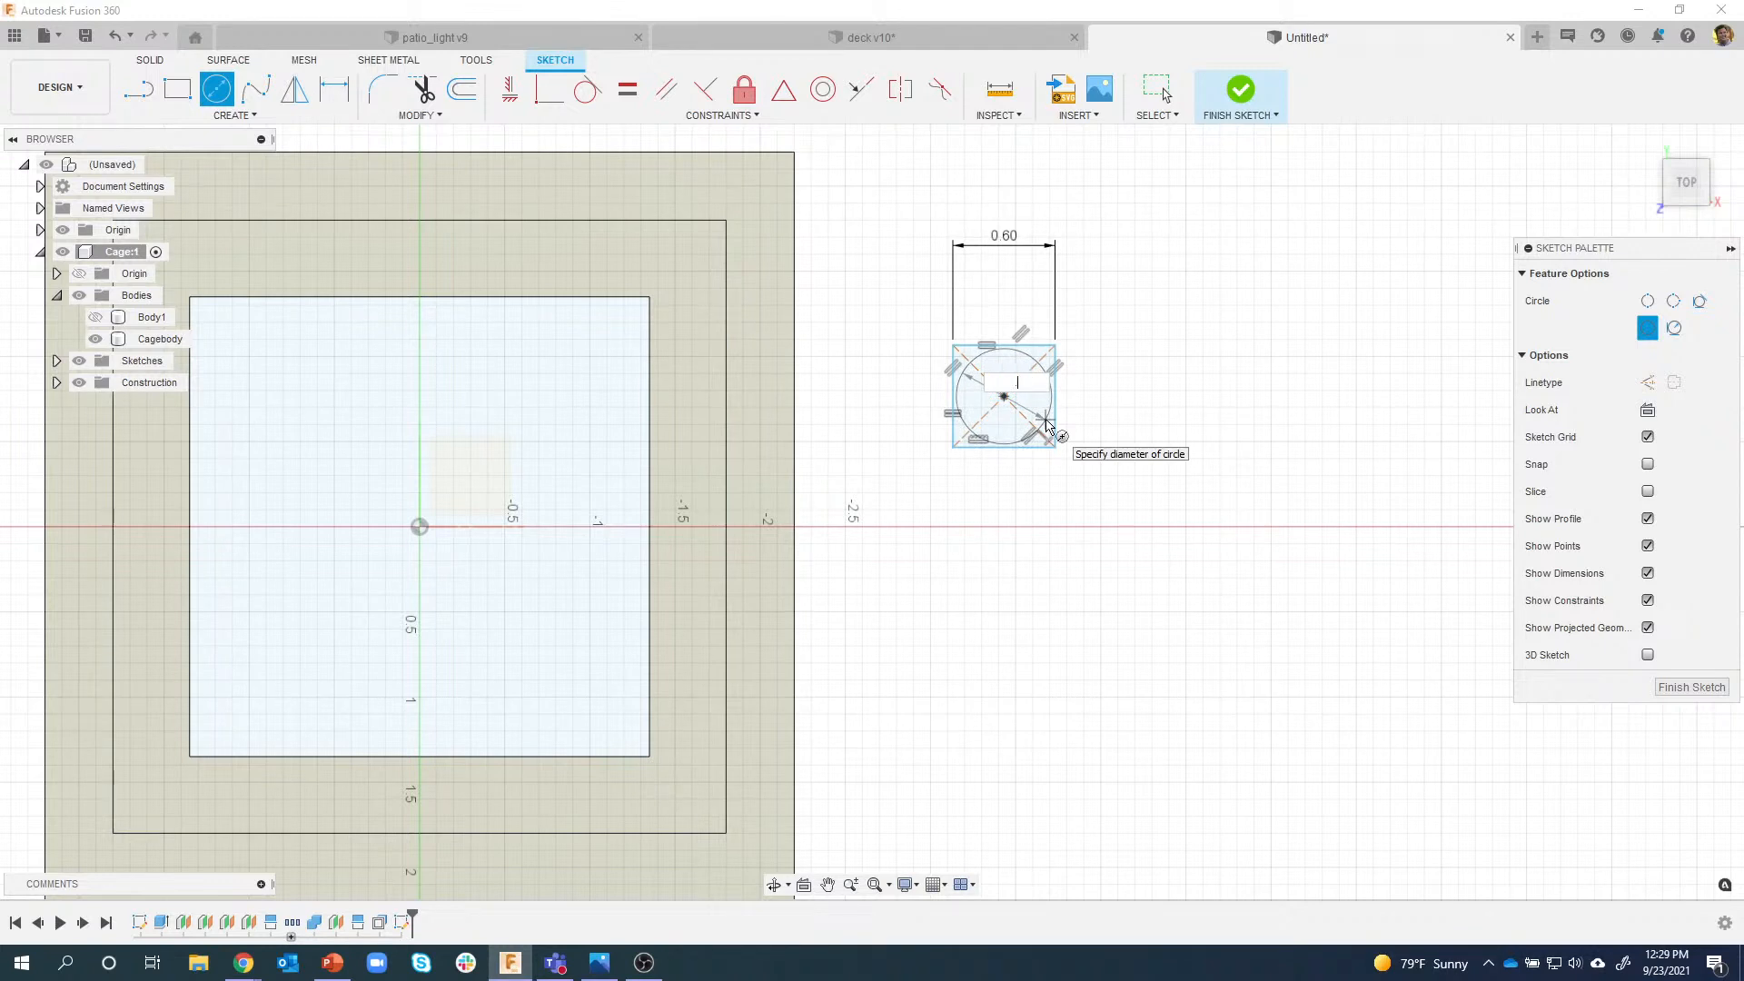
pyautogui.write('.17')
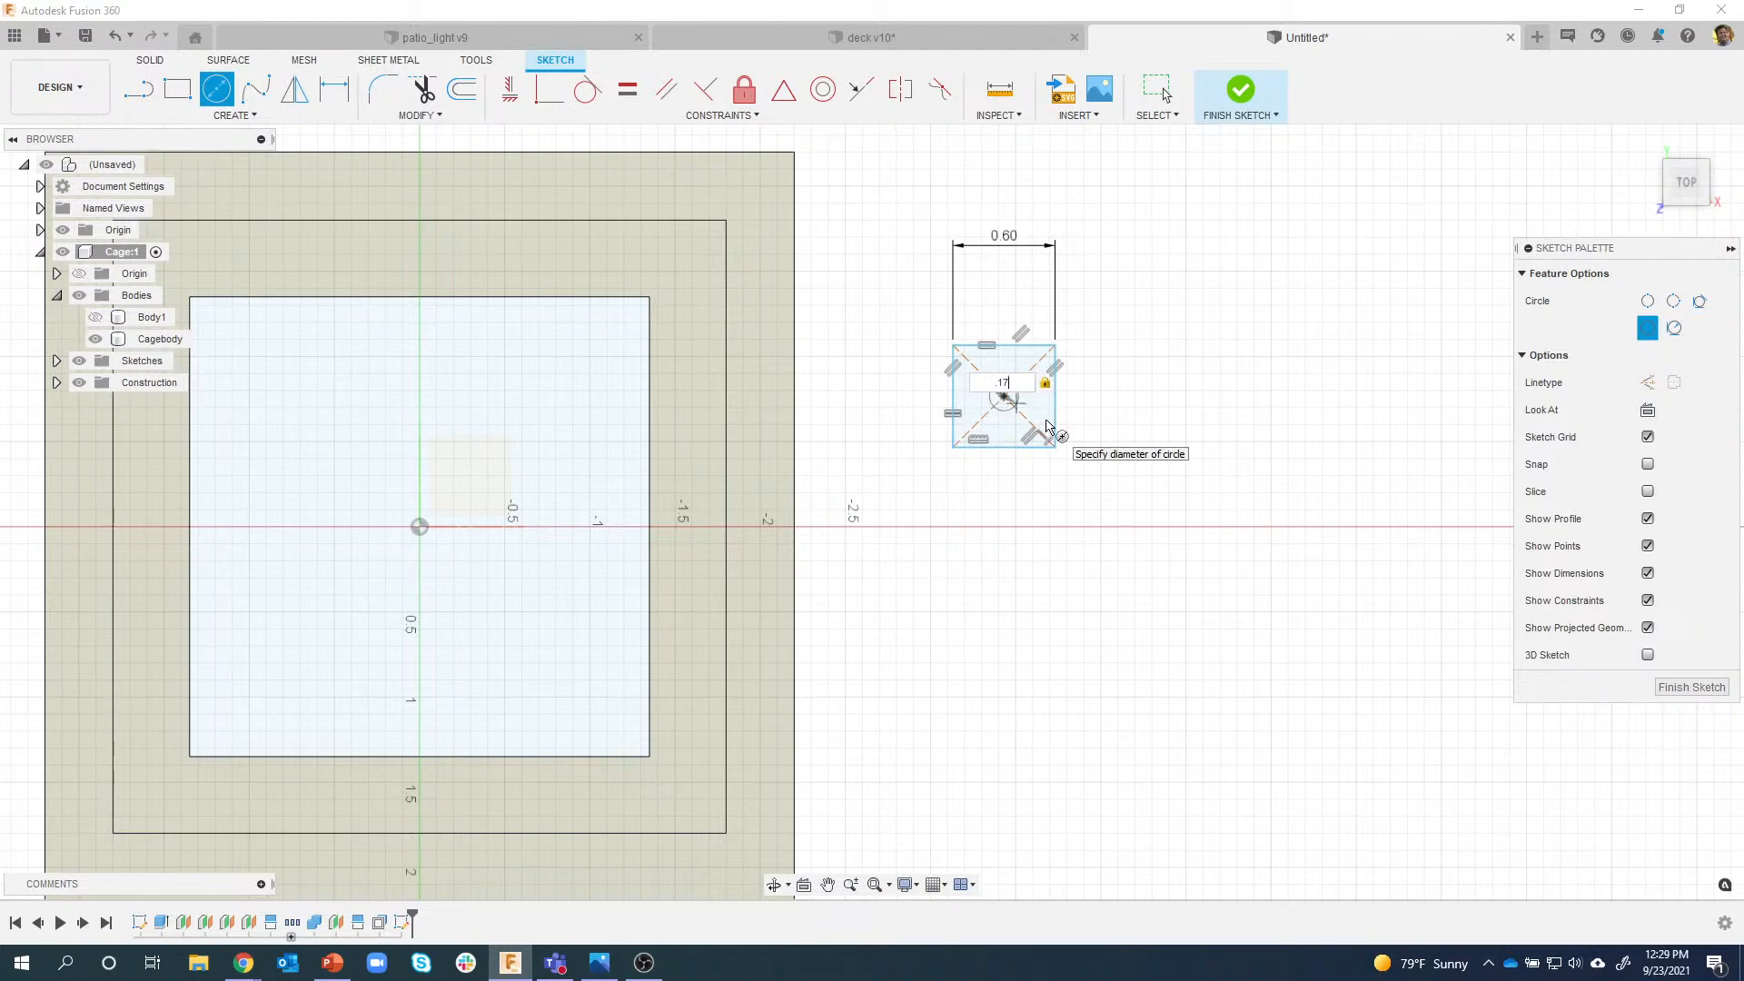
pyautogui.press('Return')
pyautogui.press('Escape')
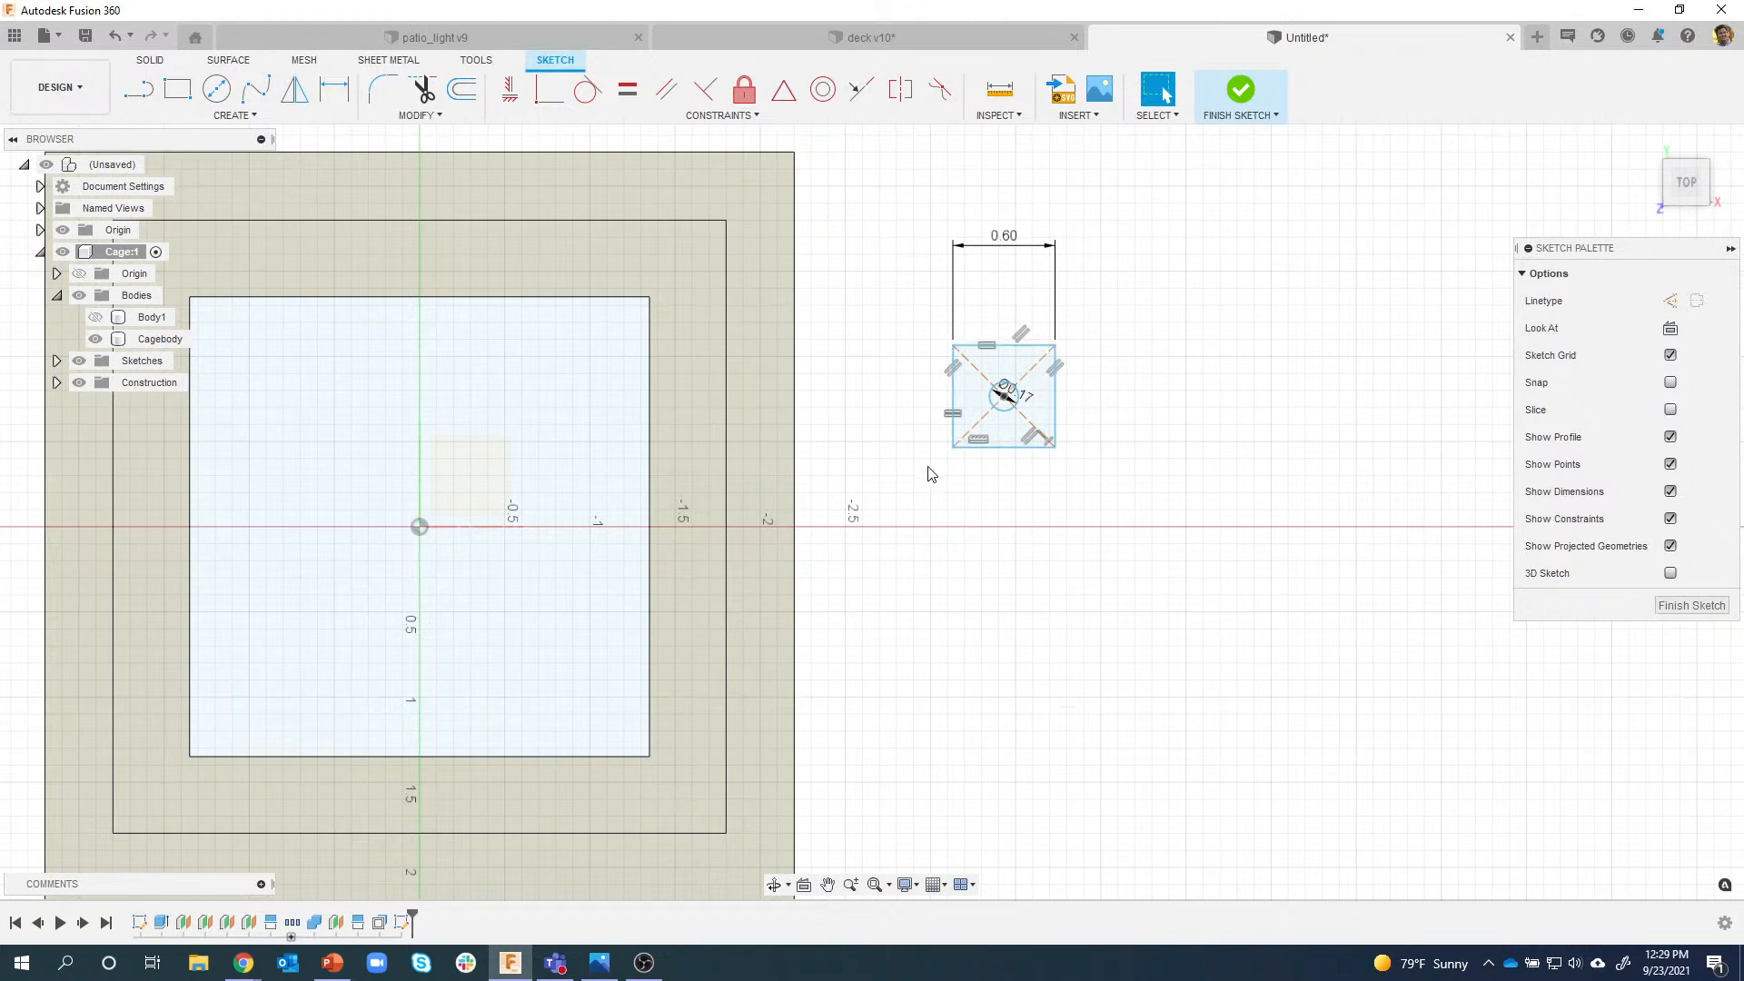
pyautogui.moveTo(1010, 392); pyautogui.dragTo(1103, 397)
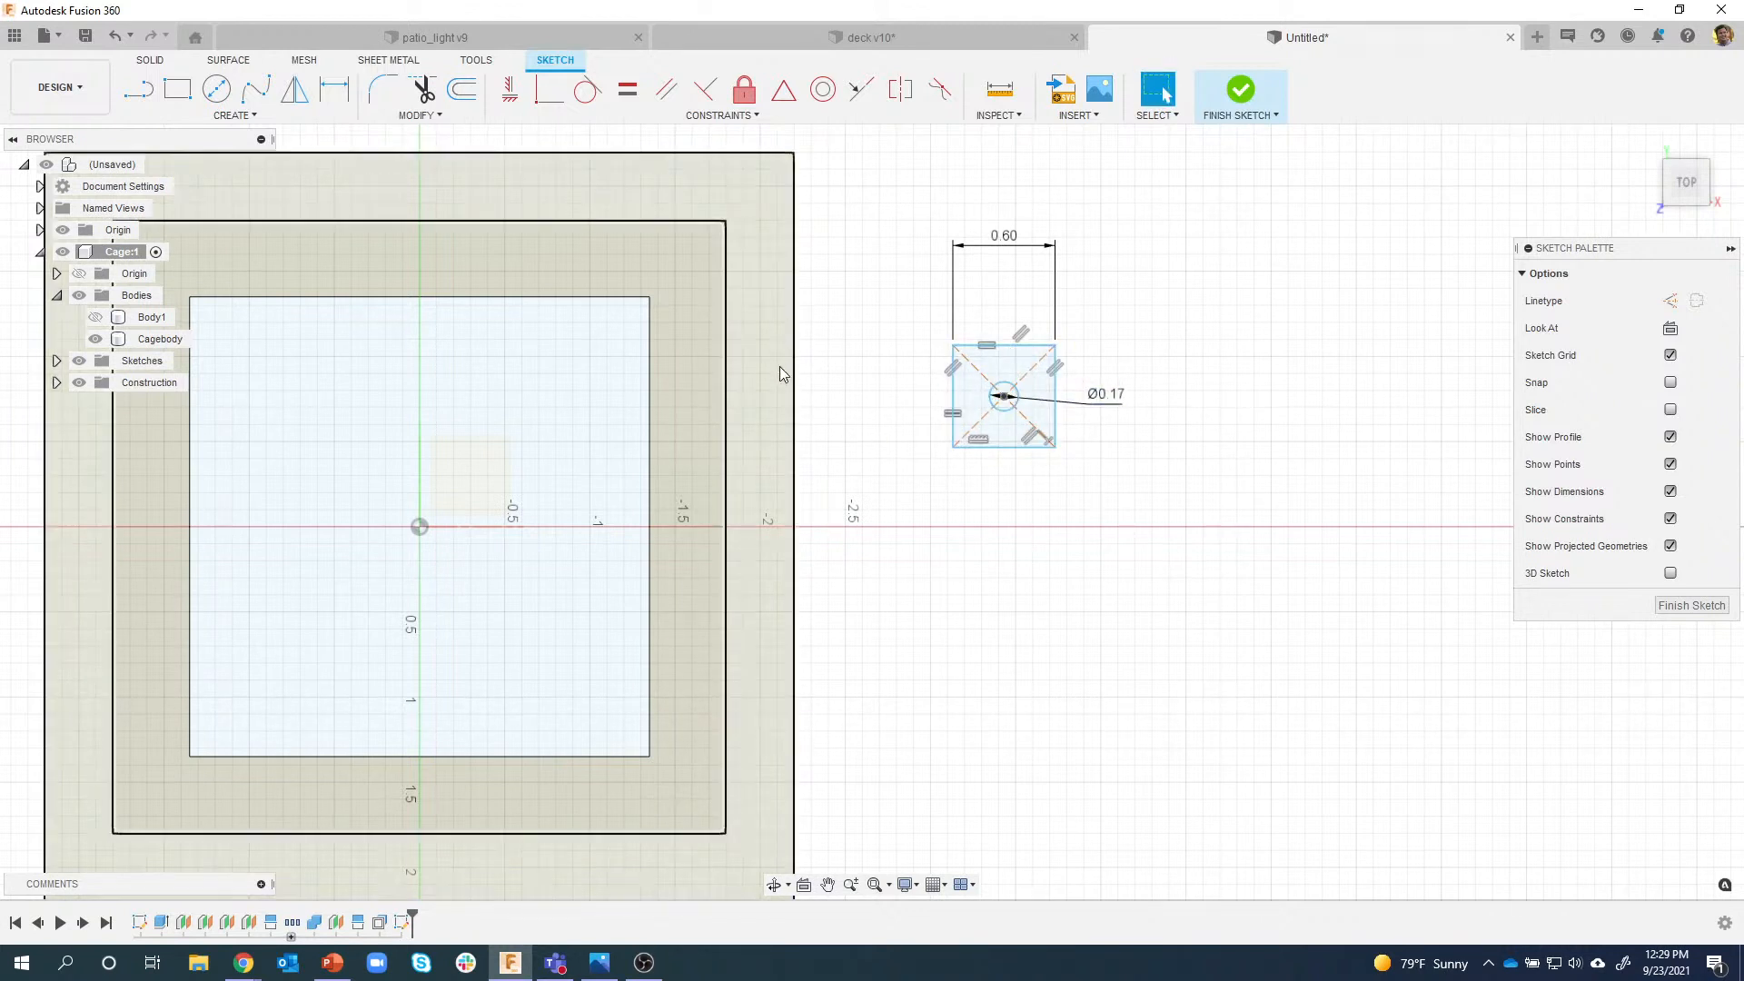
# Align the midpoint of the square's near side with the midpoint of the frame's outer edge and finish the sketch.
pyautogui.scroll(-2, 872, 576)
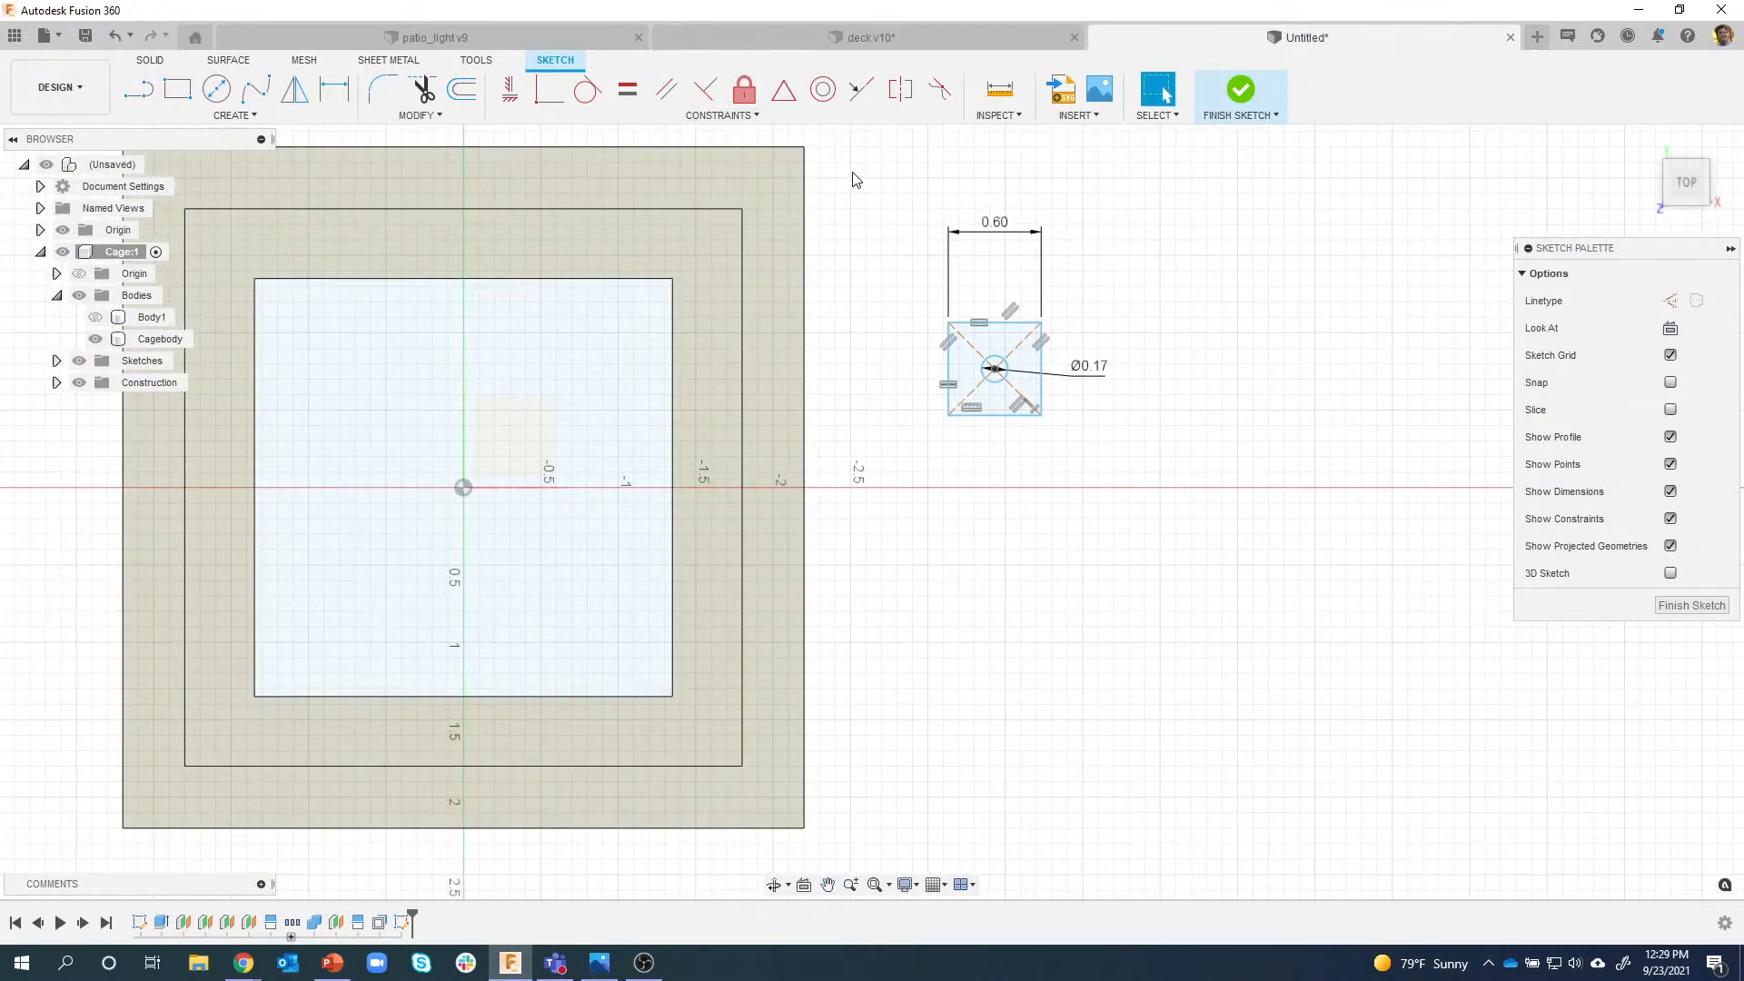
pyautogui.click(783, 89)
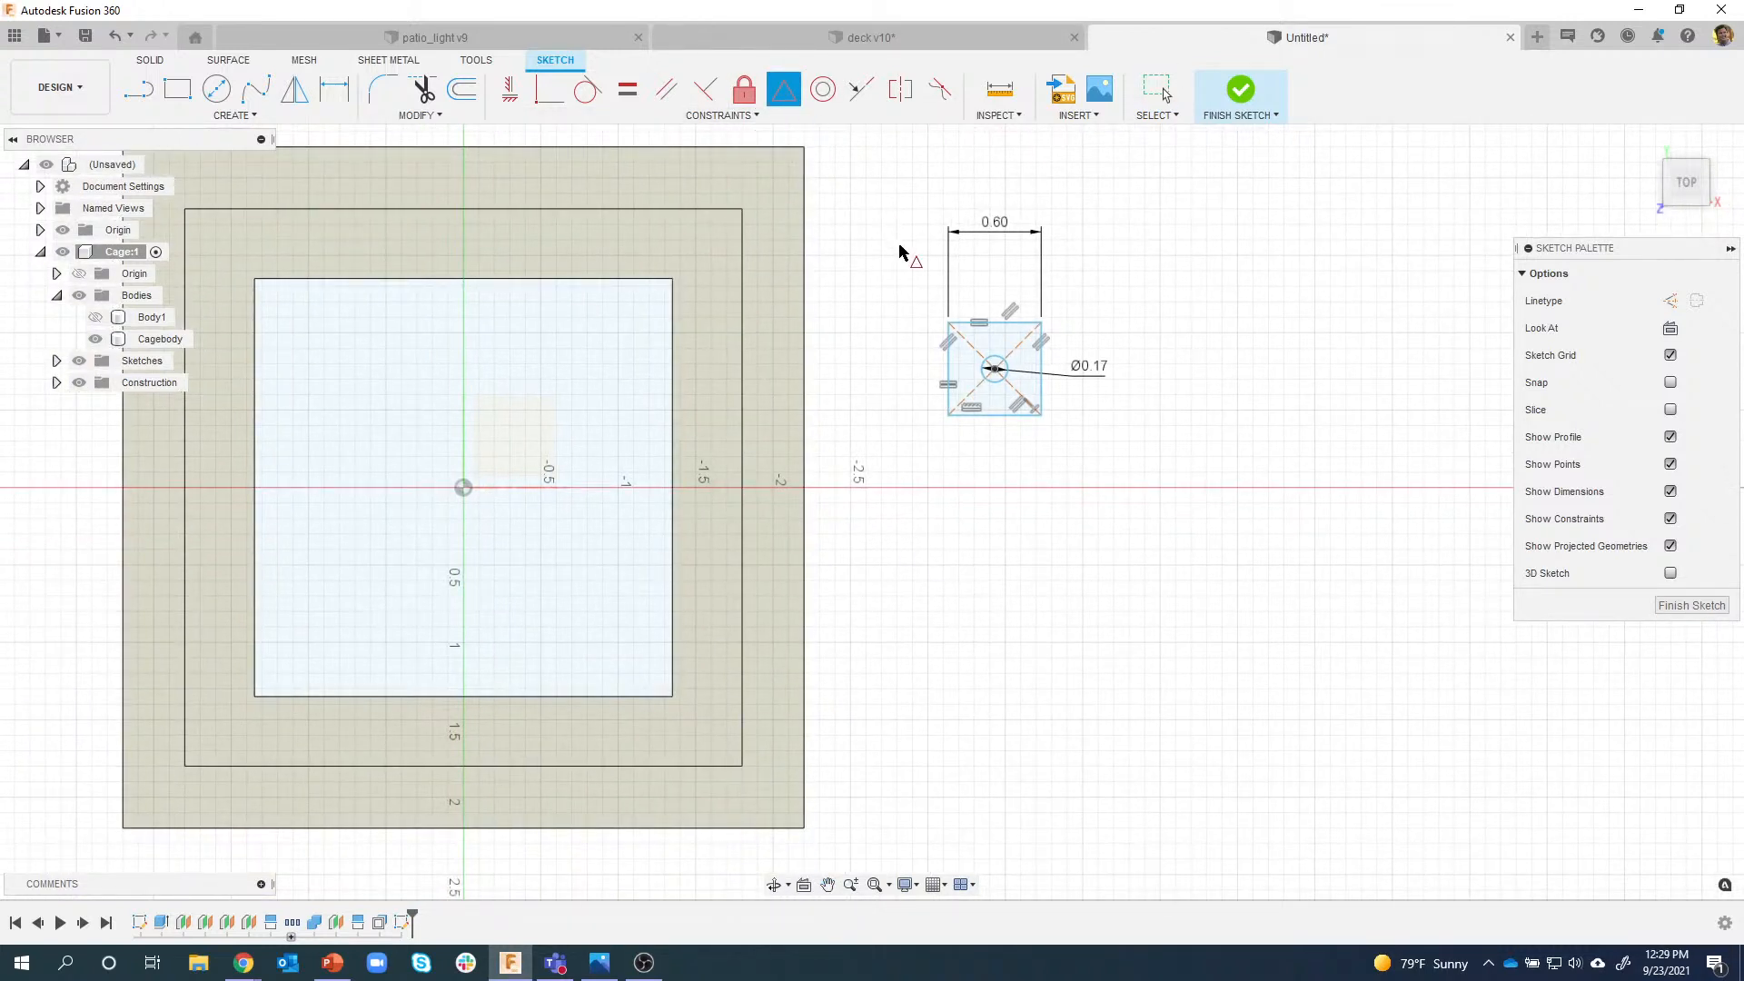
pyautogui.click(947, 358)
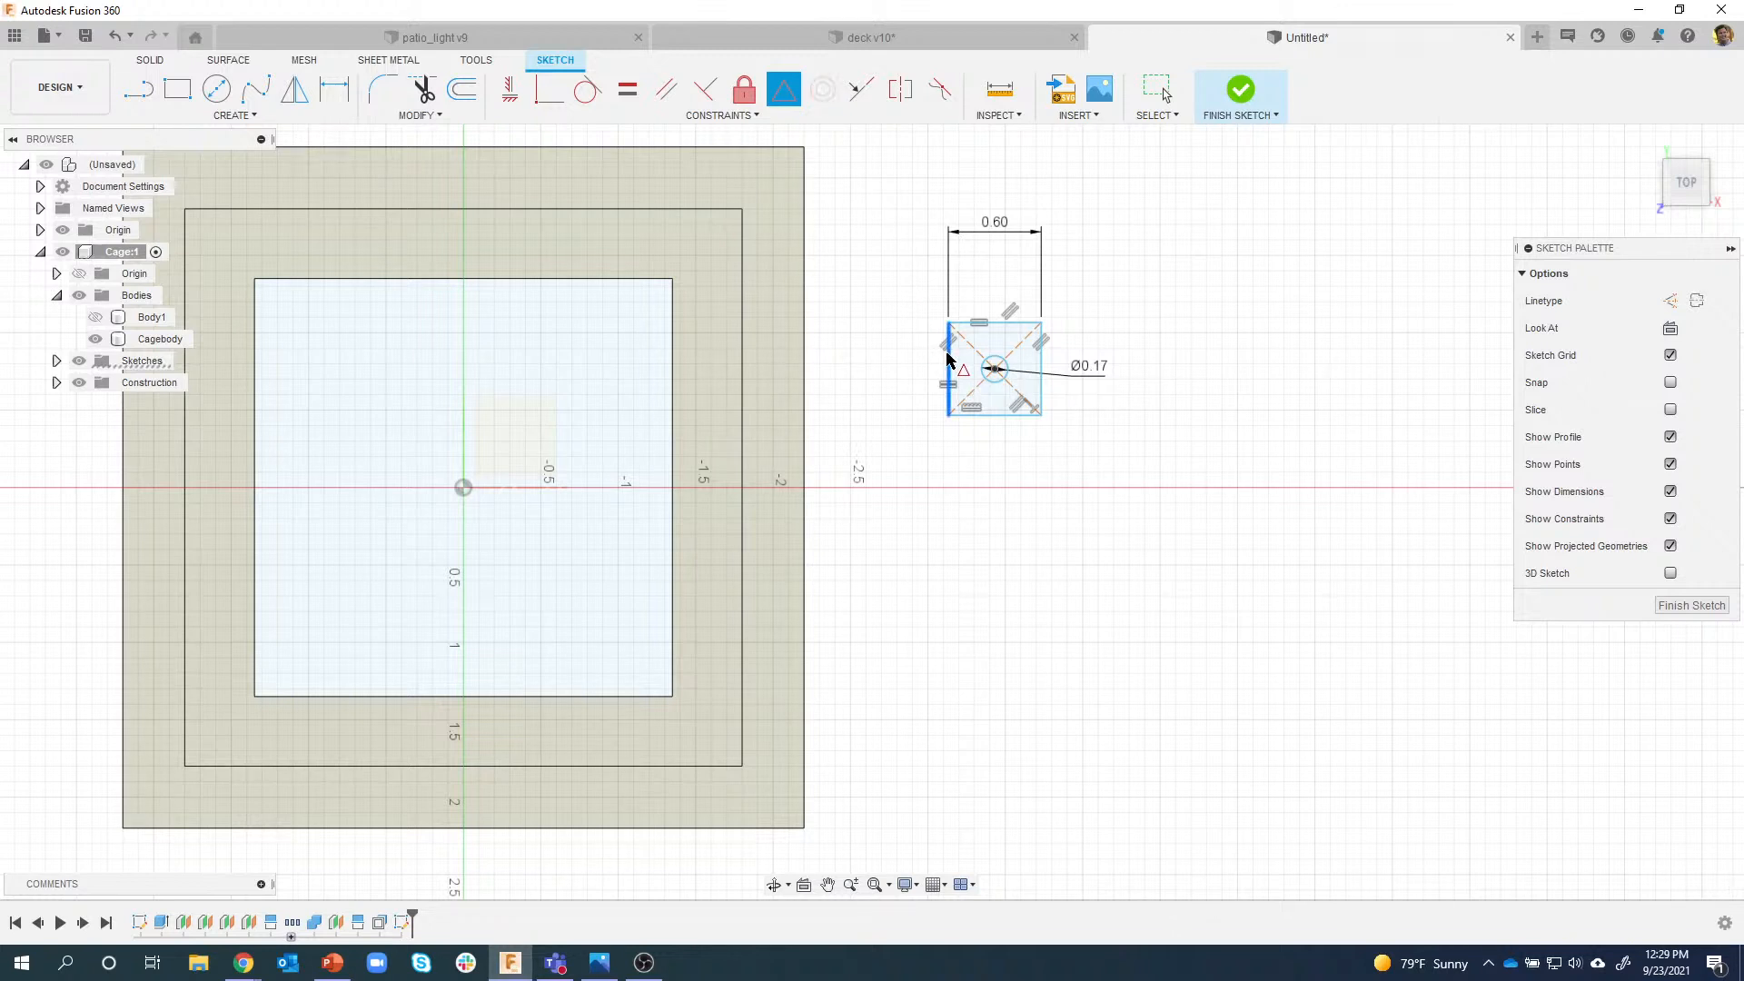
pyautogui.click(805, 335)
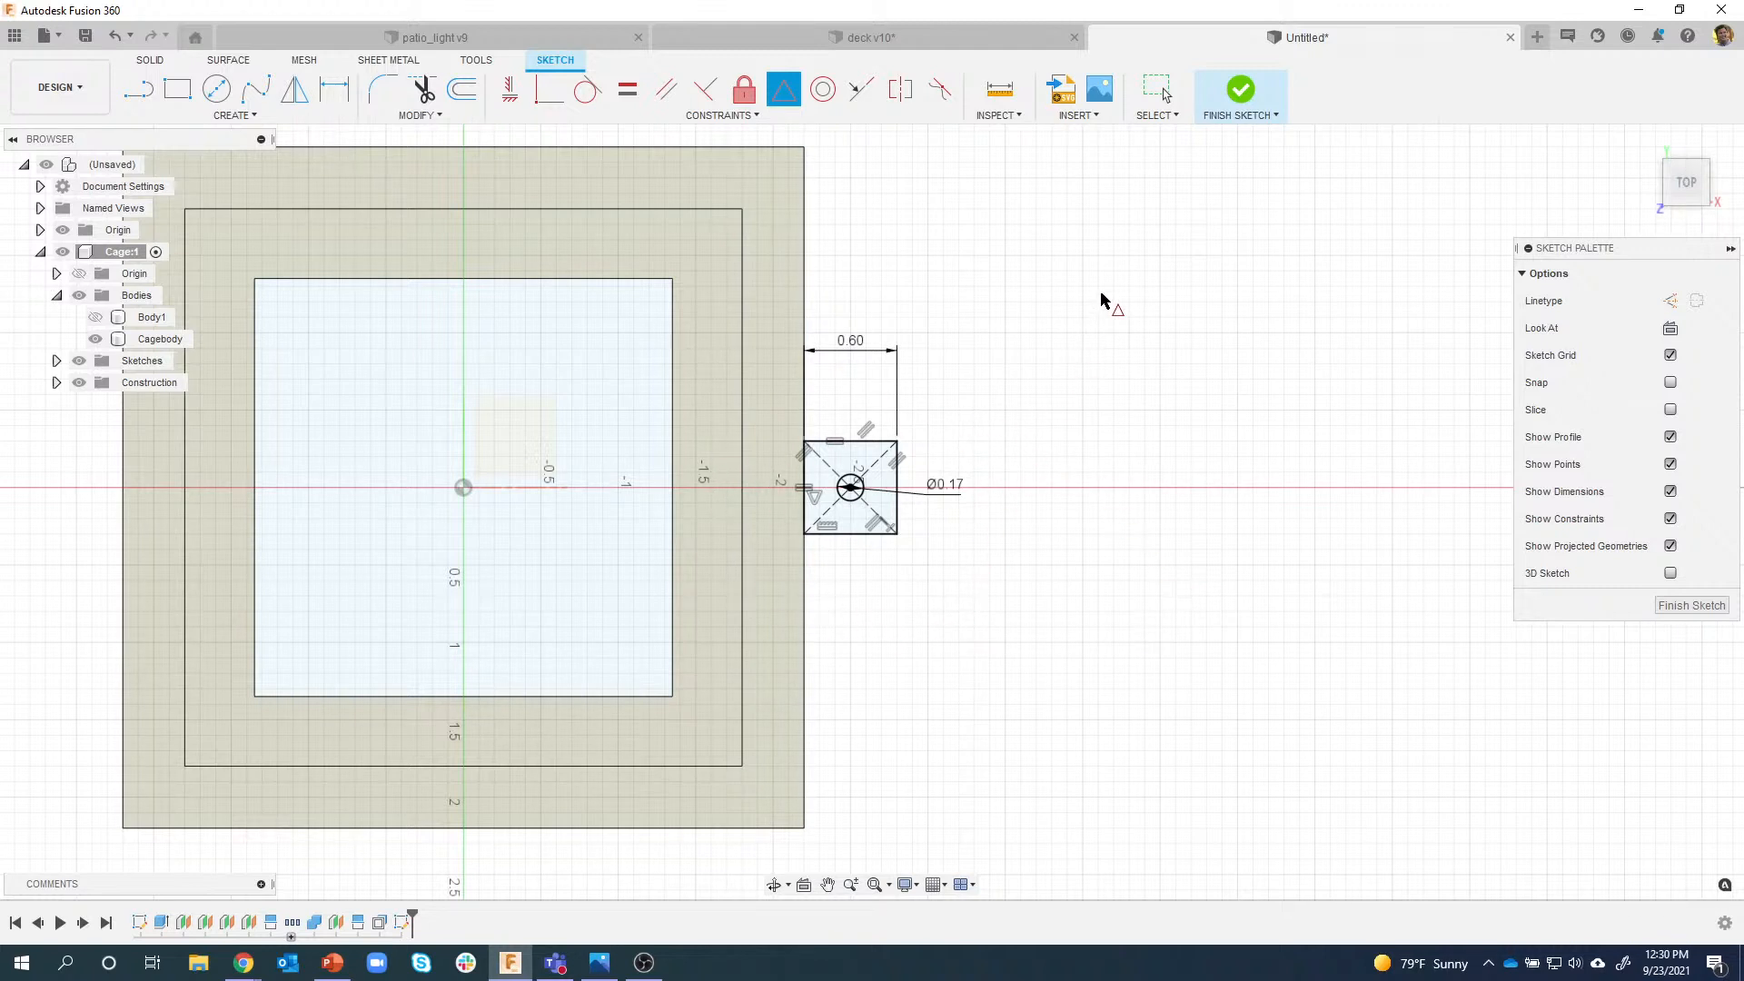
pyautogui.click(1235, 94)
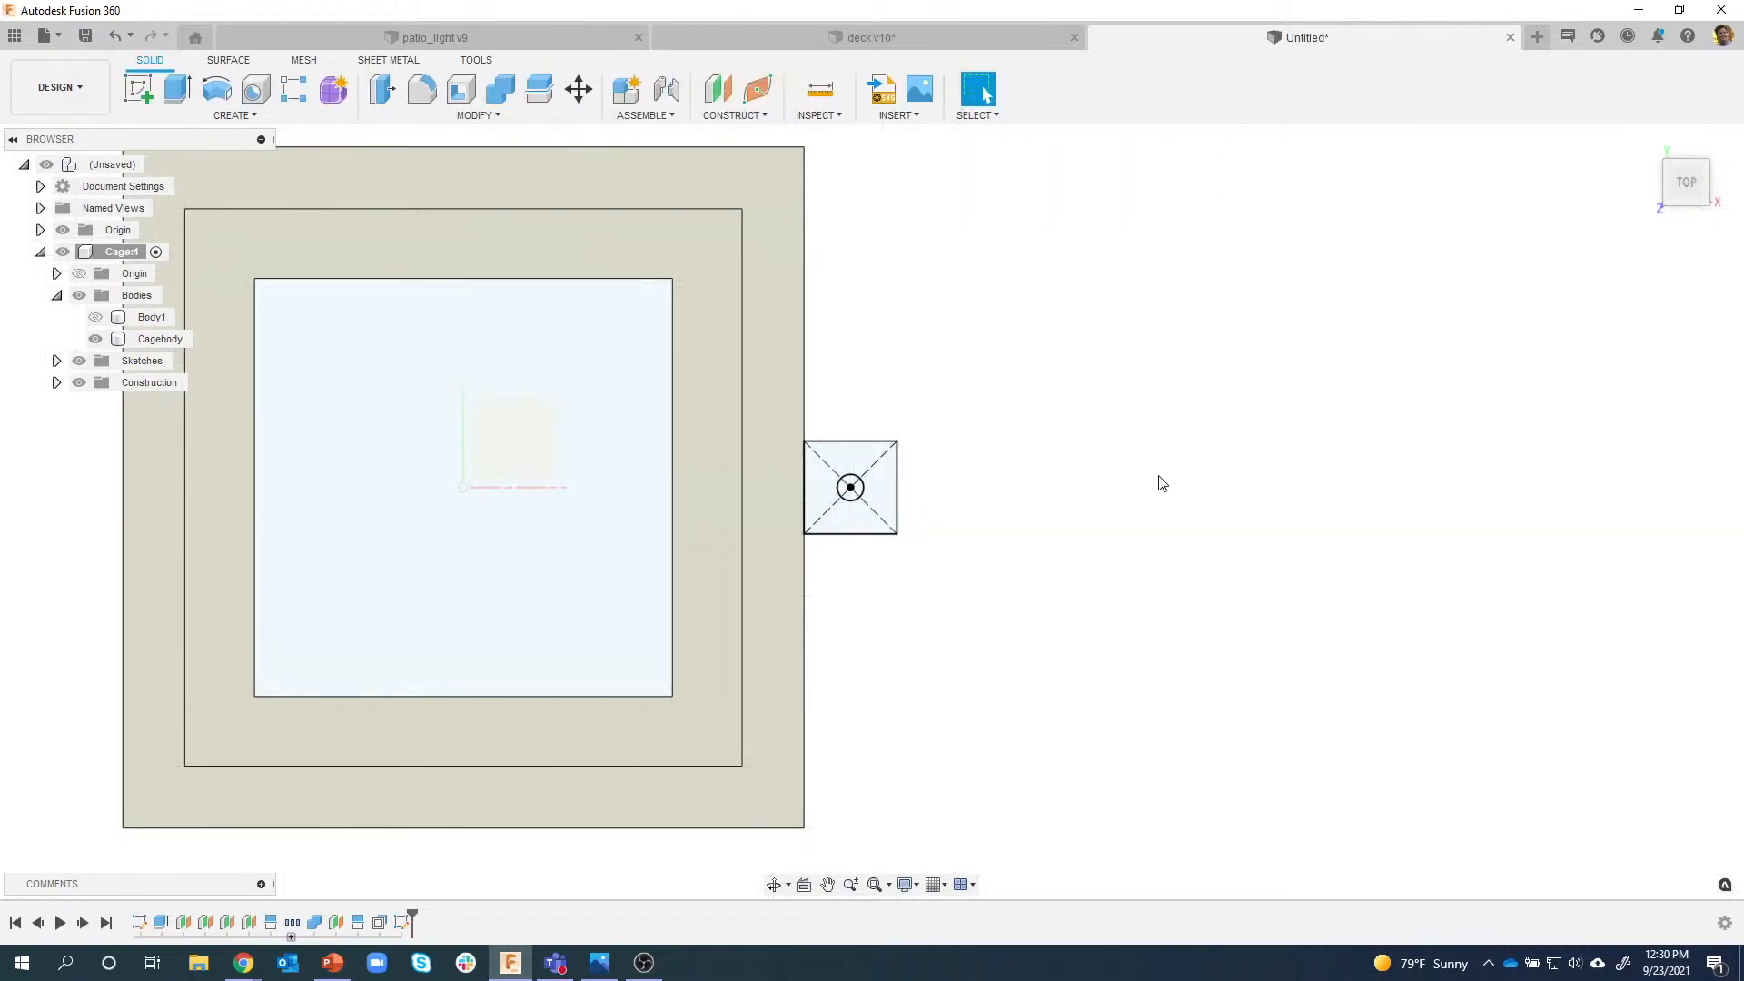
# Extrude the square profile around the circle by -0.08 in, joining it to the cage as a tab with a hole.
pyautogui.keyDown('shift'); pyautogui.moveTo(1159, 476); pyautogui.dragTo(1129, 418, button='middle'); pyautogui.keyUp('shift')
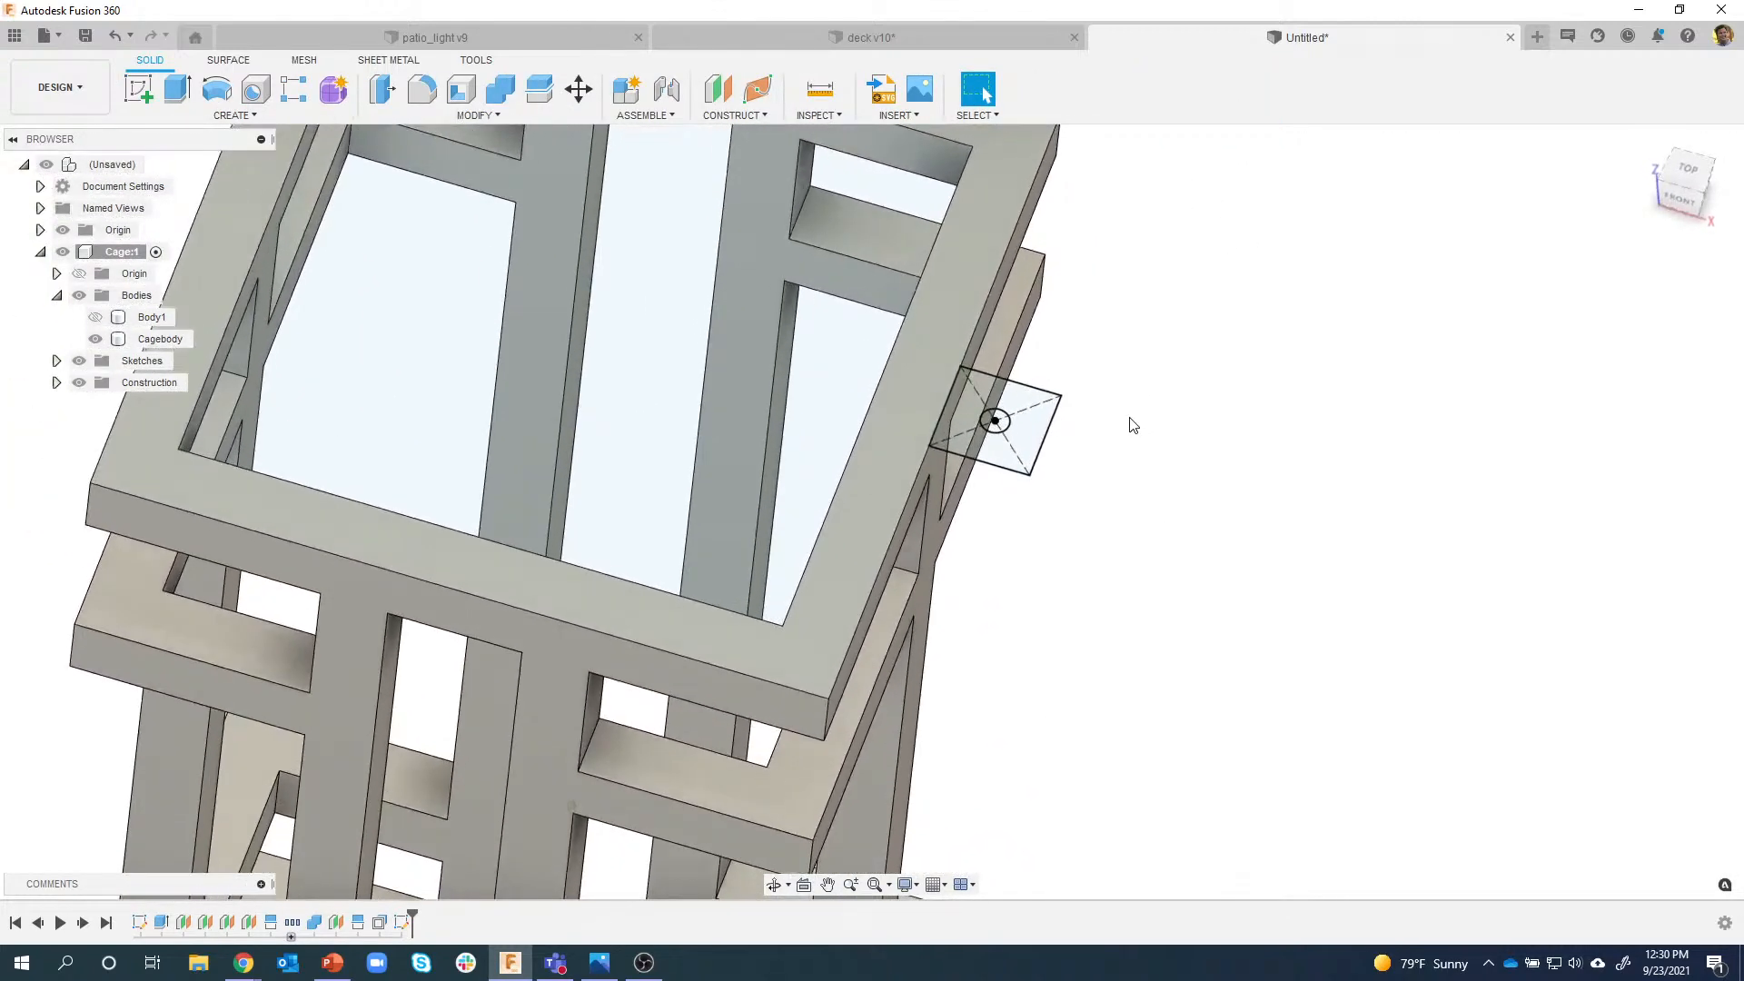
pyautogui.scroll(2, 1133, 425)
pyautogui.click(1012, 421)
pyautogui.rightClick(1012, 422)
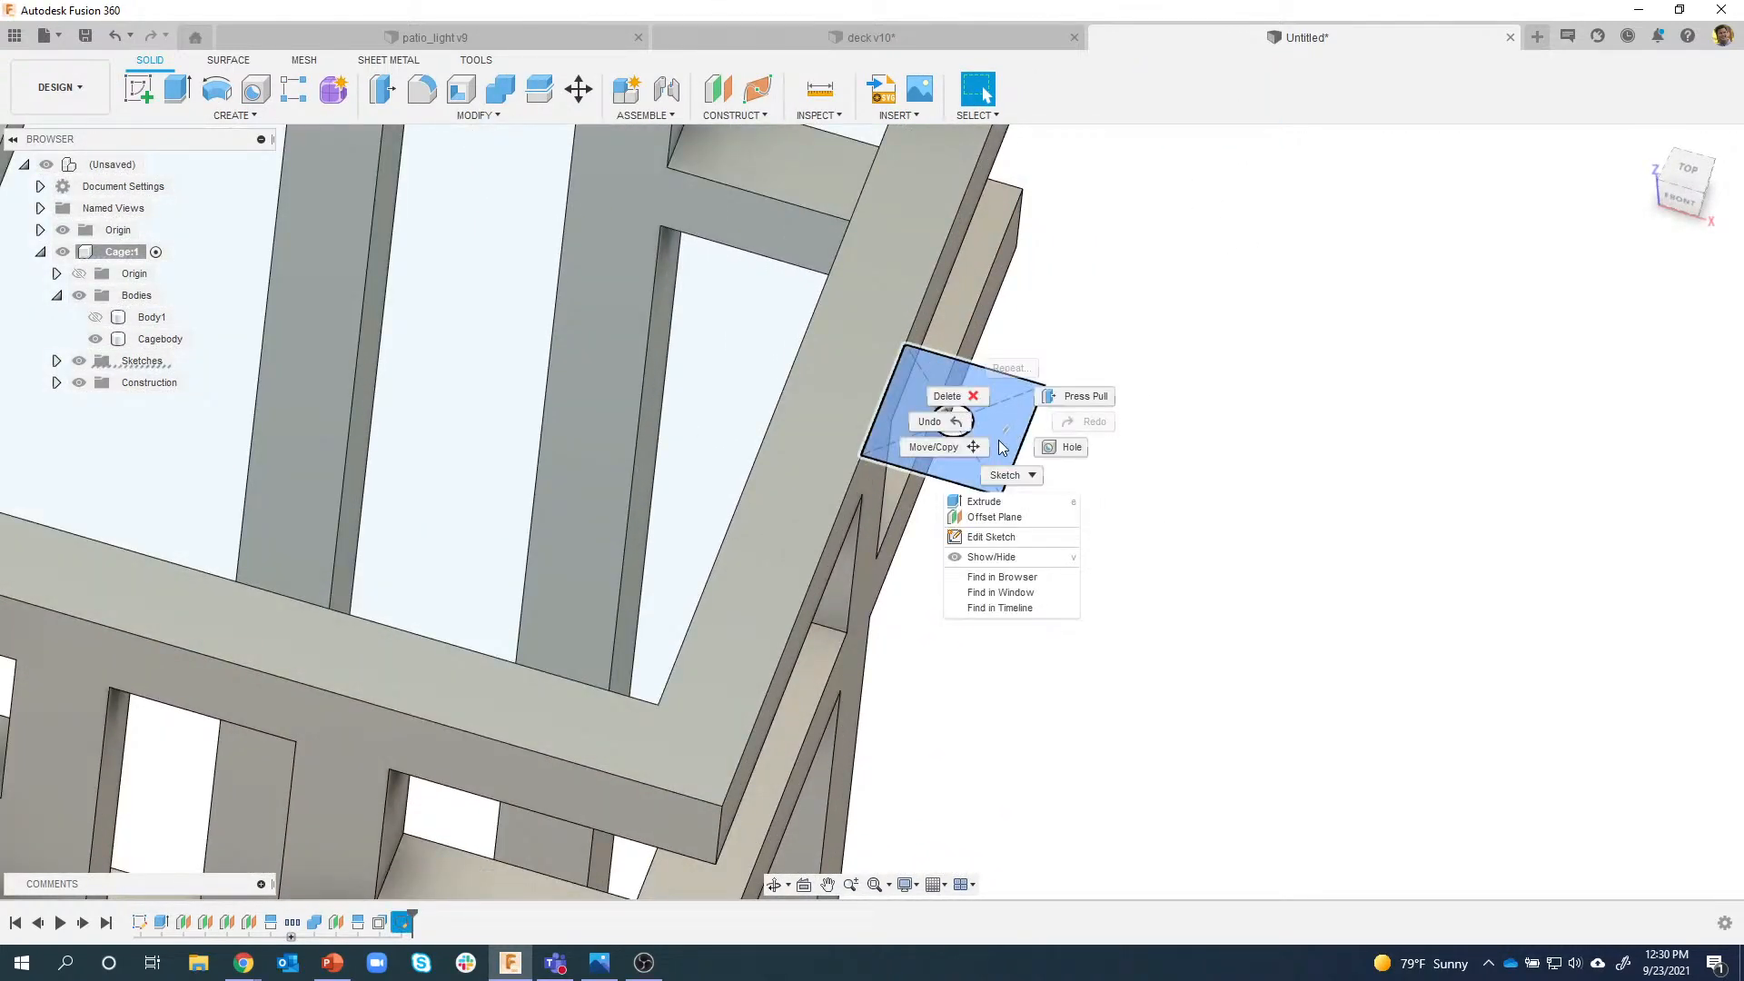
pyautogui.click(984, 501)
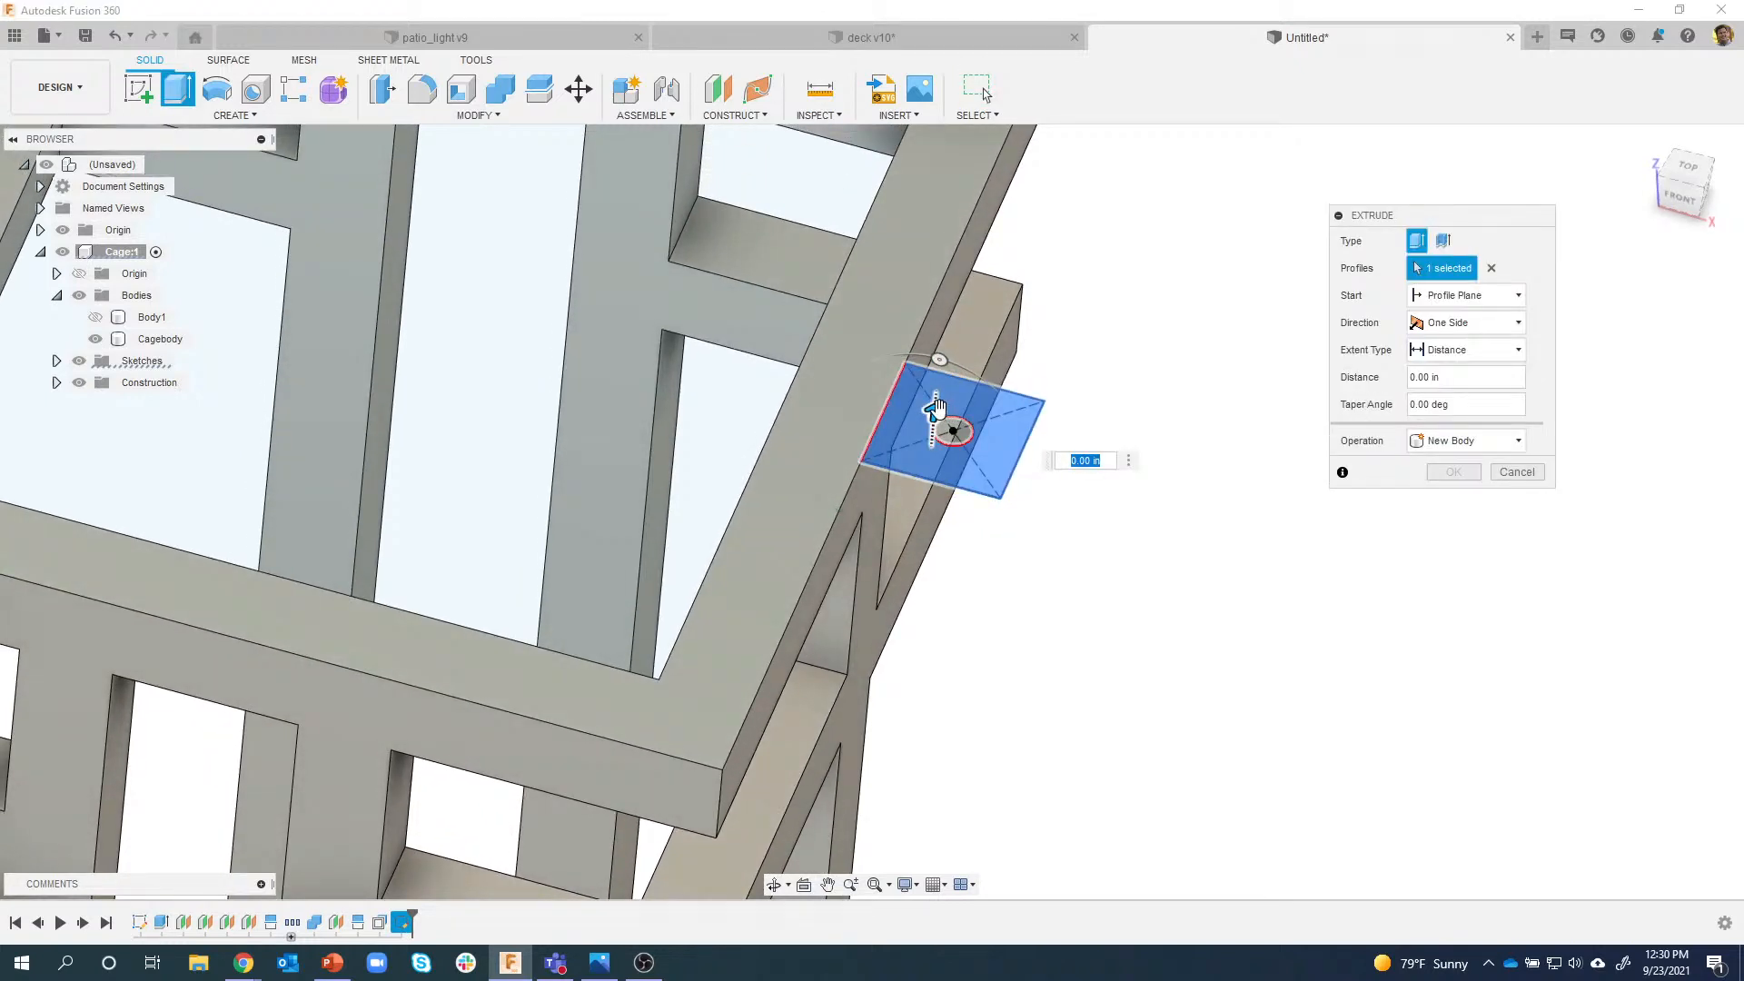
pyautogui.moveTo(936, 407); pyautogui.dragTo(931, 461)
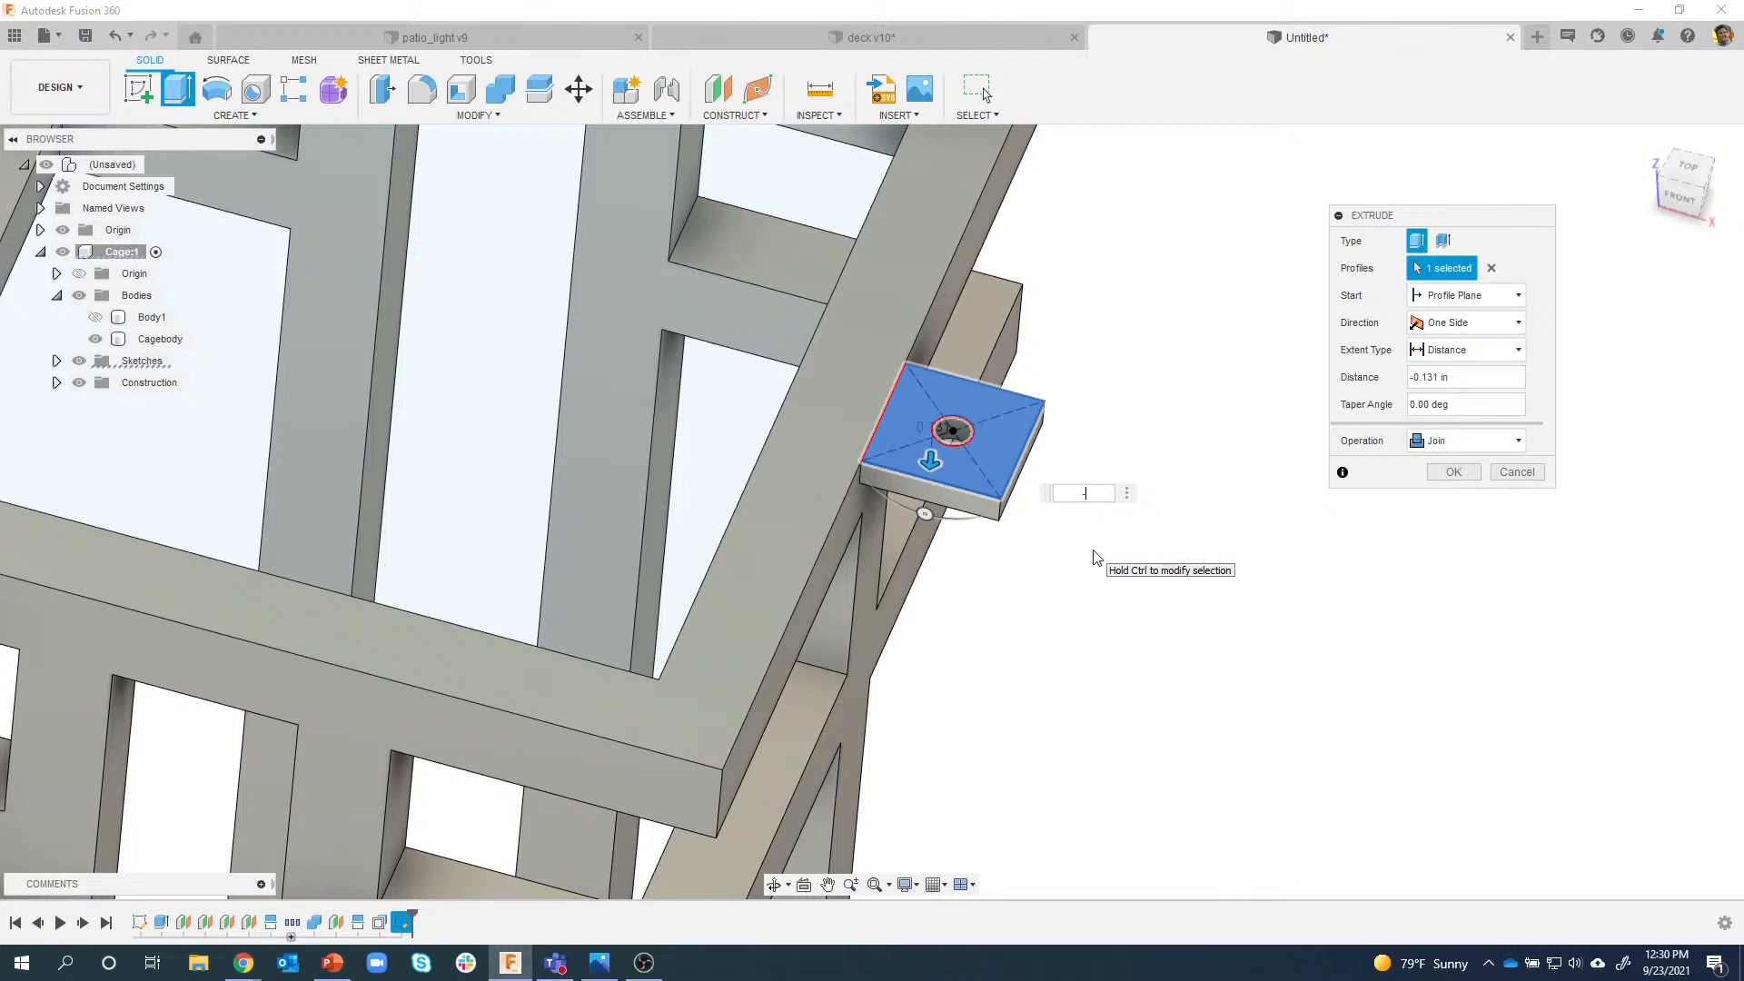
pyautogui.press('Return')
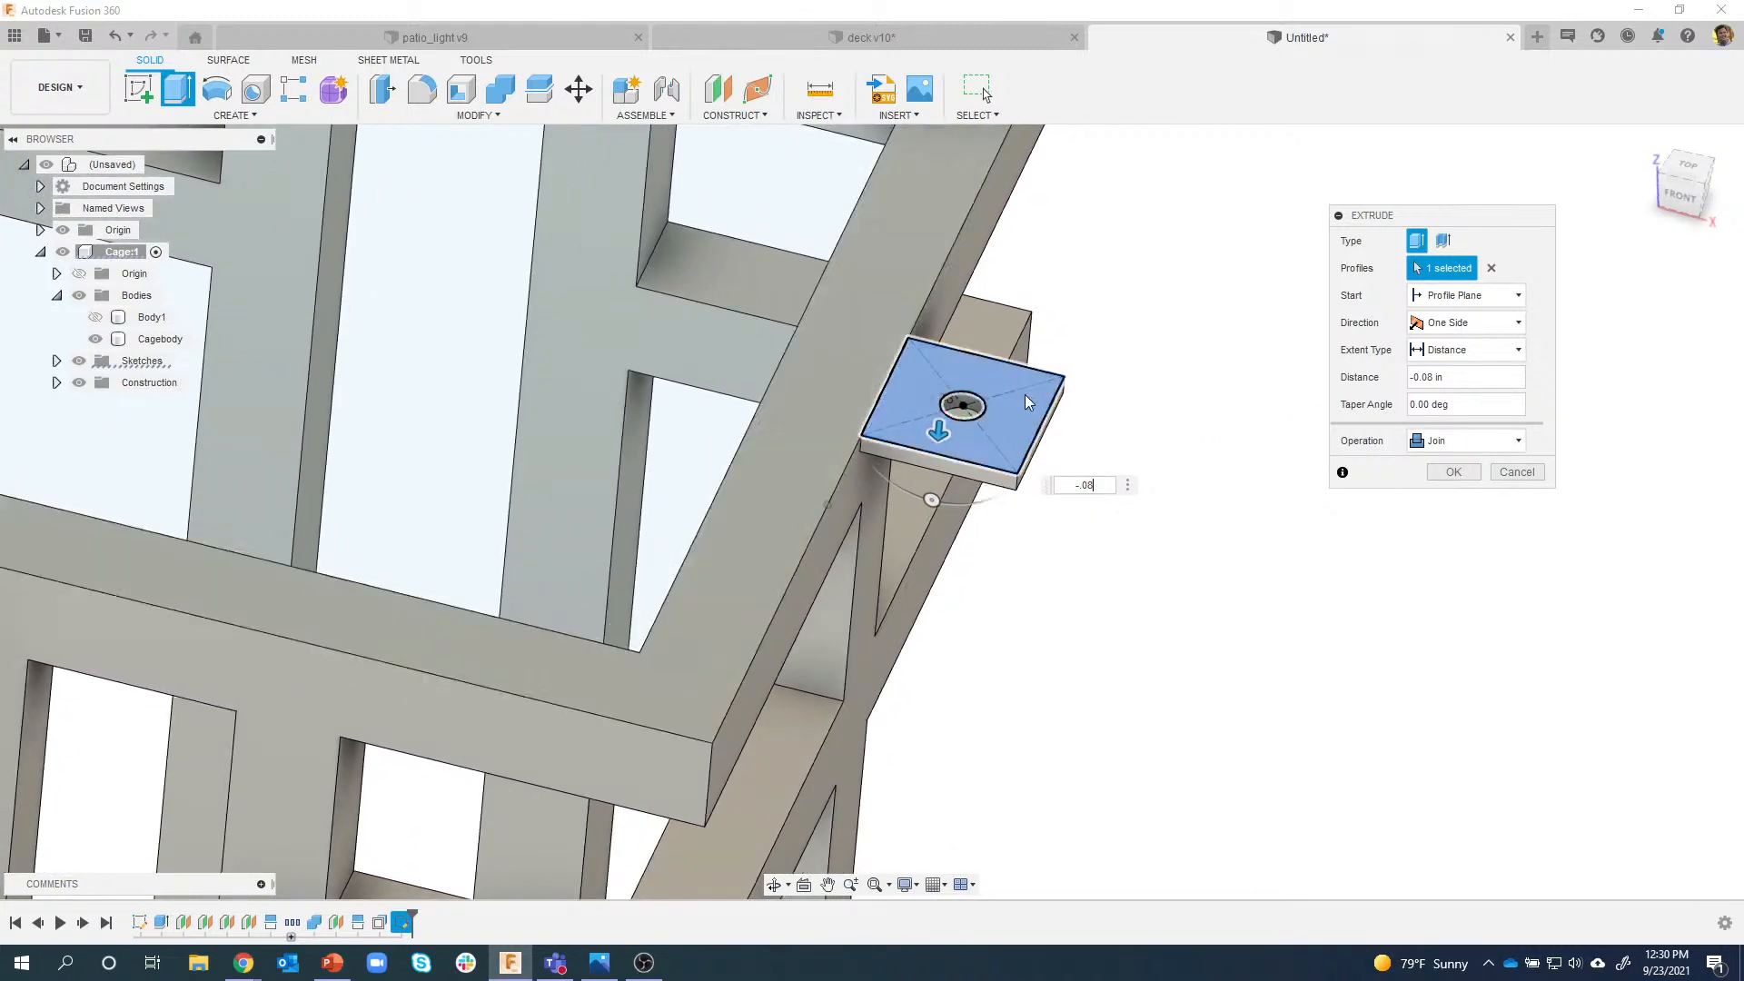
pyautogui.click(1453, 472)
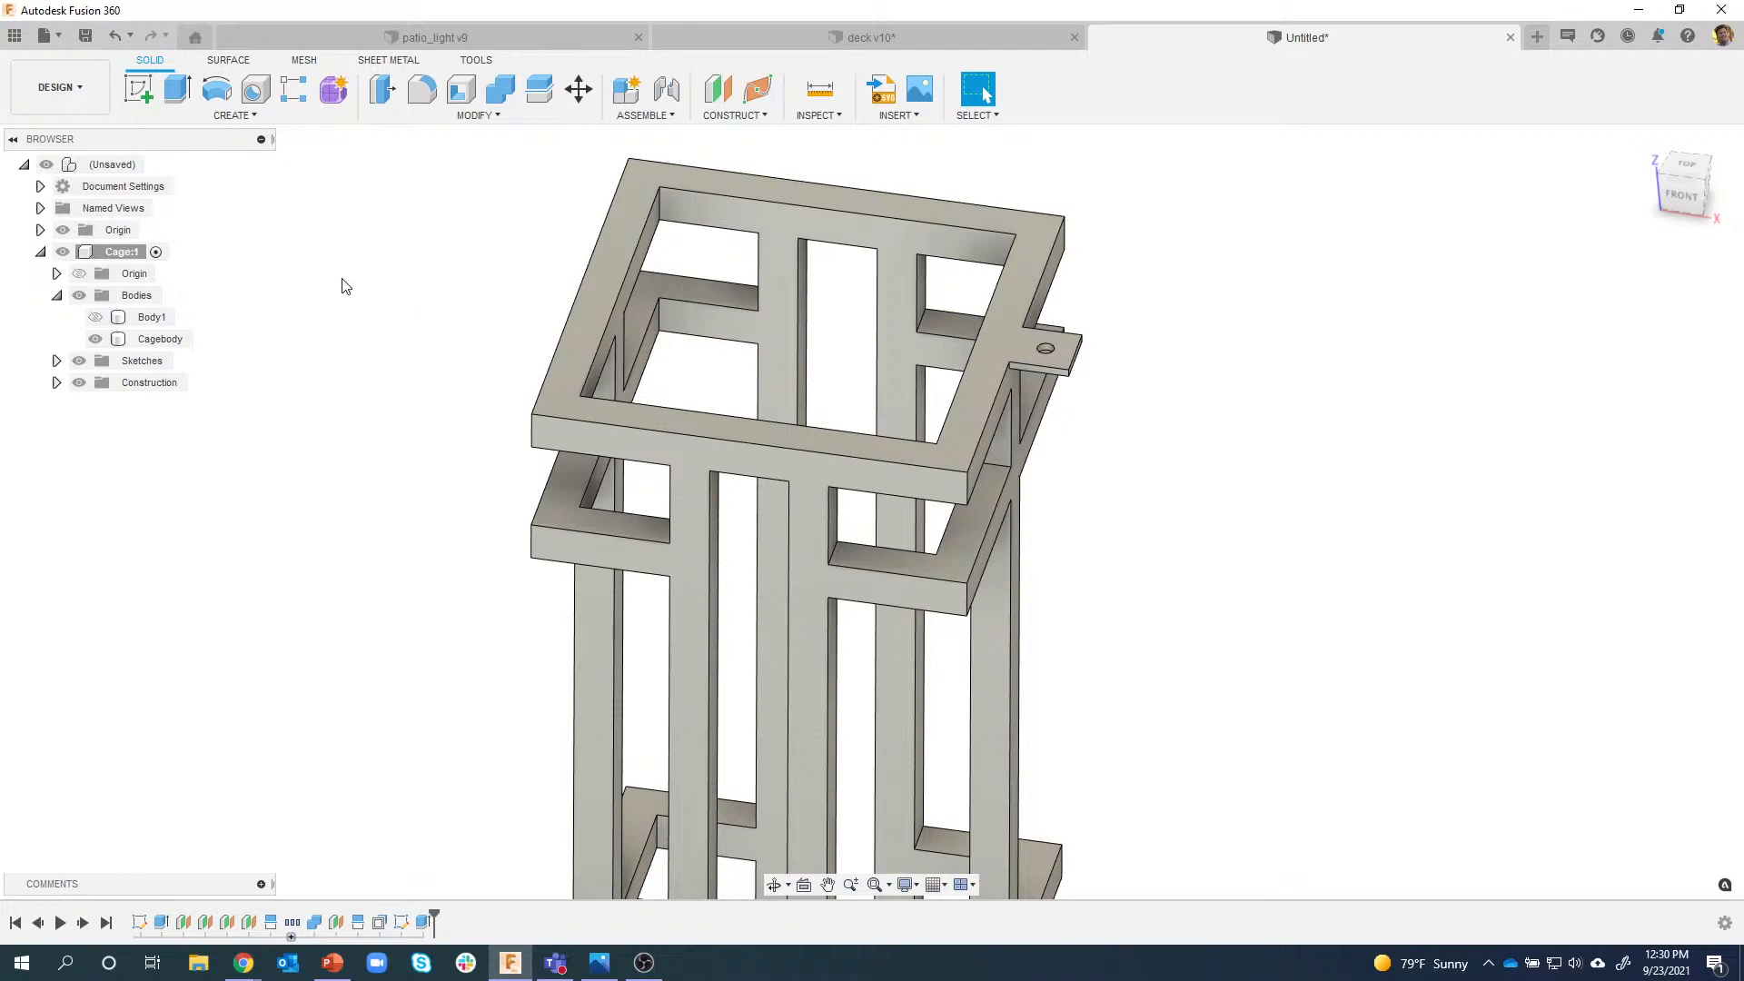
# Mirror the mounting tab's extrude feature across the origin YZ plane to add a matching tab on the opposite side of the upper frame.
pyautogui.click(229, 116)
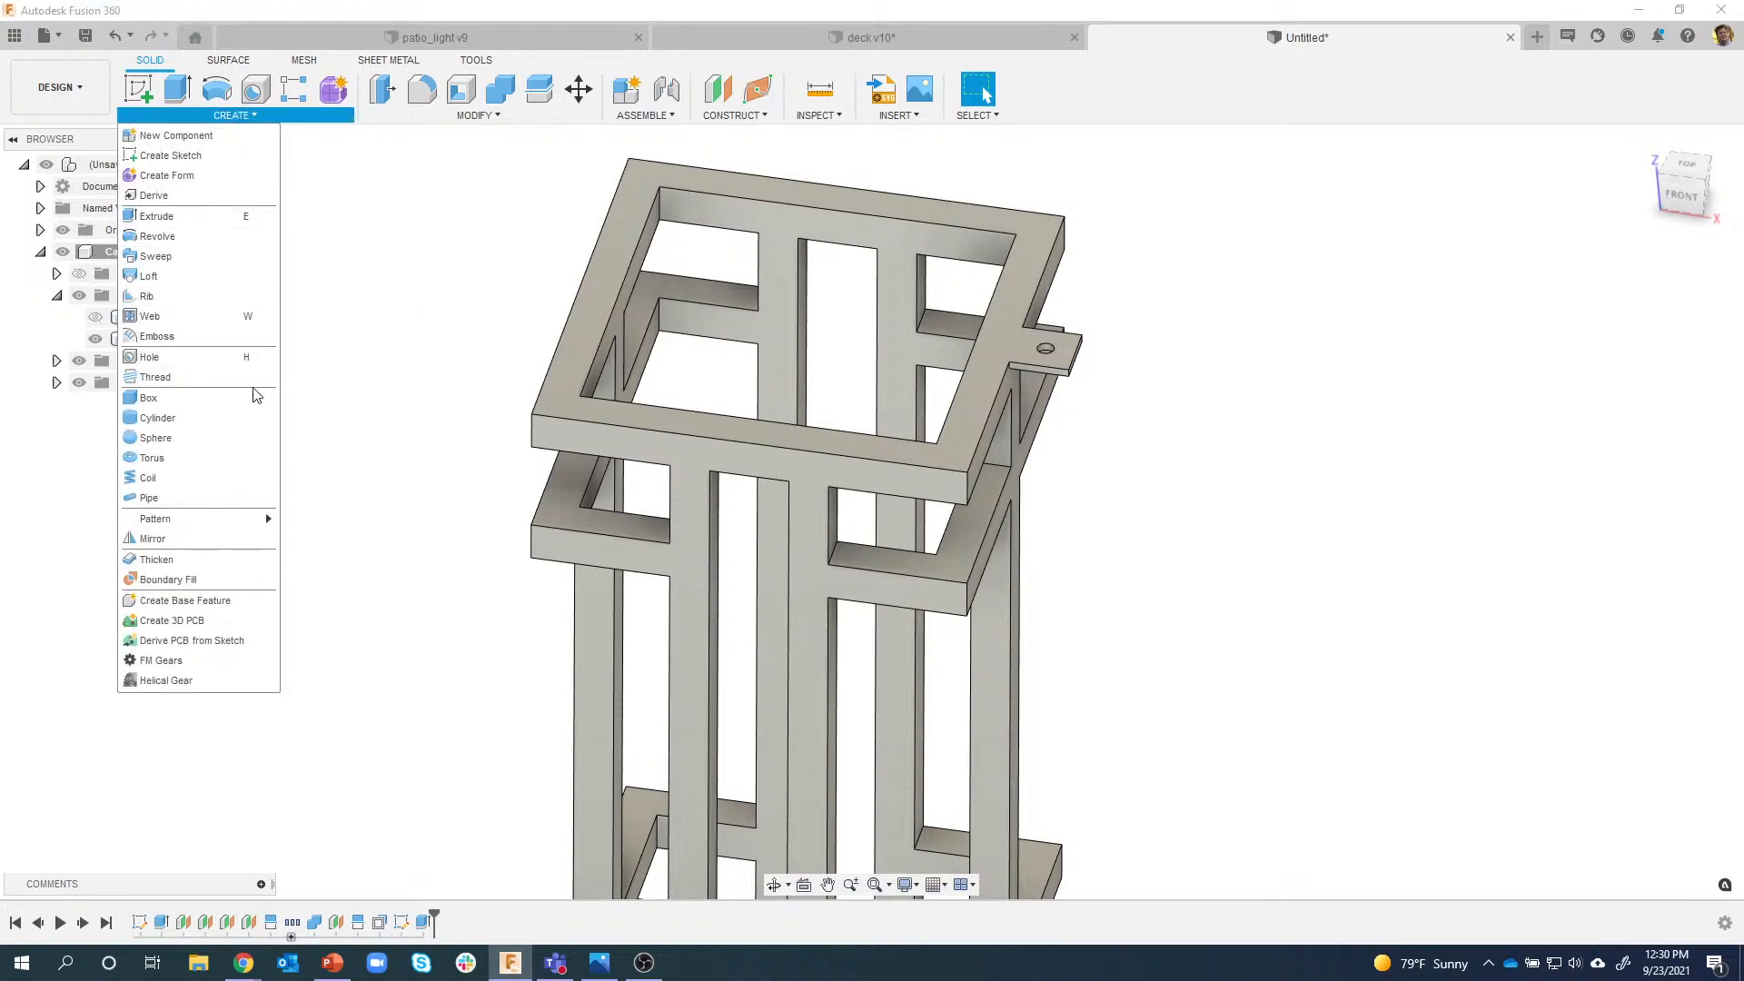
pyautogui.click(221, 537)
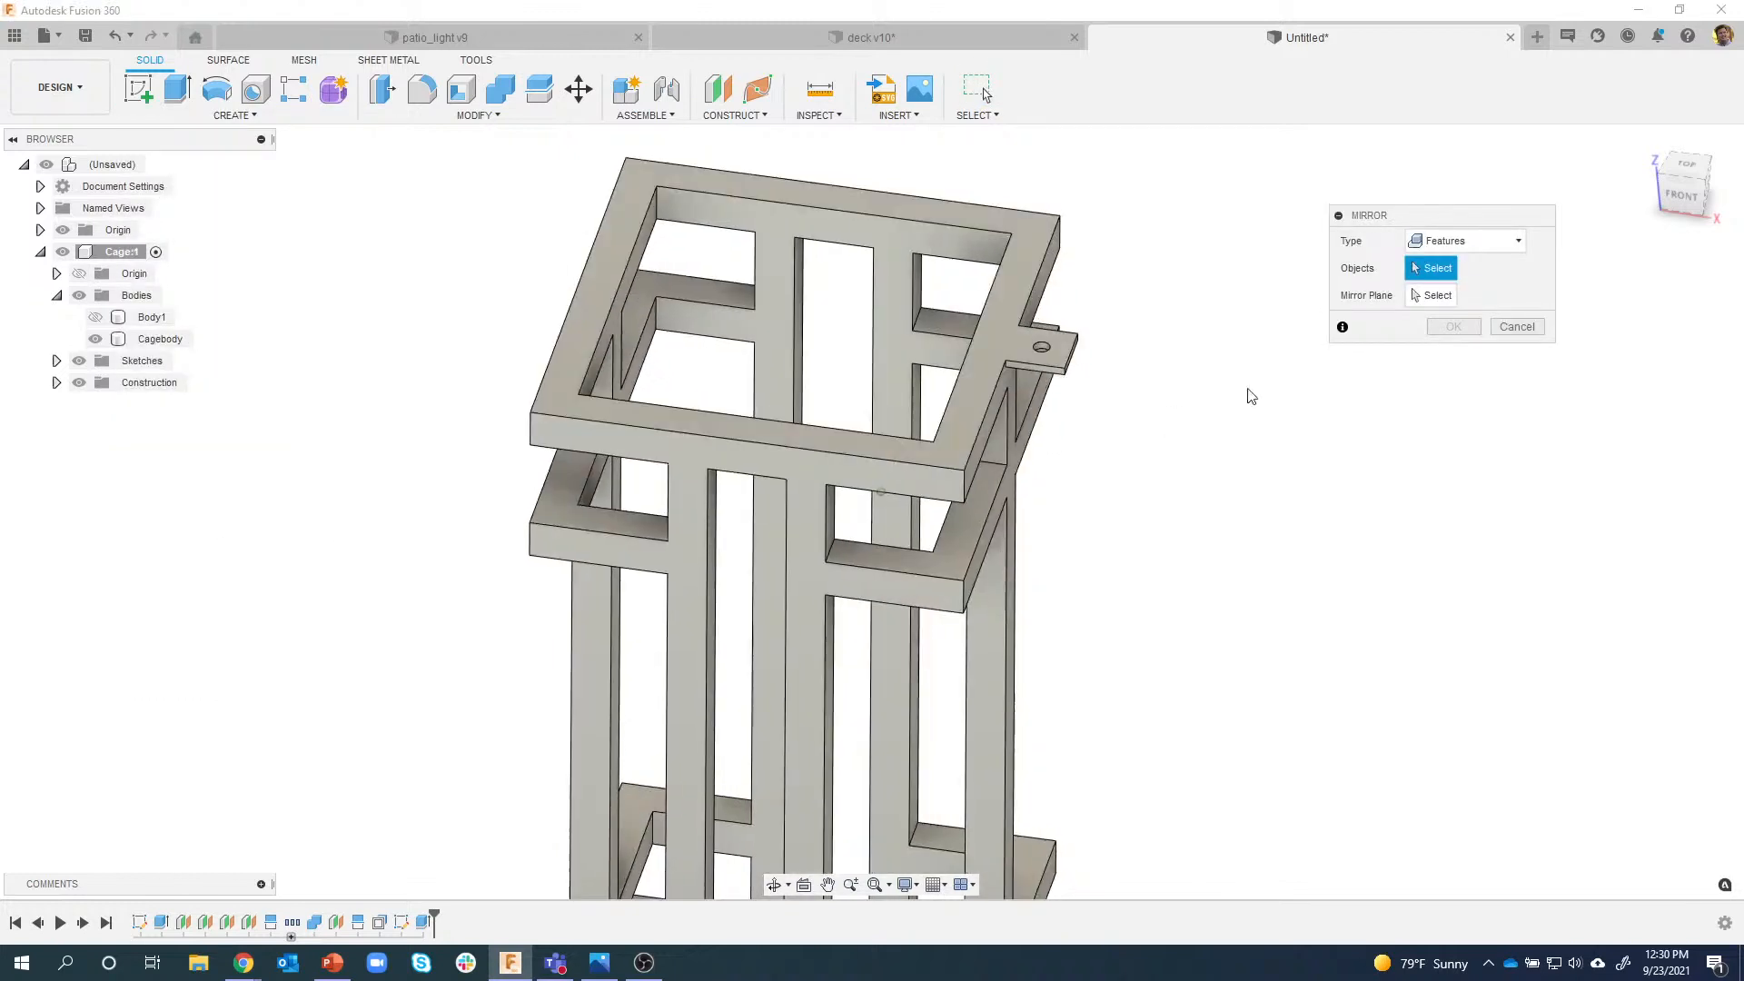
pyautogui.scroll(-2, 1245, 394)
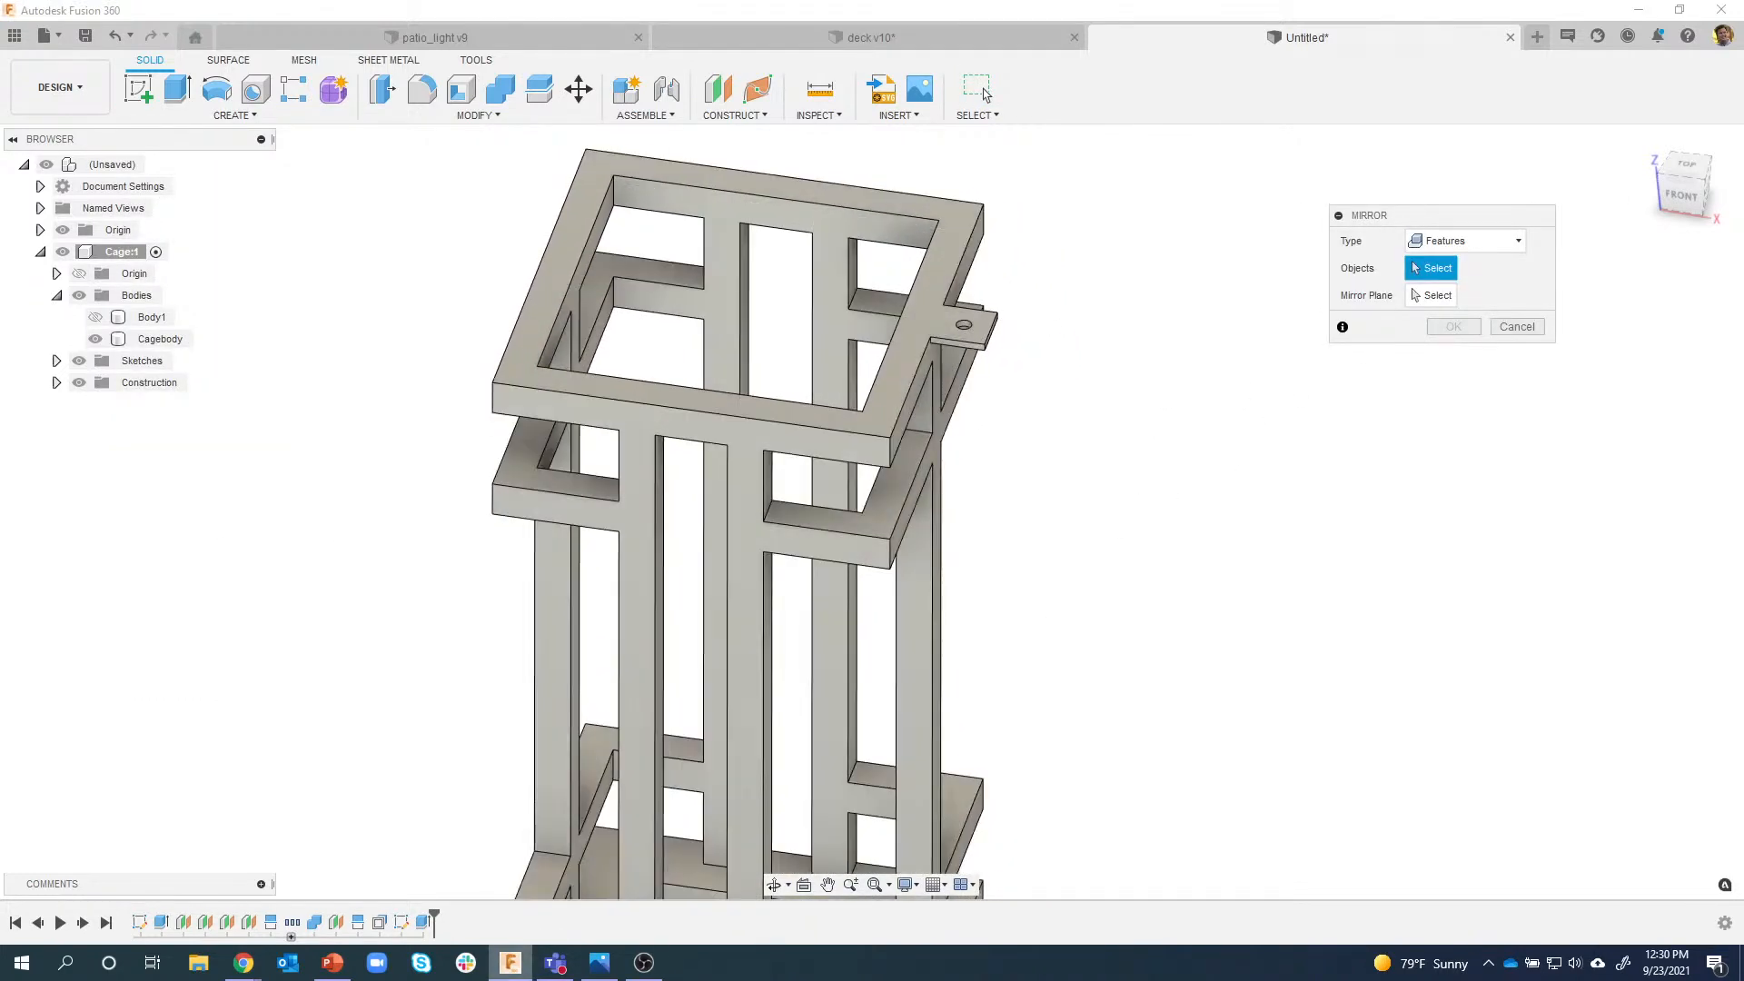
pyautogui.click(423, 927)
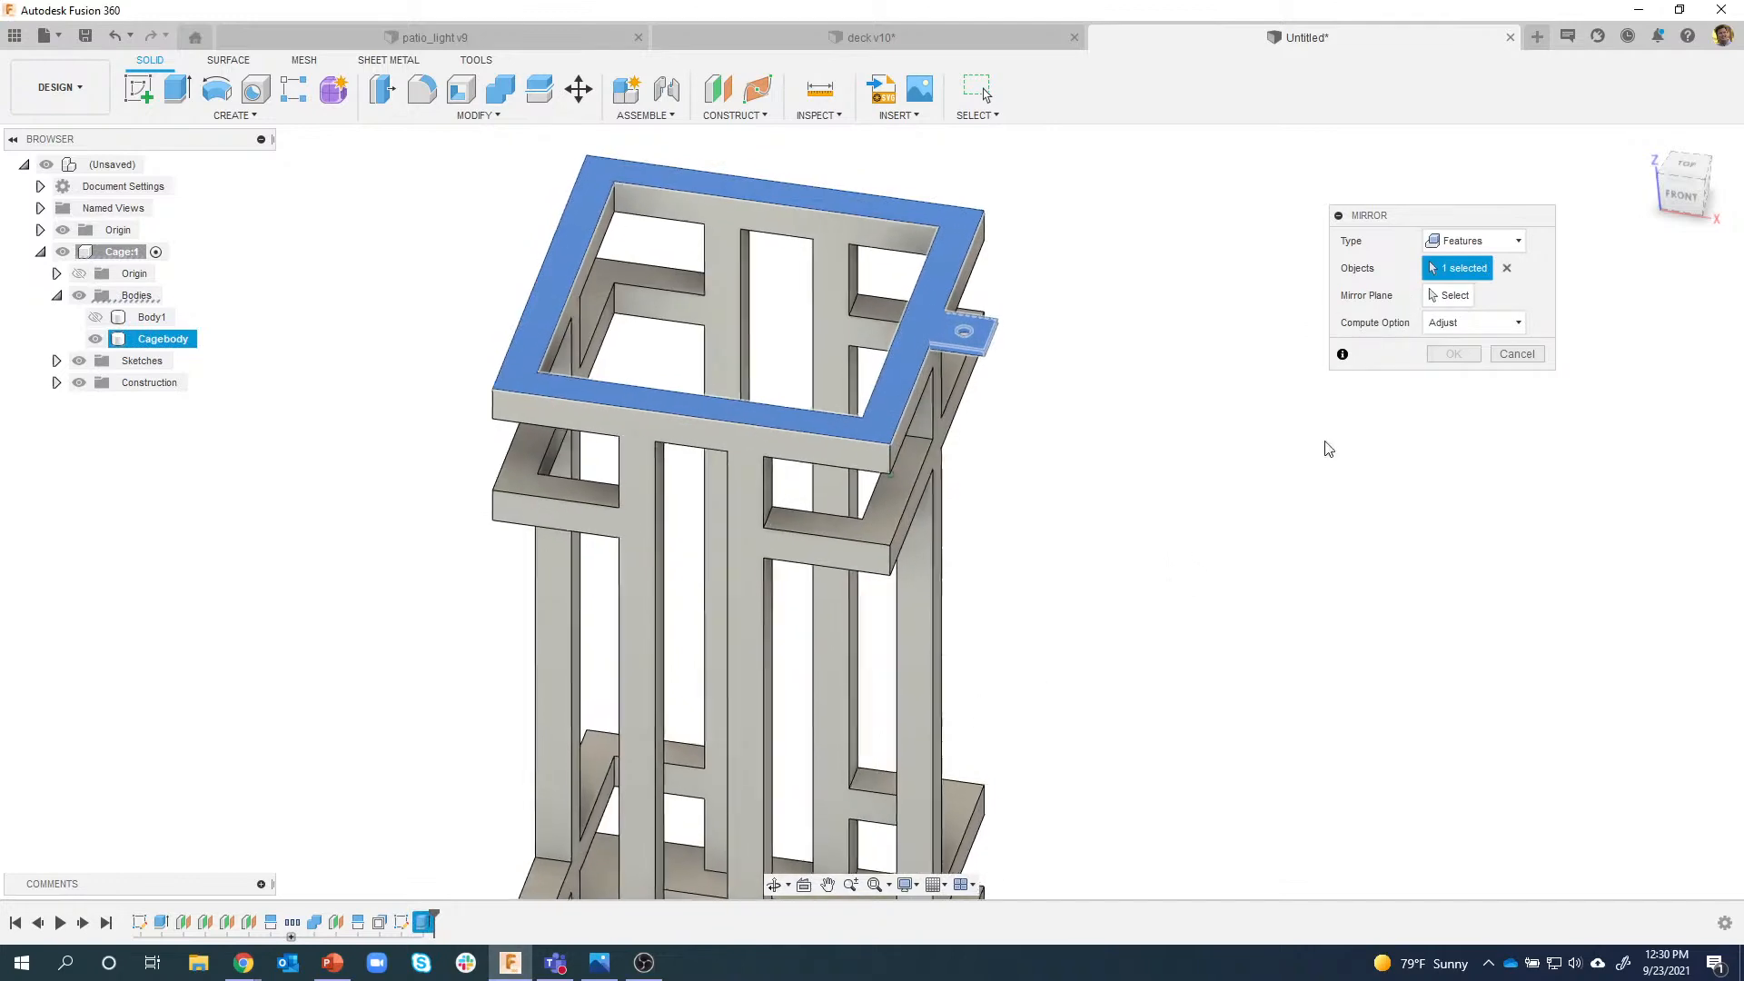
pyautogui.click(1449, 295)
pyautogui.scroll(2, 947, 656)
pyautogui.keyDown('shift'); pyautogui.moveTo(947, 656); pyautogui.dragTo(717, 755, button='middle'); pyautogui.keyUp('shift')
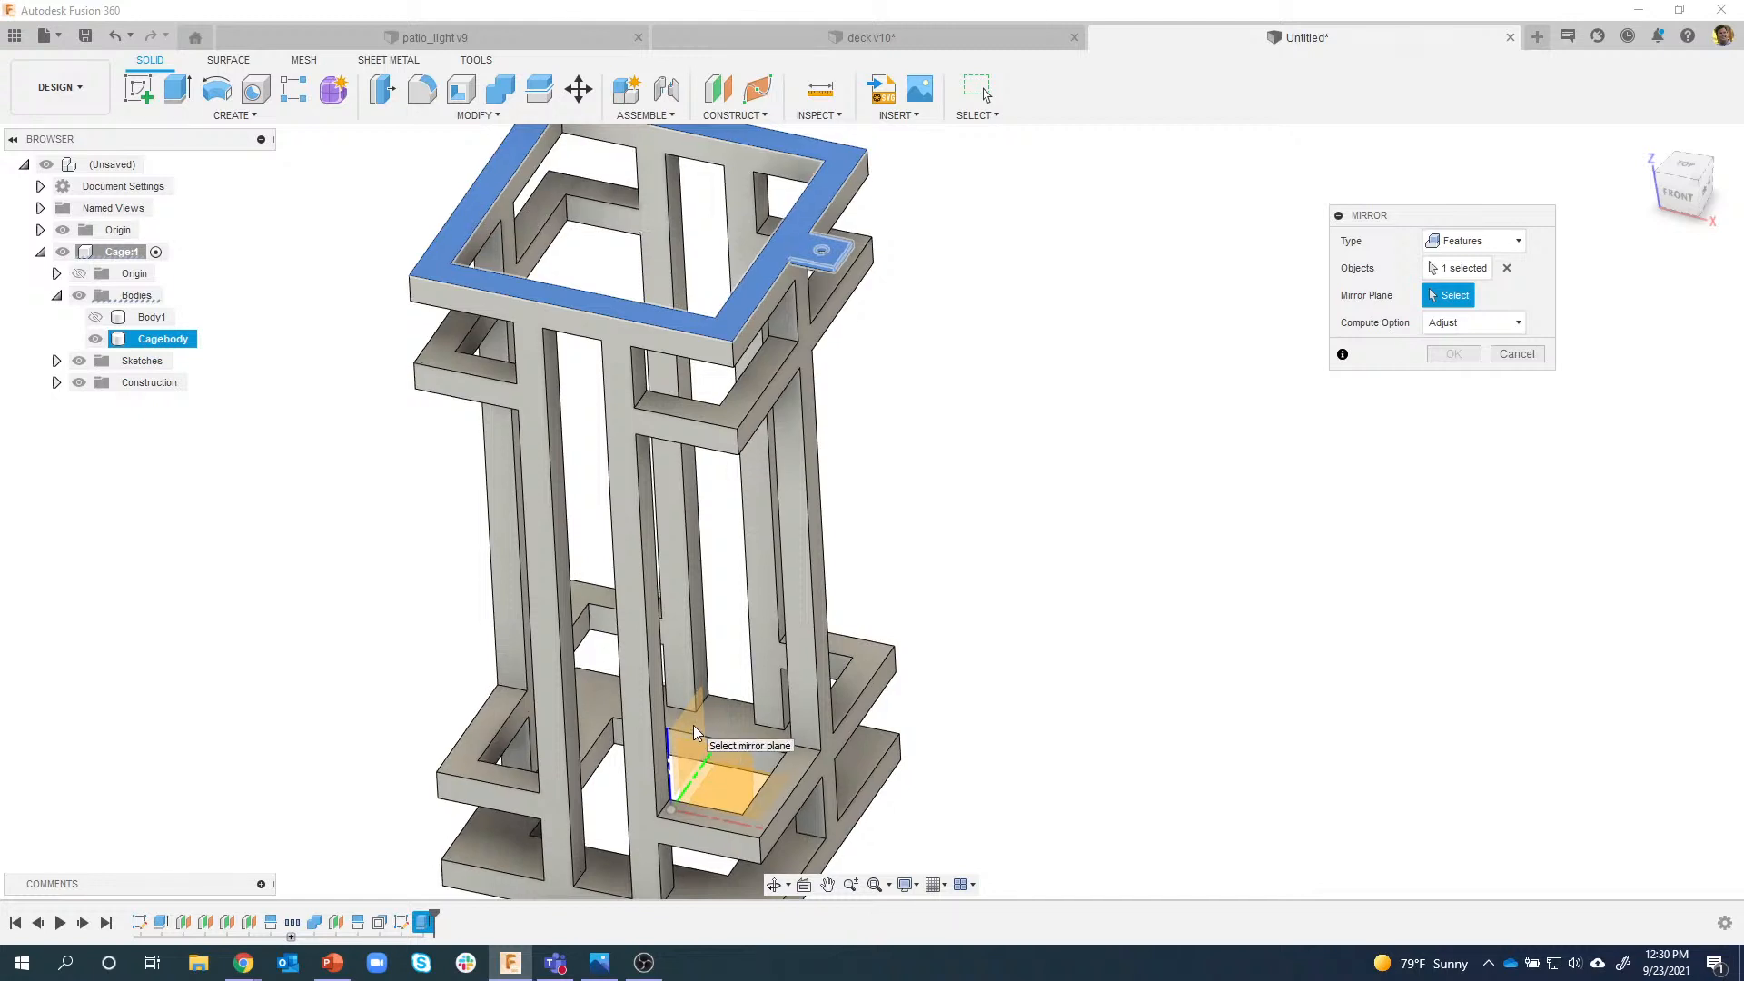
pyautogui.keyDown('shift'); pyautogui.moveTo(694, 725); pyautogui.dragTo(675, 748, button='middle'); pyautogui.keyUp('shift')
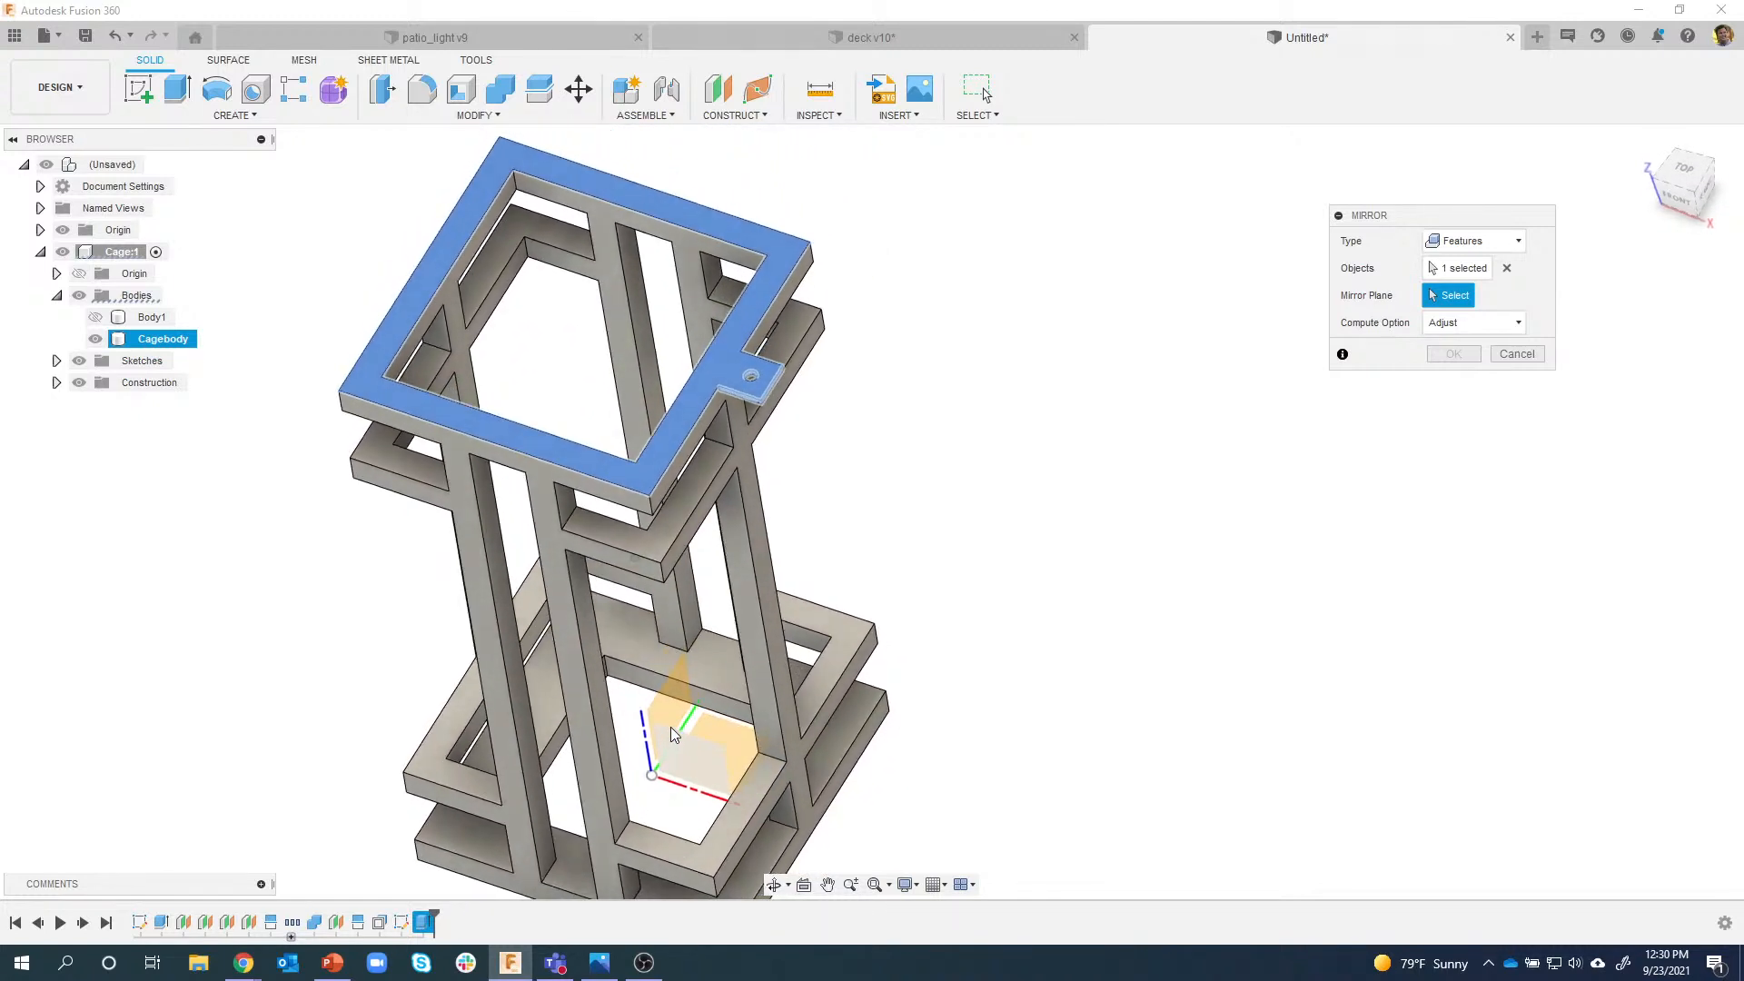
pyautogui.click(675, 746)
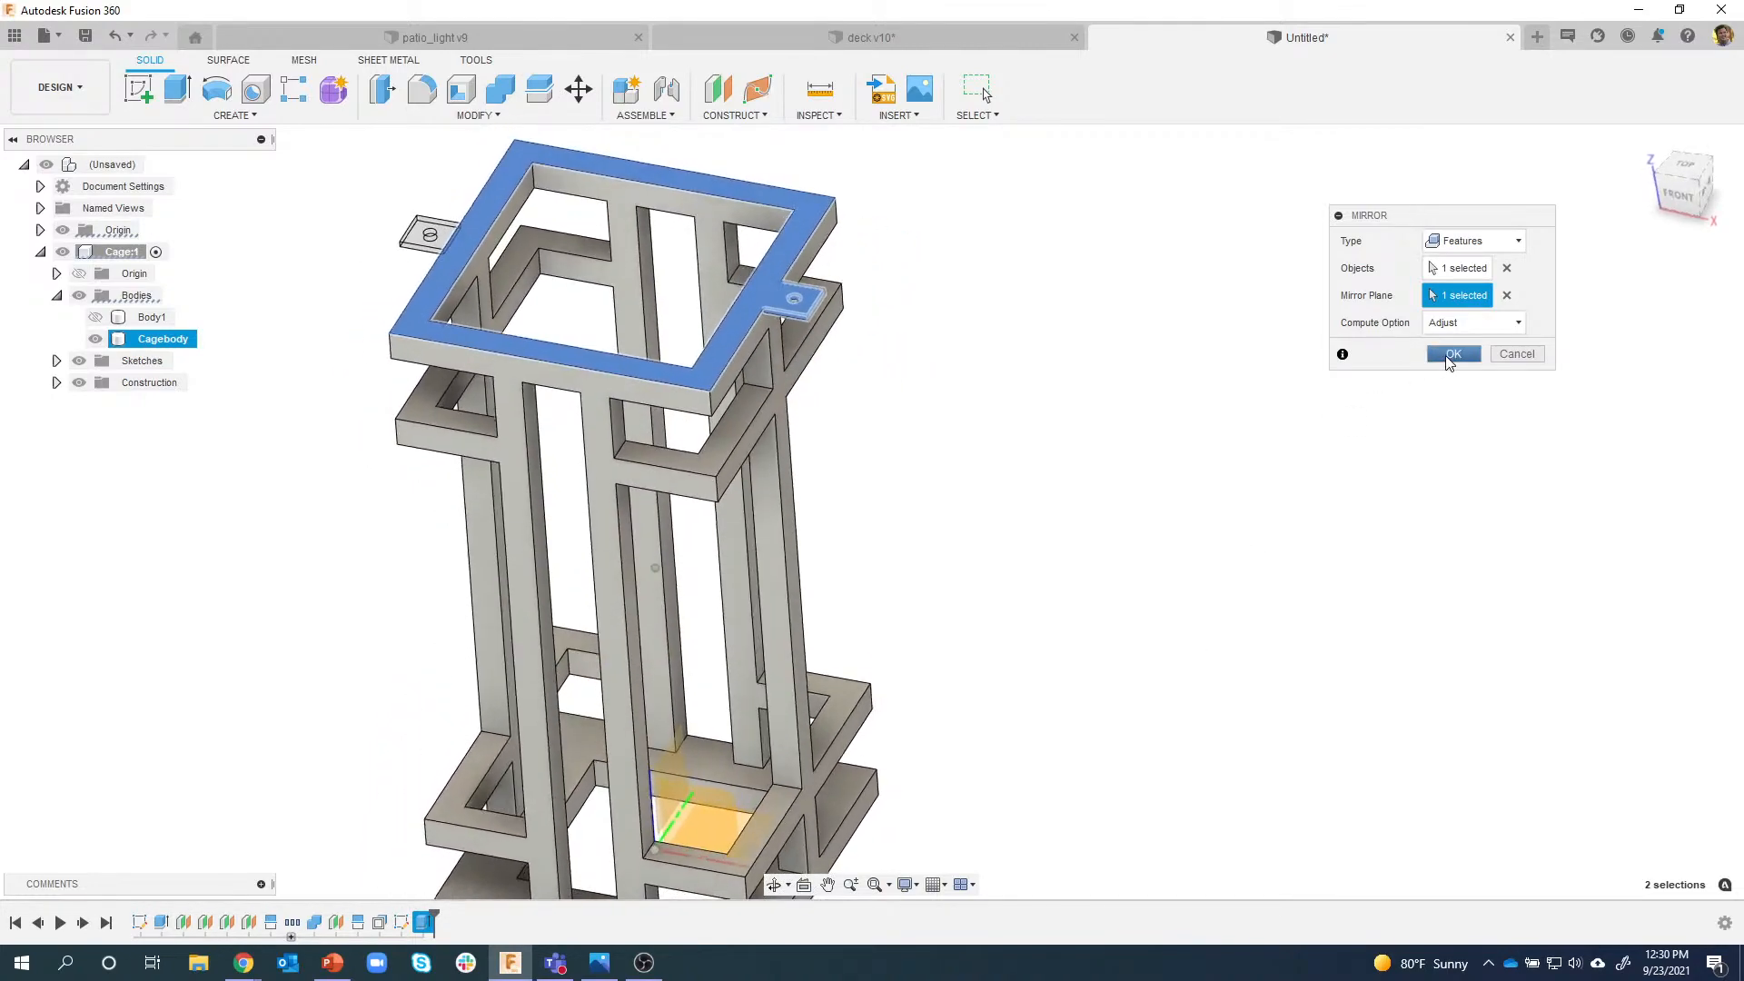
pyautogui.click(1451, 353)
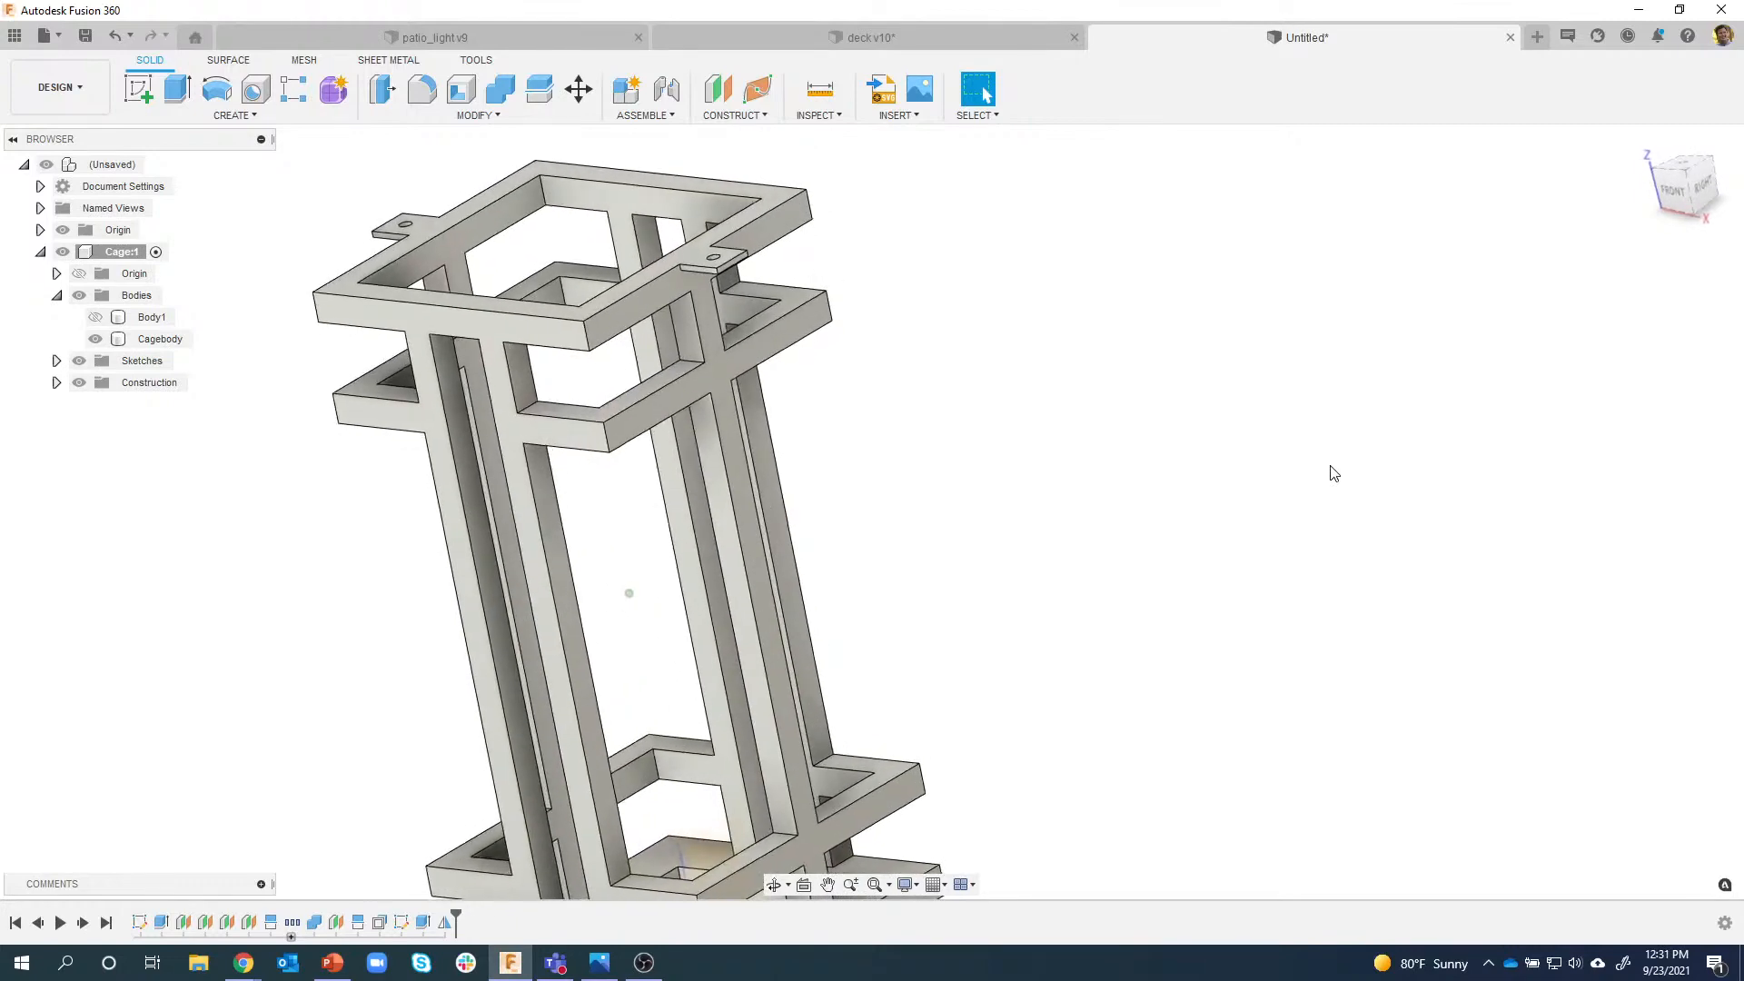
# Examine the rounded frame edges in the finished patio_light design up close and return to the unsaved cage design.
pyautogui.click(159, 339)
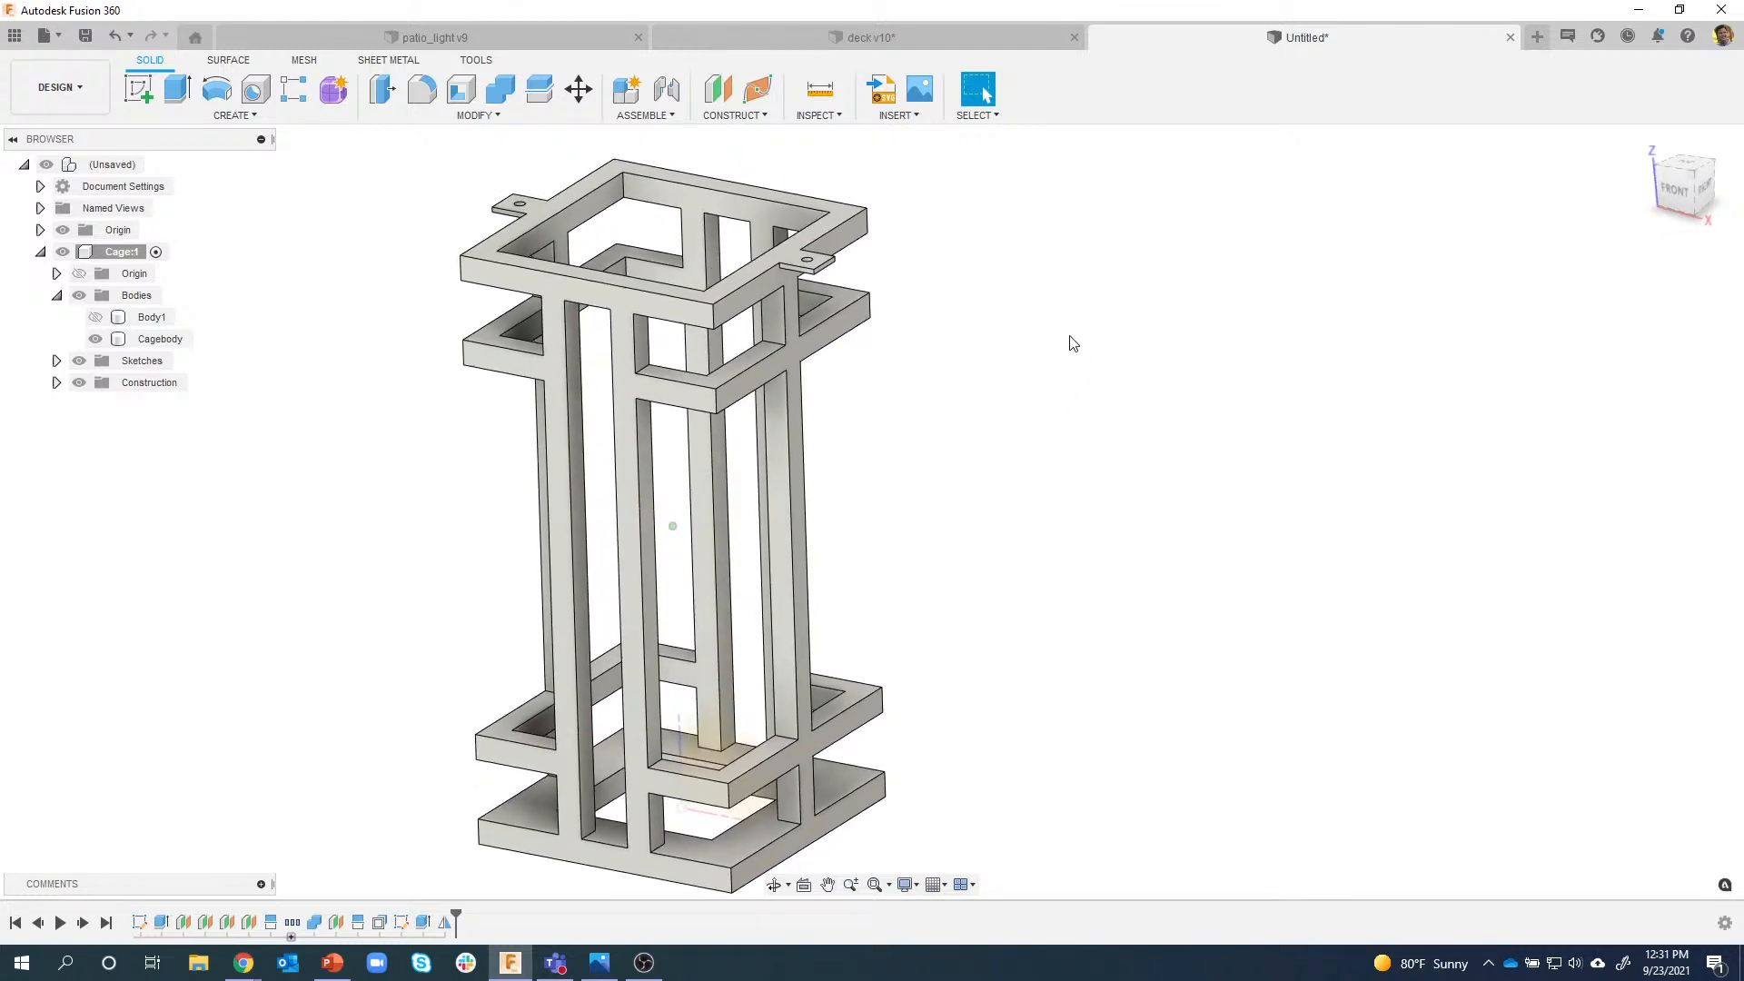
pyautogui.click(510, 36)
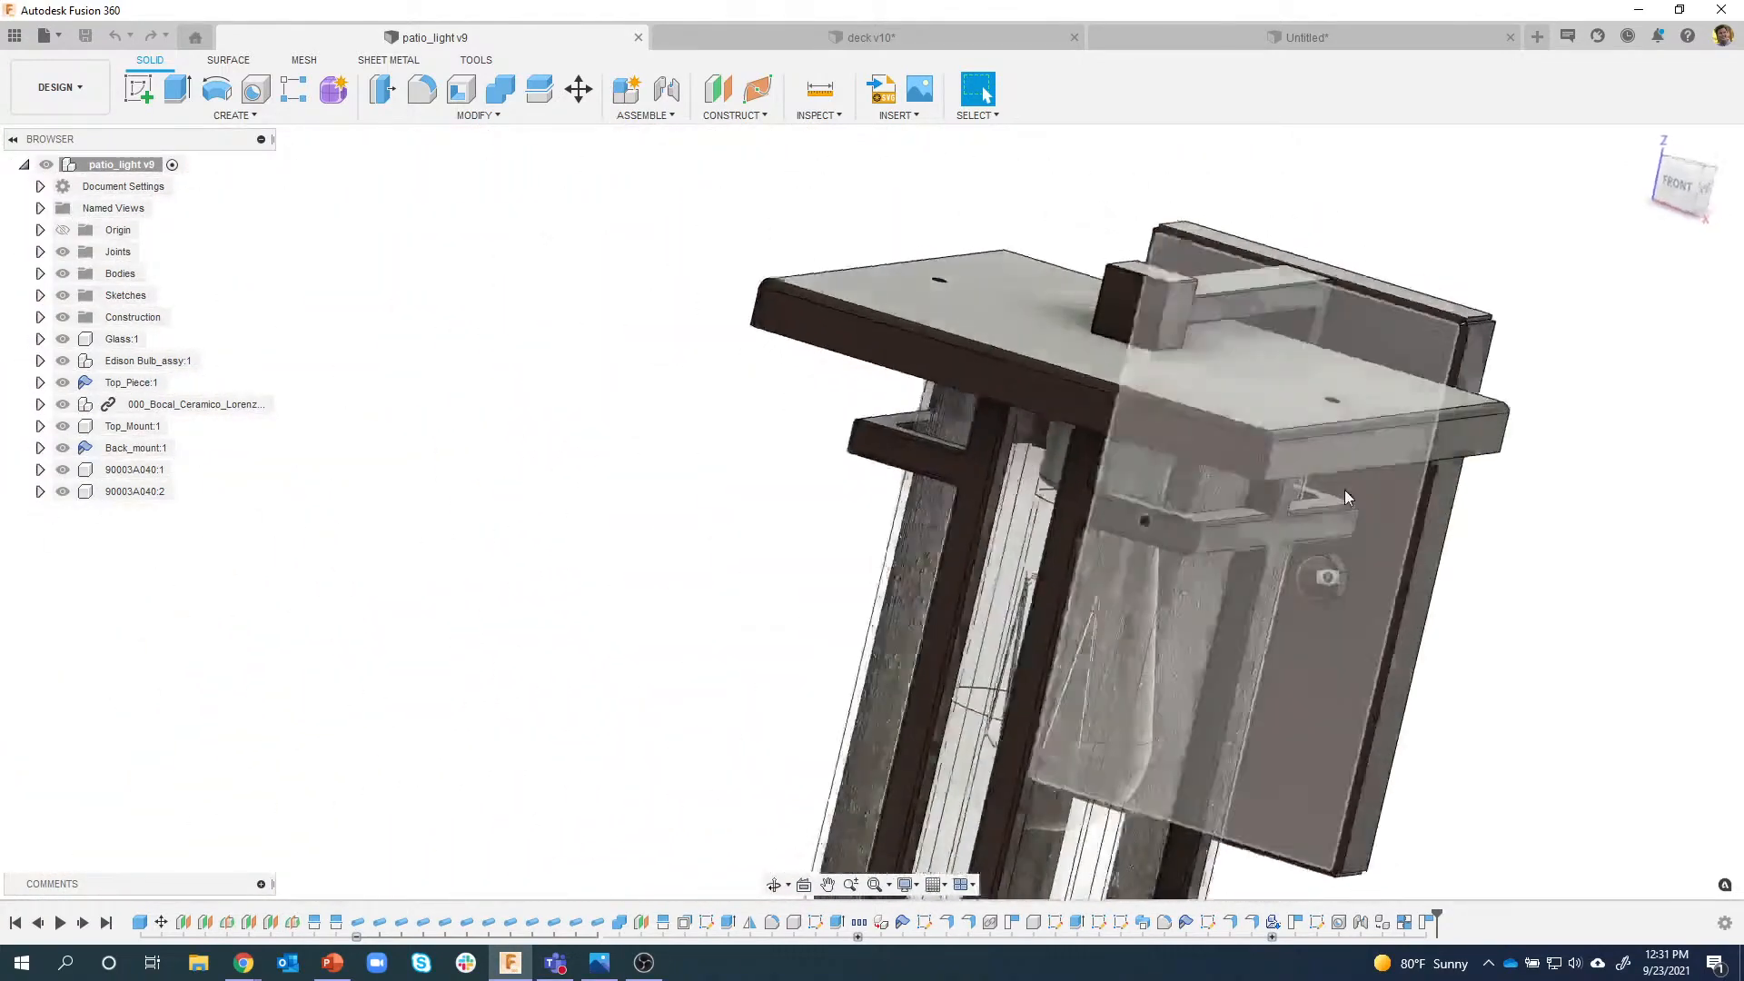
pyautogui.scroll(4, 590, 338)
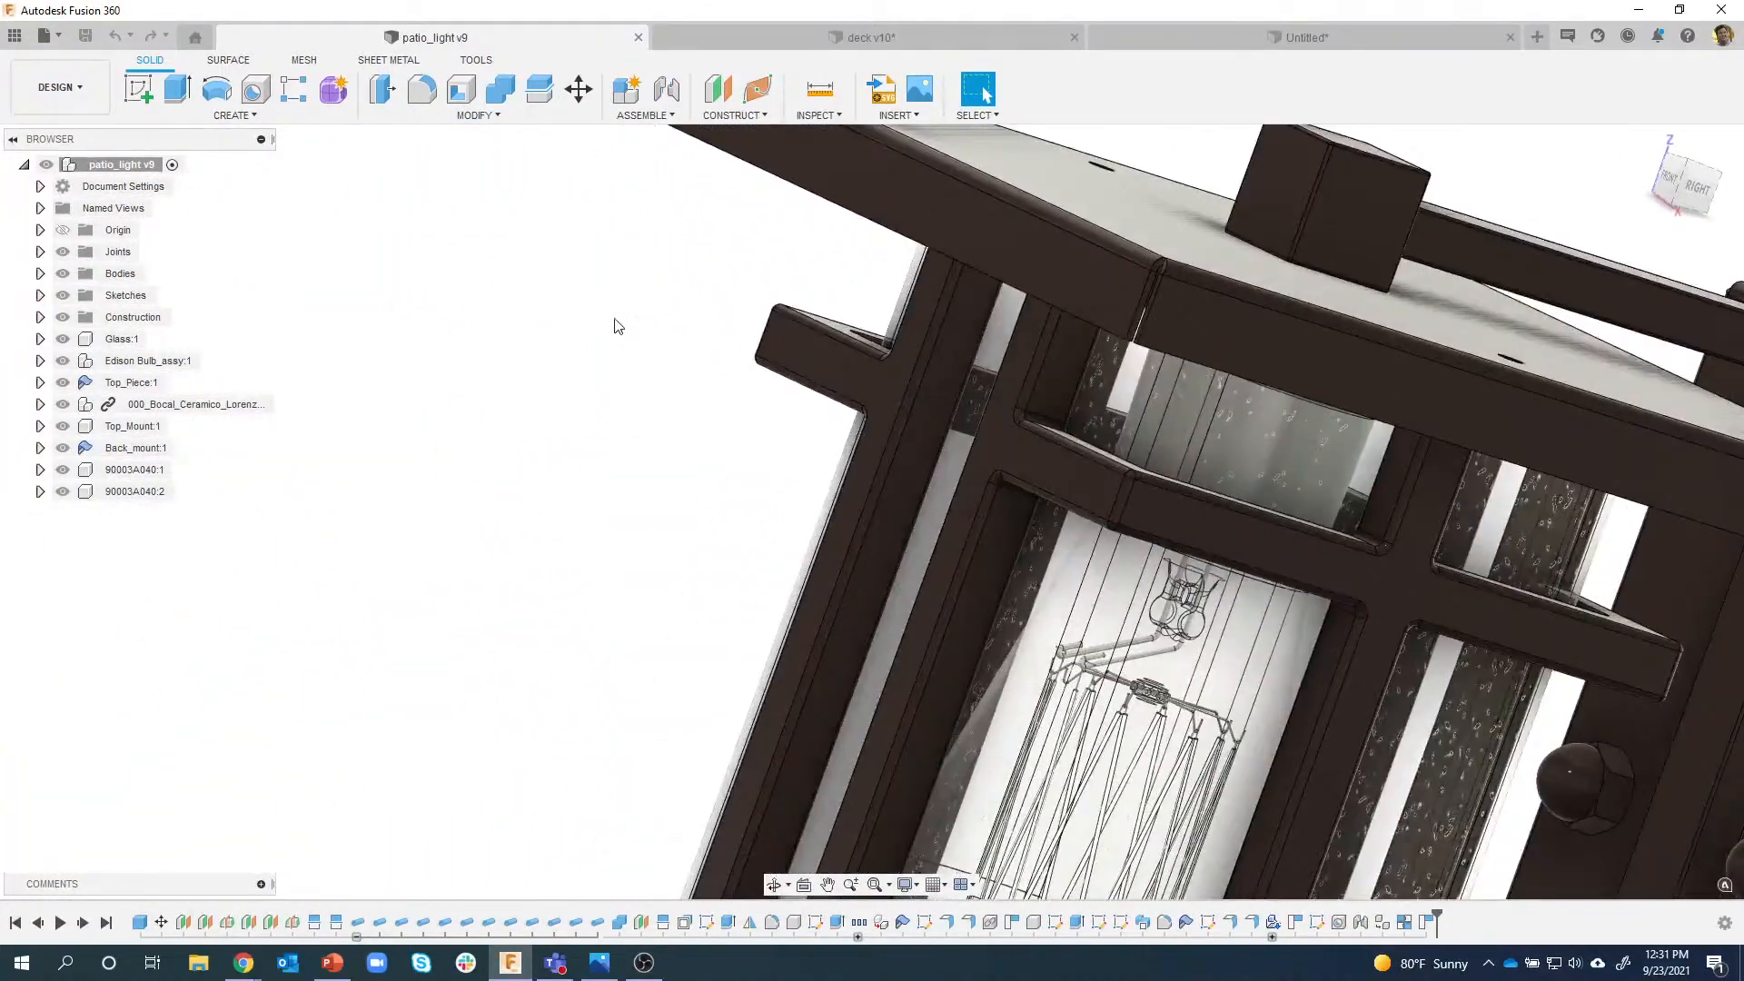
pyautogui.scroll(6, 810, 357)
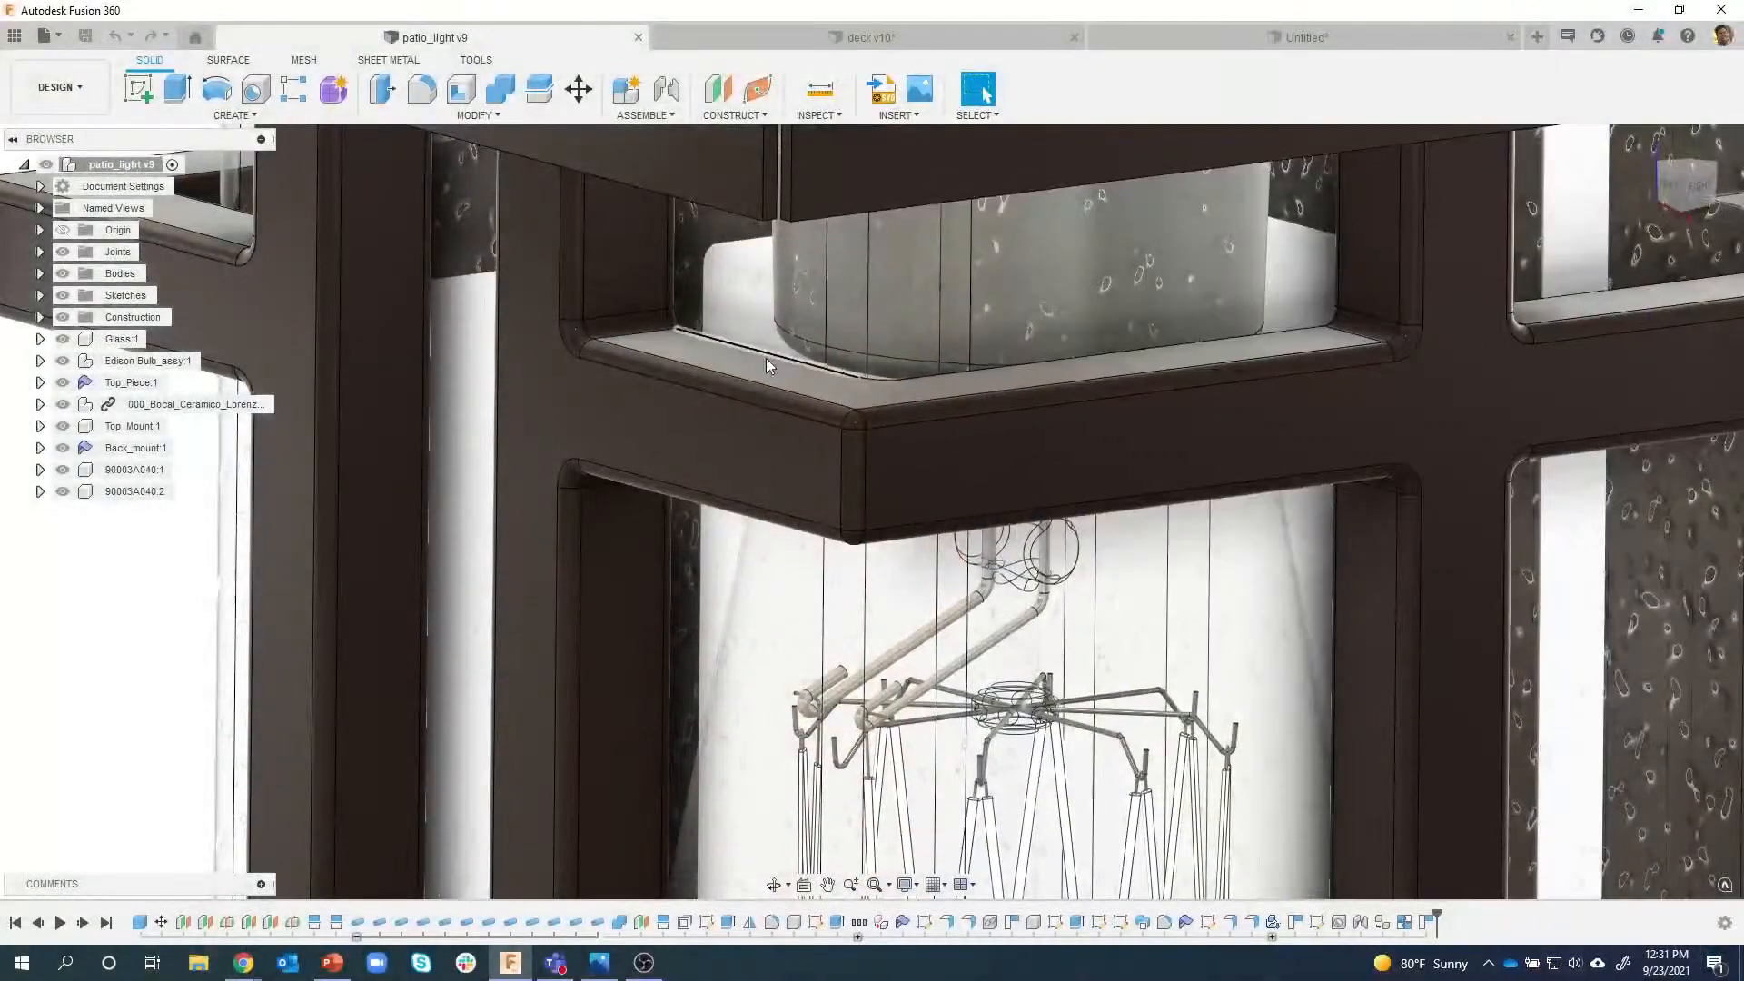
pyautogui.scroll(-5, 766, 358)
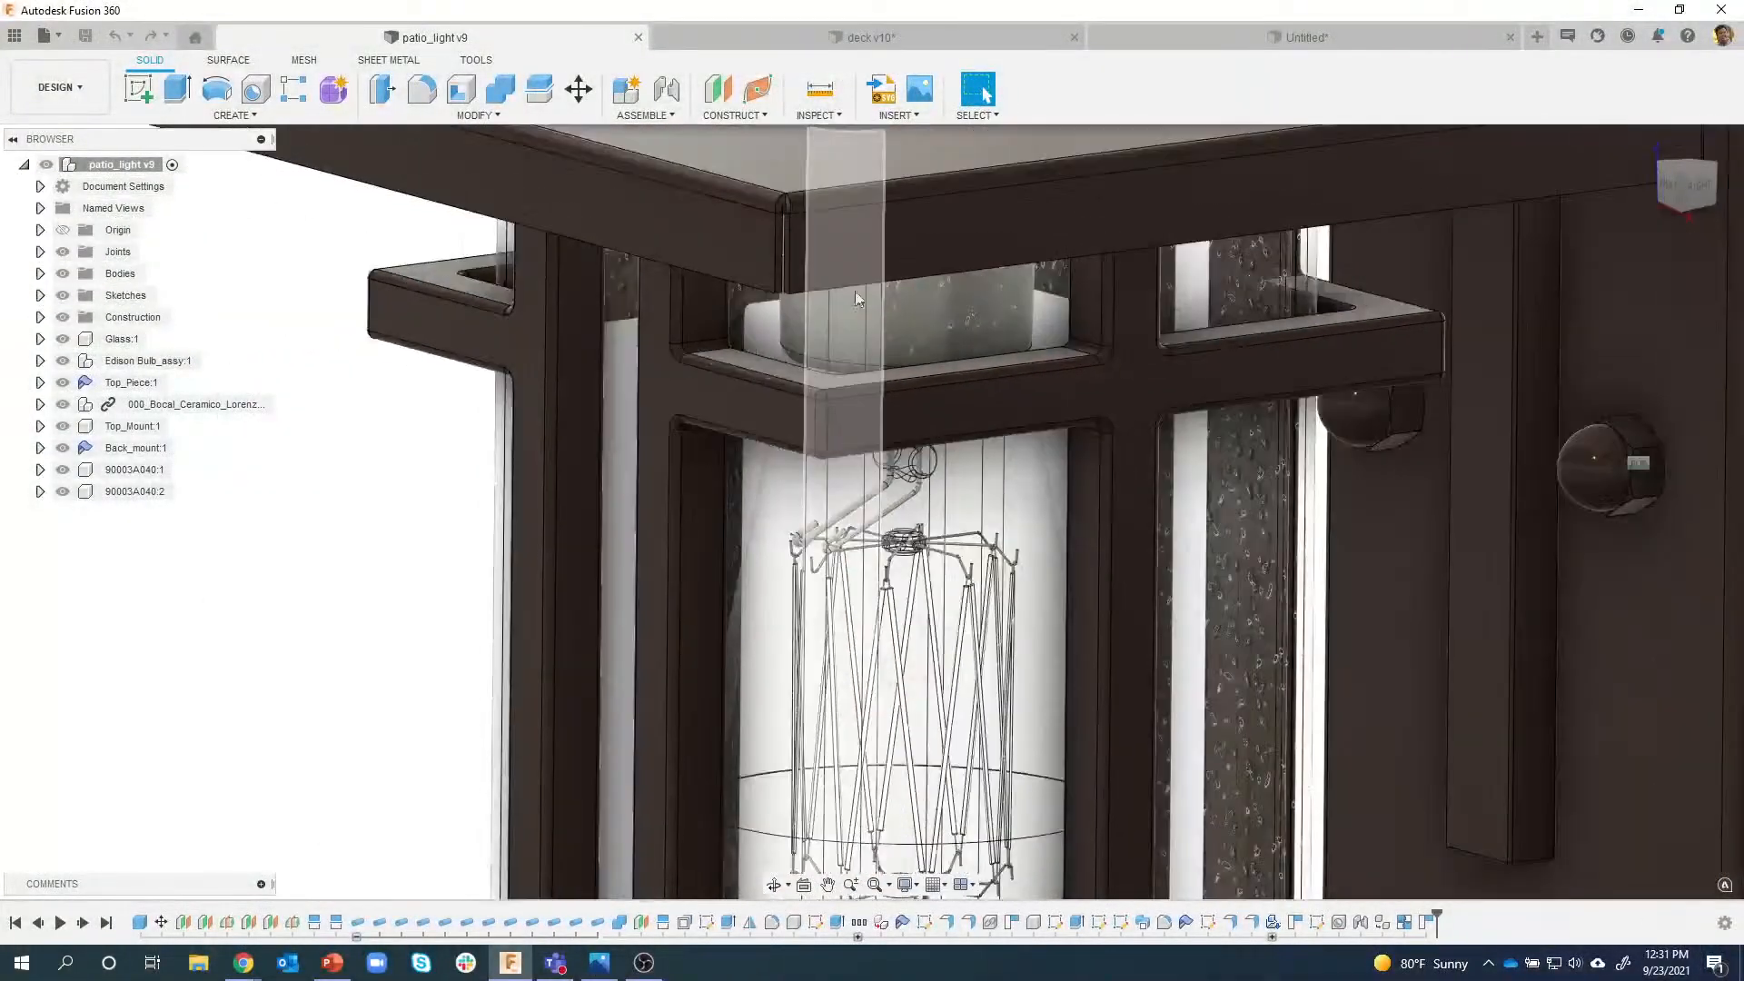
pyautogui.click(1135, 36)
pyautogui.keyDown('shift'); pyautogui.moveTo(967, 295); pyautogui.dragTo(944, 227, button='middle'); pyautogui.keyUp('shift')
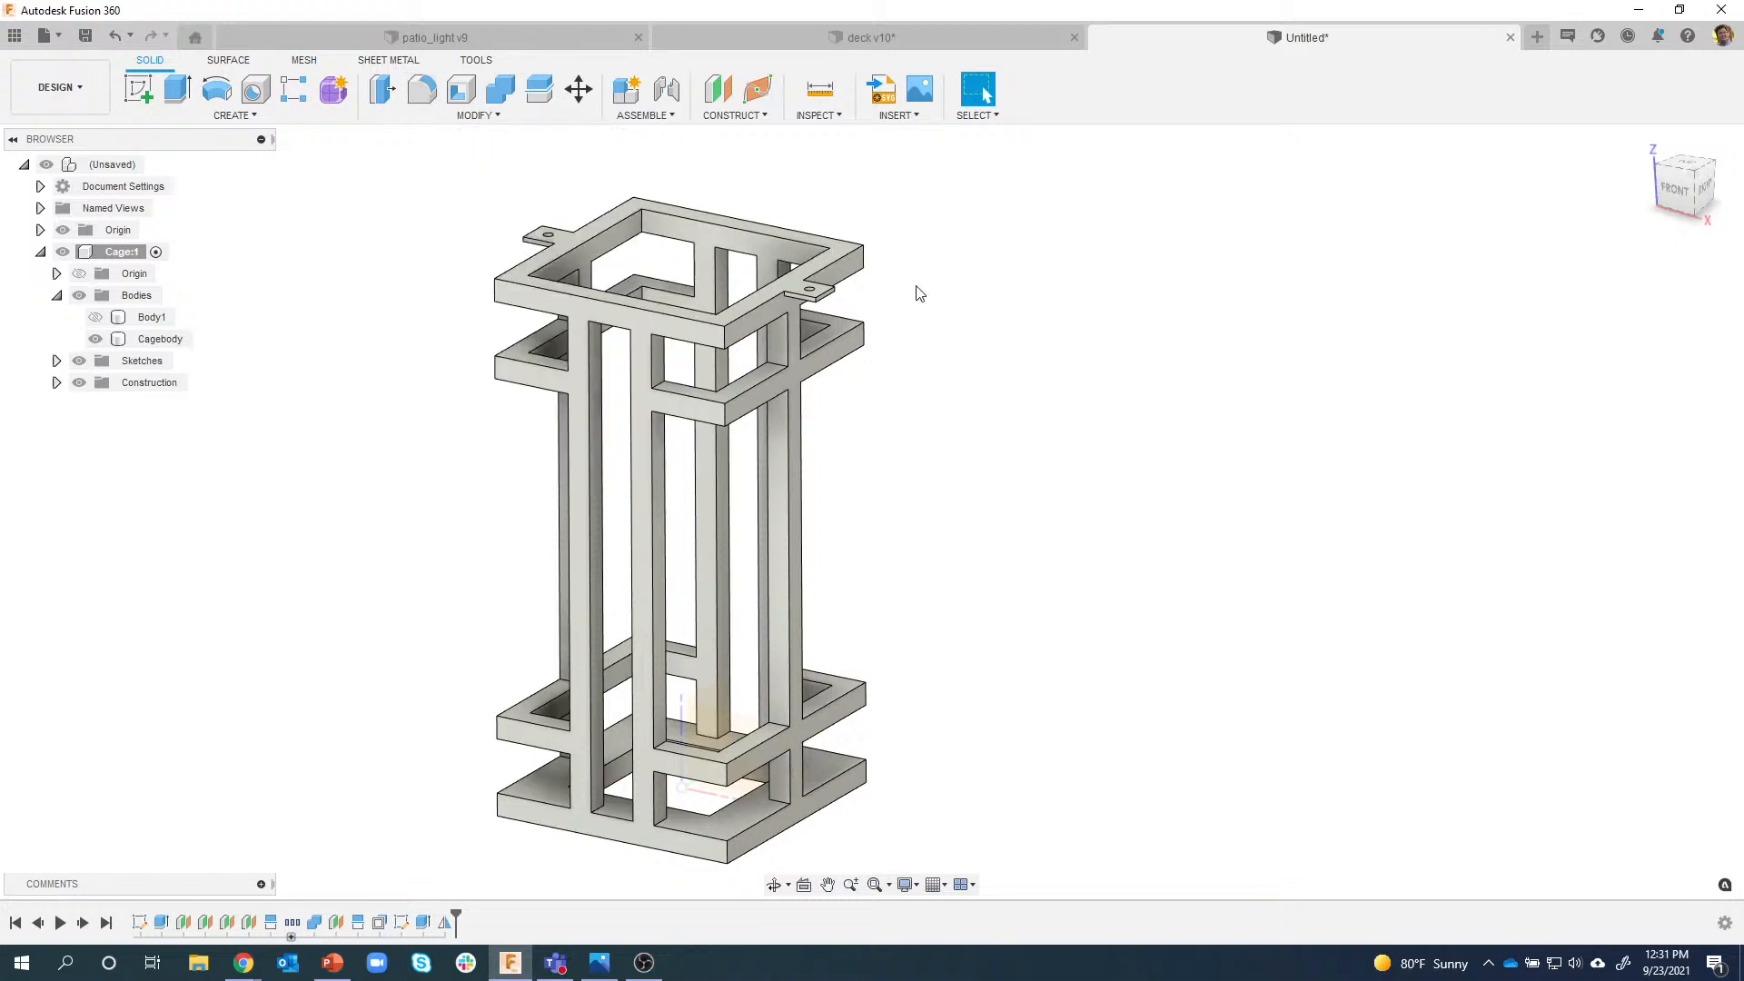
# Start a constant-radius fillet, select the entire cage with a selection window, and clear that set of faces and edges.
pyautogui.rightClick(763, 391)
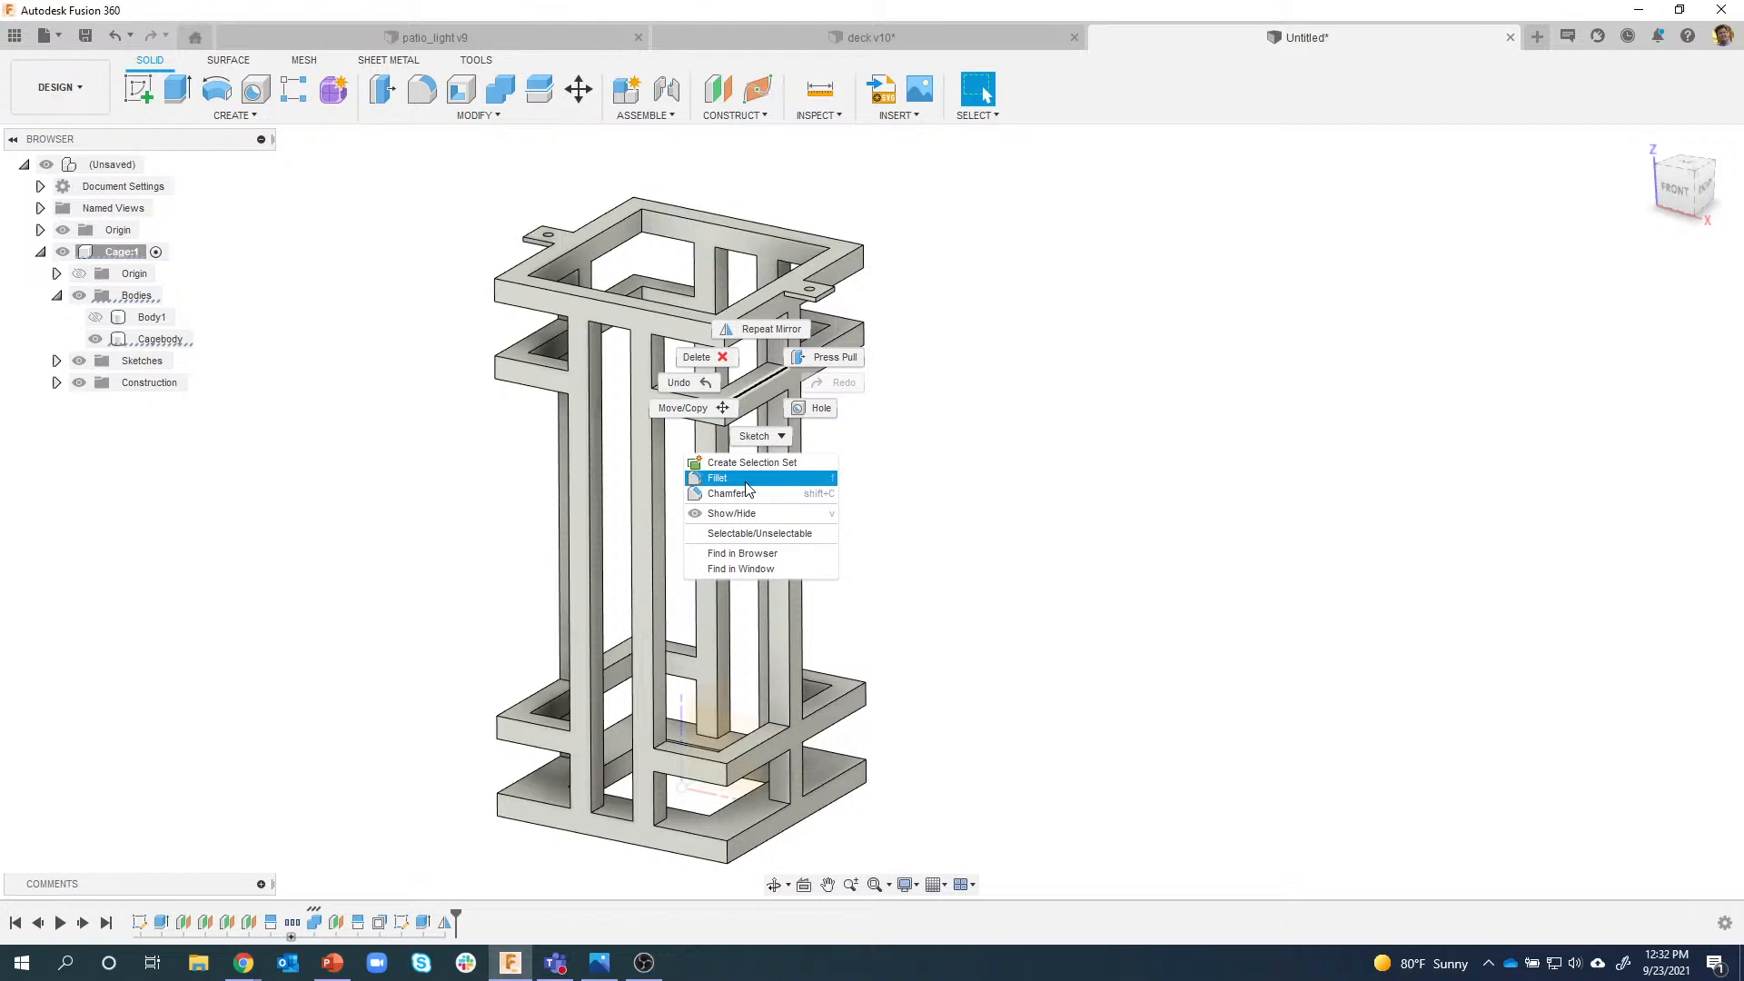
pyautogui.click(1117, 389)
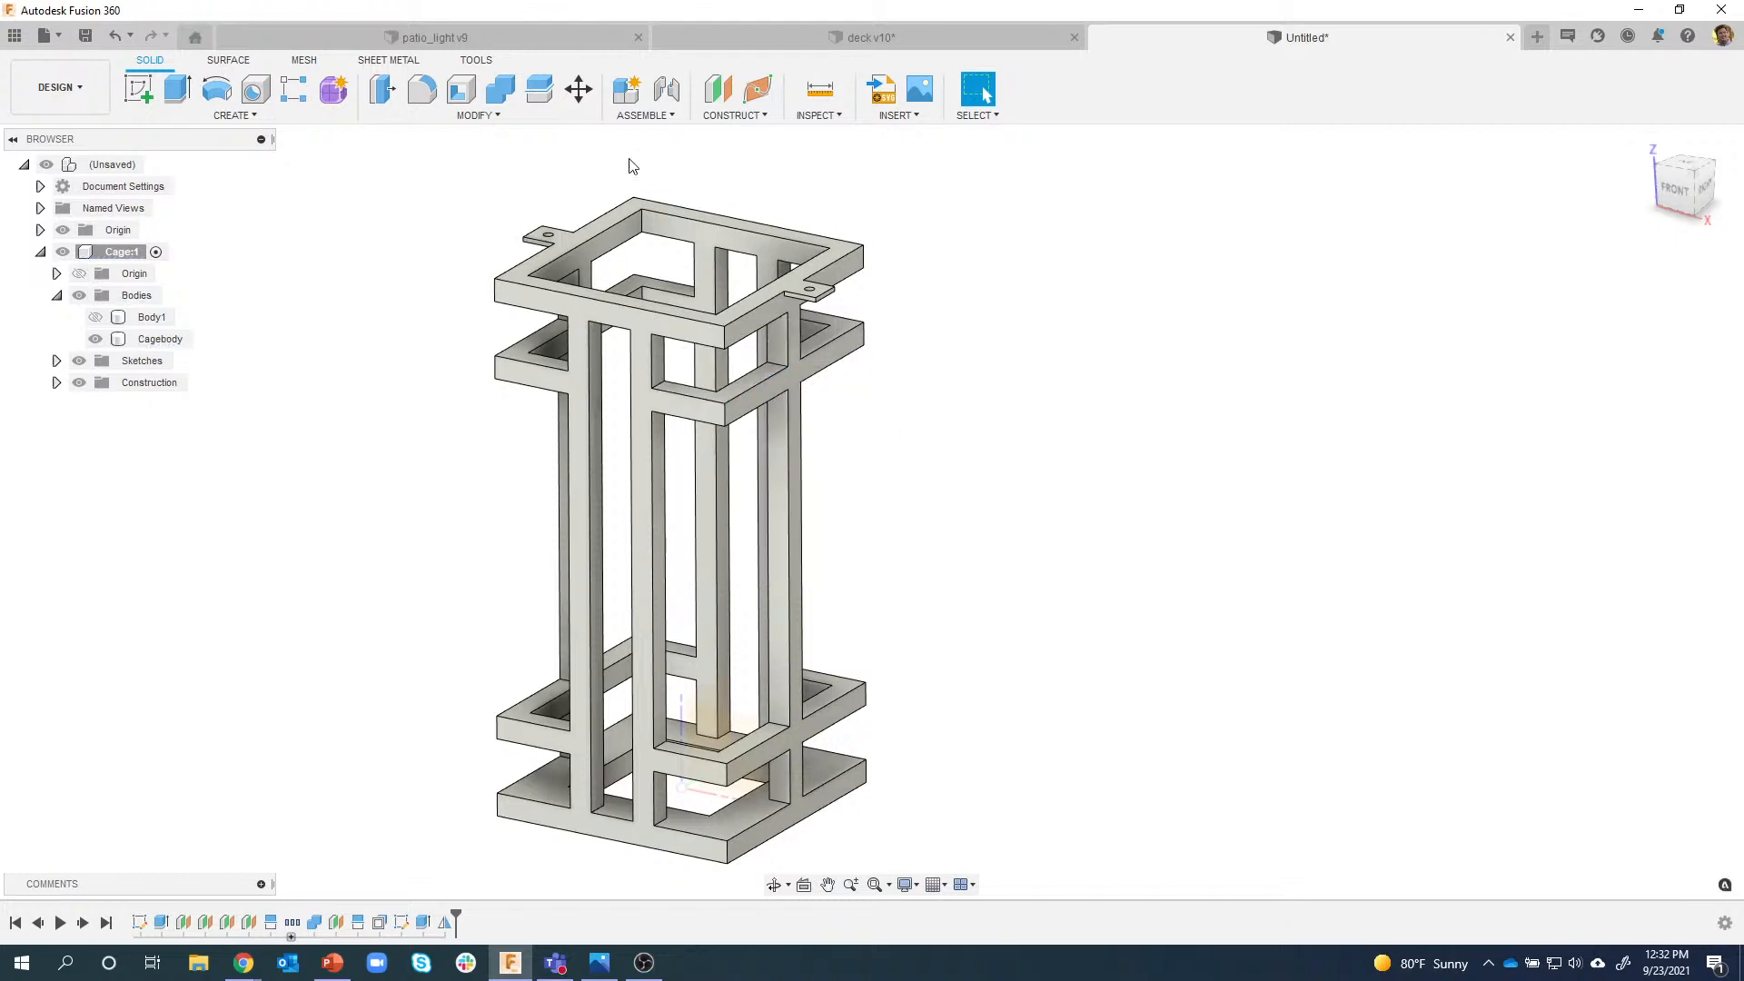
pyautogui.click(415, 94)
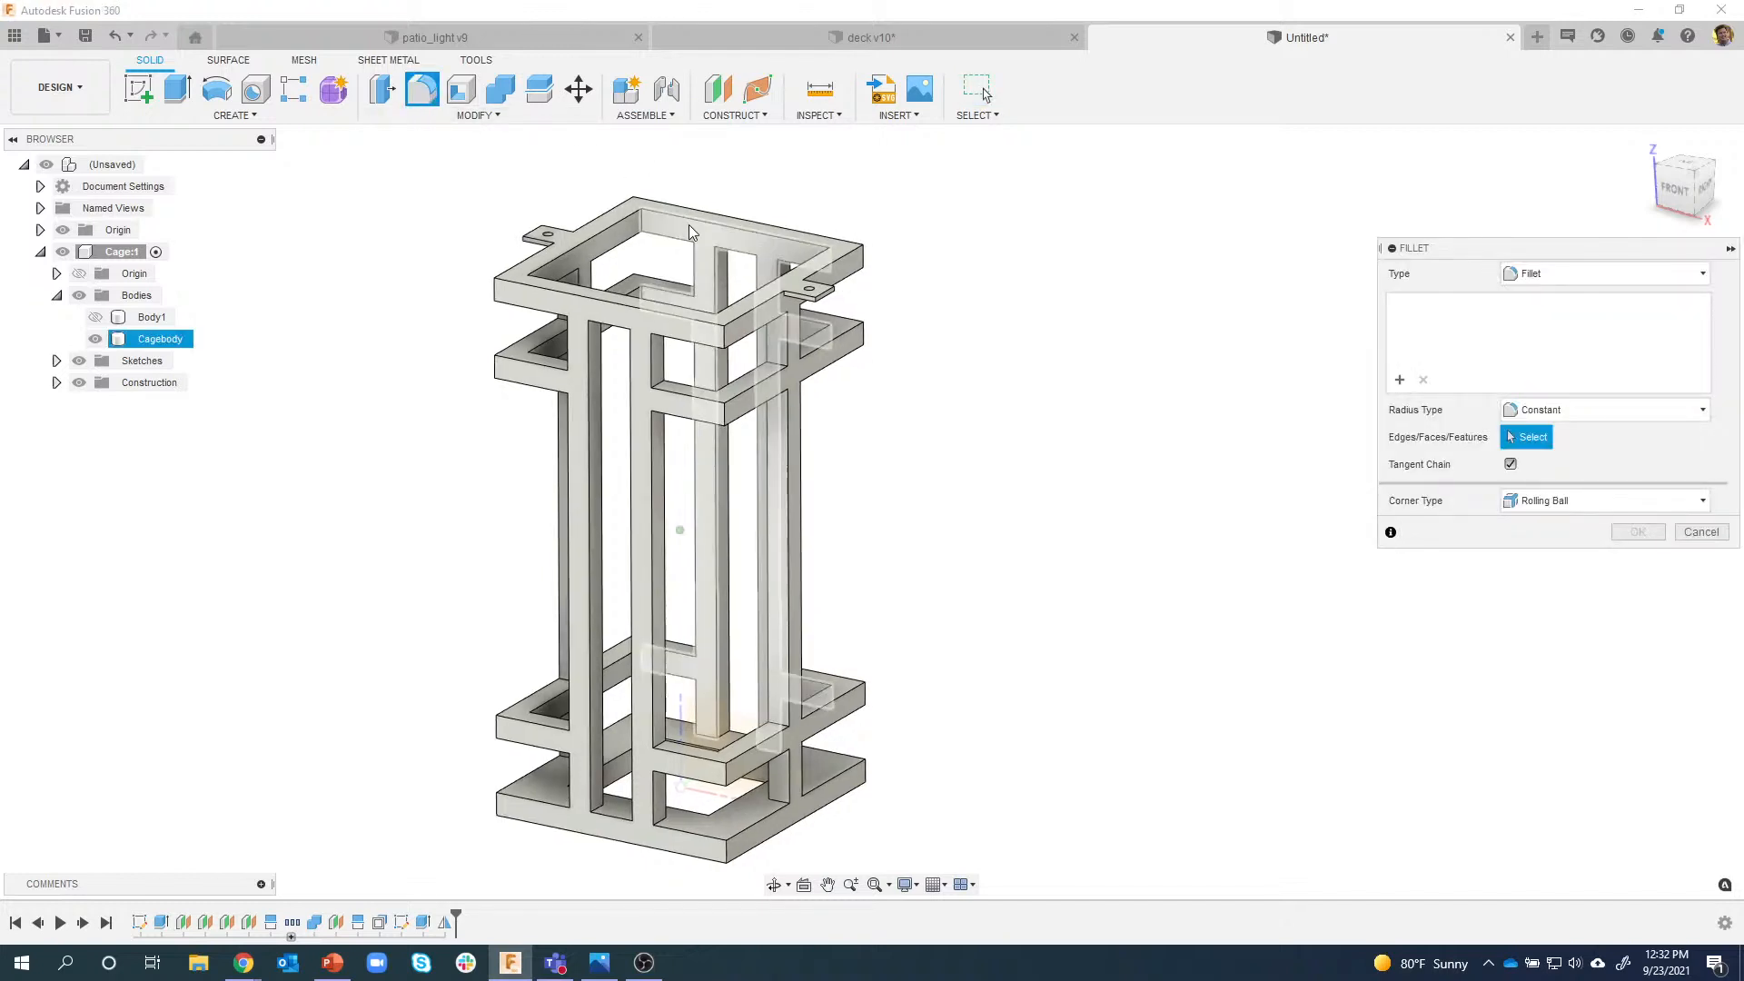
pyautogui.scroll(-2, 688, 225)
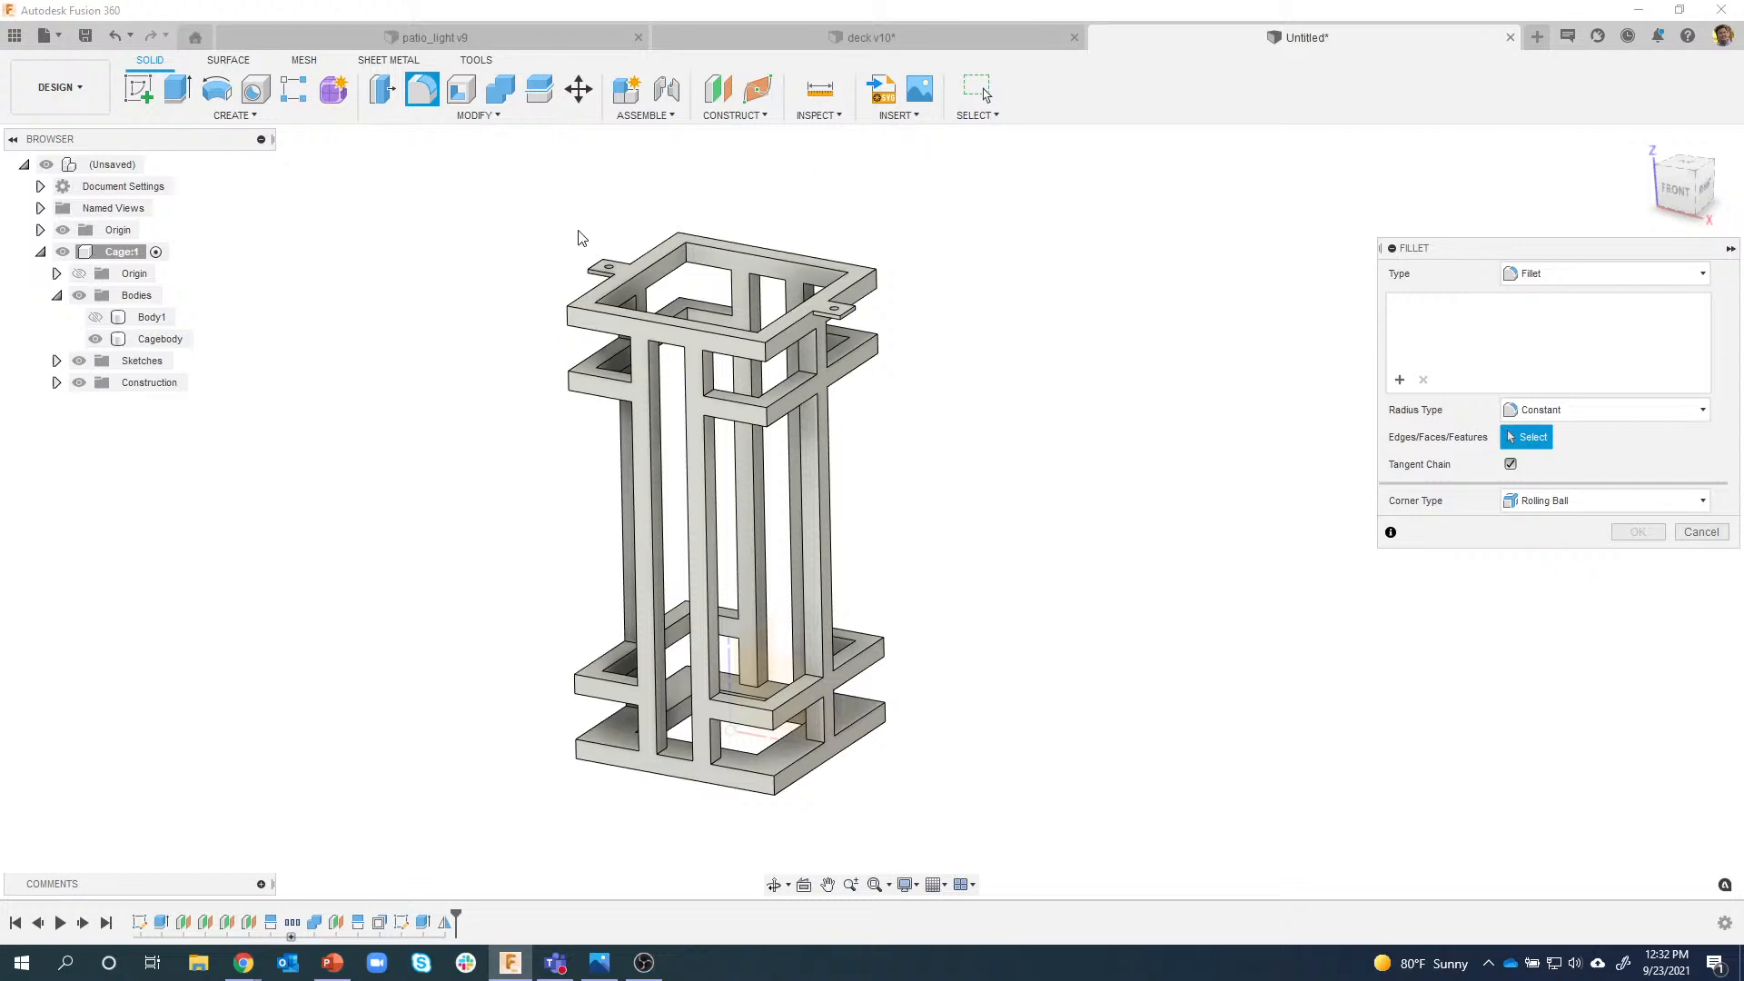
pyautogui.moveTo(487, 182); pyautogui.dragTo(1024, 857)
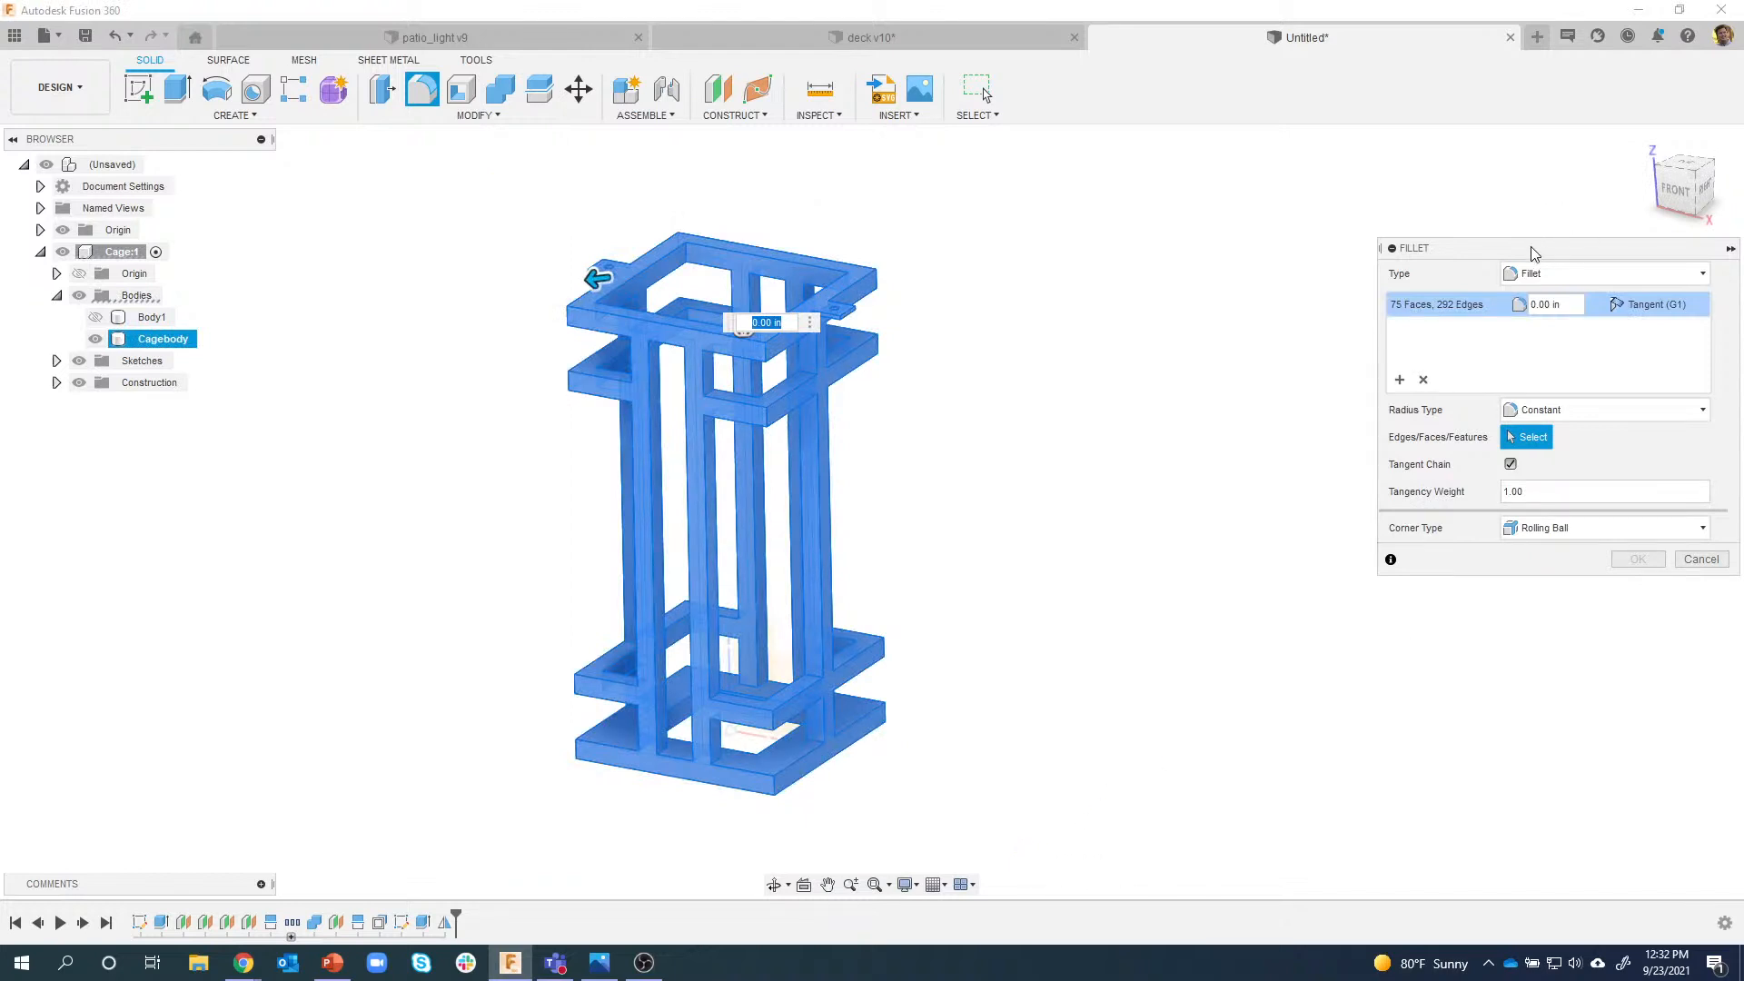
pyautogui.moveTo(1531, 247); pyautogui.dragTo(1225, 239)
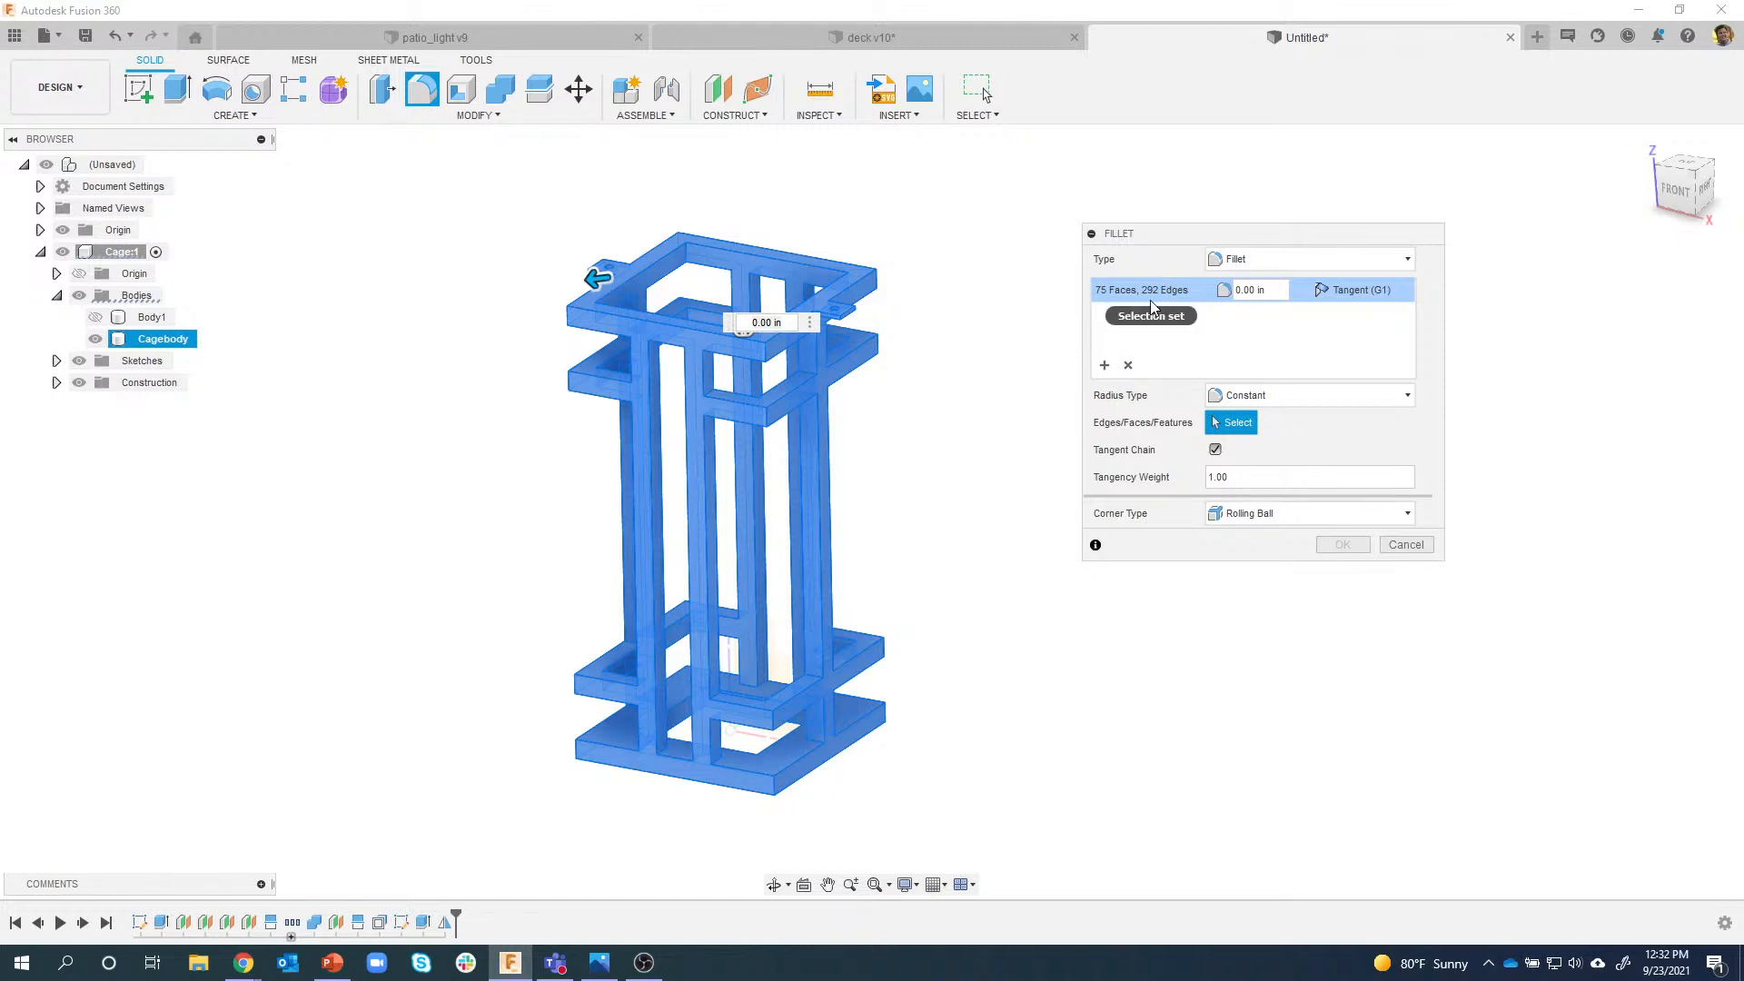
pyautogui.scroll(2, 888, 233)
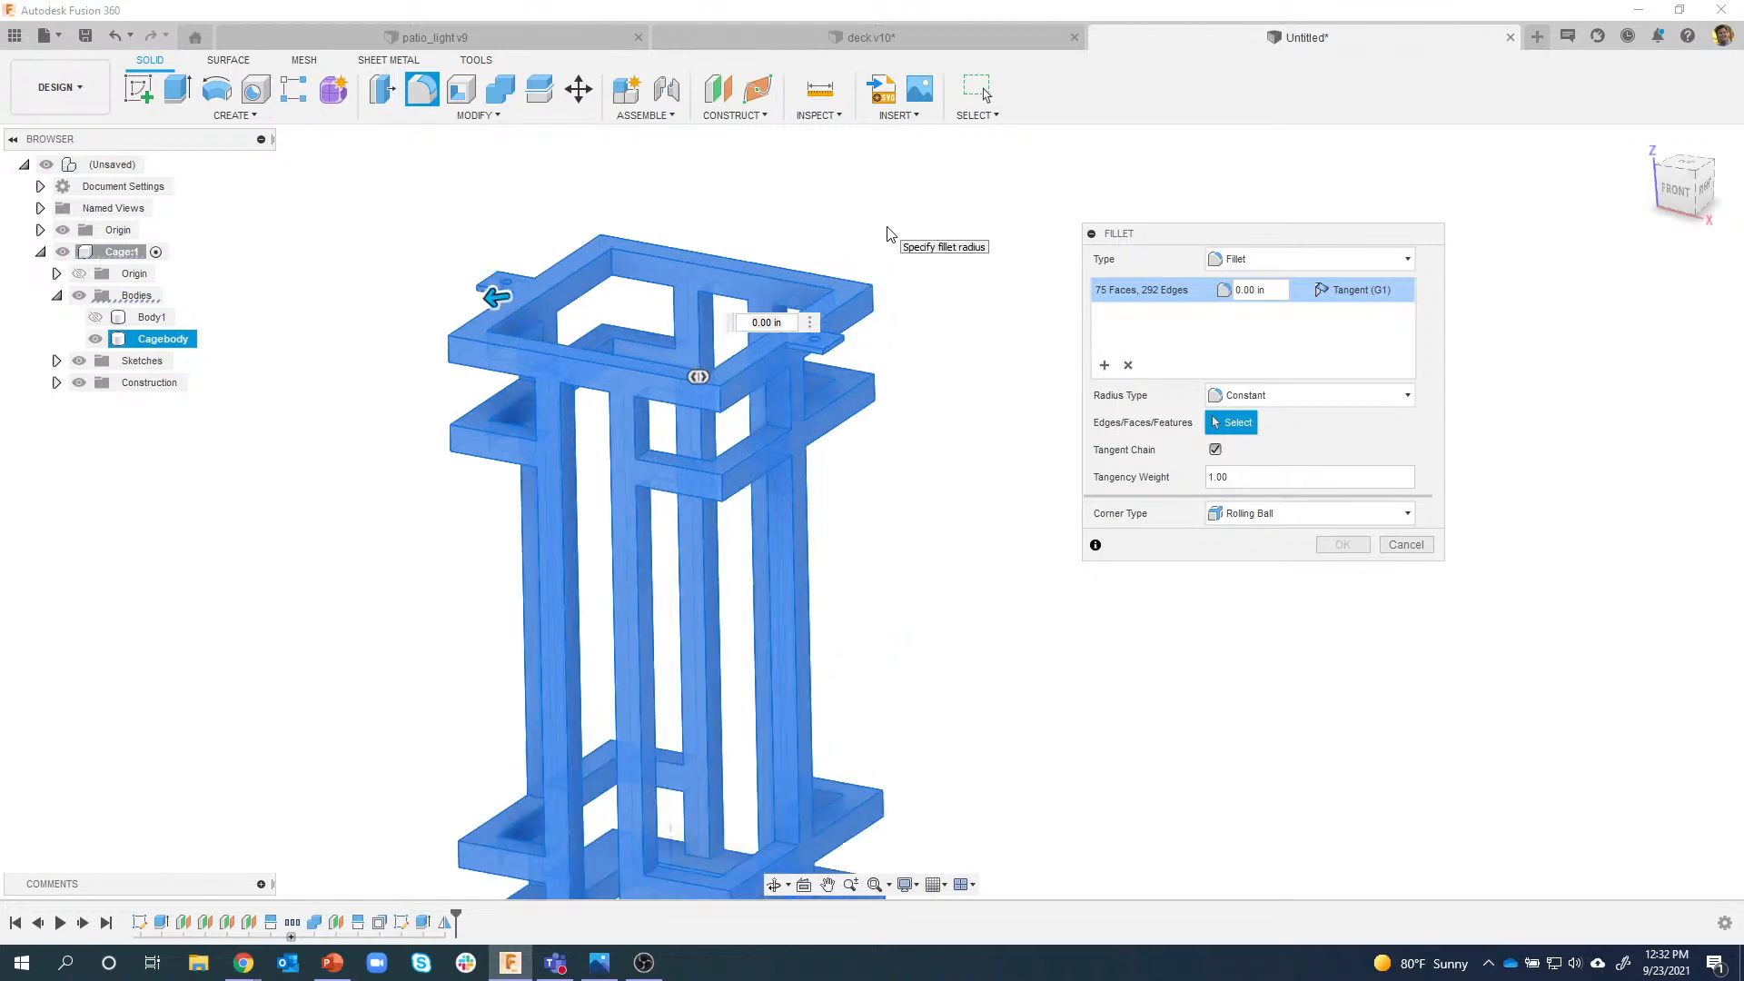
pyautogui.scroll(4, 872, 250)
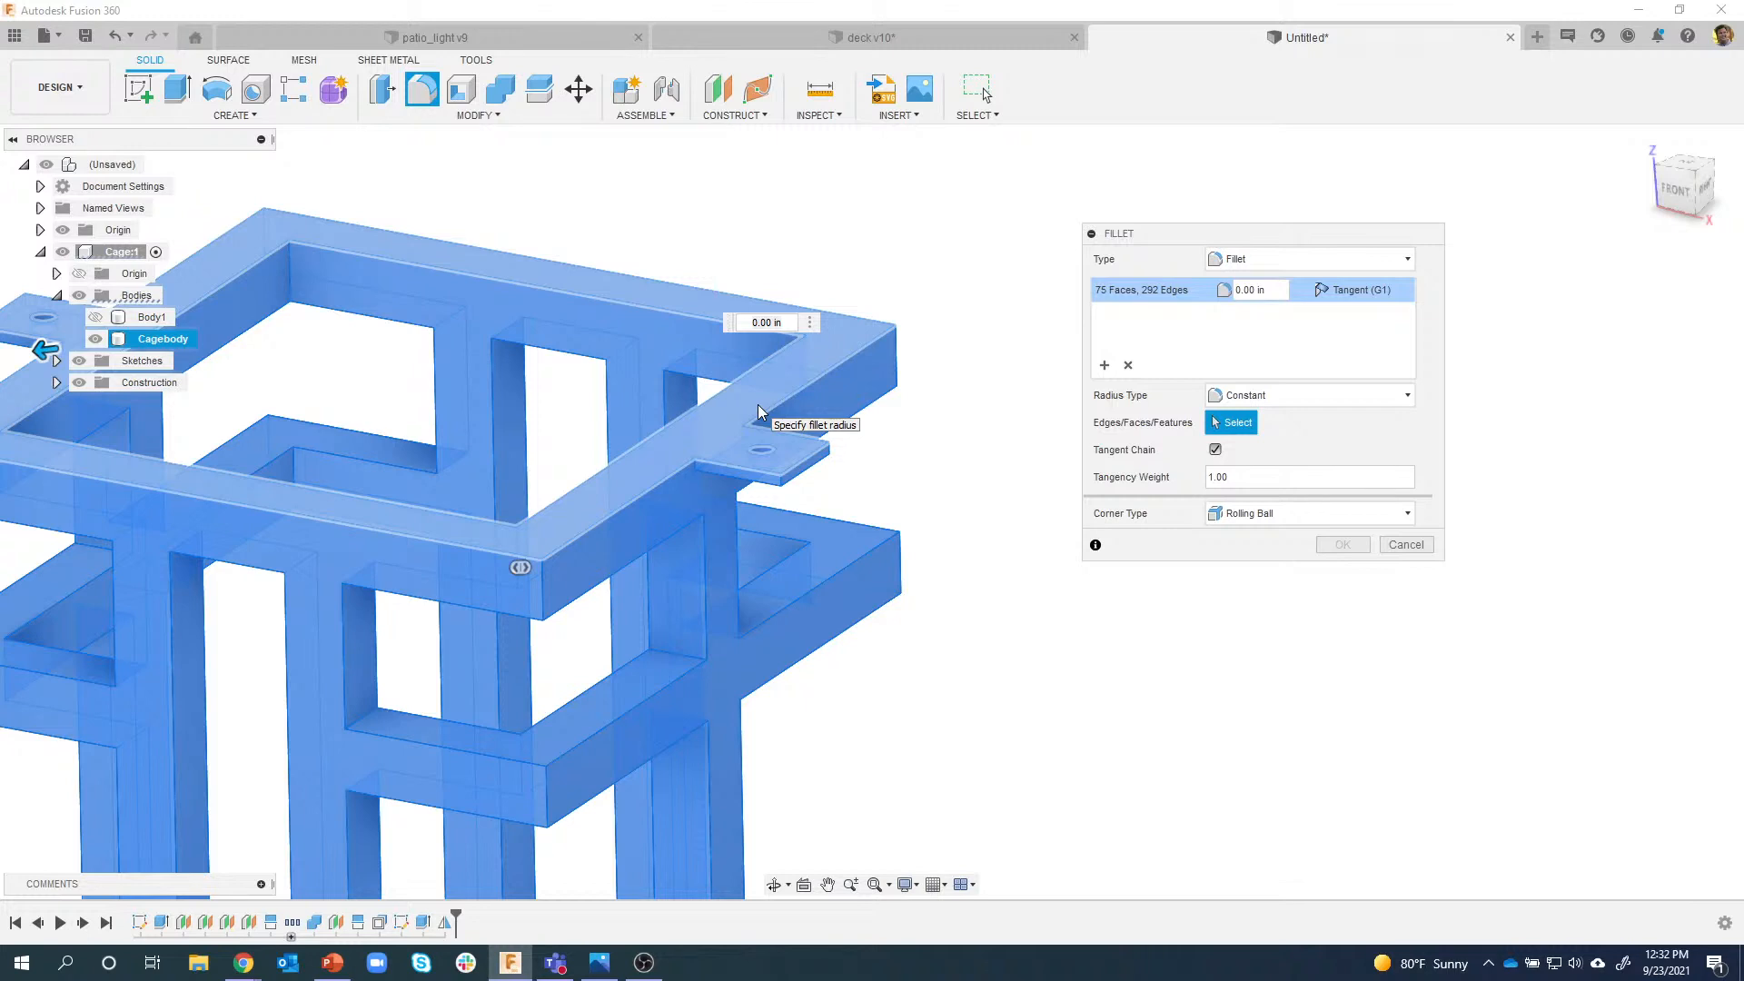
pyautogui.scroll(-5, 757, 405)
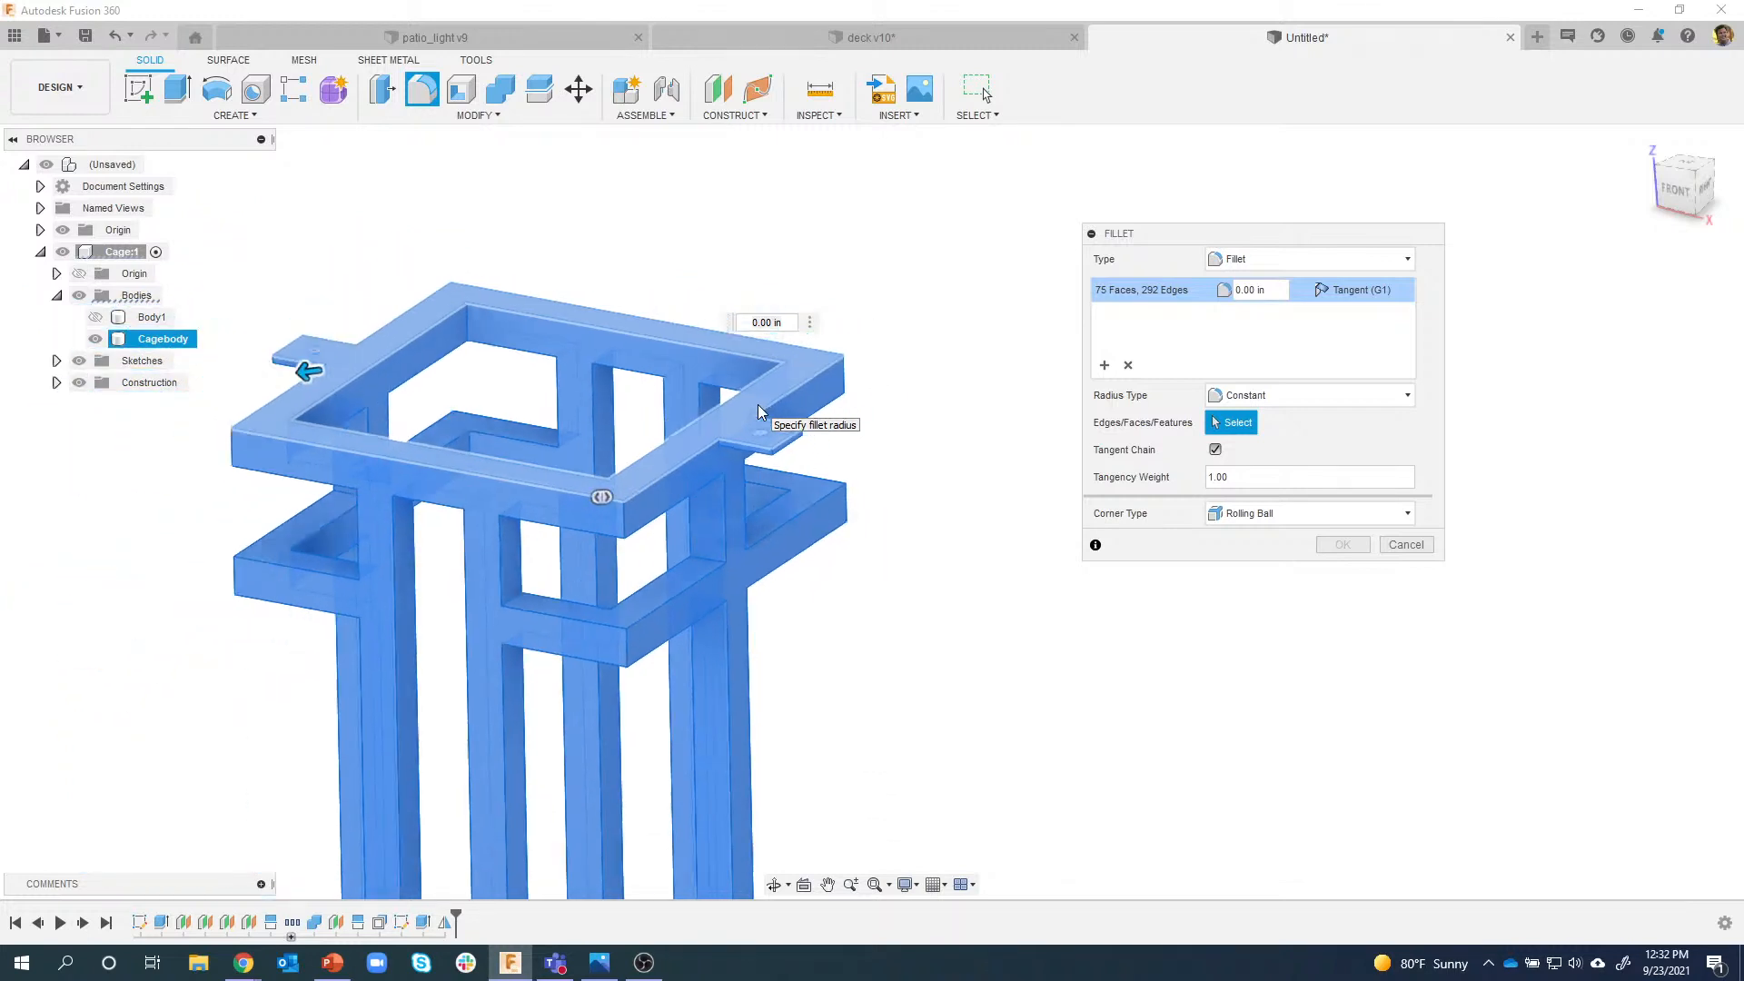
pyautogui.scroll(-3, 939, 331)
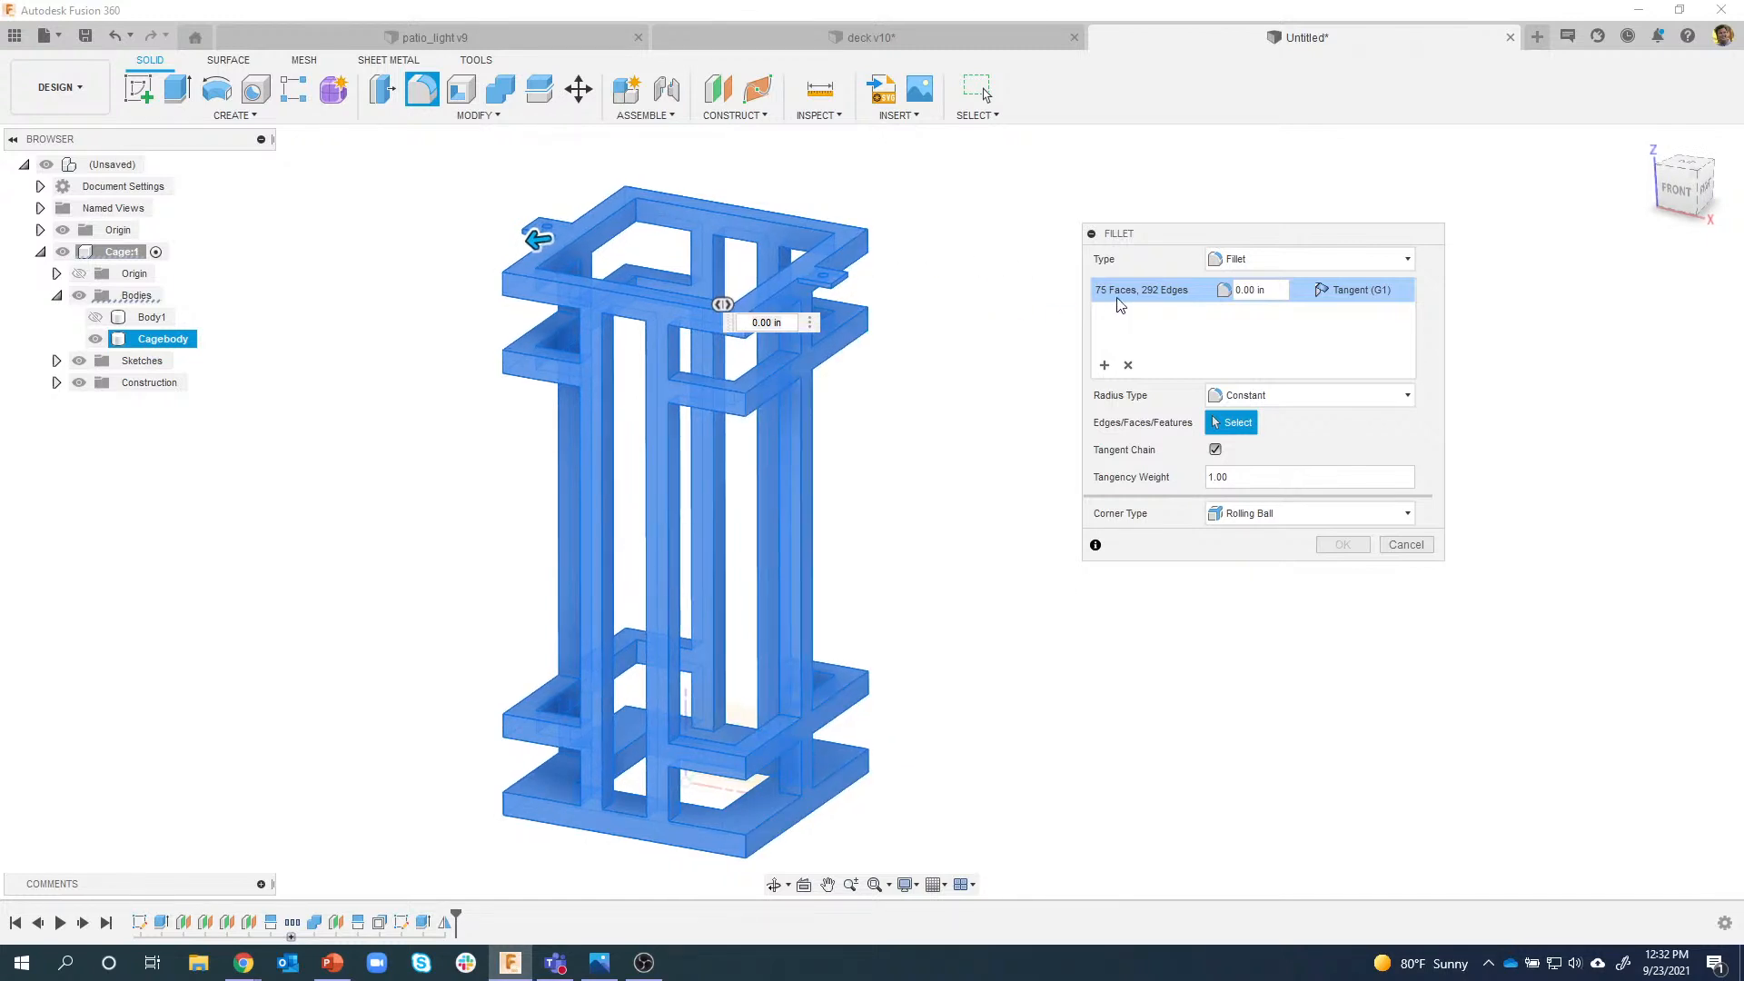
pyautogui.click(1128, 365)
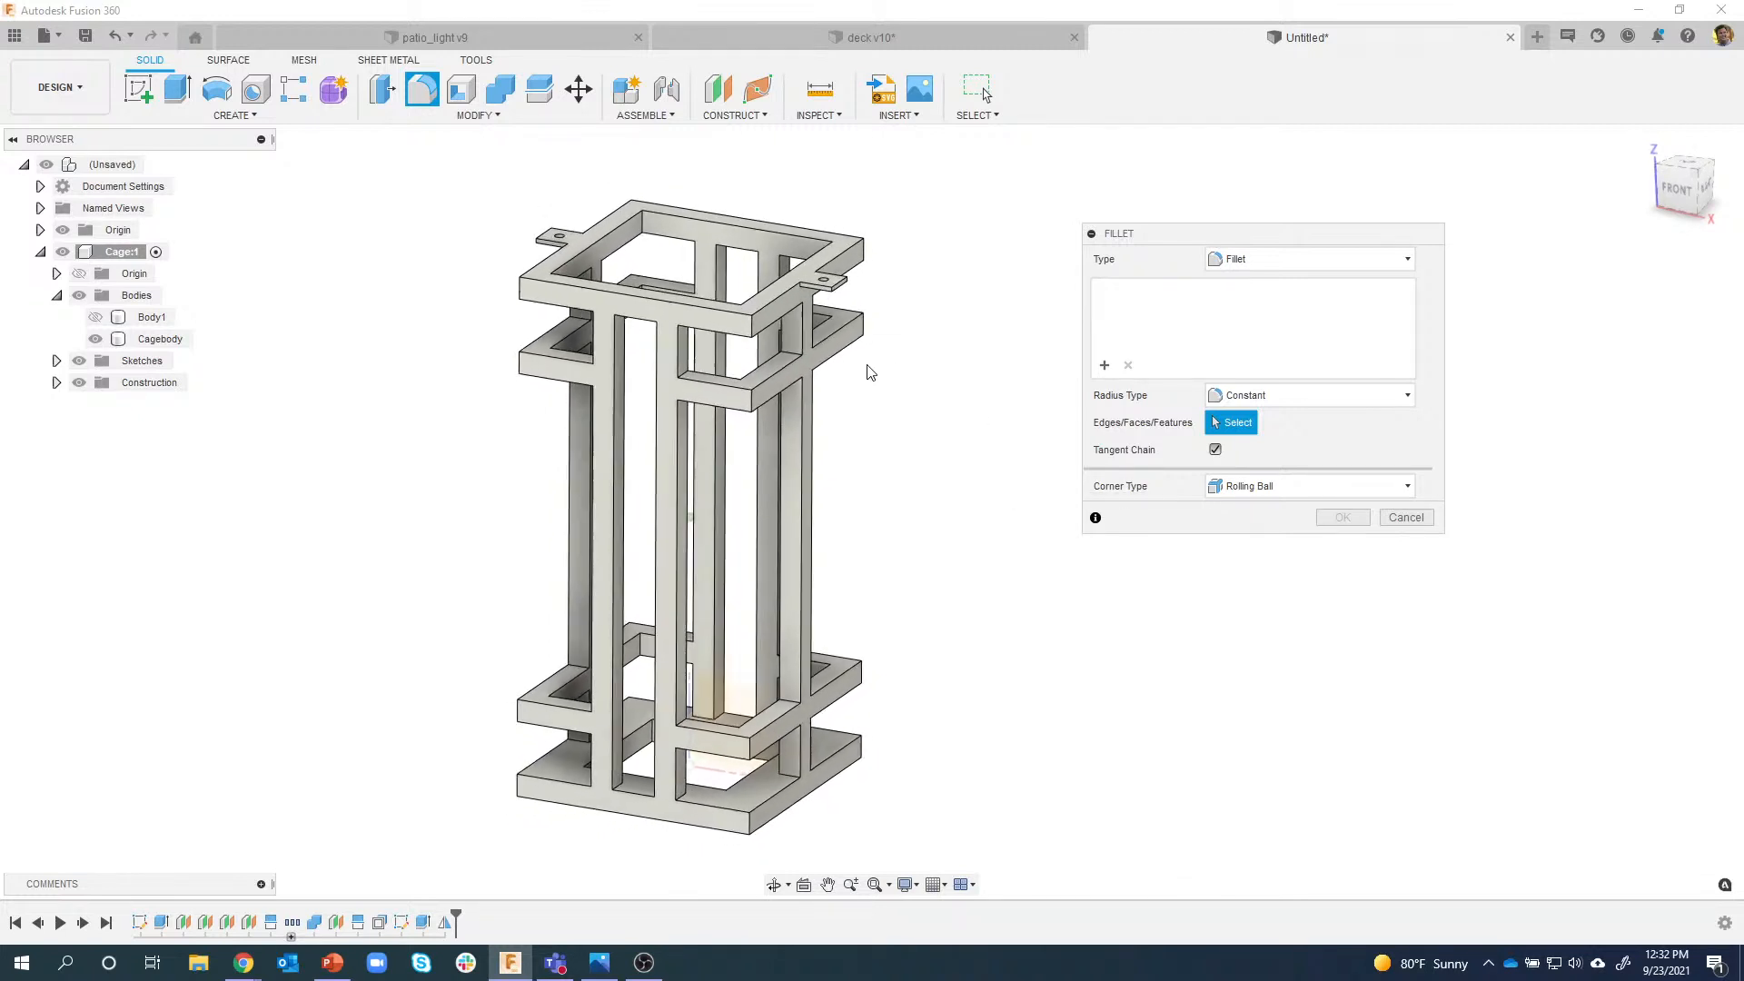
# Set the selection priority to edges and select all edges of the cage for the fillet.
pyautogui.click(976, 115)
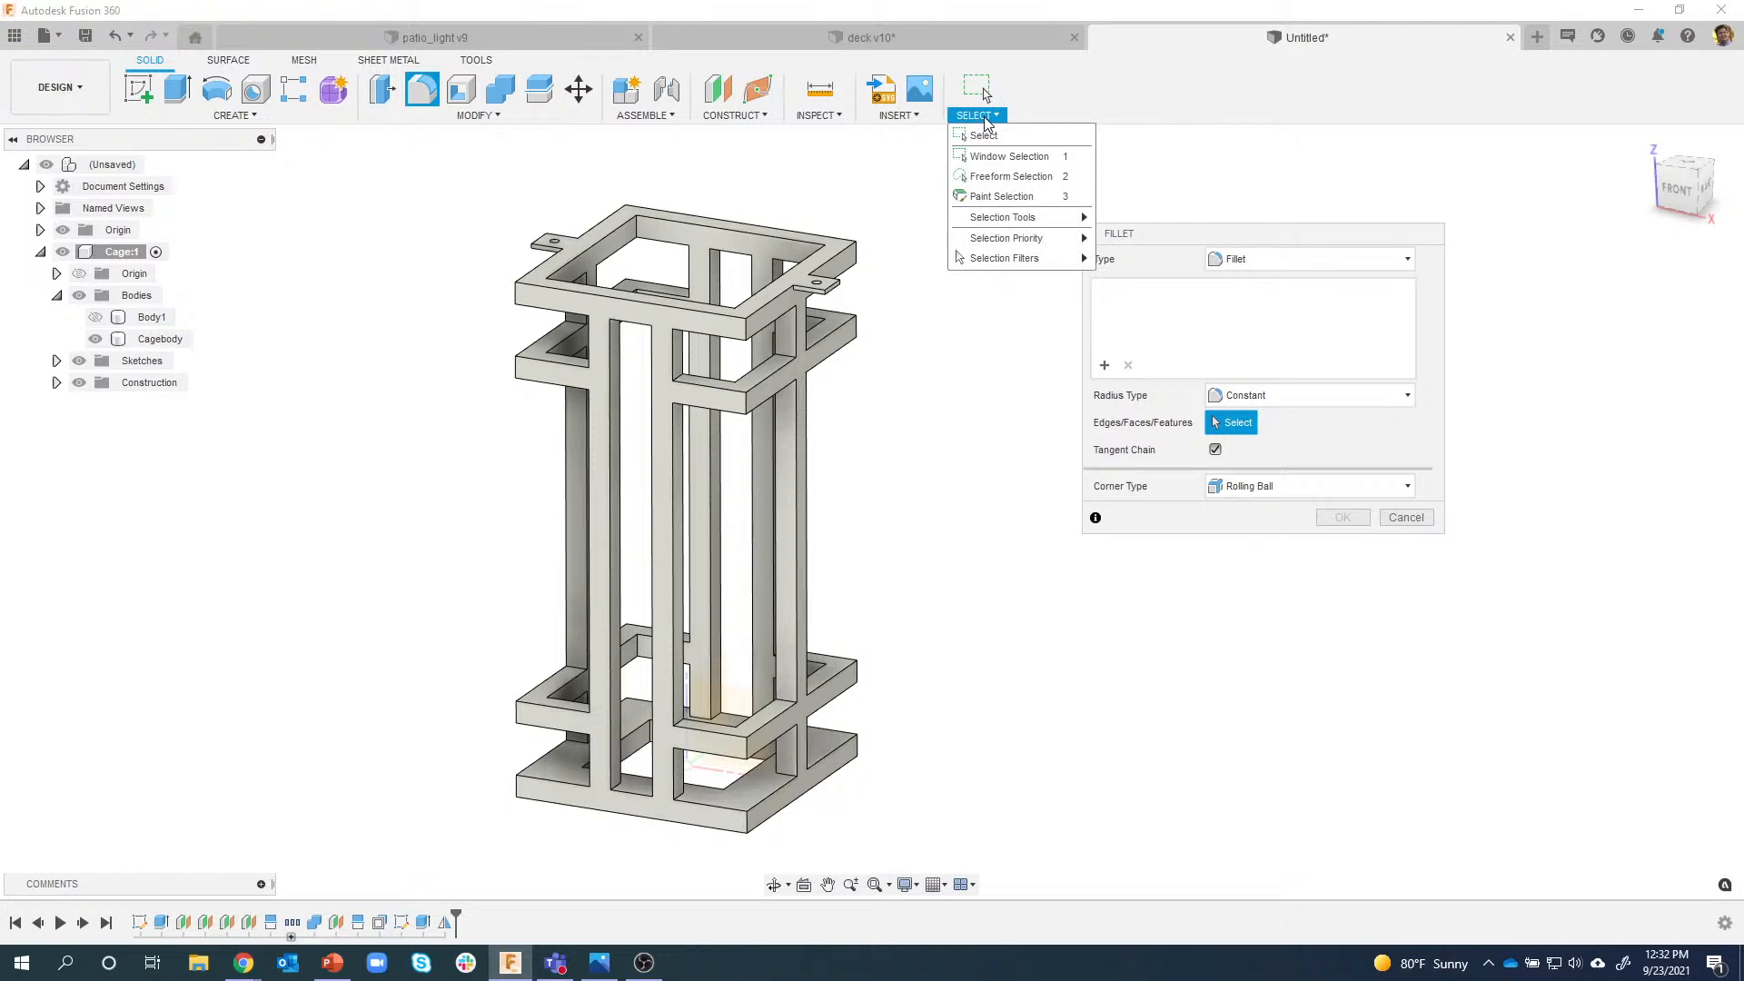
pyautogui.moveTo(1003, 245)
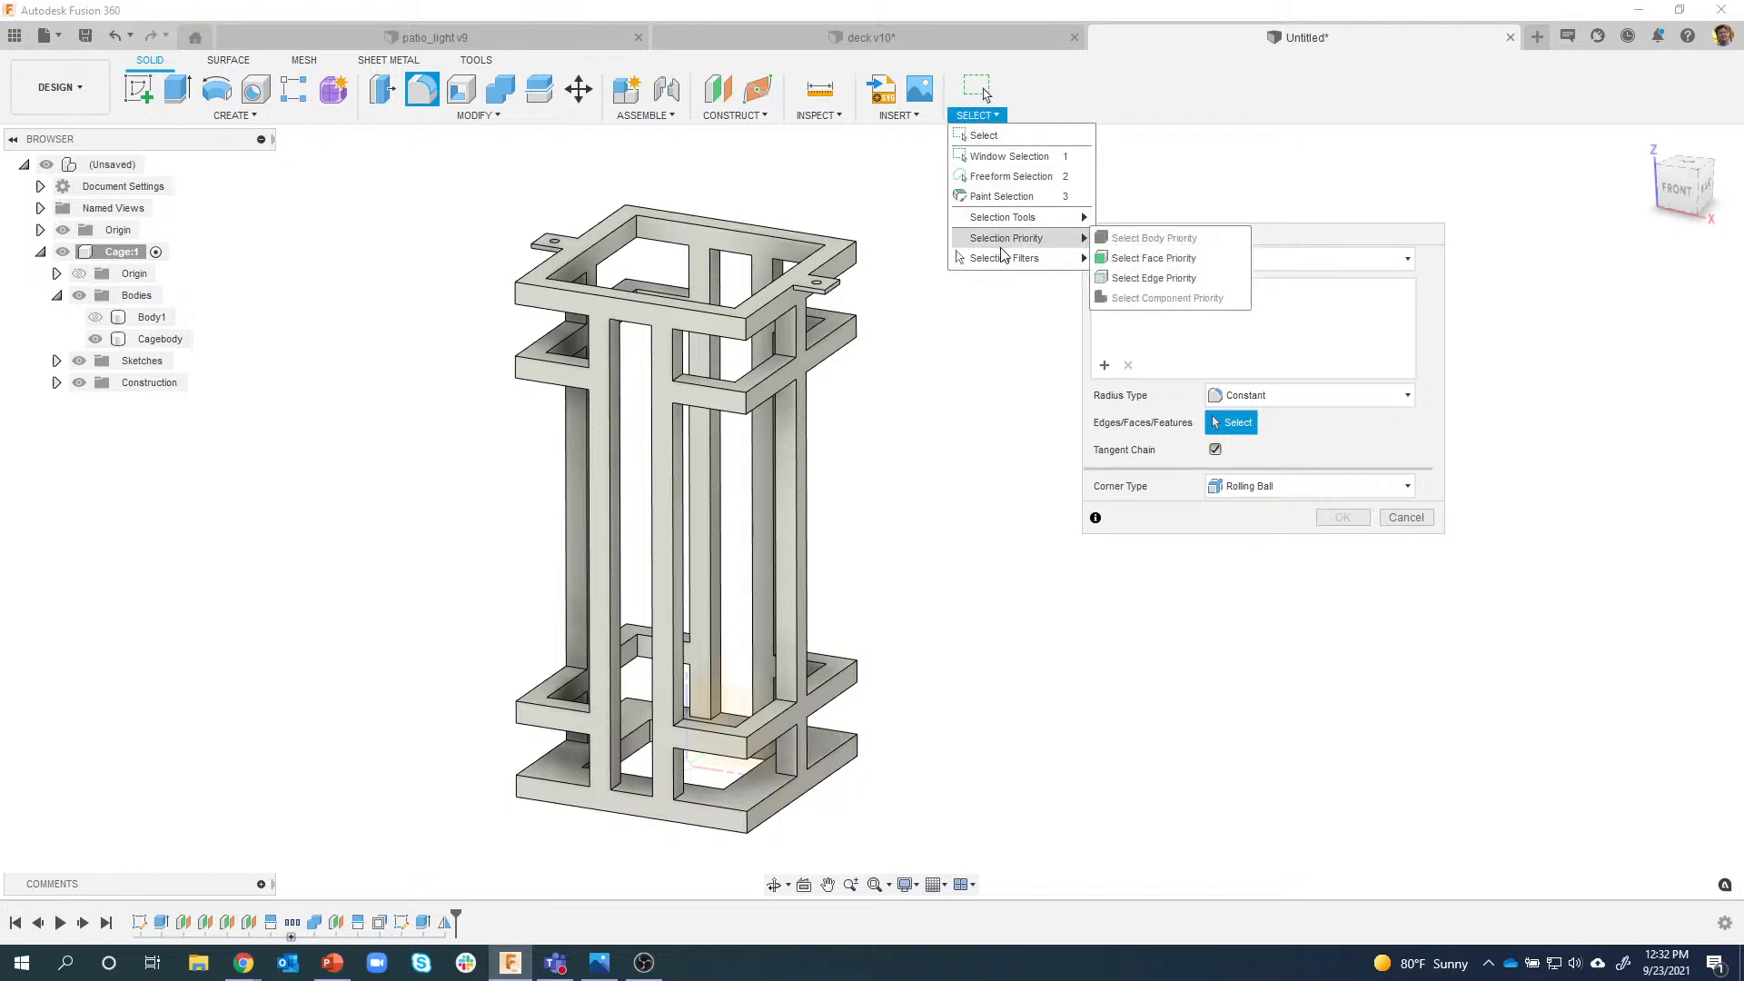
pyautogui.click(1163, 283)
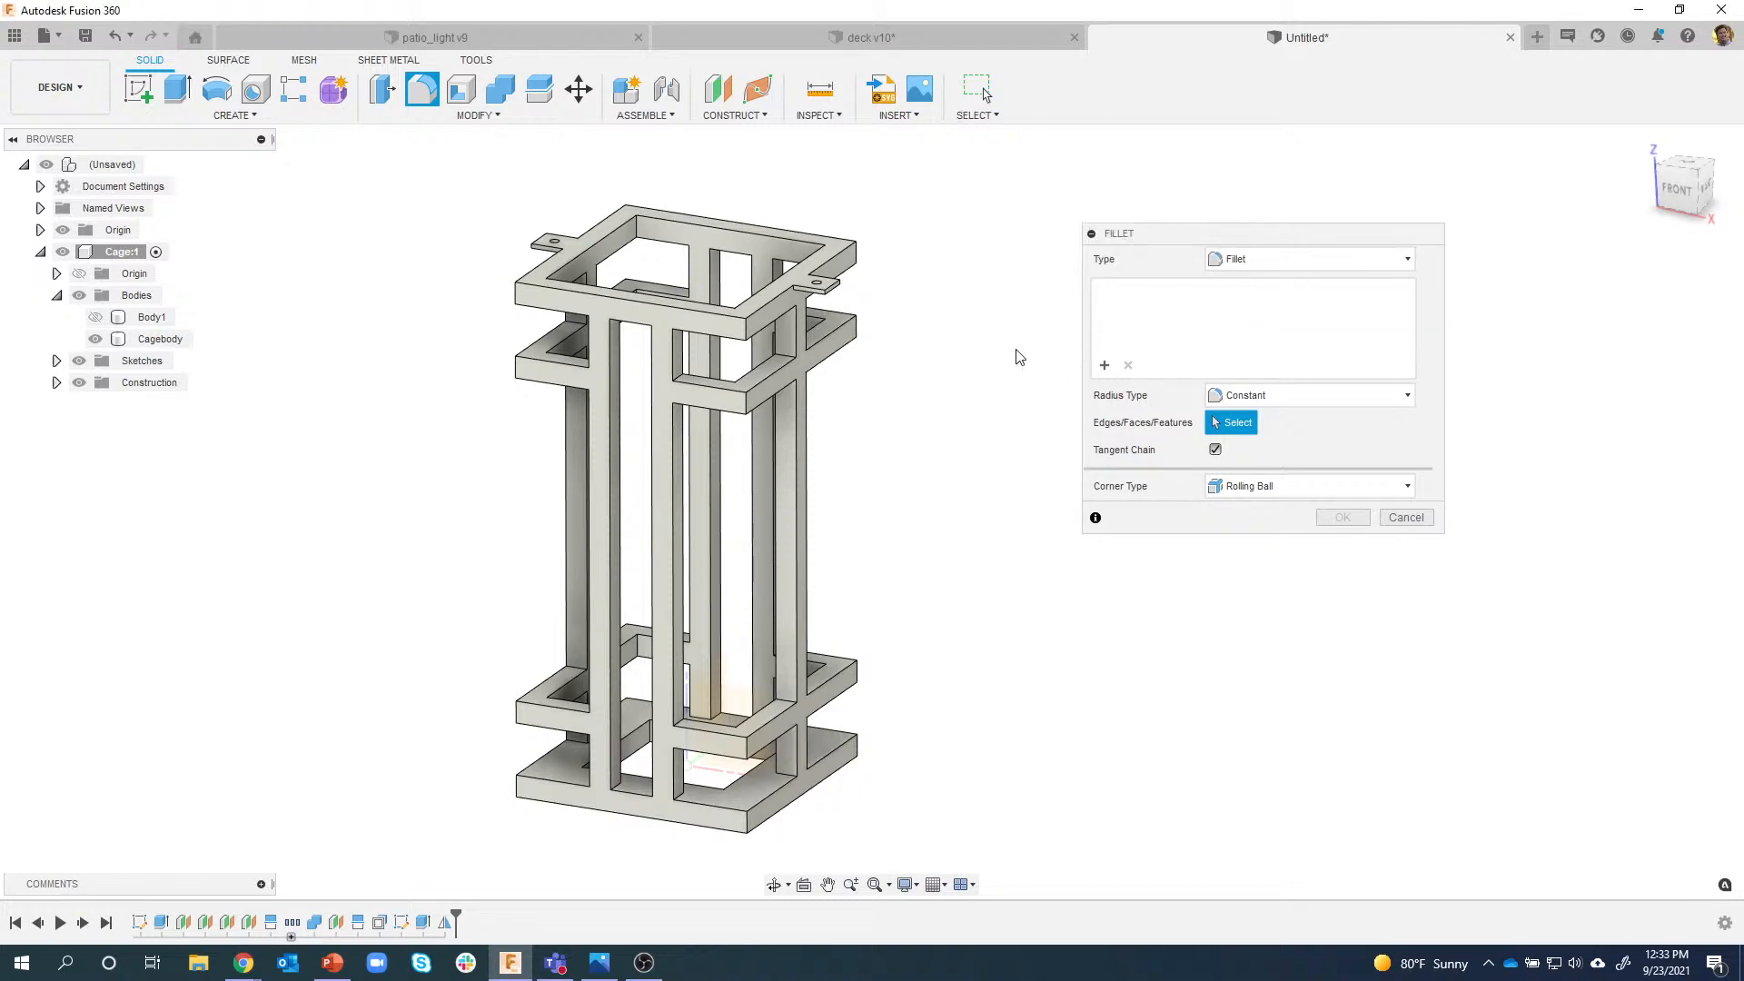
pyautogui.scroll(-1, 893, 284)
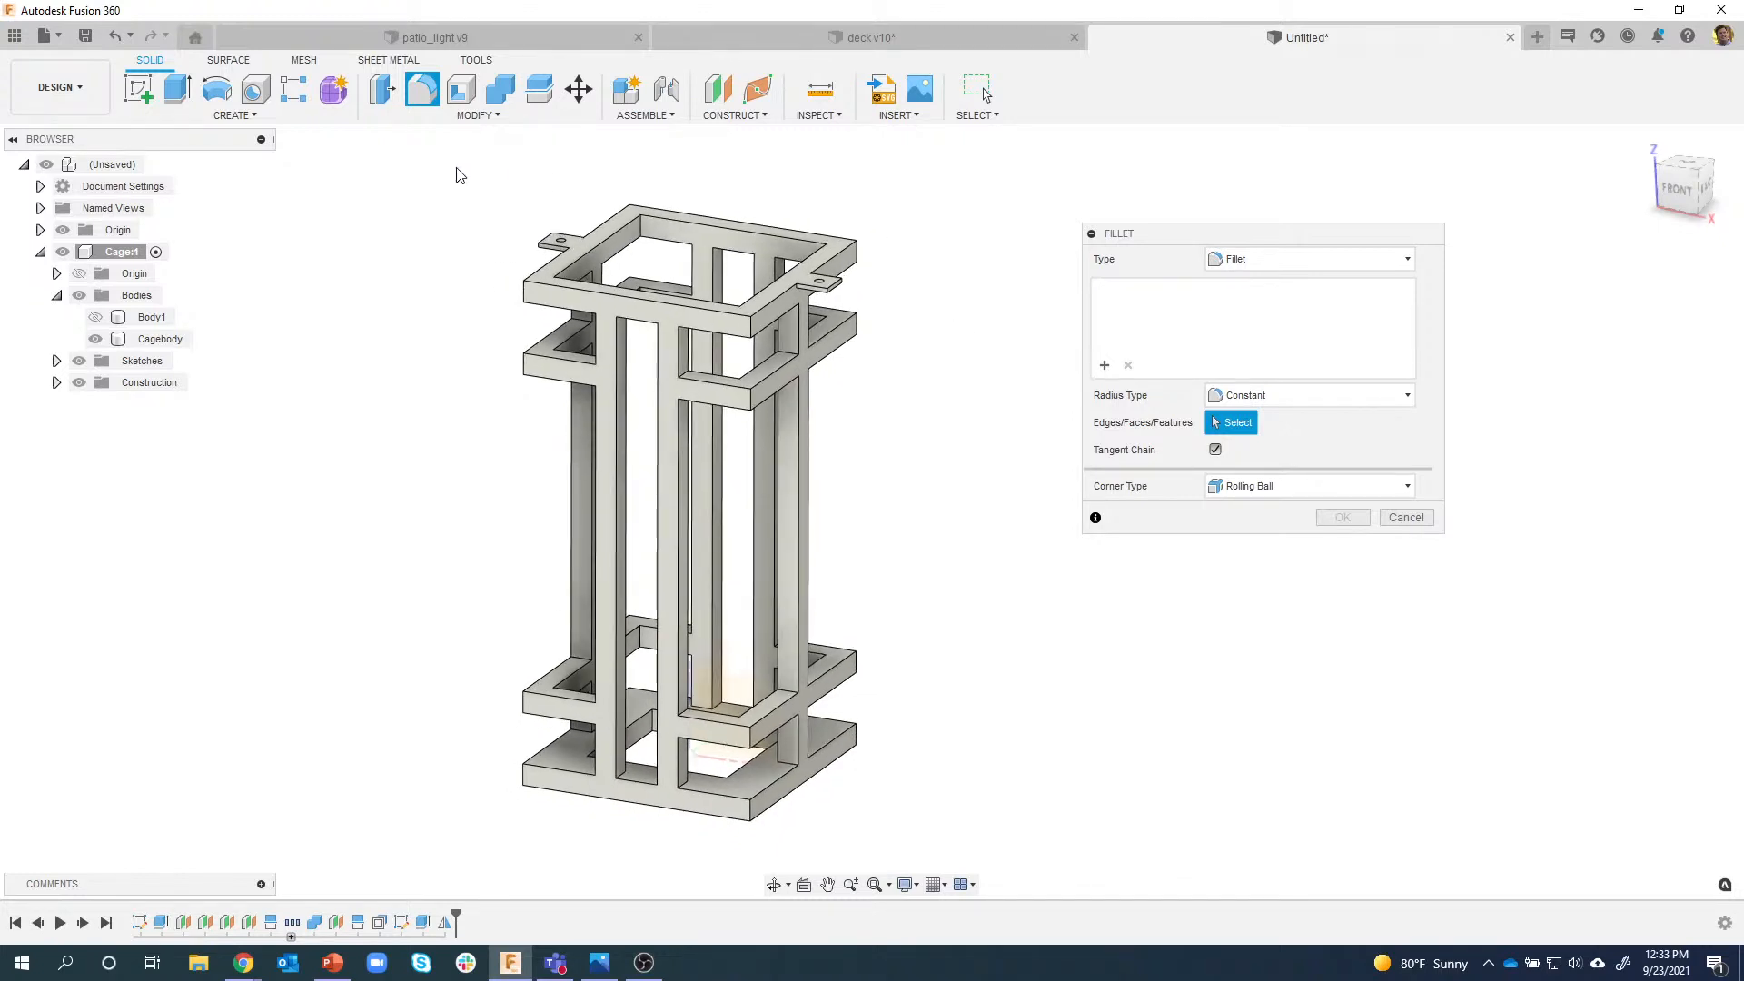
pyautogui.moveTo(490, 202); pyautogui.dragTo(1003, 858)
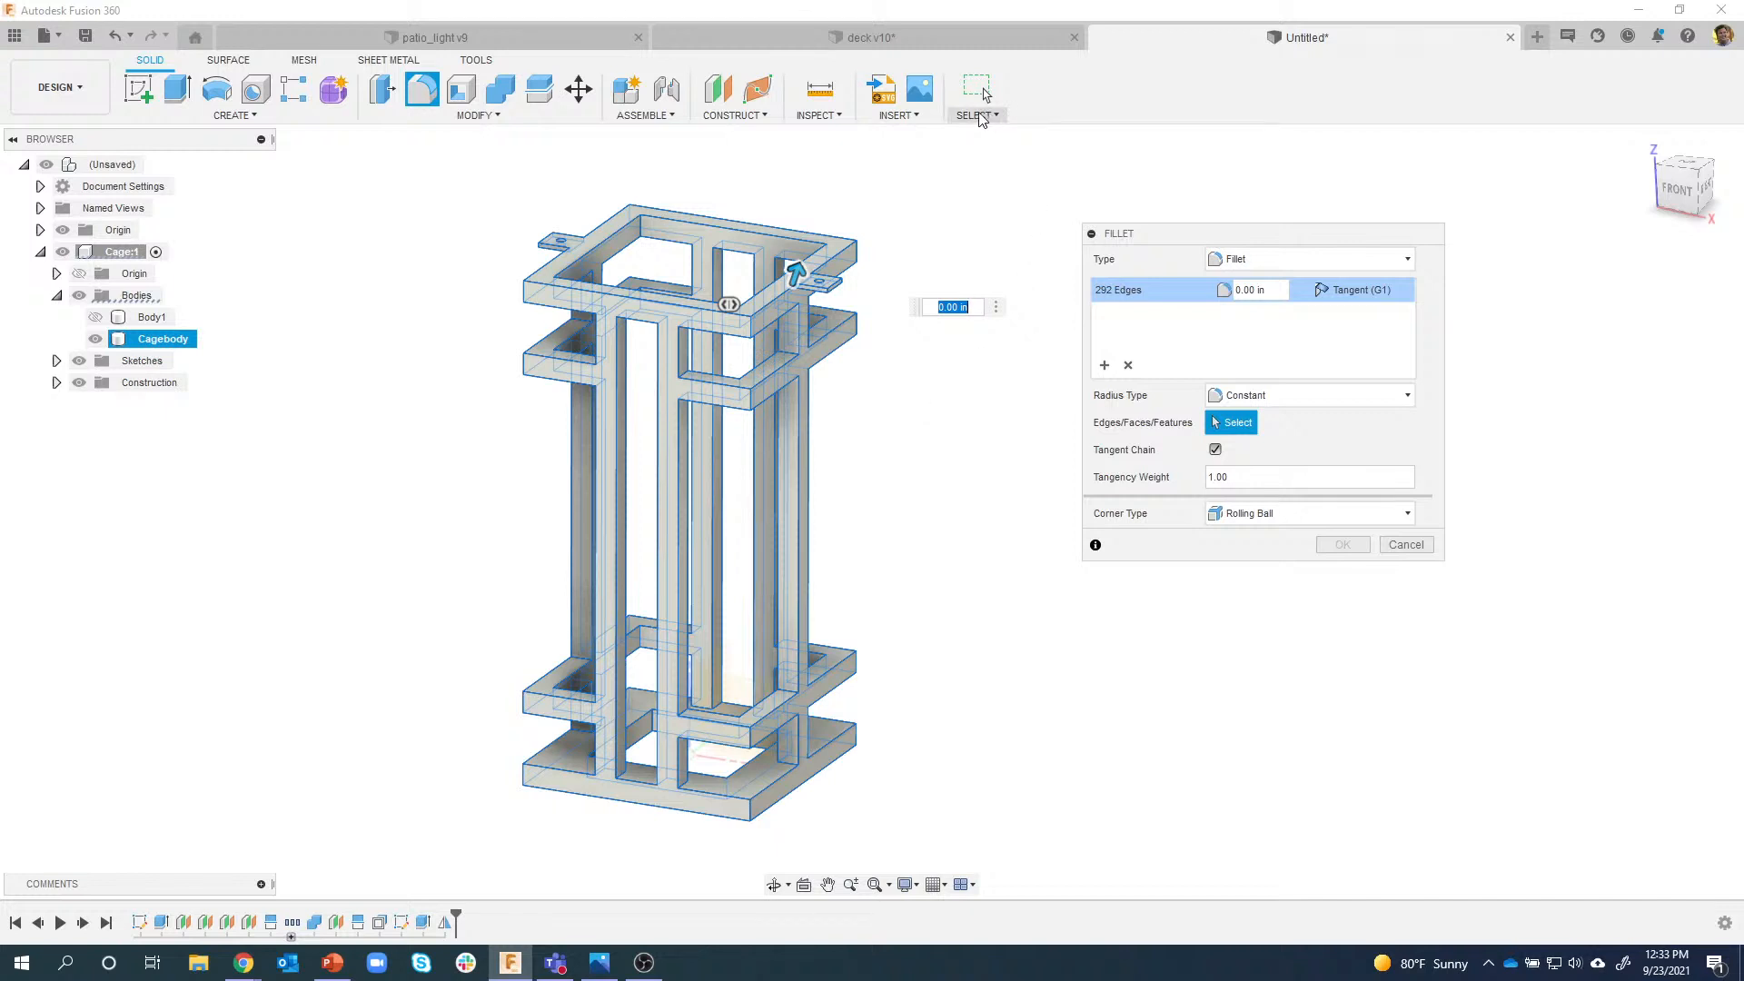
pyautogui.scroll(1, 967, 188)
pyautogui.scroll(1, 965, 189)
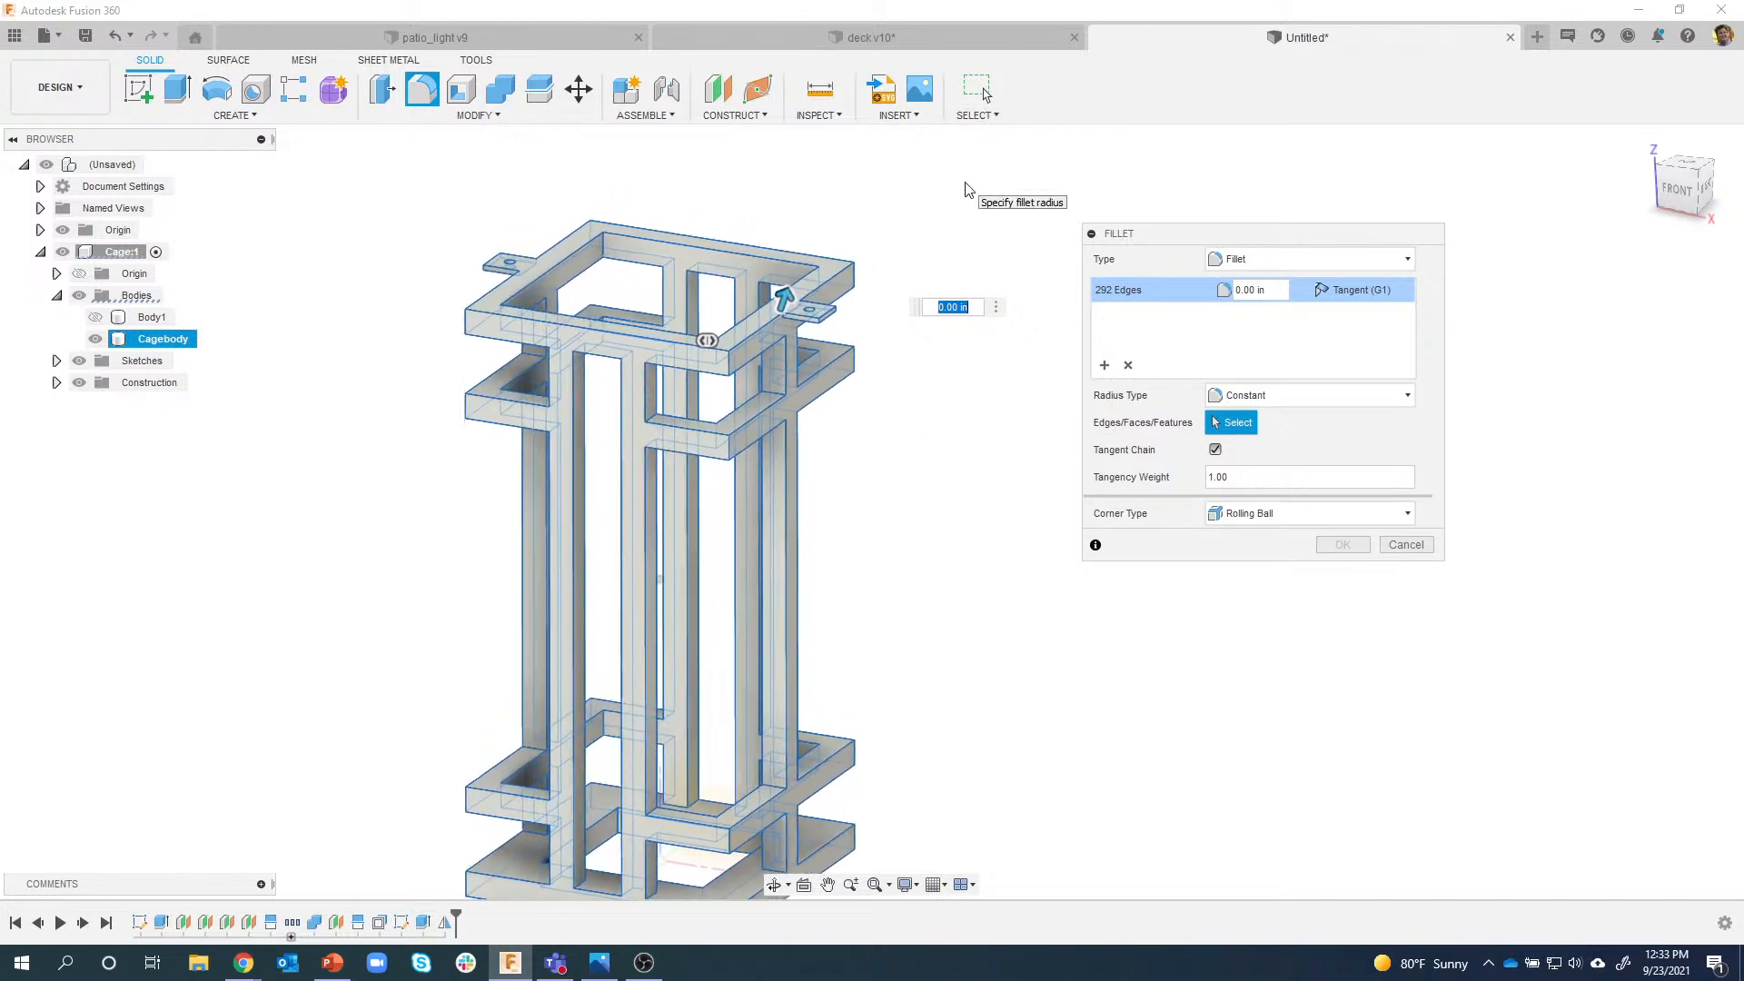
pyautogui.scroll(-1, 935, 237)
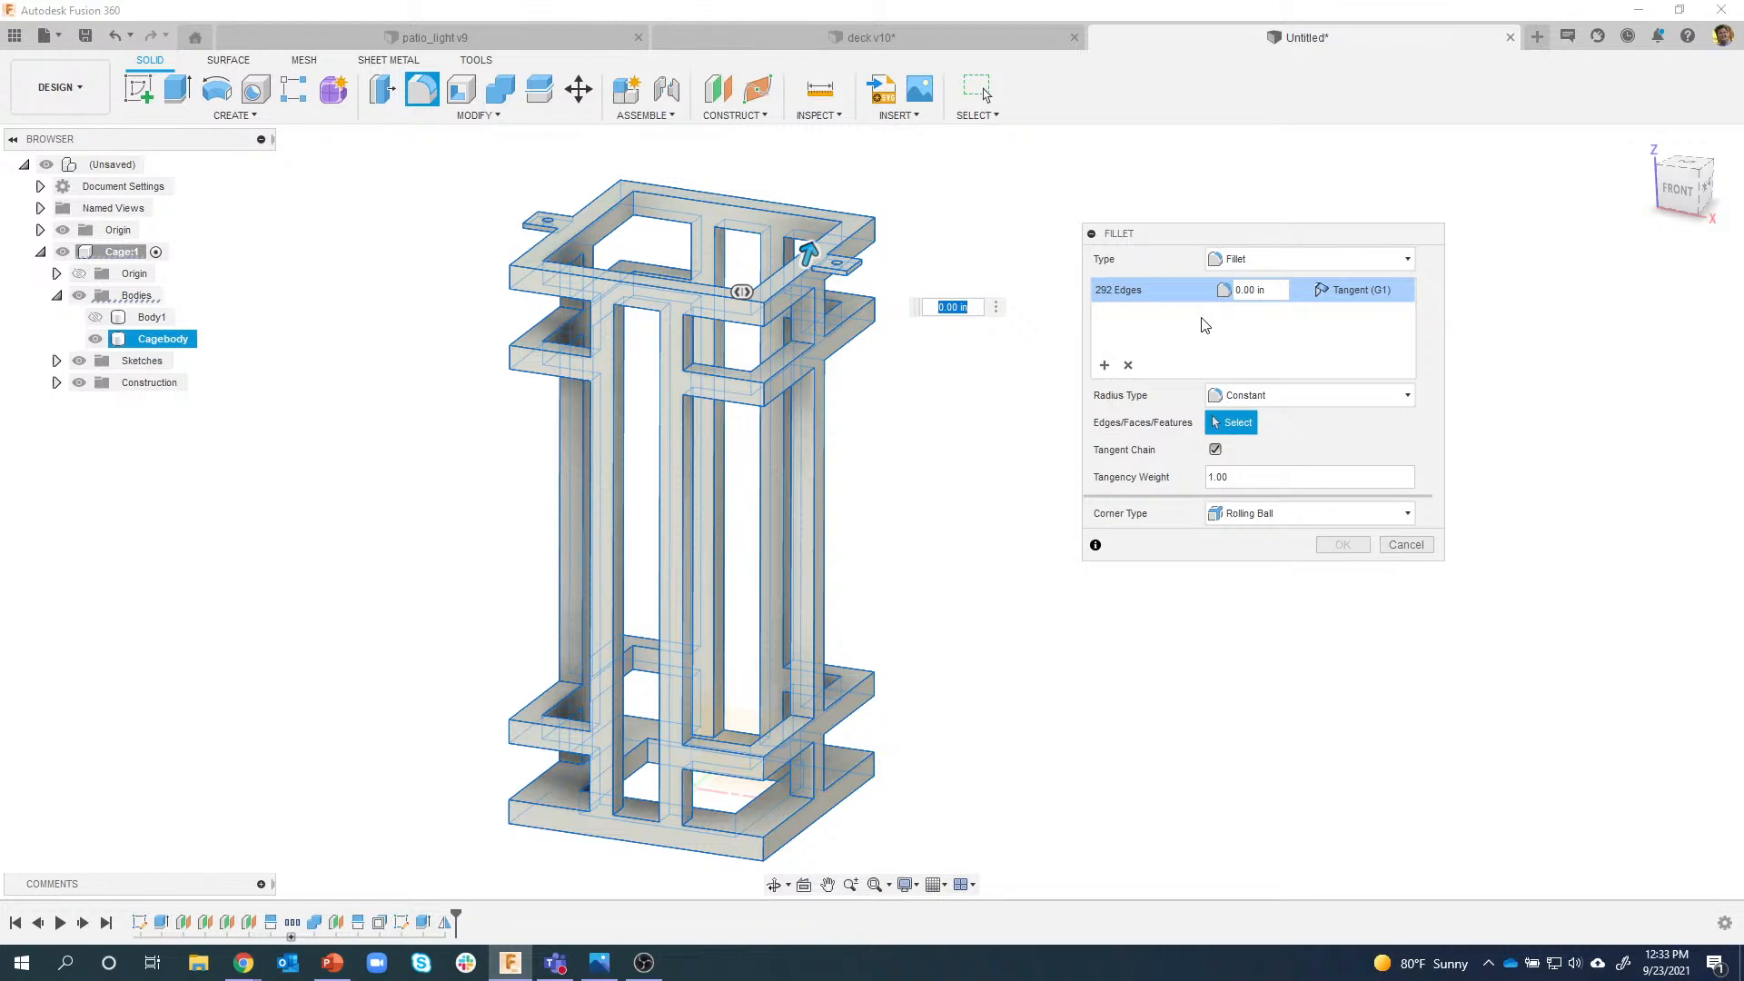
# Set the fillet radius to 0.05 in and deselect the outline and screw-hole edges of the mounting tab on the cage's right side.
pyautogui.click(1273, 289)
pyautogui.write('.05')
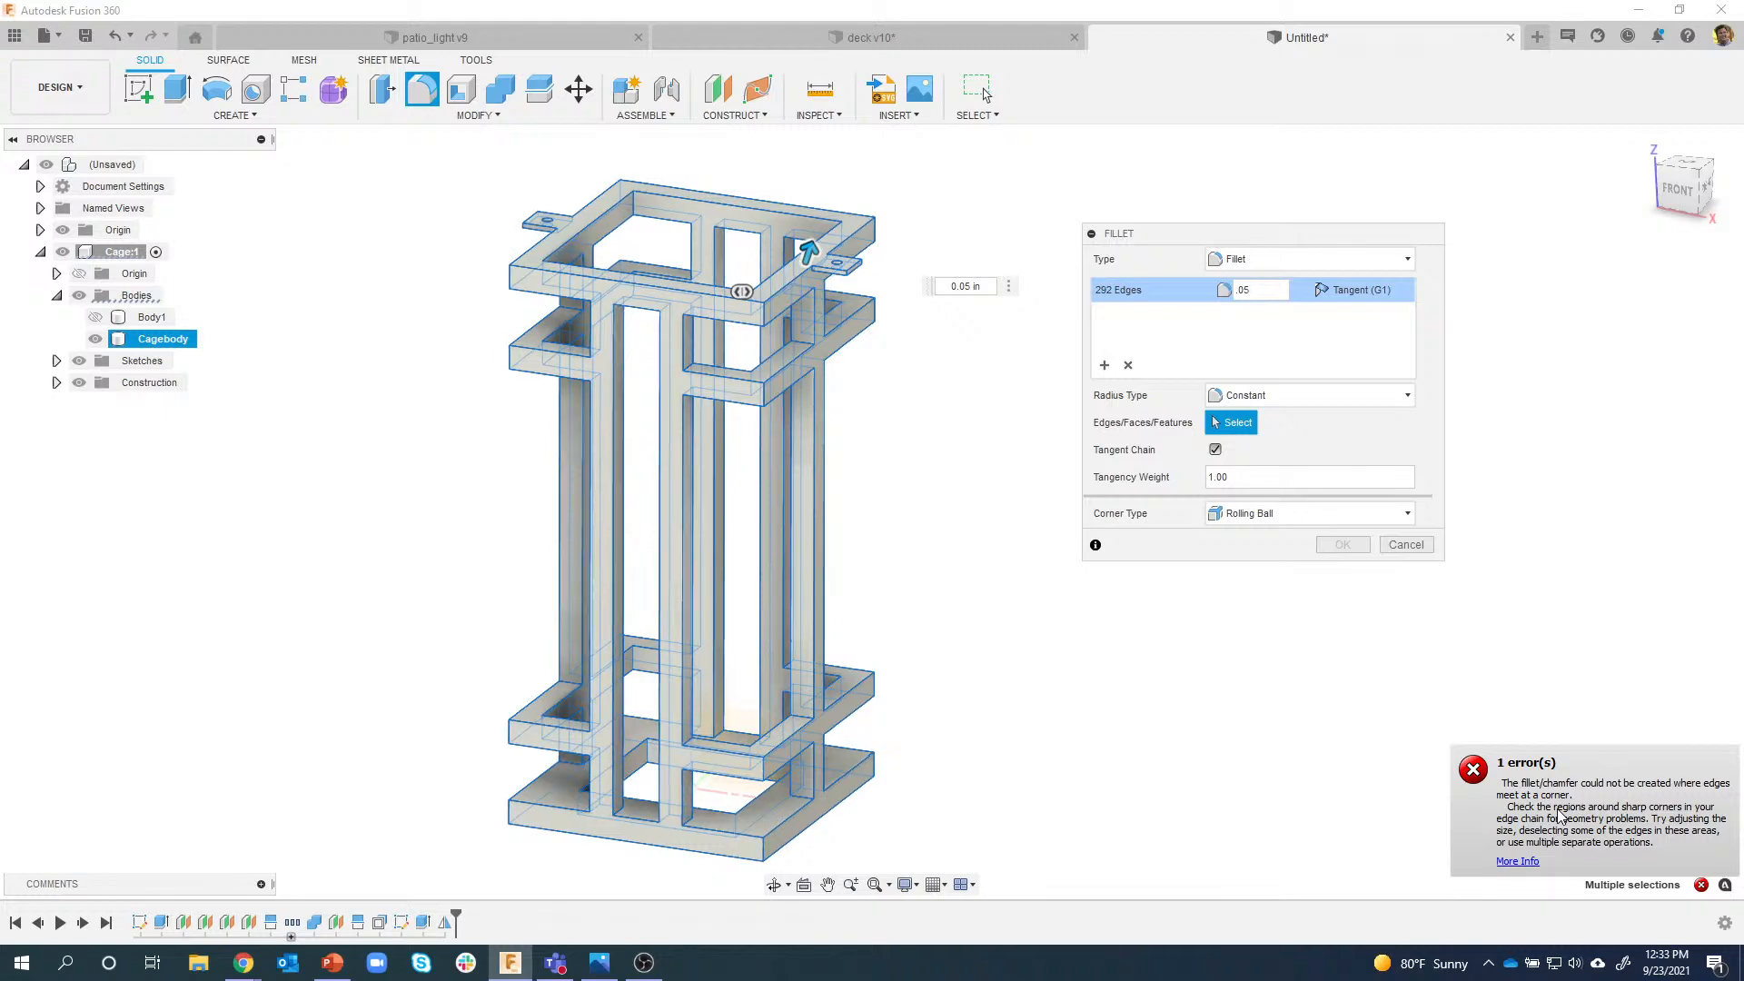
pyautogui.scroll(10, 827, 323)
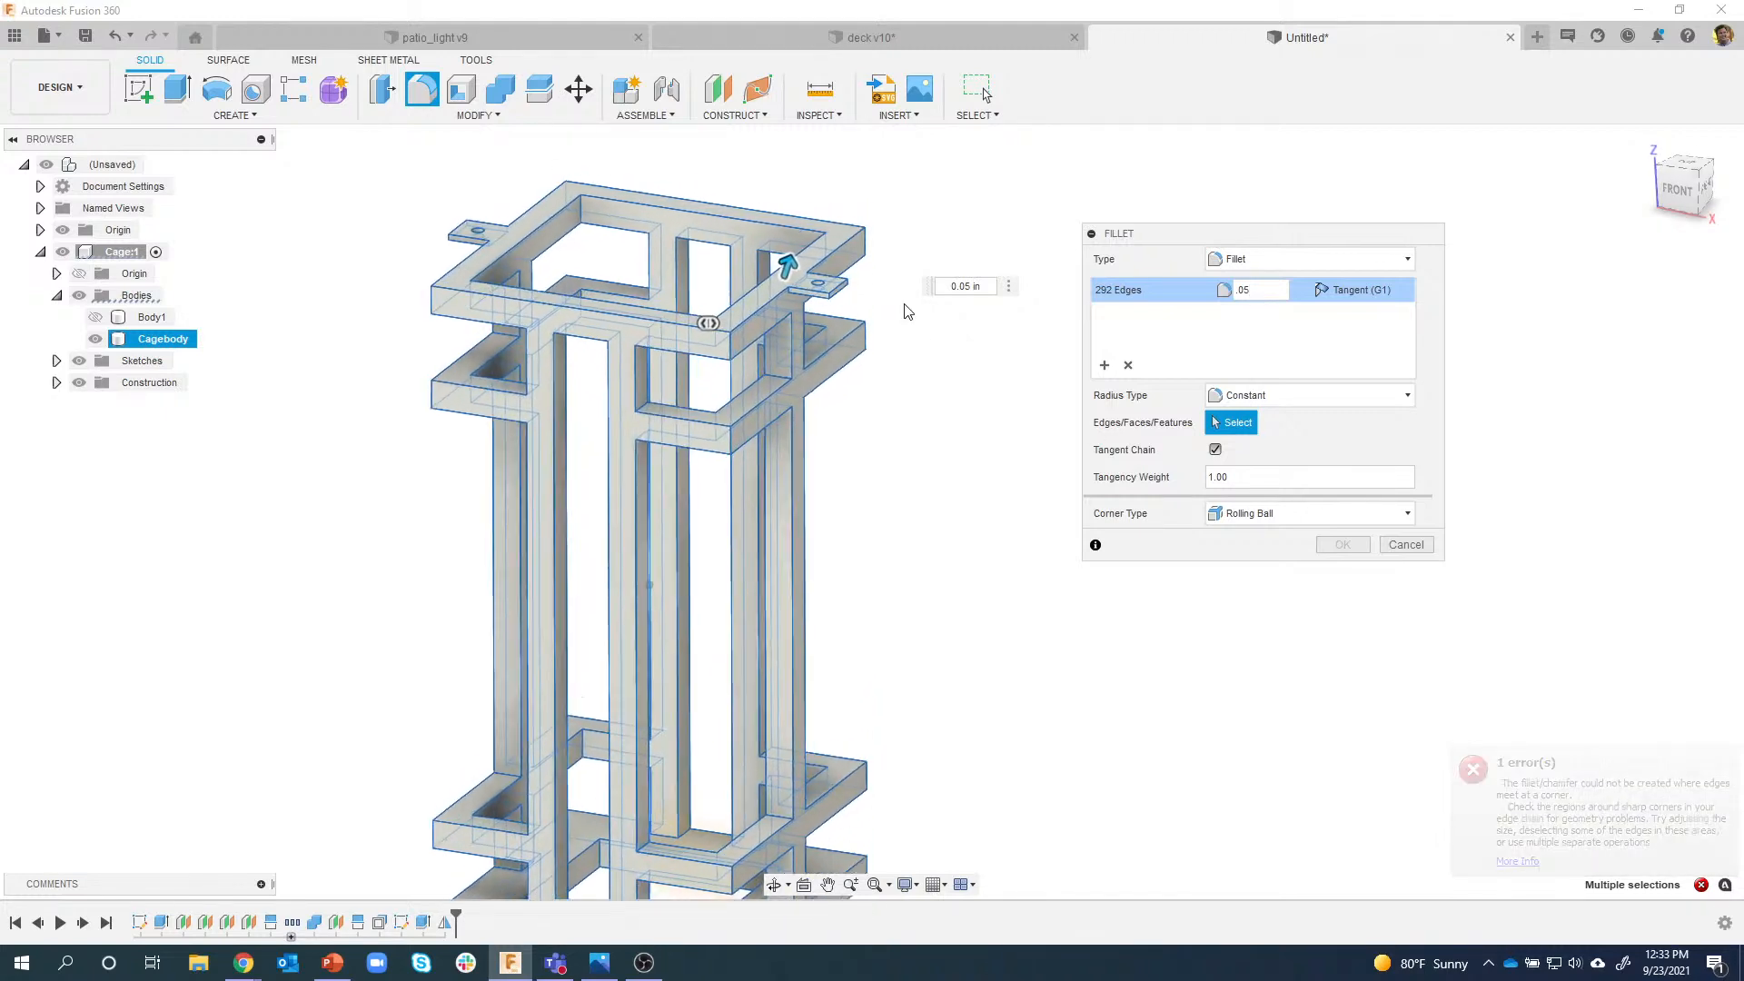
pyautogui.scroll(5, 827, 324)
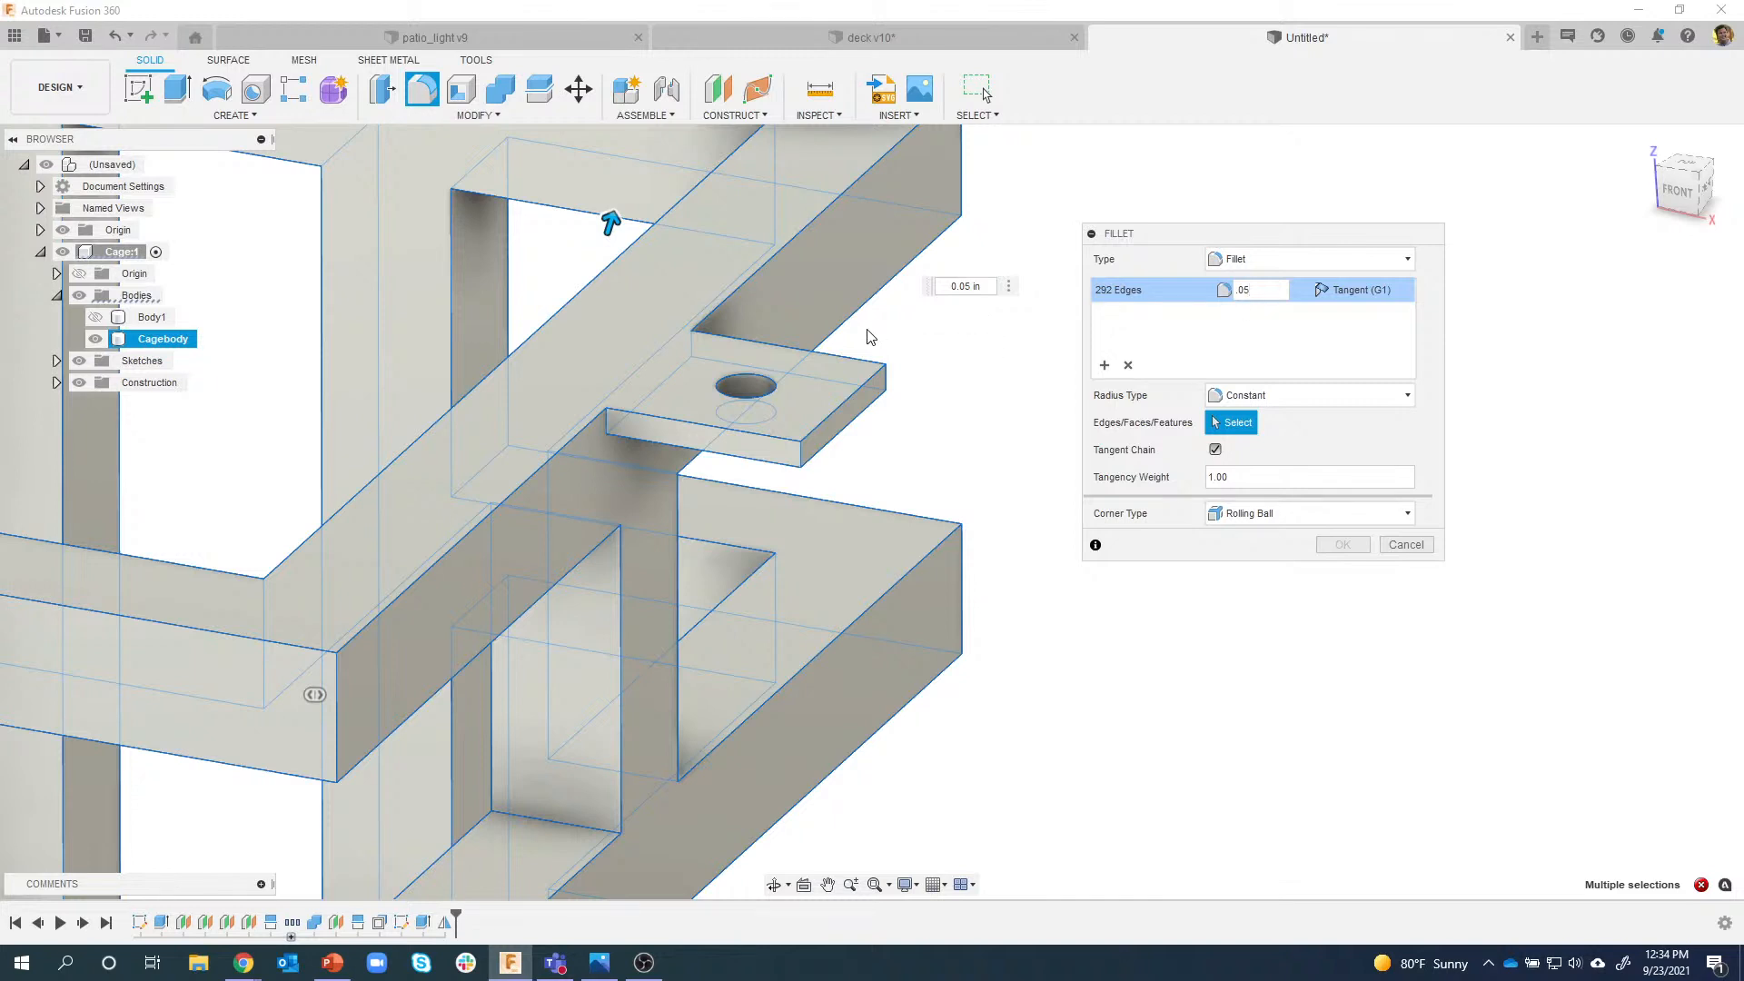
pyautogui.click(846, 364)
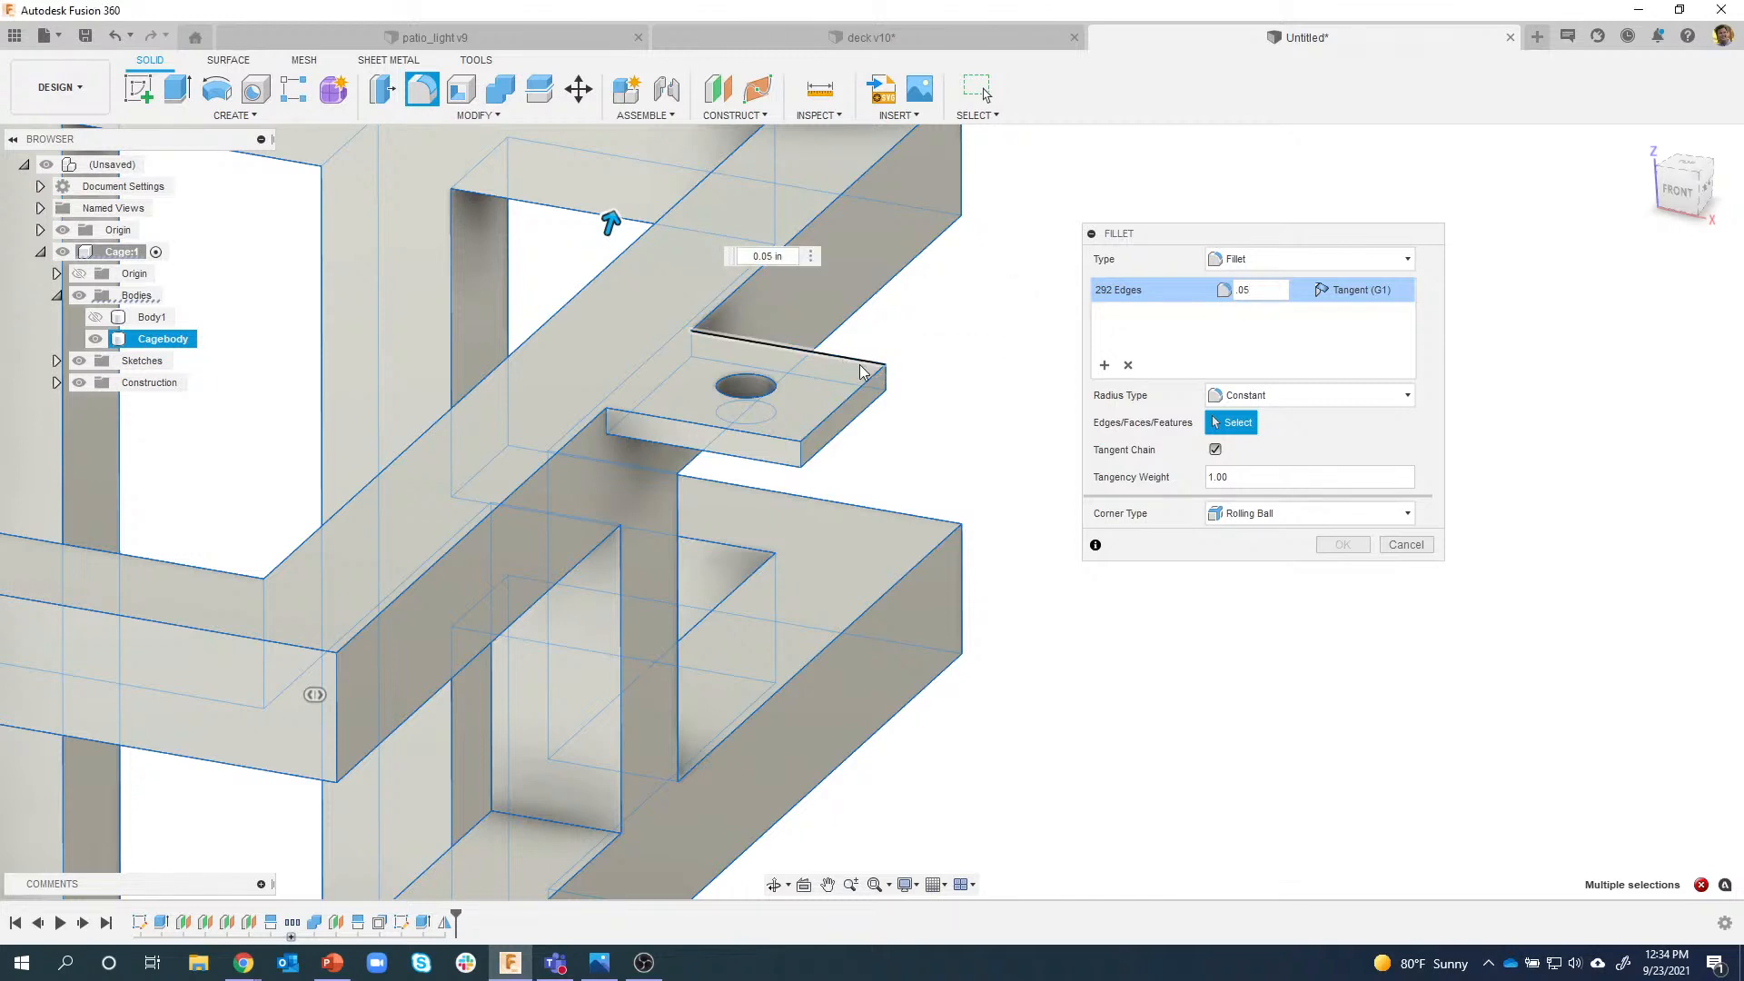
pyautogui.click(852, 396)
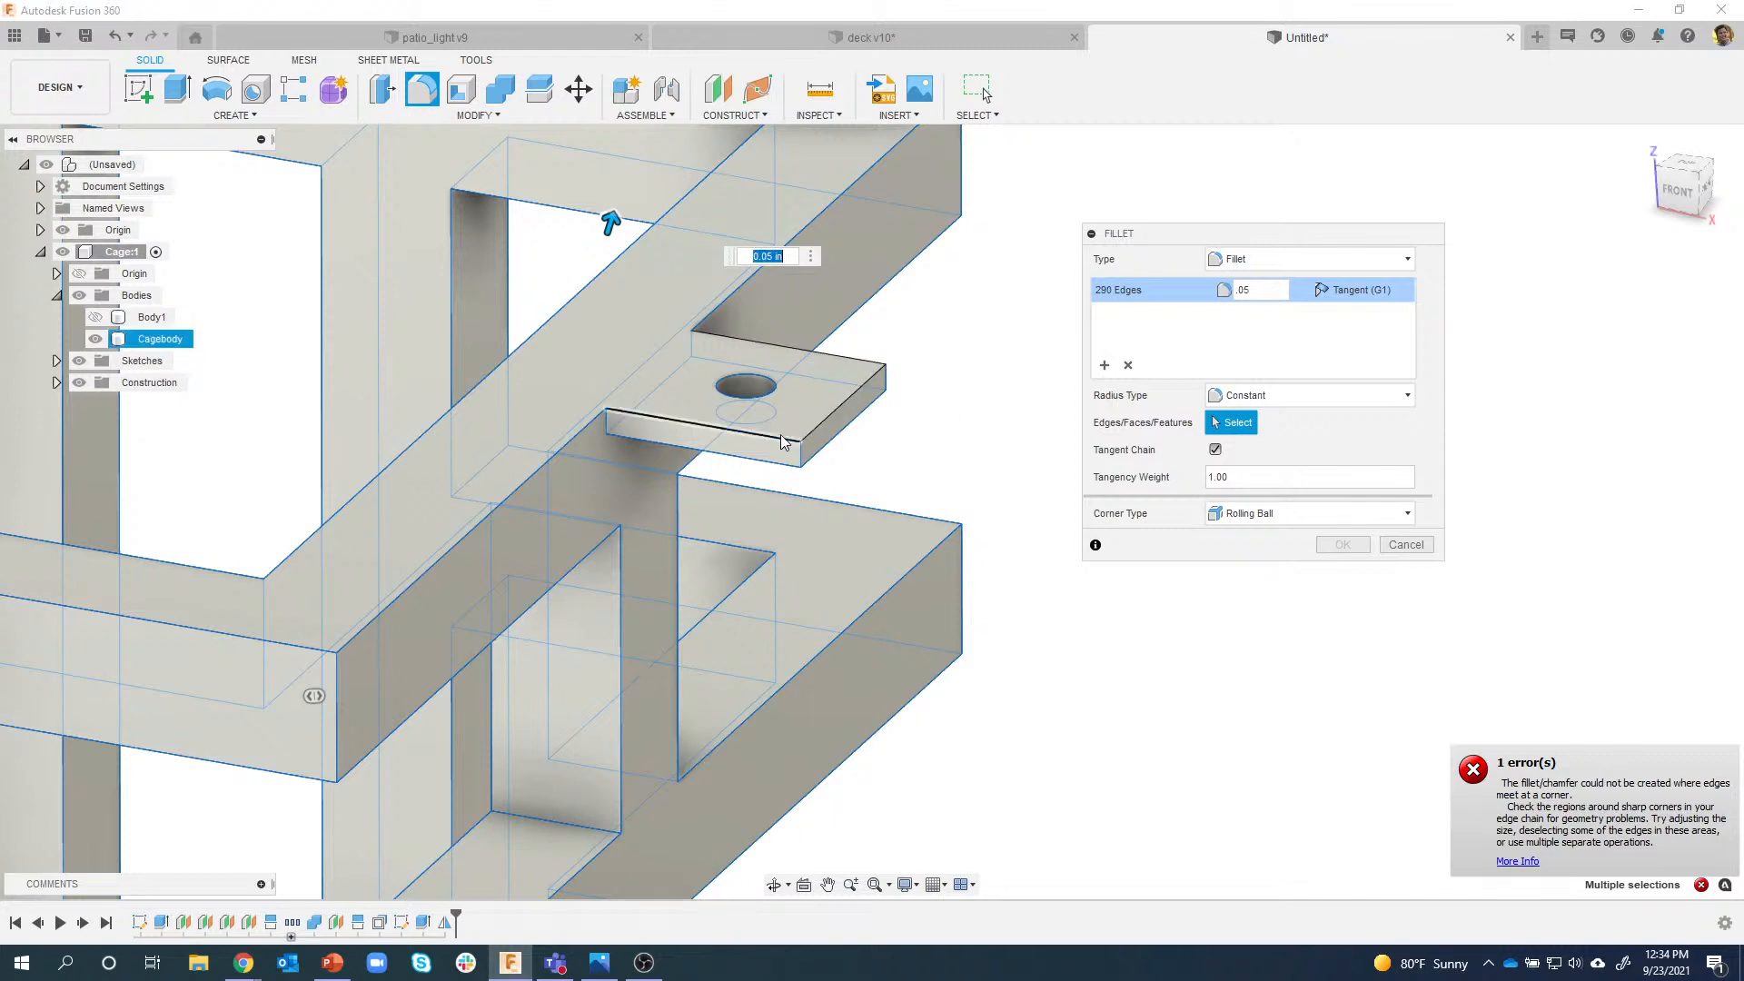
pyautogui.click(782, 439)
pyautogui.click(778, 451)
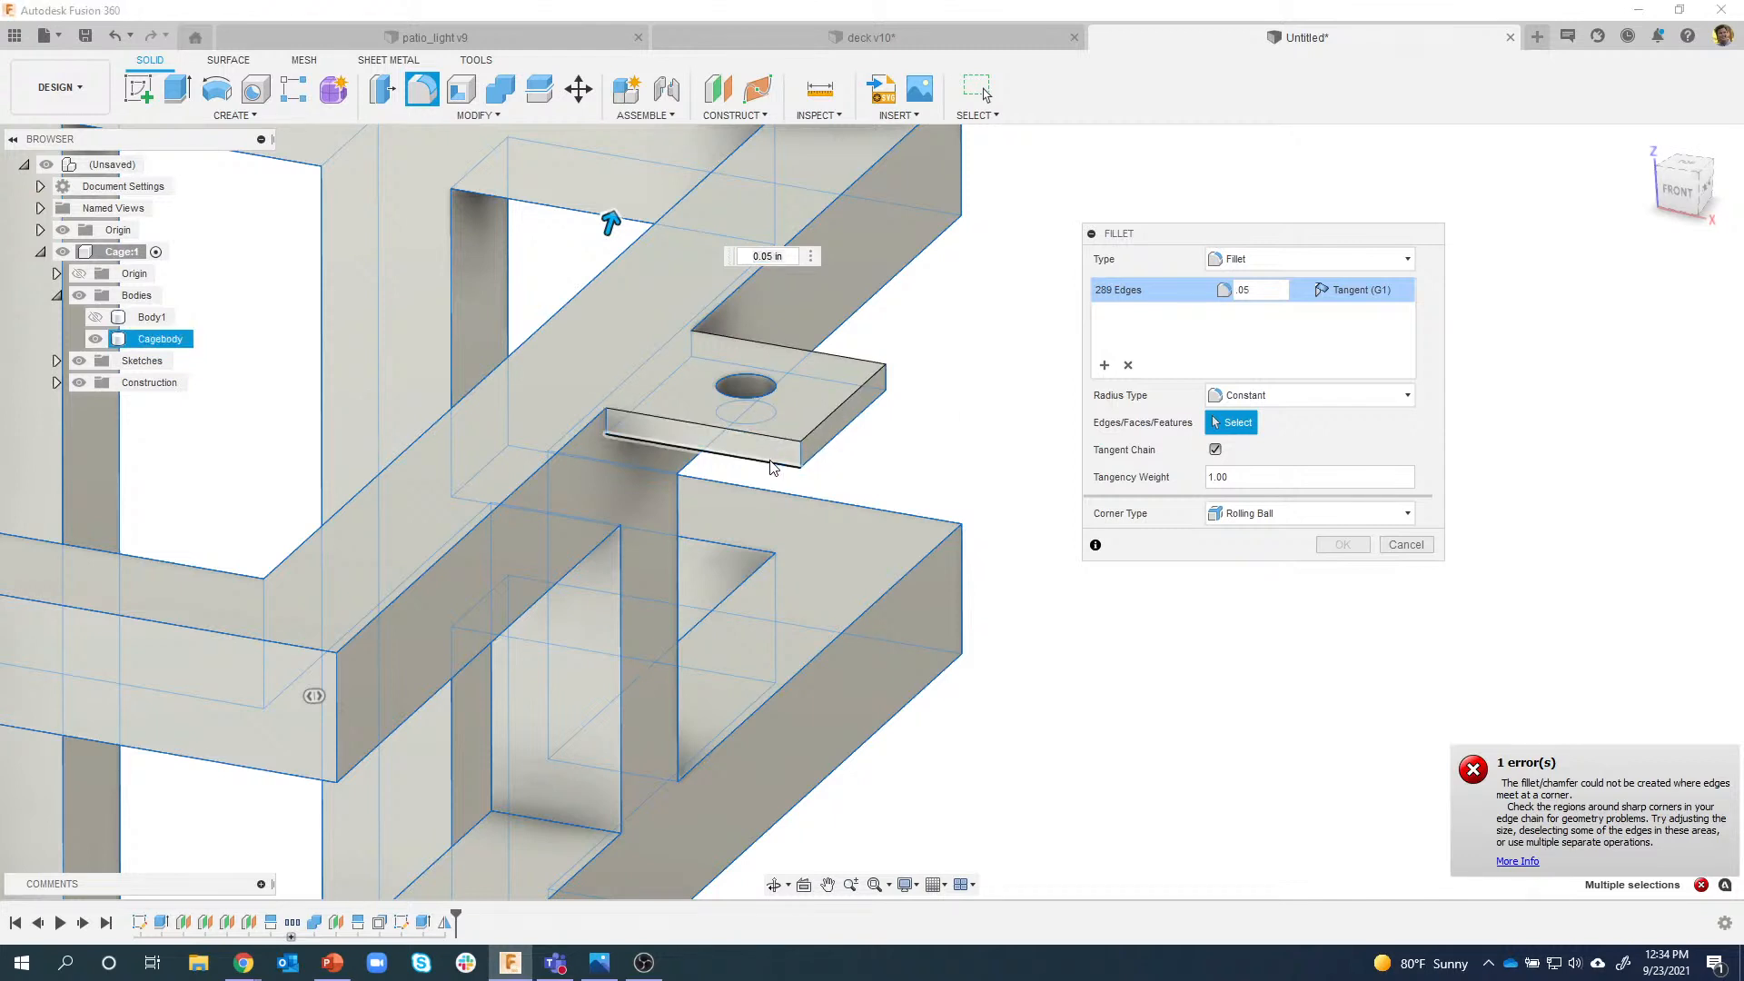
pyautogui.click(830, 448)
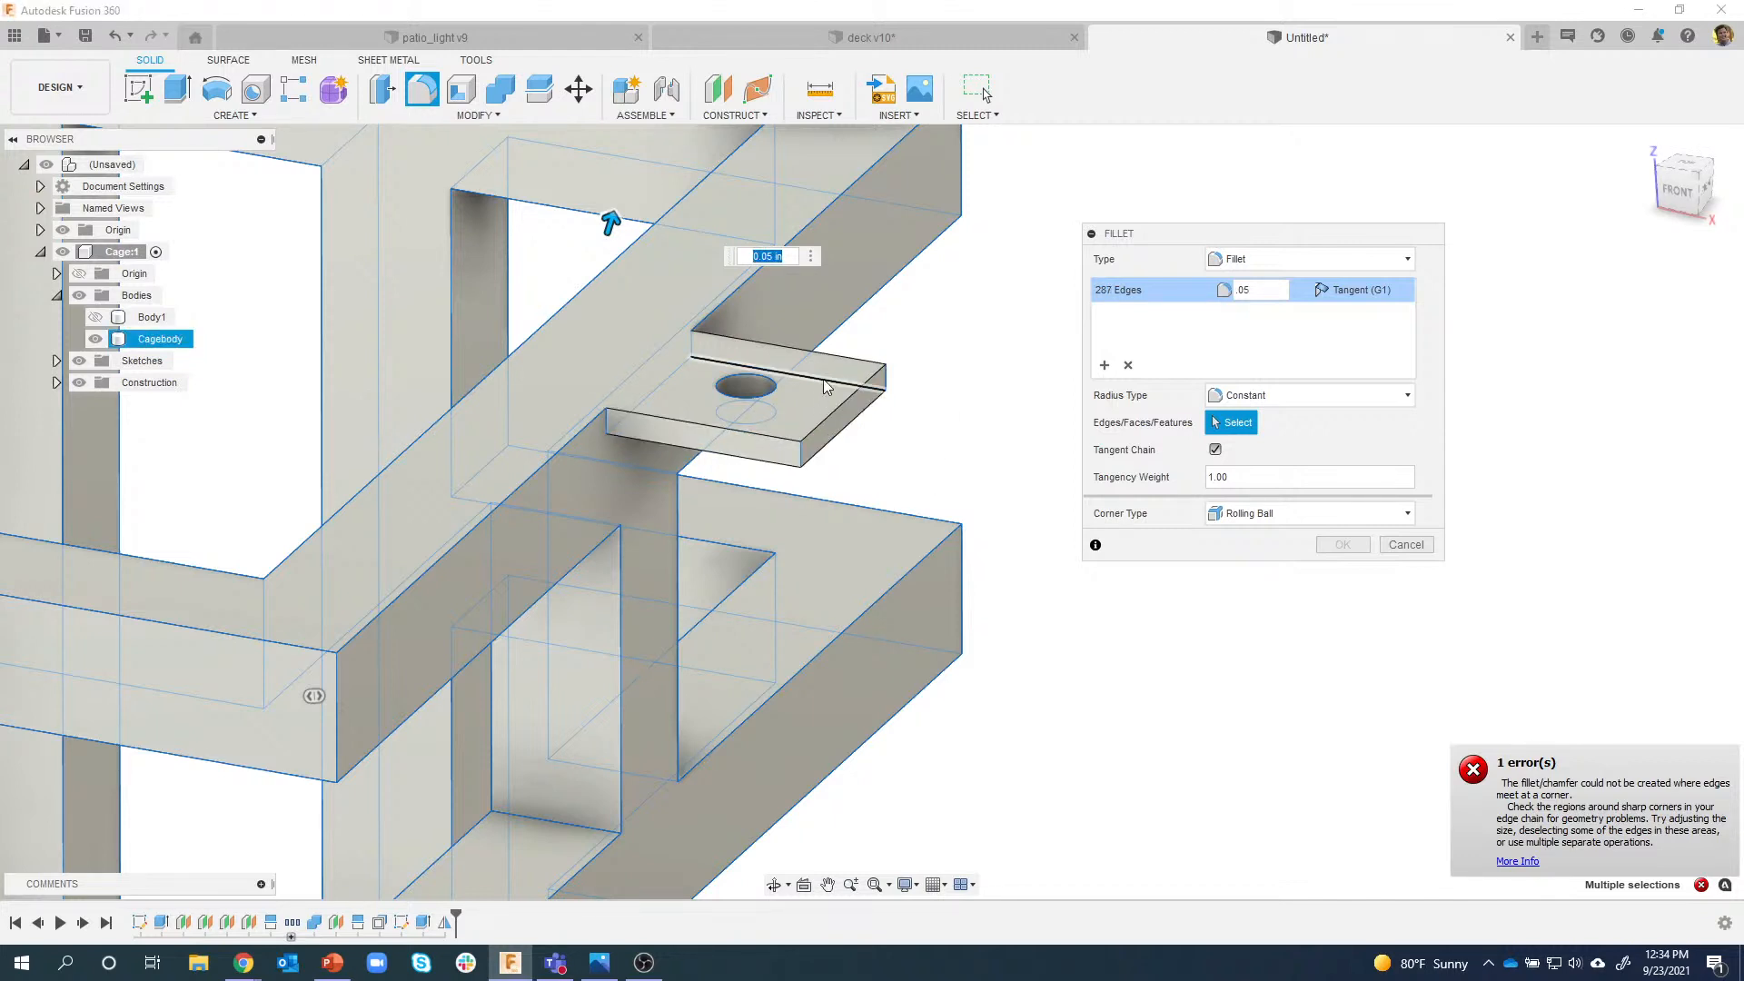
pyautogui.click(821, 381)
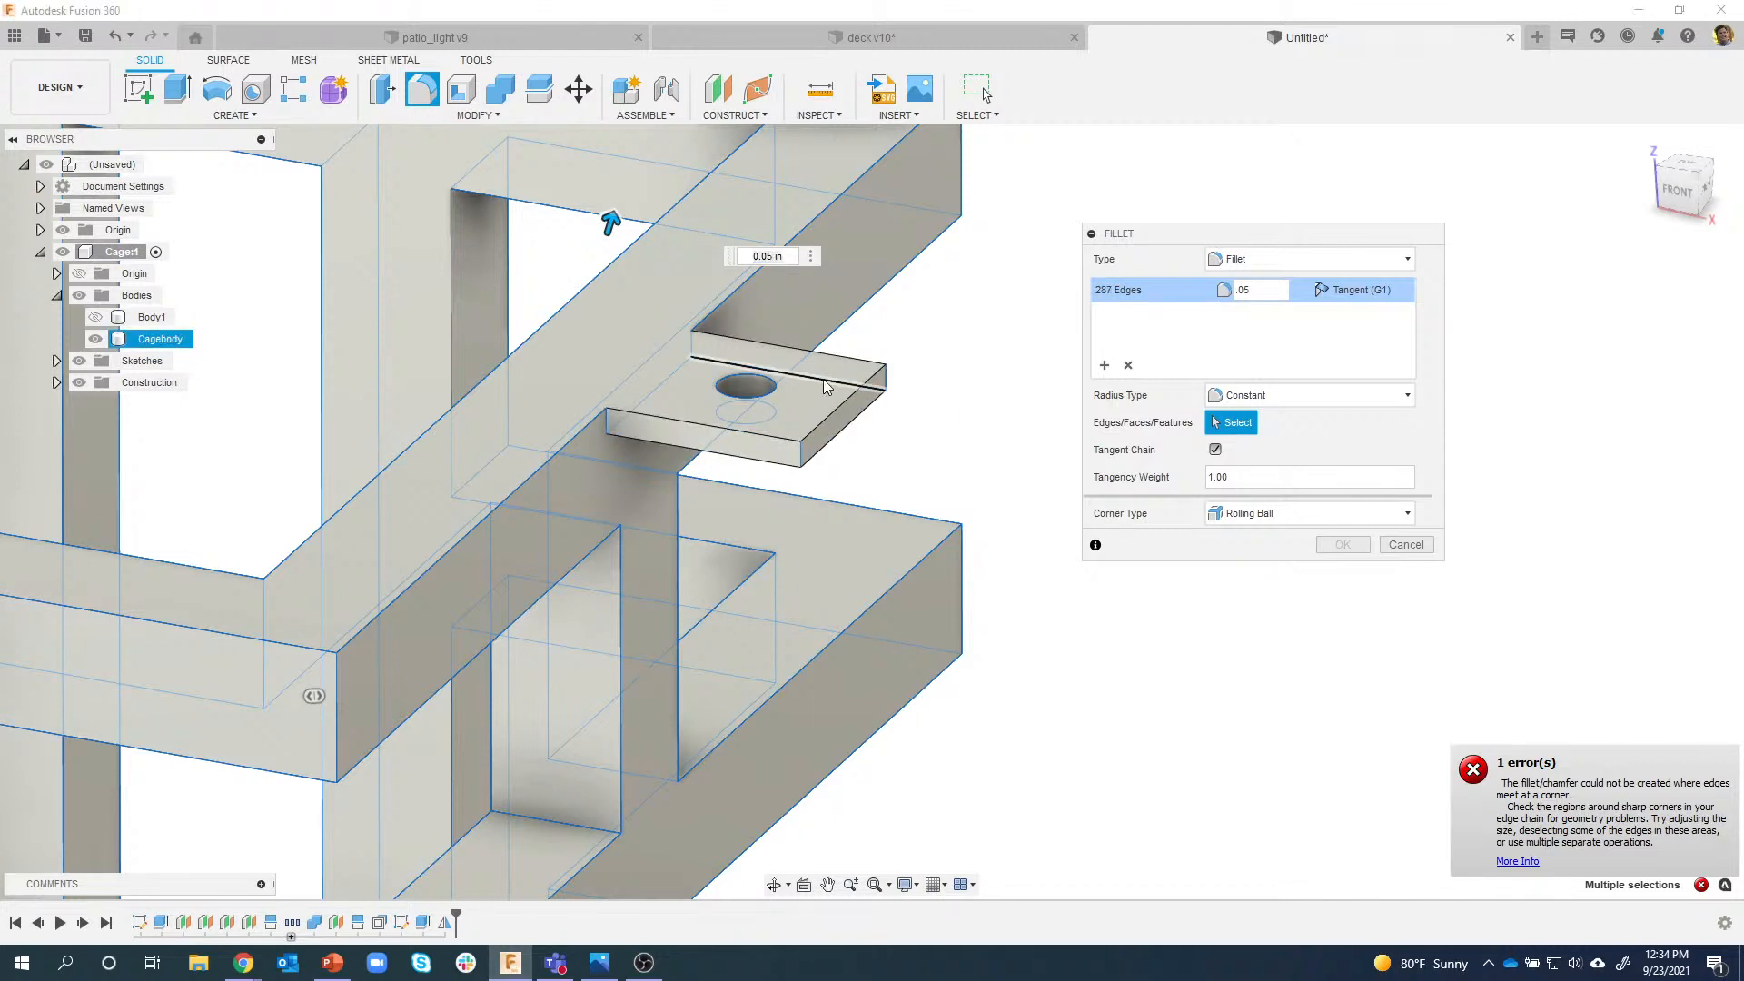
pyautogui.click(749, 382)
pyautogui.click(766, 424)
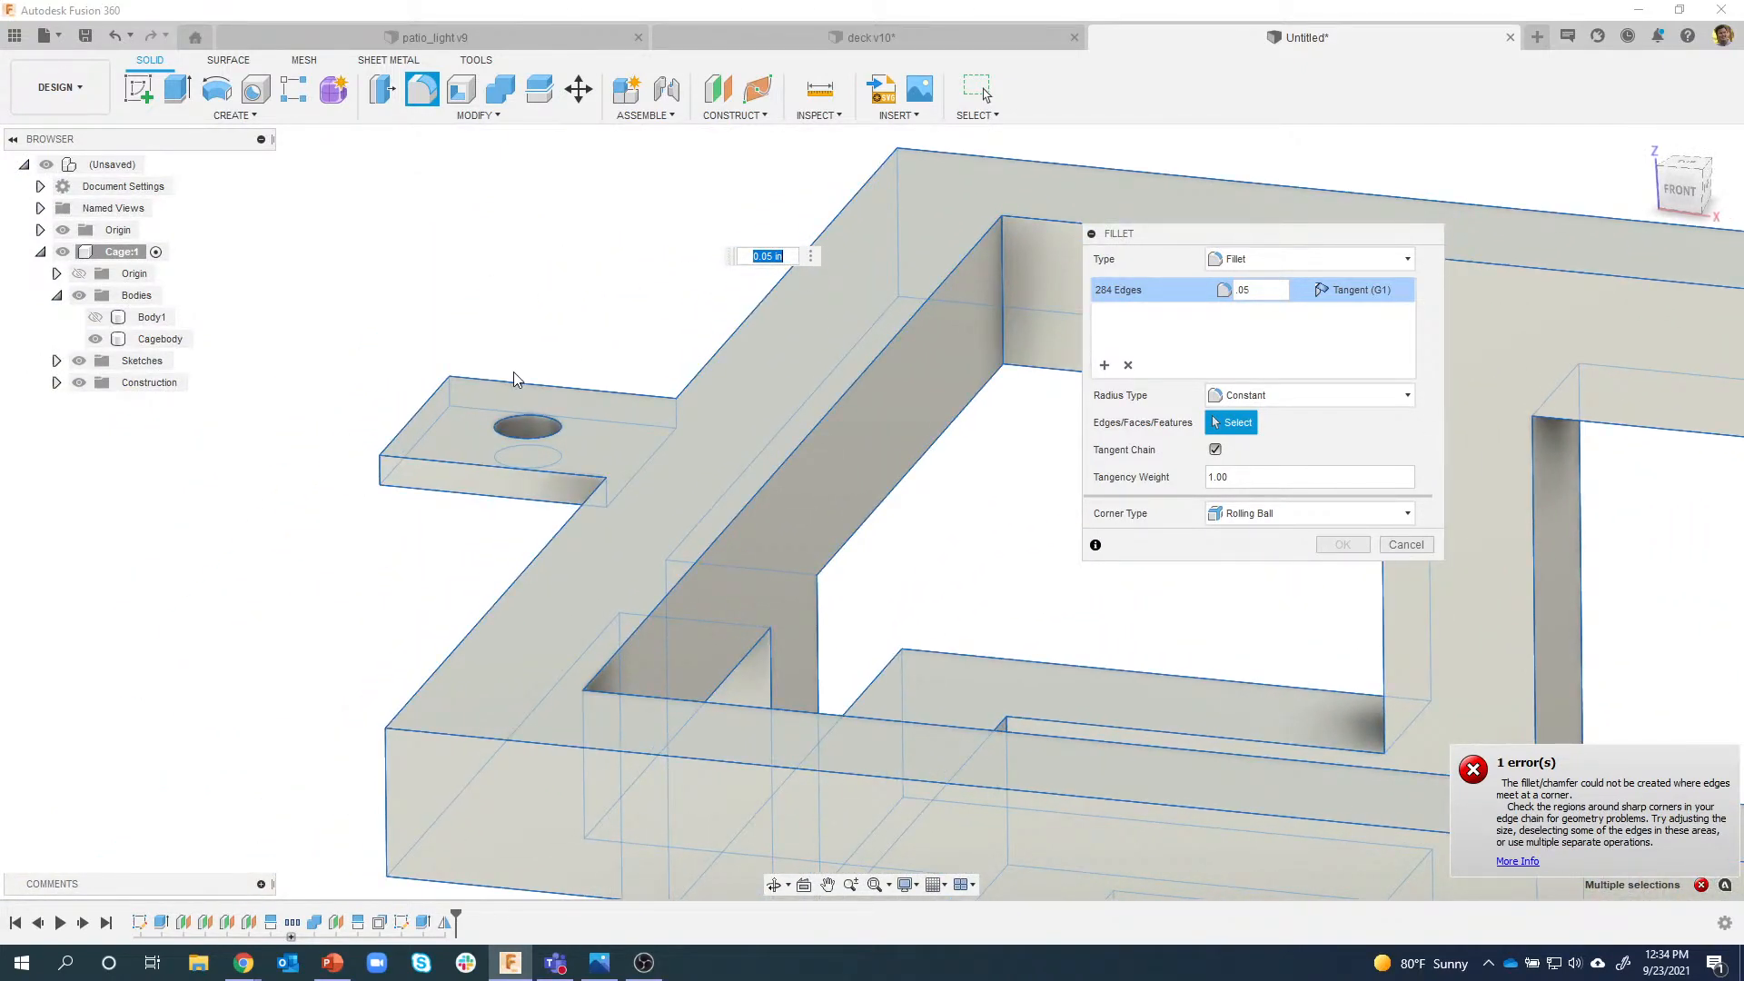
# Deselect the outline and screw-hole edges of the opposite mounting tab from the fillet.
pyautogui.click(439, 407)
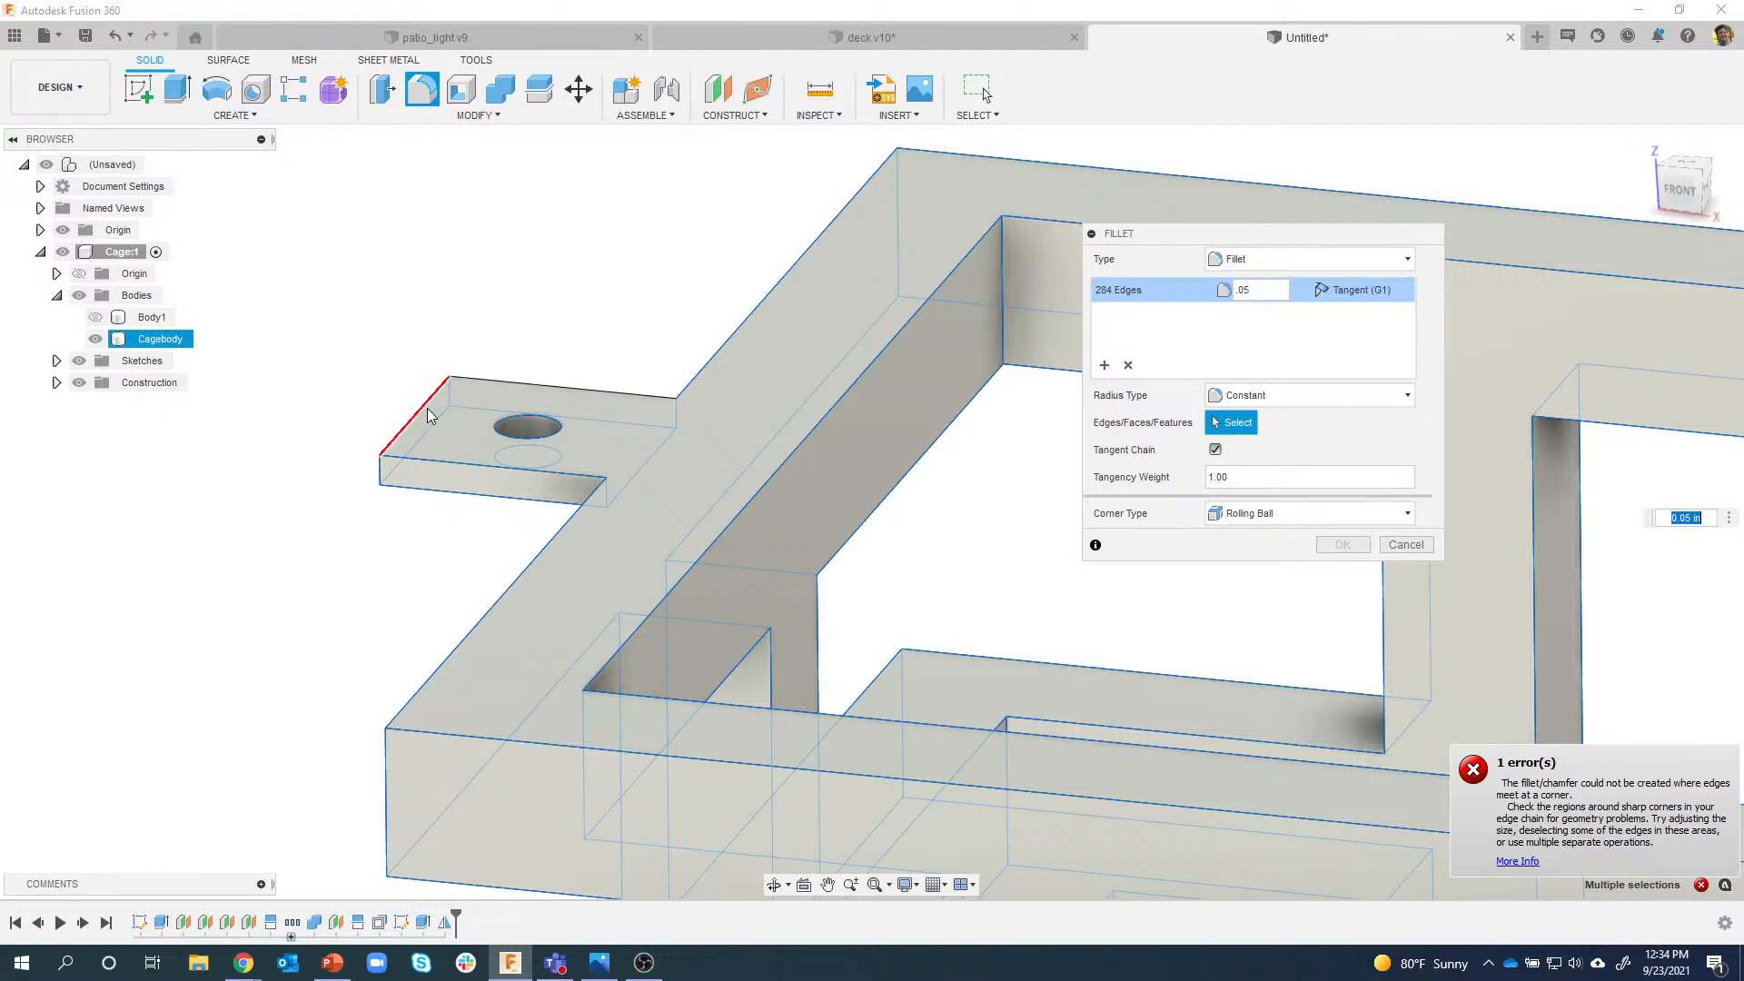
pyautogui.click(440, 464)
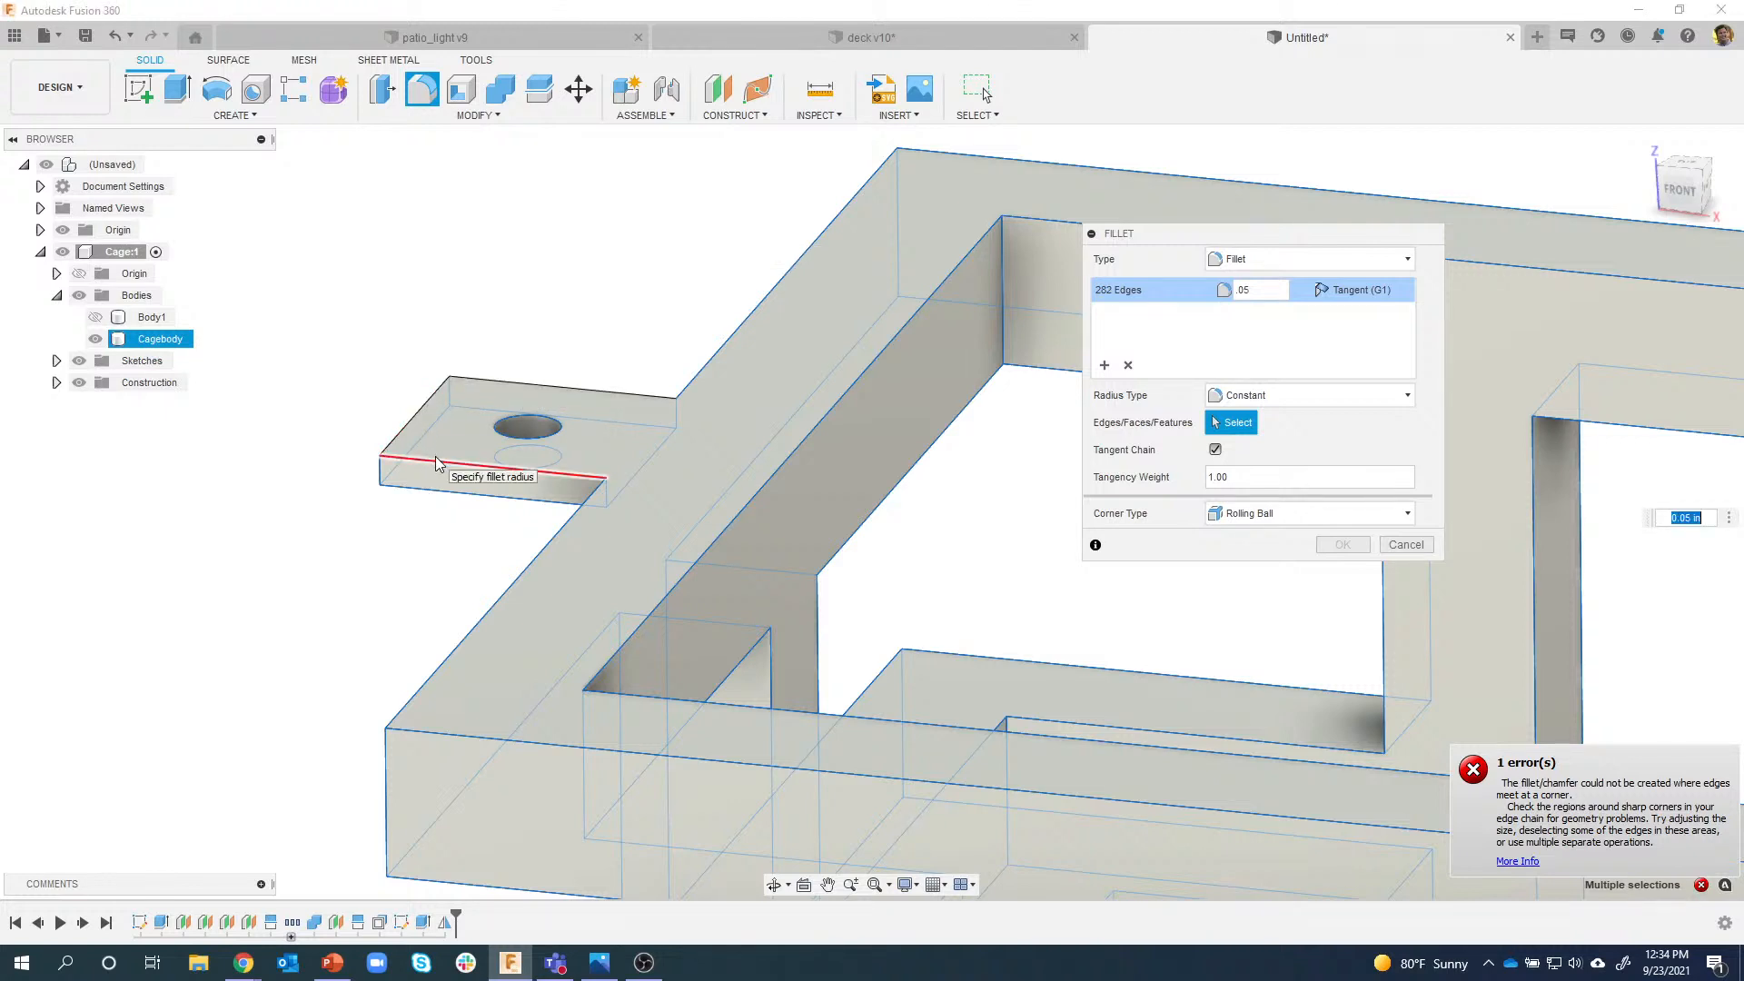
pyautogui.click(442, 464)
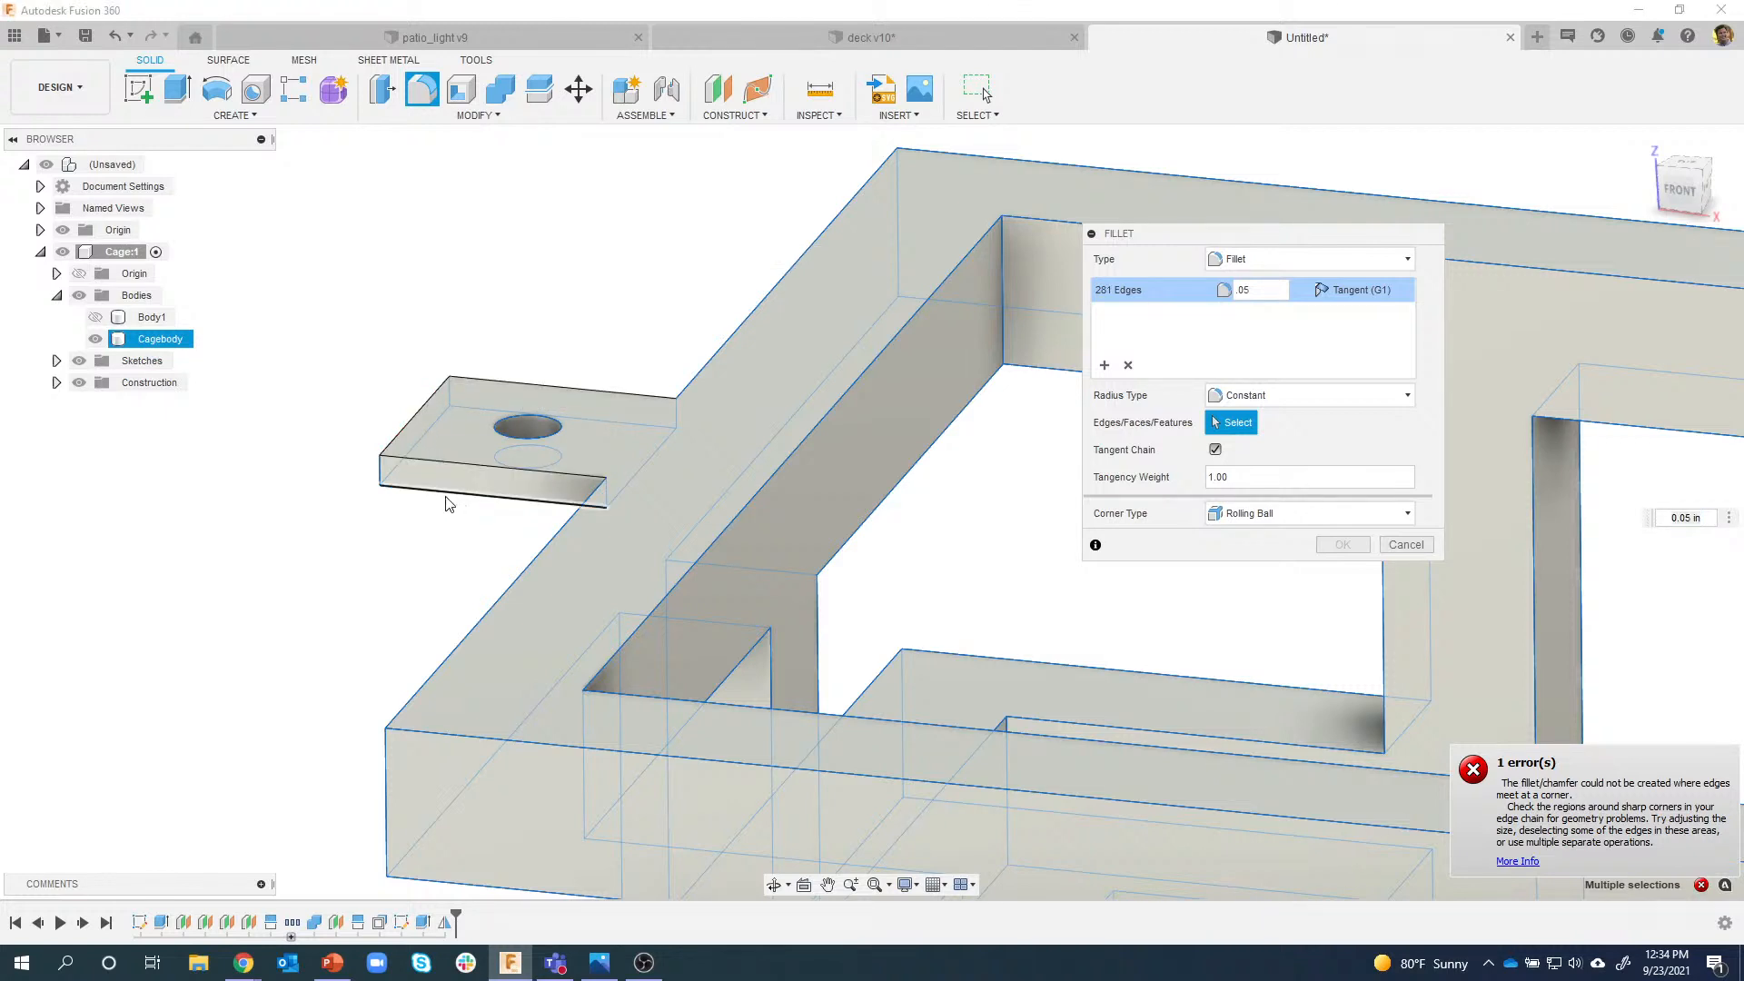
pyautogui.click(435, 422)
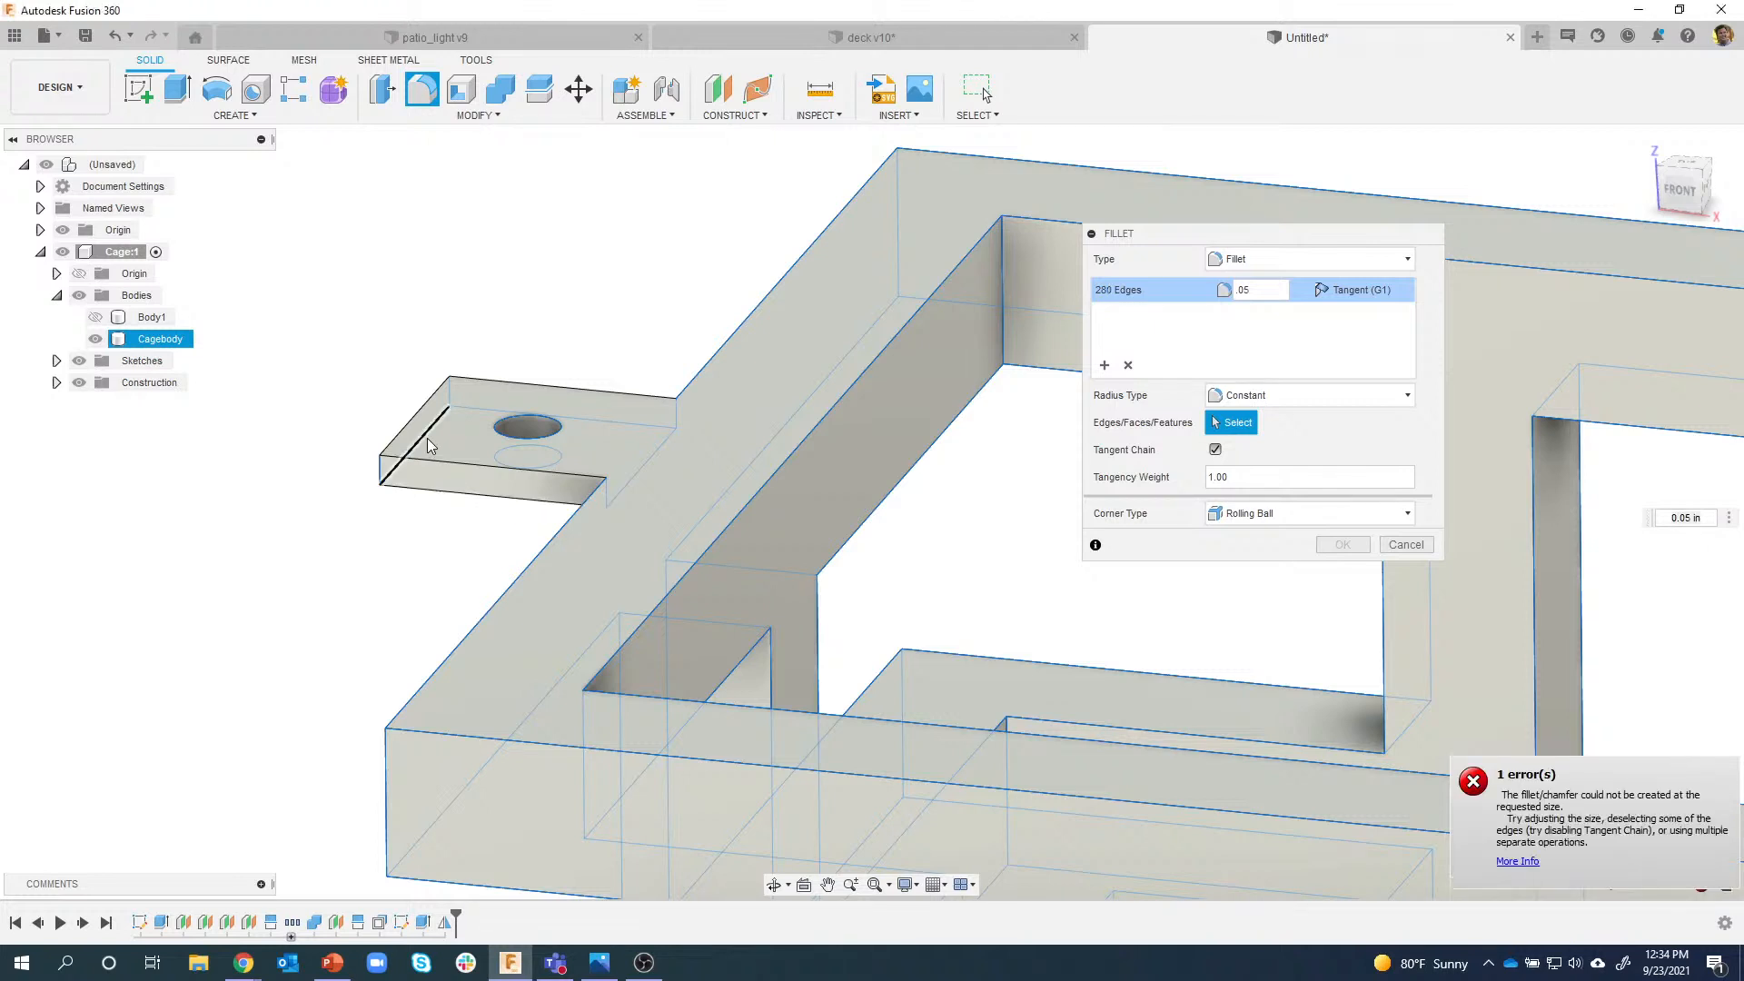
pyautogui.click(472, 414)
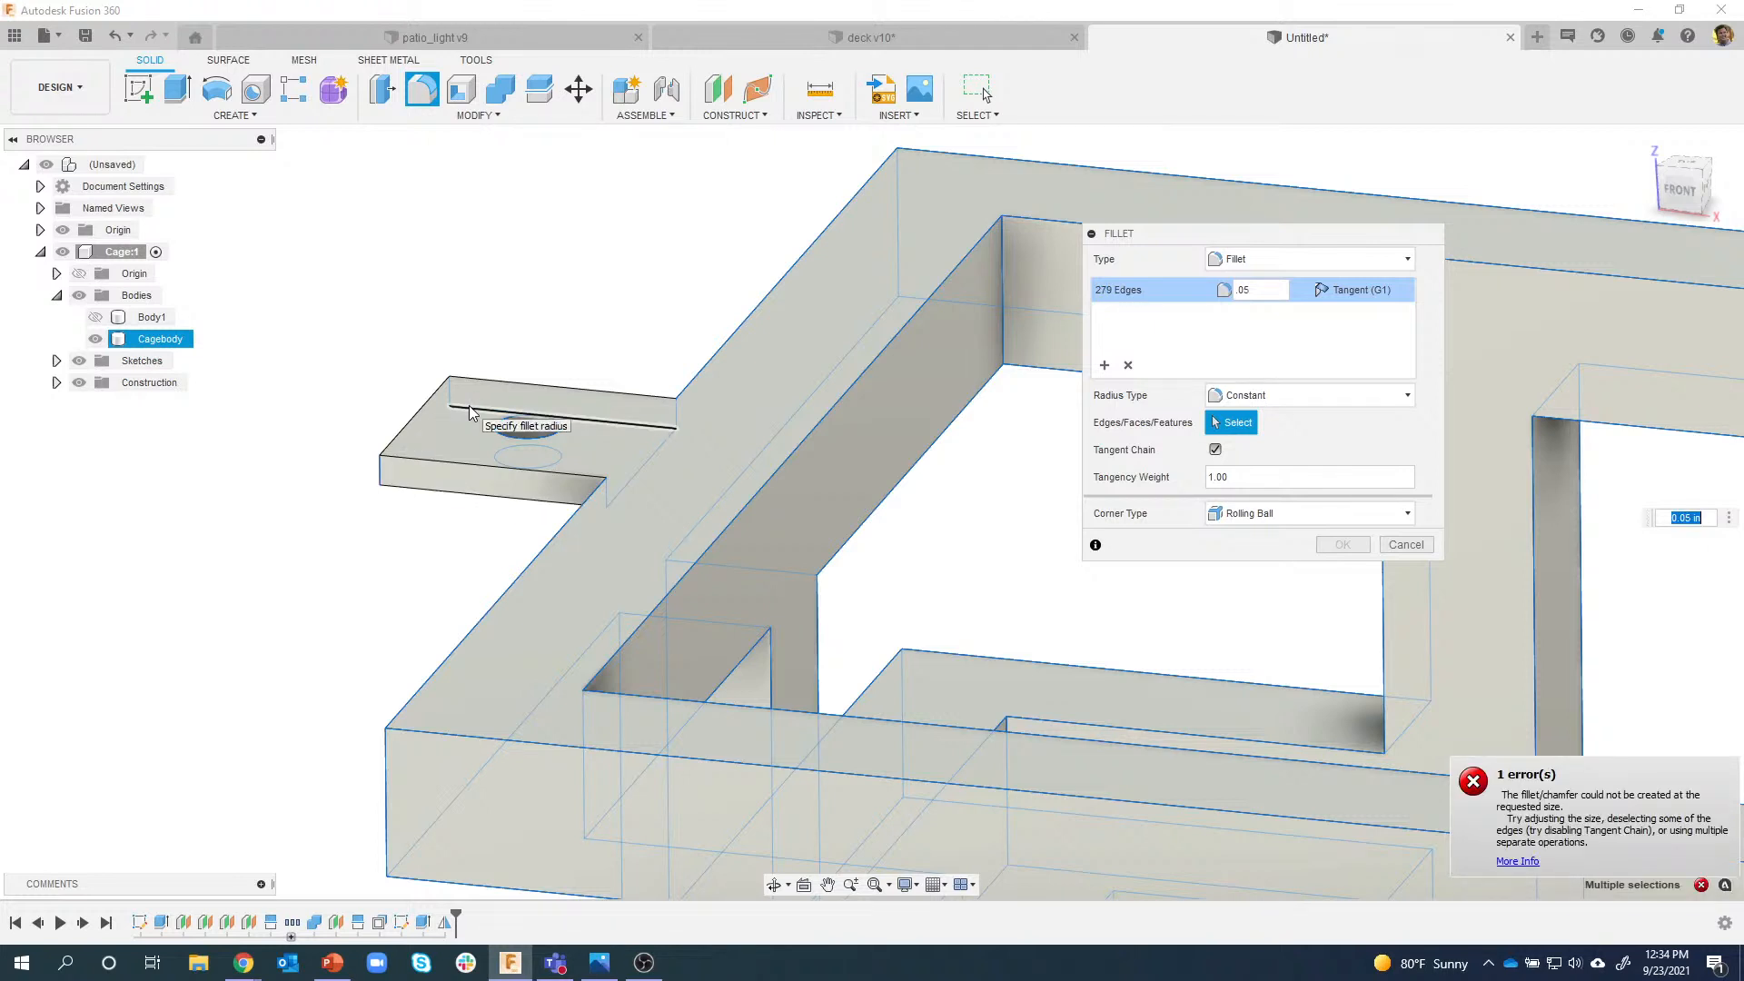
pyautogui.click(533, 438)
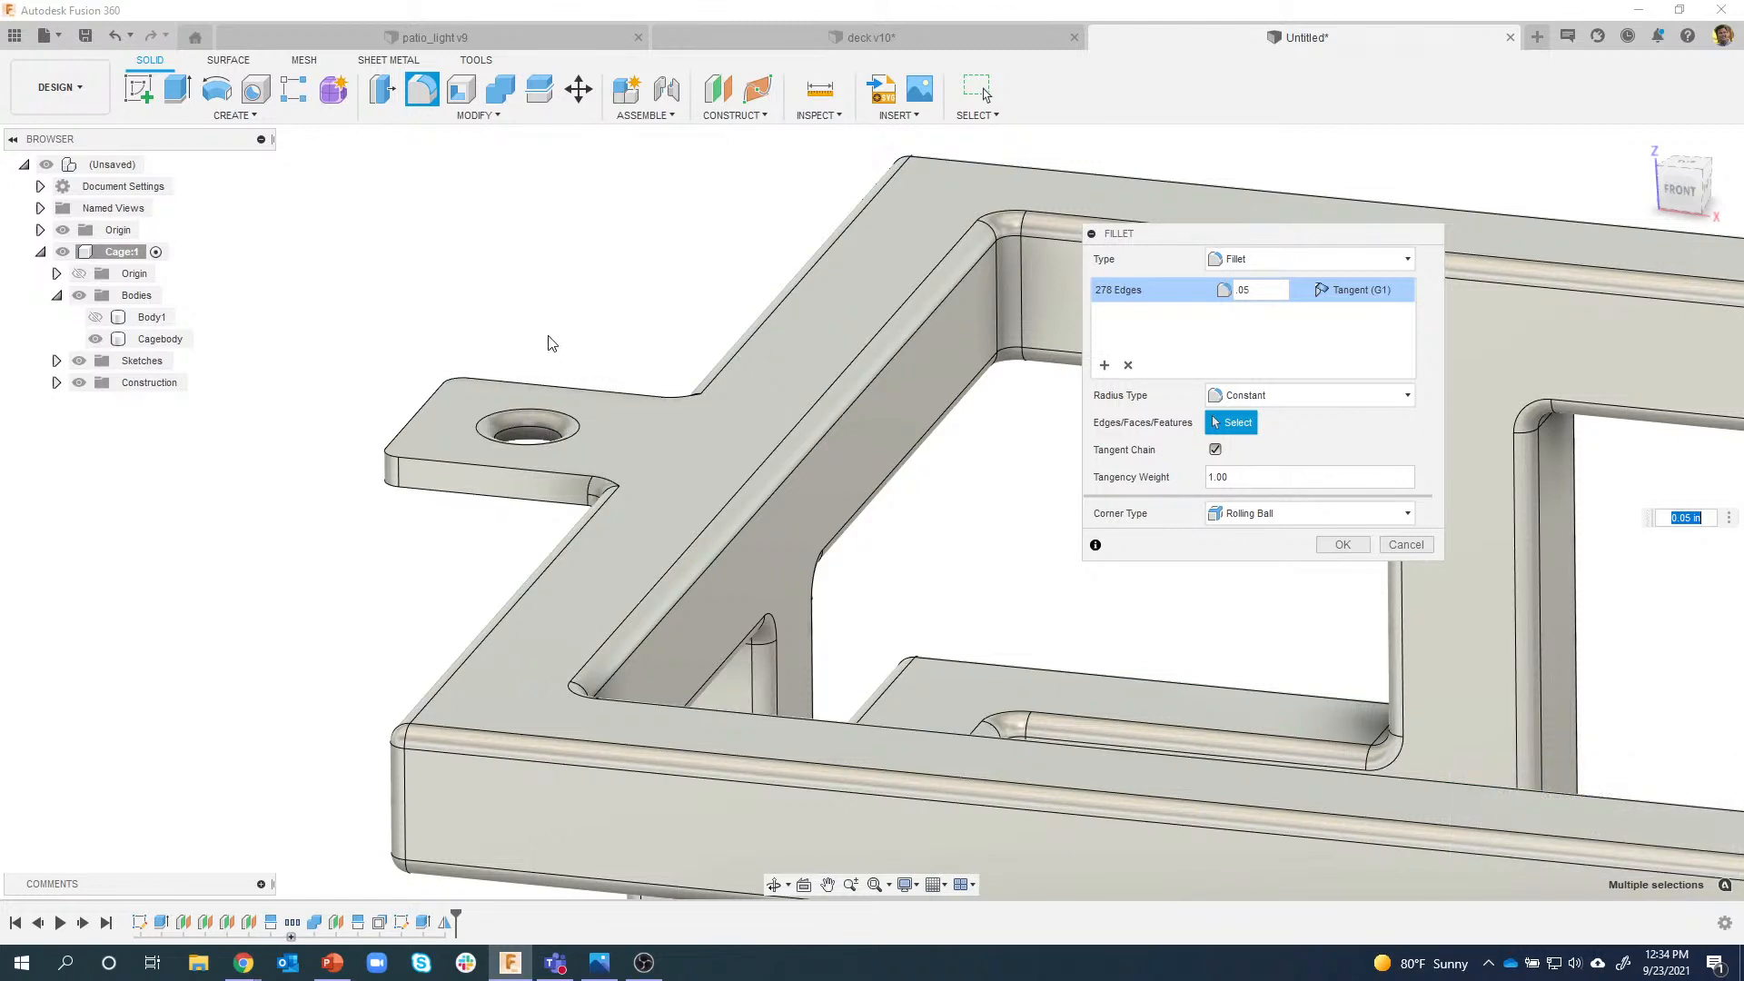
pyautogui.press('ctrl')
pyautogui.press('ctrl')
pyautogui.keyDown('ctrl'); pyautogui.click(550, 425); pyautogui.keyUp('ctrl')
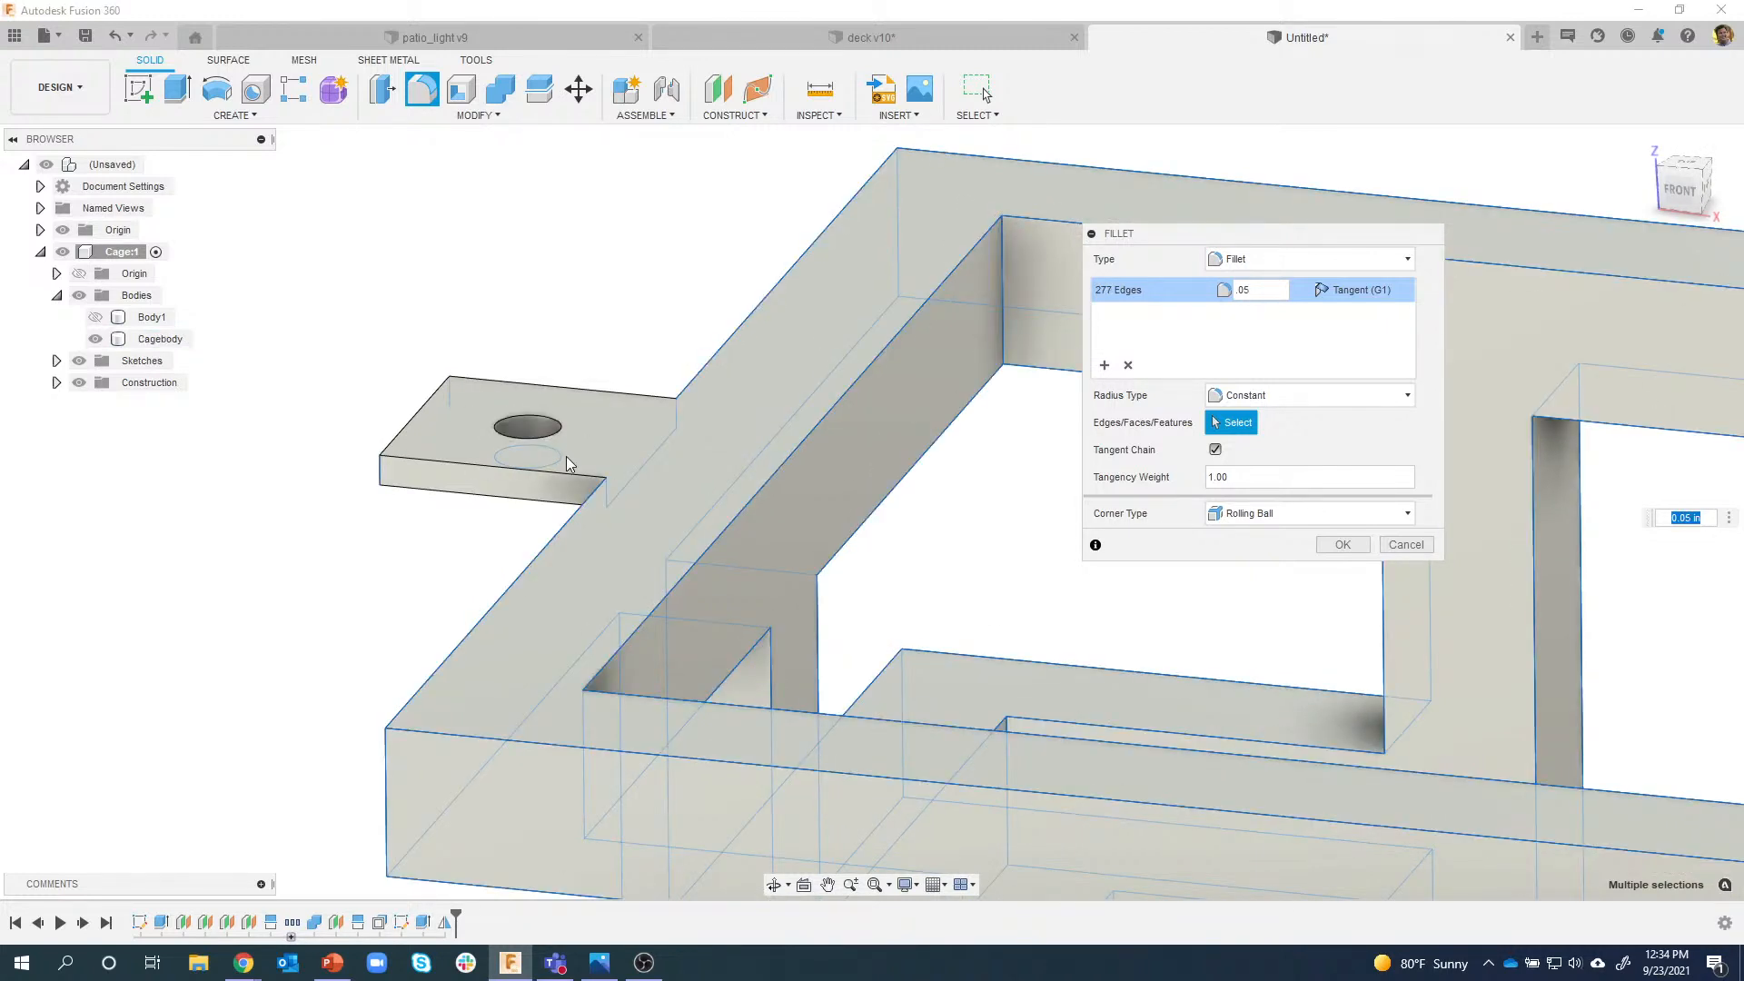
pyautogui.keyDown('ctrl'); pyautogui.click(559, 459); pyautogui.keyUp('ctrl')
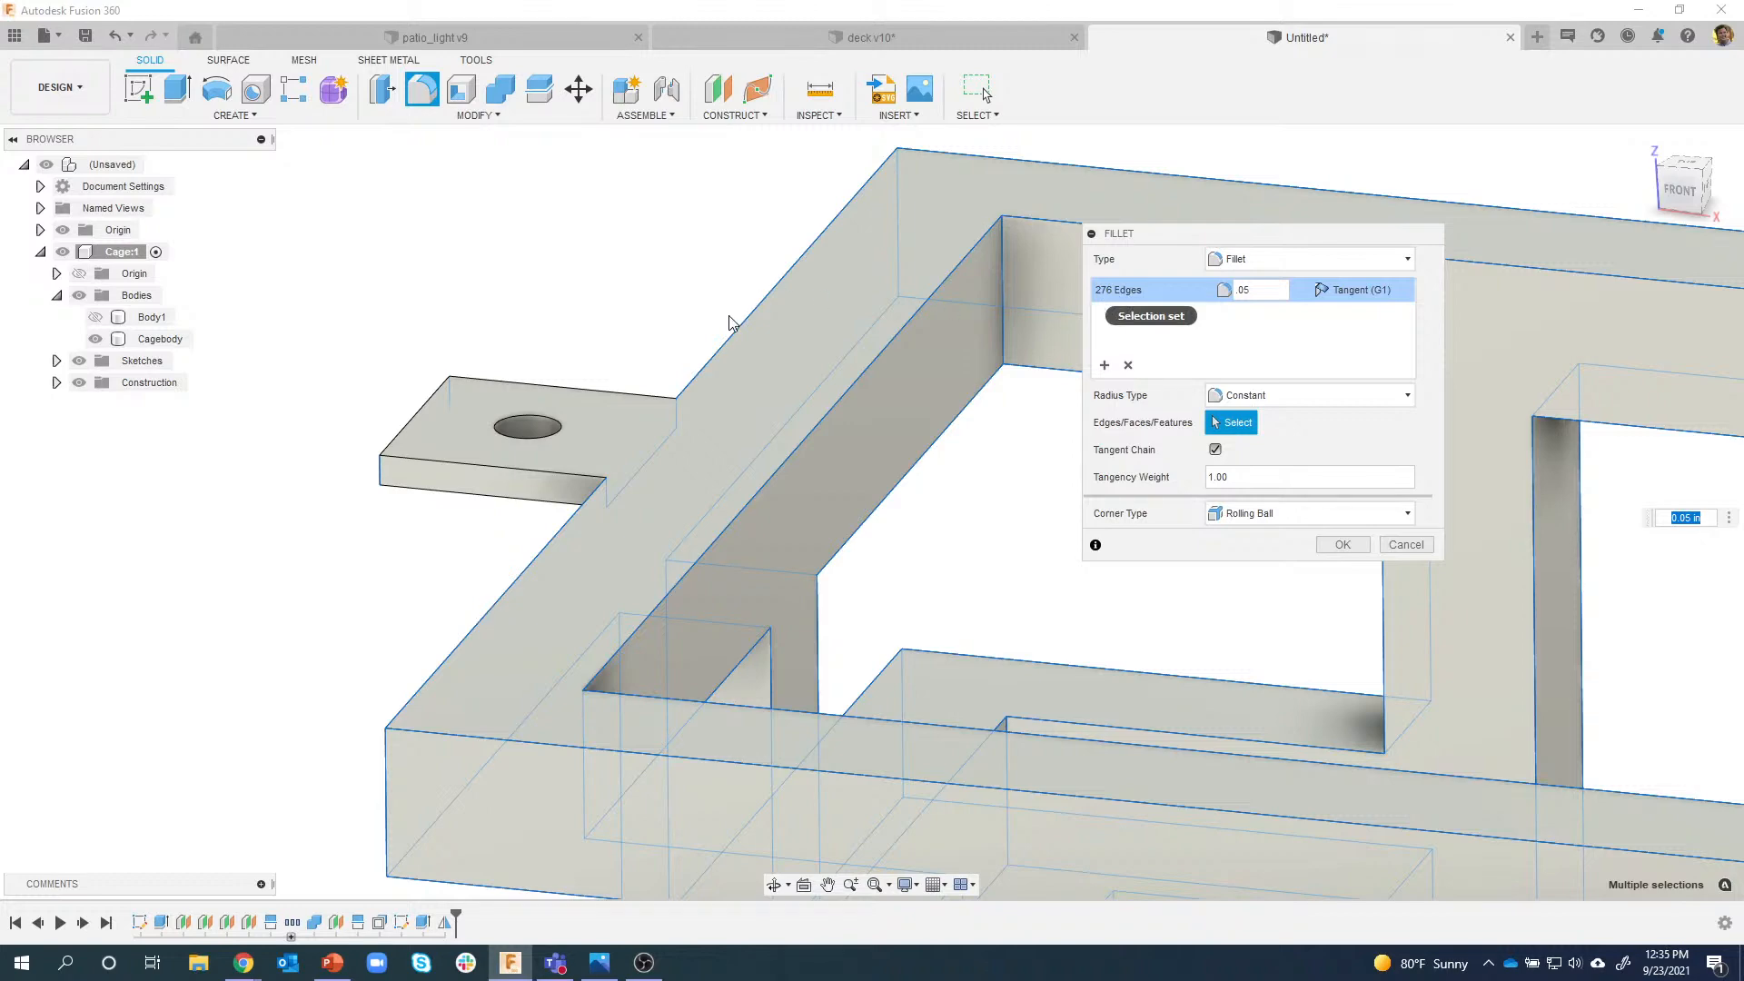
# Check the fillet preview around the cage frame and apply the fillet to the remaining selected edges.
pyautogui.keyDown('shift'); pyautogui.moveTo(723, 327); pyautogui.dragTo(472, 194, button='middle'); pyautogui.keyUp('shift')
pyautogui.scroll(-3, 559, 285)
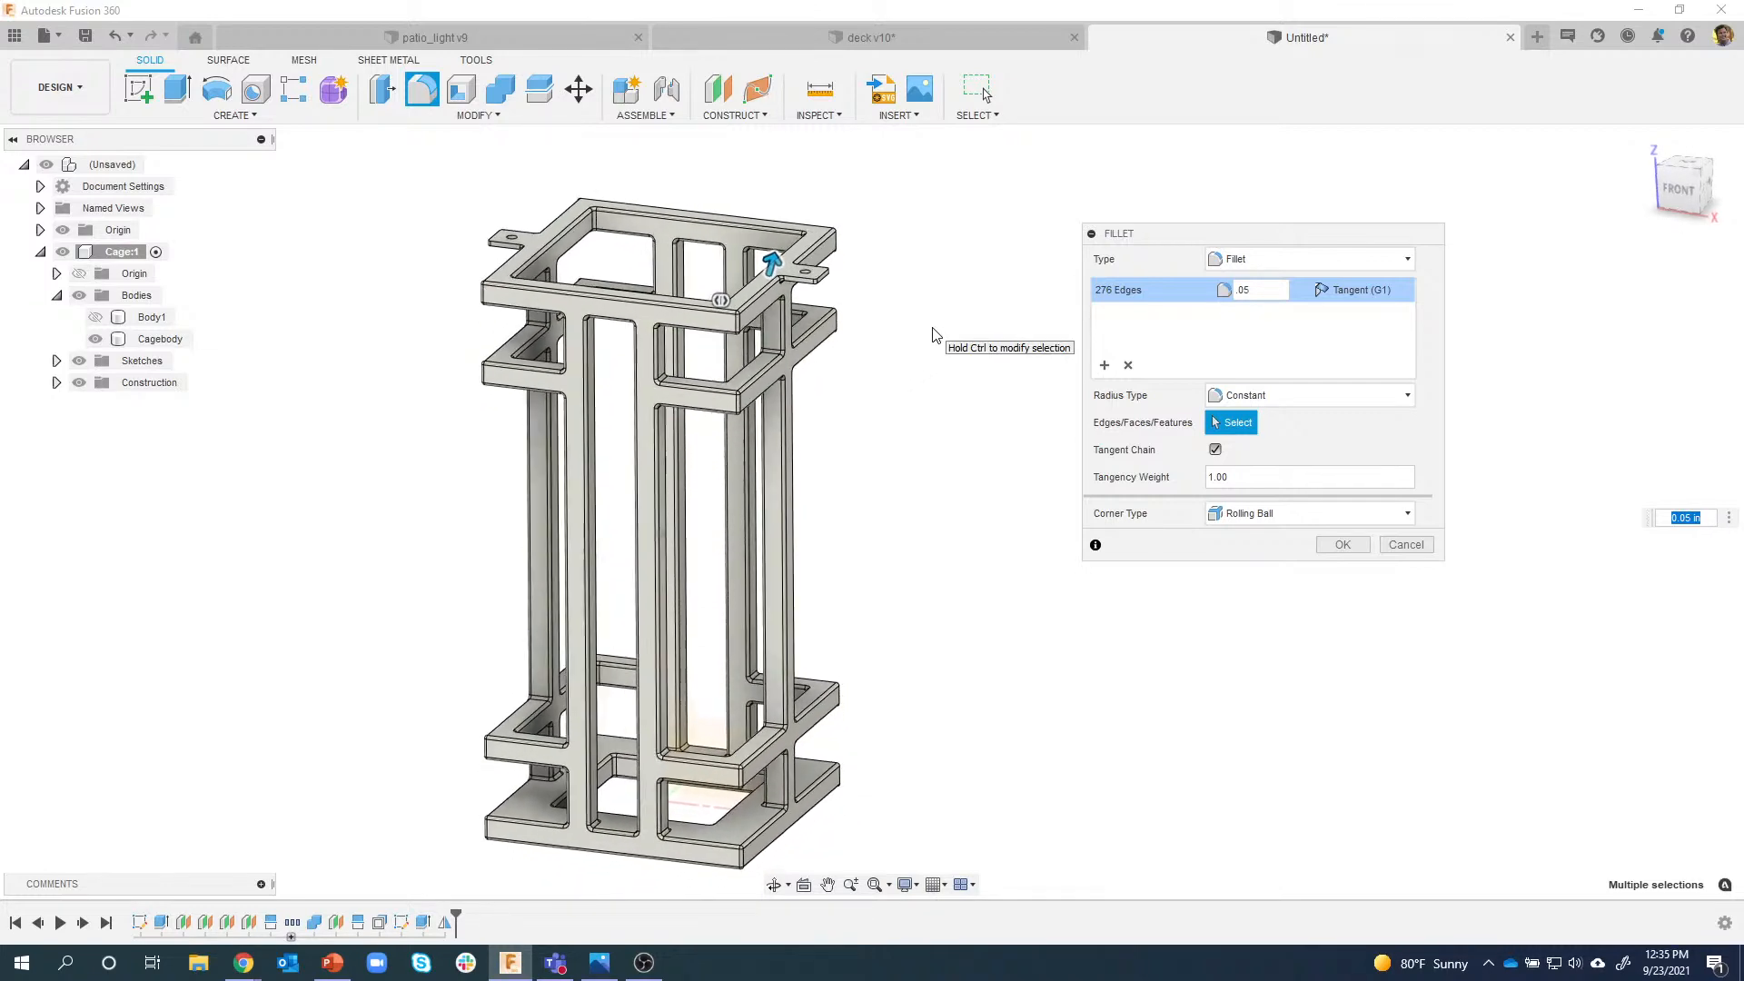
pyautogui.scroll(5, 781, 350)
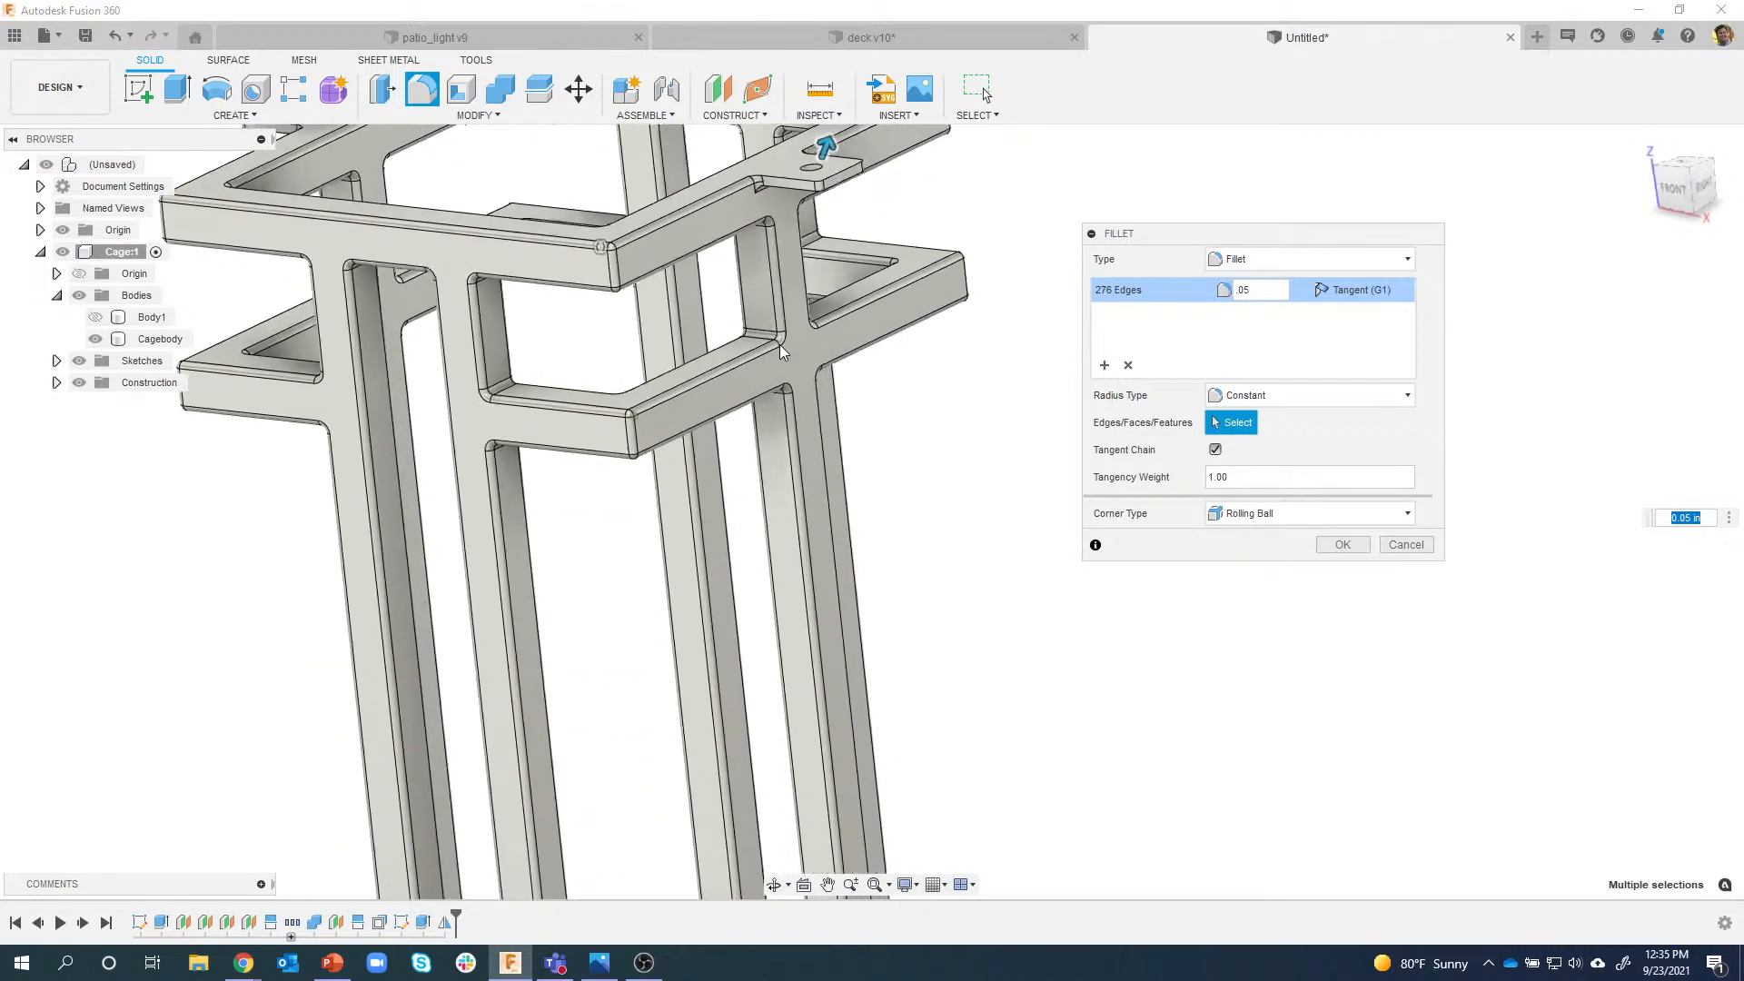
pyautogui.scroll(2, 779, 345)
pyautogui.scroll(-5, 582, 427)
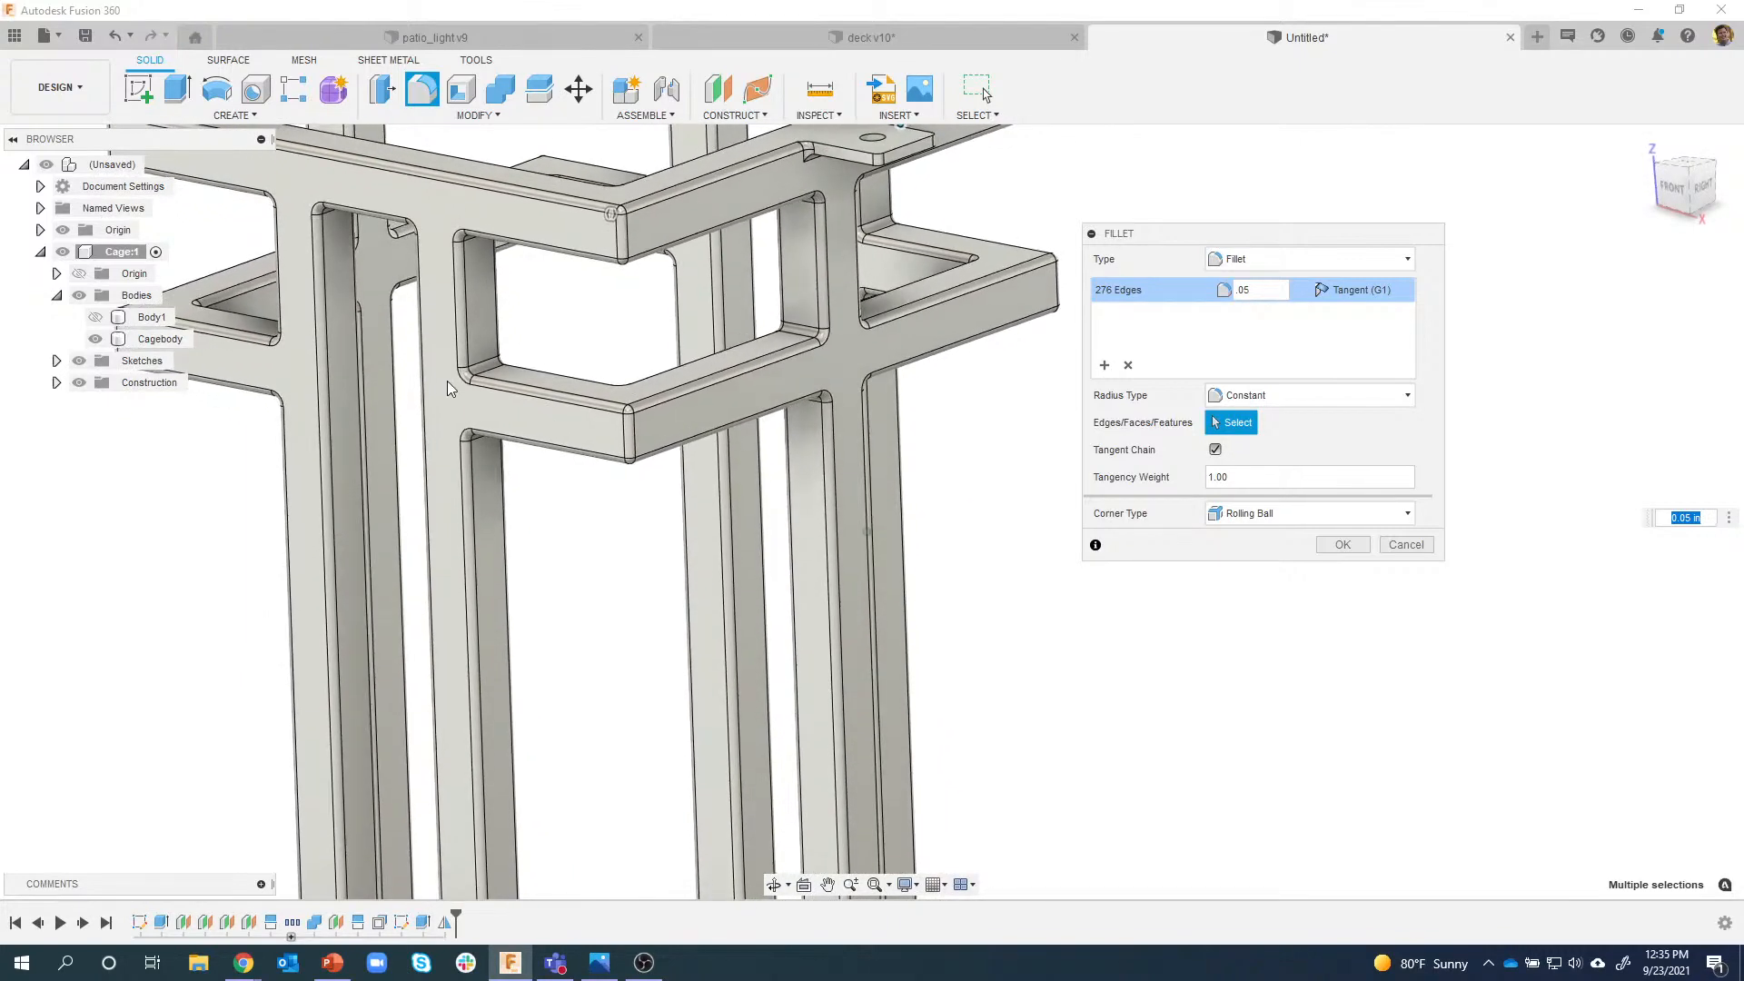
pyautogui.click(1331, 545)
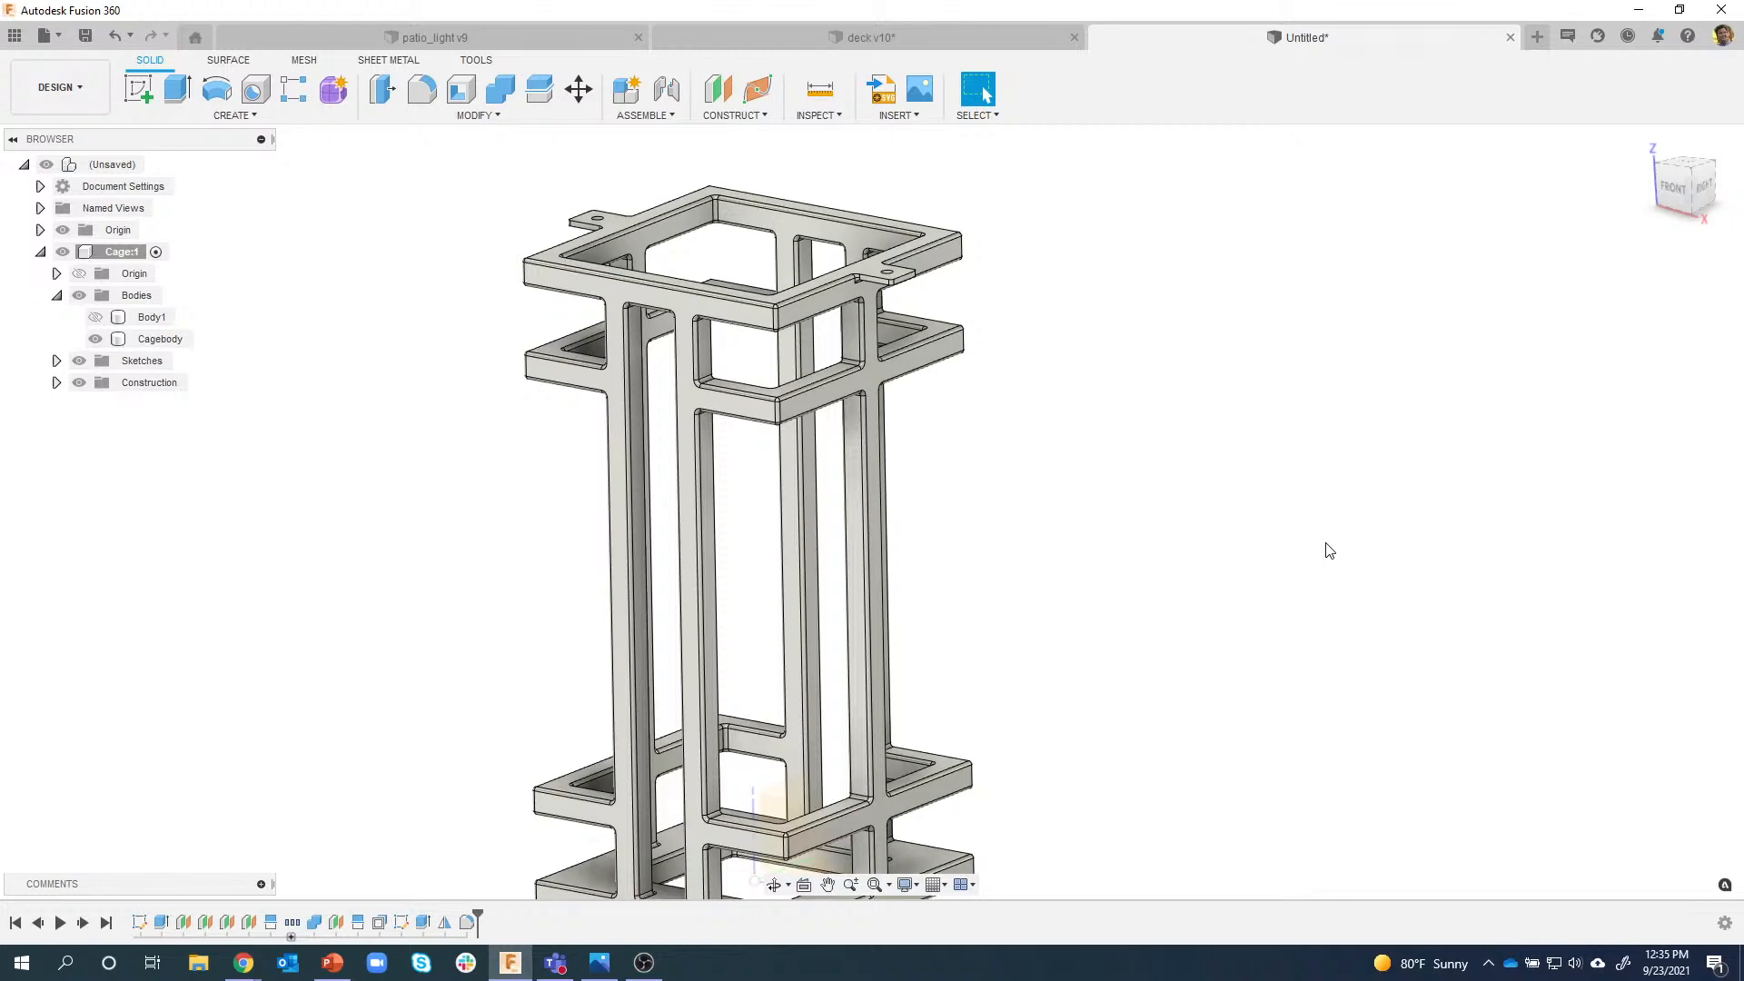
# Save the design as Patio_Light in the 01Tech Thursdays location.
pyautogui.scroll(-2, 1178, 400)
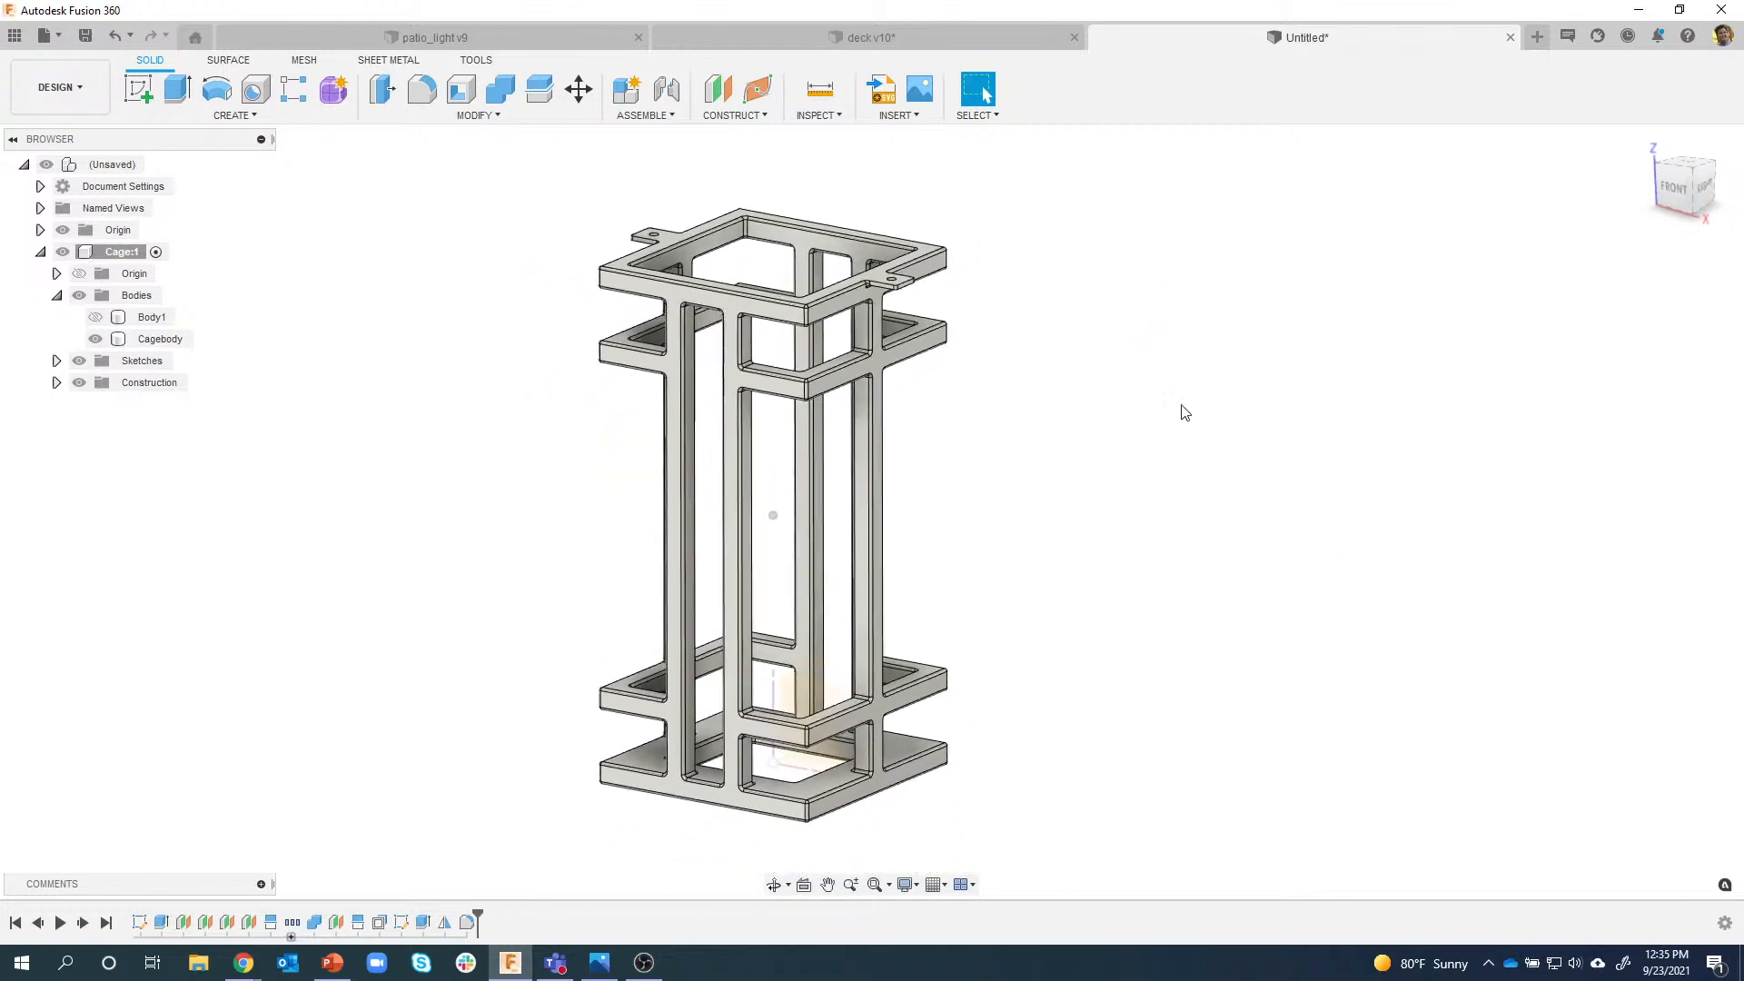
pyautogui.keyDown('shift'); pyautogui.moveTo(1181, 405); pyautogui.dragTo(915, 695, button='middle'); pyautogui.keyUp('shift')
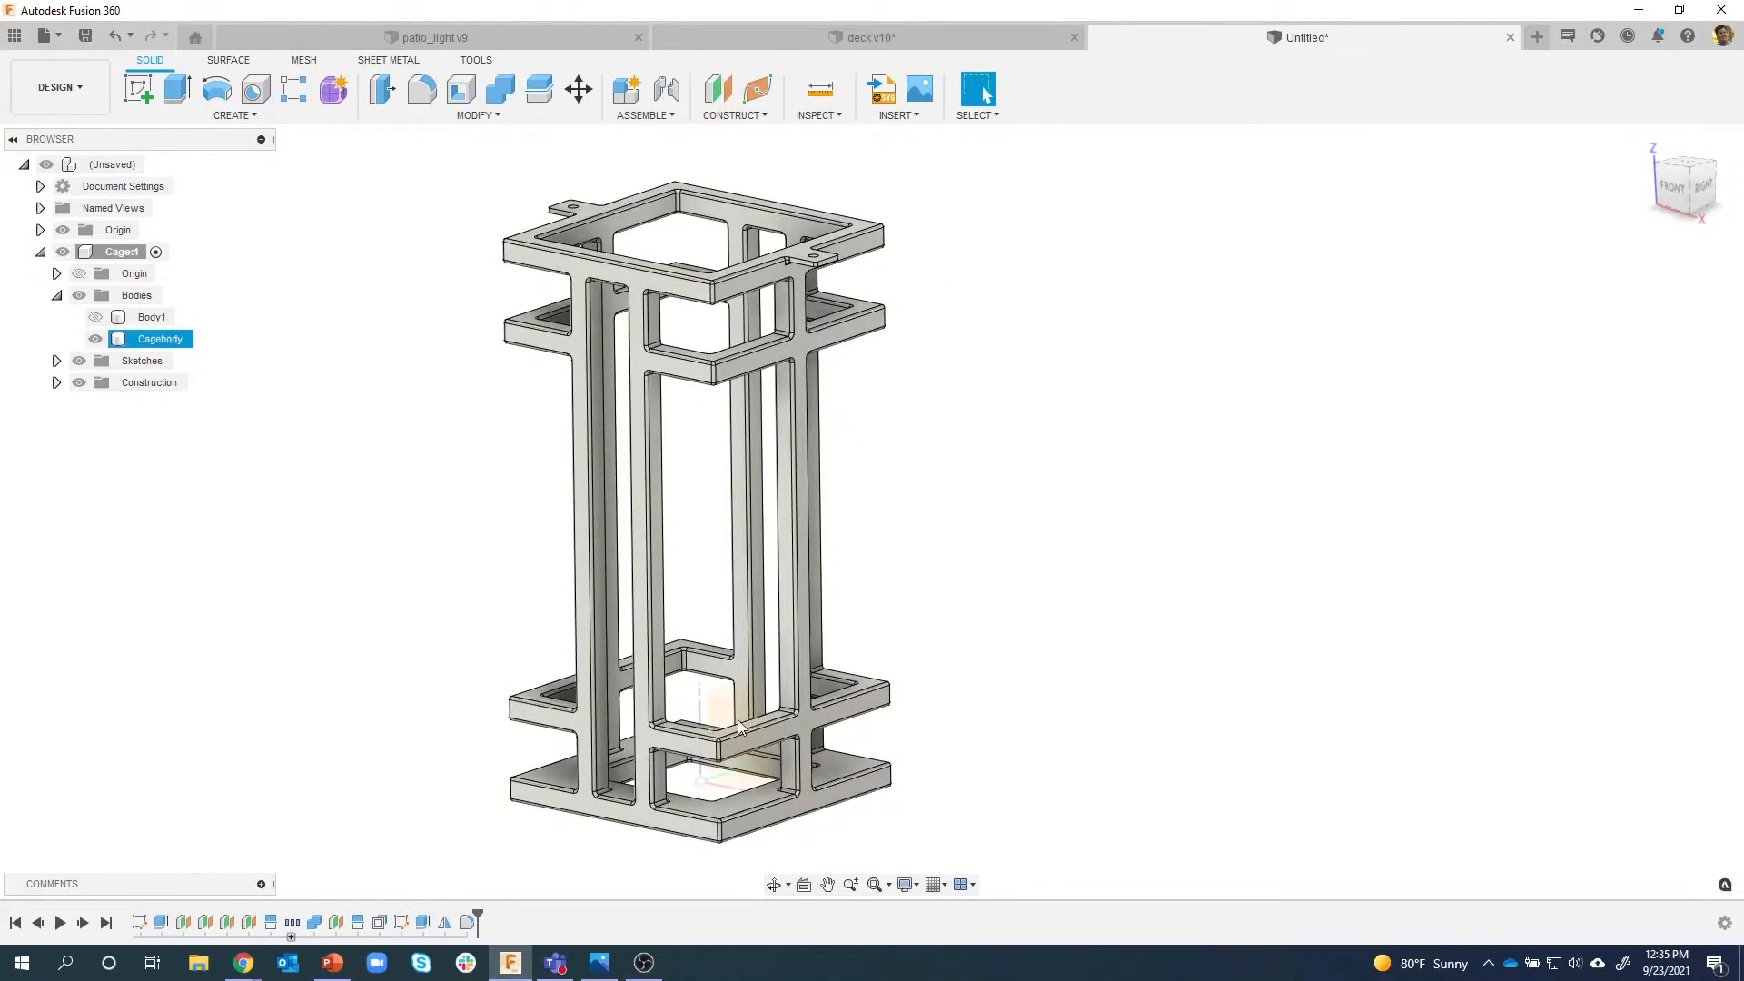
pyautogui.keyDown('shift'); pyautogui.moveTo(979, 495); pyautogui.dragTo(965, 492, button='middle'); pyautogui.keyUp('shift')
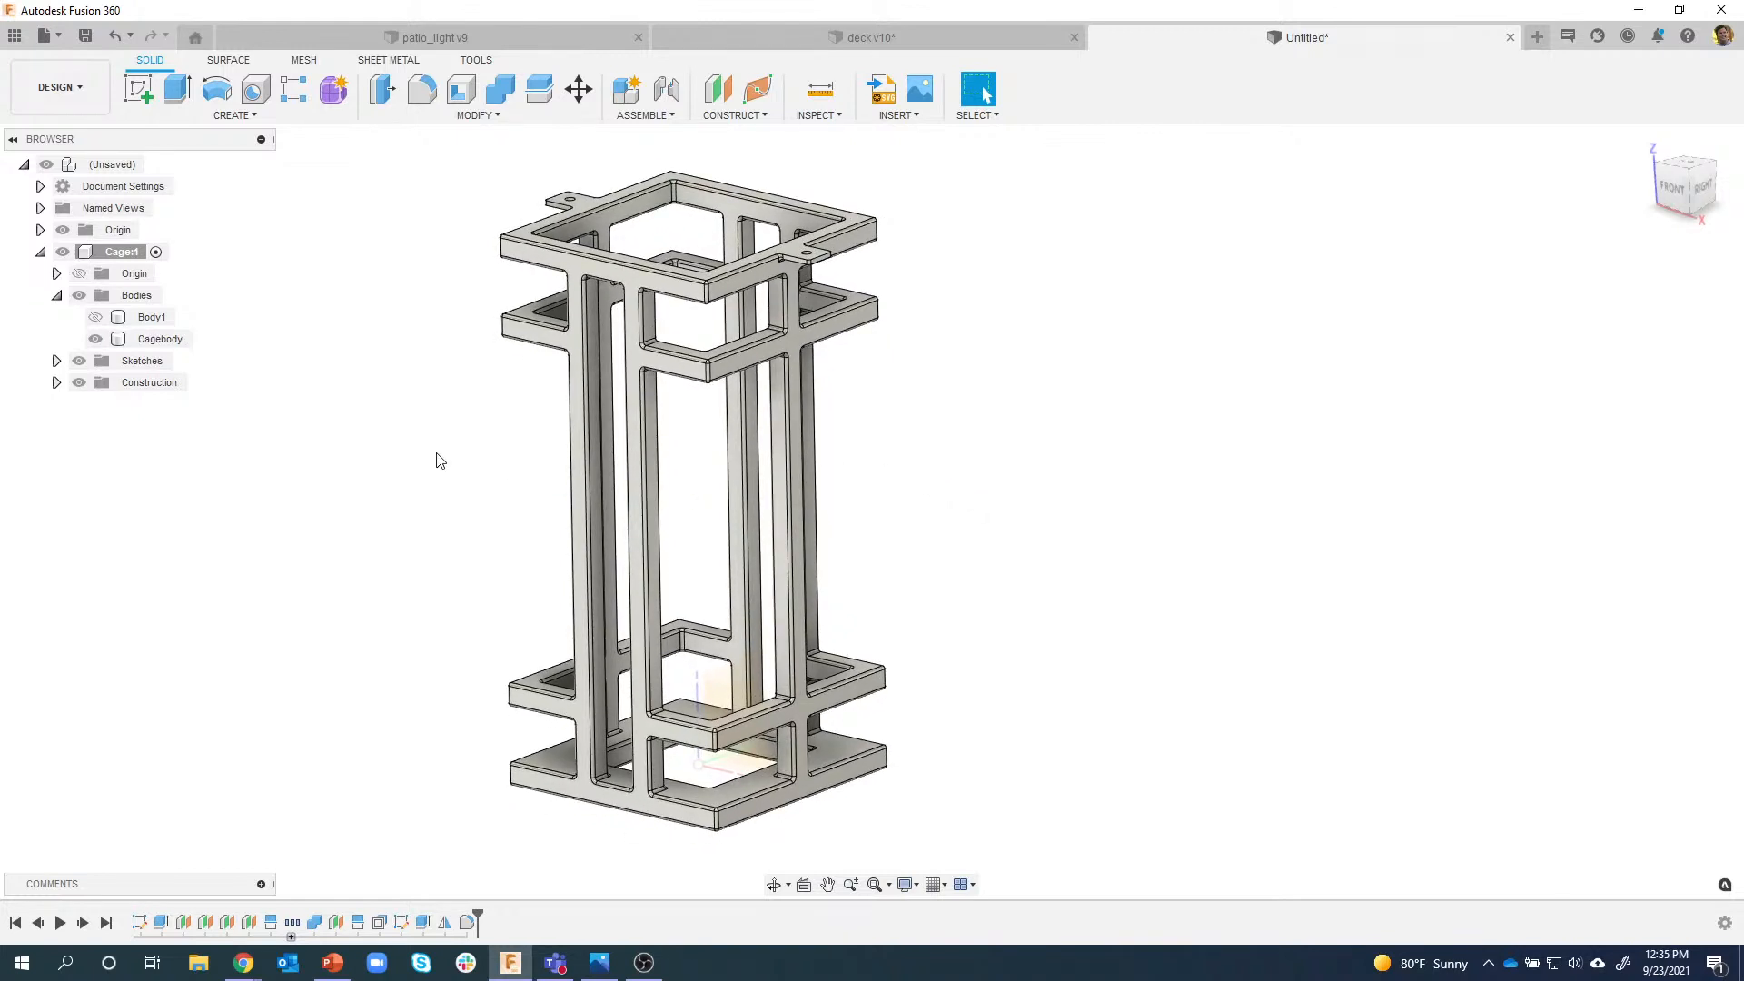
pyautogui.click(84, 38)
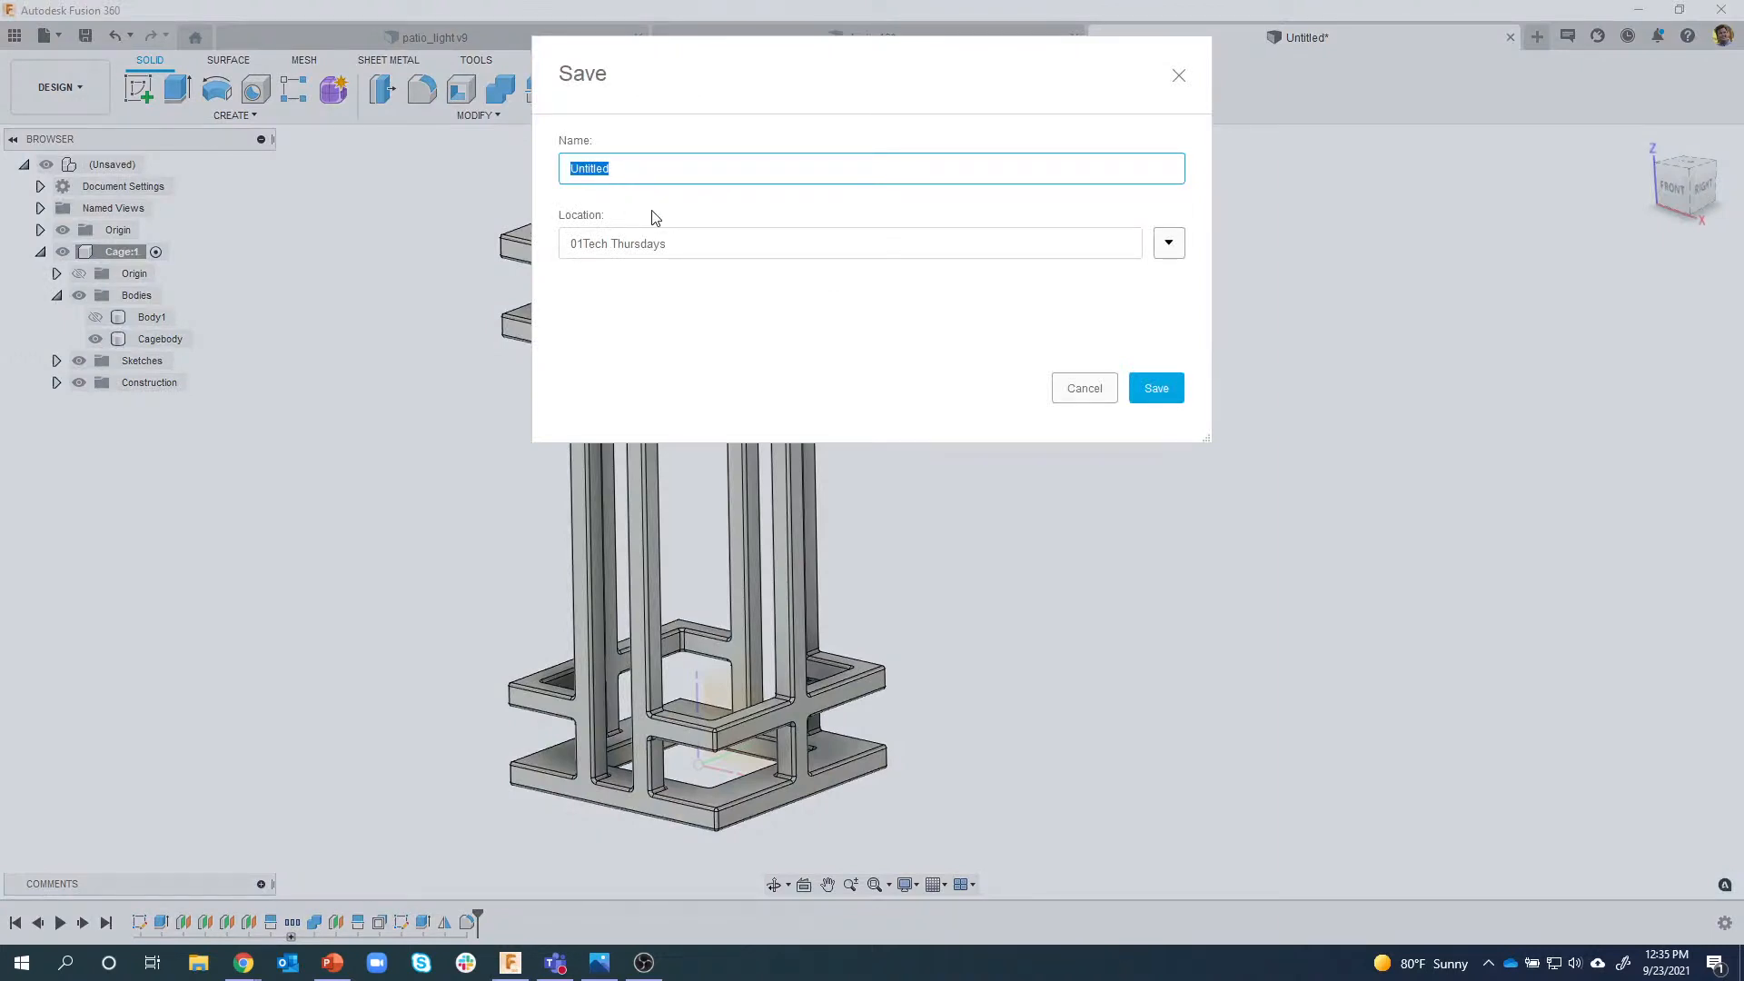
pyautogui.write('Patio_Light')
pyautogui.press('Return')
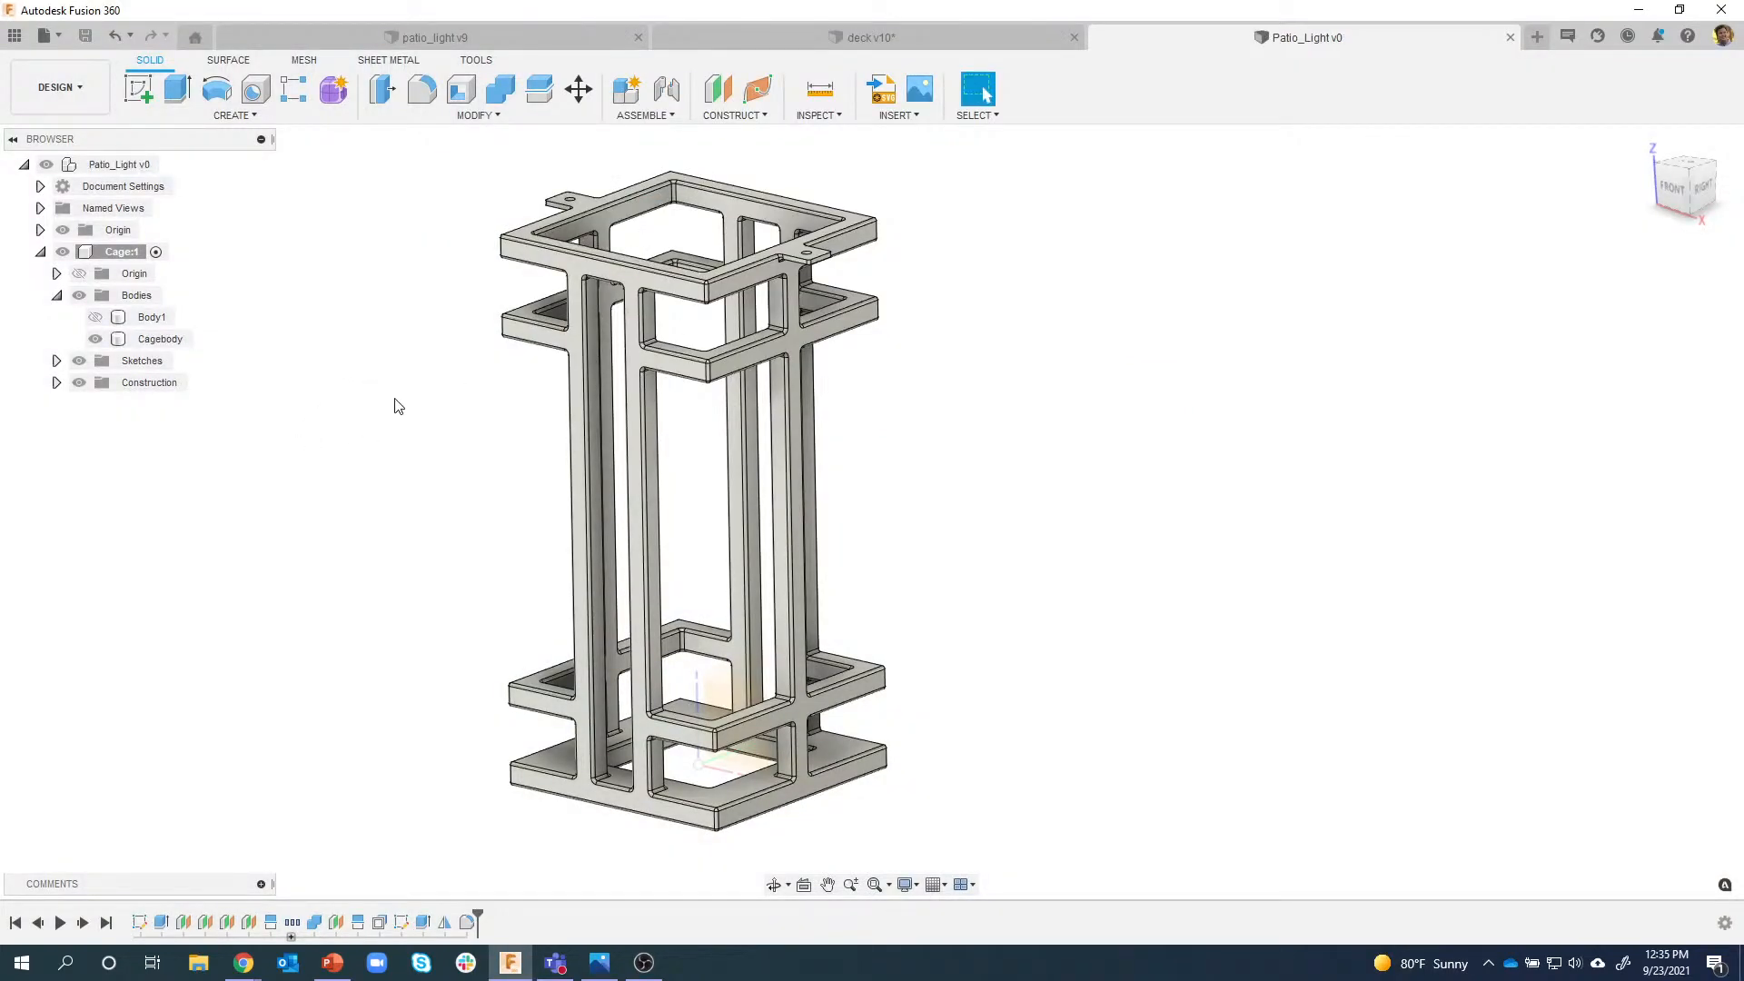
# Create and activate a new internal standard component named Glass under the top-level Patio_Light design.
pyautogui.rightClick(102, 163)
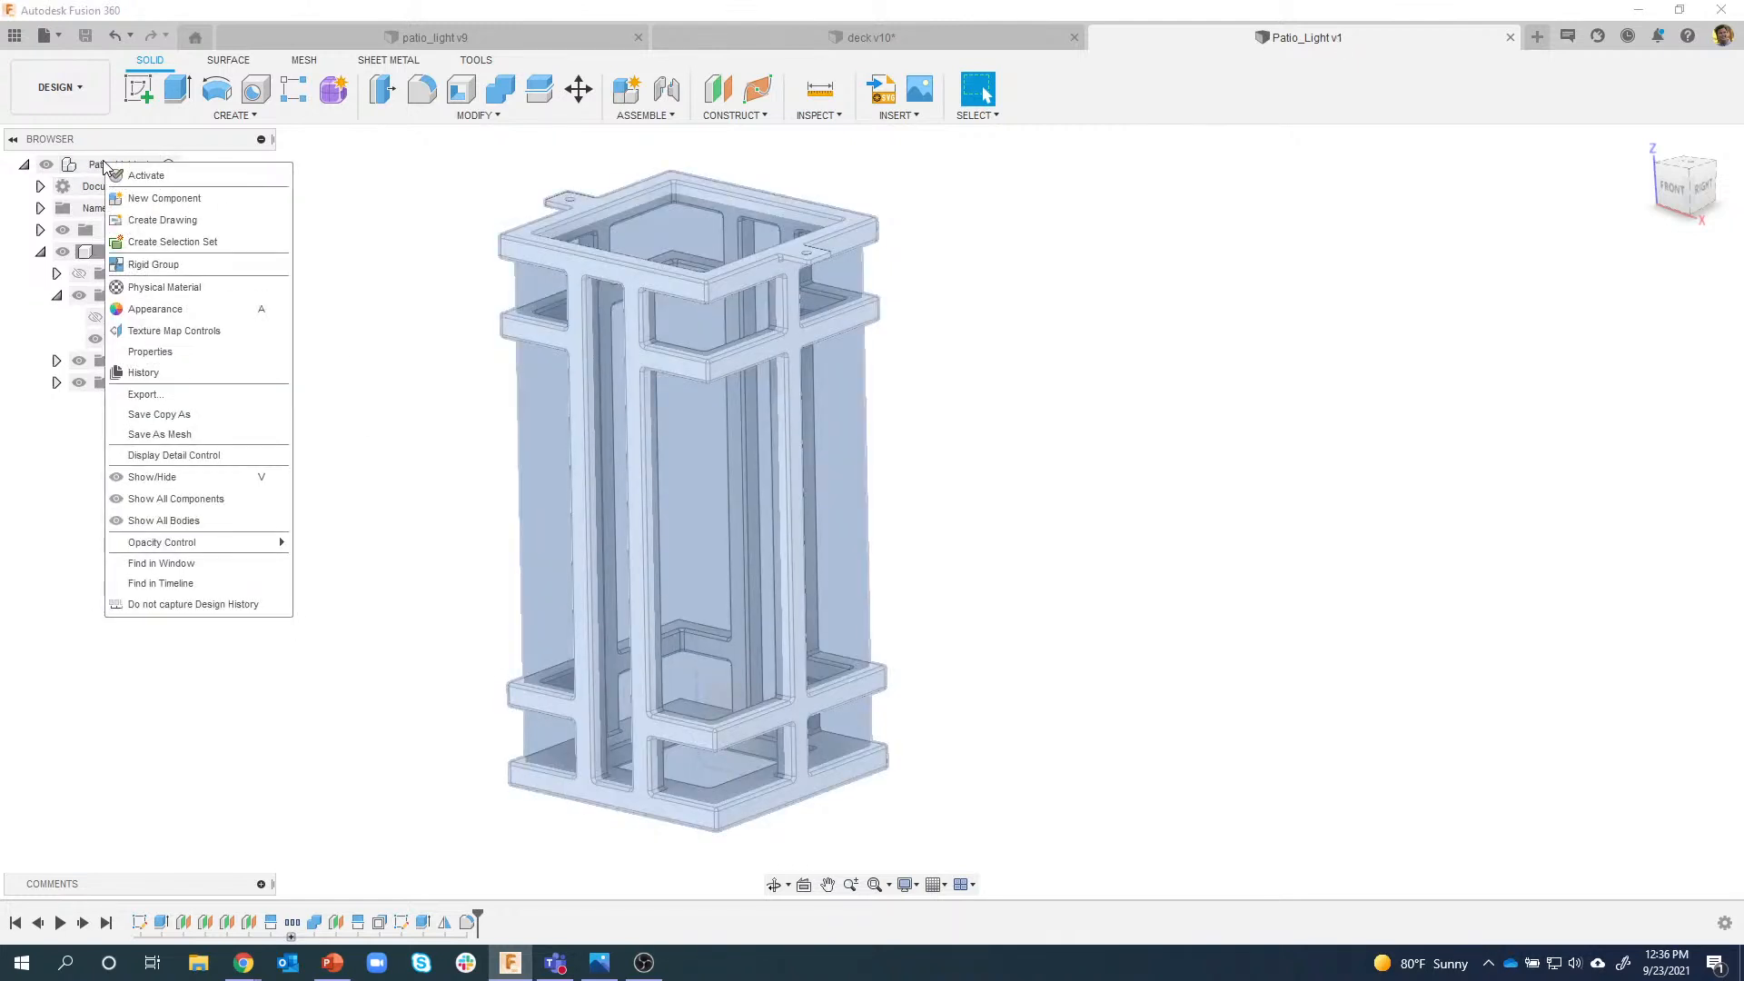
pyautogui.click(156, 198)
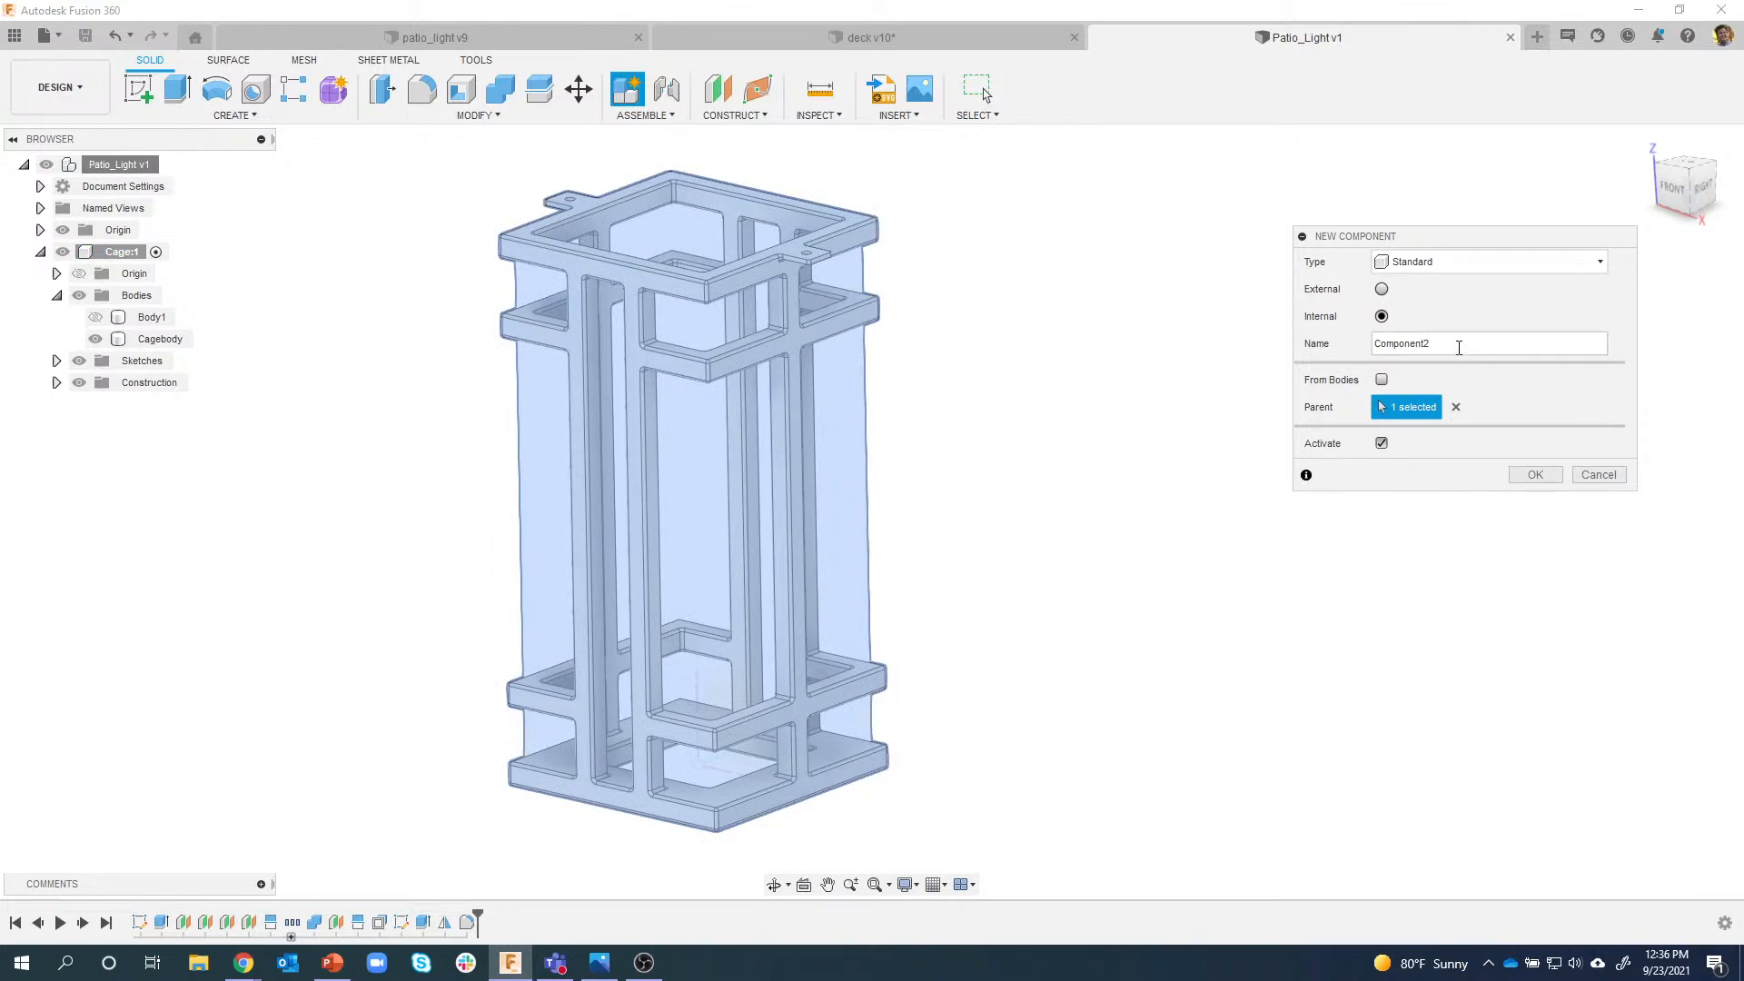
pyautogui.moveTo(1459, 342); pyautogui.dragTo(1364, 336)
pyautogui.write('Glass')
pyautogui.press('Return')
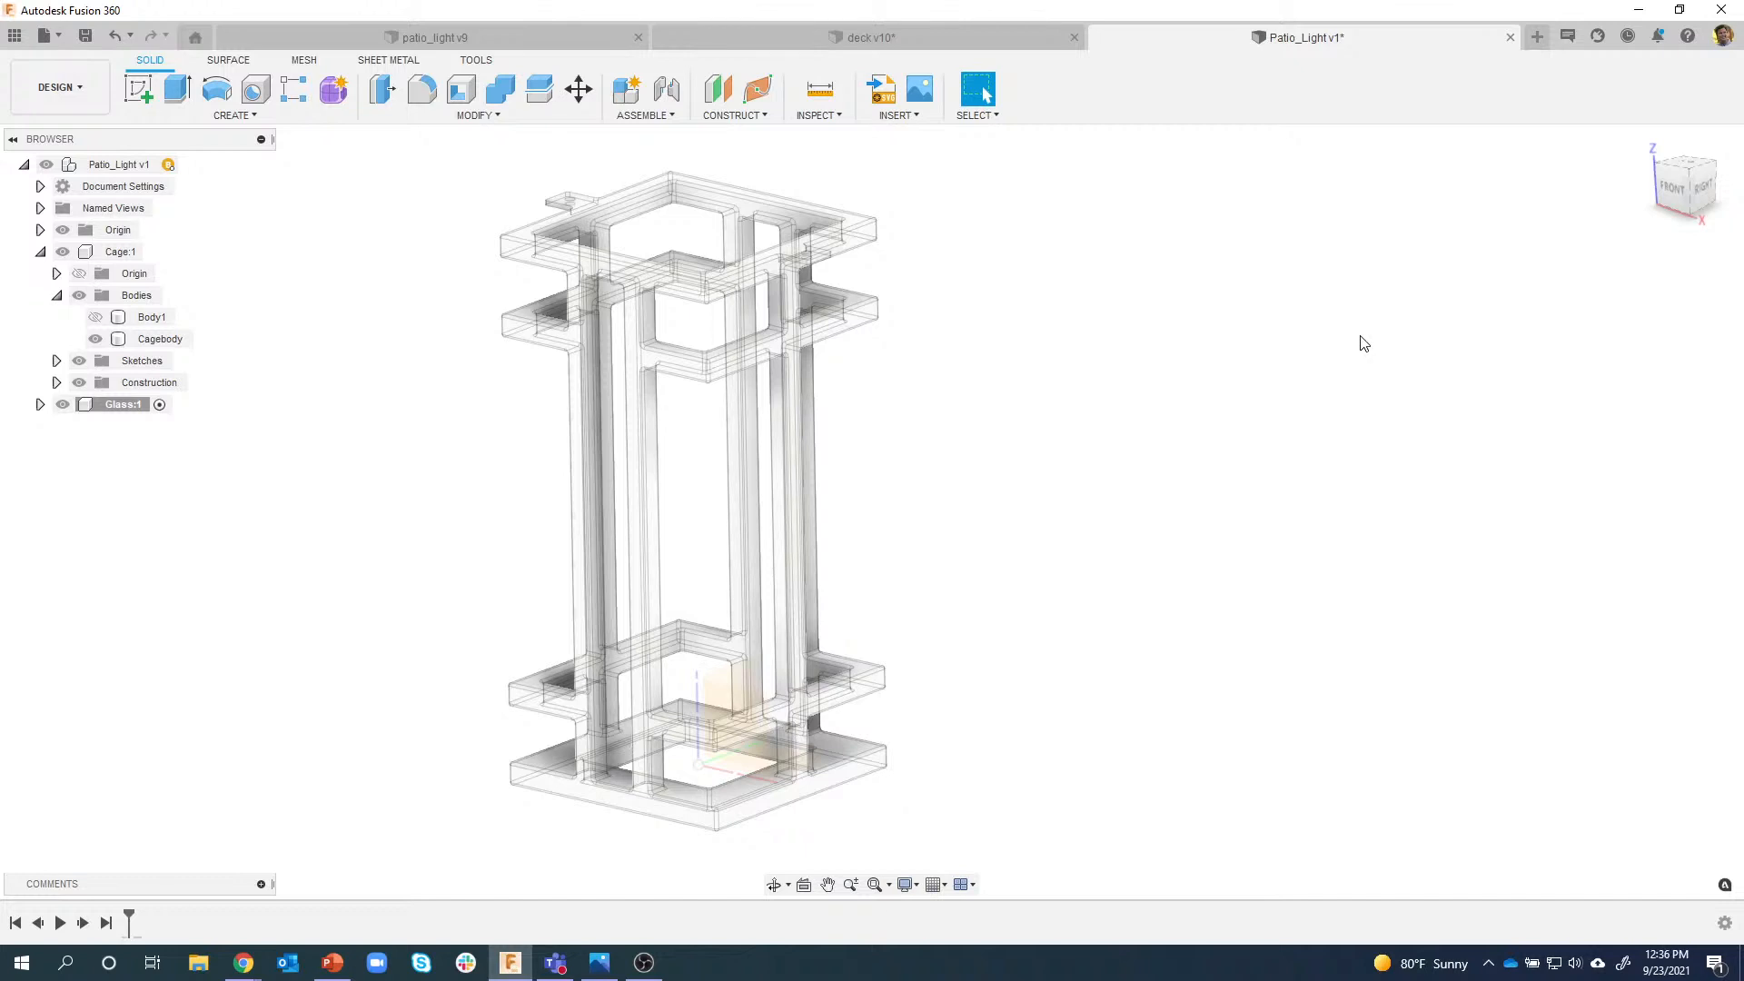
pyautogui.keyDown('shift'); pyautogui.moveTo(985, 358); pyautogui.dragTo(1017, 327, button='middle'); pyautogui.keyUp('shift')
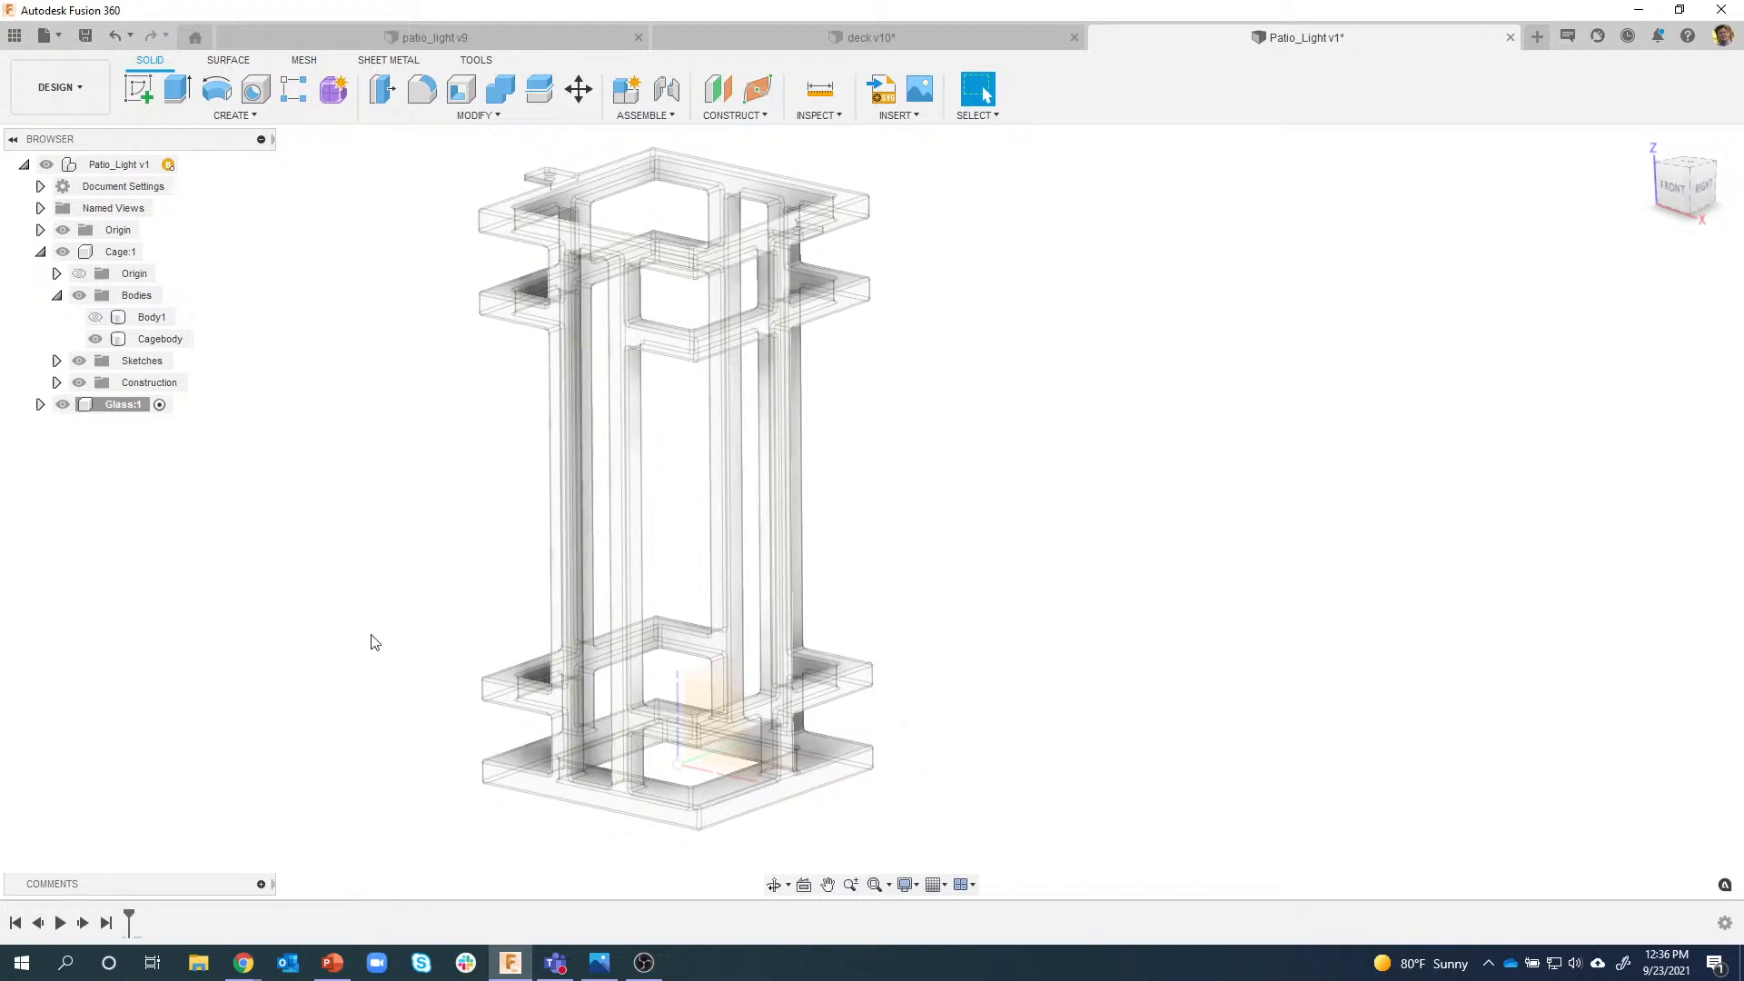
pyautogui.keyDown('shift'); pyautogui.moveTo(371, 635); pyautogui.dragTo(1207, 584, button='middle'); pyautogui.keyUp('shift')
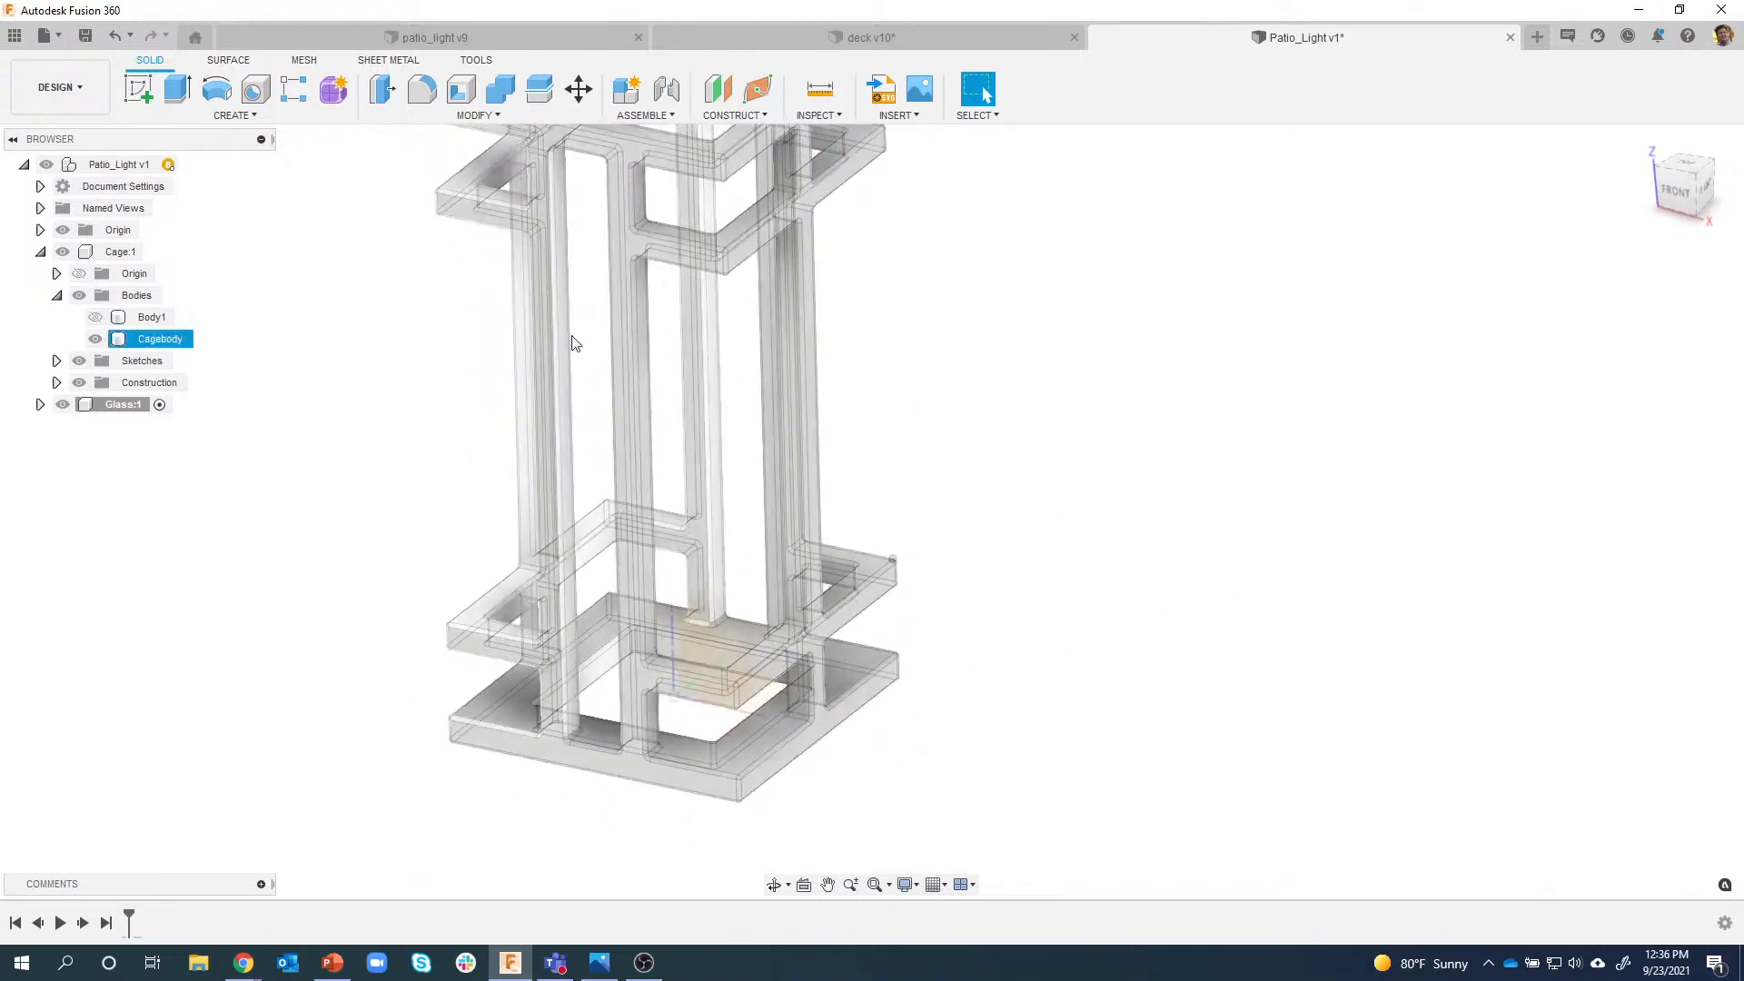
pyautogui.click(139, 87)
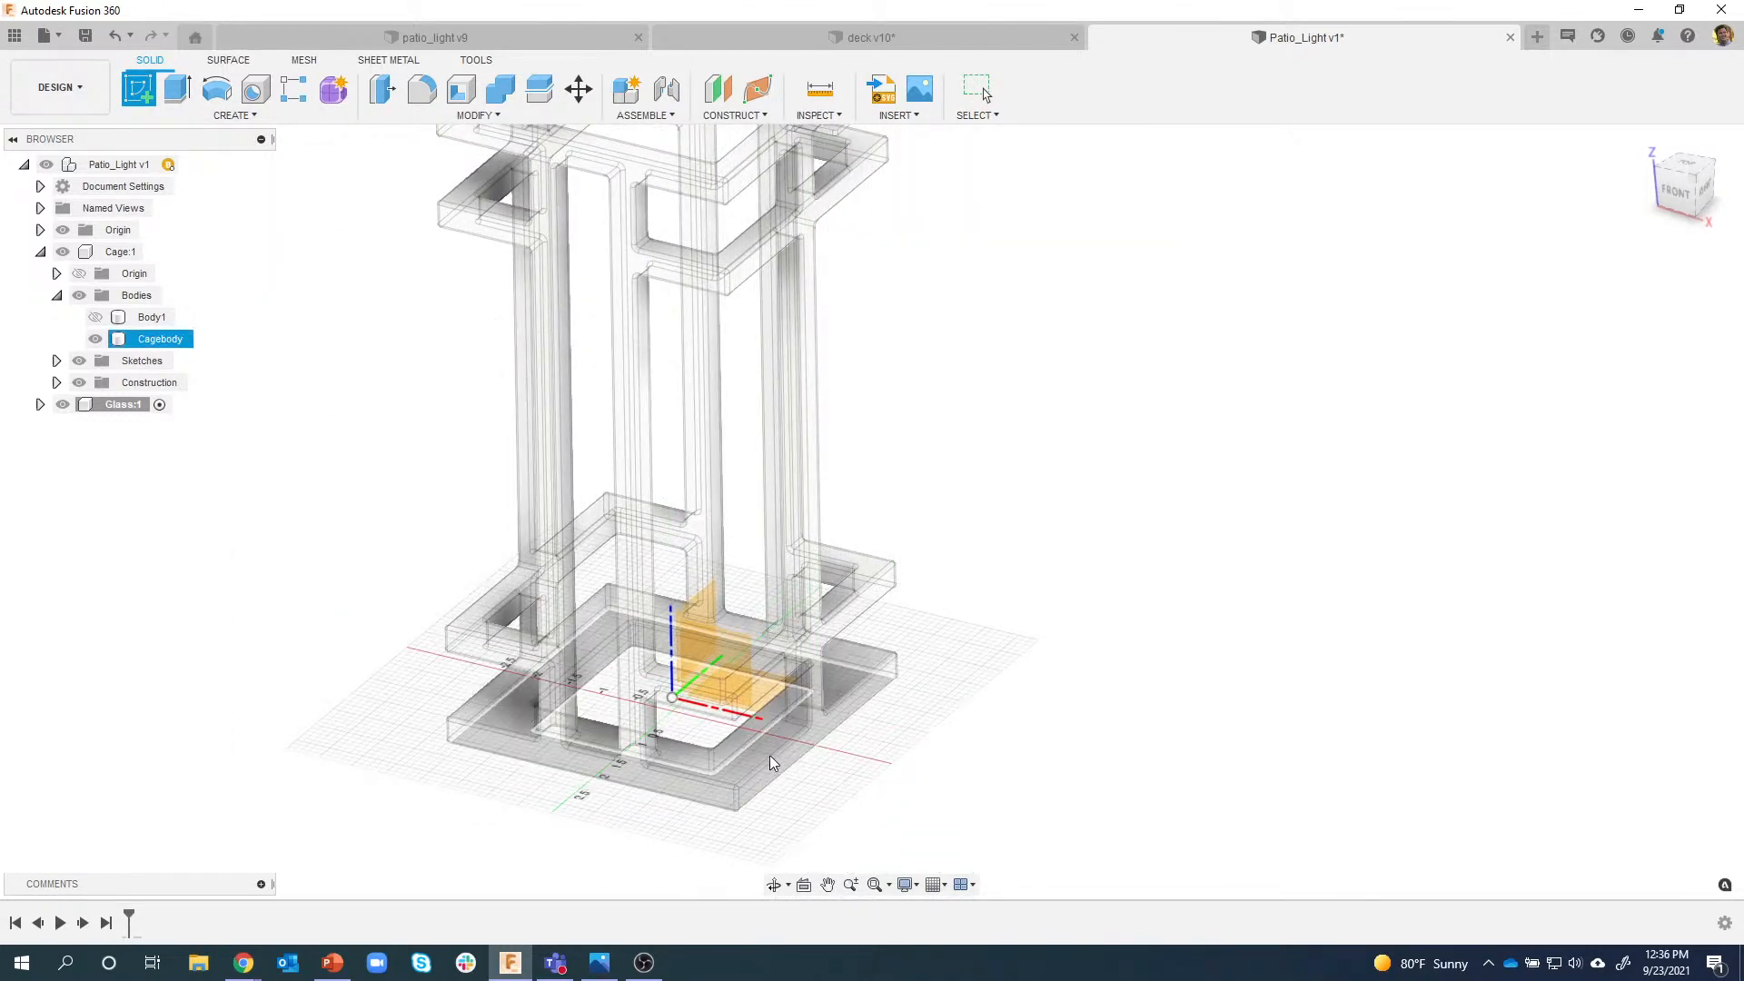
pyautogui.keyDown('shift'); pyautogui.moveTo(744, 750); pyautogui.dragTo(873, 668, button='middle'); pyautogui.keyUp('shift')
pyautogui.scroll(2, 874, 668)
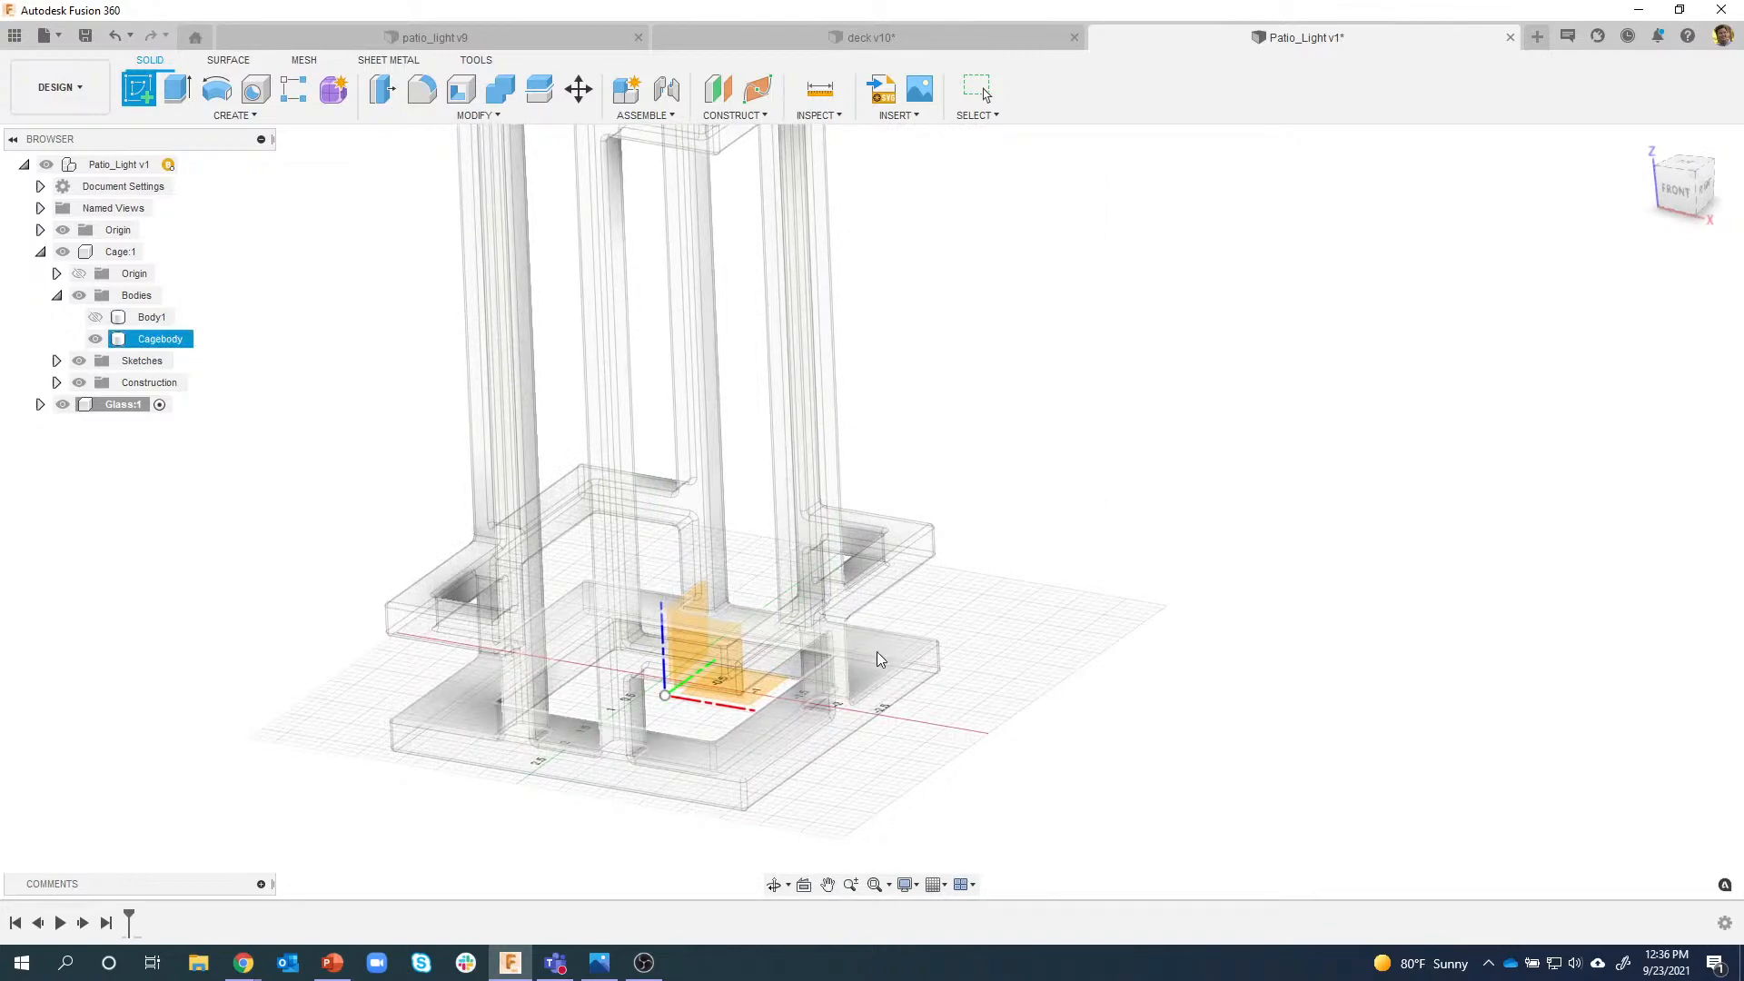
pyautogui.press('Escape')
pyautogui.moveTo(826, 732)
pyautogui.keyDown('shift'); pyautogui.mouseDown(button='middle')
pyautogui.moveTo(794, 751)
pyautogui.moveTo(717, 716)
pyautogui.moveTo(681, 748)
pyautogui.moveTo(712, 727)
pyautogui.moveTo(693, 696)
pyautogui.moveTo(707, 719)
pyautogui.mouseUp(button='middle'); pyautogui.keyUp('shift')
pyautogui.scroll(4, 764, 725)
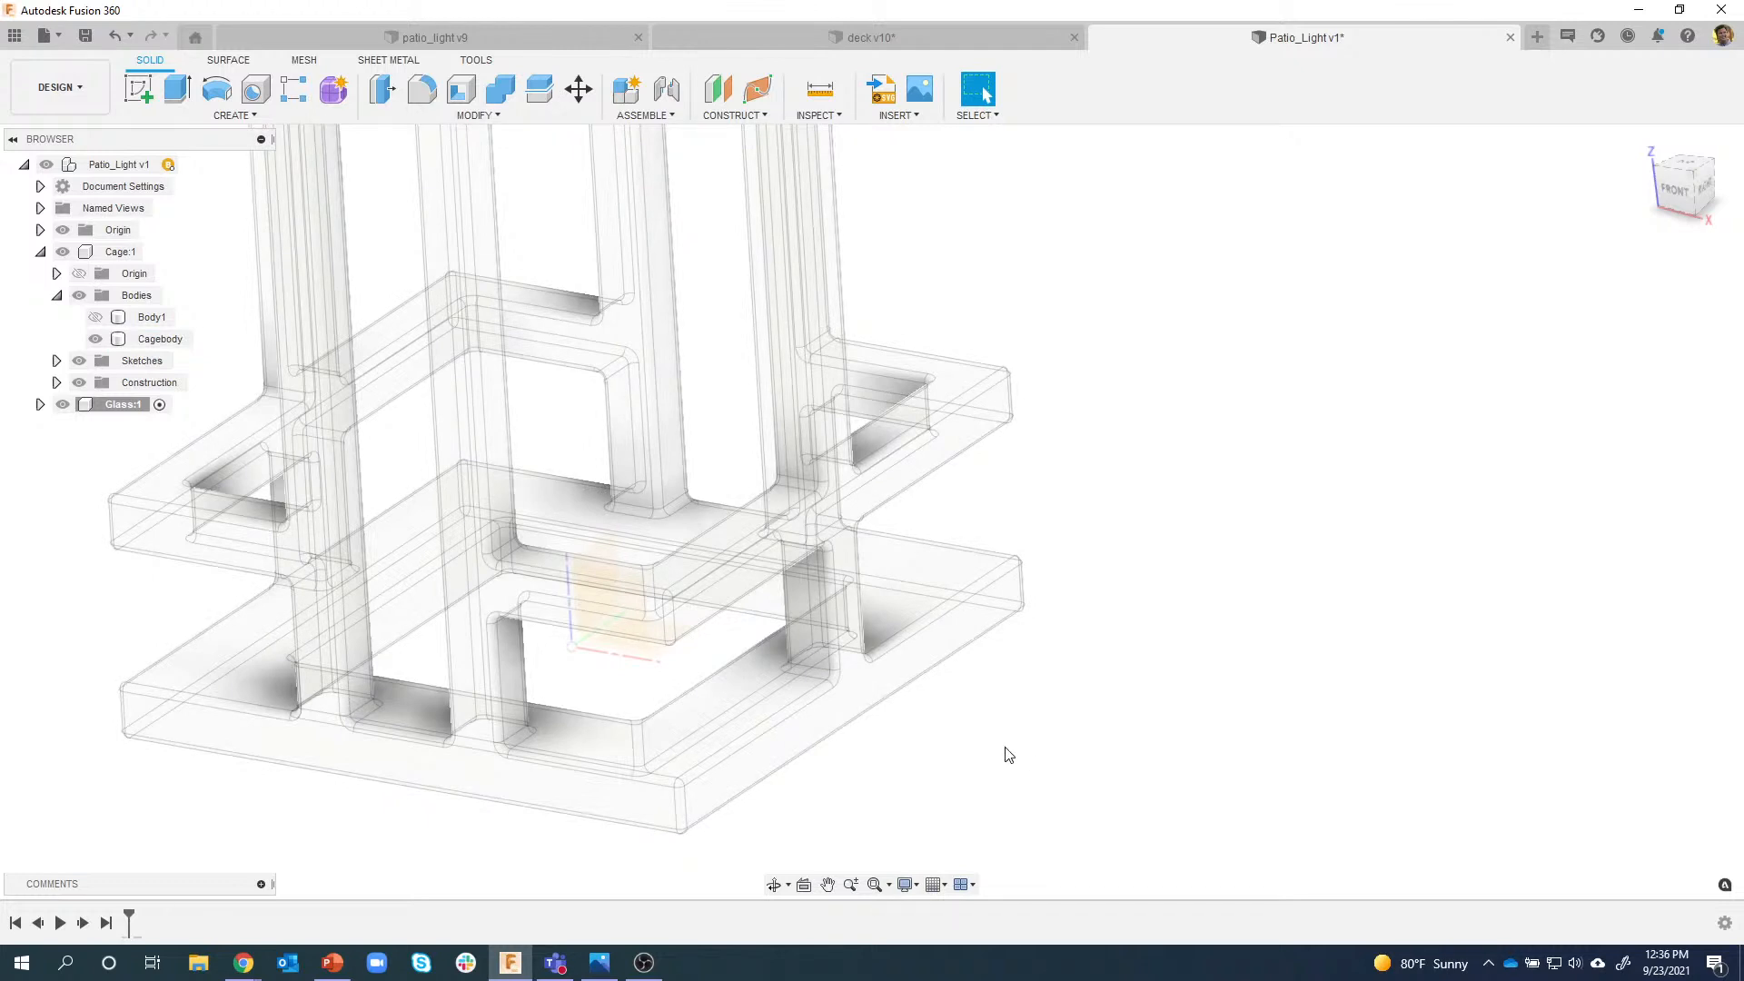
pyautogui.keyDown('shift'); pyautogui.moveTo(978, 763); pyautogui.dragTo(857, 724, button='middle'); pyautogui.keyUp('shift')
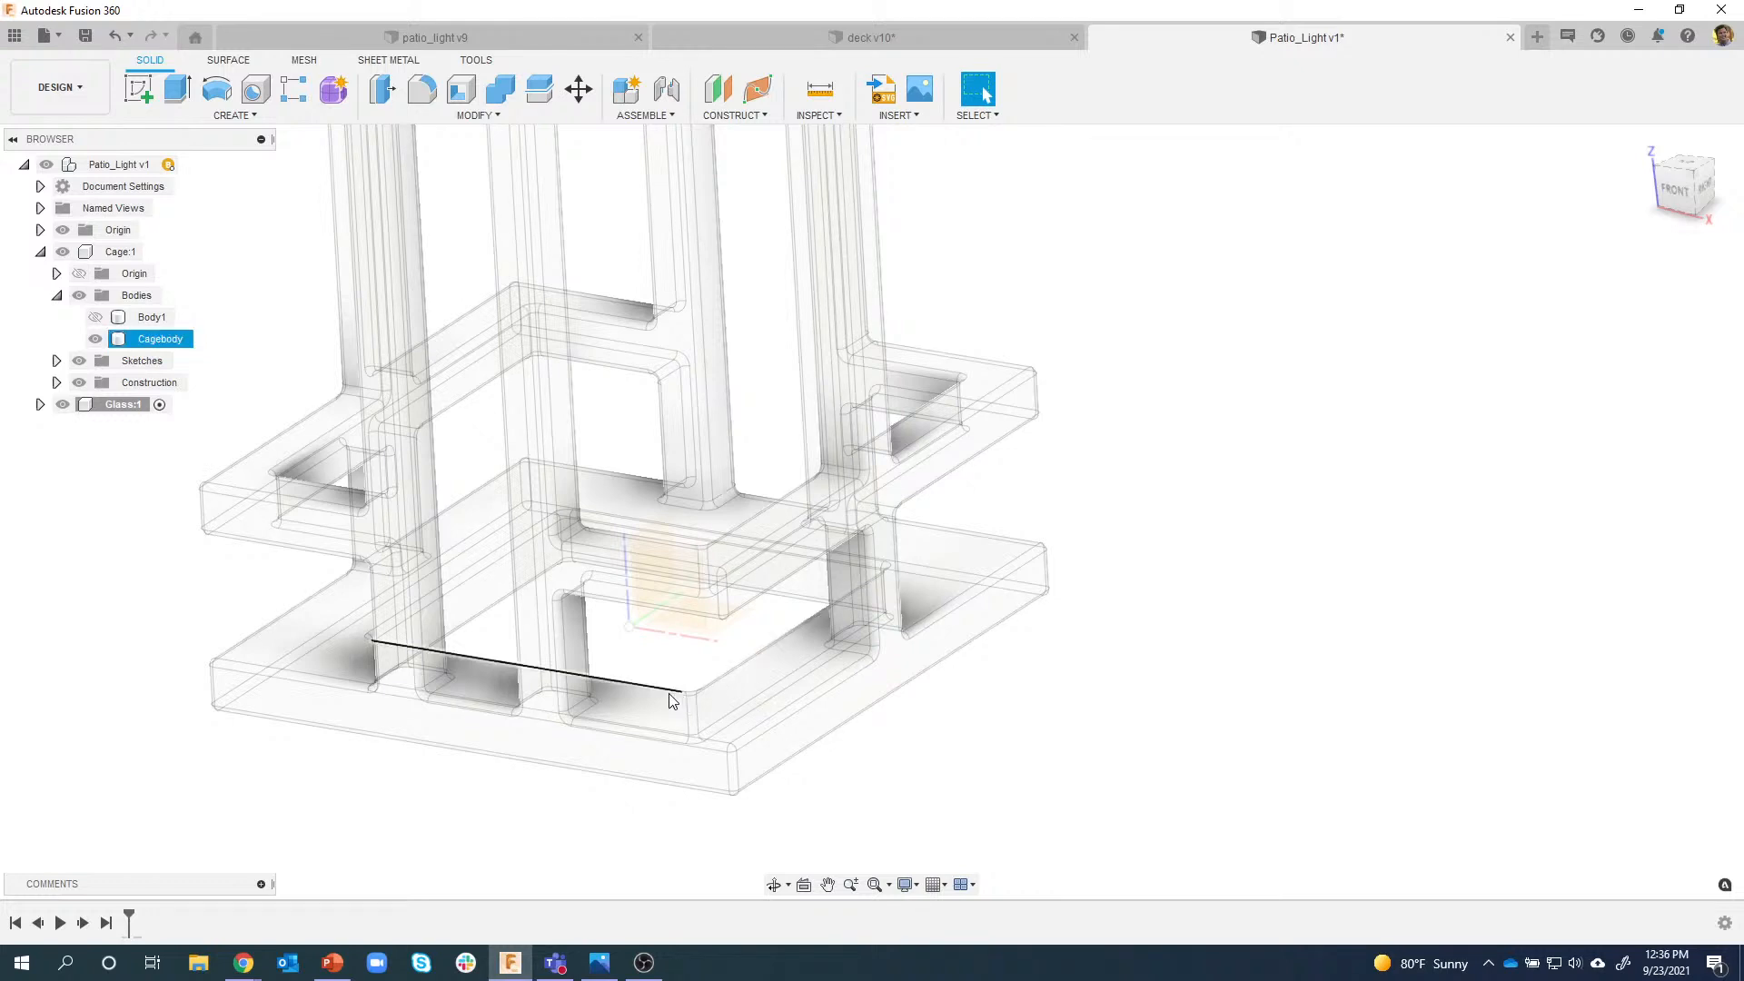
# Enable all selection filters, including Body Faces, and test them by selecting the upper face of the cage's base plate.
pyautogui.click(746, 694)
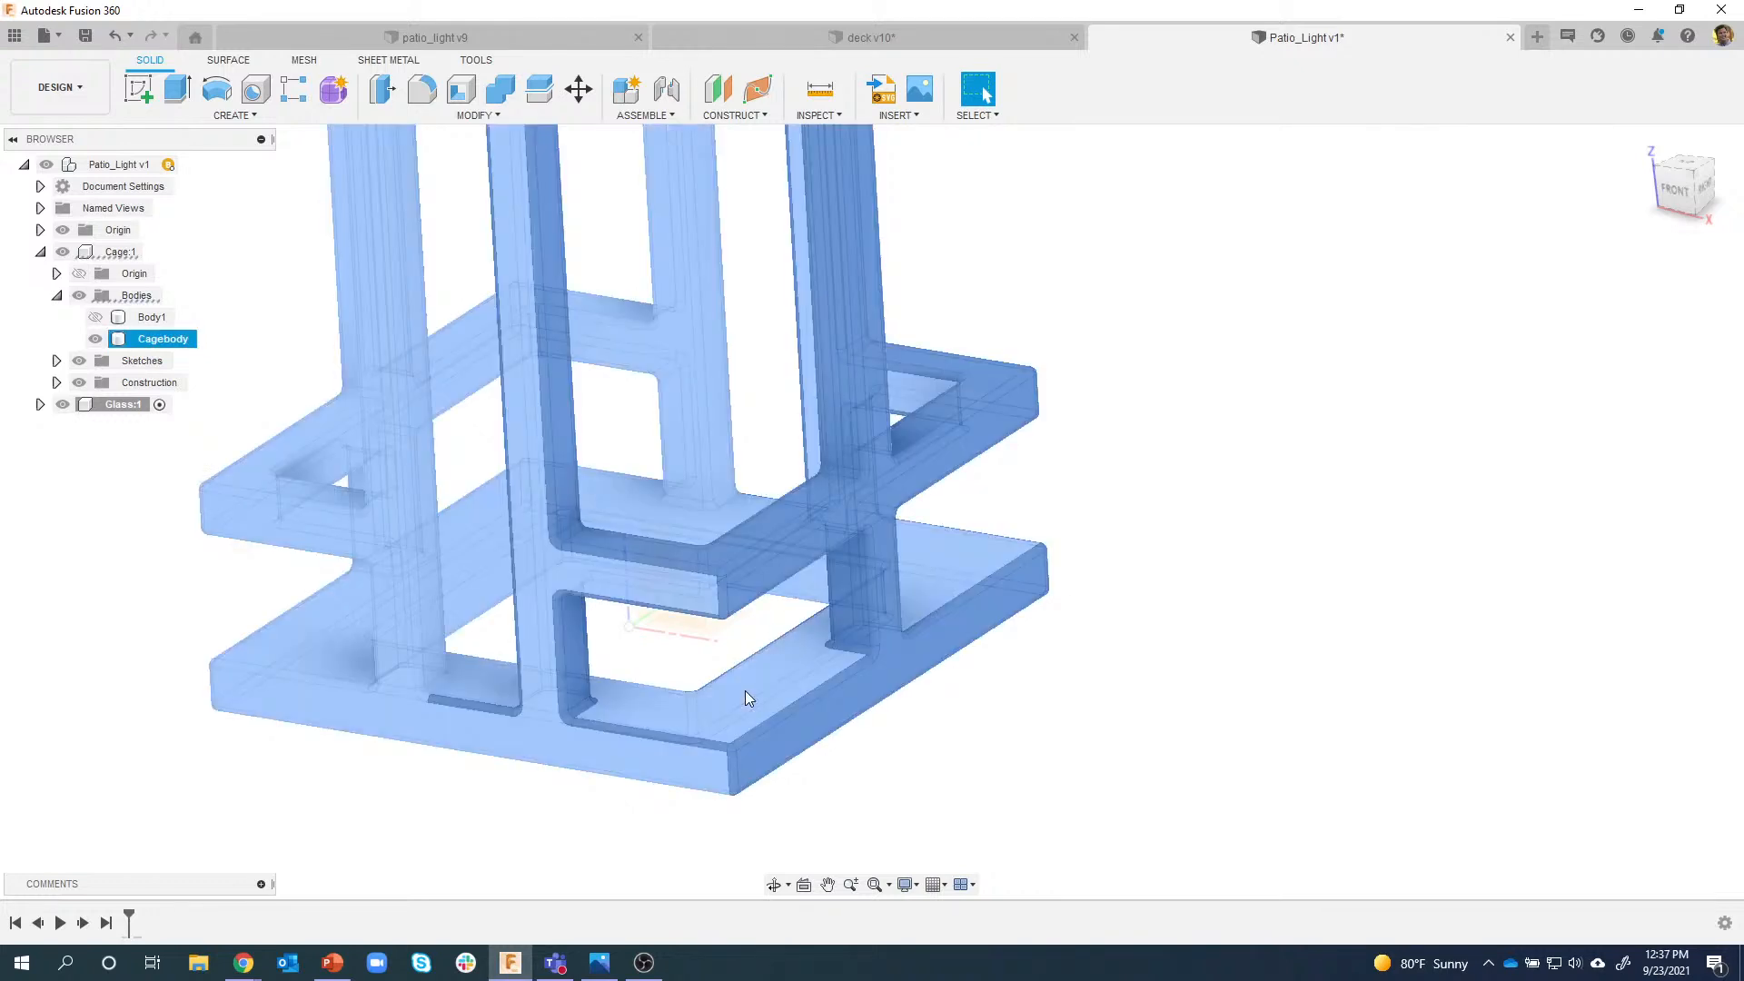
pyautogui.click(966, 727)
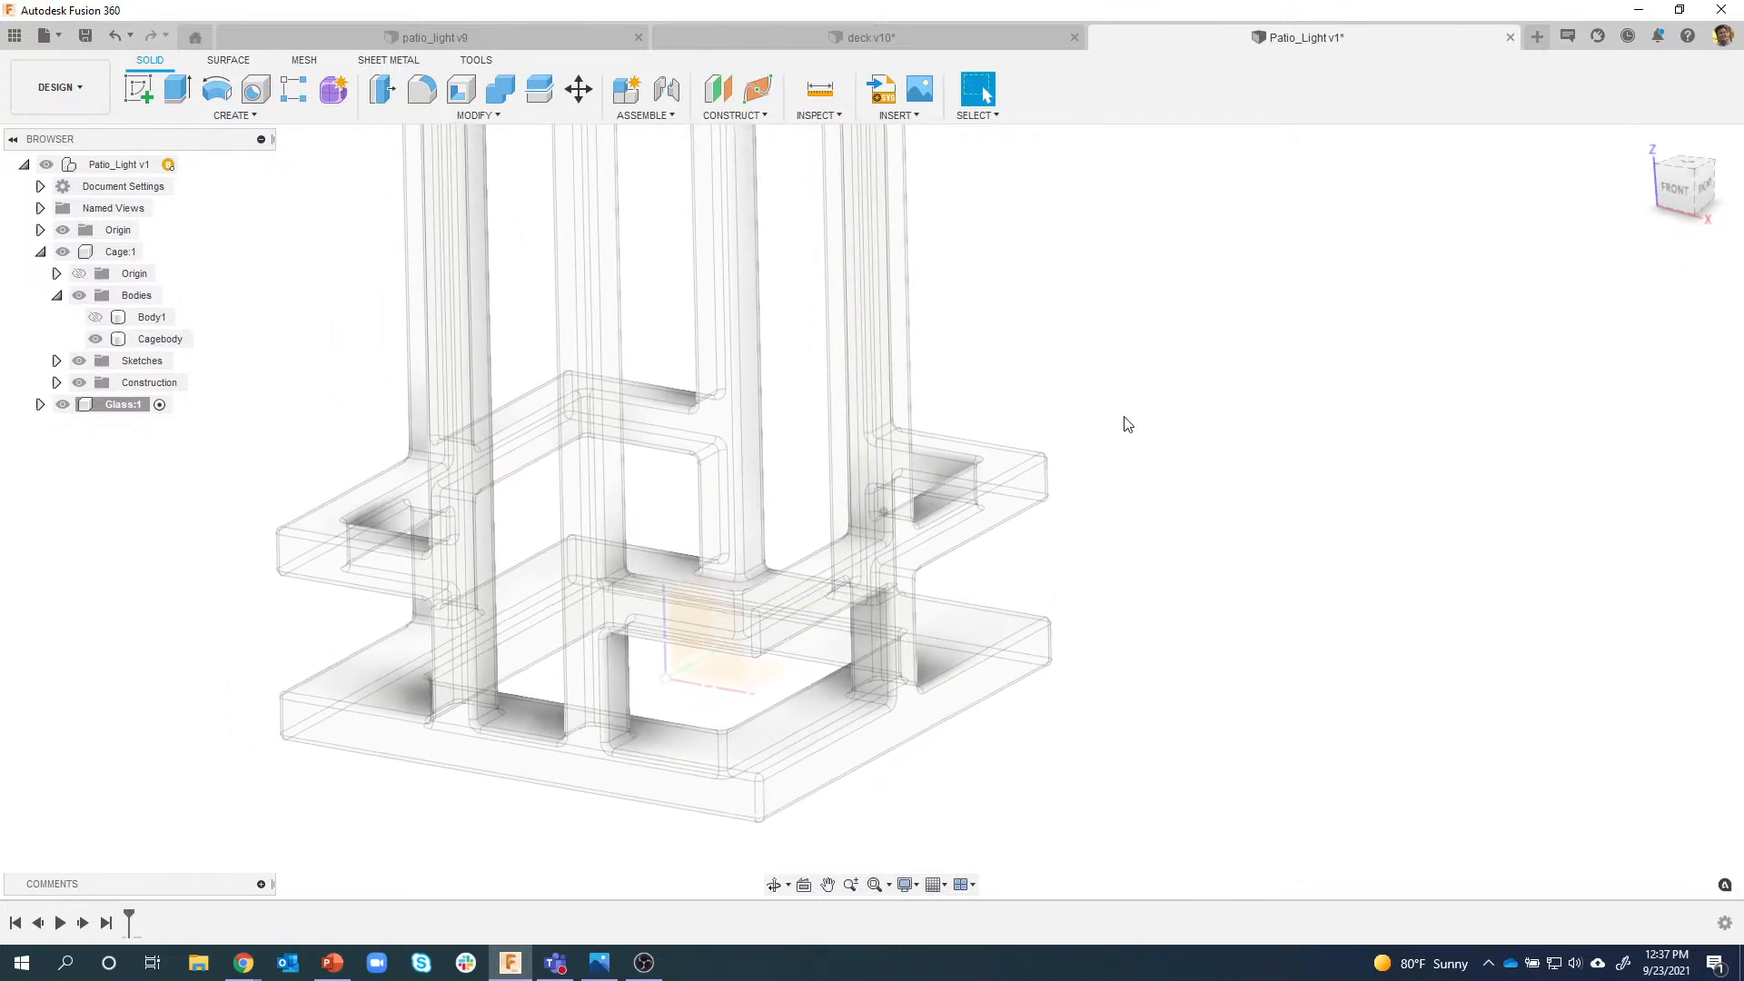
pyautogui.click(975, 116)
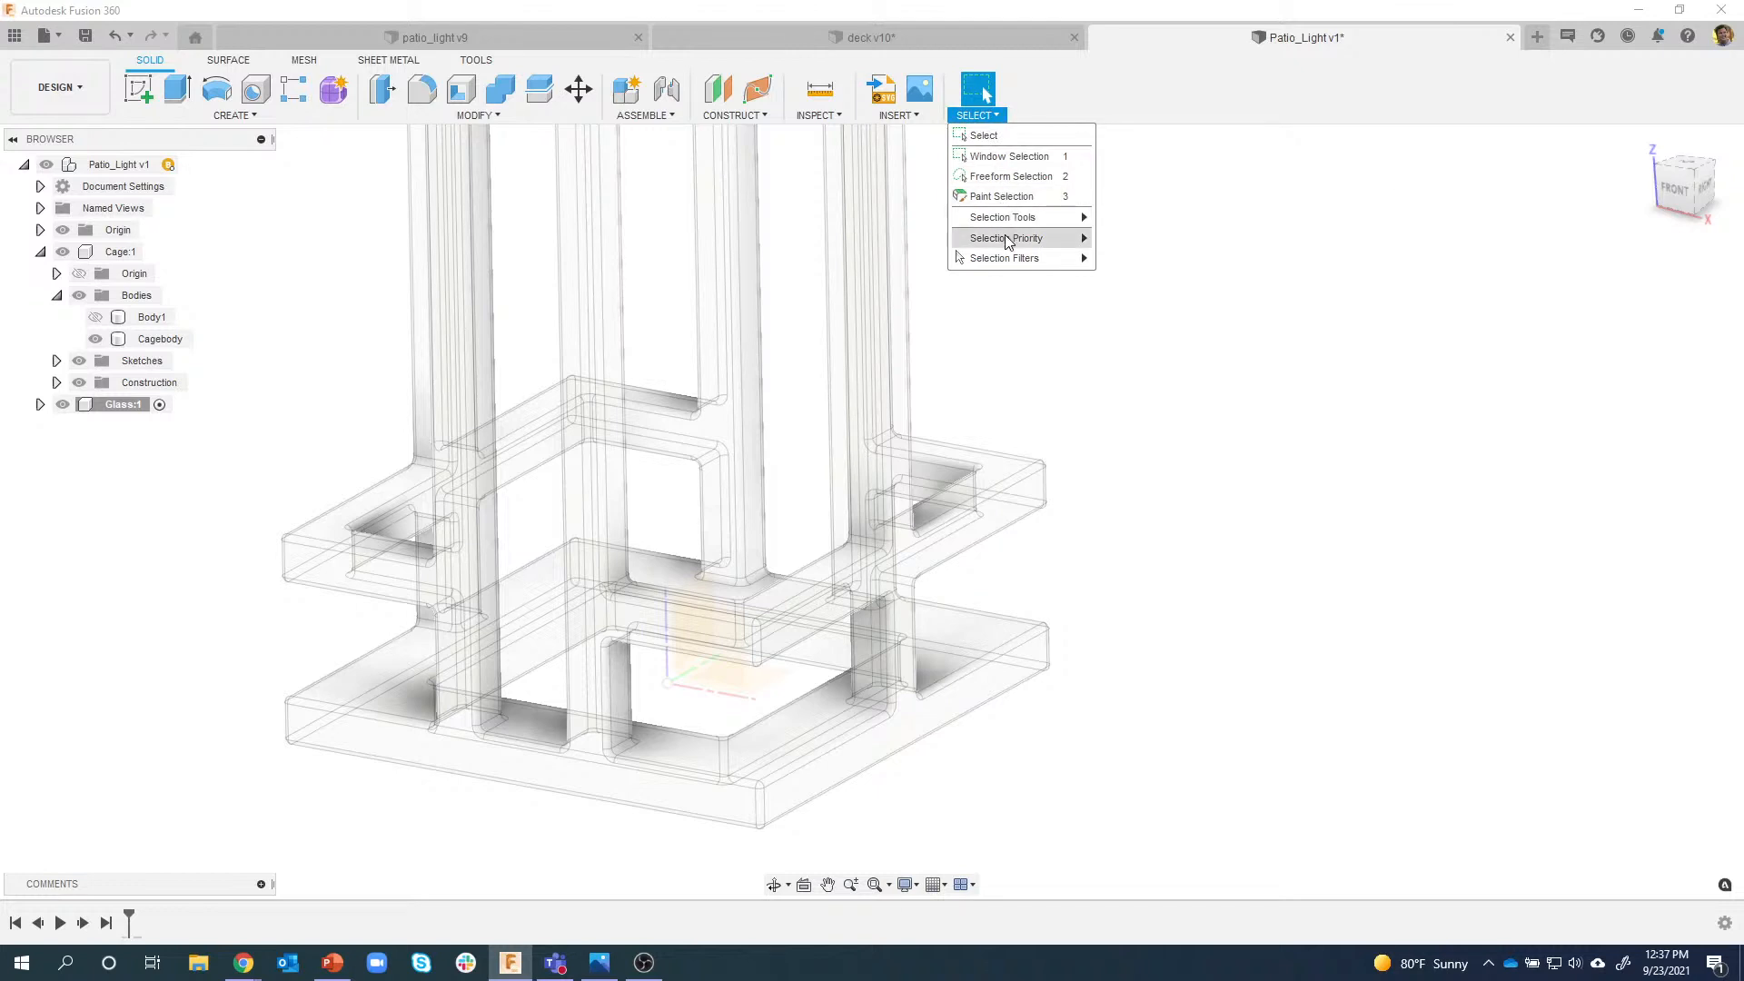
pyautogui.moveTo(1023, 240)
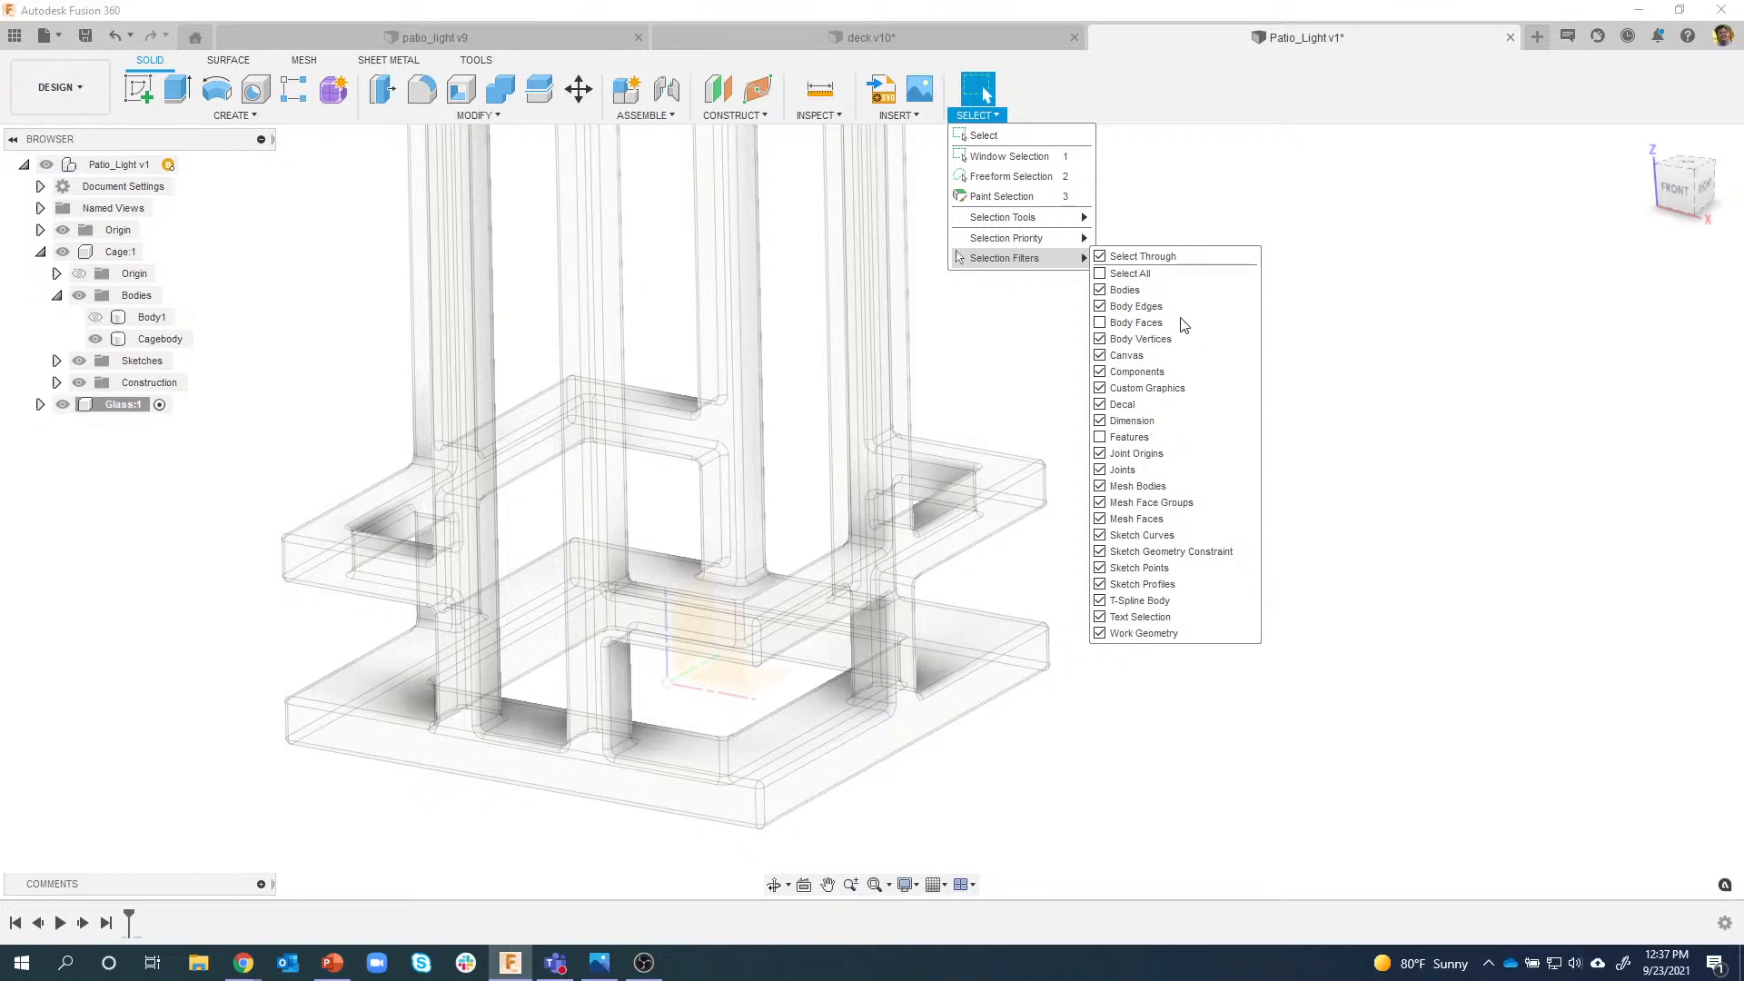
pyautogui.click(1029, 324)
pyautogui.click(834, 736)
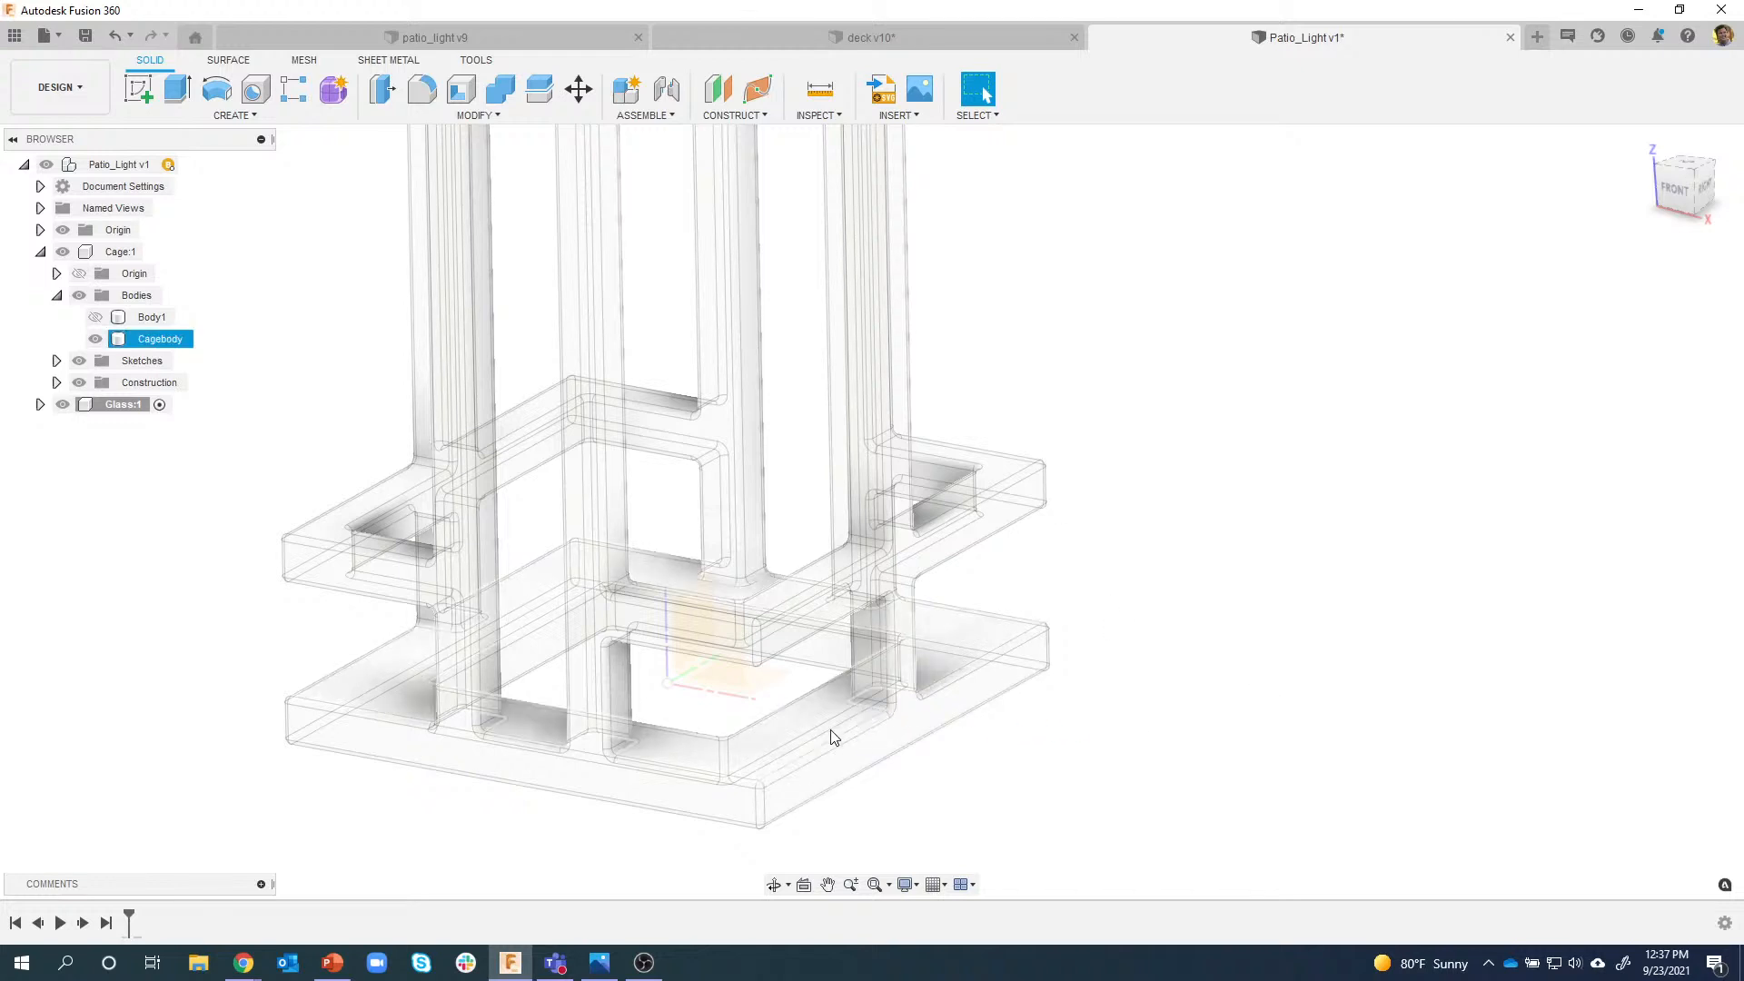
pyautogui.click(781, 712)
pyautogui.click(978, 118)
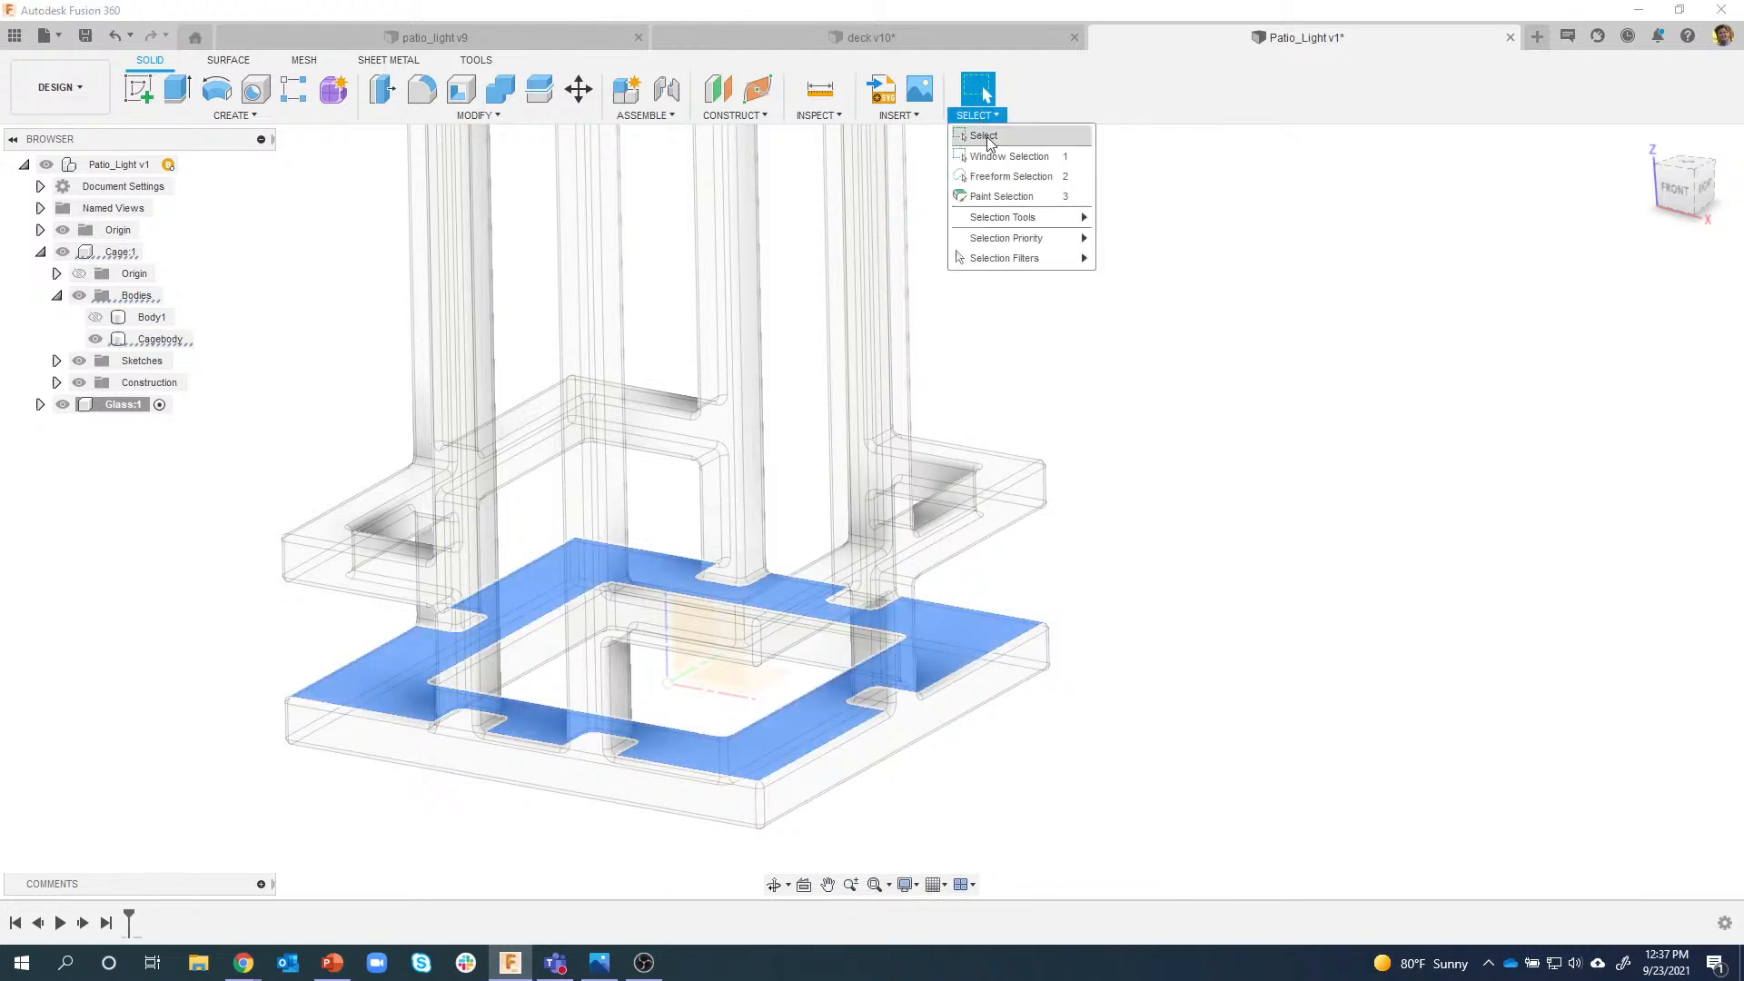
pyautogui.moveTo(1010, 260)
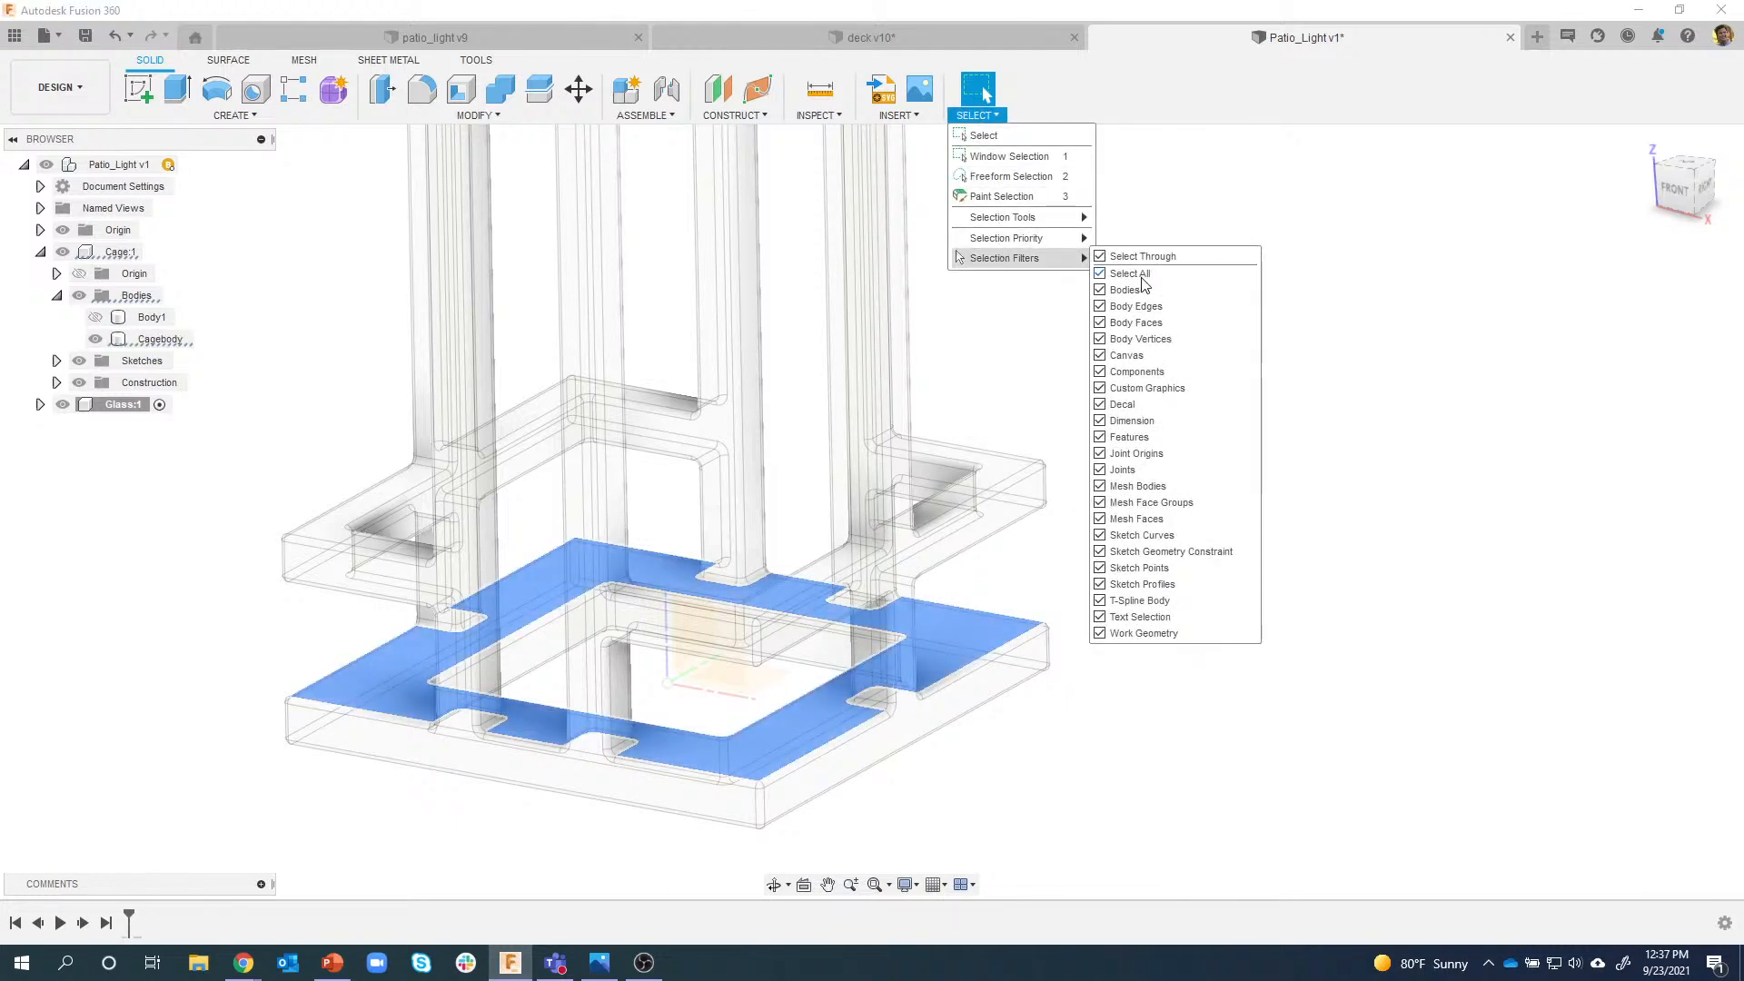
pyautogui.click(1019, 349)
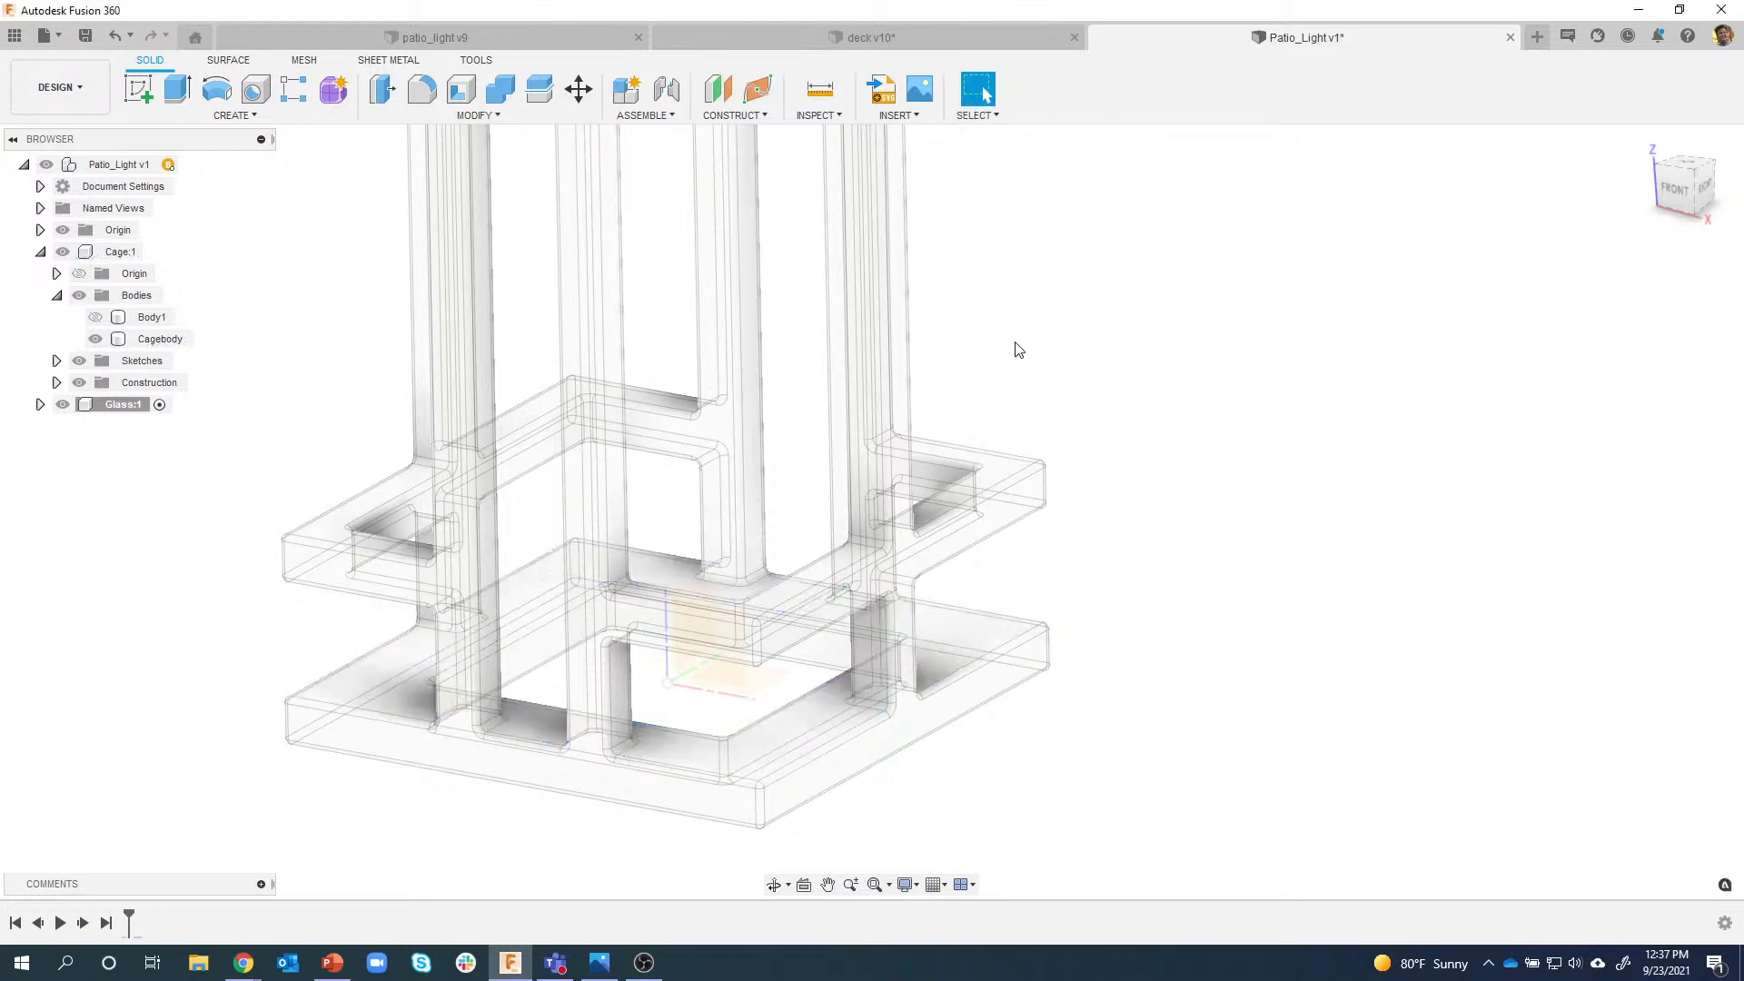
# Create a sketch on the upper face of the cage's base plate.
pyautogui.click(797, 726)
pyautogui.rightClick(797, 727)
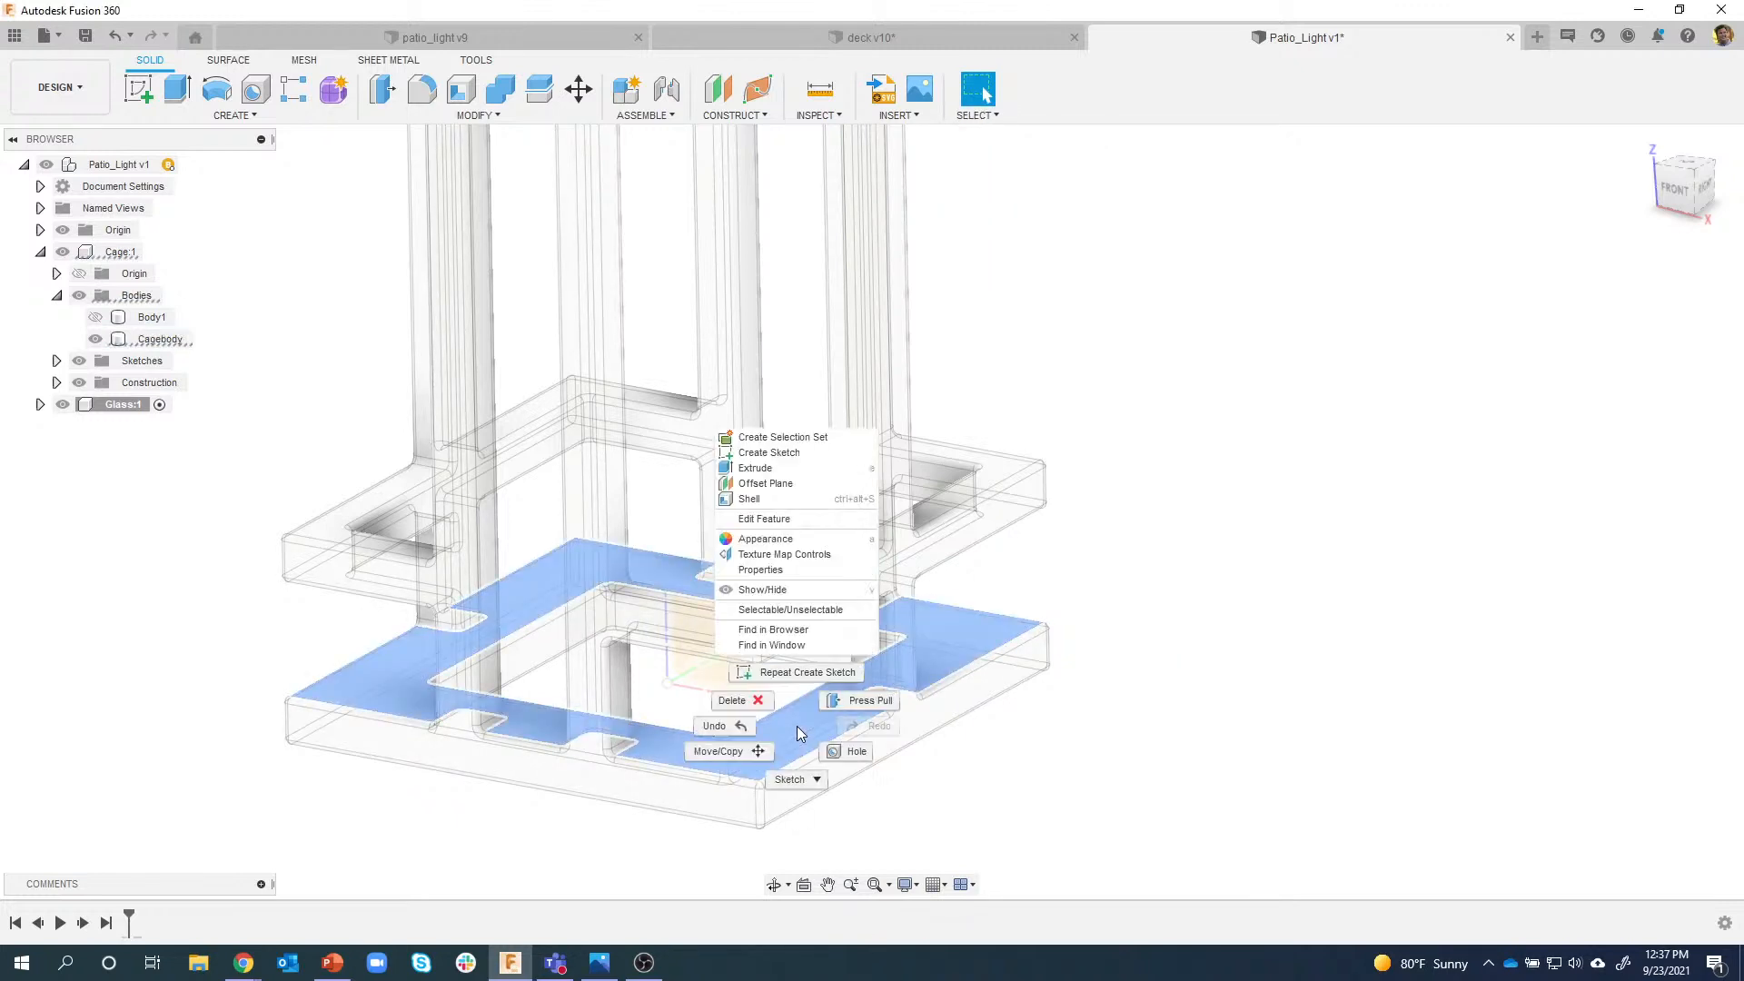
pyautogui.click(770, 453)
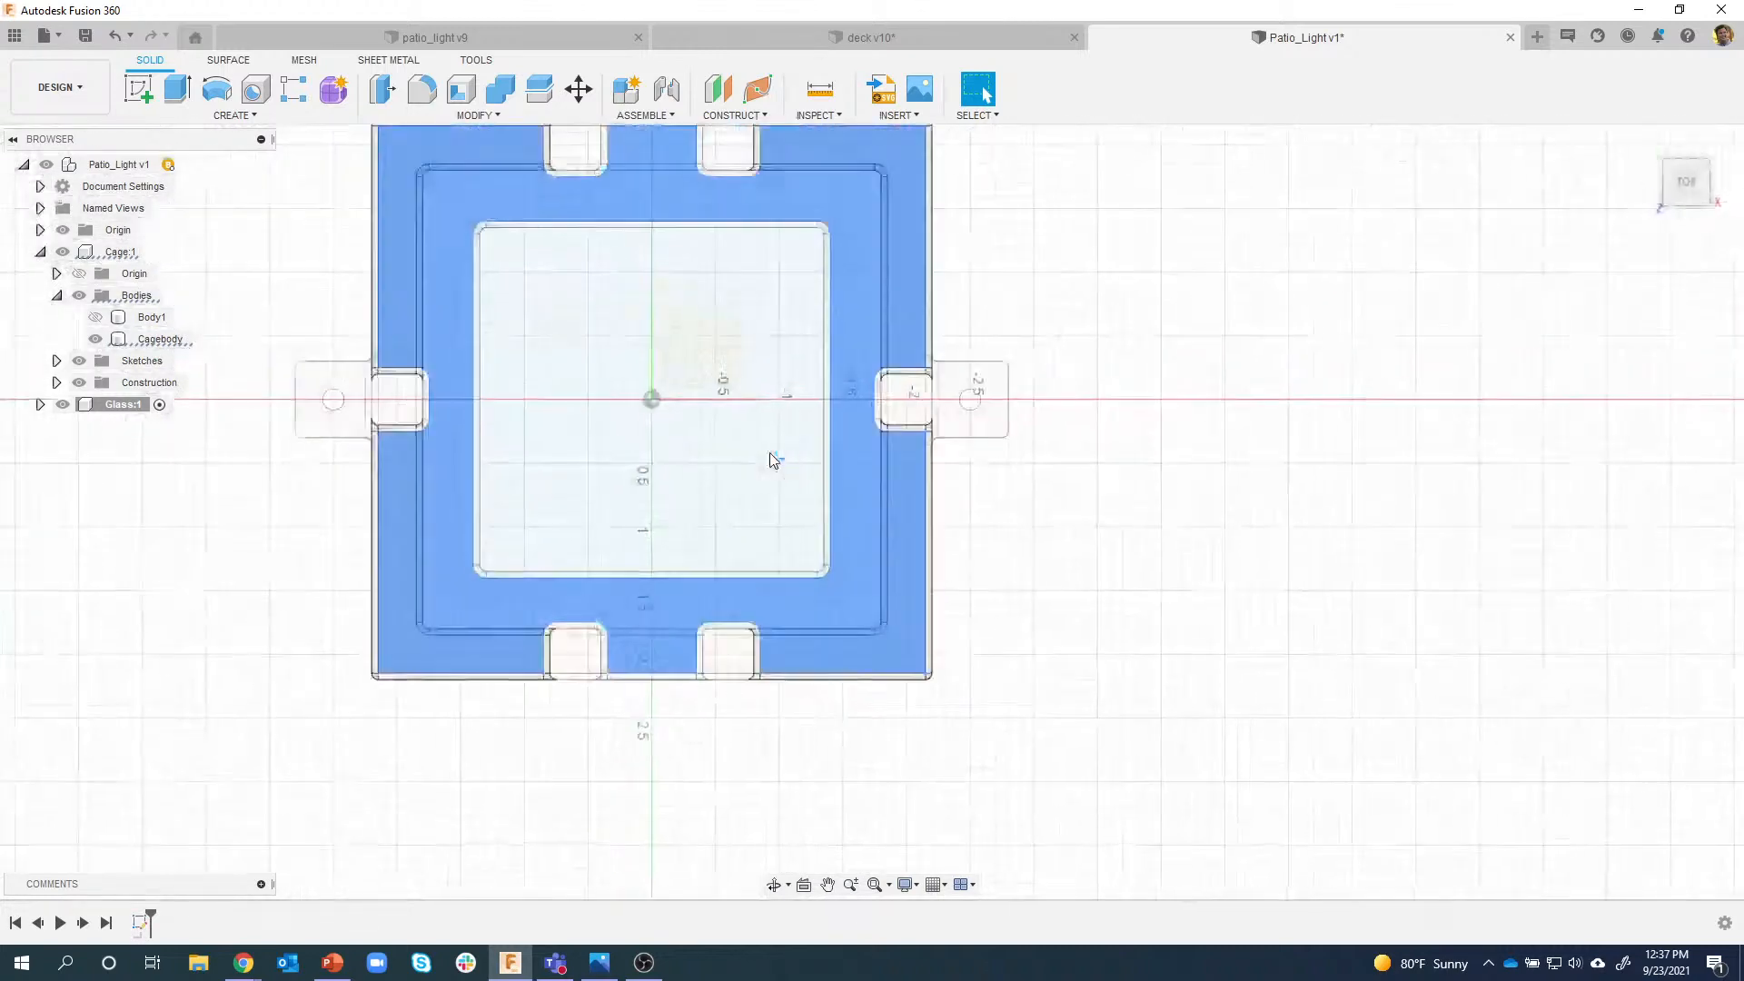
pyautogui.moveTo(1124, 568); pyautogui.dragTo(1136, 649, button='middle')
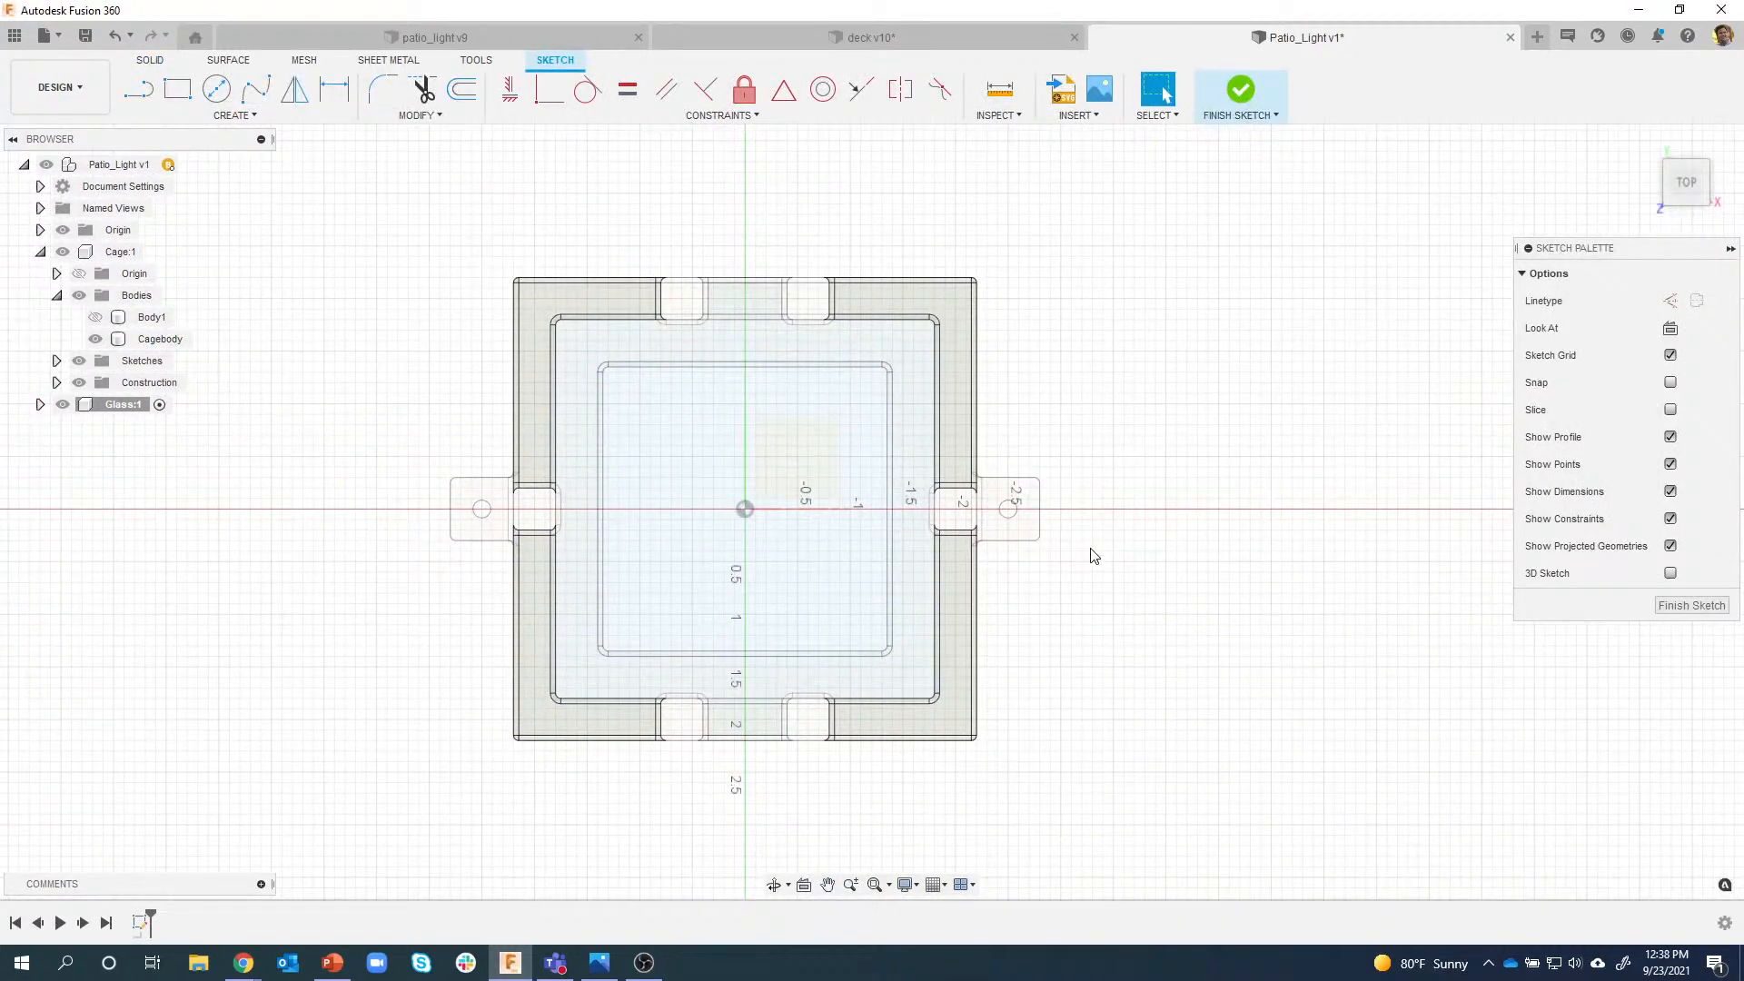
# Draw a center rectangle from the origin with a width of 3.5 in.
pyautogui.press('r')
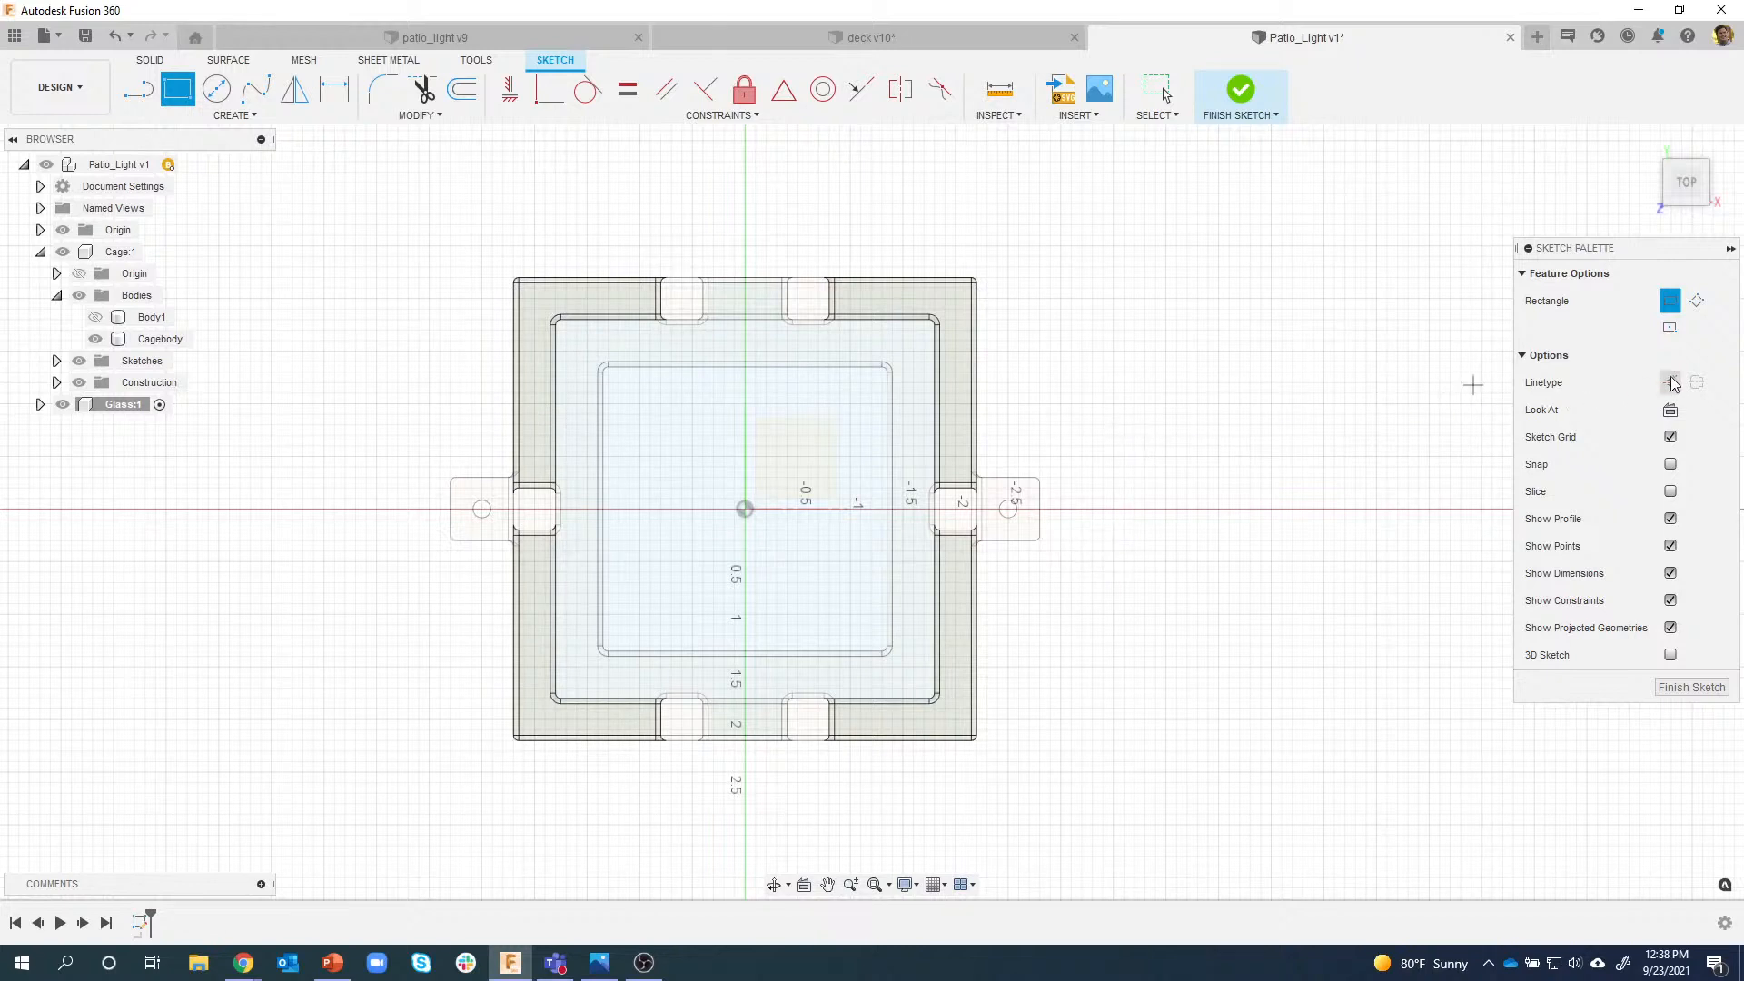
pyautogui.click(1669, 328)
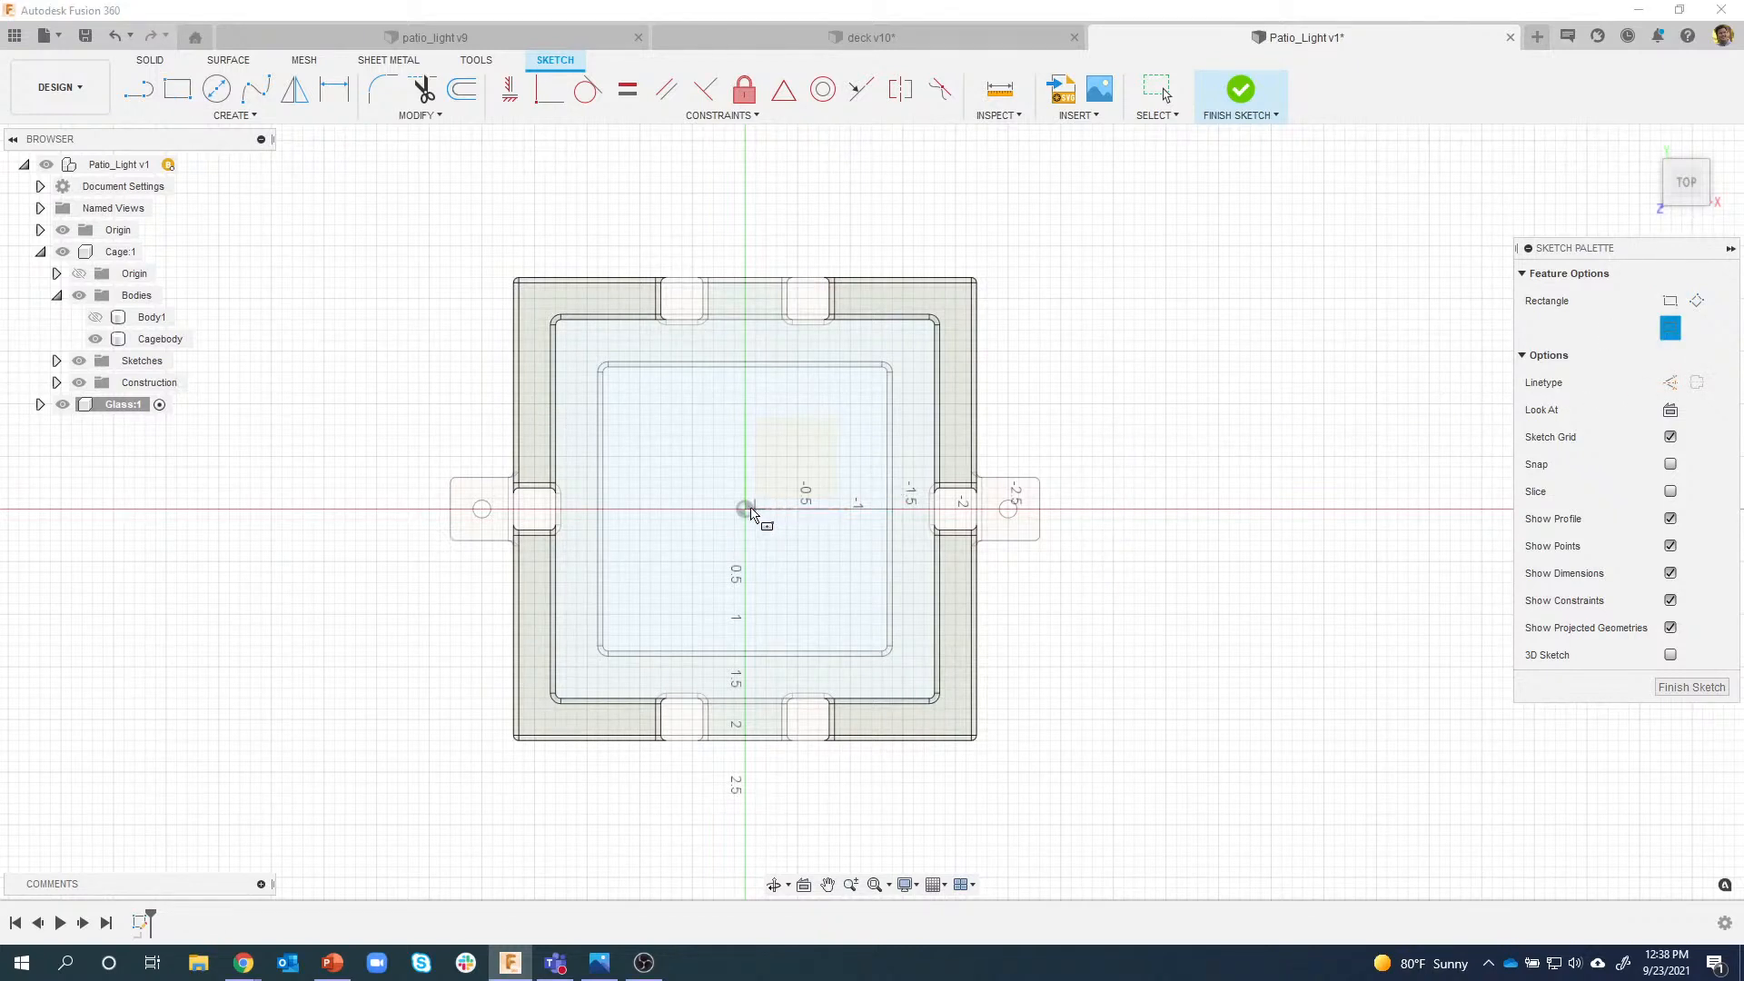
pyautogui.click(745, 510)
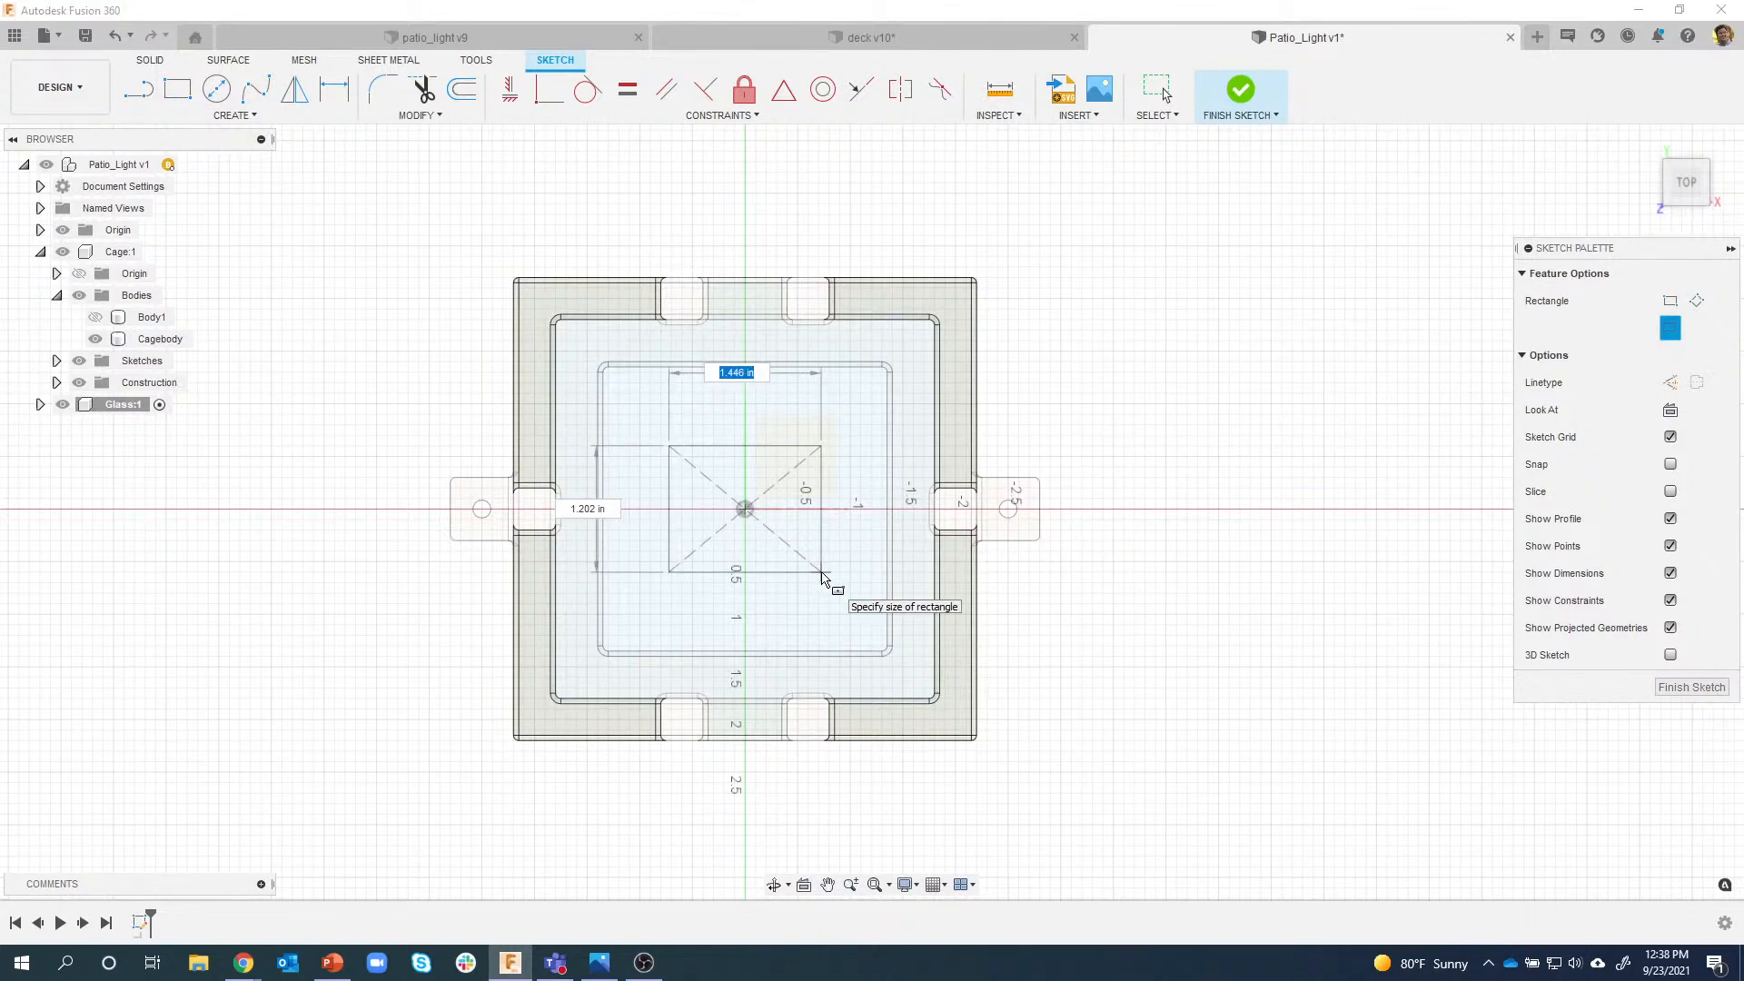
pyautogui.write('3')
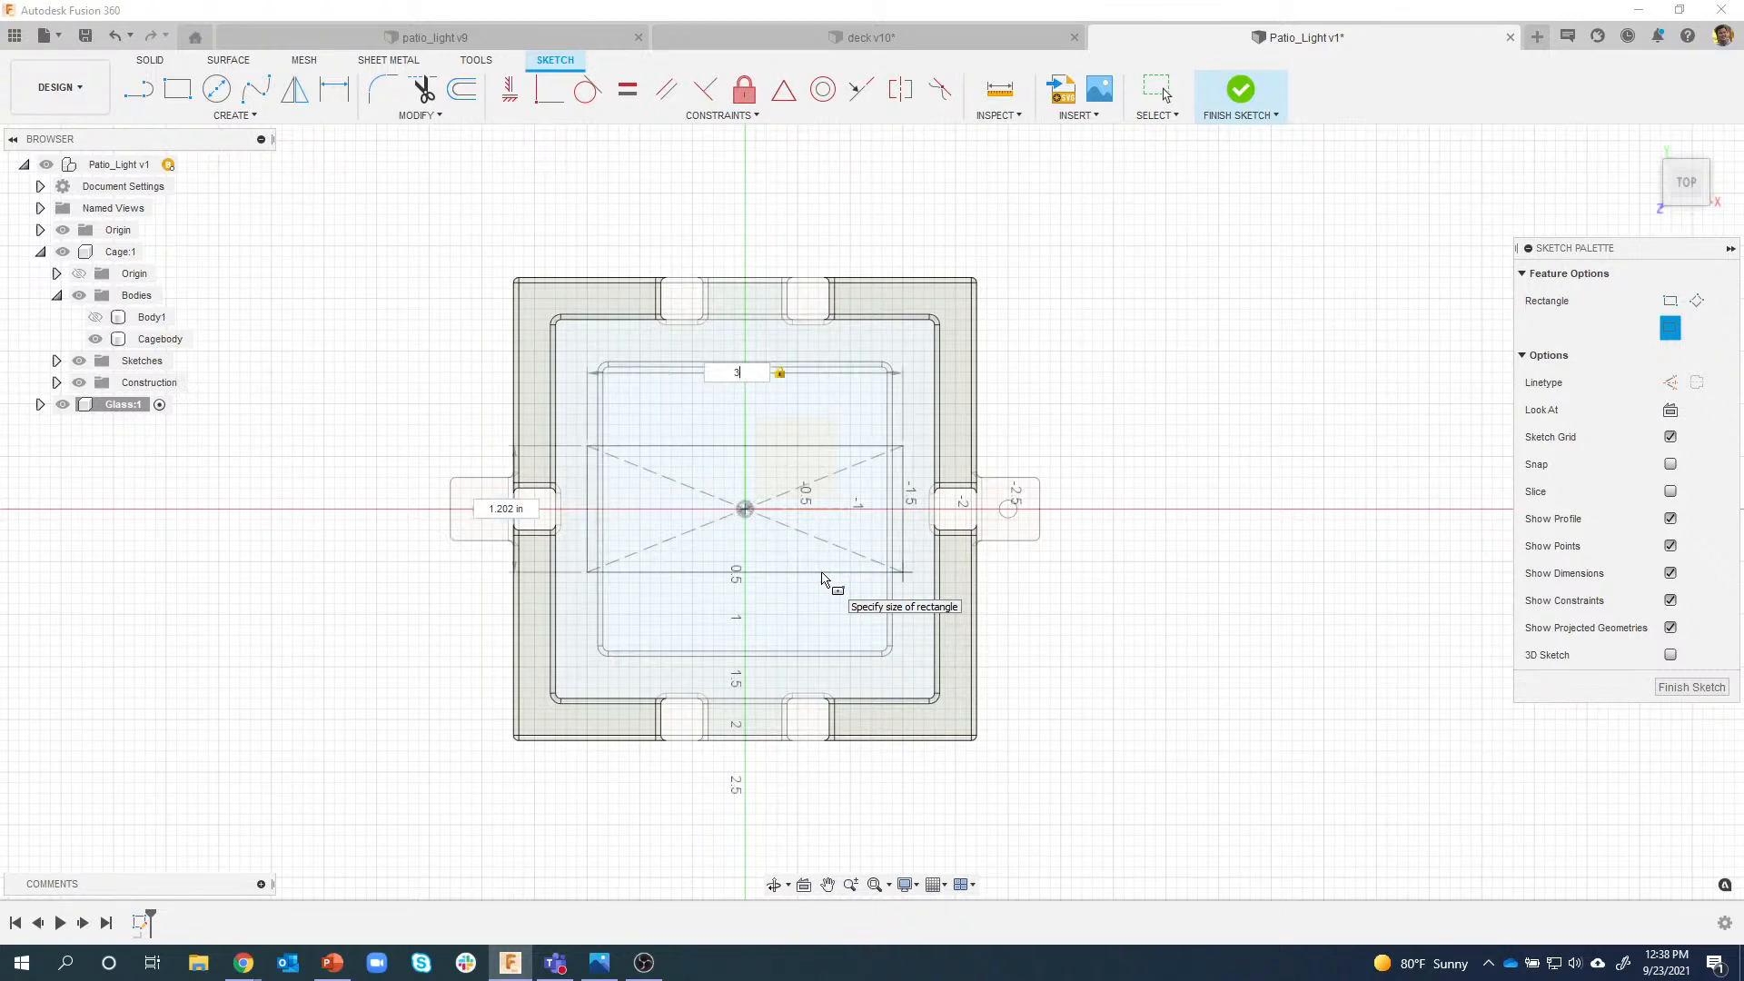
pyautogui.write('.5')
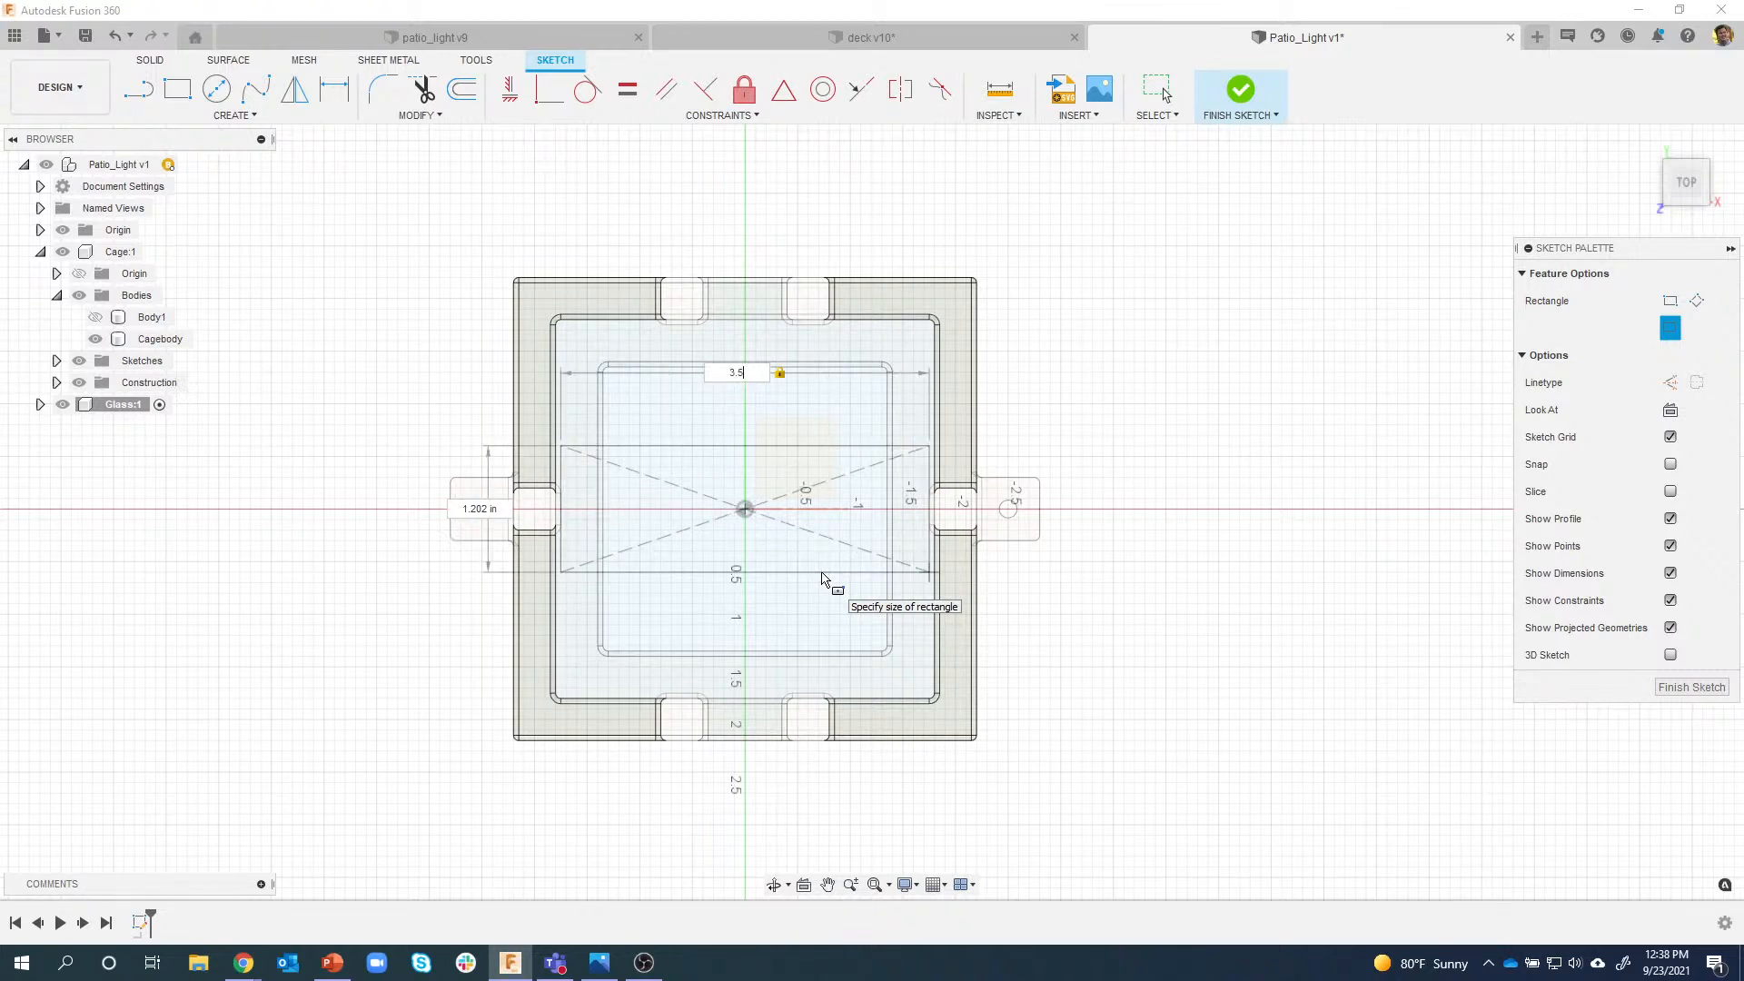
pyautogui.press('Return')
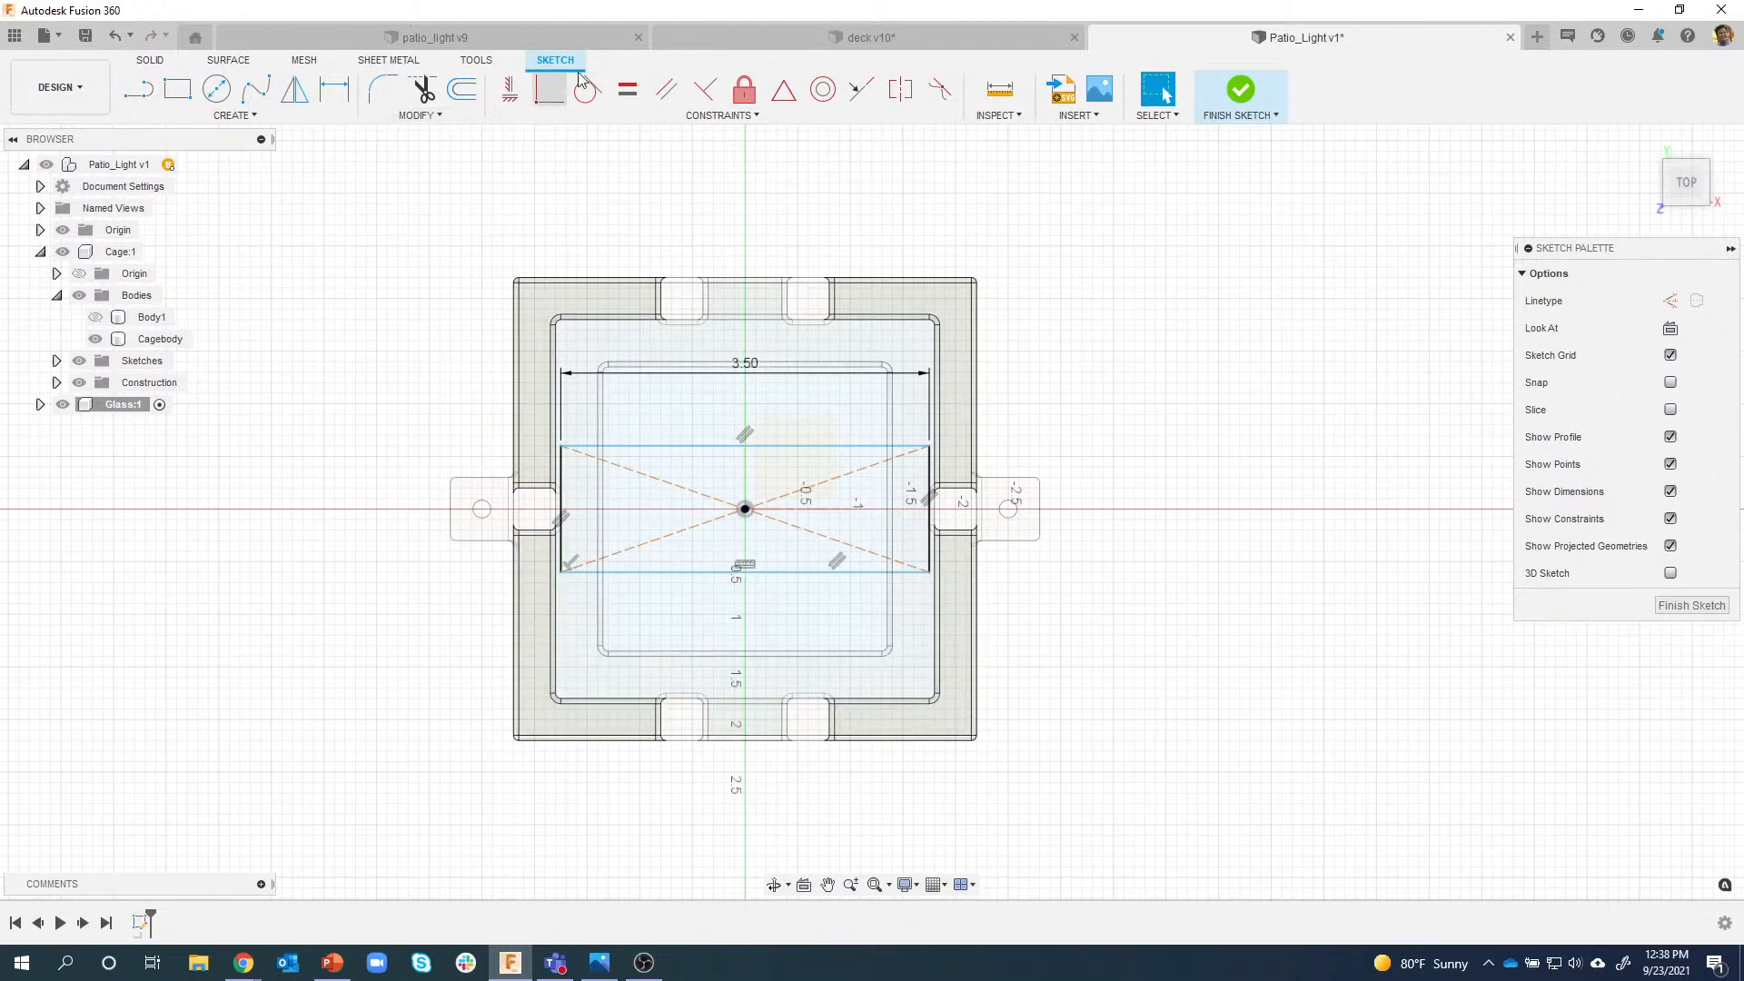
# Apply an Equal constraint between two adjacent sides of the rectangle to make it square.
pyautogui.click(627, 89)
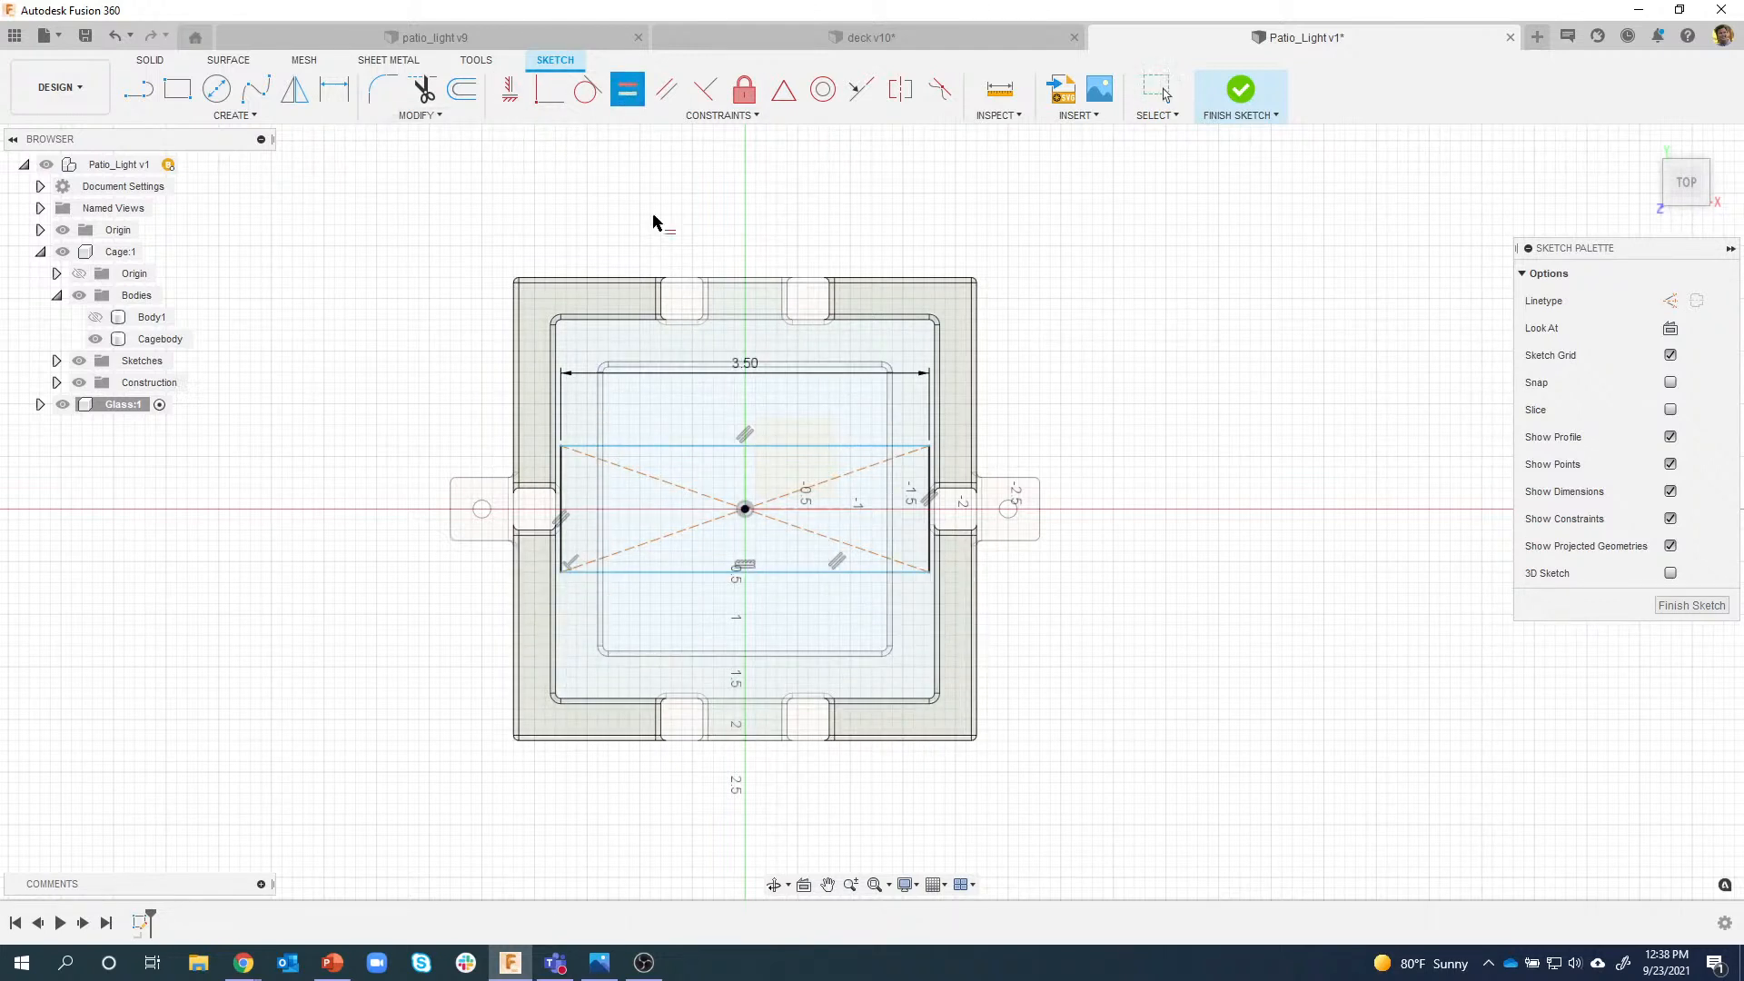
pyautogui.click(641, 446)
pyautogui.click(563, 479)
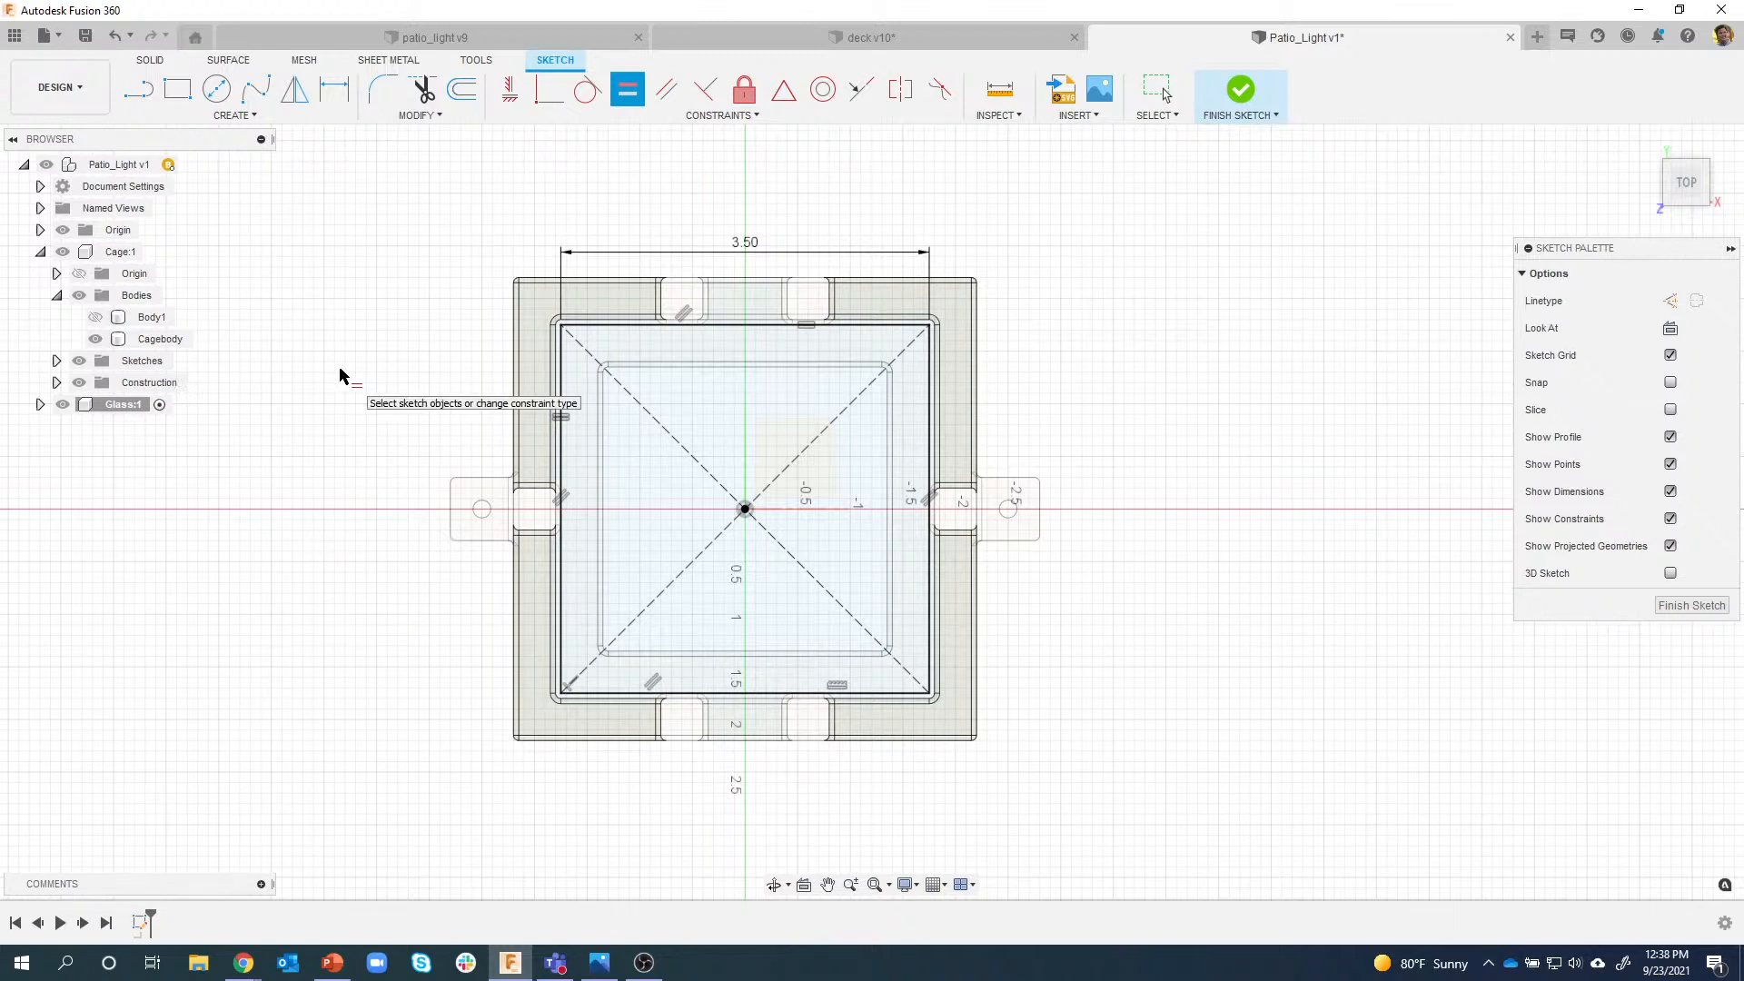
pyautogui.press('Escape')
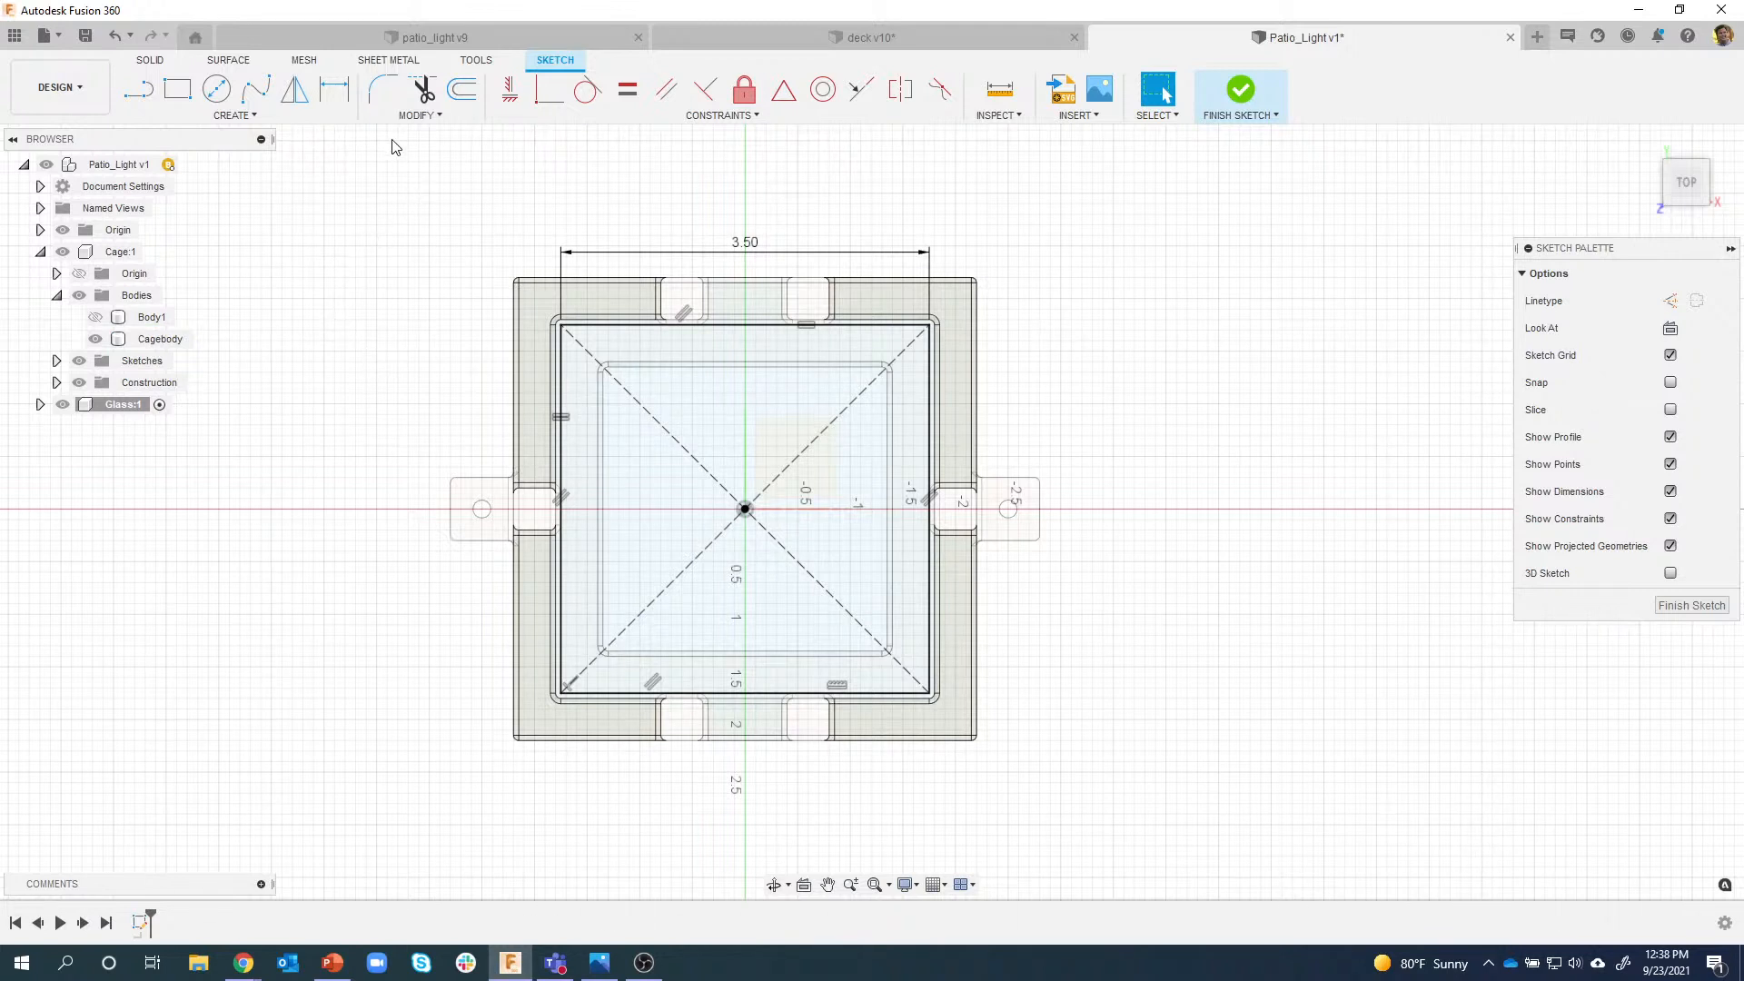
# Fillet all four corners of the sketched square with a 0.3 in radius.
pyautogui.click(384, 93)
pyautogui.click(635, 325)
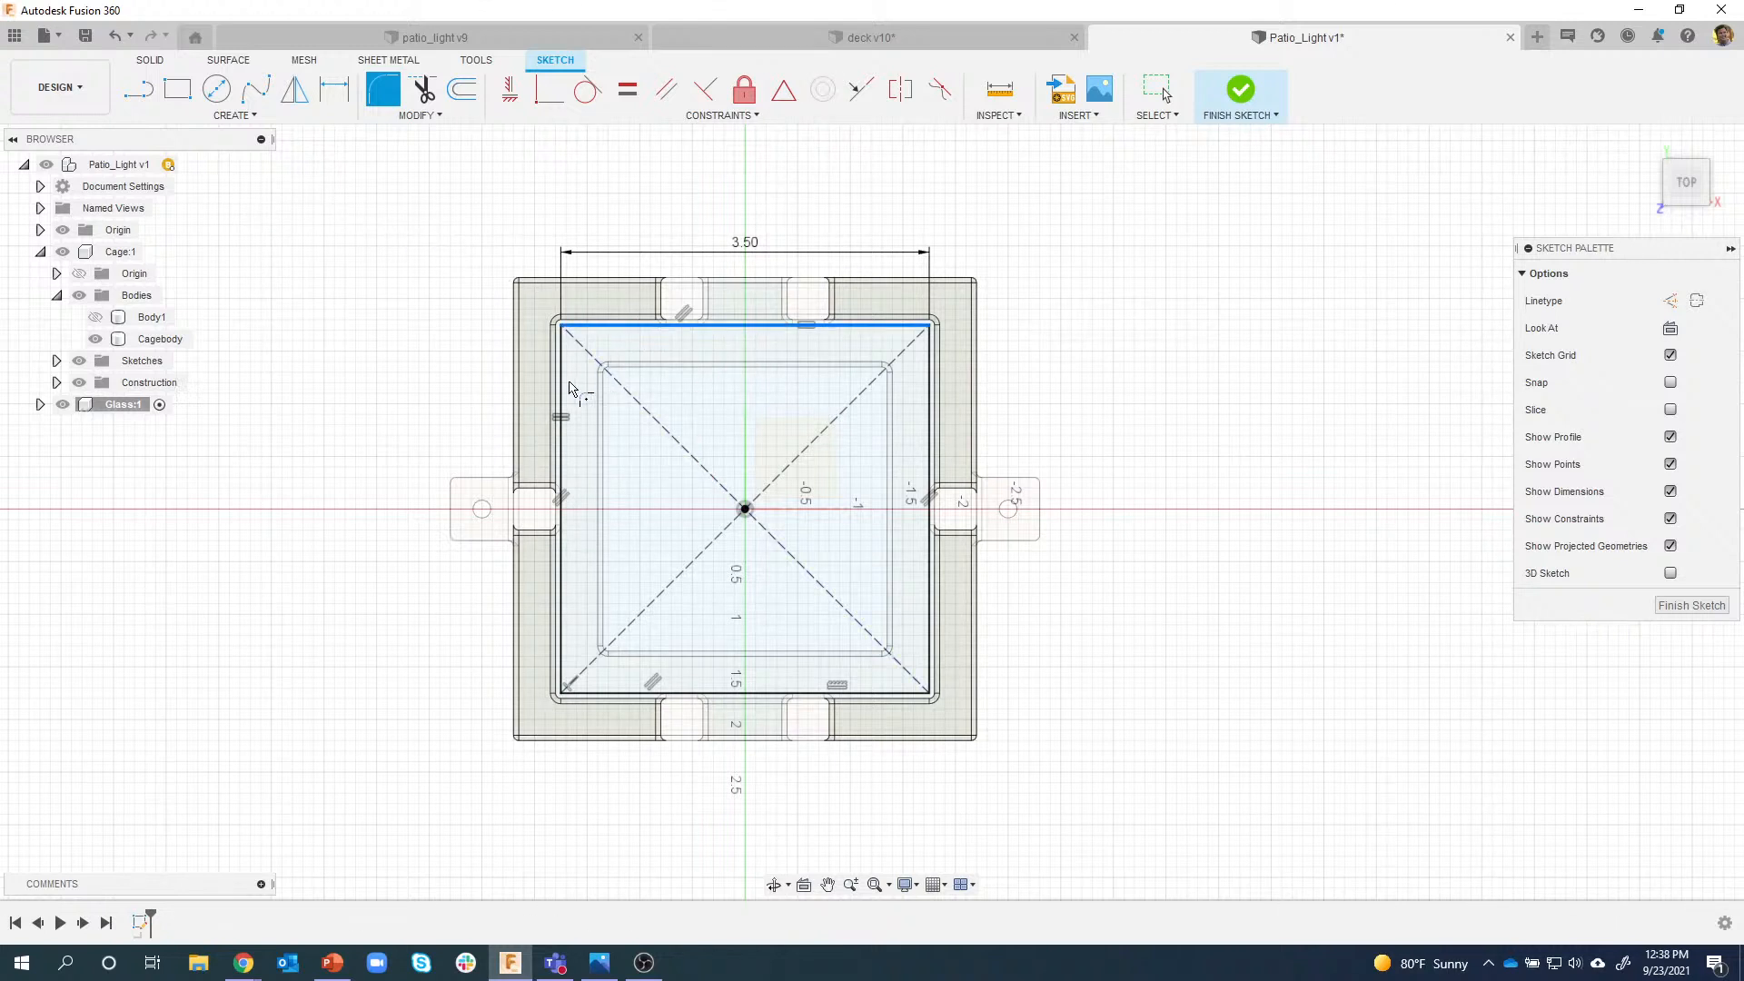
pyautogui.click(565, 386)
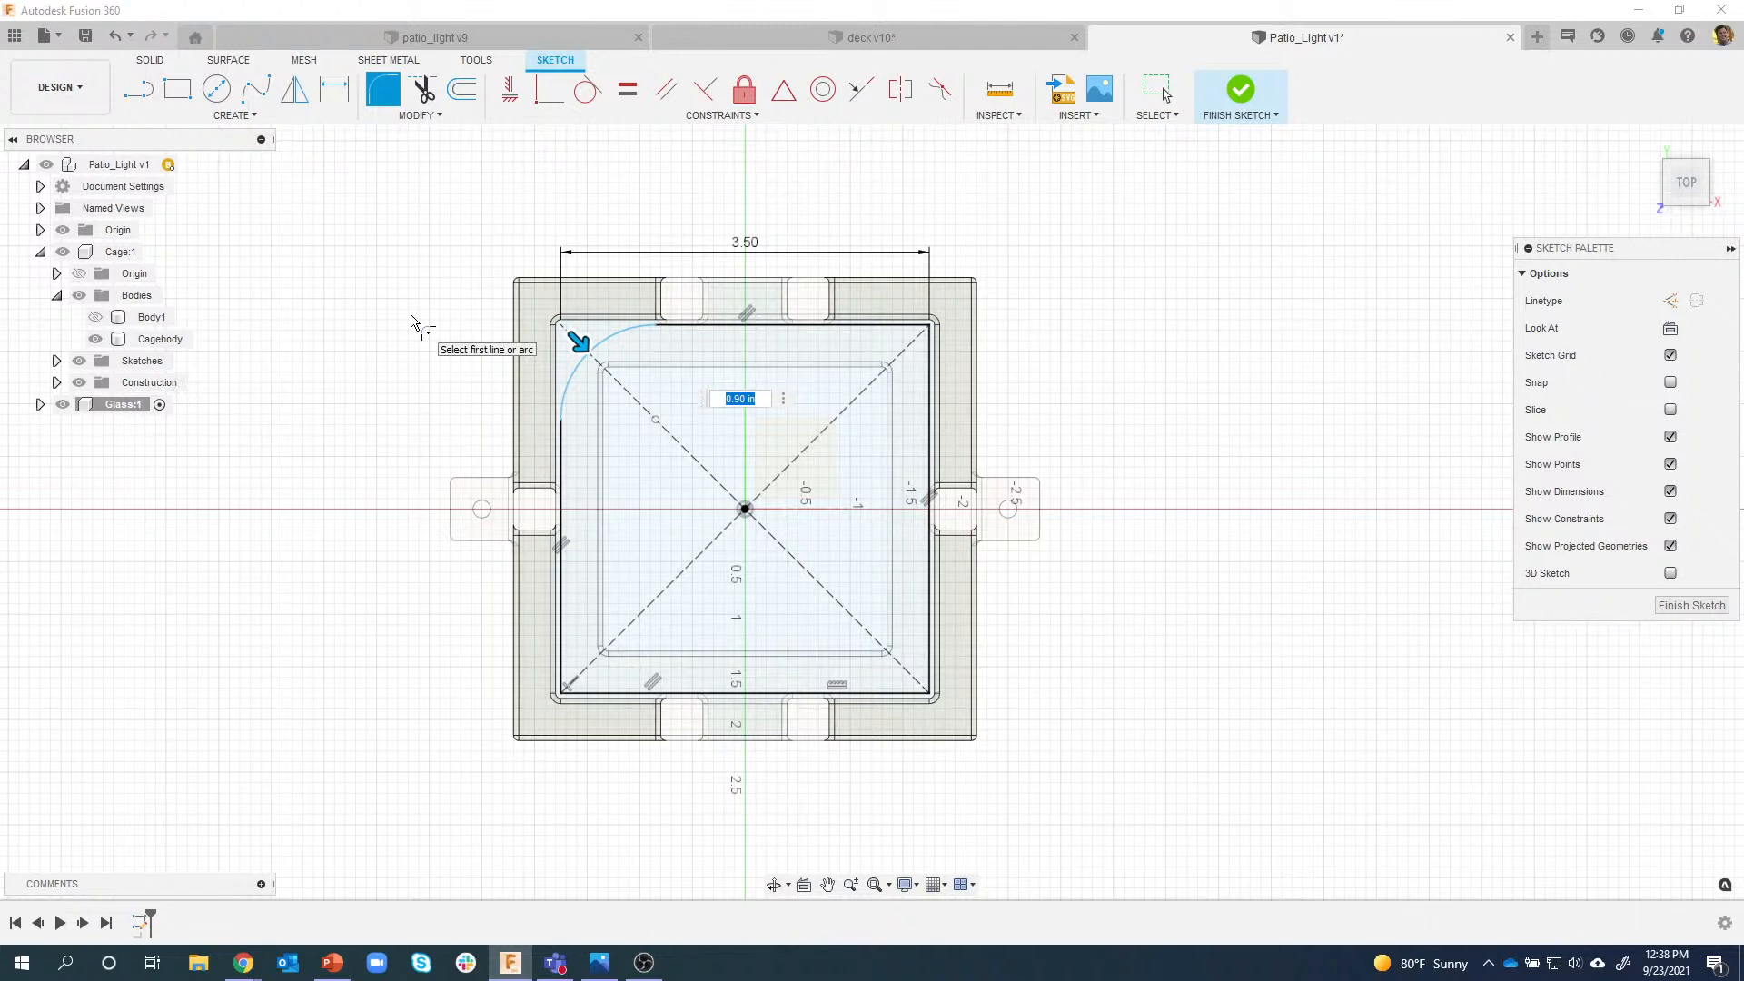
pyautogui.write('.3')
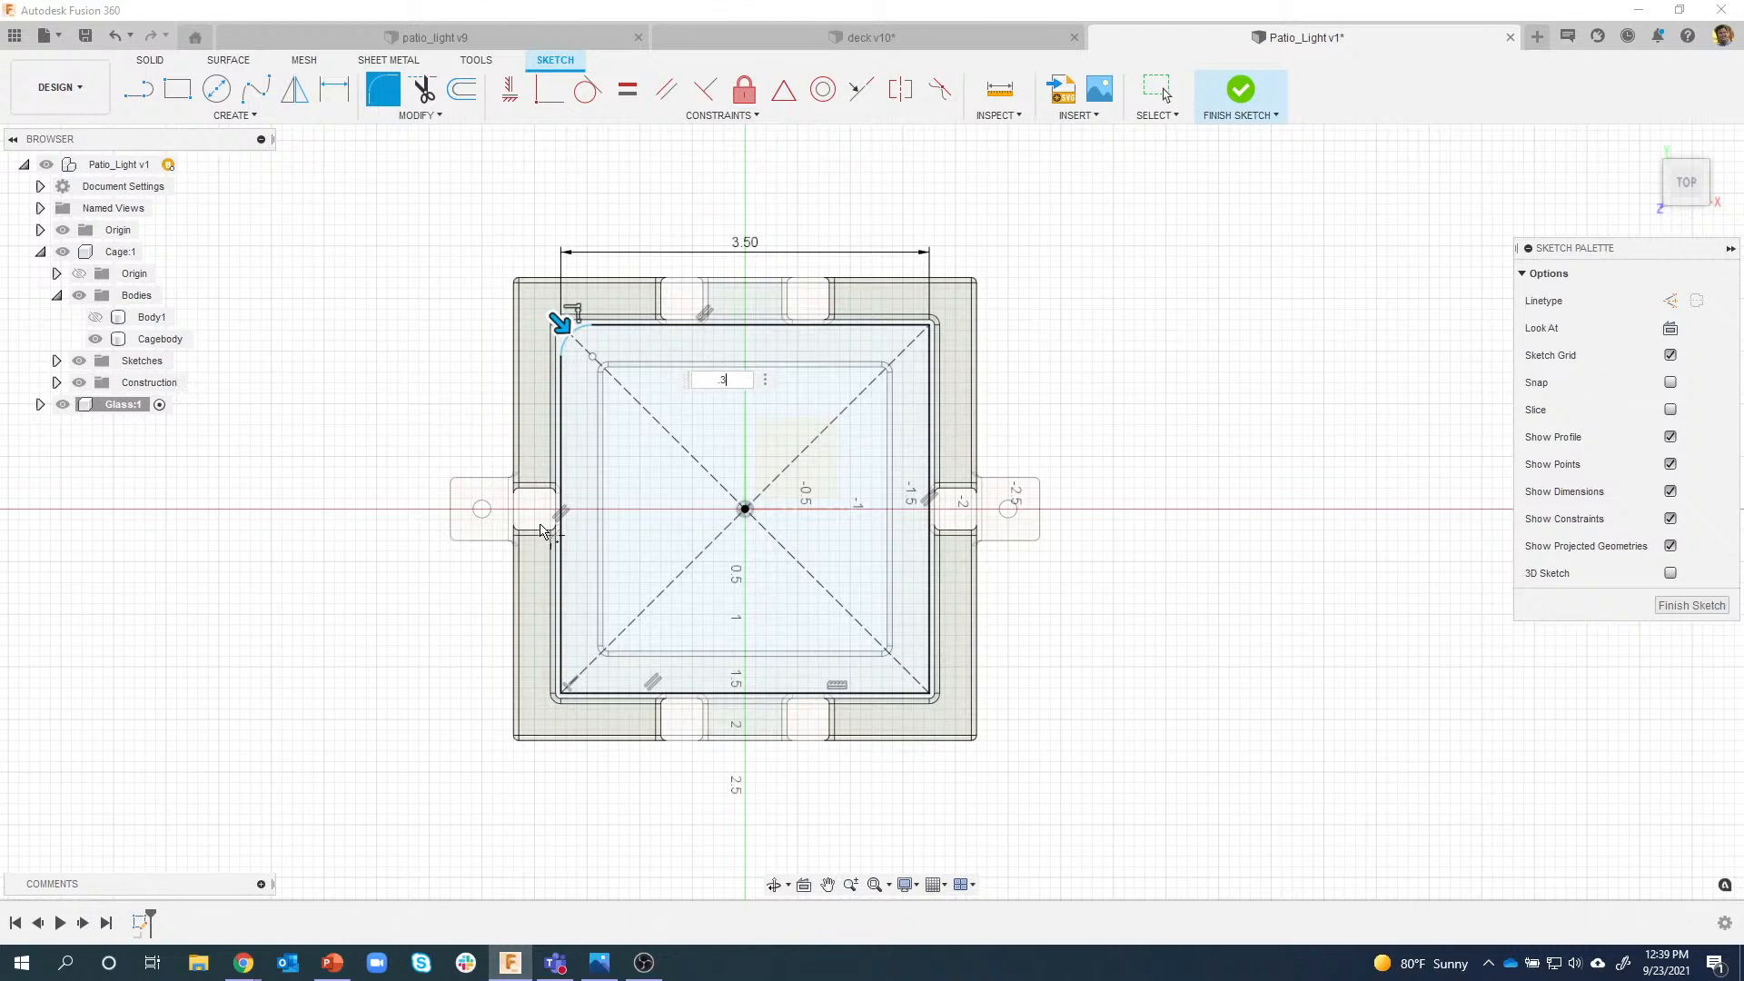
pyautogui.click(563, 619)
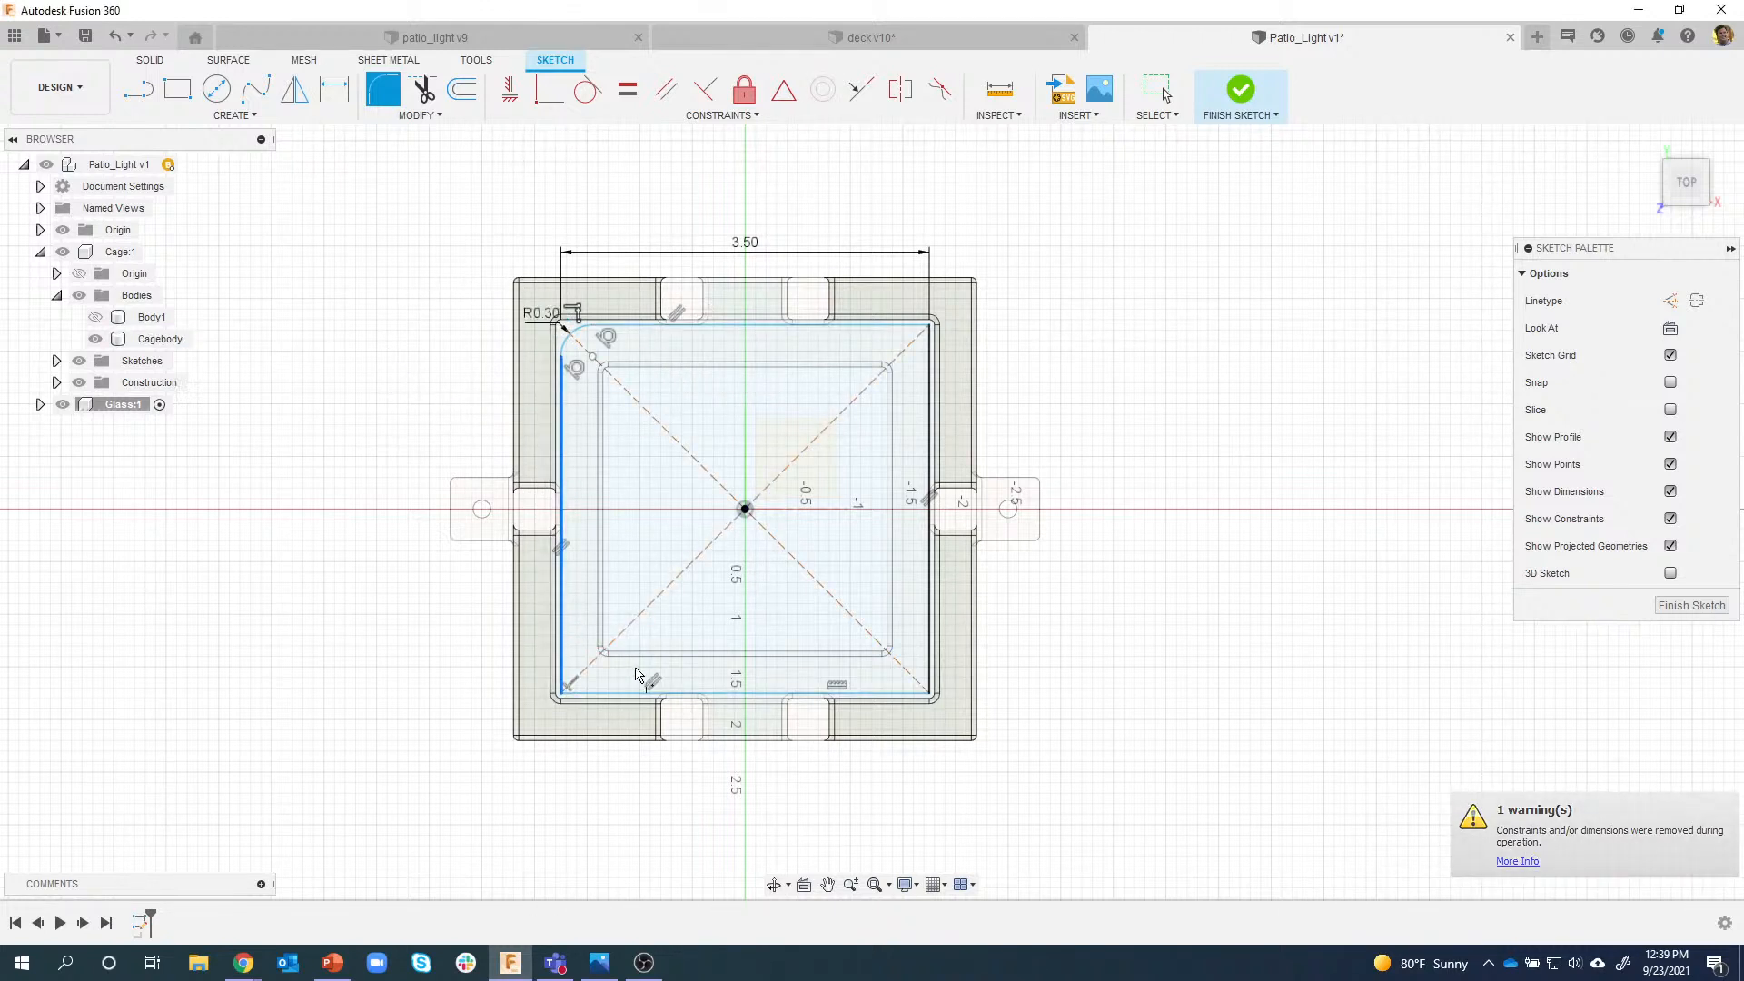
pyautogui.click(623, 697)
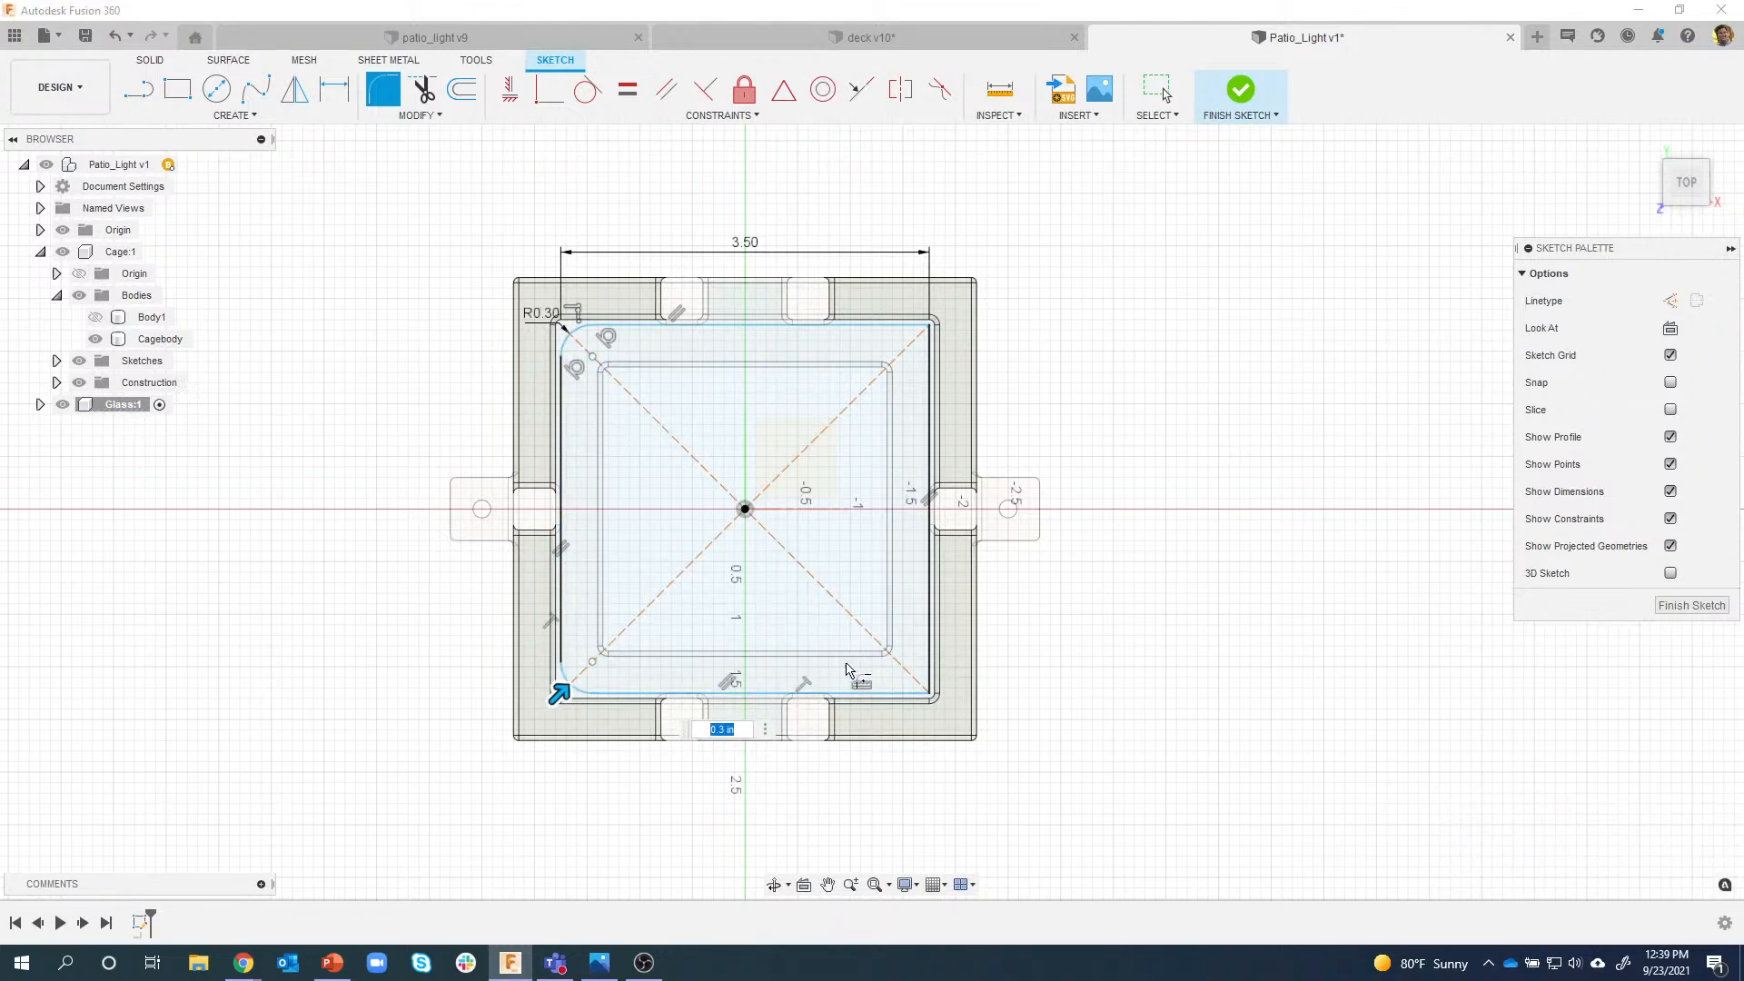
pyautogui.click(879, 694)
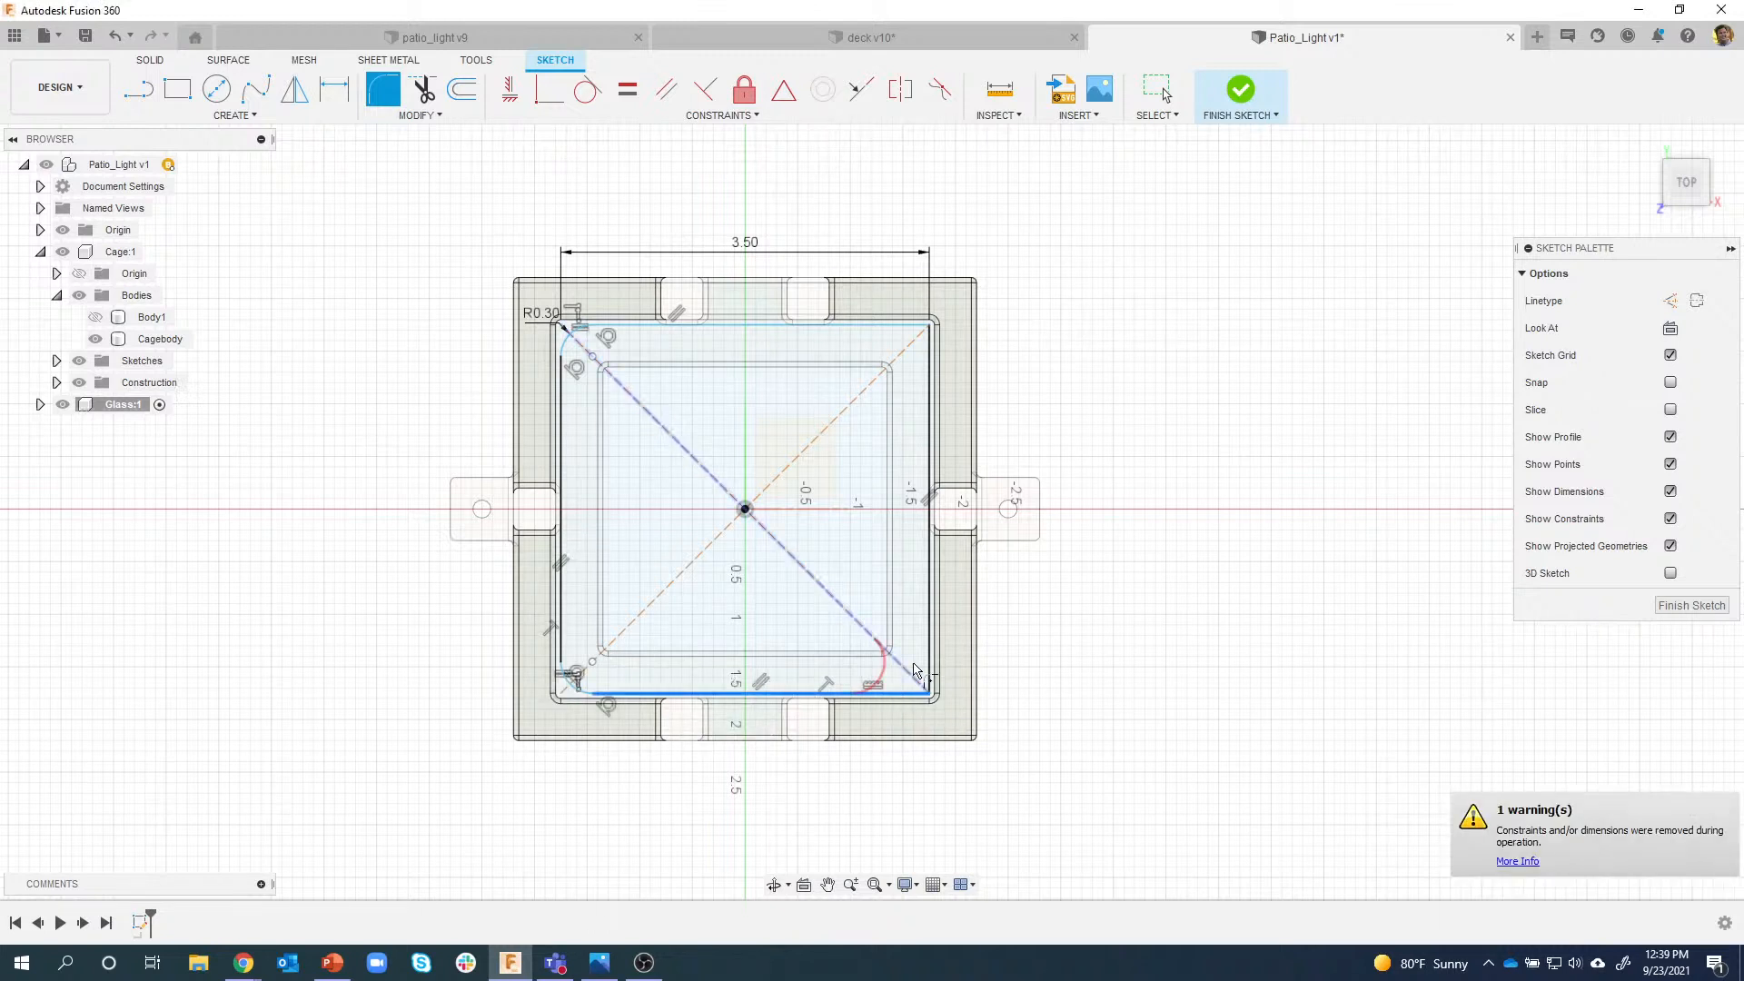
pyautogui.click(930, 647)
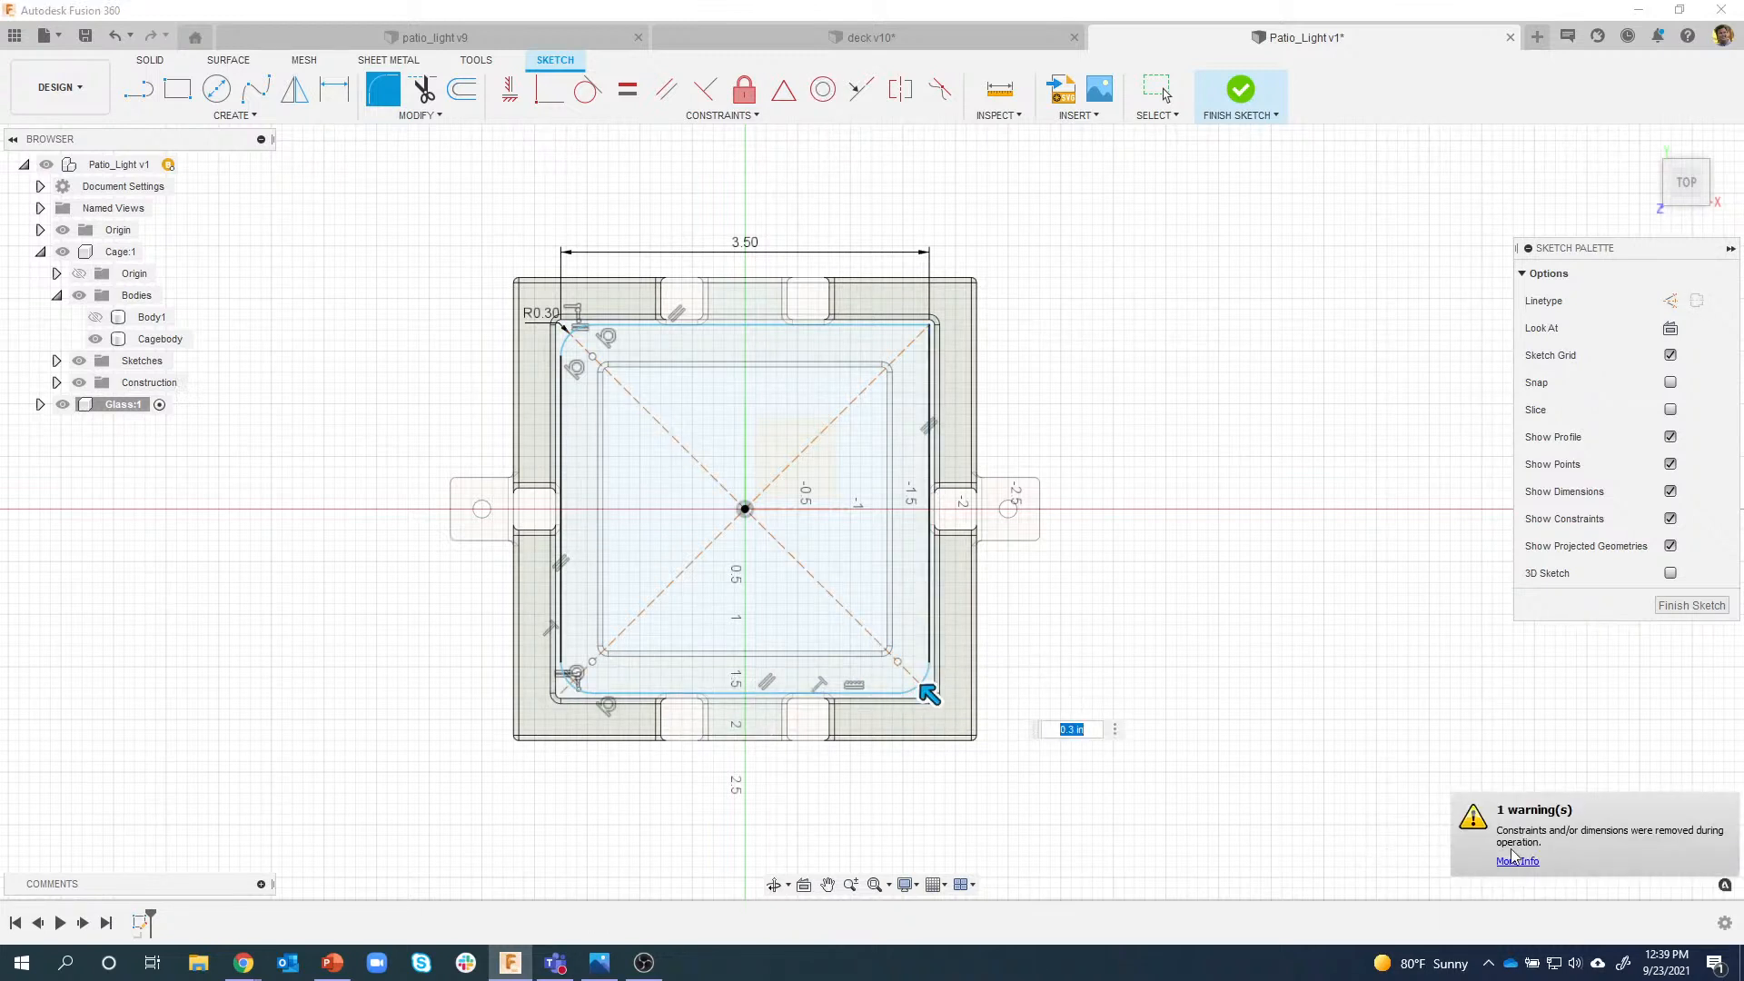
pyautogui.click(928, 376)
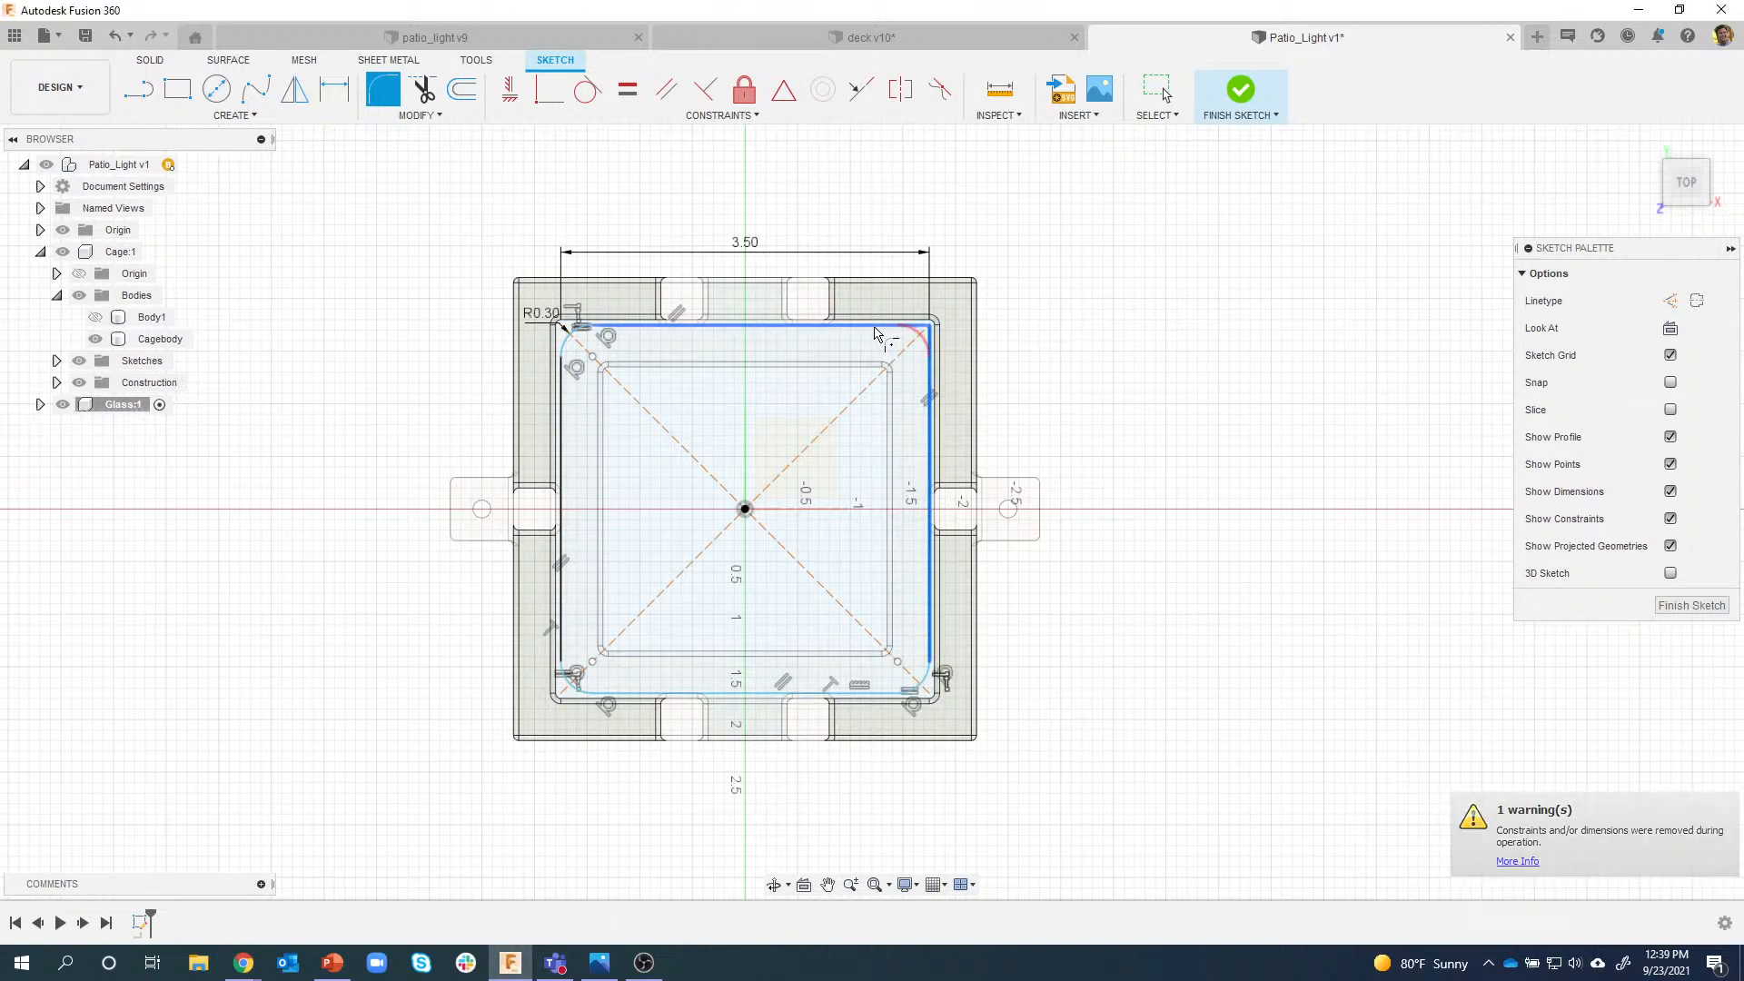
pyautogui.click(887, 325)
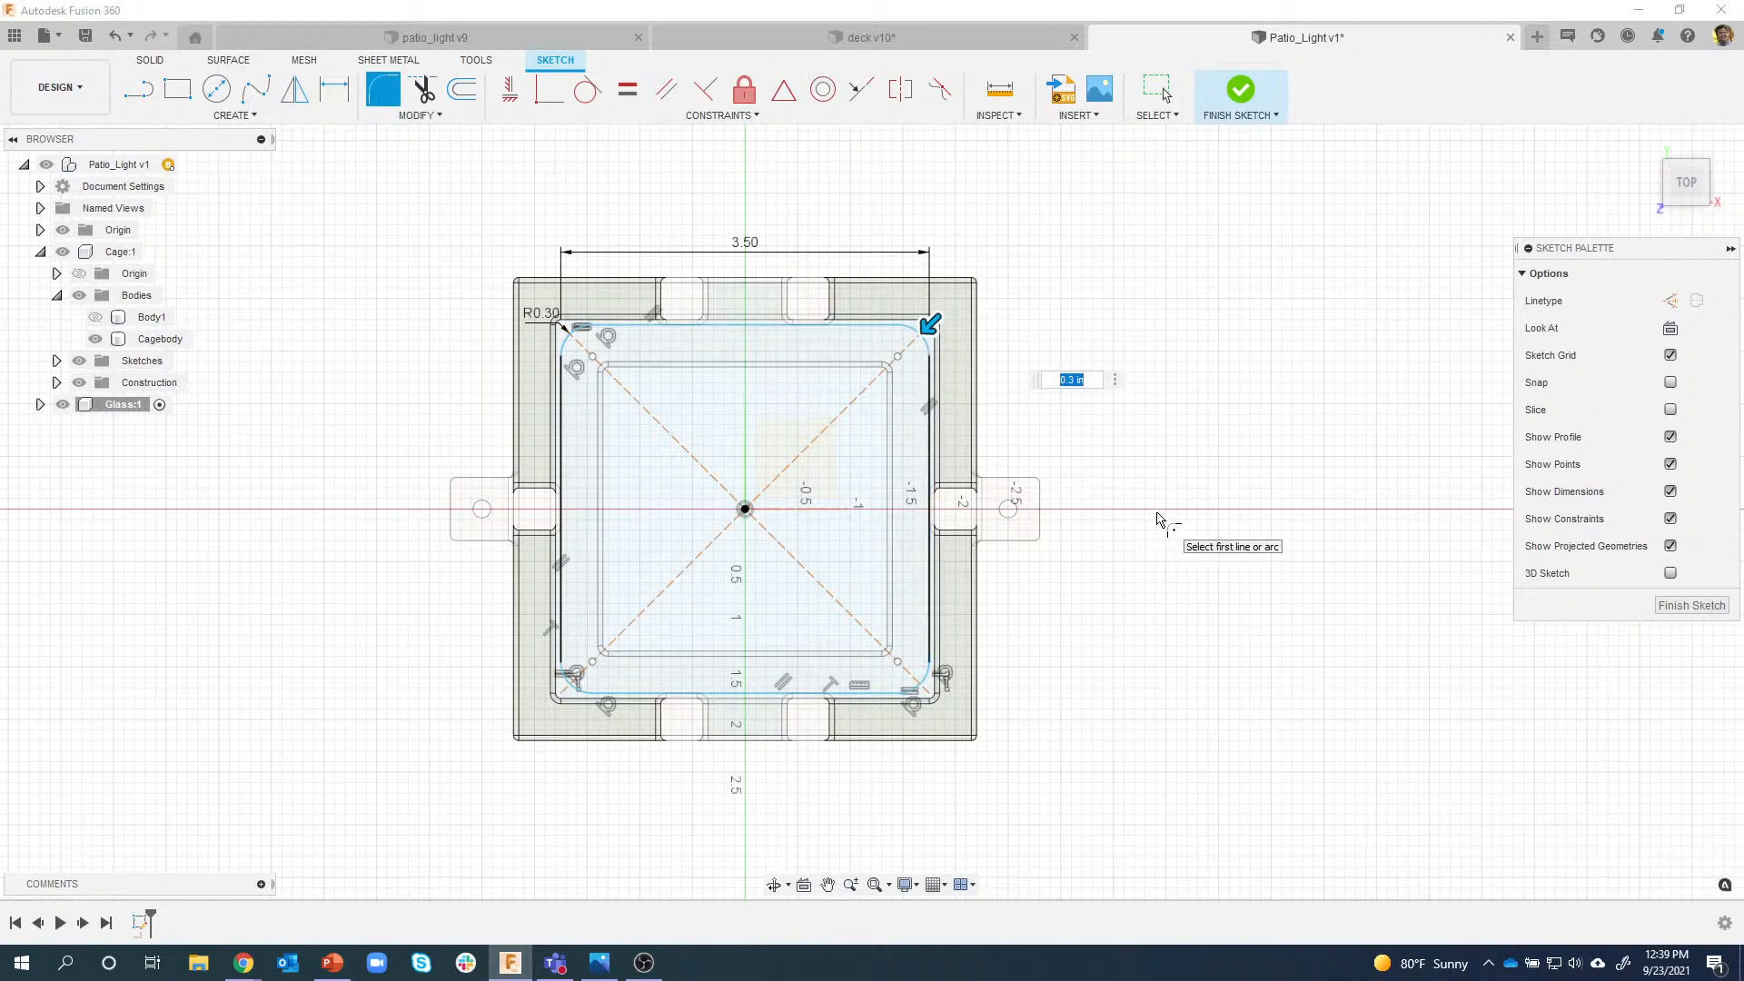
pyautogui.press('Return')
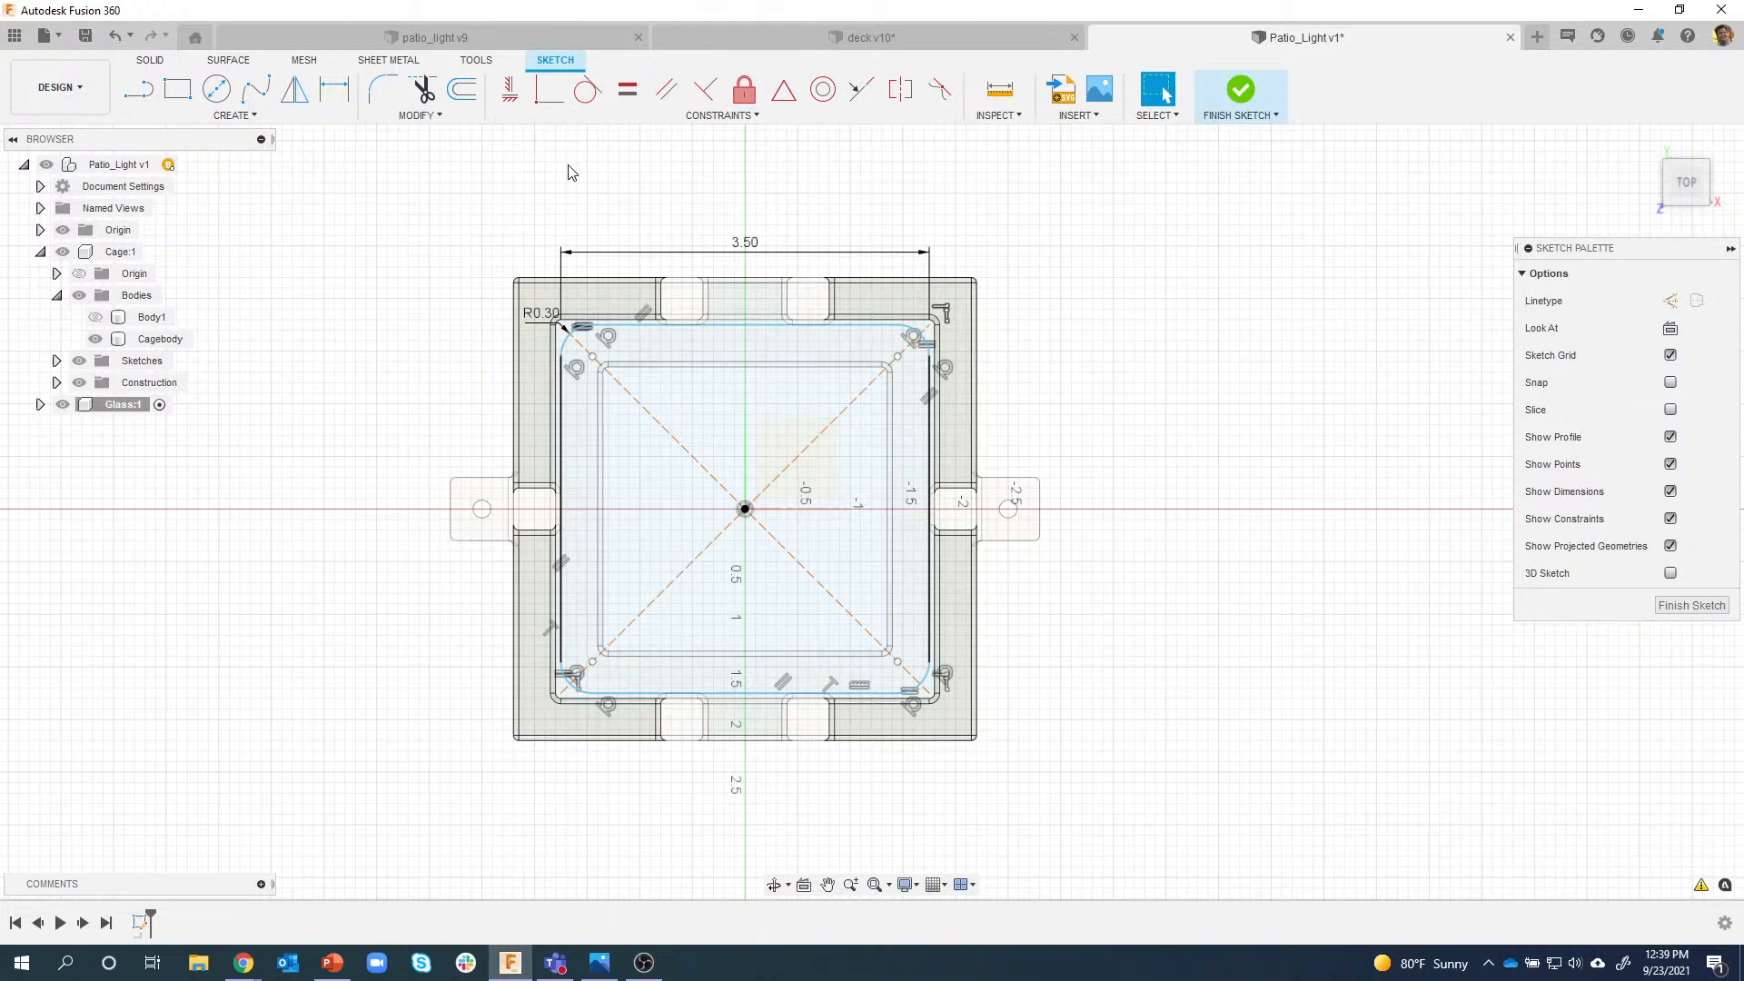
# Constrain two adjacent sides of the rounded square as equal again and finish the sketch.
pyautogui.click(628, 95)
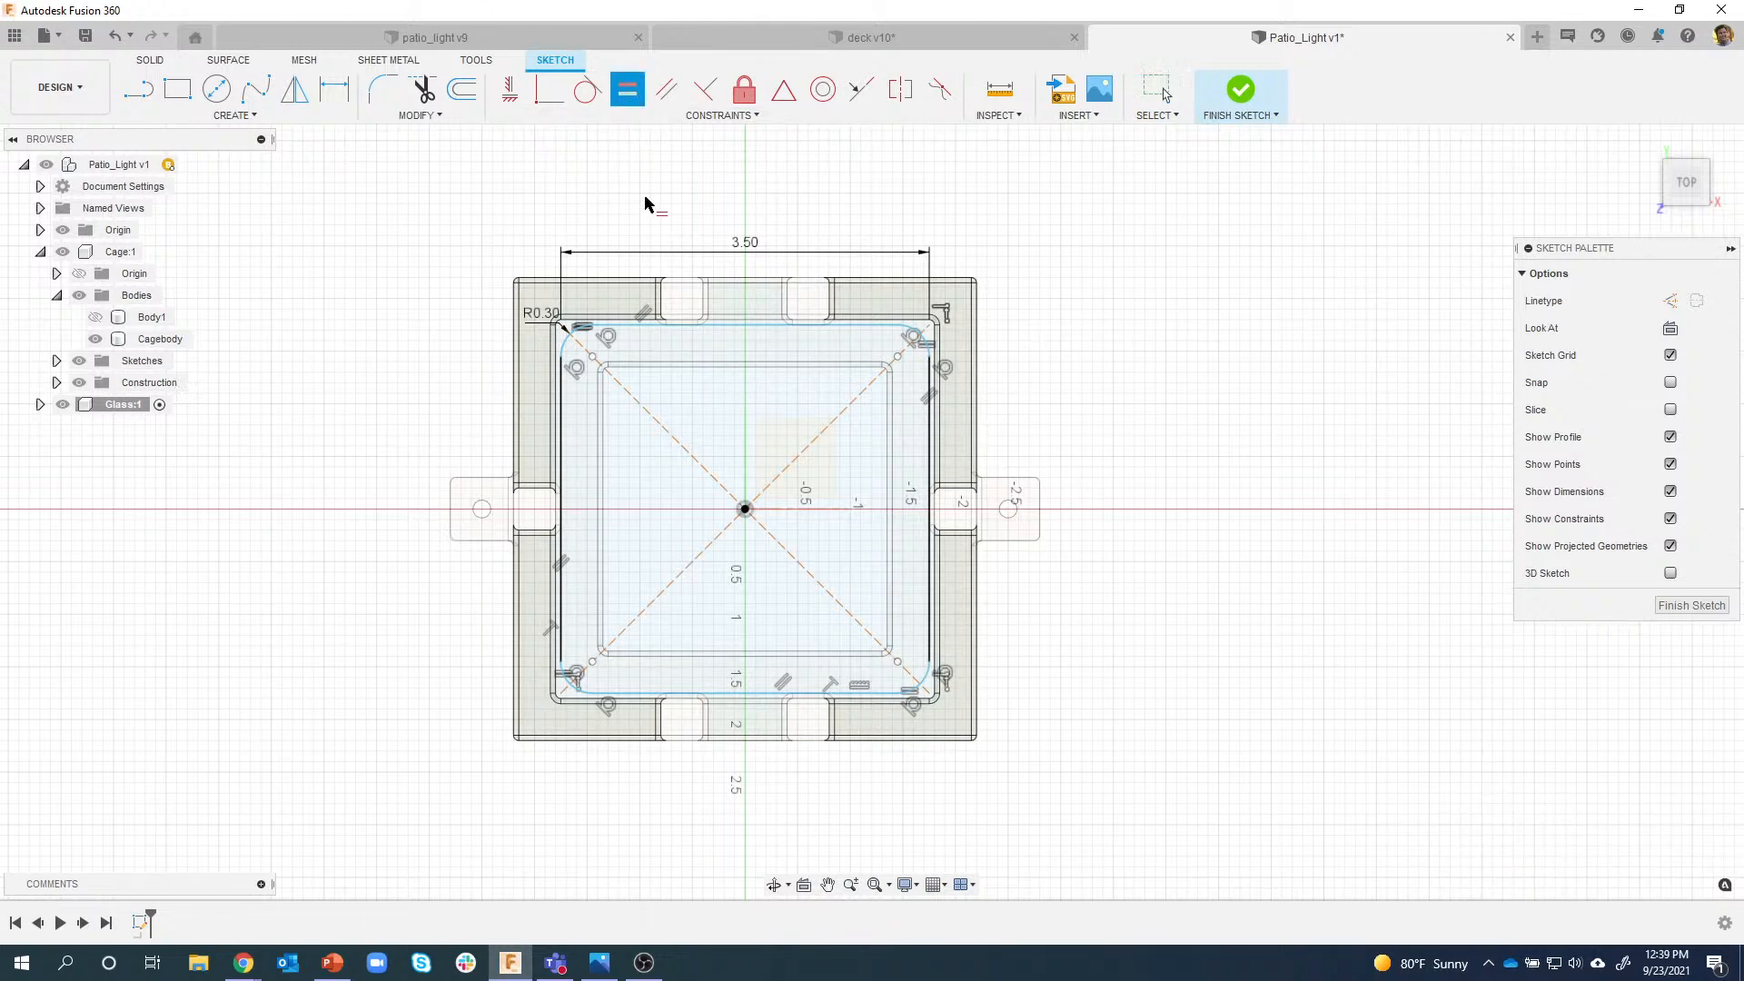
pyautogui.click(564, 422)
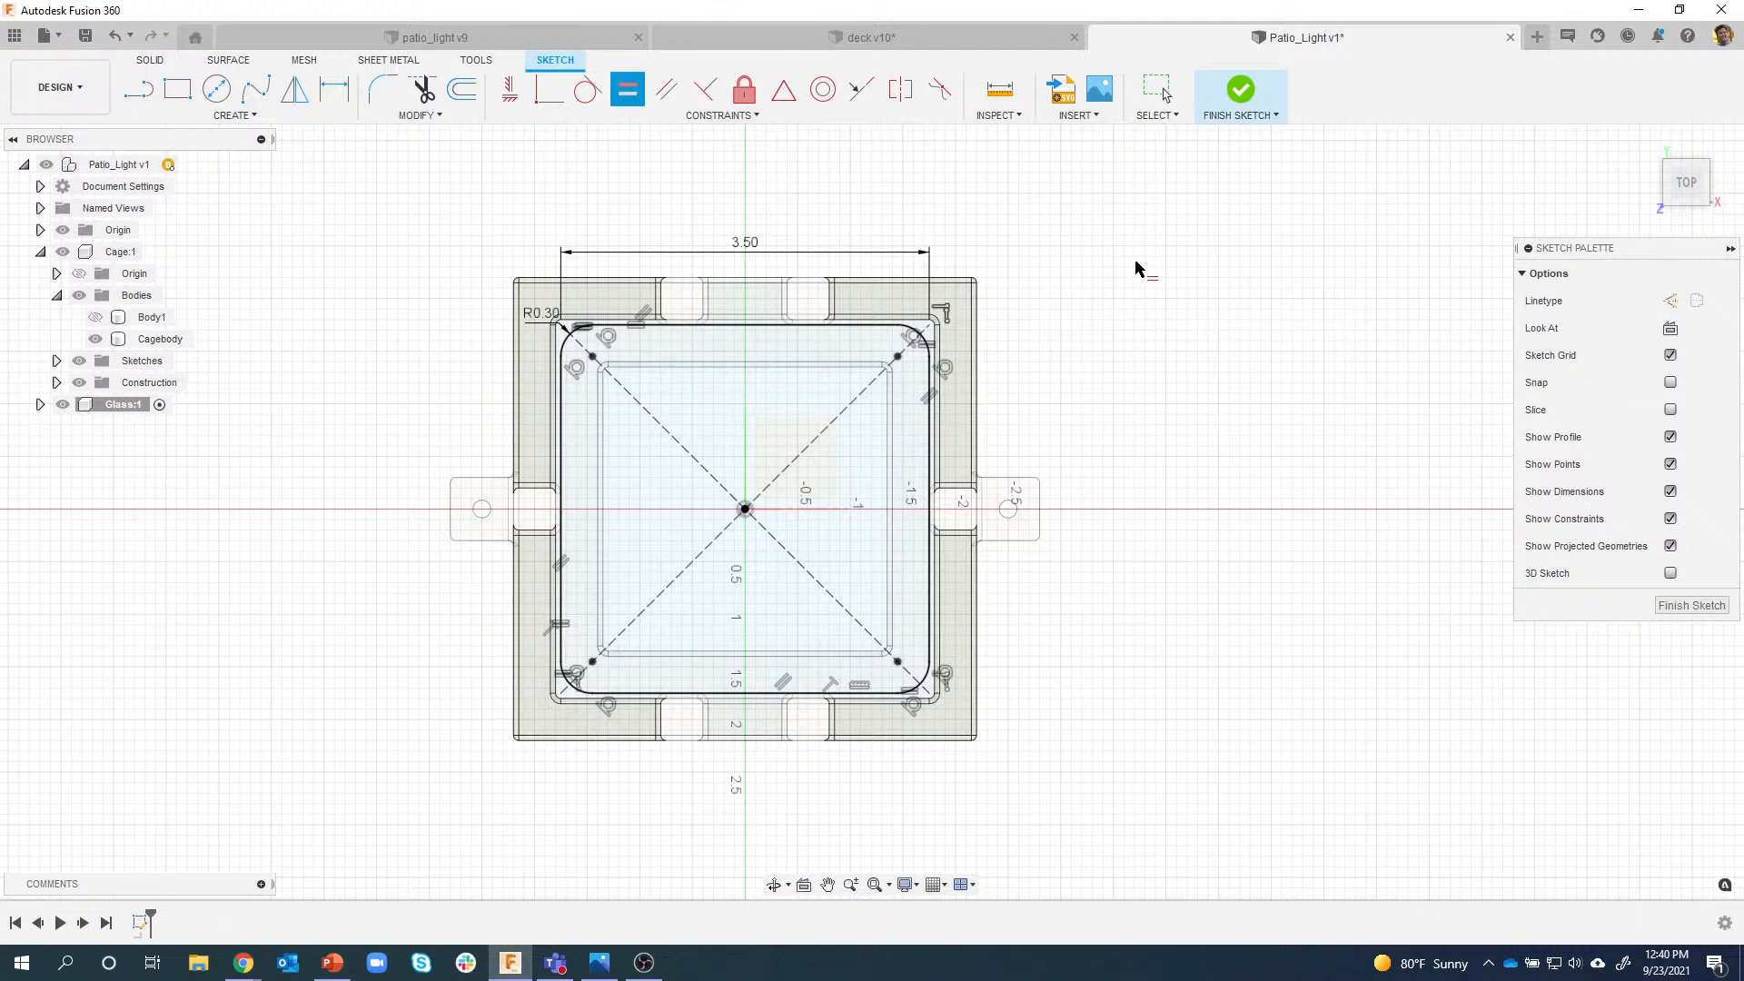
pyautogui.click(1240, 91)
# Extrude both profiles of the rounded square with the To Object extent, up to the top face of the cage.
pyautogui.keyDown('shift'); pyautogui.moveTo(1173, 466); pyautogui.dragTo(1135, 532, button='middle'); pyautogui.keyUp('shift')
pyautogui.keyDown('shift'); pyautogui.moveTo(999, 493); pyautogui.dragTo(876, 467, button='middle'); pyautogui.keyUp('shift')
pyautogui.click(890, 461)
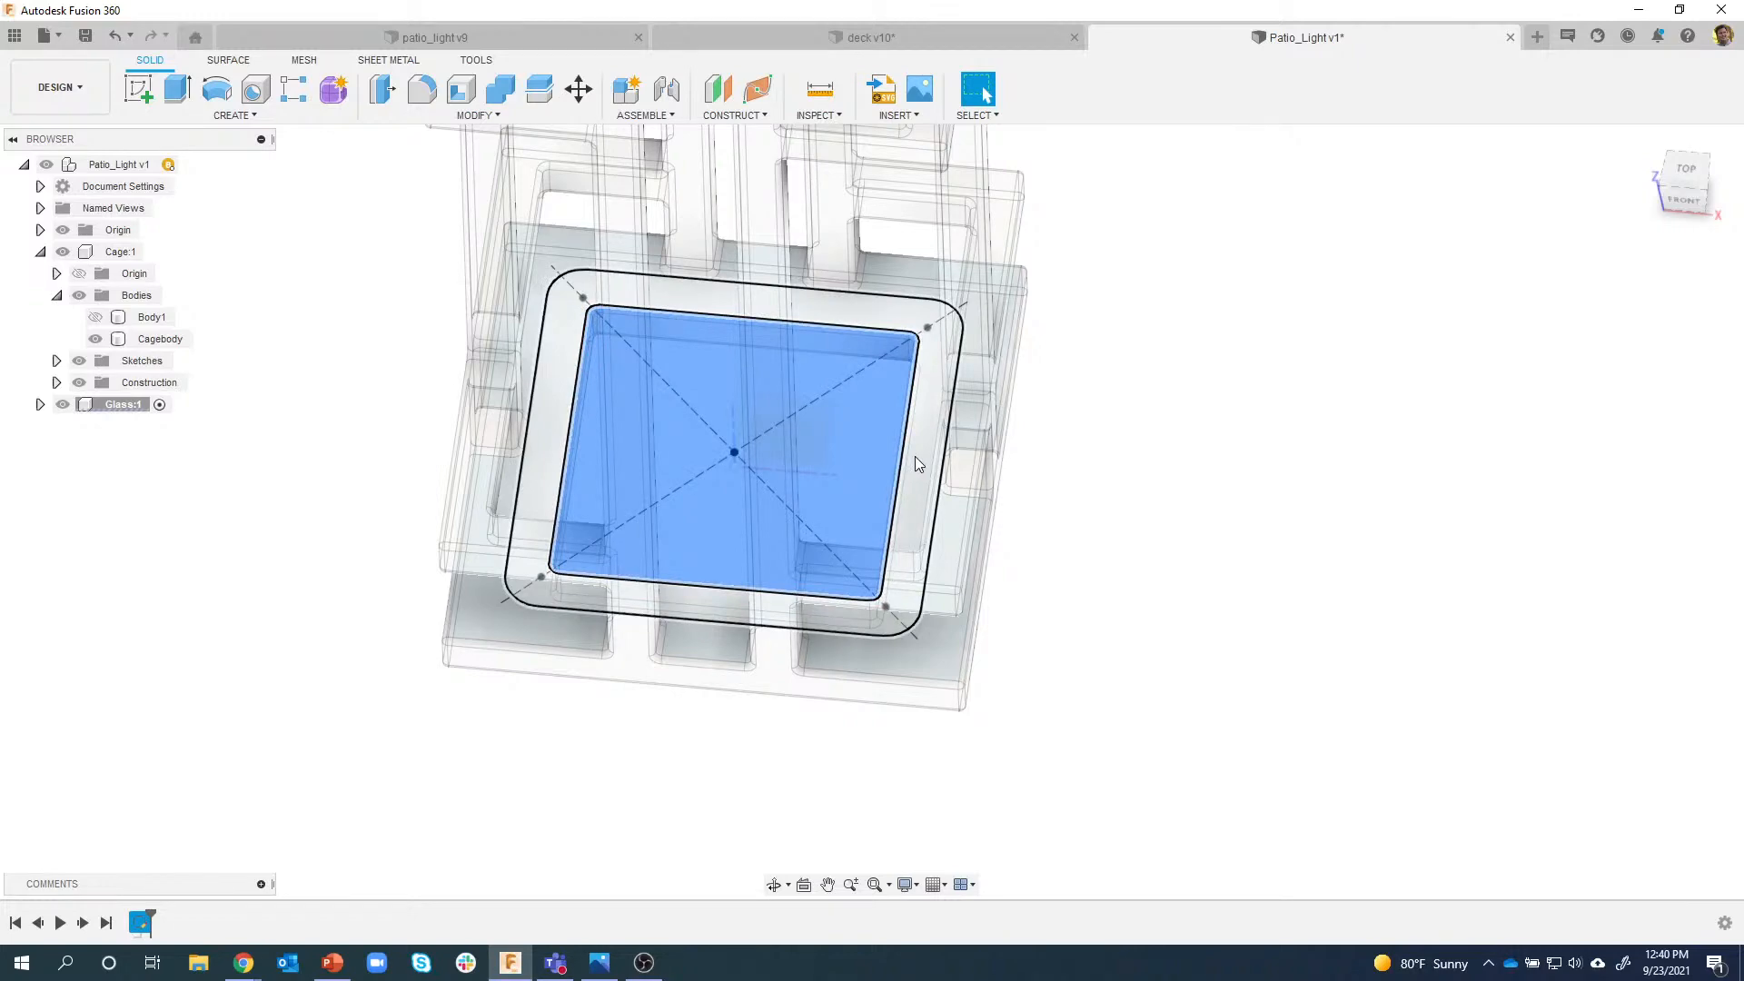
pyautogui.keyDown('shift'); pyautogui.click(914, 456); pyautogui.keyUp('shift')
pyautogui.rightClick(885, 450)
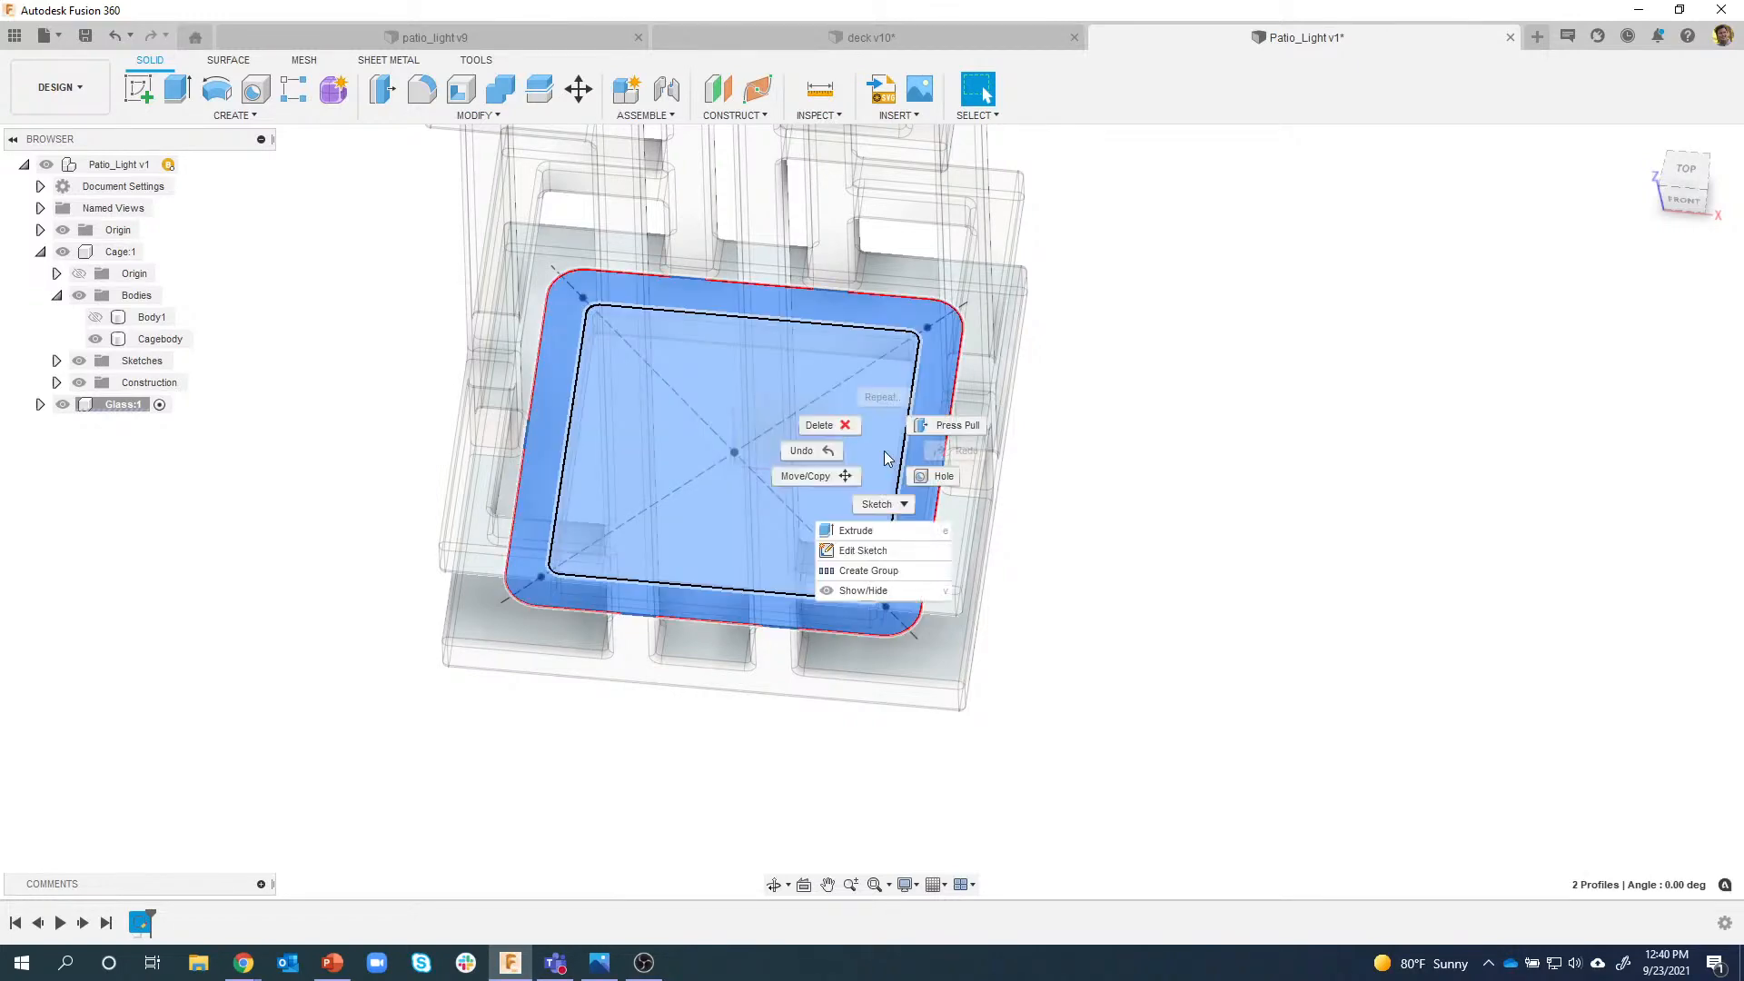
pyautogui.click(856, 530)
pyautogui.keyDown('shift'); pyautogui.moveTo(1078, 487); pyautogui.dragTo(1078, 280, button='middle'); pyautogui.keyUp('shift')
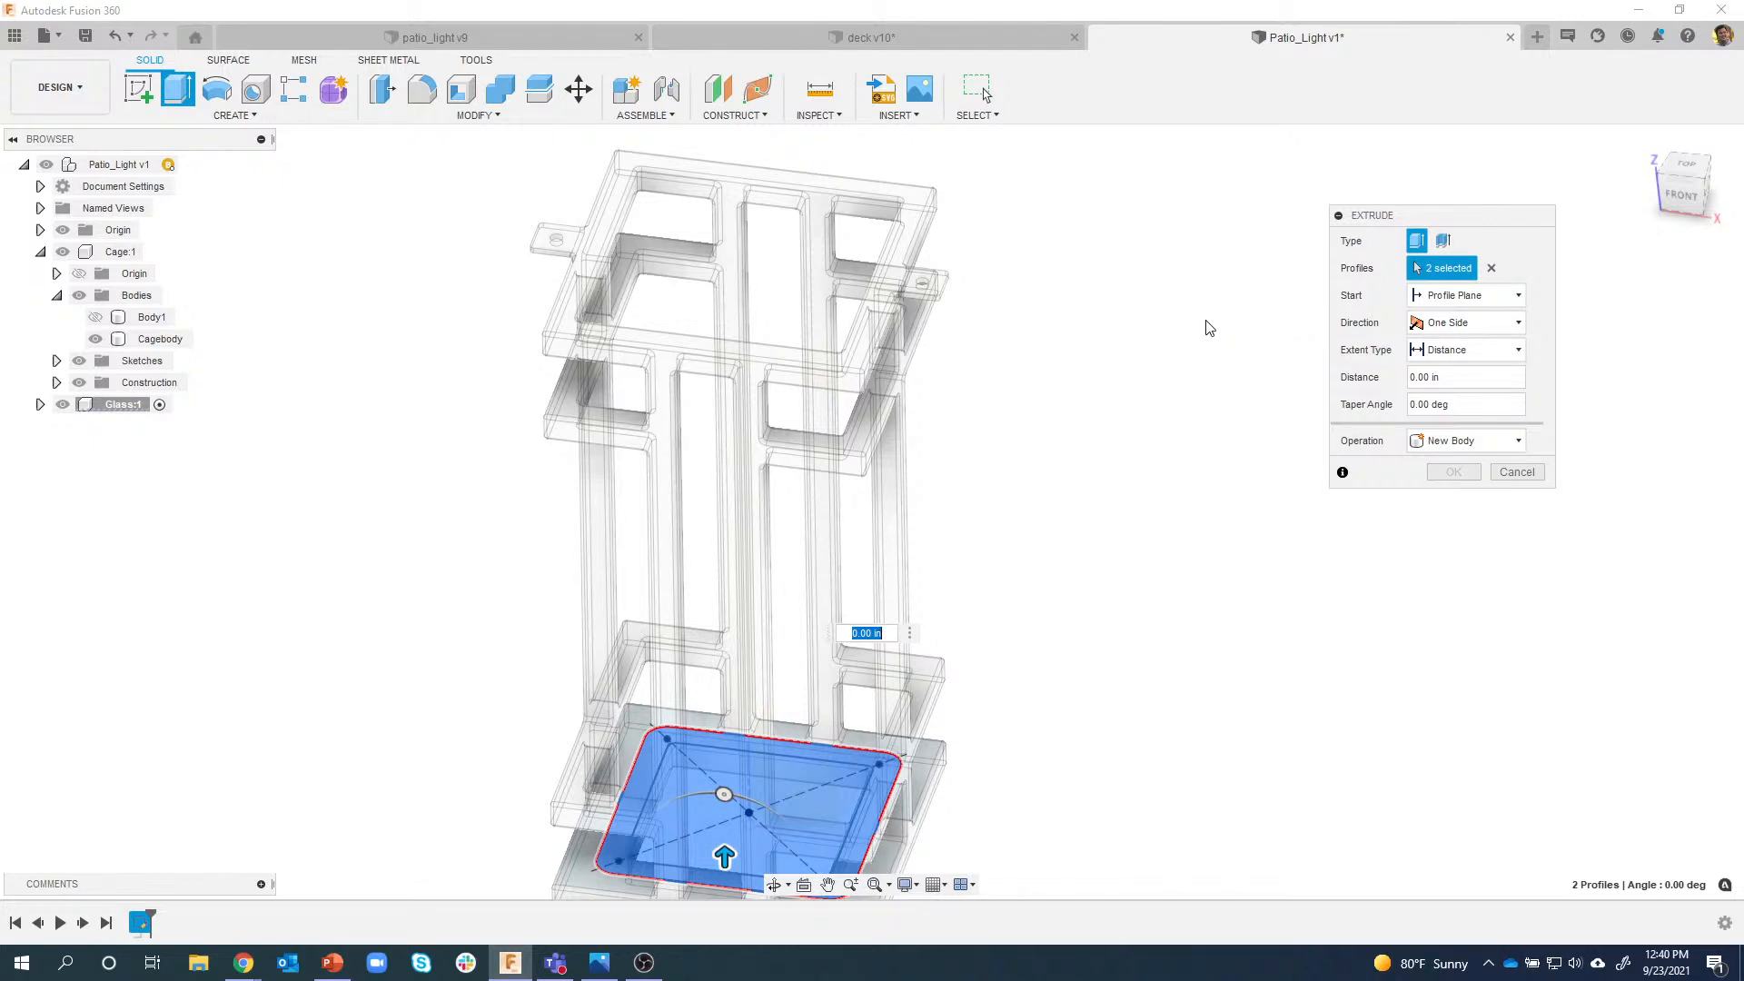
pyautogui.click(1479, 350)
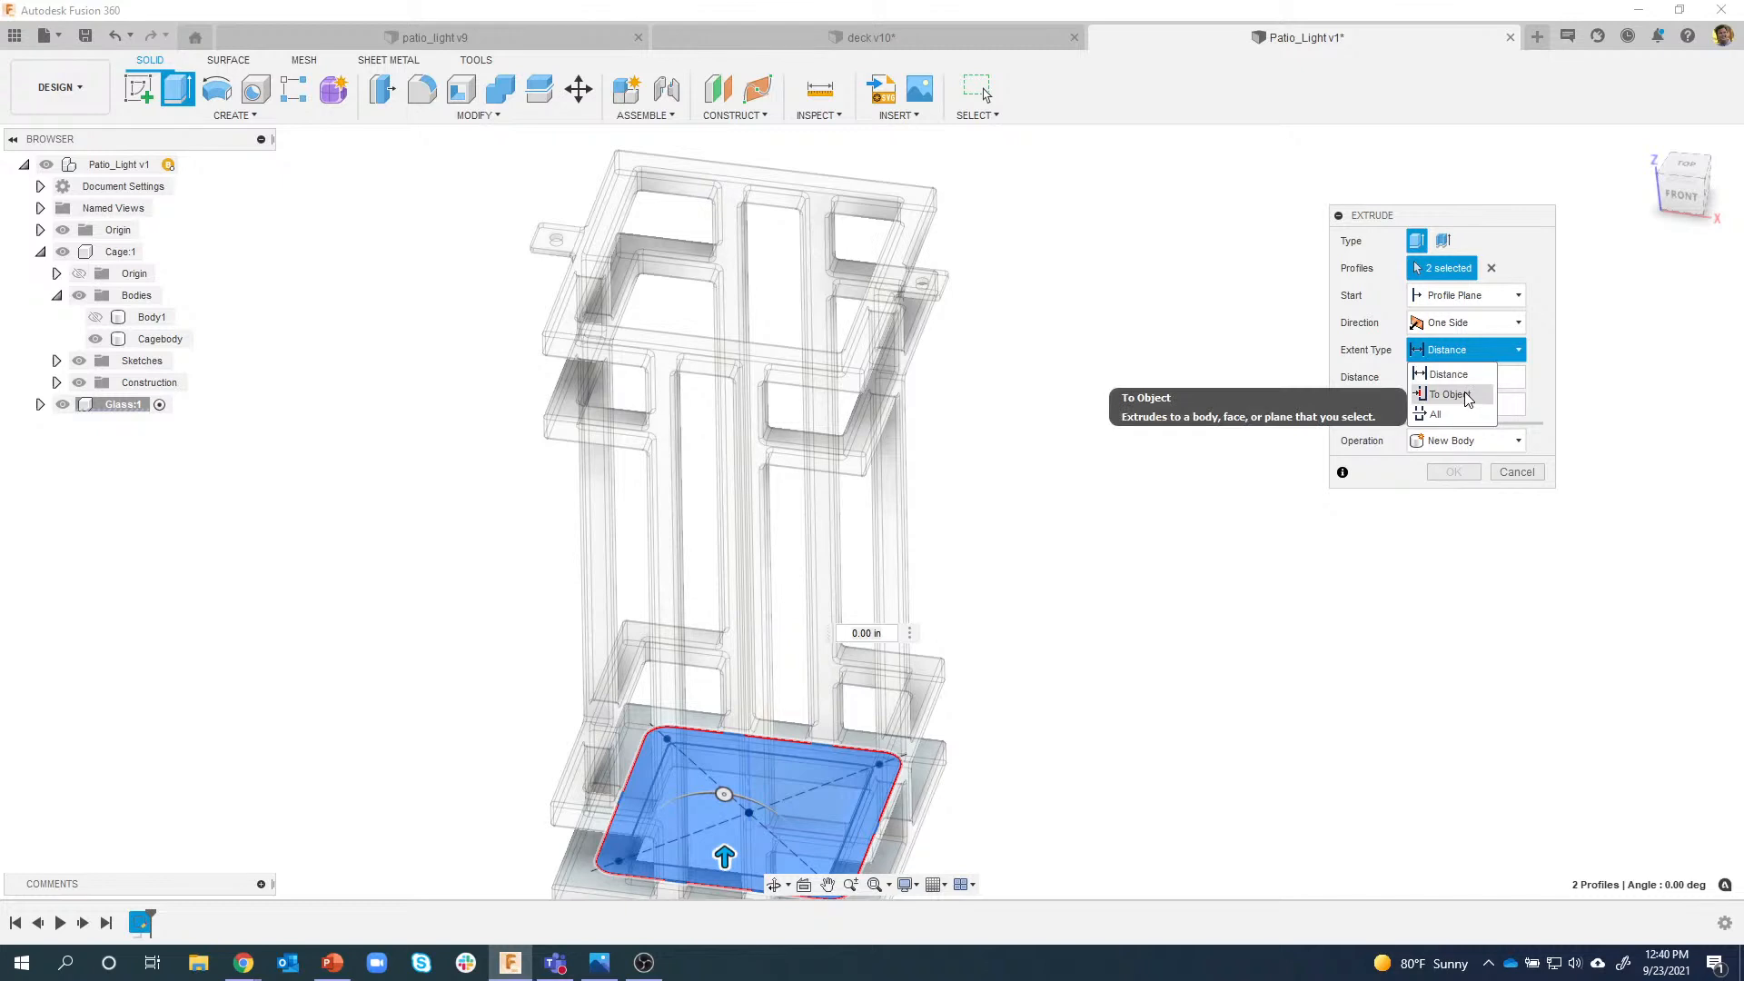
pyautogui.click(1466, 396)
pyautogui.click(945, 217)
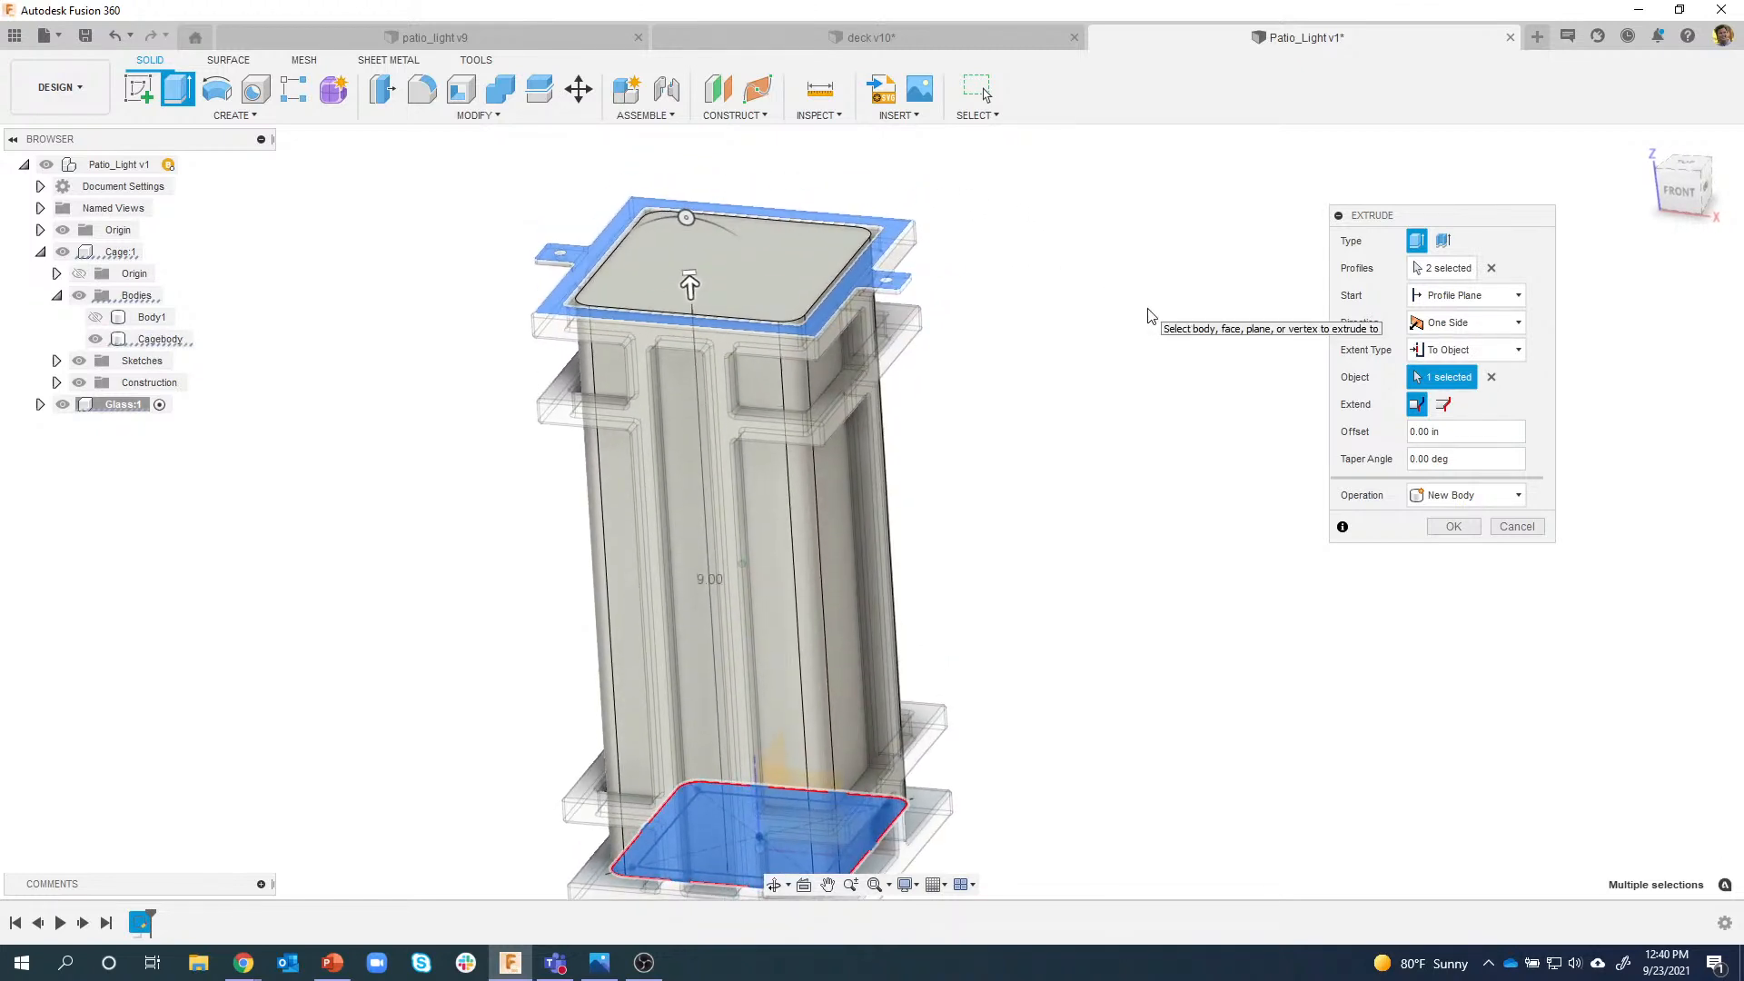
# Switch the extrusion to Thin Extrude with a 0.15 in wall thickness and create it as a new body.
pyautogui.scroll(4, 1271, 298)
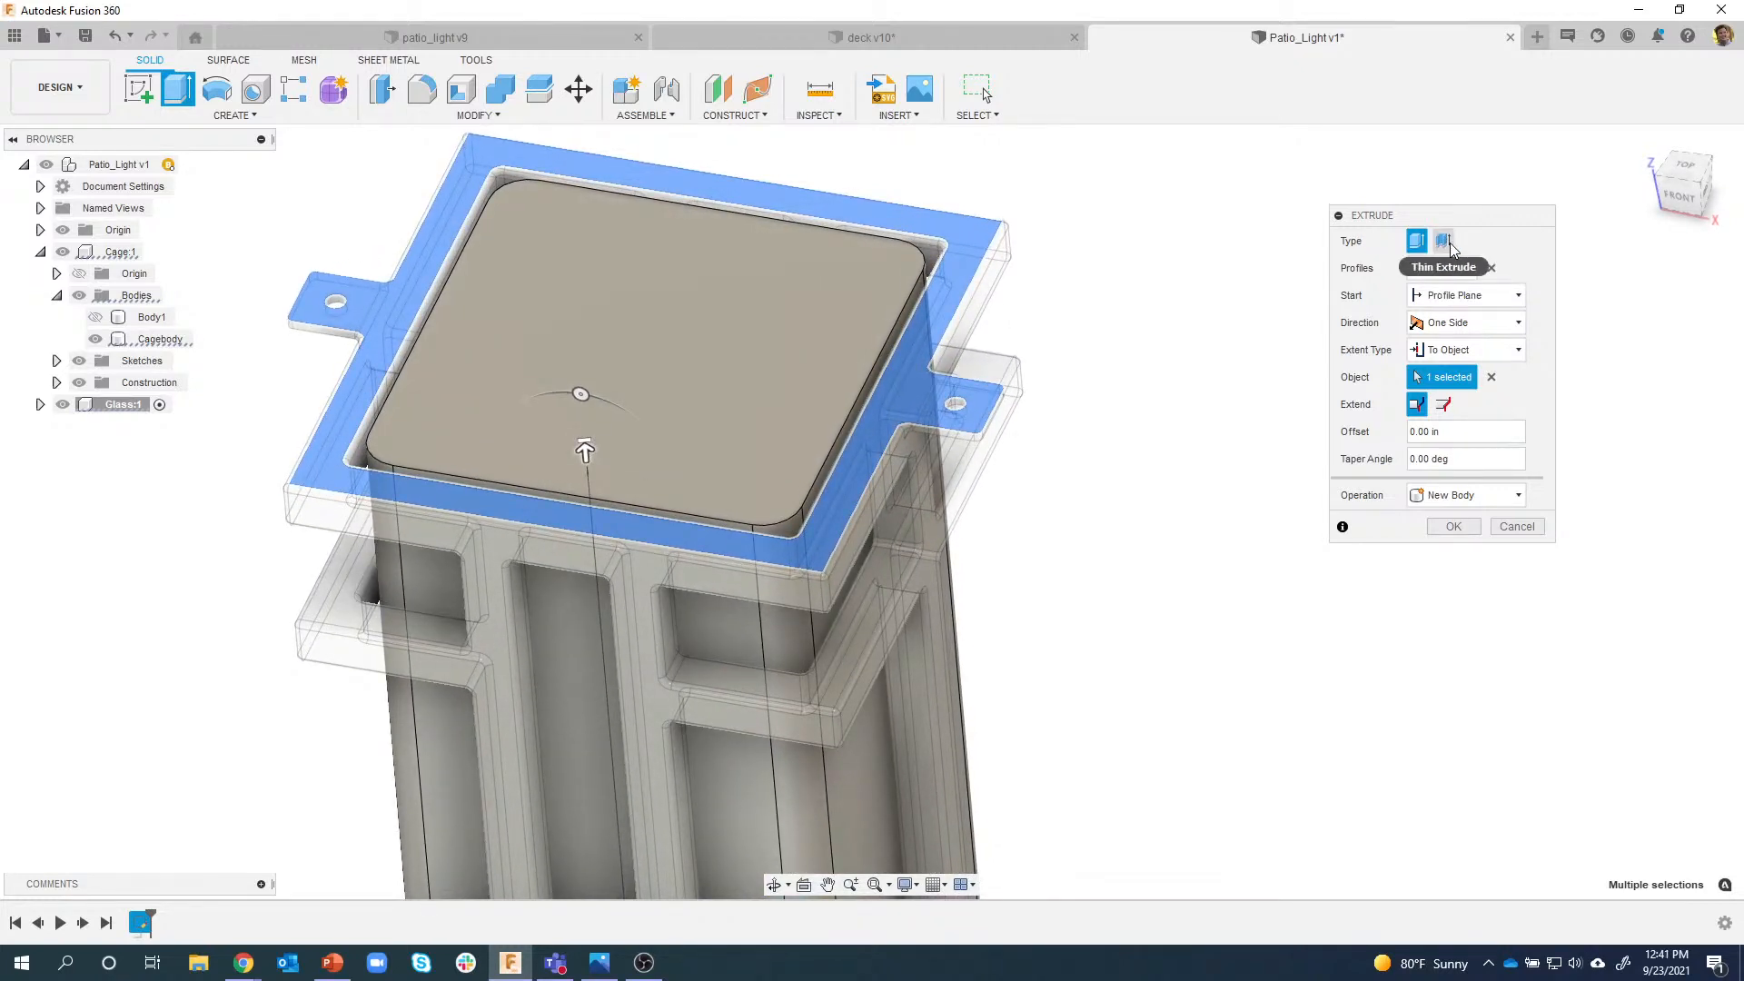
pyautogui.click(1451, 243)
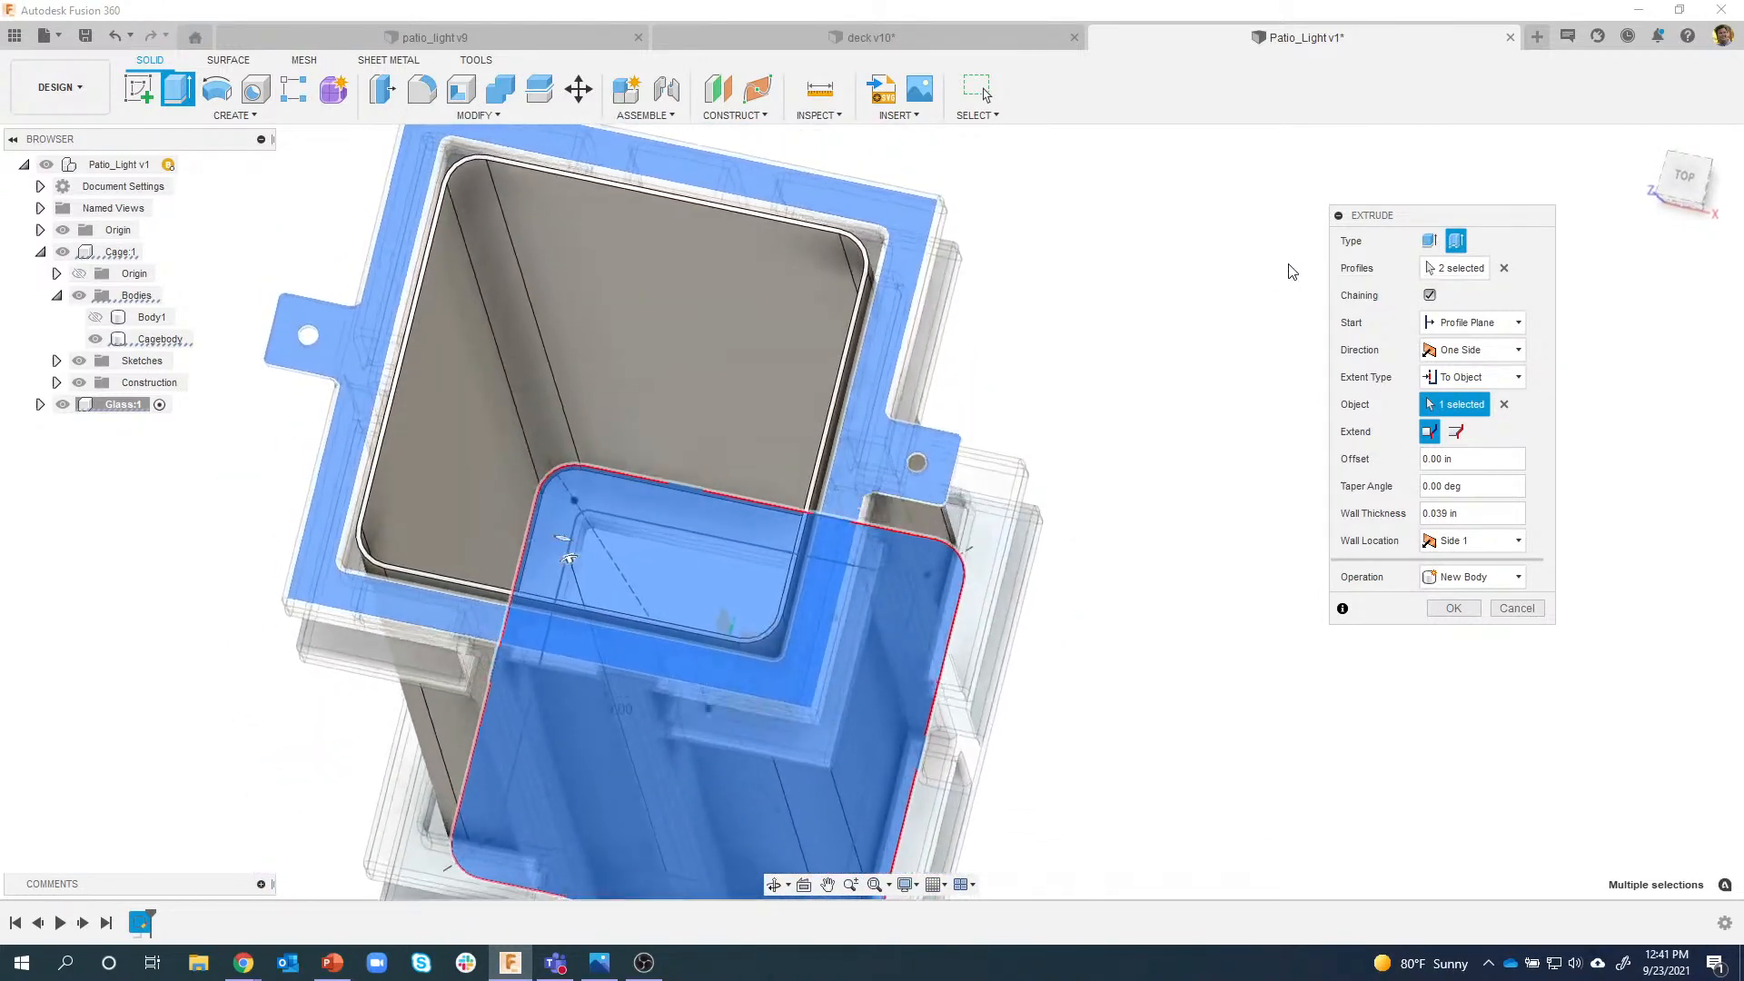
pyautogui.click(1424, 514)
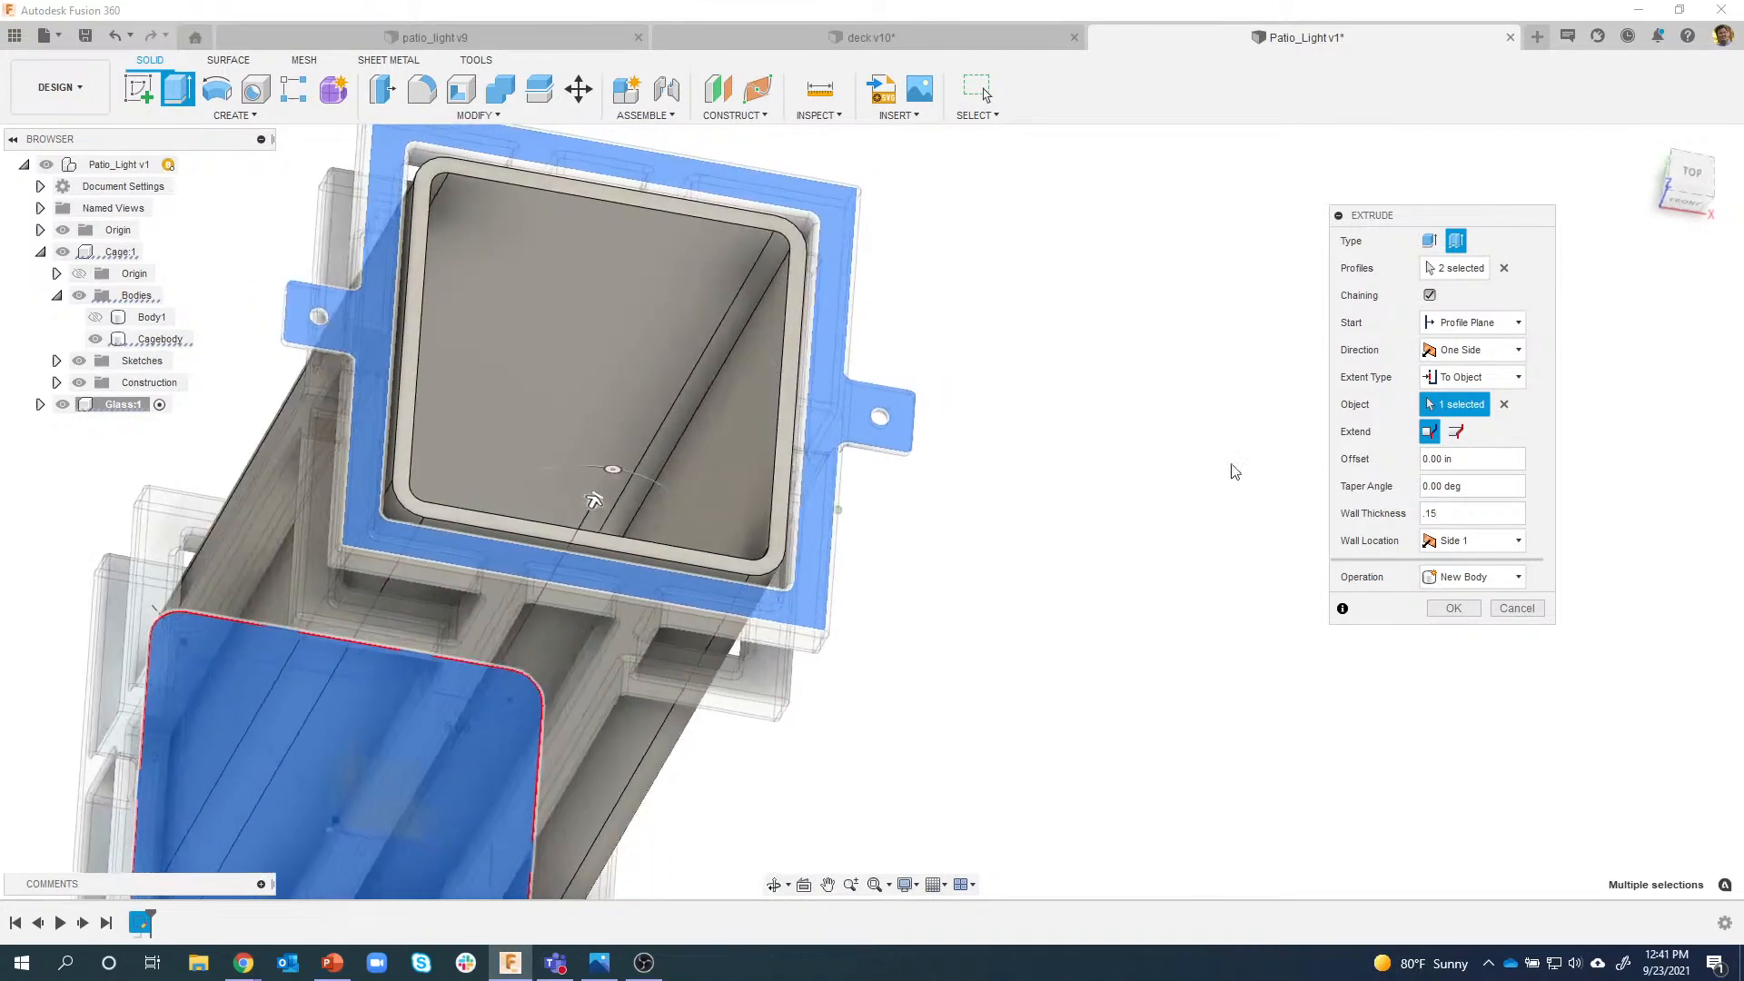
pyautogui.click(1453, 607)
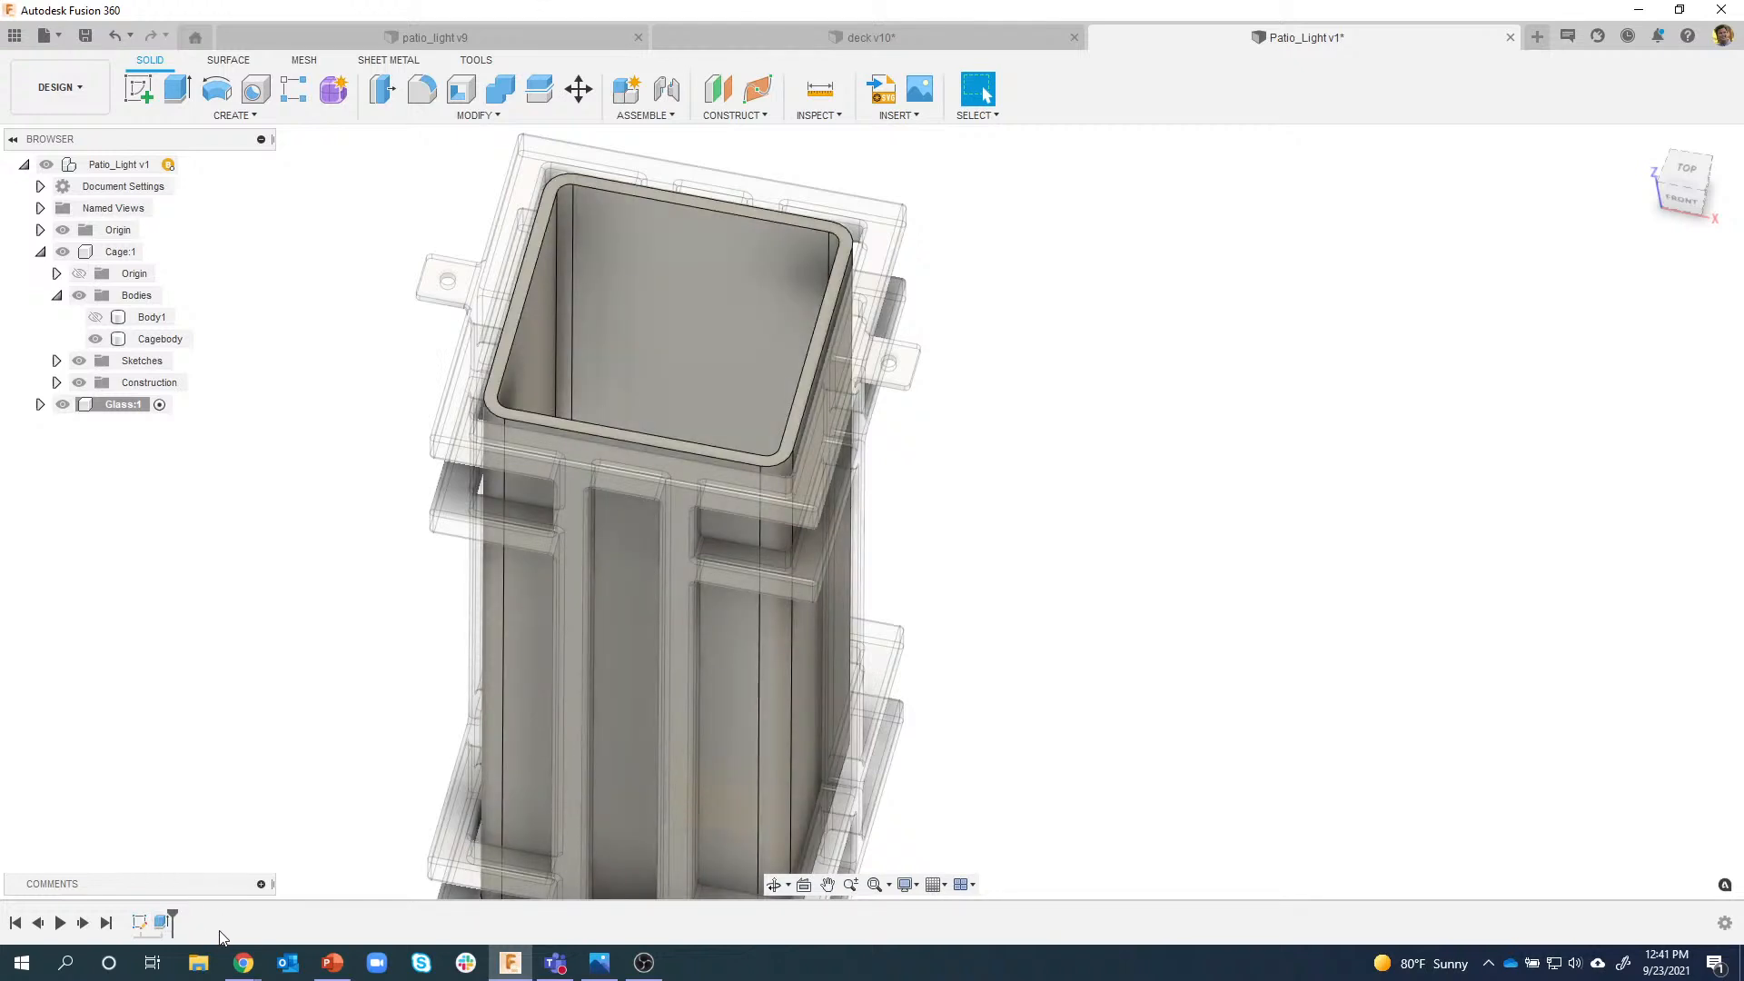
# Open the Appearance settings and expand the Textured category of the Glass appearances in the library.
pyautogui.scroll(-1, 259, 758)
pyautogui.keyDown('shift'); pyautogui.moveTo(259, 758); pyautogui.dragTo(277, 634, button='middle'); pyautogui.keyUp('shift')
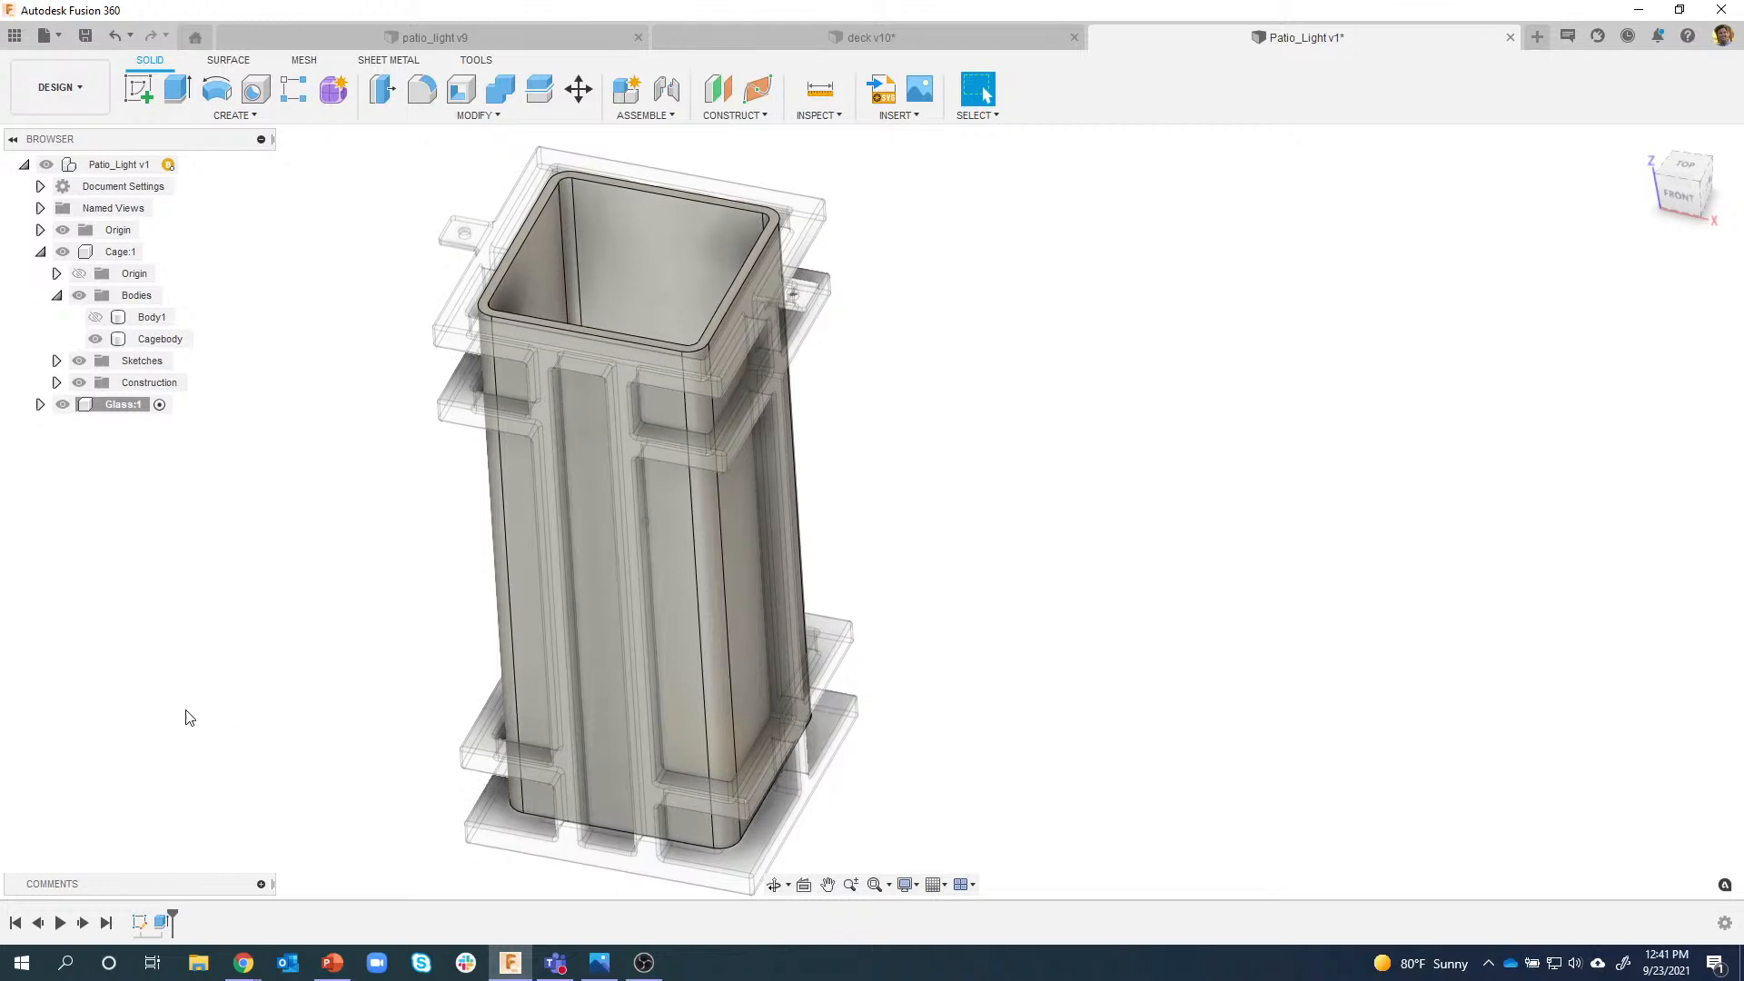
pyautogui.scroll(2, 884, 591)
pyautogui.keyDown('shift'); pyautogui.moveTo(994, 469); pyautogui.dragTo(951, 452, button='middle'); pyautogui.keyUp('shift')
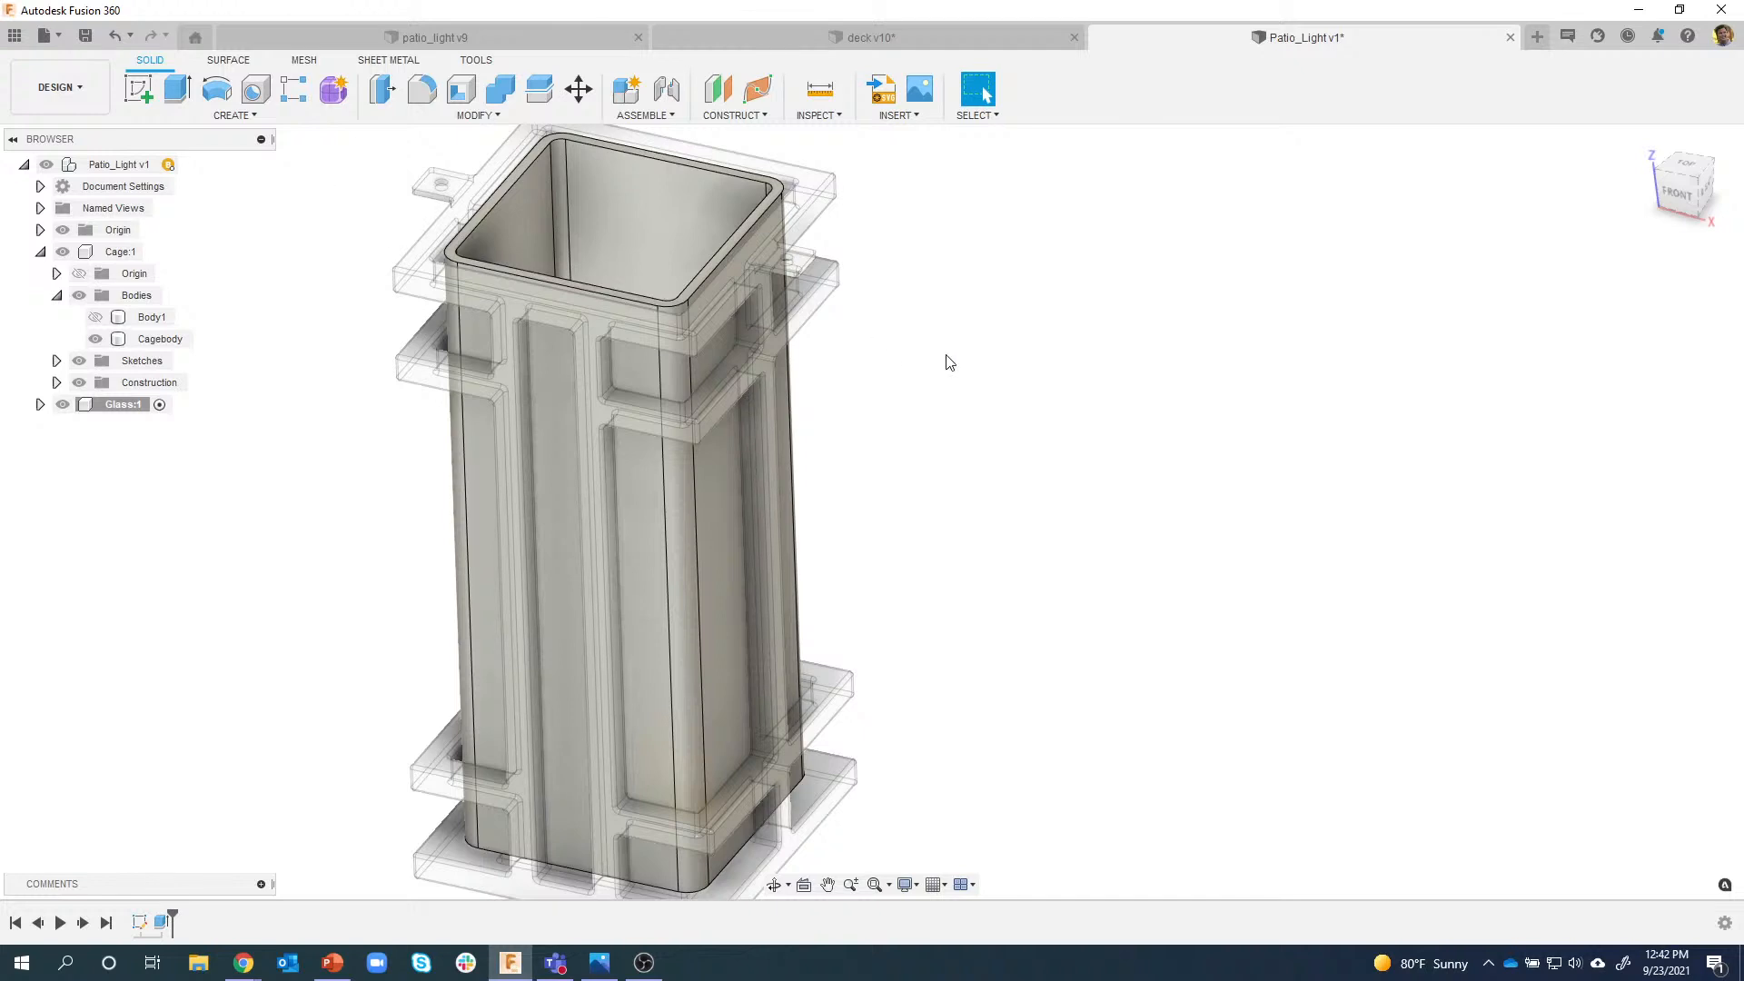
pyautogui.press('a')
pyautogui.moveTo(1522, 249); pyautogui.dragTo(1362, 185)
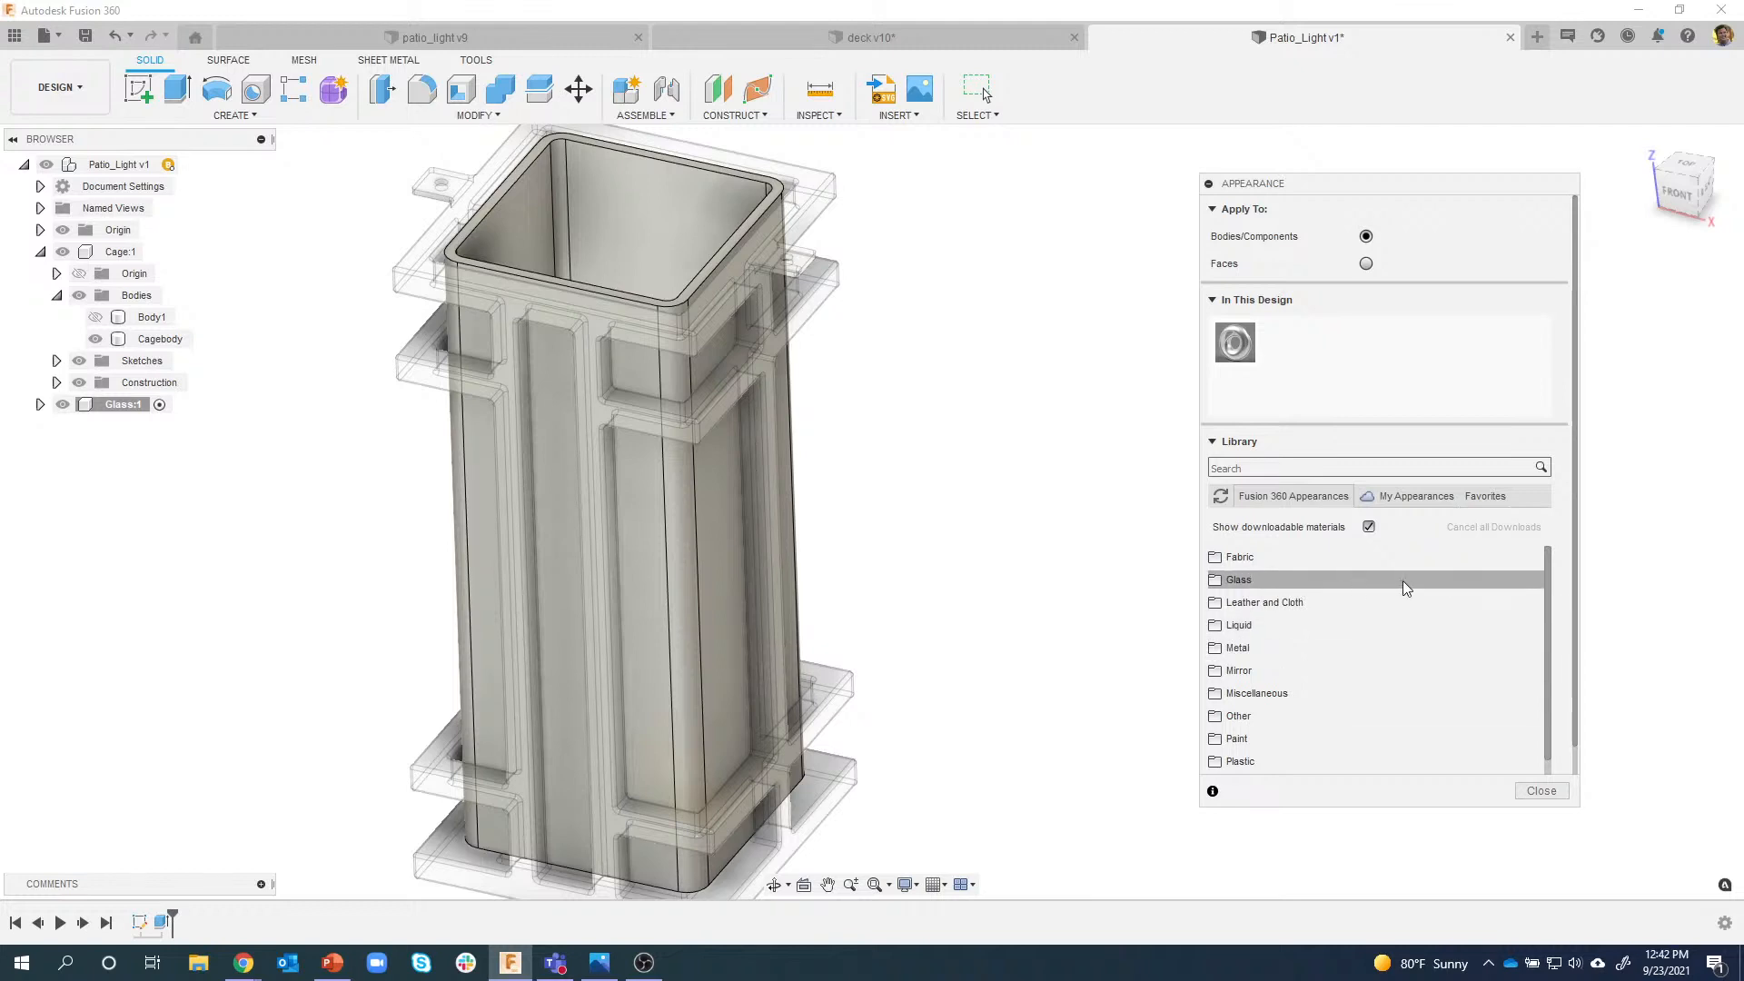
pyautogui.scroll(-2, 1336, 592)
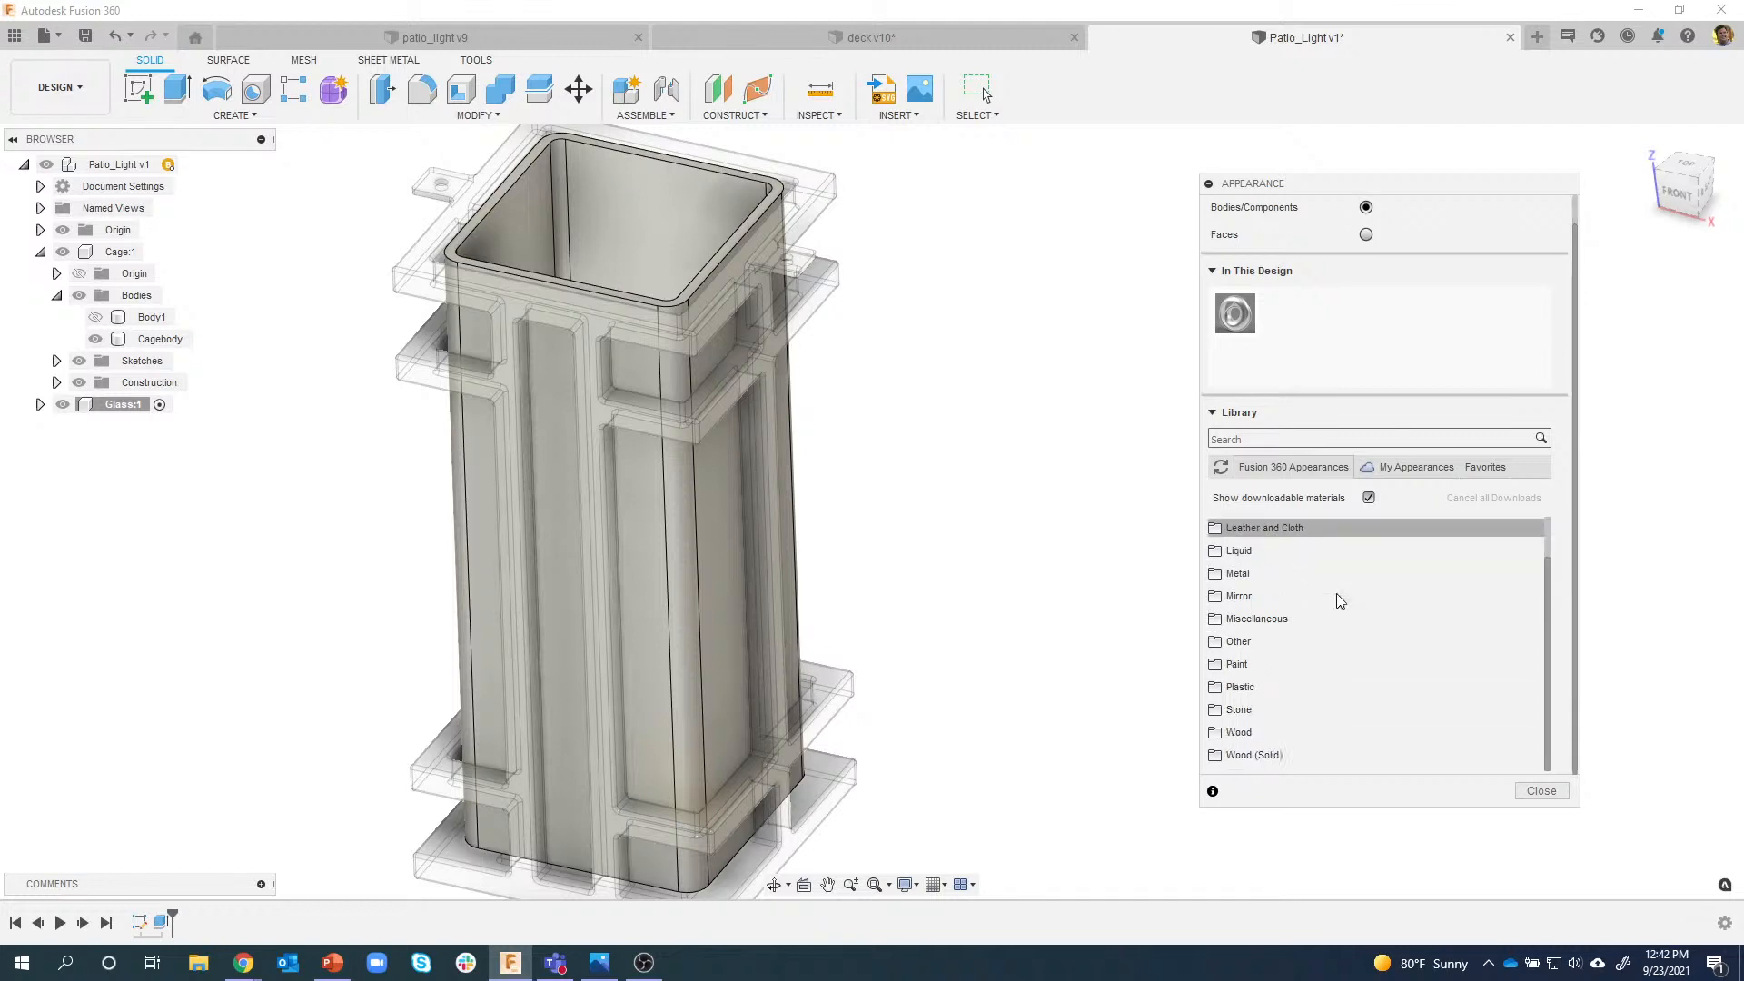
pyautogui.scroll(2, 1335, 654)
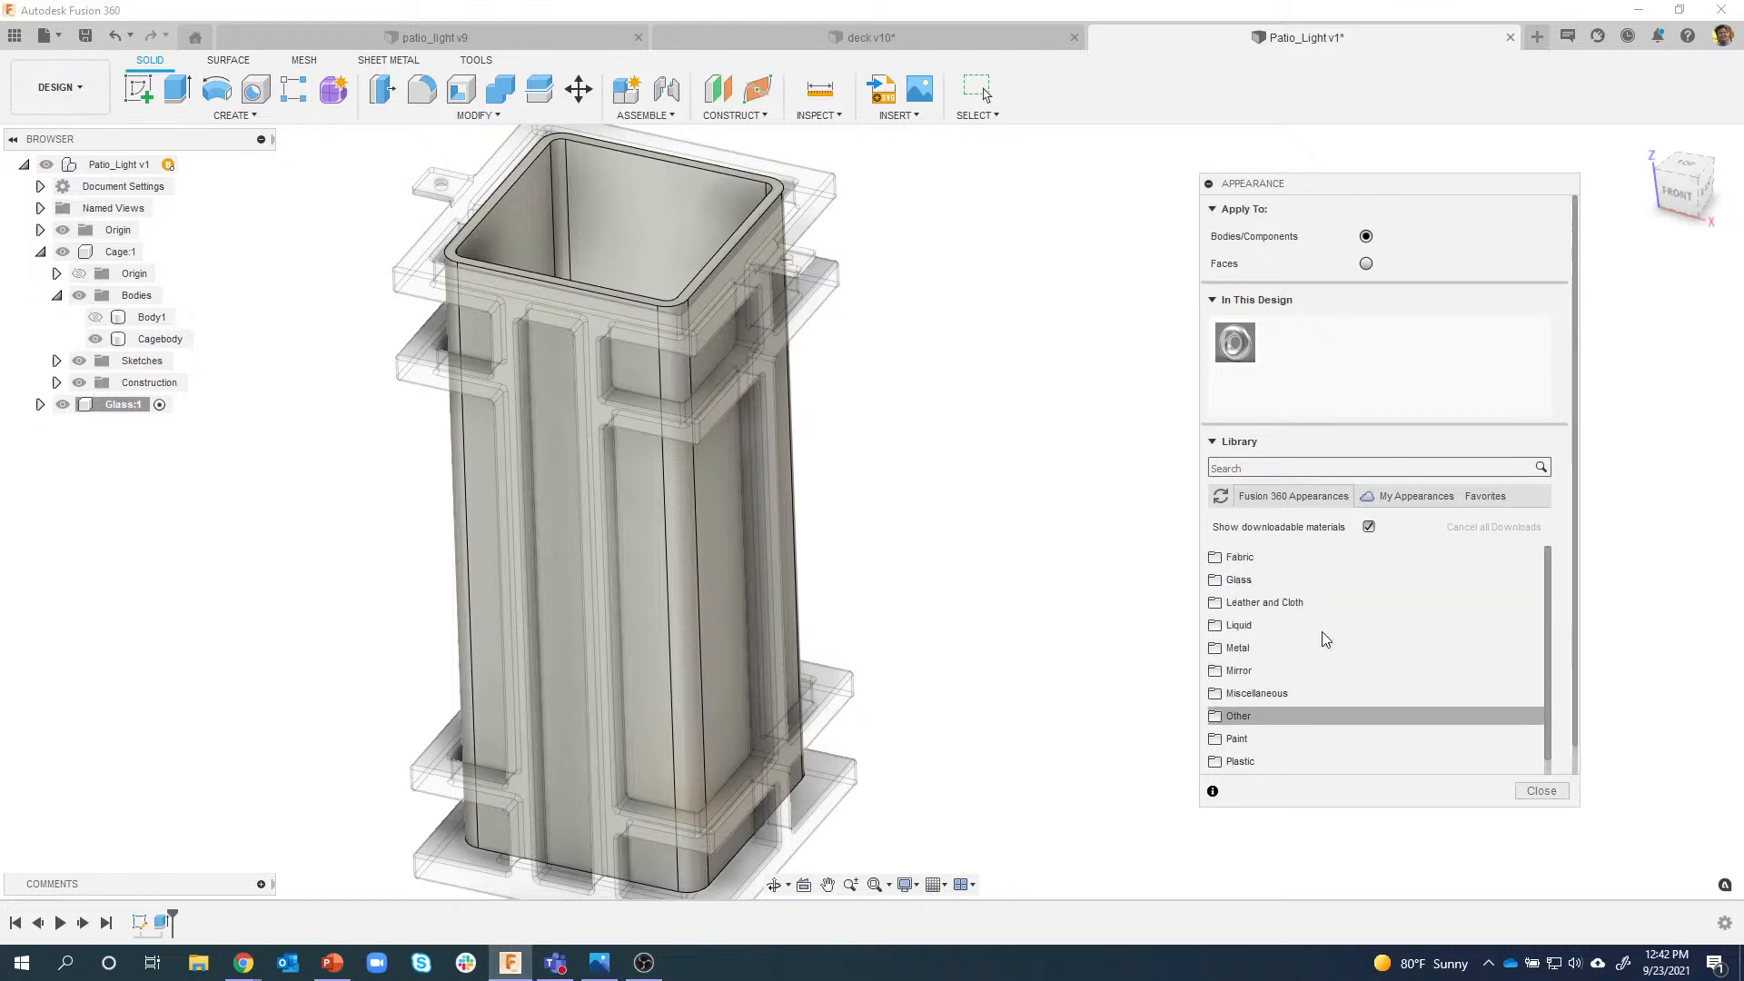
pyautogui.click(1268, 587)
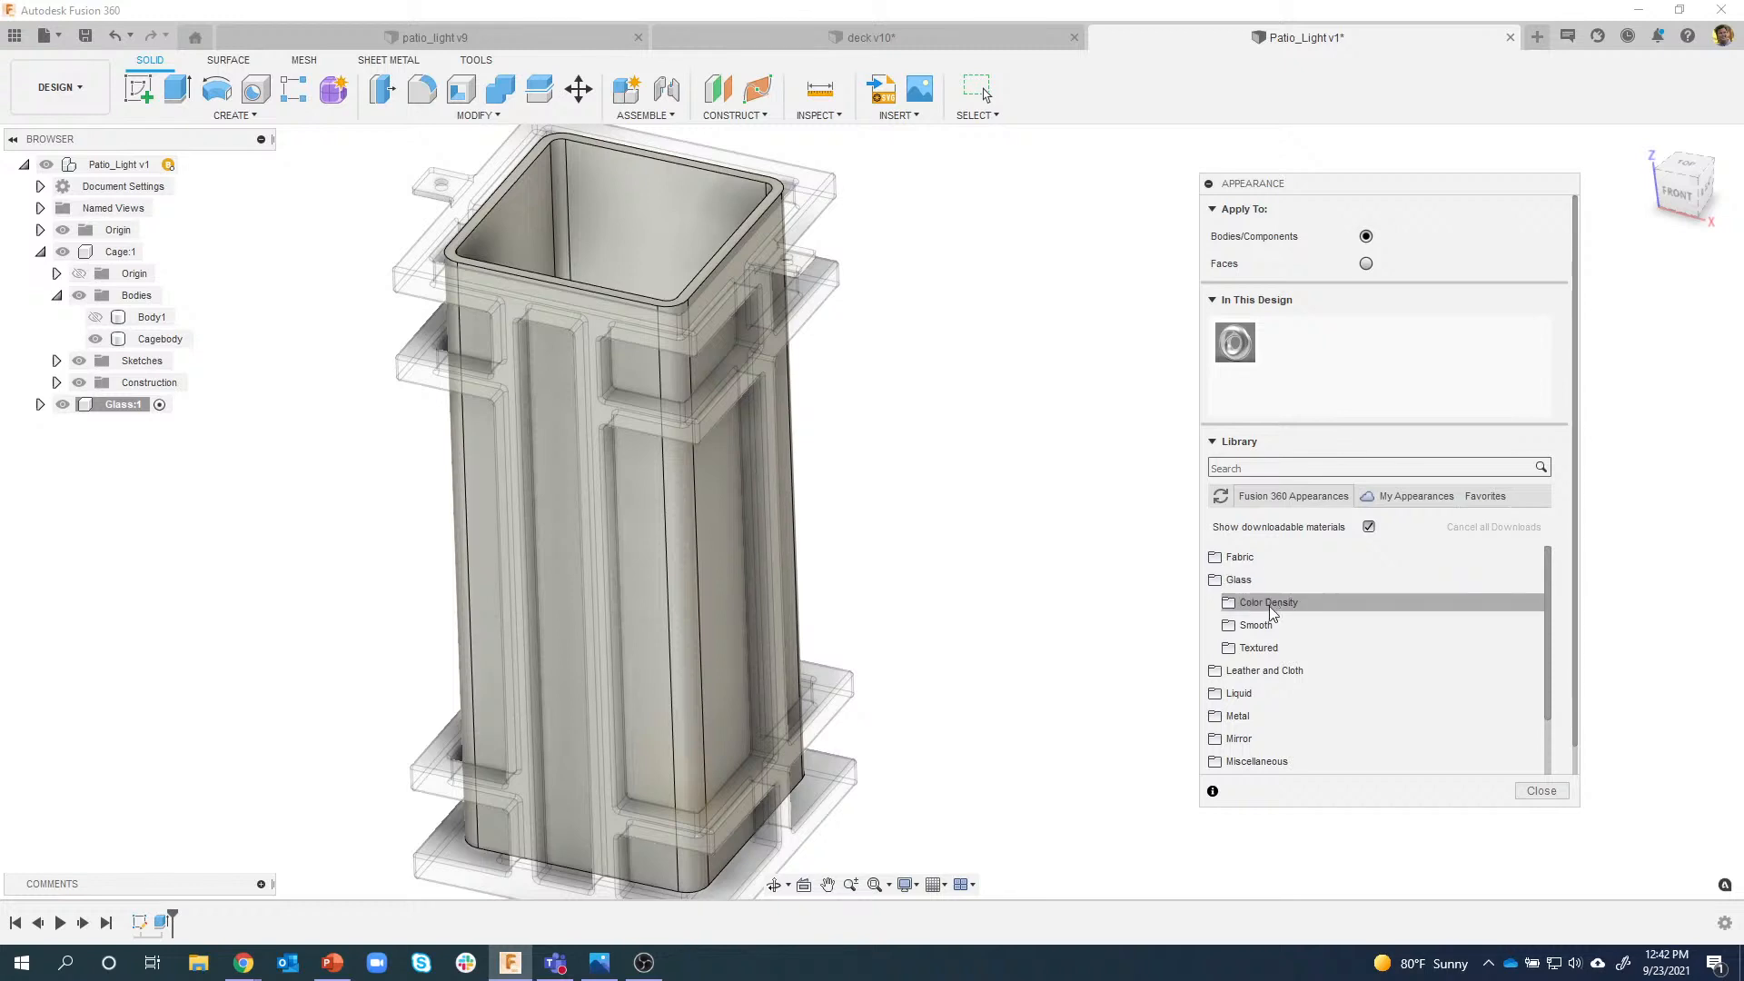
pyautogui.click(1282, 650)
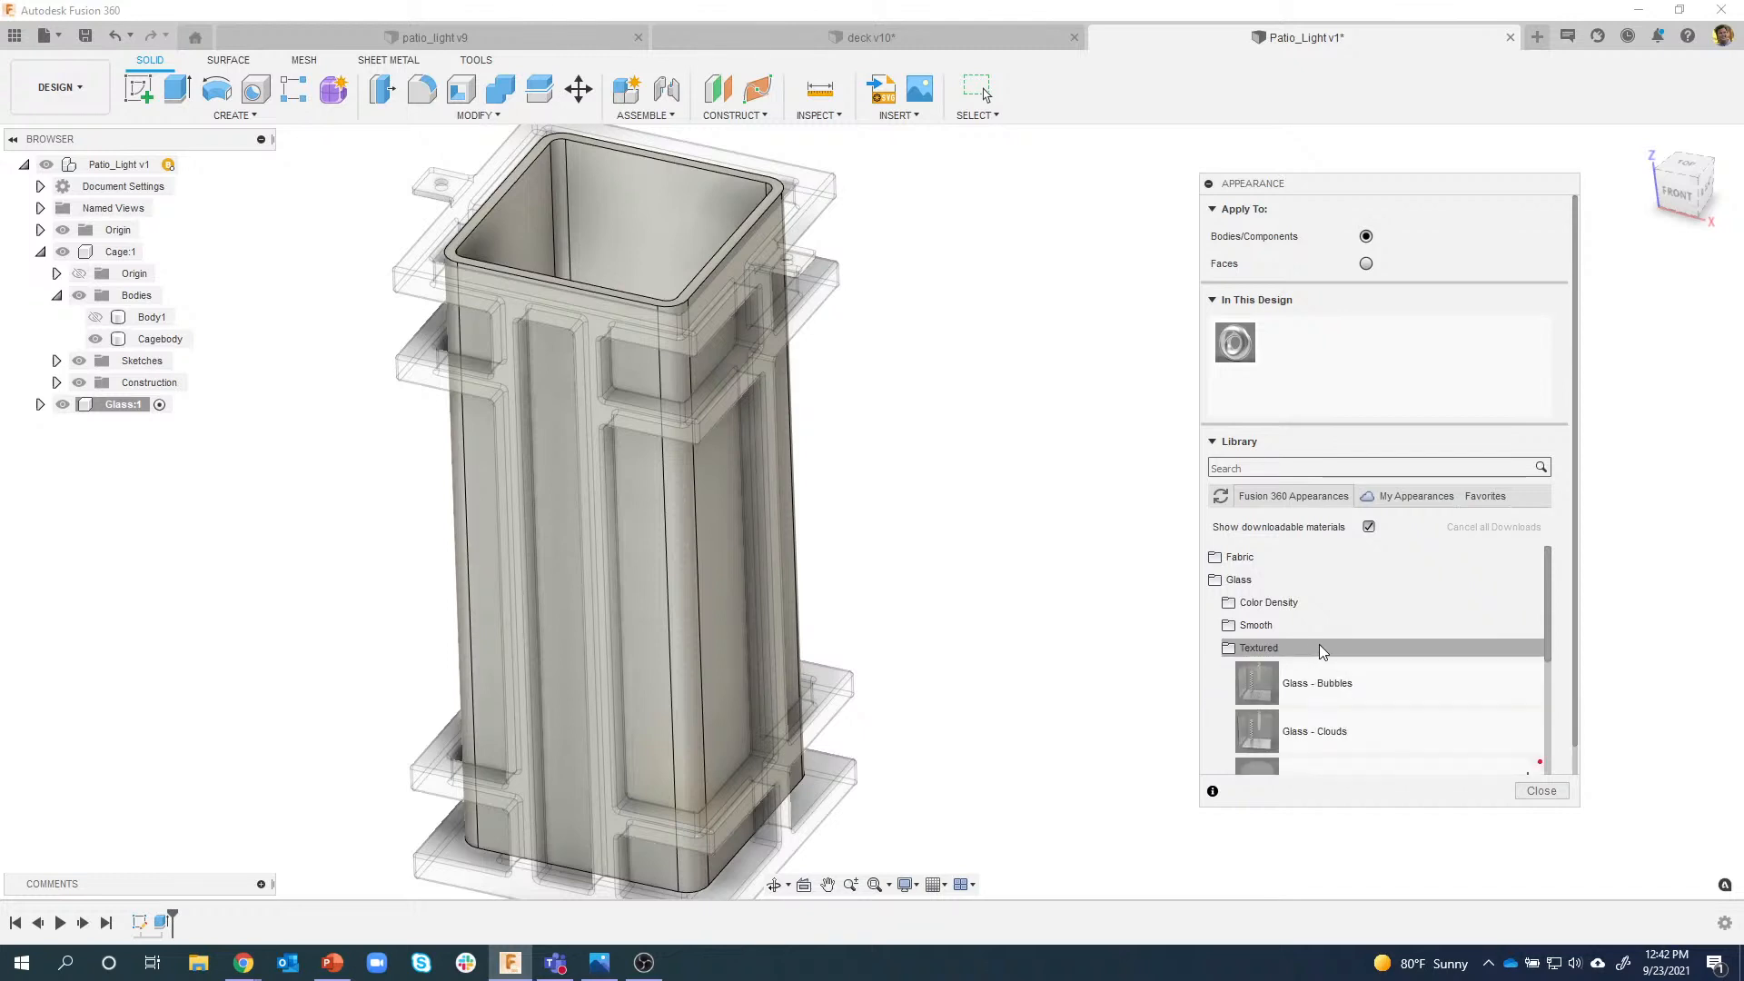
# Apply the Glass - Noise appearance to the hollow glass body, inspect its texture up close and close the appearance settings.
pyautogui.scroll(-1, 1338, 632)
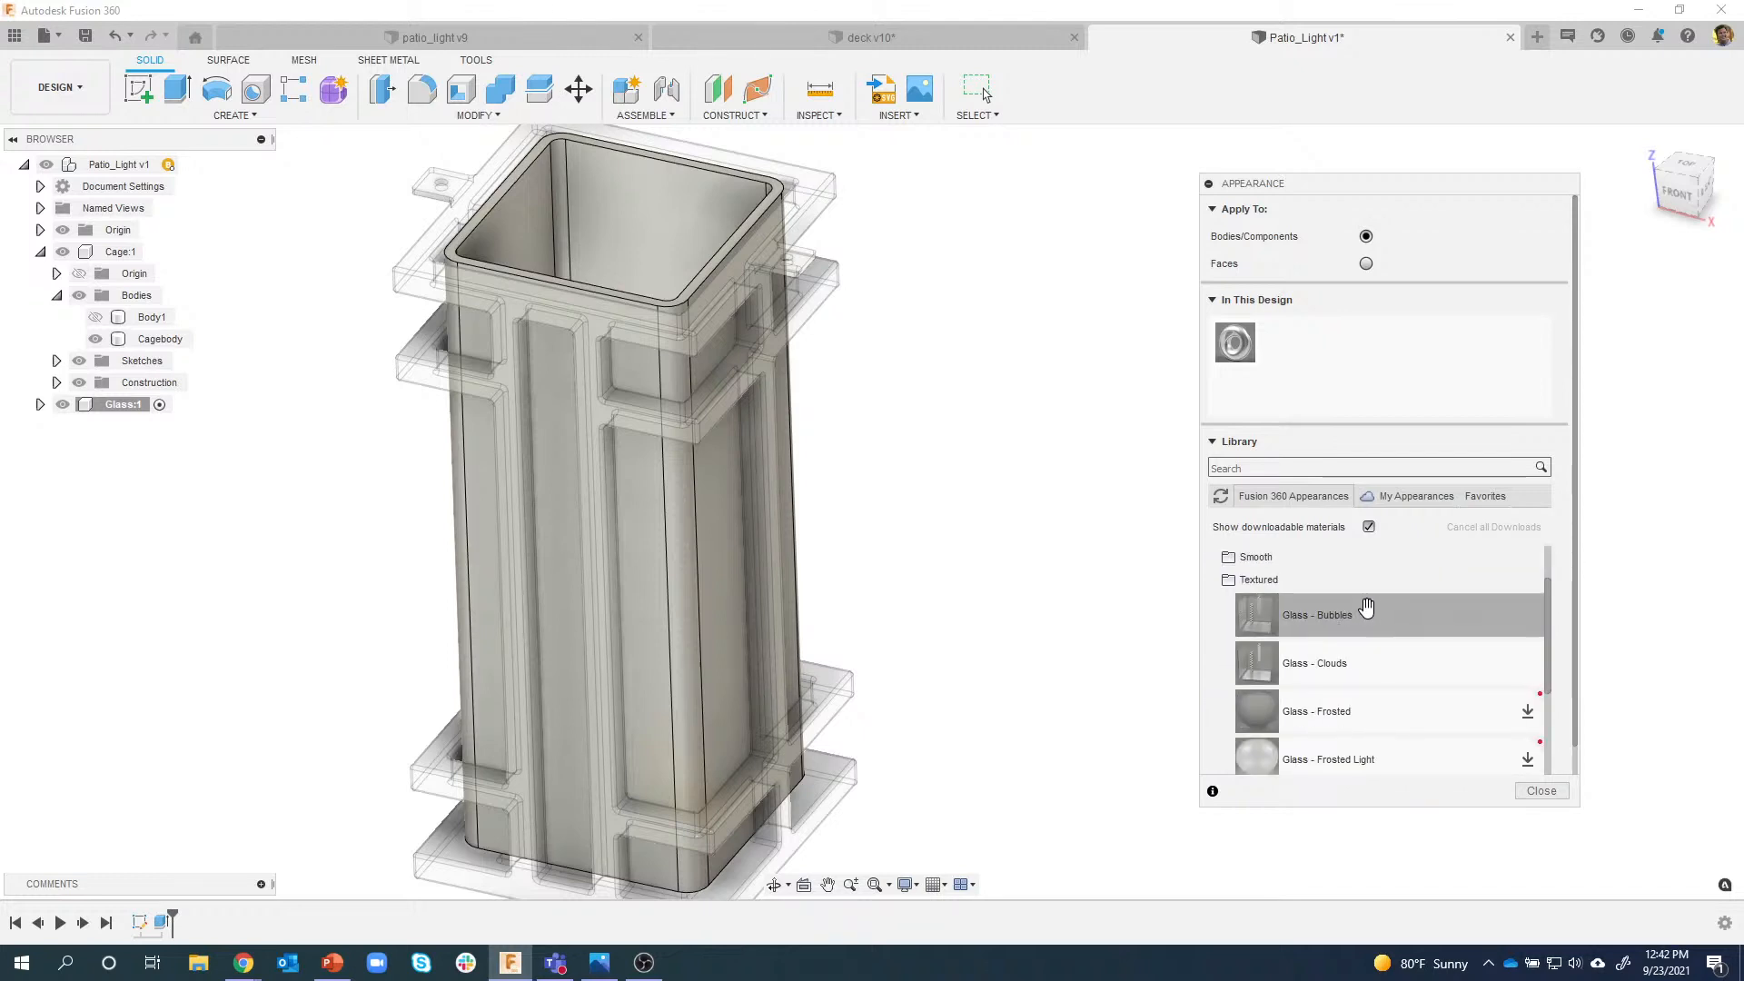
pyautogui.scroll(-1, 1367, 607)
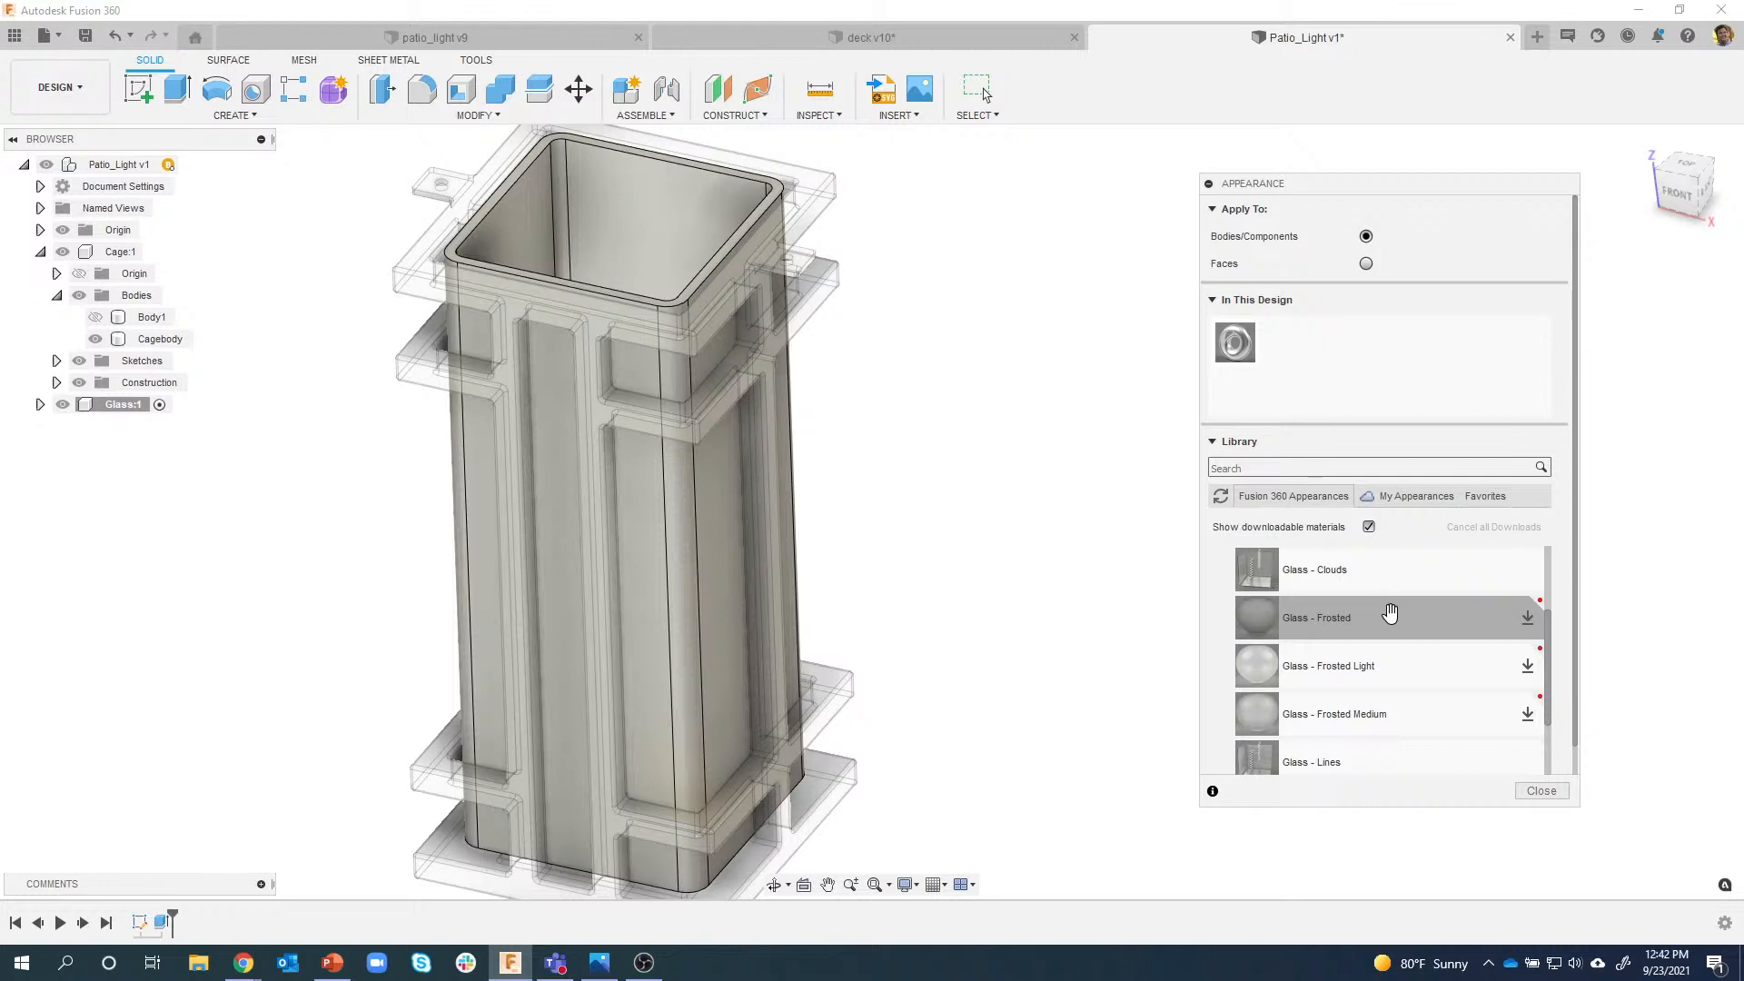
pyautogui.scroll(-2, 1391, 638)
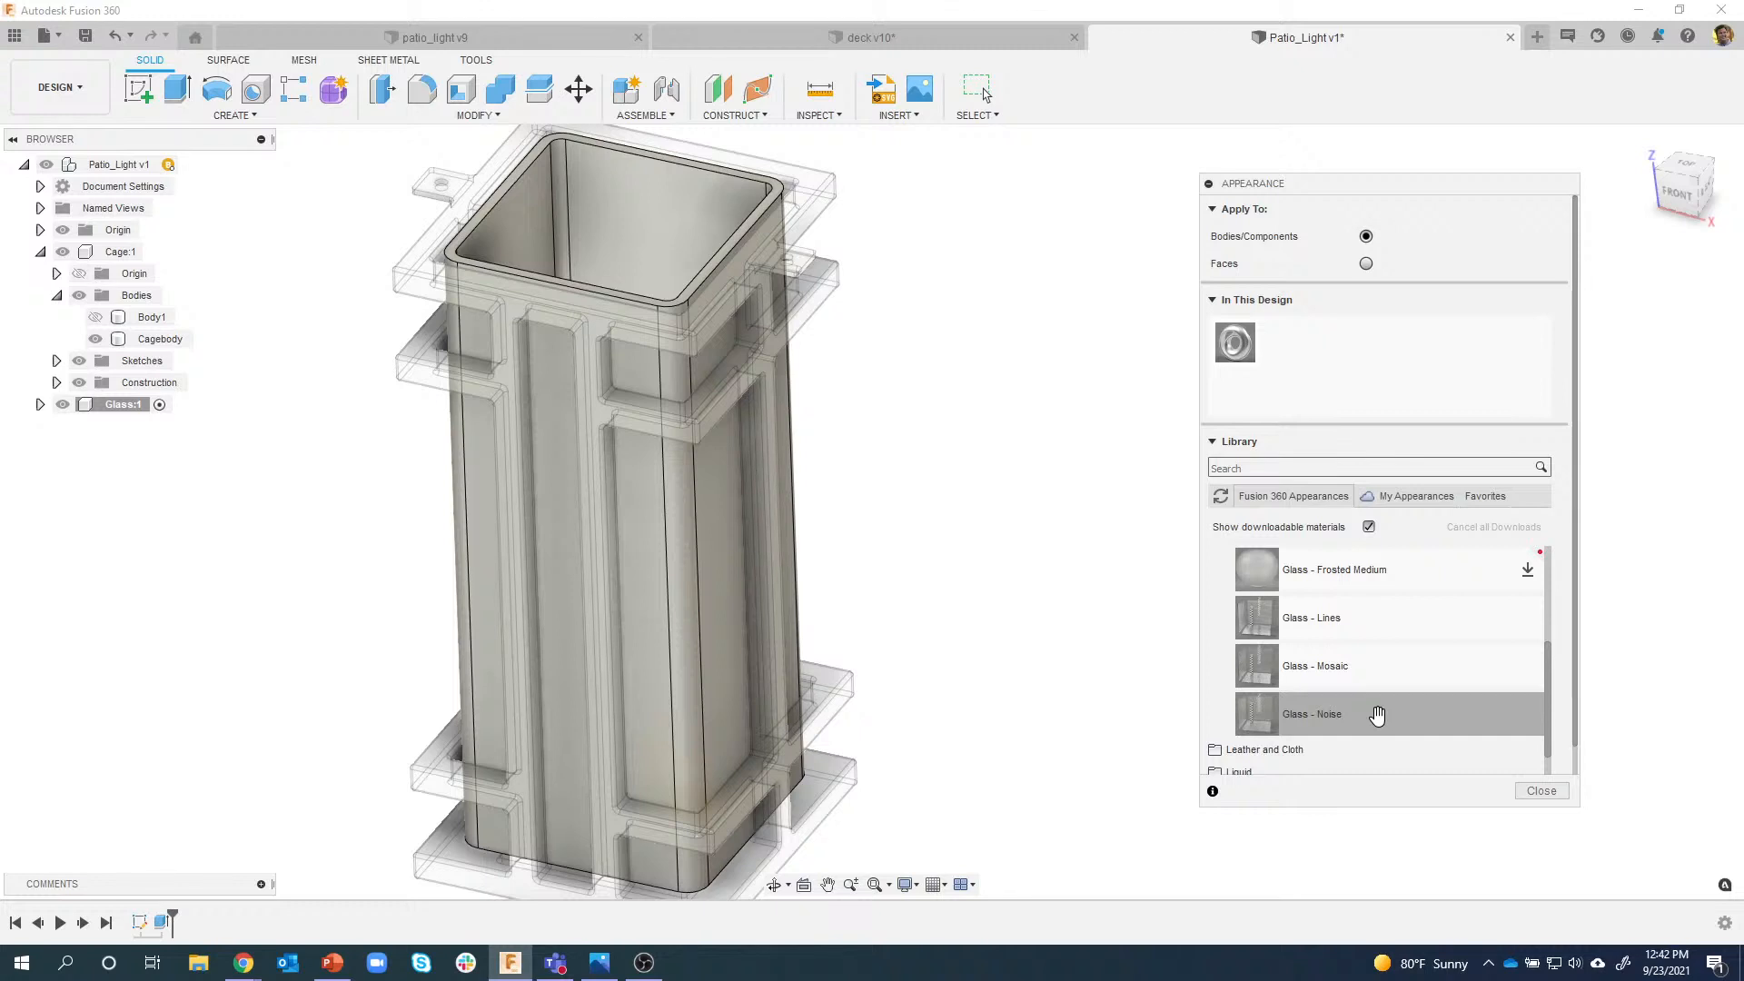
pyautogui.moveTo(1378, 716); pyautogui.dragTo(674, 214)
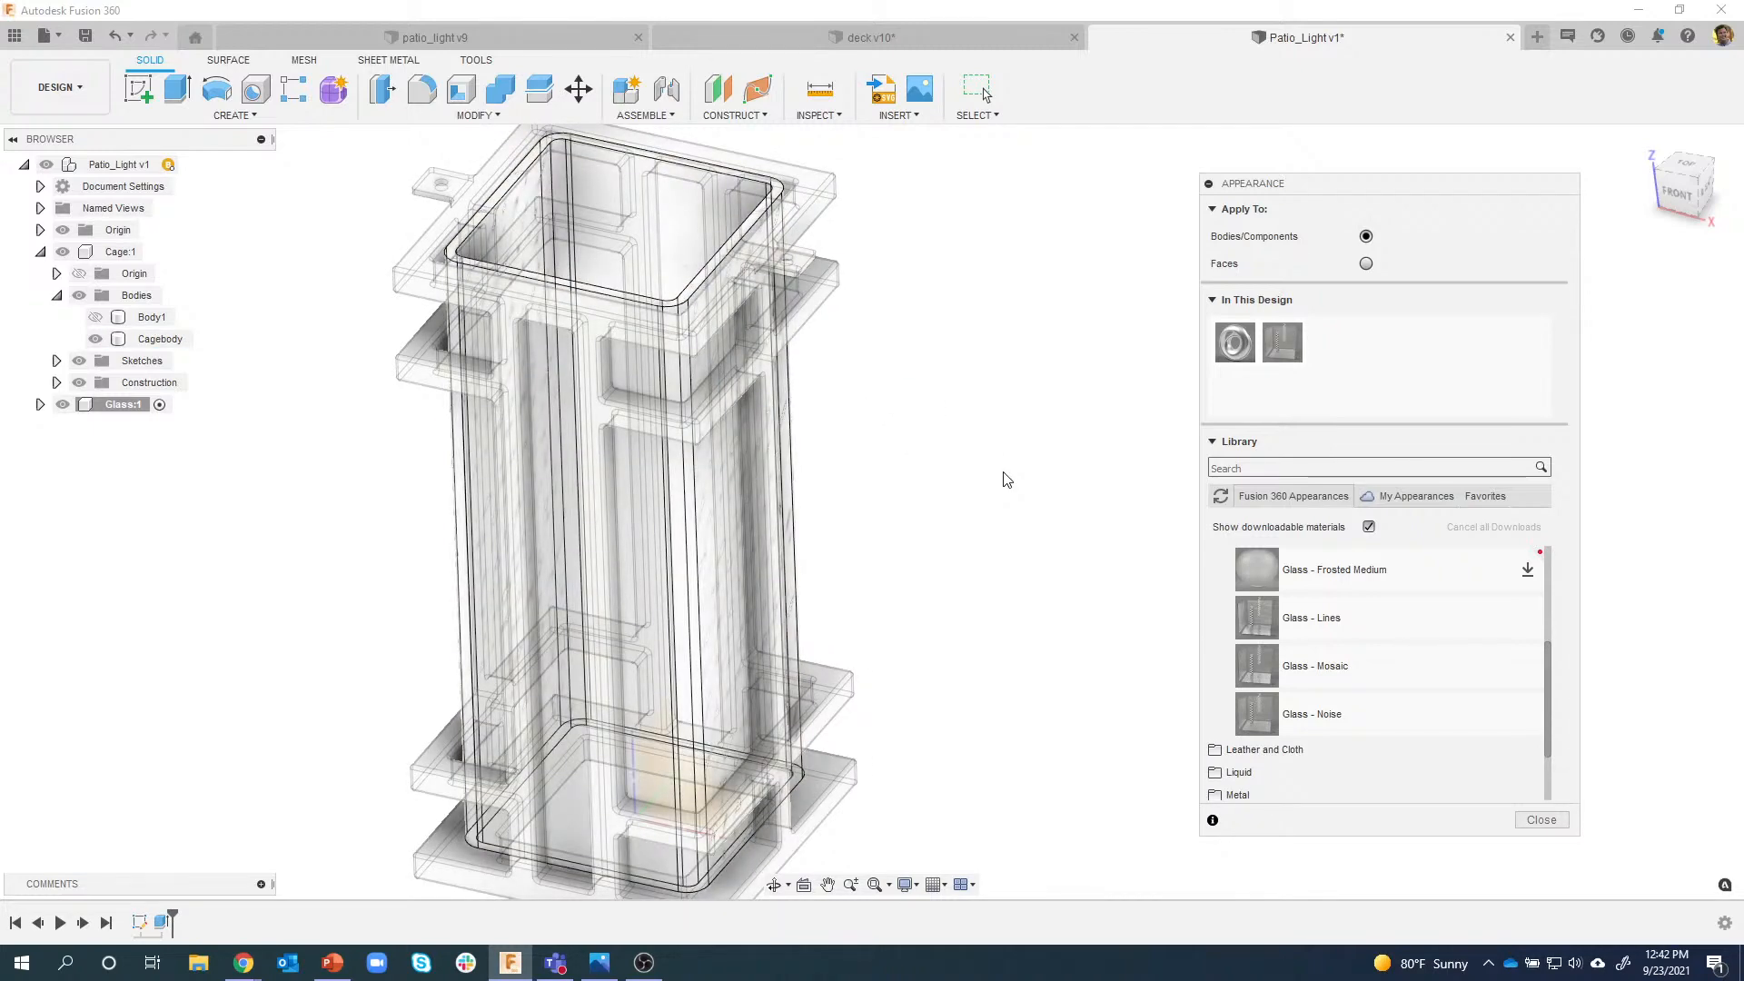
pyautogui.scroll(5, 1005, 479)
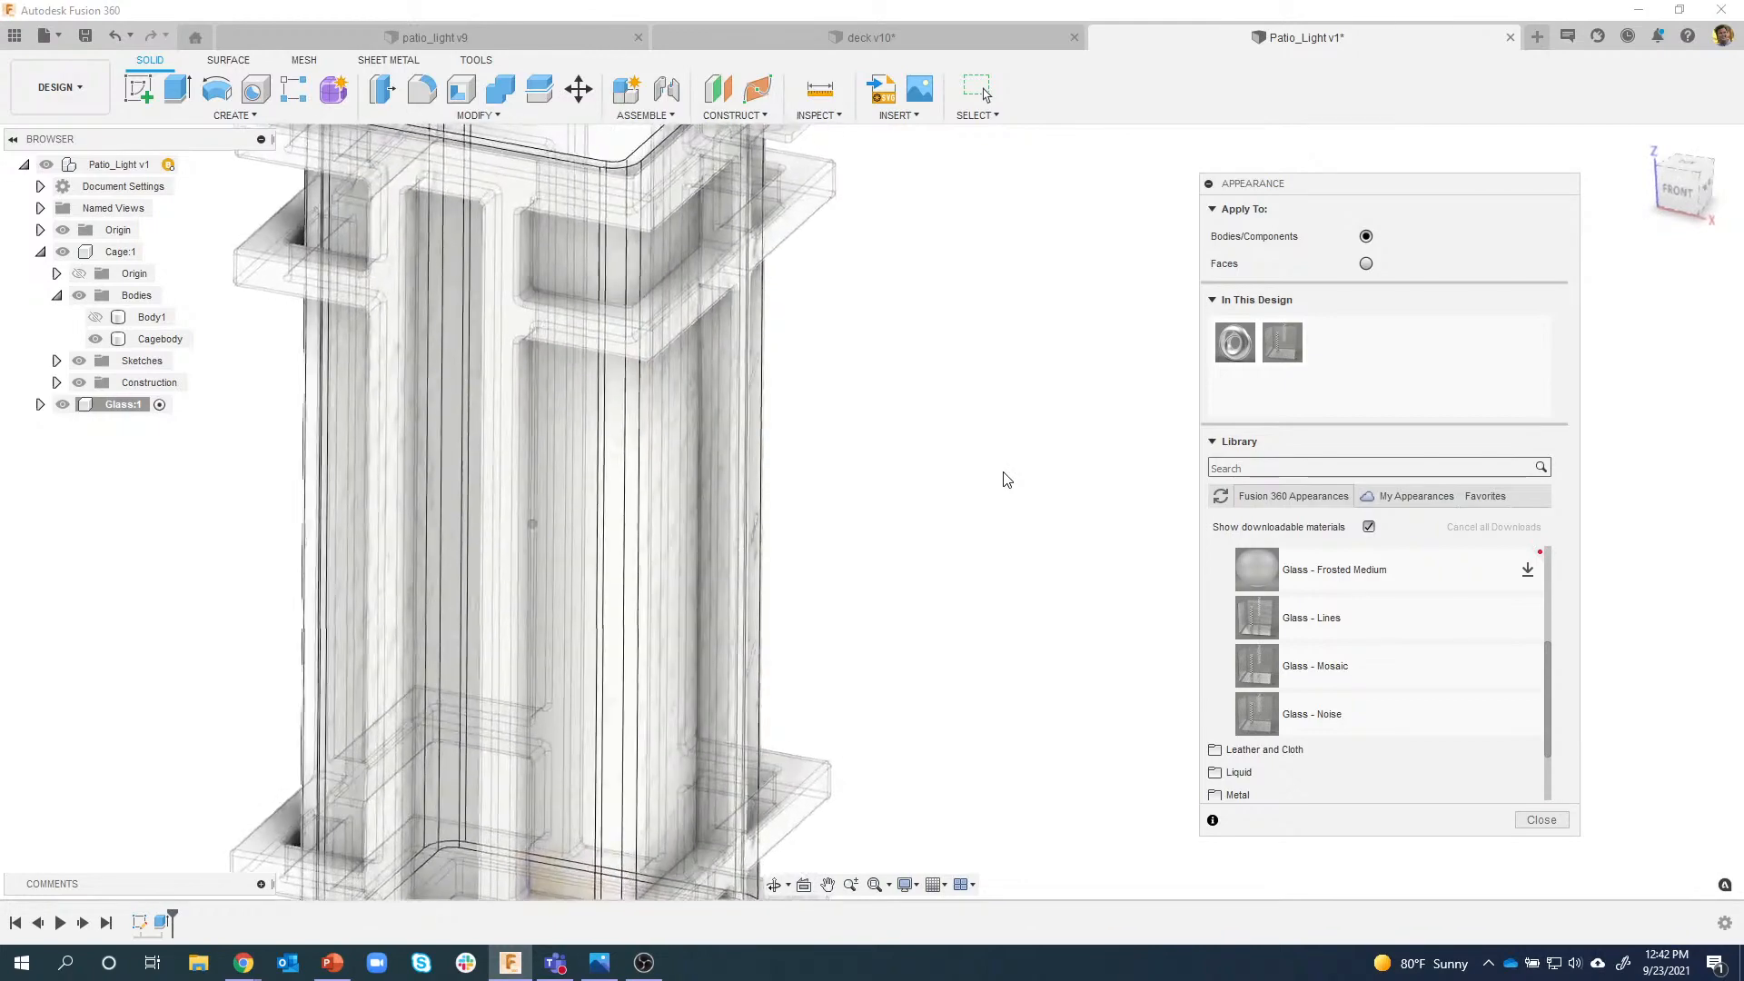
pyautogui.scroll(6, 1005, 480)
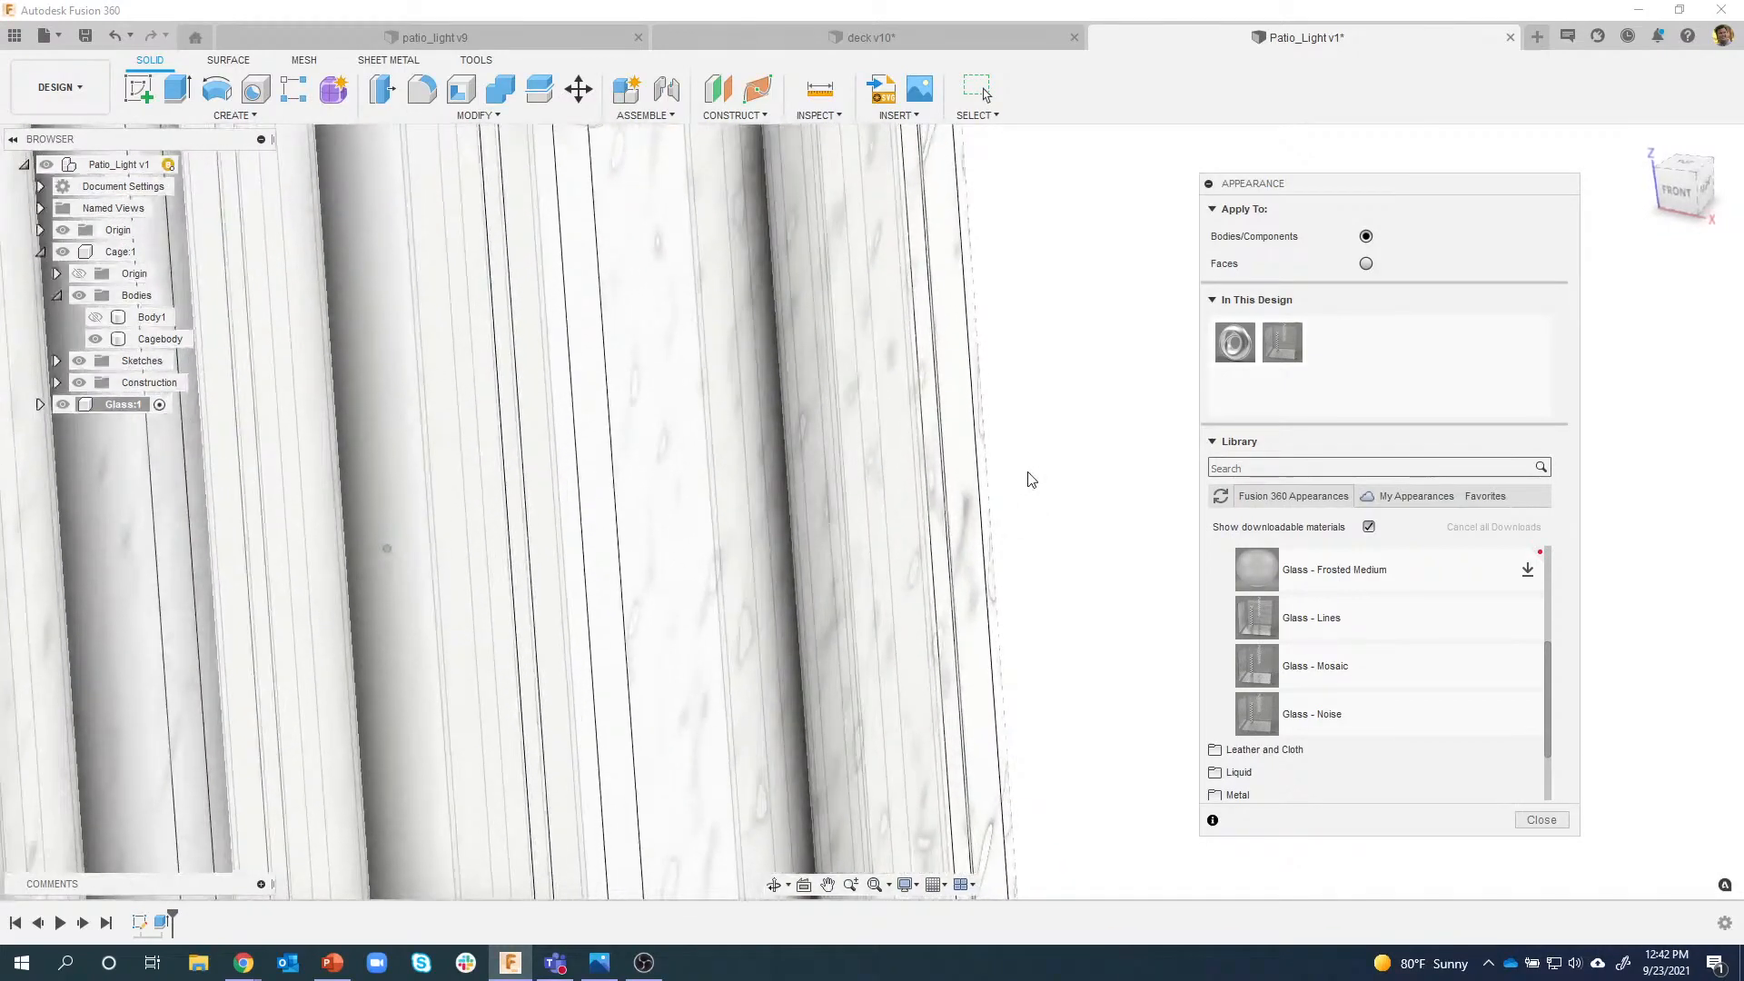
pyautogui.keyDown('shift'); pyautogui.moveTo(1031, 480); pyautogui.dragTo(650, 440, button='middle'); pyautogui.keyUp('shift')
pyautogui.keyDown('shift'); pyautogui.moveTo(727, 539); pyautogui.dragTo(1050, 590, button='middle'); pyautogui.keyUp('shift')
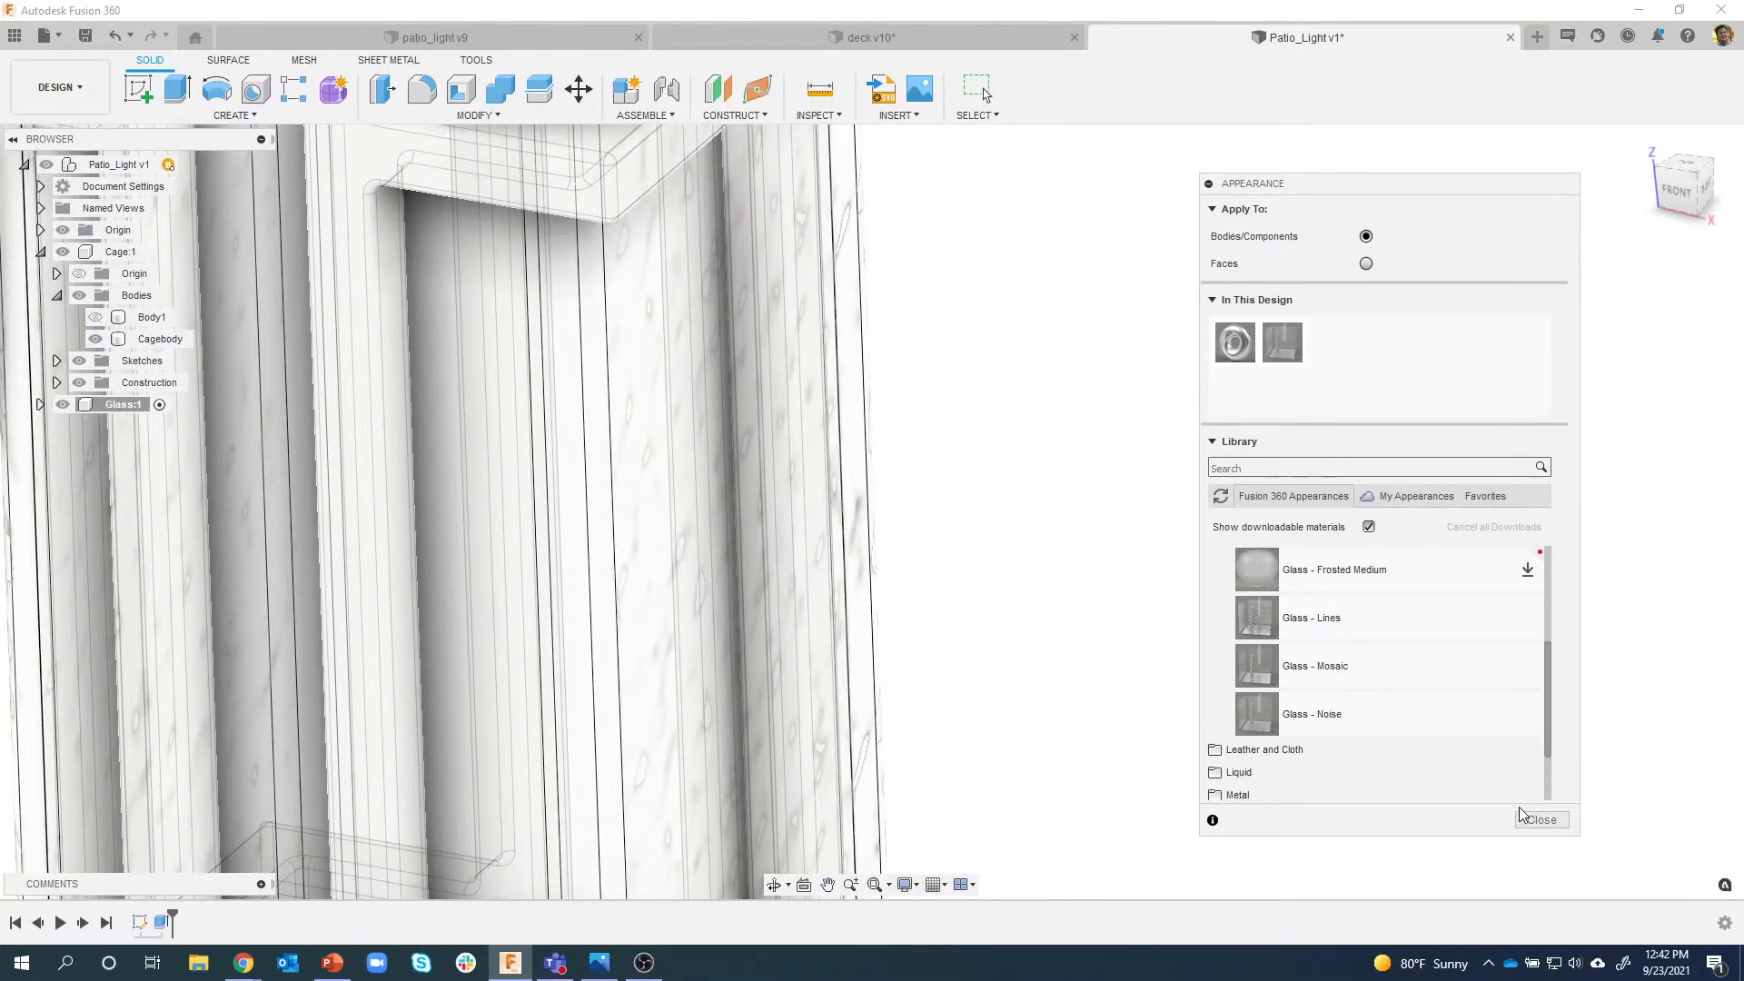
pyautogui.click(1539, 821)
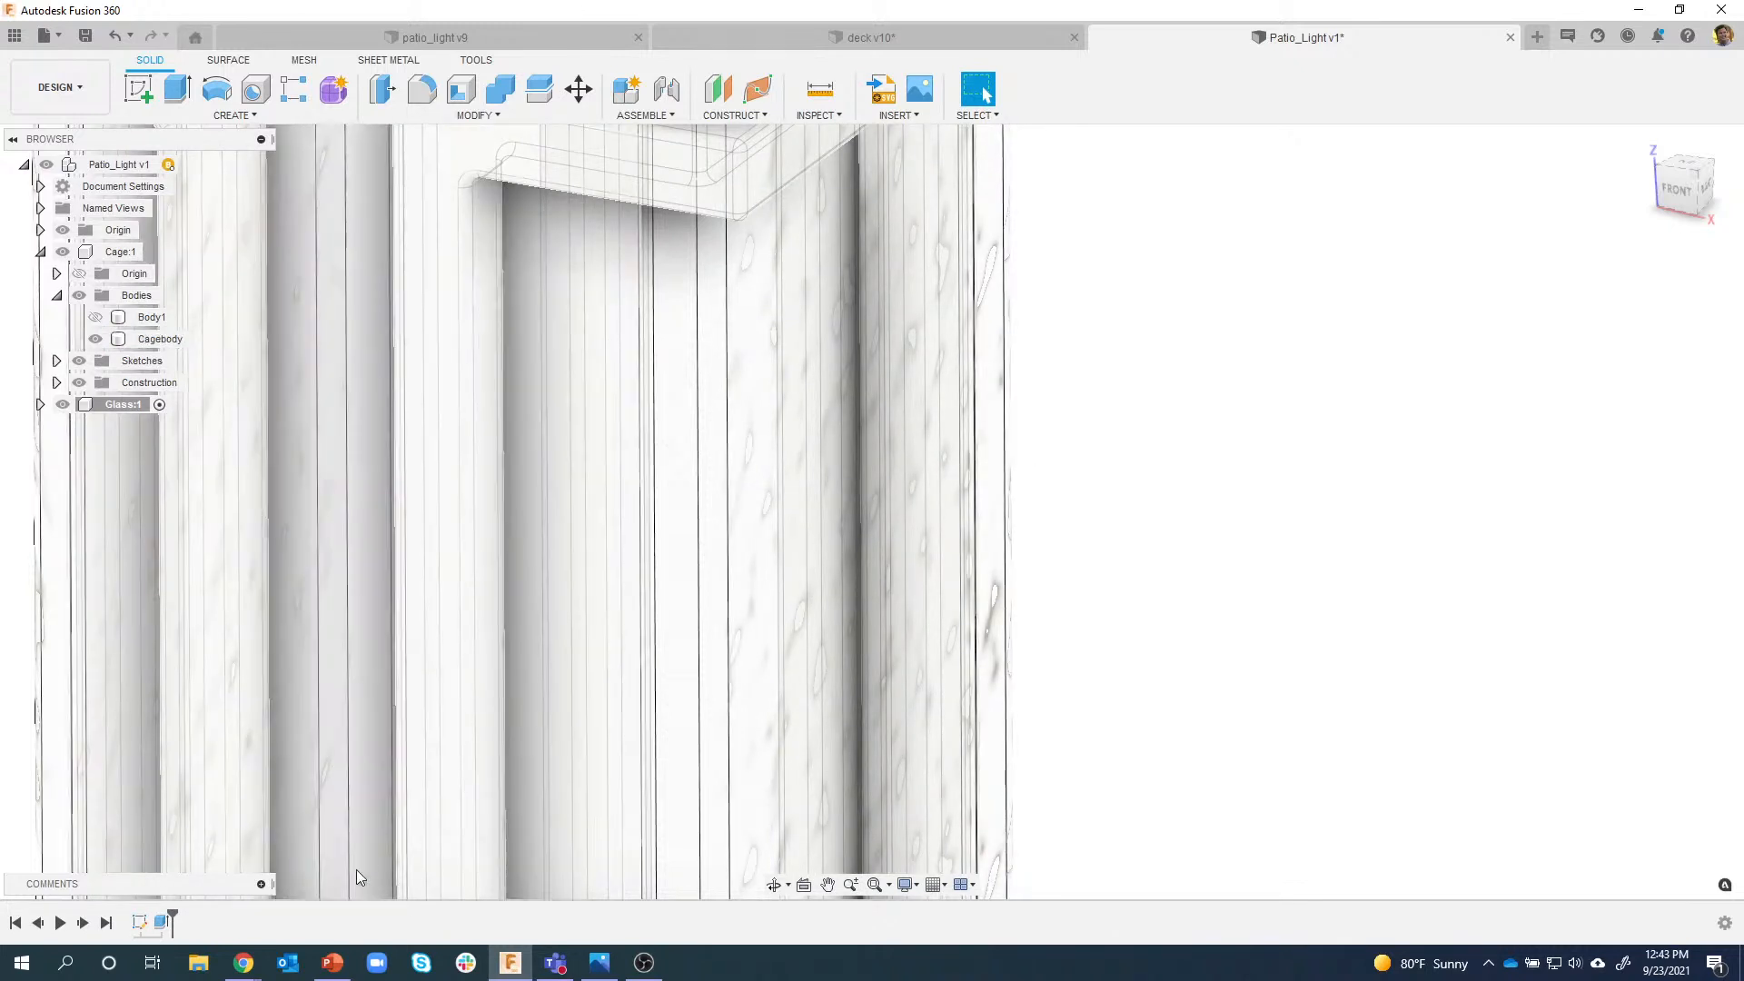
# Switch to Google Chrome in a new window and maximize it.
pyautogui.click(245, 962)
pyautogui.rightClick(247, 964)
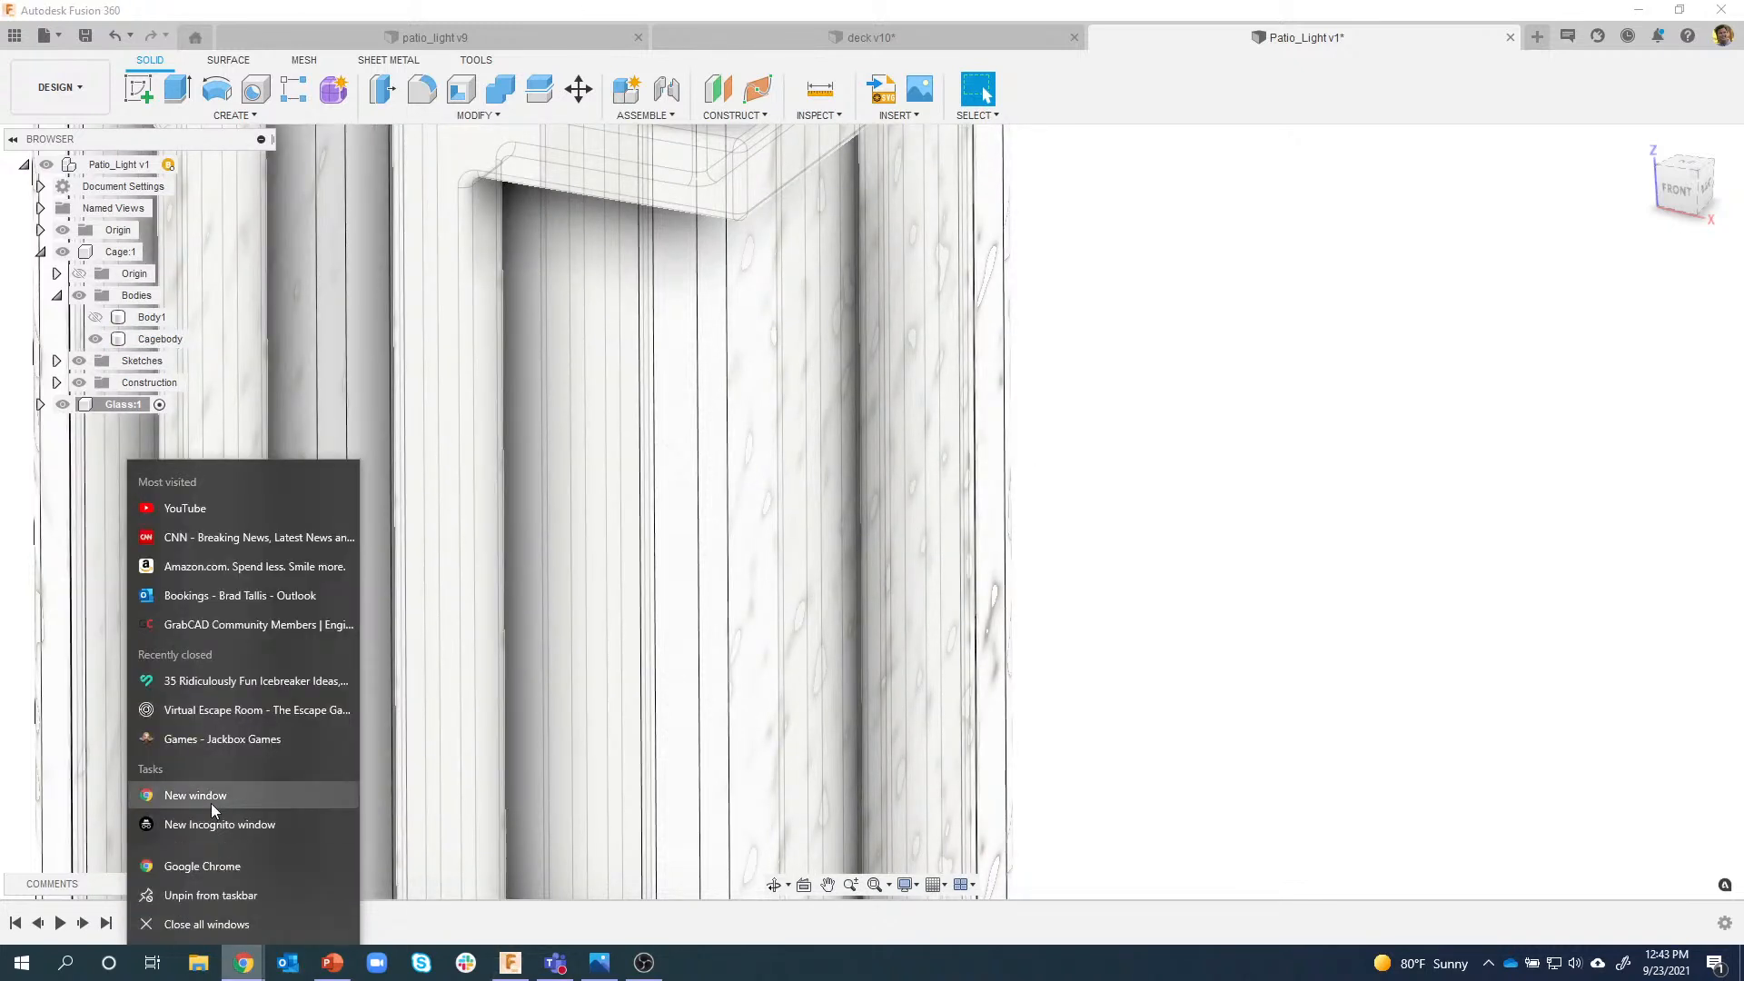
pyautogui.click(207, 797)
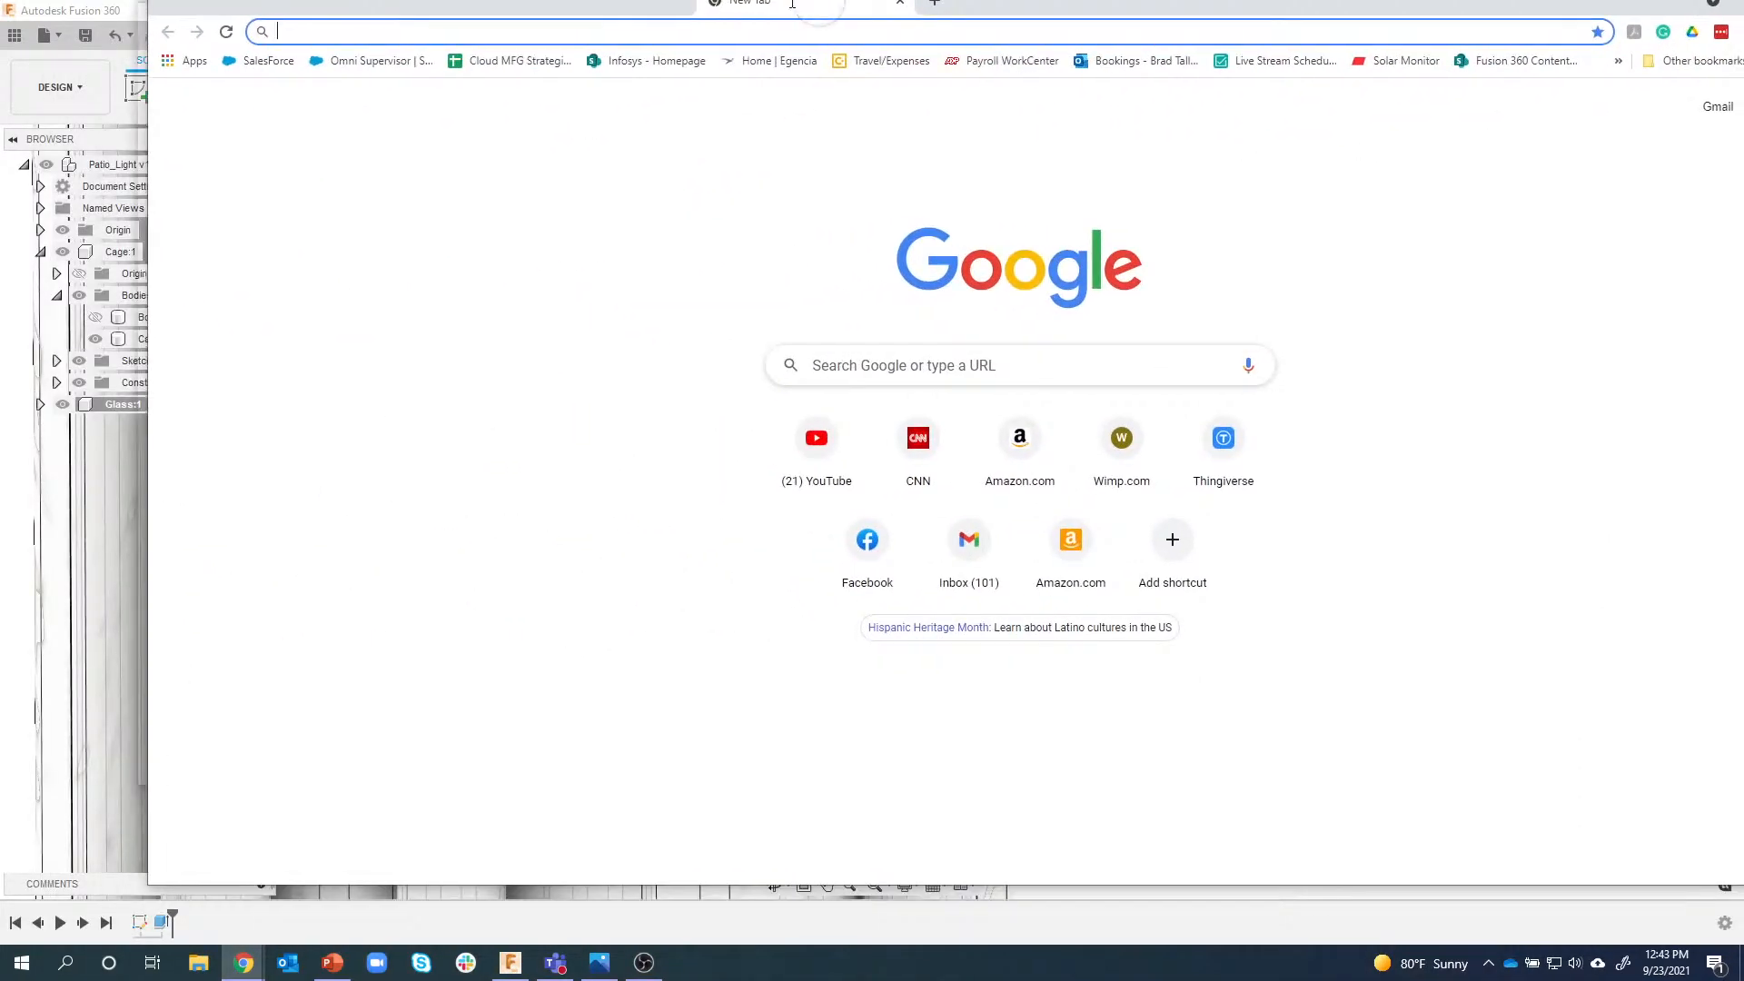
pyautogui.moveTo(792, 3); pyautogui.dragTo(762, 2)
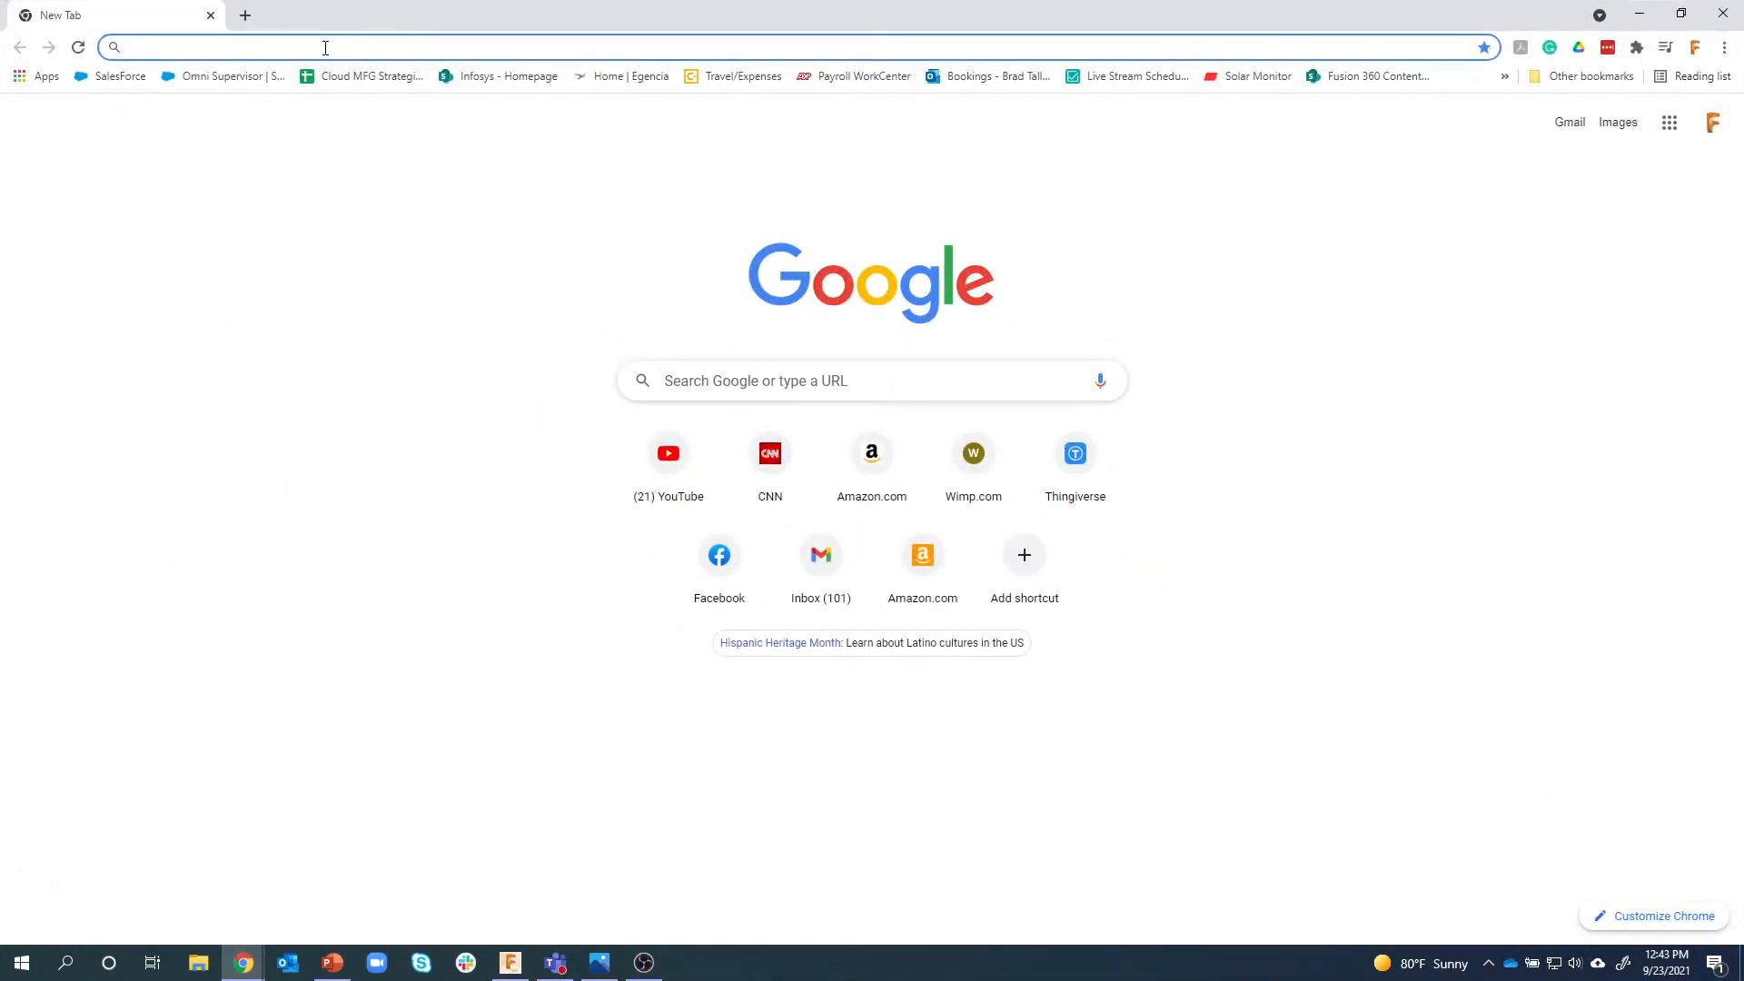
# Search Google for "bubbles normal map" and show the image results.
pyautogui.write('bubble')
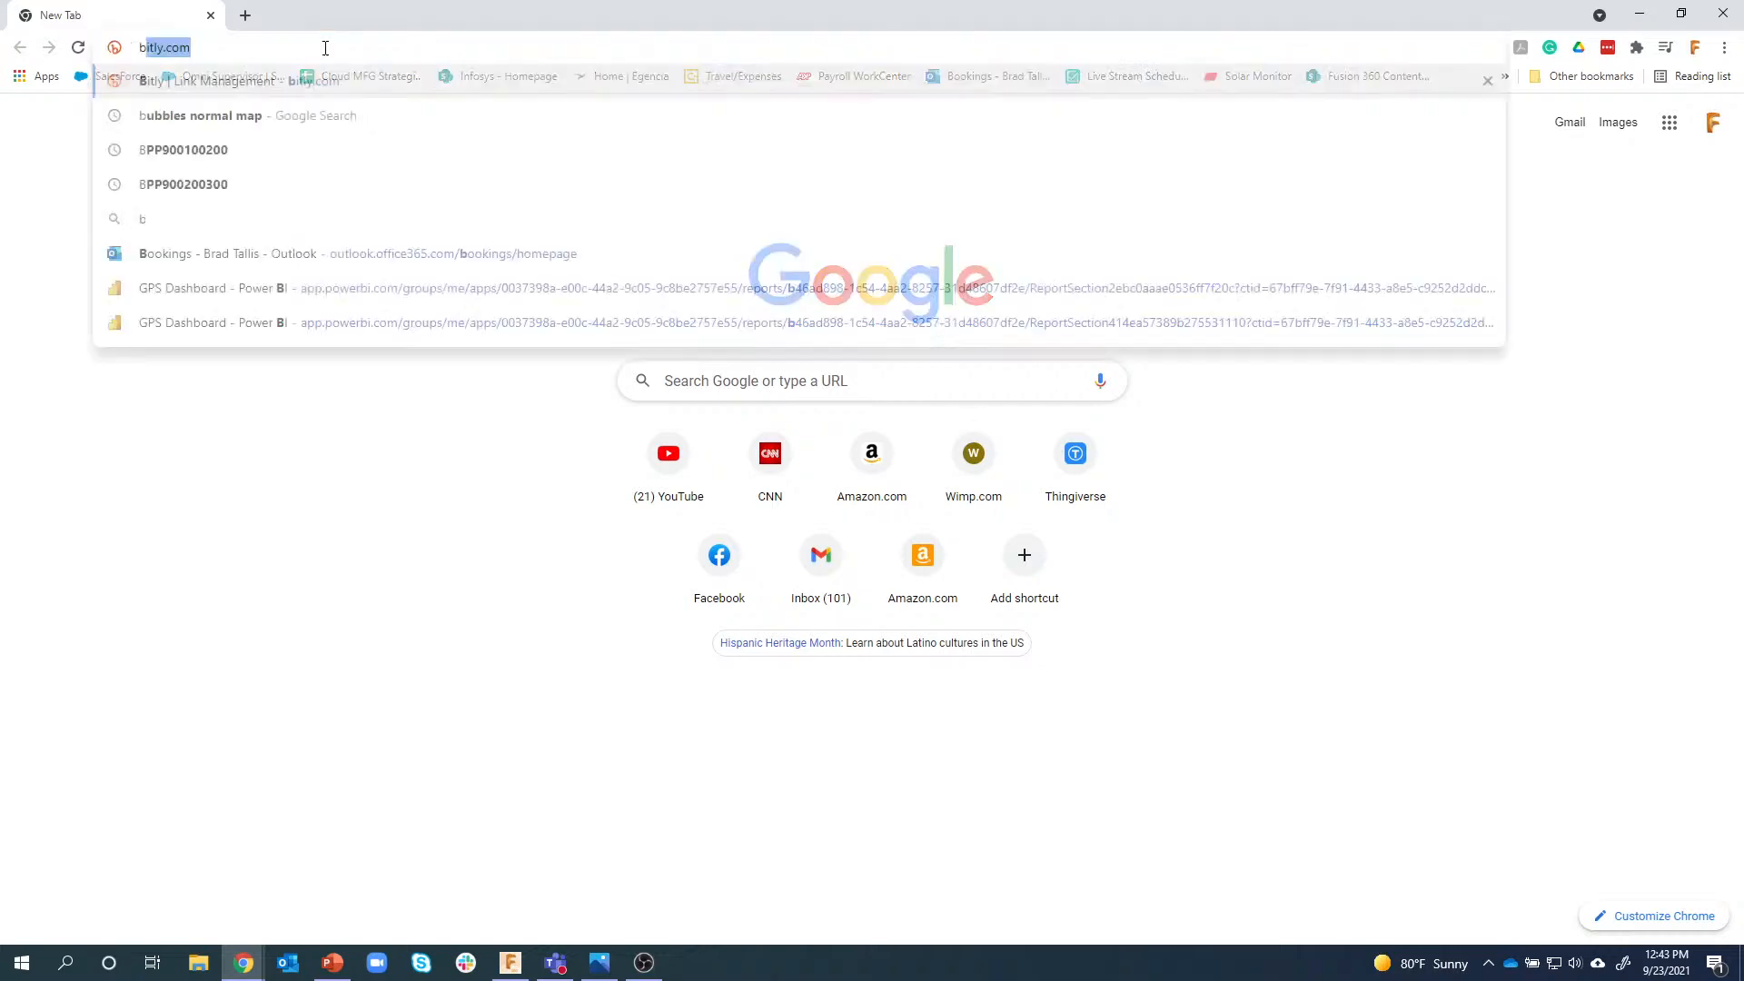
pyautogui.write('s ')
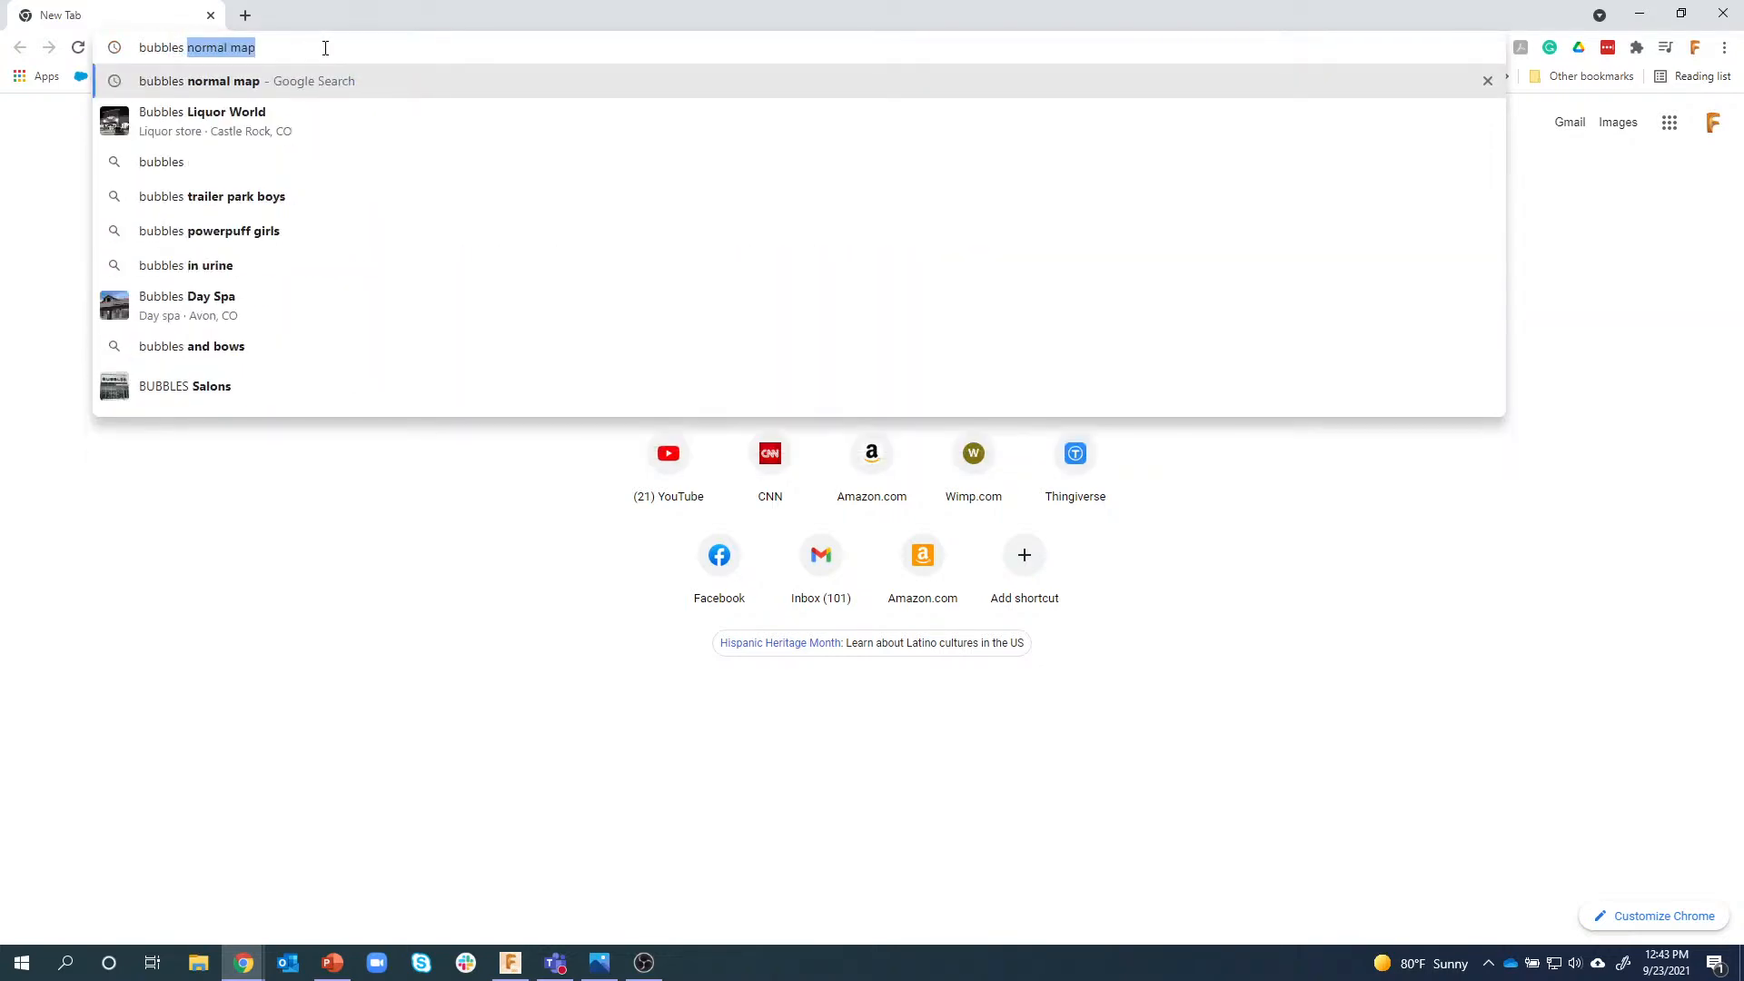
pyautogui.write('normal map')
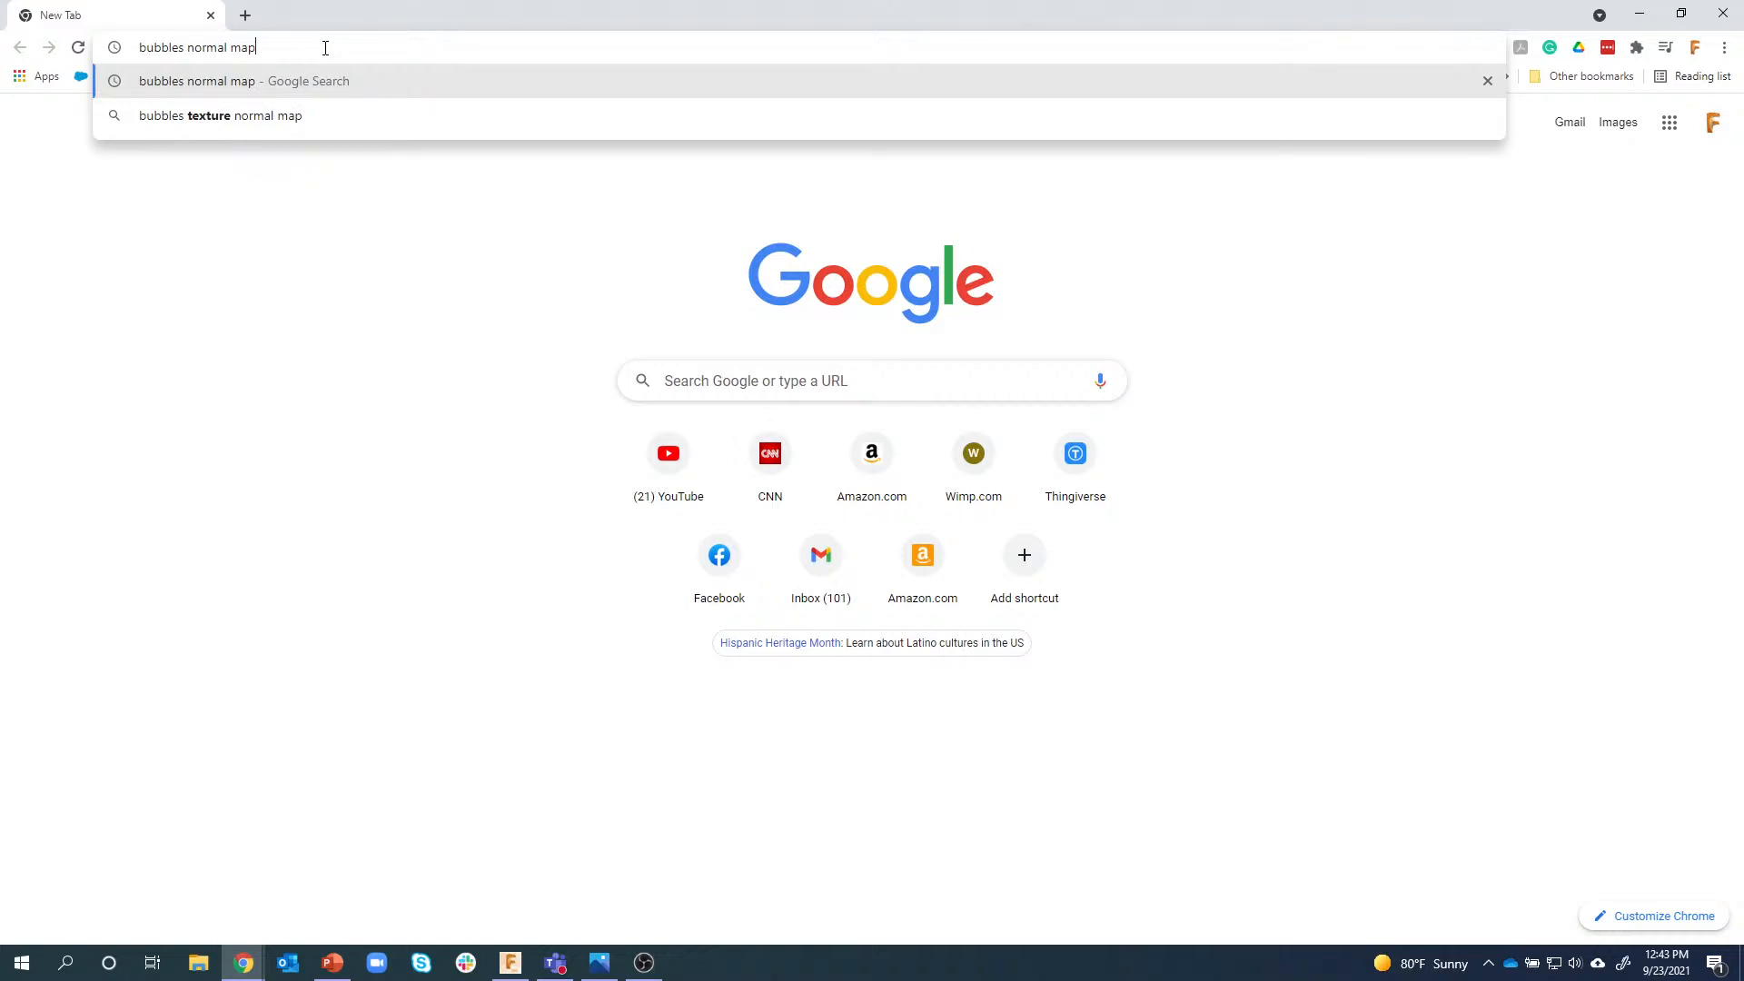
pyautogui.press('Return')
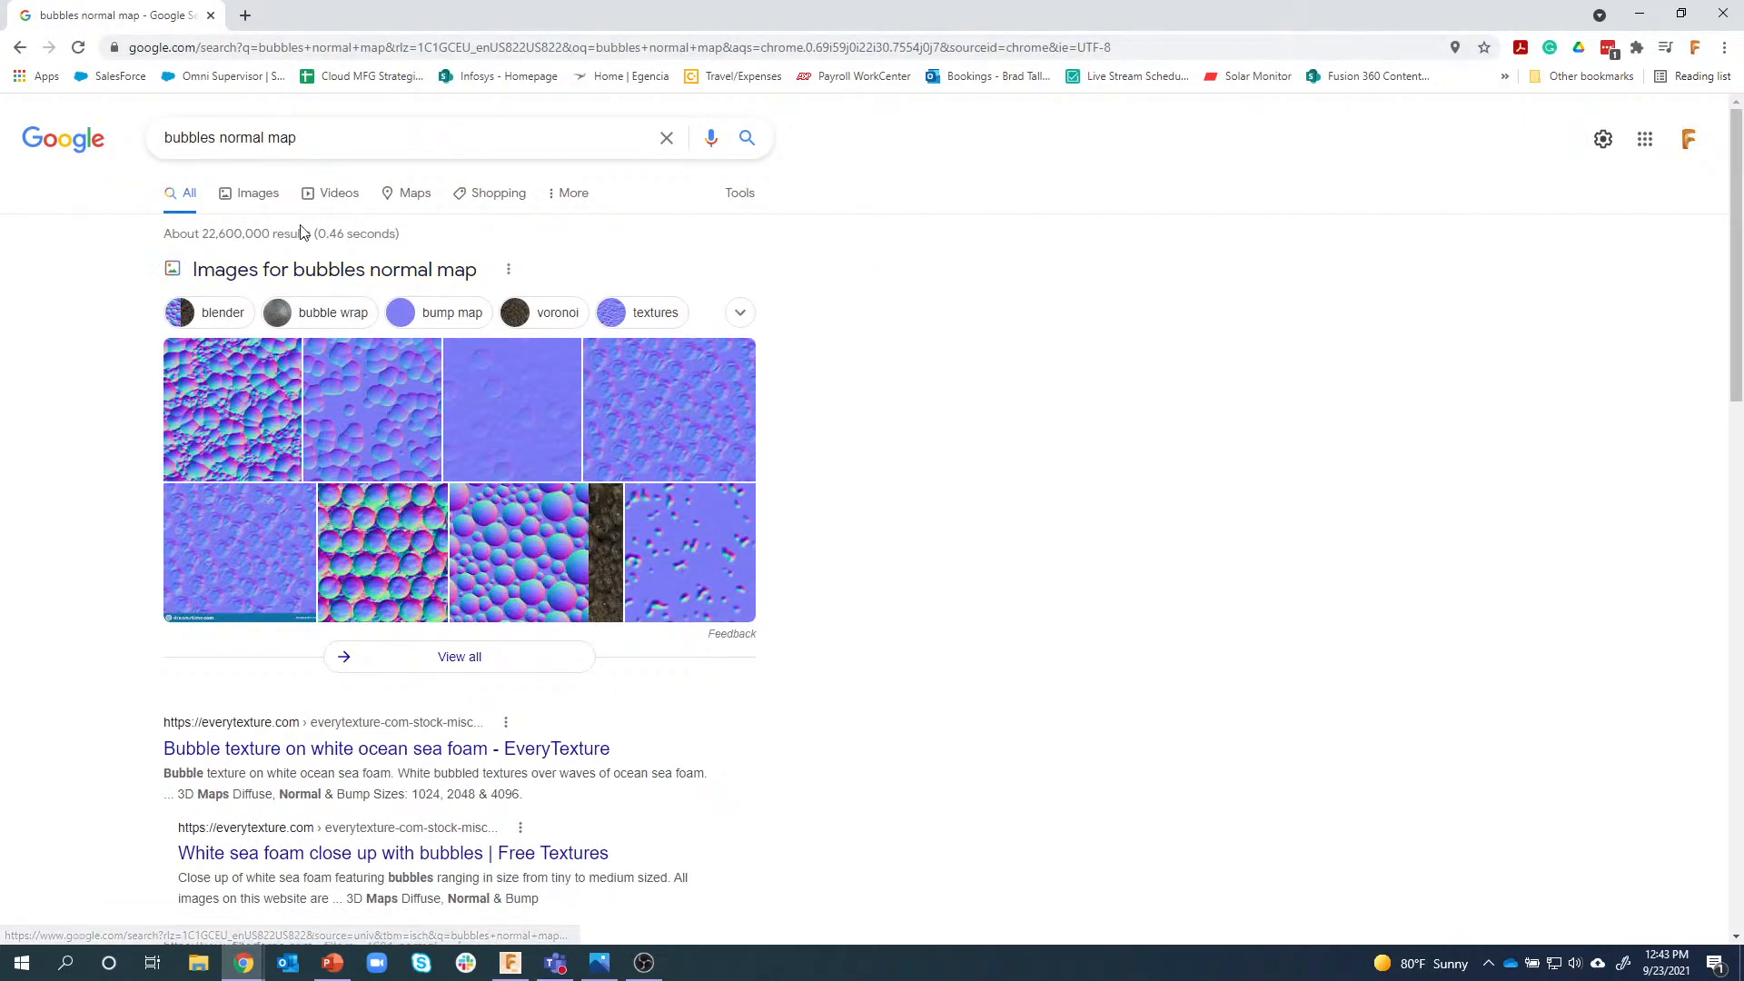
pyautogui.click(241, 202)
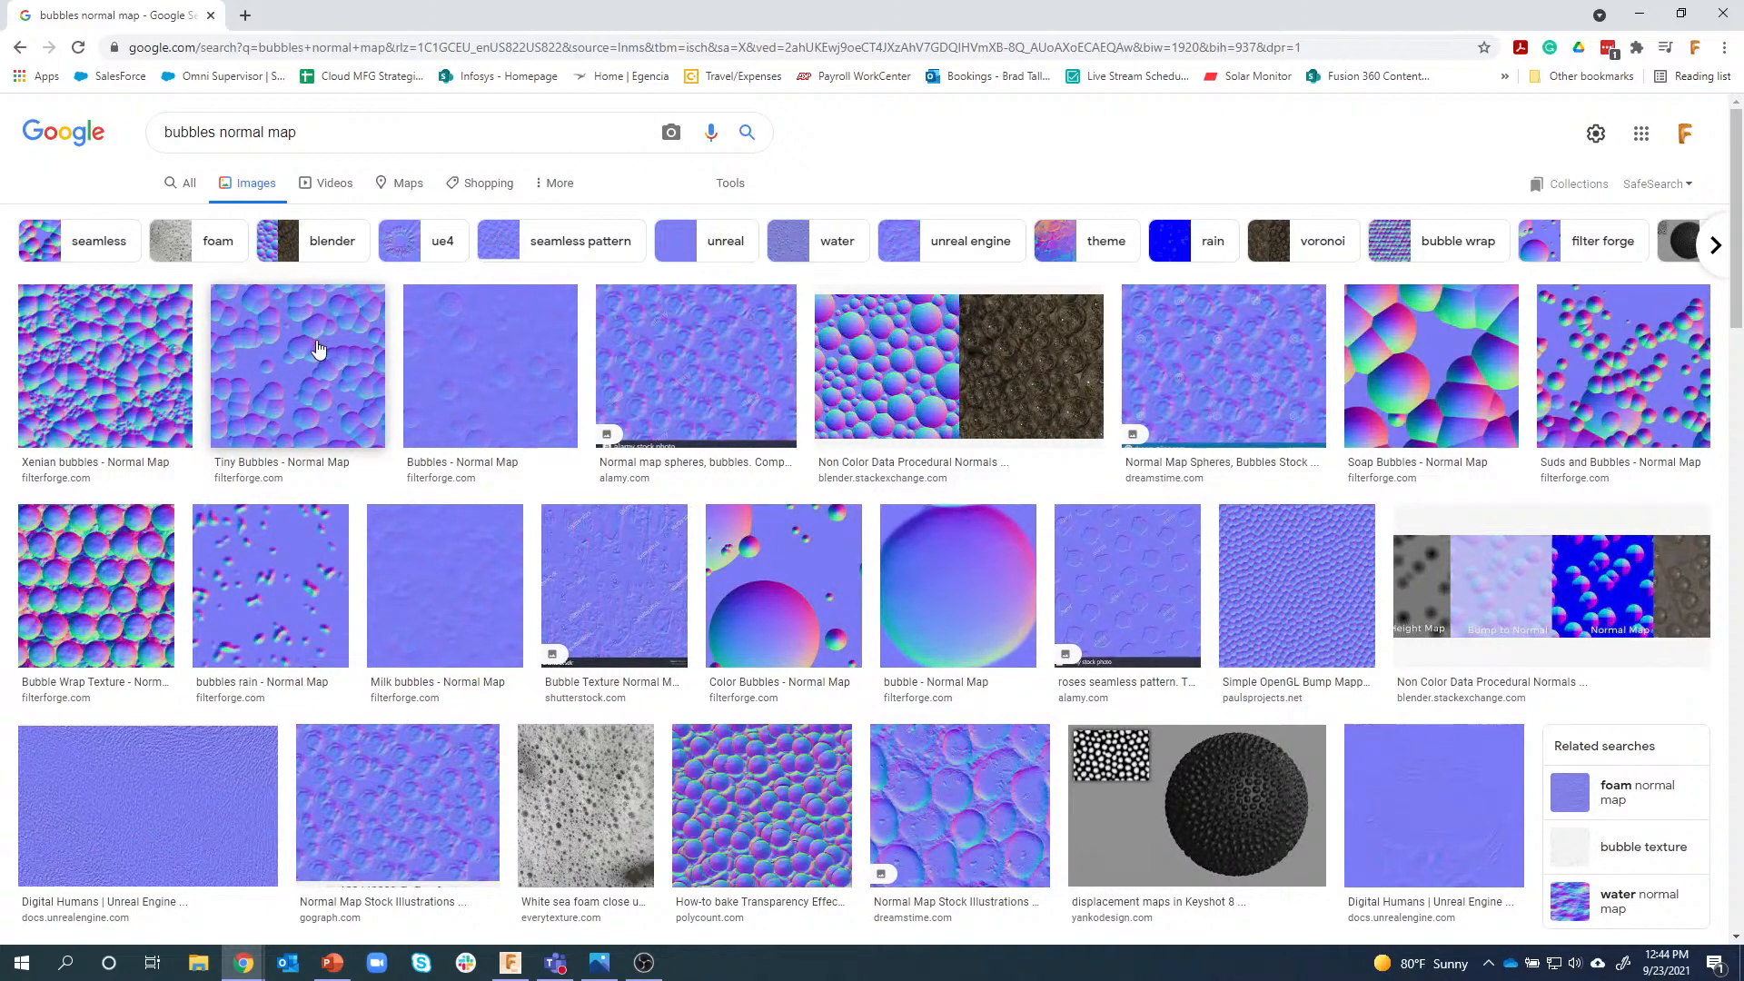
pyautogui.click(269, 566)
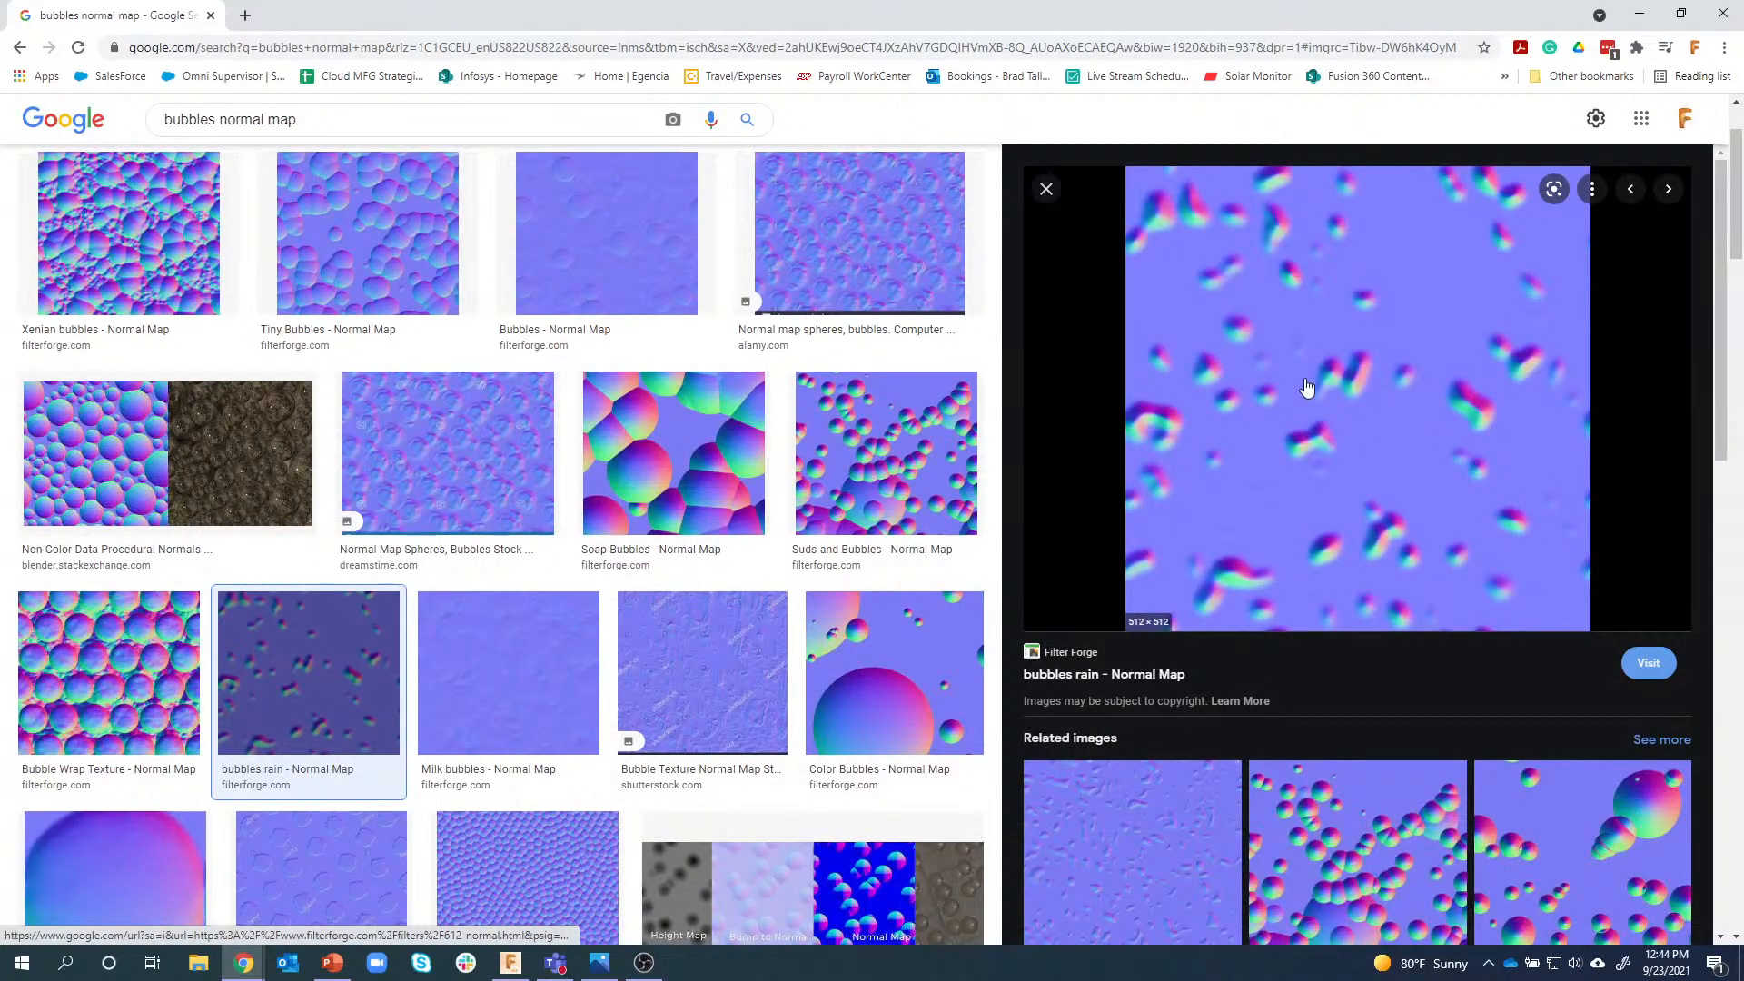
pyautogui.rightClick(1281, 336)
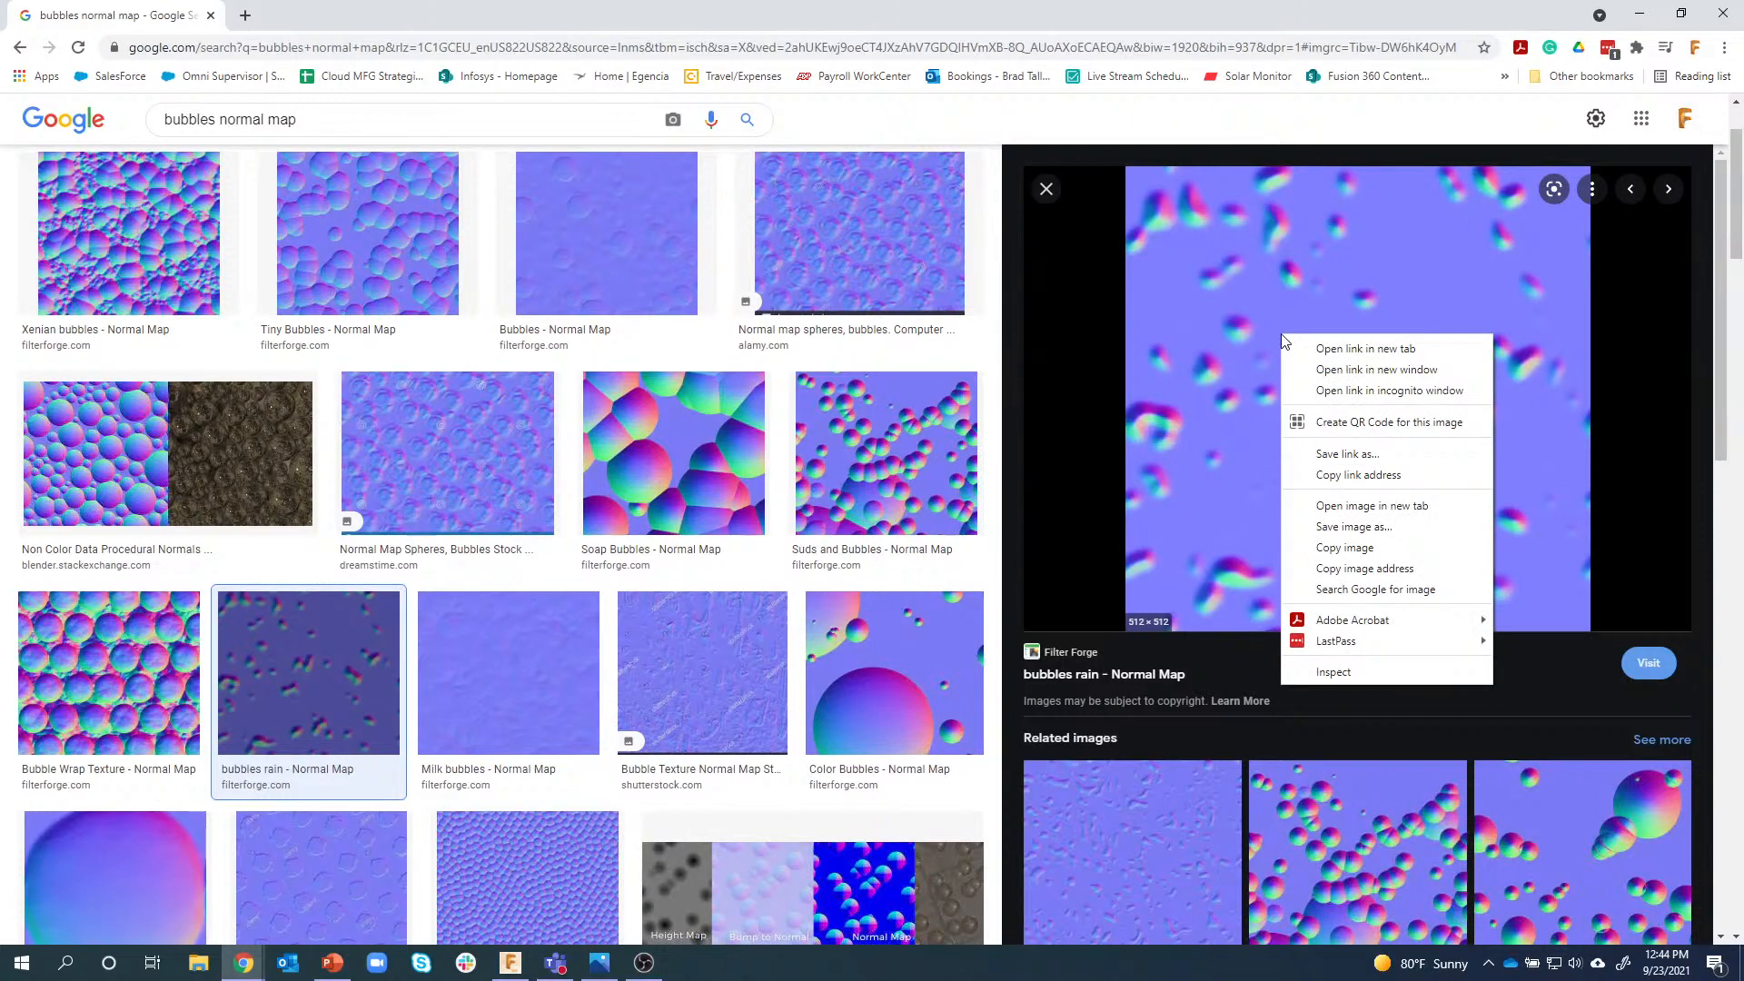
pyautogui.click(1347, 527)
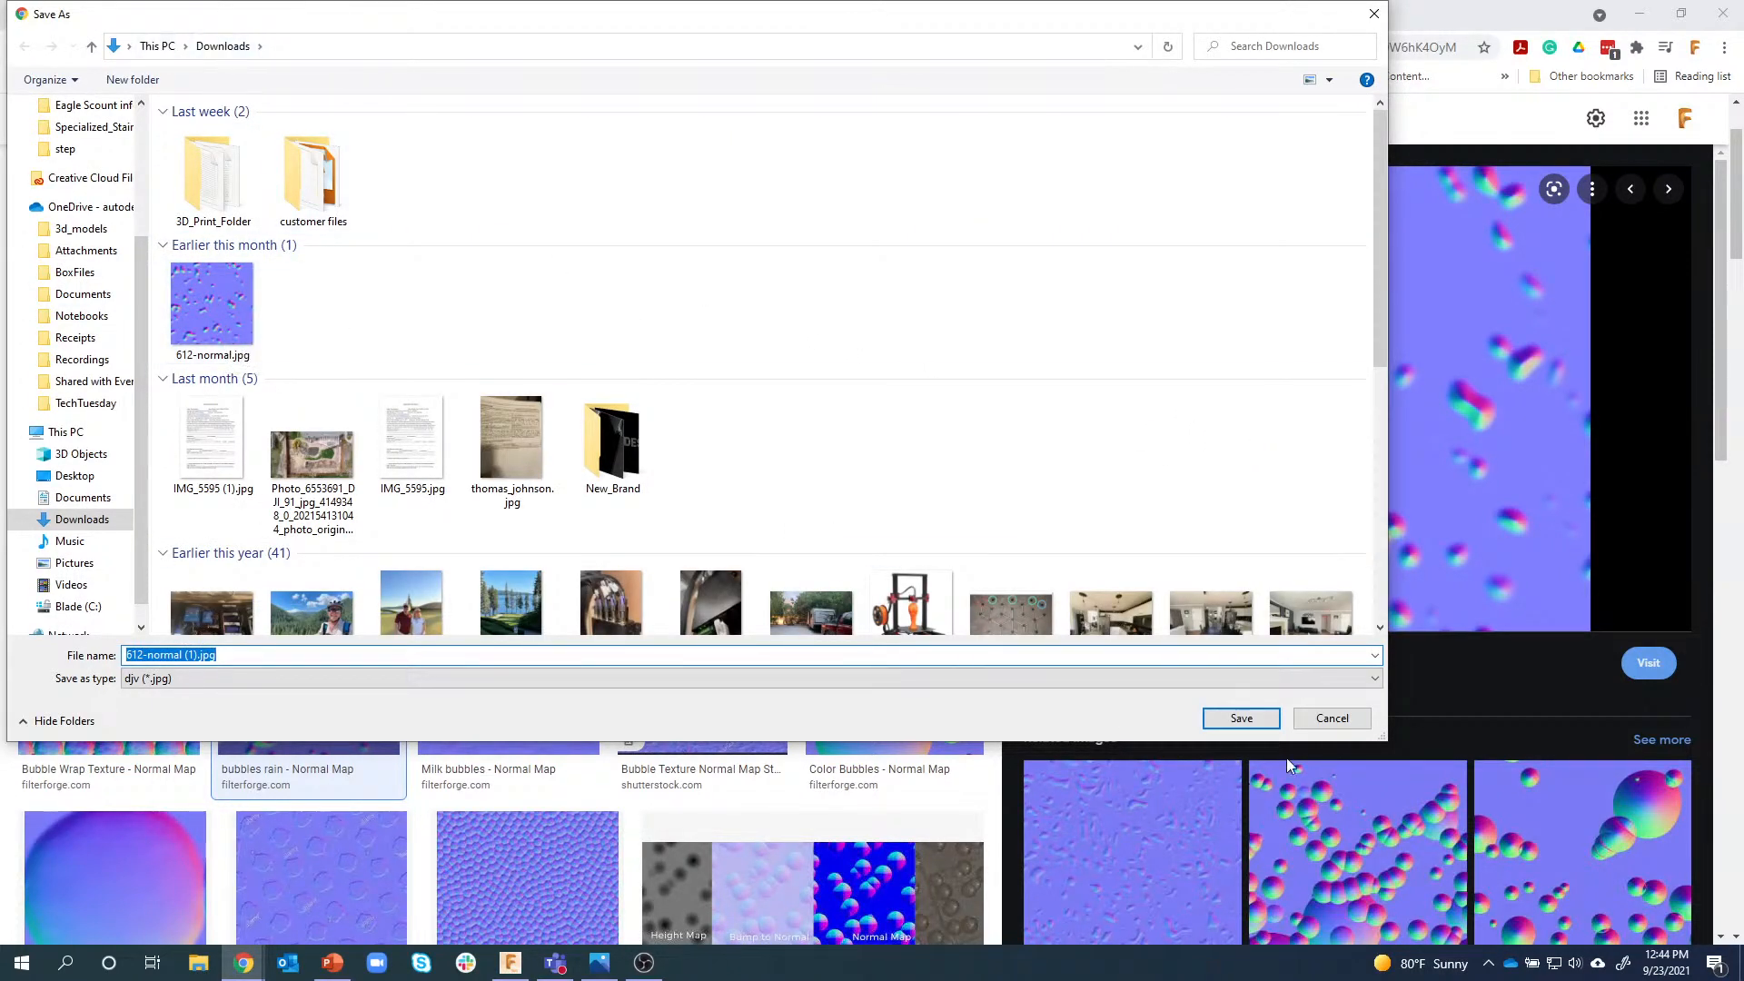
pyautogui.click(1327, 719)
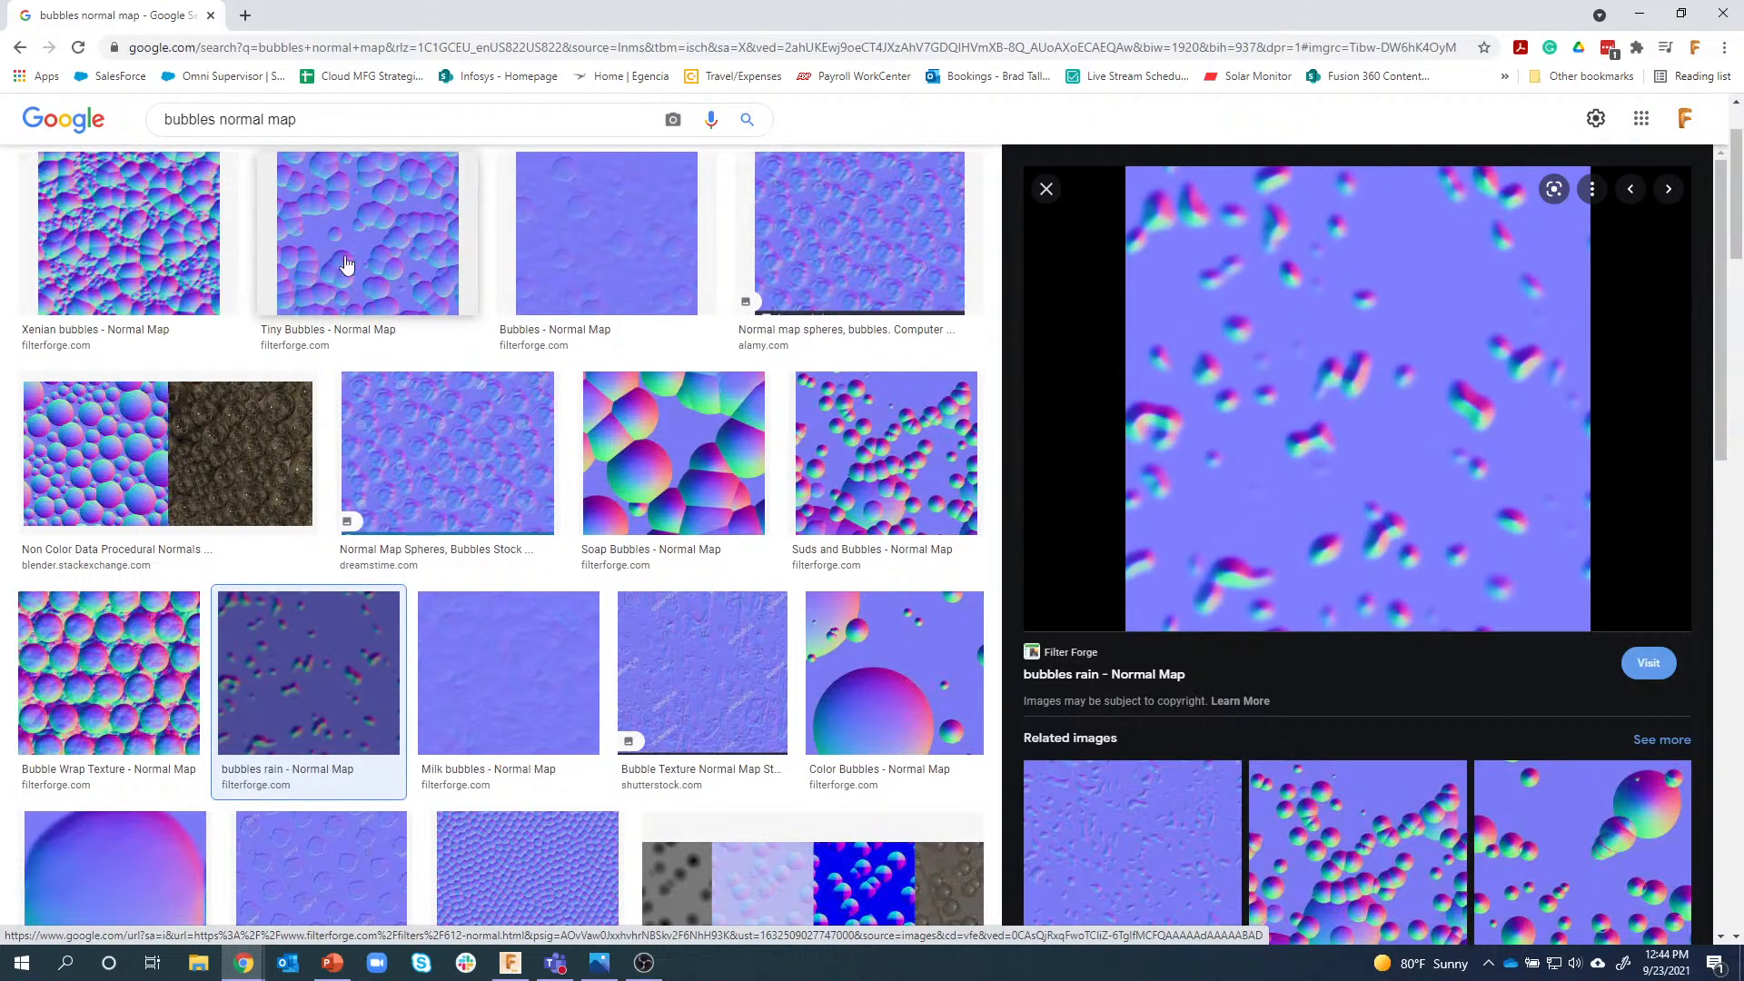
# Save the Xenian bubbles normal map image to Downloads as 9104-normal.jpg and close the browser tab to return to Fusion 360.
pyautogui.click(121, 227)
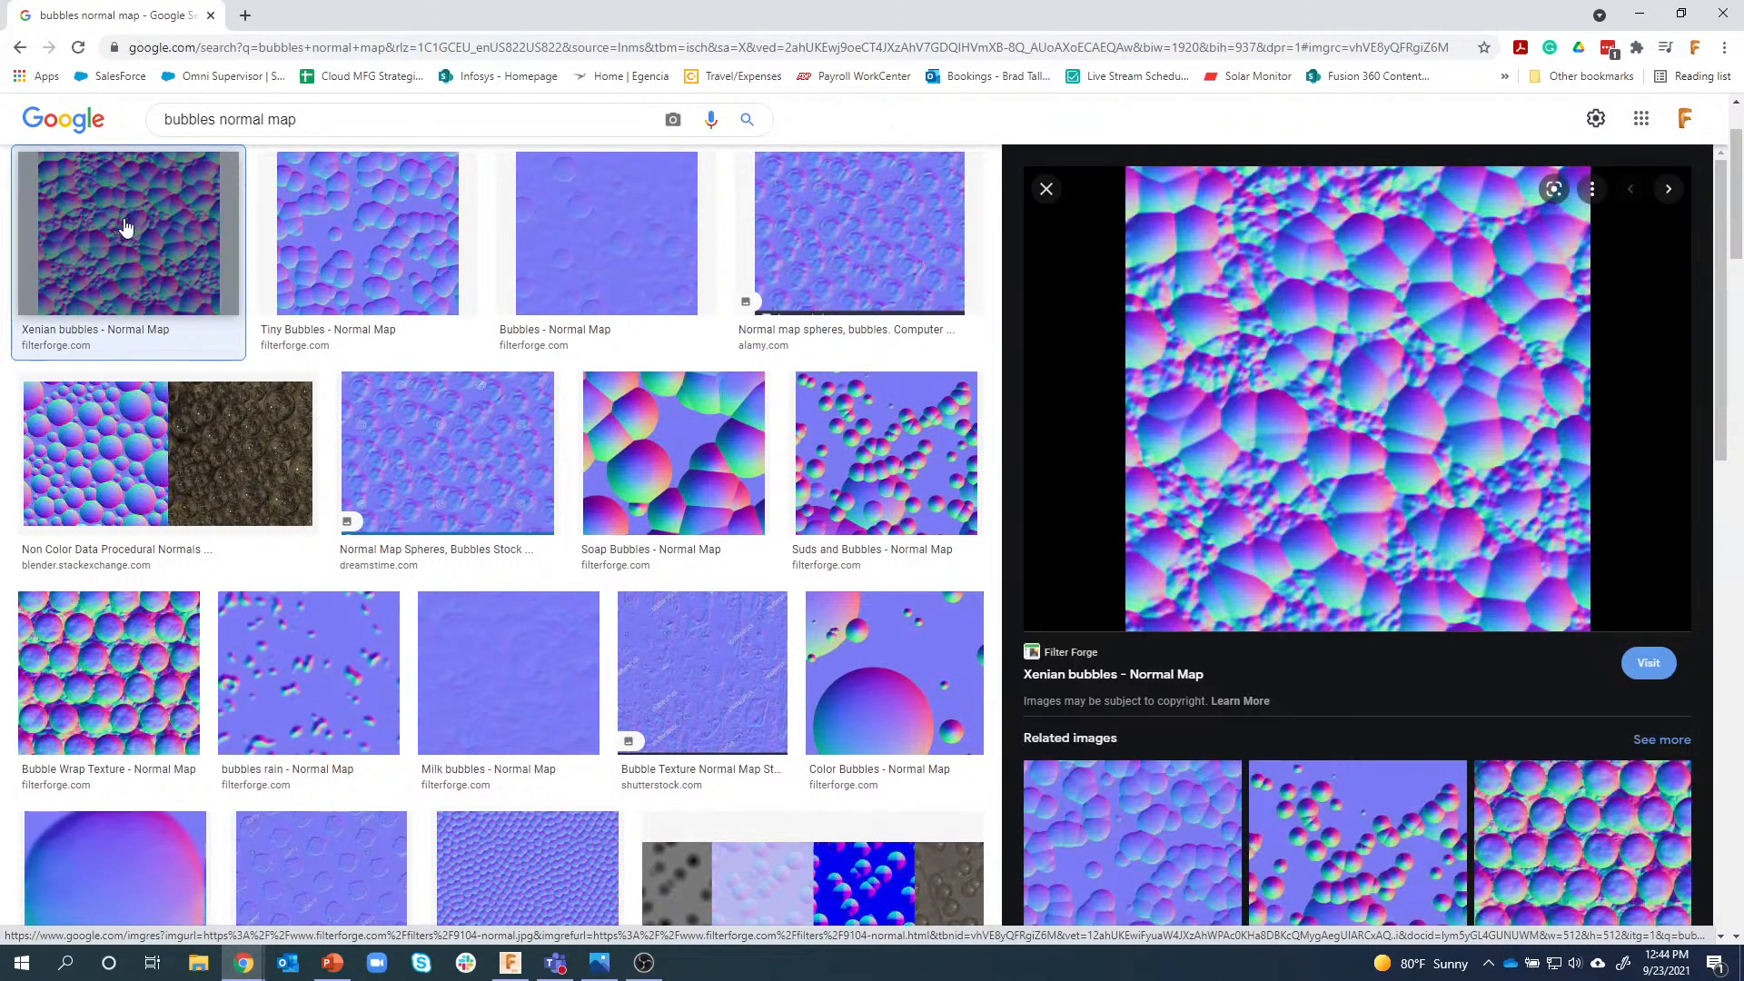
pyautogui.rightClick(1300, 329)
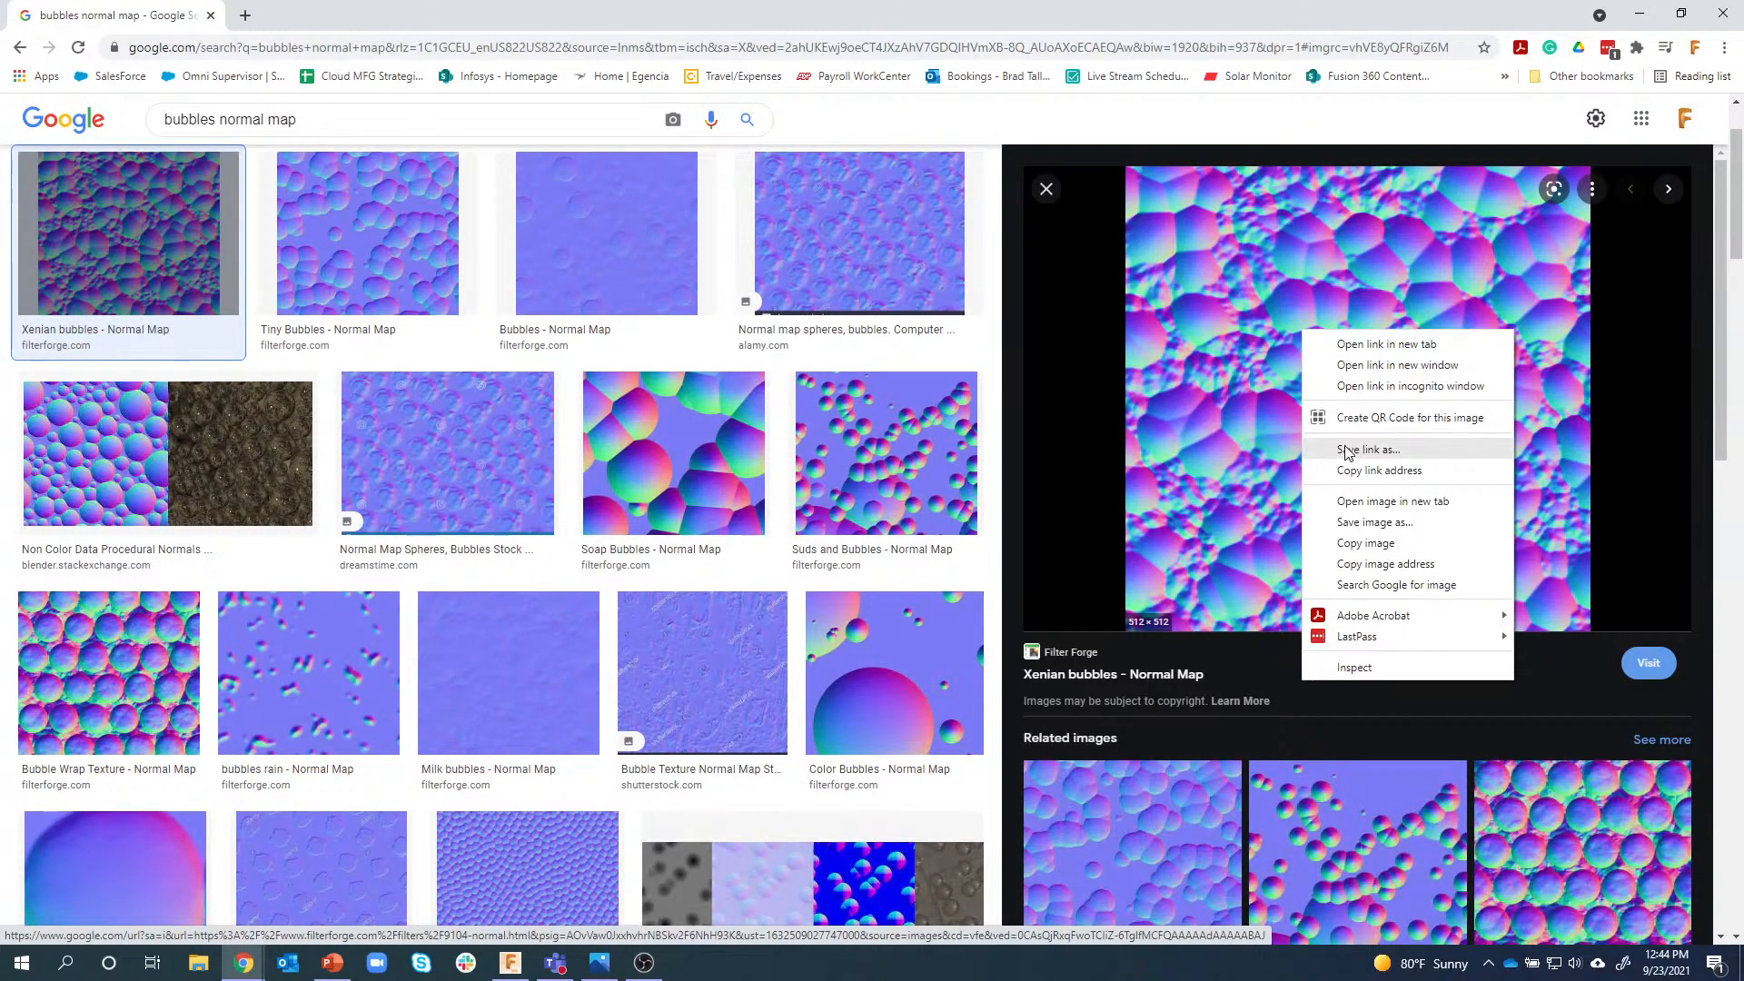
pyautogui.click(1365, 525)
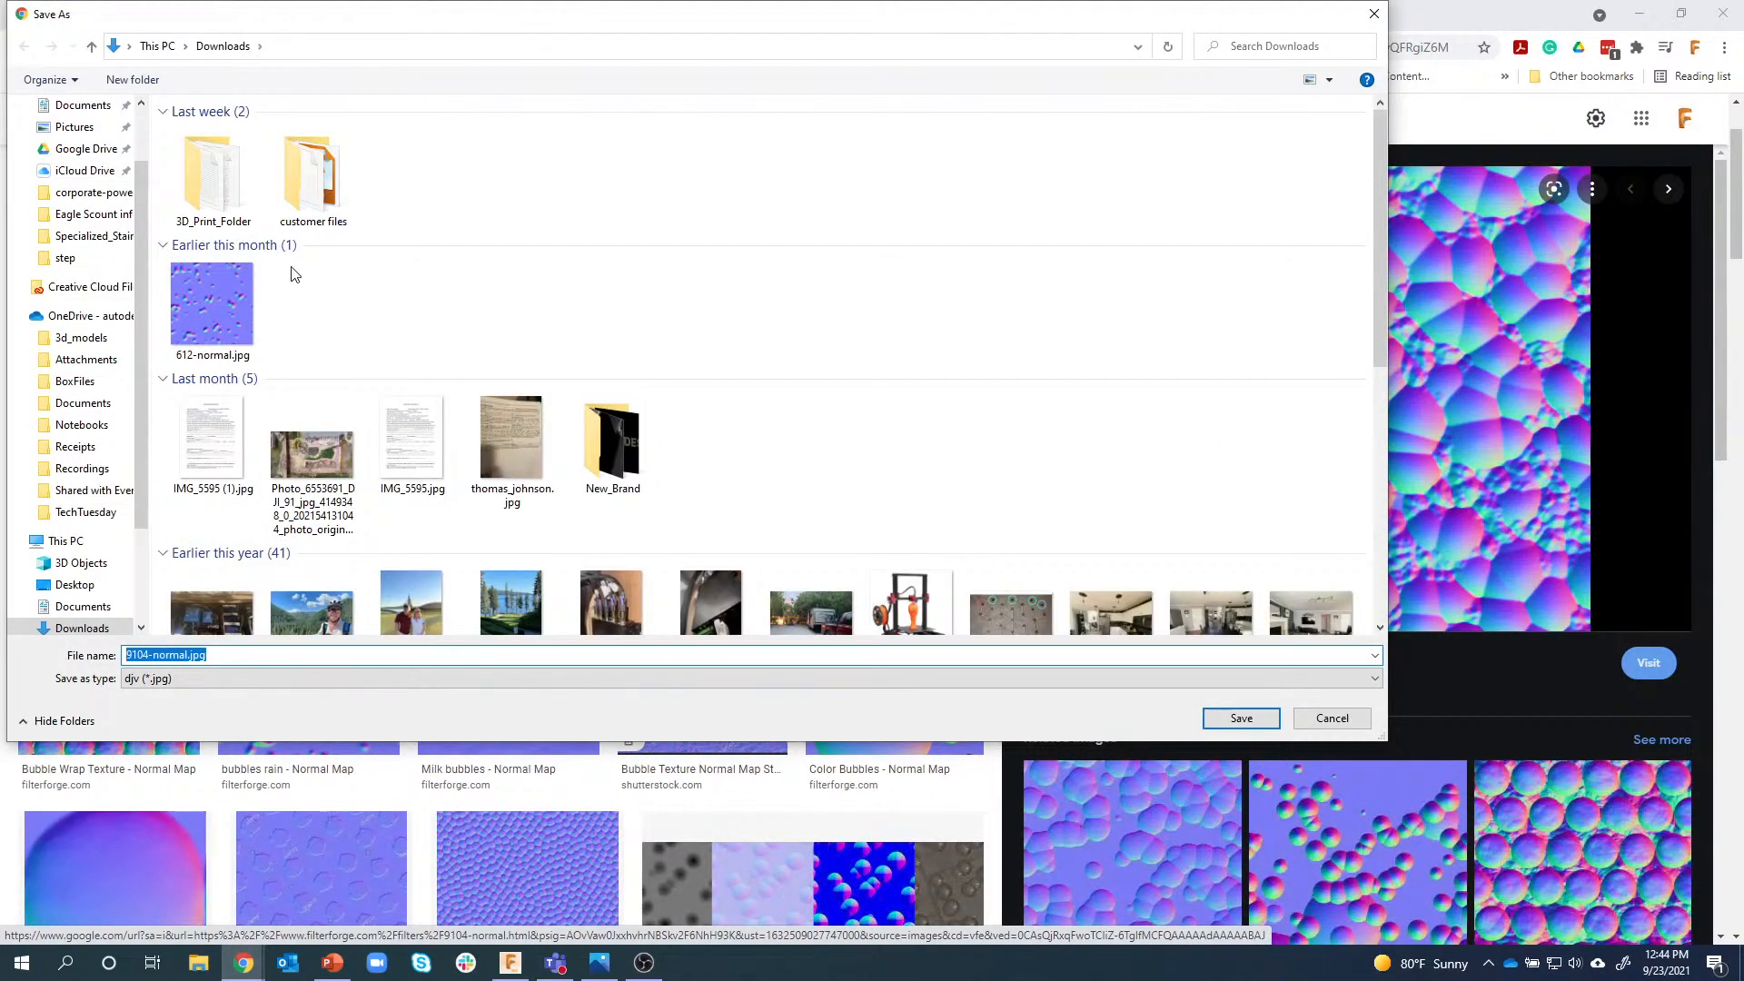
pyautogui.click(1232, 718)
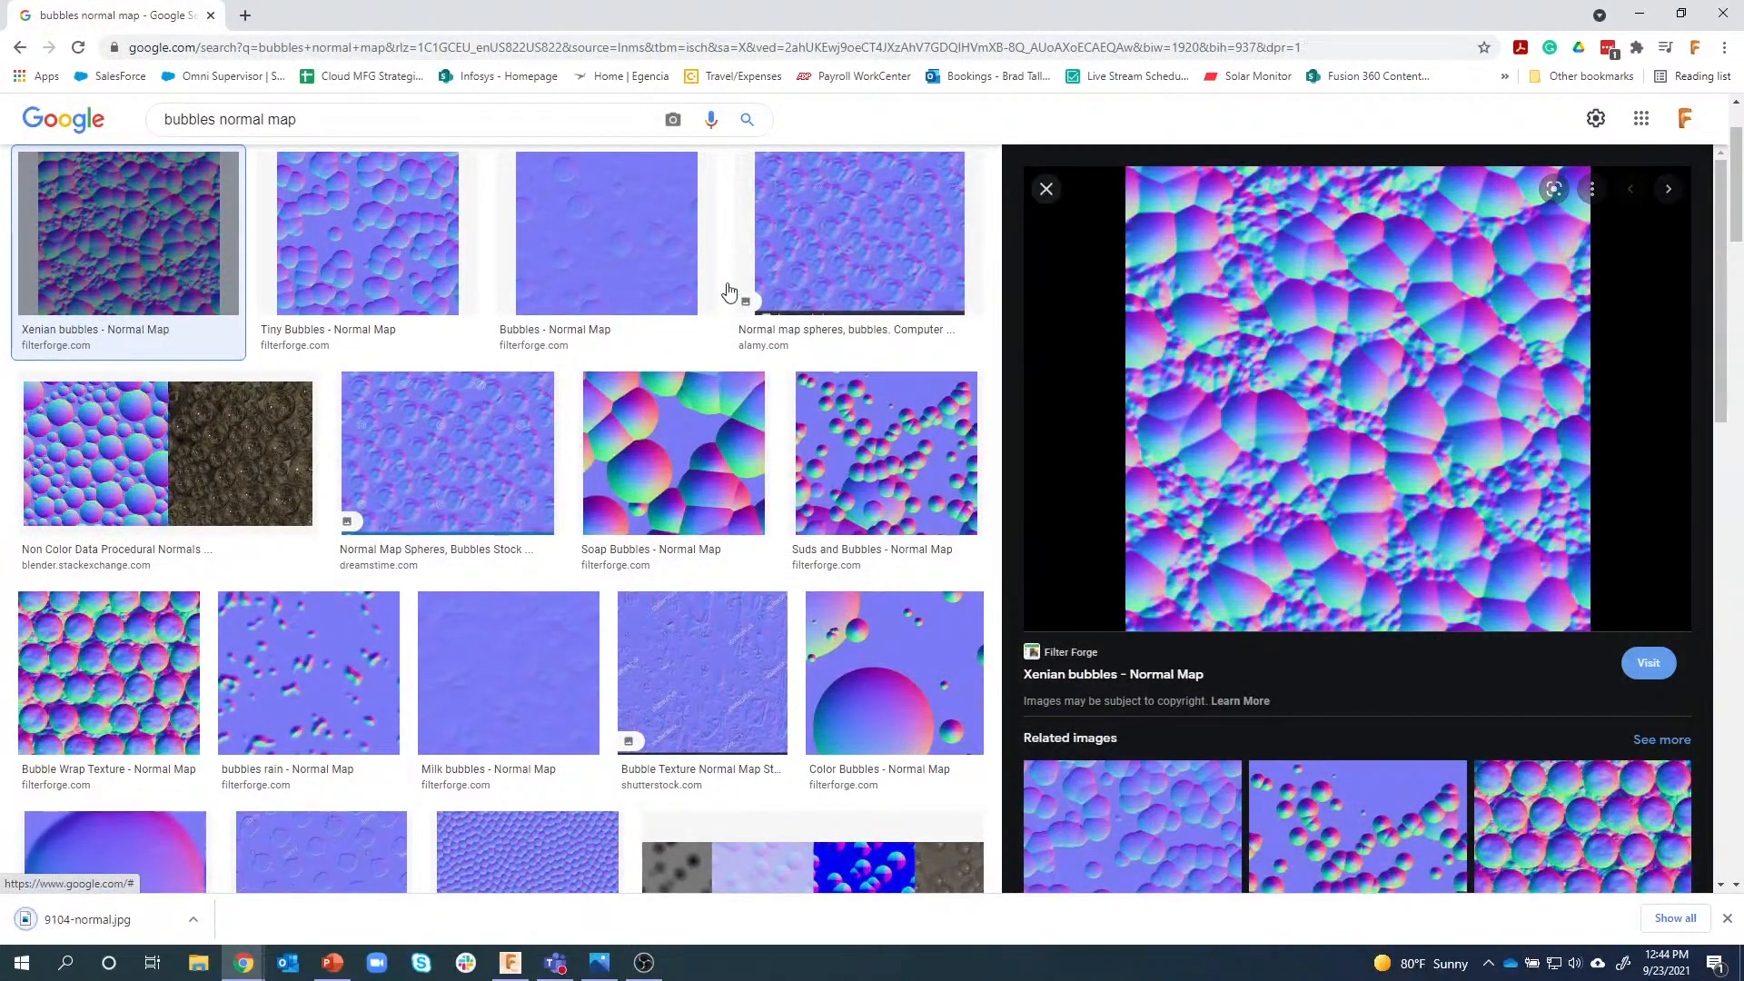
pyautogui.scroll(2, 254, 268)
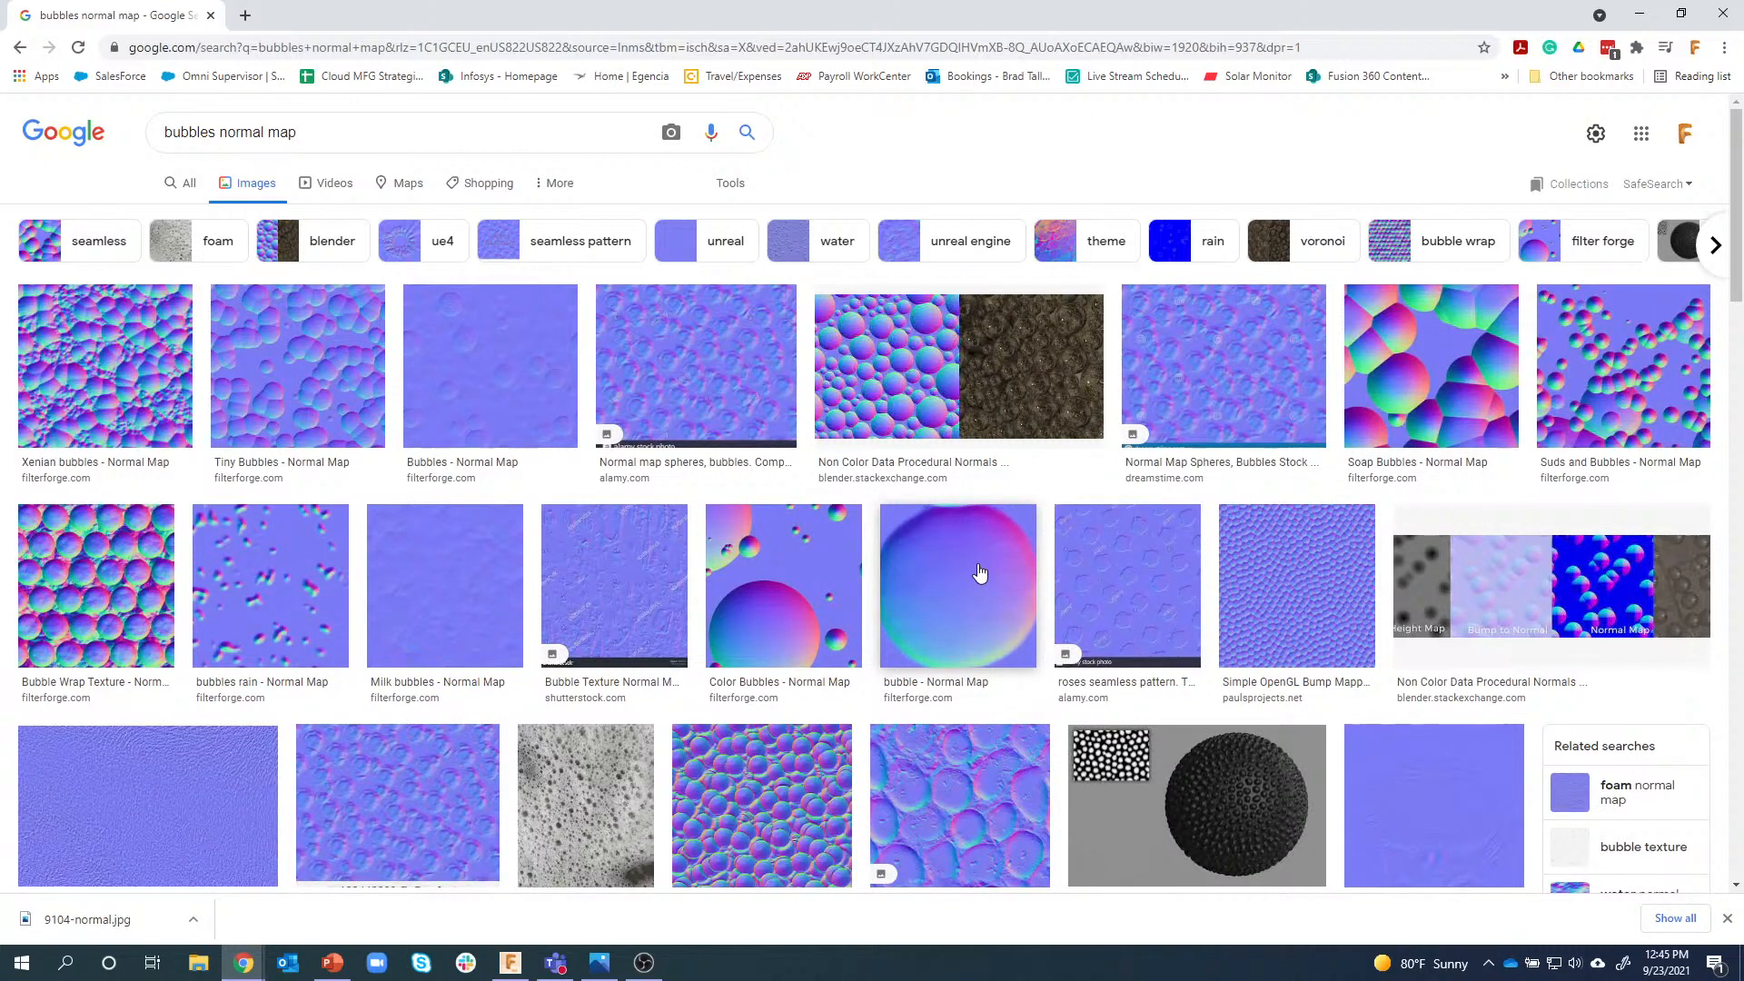
pyautogui.click(210, 17)
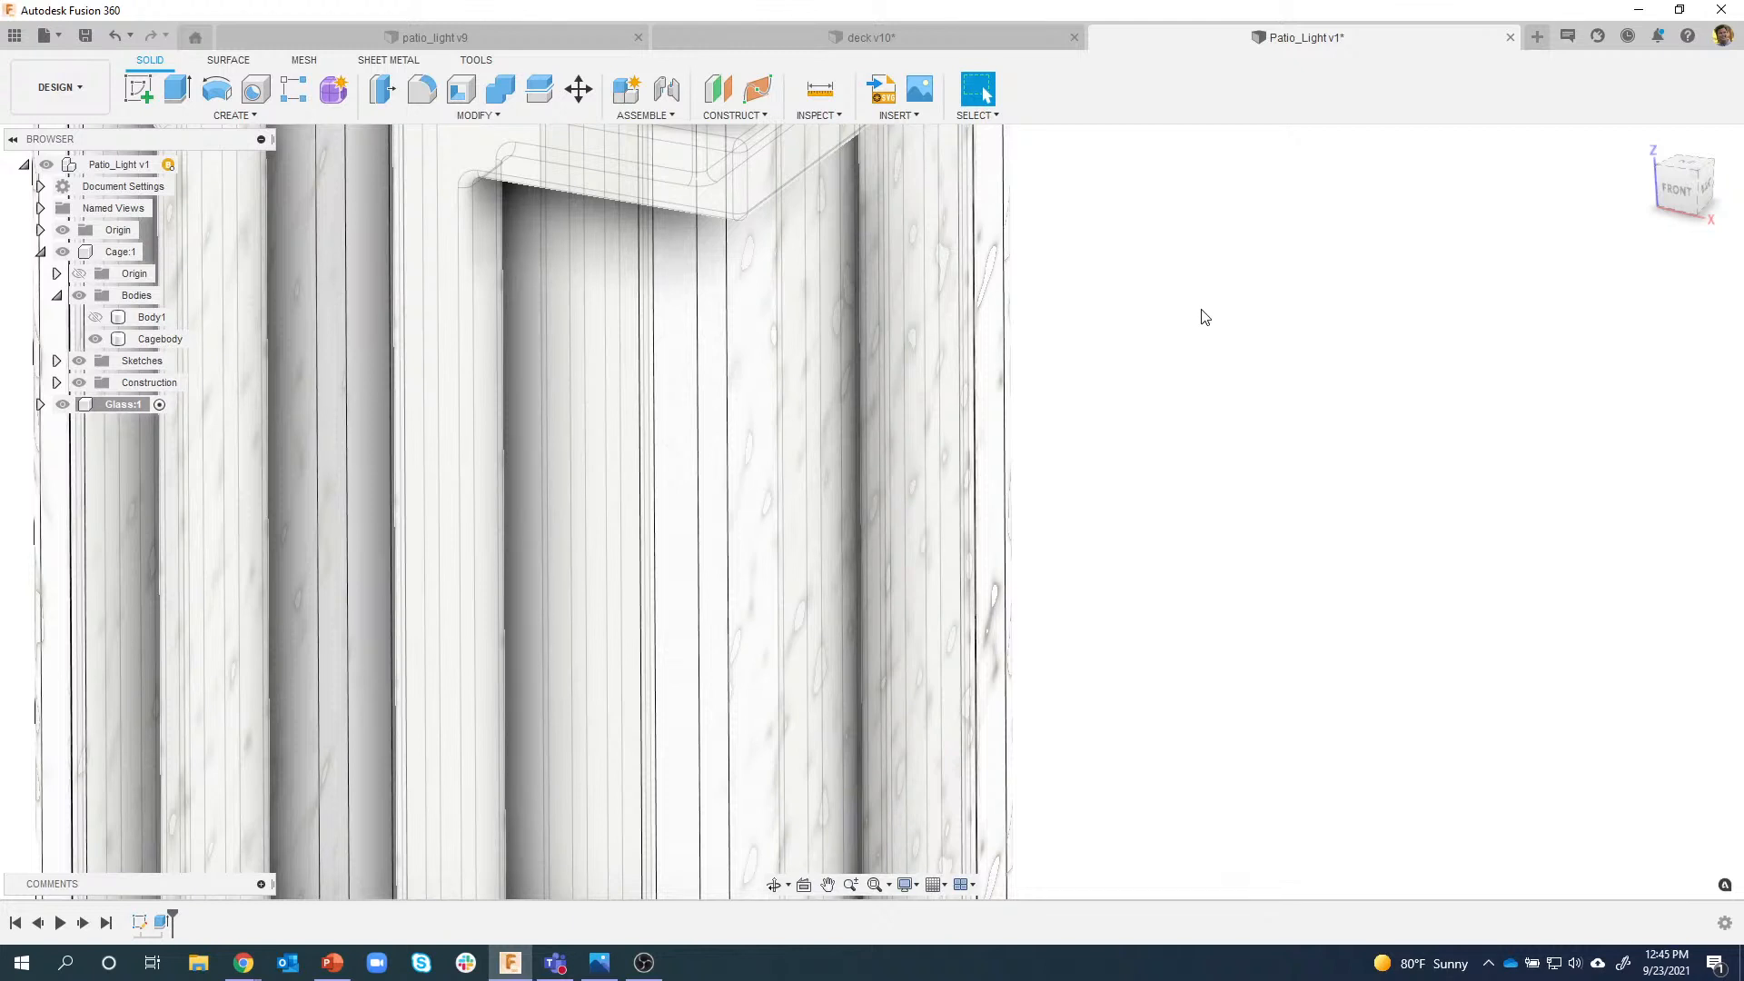
# Open the advanced material settings of the design's Glass - Noise appearance and expand its Relief Pattern (Bump) section.
pyautogui.press('a')
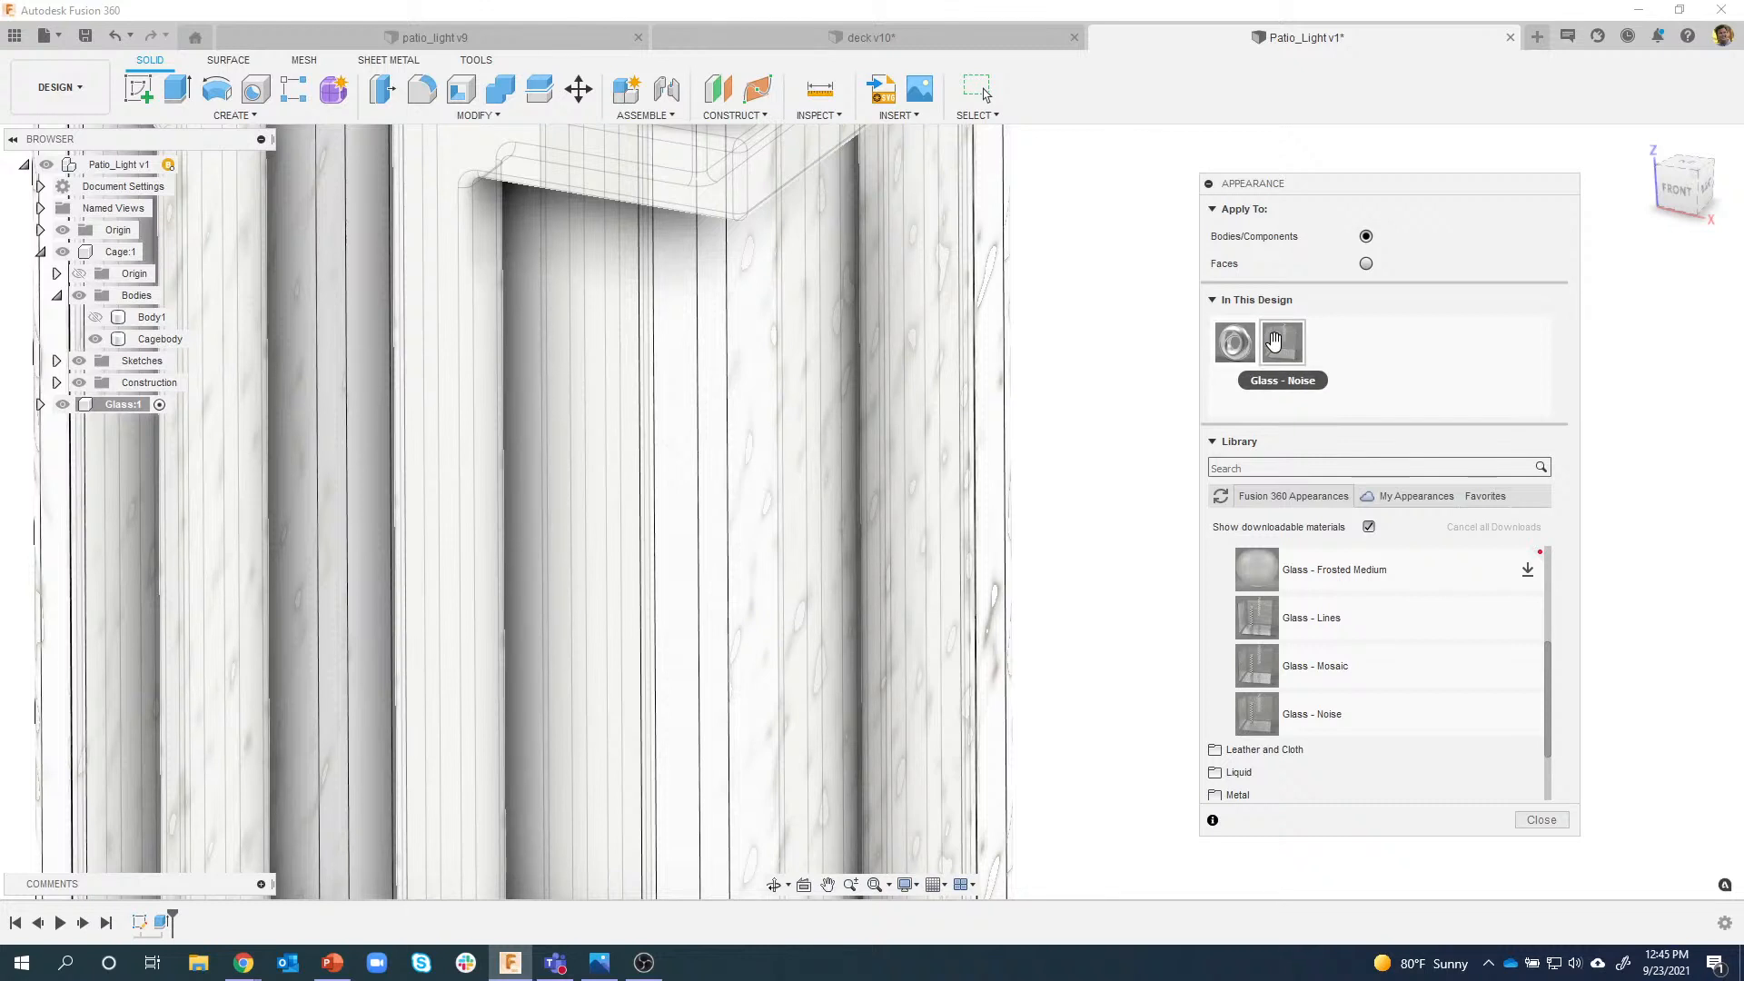
pyautogui.rightClick(1274, 341)
pyautogui.click(1310, 357)
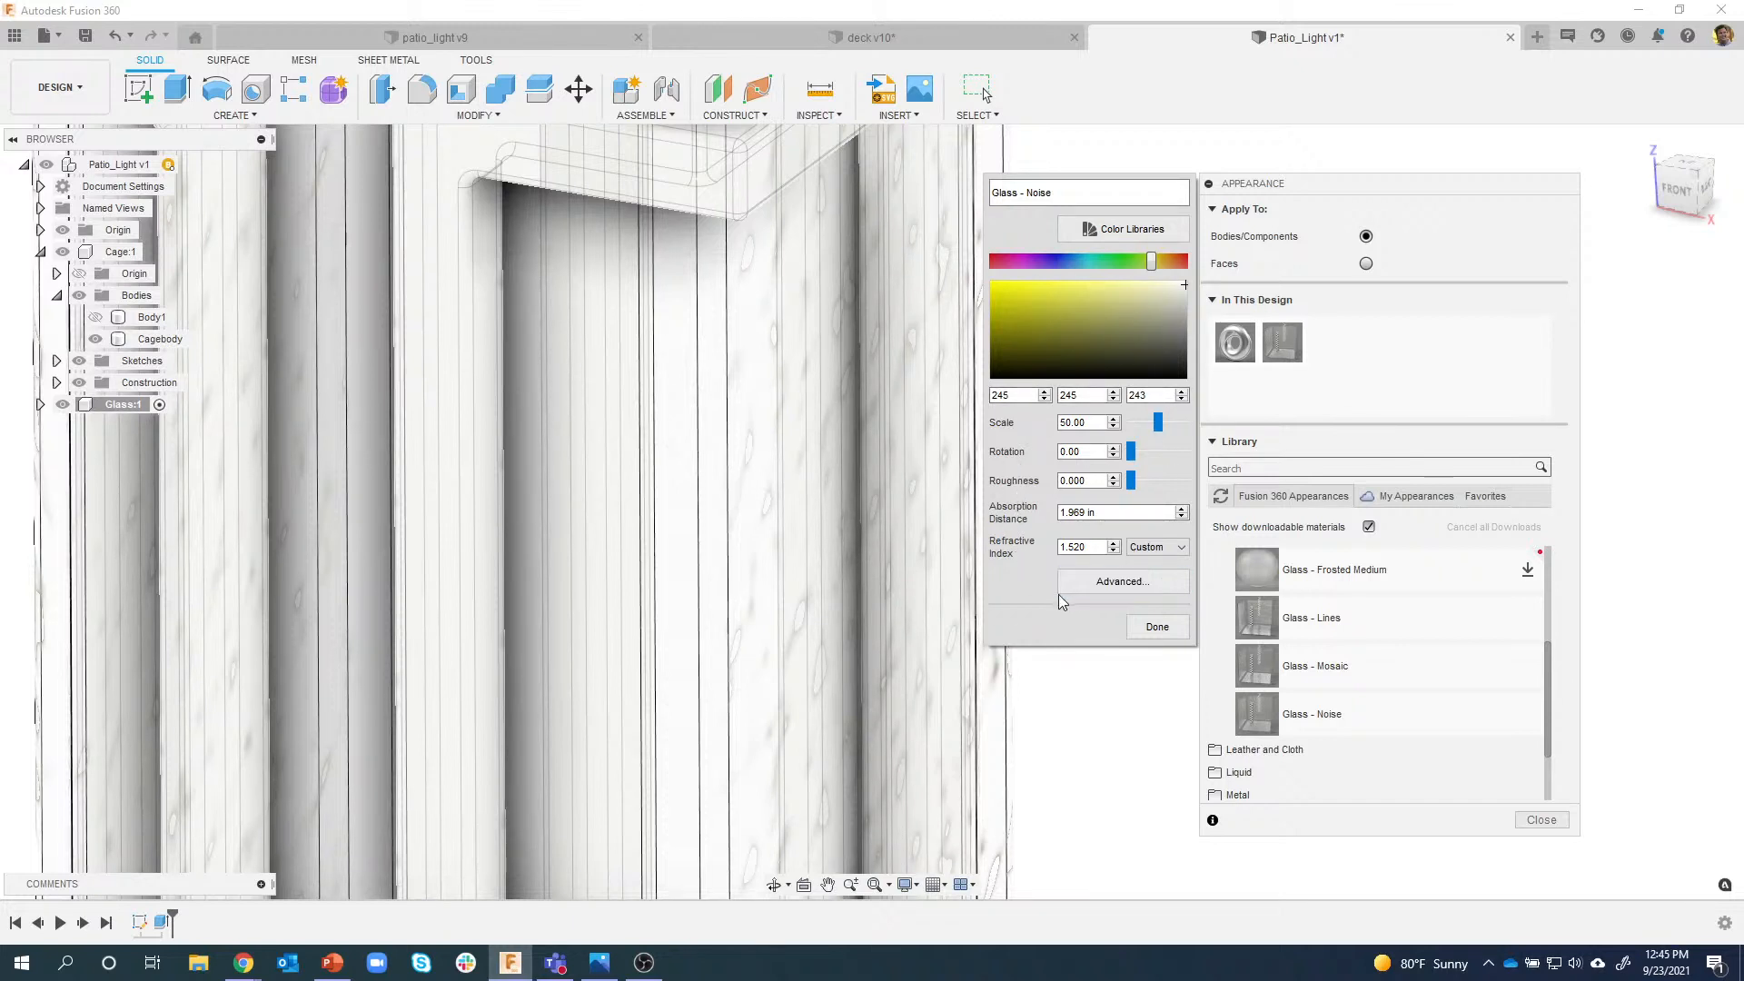
pyautogui.click(1108, 585)
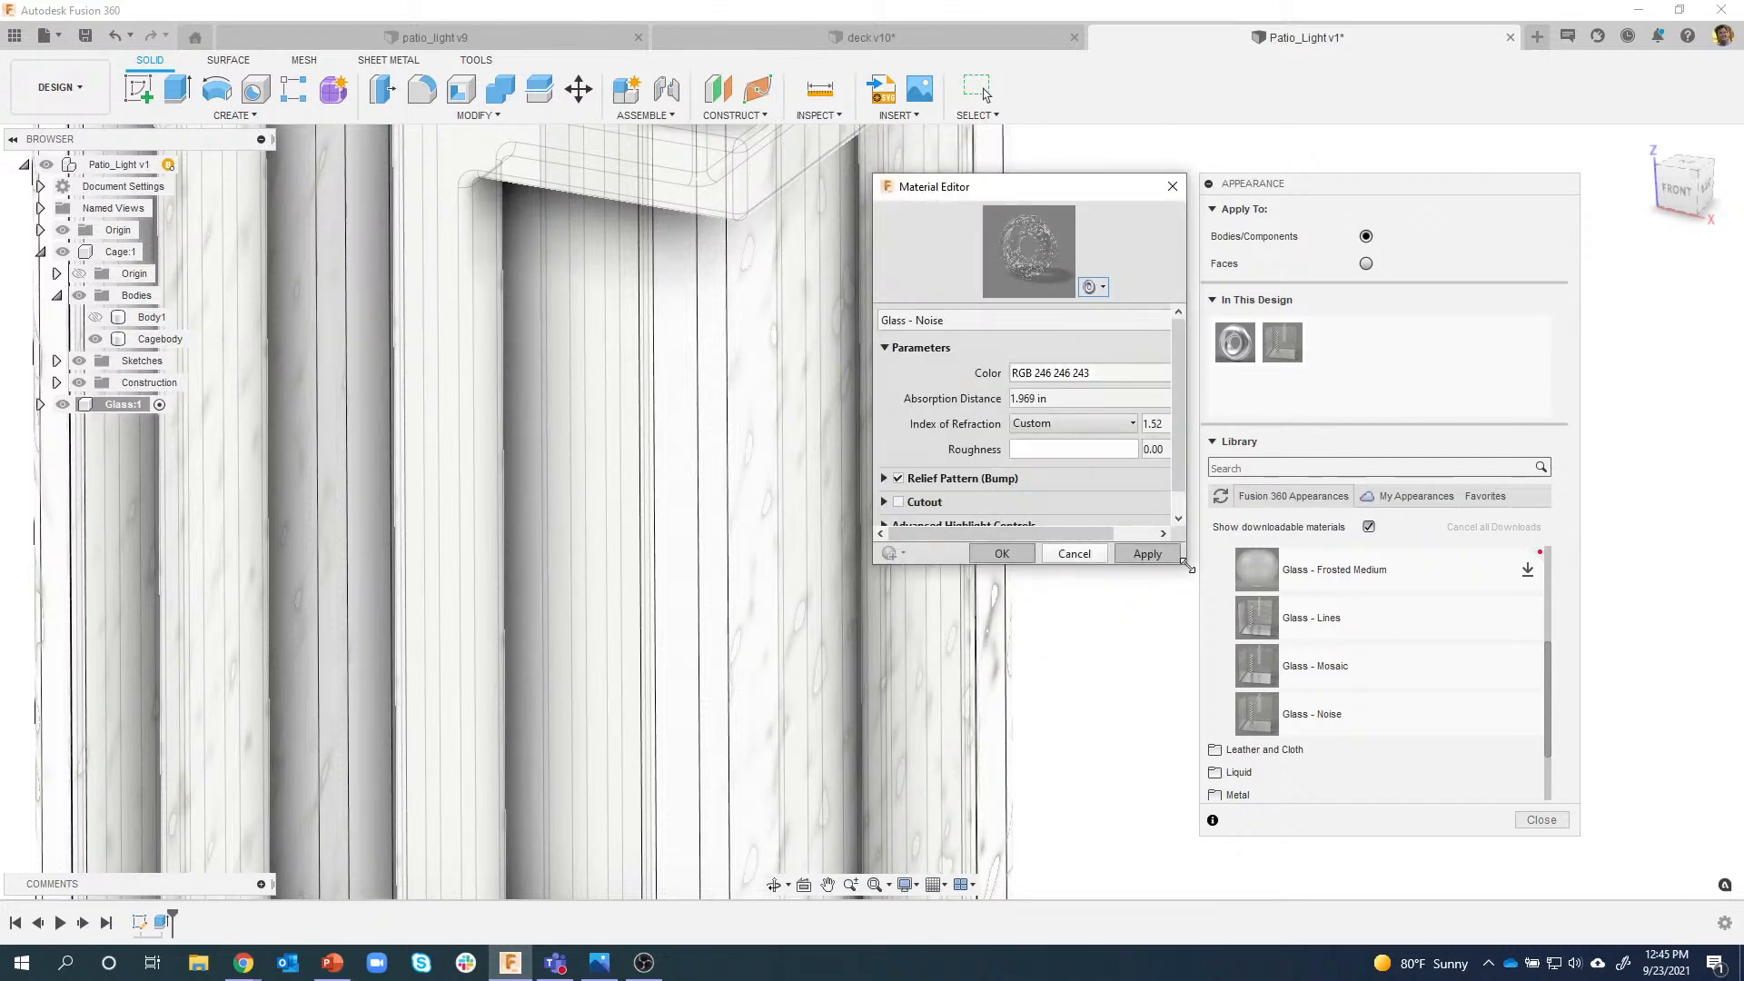
pyautogui.moveTo(1186, 566); pyautogui.dragTo(1277, 713)
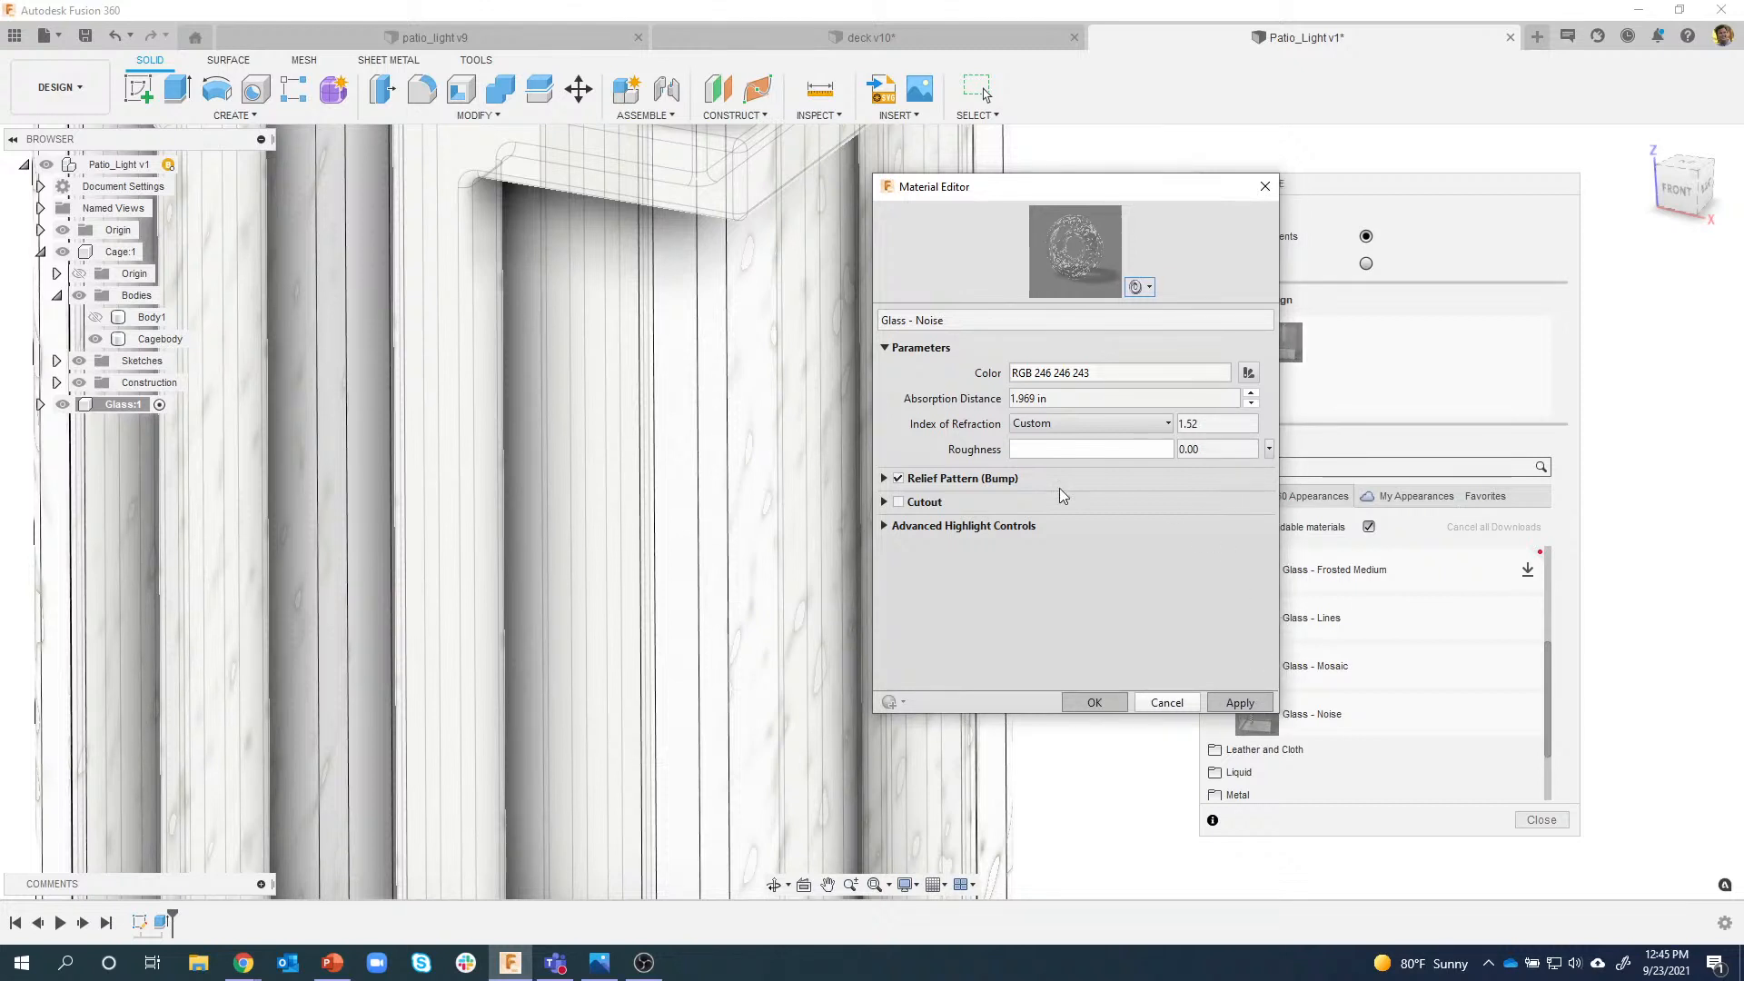
pyautogui.click(885, 478)
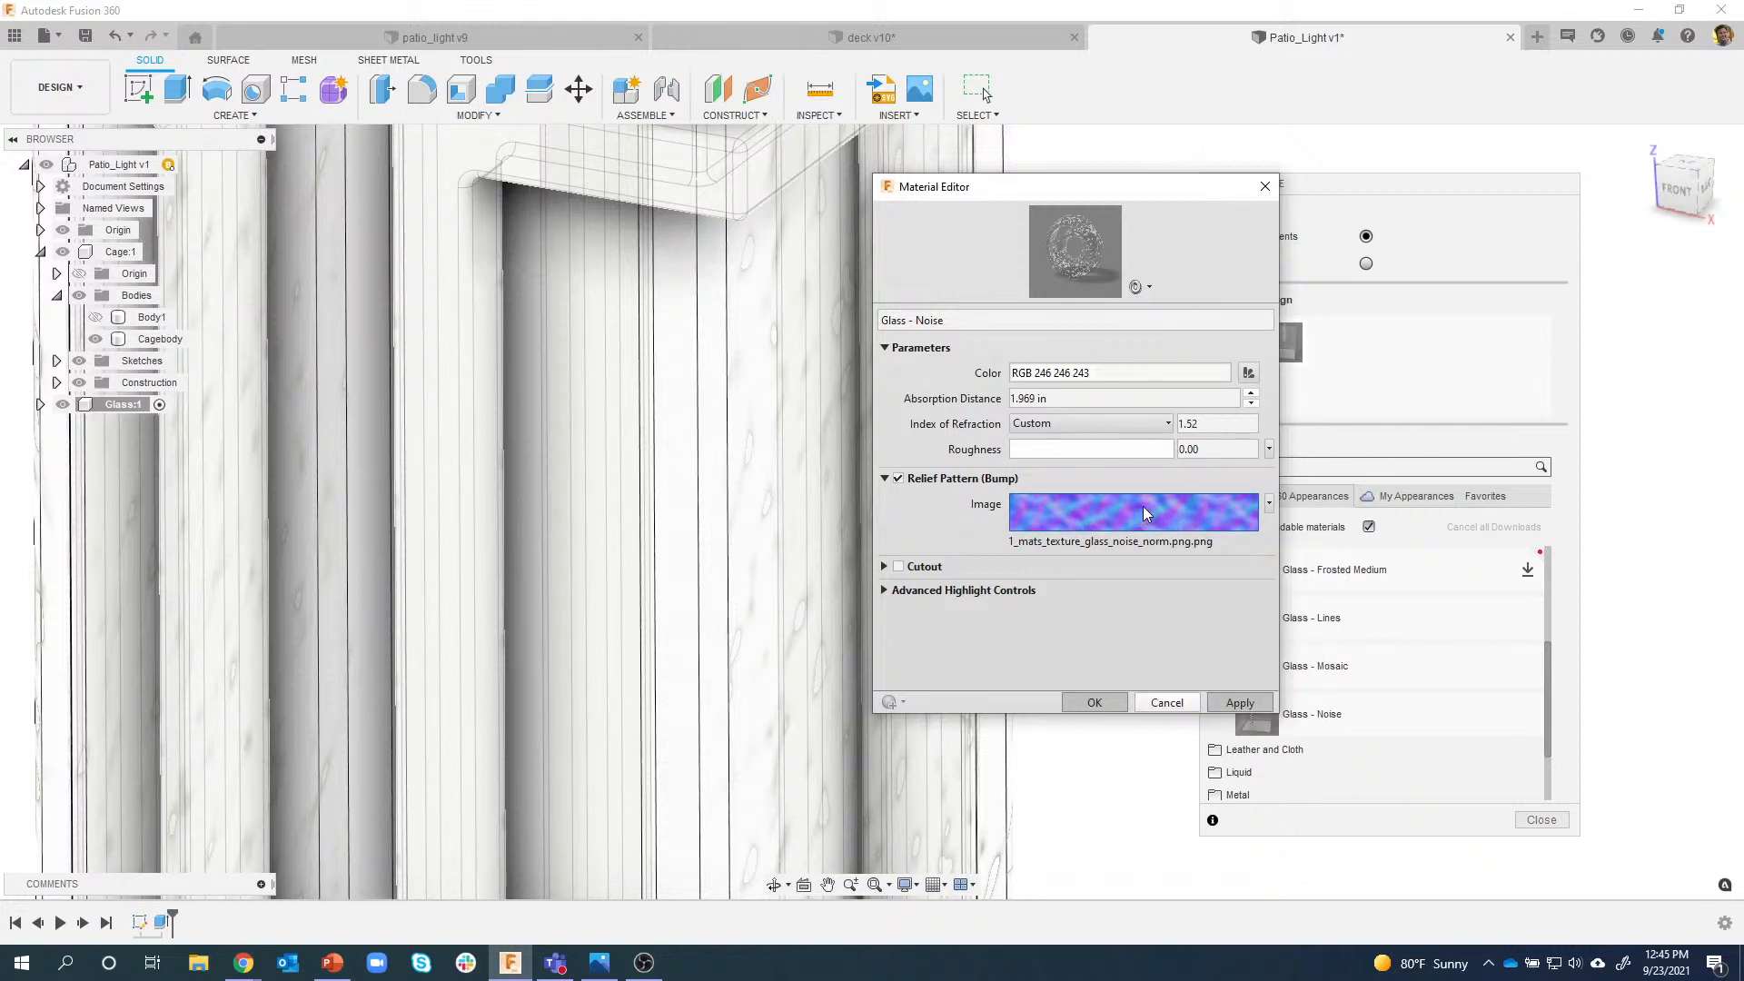
# Open the relief pattern's image for editing in the Texture Editor and enlarge the editor to show all settings.
pyautogui.moveTo(1143, 505)
pyautogui.moveTo(1271, 510)
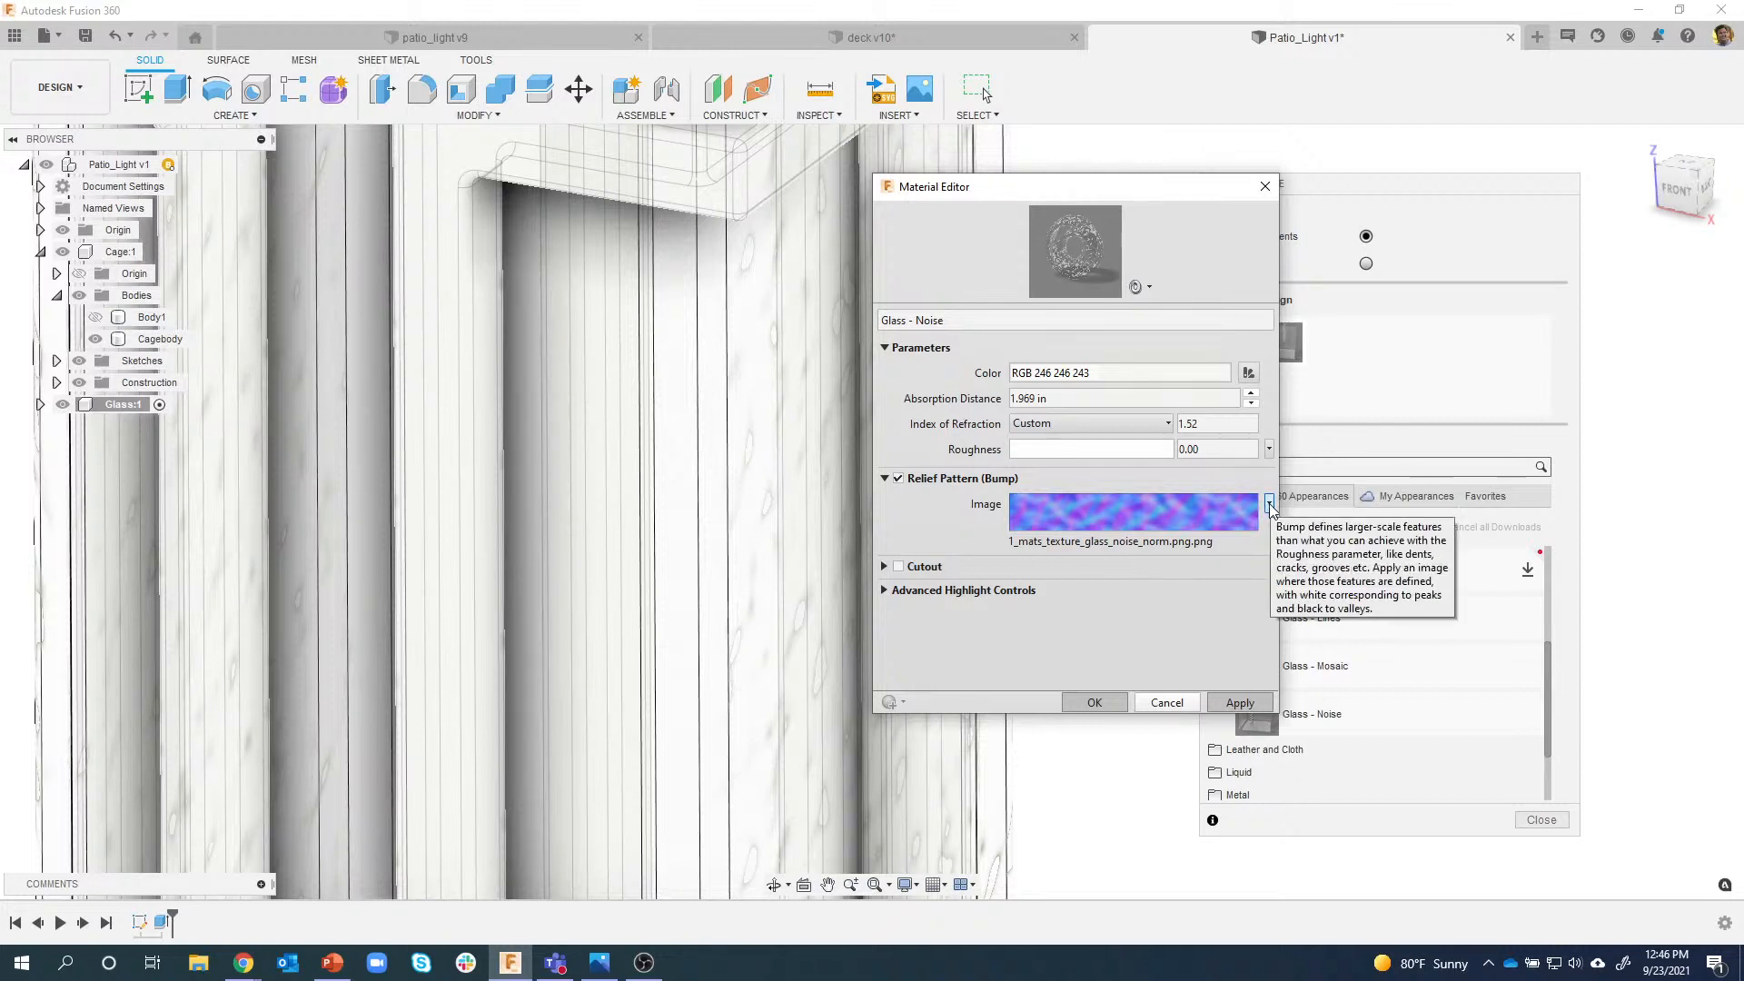
pyautogui.click(1269, 505)
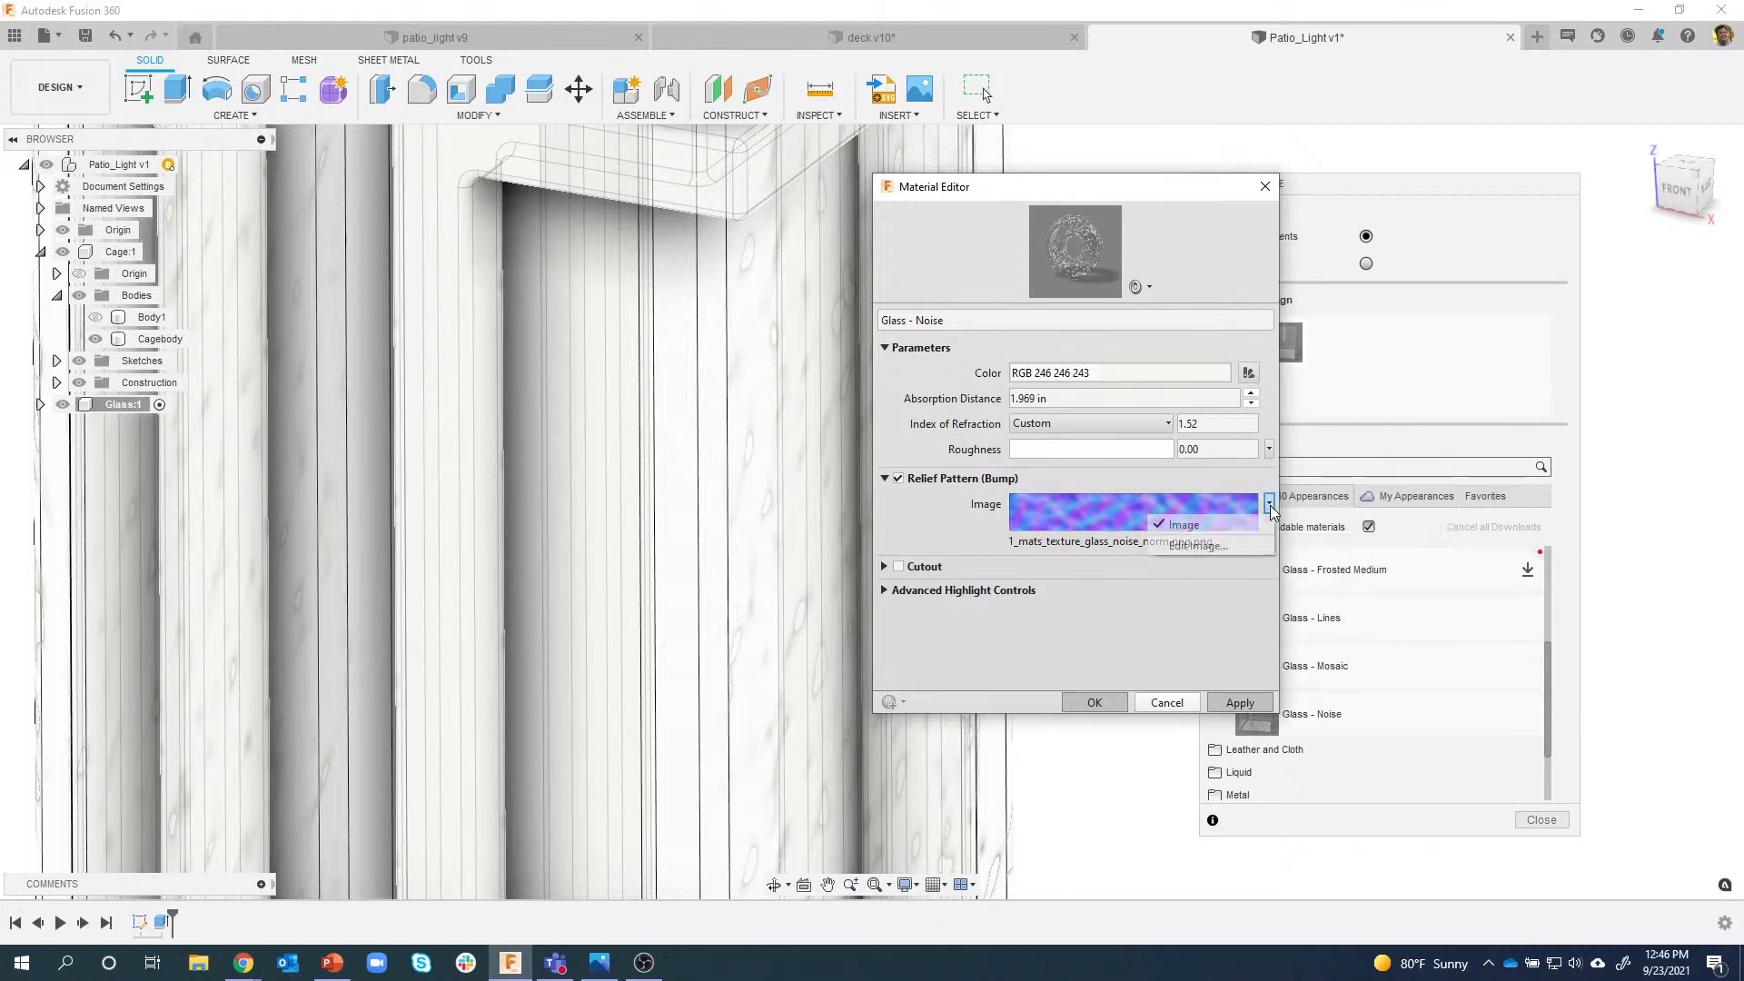
pyautogui.click(1218, 546)
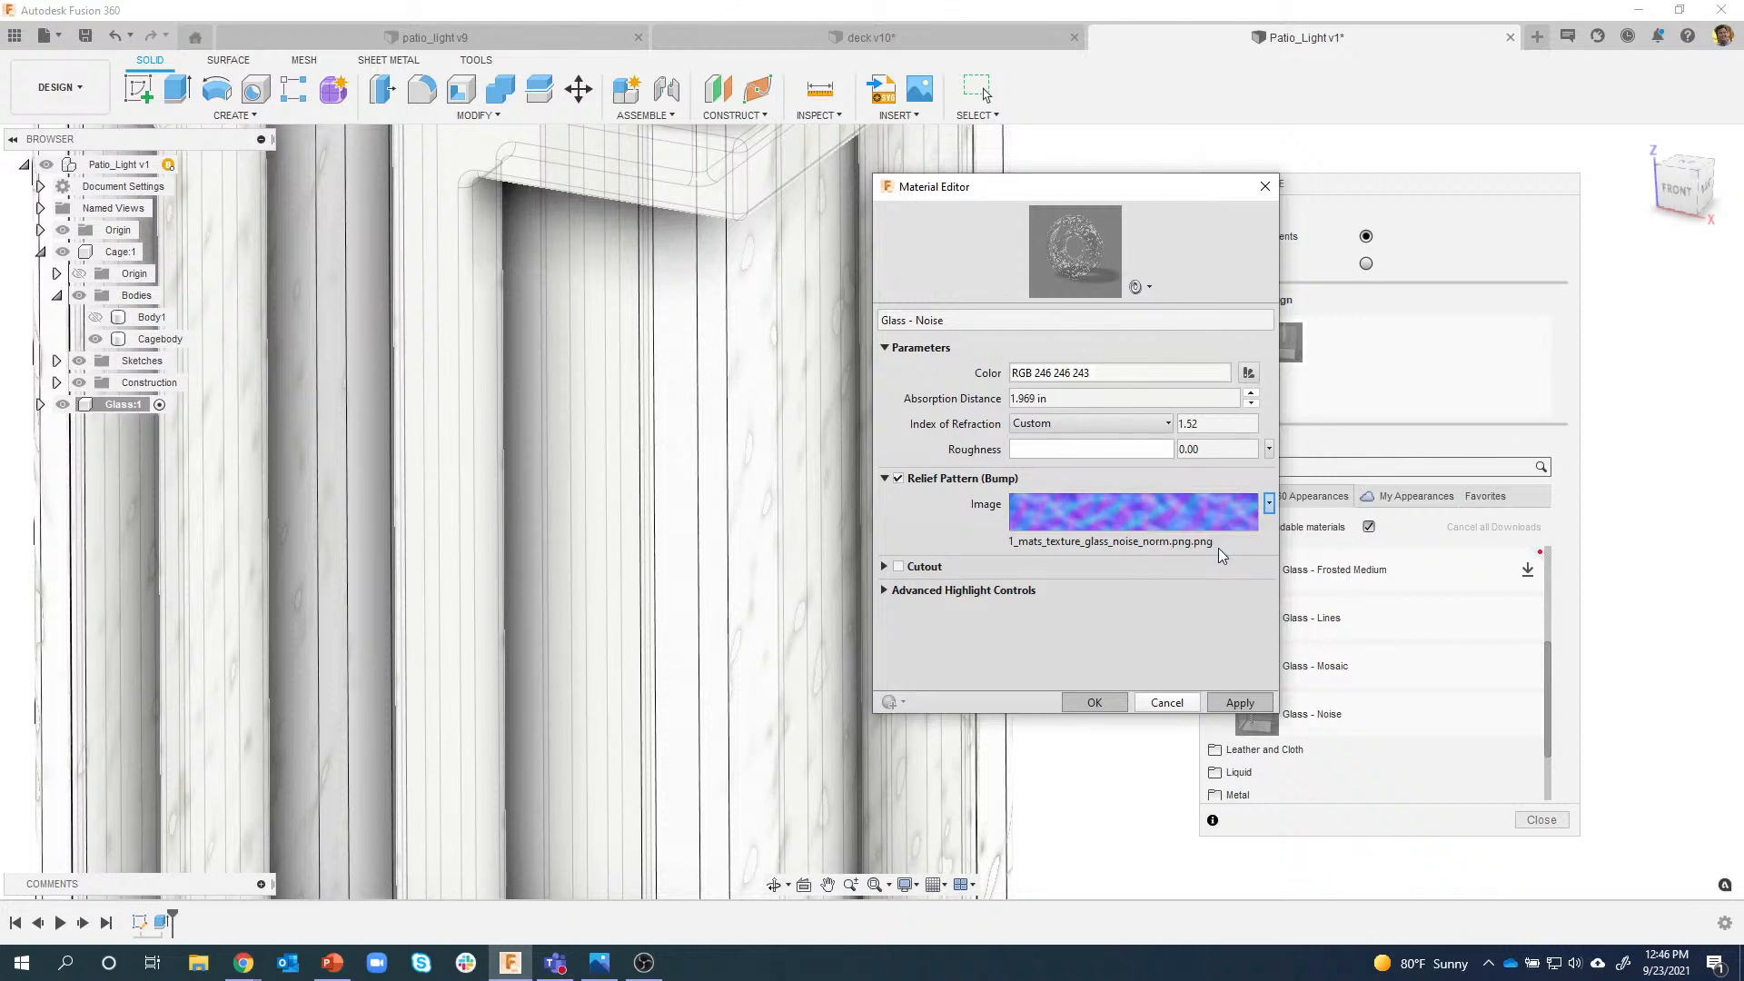
pyautogui.moveTo(1332, 502); pyautogui.dragTo(999, 143)
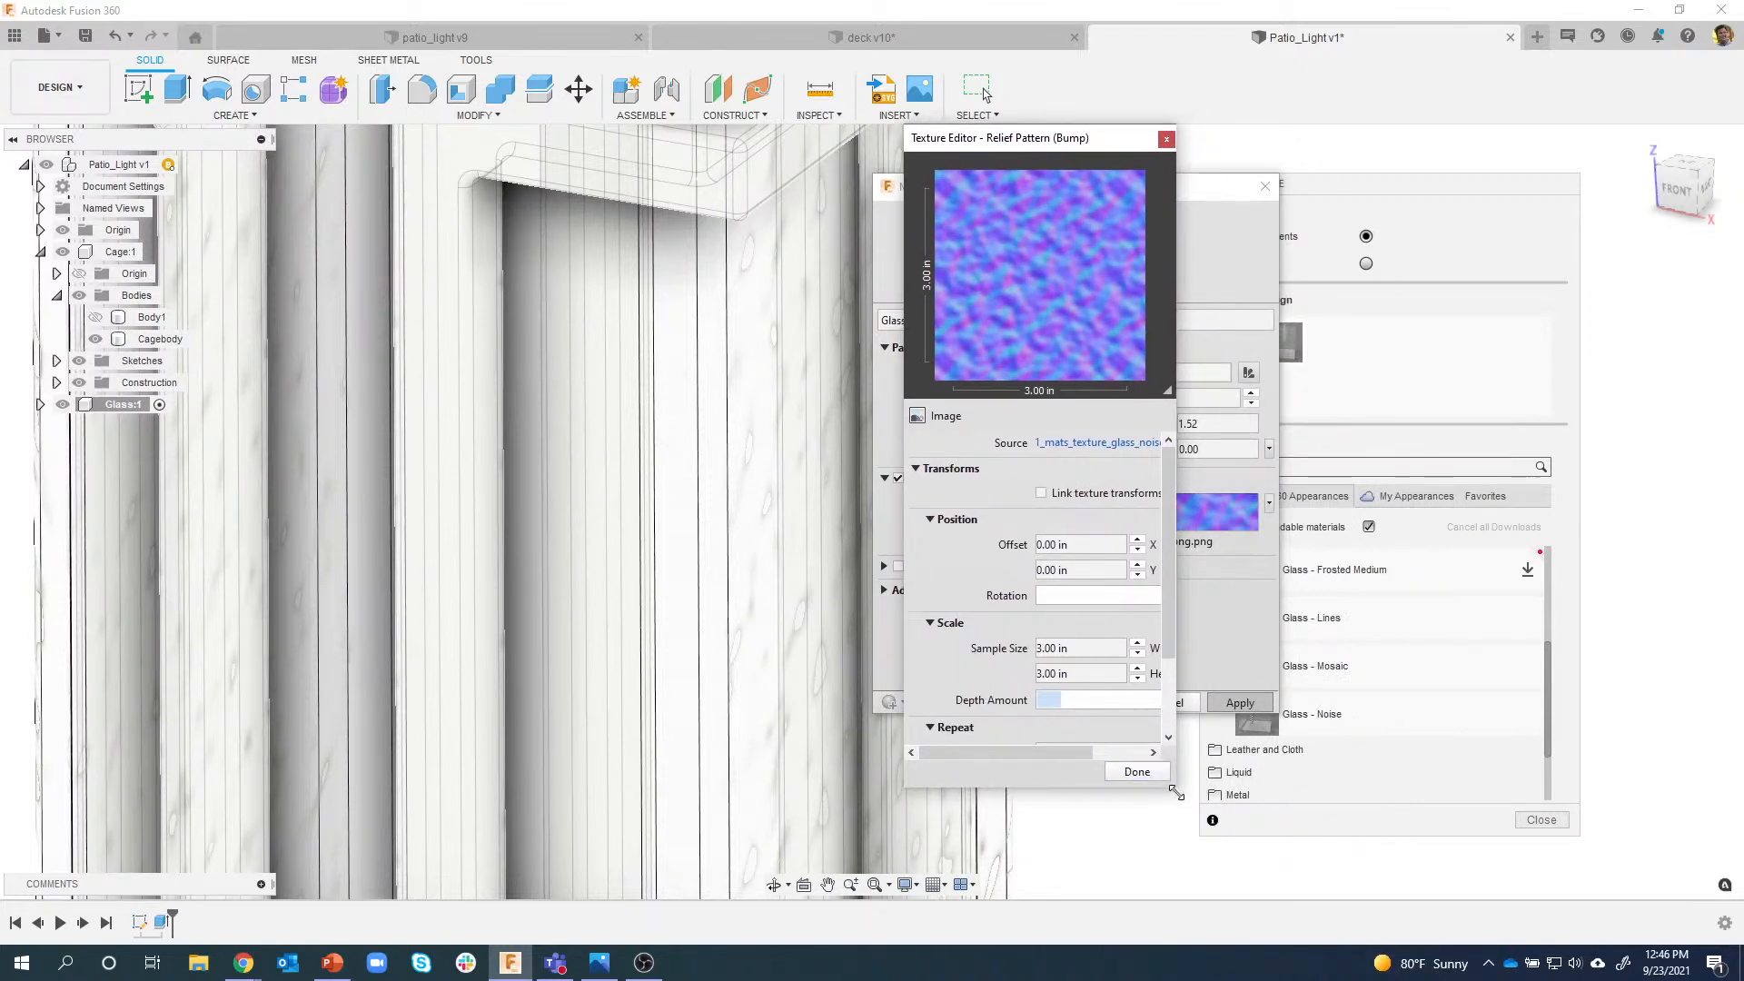
pyautogui.moveTo(1176, 792); pyautogui.dragTo(1292, 859)
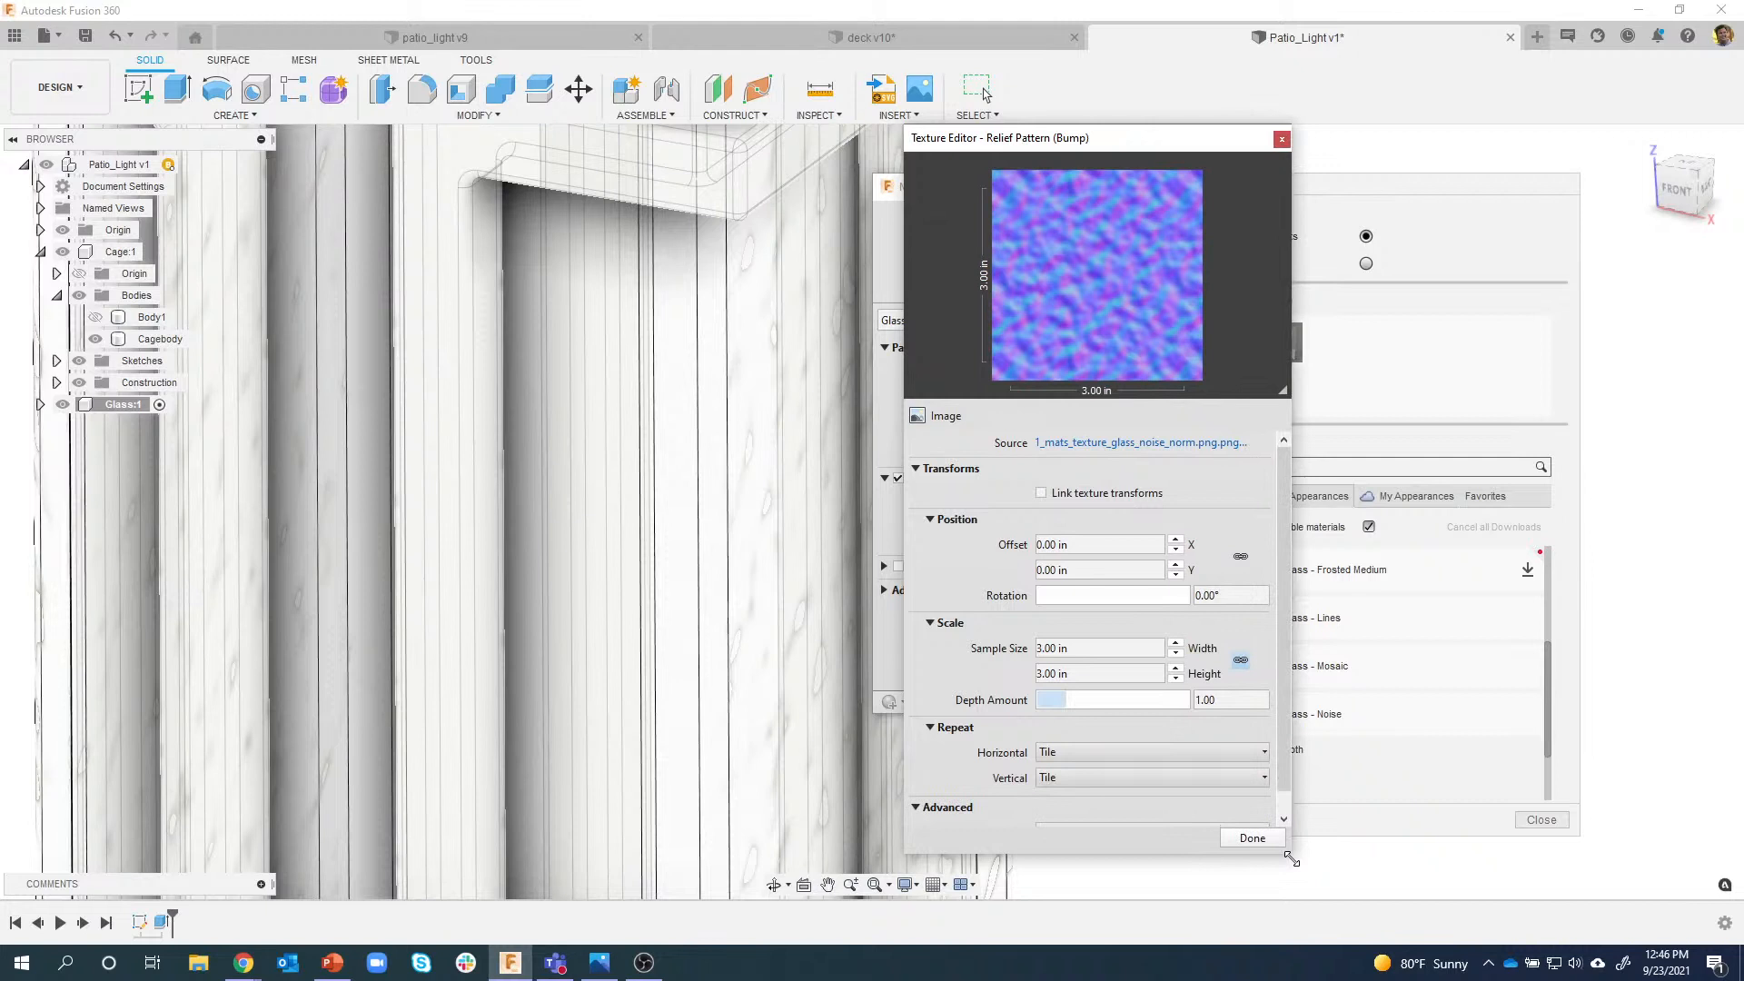
# Replace the relief pattern's source image with 612-normal.jpg from the Downloads folder.
pyautogui.click(1101, 444)
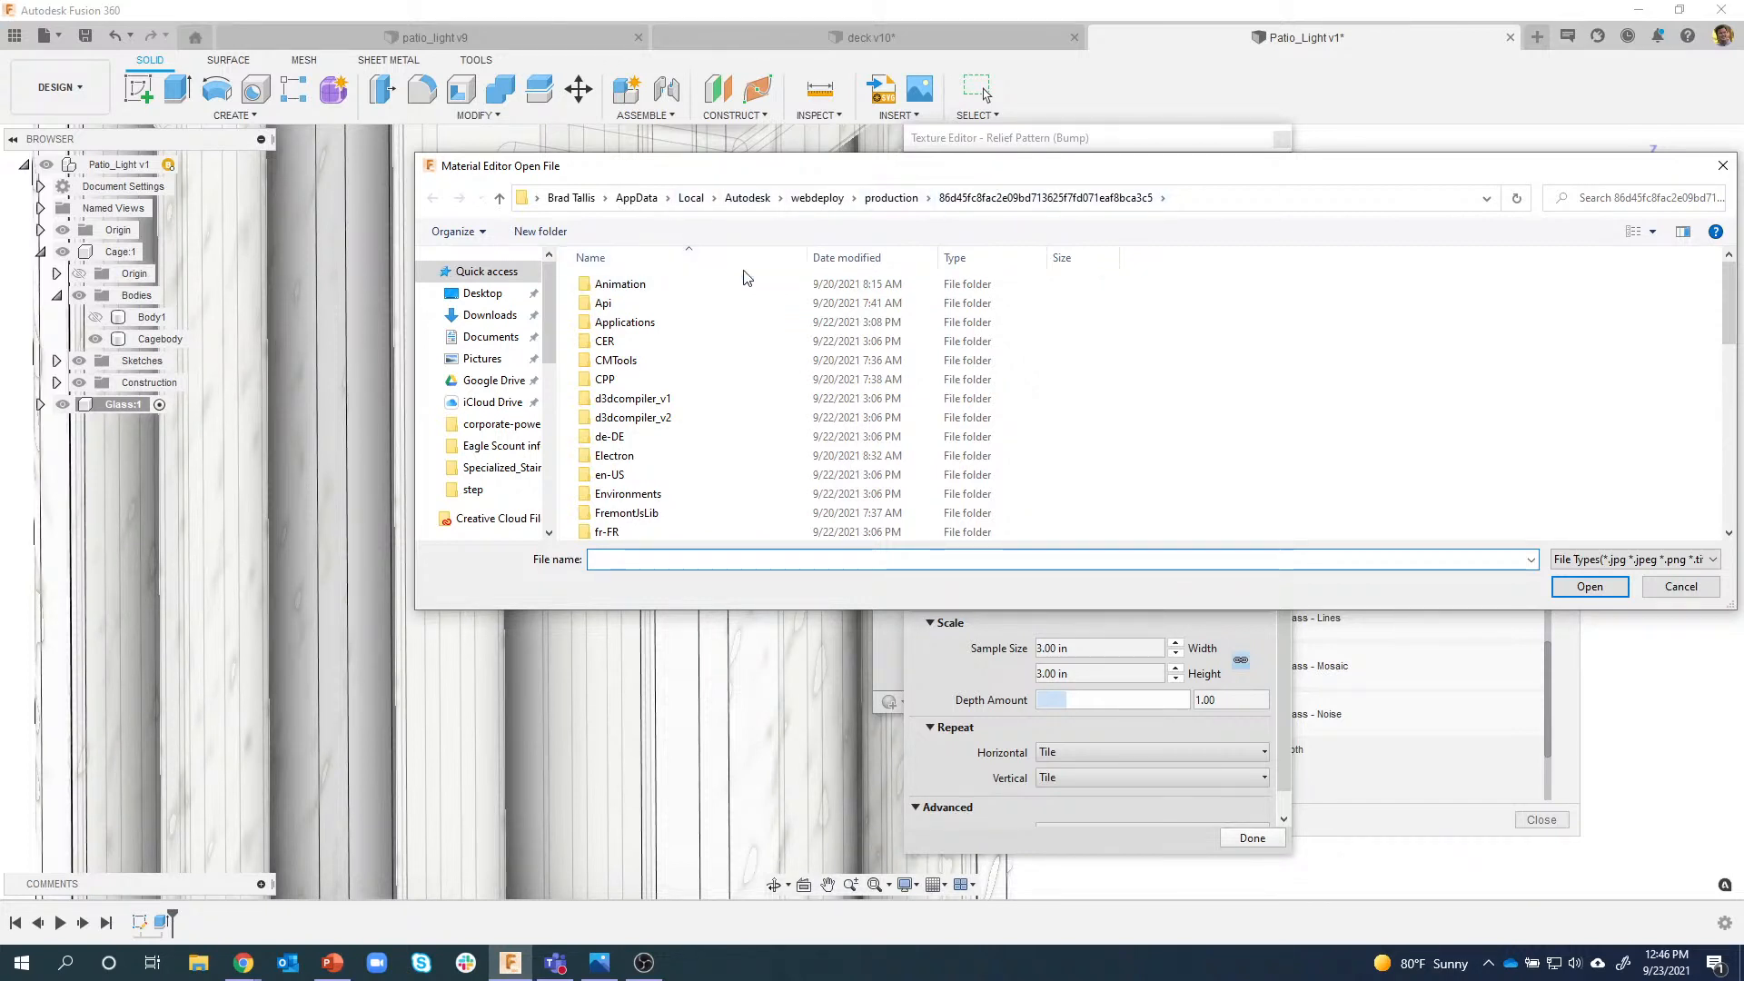
pyautogui.click(490, 315)
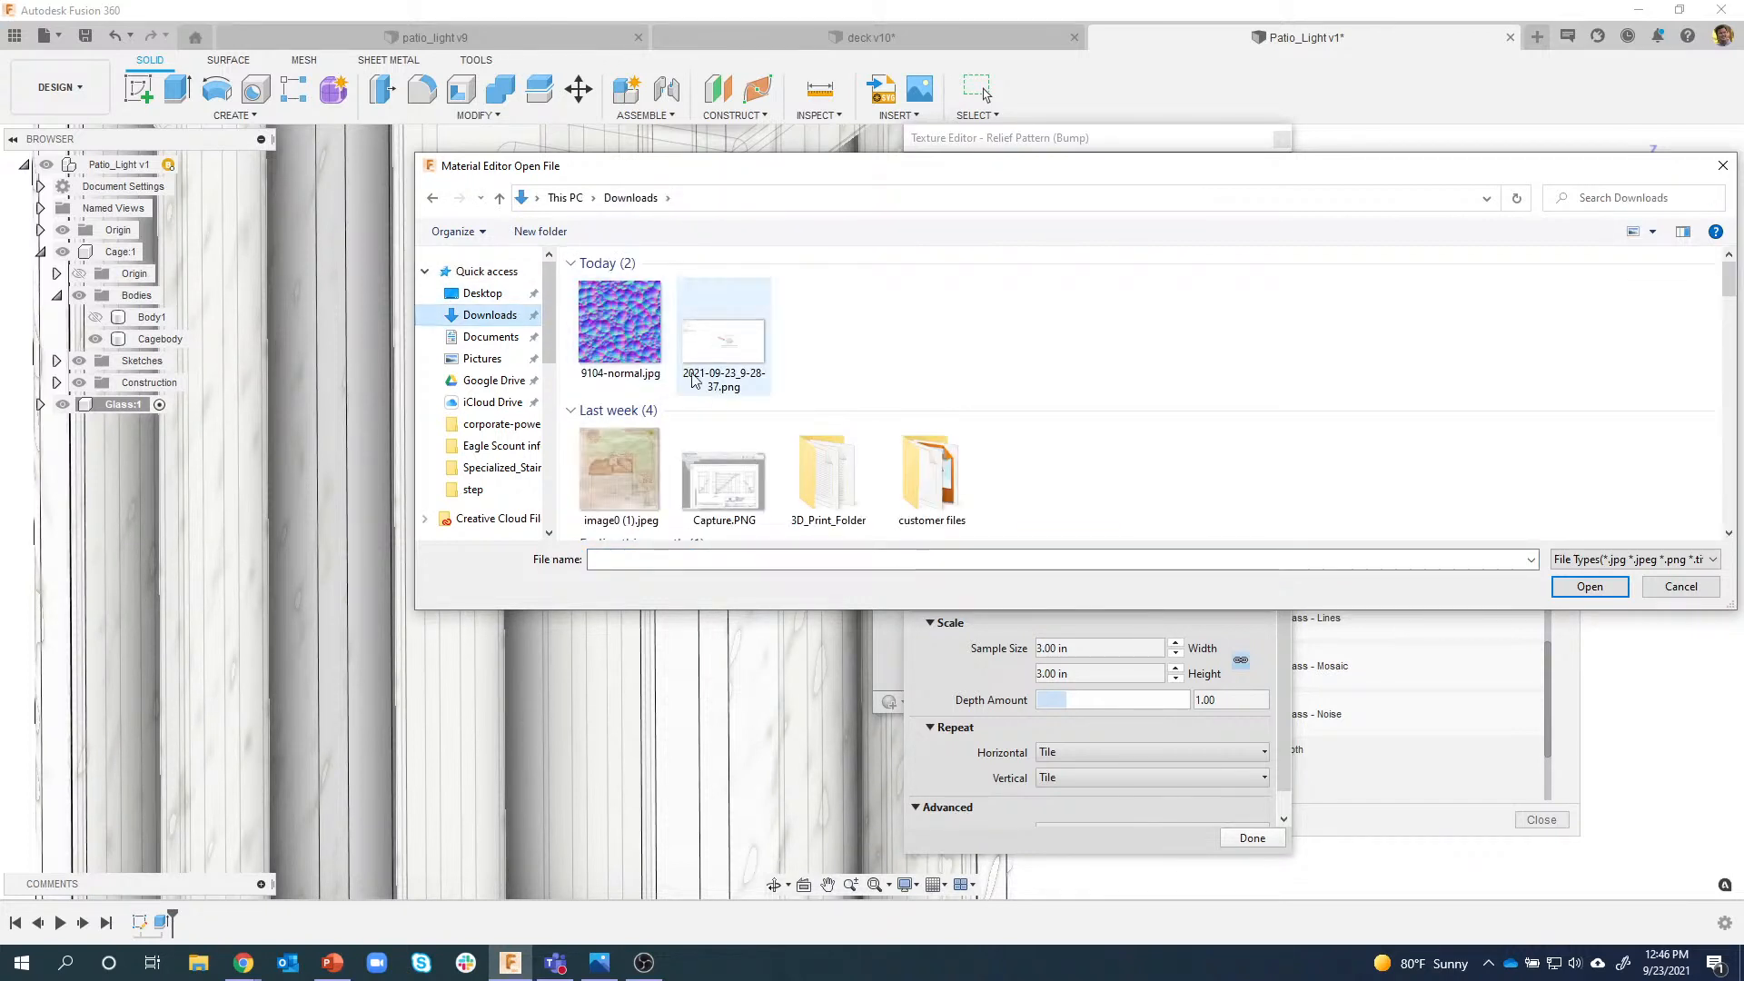
pyautogui.click(619, 454)
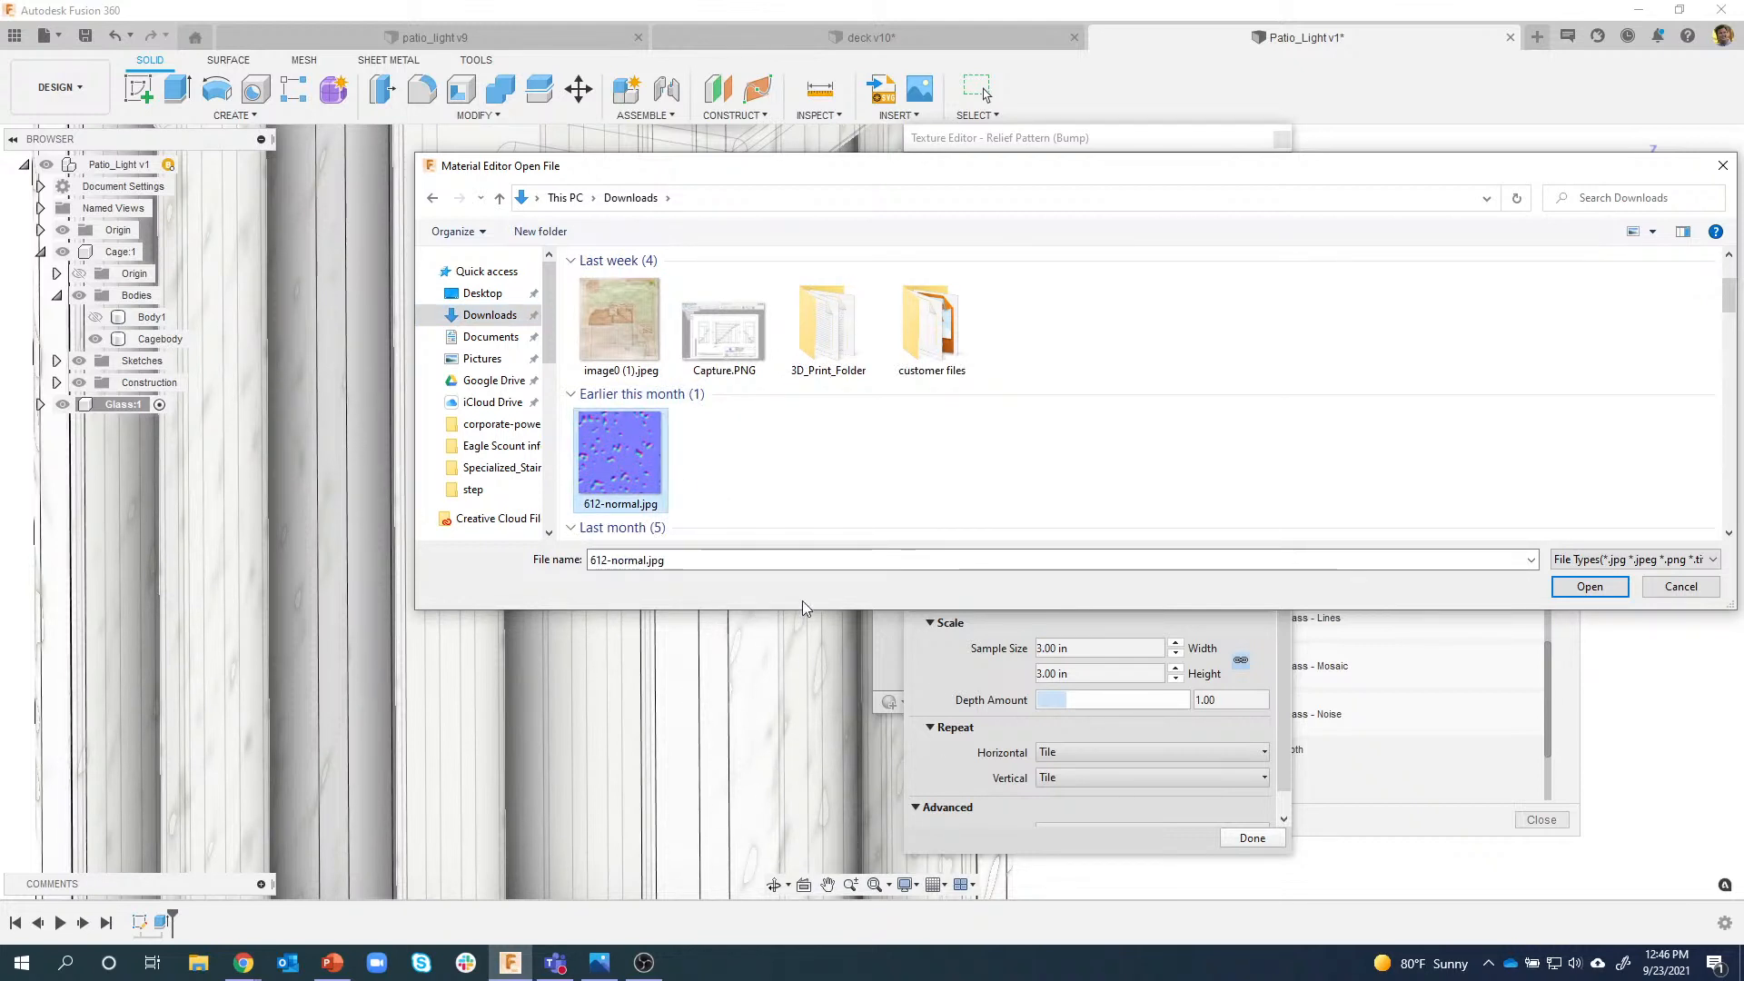
pyautogui.click(1558, 588)
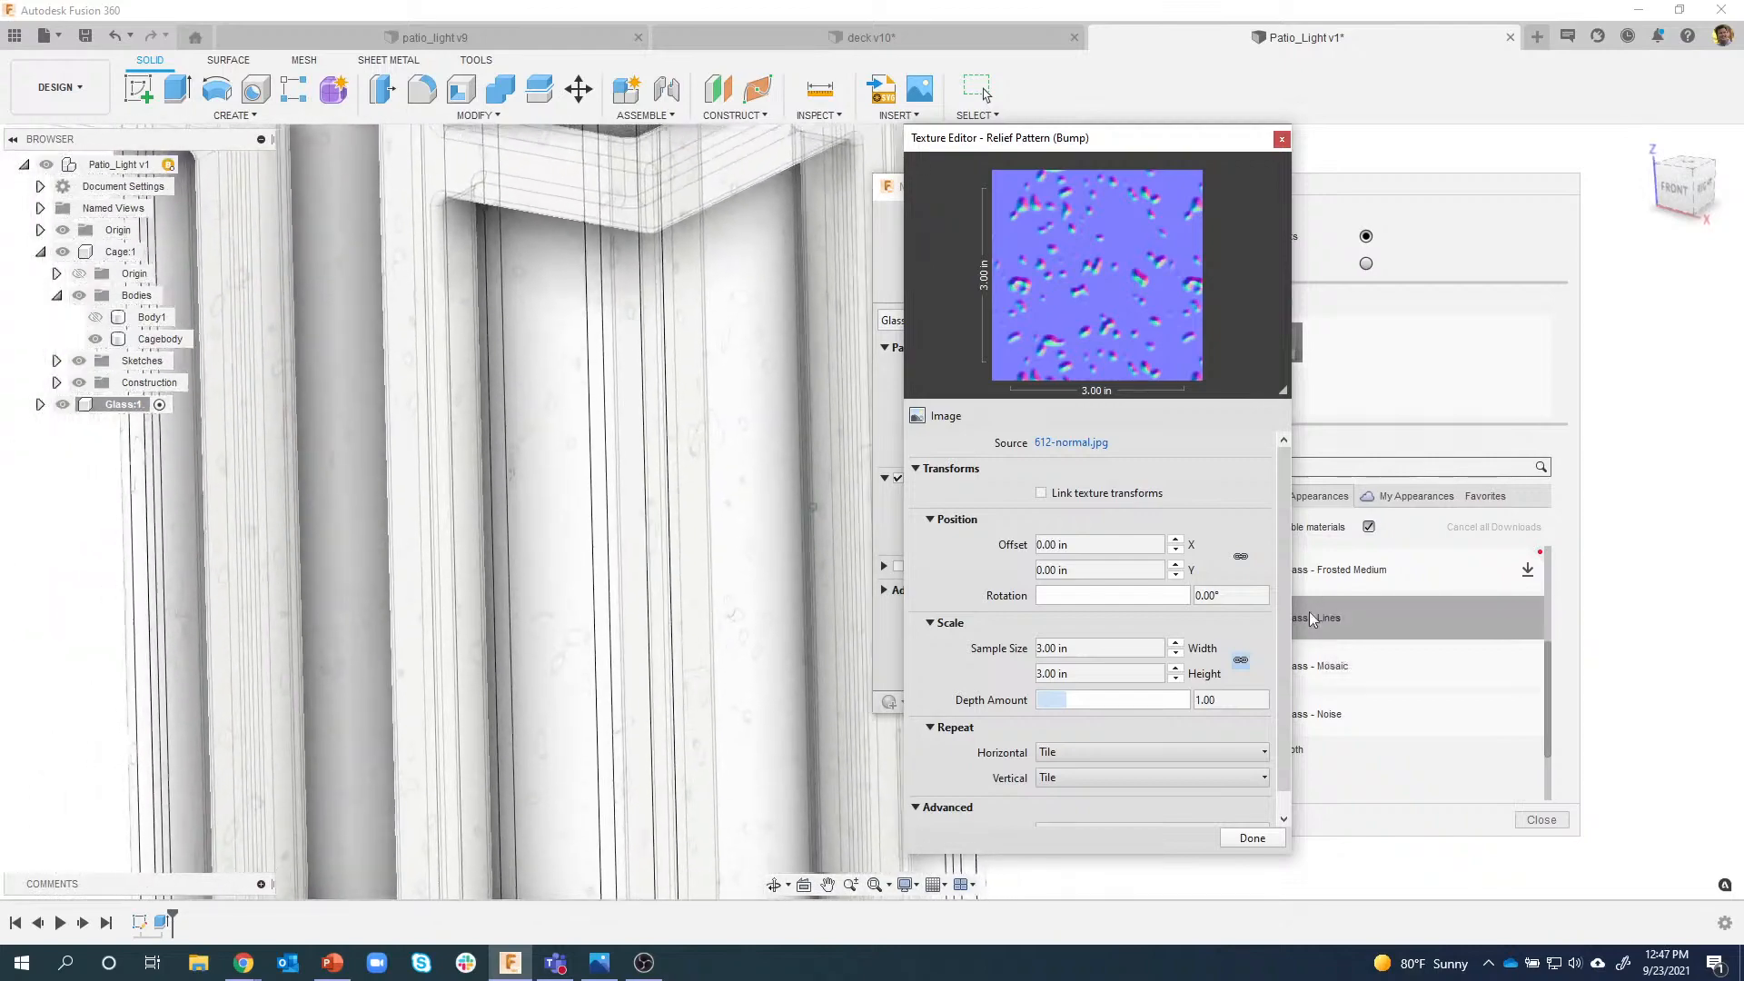
# Try 9104-normal.jpg from the Downloads folder as the relief pattern's source image.
pyautogui.click(1080, 443)
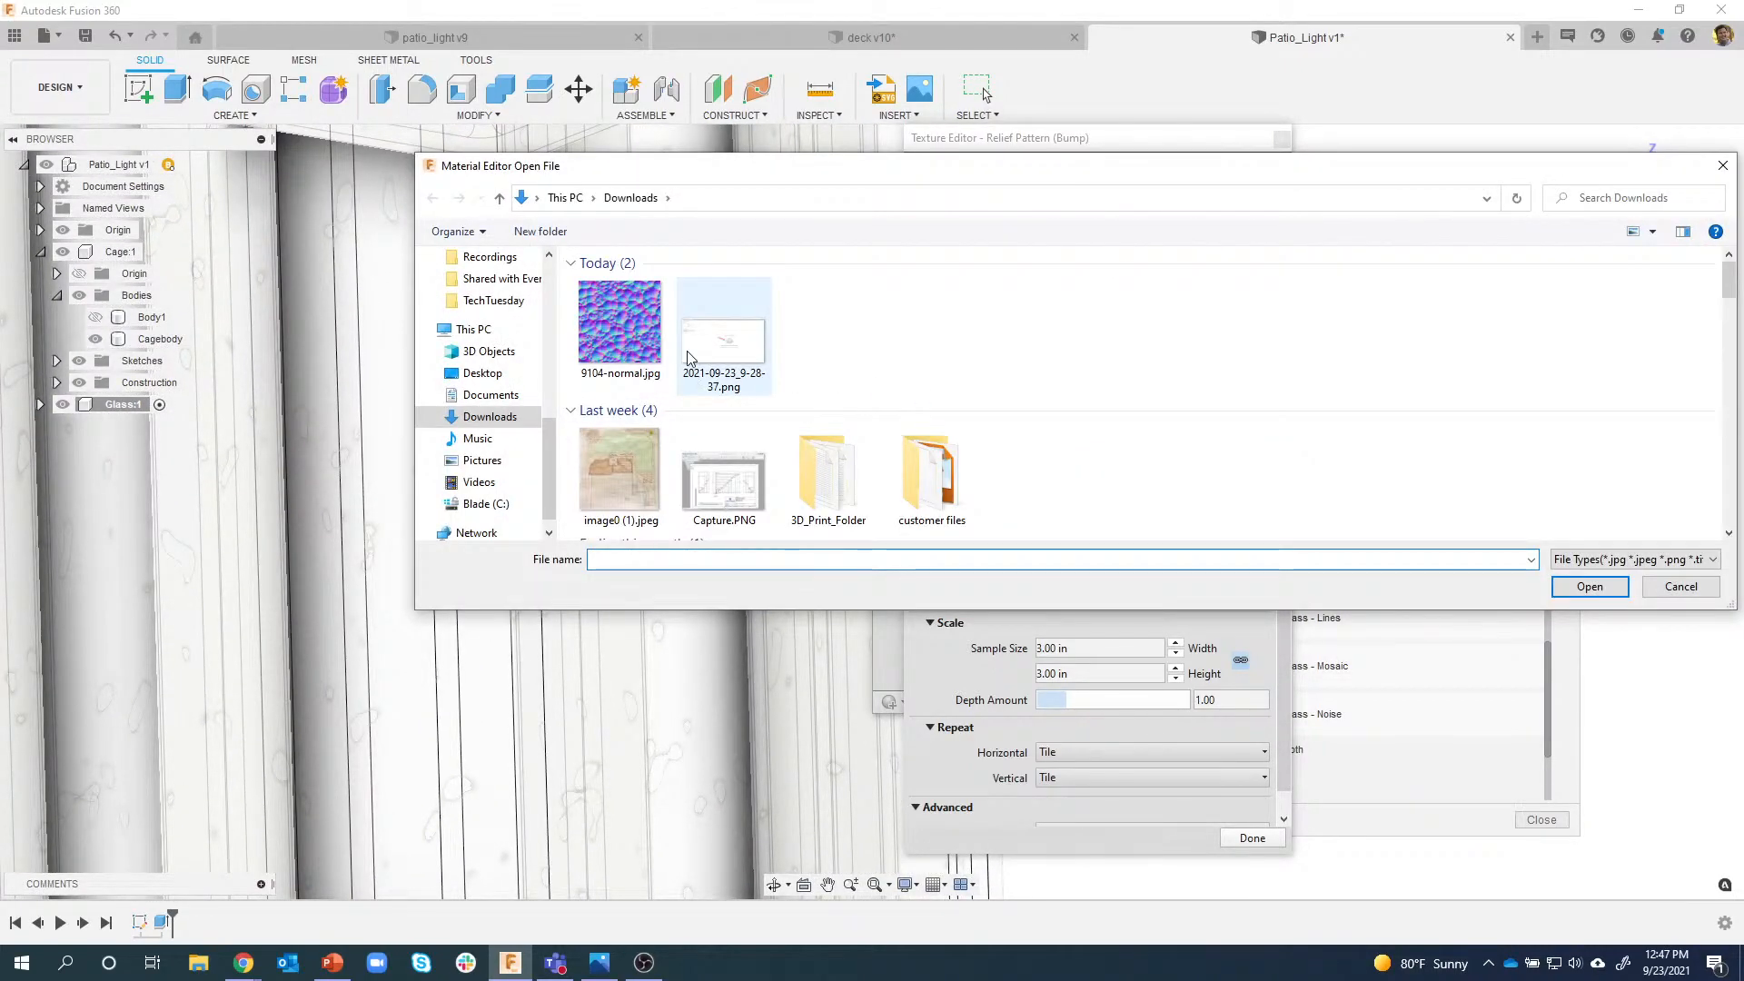
pyautogui.click(626, 352)
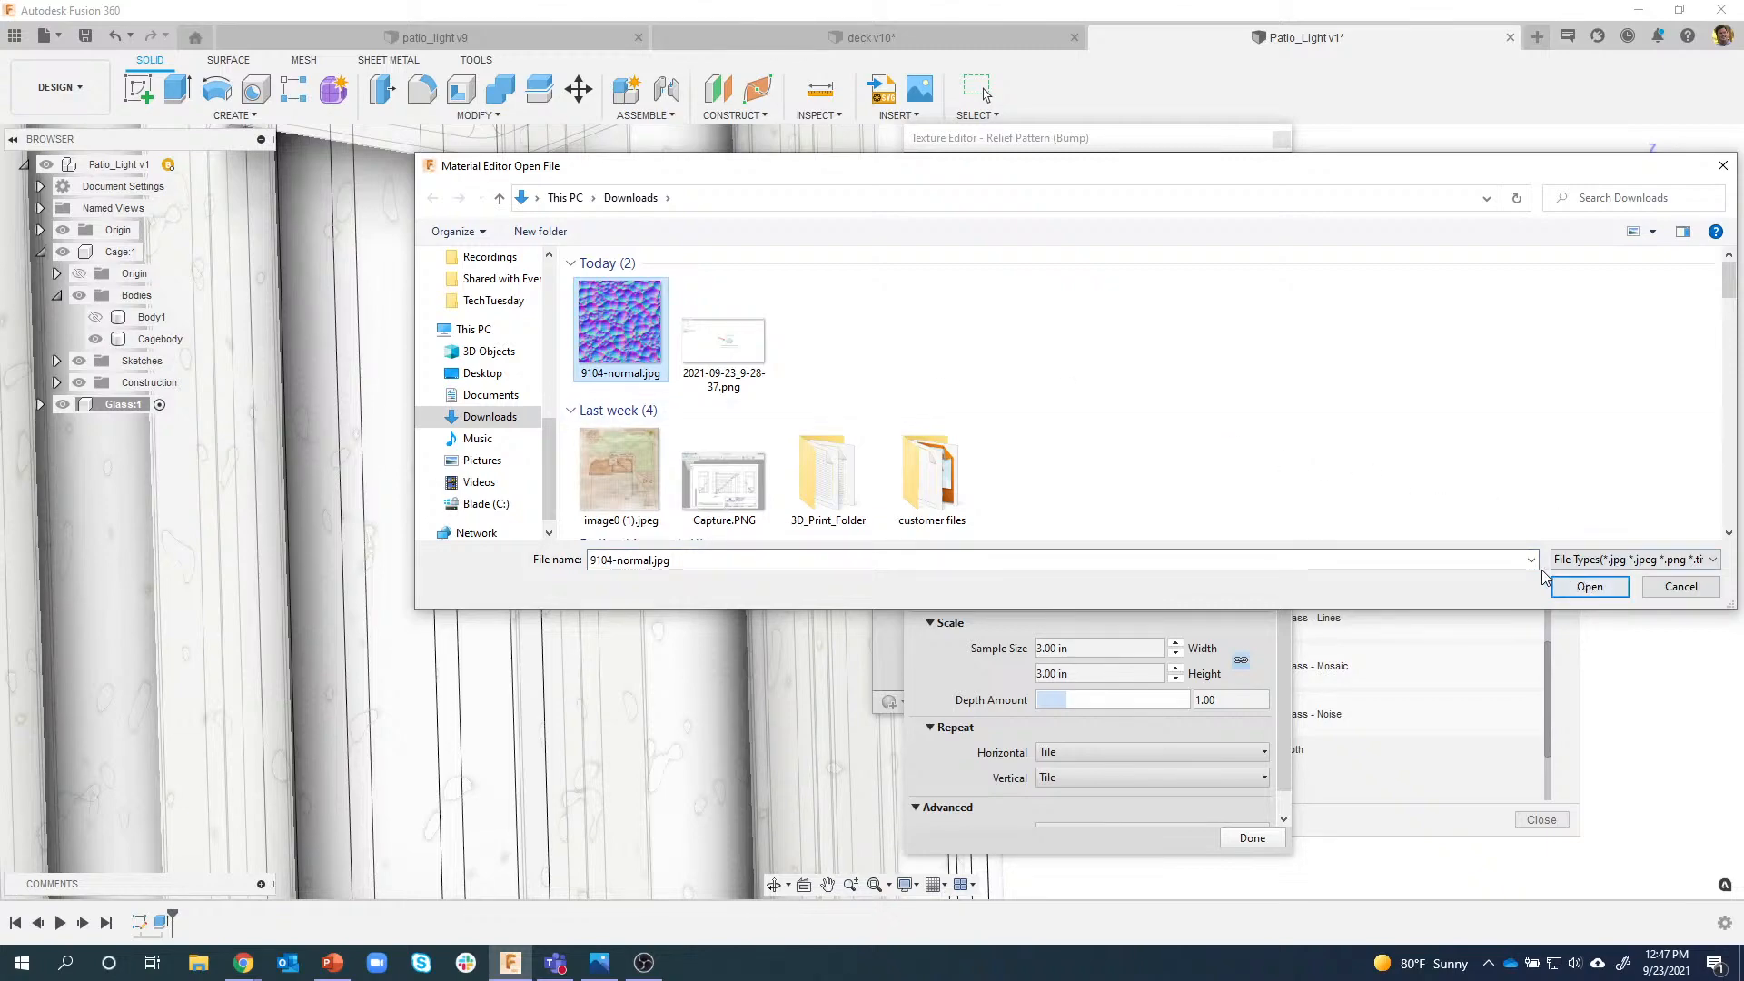
pyautogui.click(1608, 591)
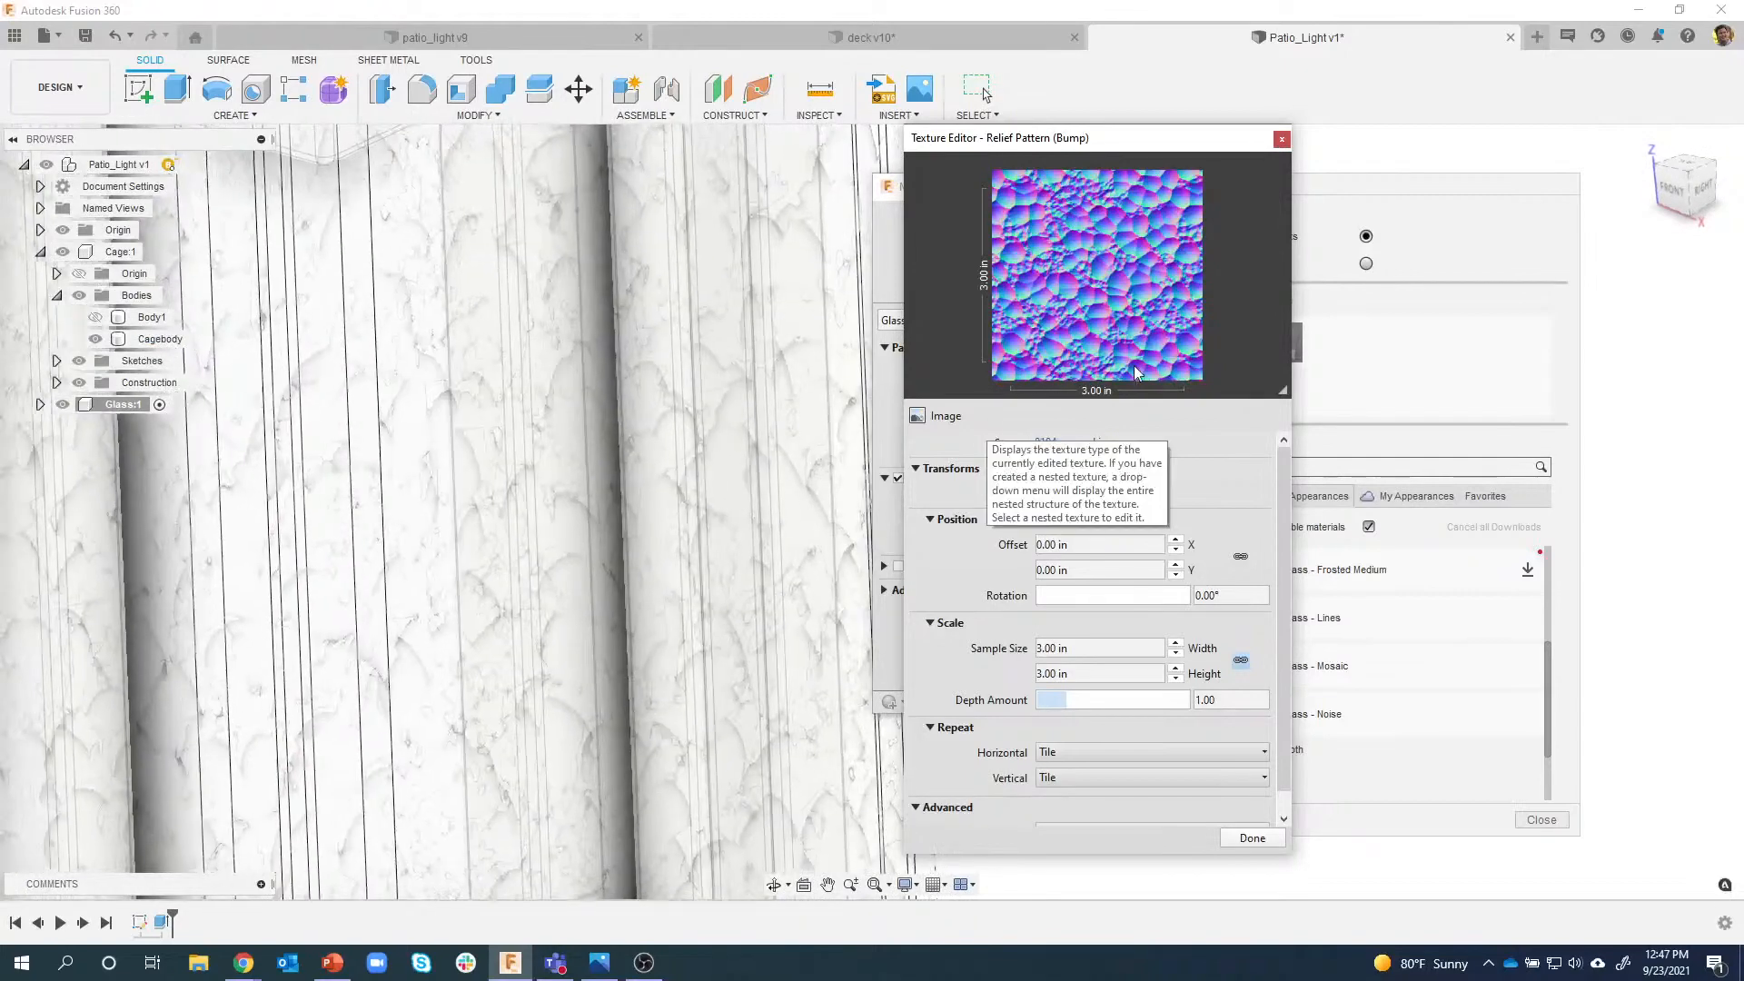
# Set the relief pattern's source image back to 612-normal.jpg and accept the texture and material changes.
pyautogui.click(1073, 443)
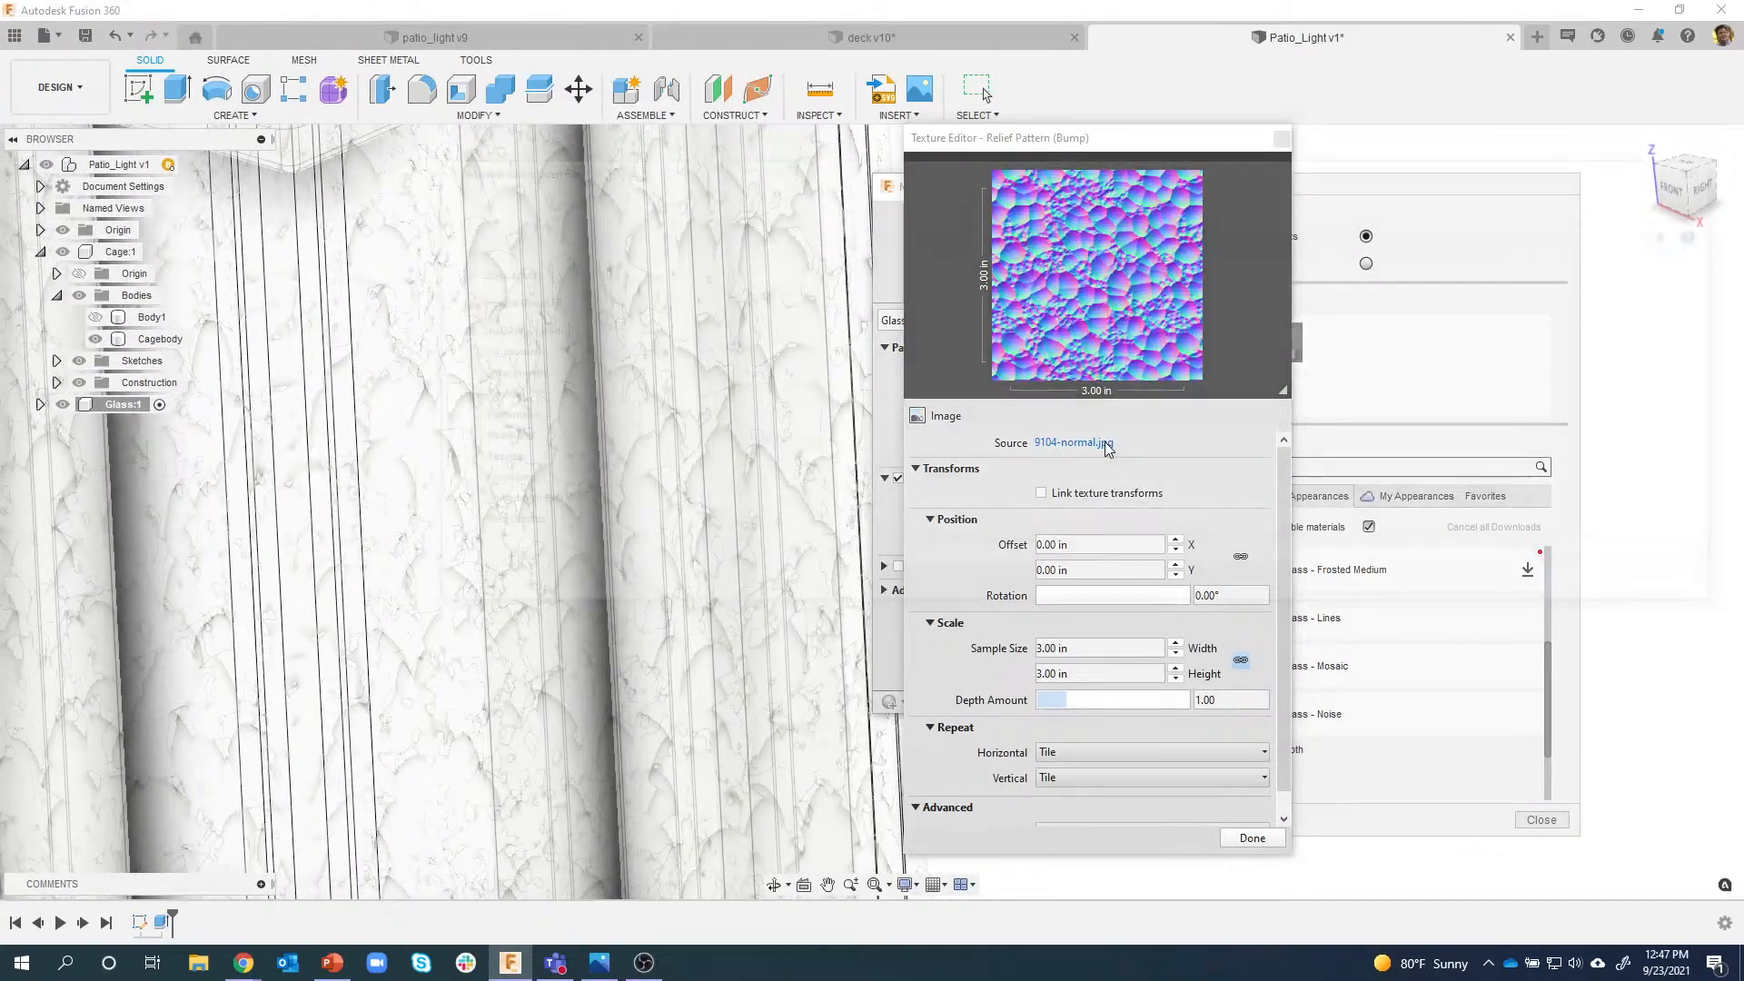
pyautogui.scroll(-2, 628, 463)
pyautogui.click(639, 465)
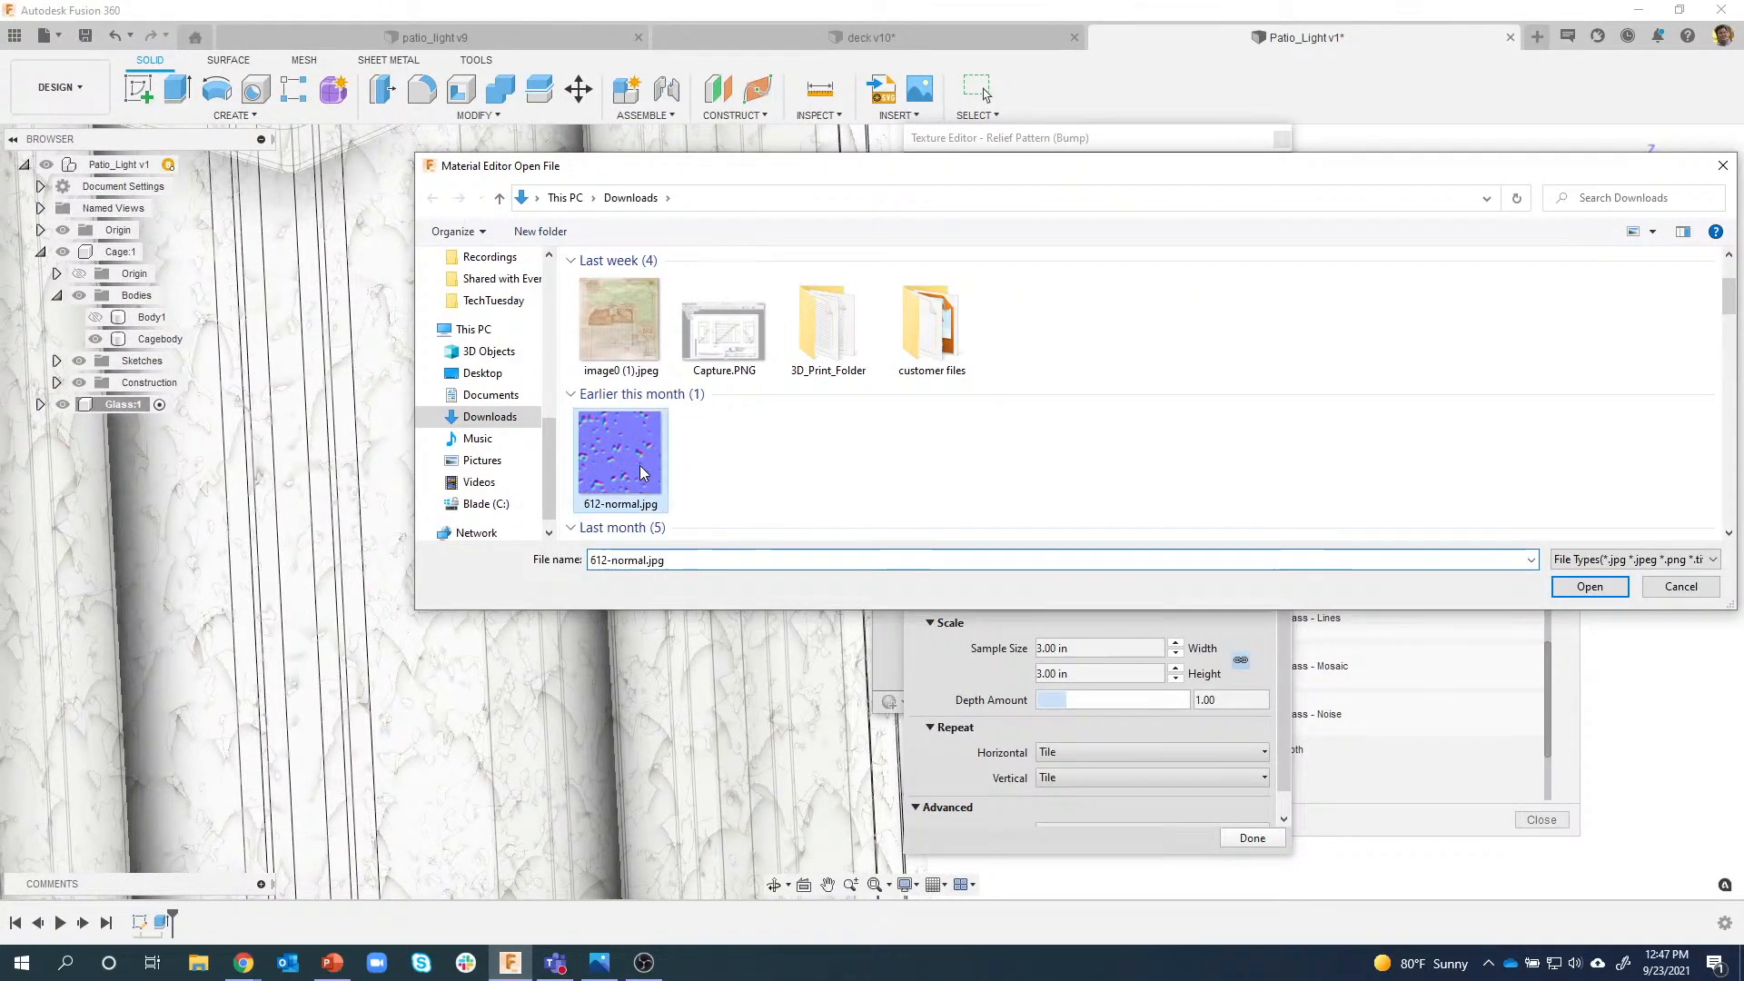
pyautogui.click(1590, 586)
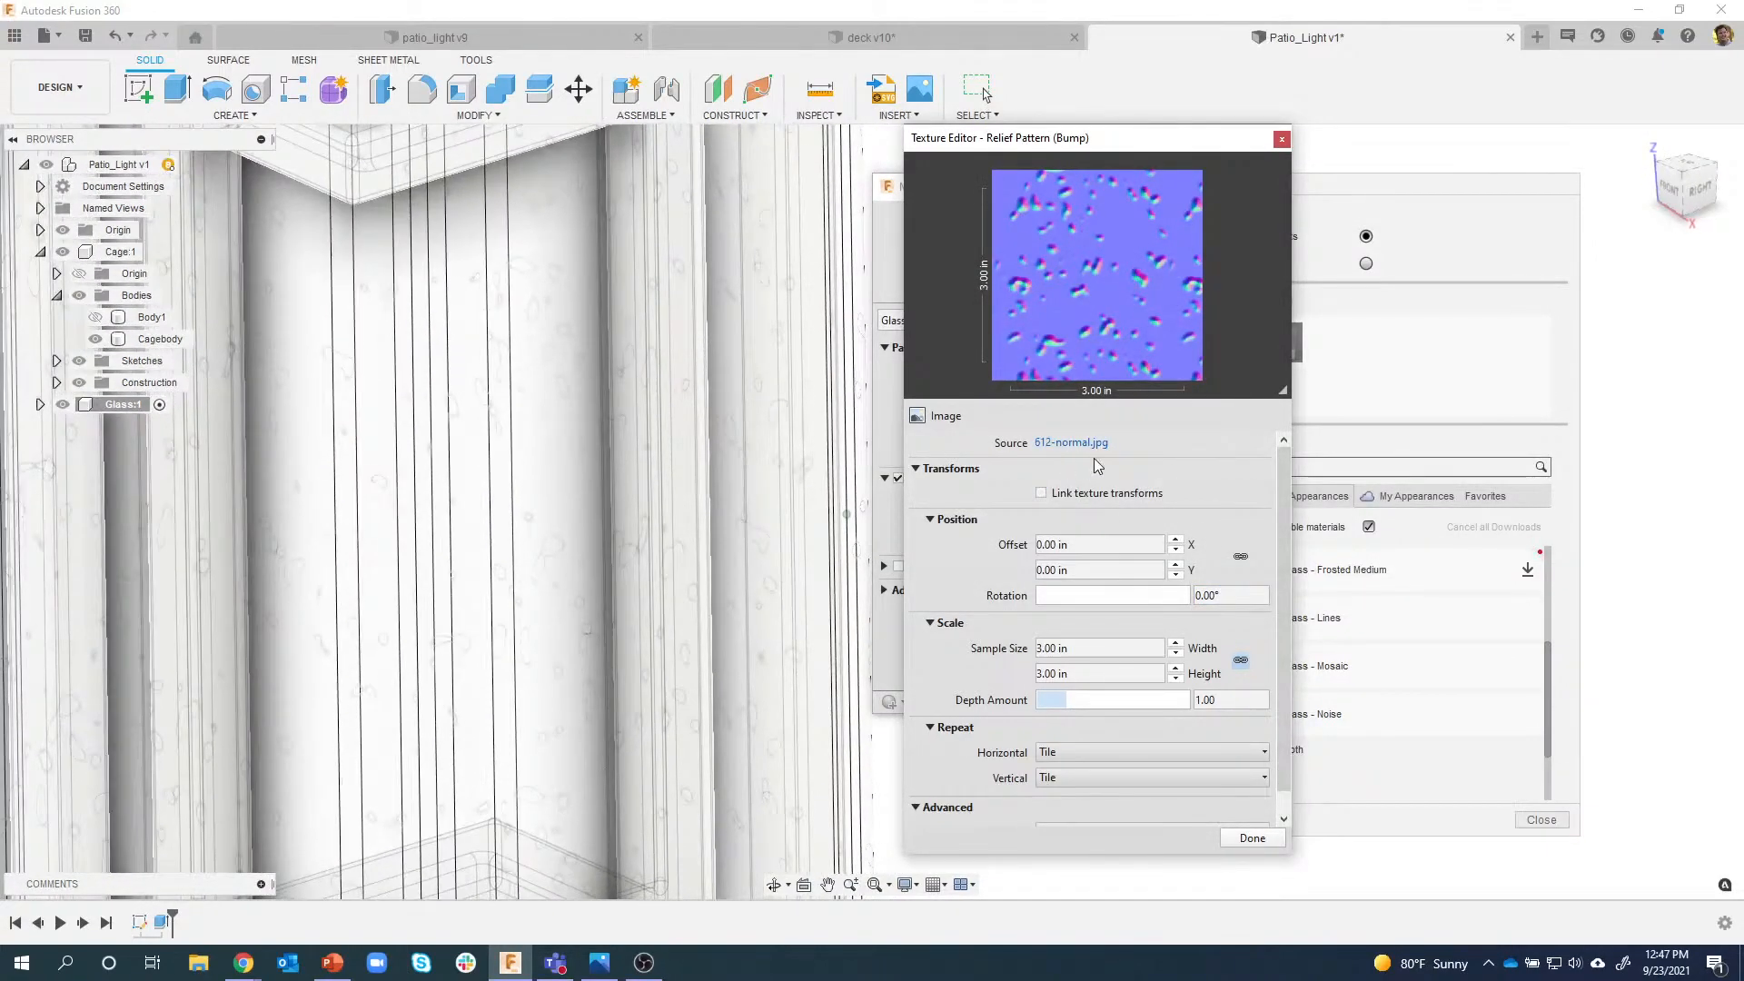
pyautogui.click(1251, 837)
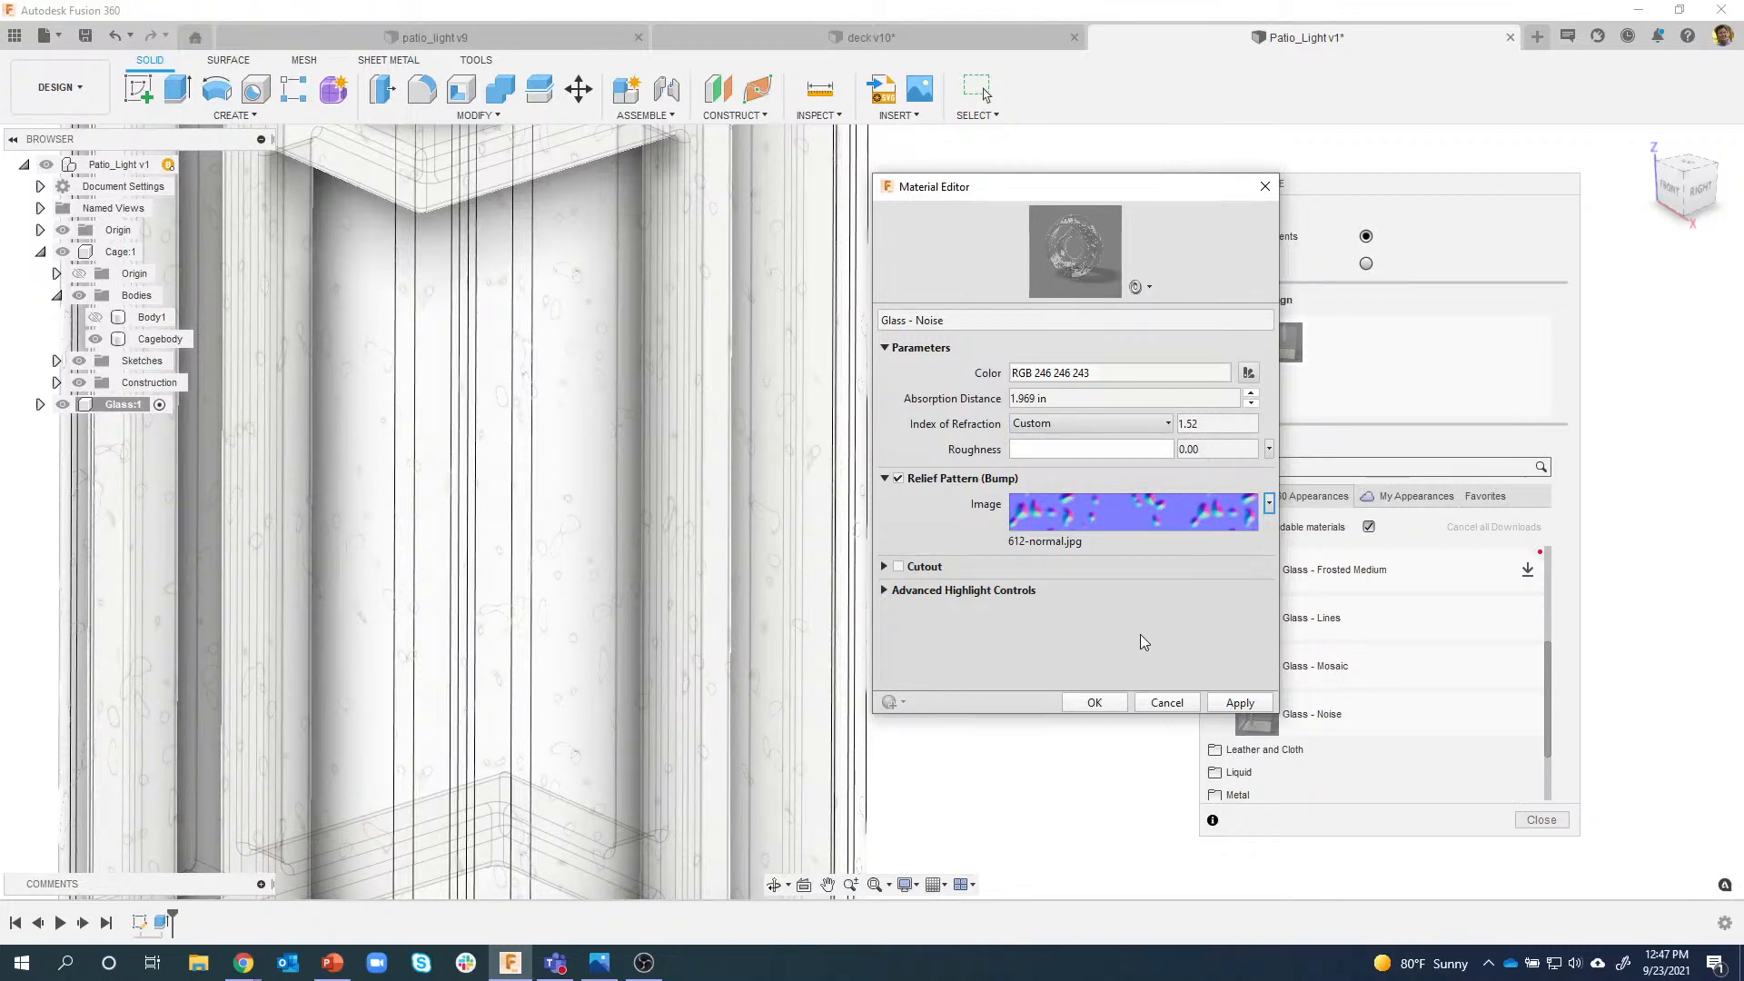
pyautogui.click(1096, 703)
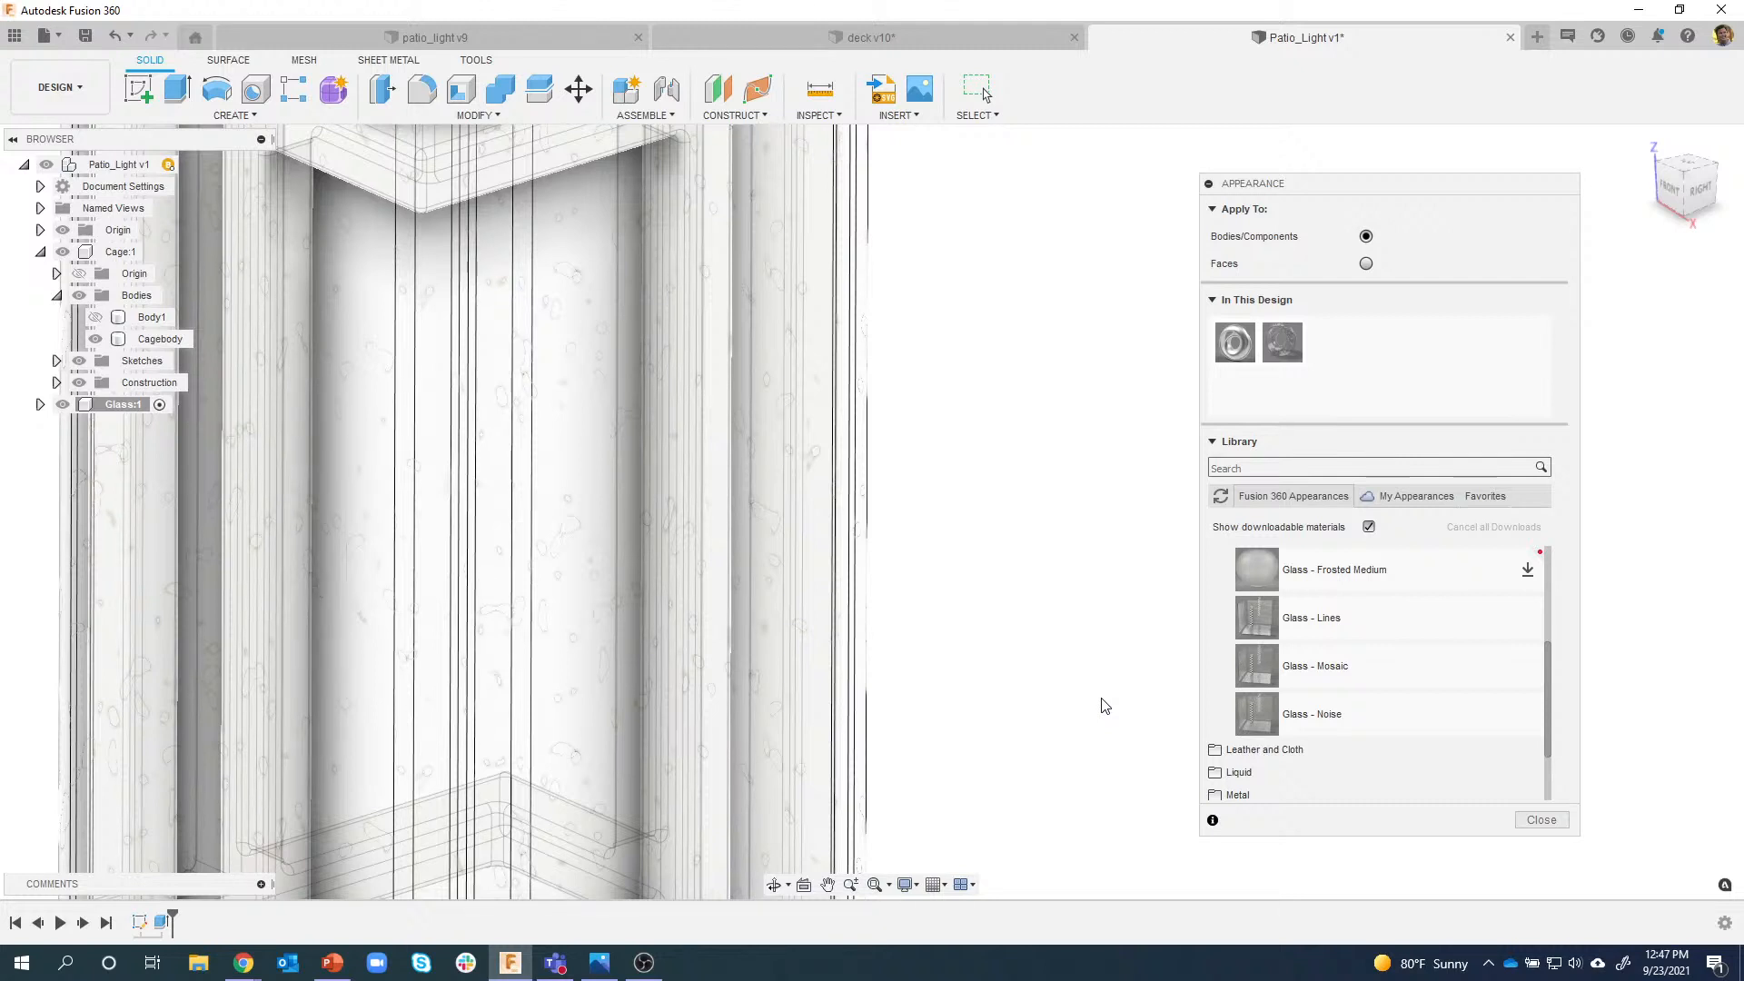
# Close the appearance settings and switch to the Render workspace.
pyautogui.keyDown('shift'); pyautogui.moveTo(1027, 506); pyautogui.dragTo(962, 520, button='middle'); pyautogui.keyUp('shift')
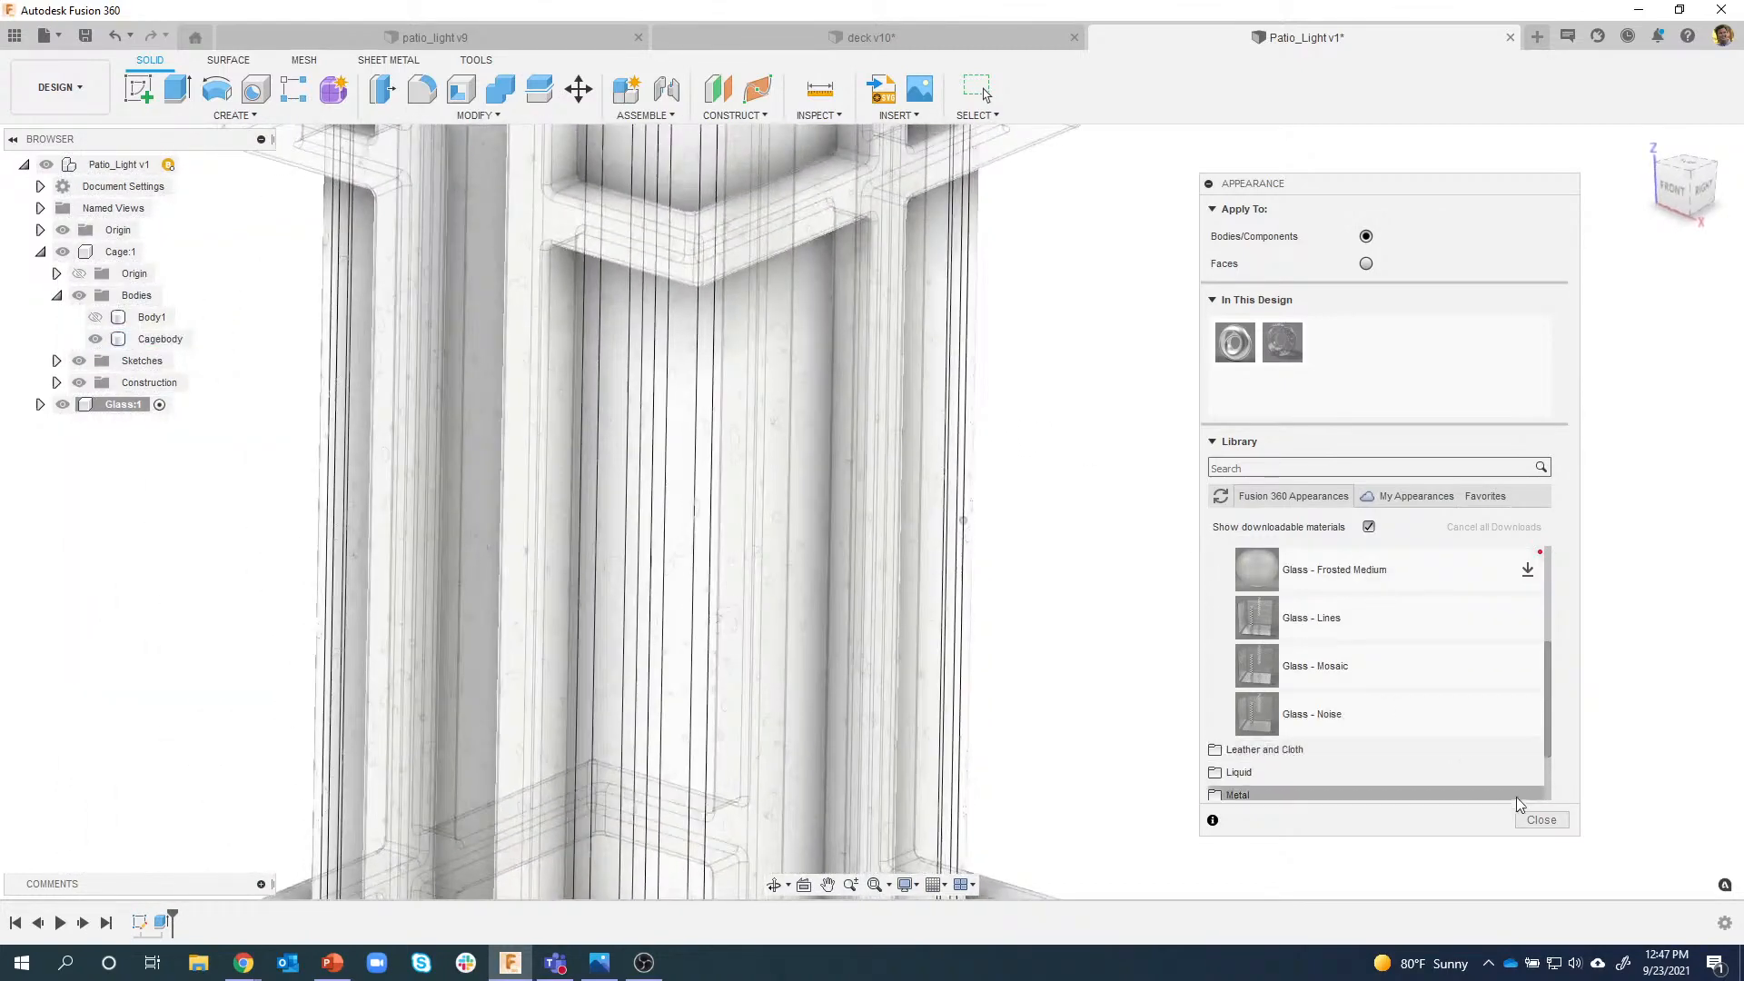
pyautogui.click(1539, 819)
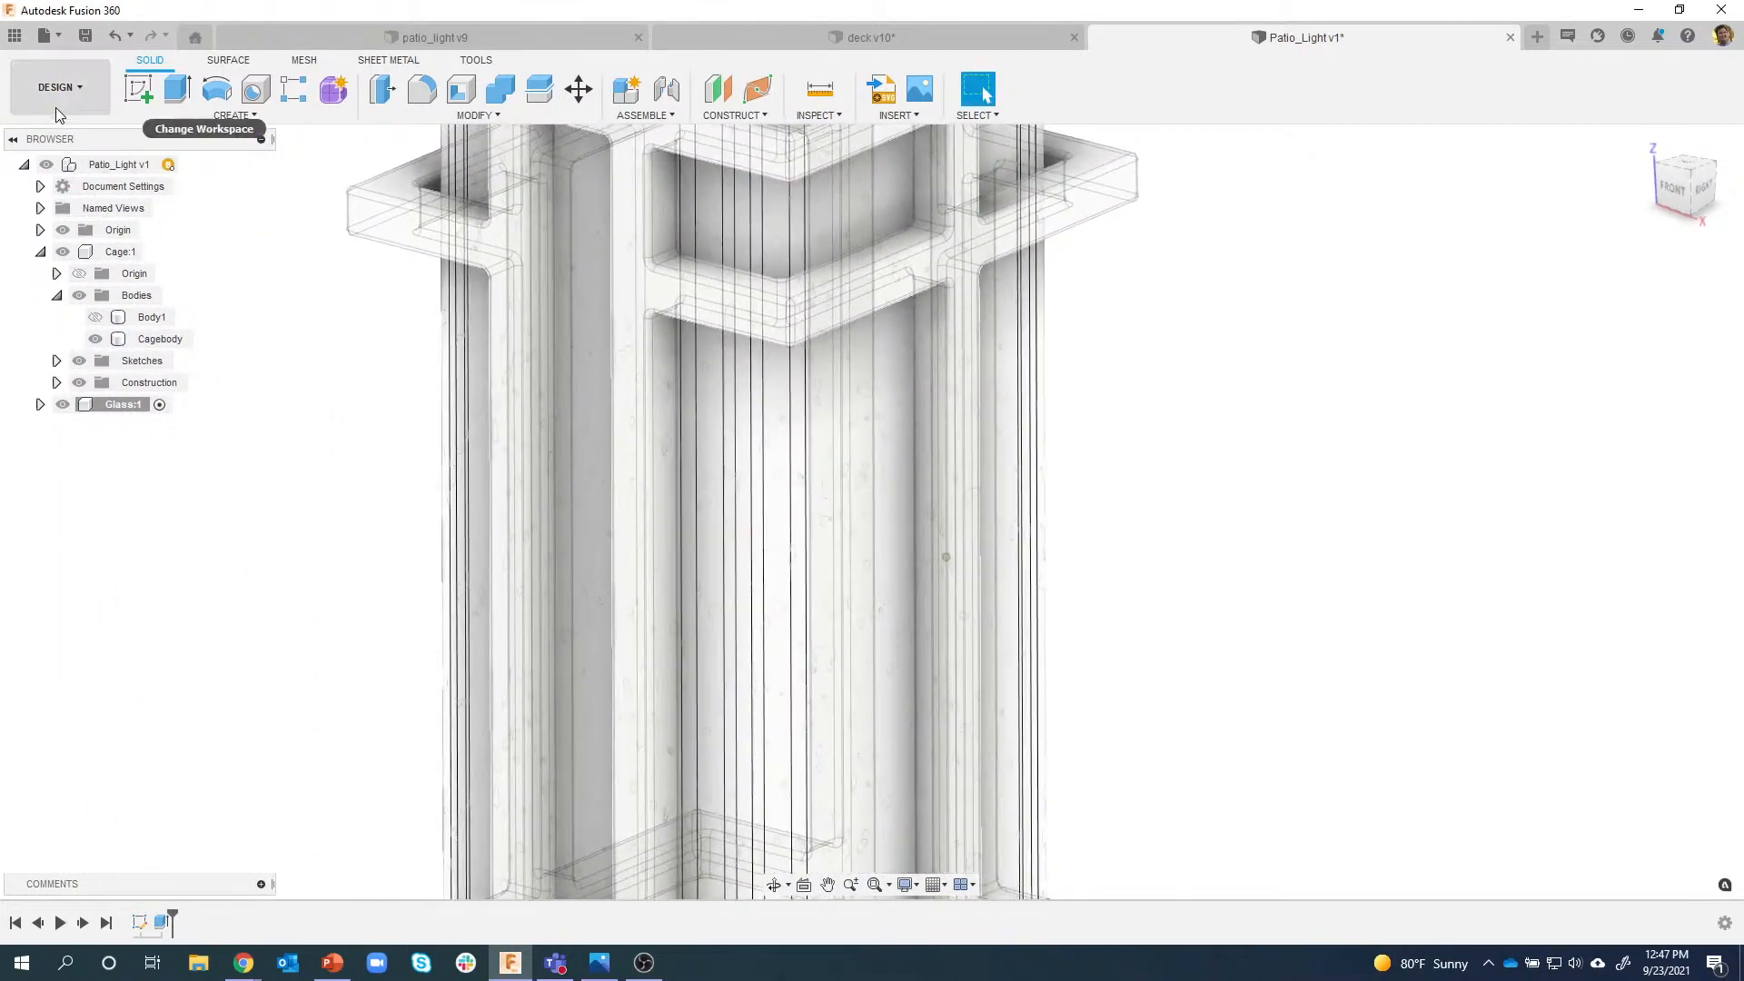
pyautogui.click(57, 107)
pyautogui.click(59, 190)
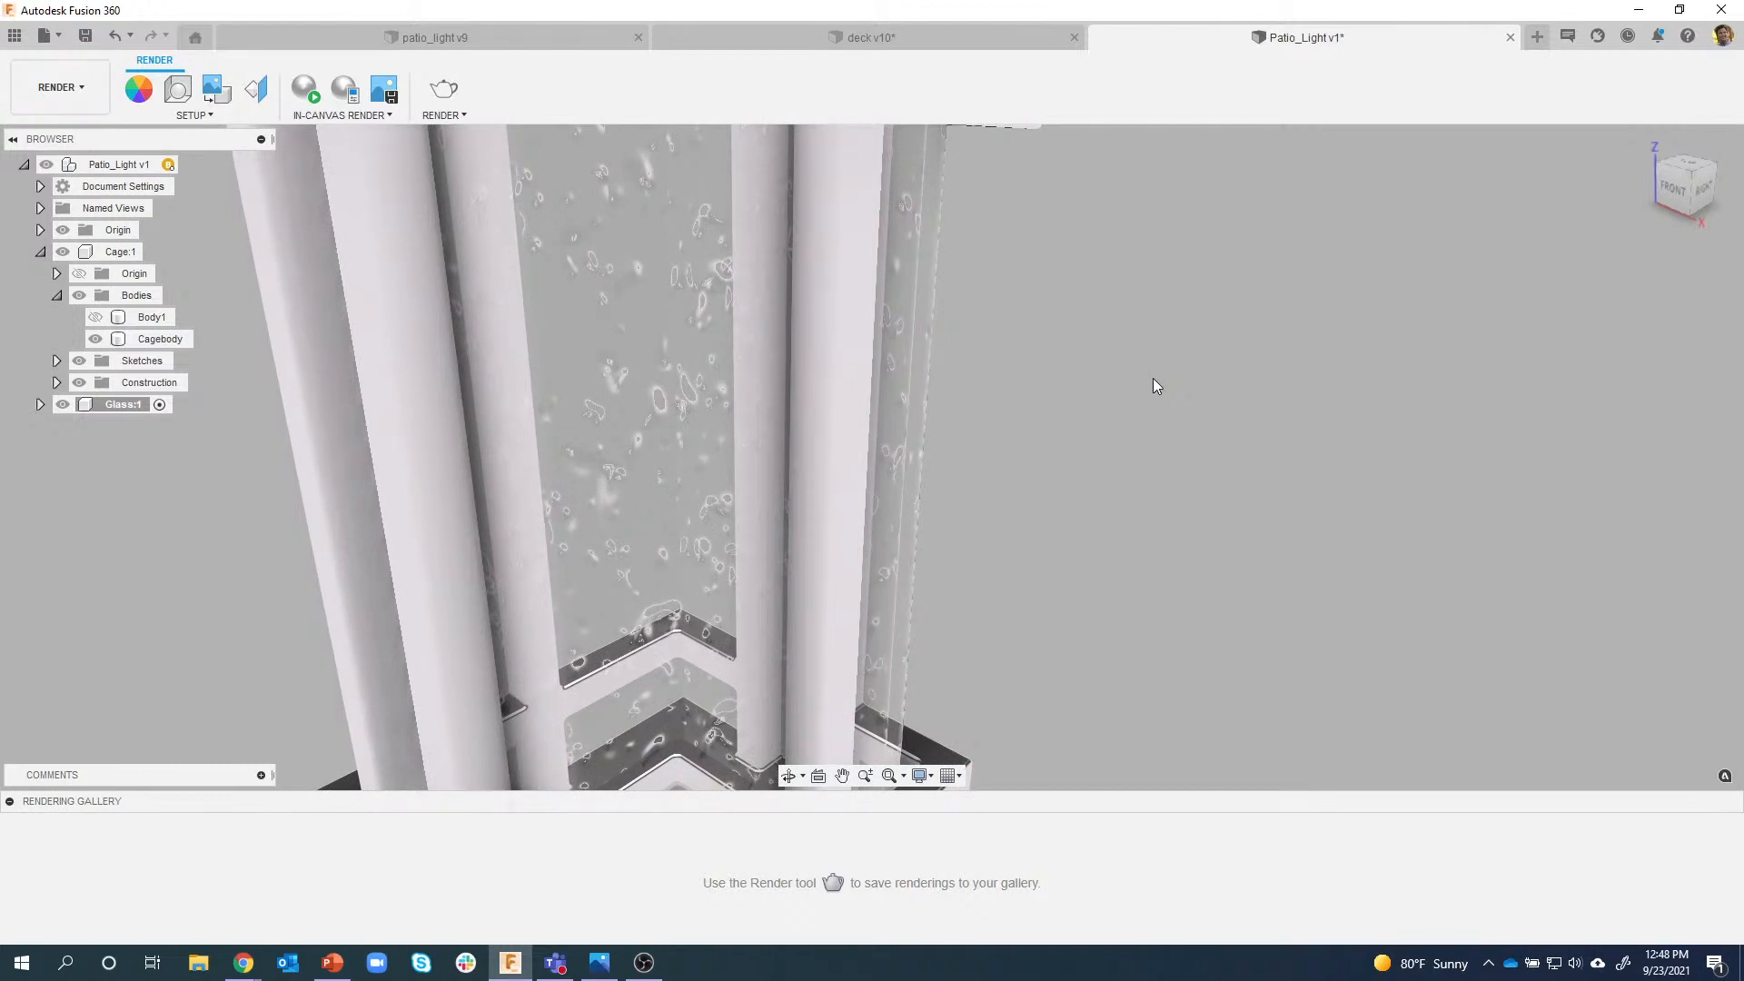
# Edit the Glass - Noise appearance in this design, reduce its texture scale to 46, and accept the change.
pyautogui.press('a')
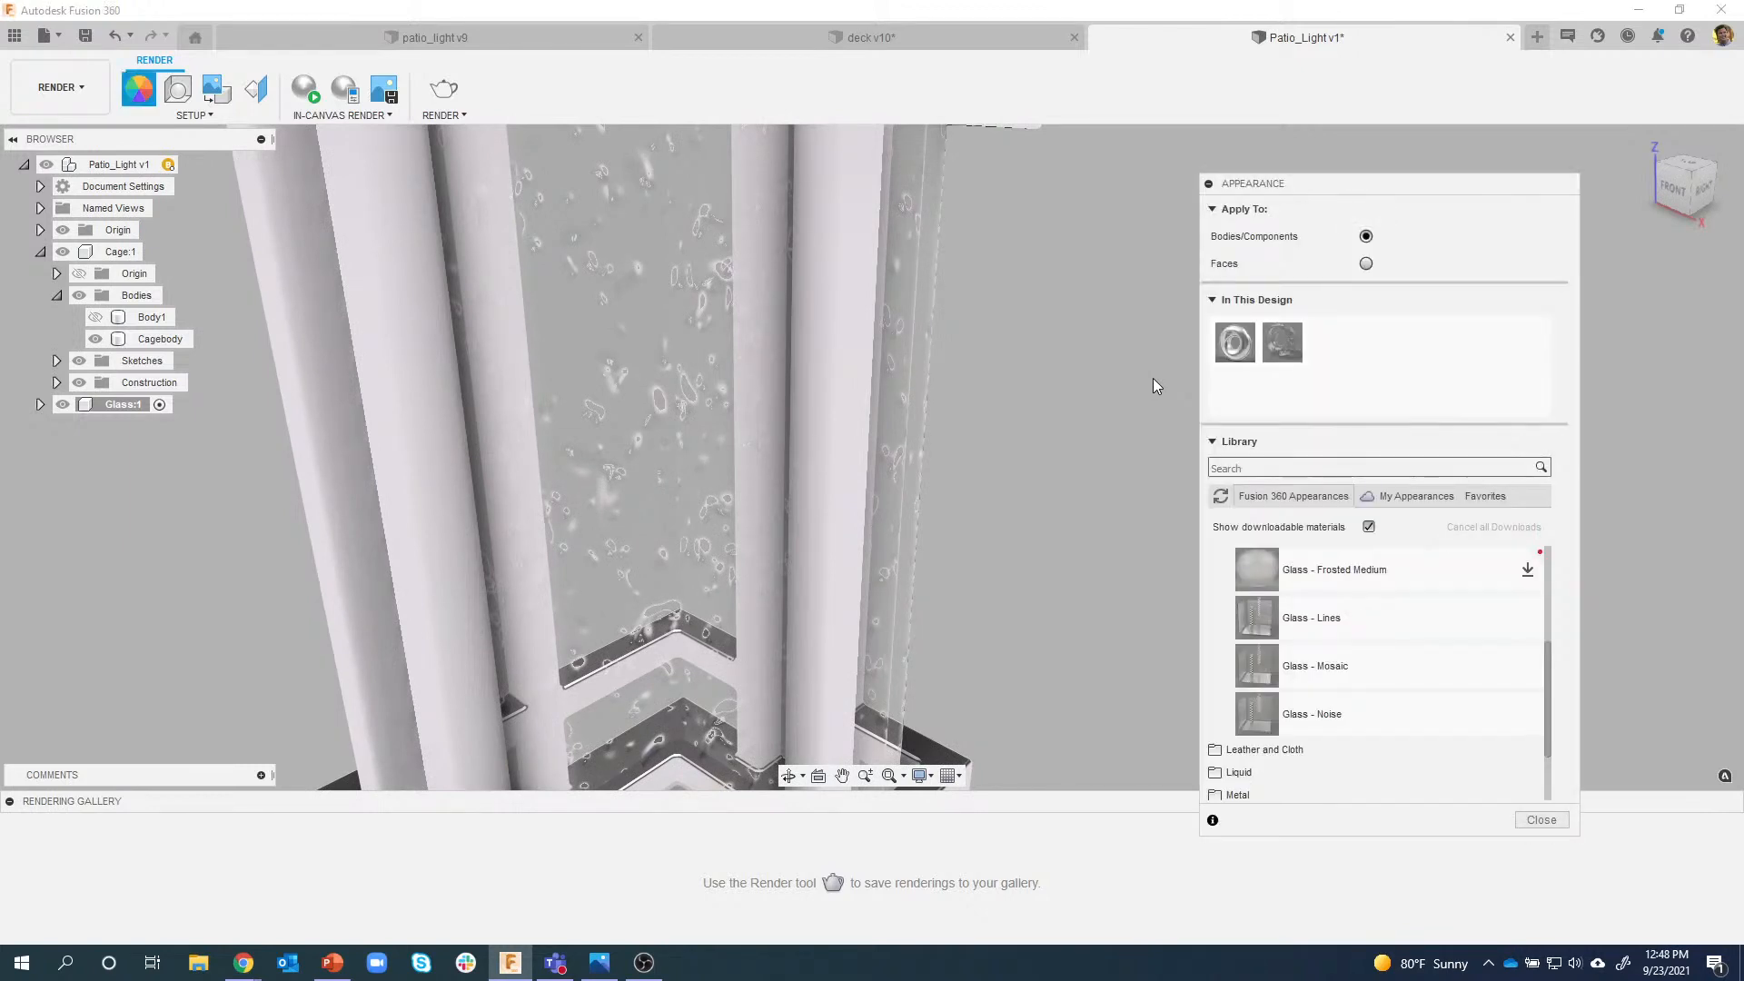
pyautogui.moveTo(1319, 188); pyautogui.dragTo(1262, 141)
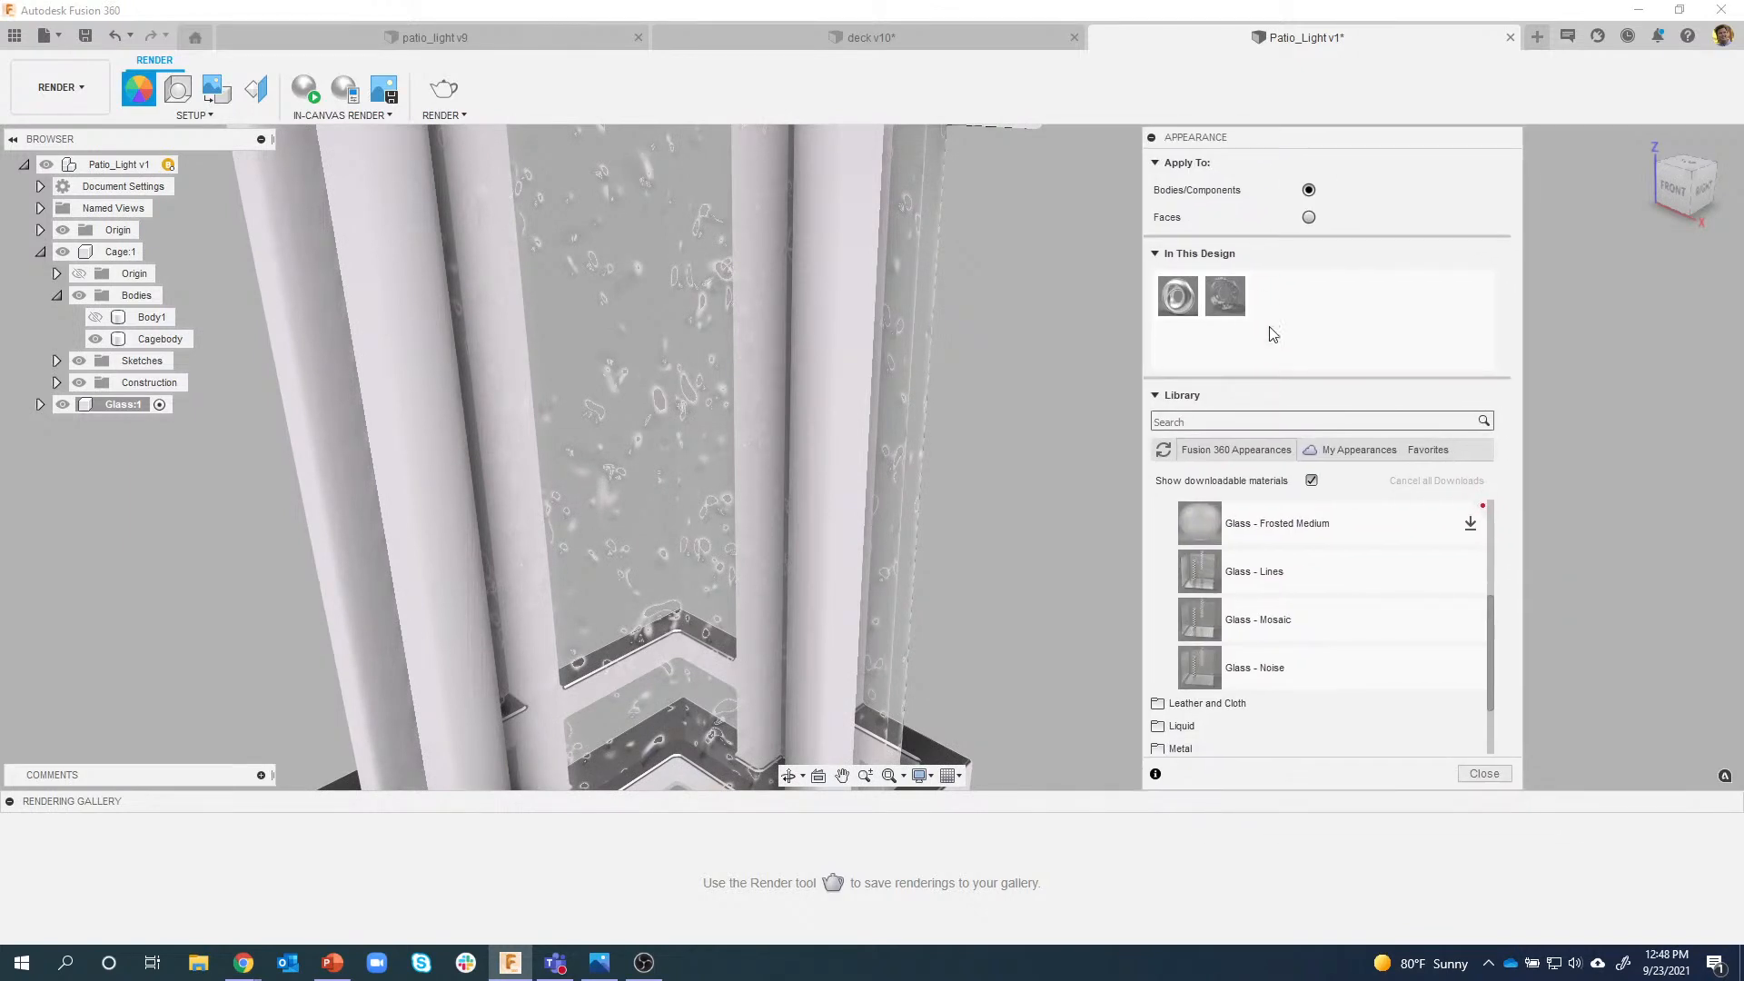
pyautogui.rightClick(1228, 311)
pyautogui.click(1262, 318)
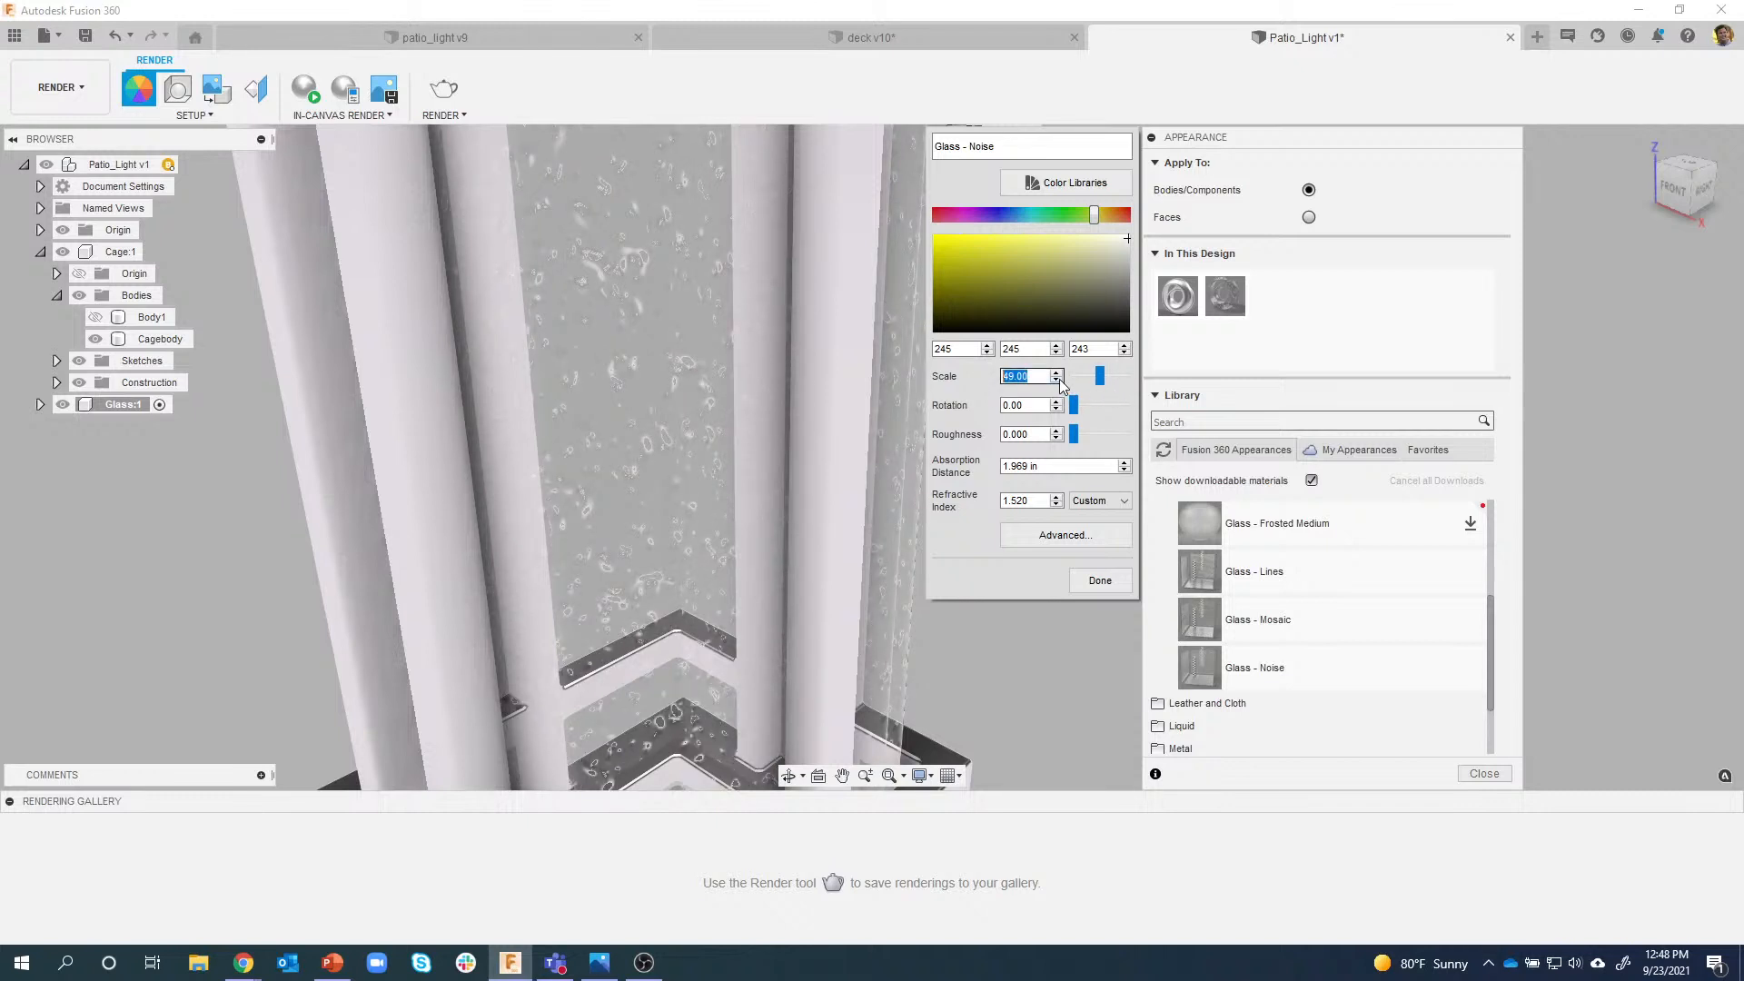
pyautogui.click(1055, 379)
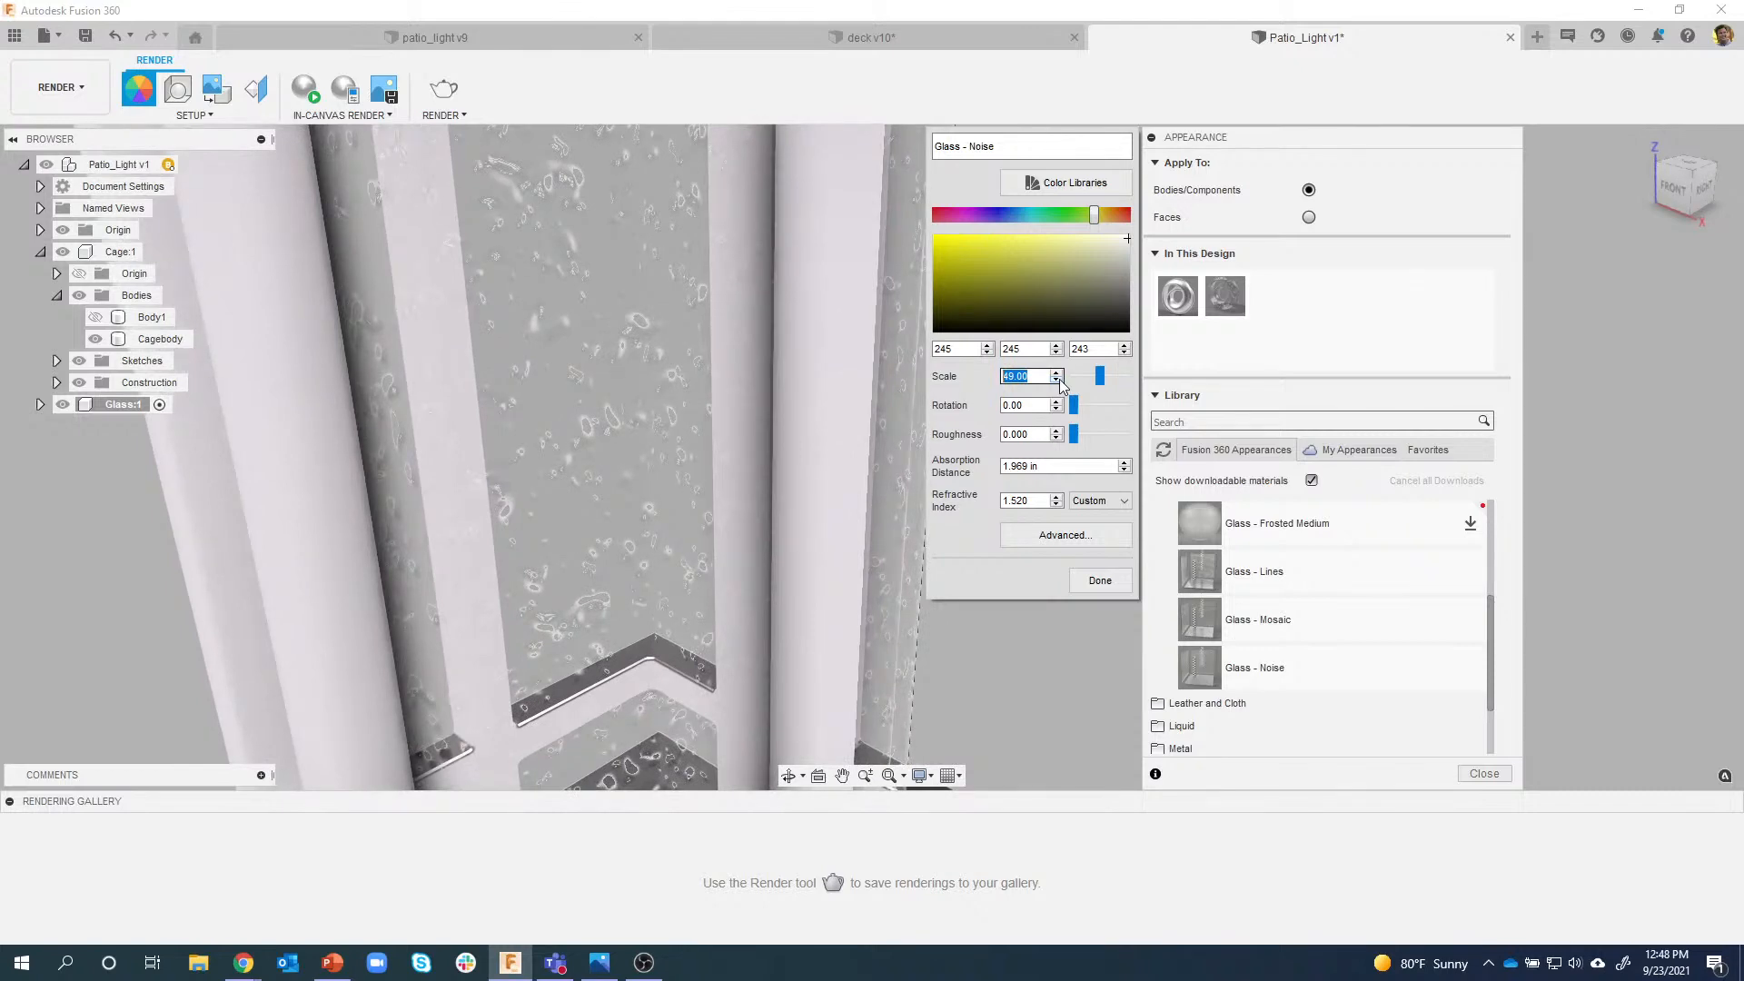
pyautogui.click(1057, 380)
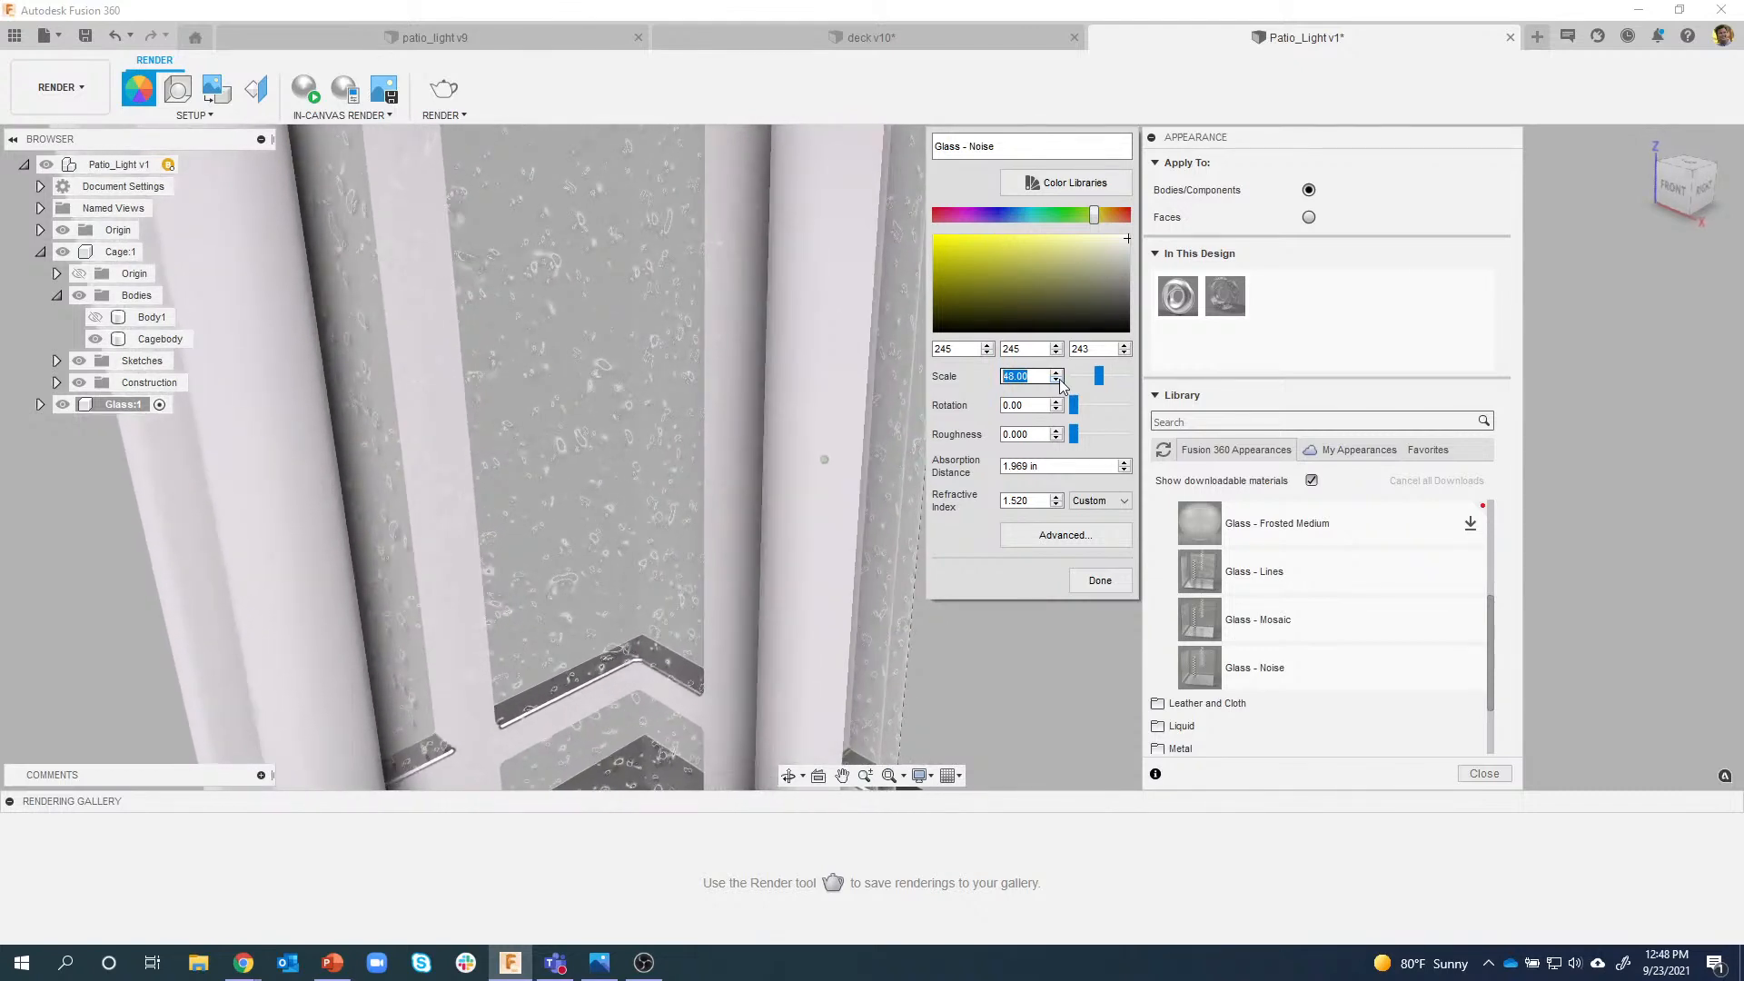
pyautogui.click(1056, 379)
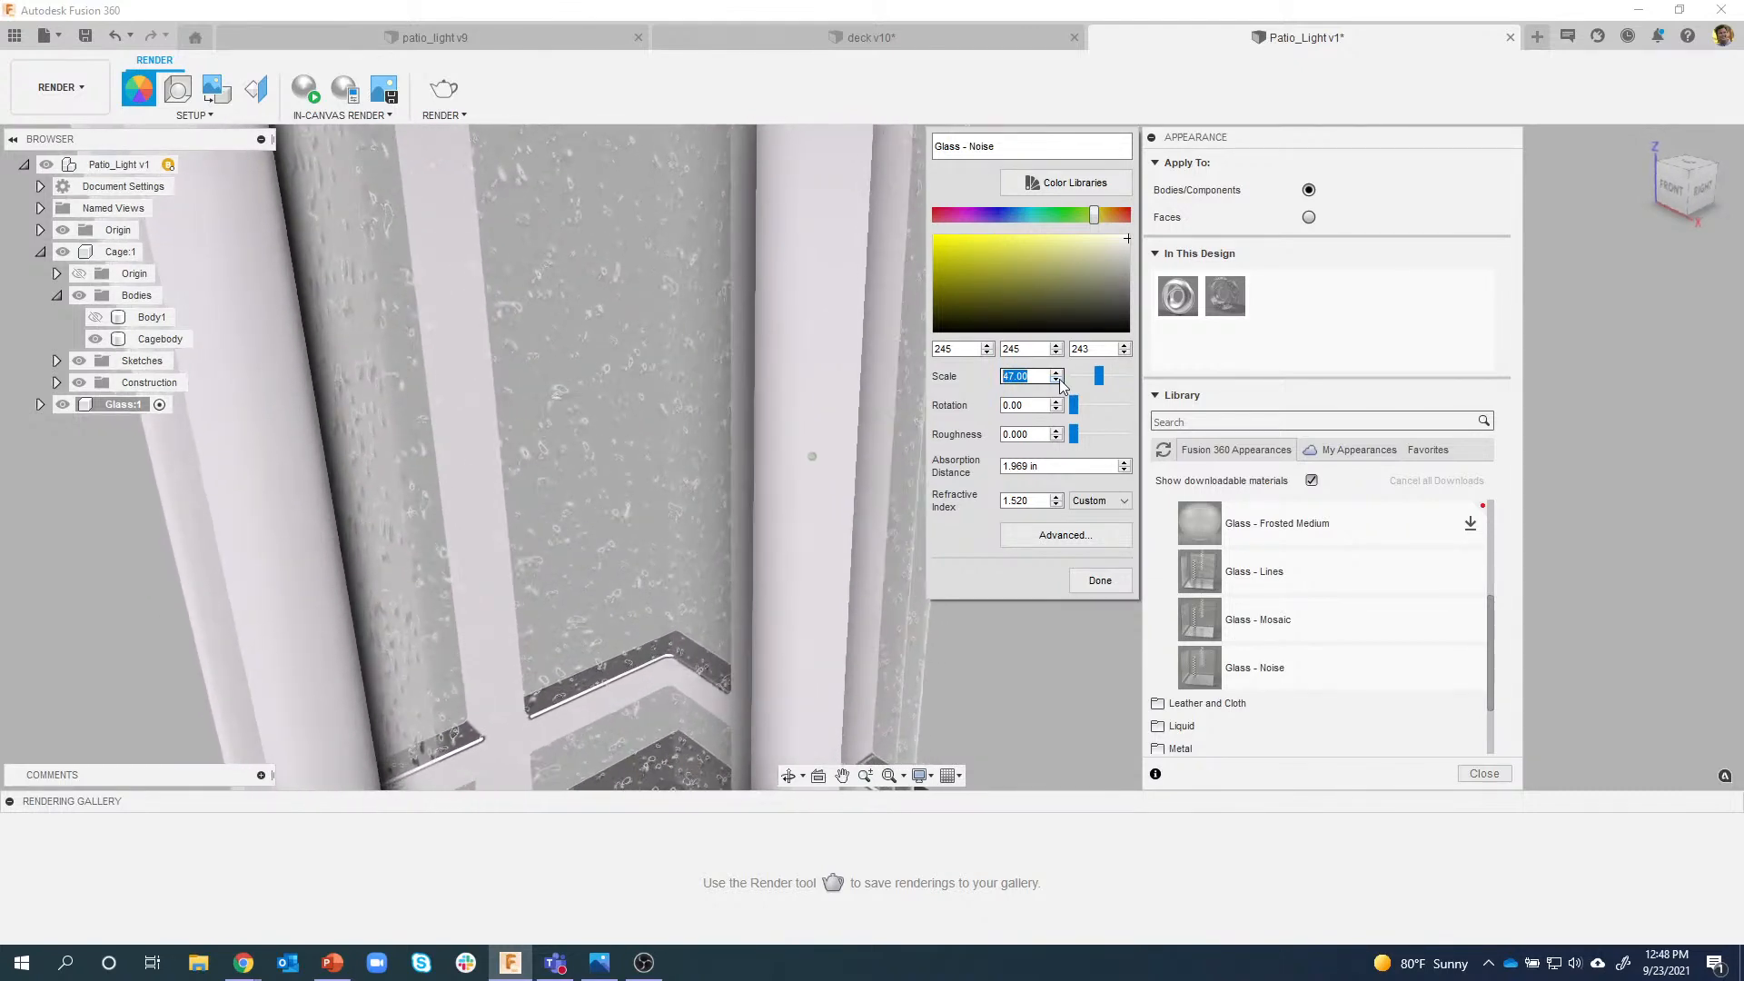
pyautogui.click(1056, 379)
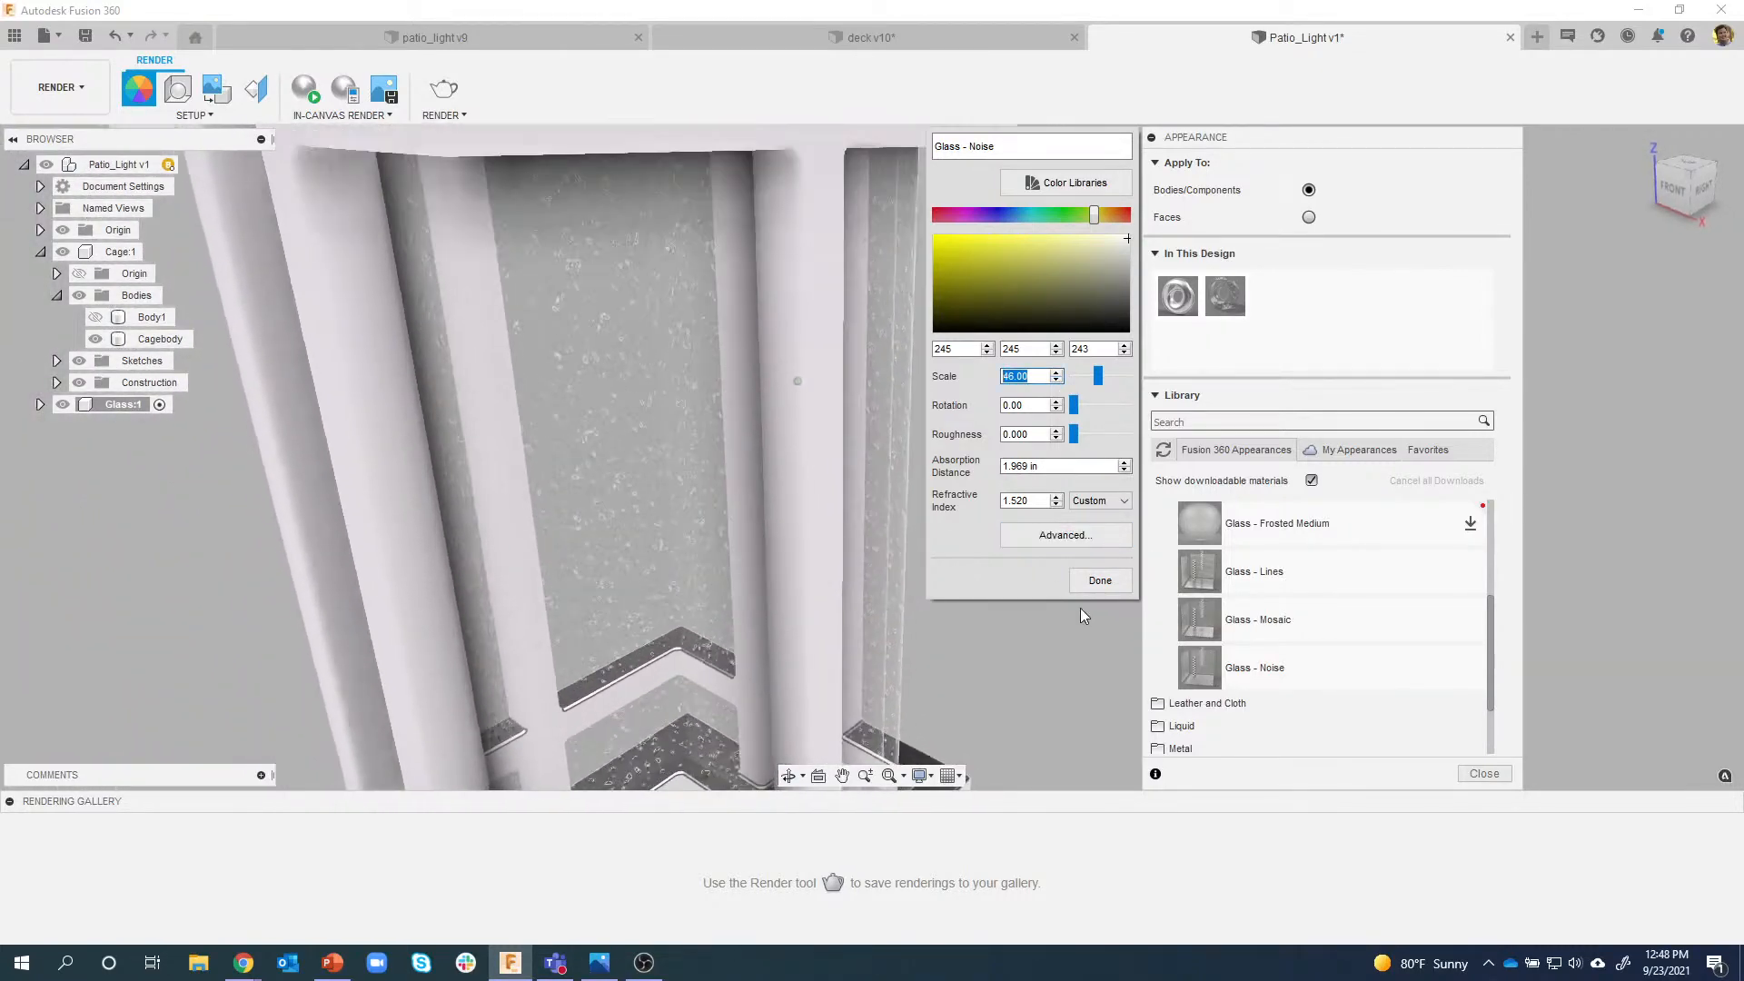
pyautogui.click(1086, 586)
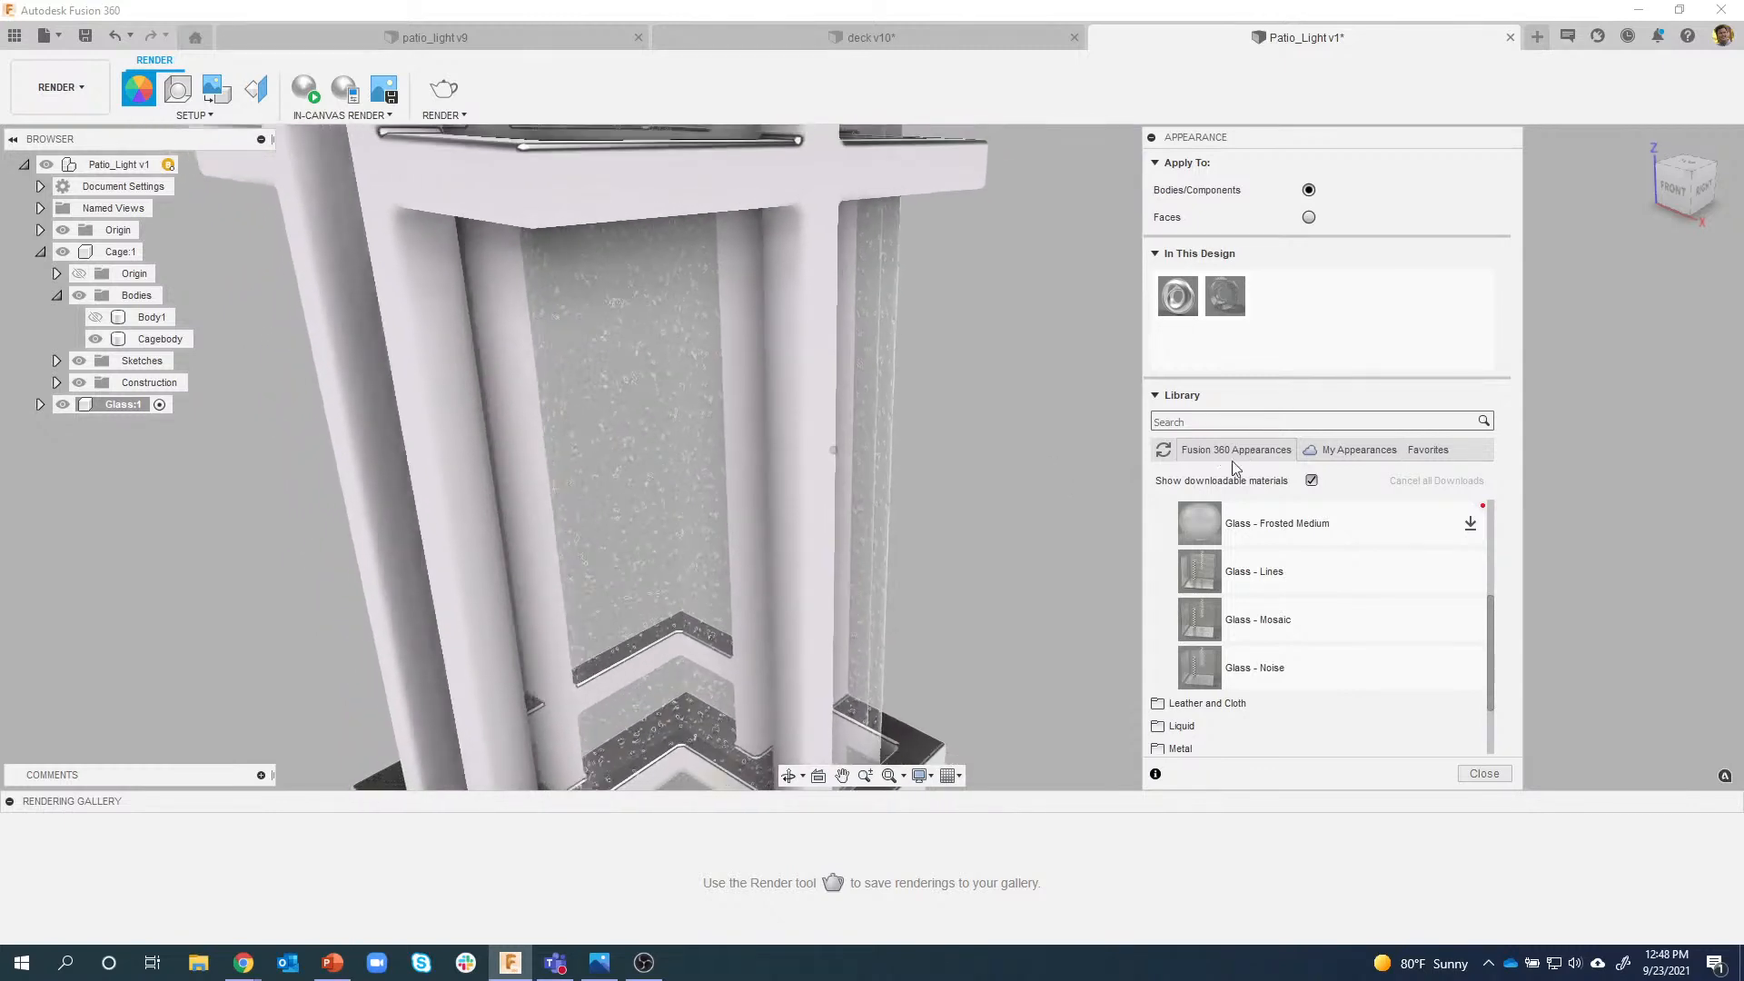
# Collapse the Glass category in the appearance library and expand the Powder Coat Smooth folder under Paint.
pyautogui.scroll(-3, 1089, 381)
pyautogui.moveTo(917, 209); pyautogui.dragTo(855, 330, button='middle')
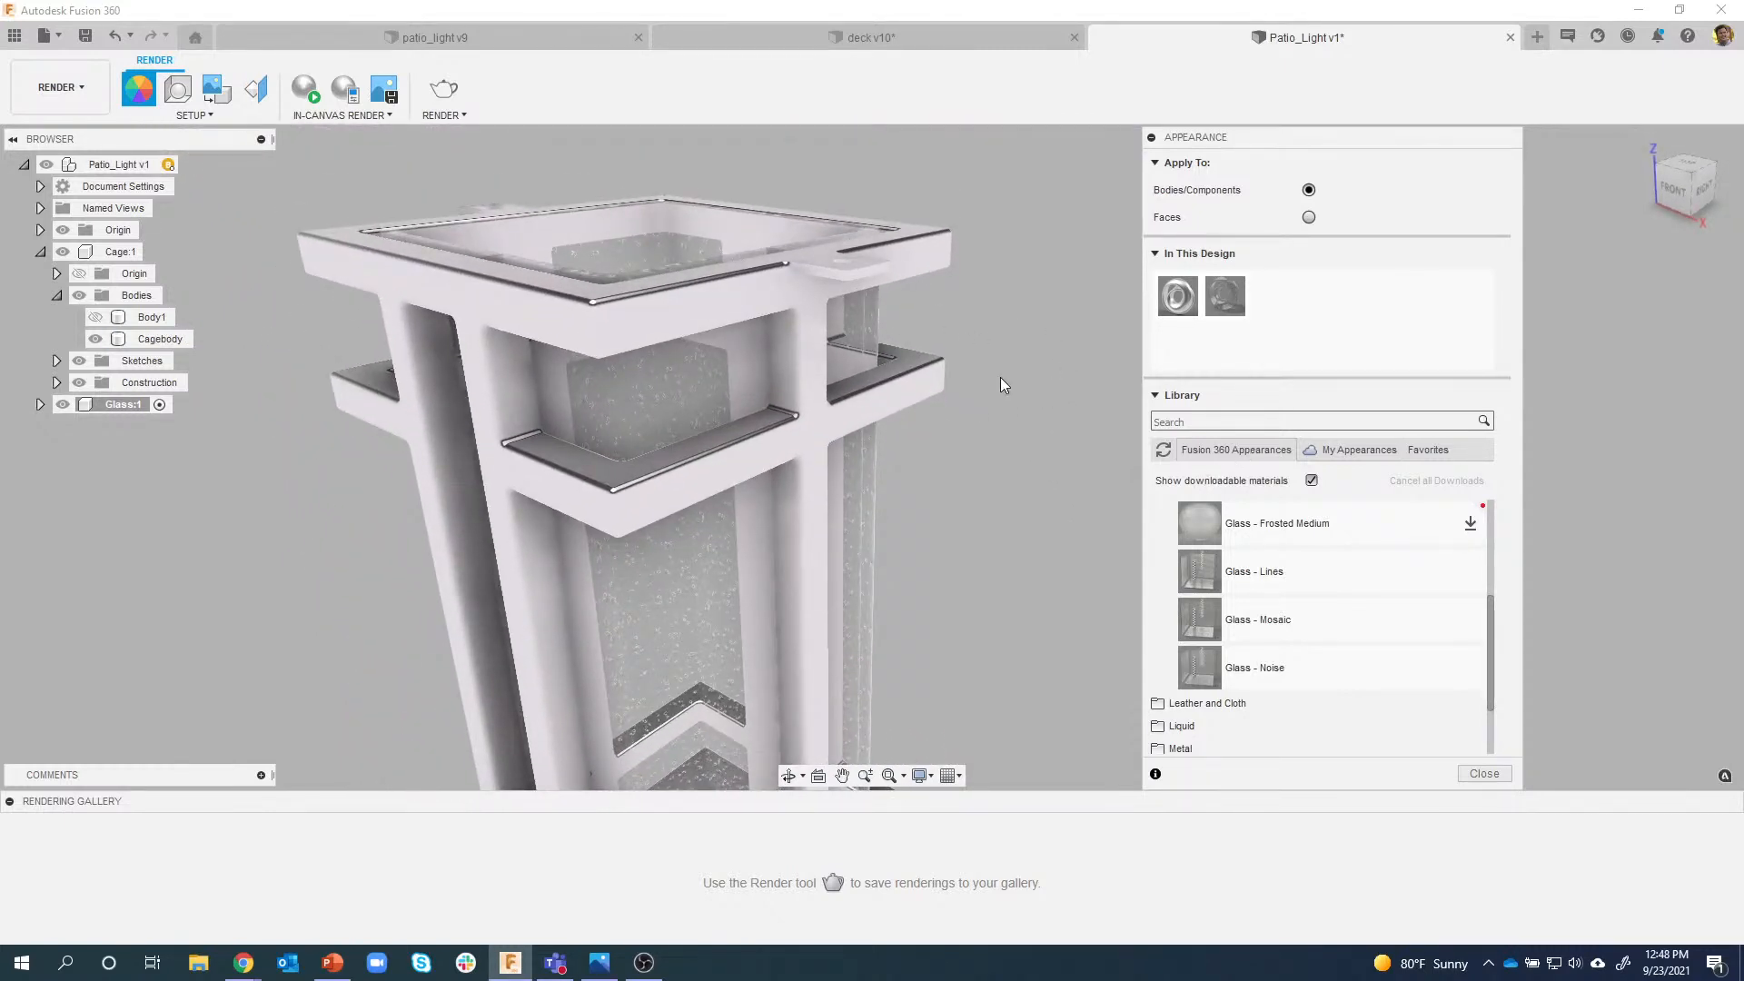
pyautogui.keyDown('shift'); pyautogui.moveTo(946, 405); pyautogui.dragTo(939, 293, button='middle'); pyautogui.keyUp('shift')
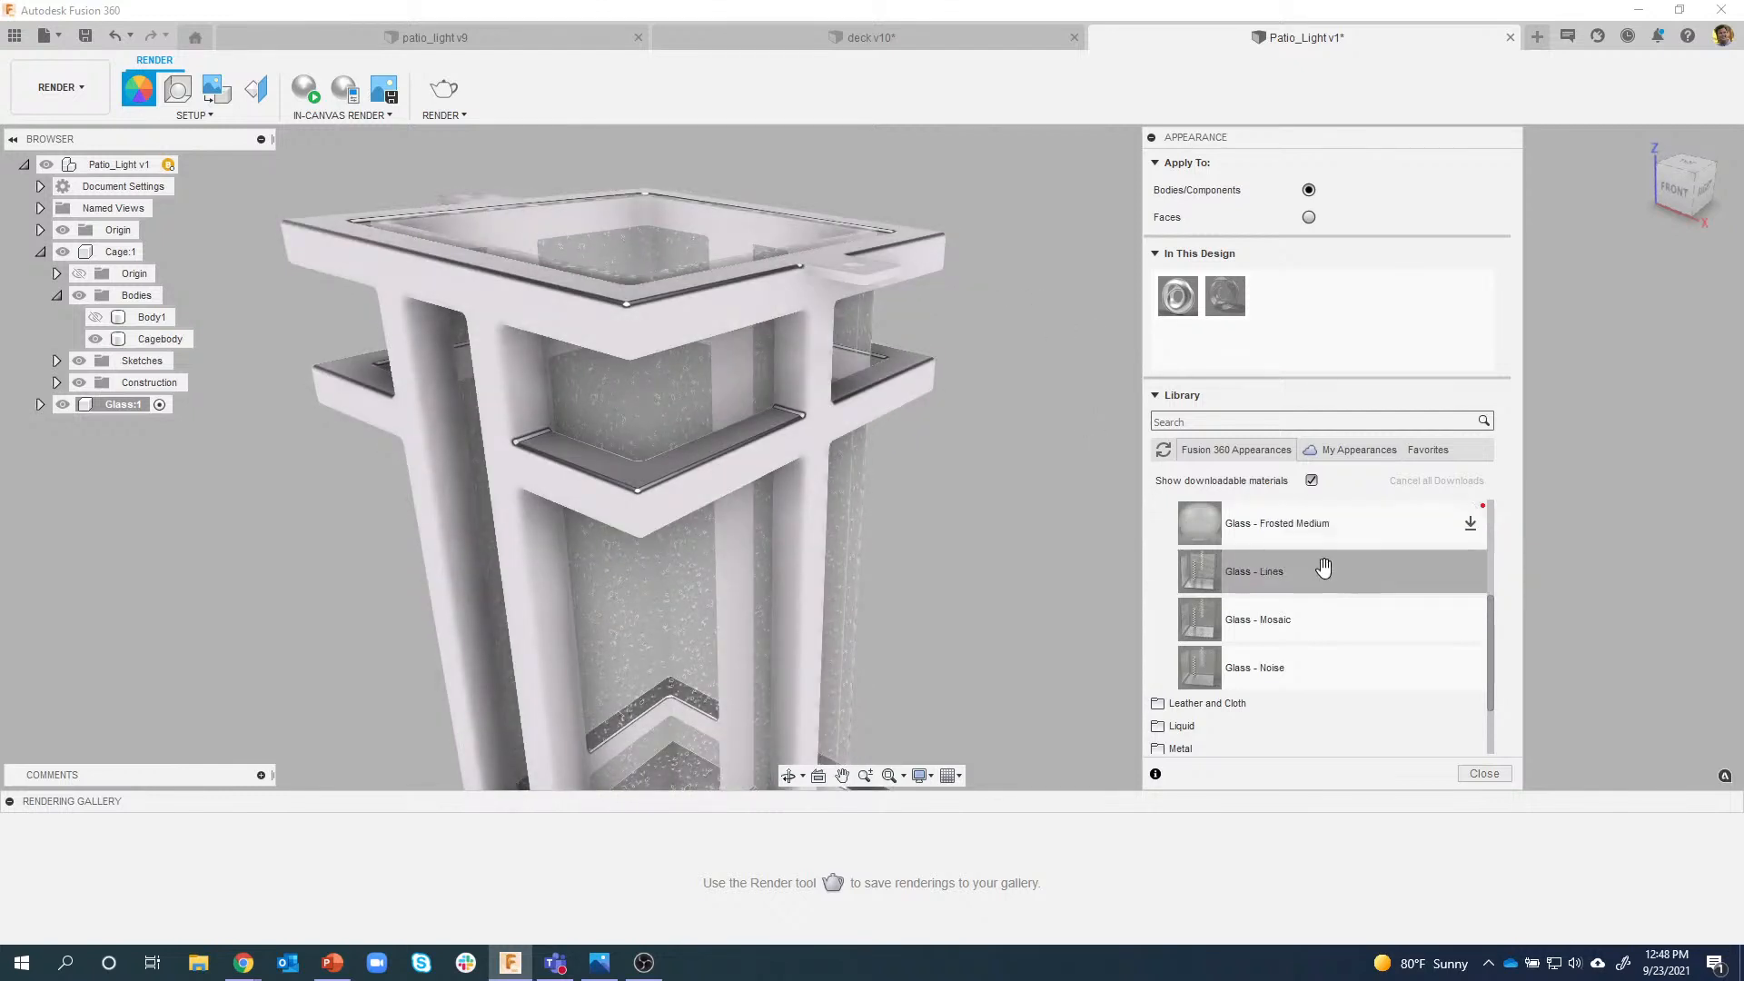
pyautogui.scroll(3, 1494, 556)
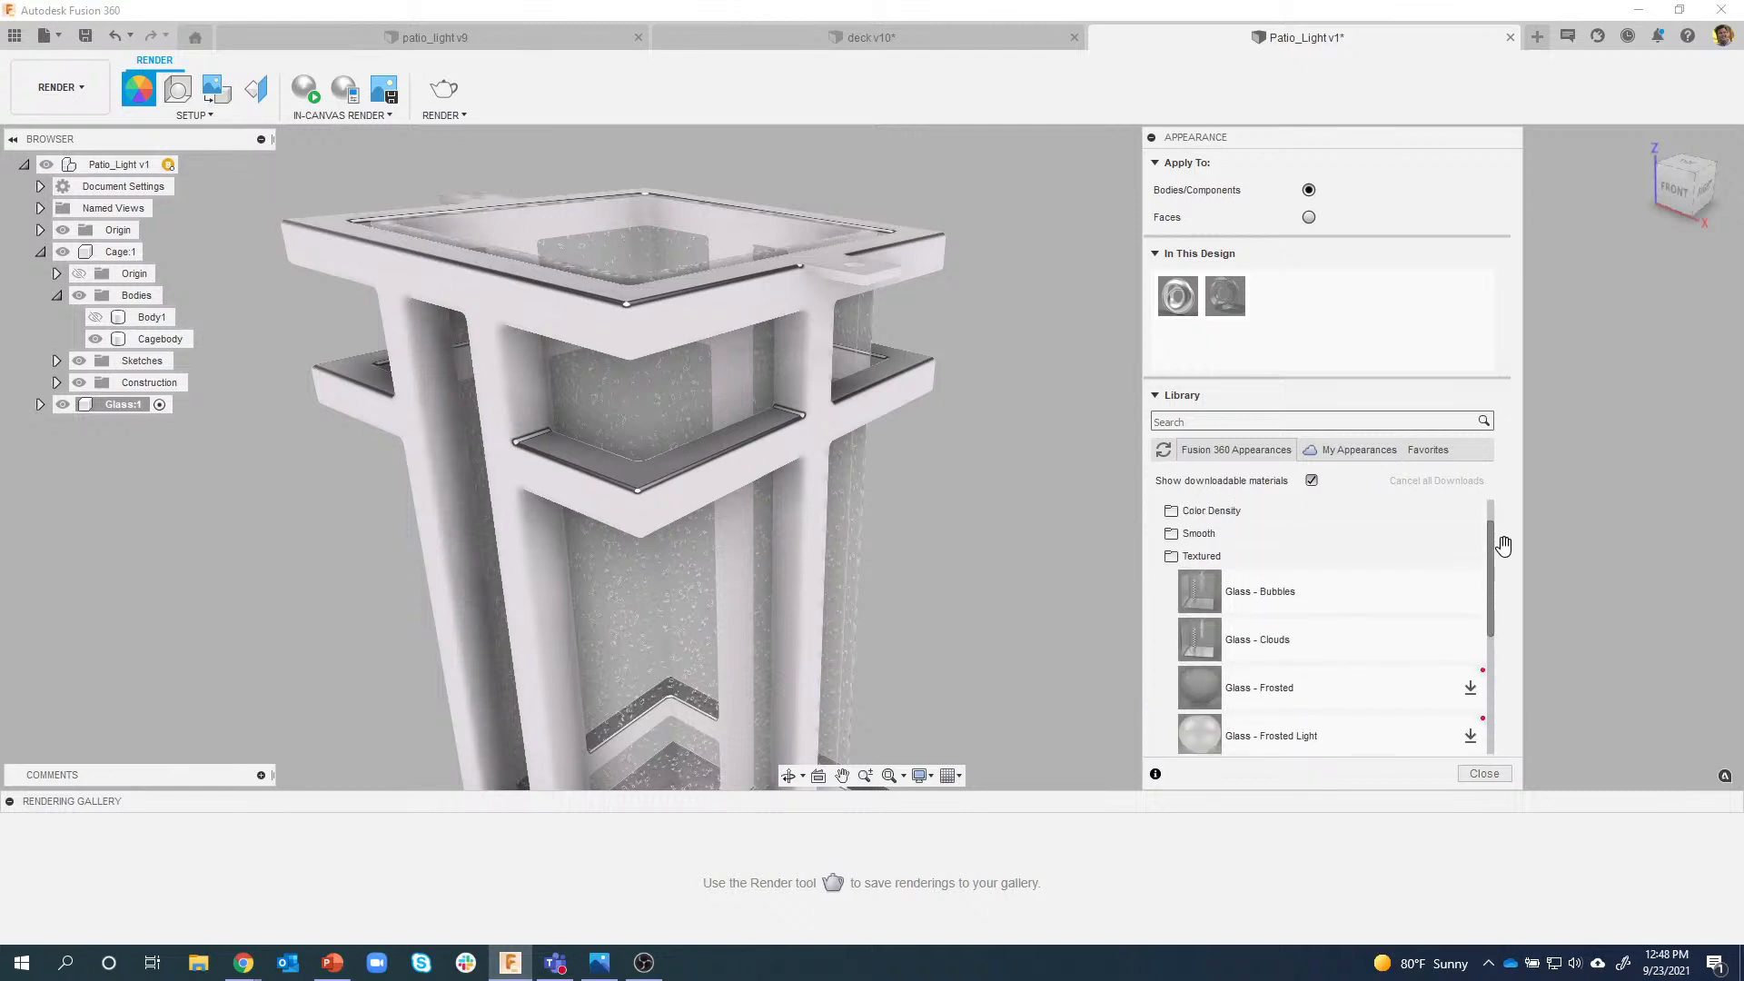
pyautogui.click(1196, 577)
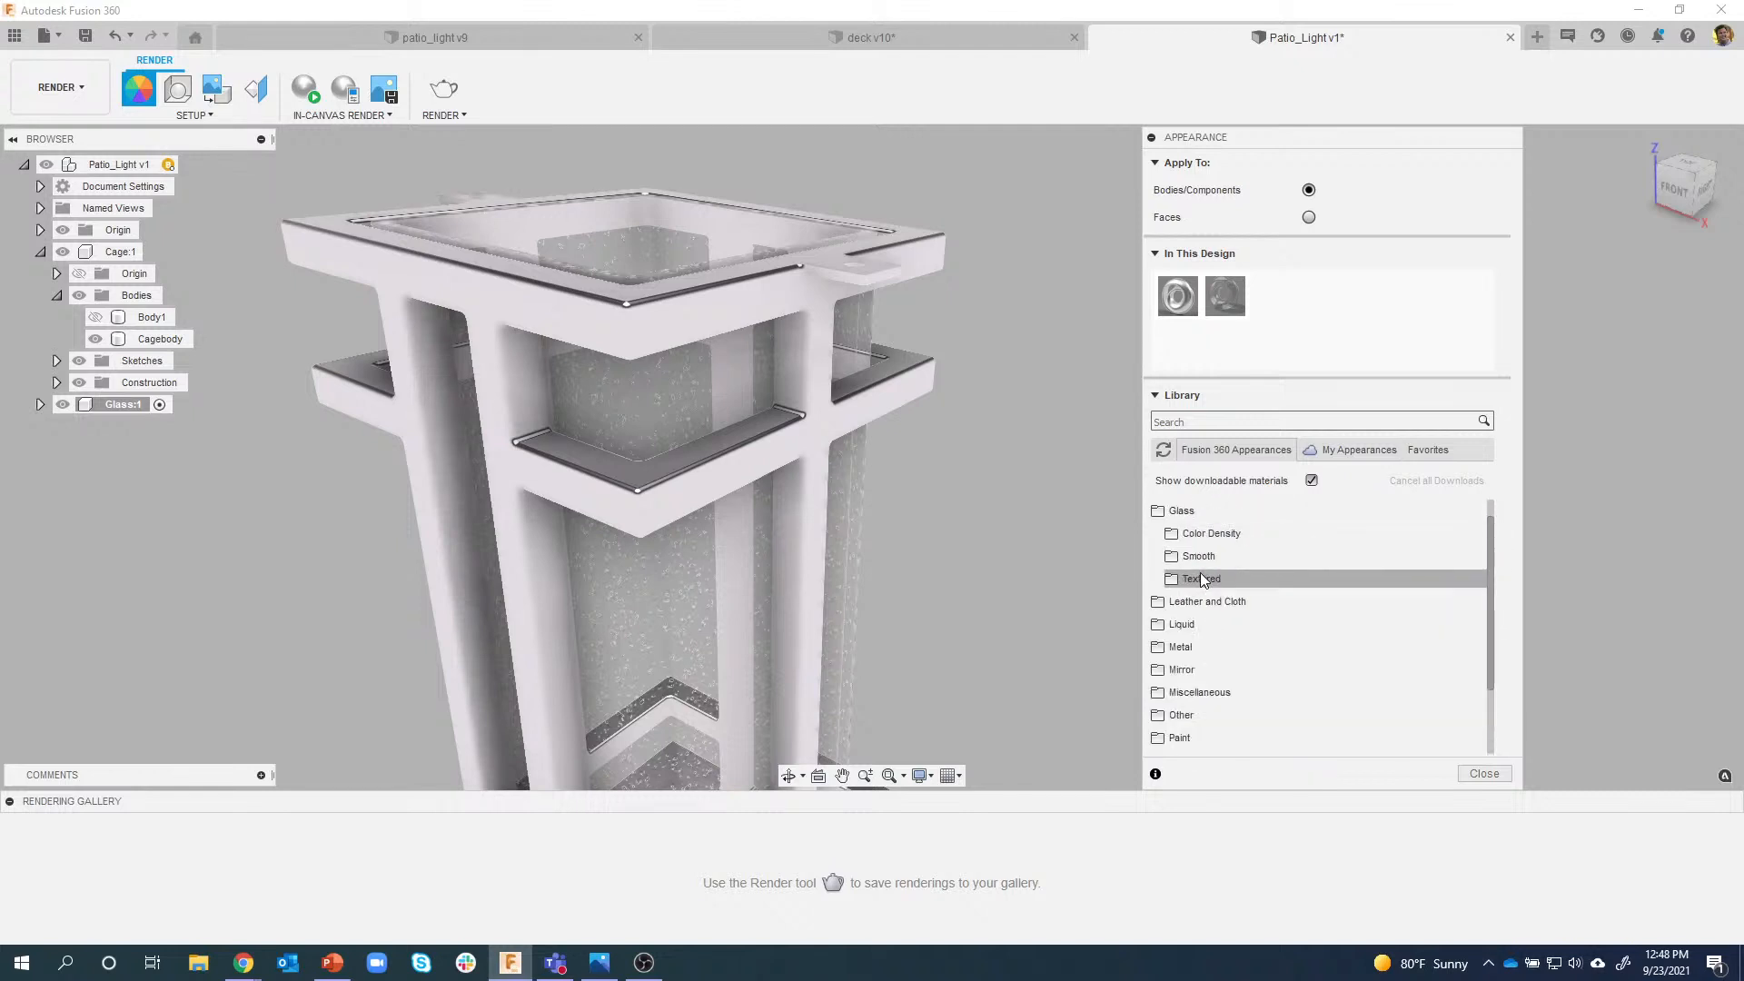
pyautogui.click(1182, 511)
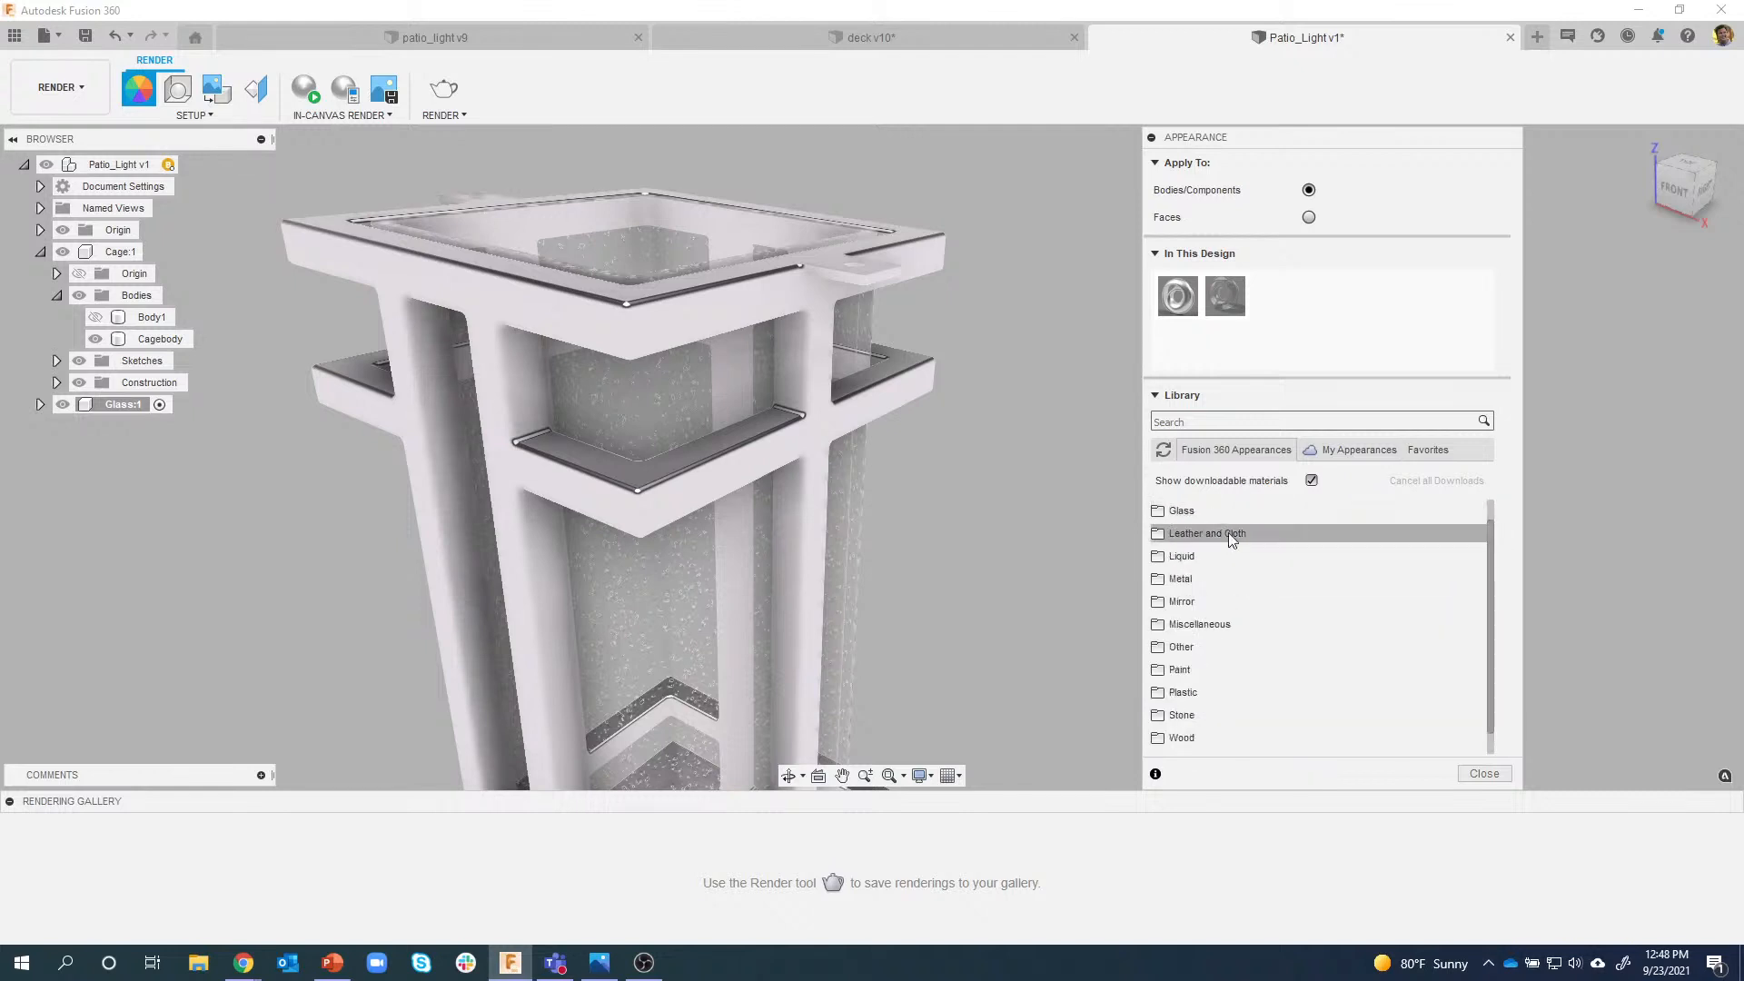
pyautogui.click(1212, 672)
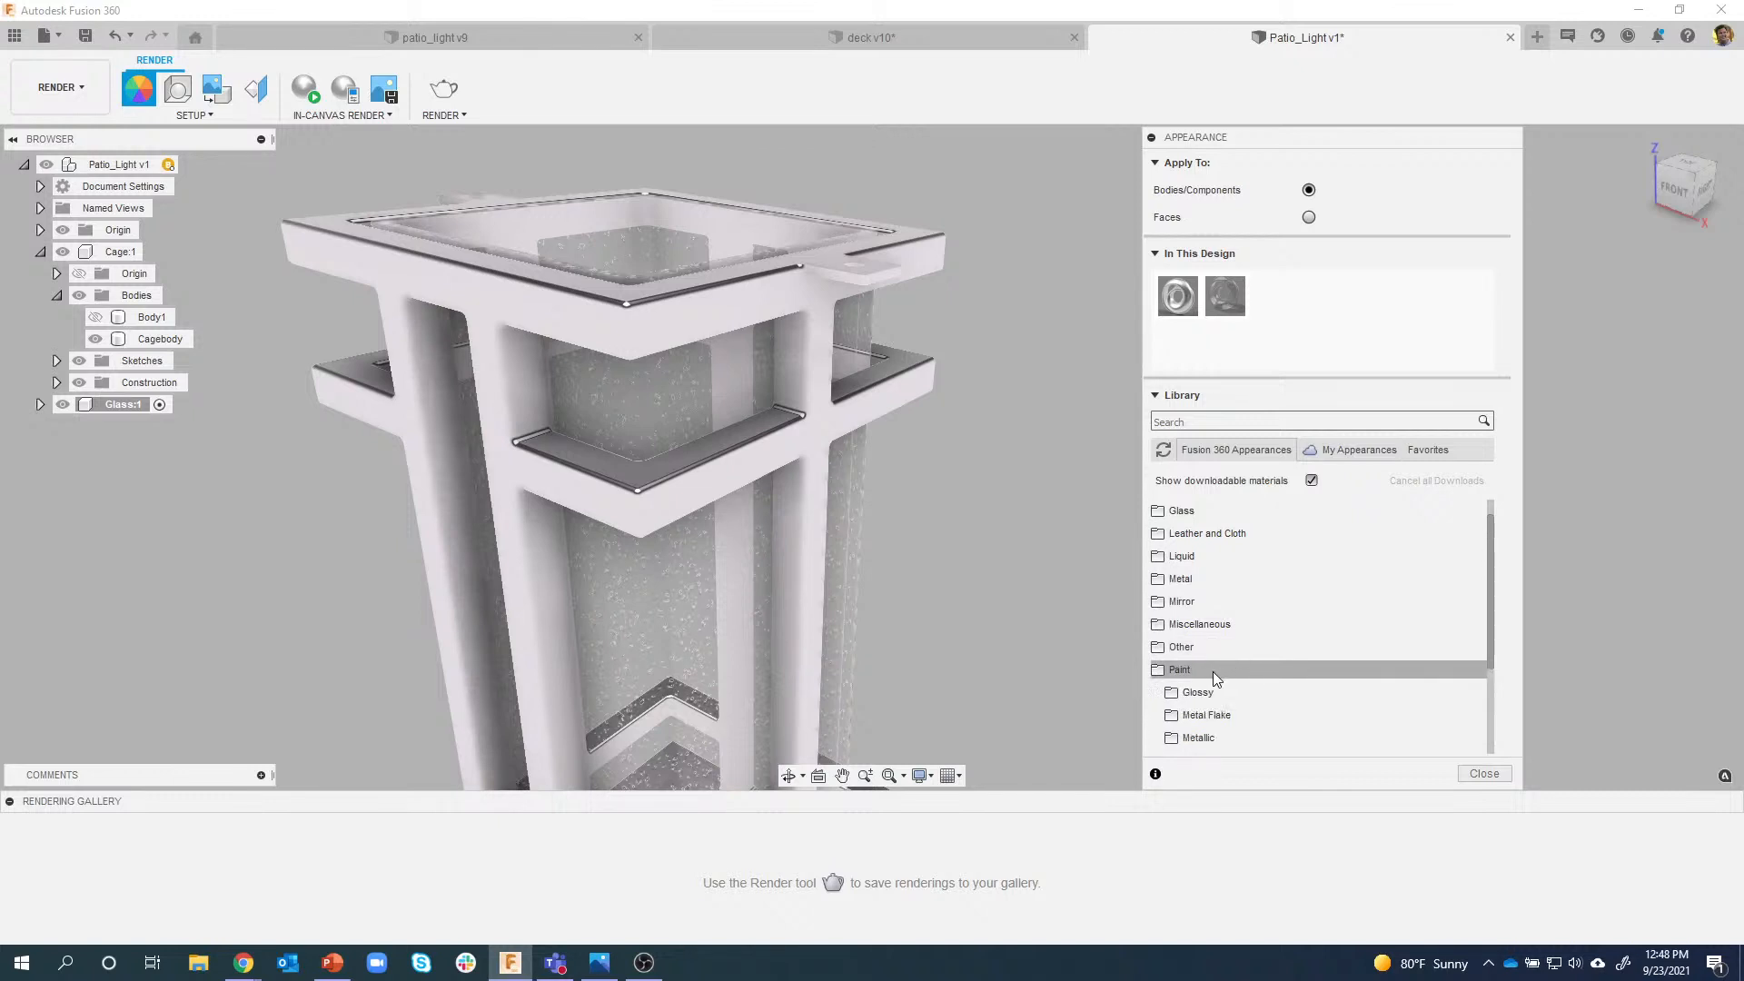
pyautogui.scroll(-1, 1273, 643)
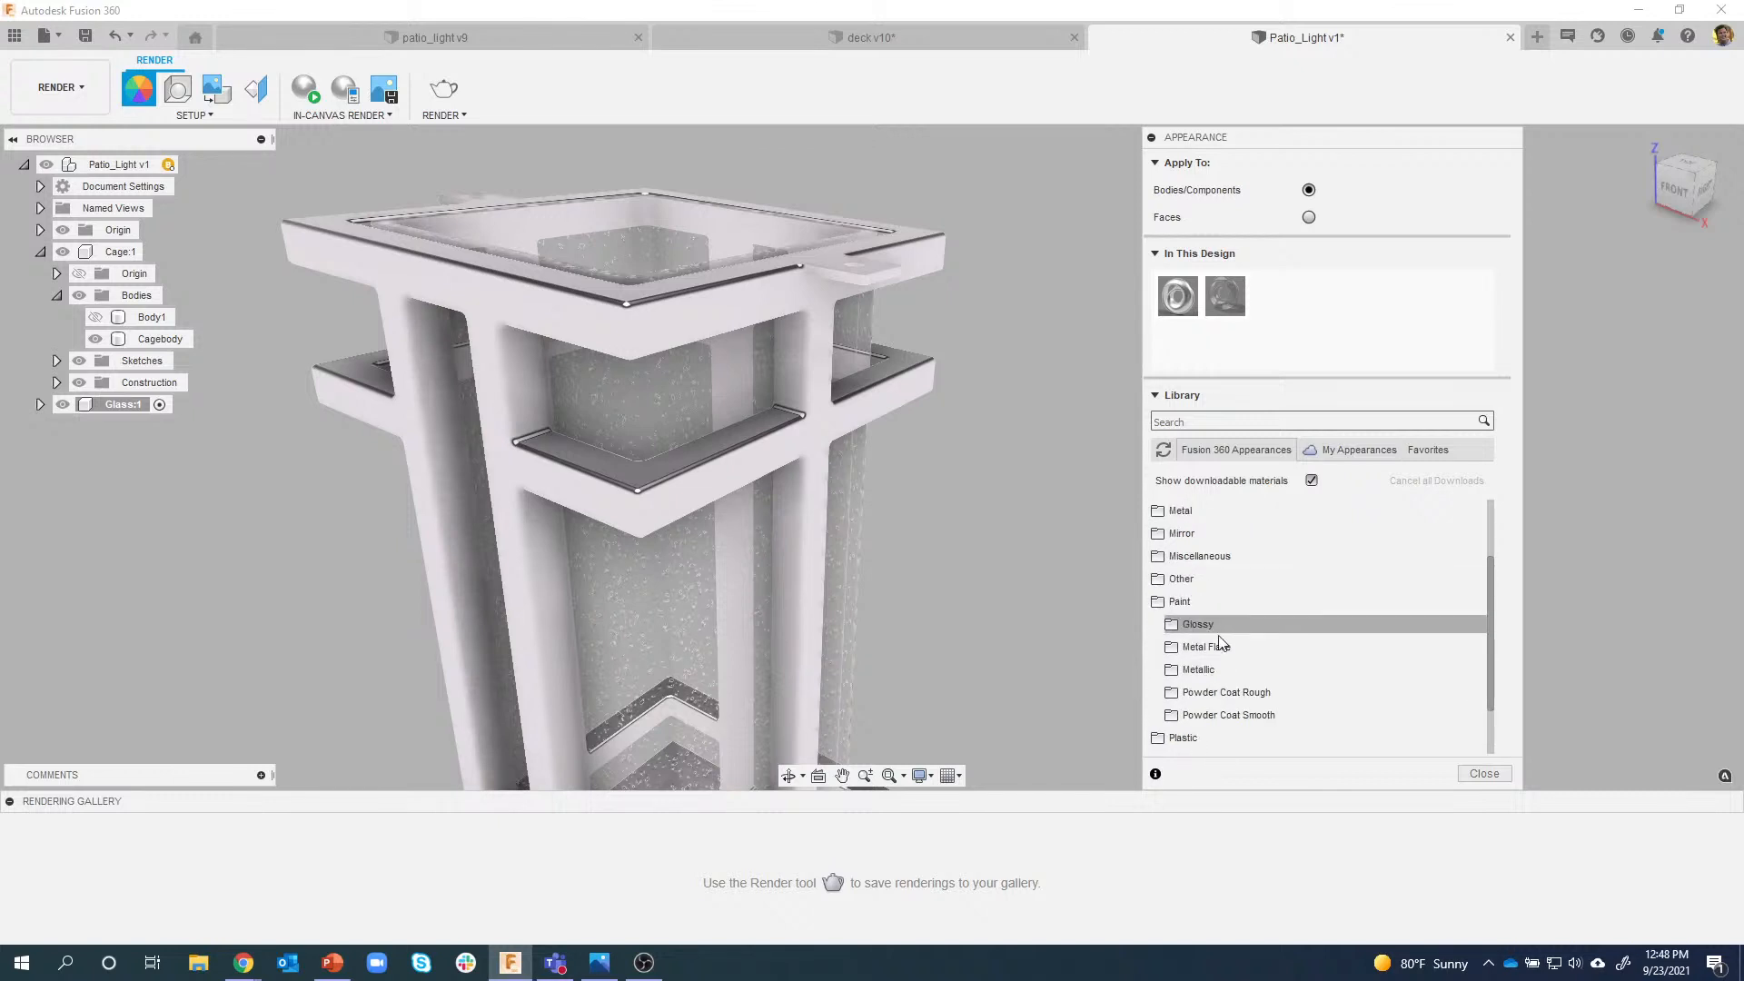
pyautogui.click(1271, 716)
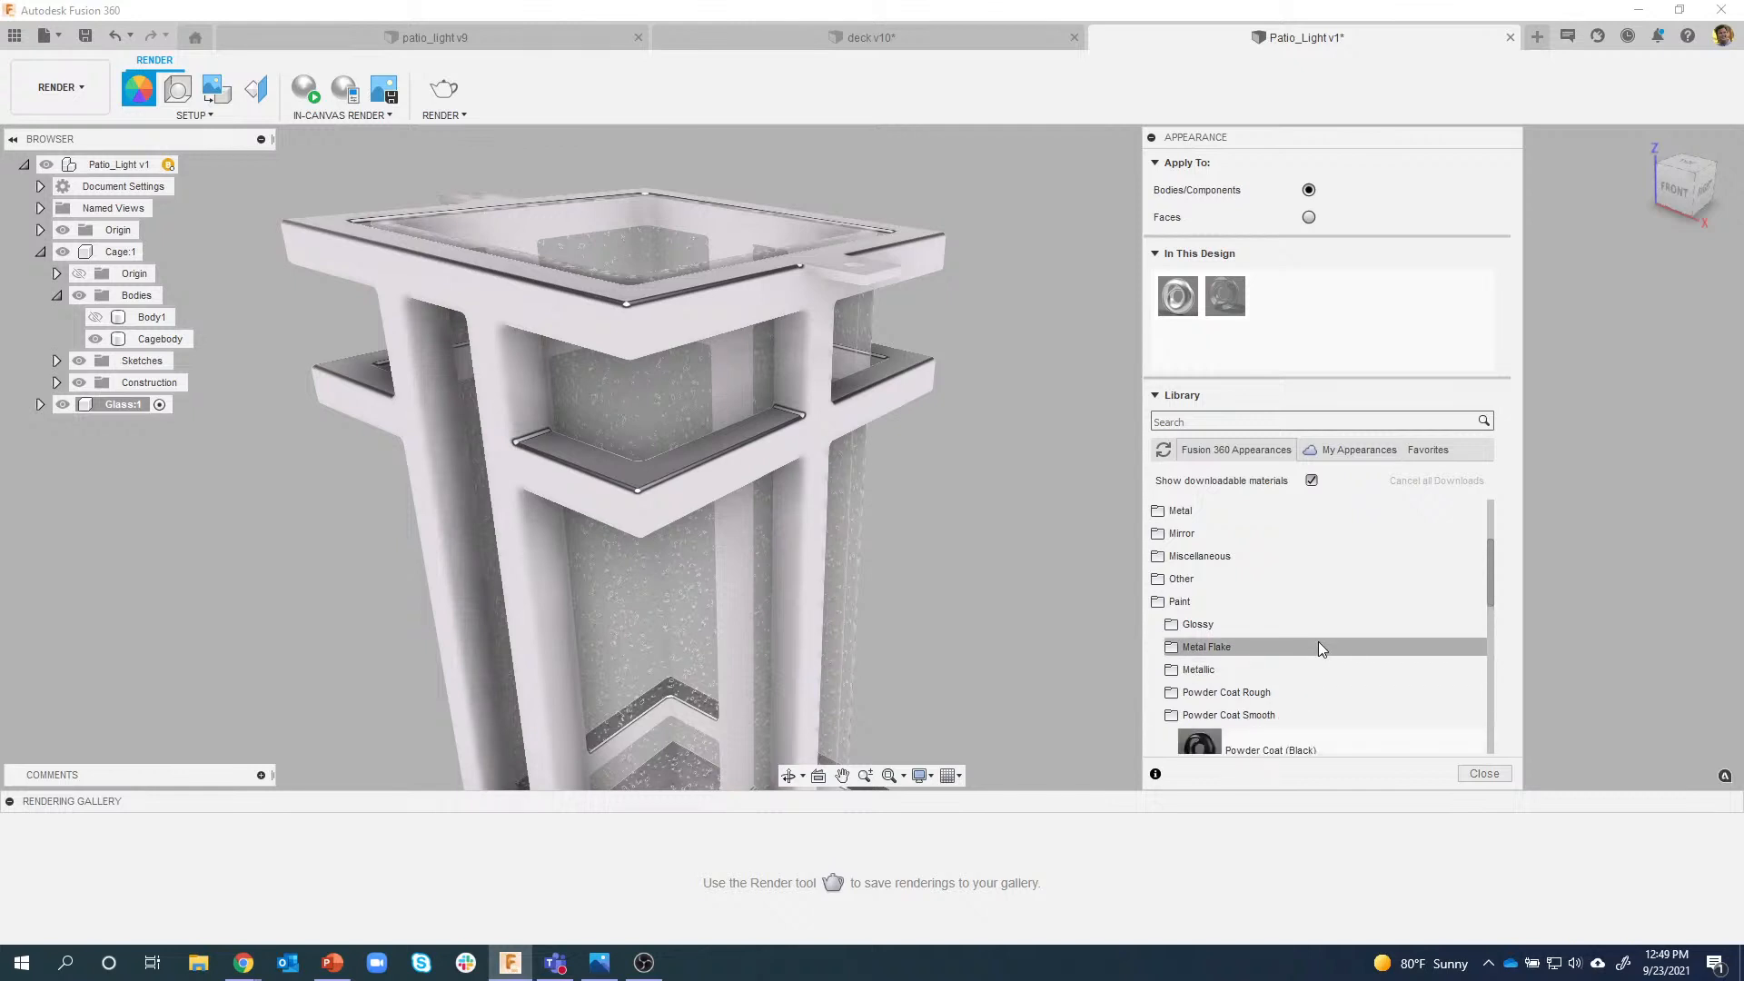
# Download the Powder Coat (Blue) appearance and apply it to the patio light's cage body.
pyautogui.scroll(-2, 1316, 641)
pyautogui.scroll(-1, 1317, 647)
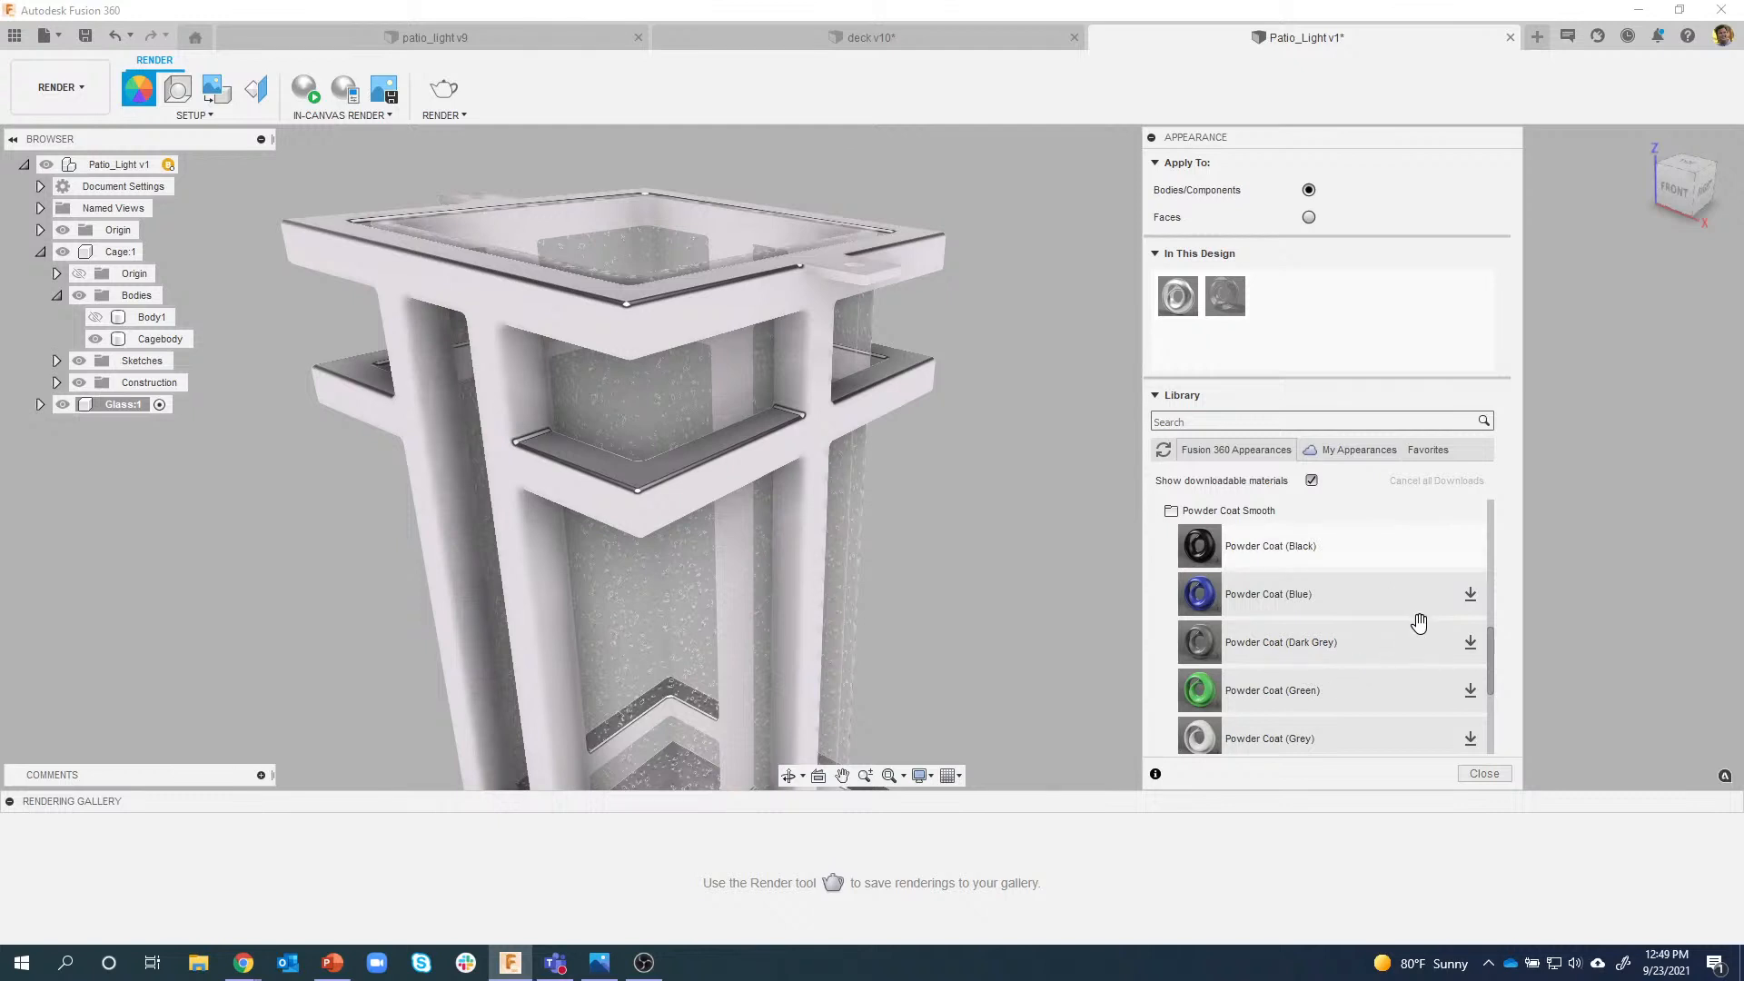
pyautogui.click(1468, 595)
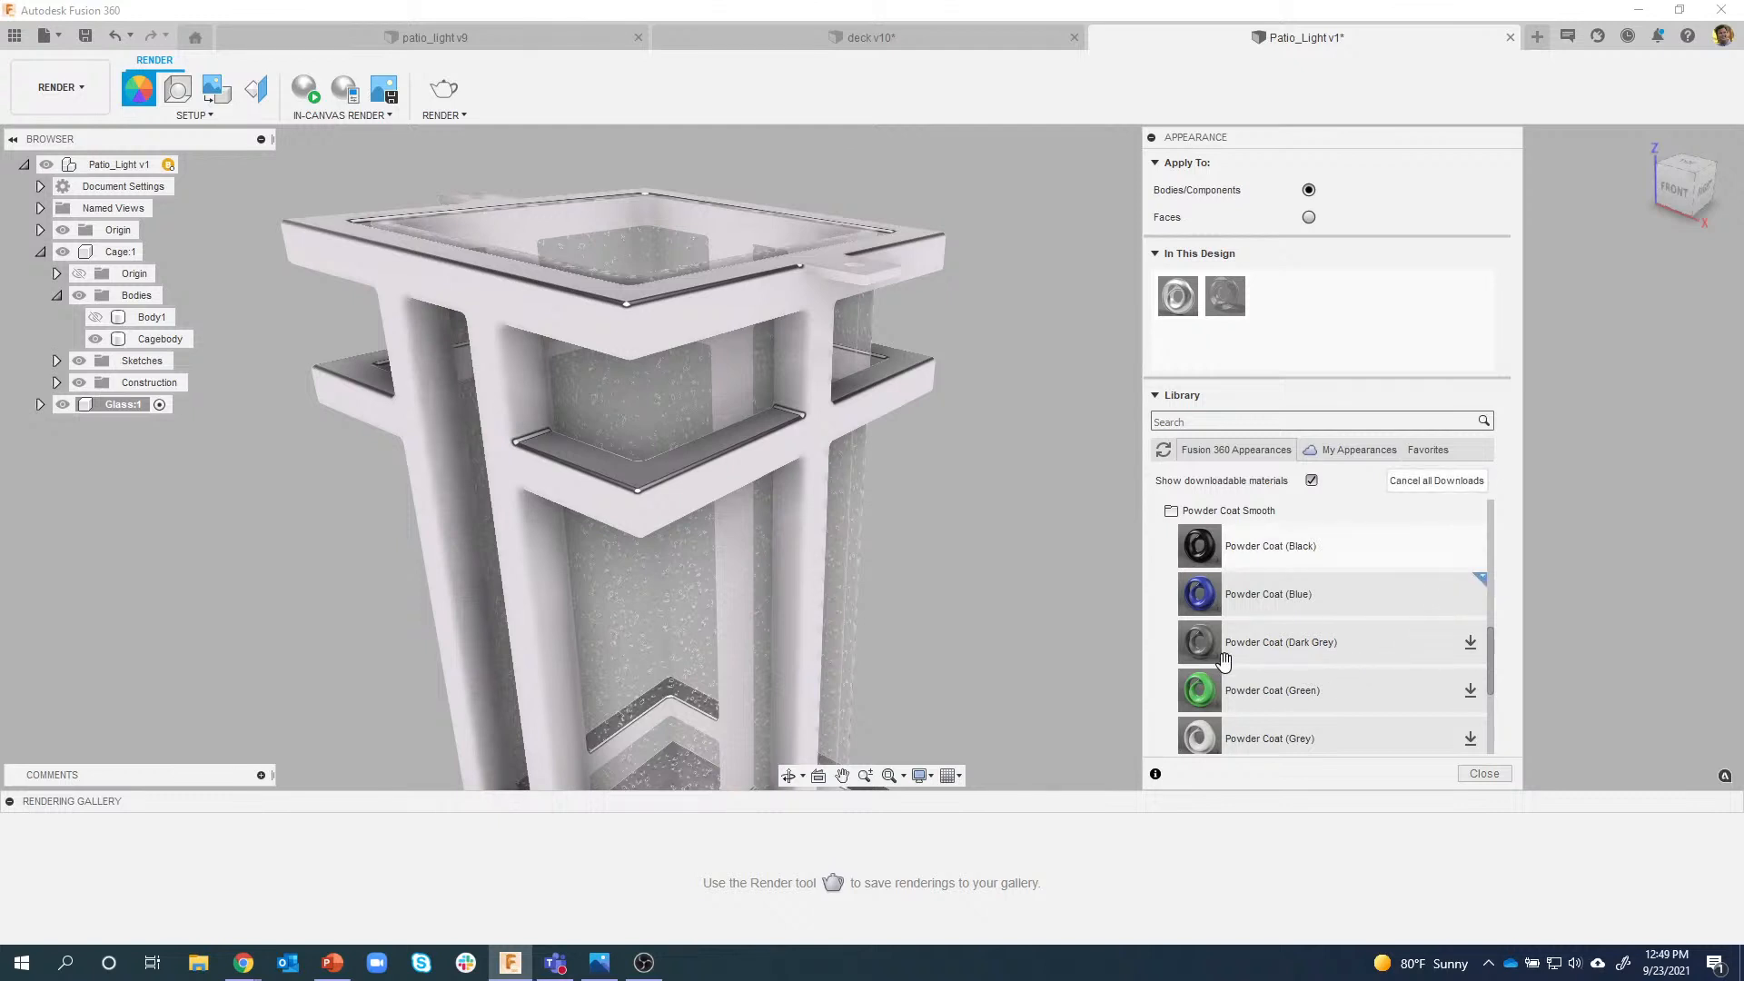
pyautogui.click(1337, 601)
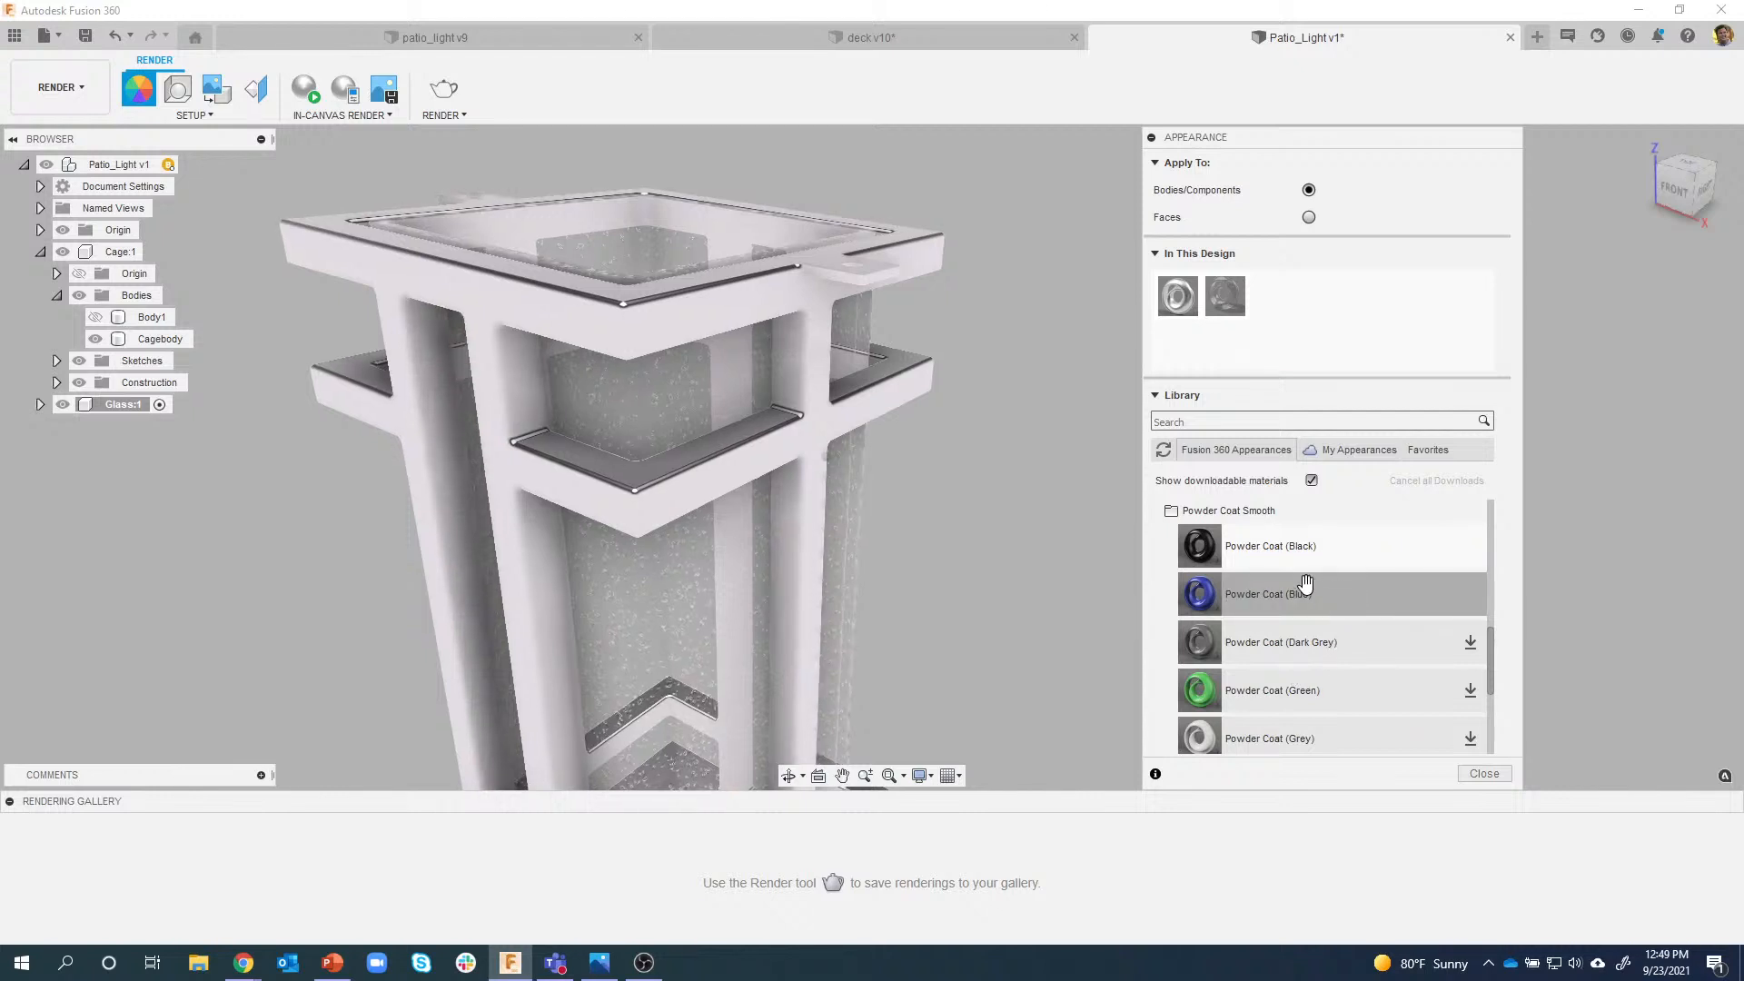
pyautogui.moveTo(1298, 595); pyautogui.dragTo(944, 434)
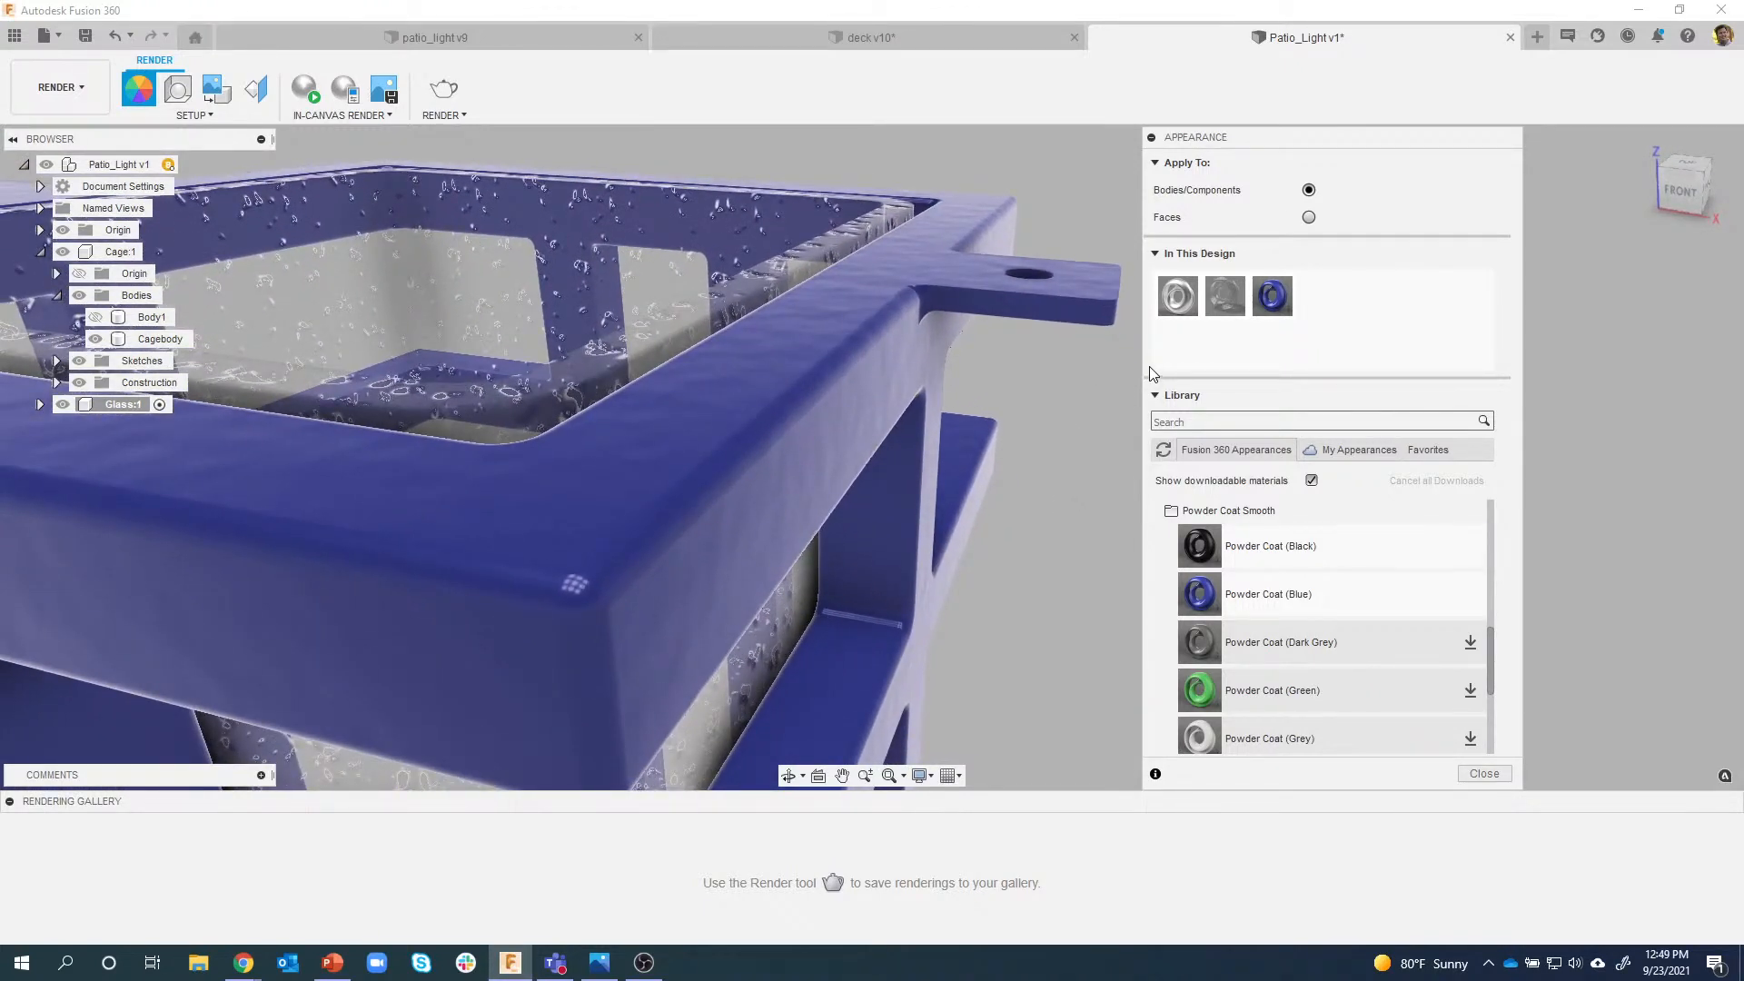
# Edit the applied Powder Coat (Blue) appearance and set its RGB colour to 75, 39, 30.
pyautogui.rightClick(1278, 293)
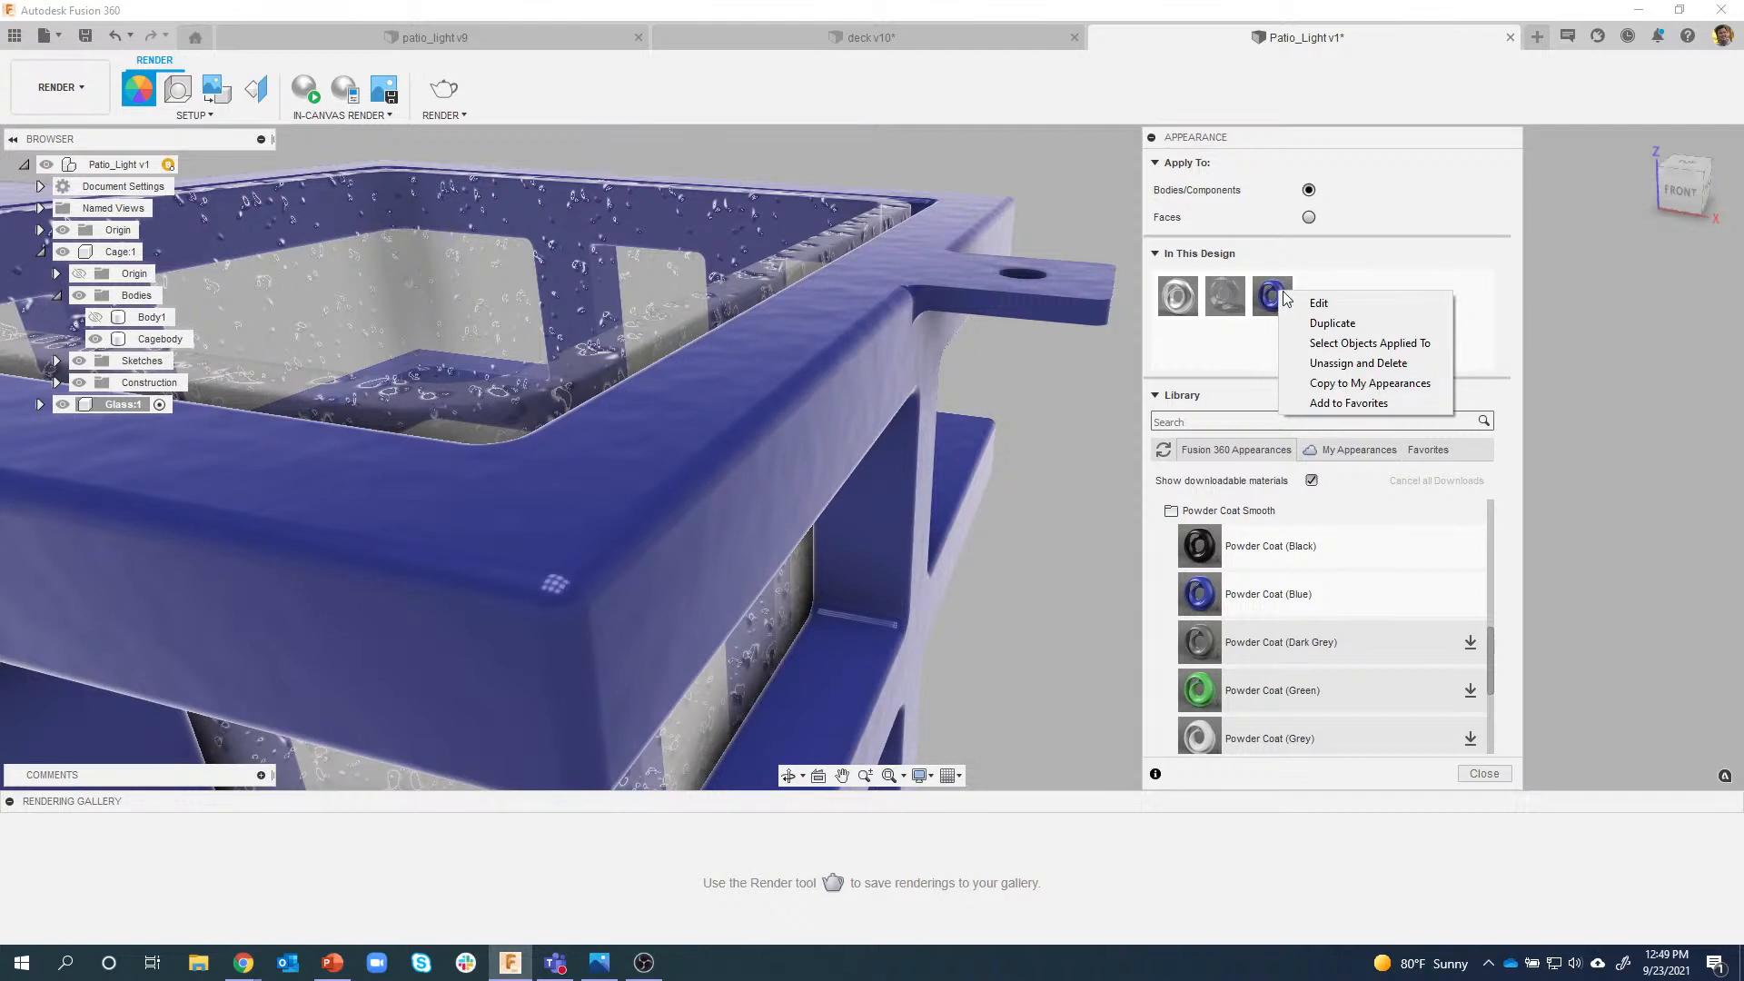
pyautogui.click(1342, 310)
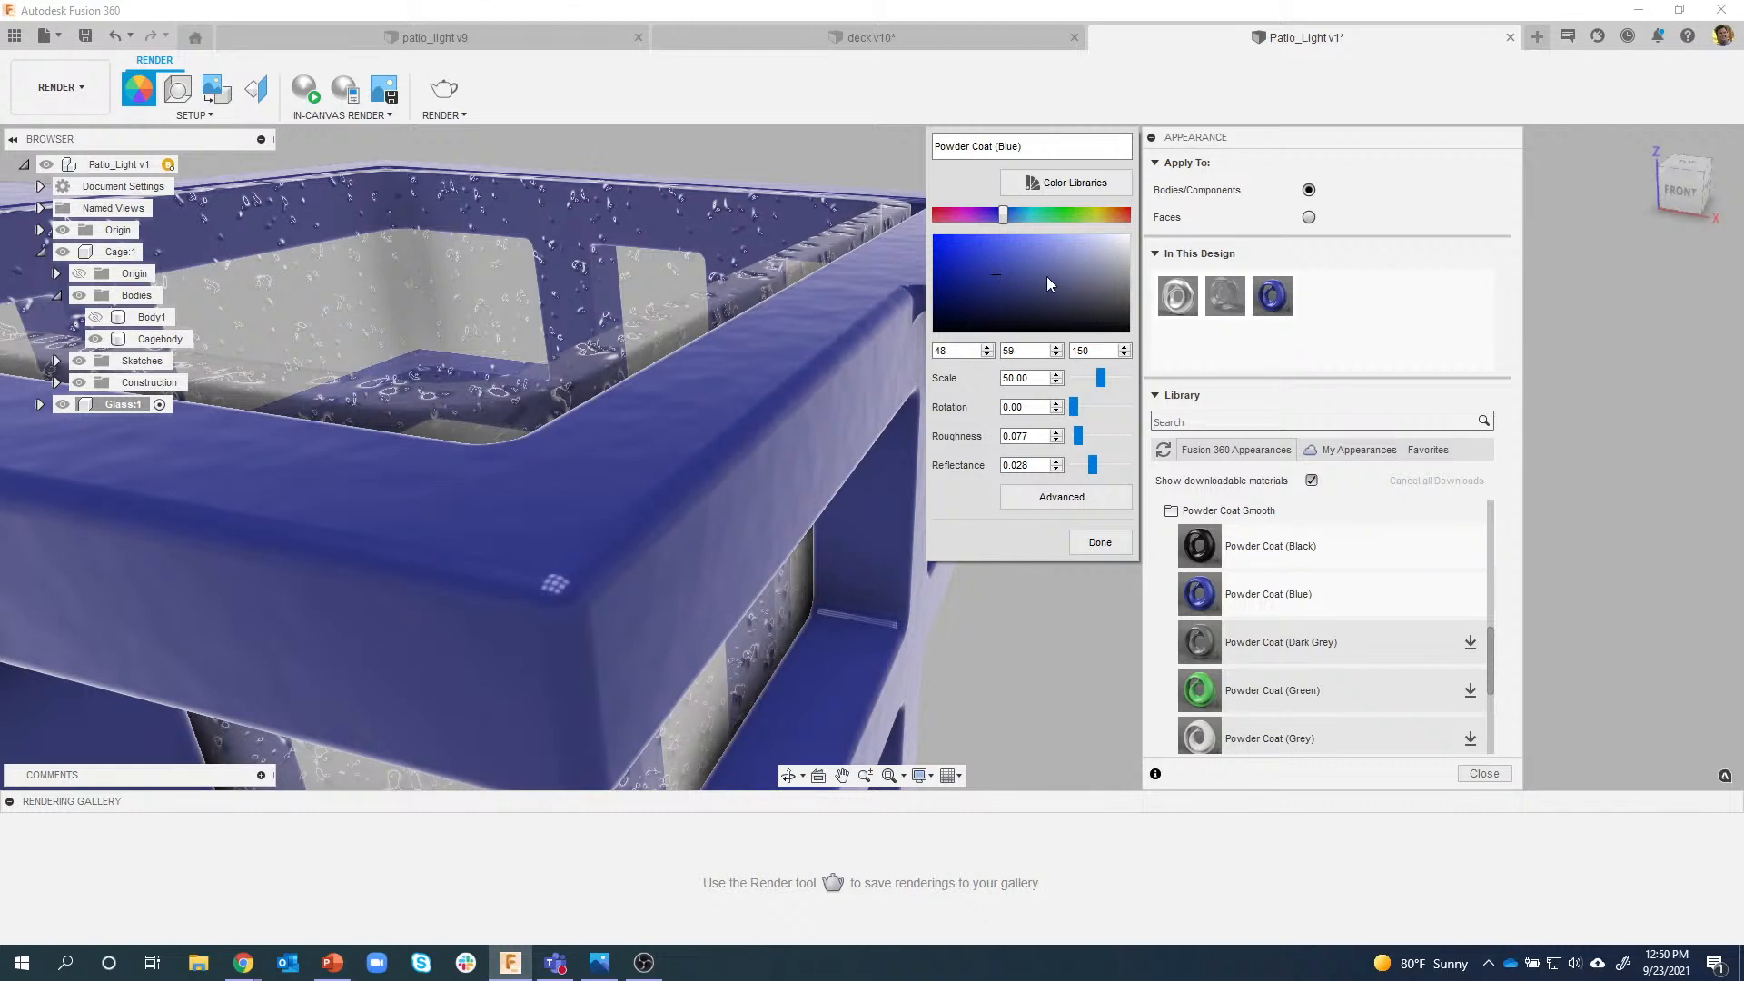
pyautogui.moveTo(996, 214); pyautogui.dragTo(1124, 227)
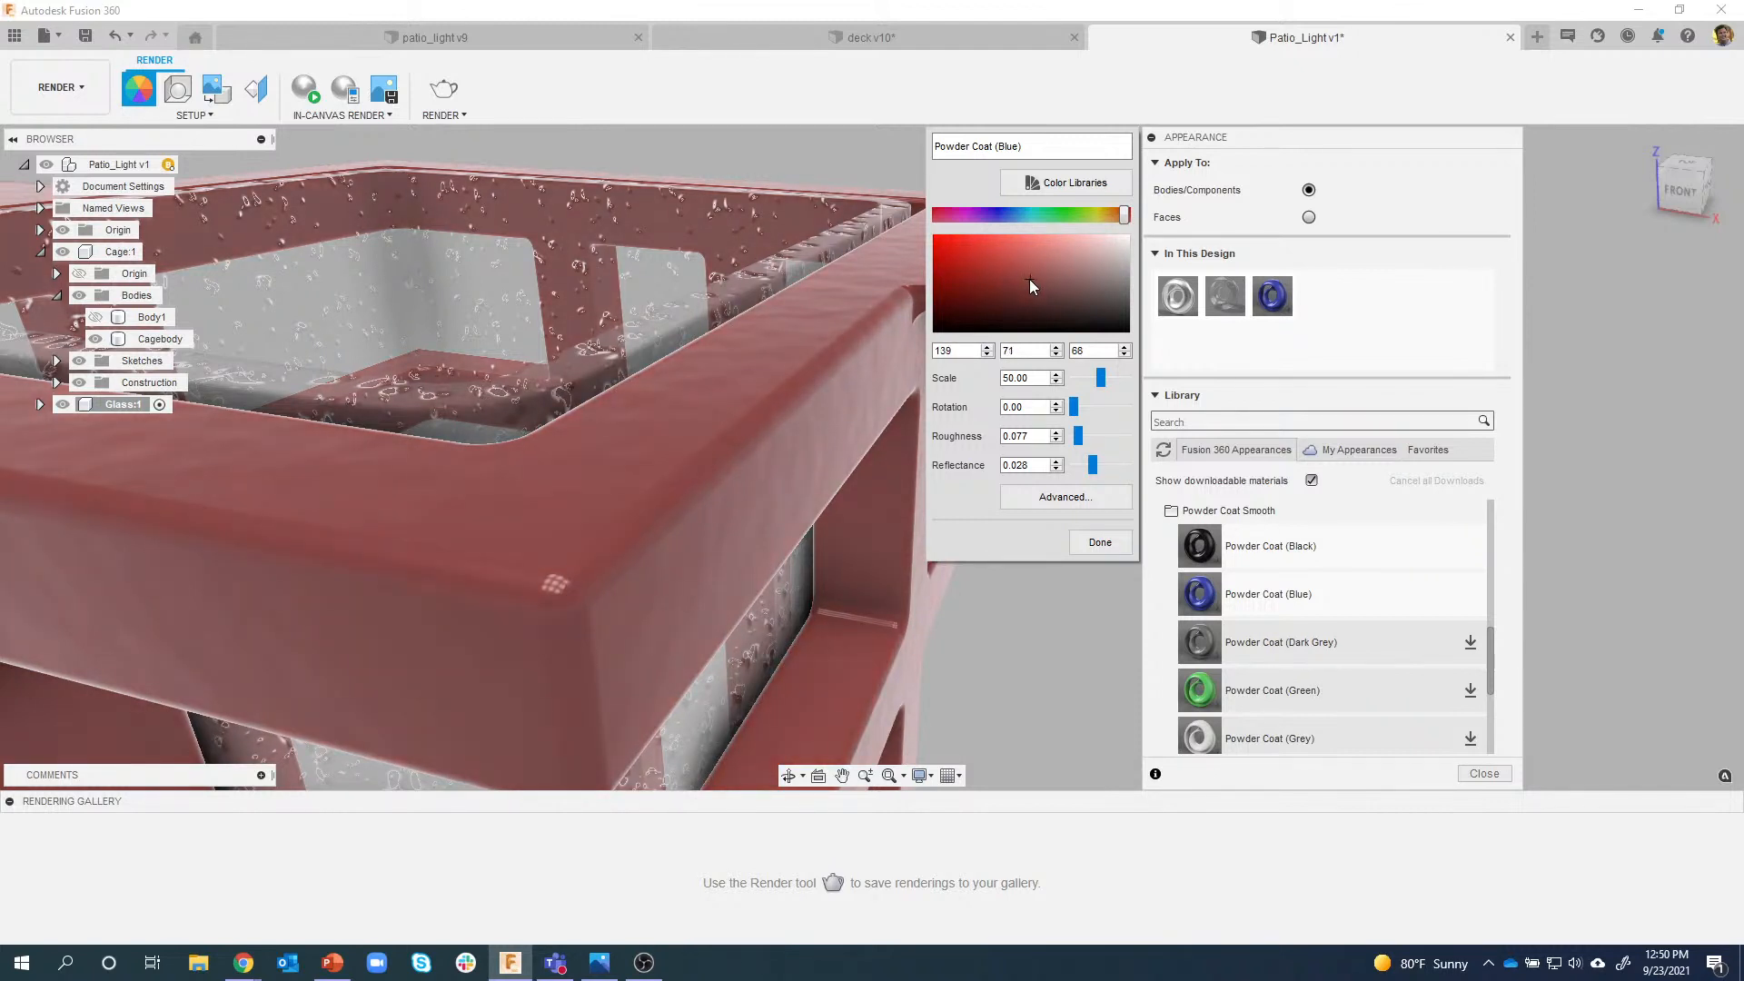
pyautogui.moveTo(1028, 280)
pyautogui.mouseDown()
pyautogui.moveTo(1086, 292)
pyautogui.moveTo(1055, 292)
pyautogui.mouseUp()
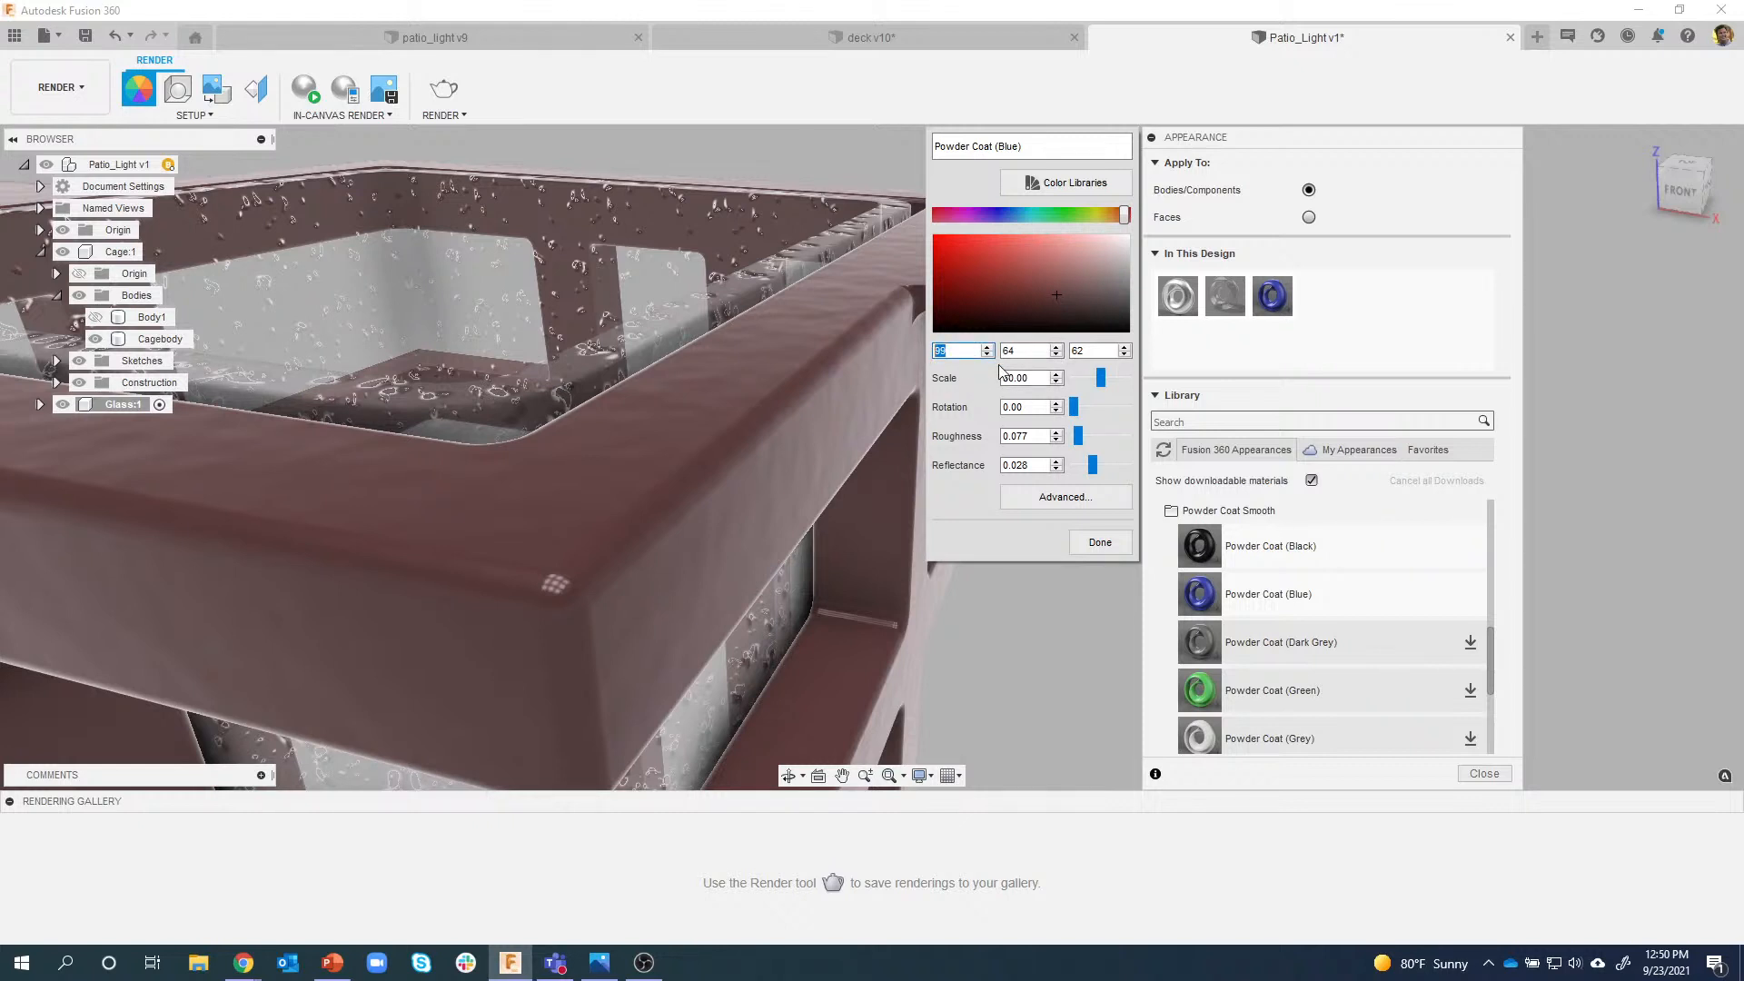
pyautogui.write('7')
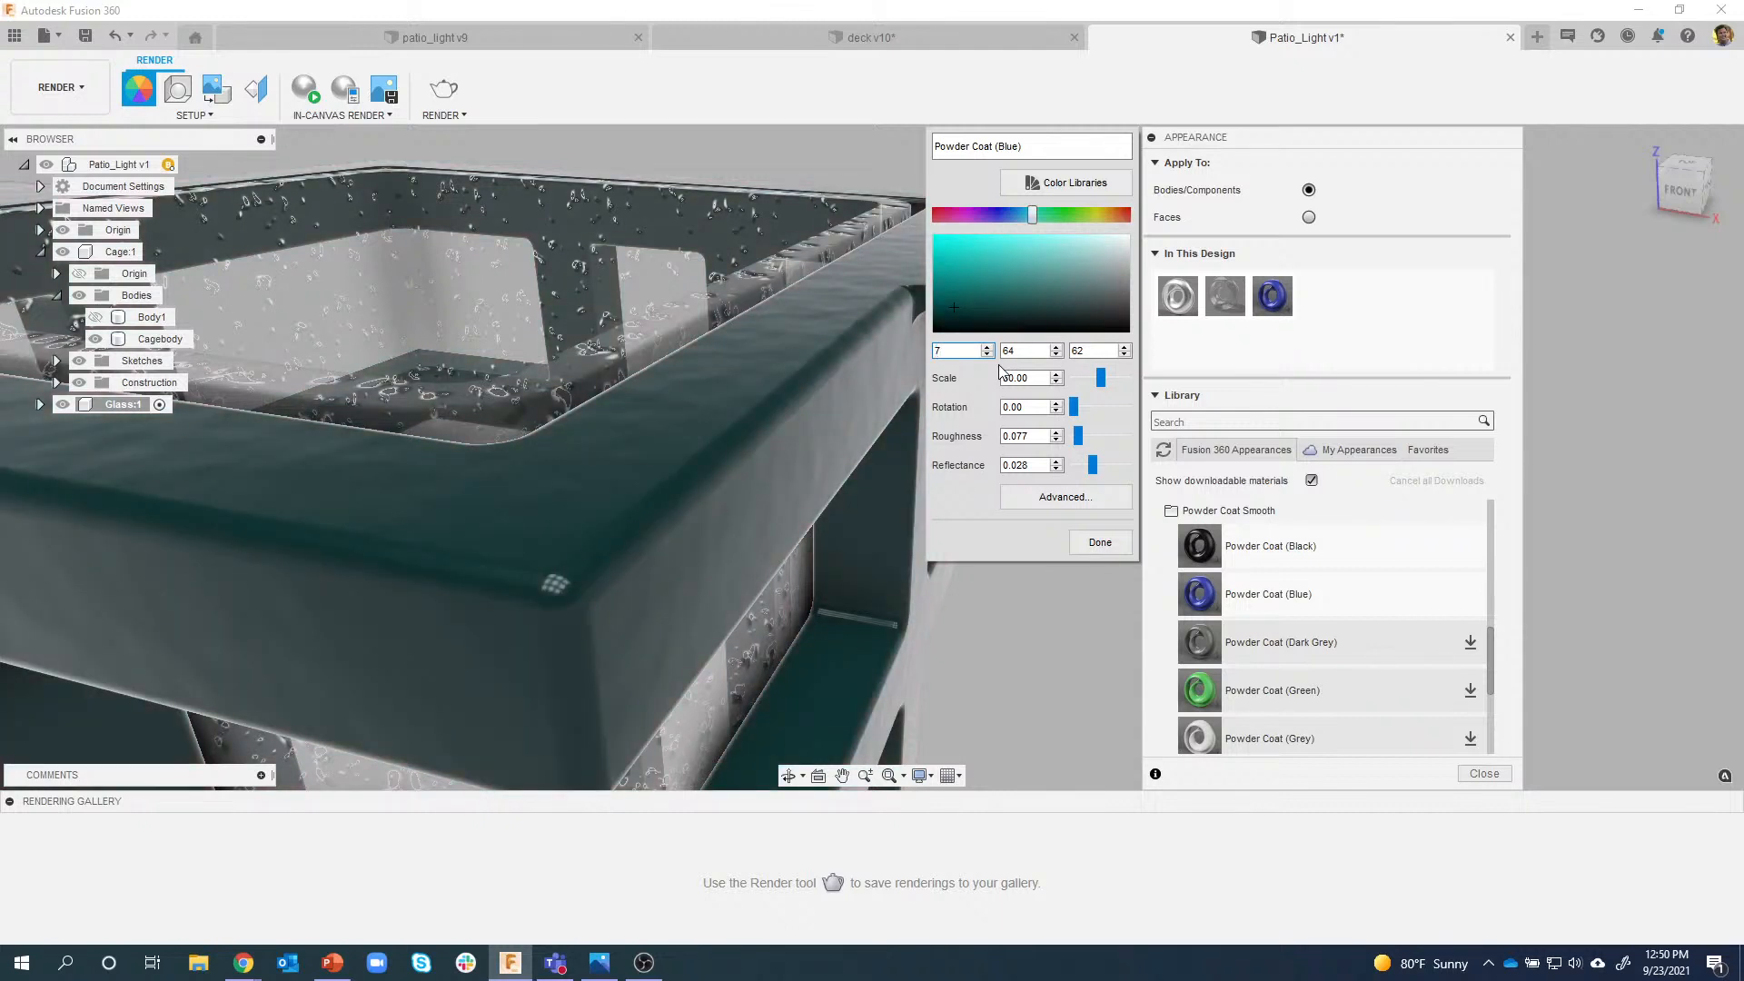
pyautogui.write('5')
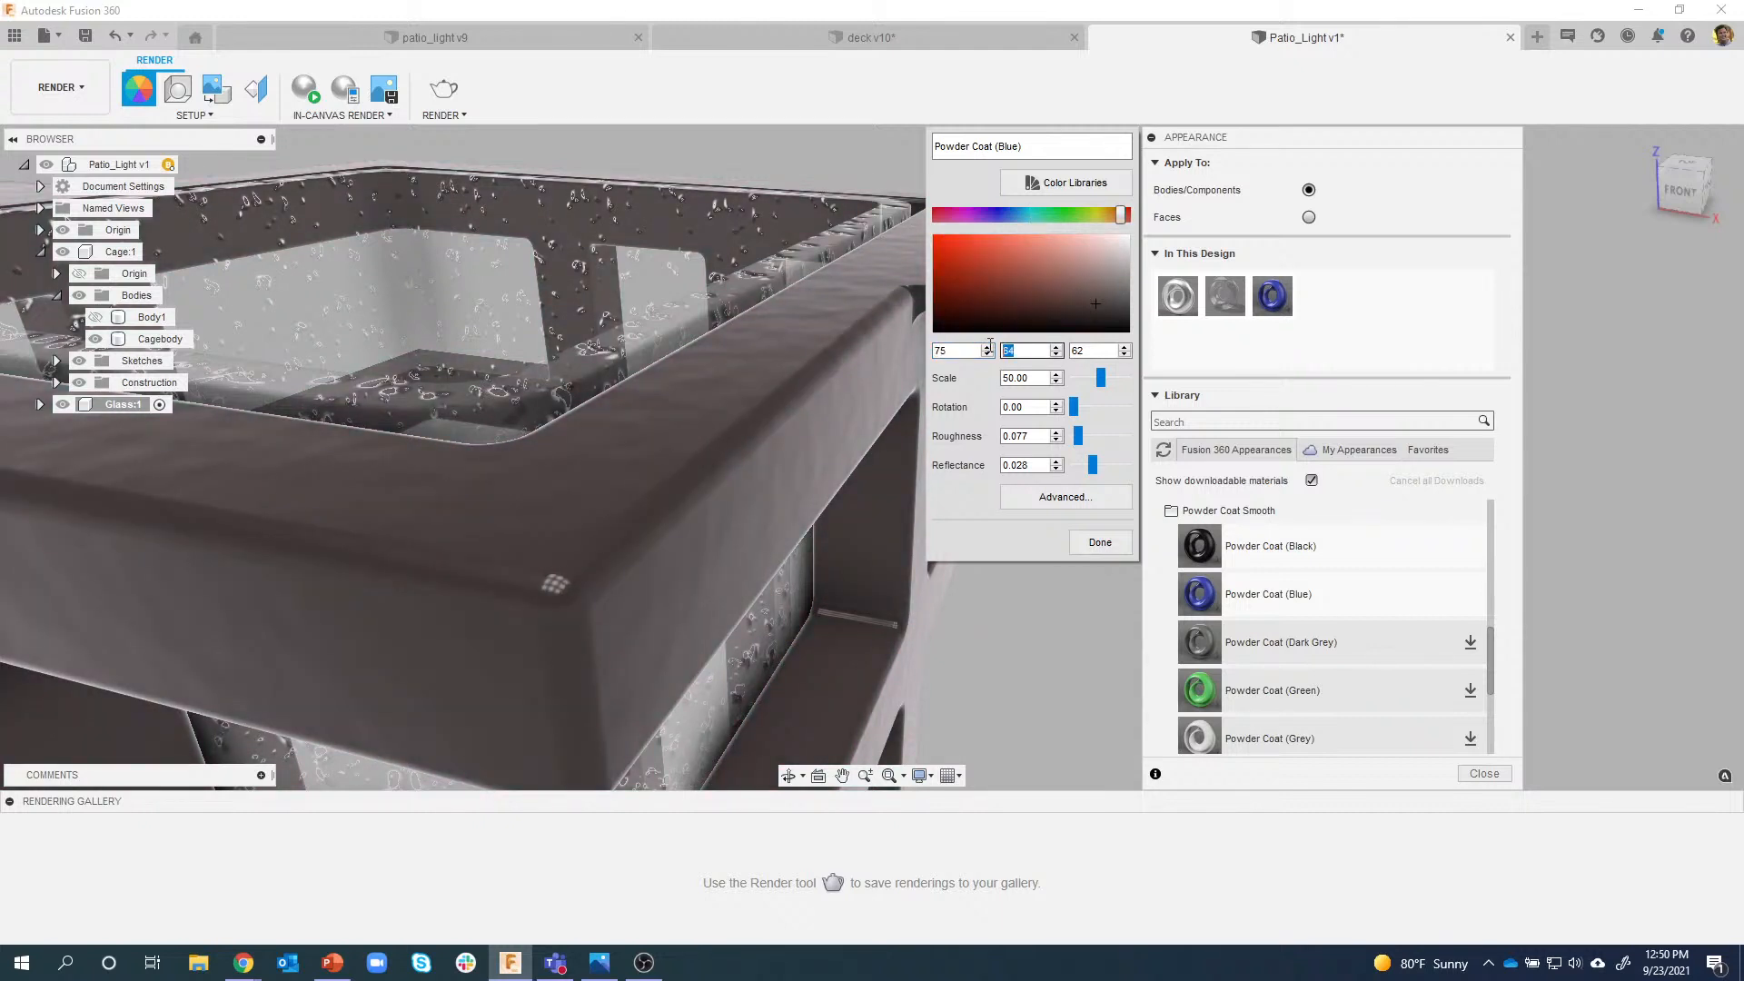
pyautogui.write('39')
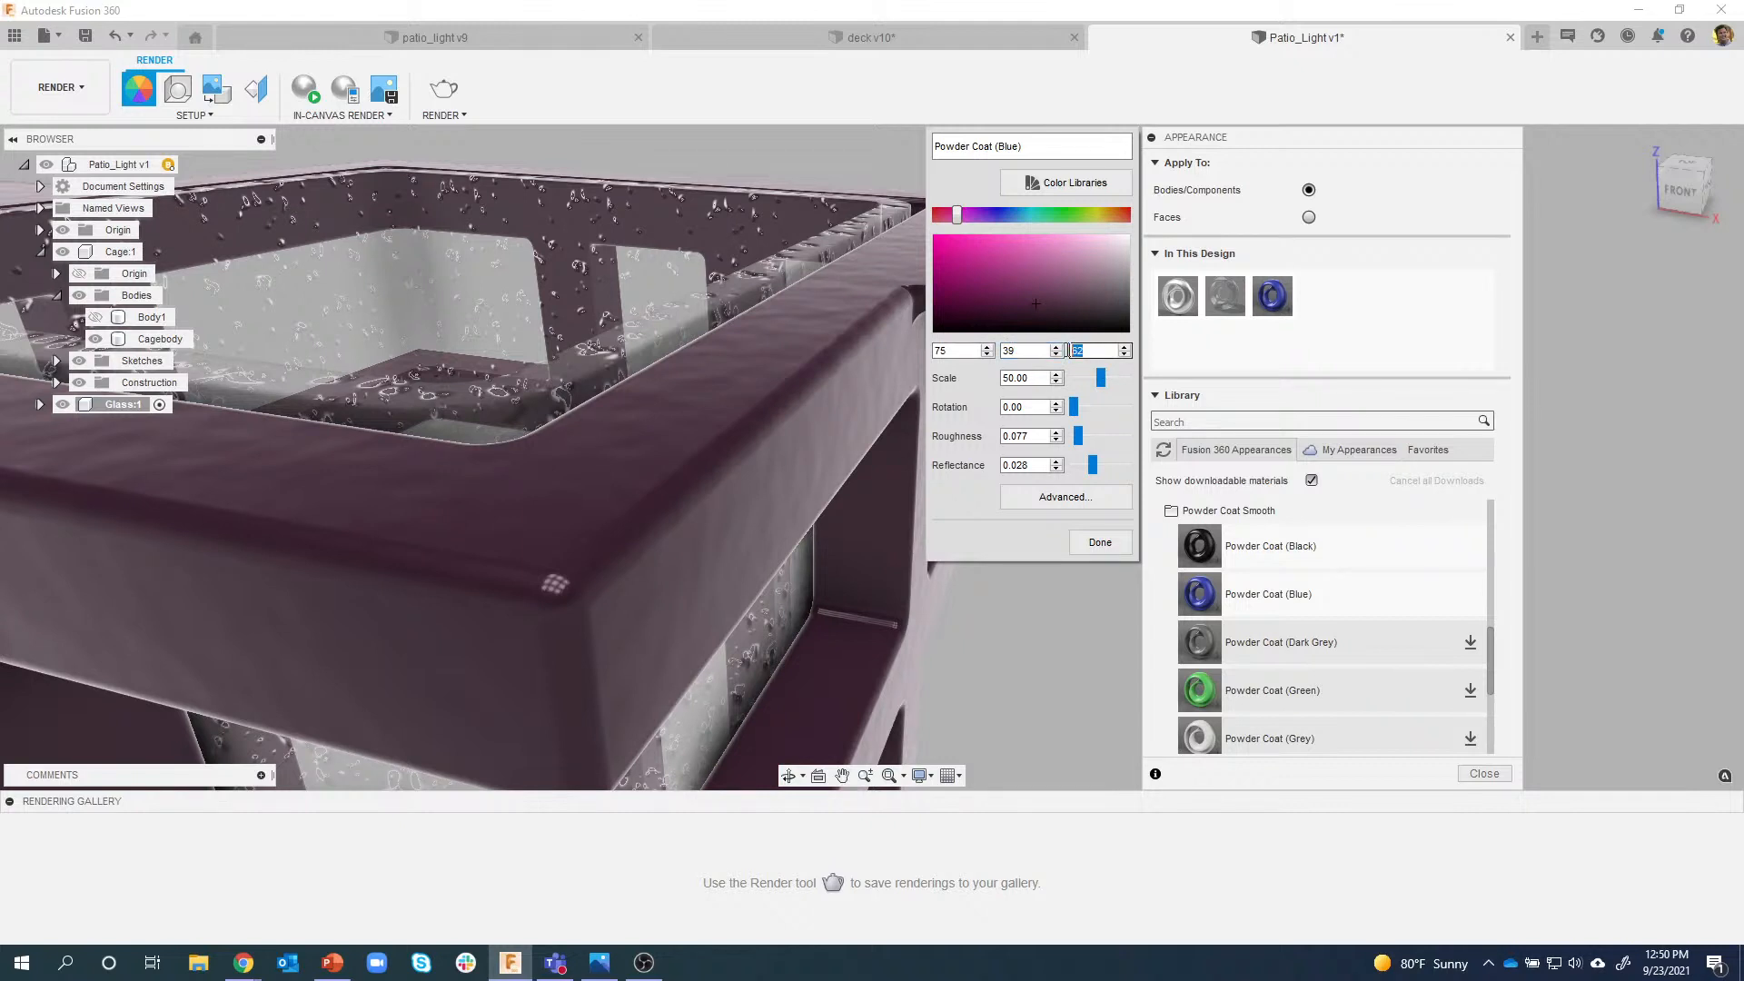
pyautogui.write('30')
# Search the colour libraries for bronze and violet shades, and leave without choosing a colour.
pyautogui.click(1057, 188)
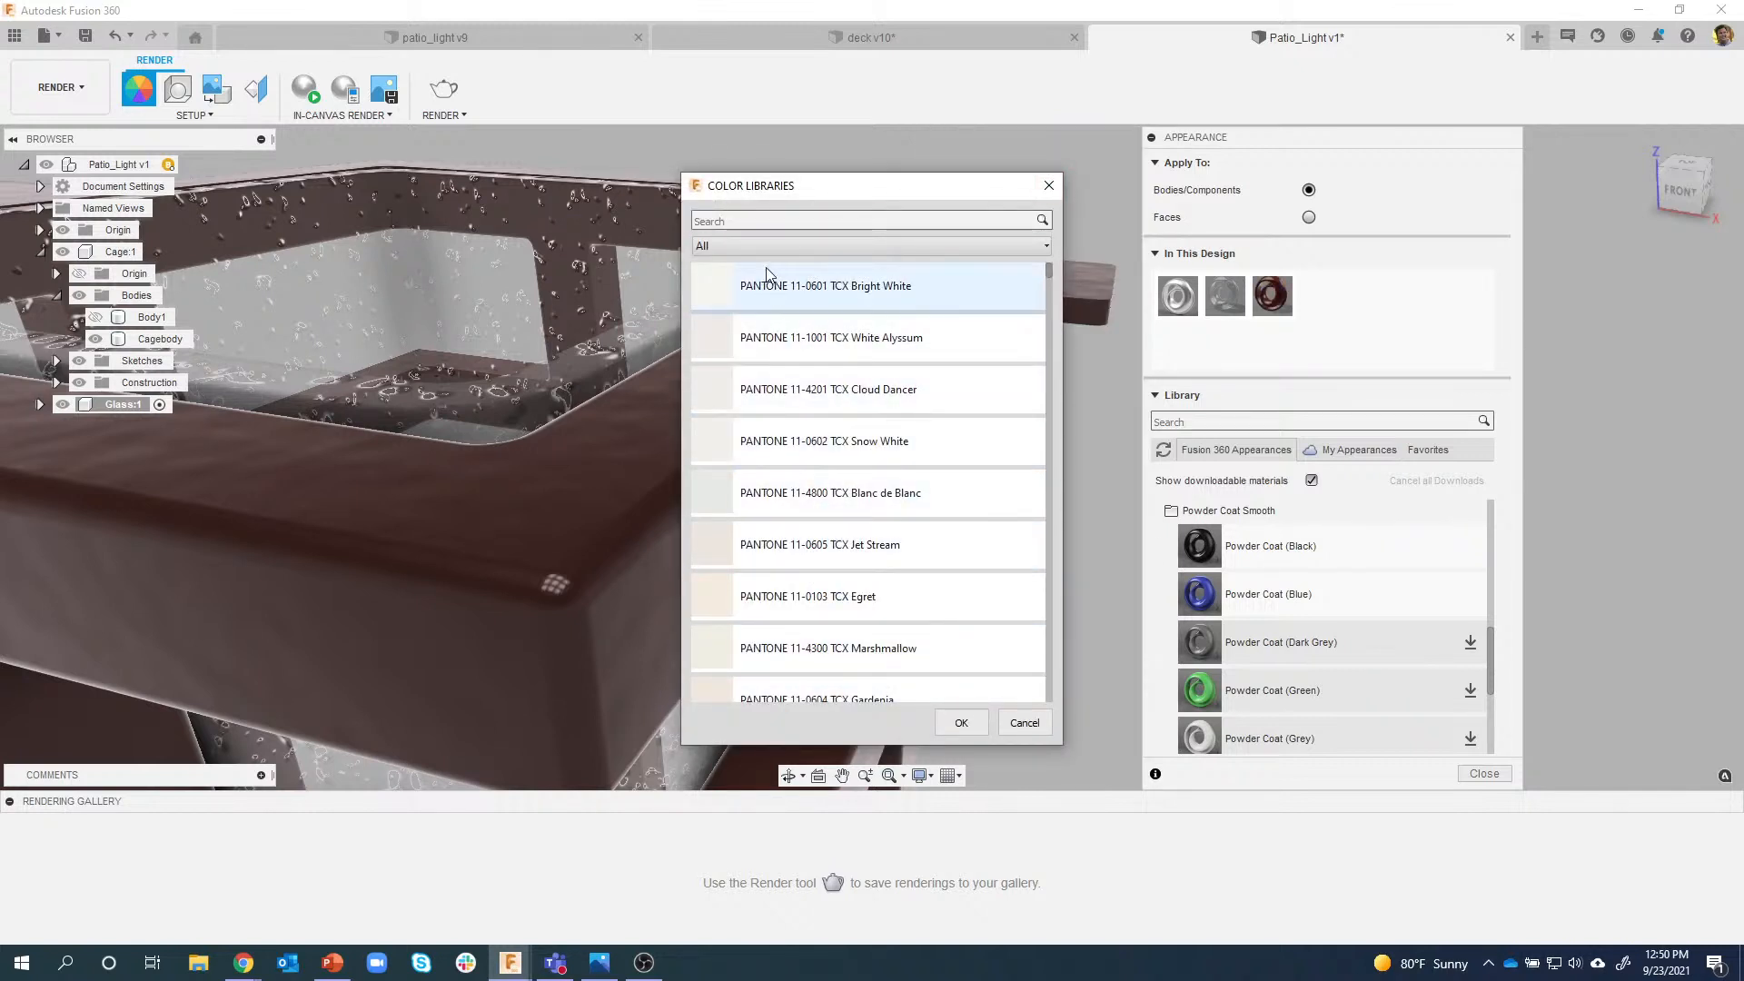
pyautogui.click(753, 221)
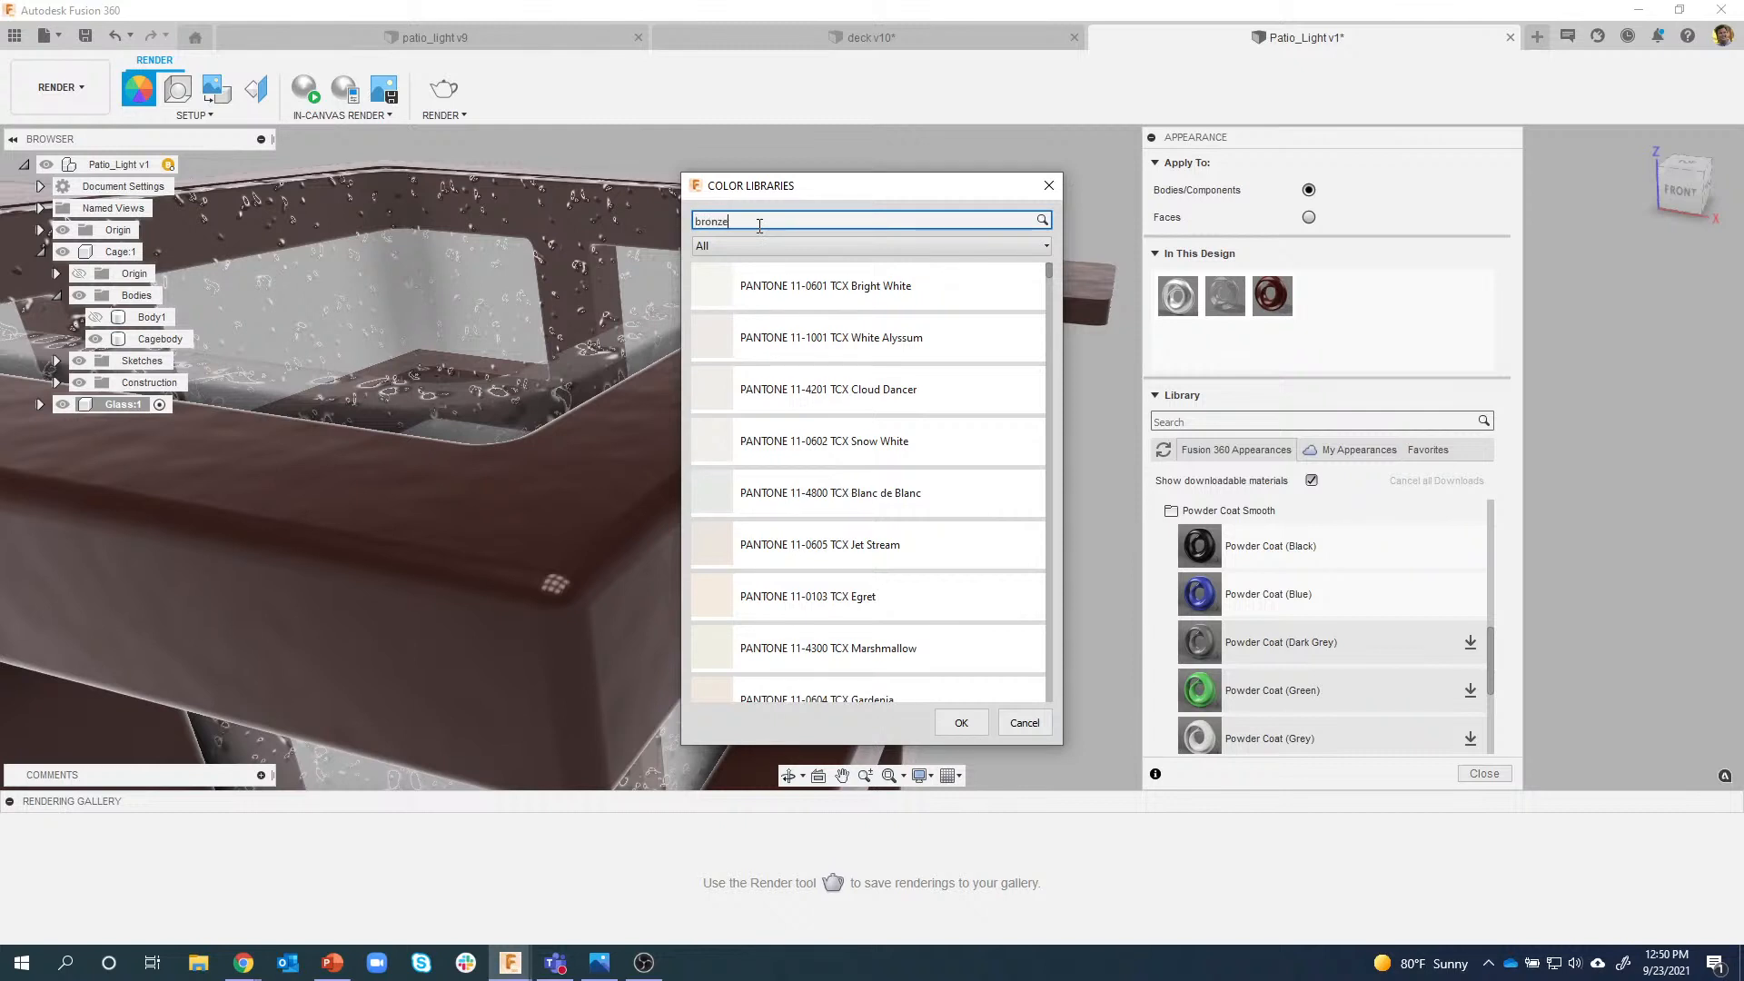
pyautogui.press('Return')
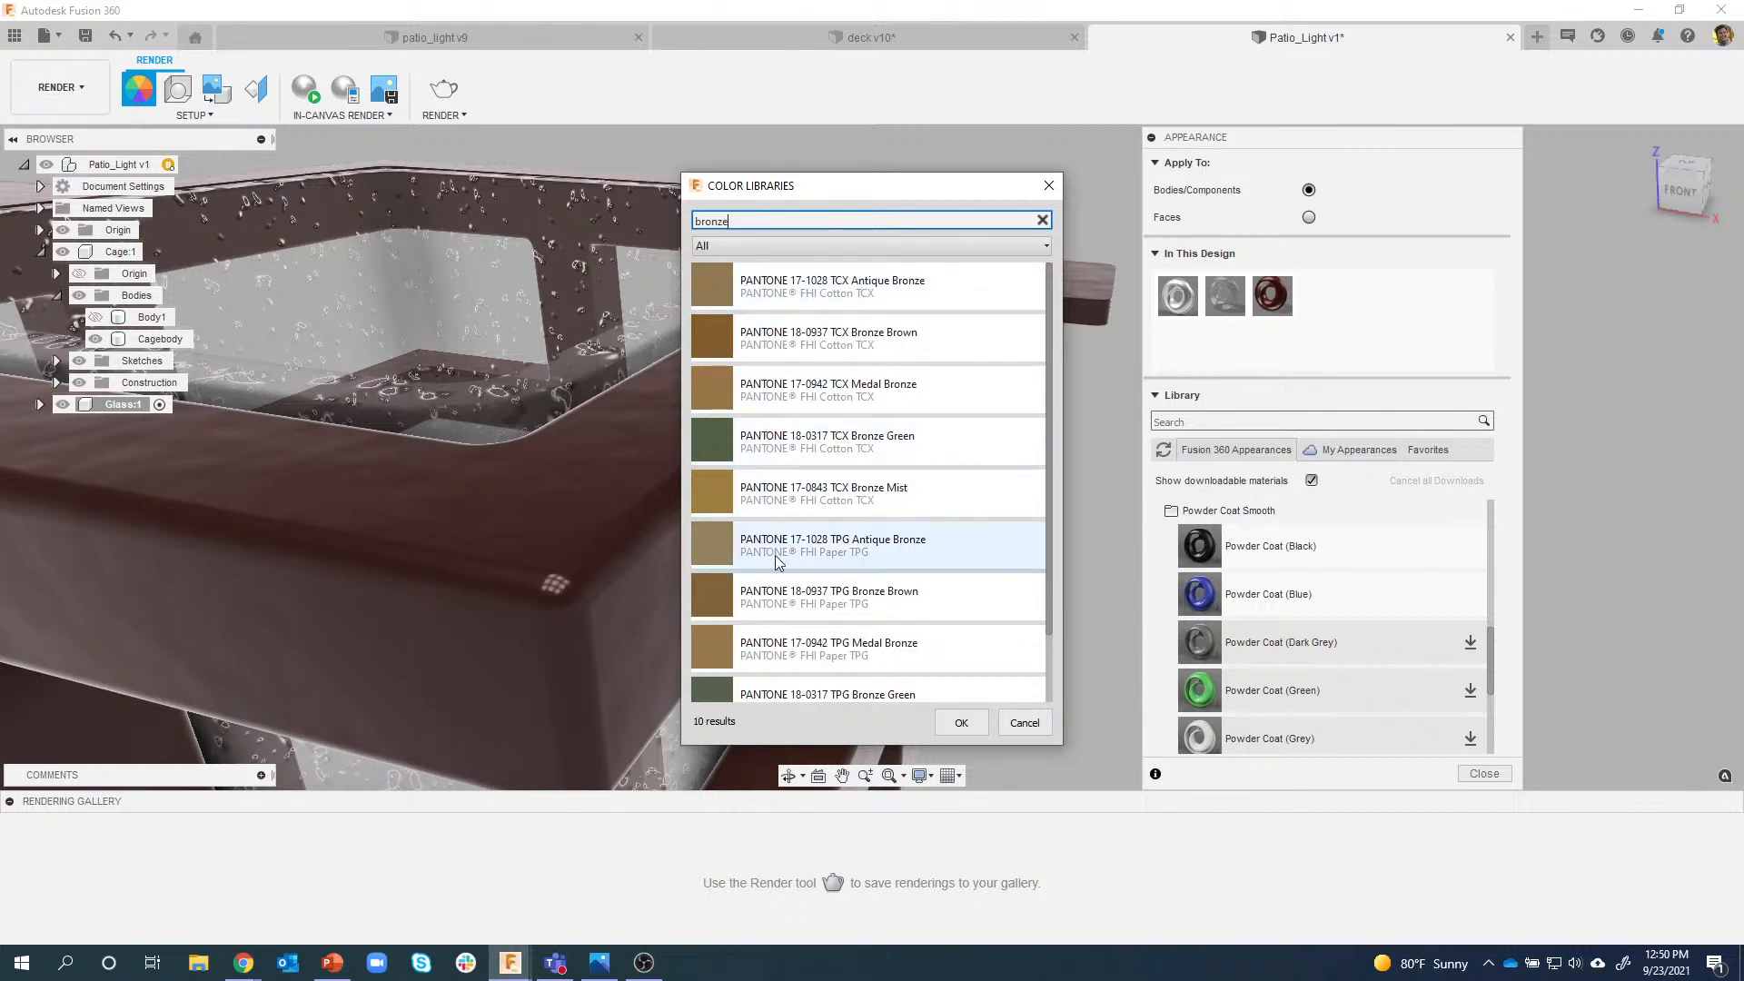
pyautogui.scroll(-1, 825, 604)
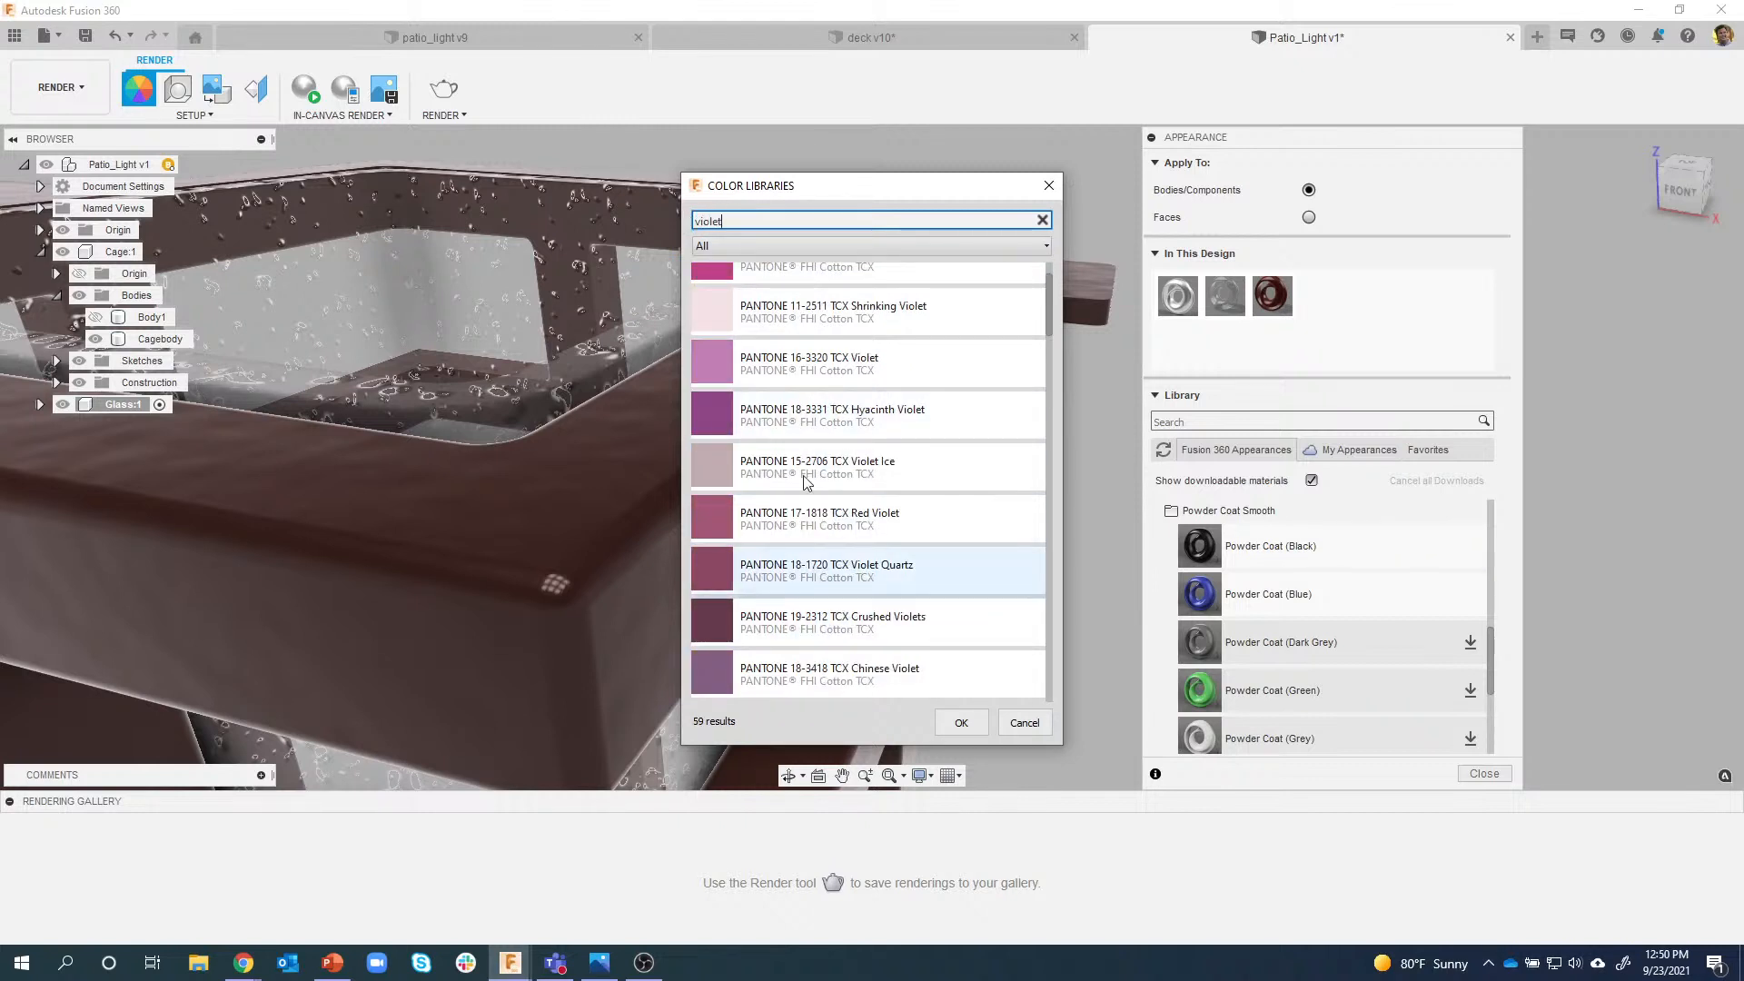
pyautogui.click(1020, 722)
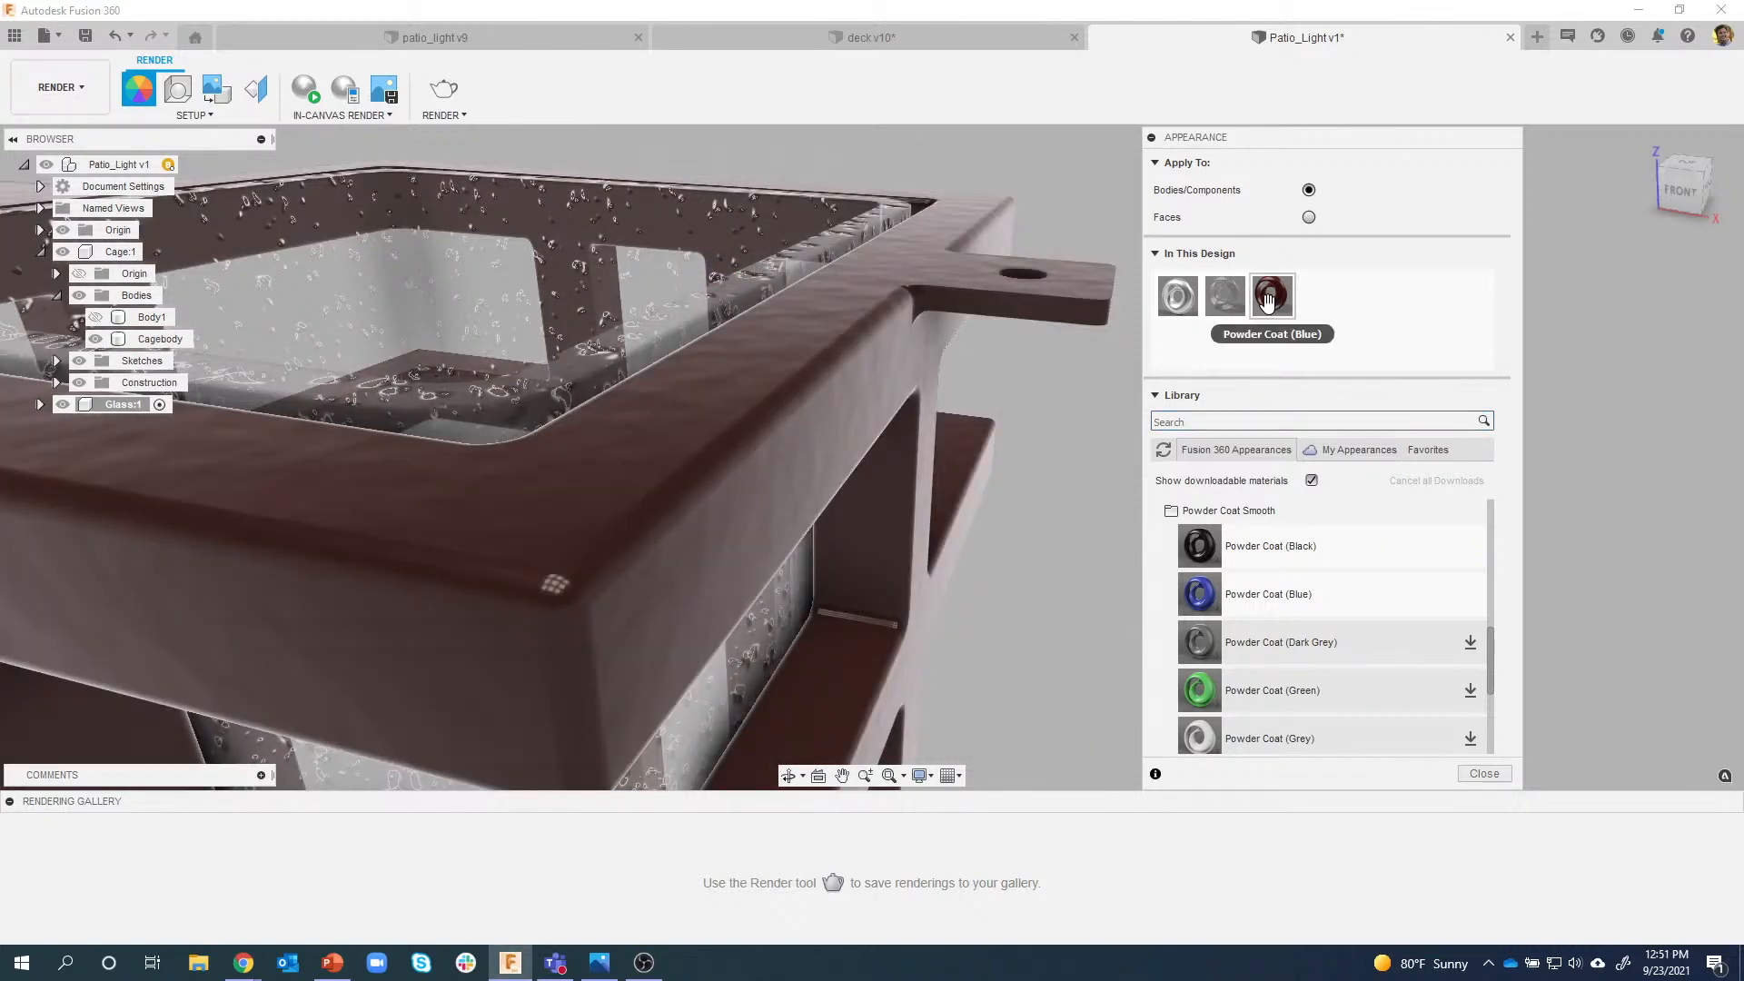
# Edit the Powder Coat (Blue) appearance, set its scale to 30.00, and finish assigning appearances.
pyautogui.rightClick(1271, 302)
pyautogui.click(1311, 320)
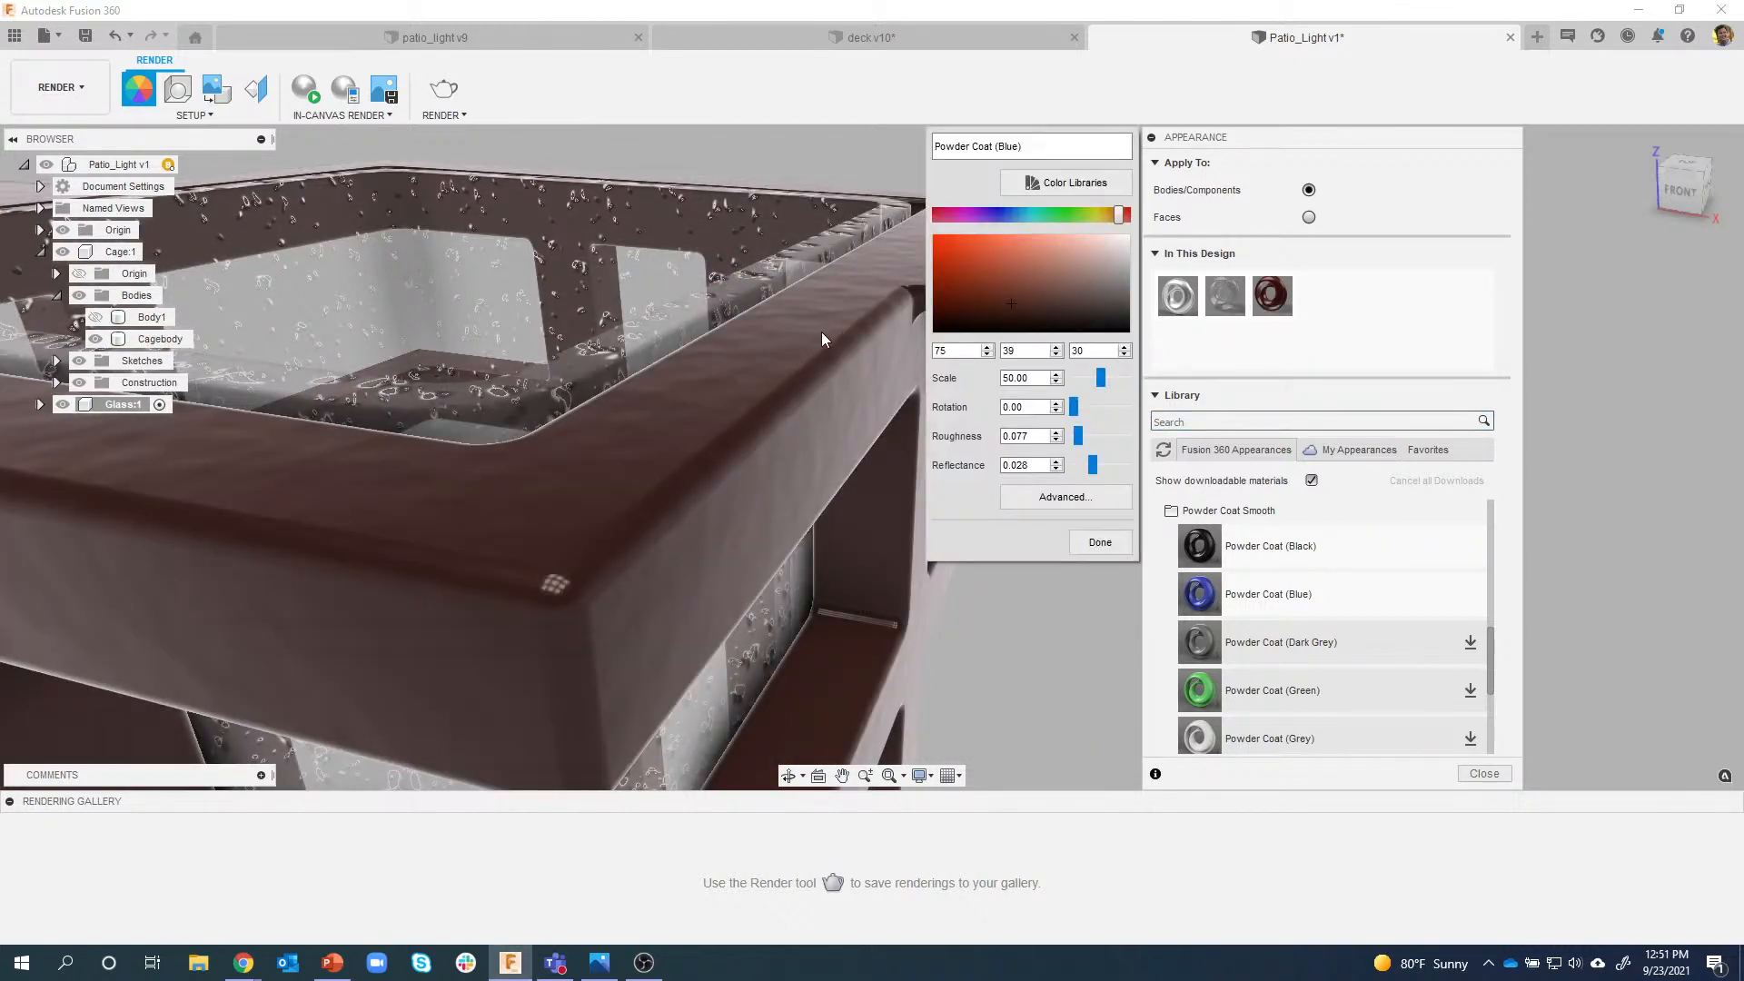
pyautogui.keyDown('shift'); pyautogui.moveTo(821, 331); pyautogui.dragTo(879, 334, button='middle'); pyautogui.keyUp('shift')
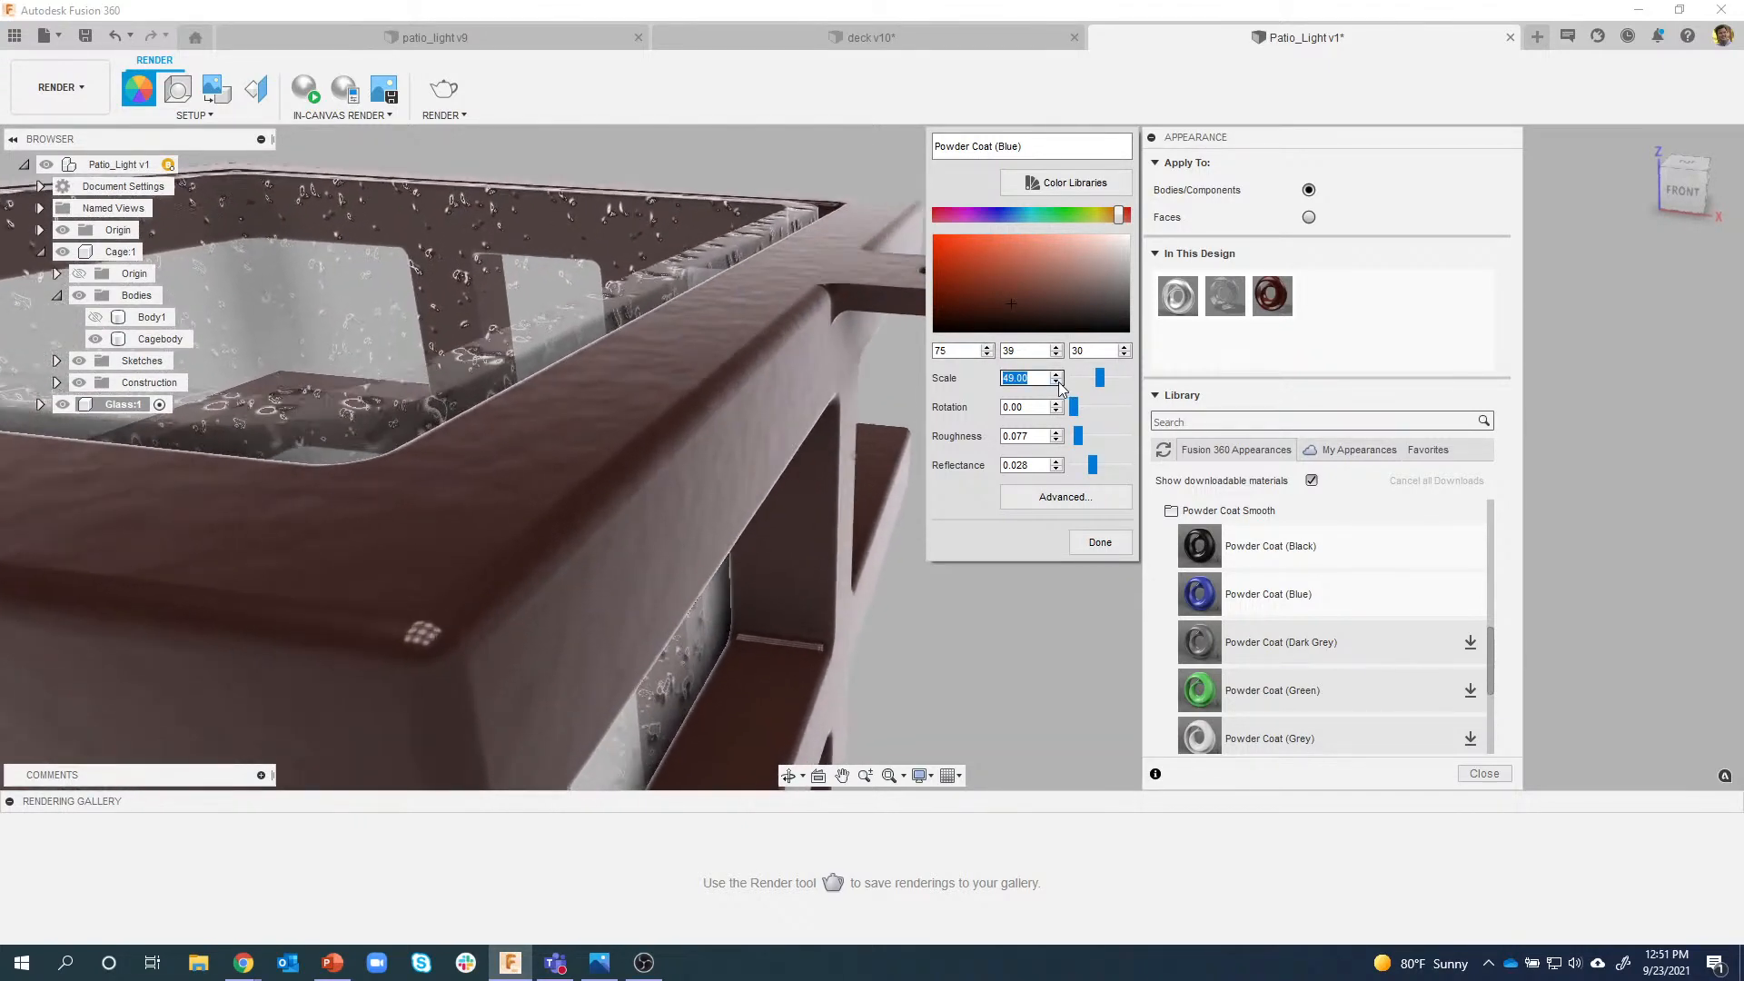
pyautogui.click(1057, 384)
pyautogui.click(1057, 383)
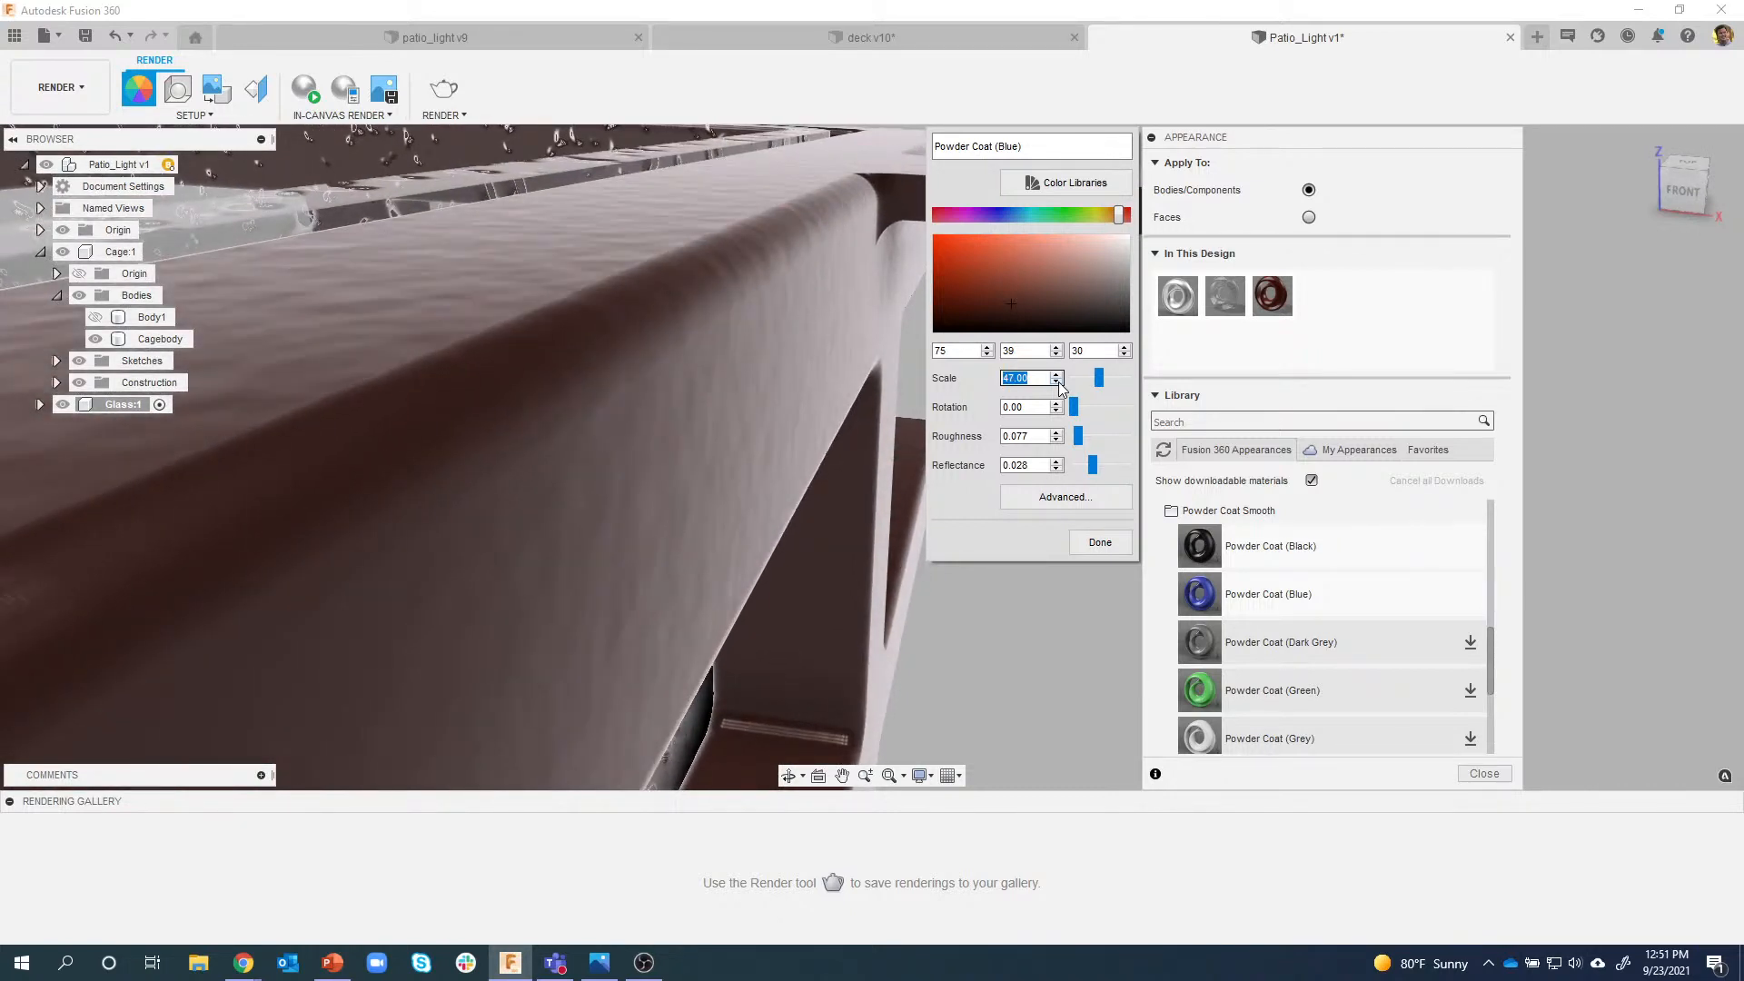
pyautogui.click(1057, 383)
pyautogui.click(1057, 384)
pyautogui.click(1057, 383)
pyautogui.click(1057, 384)
pyautogui.click(1057, 383)
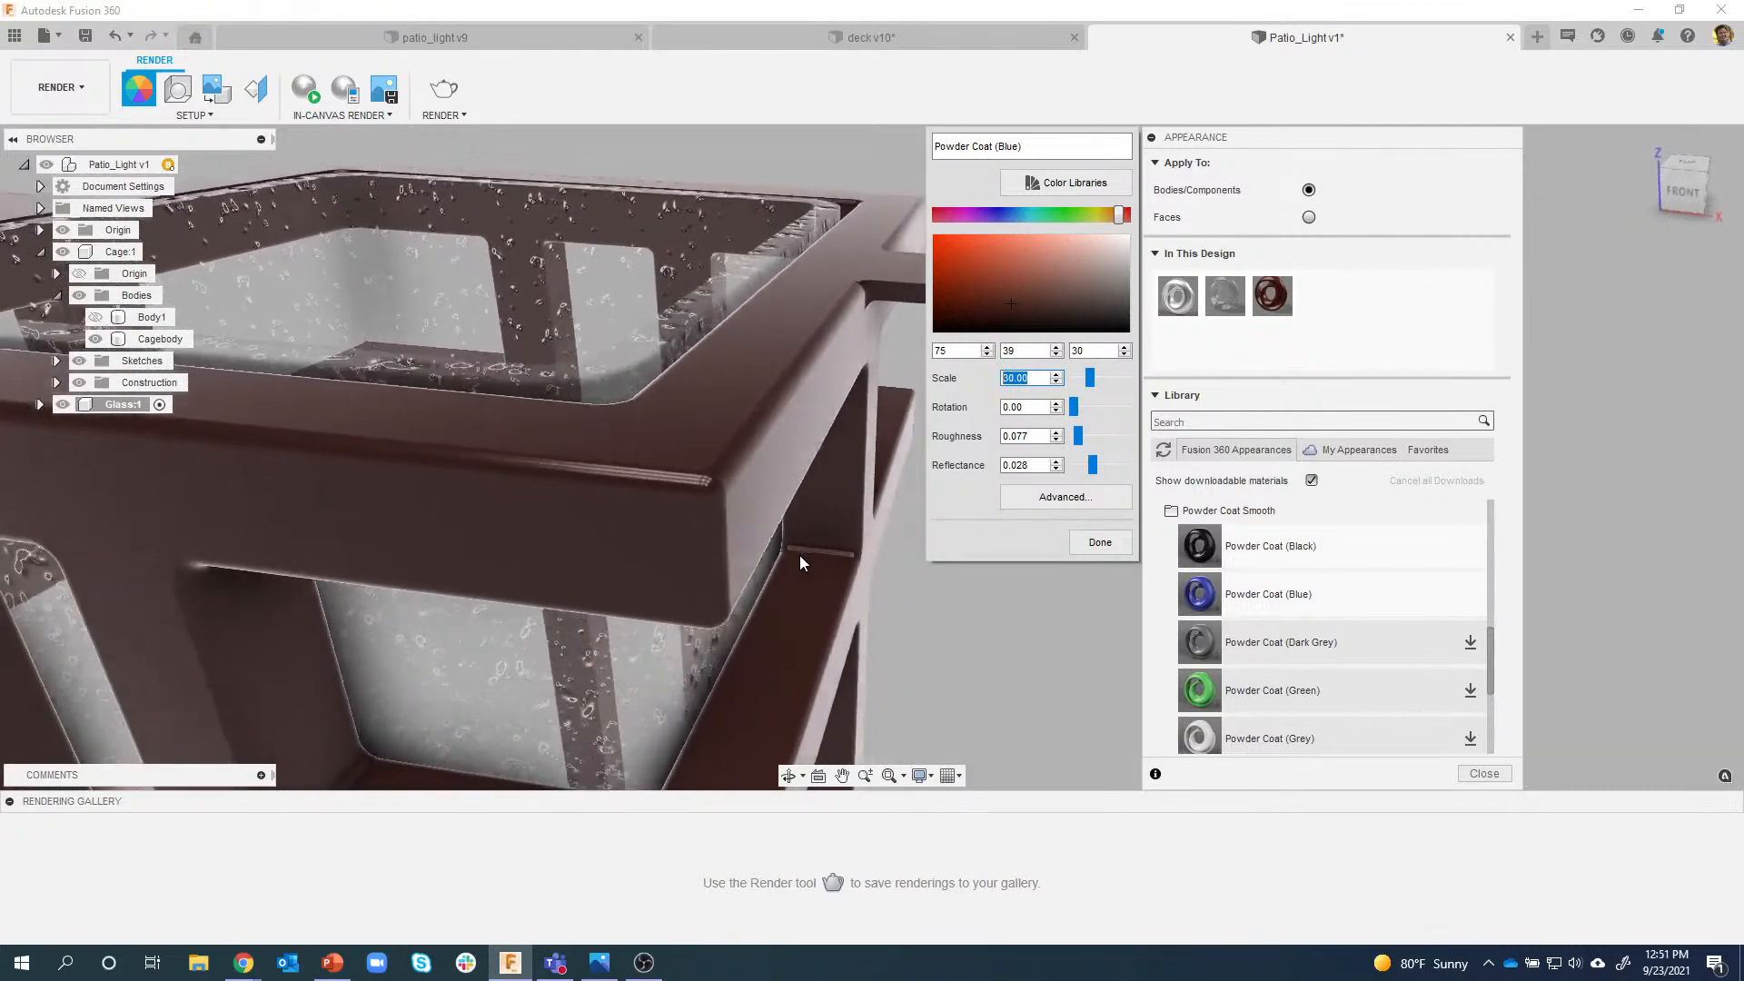
pyautogui.click(1104, 543)
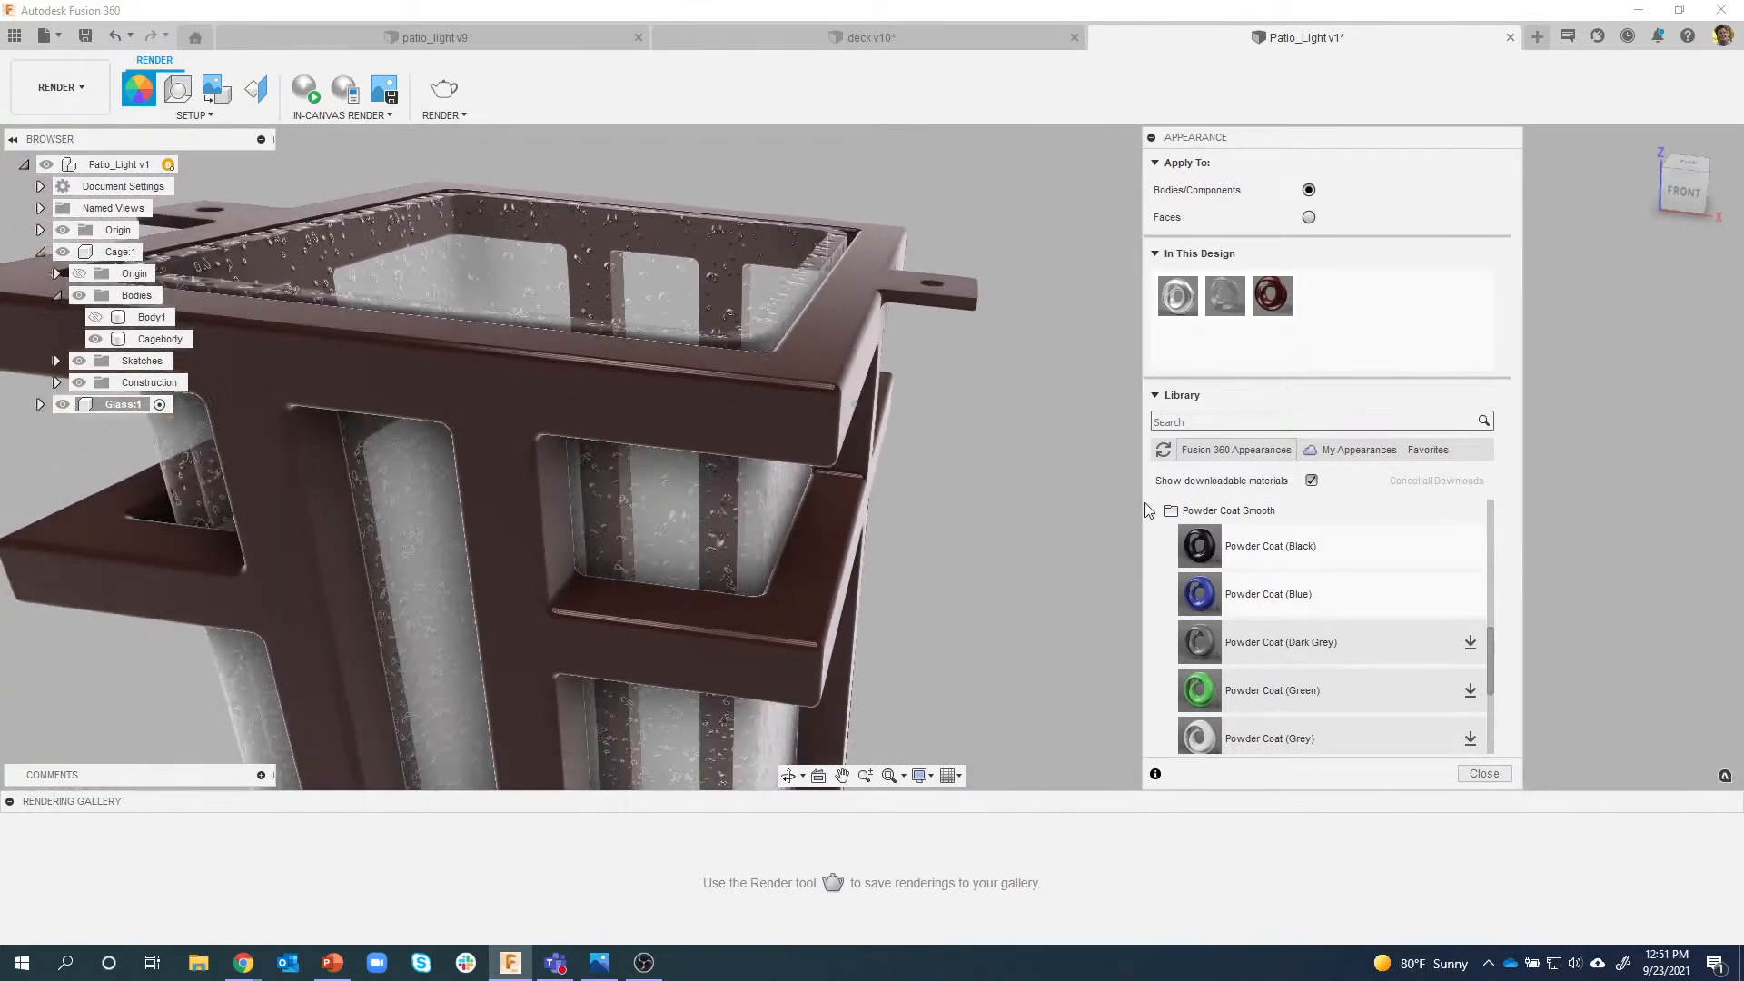
pyautogui.click(1482, 779)
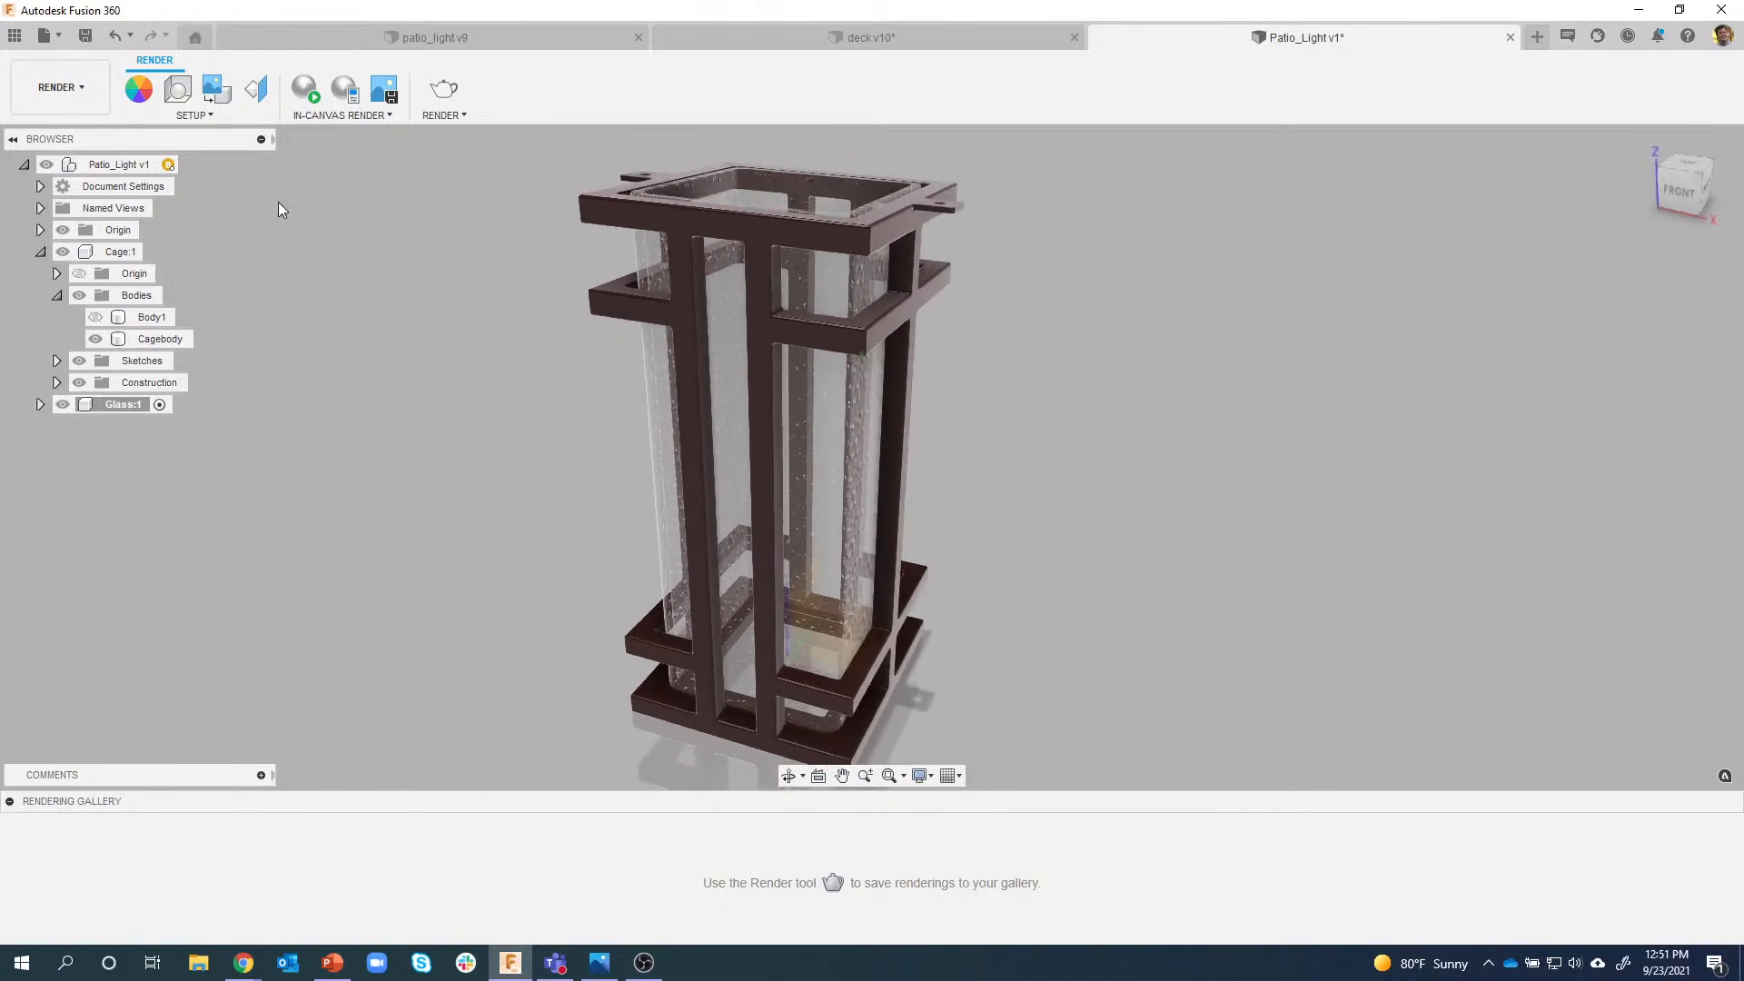
# Try the Warm Light environment from the environment library on the scene, and switch back to Skylight.
pyautogui.click(188, 95)
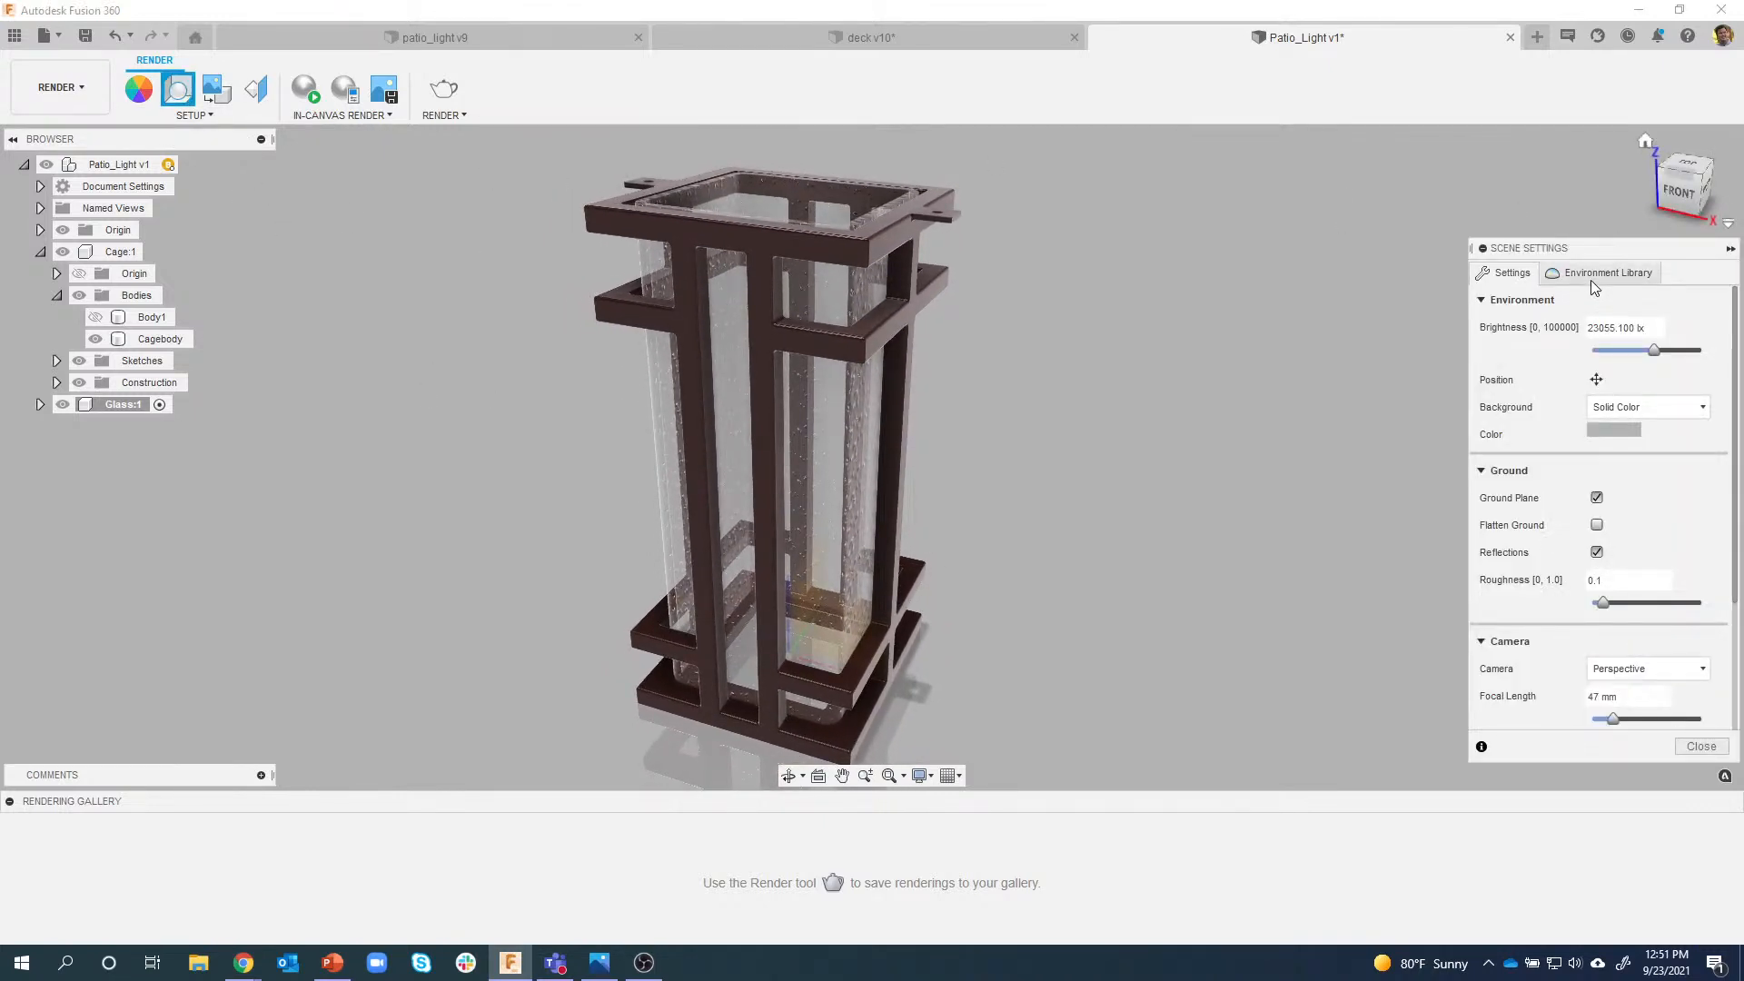
pyautogui.click(1595, 274)
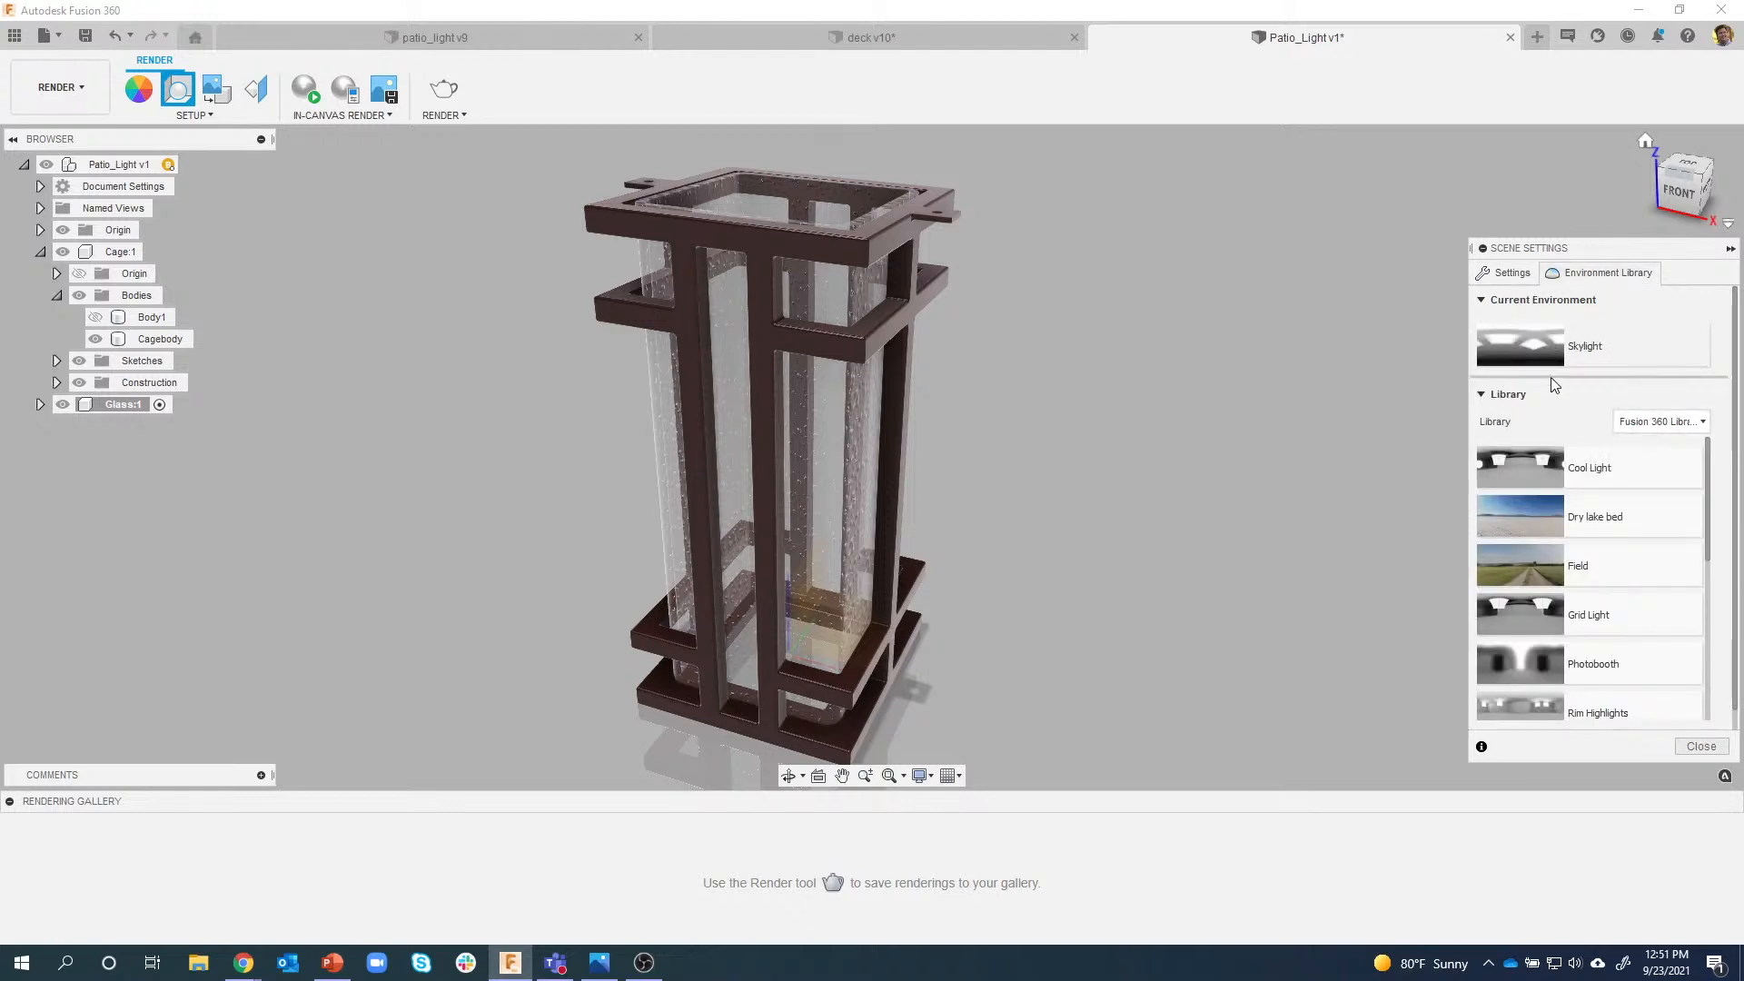
pyautogui.scroll(-3, 1630, 616)
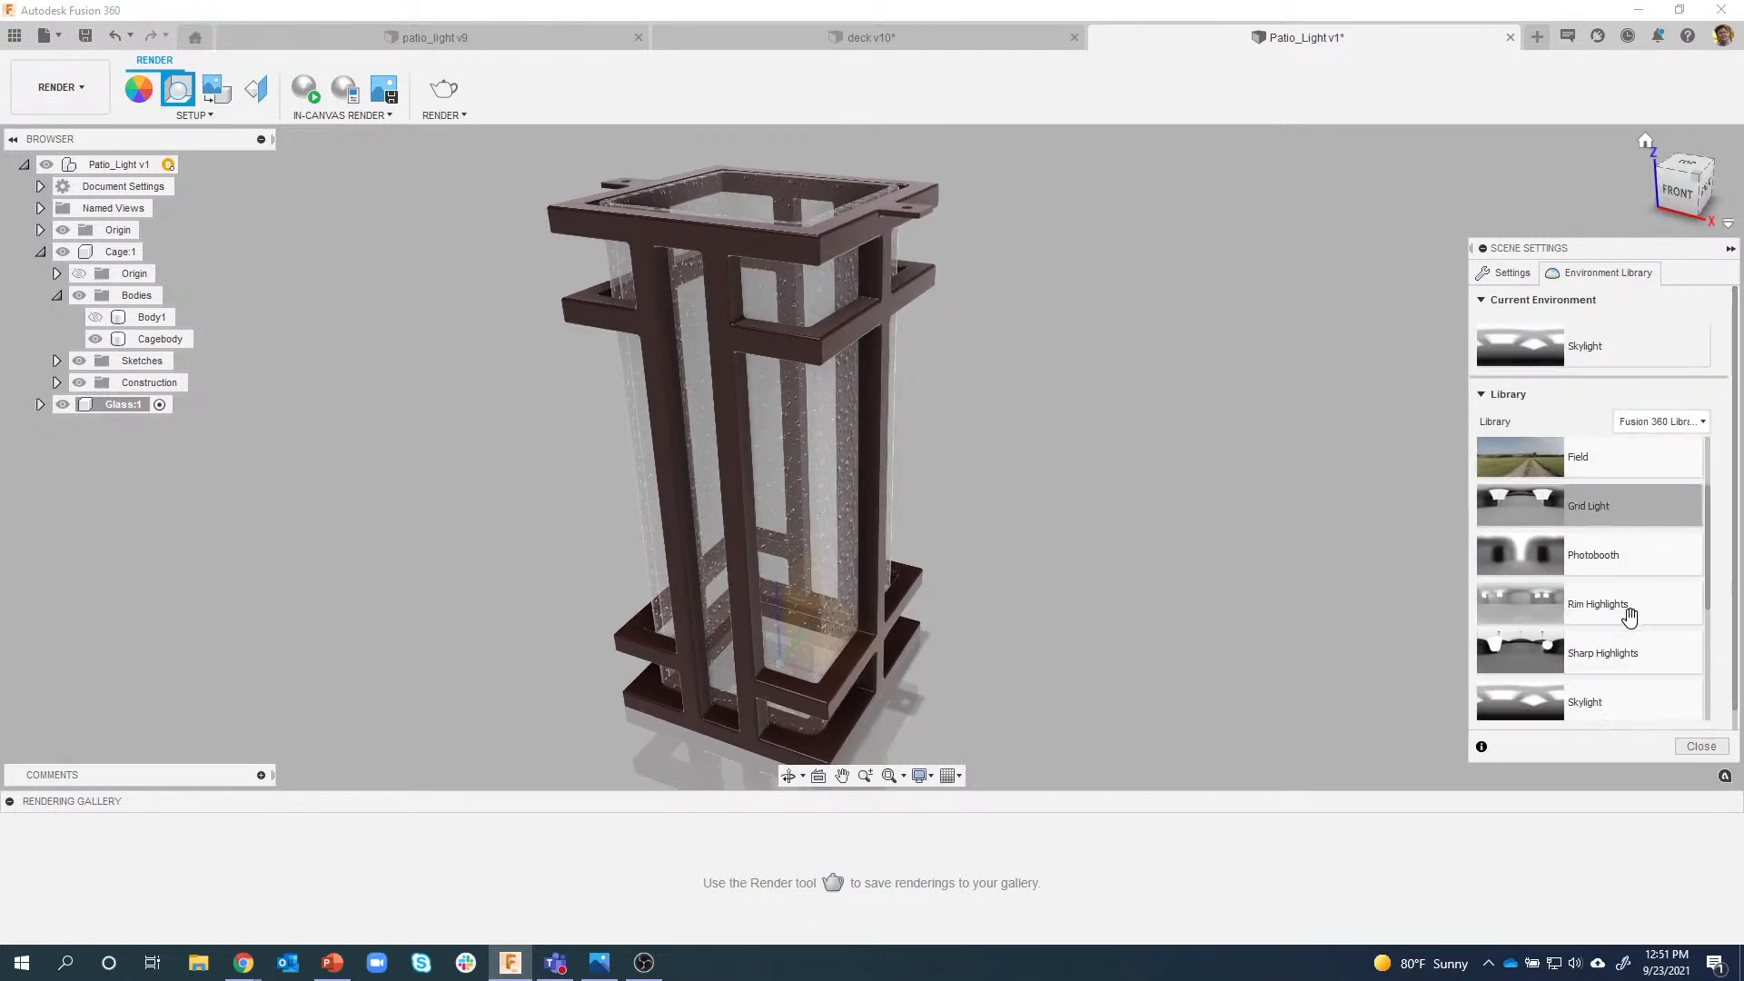
pyautogui.scroll(-5, 1630, 615)
pyautogui.moveTo(1584, 556); pyautogui.dragTo(1566, 549)
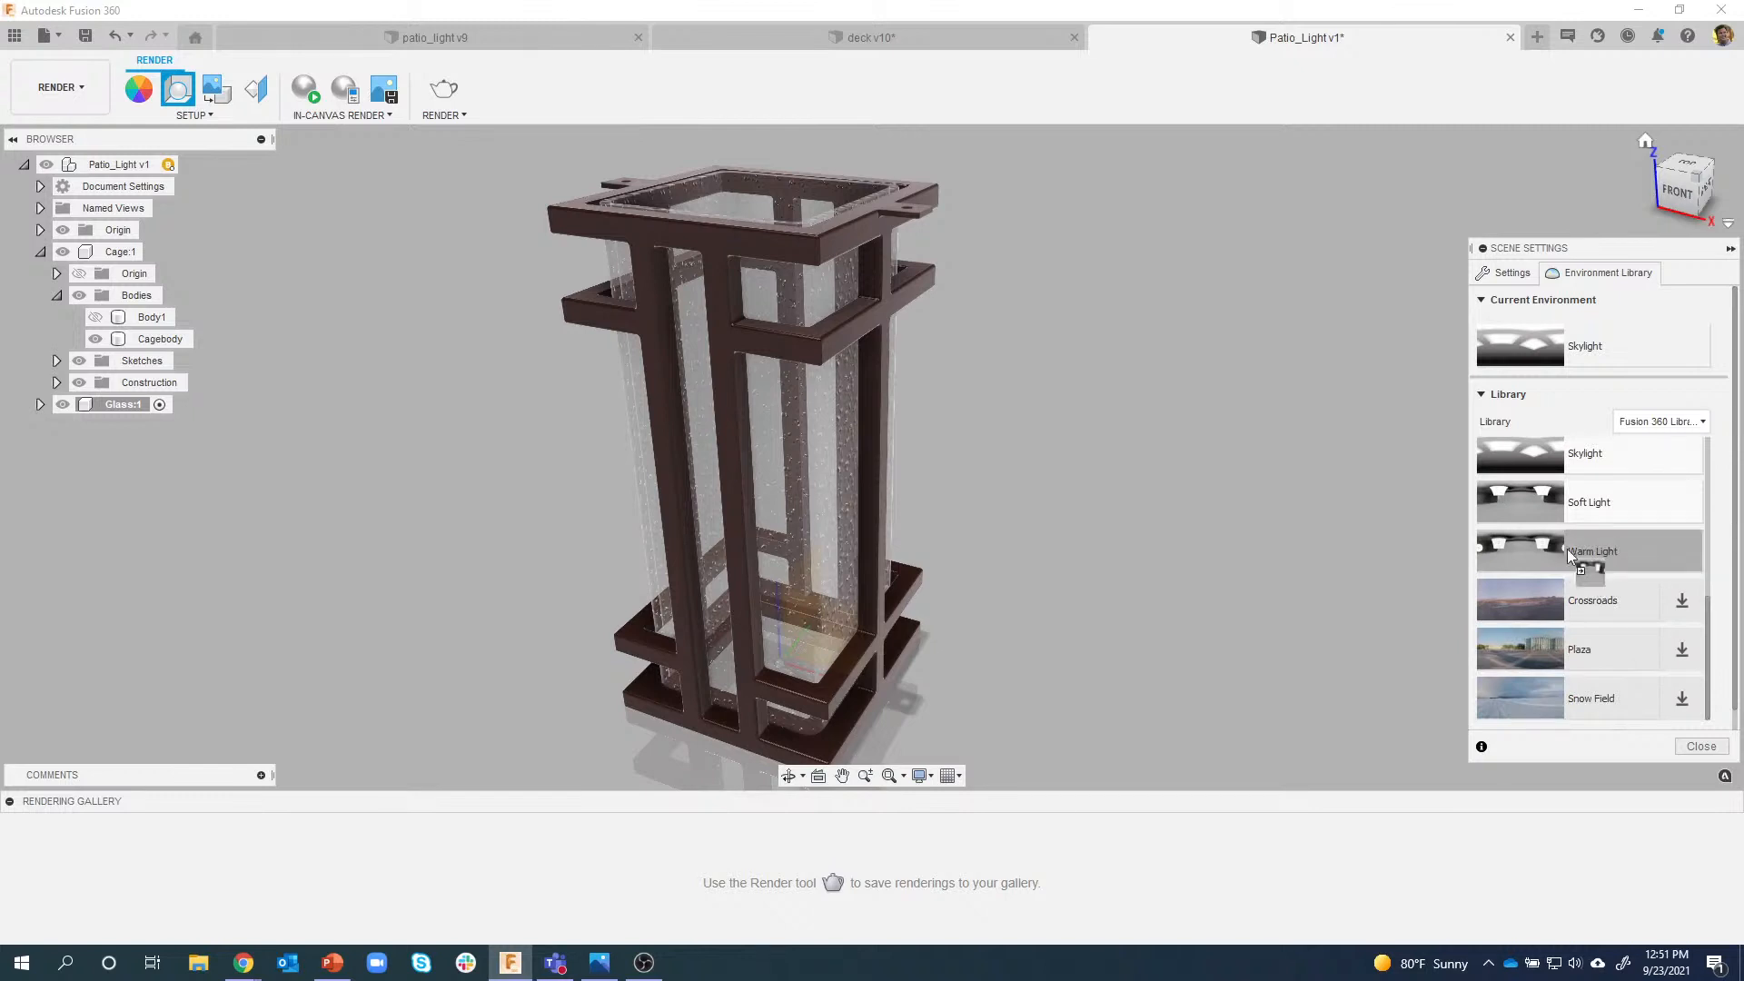
pyautogui.moveTo(1266, 455); pyautogui.dragTo(1266, 455)
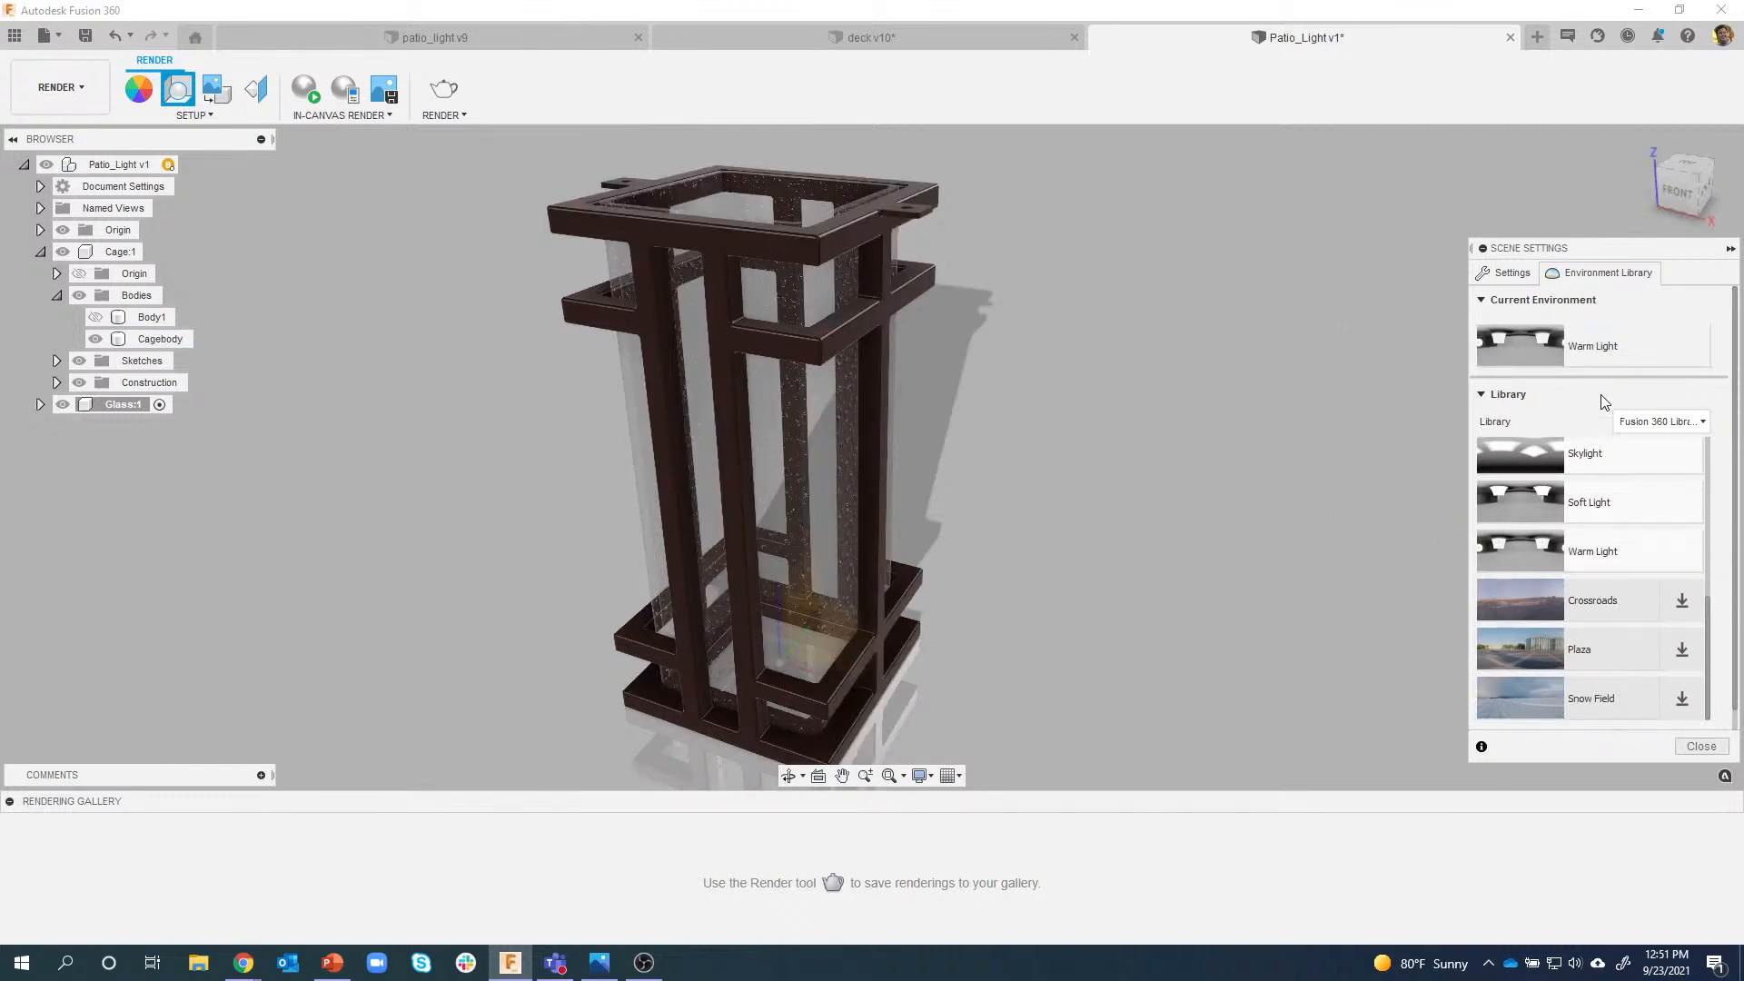
pyautogui.moveTo(1149, 344); pyautogui.dragTo(1152, 349)
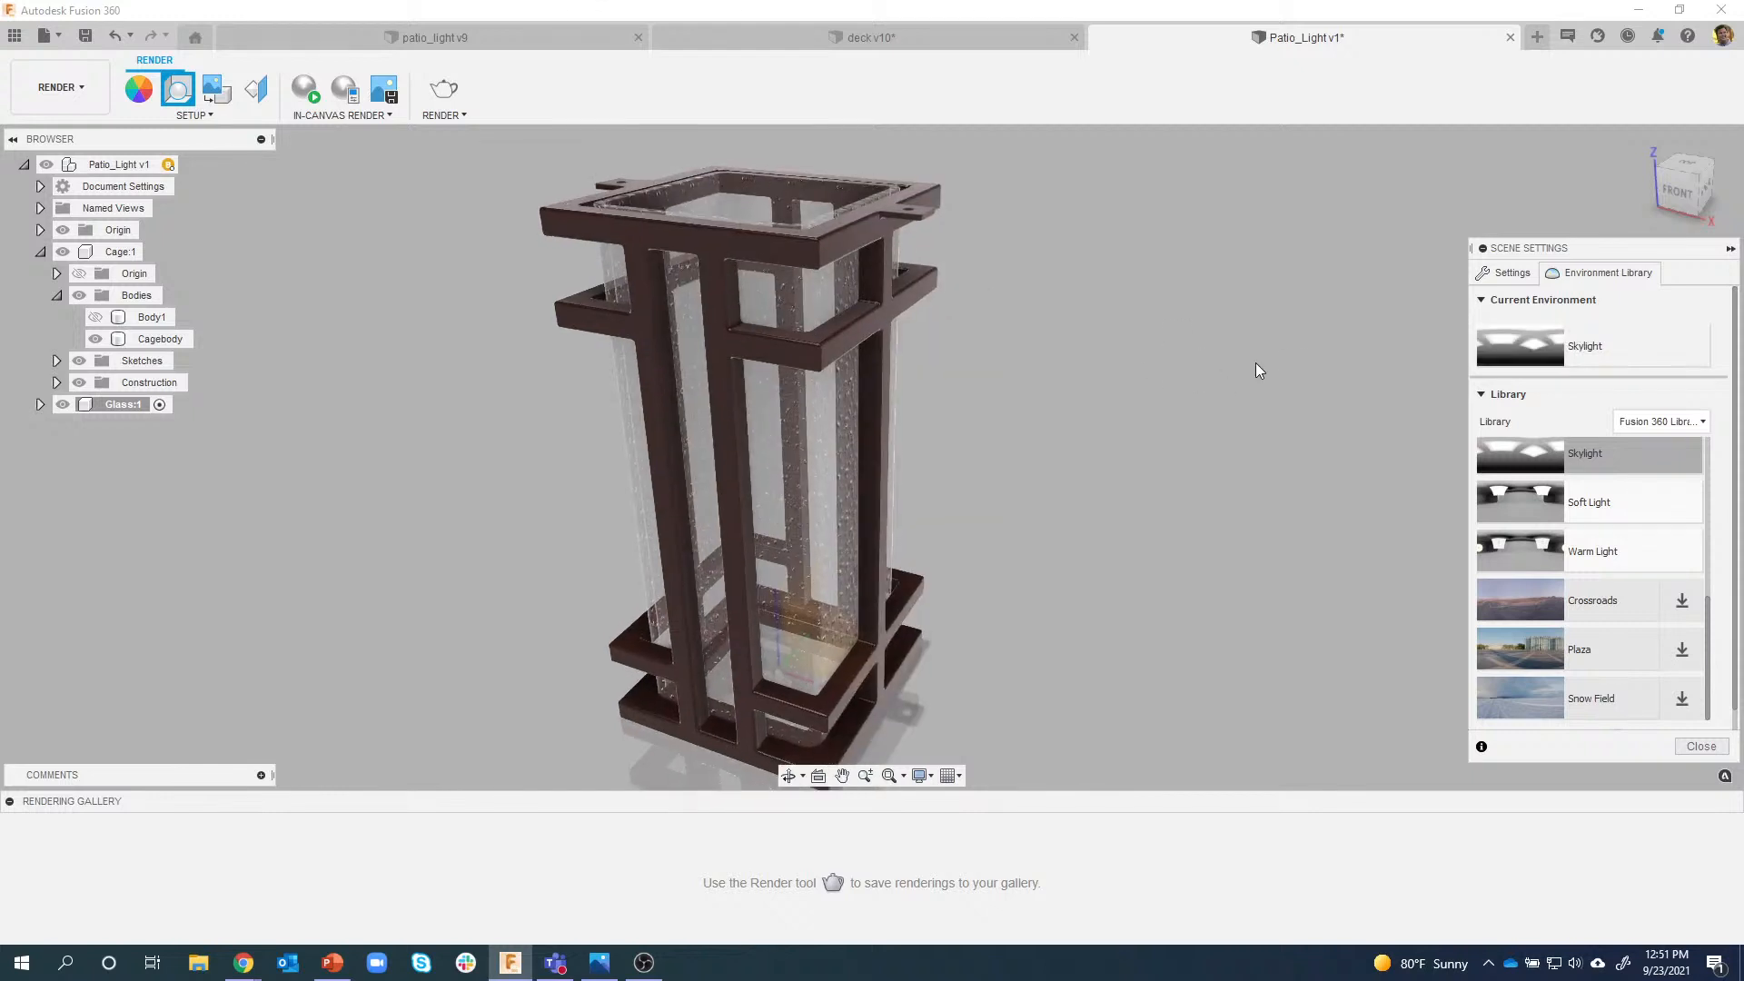
# Run an in-canvas render of the light's upper part, compare it with the reference image patio_light_2.png in Photos, and stop it.
pyautogui.scroll(5, 1255, 362)
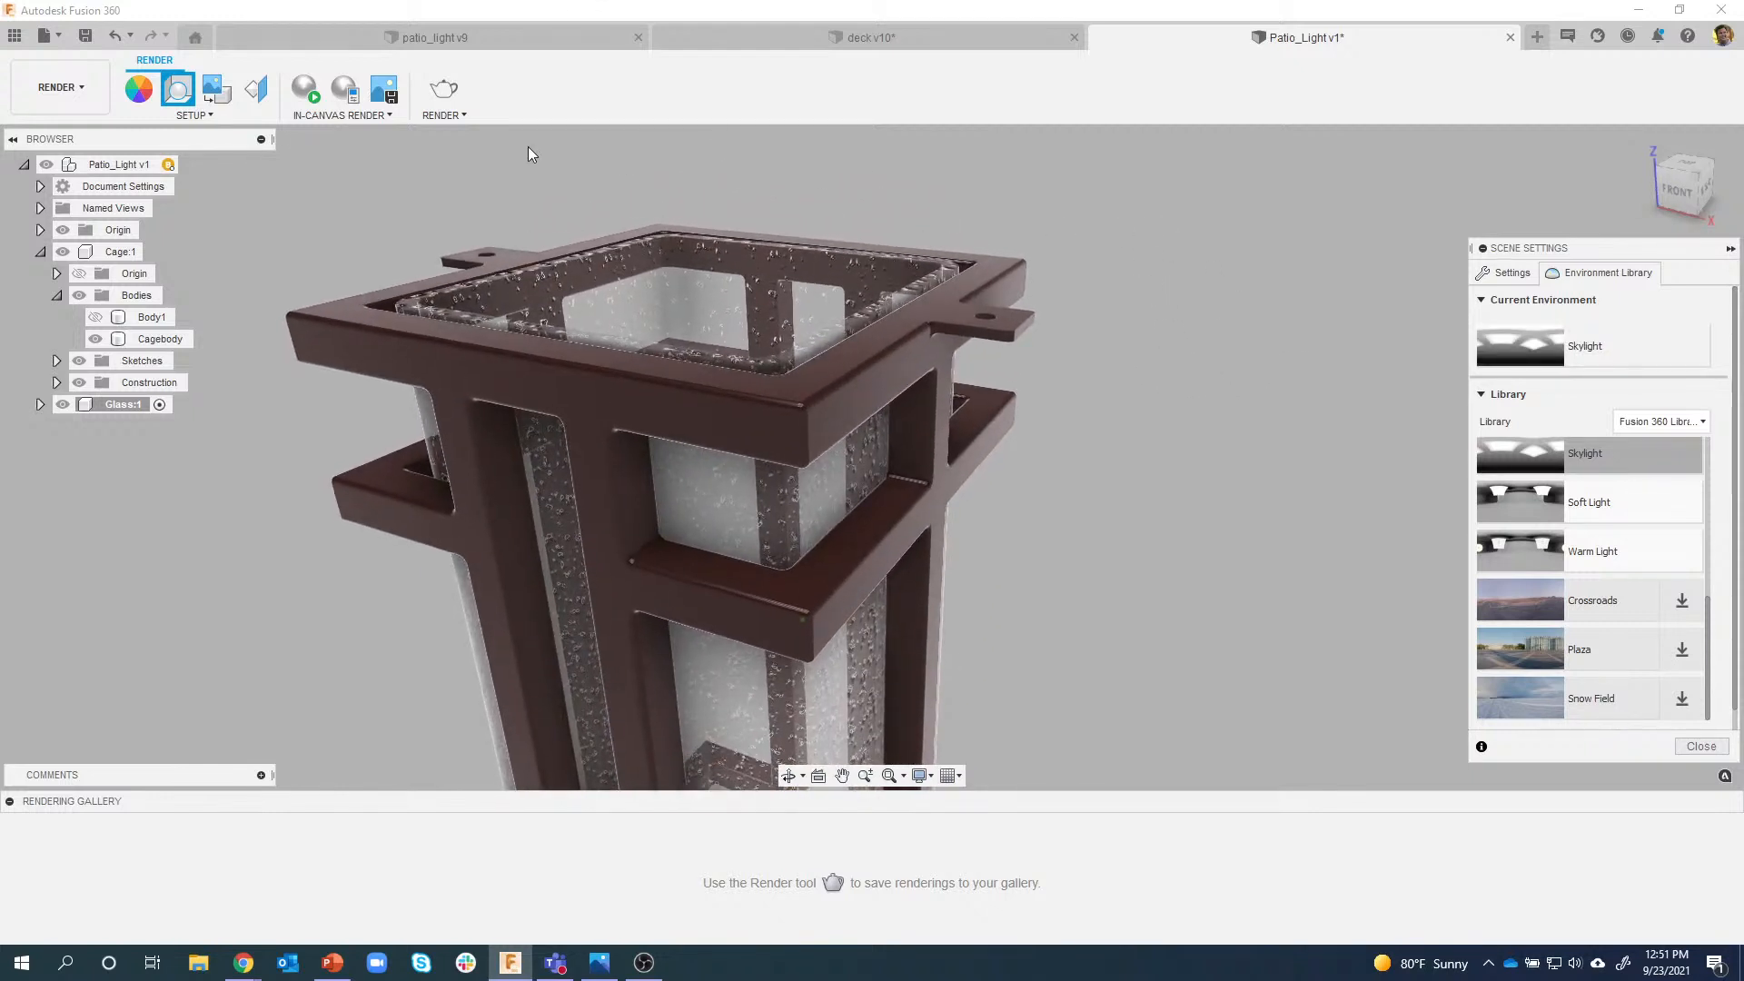
pyautogui.click(305, 89)
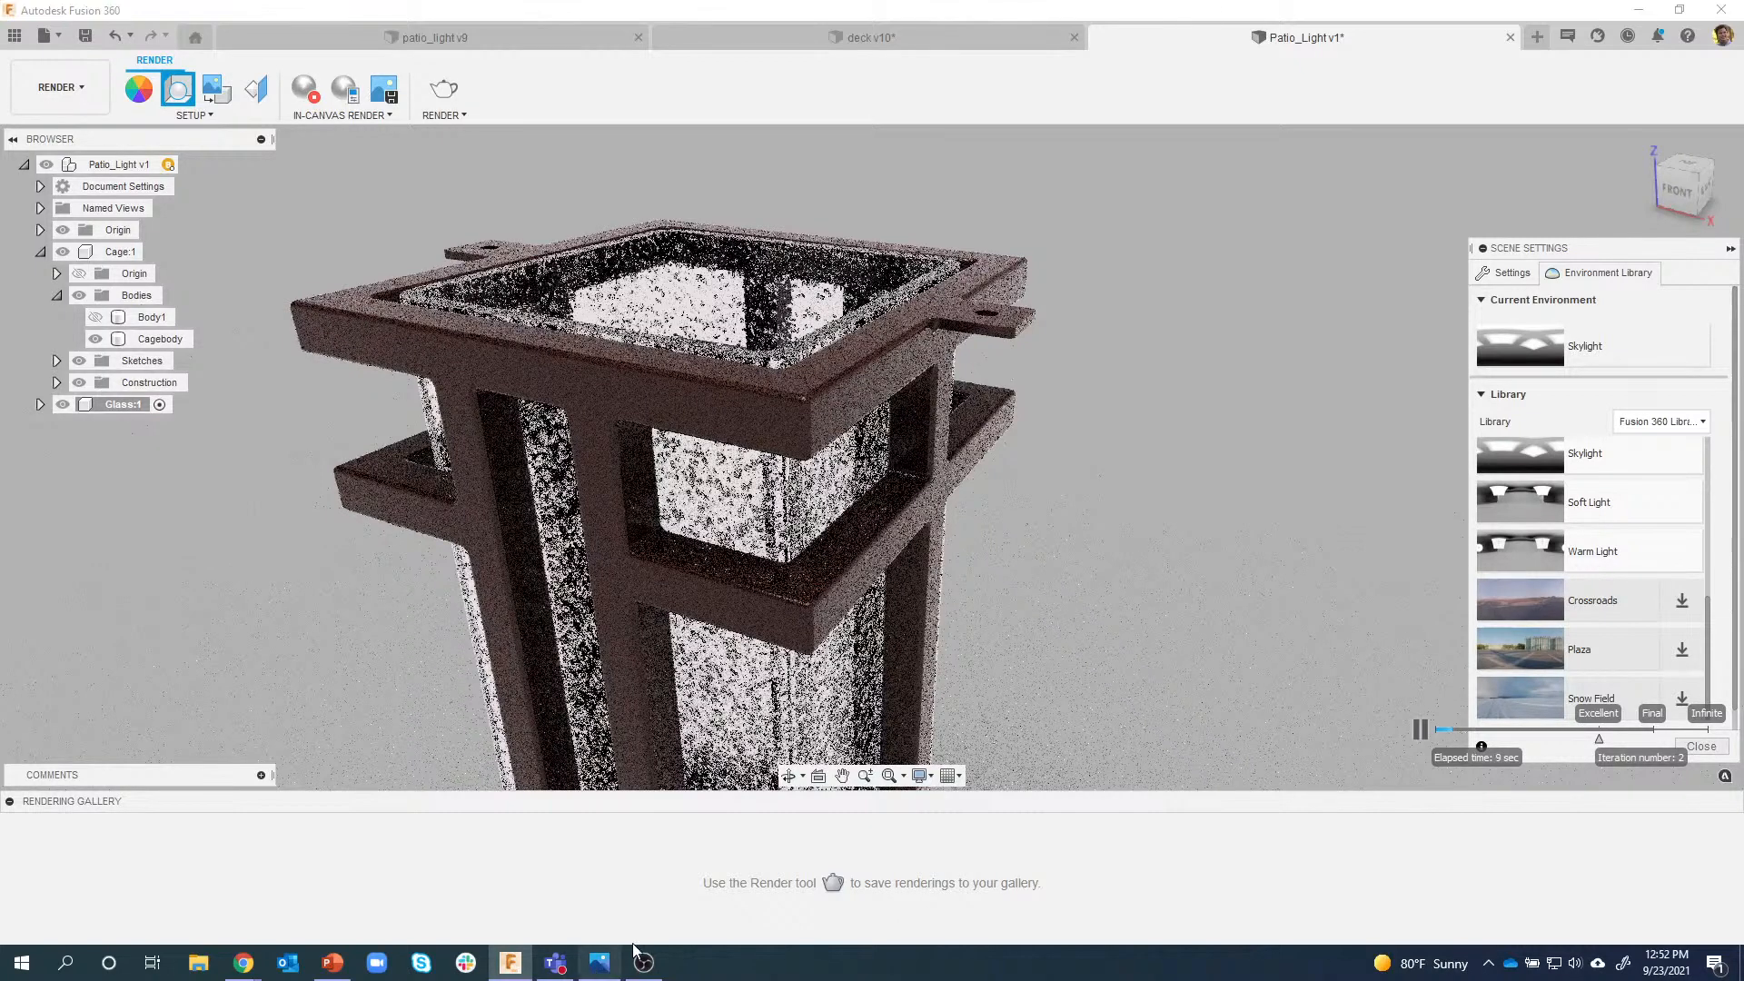
pyautogui.click(600, 961)
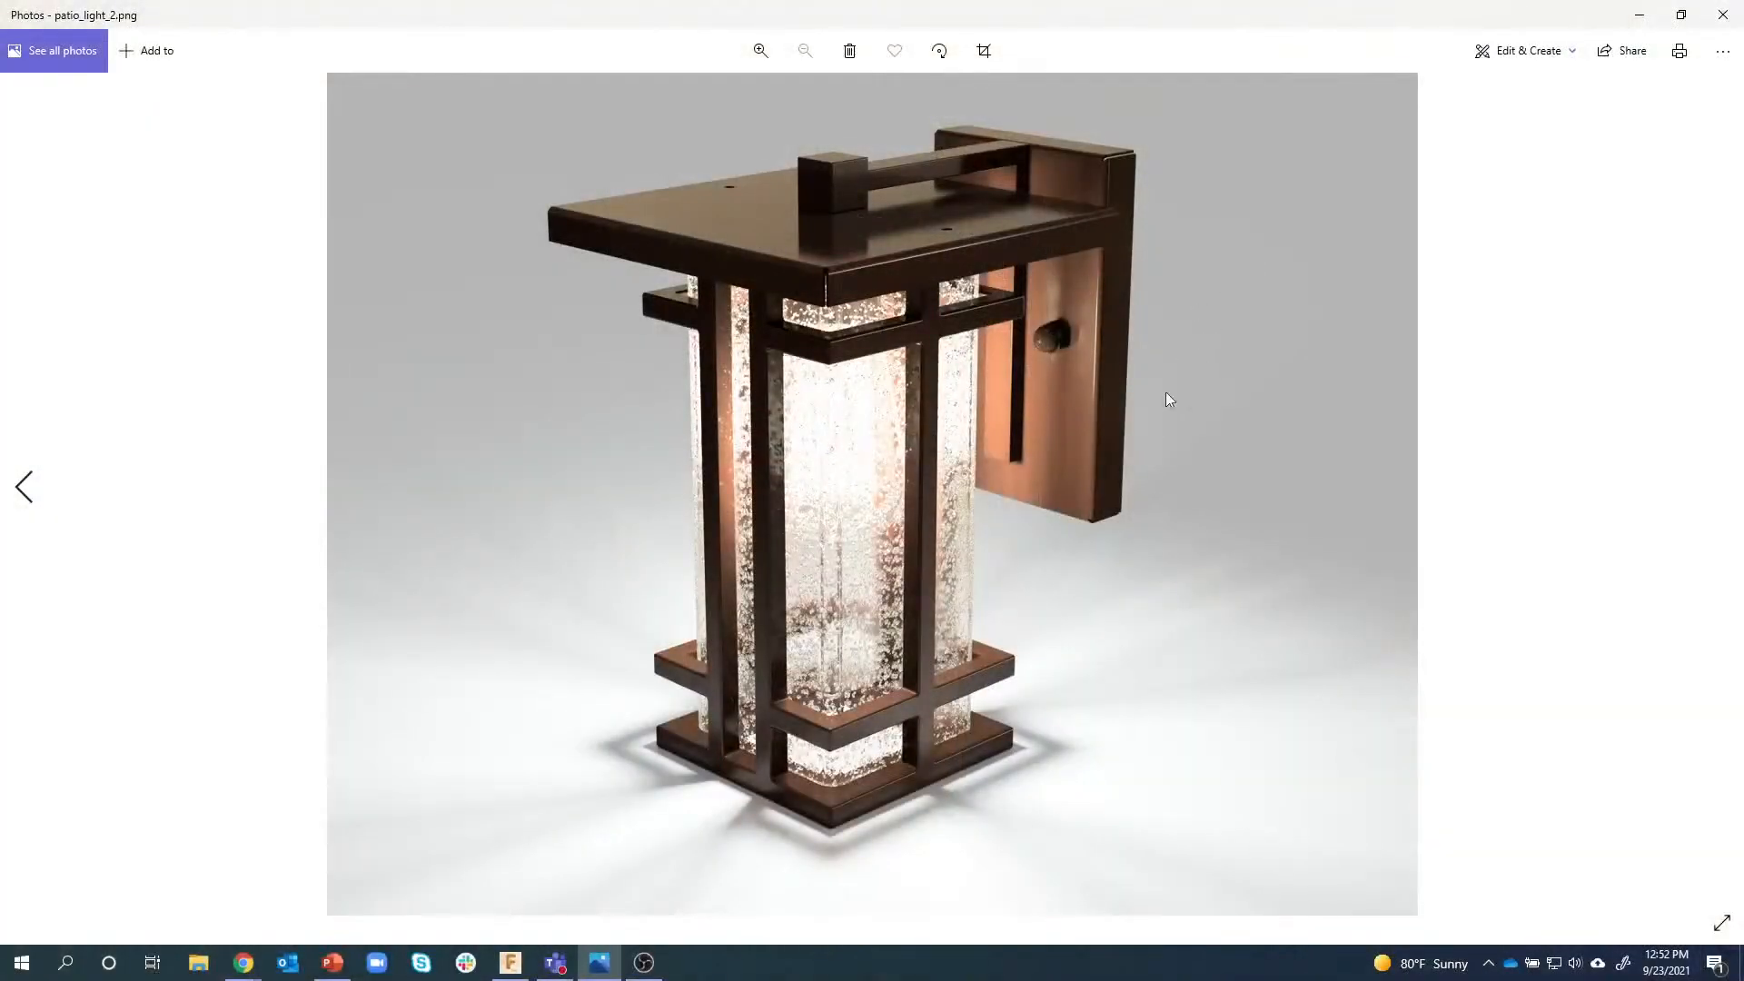
pyautogui.click(511, 961)
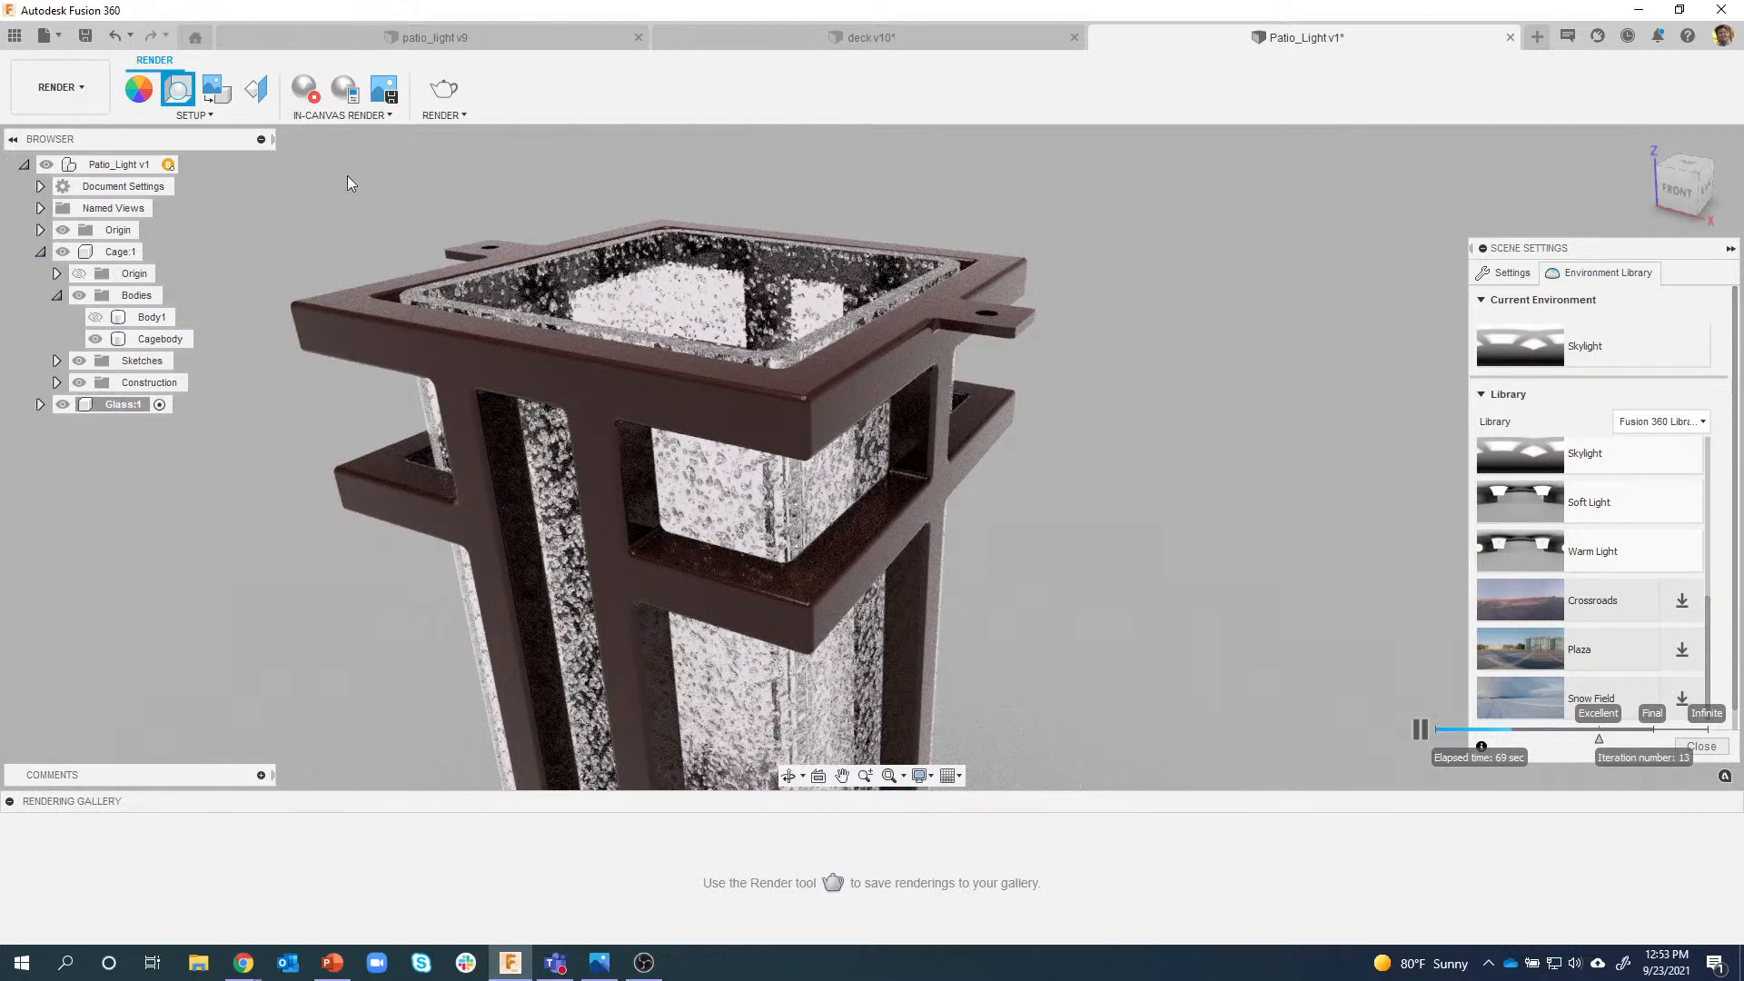
pyautogui.click(308, 95)
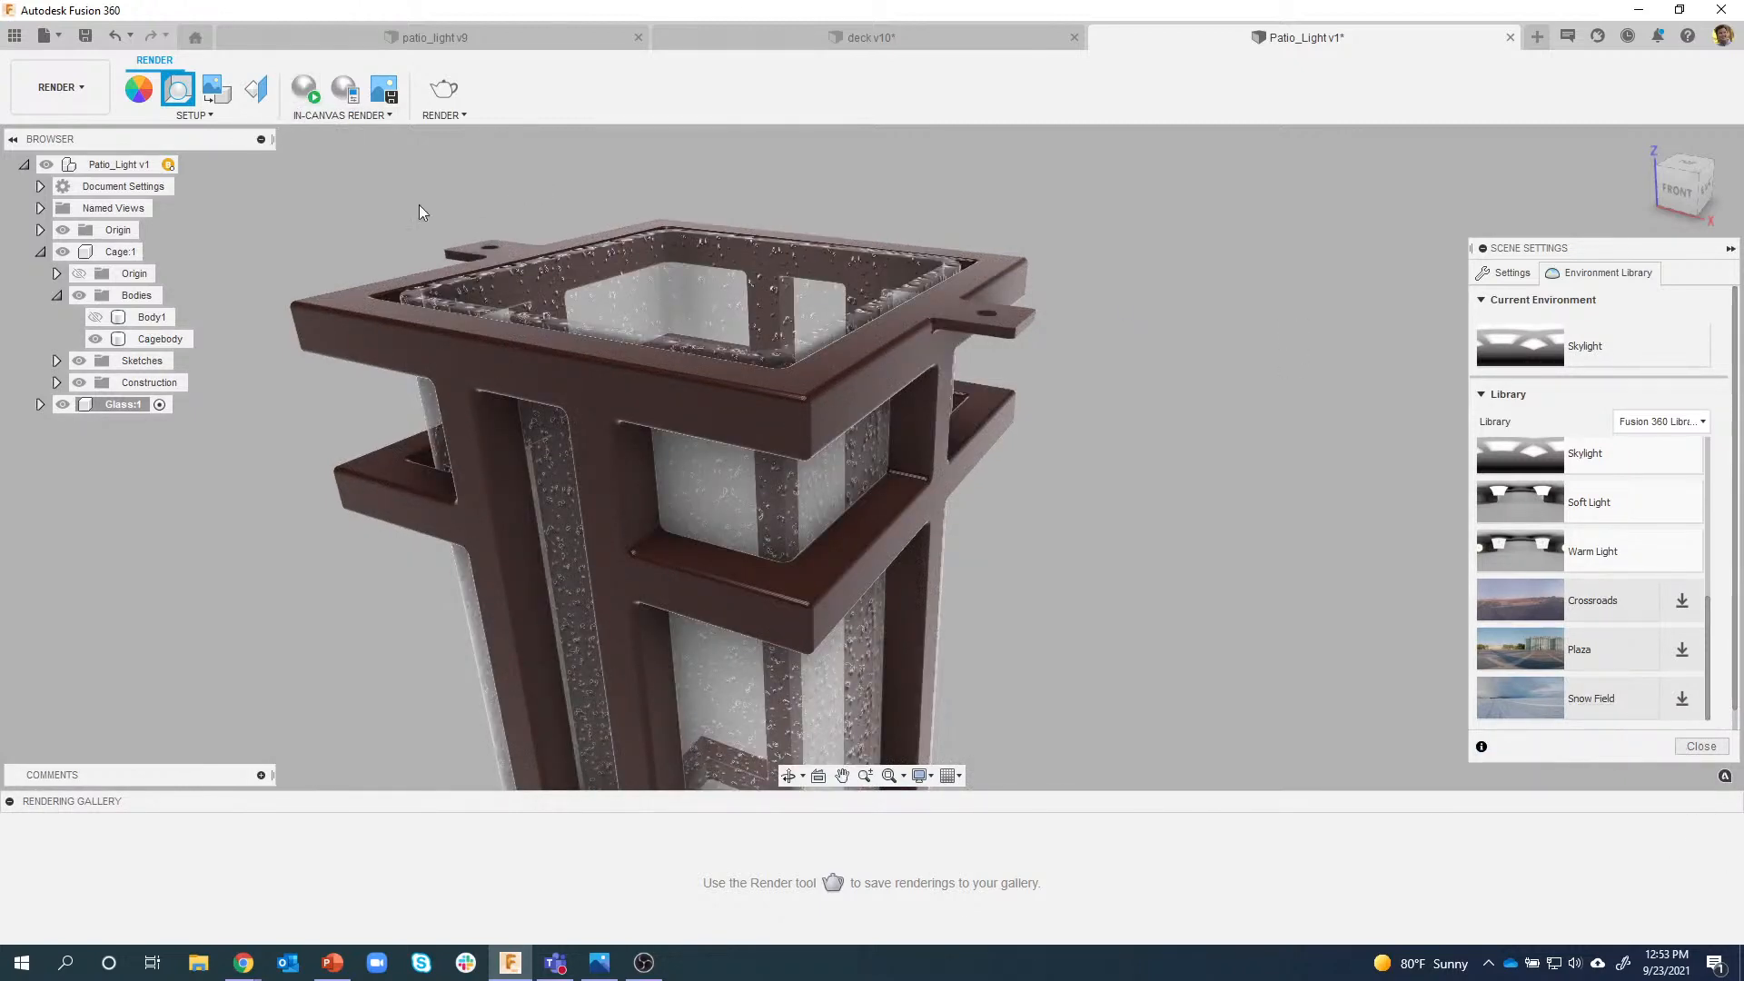
# Return to the Design workspace with the top-level Patio_Light component active, and save the design with the description User Saved.
pyautogui.click(82, 94)
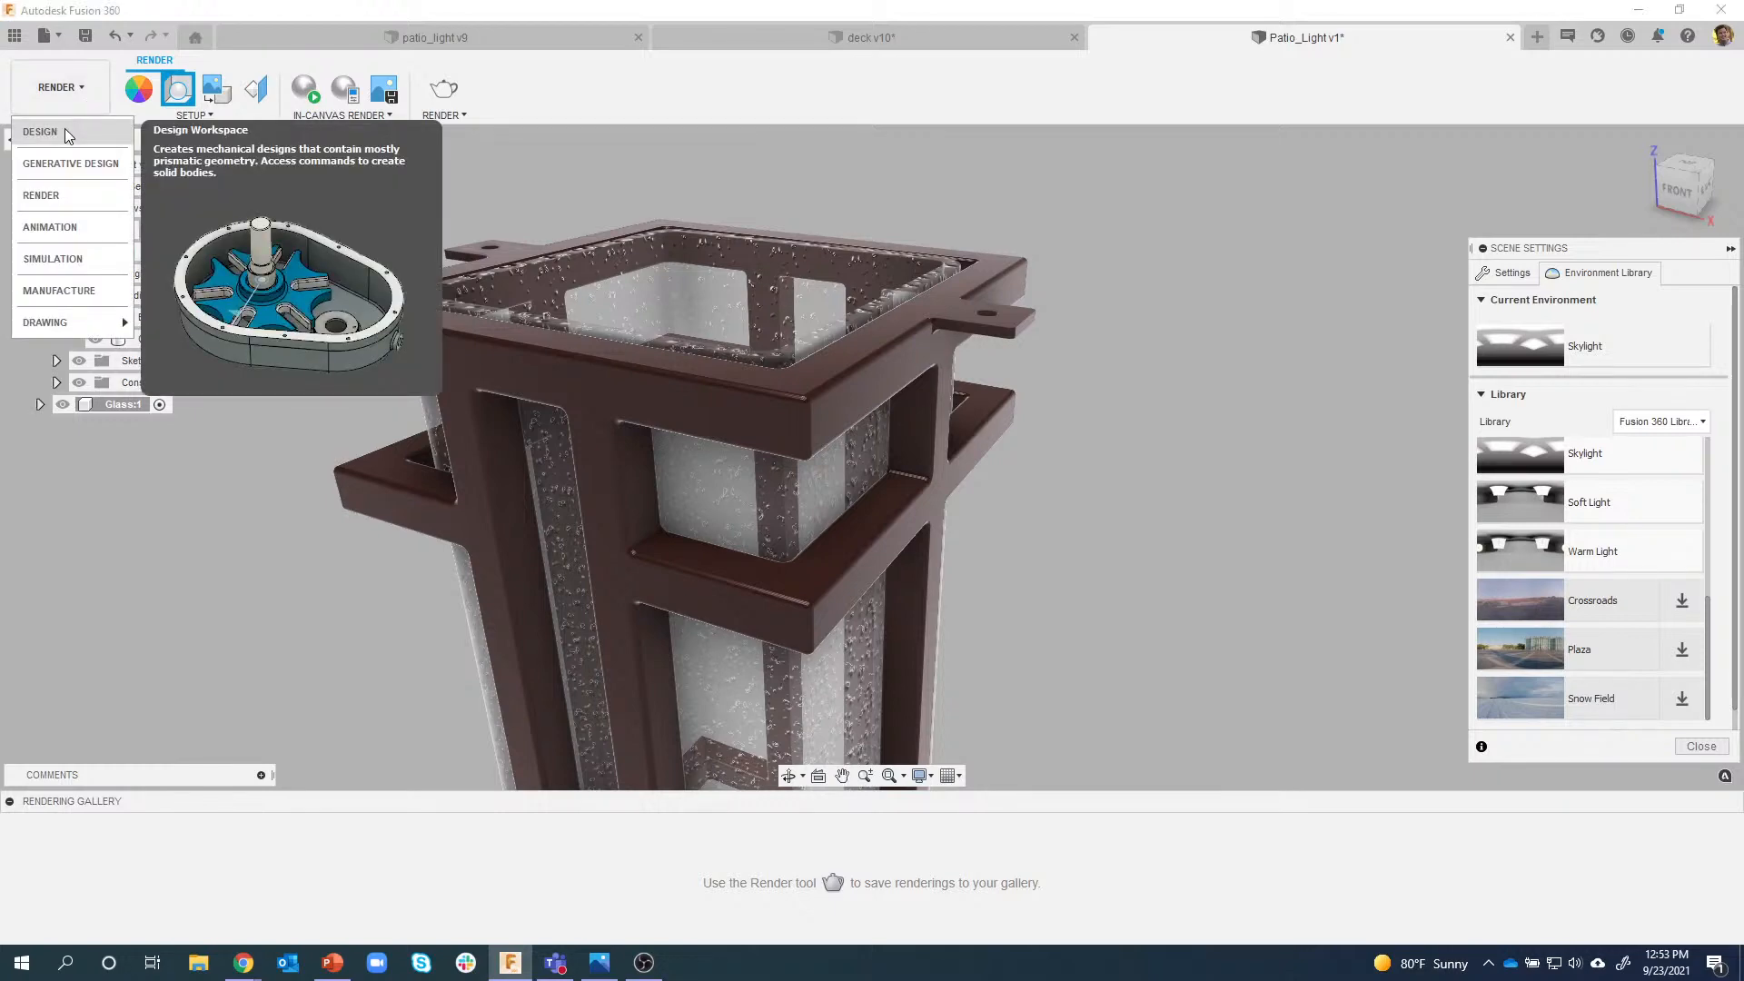
pyautogui.click(65, 134)
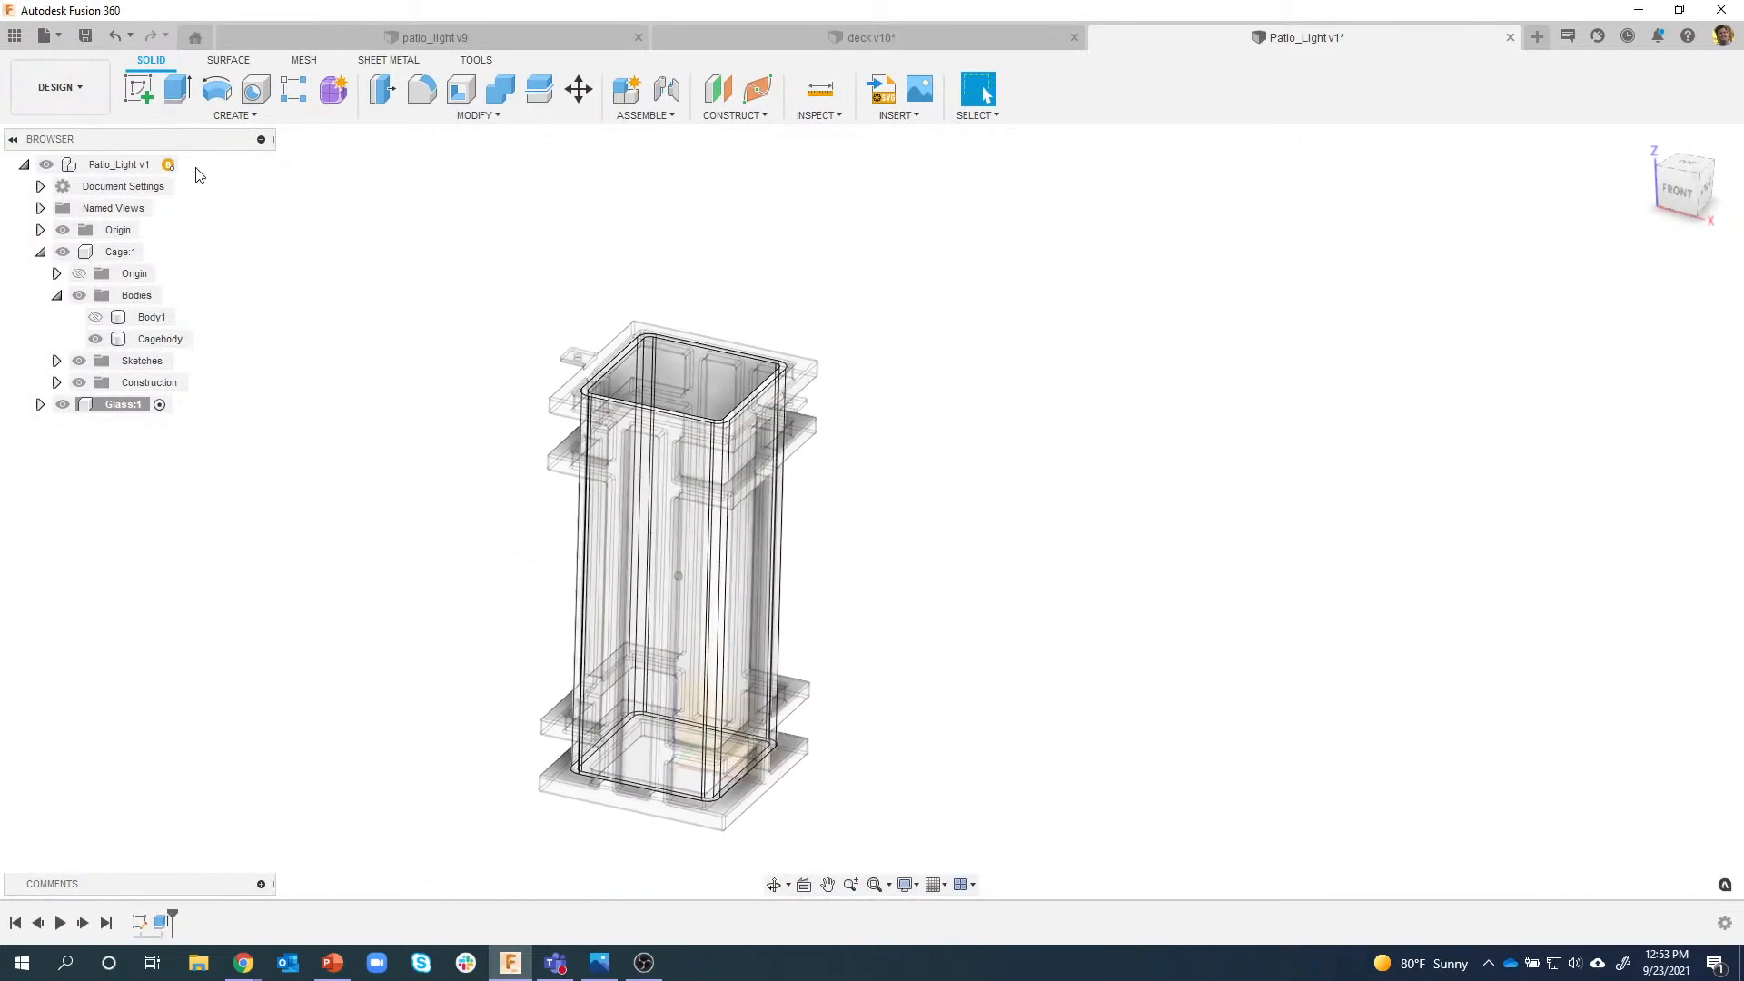
pyautogui.click(194, 166)
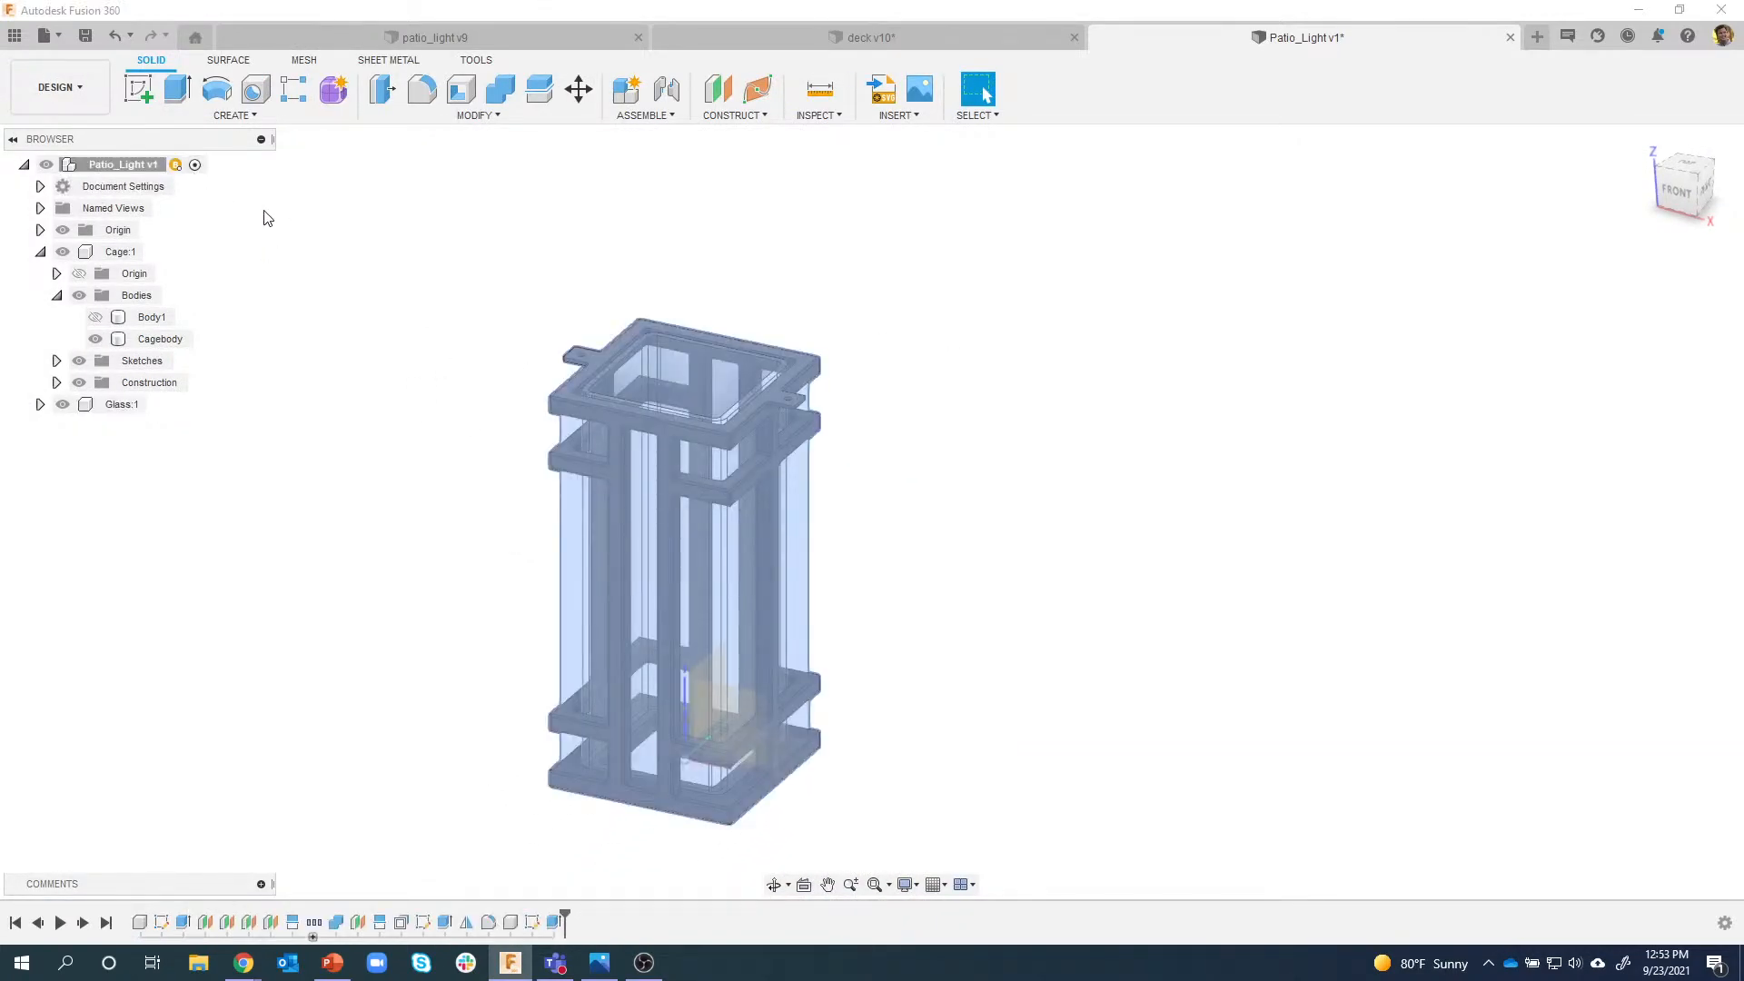
pyautogui.click(85, 37)
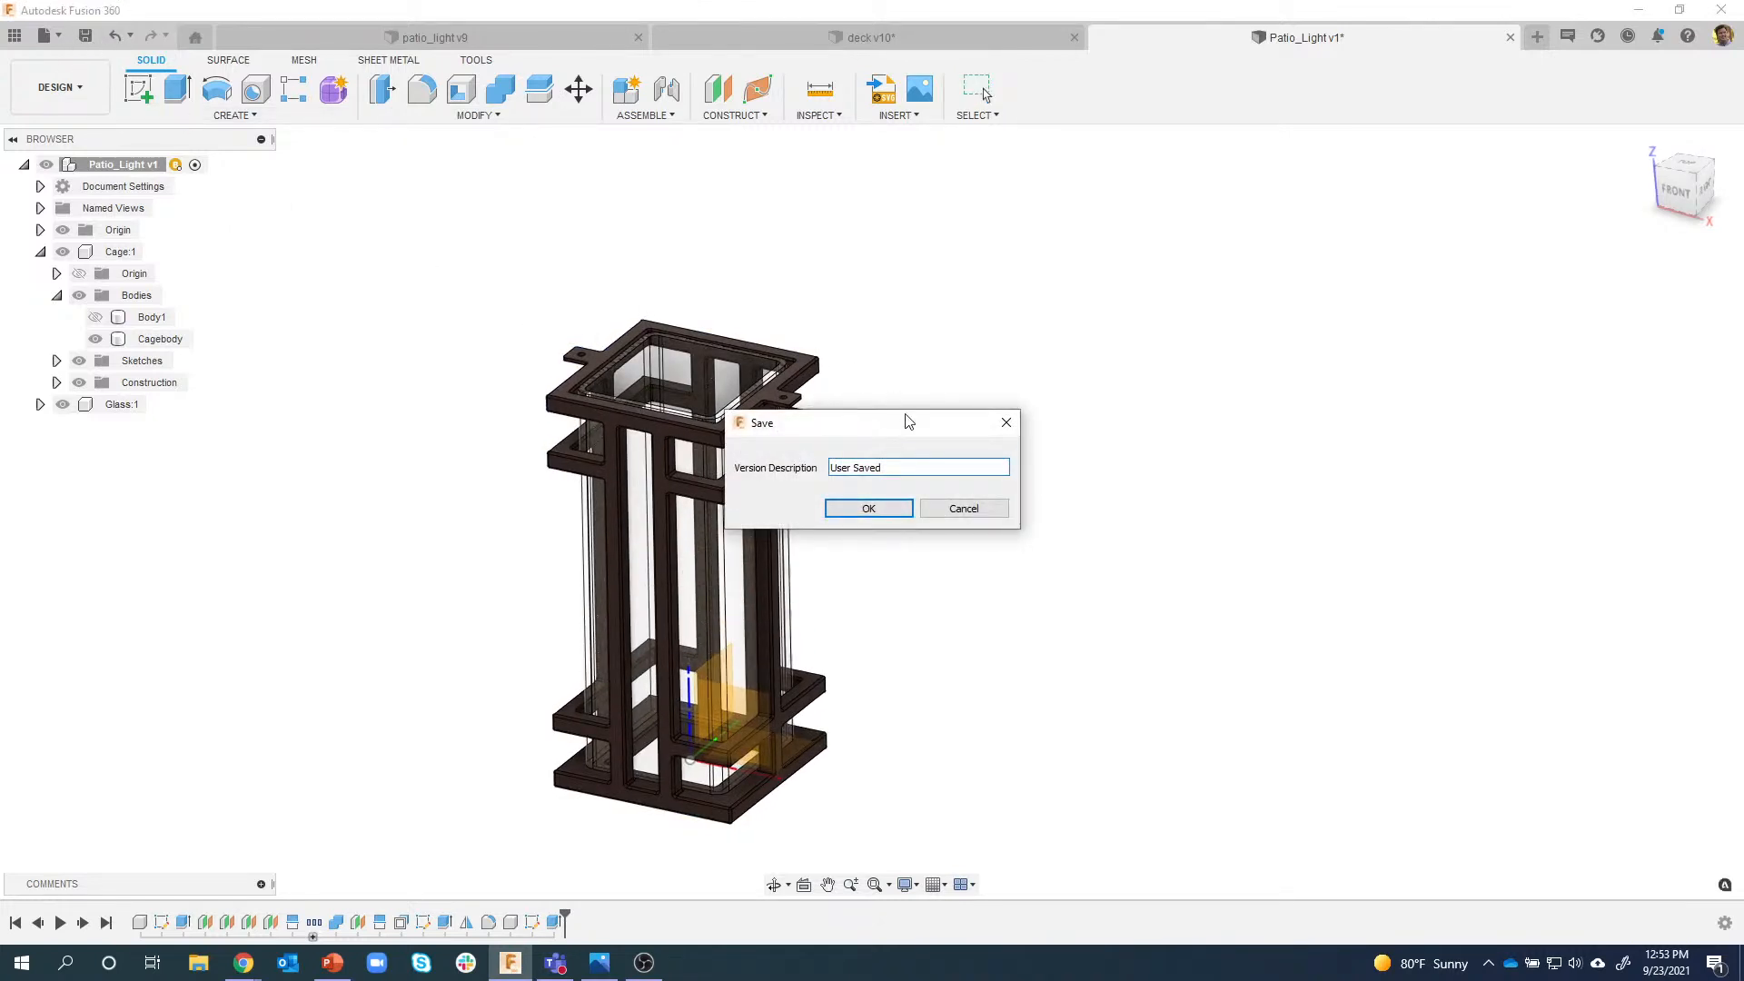
pyautogui.click(870, 505)
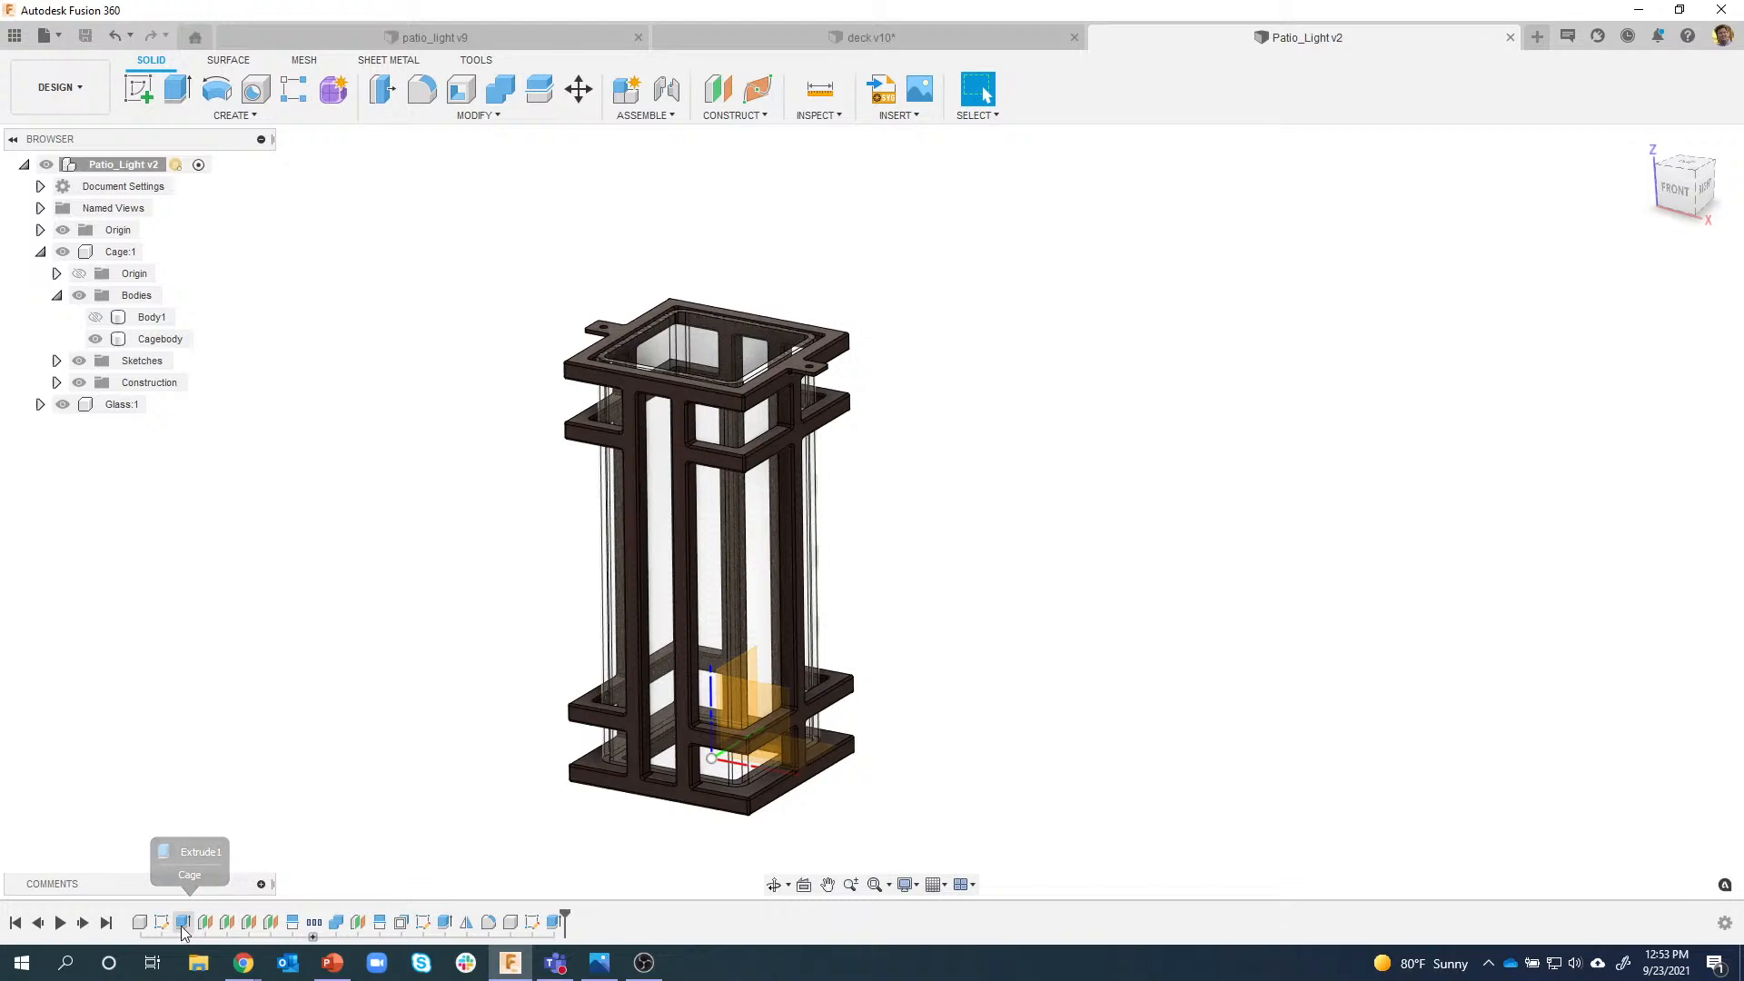
# Set the distance of the cage's first extrusion to 6 in and inspect the updated cage and glass.
pyautogui.doubleClick(182, 924)
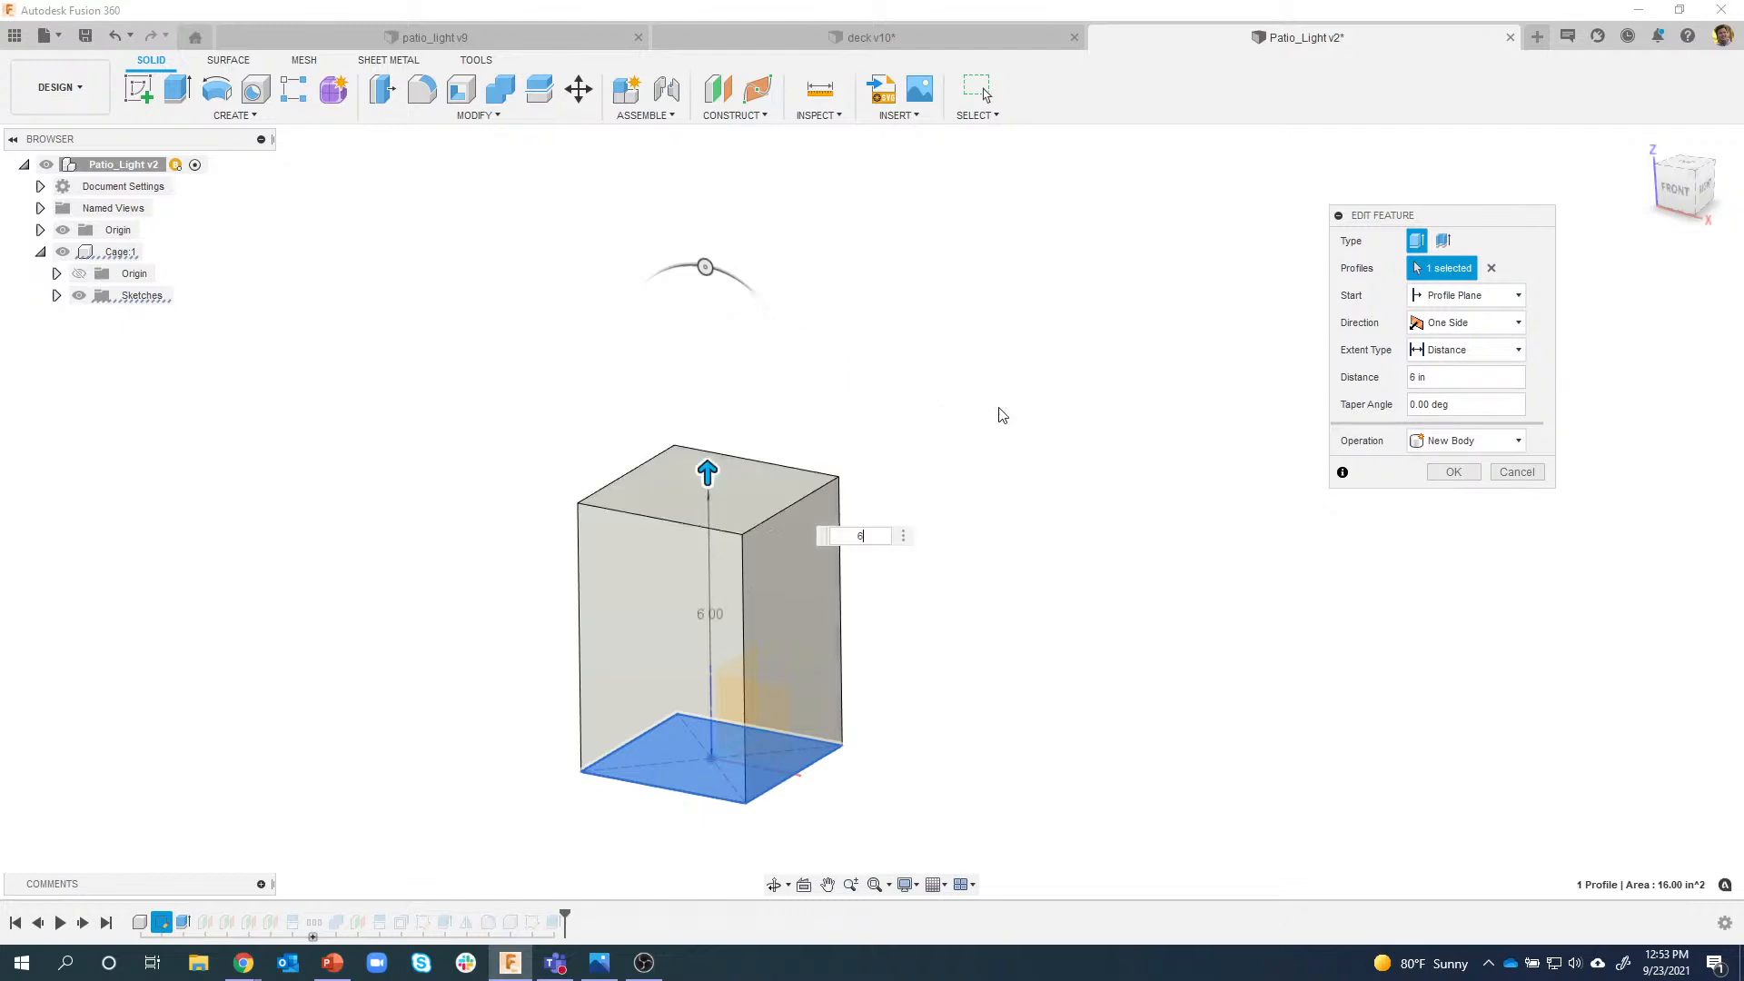
pyautogui.click(1453, 472)
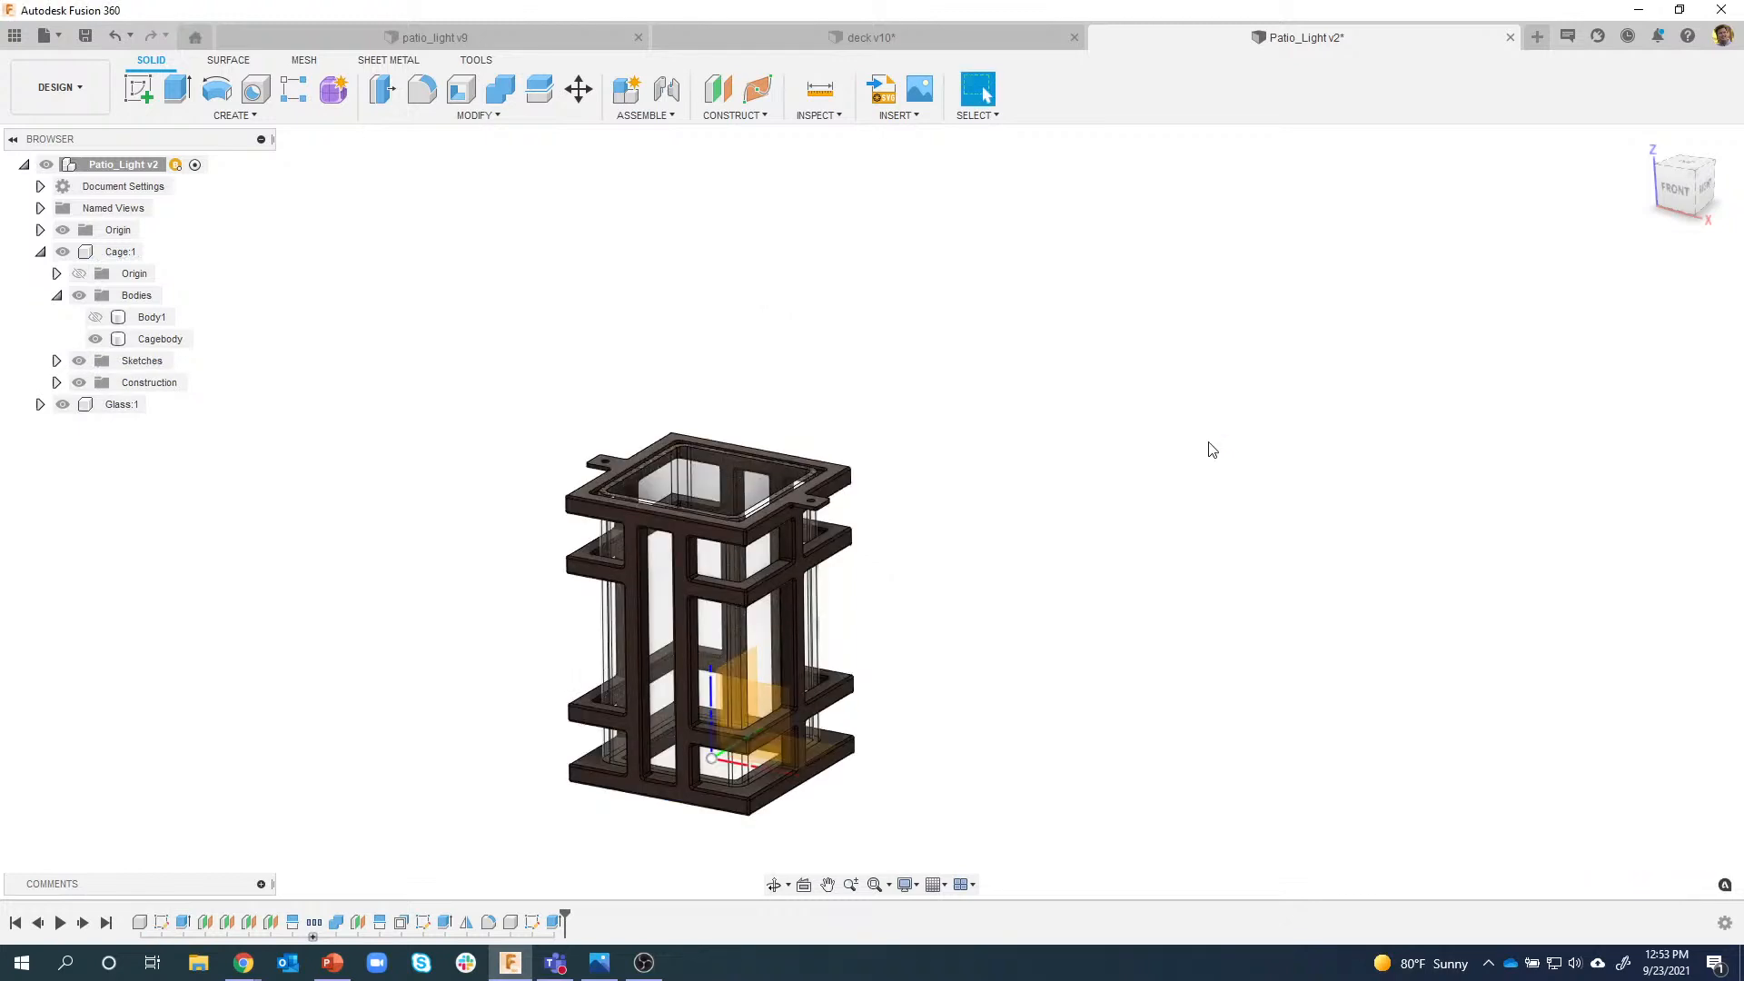
pyautogui.keyDown('shift'); pyautogui.moveTo(1213, 450); pyautogui.dragTo(836, 463, button='middle'); pyautogui.keyUp('shift')
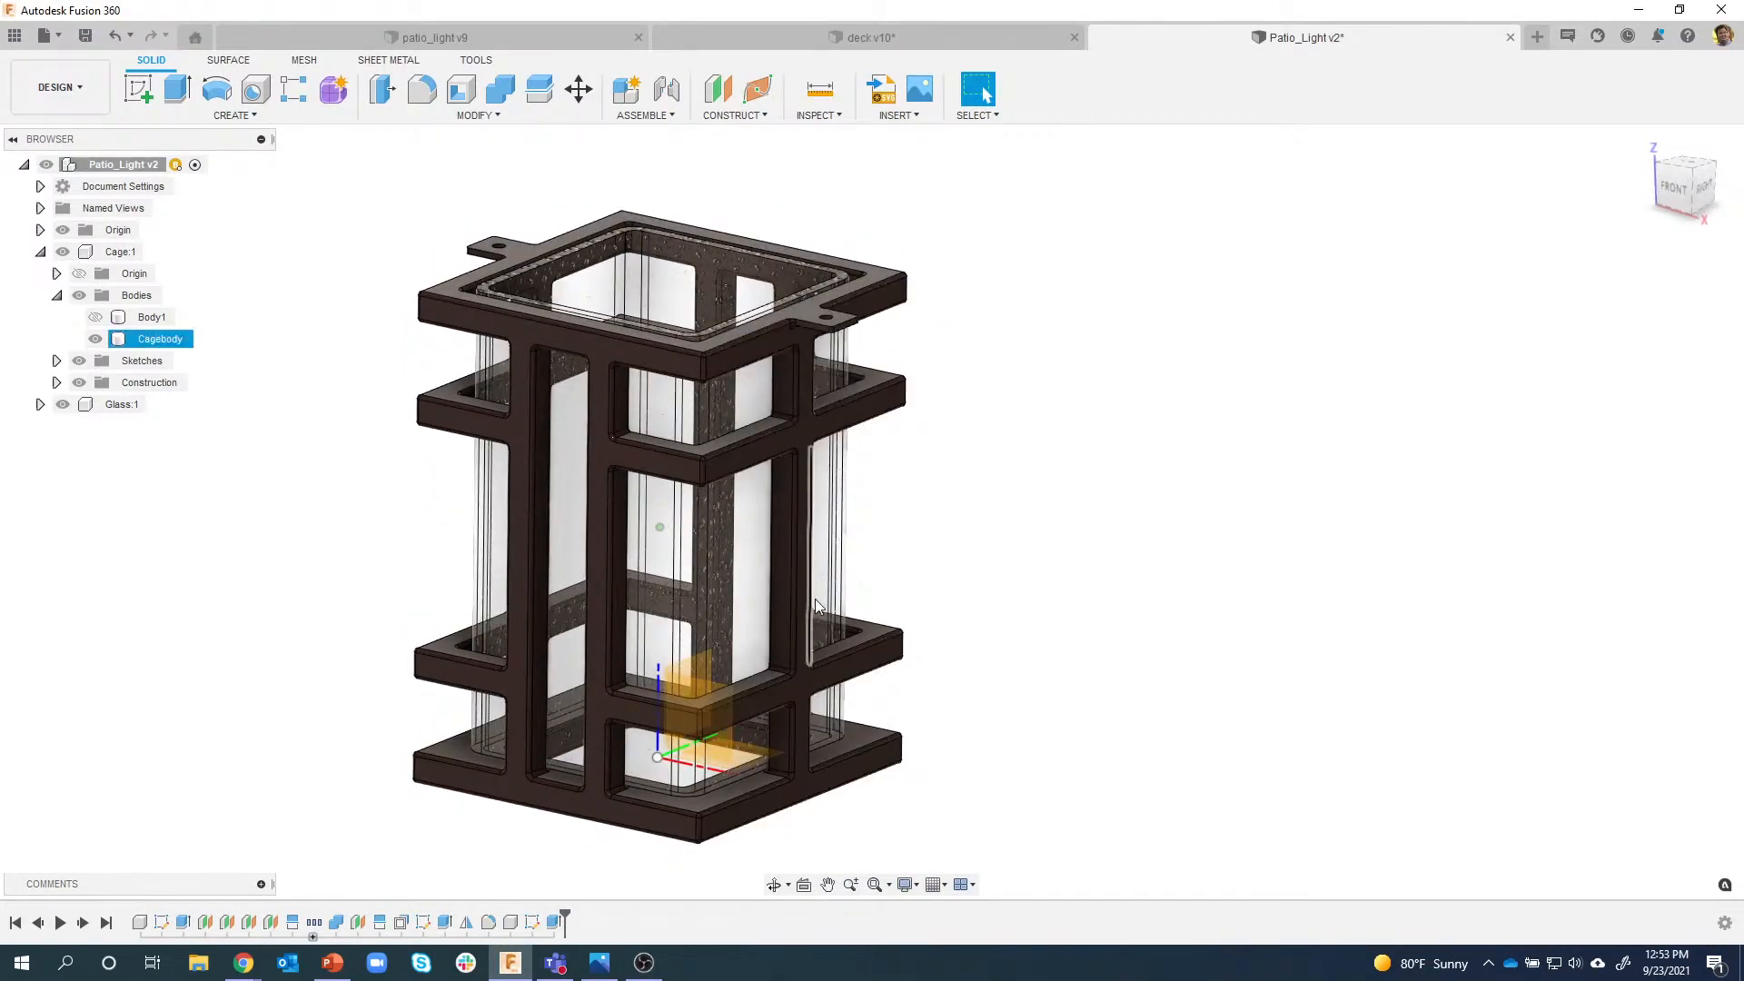
pyautogui.click(873, 283)
pyautogui.keyDown('shift'); pyautogui.moveTo(790, 238); pyautogui.dragTo(770, 213, button='middle'); pyautogui.keyUp('shift')
pyautogui.keyDown('shift'); pyautogui.moveTo(1052, 474); pyautogui.dragTo(940, 423, button='middle'); pyautogui.keyUp('shift')
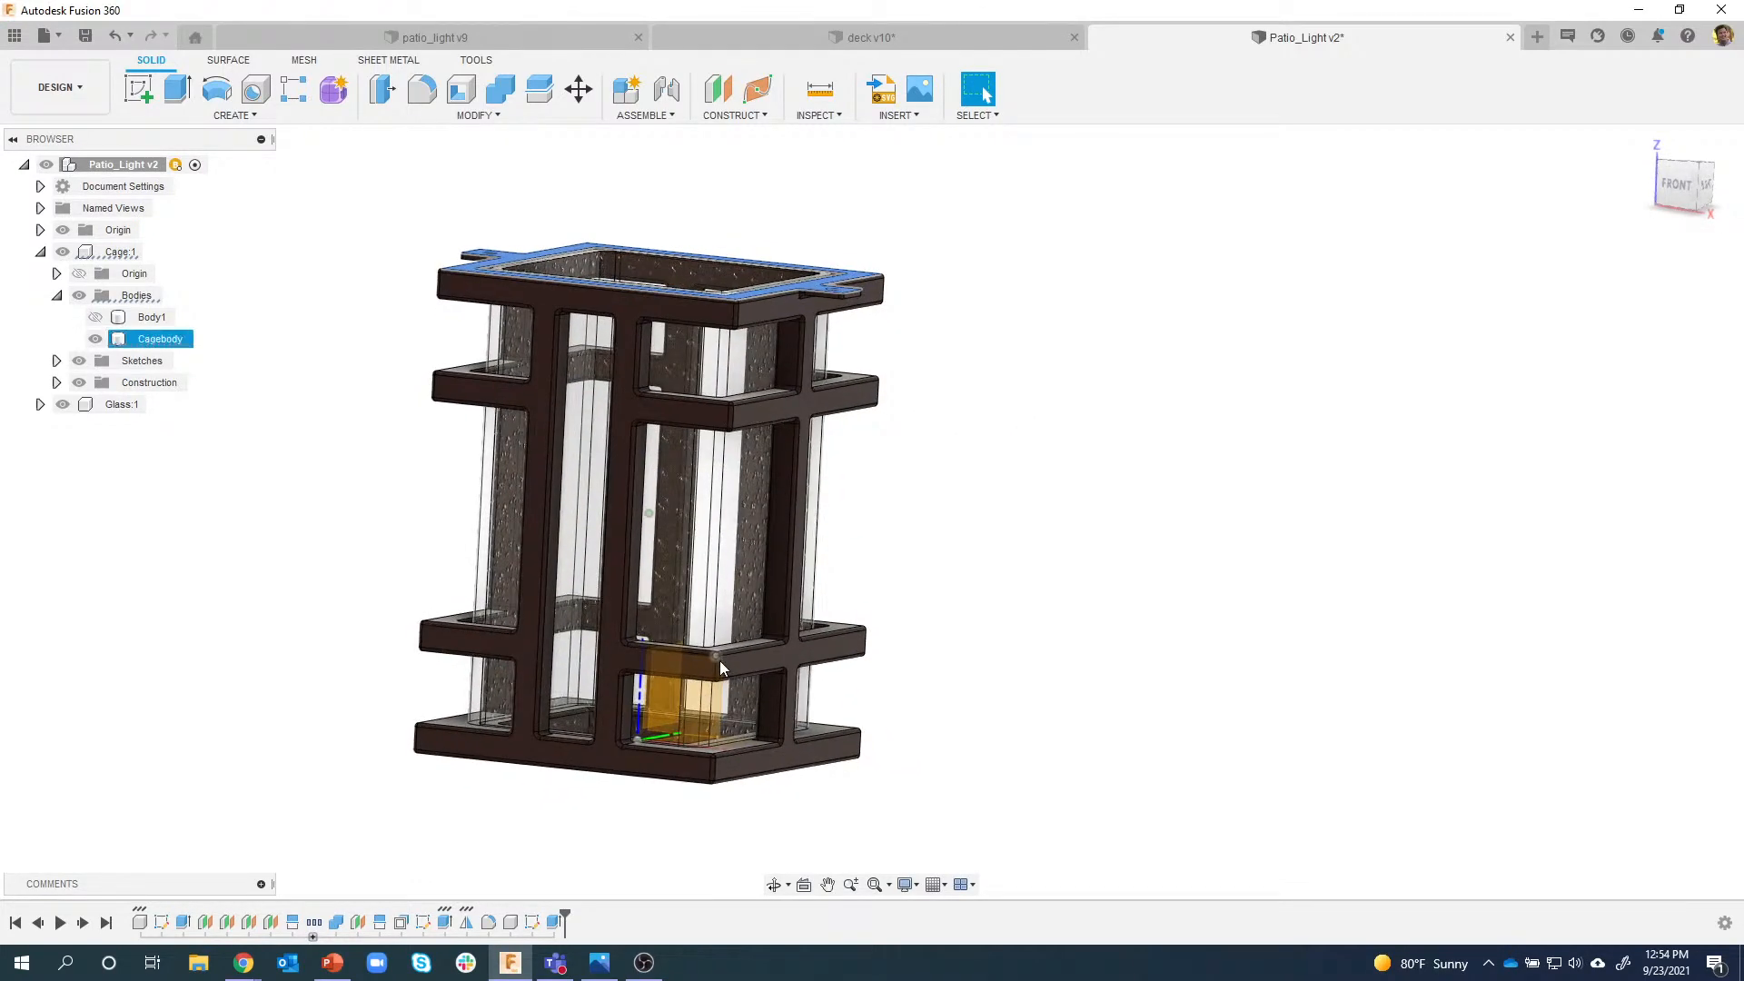
pyautogui.keyDown('shift'); pyautogui.moveTo(718, 710); pyautogui.dragTo(1107, 635, button='middle'); pyautogui.keyUp('shift')
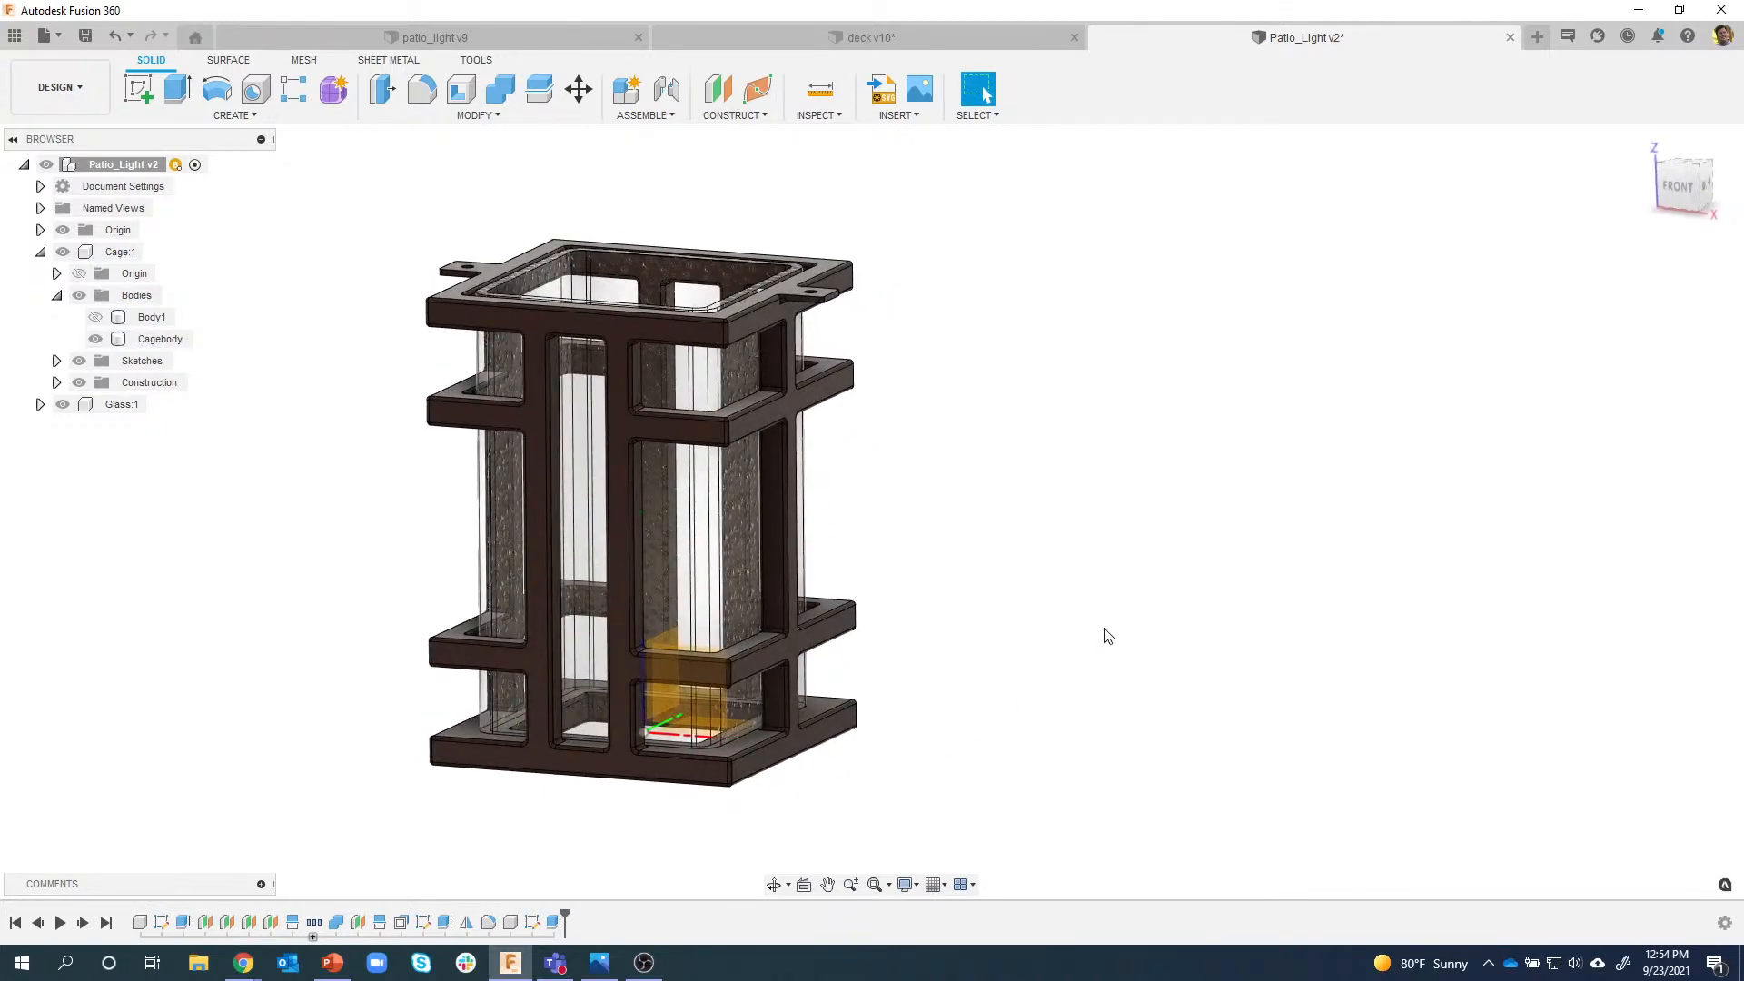